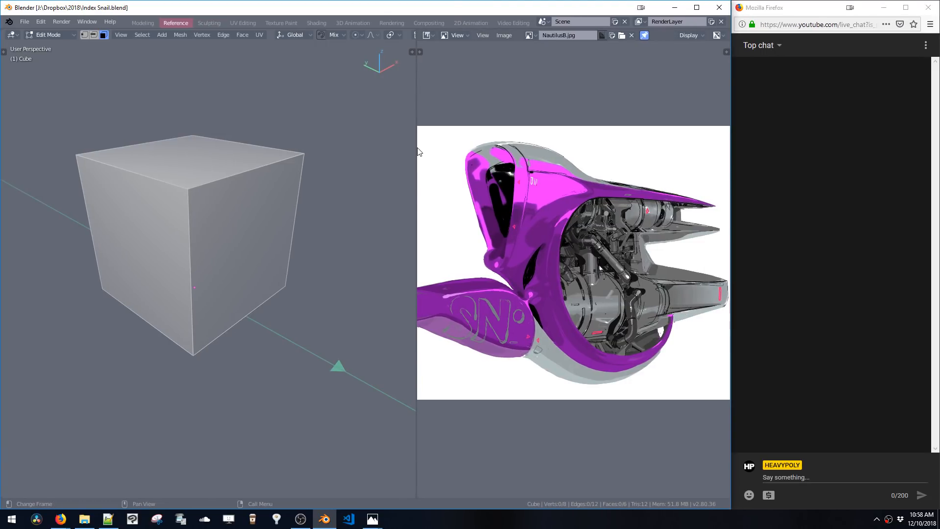
Narrow the reference image panel's divider and frame the Nautilus snail reference image within it
drag(417, 151, 379, 172)
scroll(438, 201, down, 1)
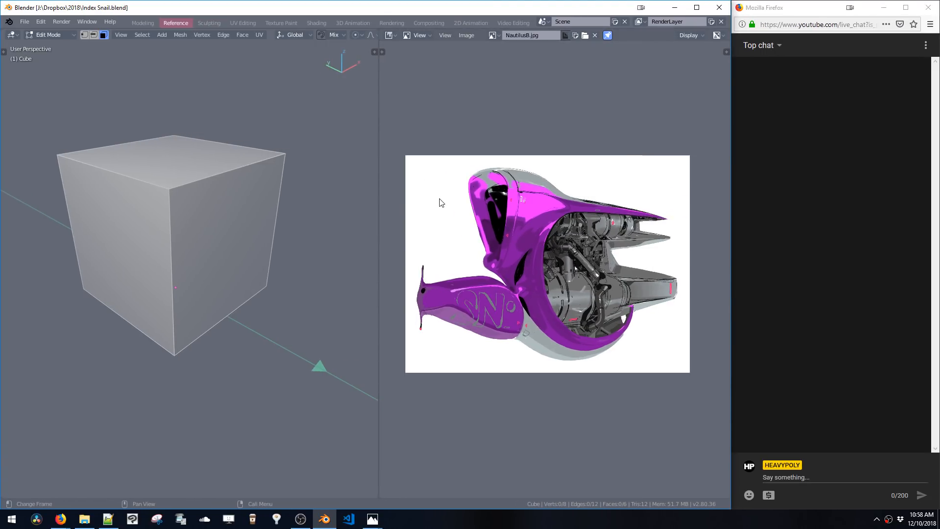
scroll(440, 202, up, 1)
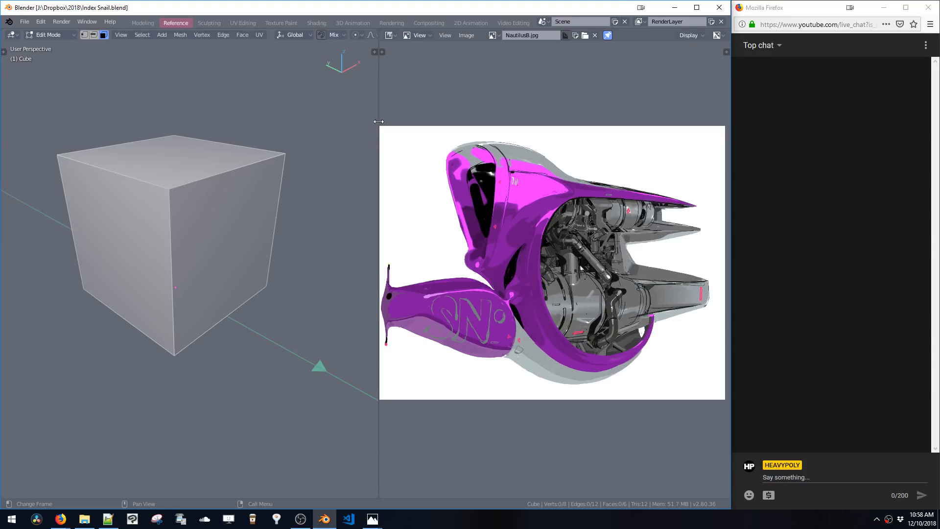
mouse_move(465, 234)
middle_down()
mouse_move(477, 220)
mouse_move(472, 231)
mouse_move(483, 230)
middle_up()
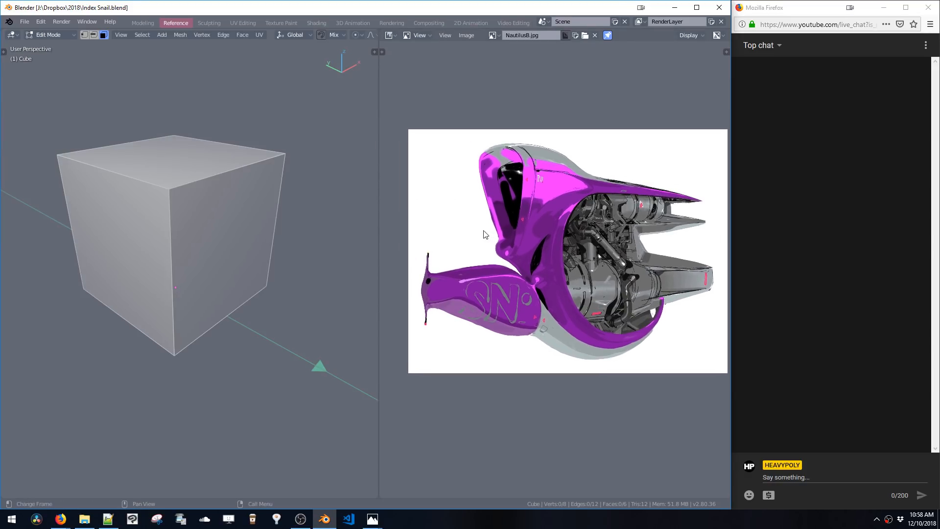
drag(380, 237, 421, 240)
mouse_move(466, 250)
middle_down()
mouse_move(453, 249)
mouse_move(462, 261)
middle_up()
Select the cube's geometry and delete most of its faces, leaving two side faces
middle_drag(242, 233, 216, 196)
key(ctrl+l)
alt+click(201, 174)
key(x)
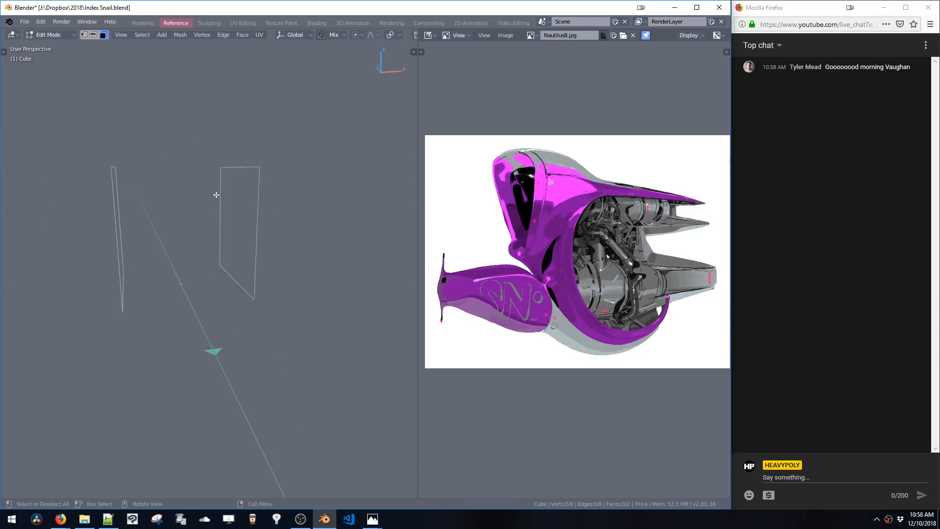
Delete the extra face to keep a single plane and switch to the left orthographic view
drag(216, 195, 271, 259)
key(x)
middle_drag(271, 258, 294, 209)
click(219, 219)
middle_drag(219, 219, 285, 262)
key(g)
key(x)
click(276, 234)
key(v)
click(353, 245)
key(v)
click(263, 239)
shift+middle_drag(284, 262, 246, 239)
key(g)
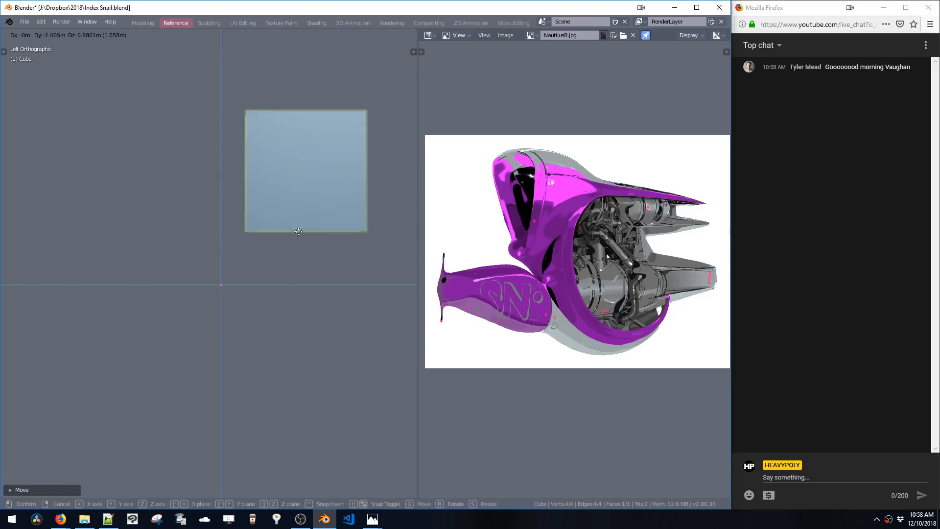
click(298, 242)
key(ctrl+z)
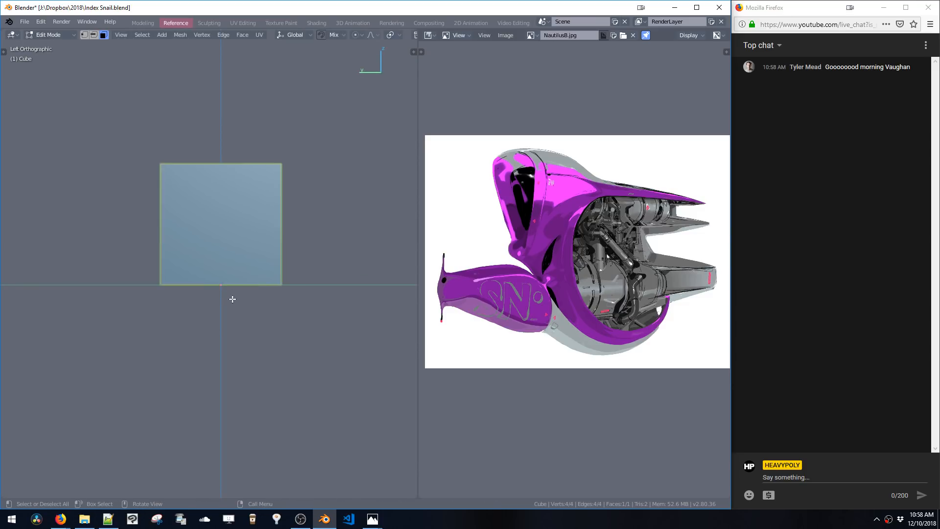
Move the plane up and to the right of the origin, then deselect it
key(g)
click(319, 247)
click(315, 340)
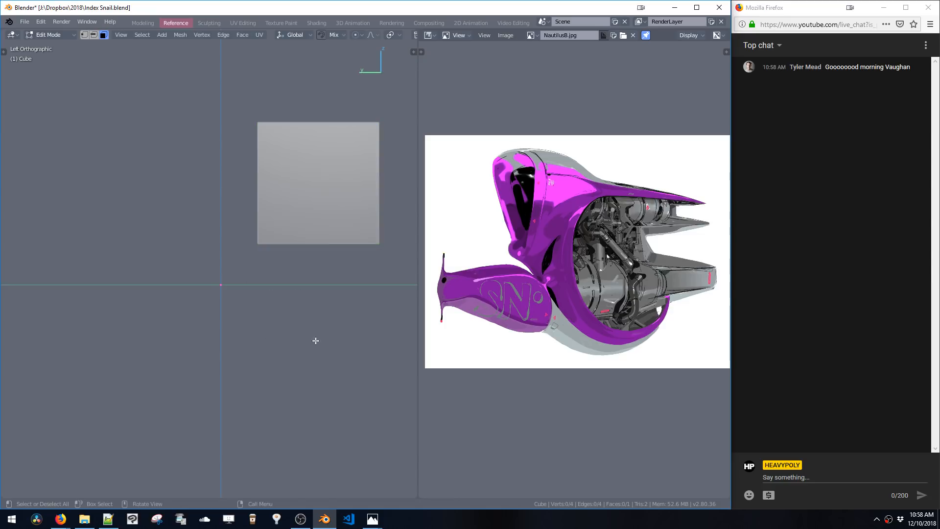
Add a circle mesh at the origin and rotate it 90° to face the side view
key(shift+a)
click(230, 346)
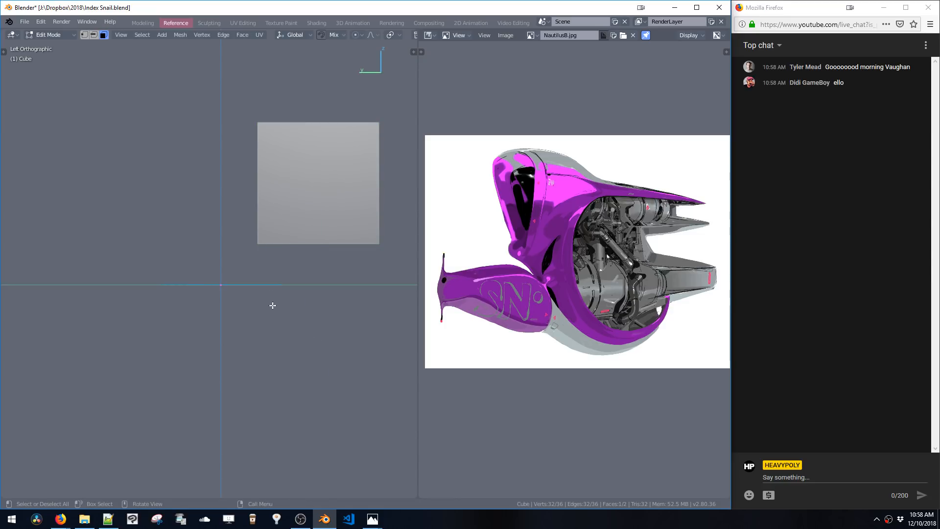
key(ctrl+alt+r)
click(331, 283)
Scale the circle up and apply further 90° rotations to it
key(s)
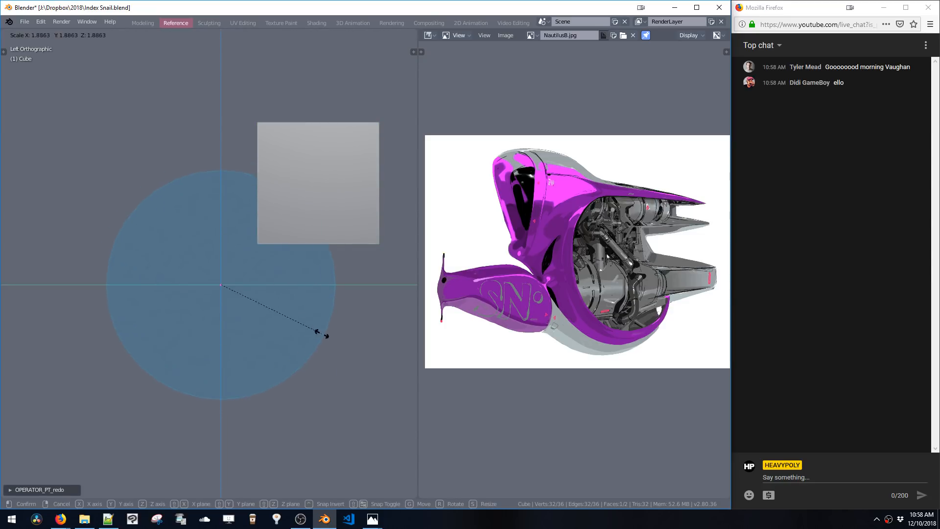
click(320, 328)
key(ctrl+alt+r)
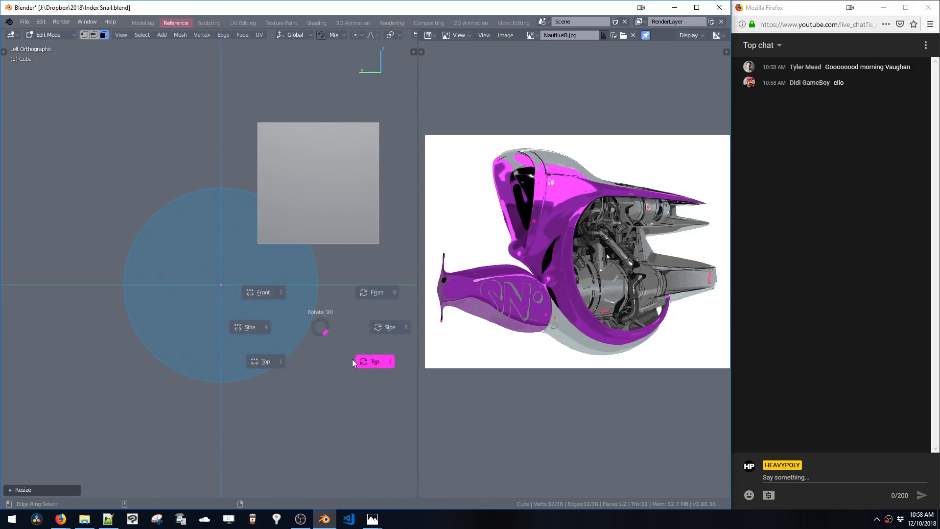
click(351, 360)
key(ctrl+alt+r)
click(352, 359)
Select the plane, move it onto the circle's upper right edge, and scale it down
shift+middle_drag(280, 301, 323, 318)
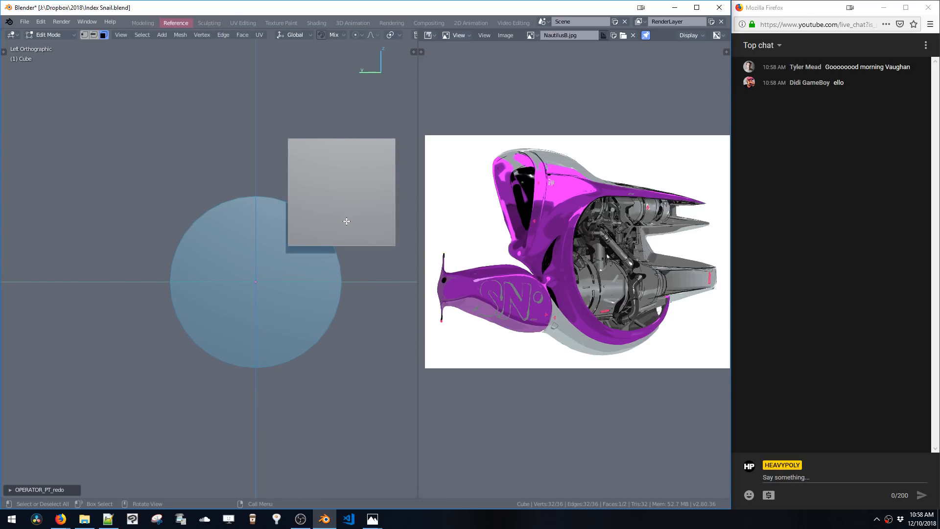
click(346, 220)
shift+middle_drag(351, 239, 279, 215)
key(g)
click(321, 239)
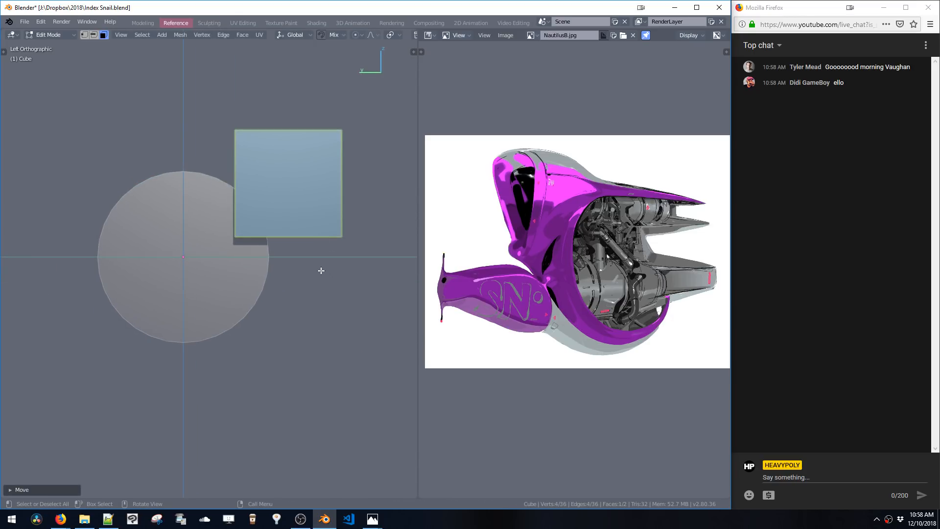
key(s)
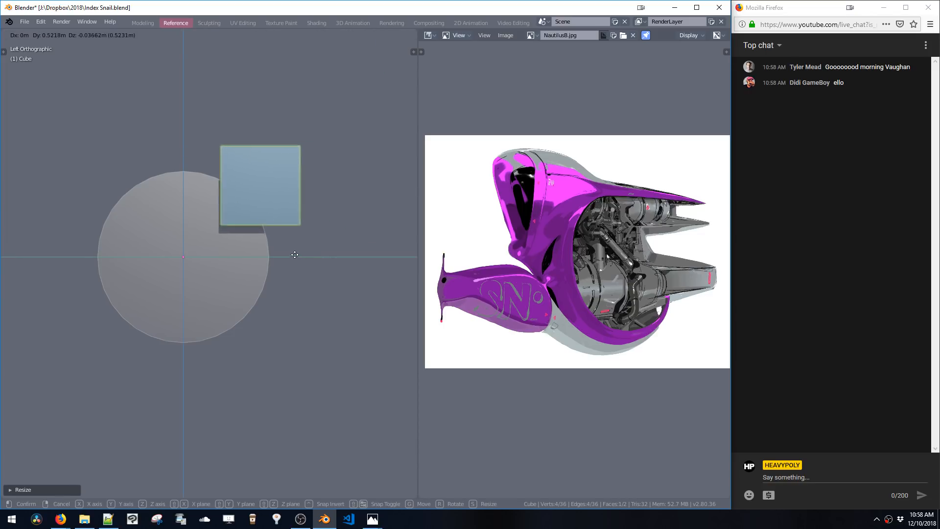
click(321, 255)
In vertex mode, extrude the plane's left edge leftward
key(1)
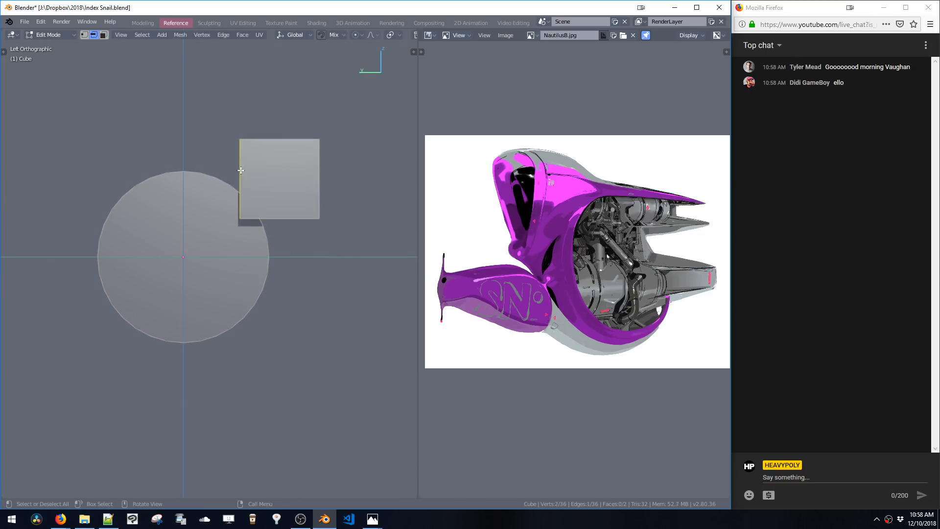
key(e)
click(204, 193)
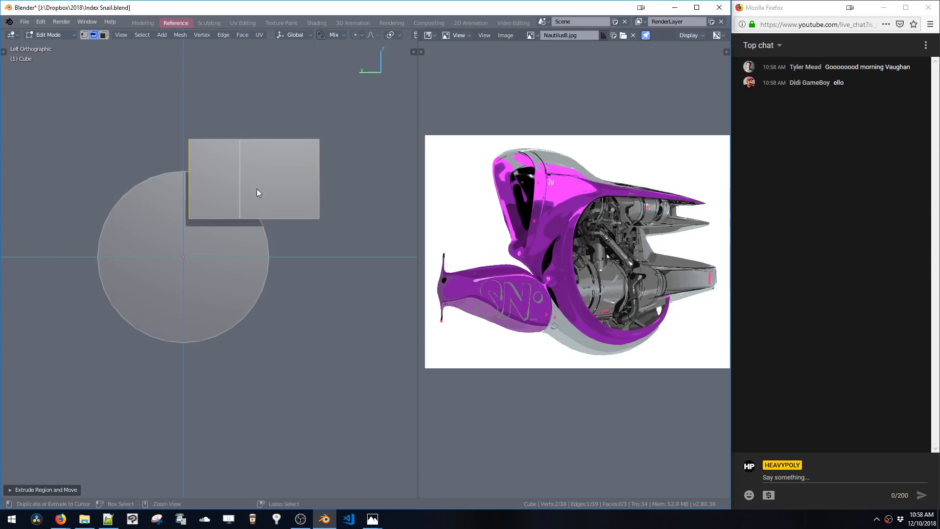
Raise the extrusion's upper-left vertex along Z to slant its top edge
click(264, 146)
key(g)
key(z)
click(262, 147)
shift+middle_drag(251, 172, 277, 176)
Select the whole bracket shape, scale it down, and reposition it above the circle
double_click(265, 174)
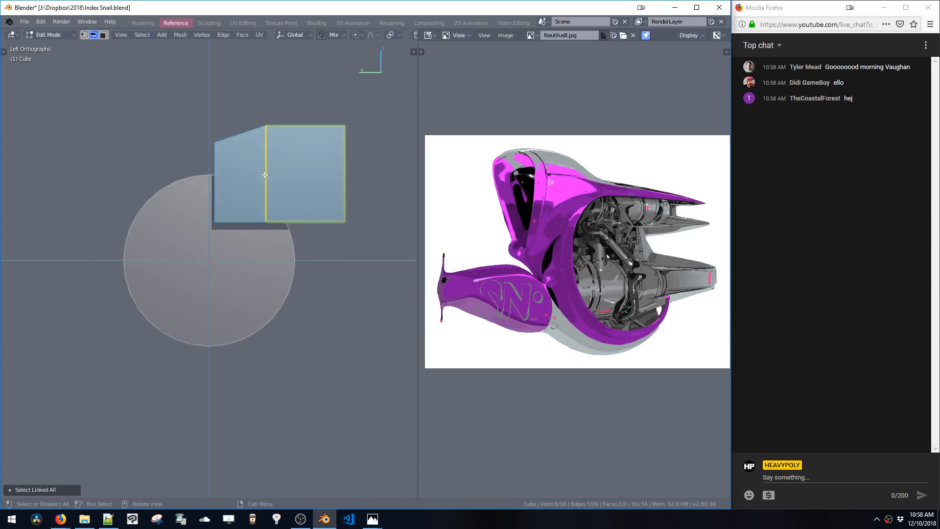
key(s)
click(286, 210)
key(g)
click(300, 226)
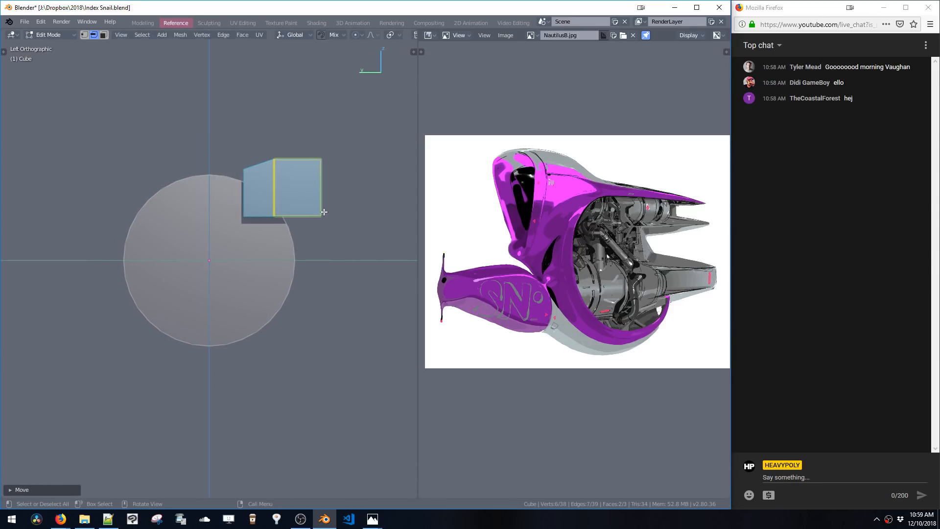
key(g)
click(315, 222)
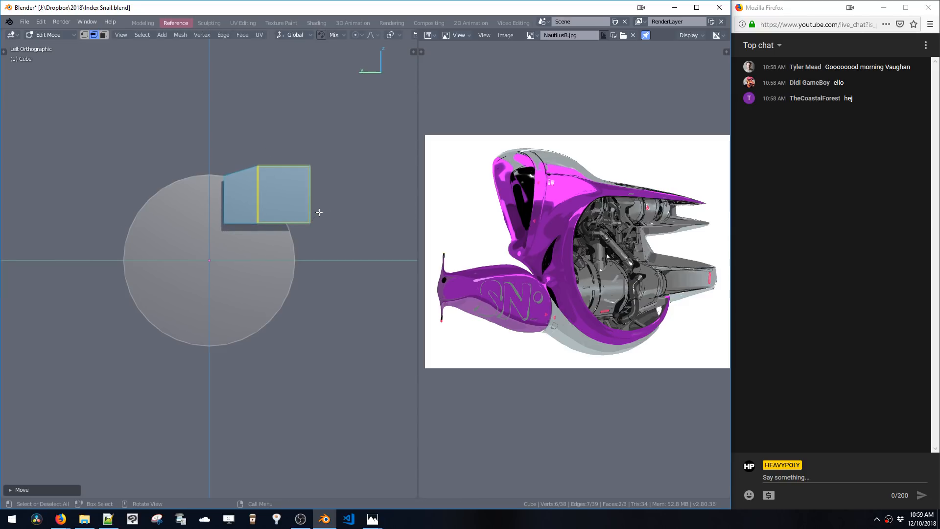
Stretch the bracket shape along Y and nudge it into place over the circle's top
key(s)
key(y)
click(322, 213)
key(g)
click(321, 218)
shift+middle_drag(287, 217, 325, 215)
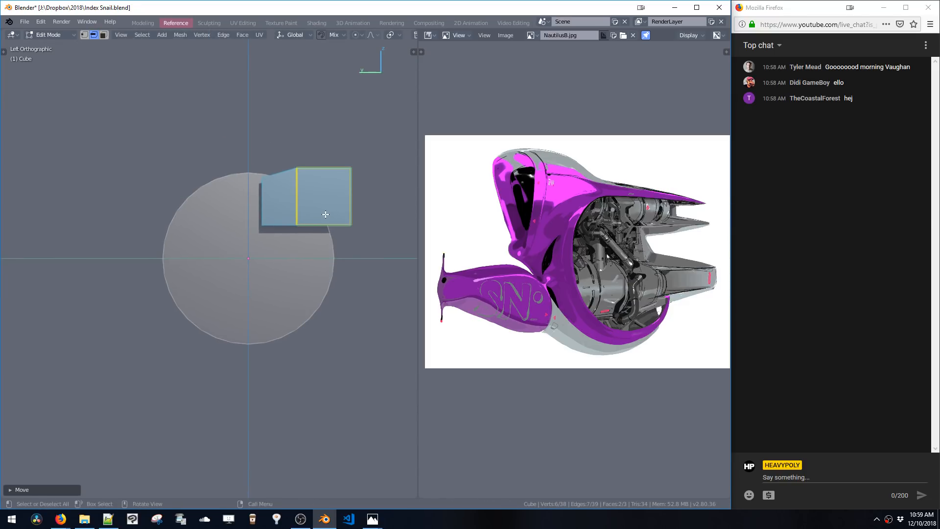
key(g)
click(326, 213)
click(319, 212)
Switch to edge selection and move the shape's middle edge up along Z
key(ctrl+space)
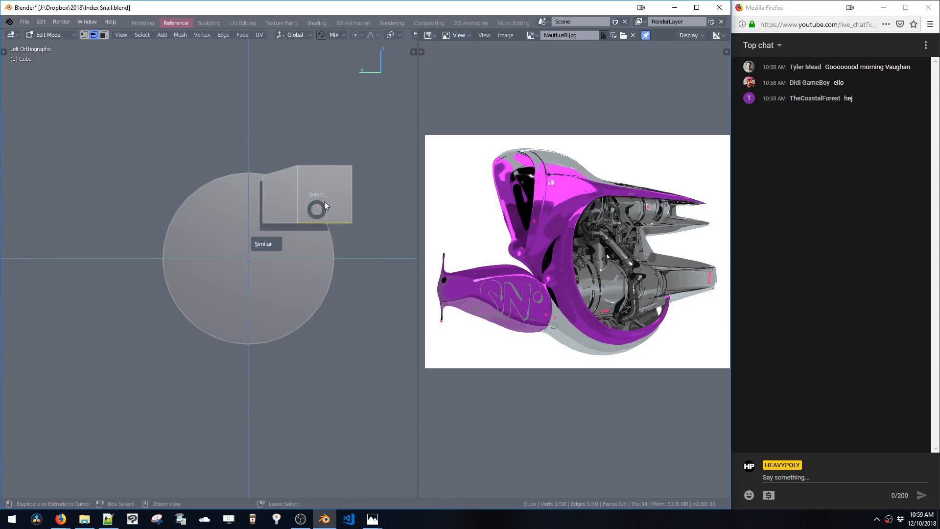
click(324, 201)
key(g)
click(320, 206)
key(ctrl+space)
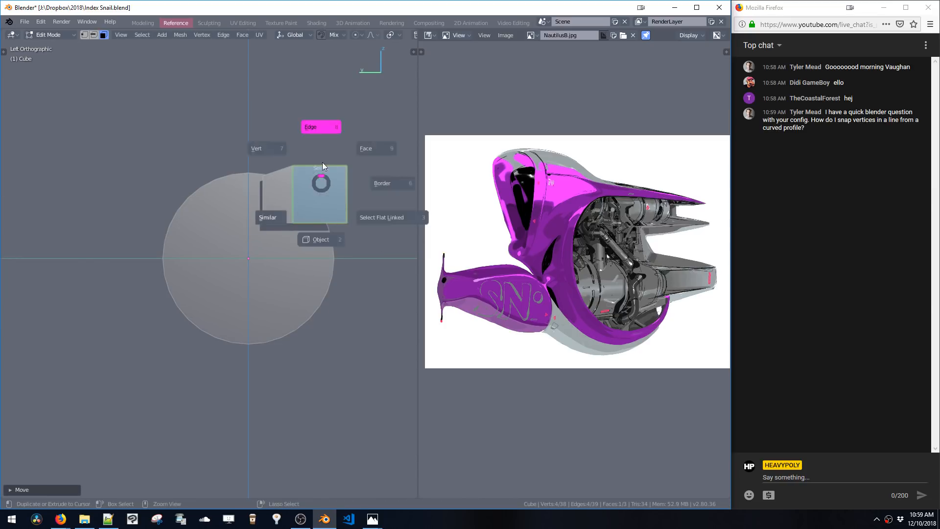
click(322, 164)
click(320, 166)
key(g)
key(z)
click(319, 161)
Select the shape's middle vertical edge, move it, and deselect
shift+middle_drag(294, 201, 315, 222)
click(311, 206)
key(g)
click(314, 219)
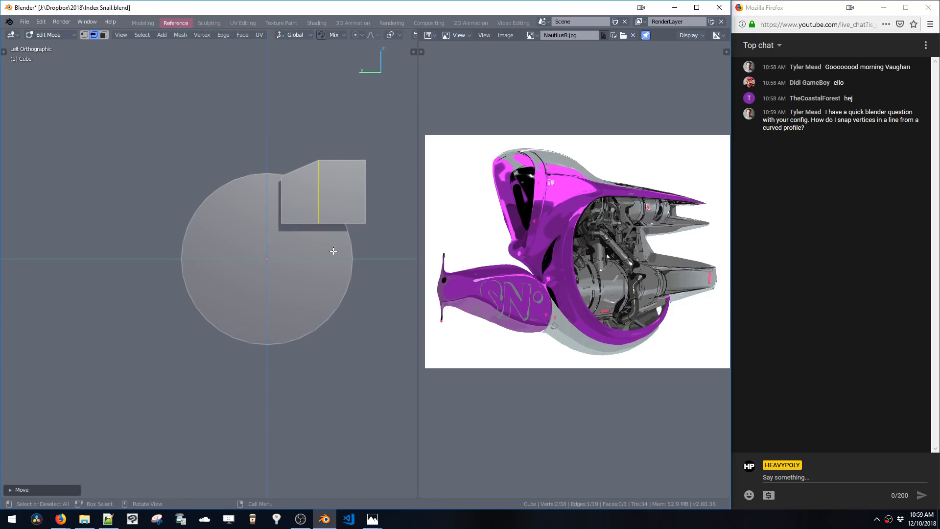
click(348, 244)
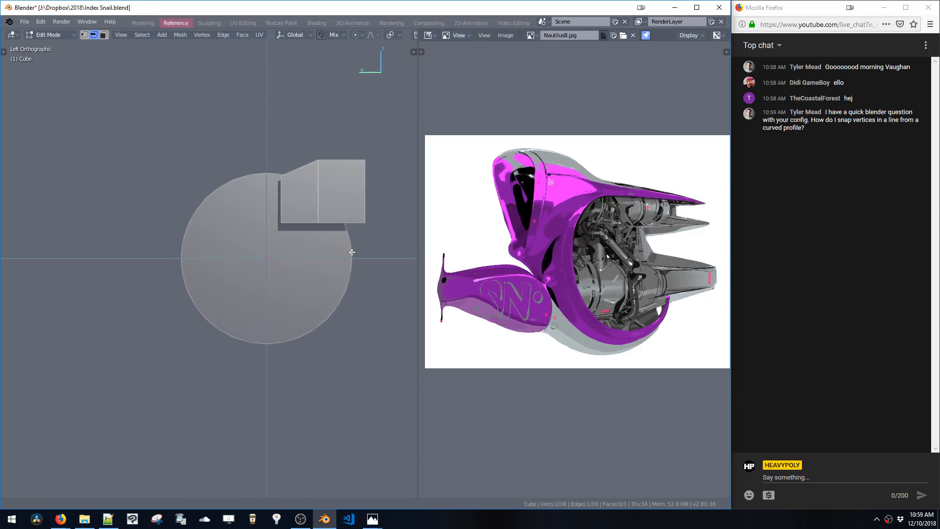
Select the whole circle, duplicate it, and place the copy below and right of the original
shift+middle_drag(349, 247, 326, 227)
ctrl+click(310, 287)
key(ctrl+alt+space)
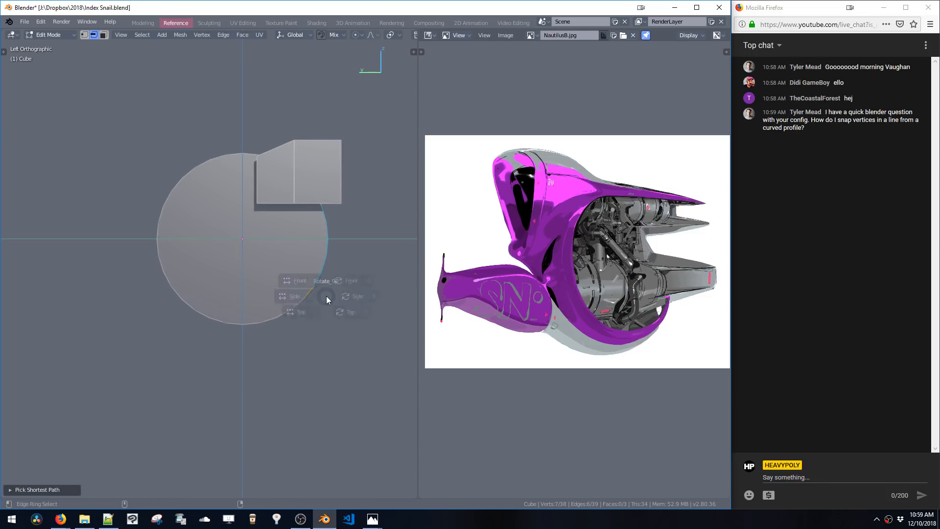
click(269, 262)
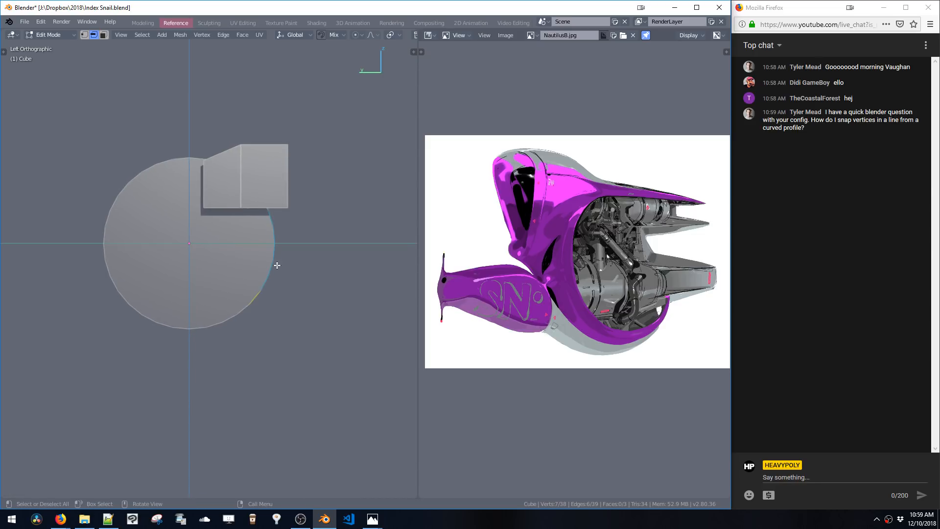
key(ctrl+l)
key(shift+d)
click(397, 343)
shift+middle_drag(384, 325, 359, 310)
drag(403, 229, 339, 406)
shift+middle_drag(383, 289, 344, 271)
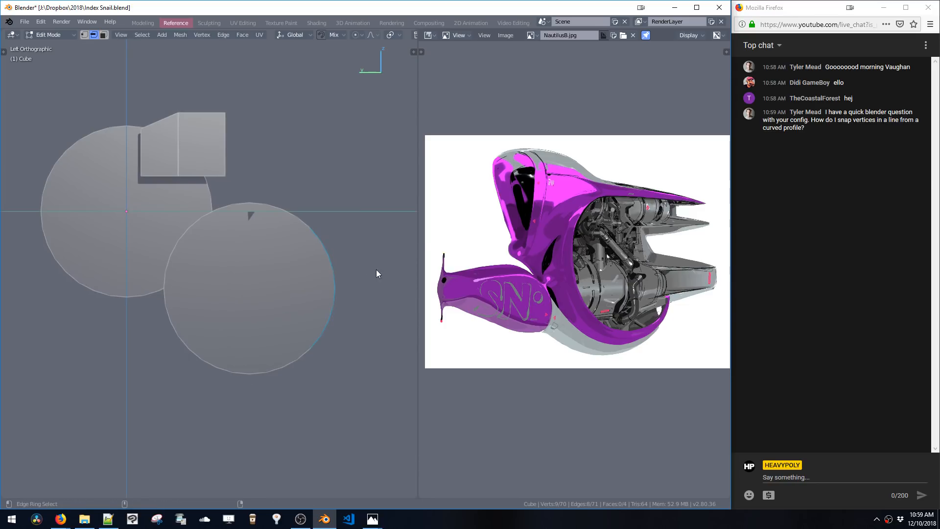
key(ctrl+alt+r)
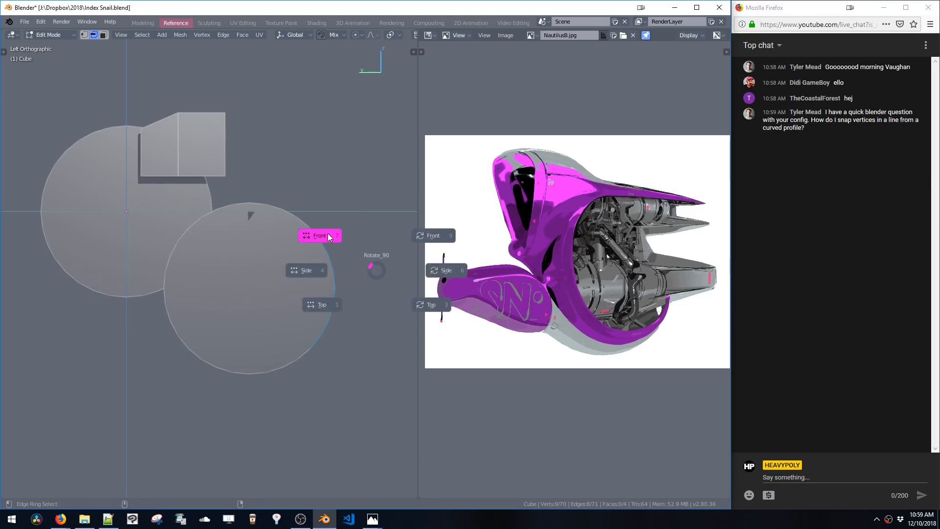
click(325, 249)
key(ctrl+alt+r)
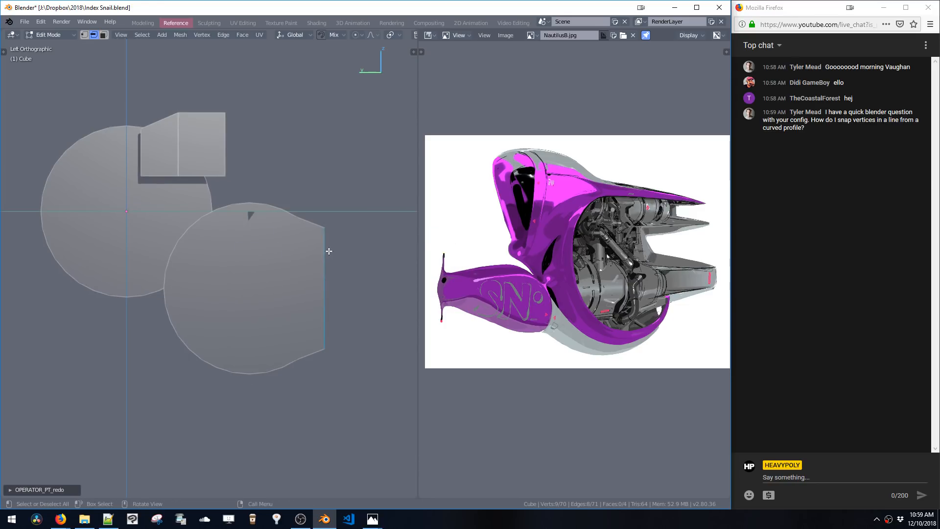
key(ctrl+z)
Select the duplicated circle and move it further right
shift+middle_drag(260, 236, 289, 225)
double_click(341, 234)
key(g)
click(395, 259)
shift+middle_drag(377, 251, 311, 231)
drag(224, 190, 381, 257)
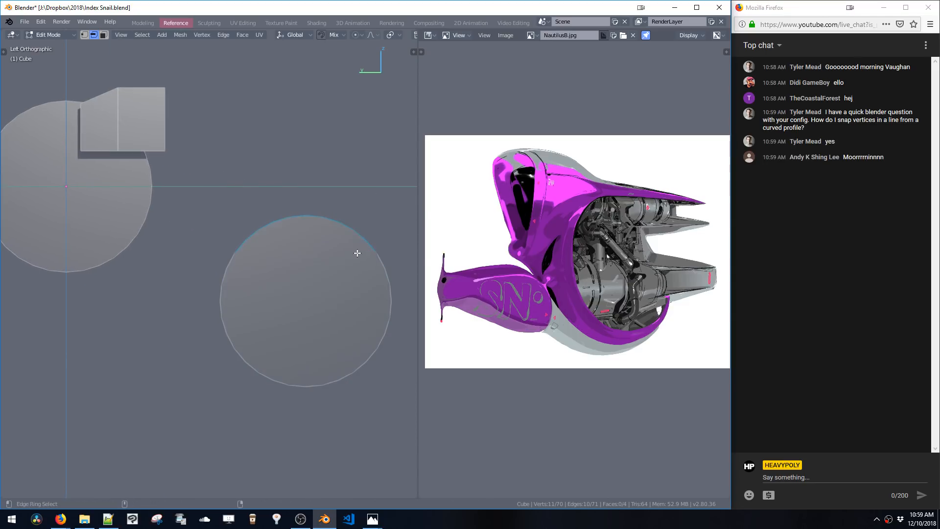
Flatten the top arc of the duplicated circle into a straight edge
key(ctrl+alt+r)
click(293, 289)
shift+middle_drag(342, 248, 328, 197)
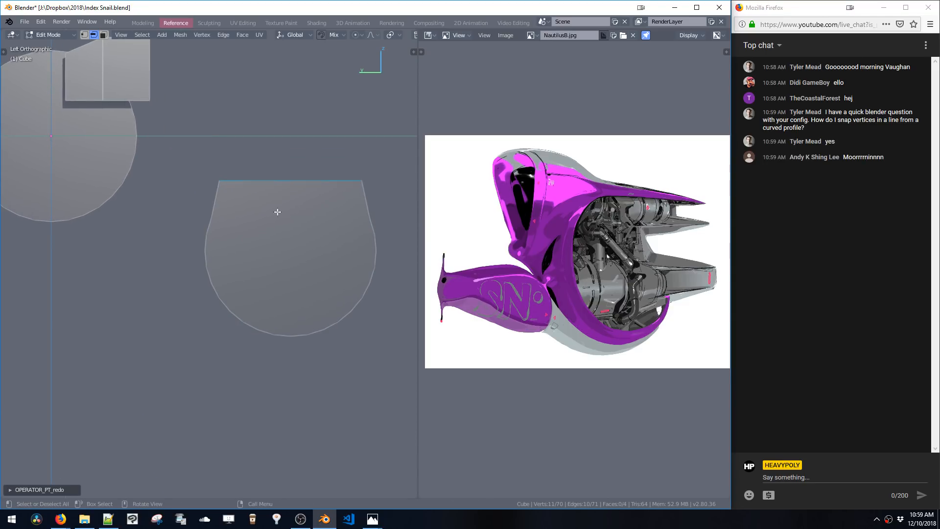
Delete the flattened duplicate circle
double_click(219, 187)
key(x)
shift+middle_drag(180, 162, 283, 180)
shift+middle_drag(247, 147, 298, 197)
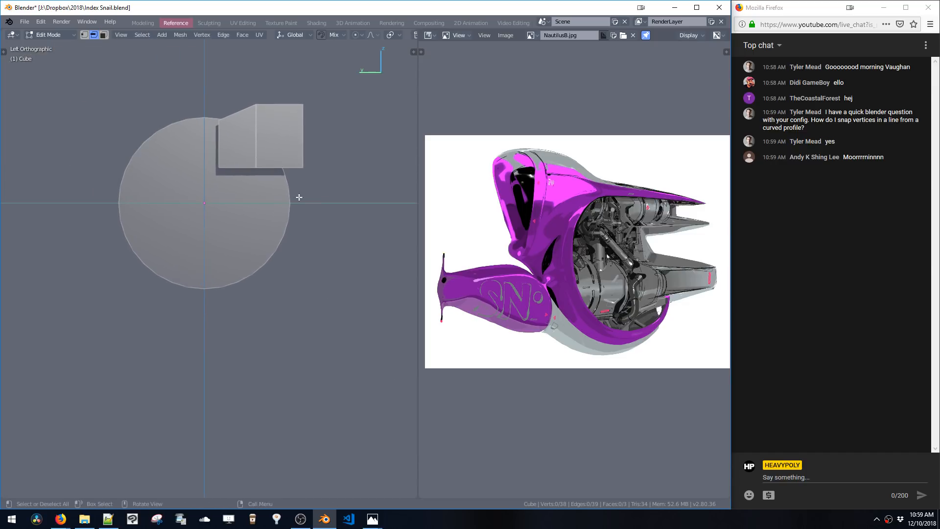
shift+middle_drag(249, 179, 333, 186)
shift+middle_drag(366, 215, 288, 179)
Duplicate the bracket's right face and flatten the copy along Z beside the circle
key(space)
click(326, 164)
key(shift+d)
click(318, 281)
key(s)
key(z)
click(319, 269)
Make the copied face taller along Z and position it right of the circle
key(g)
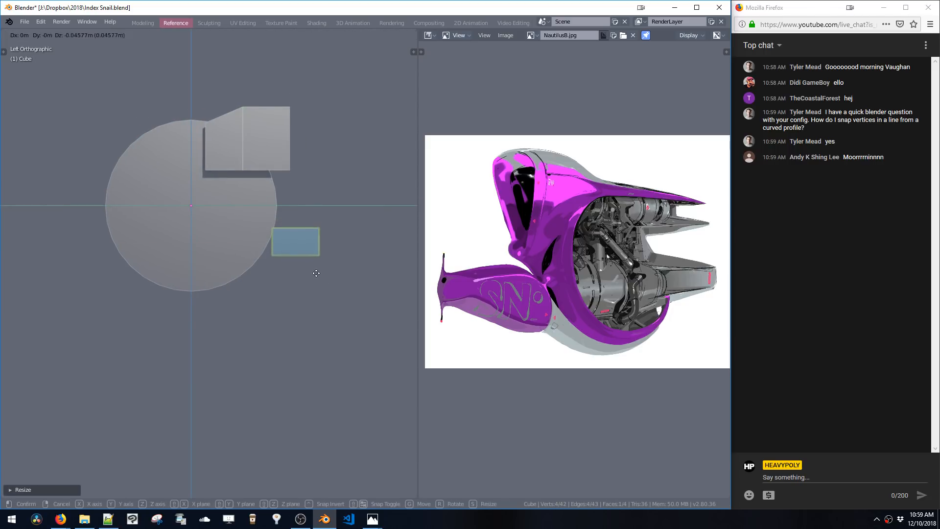
click(318, 275)
key(s)
key(z)
click(320, 292)
key(g)
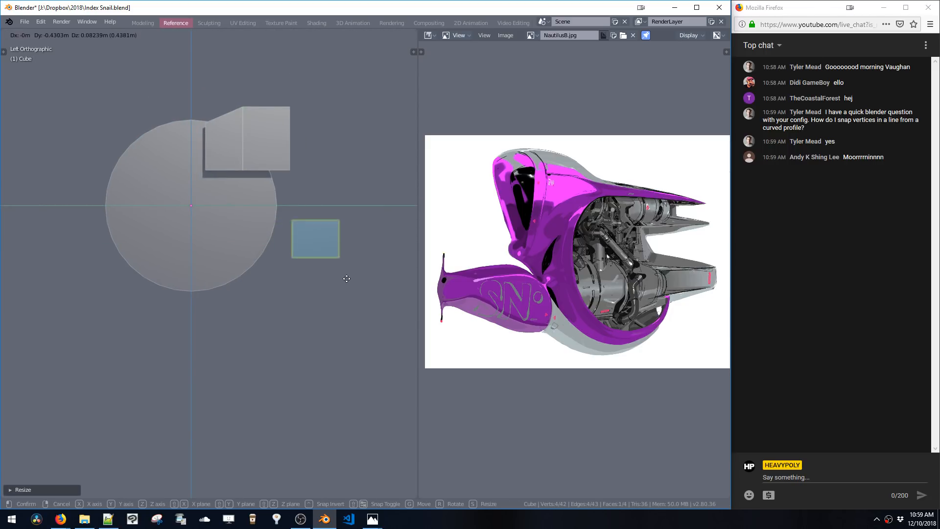
click(342, 282)
Add a vertical loop cut through the copied face and scale it outward
key(space)
click(304, 245)
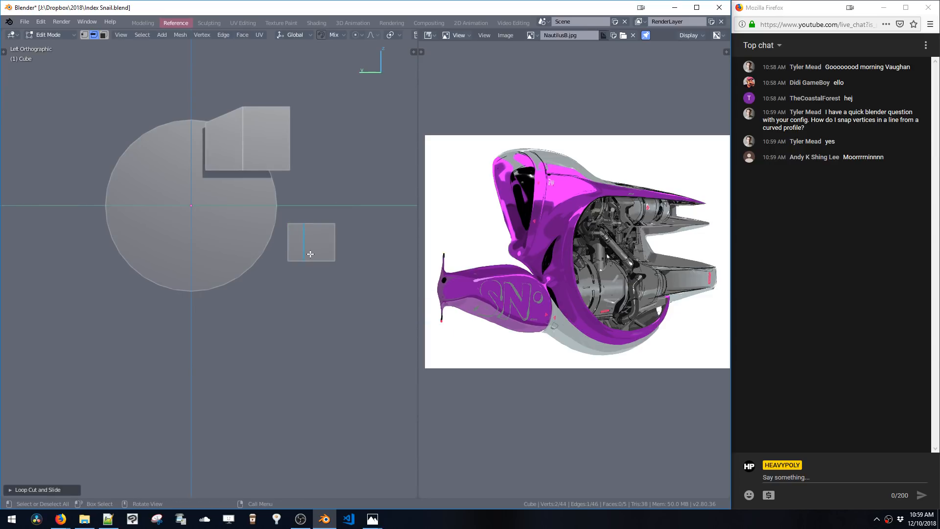
key(F9)
key(s)
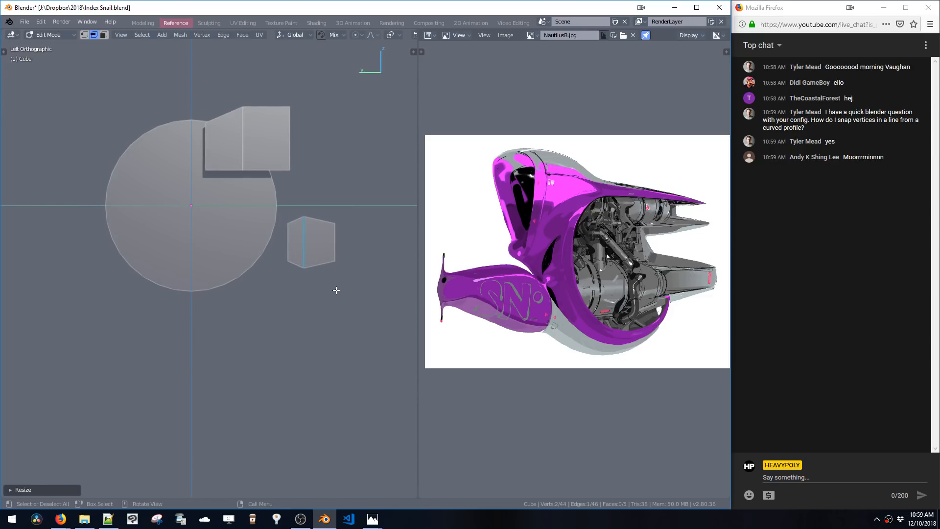
Move the copied face along Y so it sits just right of the circle
click(336, 293)
key(g)
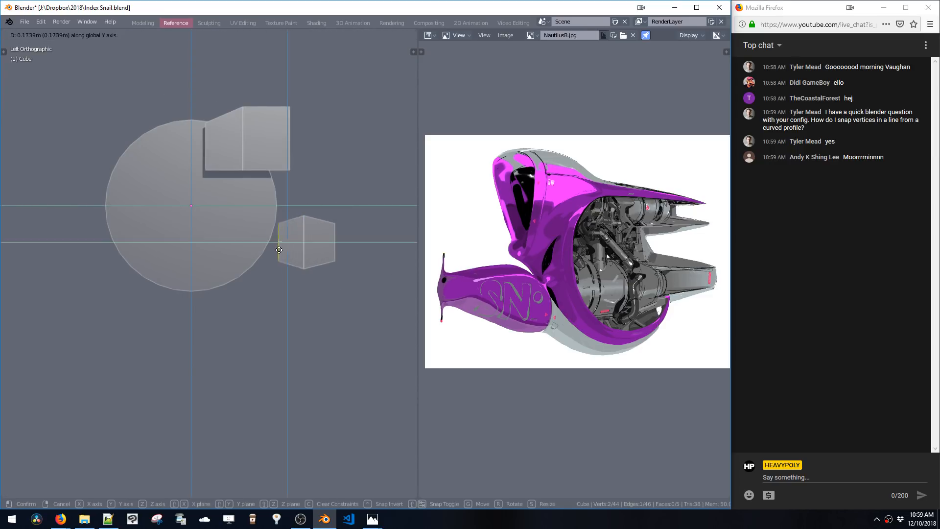
click(331, 254)
shift+middle_drag(338, 251, 313, 251)
key(g)
key(y)
click(354, 255)
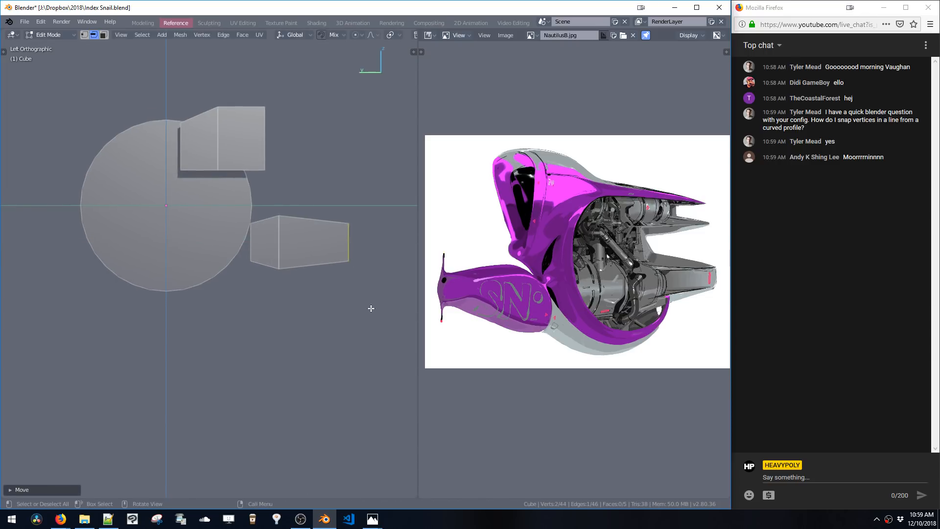
Scale the copied face down and shift it further along Y
key(s)
click(361, 280)
key(g)
key(y)
click(347, 279)
shift+middle_drag(359, 276, 310, 257)
Extrude the face's end in place and scale it along Z into a tall, thin rim
key(e)
right_click(319, 255)
key(s)
key(z)
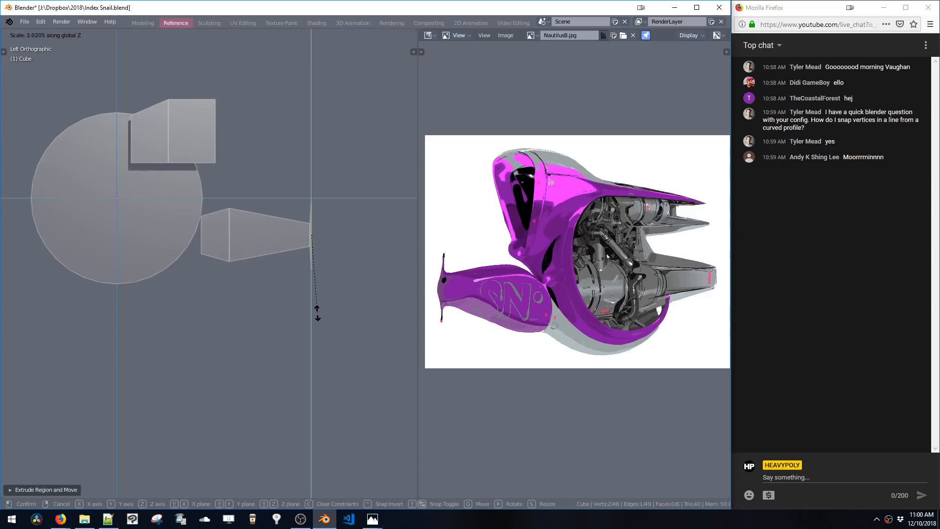
click(320, 299)
ctrl+middle_click(322, 260)
ctrl+middle_drag(322, 265, 316, 333)
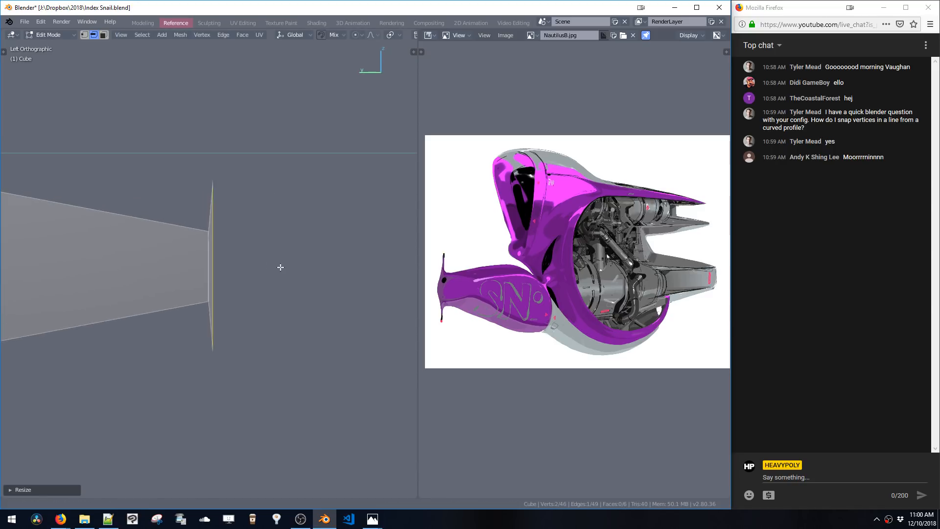
Add a vertical loop cut through the tapered body shape and slide it along Y
key(ctrl+r)
shift+middle_drag(279, 266, 334, 270)
click(275, 259)
right_click(275, 258)
click(295, 253)
key(g)
key(y)
click(315, 261)
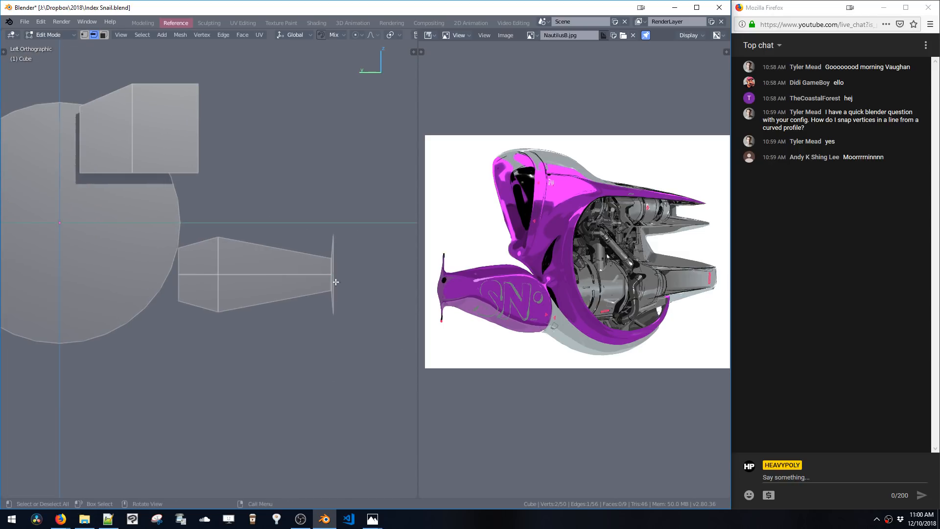
Select the lengthwise center edge loop of the body shape, bevel it into two loops and shift them along Y
key(ctrl+r)
right_click(322, 275)
right_click(305, 288)
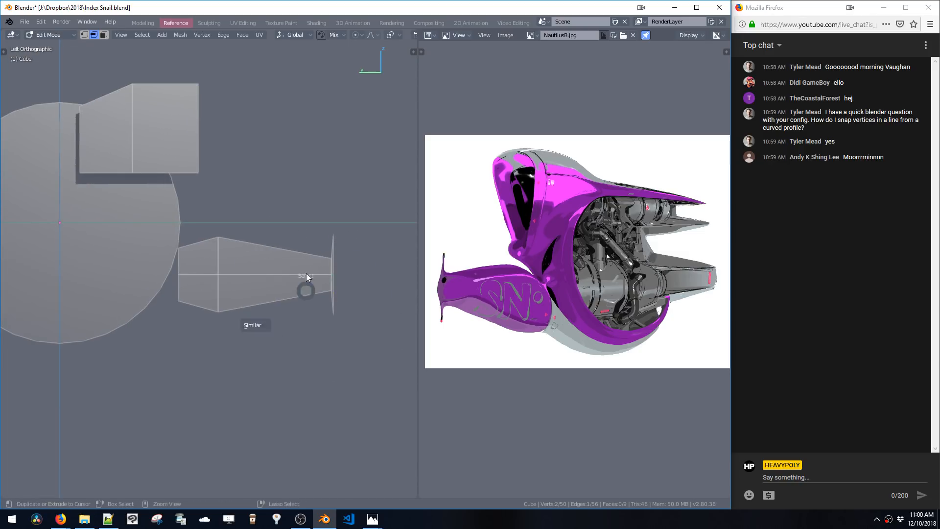
double_click(310, 277)
key(ctrl+b)
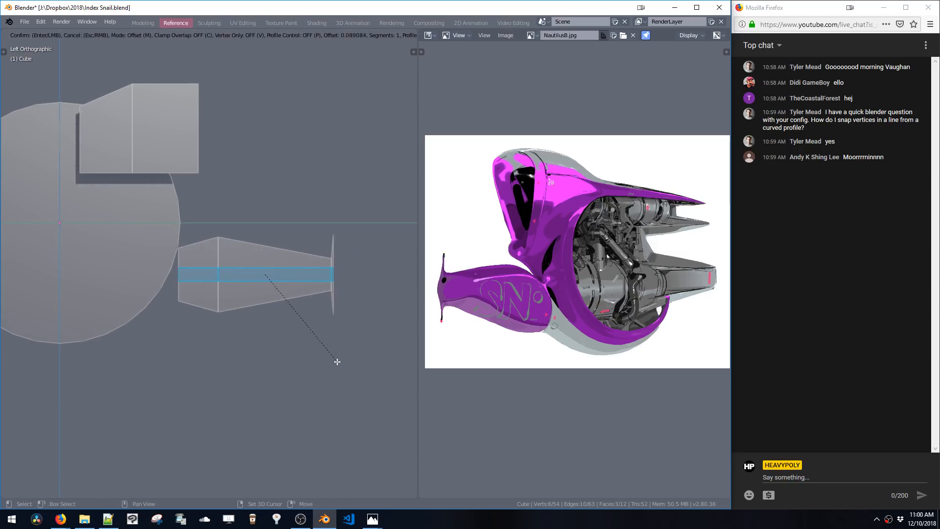
click(332, 337)
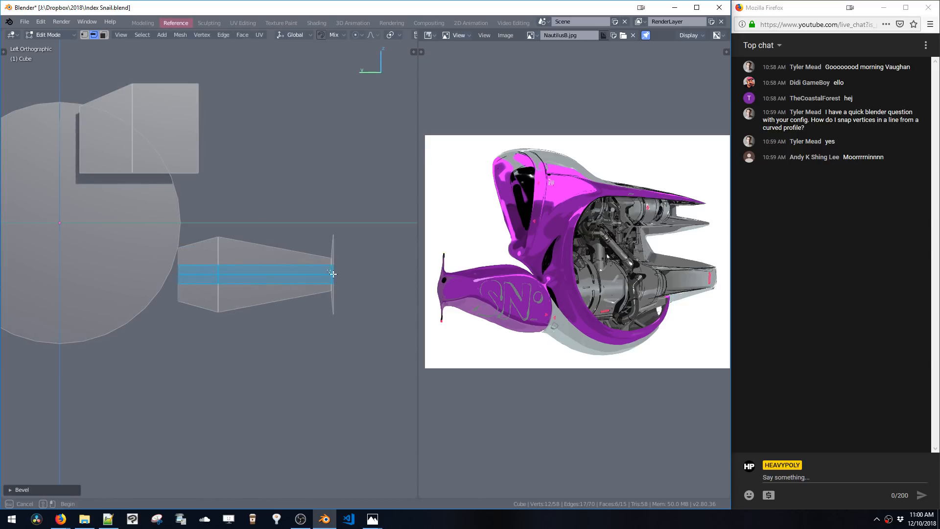
drag(333, 273, 341, 278)
key(g)
key(y)
click(343, 281)
middle_drag(264, 259, 313, 275)
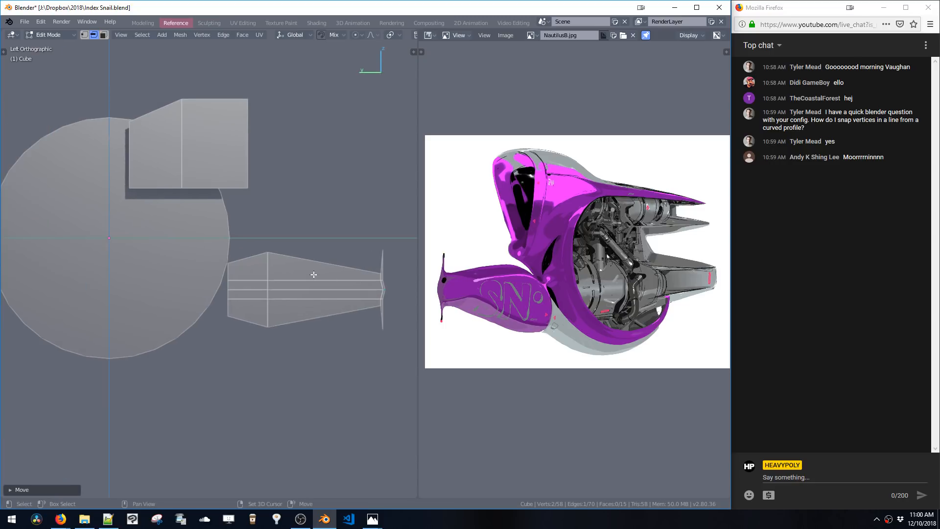
Select the body shape's rear vertices and move them along Y to reshape the back end
key(1)
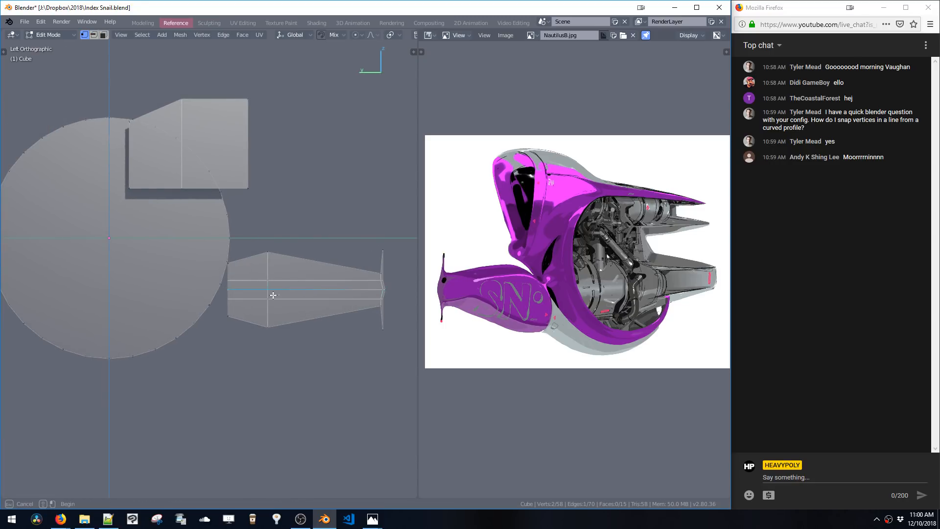
drag(277, 295, 224, 304)
key(g)
key(y)
click(227, 308)
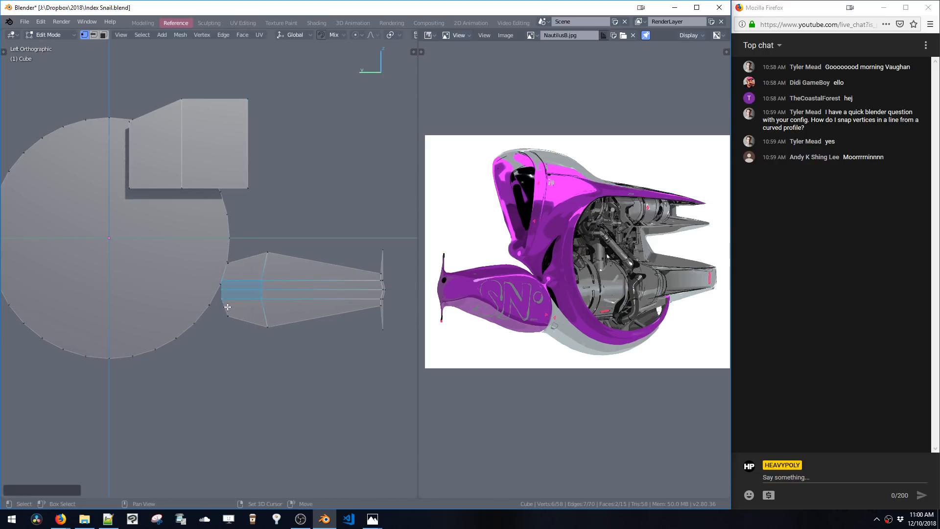
click(221, 291)
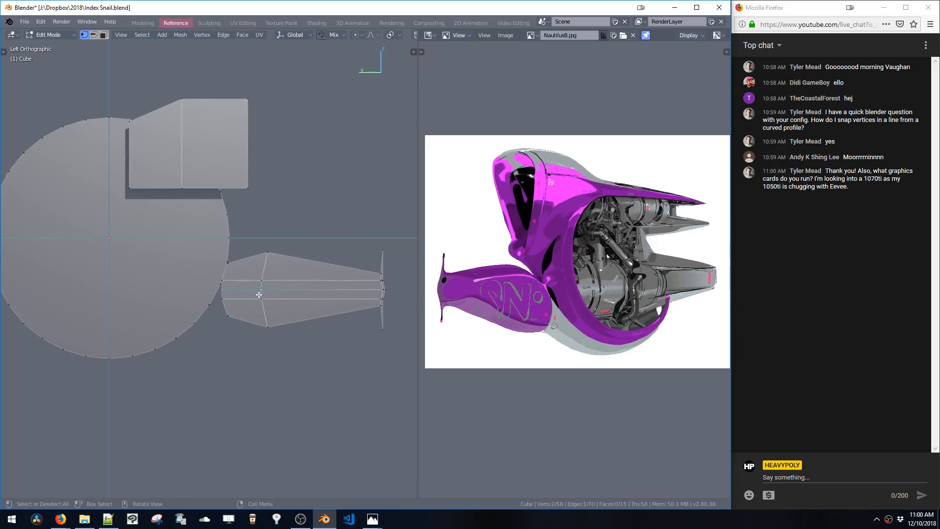
key(g)
key(y)
click(265, 299)
shift+middle_drag(241, 327, 284, 252)
click(287, 257)
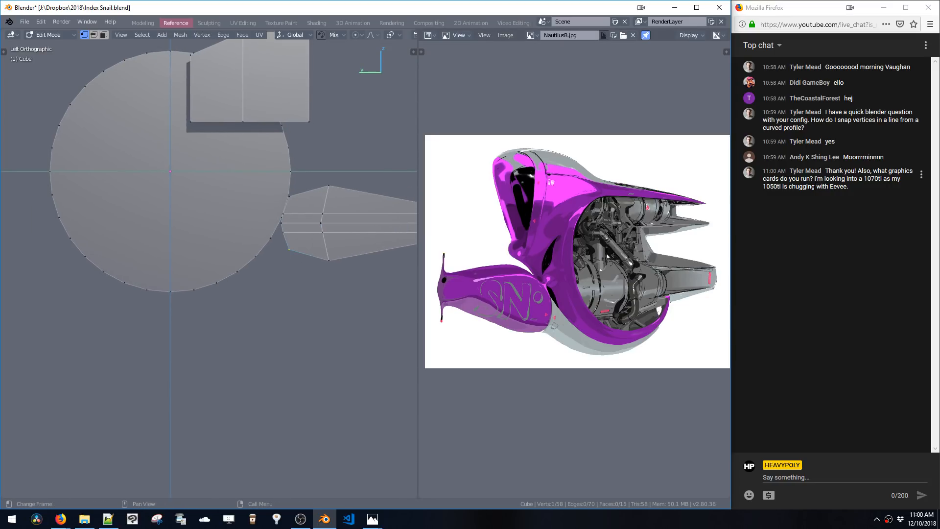
Extrude the body shape's rear edges toward the circle
shift+middle_drag(303, 249, 291, 288)
key(2)
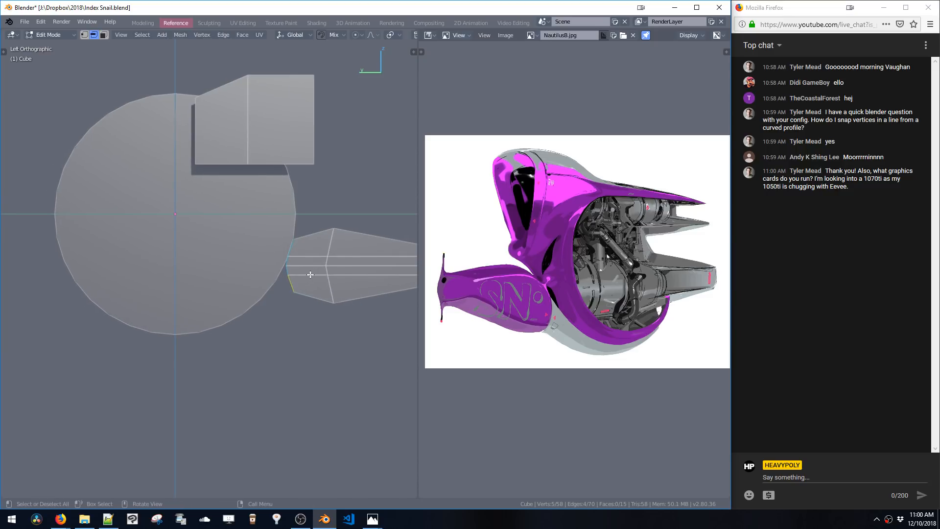
key(e)
click(289, 280)
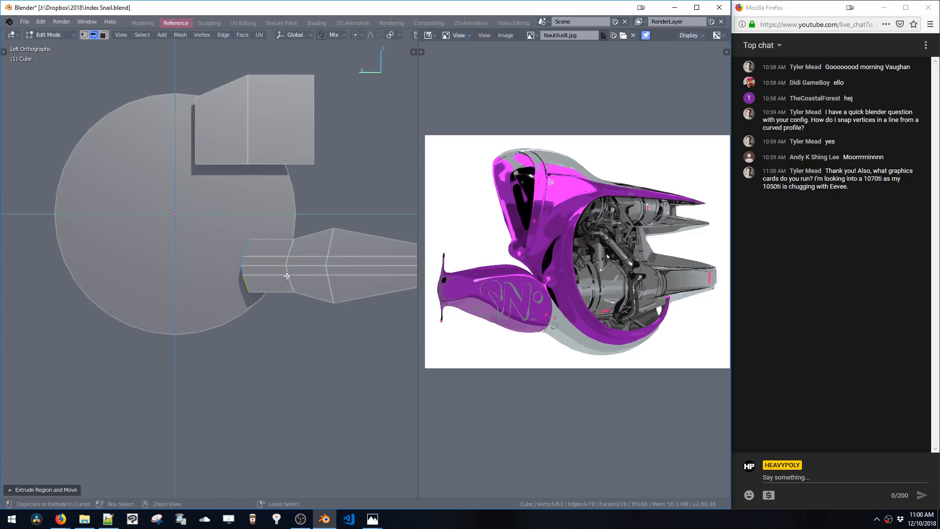
Move the extruded rear section along Y so it overlaps the circle
key(ctrl+alt+r)
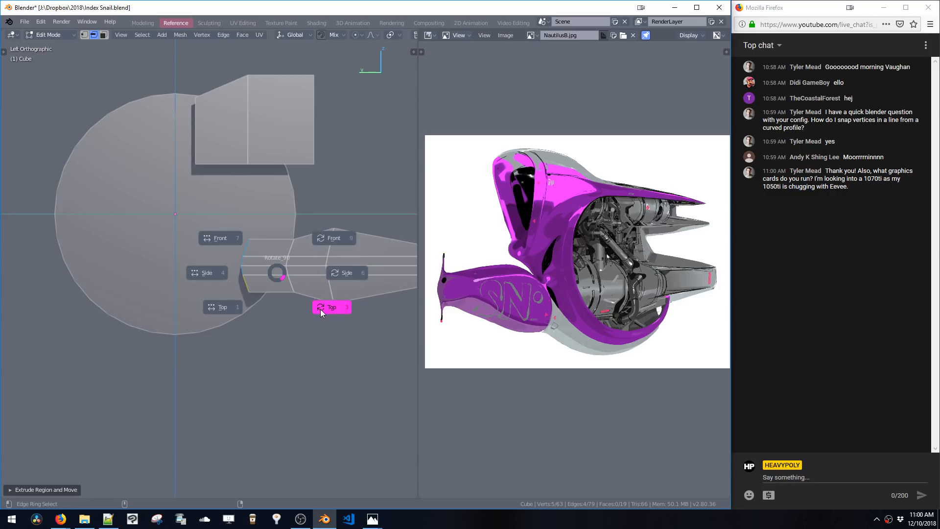
click(278, 274)
key(ctrl+alt+r)
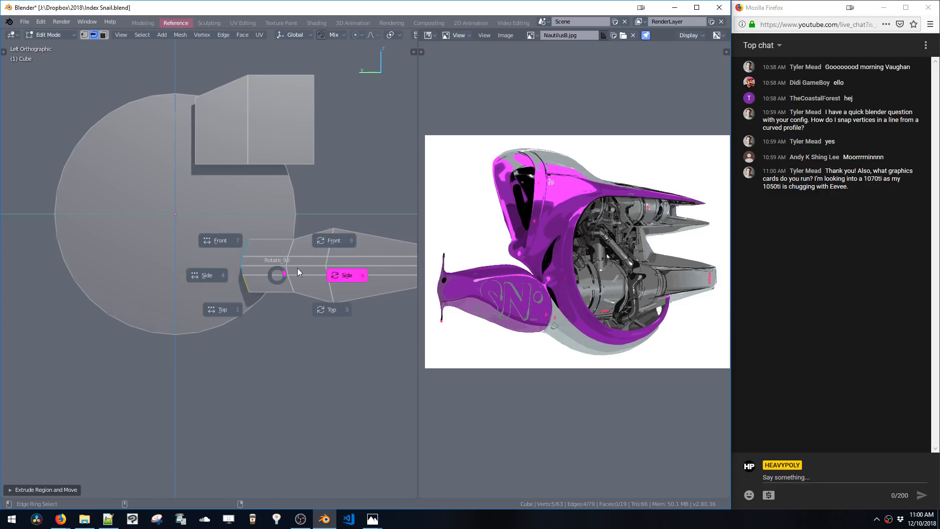
click(233, 241)
shift+middle_drag(294, 277, 299, 270)
key(g)
key(y)
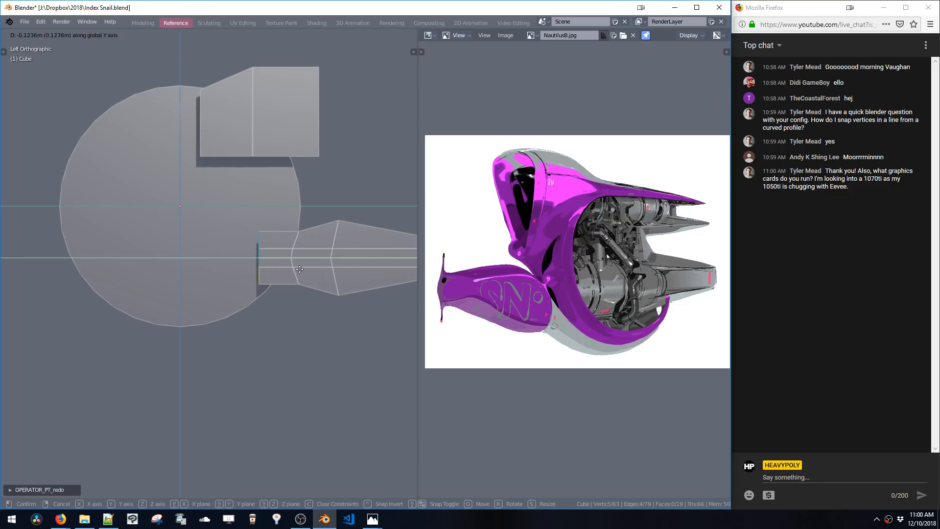
click(301, 270)
drag(292, 328, 312, 355)
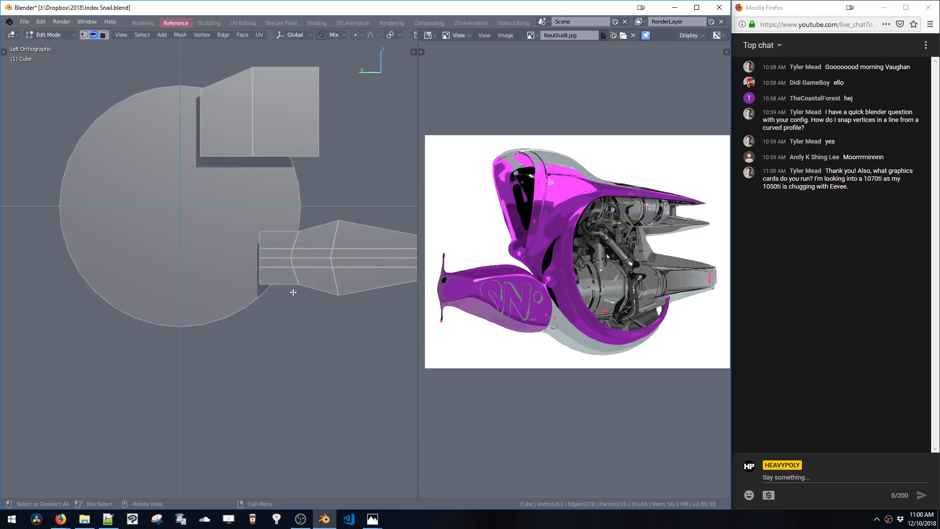
double_click(294, 277)
shift+middle_drag(297, 278, 315, 293)
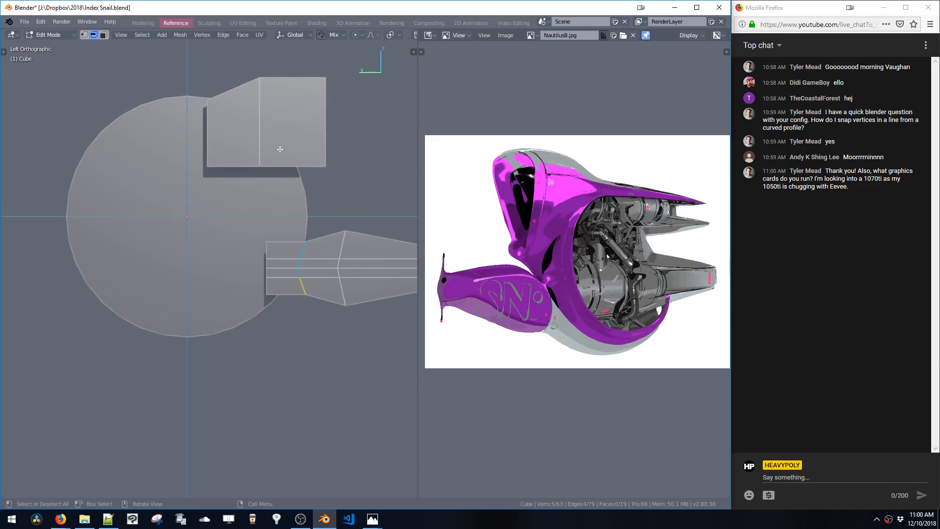
key(g)
click(265, 171)
Select the whole upper bracket piece and scale it along Y
click(260, 167)
key(ctrl+l)
key(g)
click(299, 168)
key(s)
key(y)
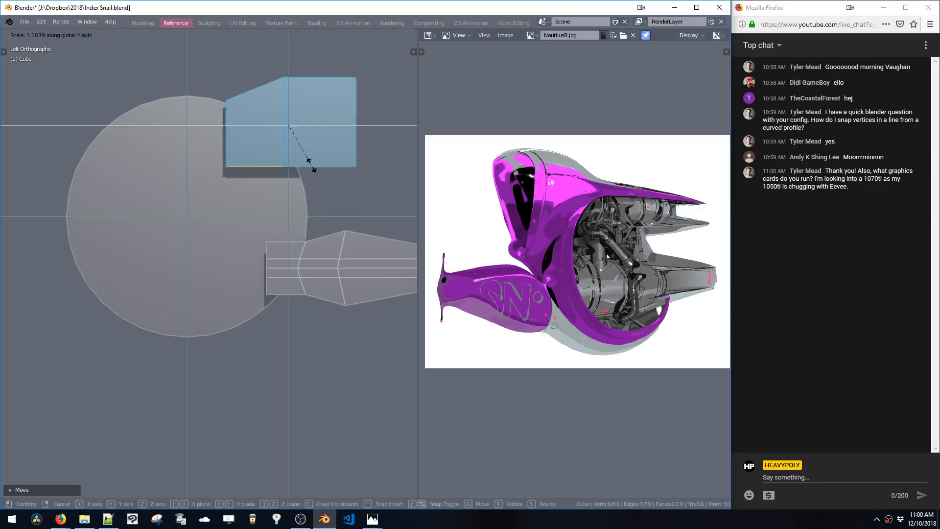
click(316, 171)
Move the upper bracket piece along Y to realign it over the circle
shift+middle_drag(344, 149, 296, 184)
click(355, 148)
key(g)
key(y)
click(342, 151)
drag(327, 181, 345, 201)
shift+middle_drag(318, 196, 331, 175)
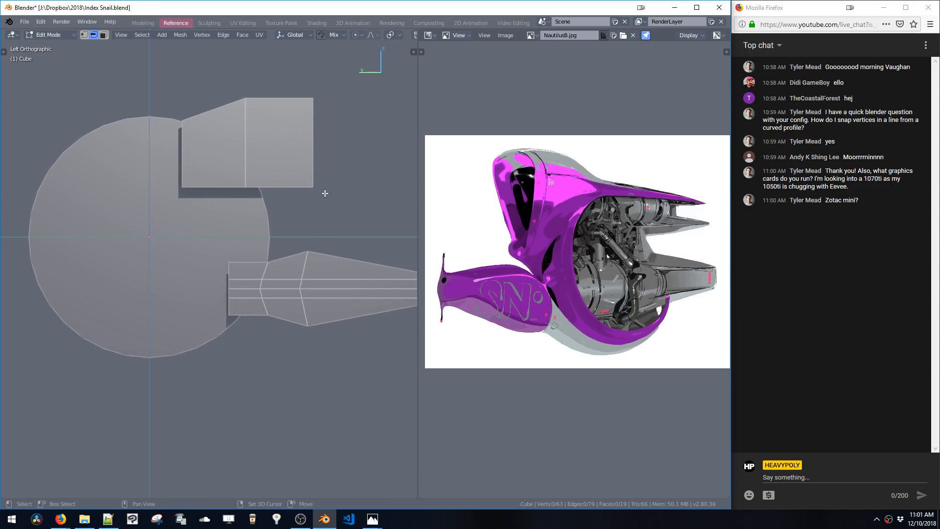
Select the body shape's front-end vertices and move them along Y
shift+middle_drag(324, 194, 293, 187)
key(1)
shift+middle_drag(354, 202, 341, 184)
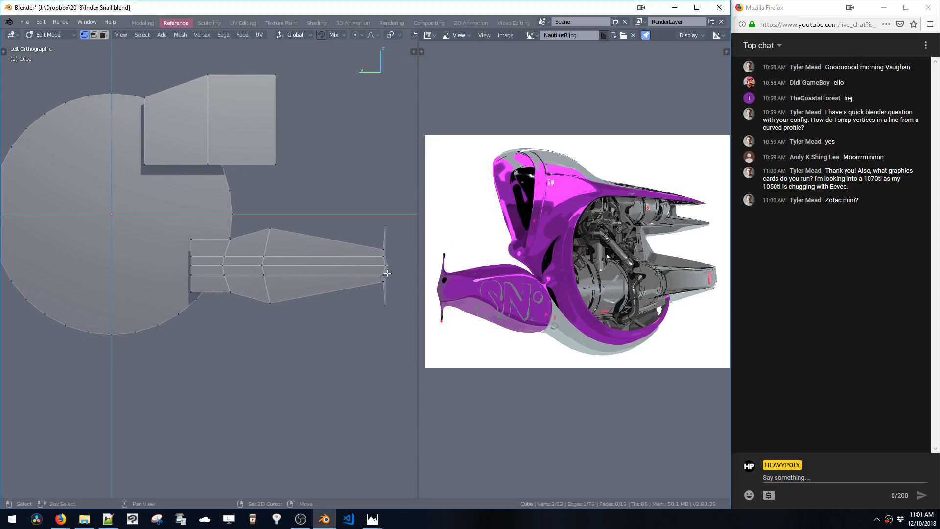
middle_drag(390, 289, 307, 260)
key(g)
key(y)
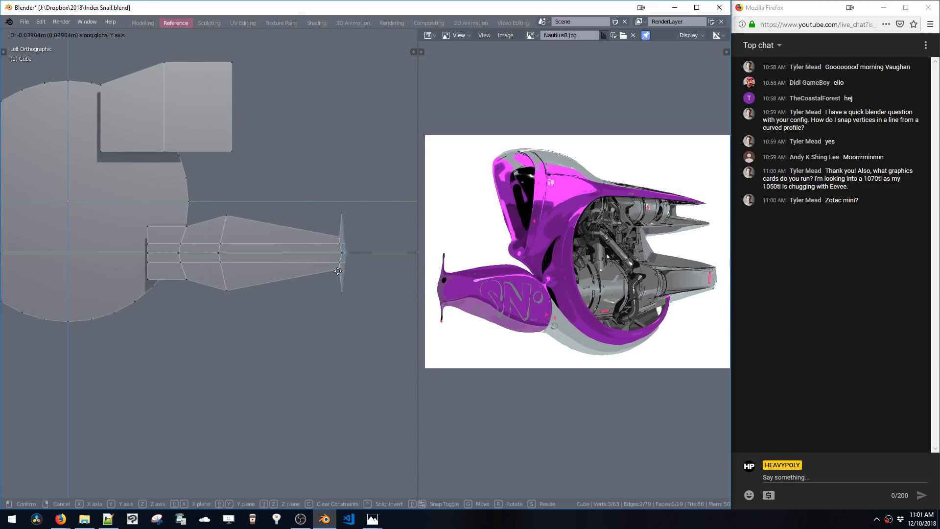
click(303, 266)
click(340, 289)
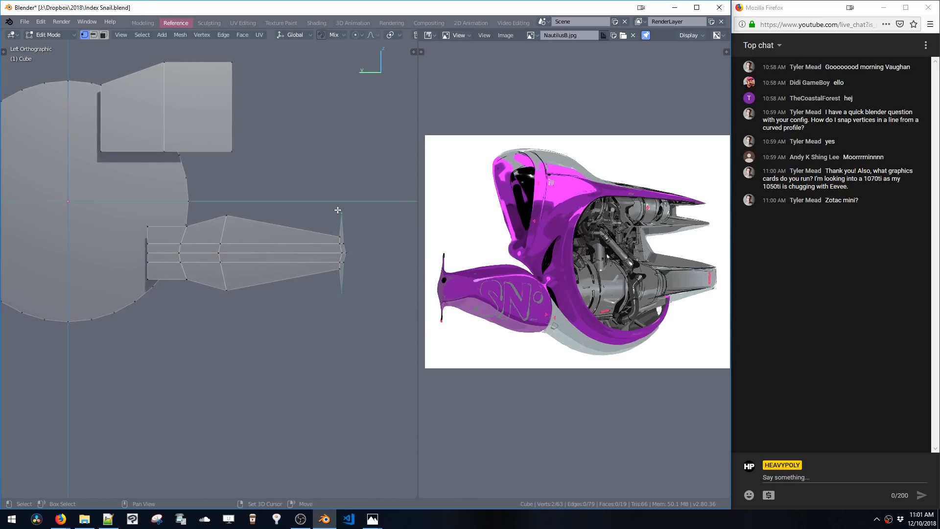
key(g)
key(y)
click(340, 213)
Select the body shape's middle lengthwise edges and scale them outward to round its profile
shift+middle_drag(282, 195, 284, 164)
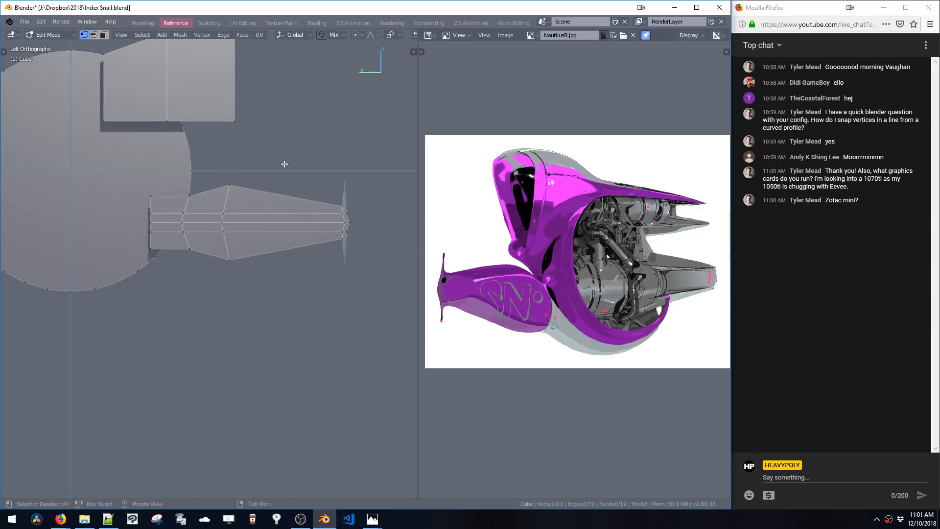
click(286, 168)
shift+middle_drag(216, 179, 252, 180)
drag(250, 179, 298, 288)
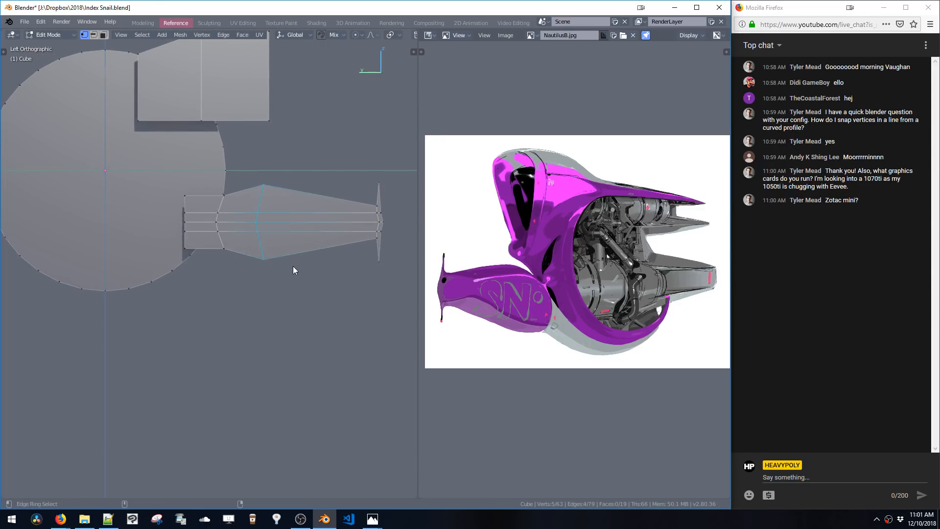
key(ctrl+alt+r)
click(234, 228)
click(297, 288)
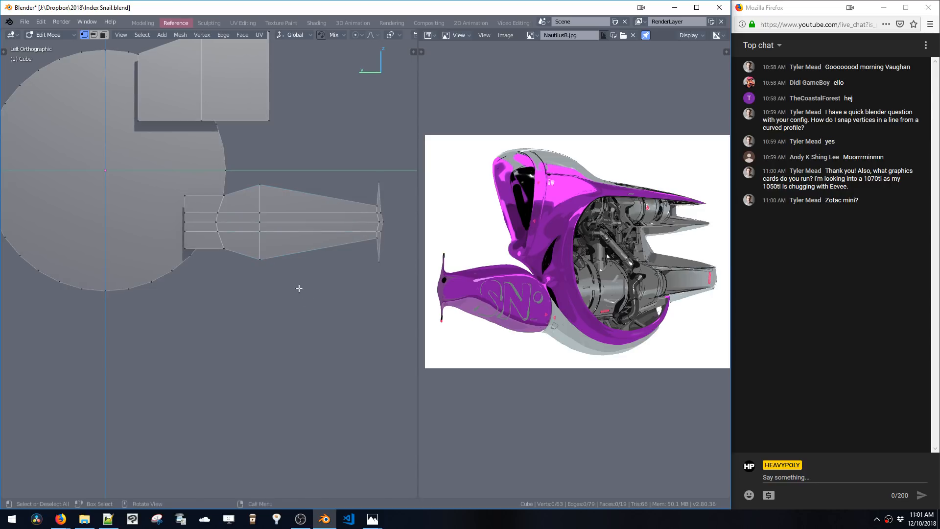
shift+middle_drag(297, 251, 276, 255)
drag(229, 214, 254, 243)
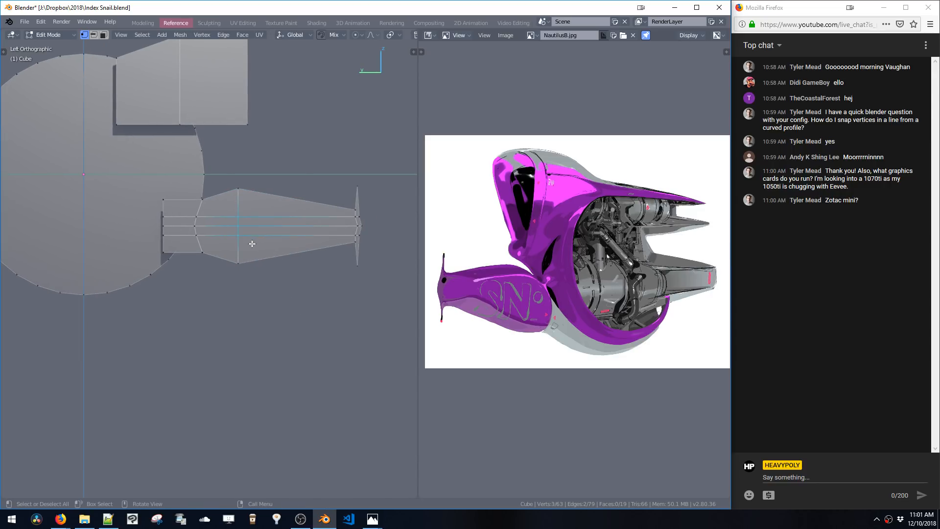
key(s)
click(293, 305)
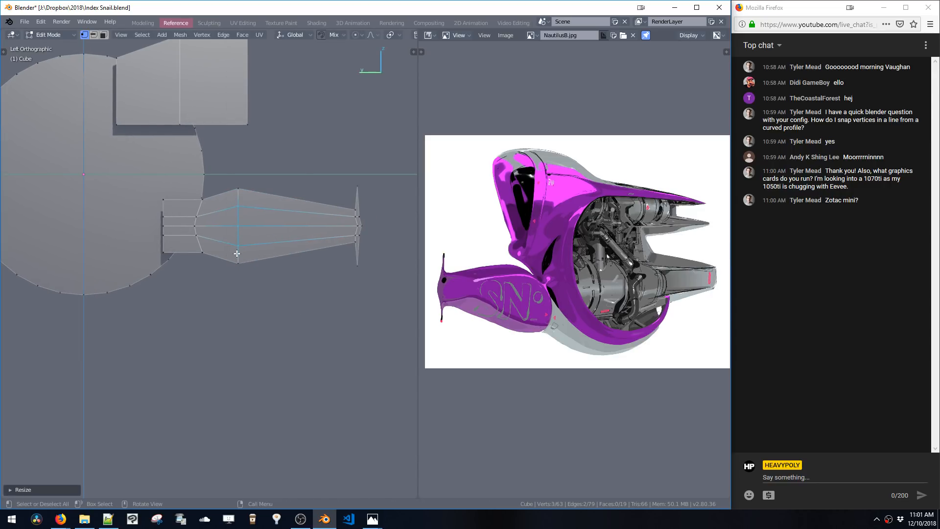
Scale the middle vertices at the body's rear loop outward
shift+click(203, 218)
shift+middle_drag(205, 217, 265, 237)
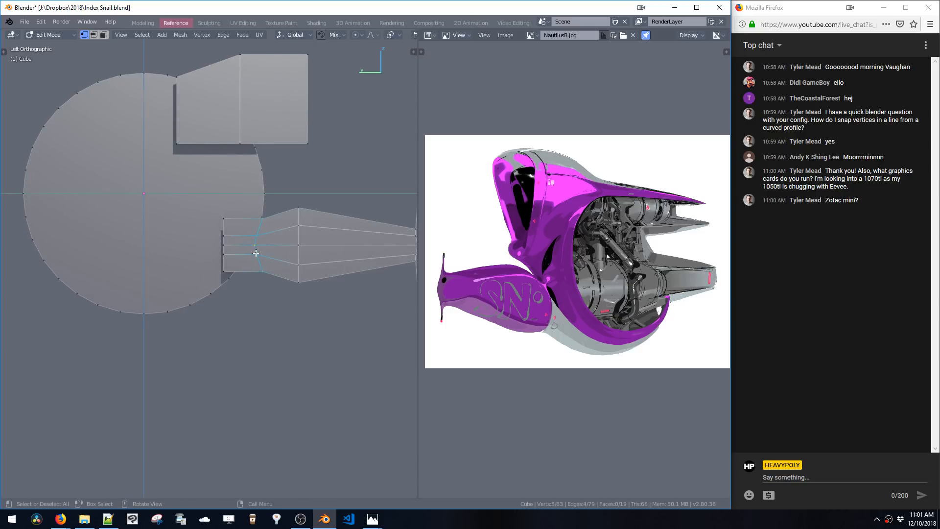
shift+click(256, 247)
shift+click(258, 235)
key(s)
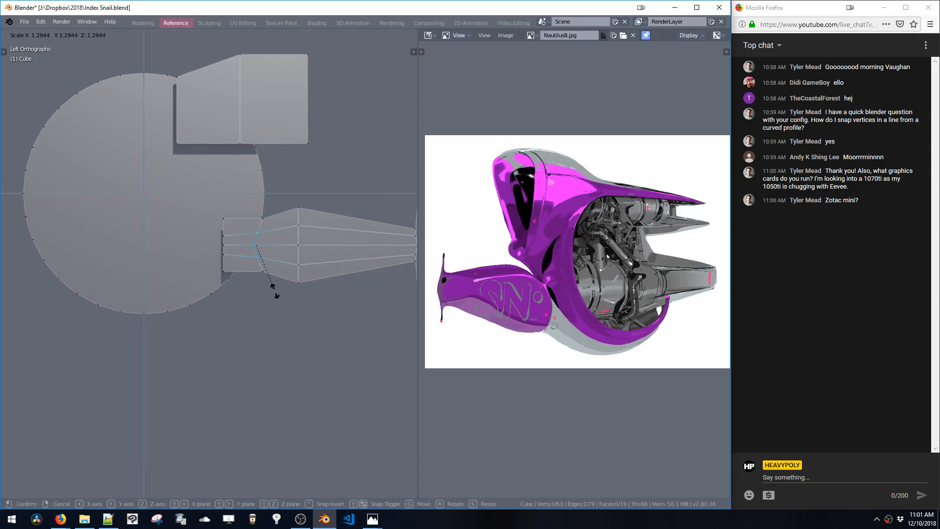
click(275, 295)
Scale the rear-end vertices of the body shape slightly larger
shift+middle_drag(234, 236, 278, 240)
shift+click(266, 250)
shift+click(266, 257)
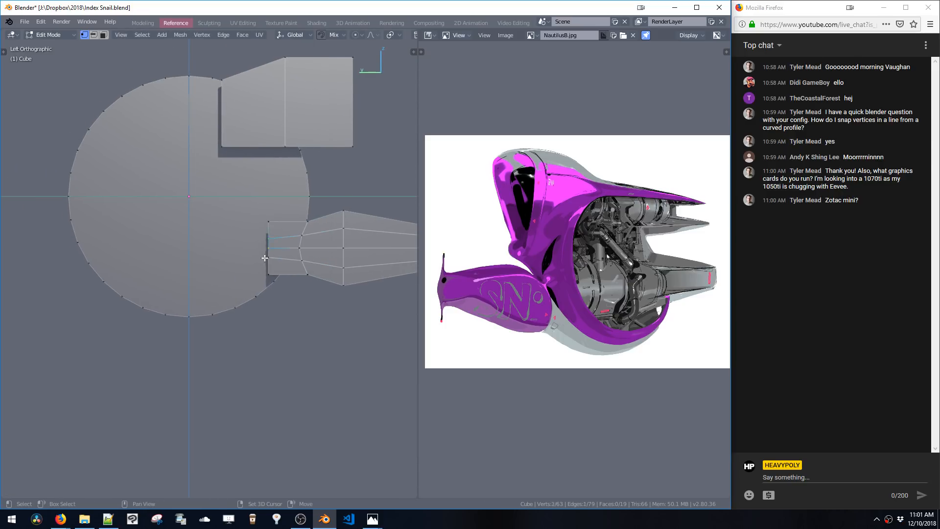
key(s)
click(273, 285)
key(s)
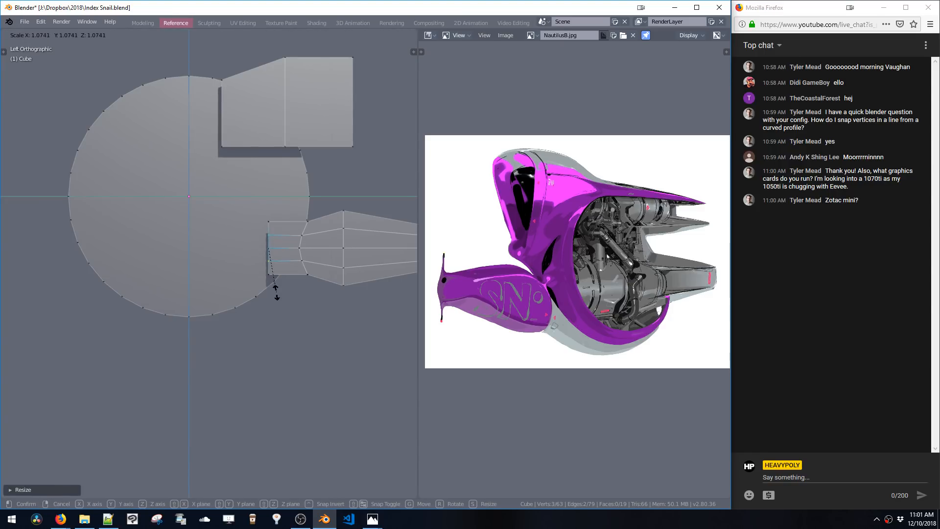
click(274, 291)
Extrude the body shape's rear end and move the new section along Y toward the circle
drag(252, 217, 274, 278)
shift+middle_drag(274, 279, 210, 226)
key(e)
click(263, 260)
key(g)
key(y)
click(217, 223)
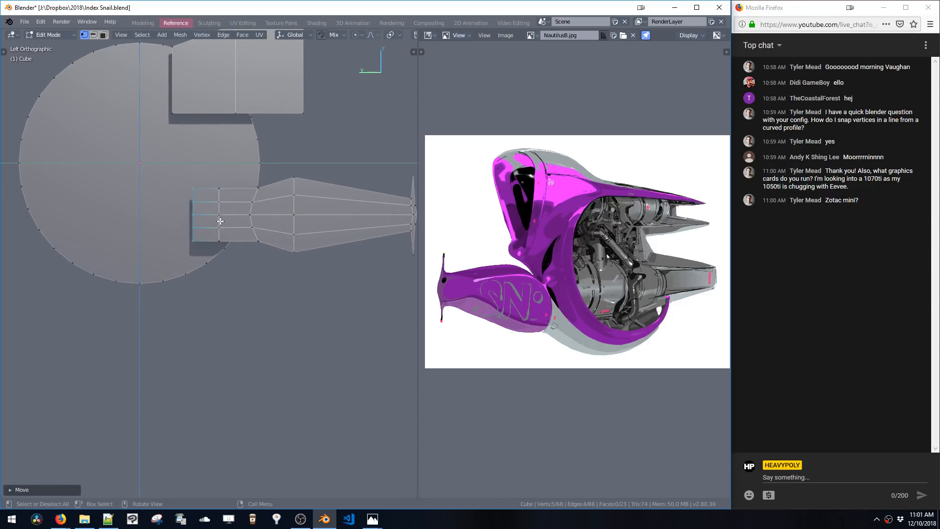
Dissolve the edge loop near the body's rear end and move the rear section along Y
key(ctrl+space)
double_click(219, 223)
key(ctrl+x)
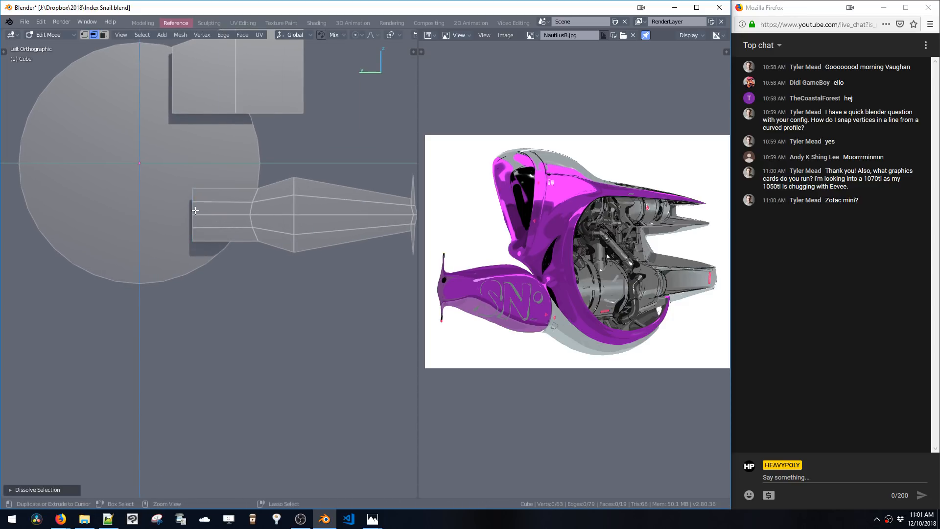
drag(172, 175, 202, 246)
key(g)
key(y)
click(230, 244)
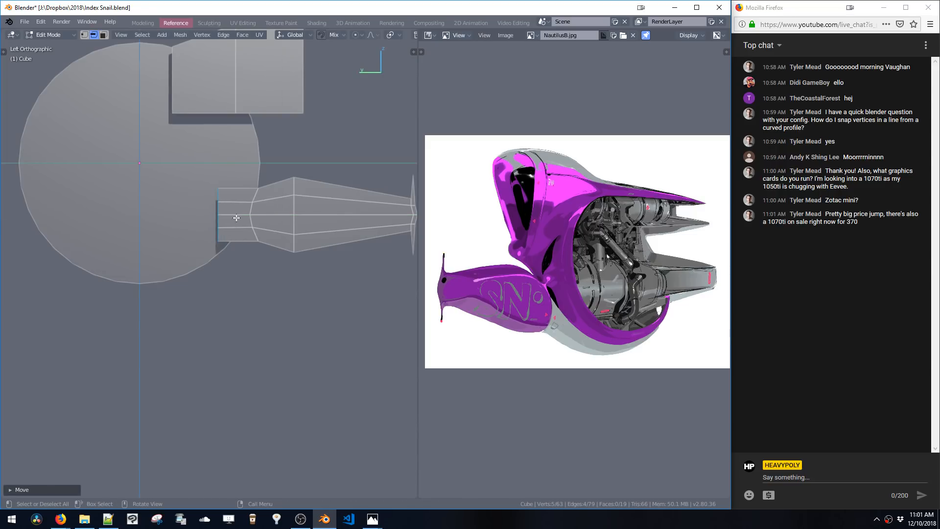
Duplicate the upper block's side face, place the copy in the circle's centre and scale it along Z
shift+middle_drag(215, 265, 247, 266)
shift+middle_drag(291, 246, 320, 261)
shift+middle_drag(263, 271, 261, 261)
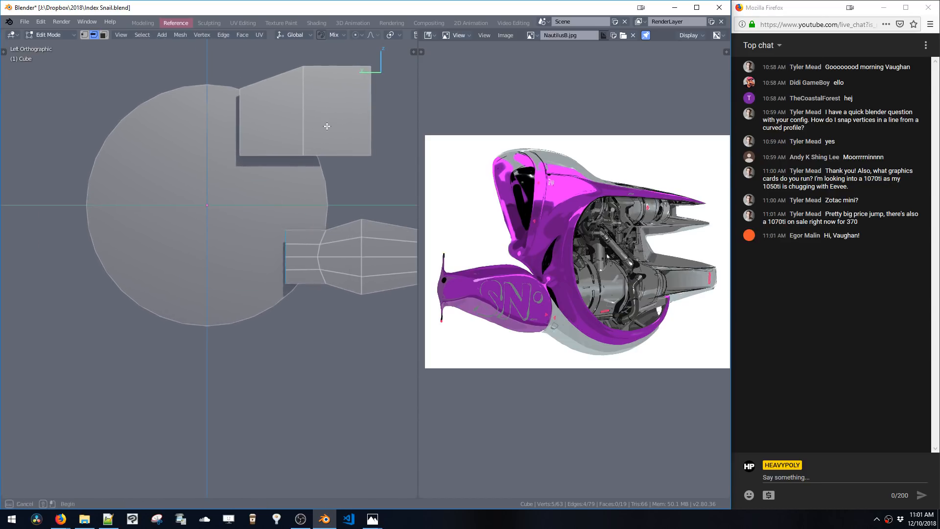
key(3)
click(340, 117)
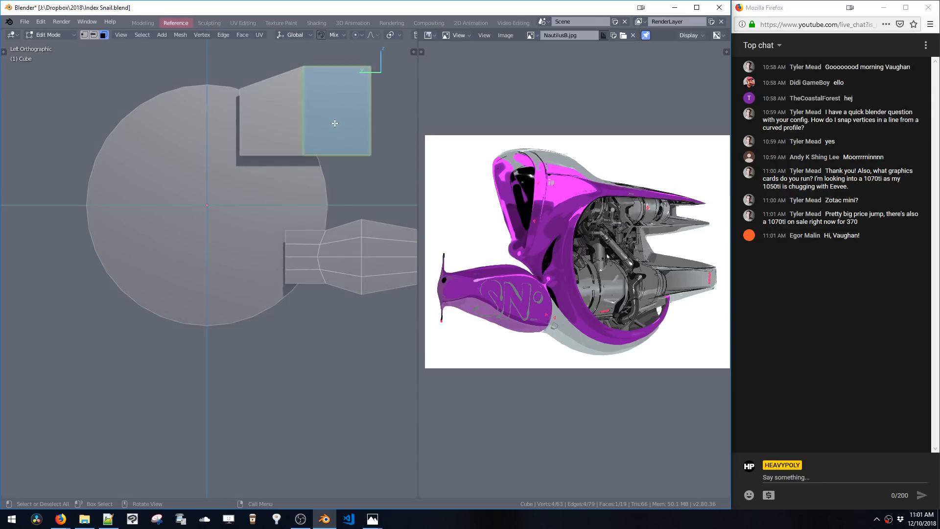
key(shift+d)
click(225, 257)
shift+middle_drag(263, 308, 309, 265)
key(s)
key(z)
click(286, 280)
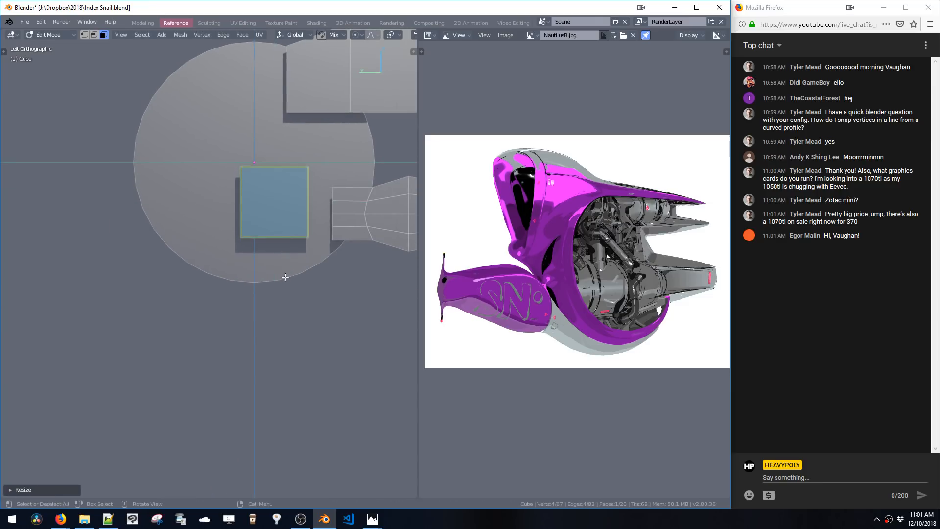
shift+middle_drag(274, 236, 273, 262)
key(space)
click(291, 226)
click(306, 241)
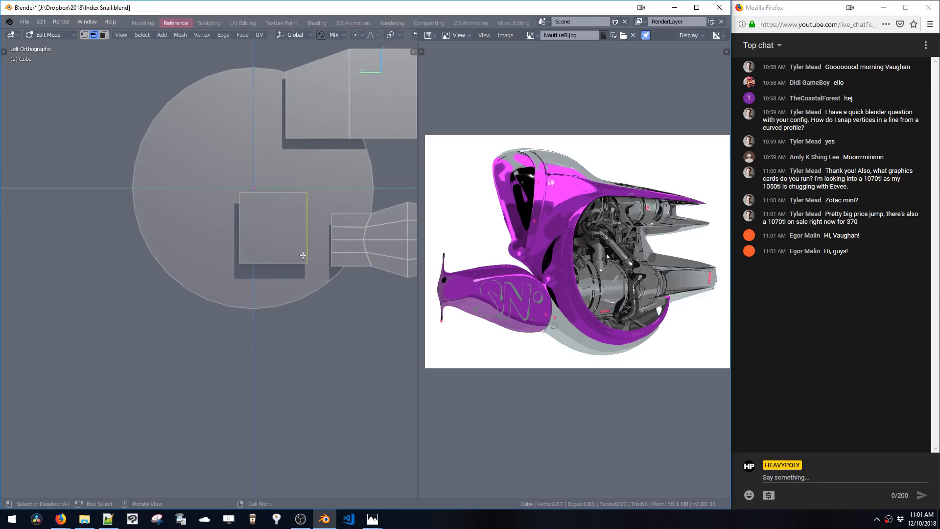
key(a)
key(Escape)
key(v)
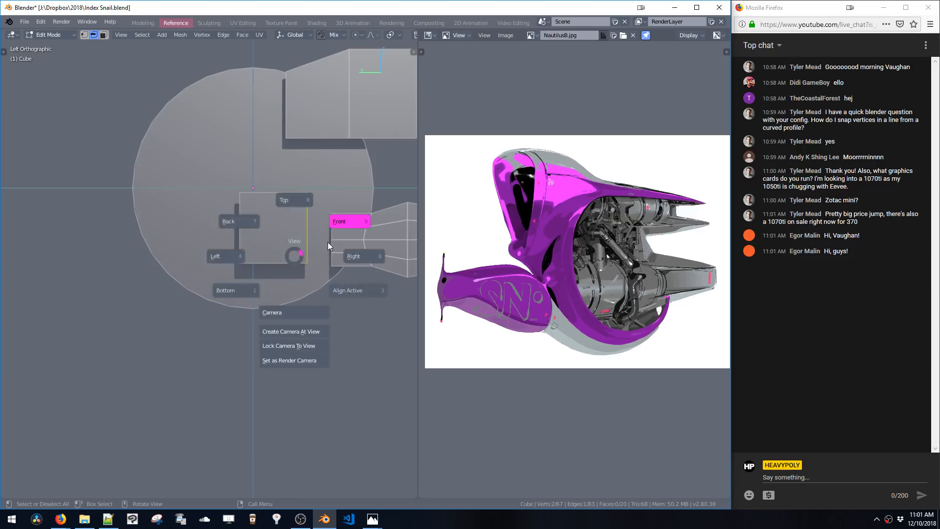
click(327, 242)
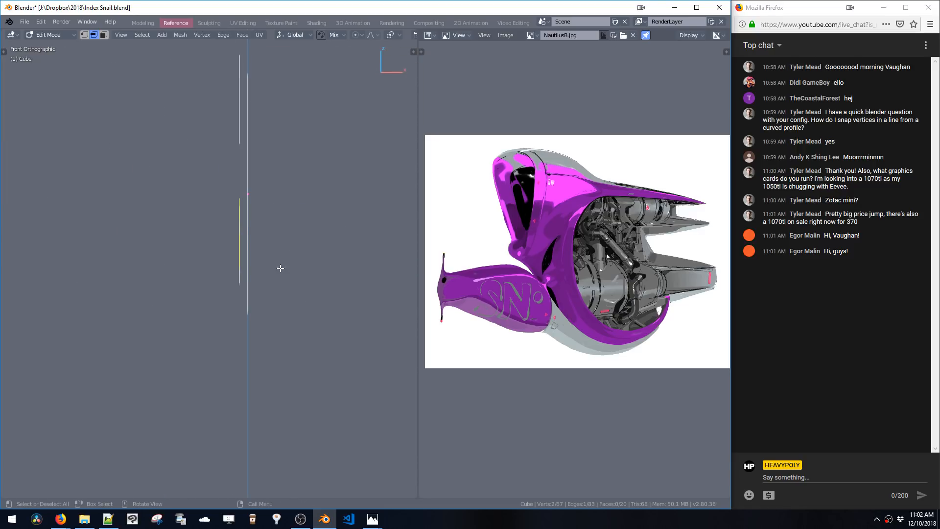
key(a)
click(188, 283)
key(ctrl+alt+r)
click(290, 245)
key(ctrl+z)
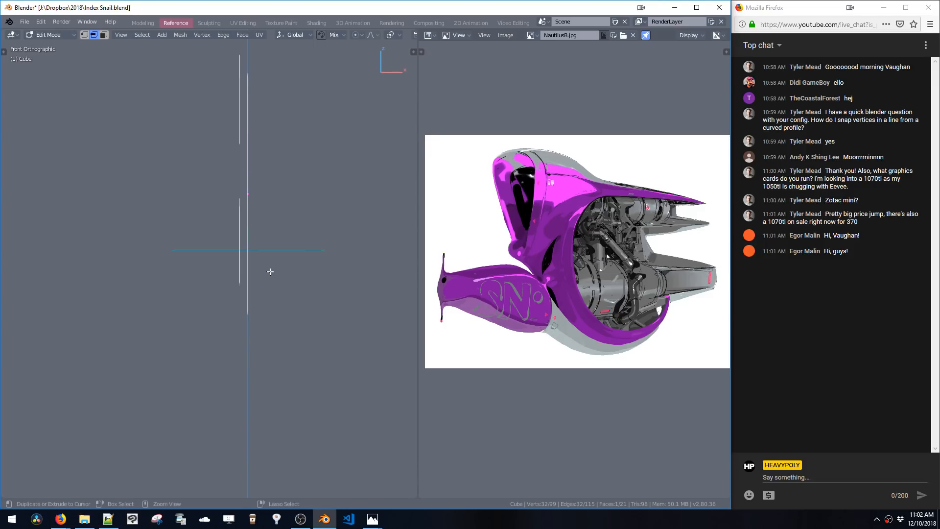
key(ctrl+alt+r)
click(311, 275)
key(ctrl+z)
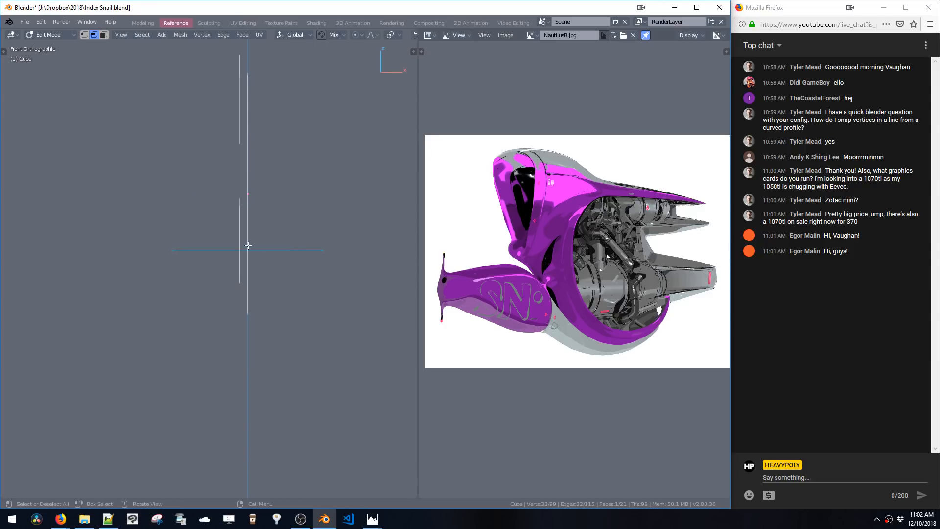
middle_drag(258, 252, 296, 250)
key(shift+space)
click(254, 262)
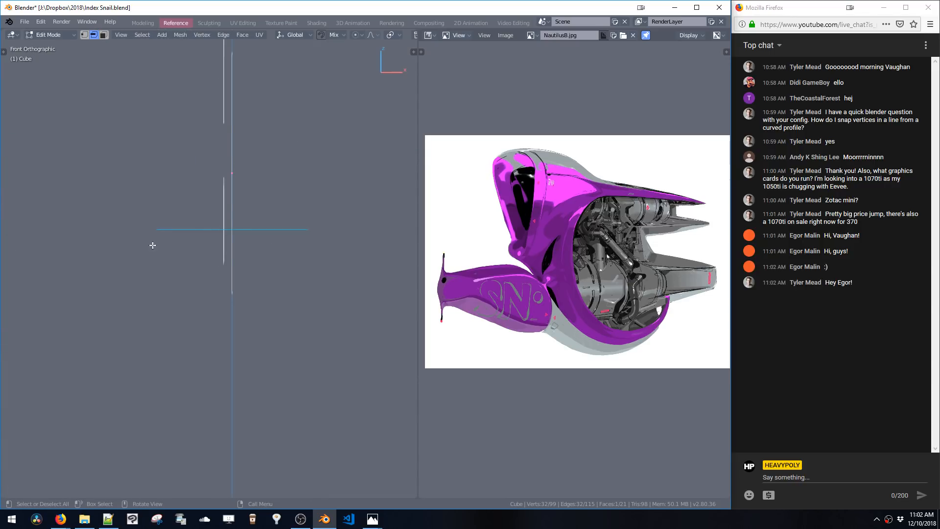
shift+middle_drag(220, 258, 246, 257)
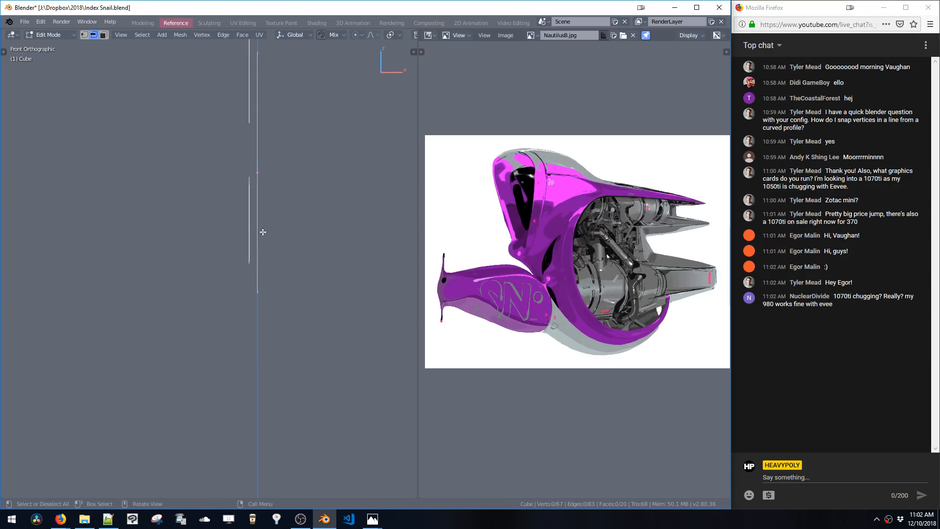
Add a 32-vertex mesh circle aligned to the front view in object mode
key(Tab)
key(shift+a)
mouse_move(274, 254)
click(298, 268)
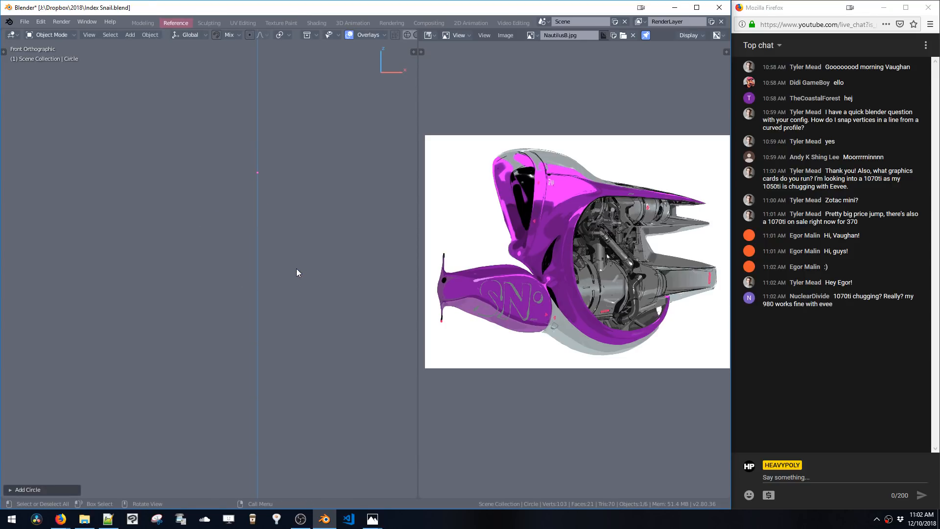
click(57, 490)
click(80, 453)
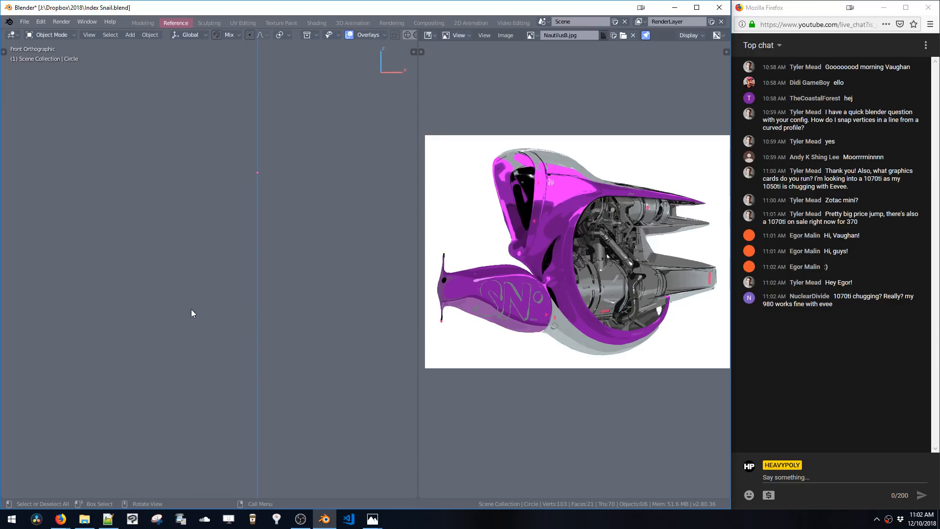
mouse_move(286, 230)
middle_down()
mouse_move(296, 218)
mouse_move(300, 269)
mouse_move(244, 218)
mouse_move(269, 233)
middle_up()
key(shift+a)
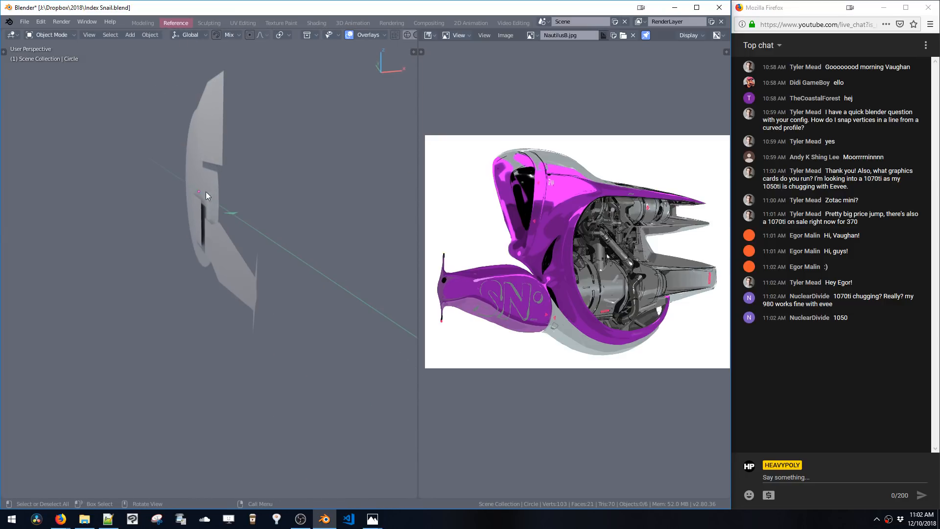
key(KP_1)
key(shift+a)
mouse_move(250, 224)
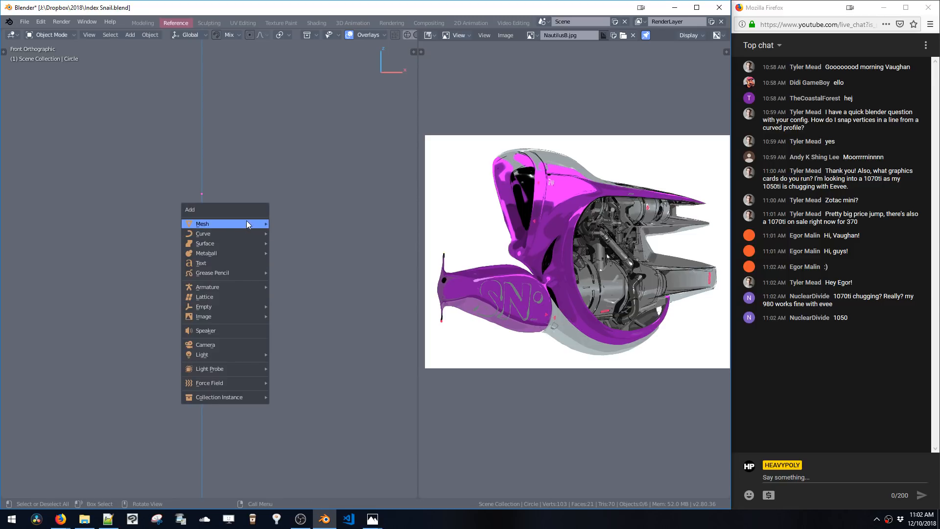
click(286, 243)
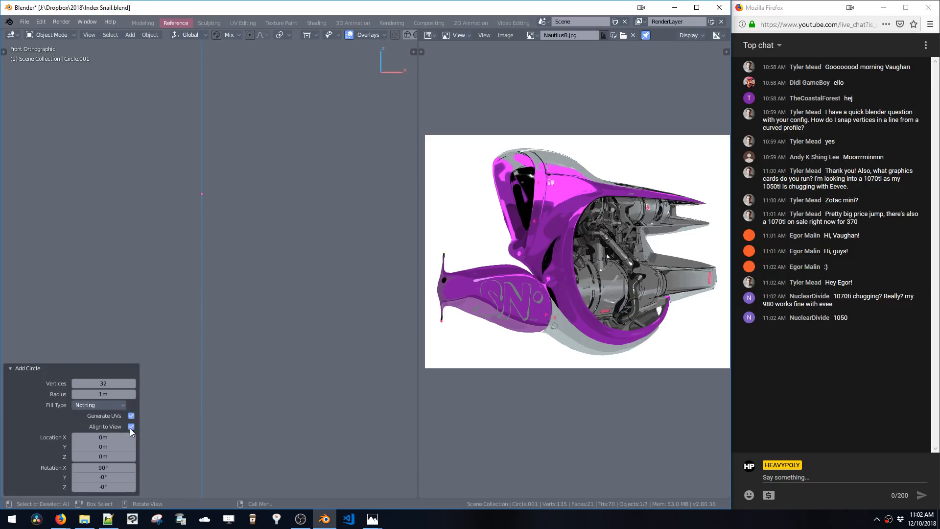
Fill the new circle with a face in edit mode
key(Tab)
shift+middle_drag(252, 212, 244, 234)
key(f)
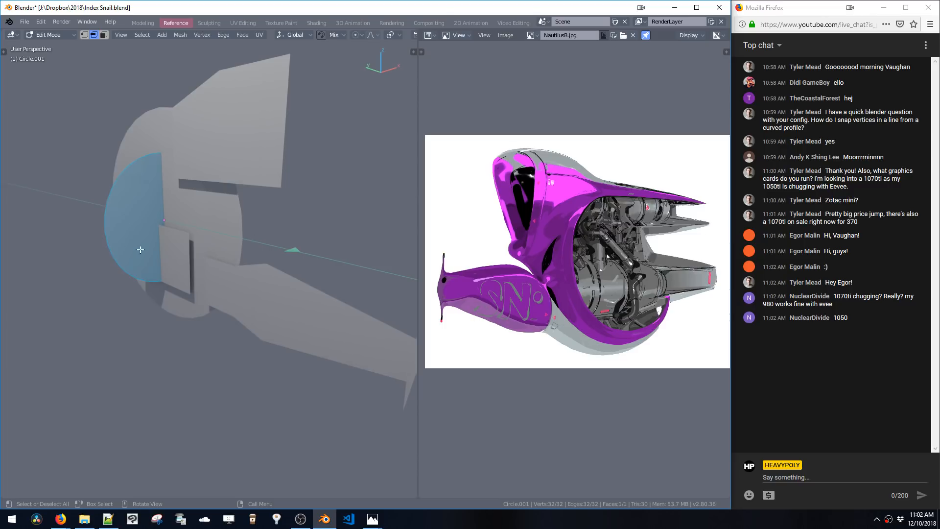
middle_drag(175, 234, 219, 258)
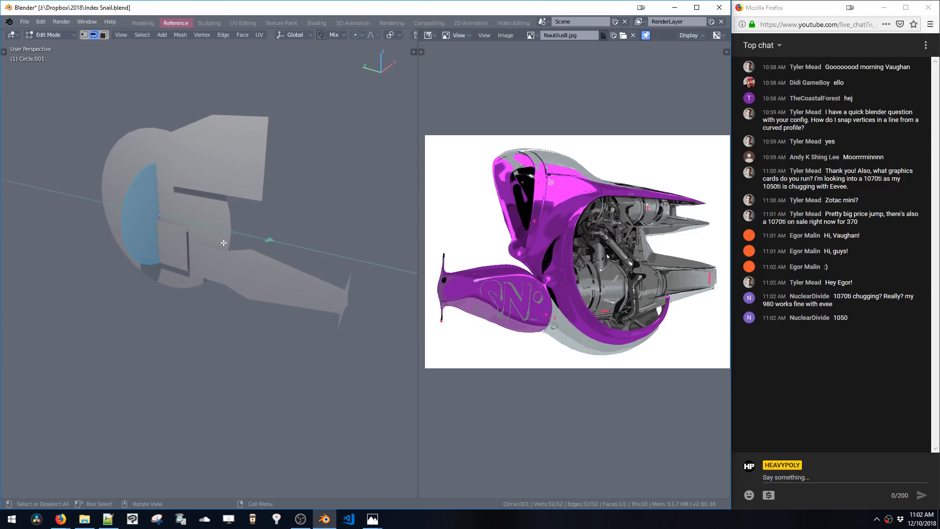
middle_drag(225, 225, 232, 223)
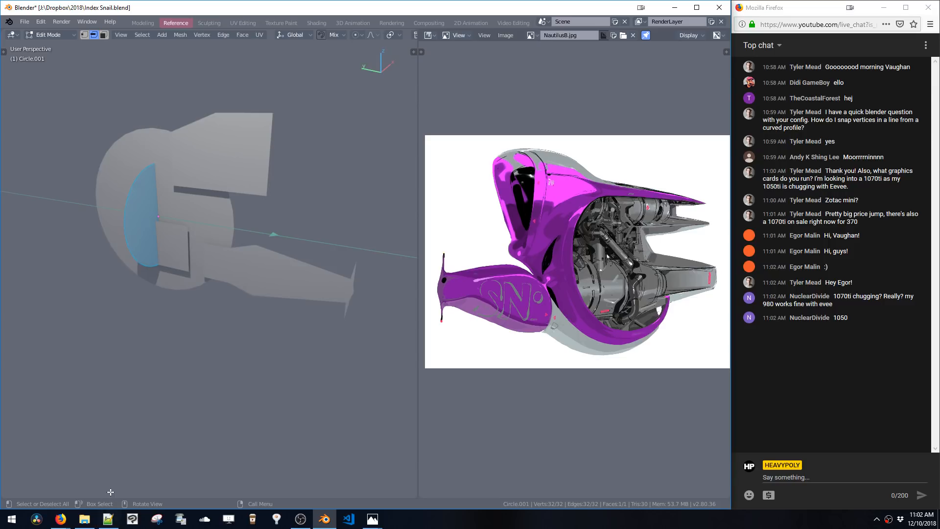
Switch to Notepad++ and read through the HEAVYPOLY_pie_add.py primitive-adding script
click(105, 520)
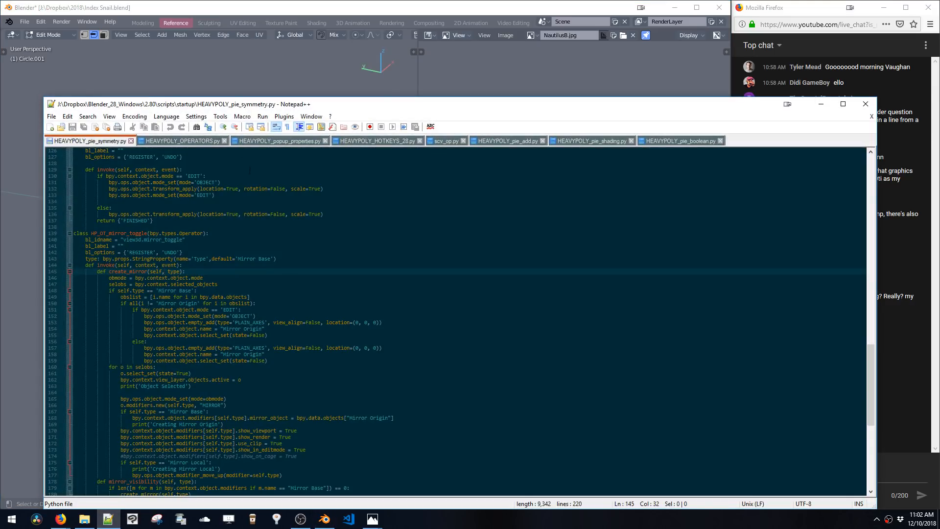
click(489, 142)
scroll(348, 270, down, 12)
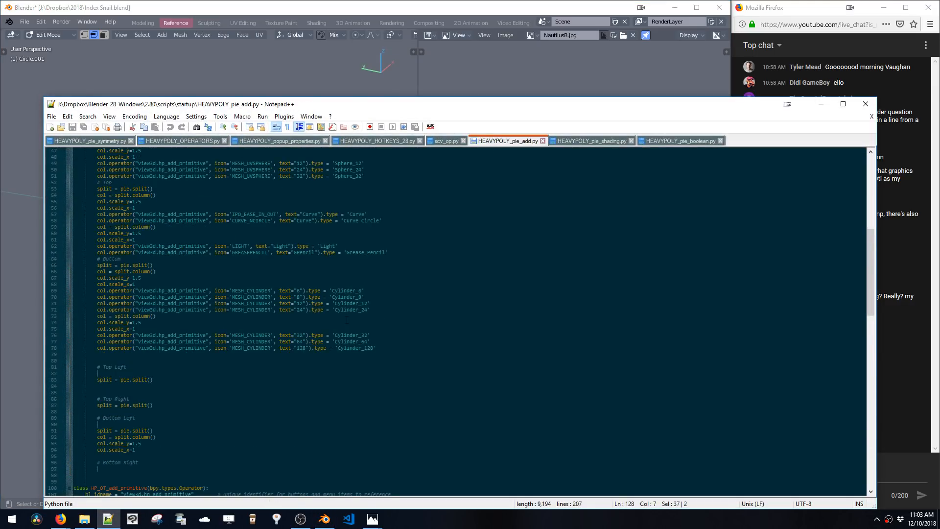
scroll(322, 327, down, 12)
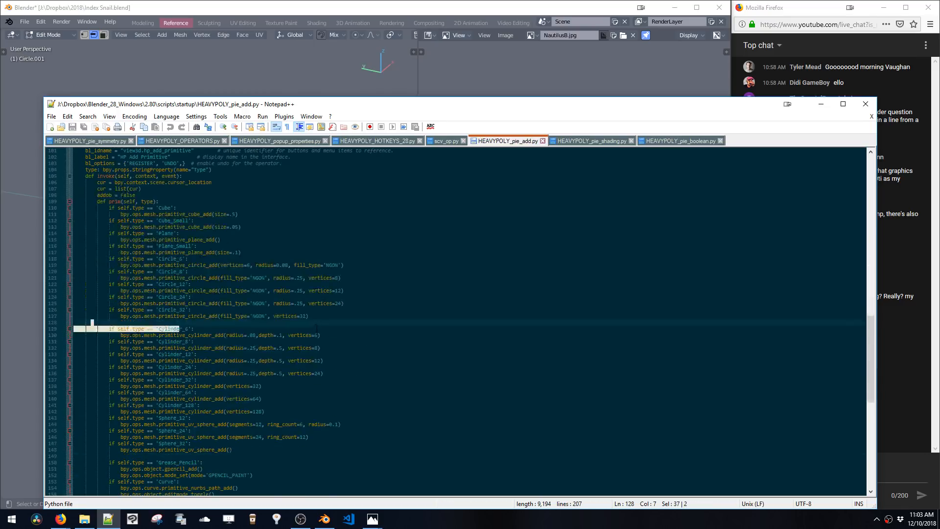
click(314, 331)
scroll(314, 331, down, 7)
scroll(314, 331, down, 11)
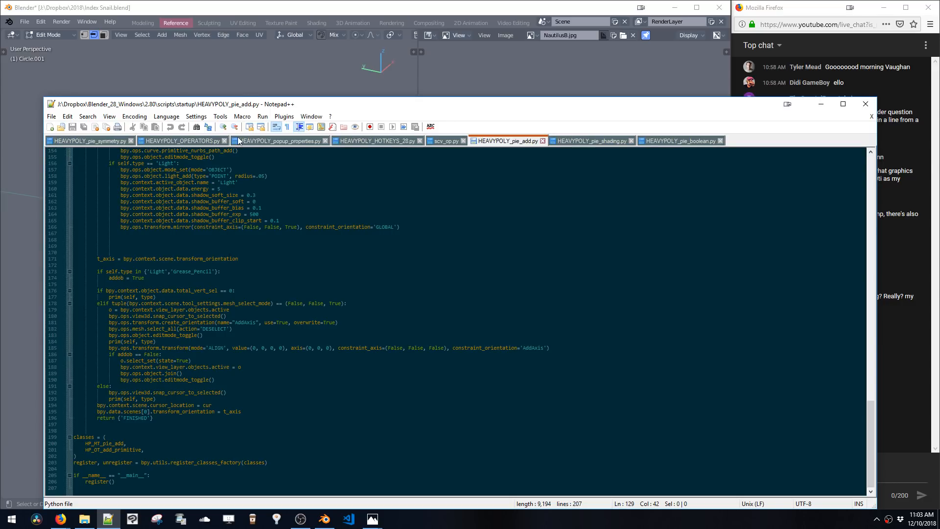
Return to Blender, open the Scripting workspace and view the Info log of recent operations
click(246, 72)
middle_drag(225, 272, 197, 252)
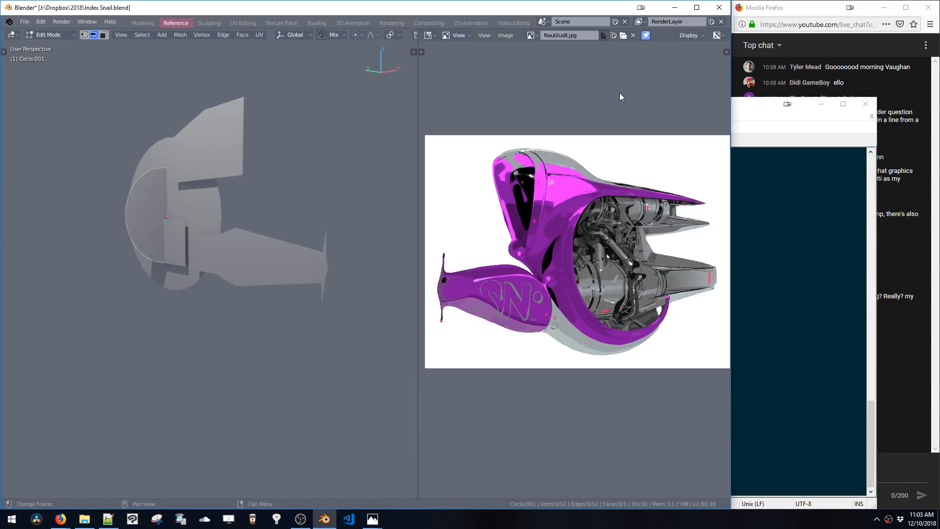
click(495, 21)
middle_drag(494, 22, 403, 23)
click(514, 22)
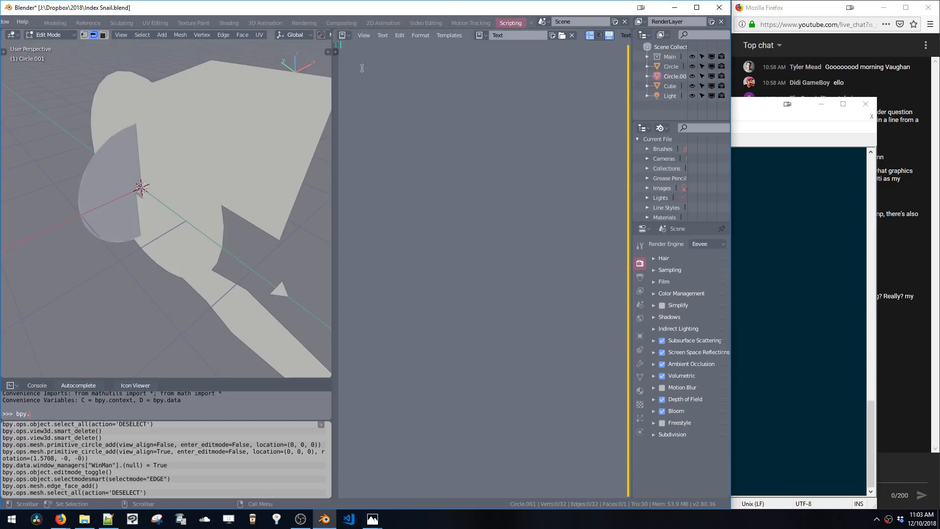
click(347, 36)
click(525, 93)
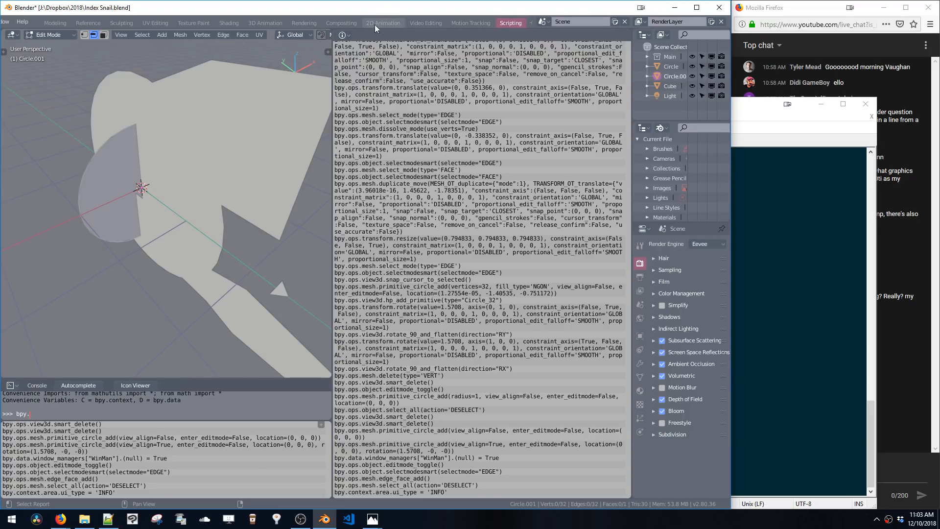
click(343, 35)
click(532, 72)
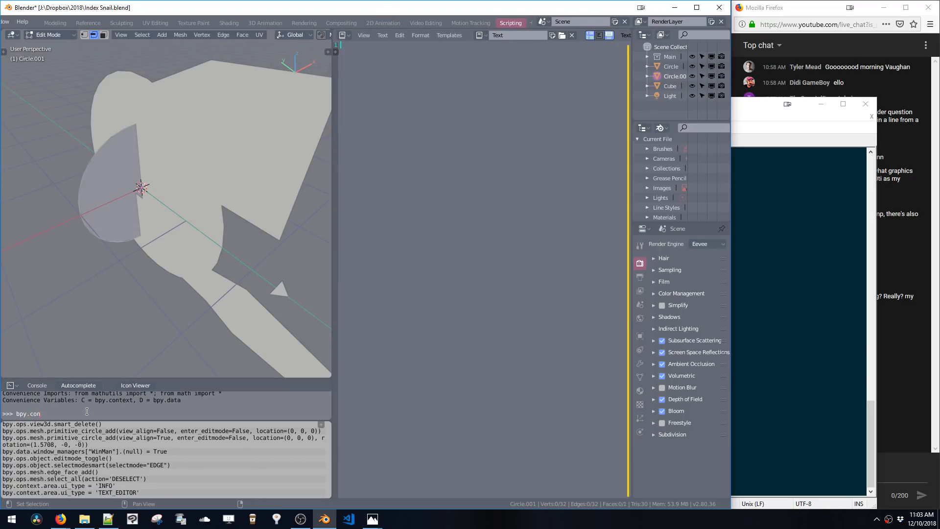
Autocomplete bpy.context in the Python console
text(text)
key(ctrl+space)
key(ctrl+space)
Switch to Notepad++ and scroll through the HEAVYPOLY_HOTKEYS_28.py keymap file
click(108, 519)
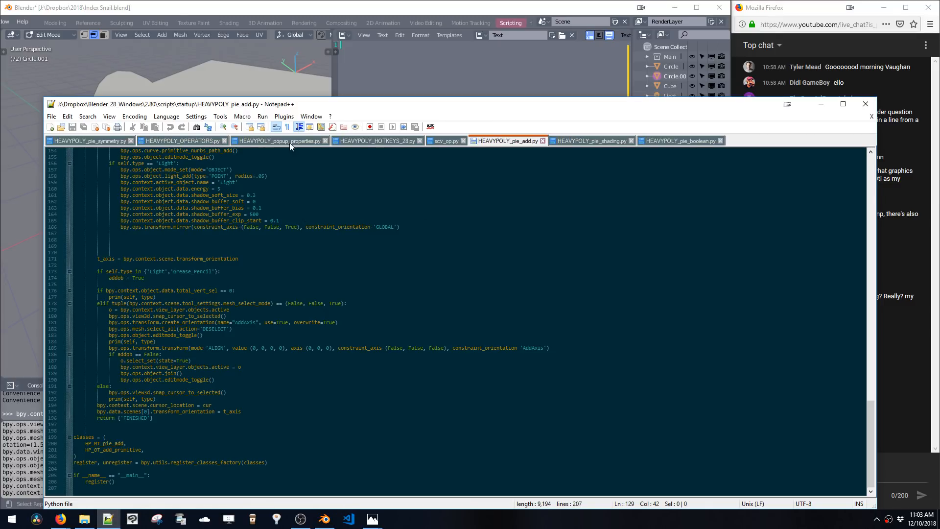
click(375, 140)
scroll(441, 319, down, 6)
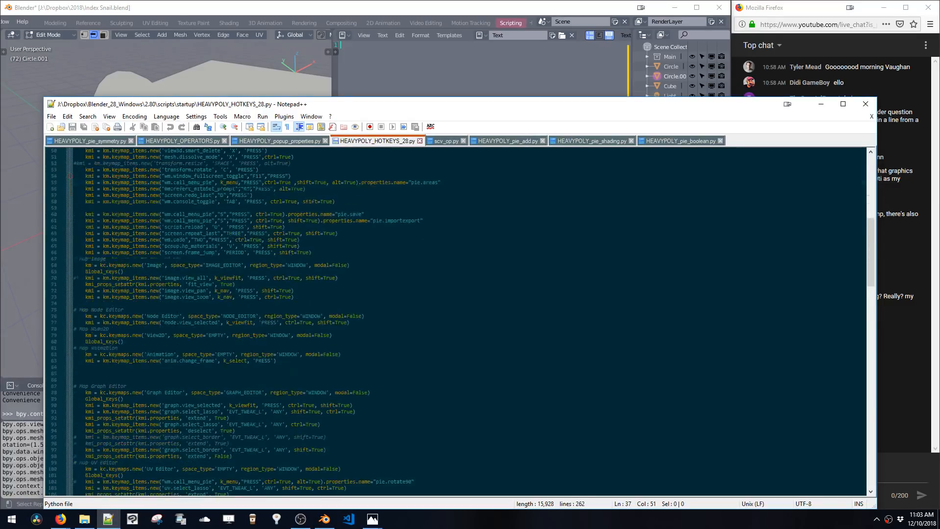
scroll(223, 335, down, 5)
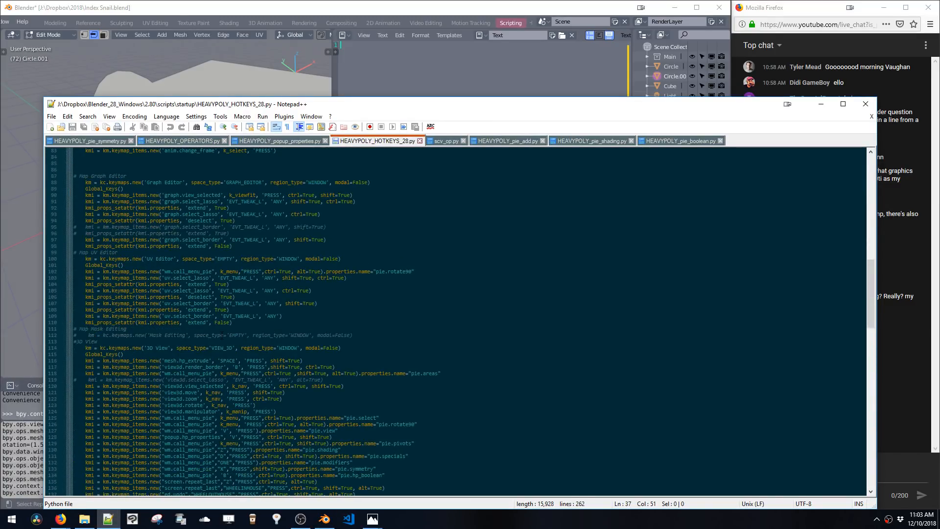
scroll(223, 335, down, 18)
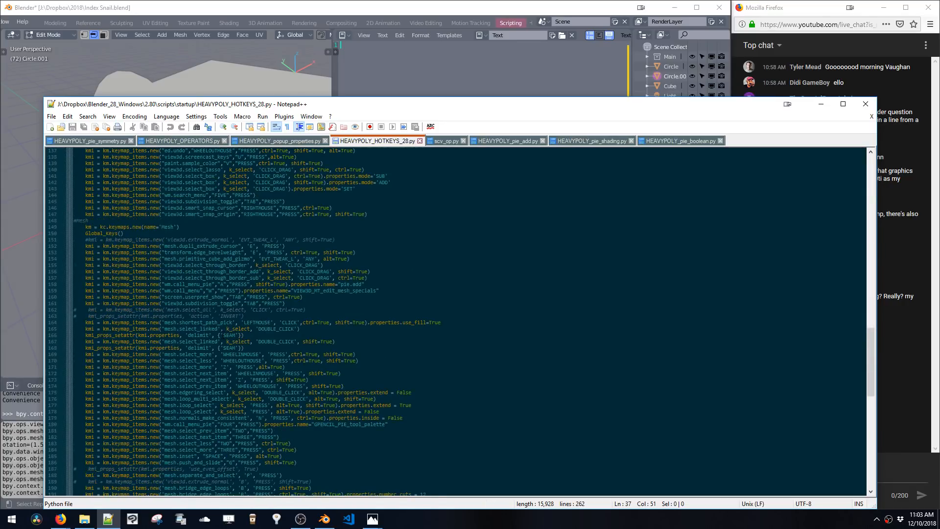
scroll(223, 336, down, 20)
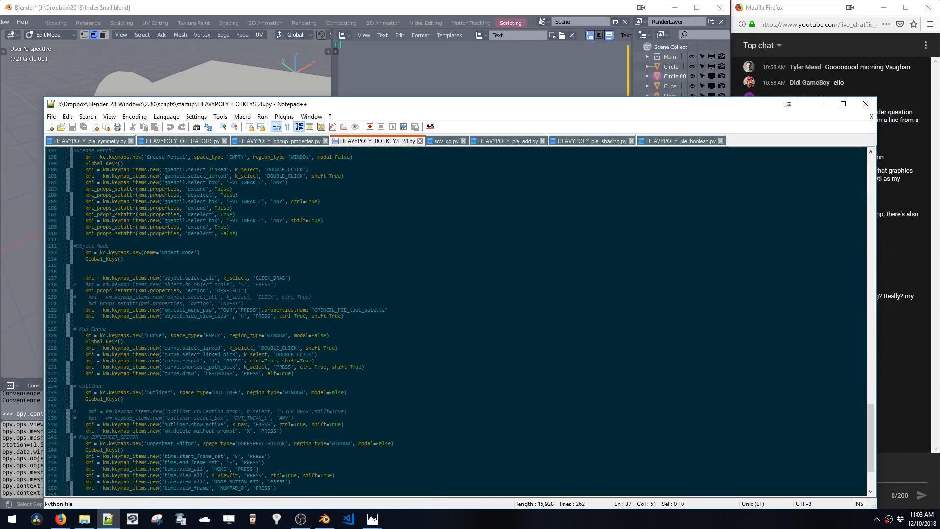
scroll(215, 331, up, 20)
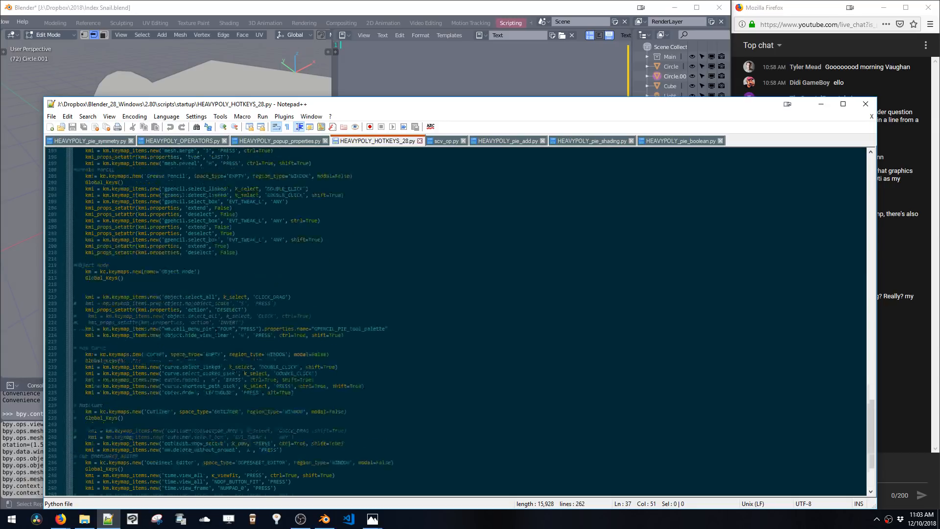
scroll(216, 332, up, 18)
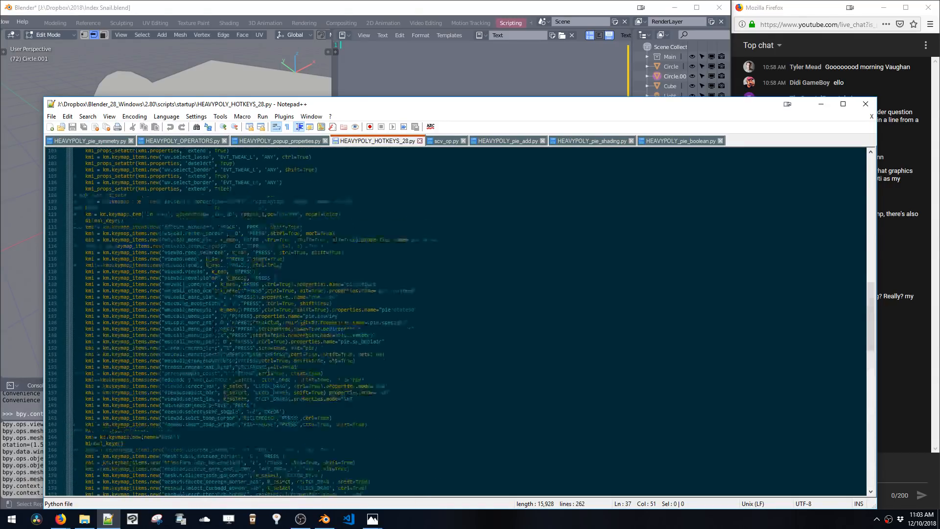
Try removing the Global_keys() call from the Window keymap section of the hotkeys script, then undo the deletion
scroll(216, 332, up, 2)
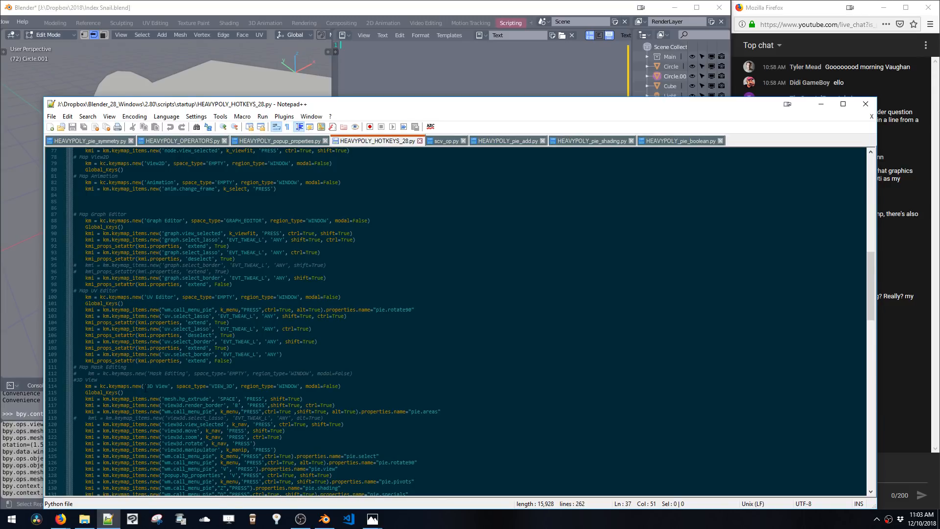
scroll(145, 388, up, 13)
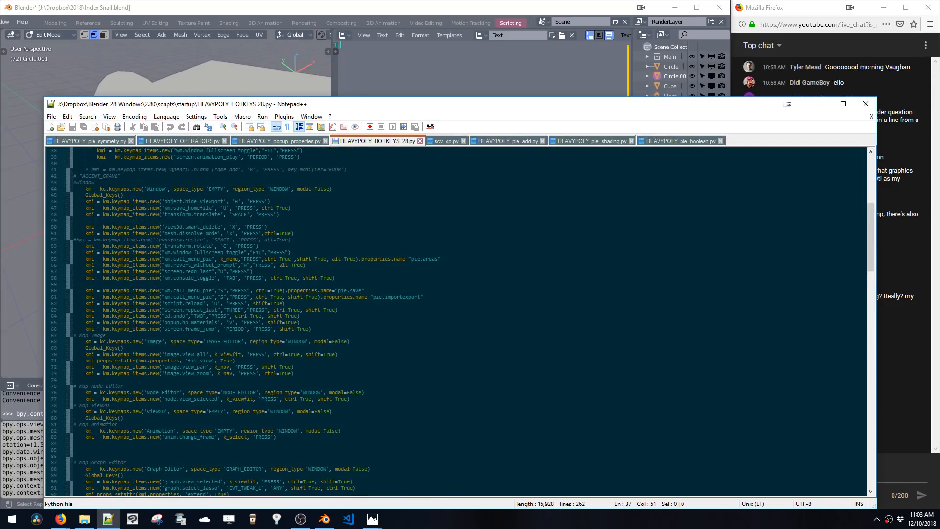
drag(126, 195, 88, 195)
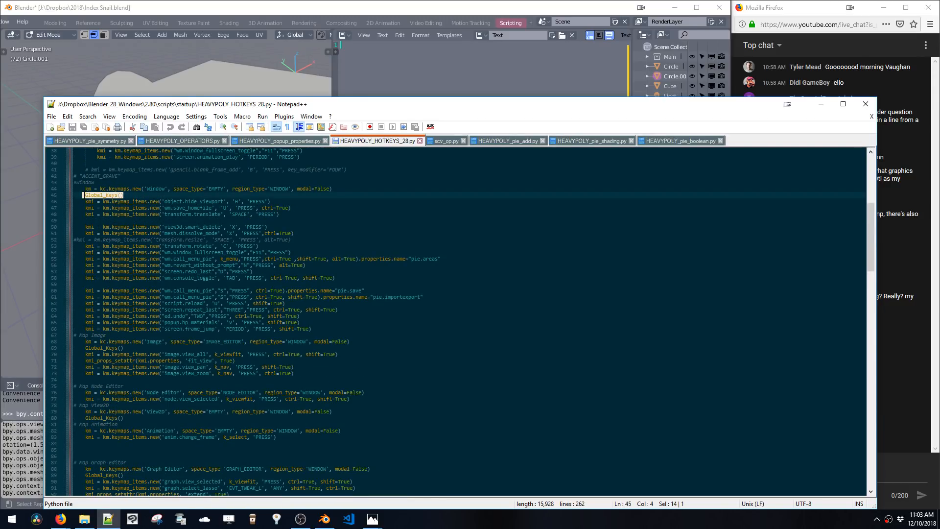
key(BackSpace)
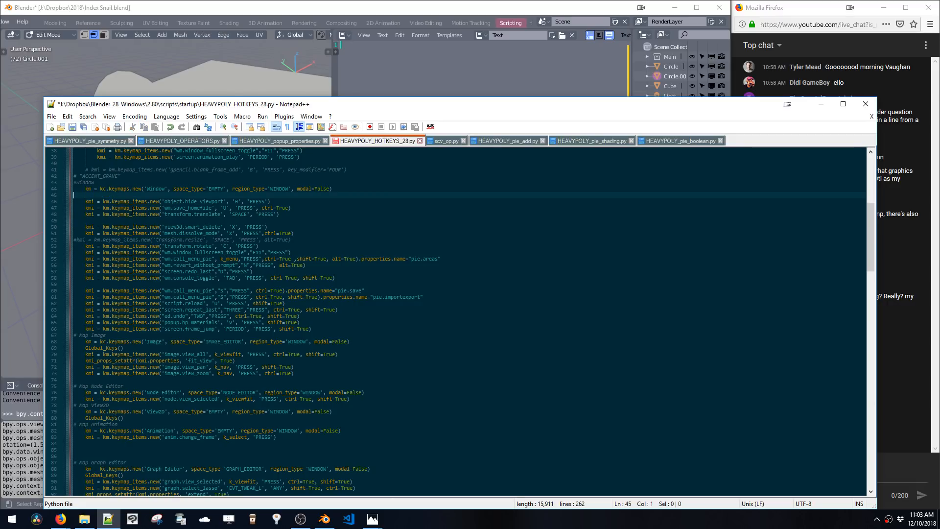
key(BackSpace)
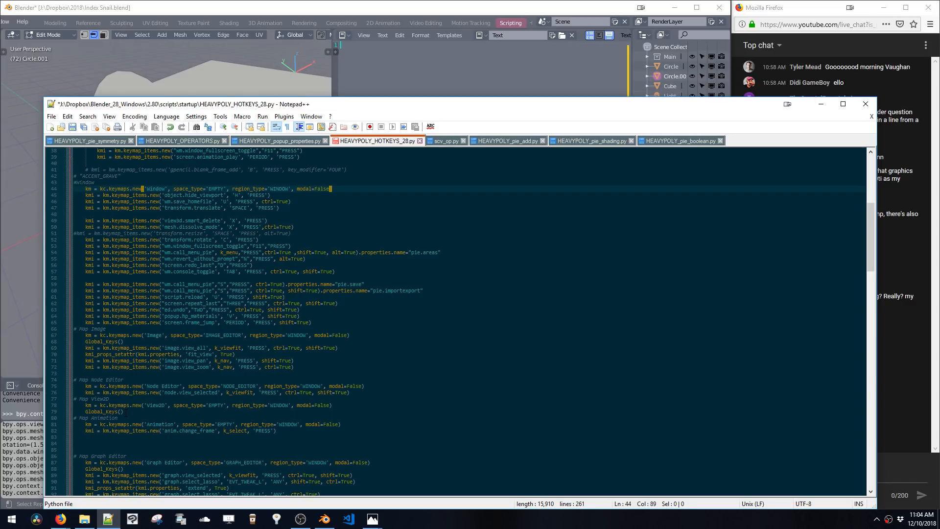
key(Return)
key(ctrl+z)
key(ctrl+z)
key(ctrl+z)
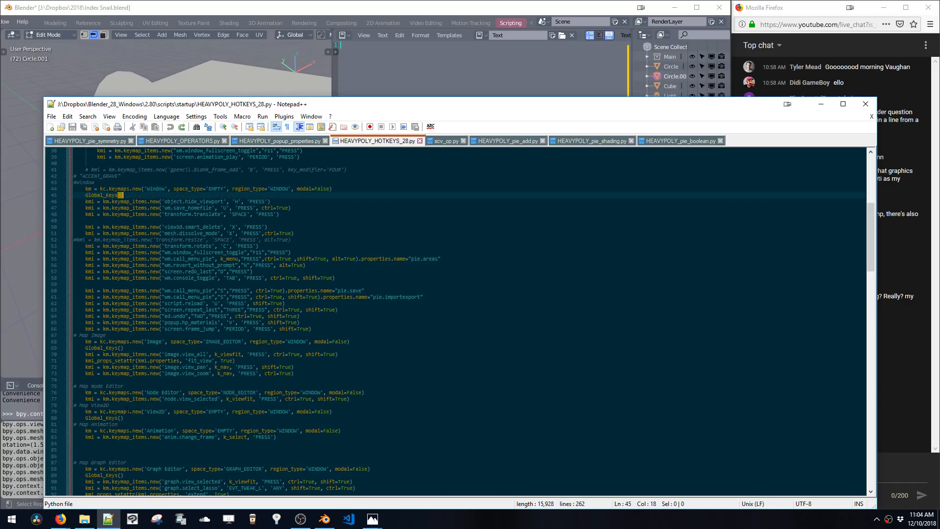
Delete the Global_keys() call line from the View2D keymap section
drag(127, 417, 71, 417)
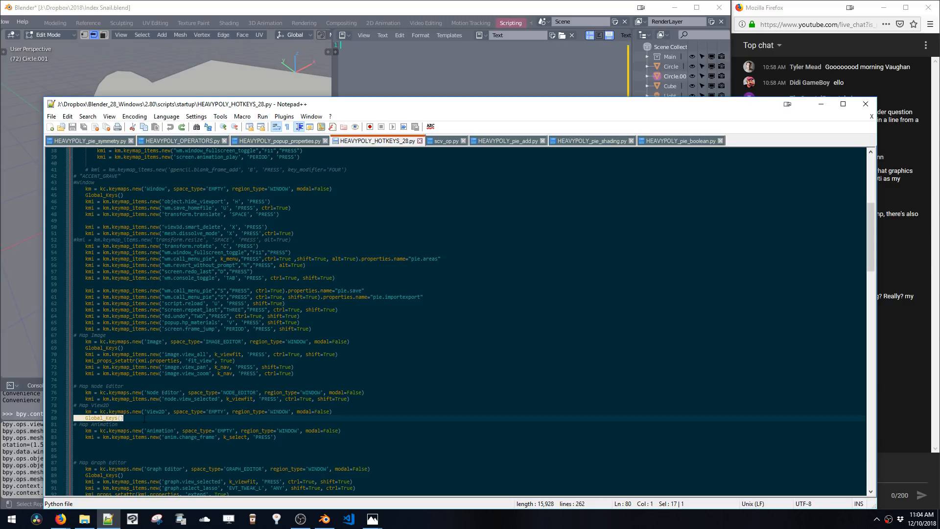
key(BackSpace)
key(BackSpace)
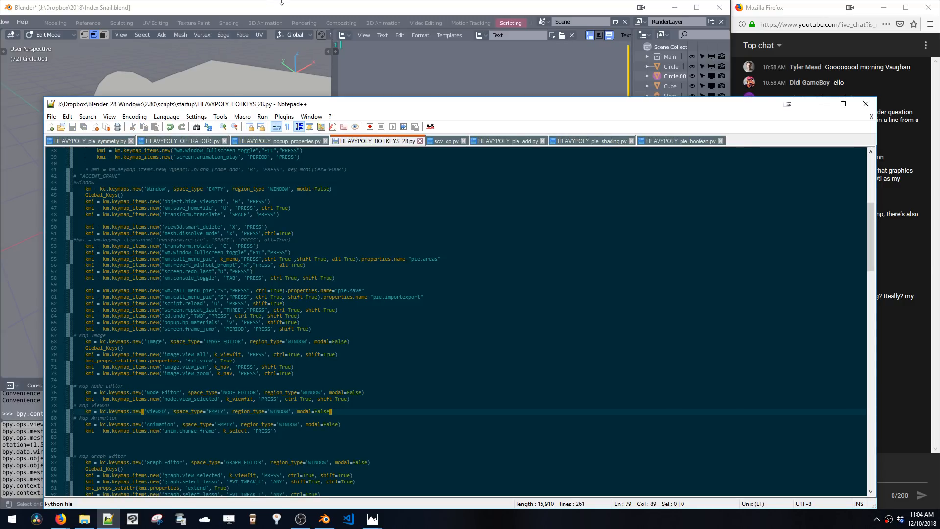
click(282, 3)
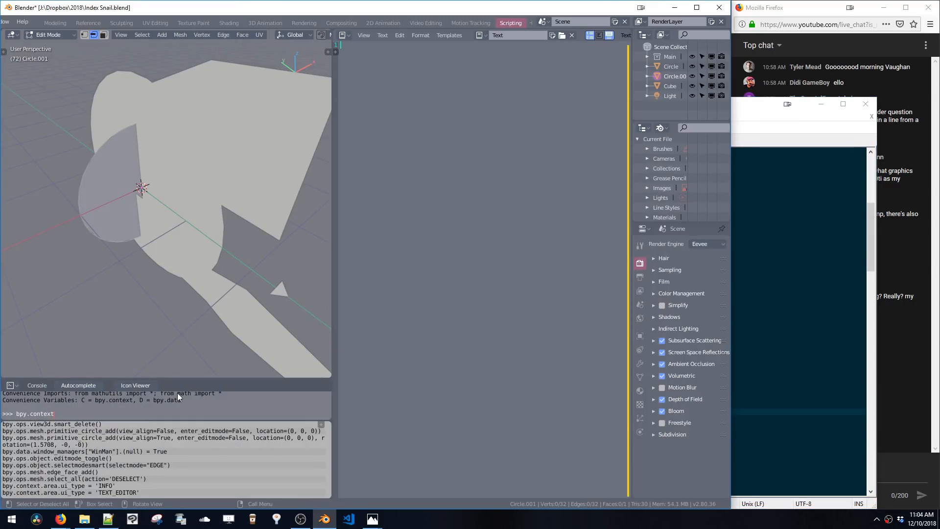
key(period)
key(period)
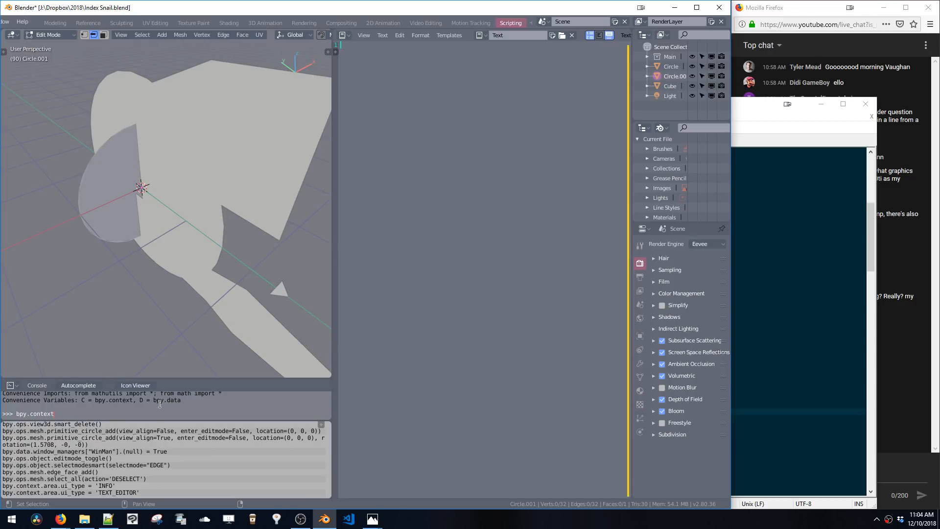
Save the edited HEAVYPOLY_HOTKEYS_28.py keymap file in Notepad++
click(109, 519)
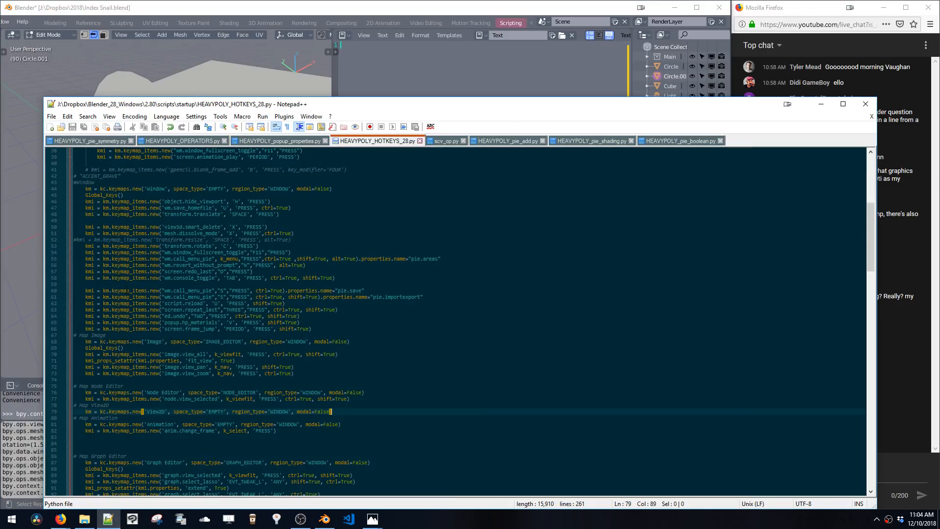
click(131, 348)
drag(135, 195, 59, 197)
click(126, 200)
drag(134, 196, 56, 198)
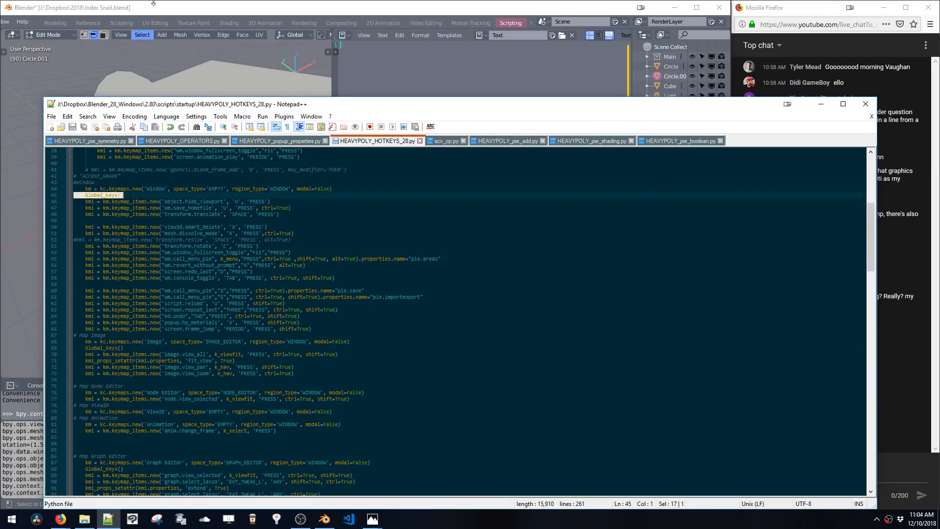
click(148, 30)
key(ctrl+s)
Restart Blender and tile its window beside the browser chat, widening it
click(78, 167)
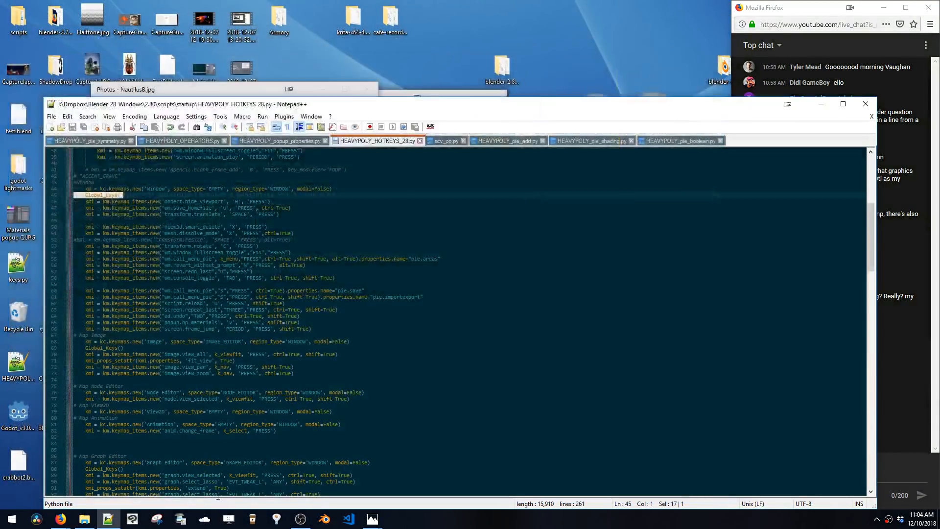
click(325, 519)
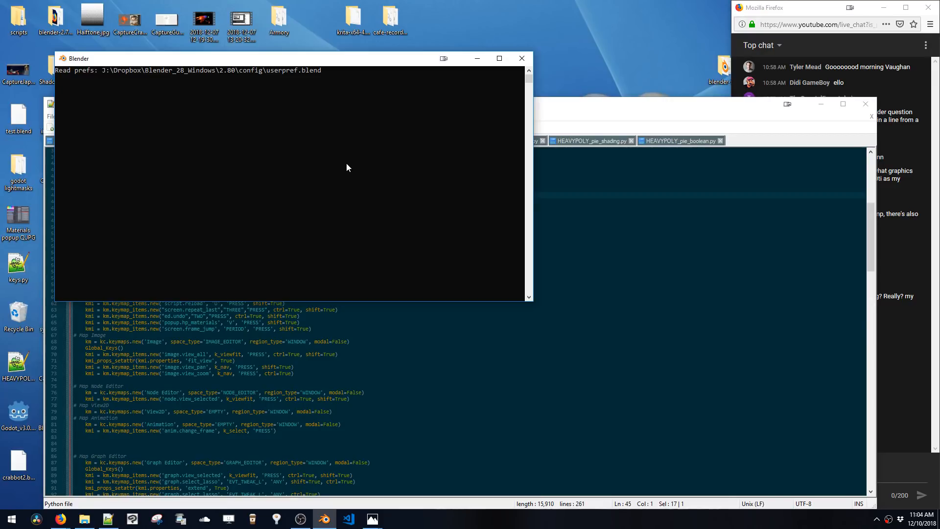
key(super+Left)
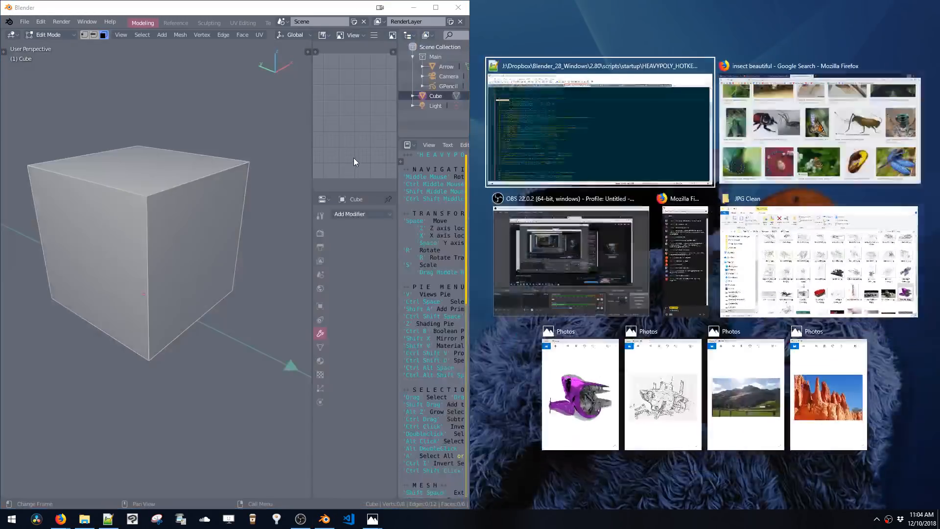
click(675, 245)
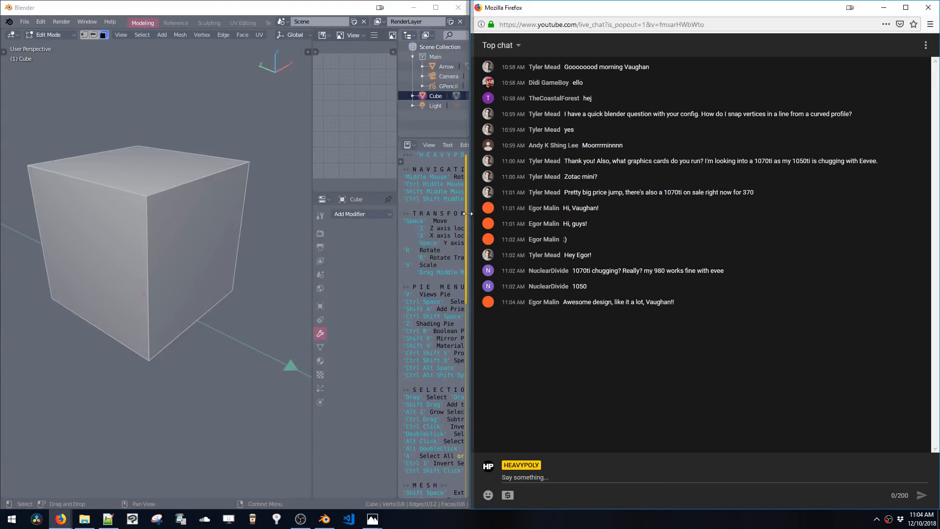
drag(471, 219, 755, 219)
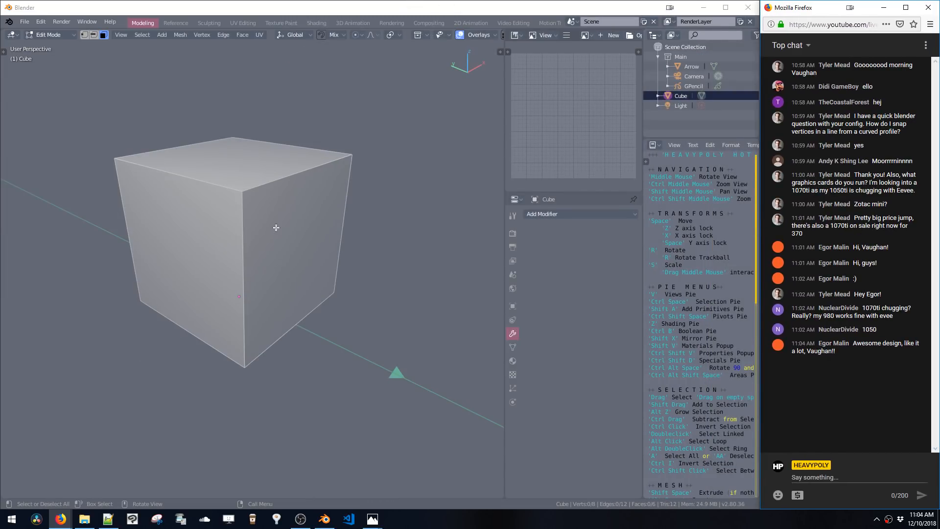
Open the Scripting workspace and autocomplete bpy.context in the Python console
key(ctrl+s)
key(Escape)
middle_drag(548, 26, 458, 26)
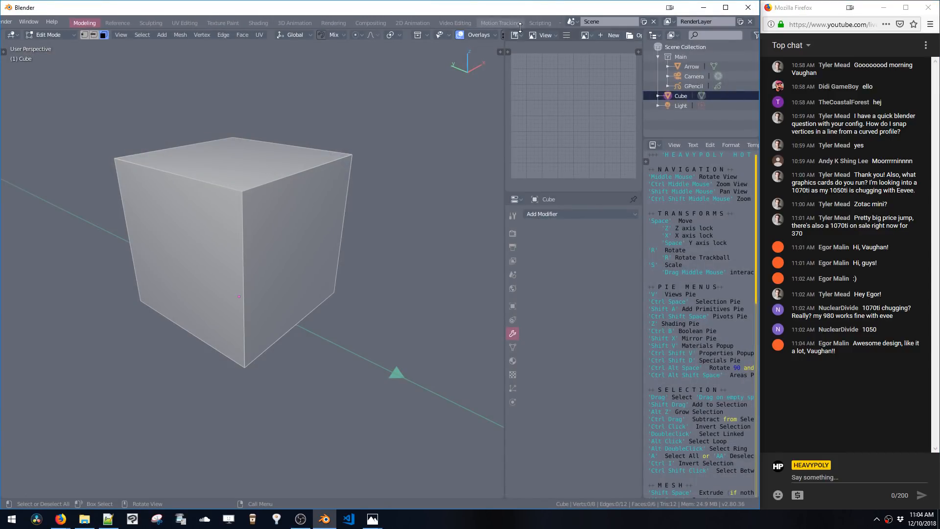
click(532, 25)
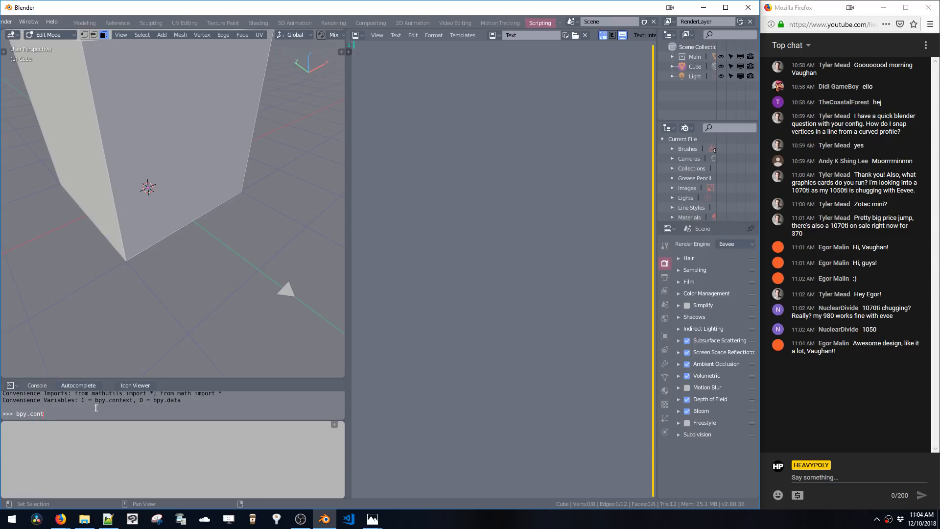
key(ctrl+space)
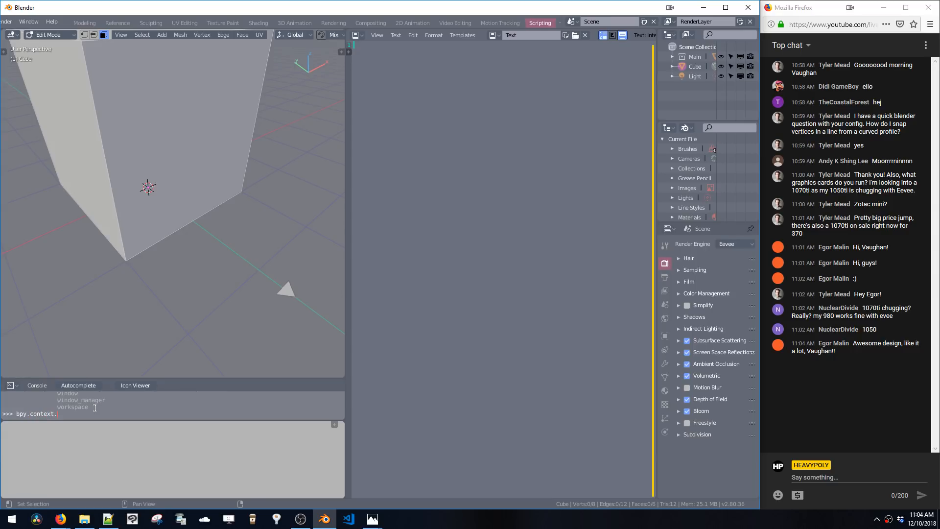
Enlarge the console area and scroll through the bpy.context completion list
drag(113, 379, 113, 259)
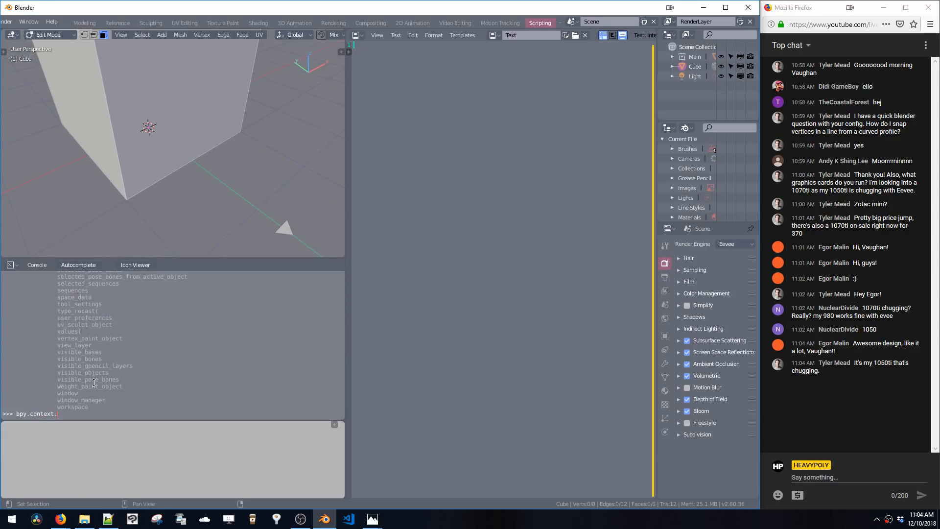
scroll(94, 383, up, 8)
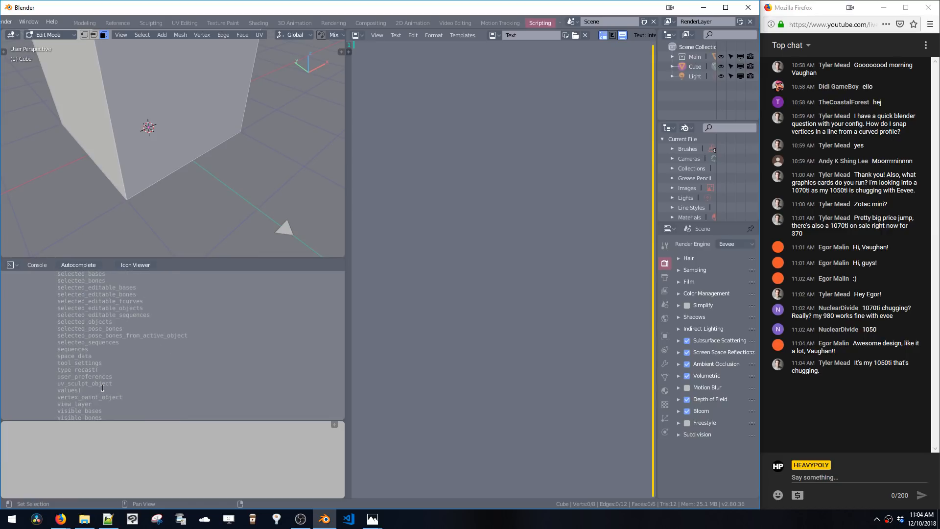
scroll(102, 390, down, 5)
scroll(75, 343, down, 5)
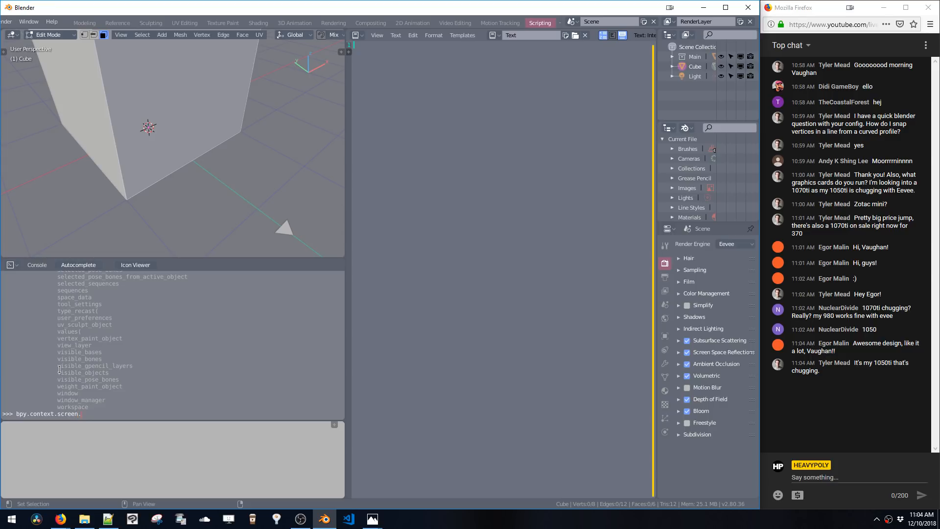
Extend the console input to bpy.context.screen. and autocomplete its members
text(een.)
key(ctrl+space)
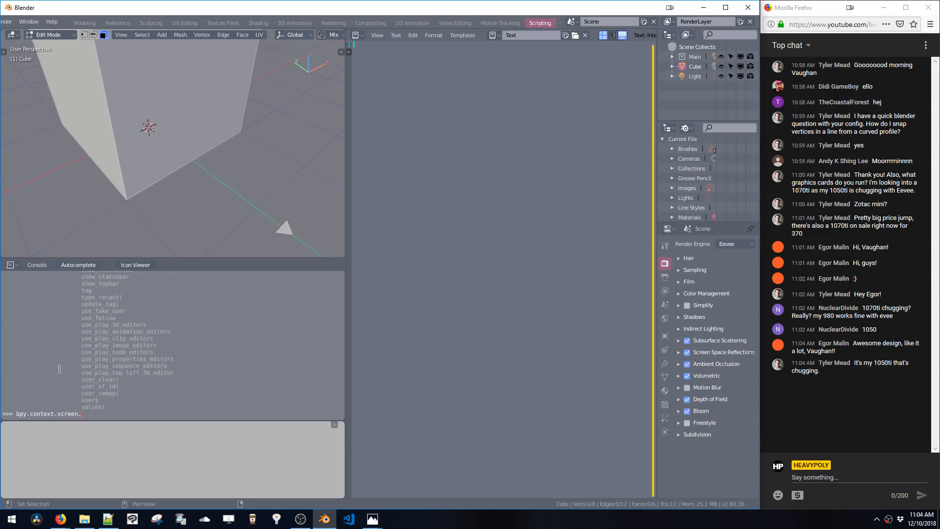
middle_drag(179, 114, 187, 124)
key(v)
click(223, 122)
key(v)
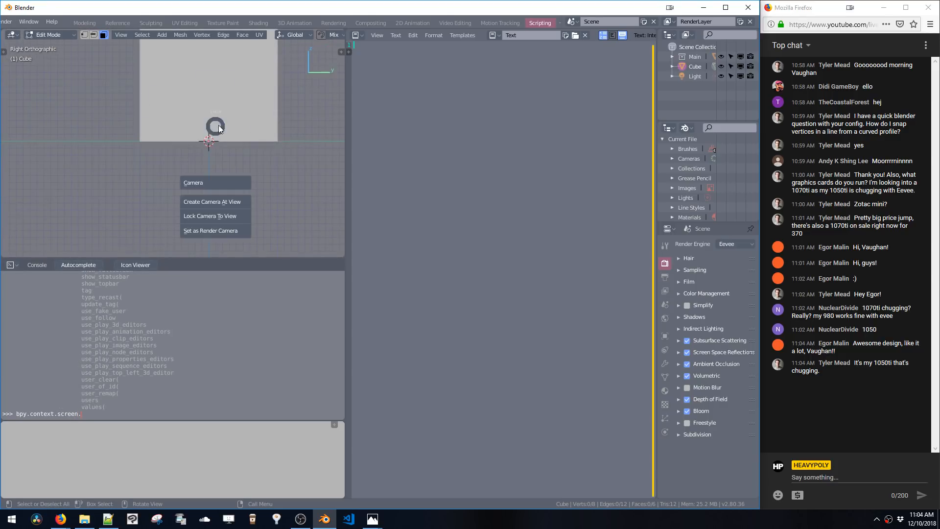
click(270, 90)
shift+middle_drag(244, 107, 244, 182)
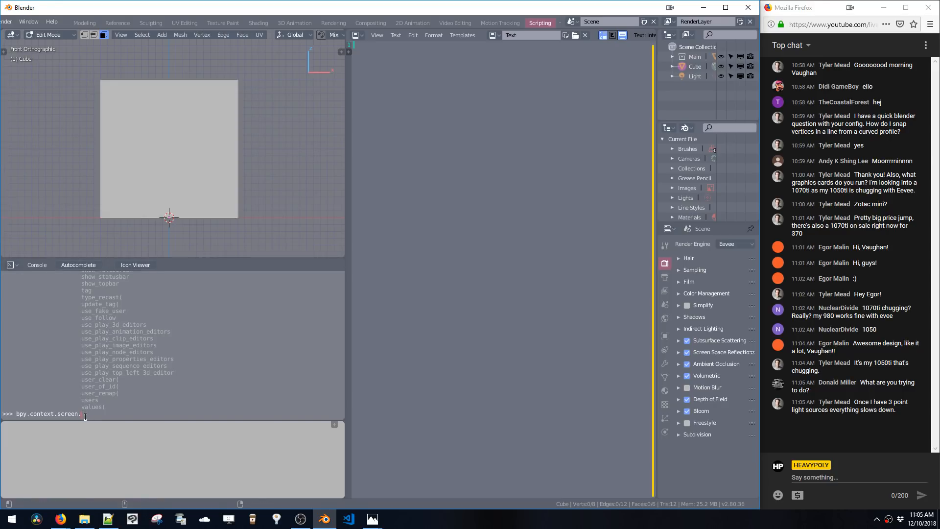
Scroll through the bpy.context.screen completion list
scroll(103, 318, up, 5)
scroll(102, 319, up, 7)
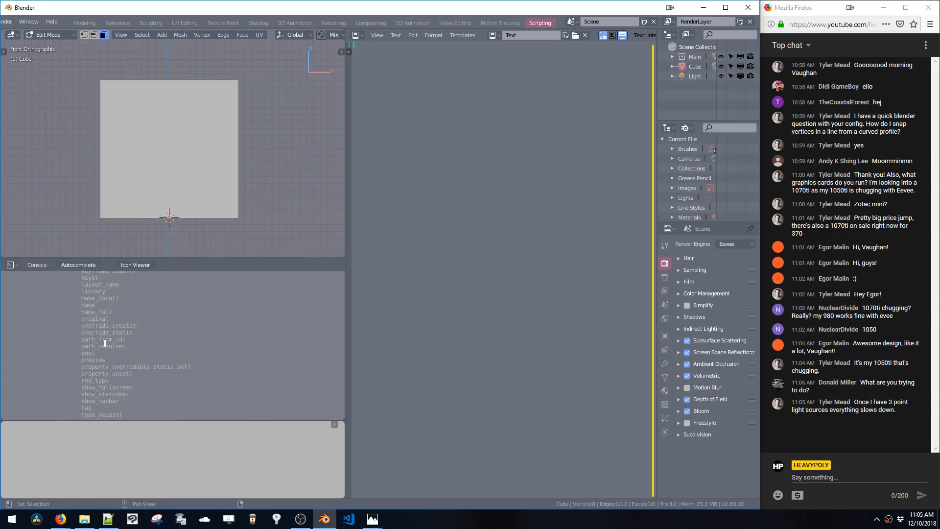
scroll(104, 364, down, 3)
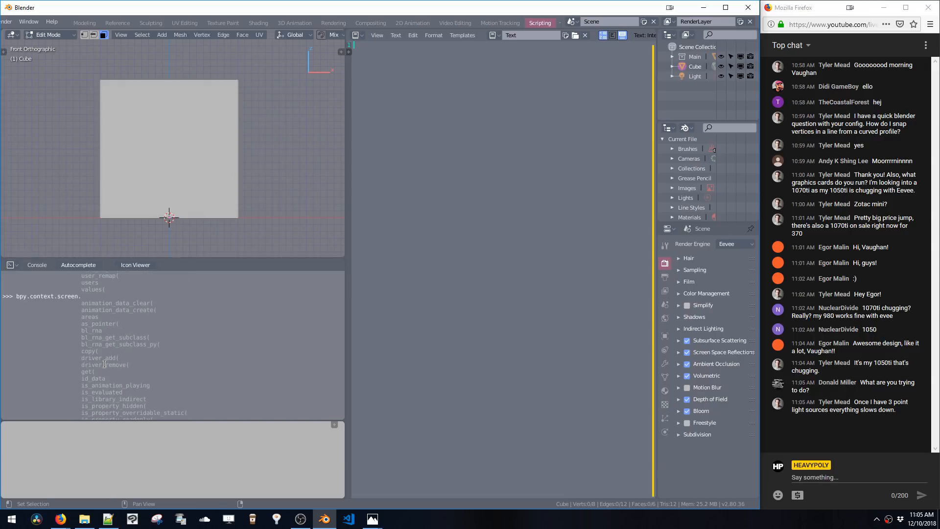
scroll(104, 364, up, 6)
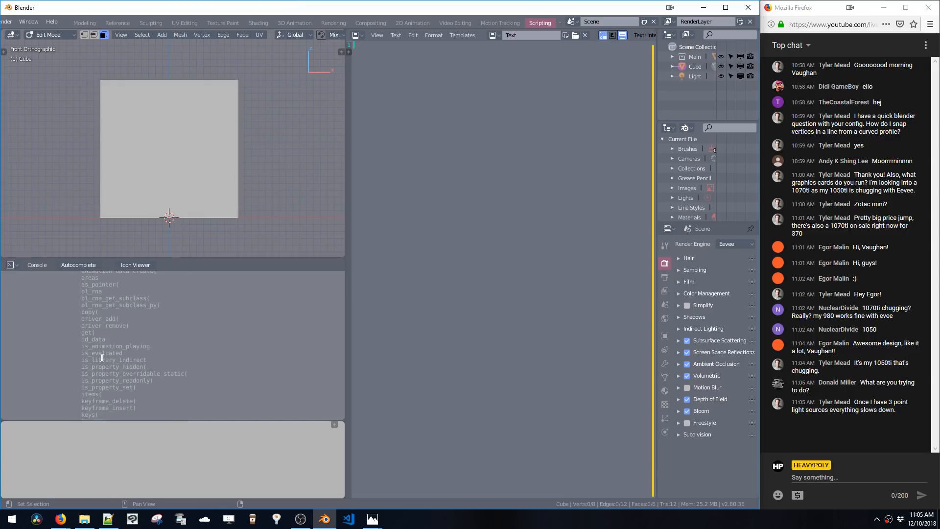
scroll(98, 338, down, 8)
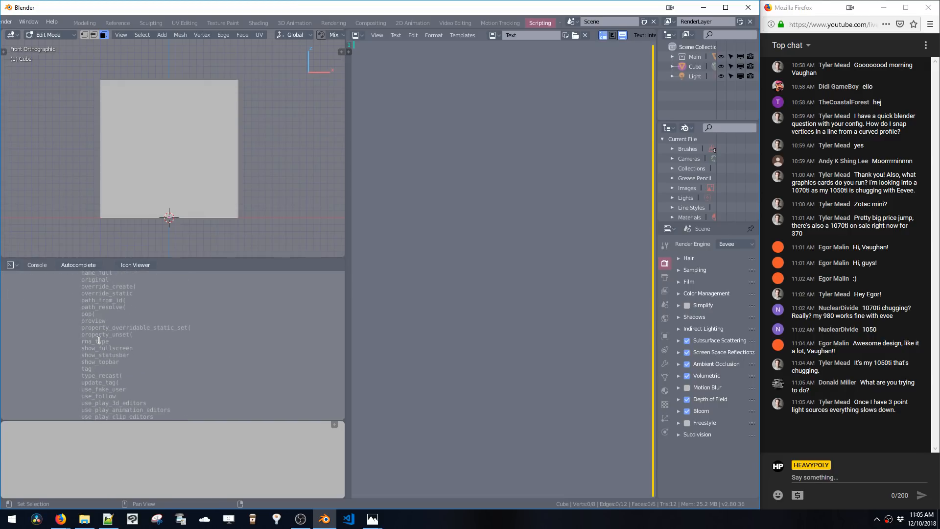
scroll(103, 351, down, 4)
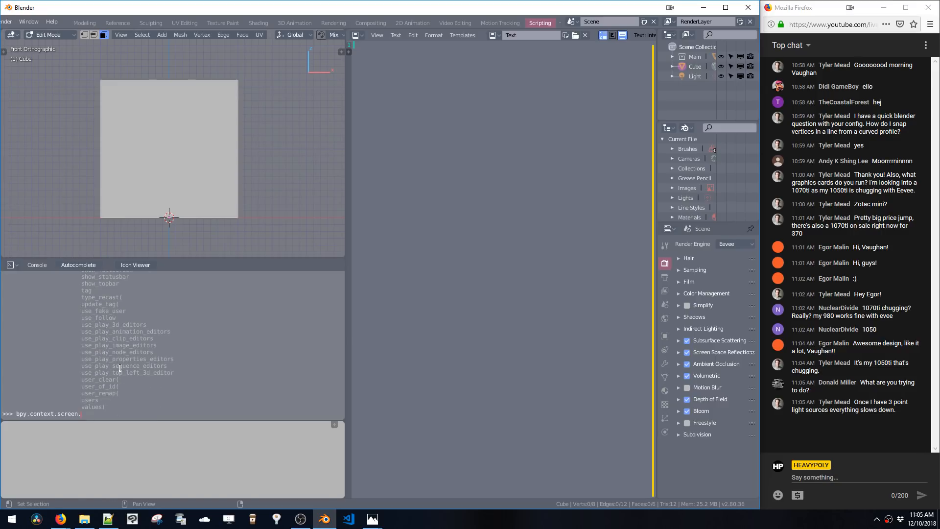
Step back to bpy.context. and browse its autocomplete list again
key(BackSpace)
key(Tab)
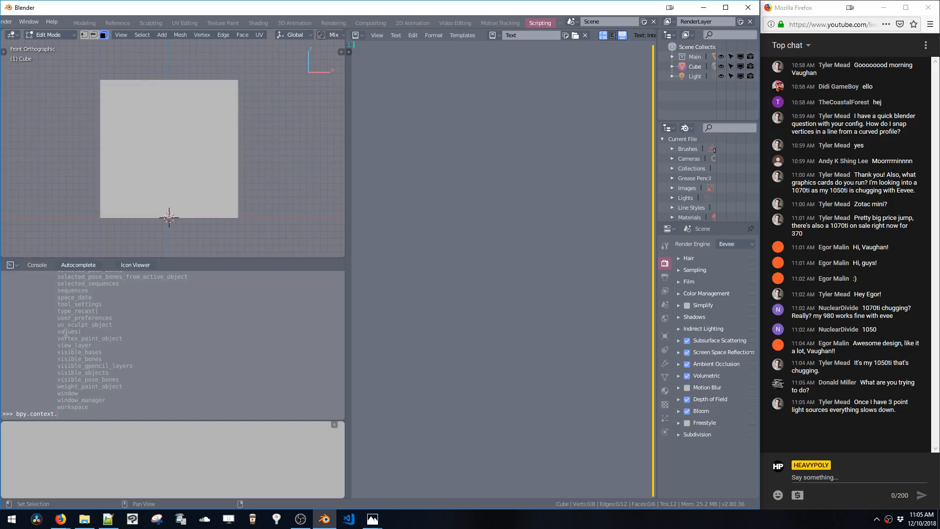
scroll(67, 345, up, 10)
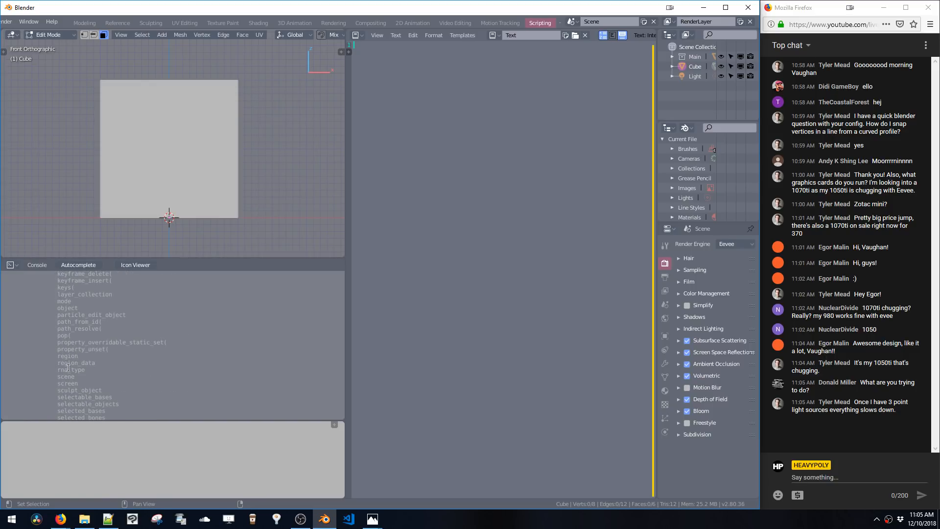
scroll(68, 385, up, 10)
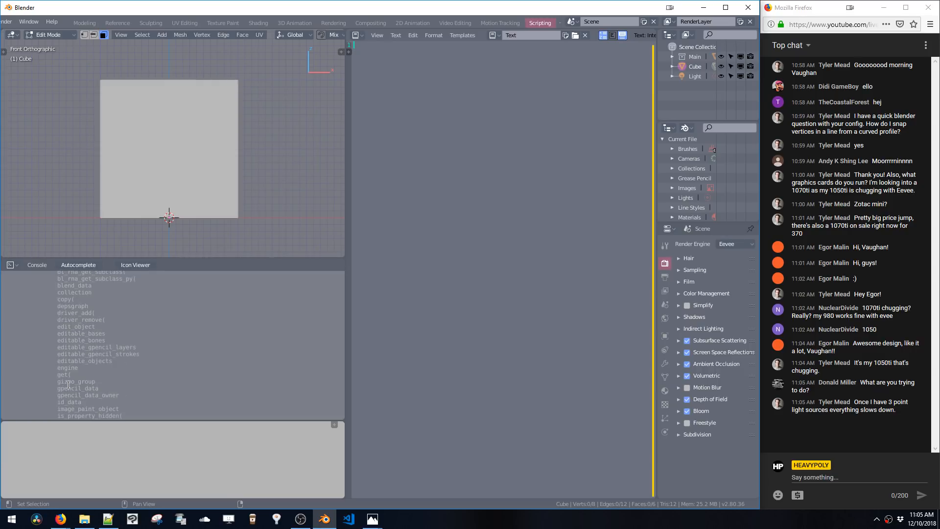
scroll(68, 385, down, 15)
scroll(68, 385, down, 5)
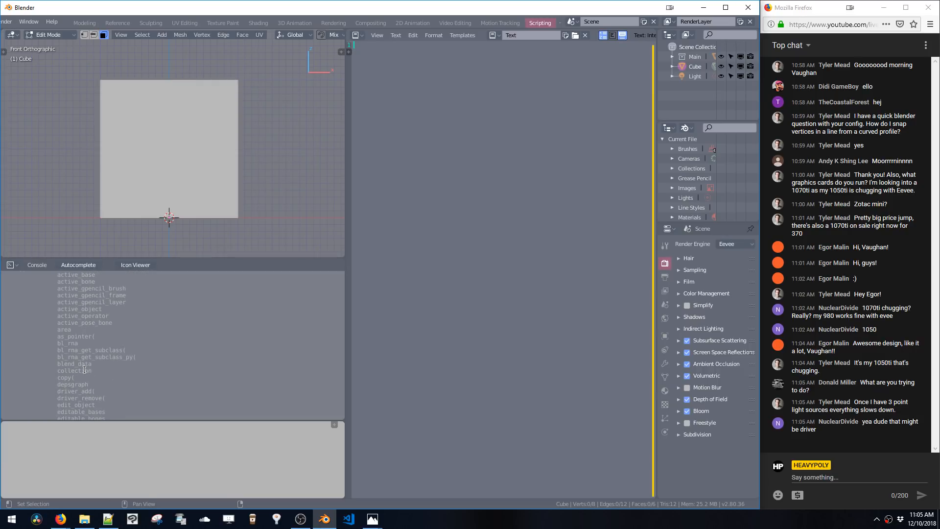
Scroll further down through the bpy.context autocomplete list to its end
scroll(87, 369, down, 1)
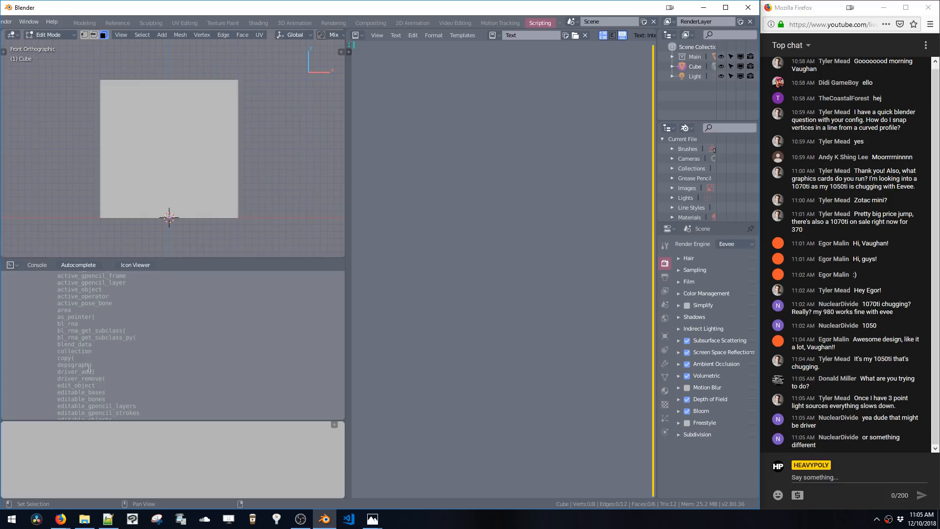
scroll(90, 368, down, 5)
scroll(89, 368, down, 15)
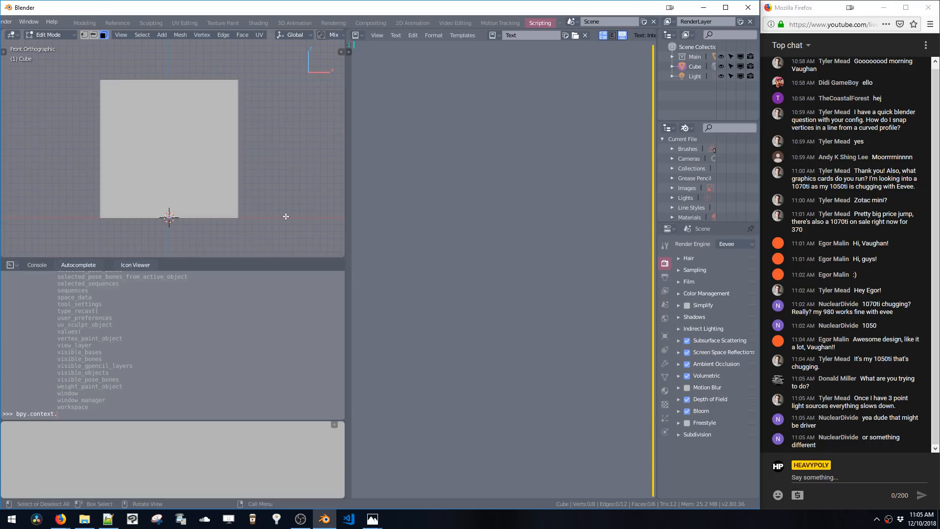
Orbit the viewport and open the mesh properties popup, switching it to its Render Settings page
middle_drag(287, 216, 237, 187)
key(v)
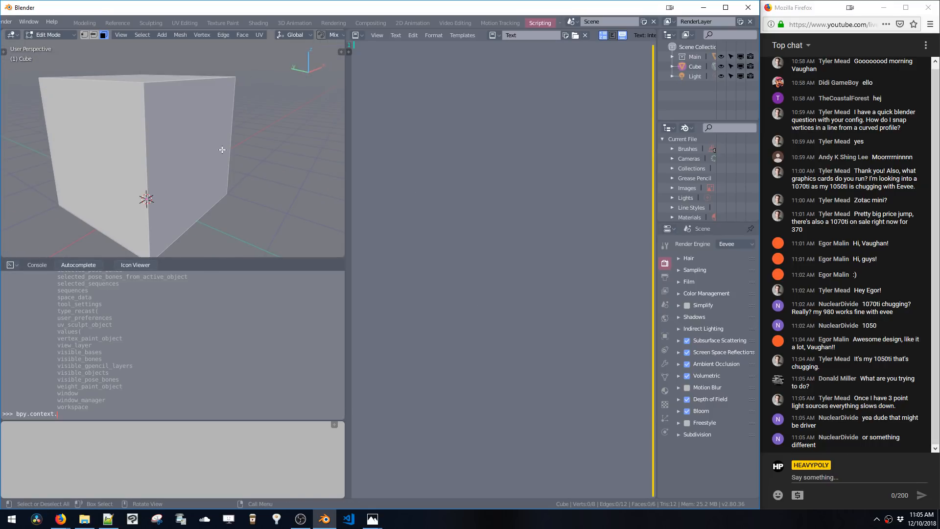
key(v)
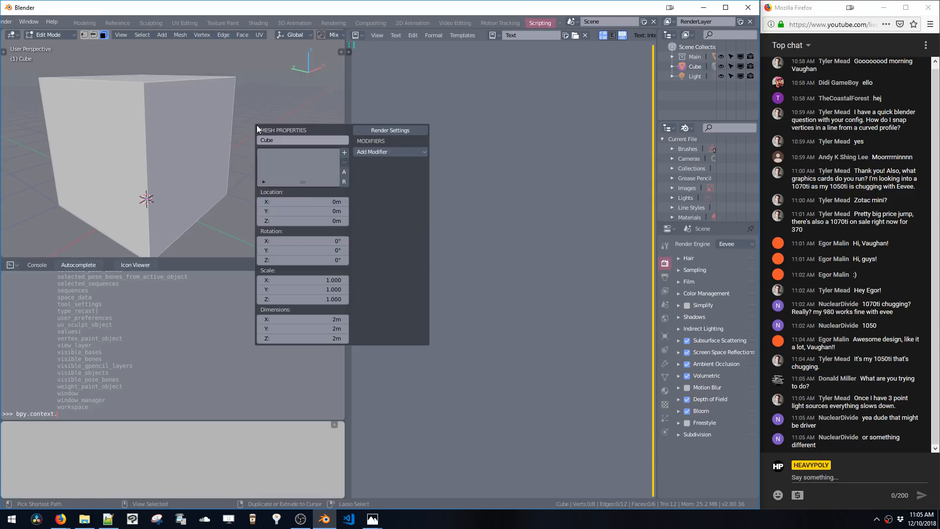
click(357, 130)
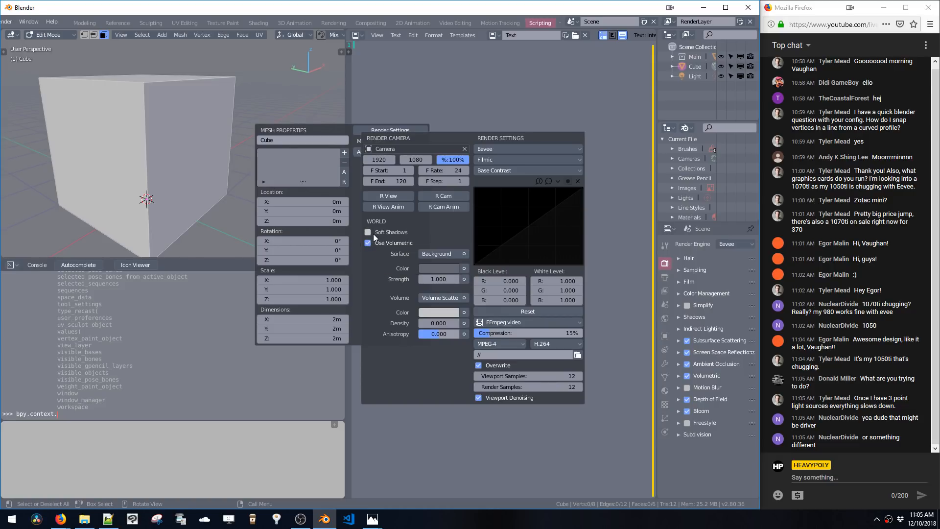
middle_drag(122, 236, 126, 192)
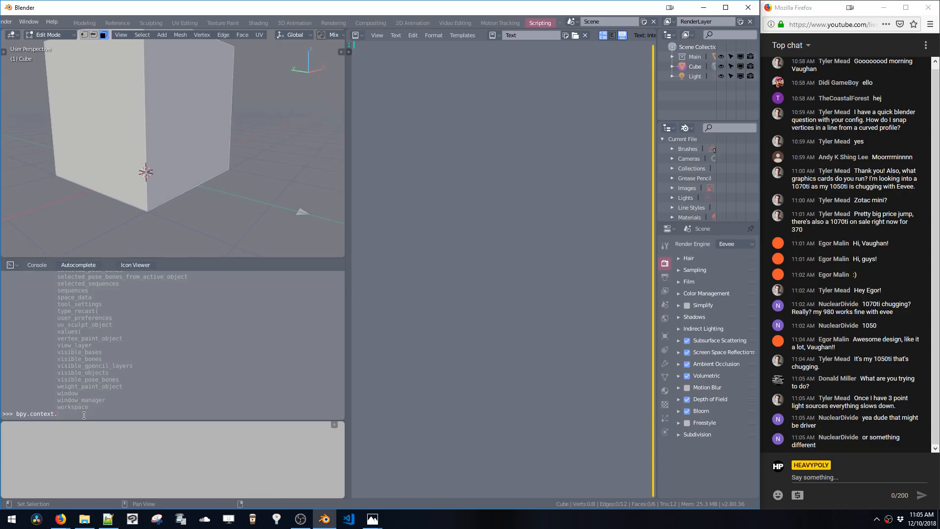
Autocomplete bpy.context.workspace. members, then edit the console input to bpy.context.screen. and autocomplete its members
text(kspace.)
key(ctrl+space)
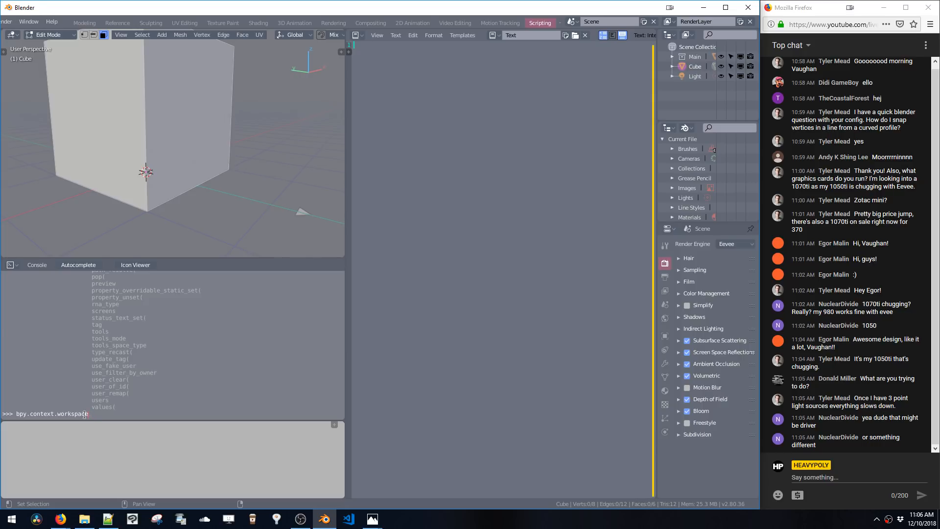
key(BackSpace)
key(BackSpace)
key(BackSpace)
key(BackSpace)
key(BackSpace)
key(BackSpace)
key(BackSpace)
key(BackSpace)
text(screen)
key(ctrl+space)
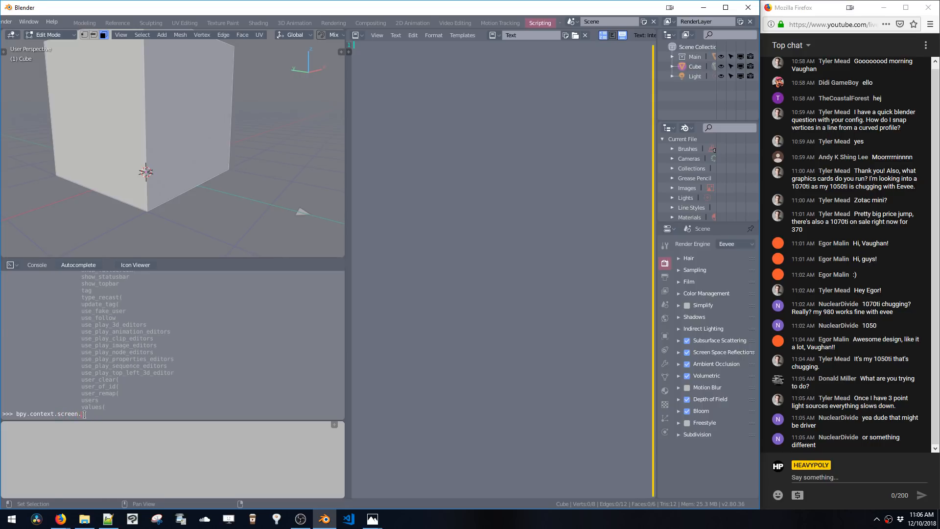
Scroll up and down through the bpy.context.screen completion list
scroll(96, 404, up, 3)
scroll(104, 348, up, 10)
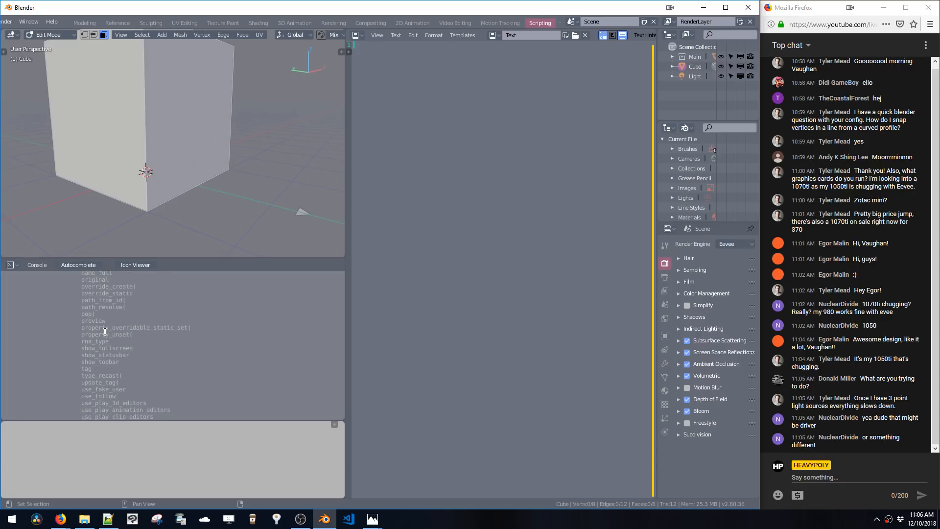
scroll(106, 331, up, 5)
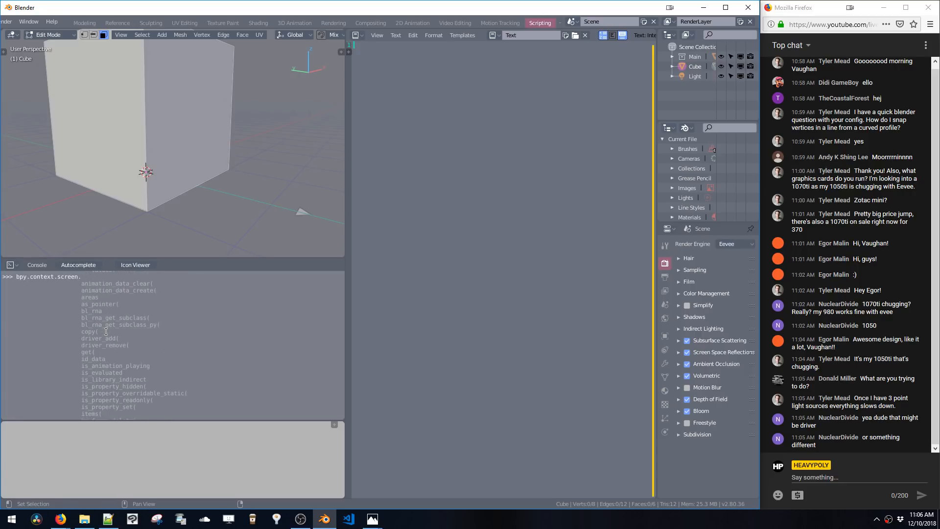
scroll(106, 332, down, 18)
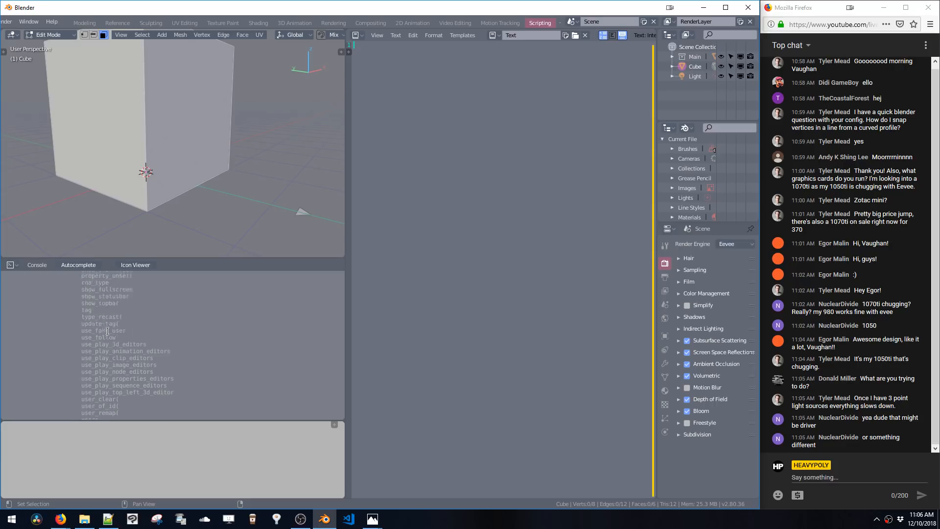
Switch the 3D viewport to the Top orthographic viewpoint
click(121, 35)
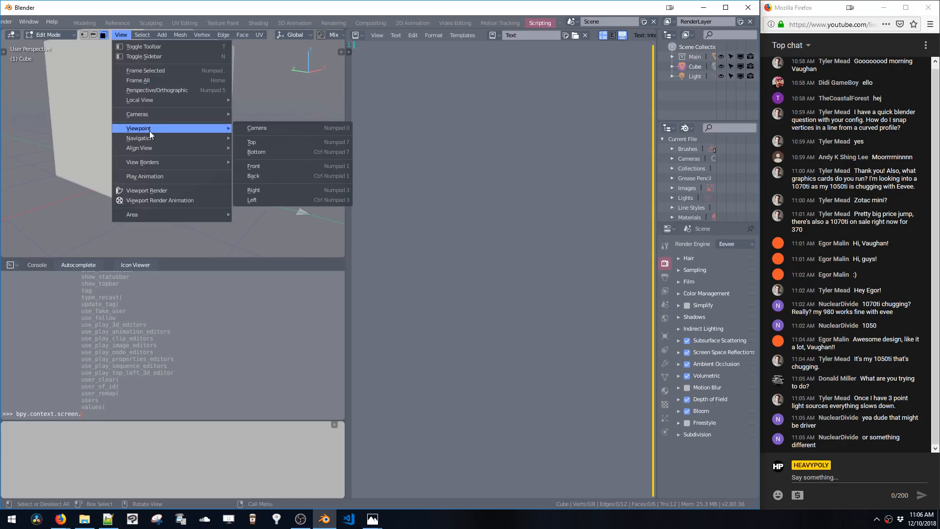
mouse_move(152, 129)
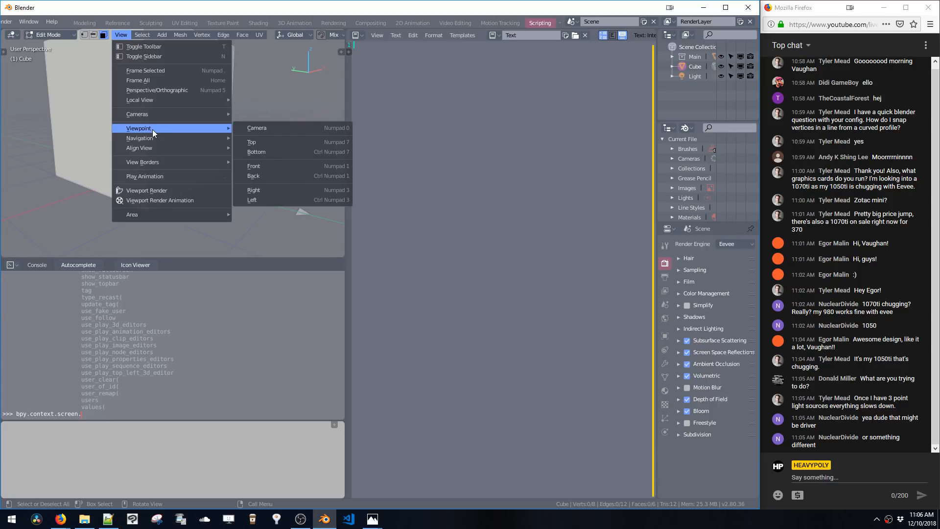
click(263, 142)
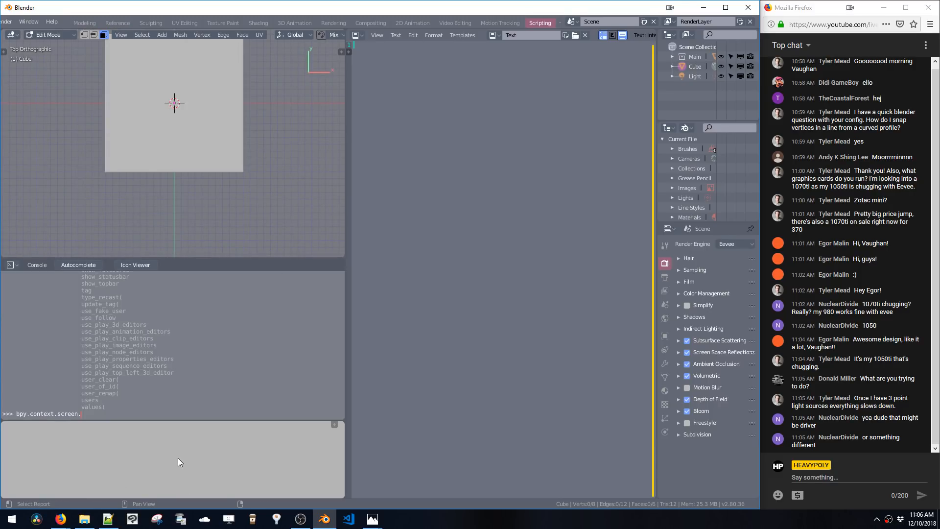
click(137, 33)
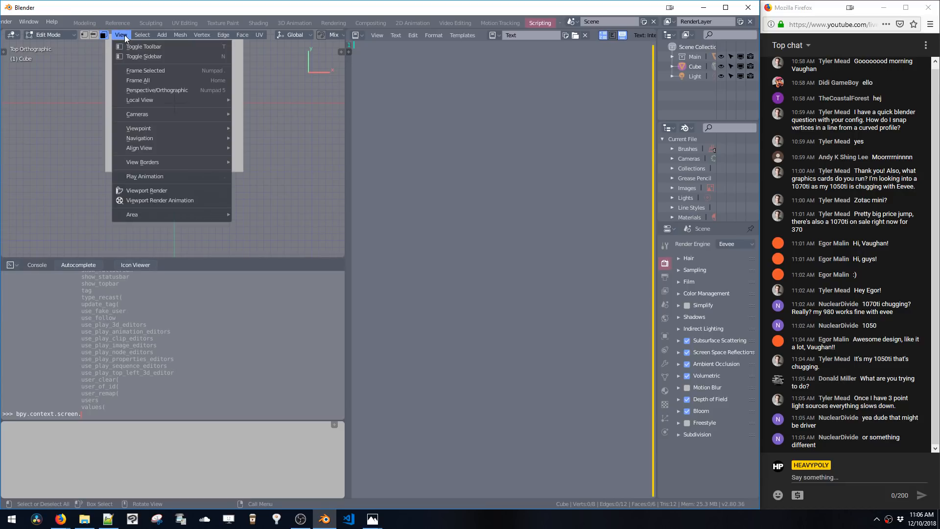
Switch to the browser, open a new tab and search for "python blender check view orthographic"
mouse_move(60, 522)
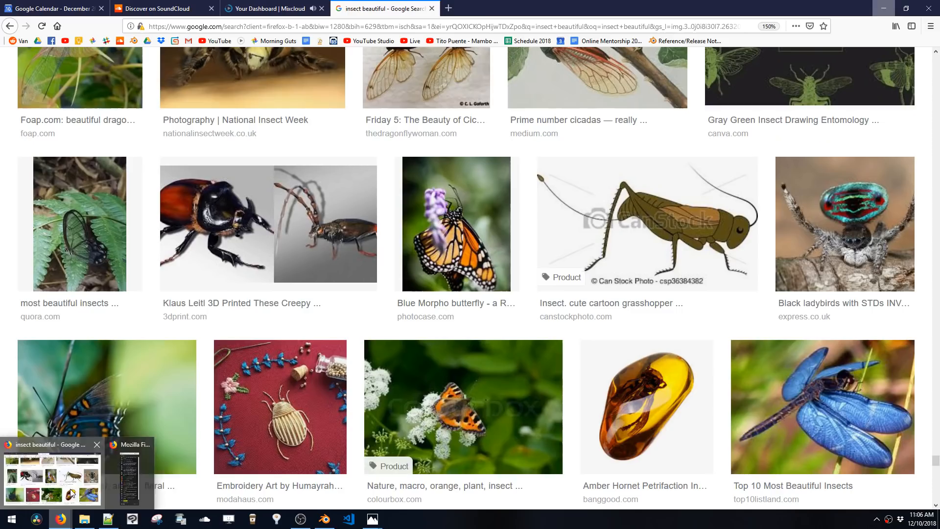
click(71, 483)
key(ctrl+t)
text(py)
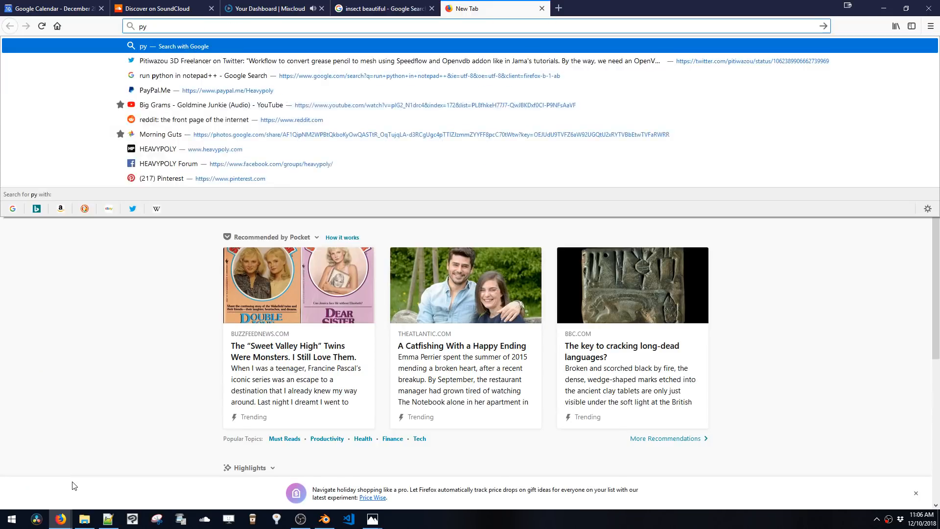
text(thon blender chec)
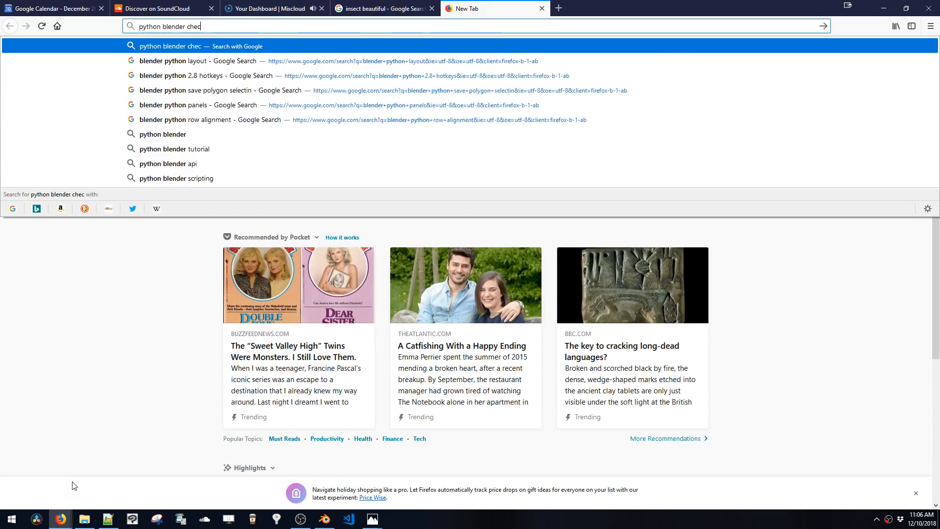
text(k view)
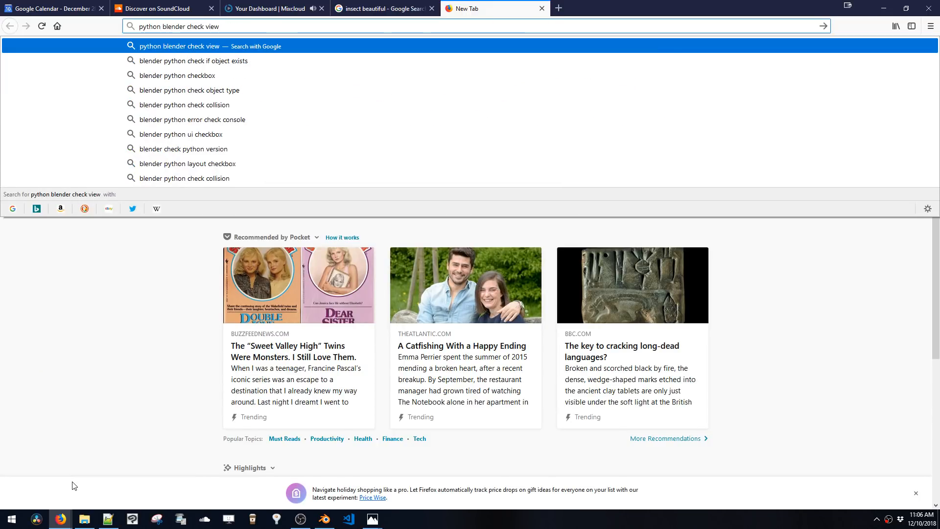
text( orthographic)
key(Return)
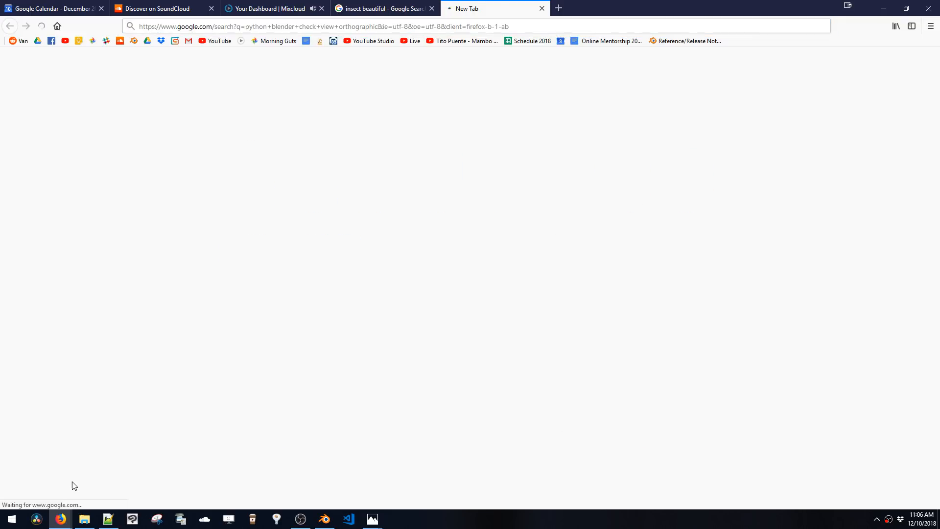
Open the Blender Stack Exchange answer about ortho or perspective mode and copy bpy.context.space_data.region_3d
click(329, 184)
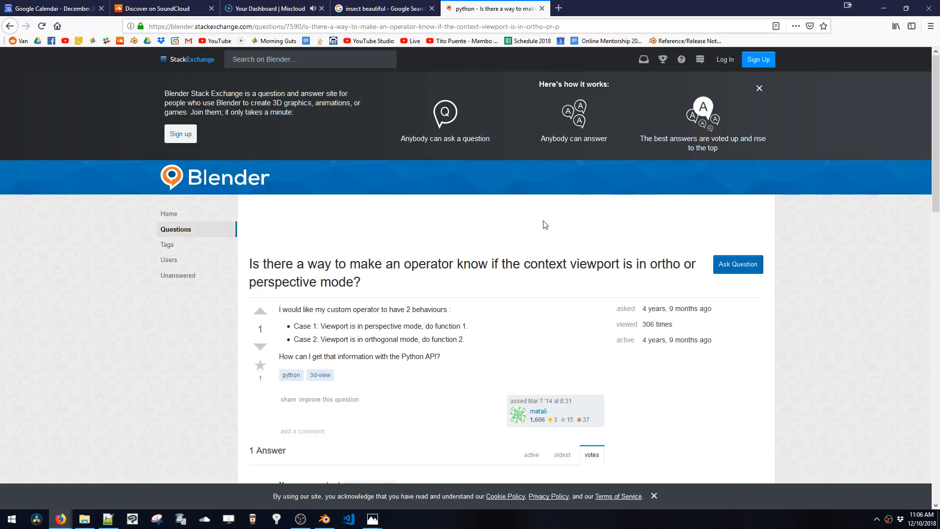
scroll(347, 283, down, 2)
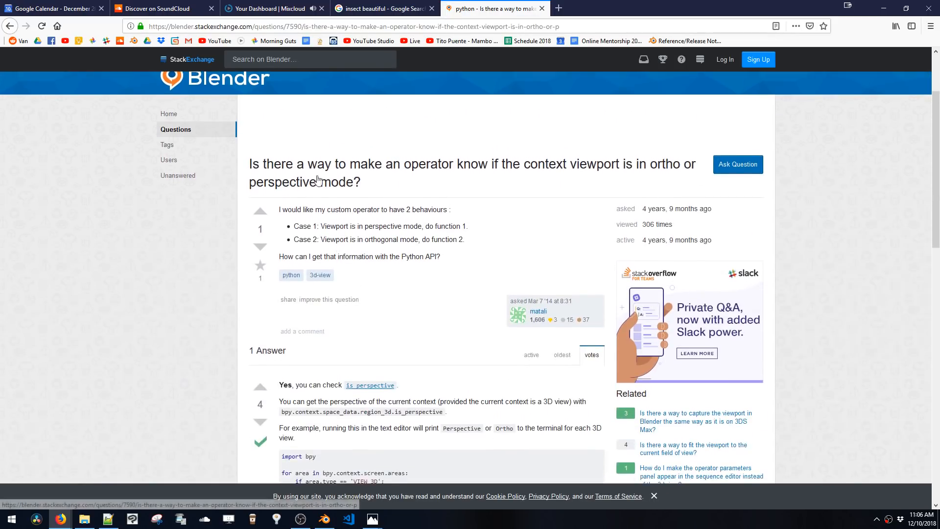
scroll(289, 280, down, 3)
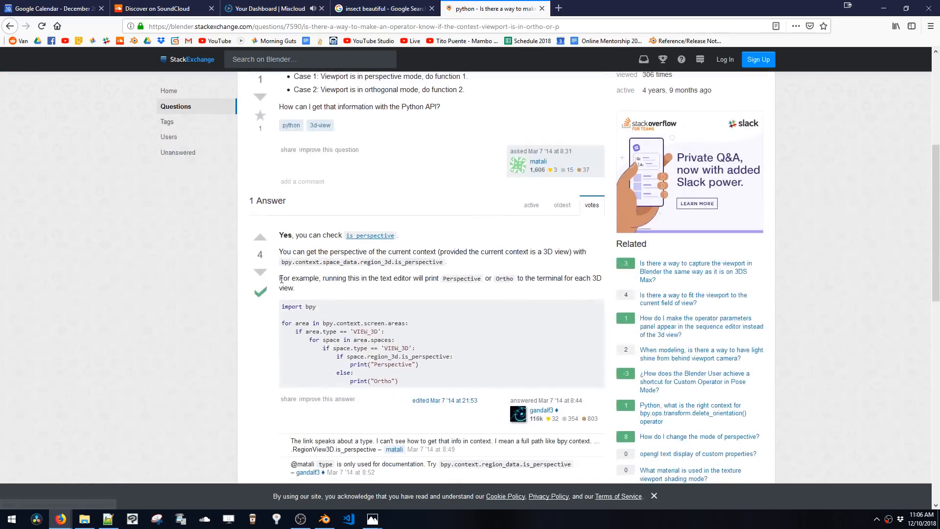
drag(287, 253, 391, 273)
key(ctrl+c)
click(471, 267)
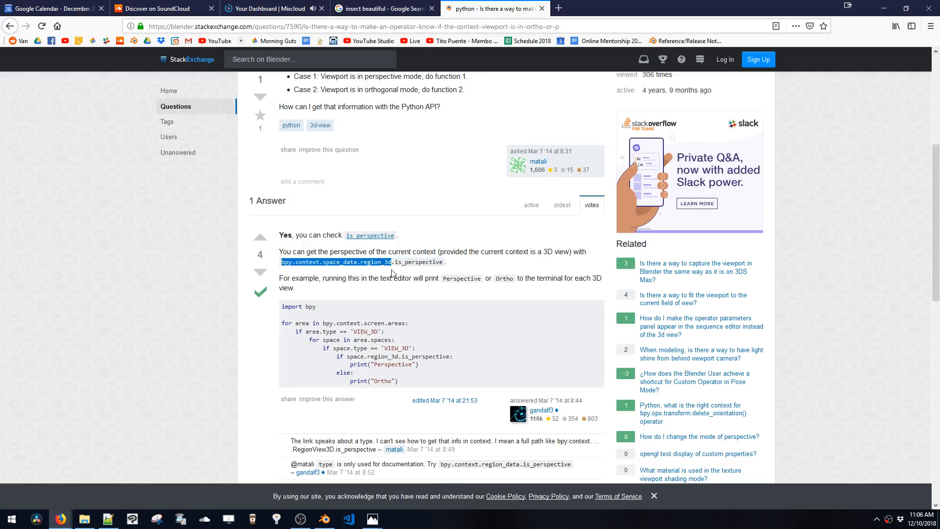
Replace the console input with the pasted bpy.context.space_data.region_3d and run it
click(324, 520)
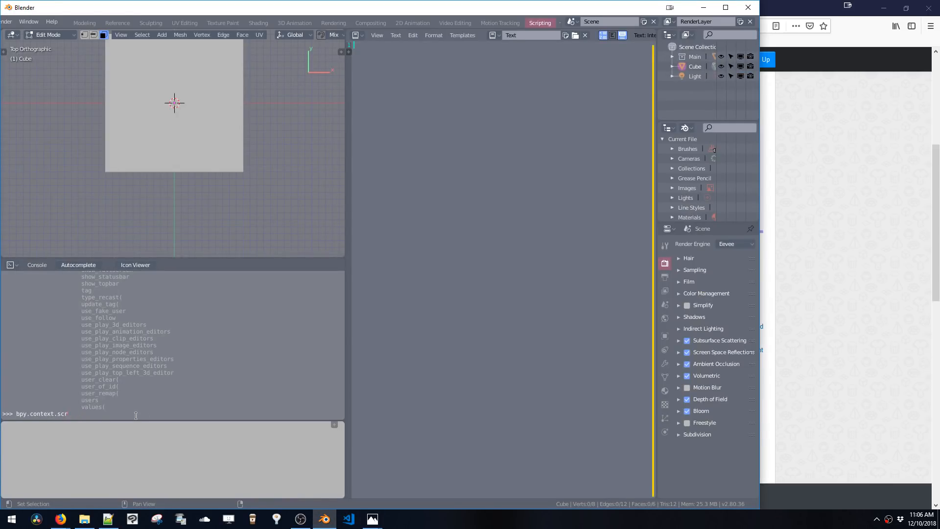
key(BackSpace)
key(BackSpace)
key(BackSpace)
key(BackSpace)
key(BackSpace)
key(BackSpace)
key(BackSpace)
key(BackSpace)
key(BackSpace)
key(BackSpace)
key(BackSpace)
key(BackSpace)
key(BackSpace)
key(BackSpace)
key(BackSpace)
key(ctrl+v)
key(Return)
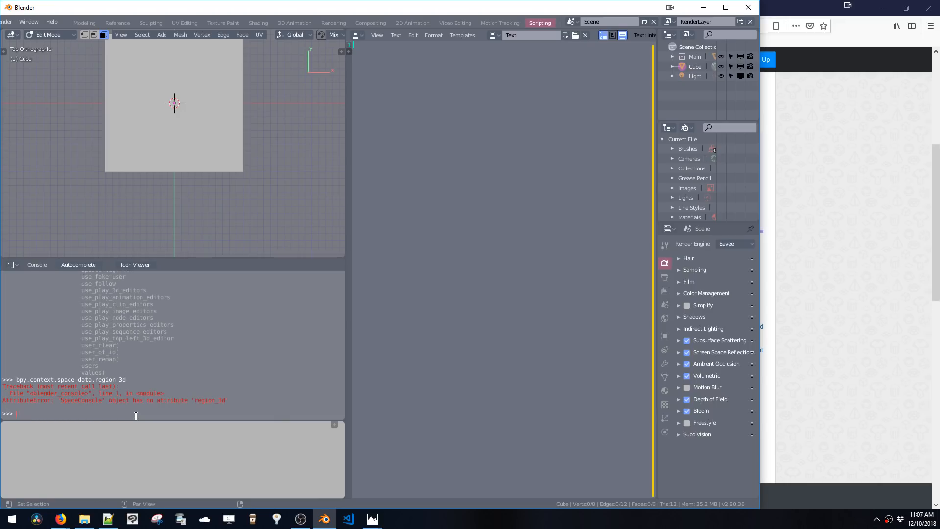
Recall the command, trim it to bpy.context.space_data., browse its completions and run bpy.context.space_data.type
key(Up)
key(BackSpace)
key(BackSpace)
key(BackSpace)
key(ctrl+space)
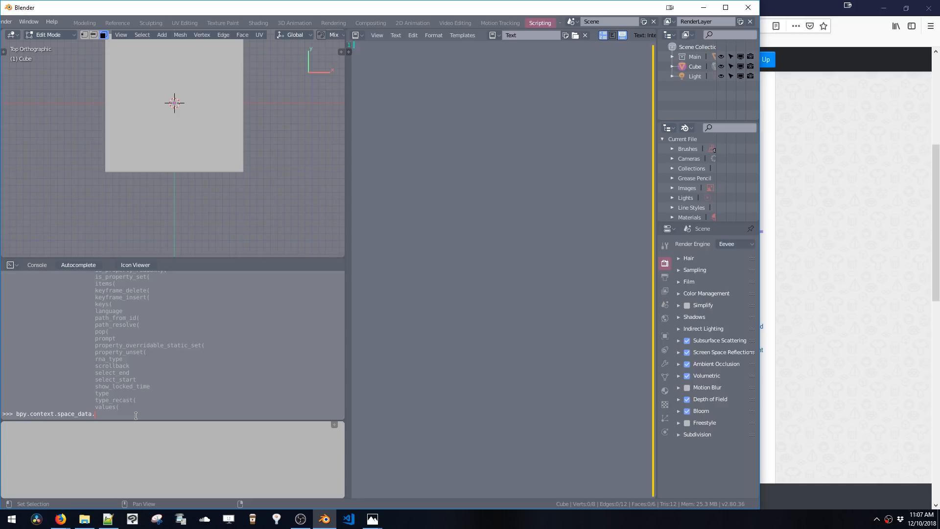
scroll(110, 370, up, 10)
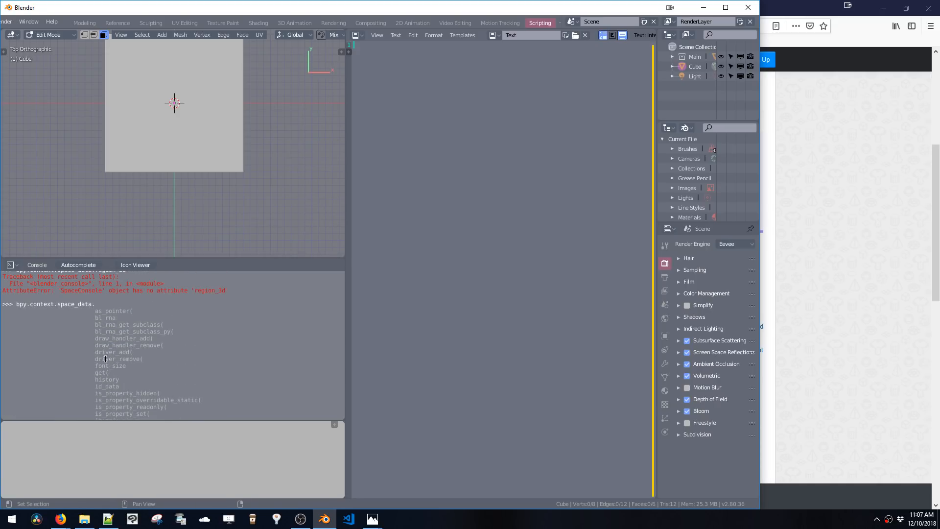
scroll(104, 318, down, 4)
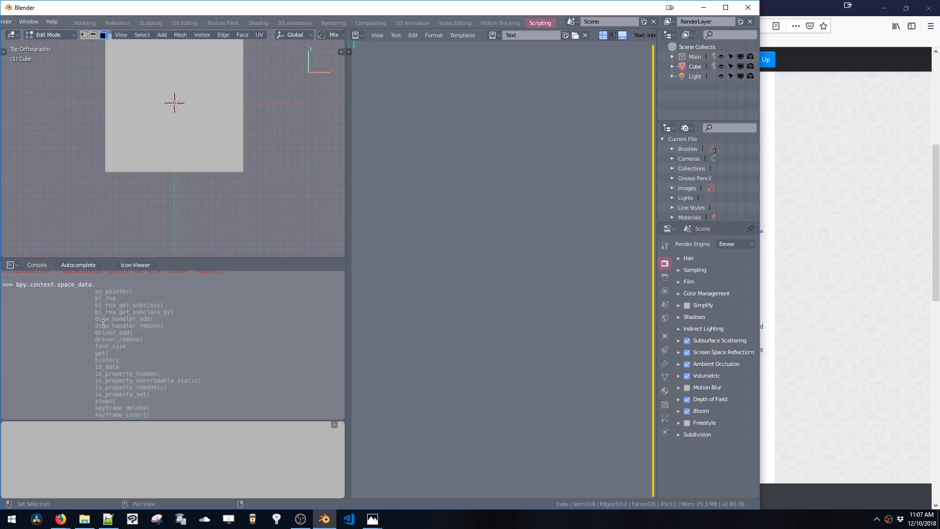
scroll(107, 353, down, 6)
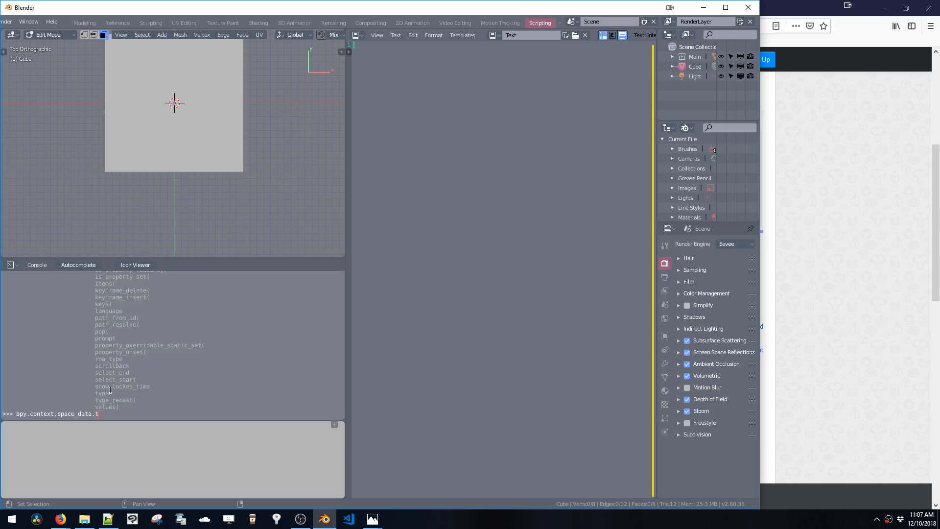
key(ctrl+space)
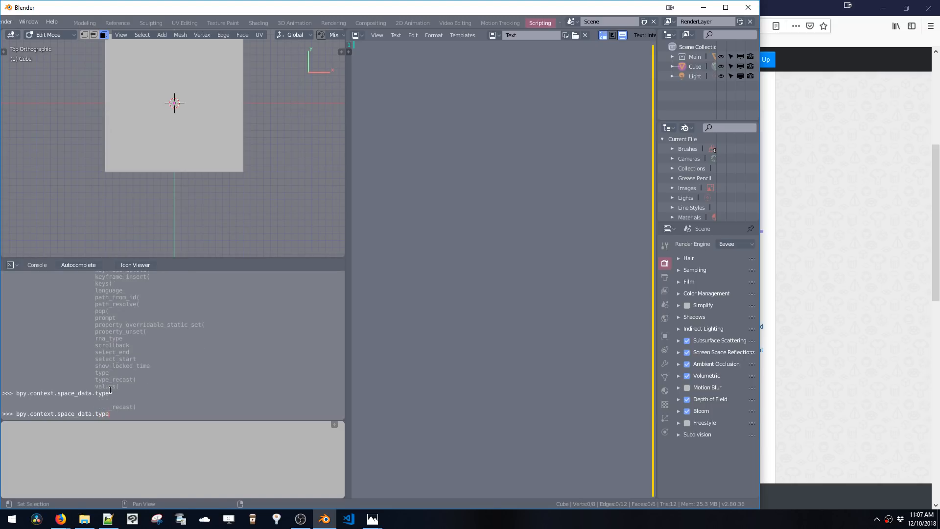
key(Return)
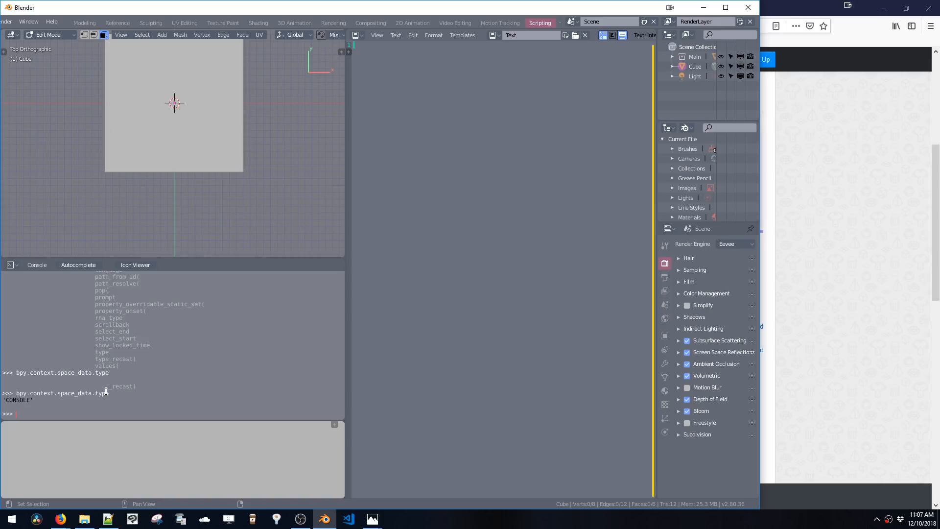
Recall the bpy.context.space_data.type command and scroll the console output
key(Up)
scroll(100, 362, up, 3)
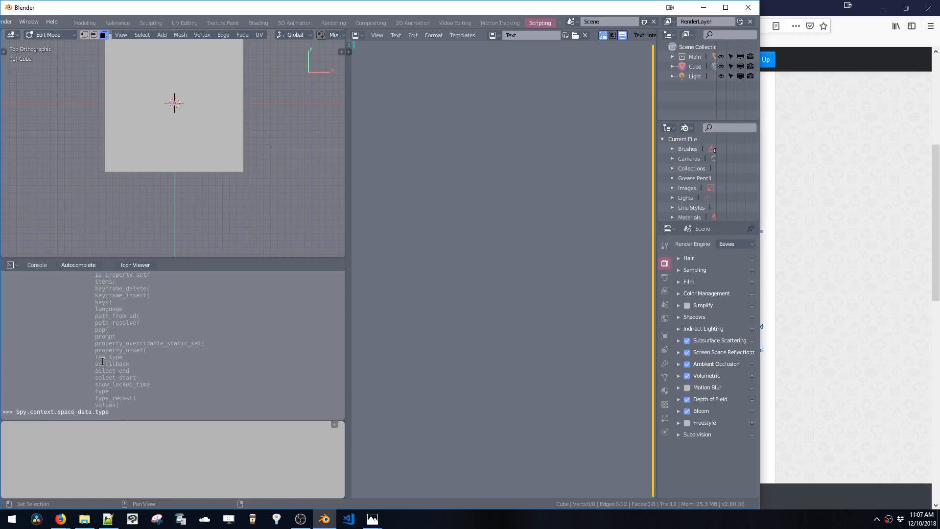
scroll(109, 365, down, 3)
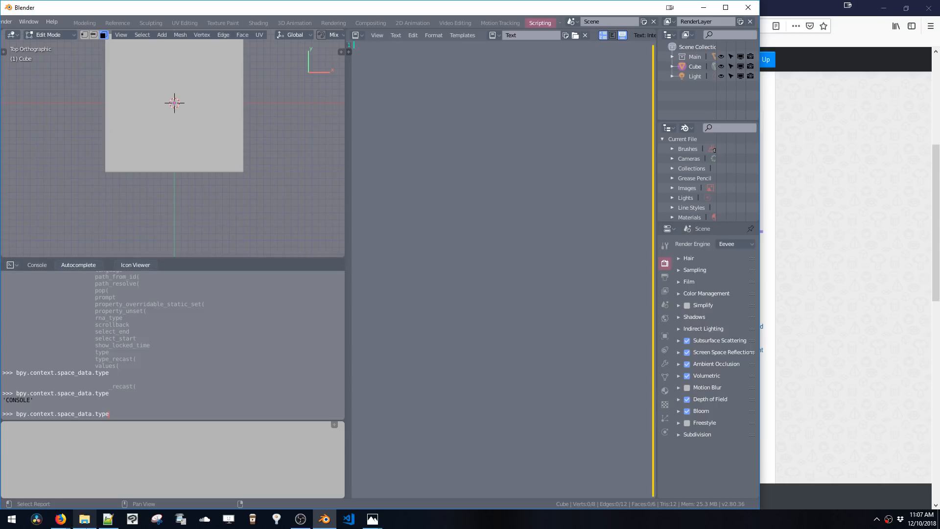
Switch back to the Stack Exchange answer in the browser
click(75, 522)
click(65, 520)
click(85, 477)
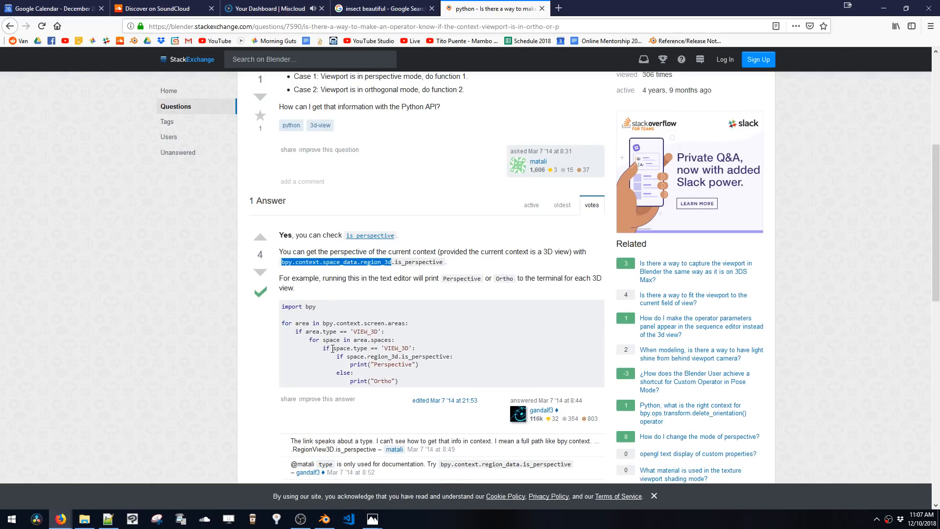
Read the answer's example script on the Stack Exchange page and expand the remaining comments beneath it
mouse_move(283, 322)
mouse_down()
mouse_move(385, 343)
mouse_move(409, 383)
mouse_move(294, 332)
mouse_move(274, 318)
mouse_move(282, 310)
mouse_up()
click(410, 383)
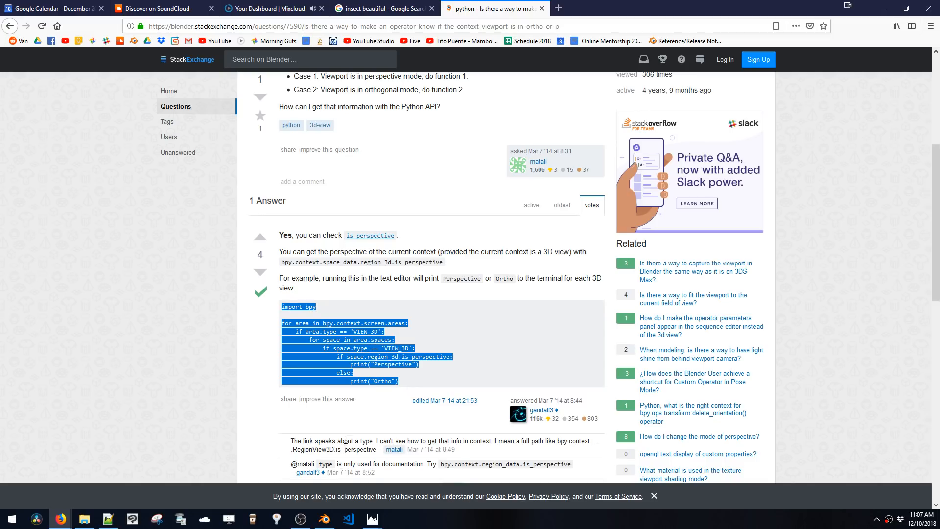
scroll(355, 418, down, 2)
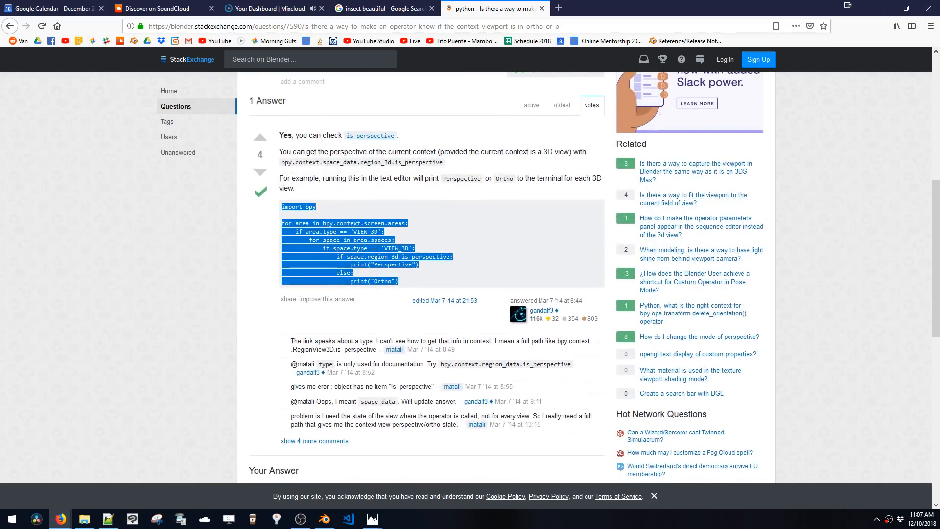
scroll(354, 388, down, 1)
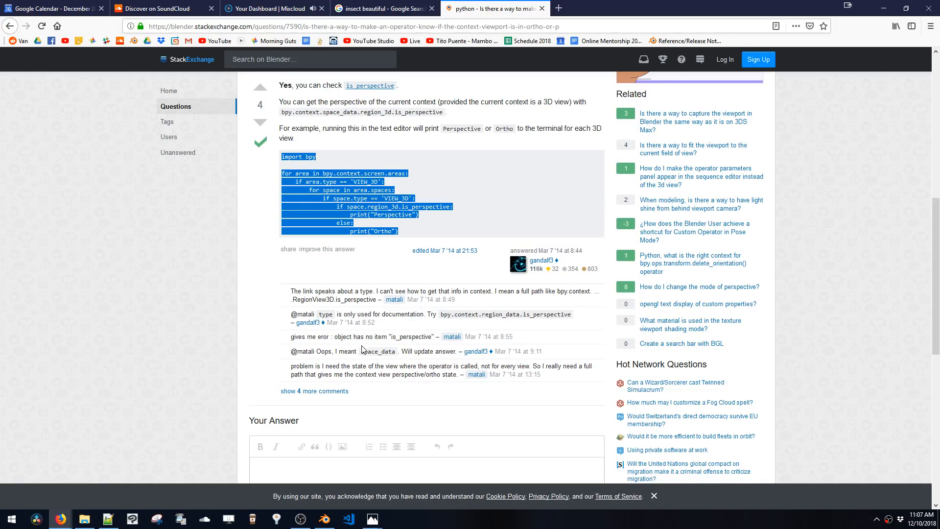
scroll(369, 367, down, 1)
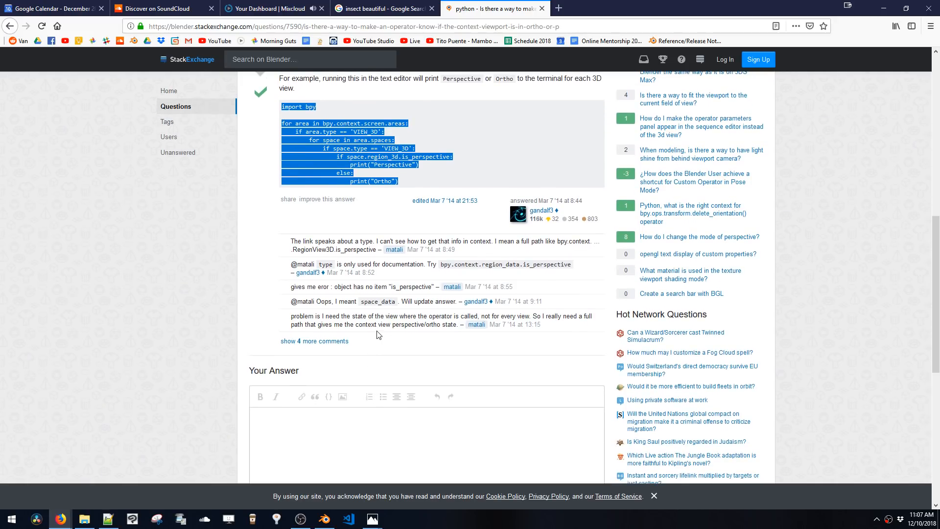
click(321, 341)
scroll(418, 297, down, 1)
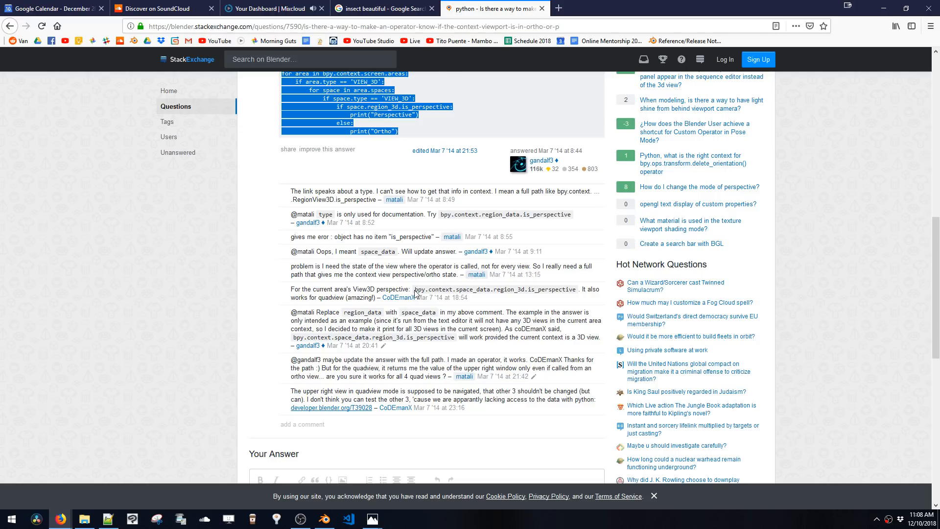
Copy the bpy.context.space_data.region_3d.is_perspective path from a comment and run it in the Python console
drag(416, 290, 578, 297)
key(ctrl+c)
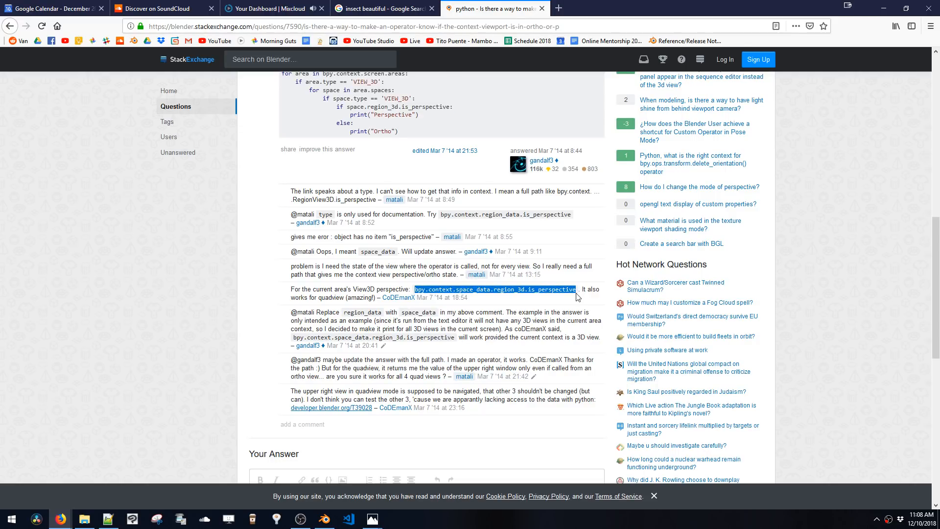
click(325, 519)
key(BackSpace)
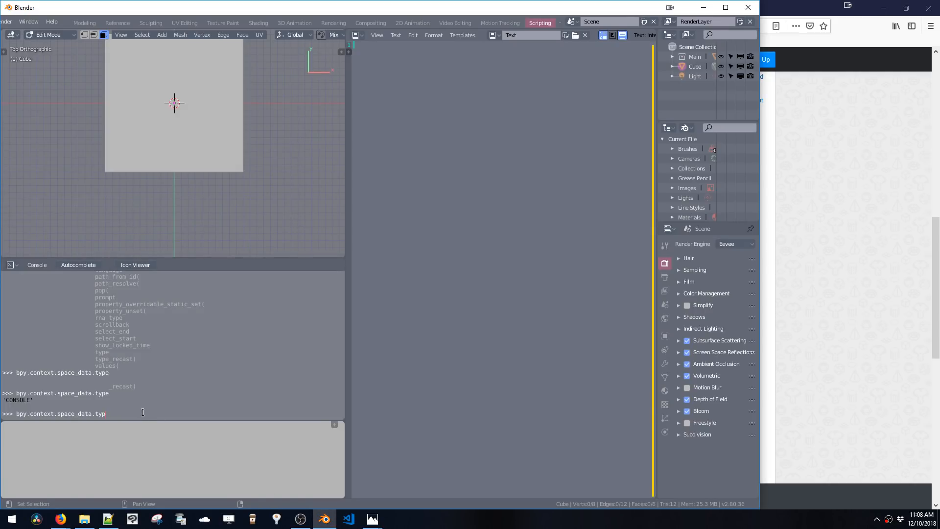
key(BackSpace)
key(BackSpace)
key(BackSpace)
key(BackSpace)
key(BackSpace)
key(BackSpace)
key(BackSpace)
key(BackSpace)
key(BackSpace)
key(BackSpace)
key(BackSpace)
key(BackSpace)
key(BackSpace)
key(BackSpace)
key(BackSpace)
key(BackSpace)
key(BackSpace)
key(BackSpace)
key(BackSpace)
key(BackSpace)
key(ctrl+v)
key(Return)
Undo the last scene change and select the is_perspective command line in the console
key(Up)
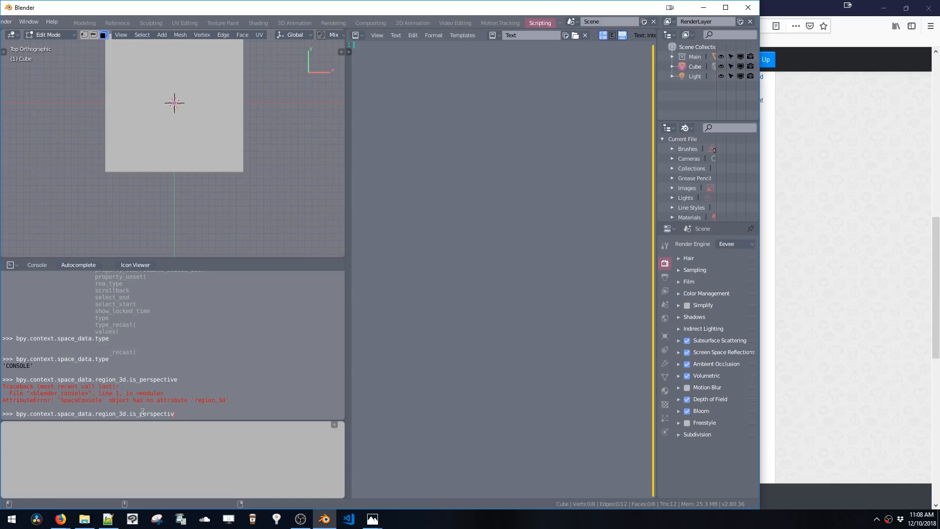
key(ctrl+z)
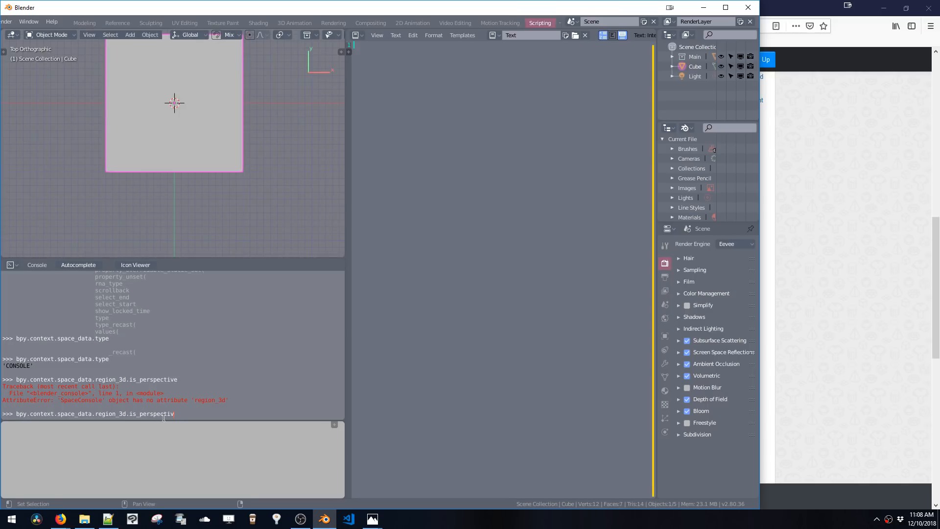
text(e)
drag(180, 416, 15, 417)
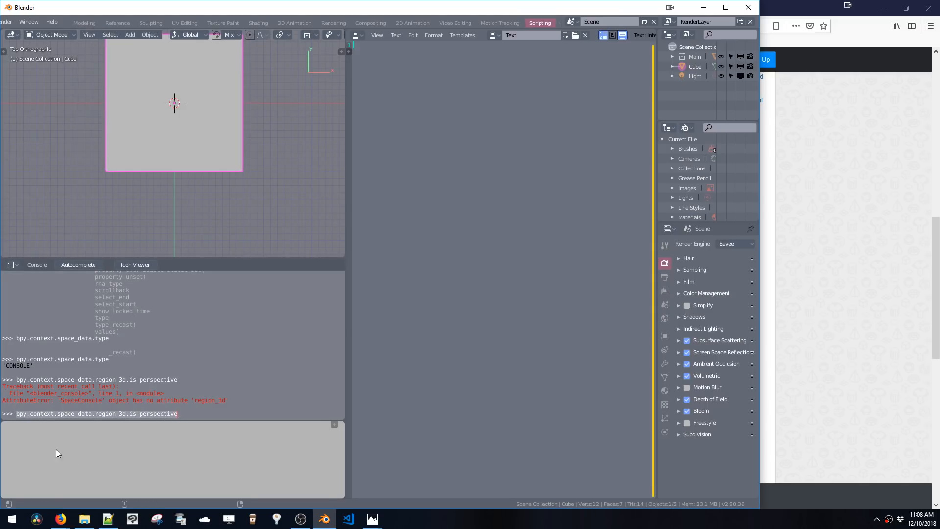
click(107, 518)
click(108, 519)
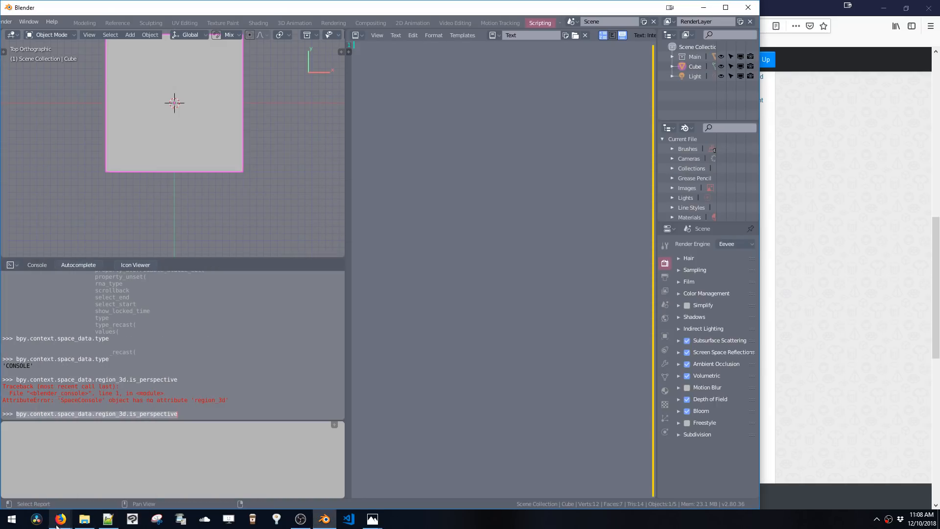
Return to the browser and copy the answer's full example script
mouse_move(60, 518)
click(84, 473)
scroll(398, 343, up, 5)
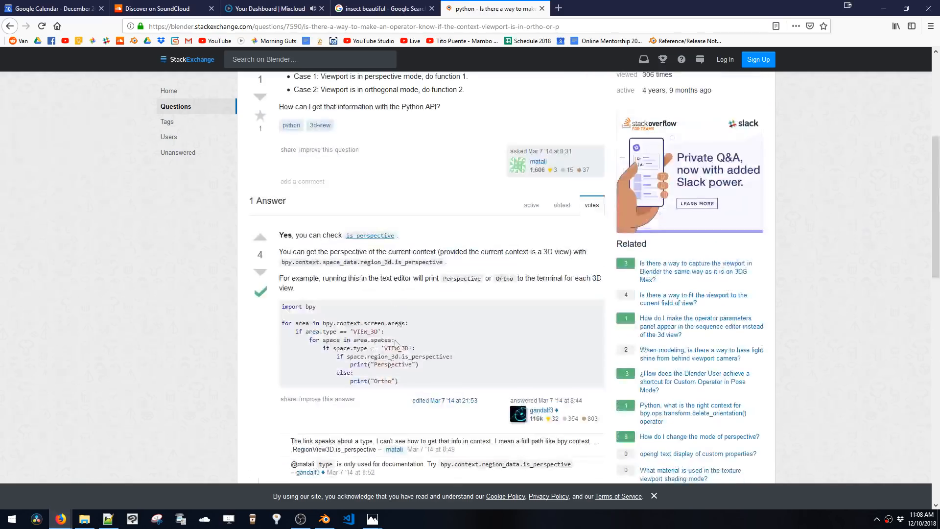
drag(401, 382, 283, 307)
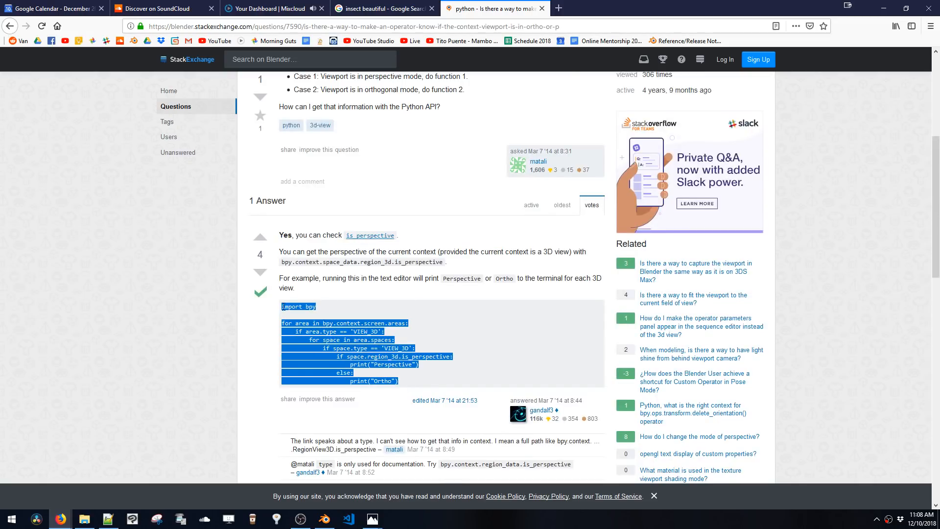
key(ctrl+c)
Paste the copied script into the Text Editor and run it
click(324, 518)
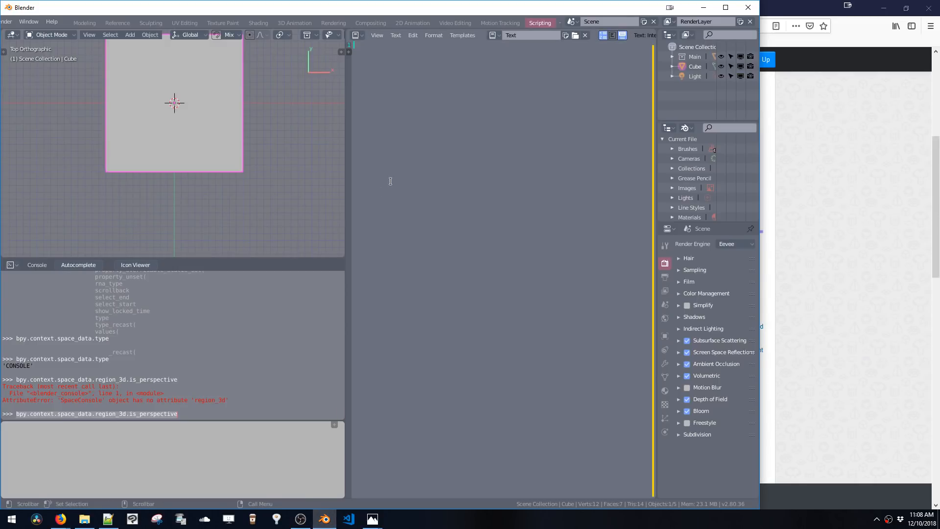
key(ctrl+v)
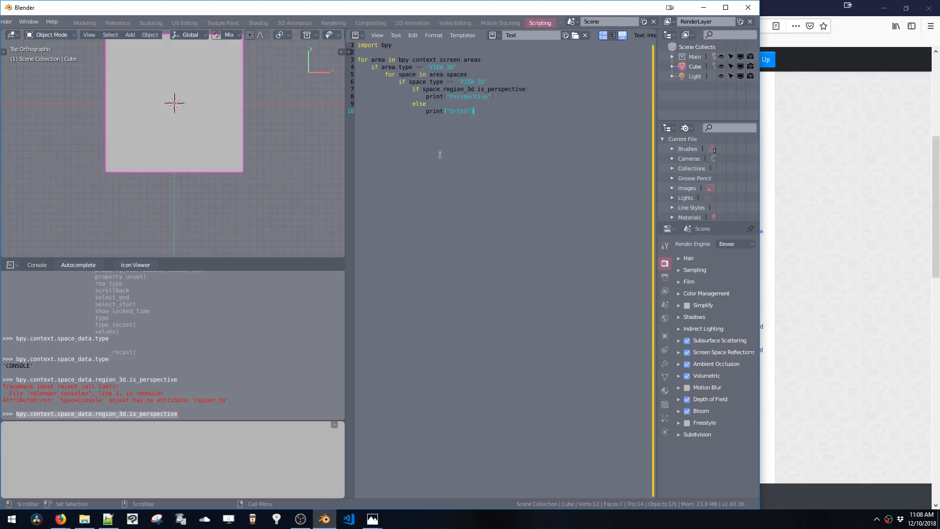
click(467, 112)
key(alt+p)
Toggle the system console and move its window beside the Blender interface
click(46, 22)
mouse_move(30, 22)
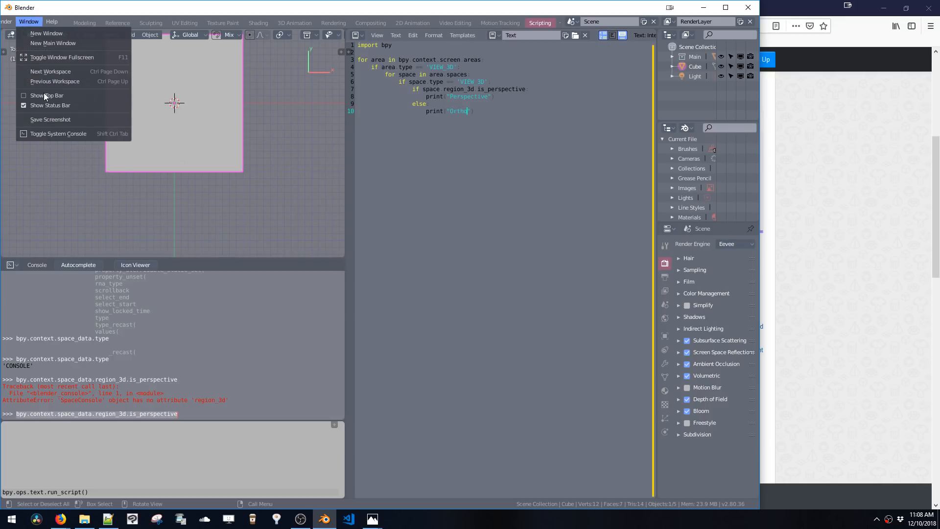
click(63, 133)
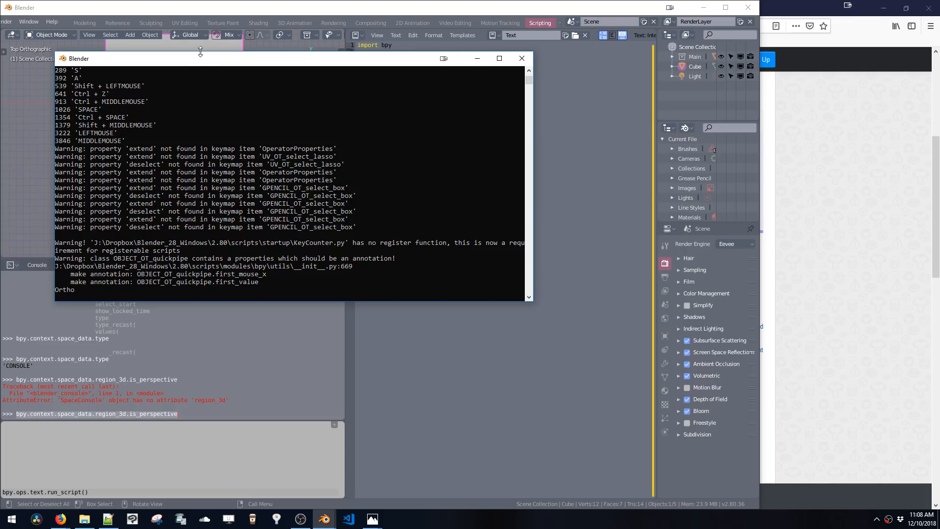
click(203, 70)
drag(202, 58, 610, 139)
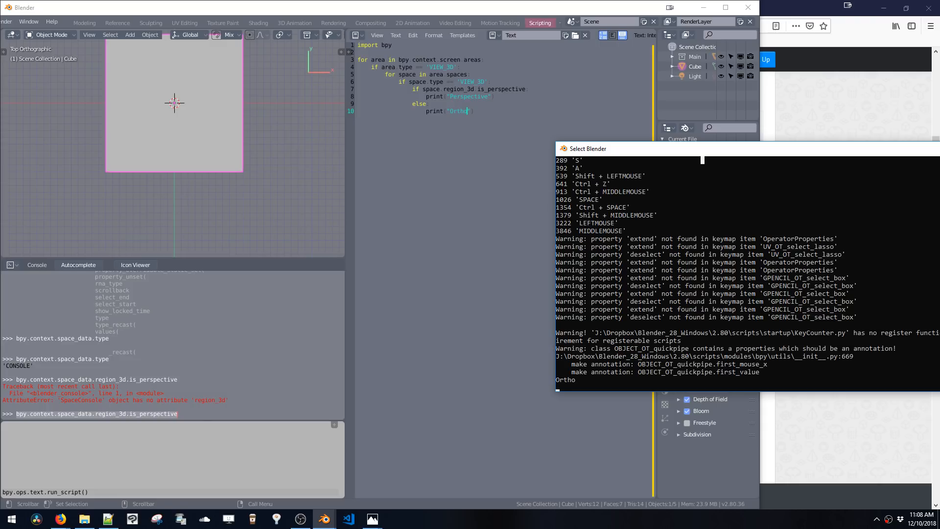
click(153, 444)
Clear the console input and enter for area in bpy.context.screen.areas: with an if area.type=='VIEW_3D': check
click(201, 409)
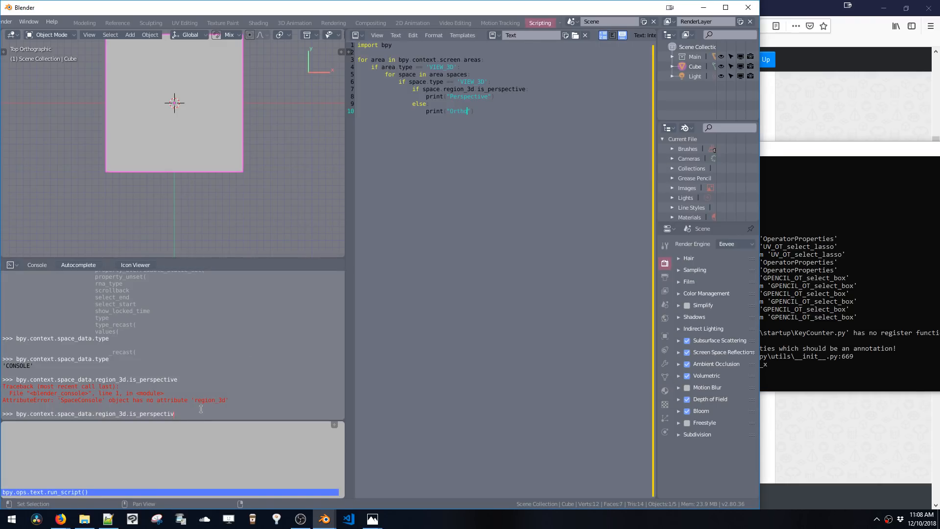
key(BackSpace)
key(BackSpace)
key(BackSpace)
key(BackSpace)
key(BackSpace)
key(BackSpace)
key(BackSpace)
key(BackSpace)
key(BackSpace)
key(BackSpace)
key(BackSpace)
key(BackSpace)
key(BackSpace)
key(BackSpace)
key(BackSpace)
key(BackSpace)
key(BackSpace)
key(BackSpace)
key(BackSpace)
key(BackSpace)
text(for area in bpy.context.screen.areas:)
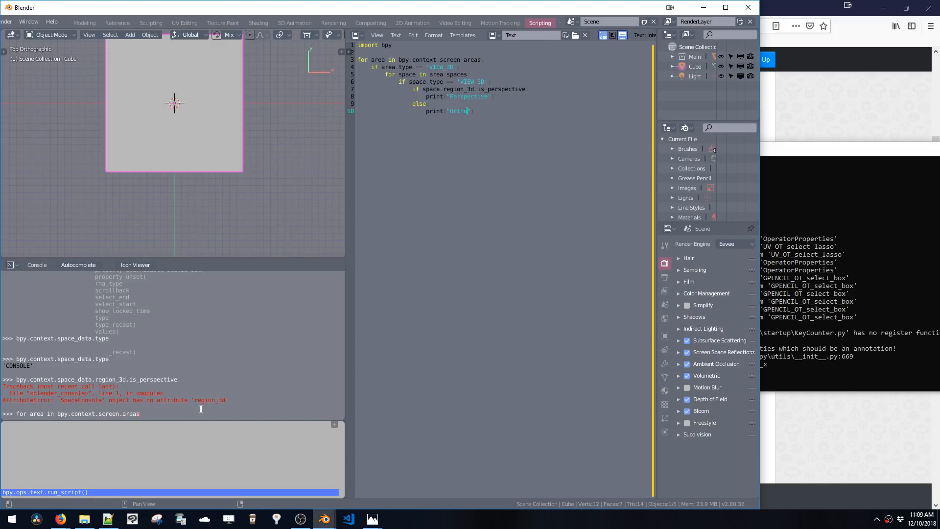
key(Return)
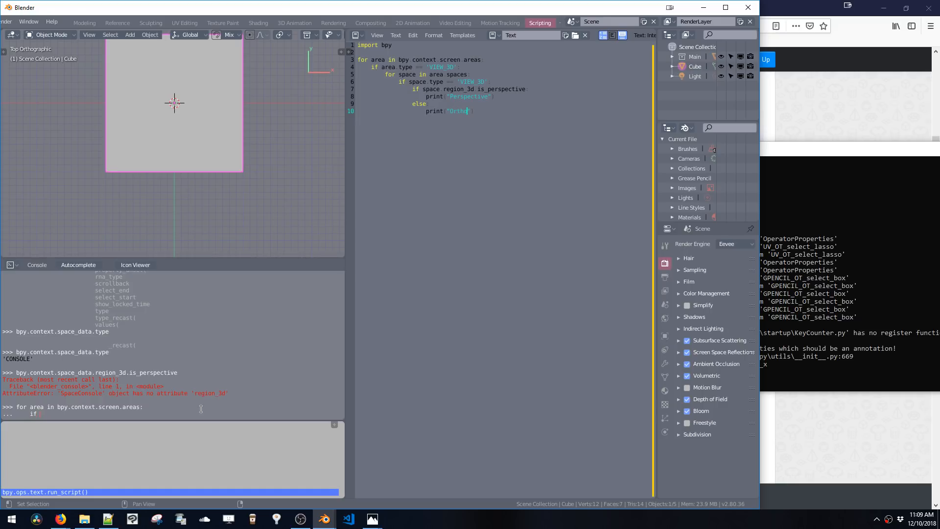
text(if area.type=='VIEW_3D':)
key(Return)
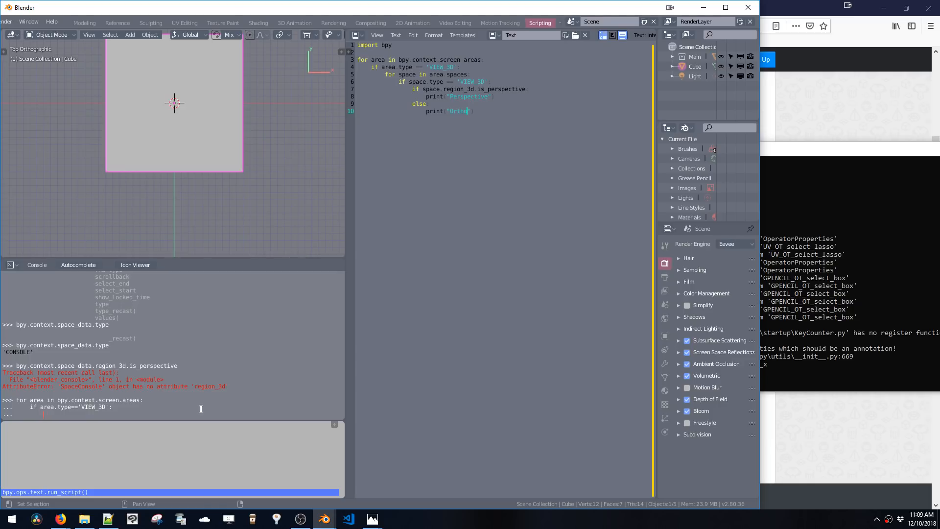
Continue the console loop with for space in area.spaces: and if space.type== 'VIEW_3D':
text(for space in area.spaces:)
key(Return)
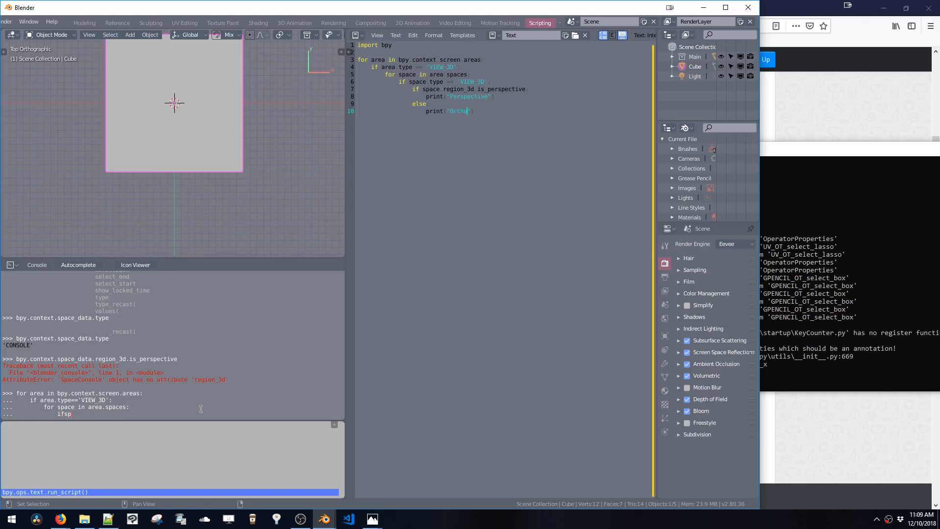
text(if space.type== 'VIEW_3D':)
key(Return)
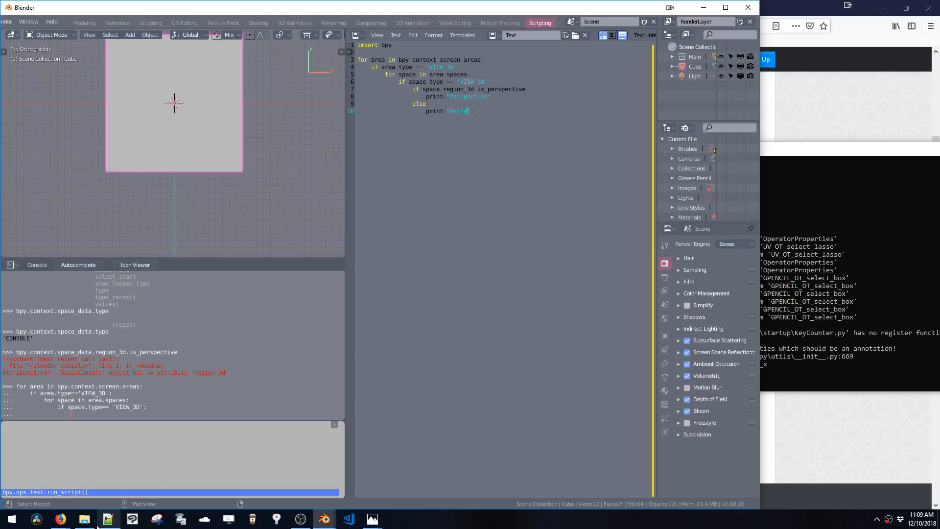
Change both print statements in the script to print region_3d instead of the text strings
mouse_move(60, 519)
click(116, 483)
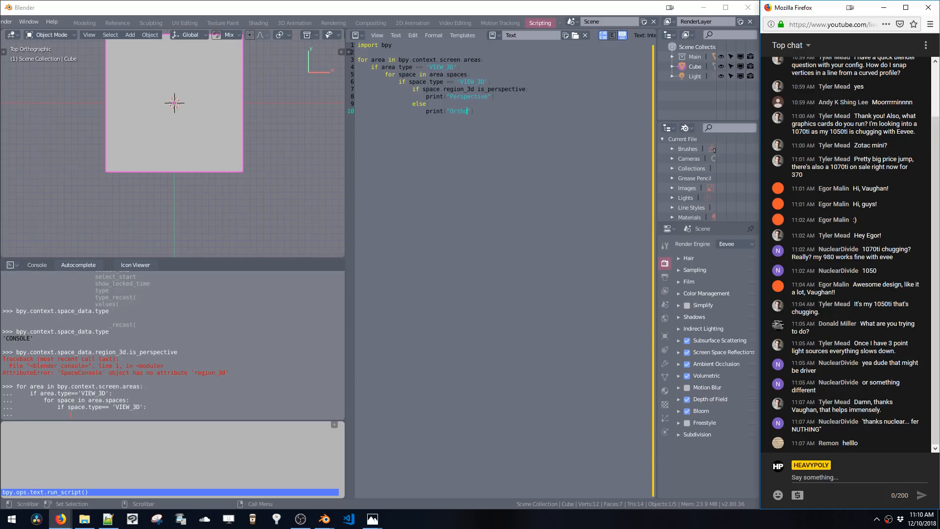
click(474, 112)
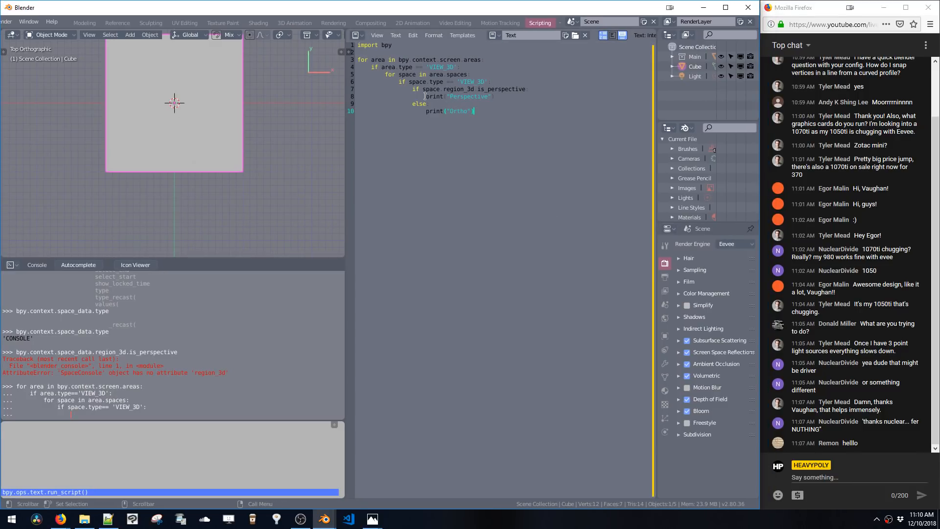
double_click(454, 98)
text(region_3d)
key(BackSpace)
key(BackSpace)
double_click(466, 96)
key(ctrl+c)
drag(446, 112, 472, 112)
key(ctrl+v)
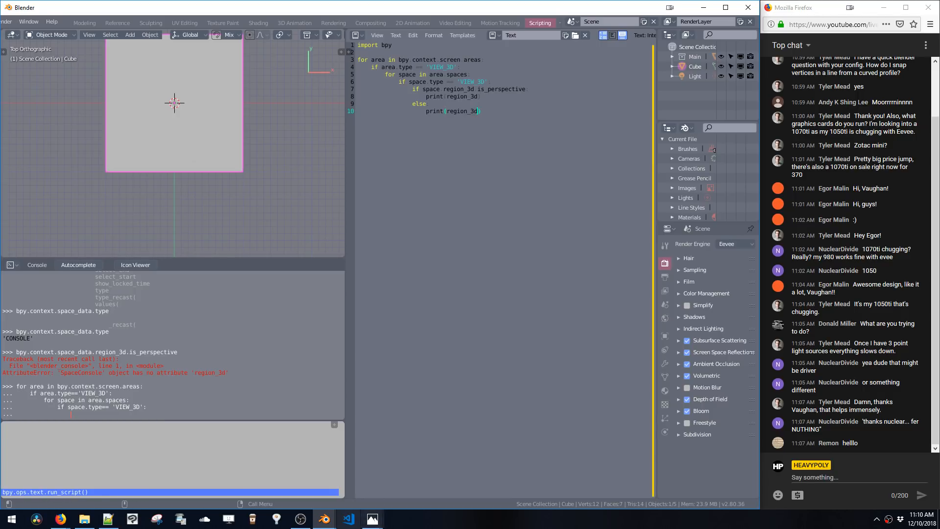
Run the edited script and close the unresponsive Blender window
mouse_move(325, 518)
click(372, 493)
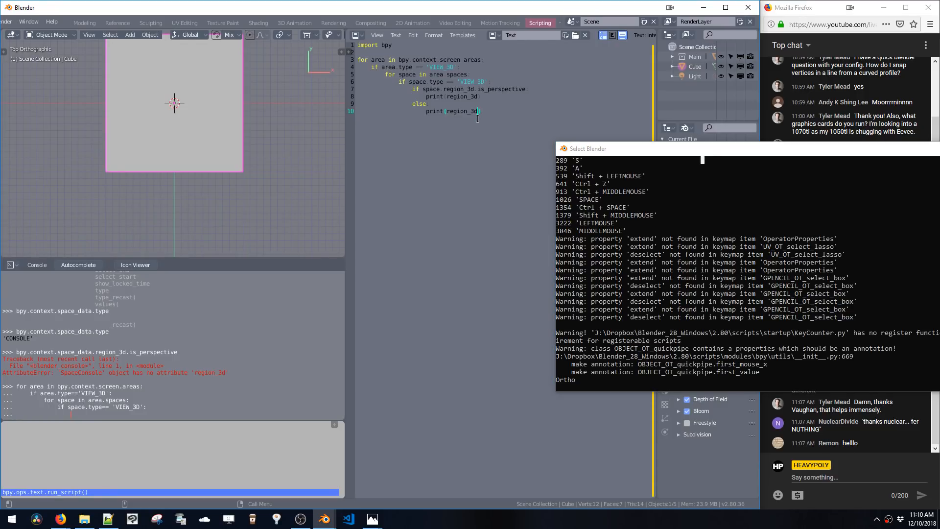
click(786, 260)
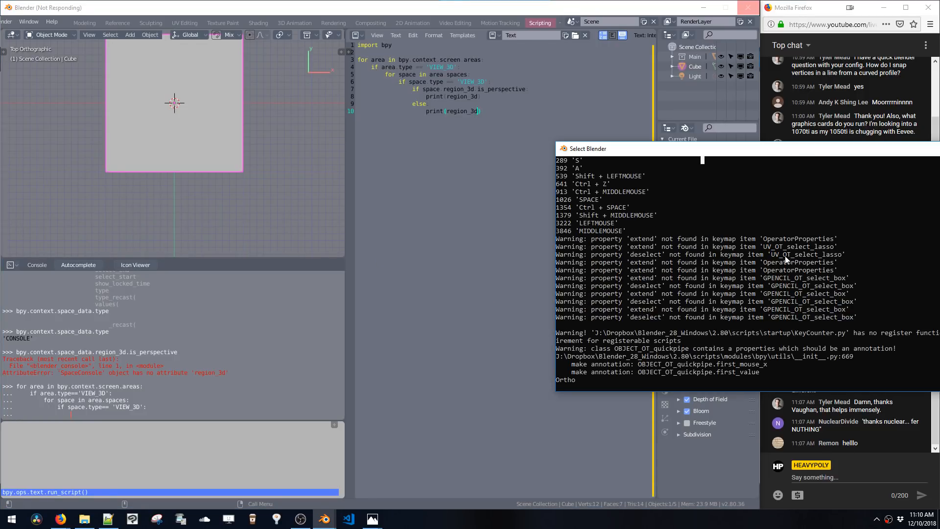
drag(647, 156, 257, 296)
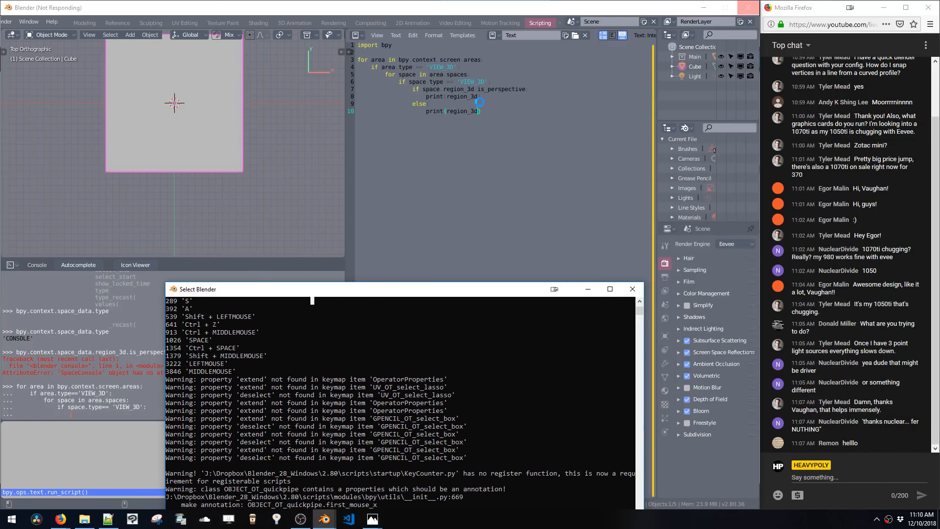
click(480, 102)
click(750, 8)
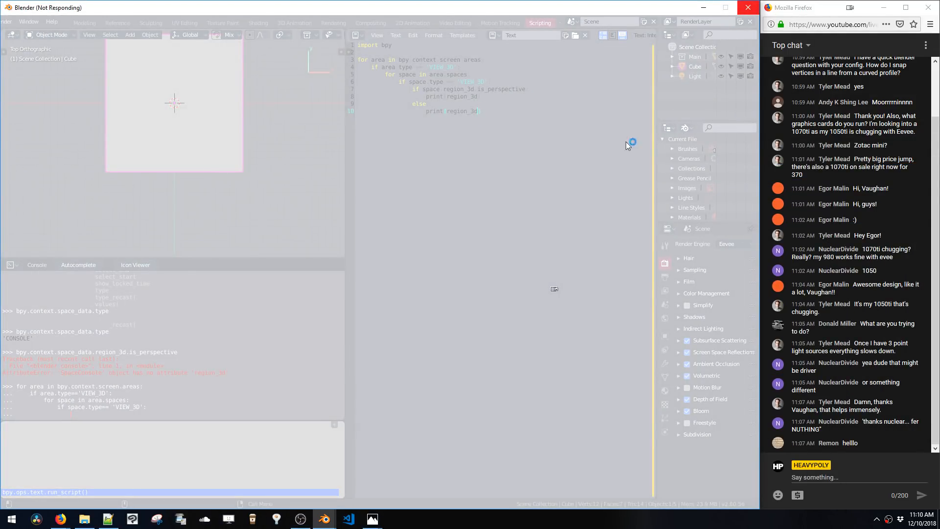
Reread the answer and its comments on the Stack Exchange page
click(368, 268)
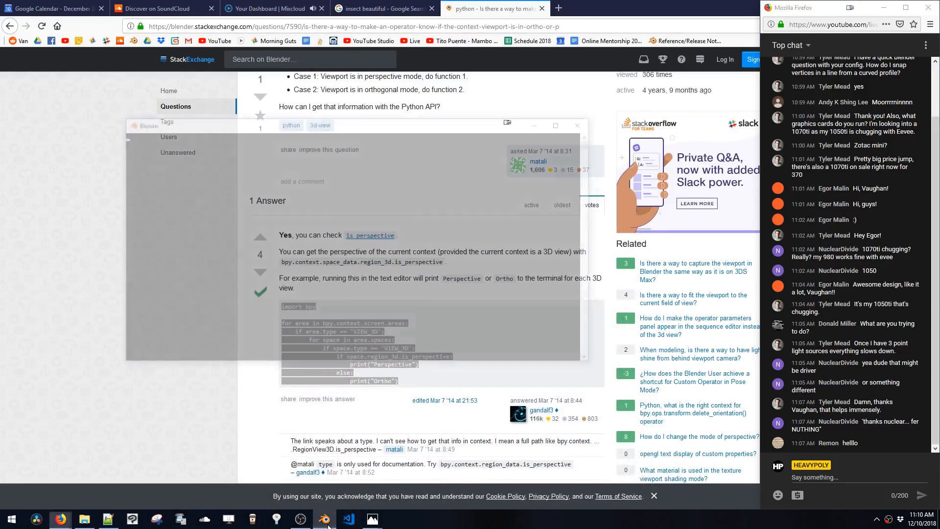
click(346, 444)
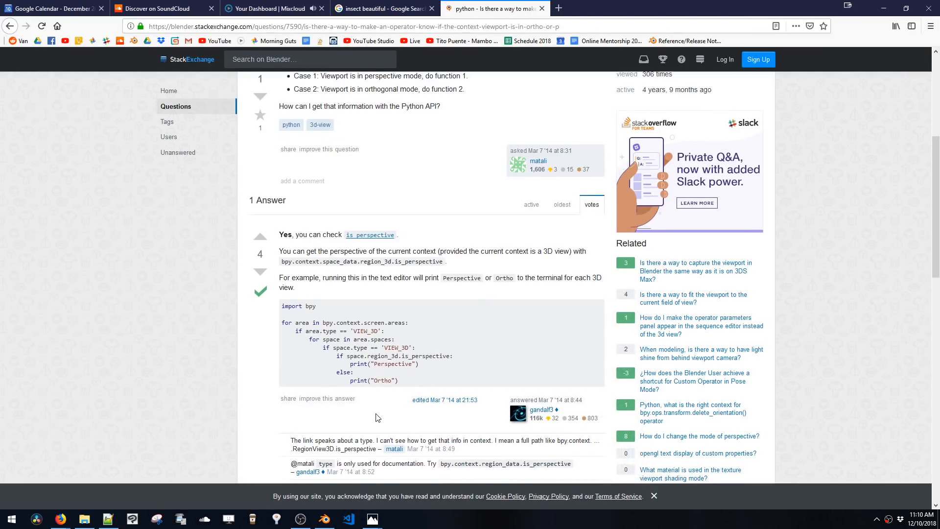
scroll(377, 417, down, 5)
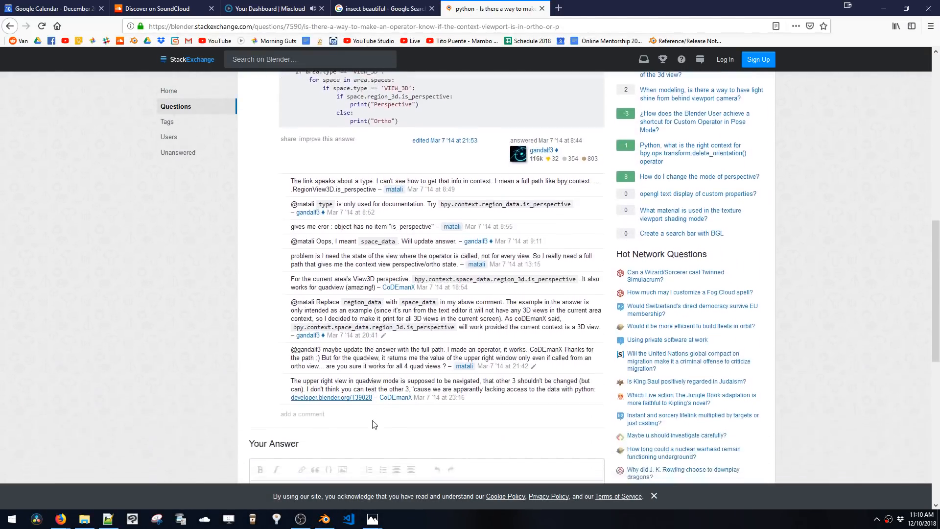
scroll(374, 424, down, 1)
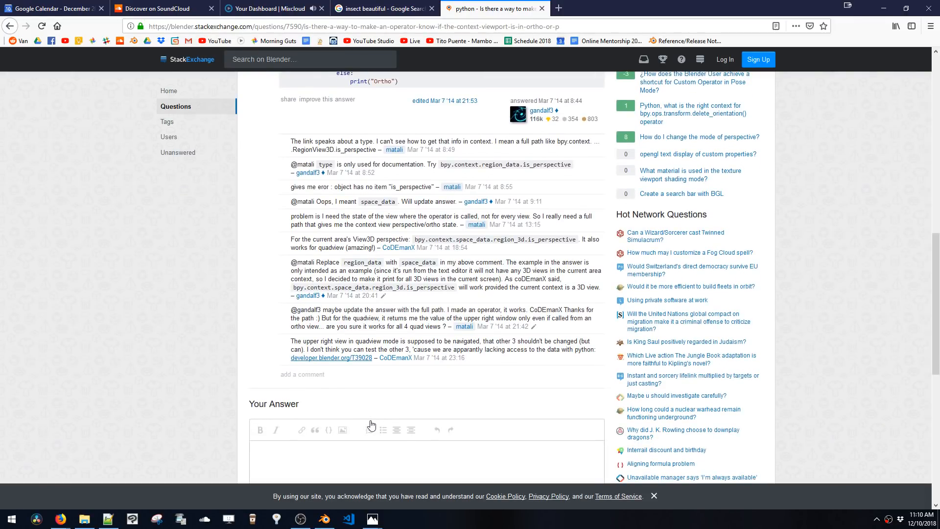
Return to the search results and read the Blender Artists thread about determining perspective or orthographic view
key(alt+Left)
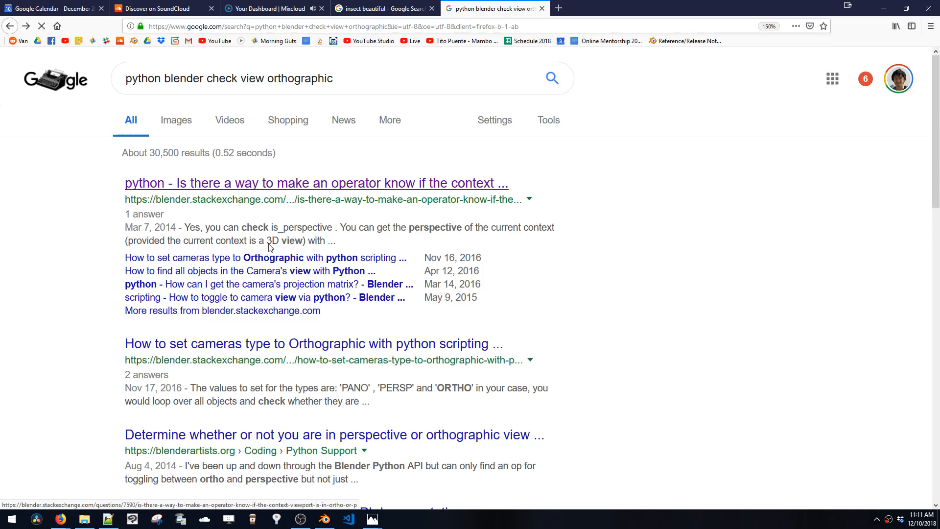
scroll(323, 439, down, 3)
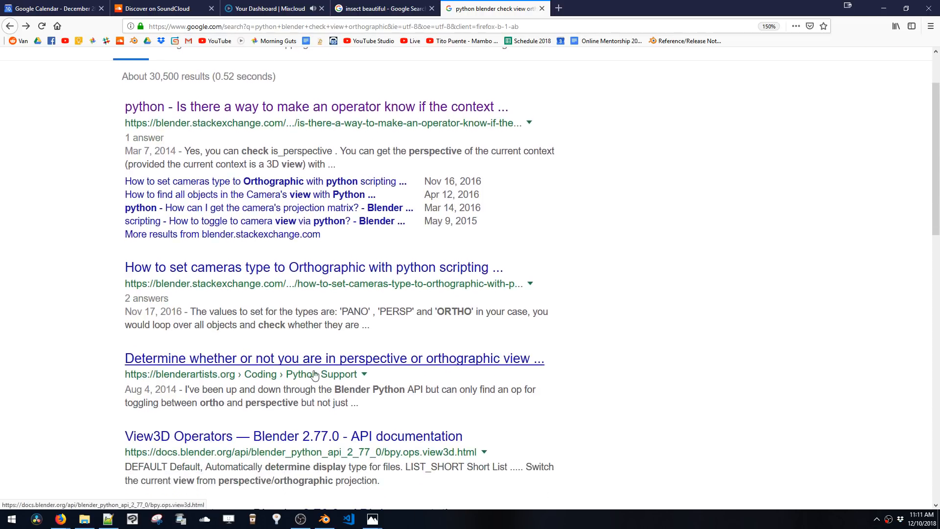
scroll(313, 370, down, 3)
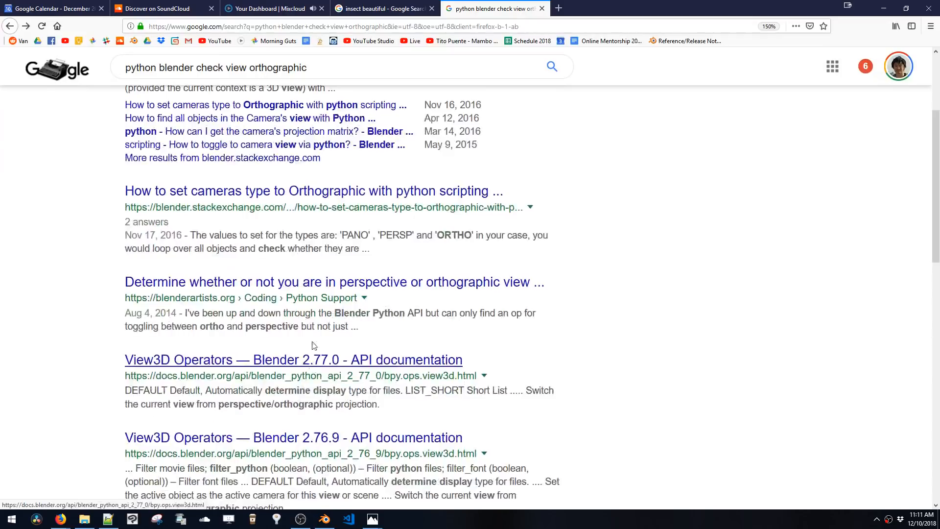
click(322, 283)
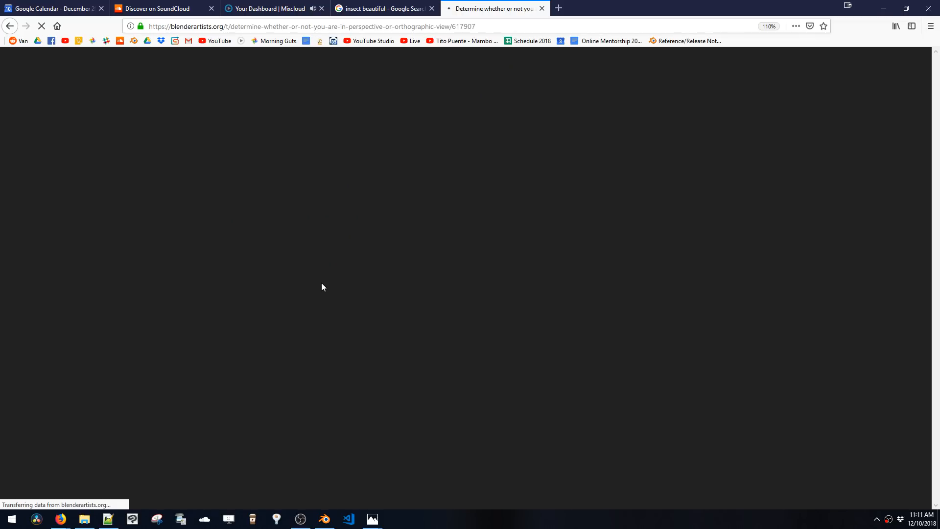
scroll(440, 289, down, 4)
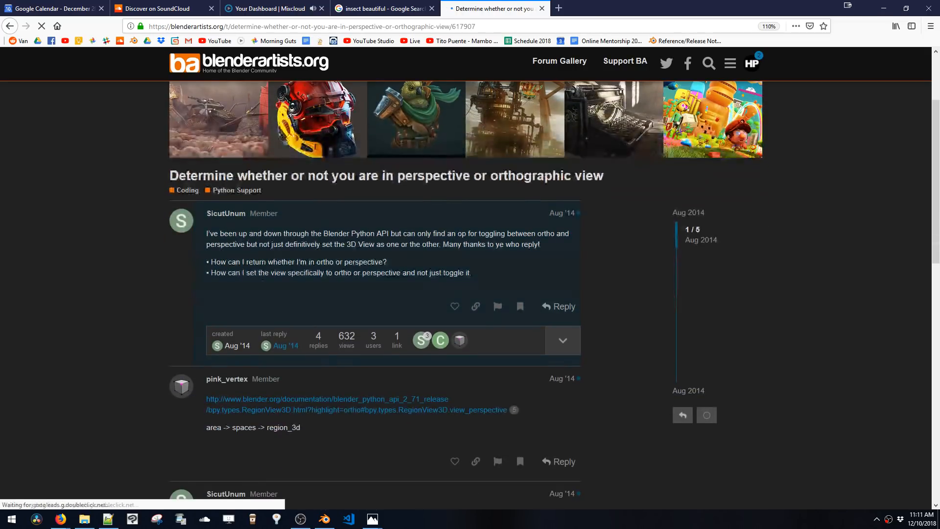
drag(271, 234, 510, 270)
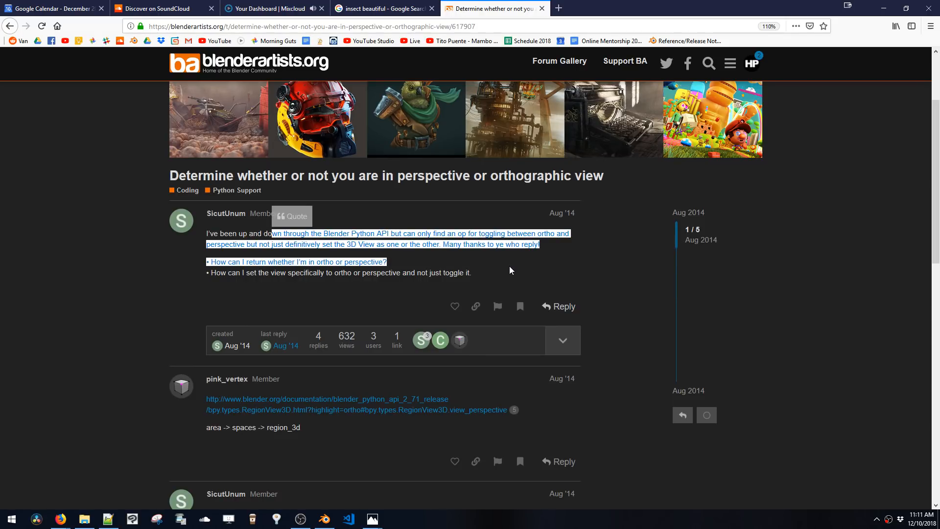
click(510, 270)
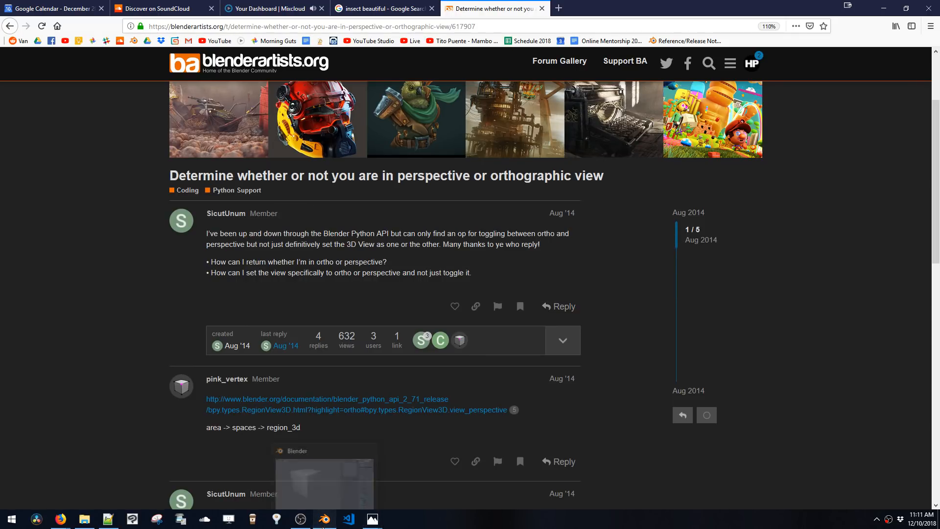
click(323, 527)
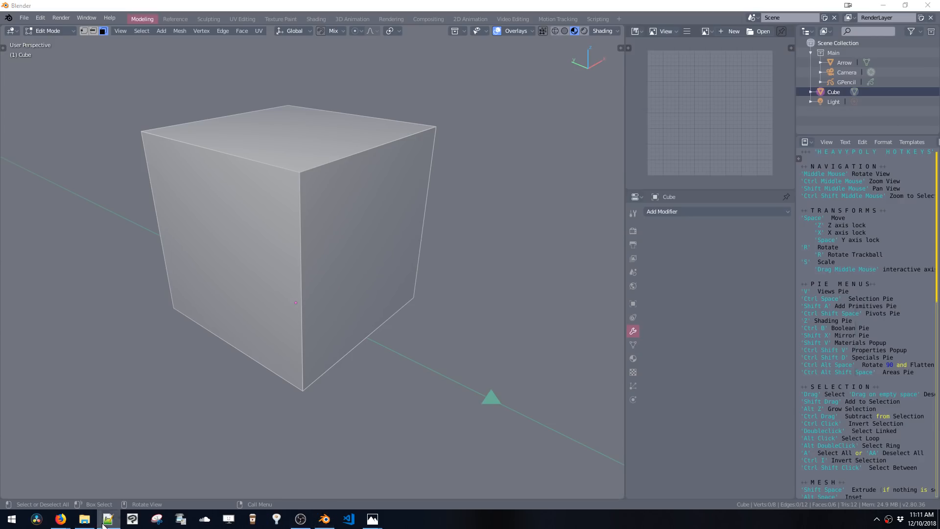
click(104, 526)
click(104, 526)
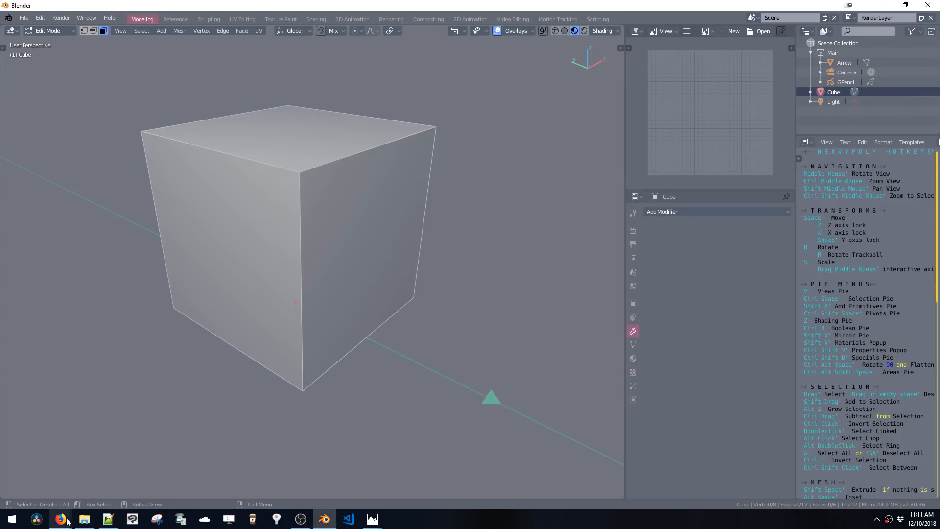
mouse_move(60, 520)
click(88, 481)
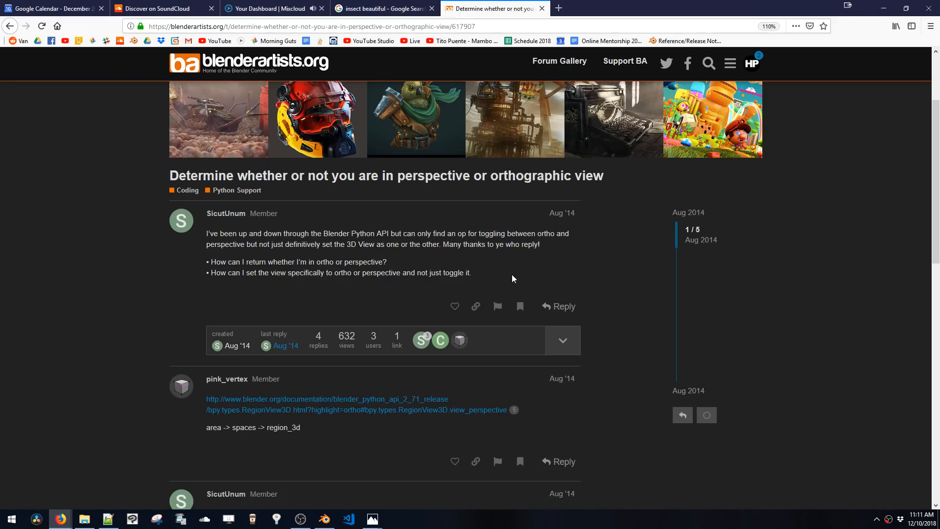
Reopen the Stack Exchange answer and copy its loop code from for area through print("Ortho")
key(alt+Left)
scroll(400, 264, up, 3)
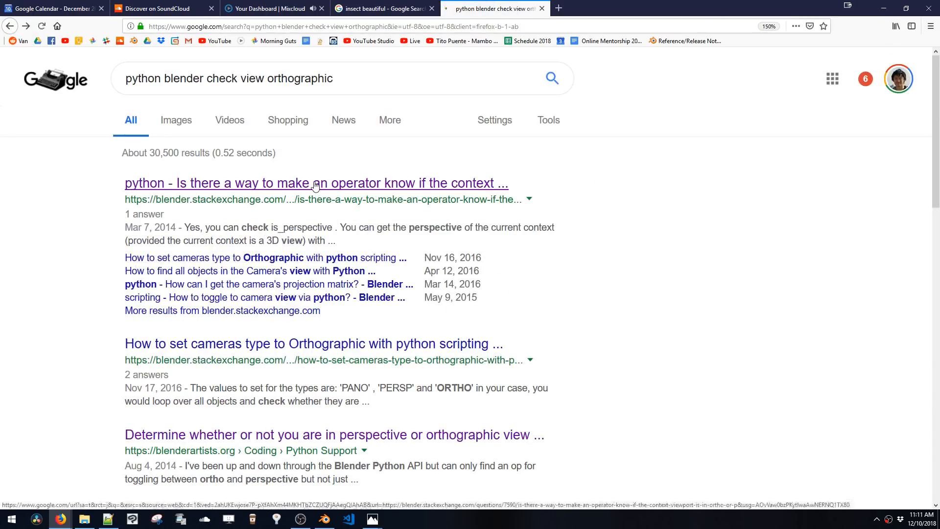
click(313, 186)
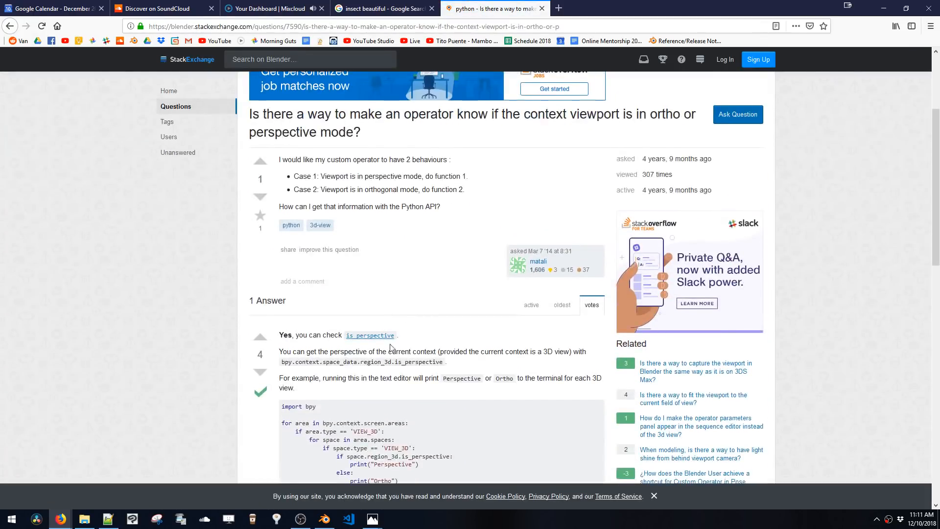
scroll(405, 313, down, 3)
drag(275, 263, 282, 273)
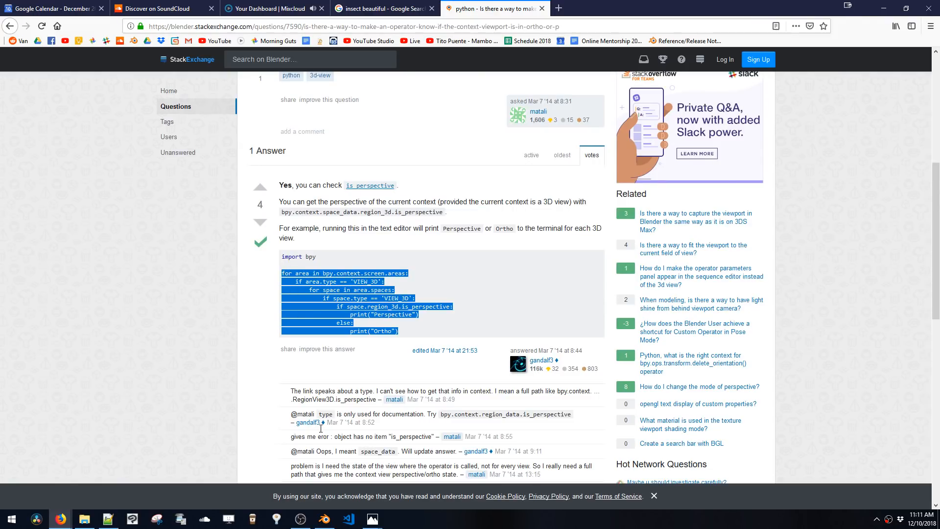
Paste the copied loop into HEAVYPOLY_pie_add.py, inside the add-primitive operator's invoke method after addobb = False
click(324, 520)
click(108, 519)
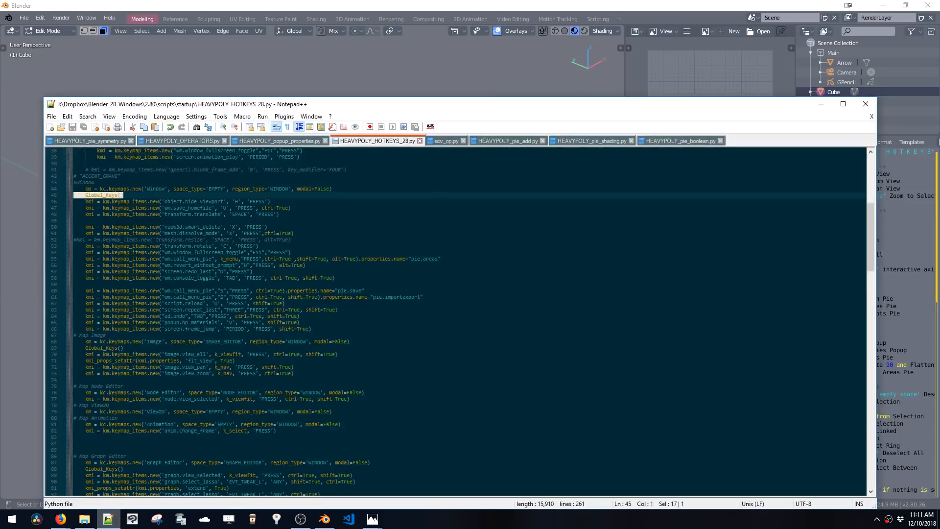
scroll(147, 208, down, 1)
click(147, 208)
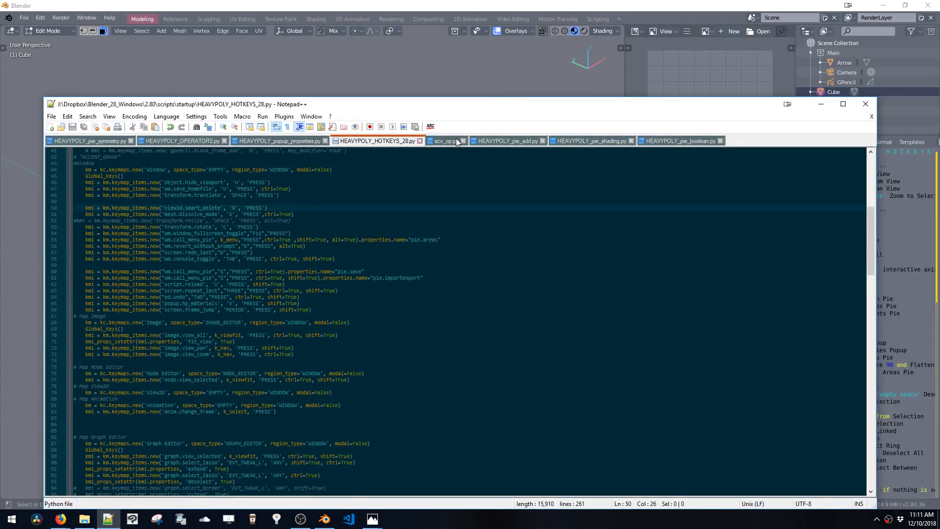
click(495, 141)
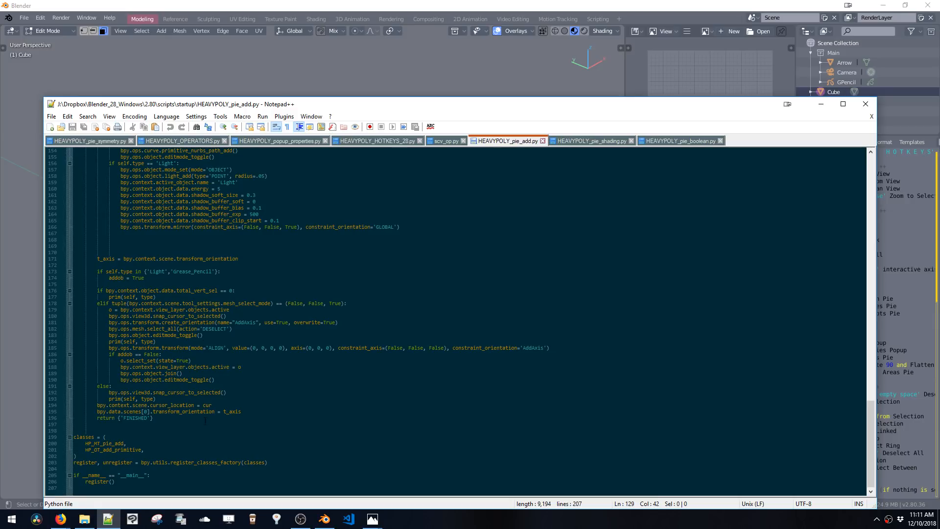
scroll(205, 421, up, 20)
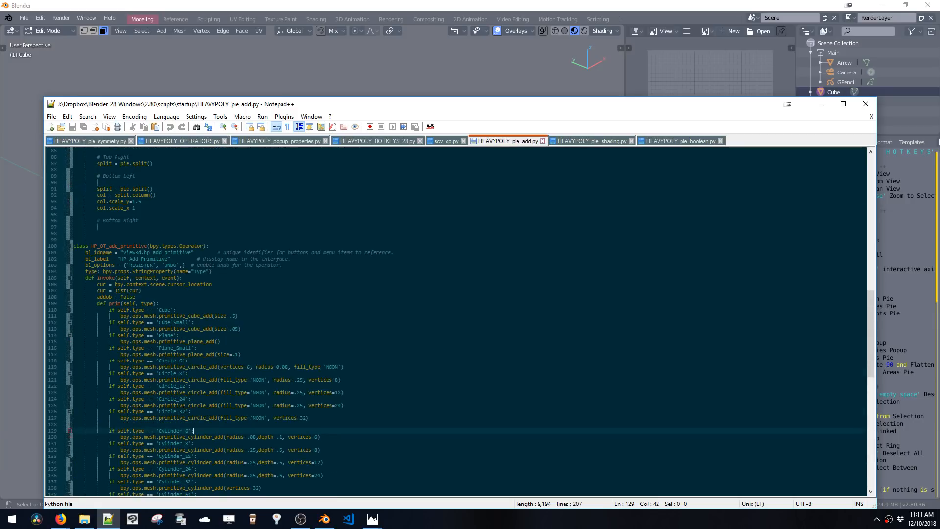
scroll(183, 405, up, 13)
scroll(184, 406, down, 20)
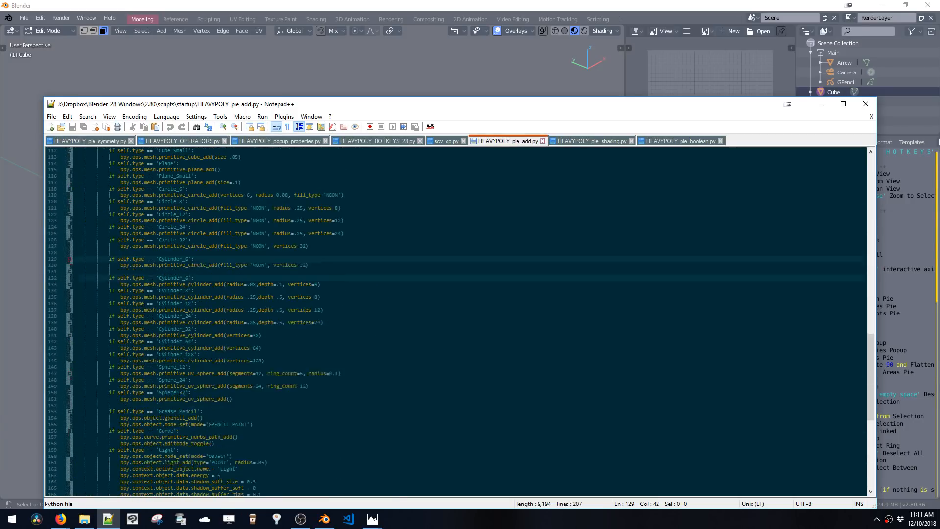
scroll(183, 405, down, 6)
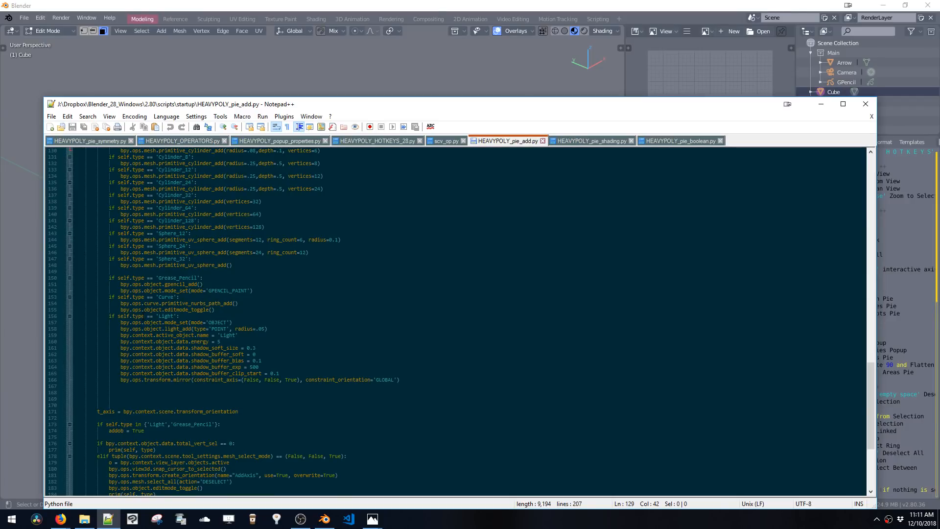
scroll(184, 406, up, 10)
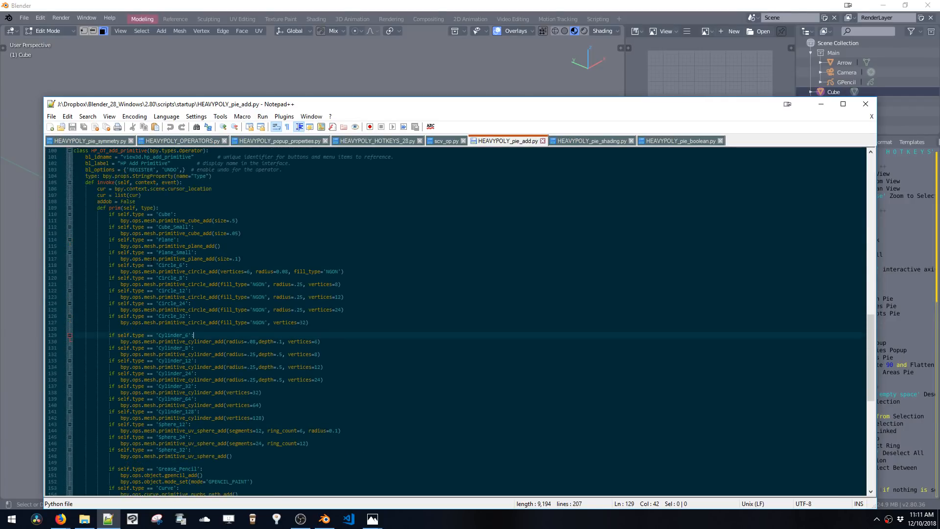
click(169, 208)
key(Return)
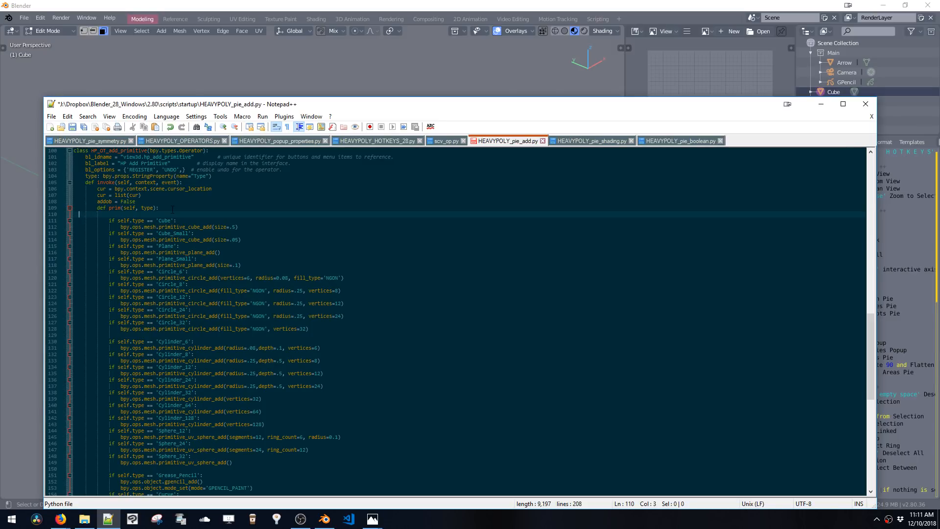
key(BackSpace)
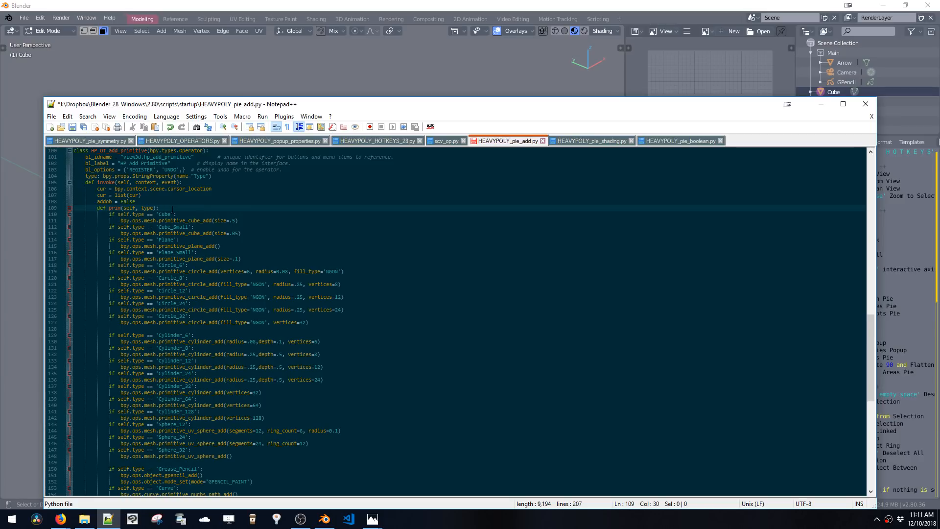
key(Up)
text(for area in bpy.context.screen.areas:     if area.type == 'VIEW_3D':         for space in area.spaces:             if space.type == 'VIEW_3D':                 if space.region_3d.is_perspective:                     print("Perspective")                 else:                     print("Ortho"))
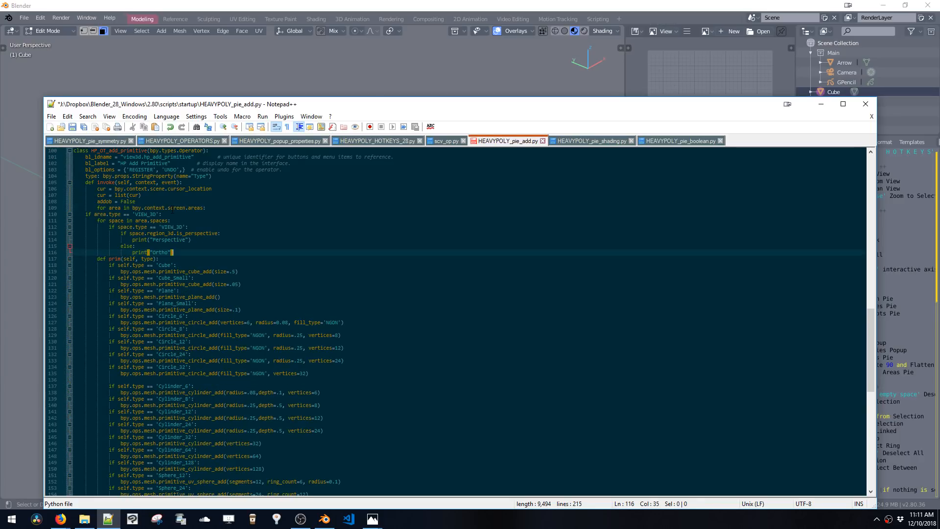
Indent the pasted loop lines two levels so they sit inside the invoke method
click(82, 214)
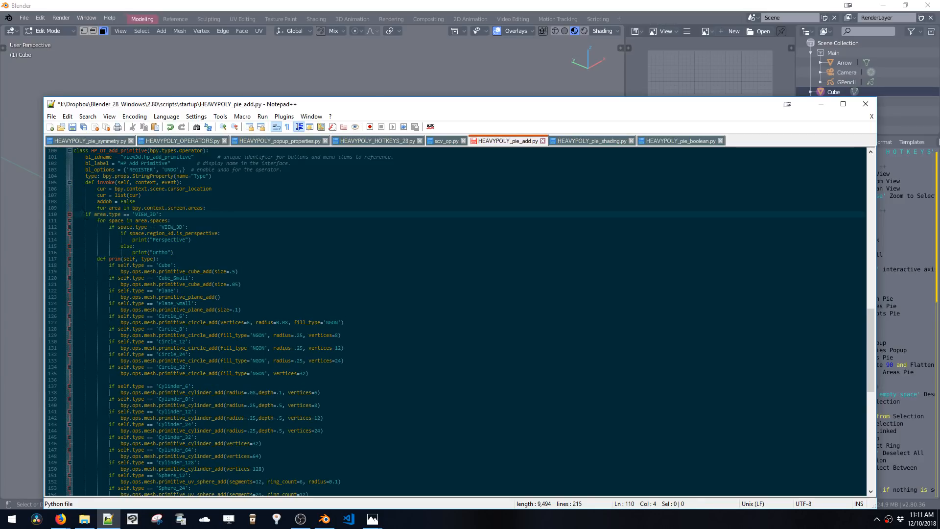
drag(74, 258, 73, 214)
key(Tab)
key(Tab)
Select the print("Perspective") statement text in the pasted loop and scroll through the rest of the file
click(142, 210)
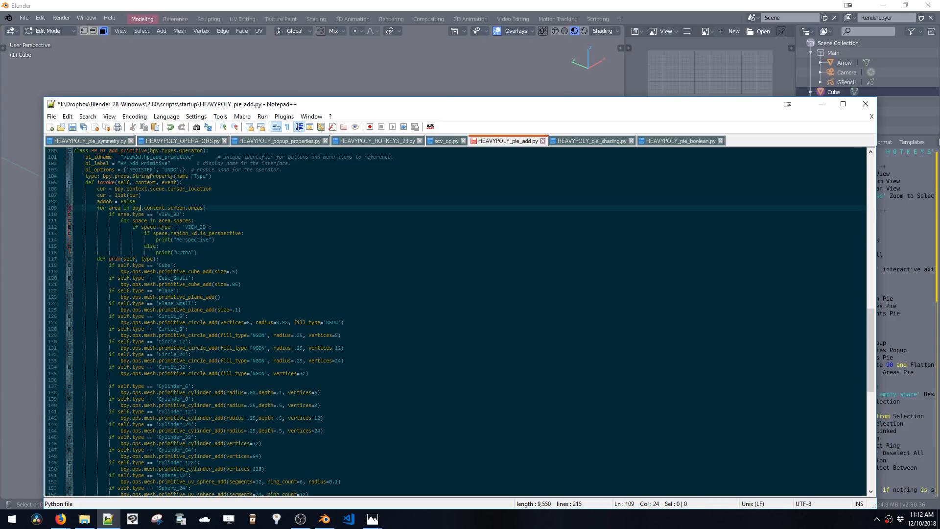
click(158, 220)
click(171, 240)
drag(171, 239, 209, 240)
click(211, 240)
scroll(212, 240, down, 20)
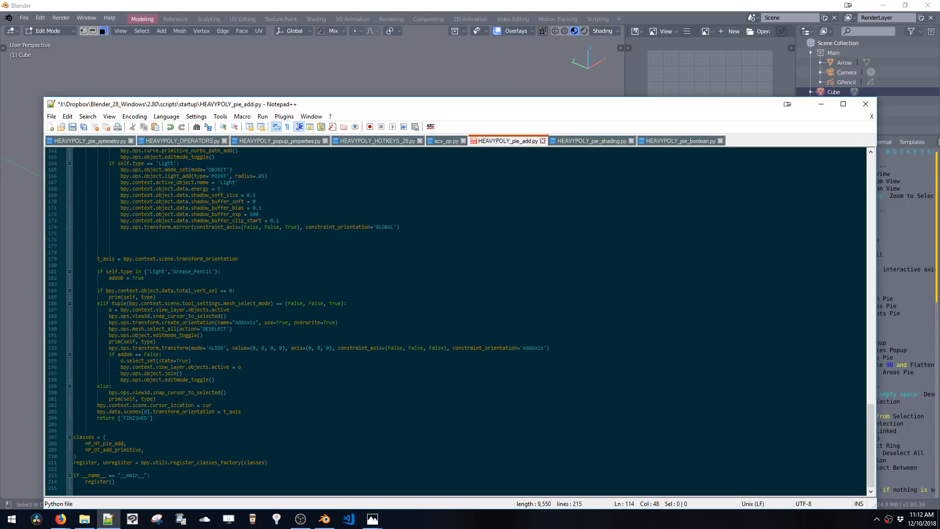
Add a pass statement below print("Perspective") in the pasted viewport loop
scroll(176, 402, up, 20)
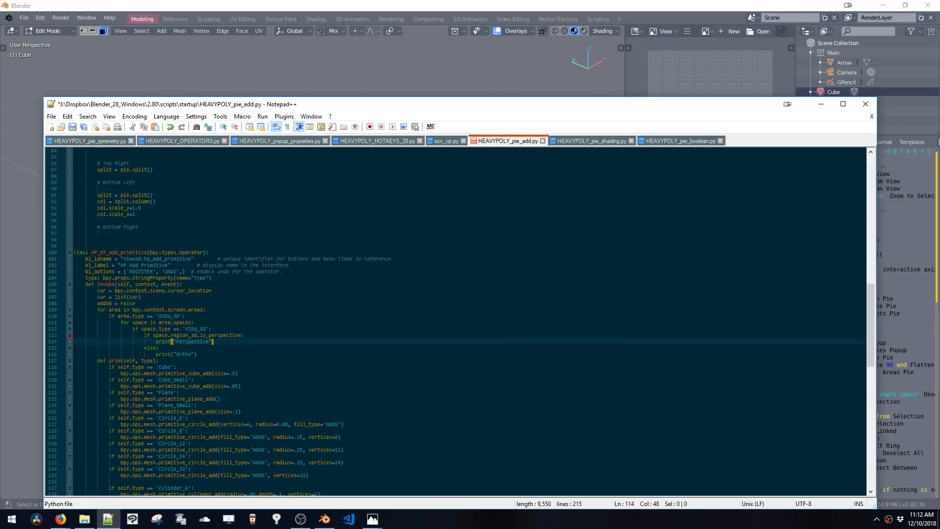
key(Return)
text(pass)
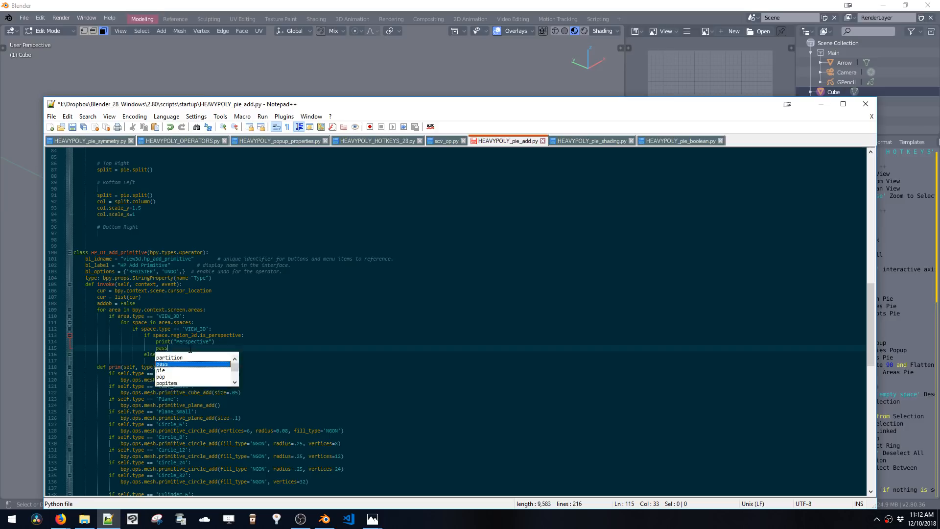
key(Escape)
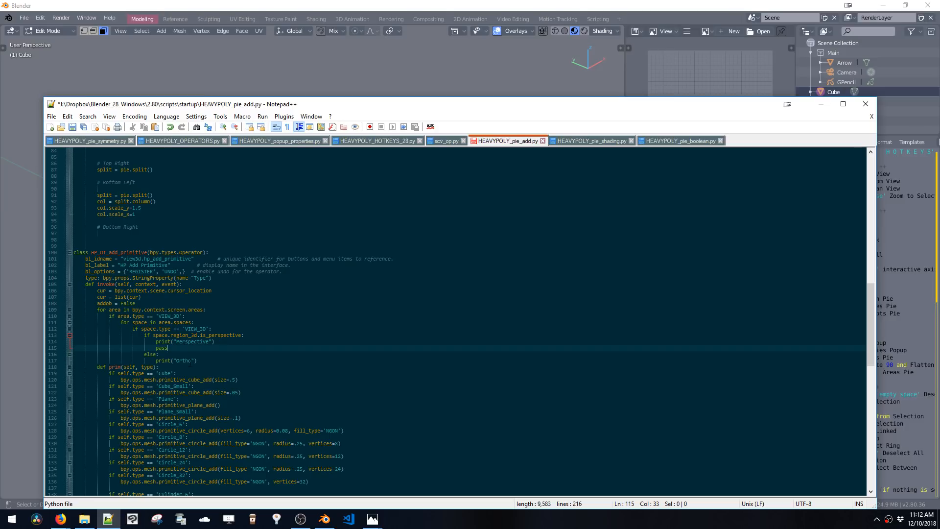
Insert an empty line below print("Ortho") in the loop's else branch
click(191, 361)
scroll(201, 362, down, 2)
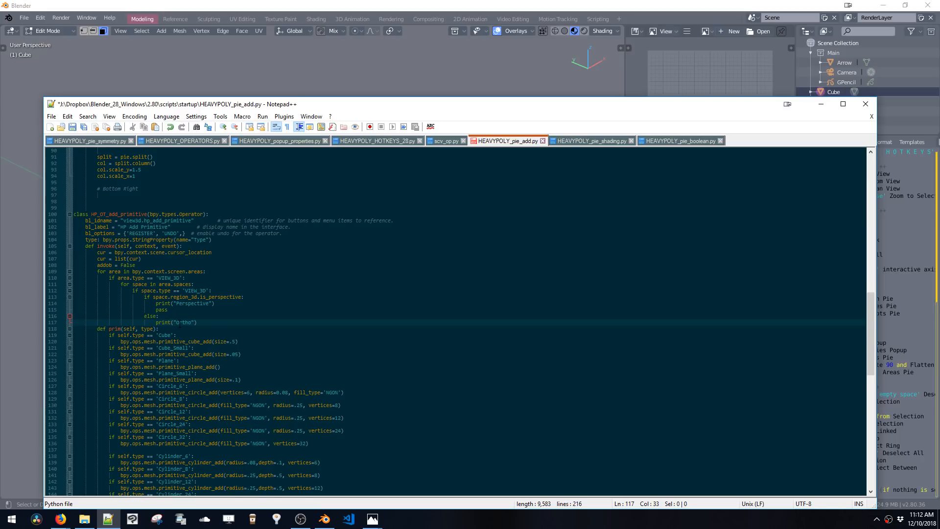
scroll(179, 323, down, 2)
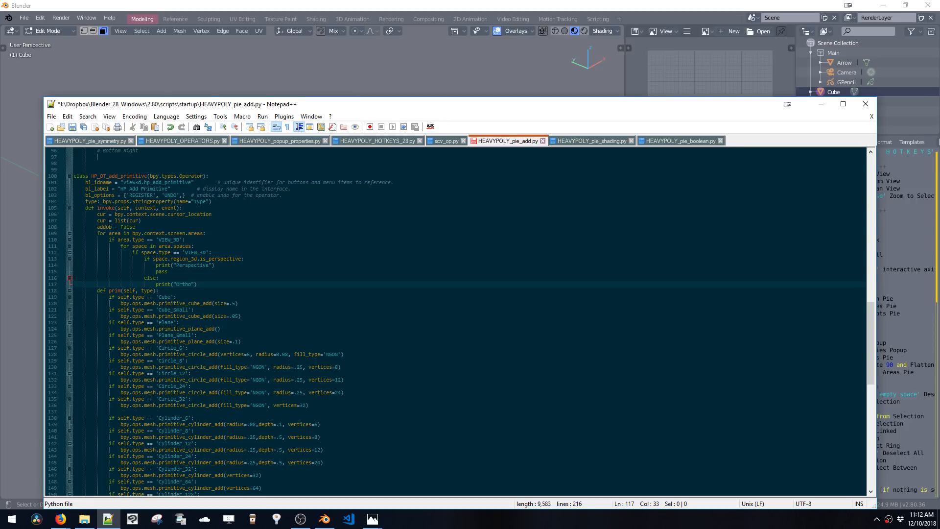
click(194, 286)
click(202, 285)
key(Return)
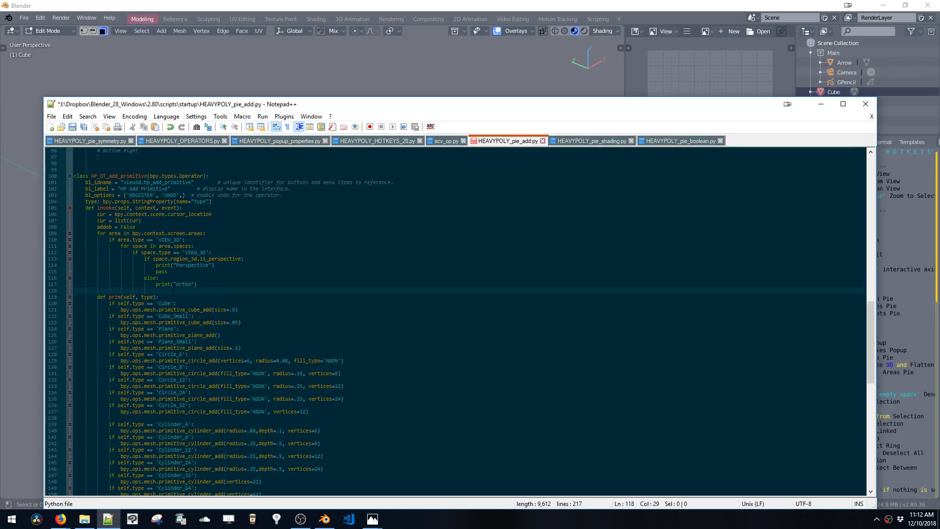
Add an align_to_view line after addobb = False and set align_to_view = True under print("Ortho")
click(145, 226)
key(Return)
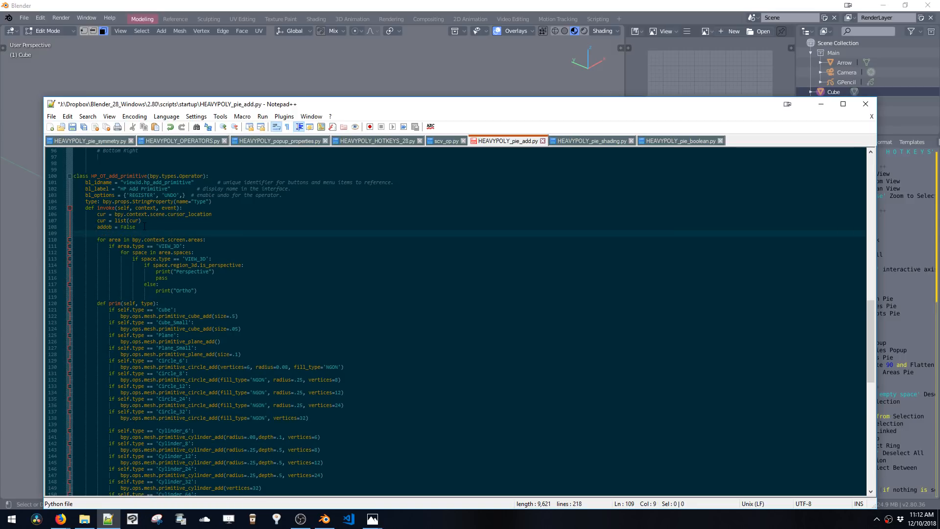
text(align t)
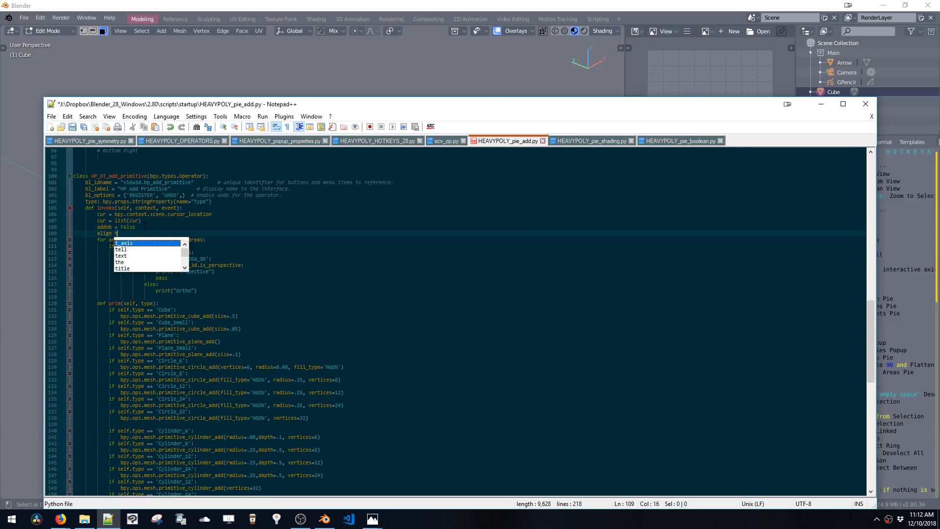
text(o view)
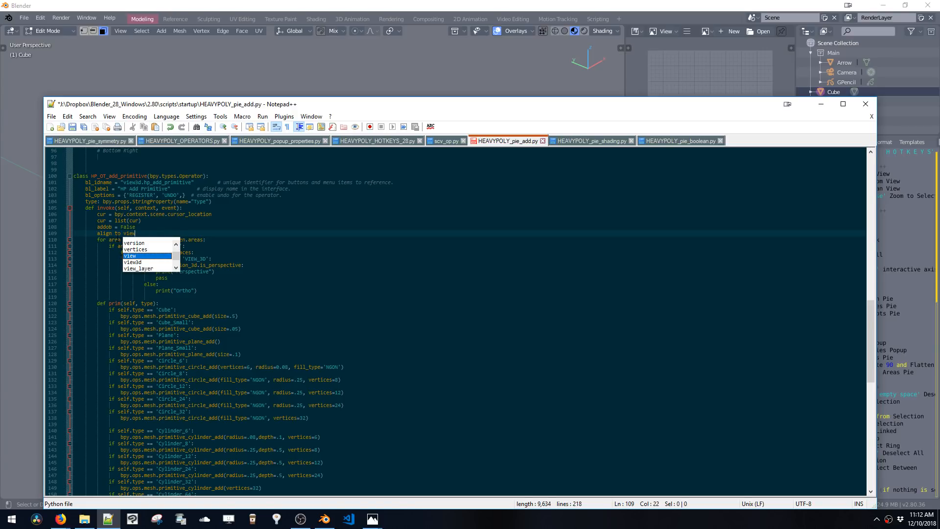
click(124, 235)
key(BackSpace)
text(_)
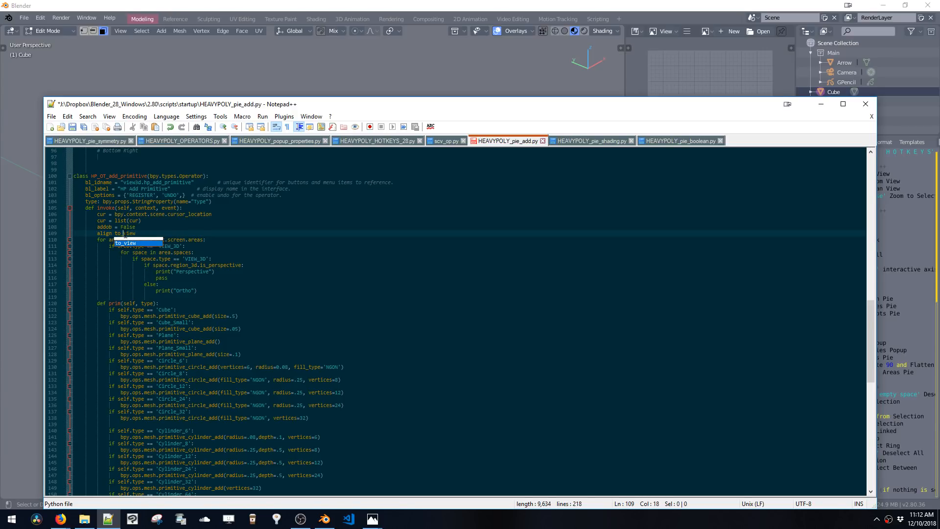
key(Left)
key(BackSpace)
text(_)
click(200, 297)
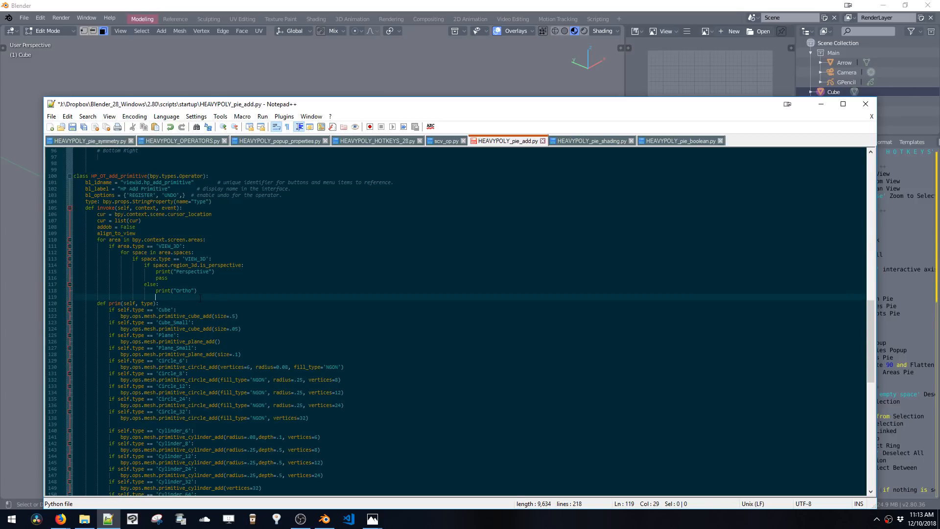
text(align)
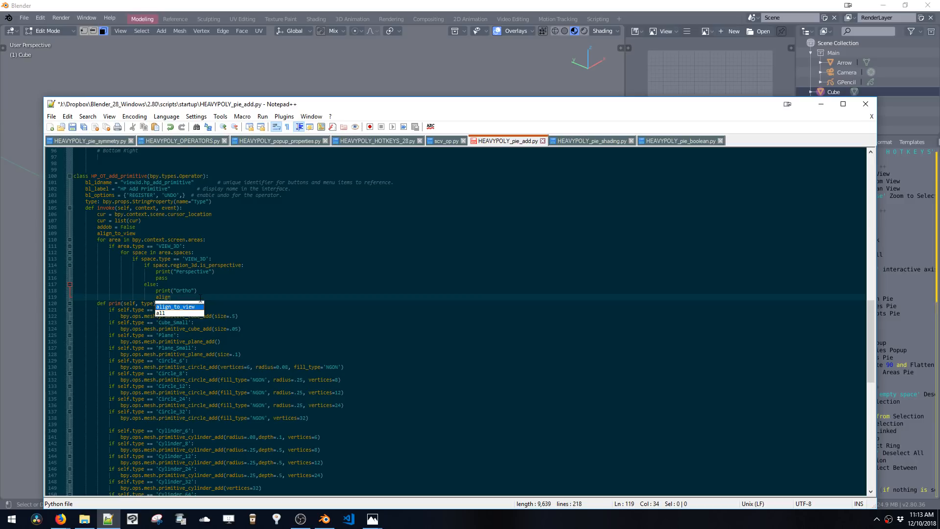
text(_to_view )
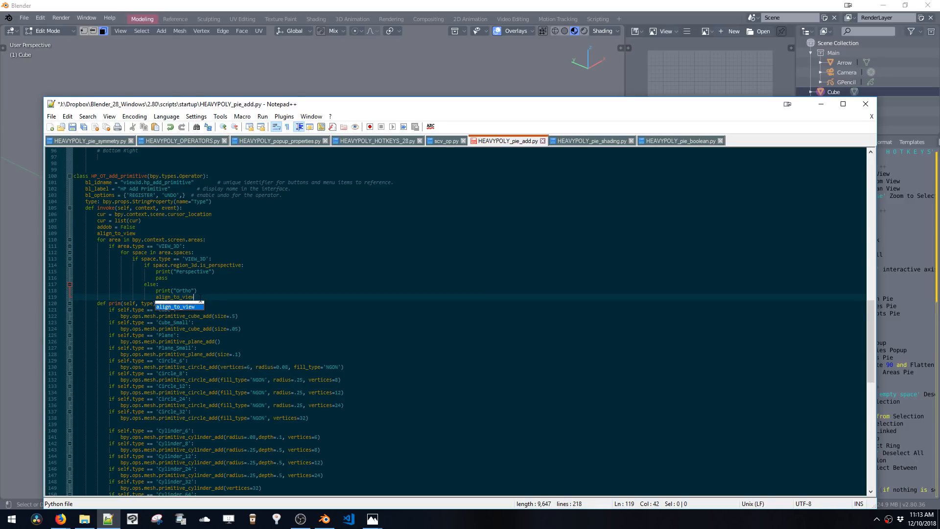
text(= True)
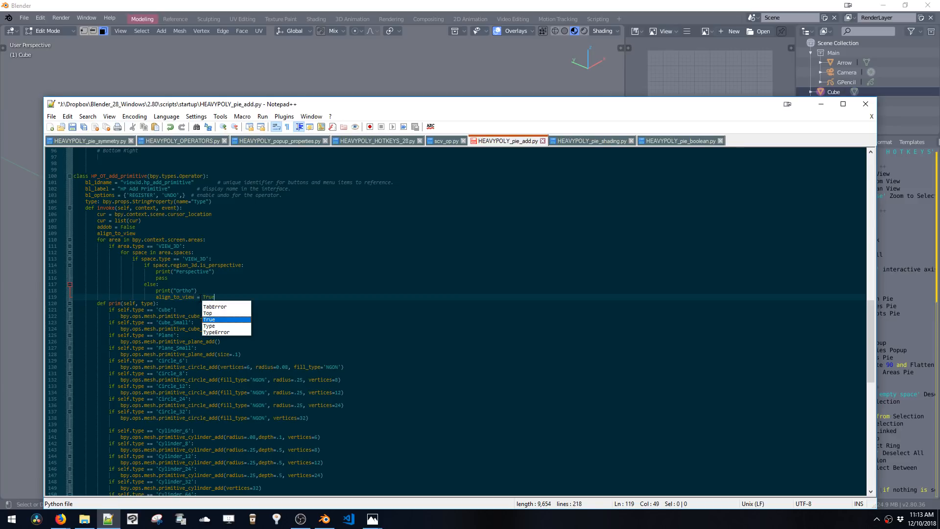
Initialize align_to_view = False on the line after addobb = False
click(147, 233)
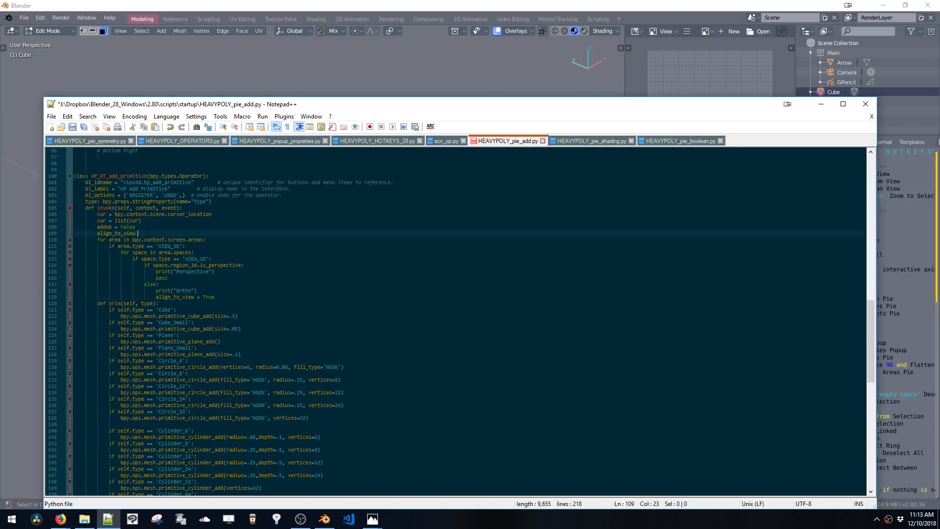
text(= False)
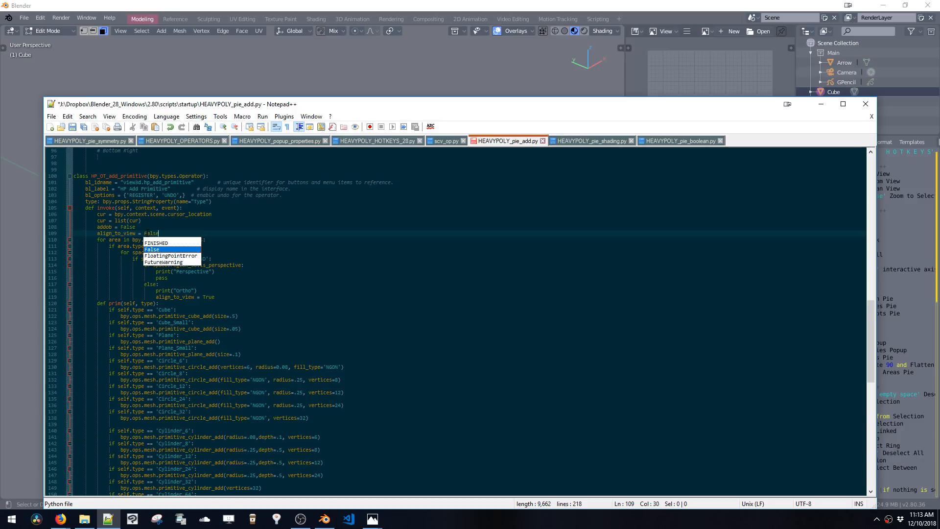
click(117, 233)
Select the align_to_view occurrences in the invoke method to review them
click(168, 290)
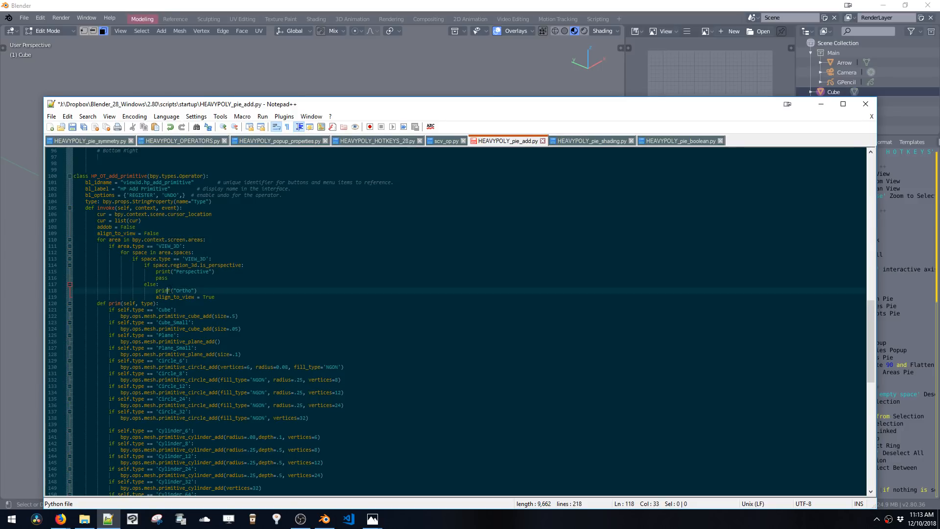
drag(168, 289, 194, 297)
click(209, 296)
drag(195, 298, 155, 298)
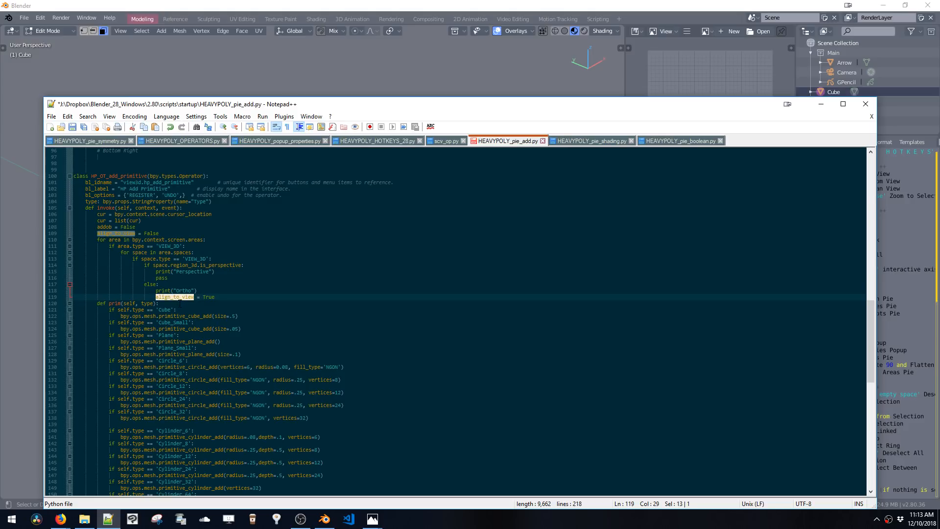
click(340, 380)
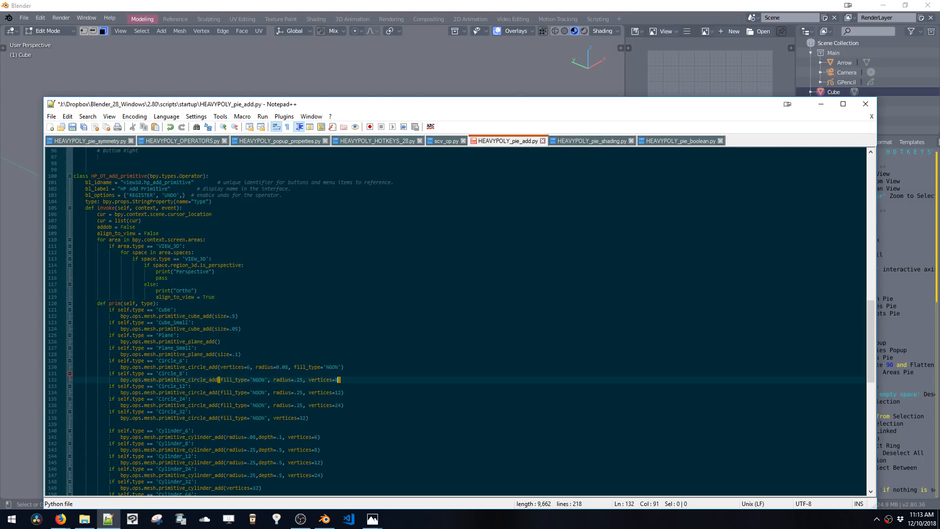
Switch to Blender and change the cube to Object Mode
click(372, 53)
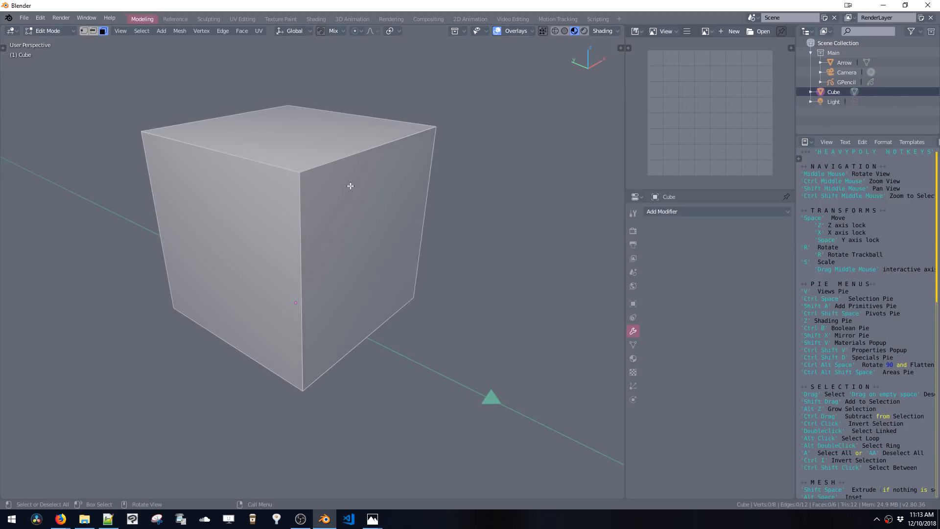
click(365, 288)
key(ctrl+space)
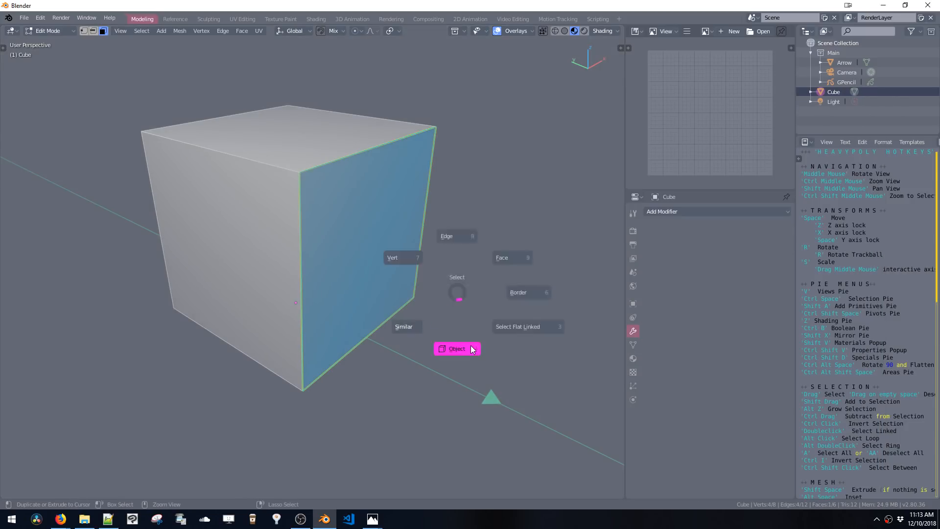
click(471, 350)
Add a mesh Circle and enable Align to View in its operator panel
key(shift+a)
mouse_move(456, 308)
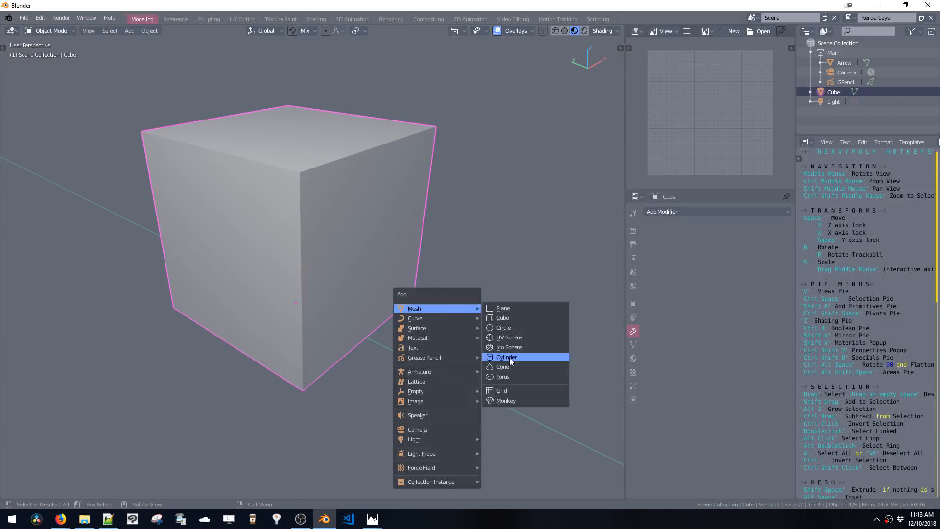
click(507, 327)
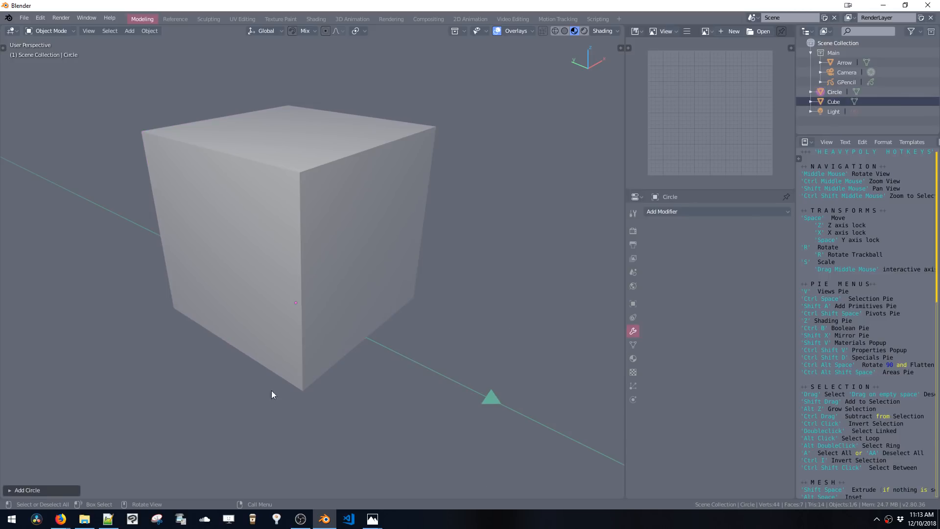
click(65, 490)
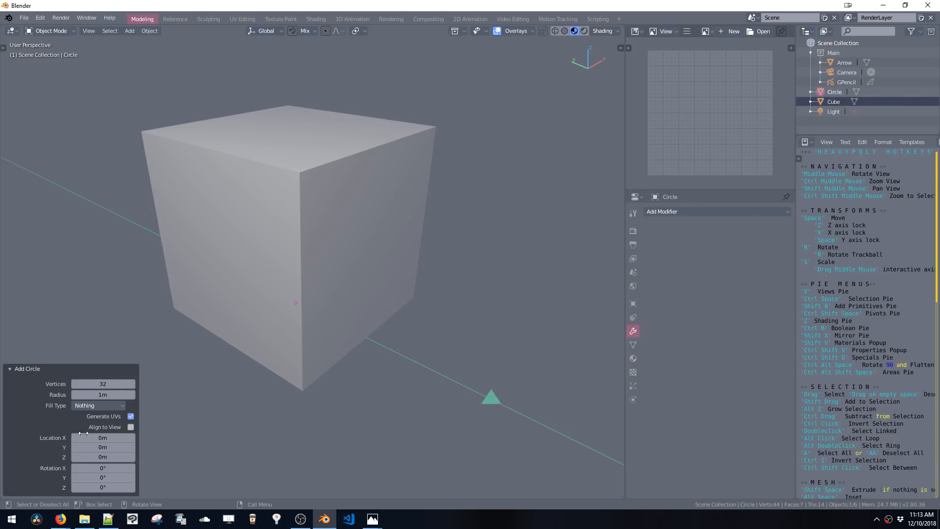
click(130, 427)
Change the properties area to the Info editor and select the logged primitive_circle_add command
click(640, 196)
click(636, 197)
click(539, 131)
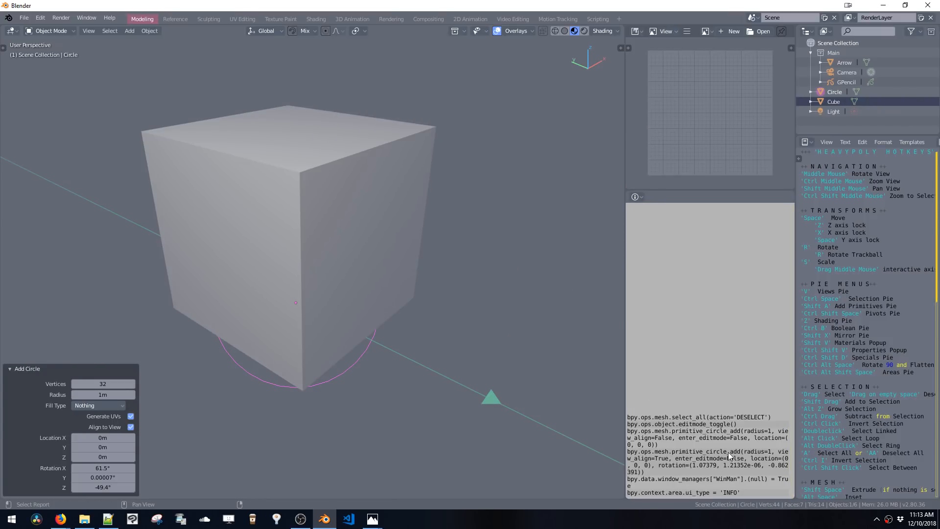
click(667, 457)
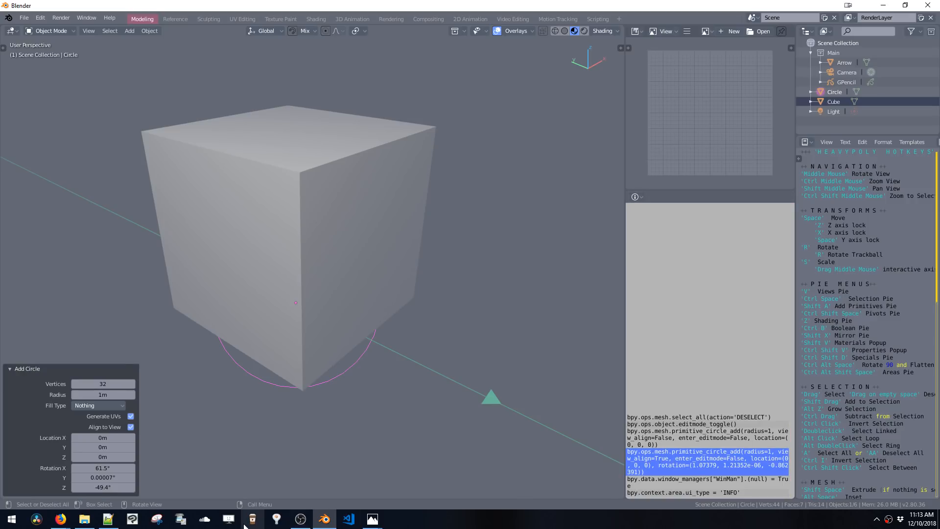
Return to the script and append view_align=True to the Circle_32 primitive_circle_add call
click(109, 519)
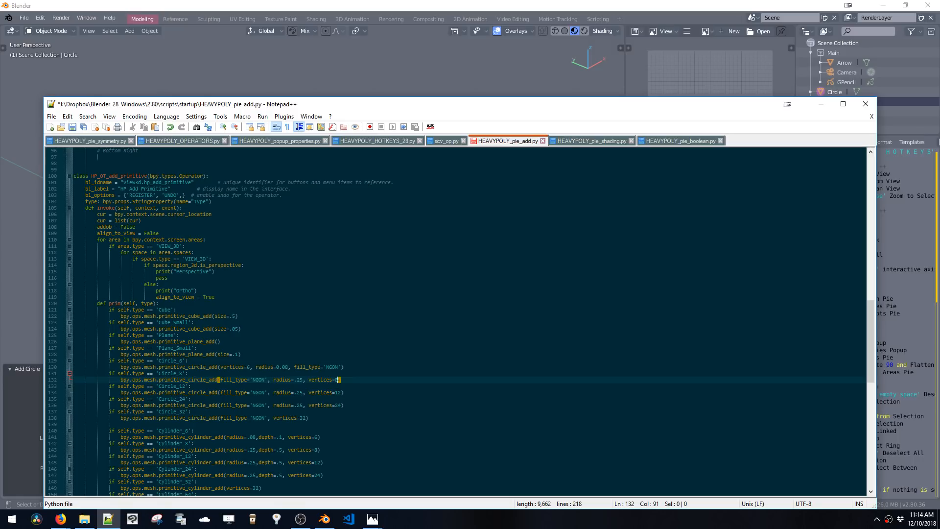
click(307, 417)
text(, view)
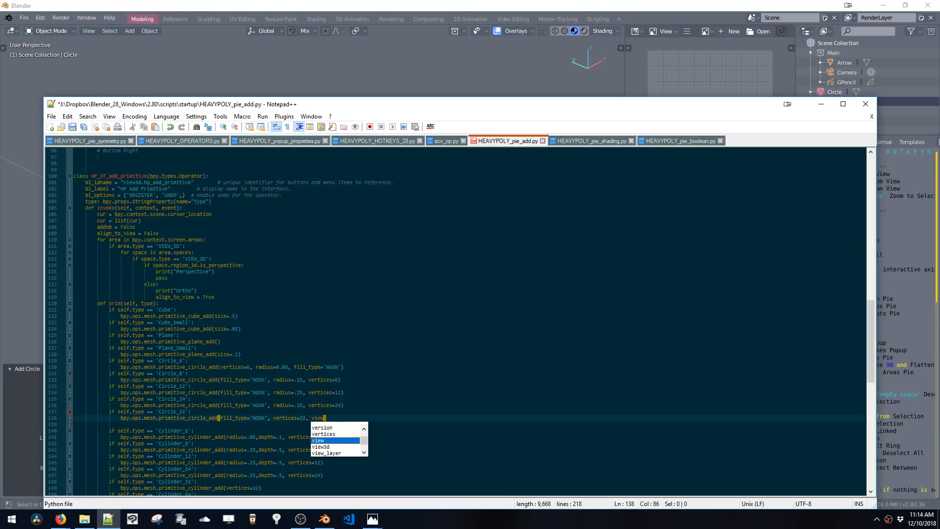
text(_align=True)
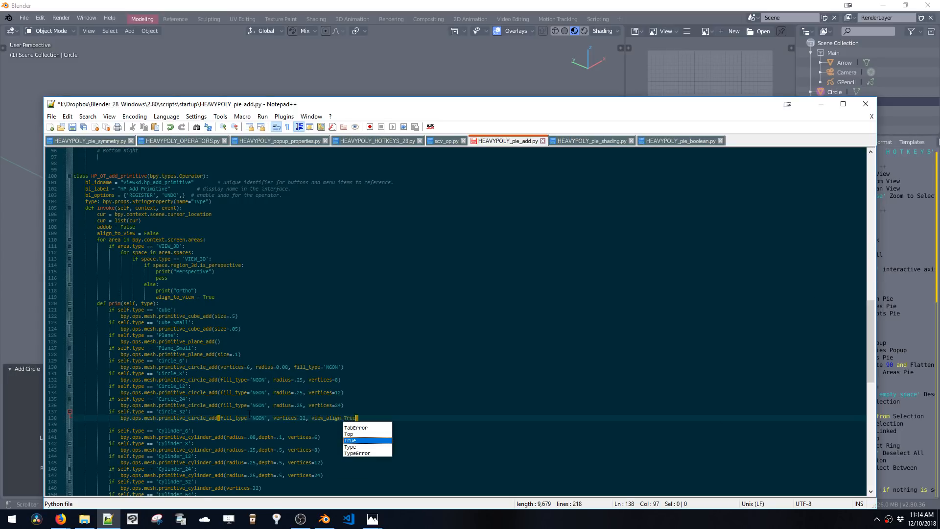
key(Return)
key(Up)
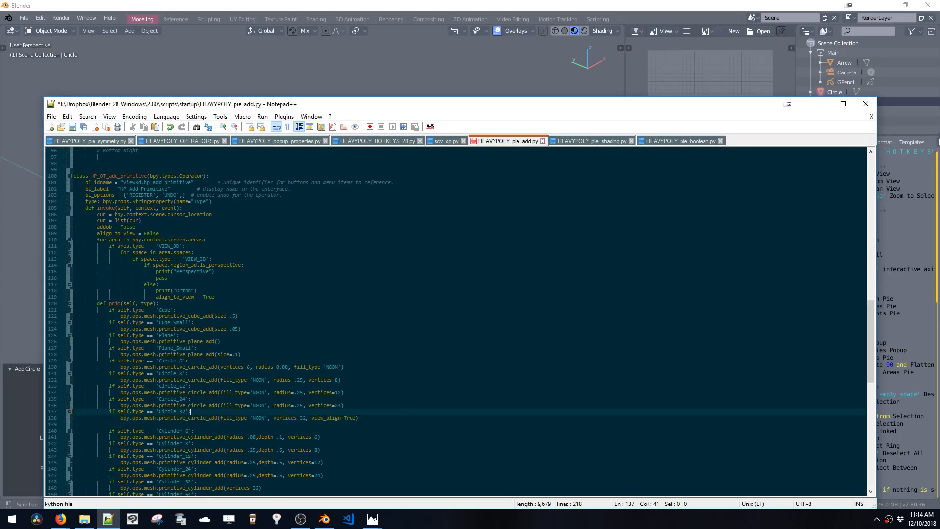
drag(356, 418, 312, 419)
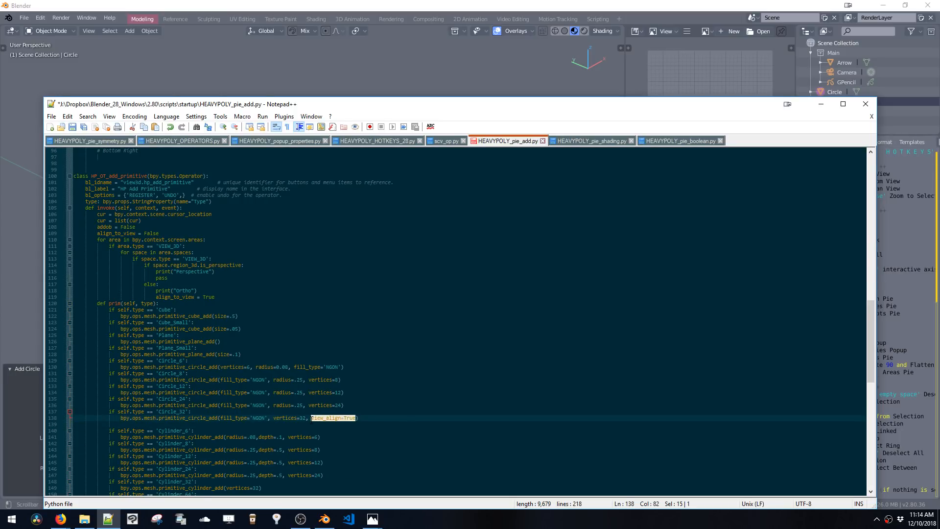
click(312, 418)
Rename both align_to_view variables in the invoke method to orthomode
drag(190, 297, 193, 297)
drag(136, 233, 98, 234)
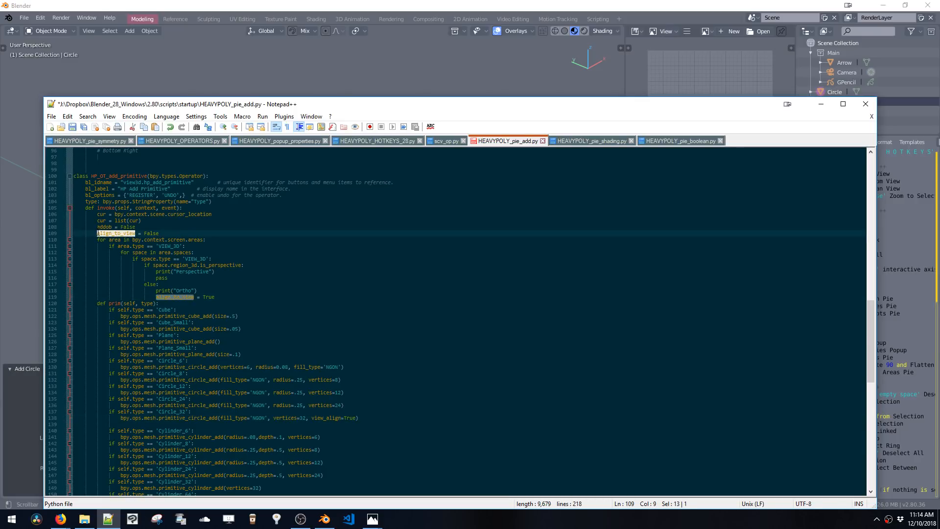
text(orthomode)
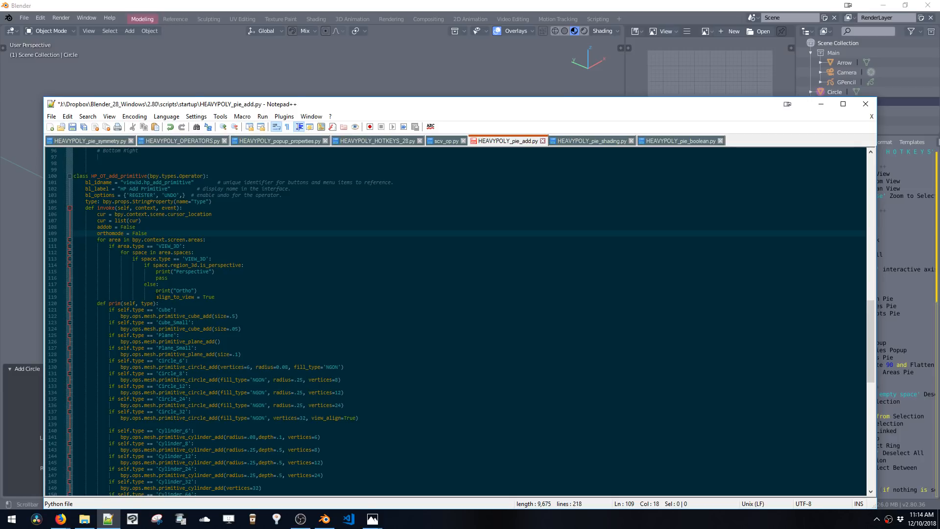
drag(155, 297, 191, 297)
text(orthomode)
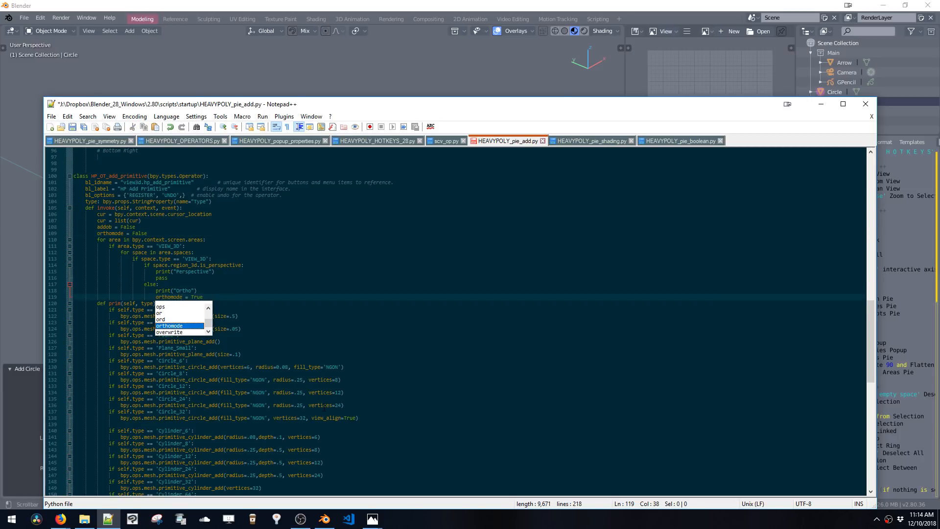
Change the Circle_32 call's view_align argument from True to orthomode
click(311, 418)
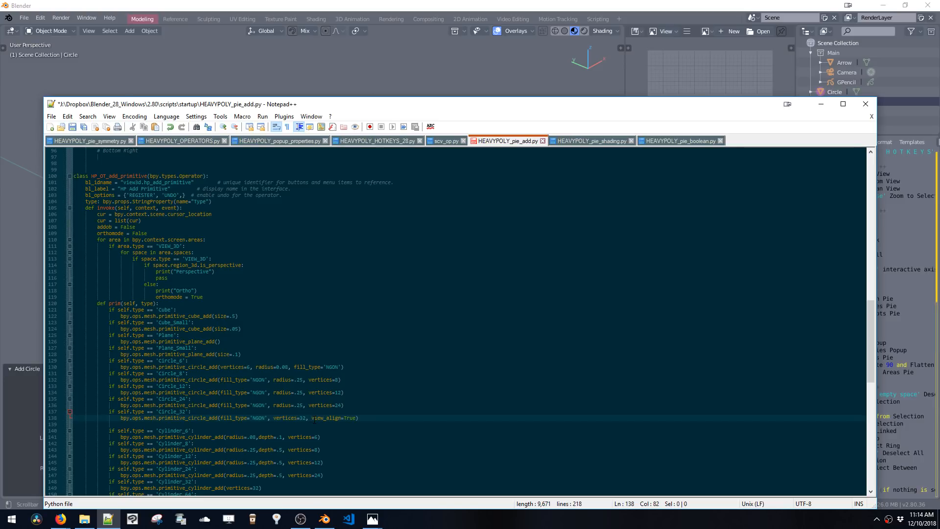
drag(312, 418, 357, 418)
click(312, 418)
double_click(345, 418)
text(orthomode)
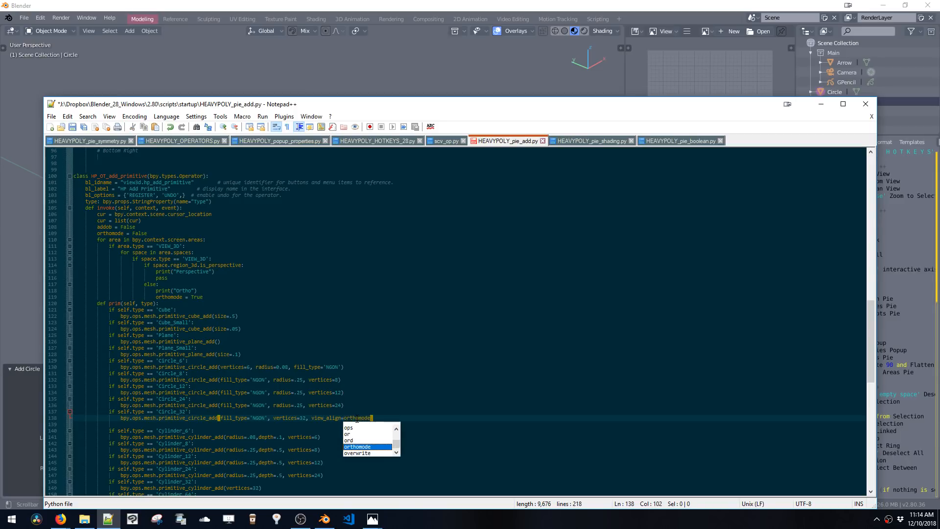
click(342, 418)
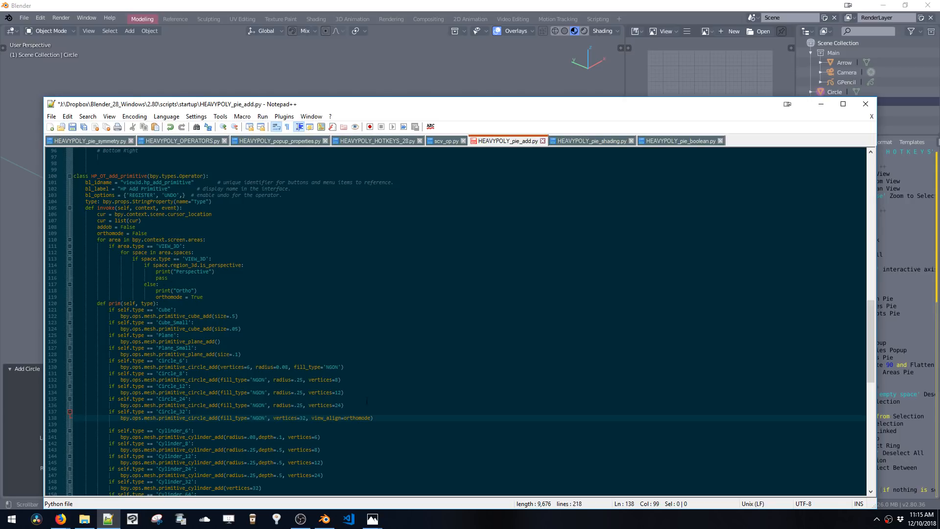
Add view_align=orthomode to the Circle_24 primitive_circle_add call and copy that argument text
key(shift+Right)
key(shift+Right)
key(shift+Right)
key(shift+Right)
key(shift+Right)
key(shift+Right)
key(shift+Right)
key(shift+Right)
key(shift+Right)
key(shift+Right)
key(shift+Right)
key(shift+Right)
key(shift+Right)
key(shift+Right)
key(shift+Right)
key(shift+Right)
key(shift+Right)
key(shift+Right)
key(shift+Right)
key(shift+Right)
key(ctrl+c)
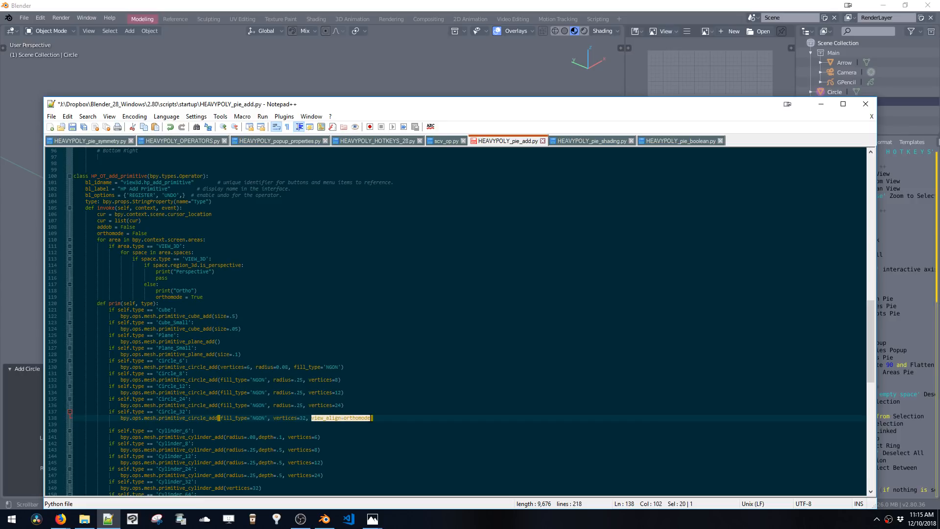
click(341, 405)
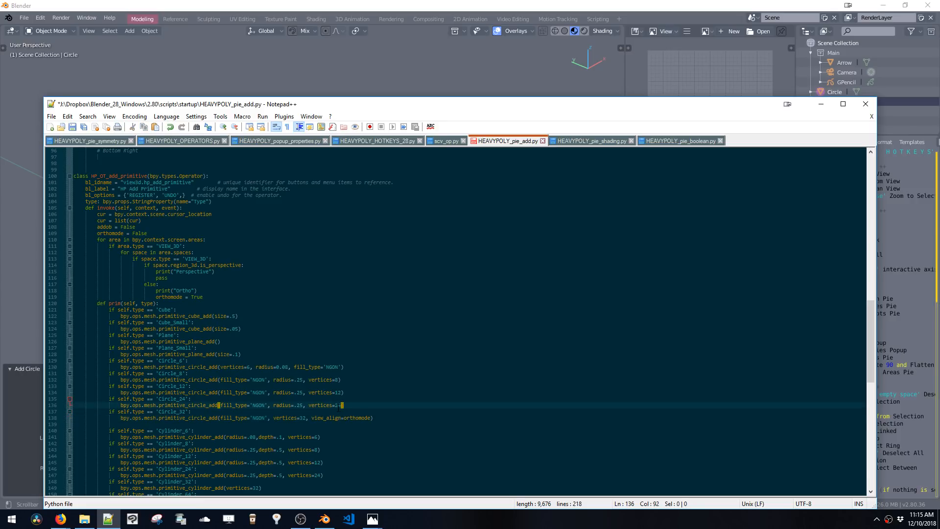
text(,)
key(ctrl+v)
drag(341, 405, 408, 405)
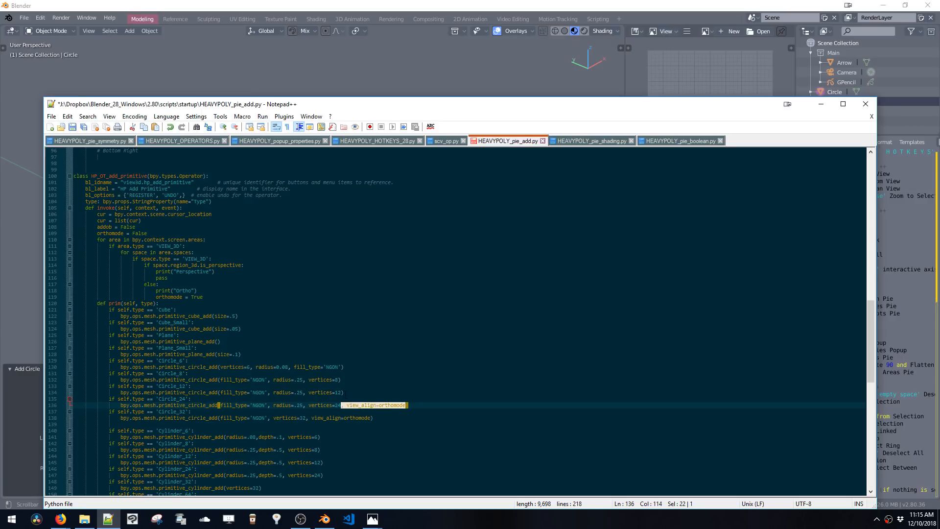
key(ctrl+c)
Paste the view_align=orthomode argument into the Circle_12, Circle_8 and Circle_6 calls and save the script
click(342, 392)
key(ctrl+v)
click(339, 380)
key(ctrl+v)
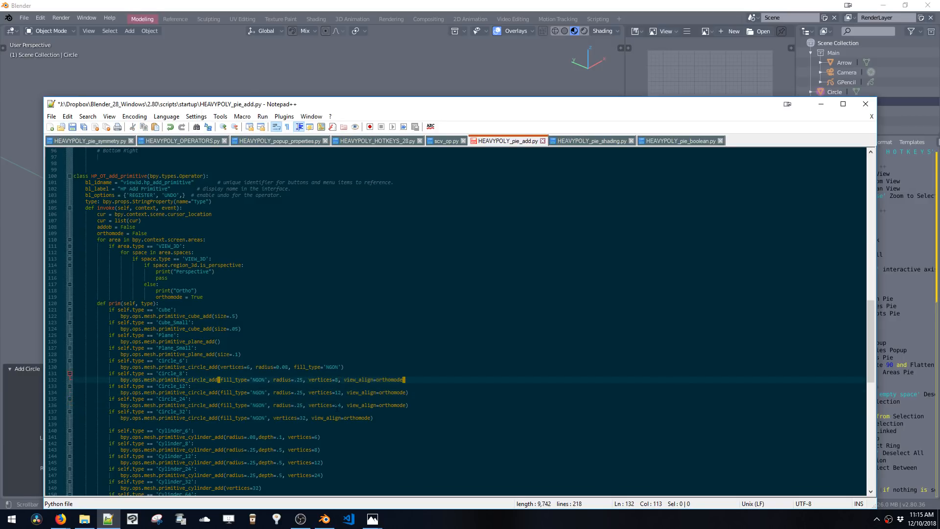
click(342, 367)
key(ctrl+v)
key(ctrl+s)
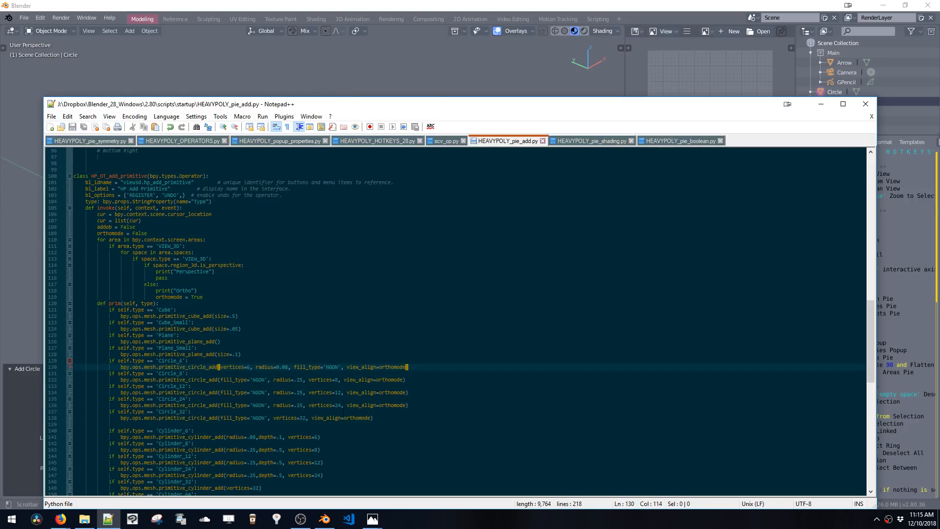
Restart Blender so the edited add-primitive script is reloaded
click(359, 54)
click(24, 17)
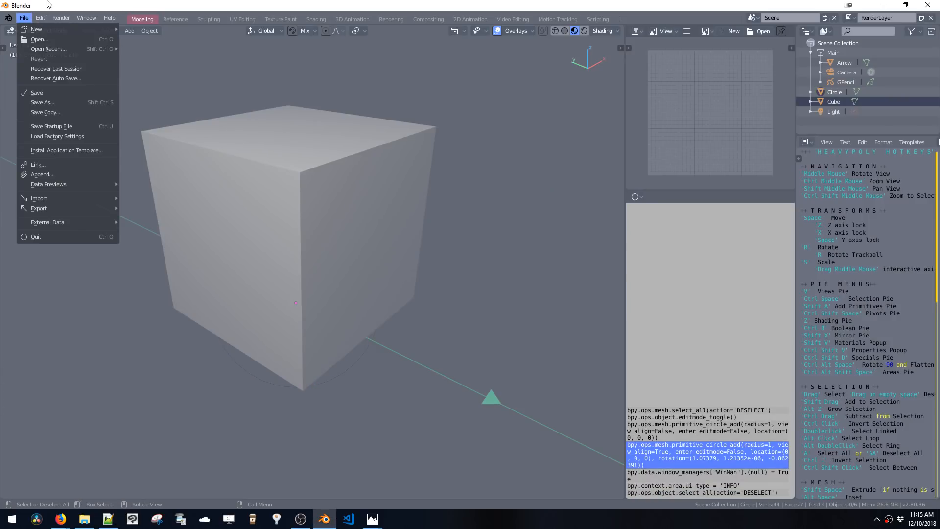
click(329, 522)
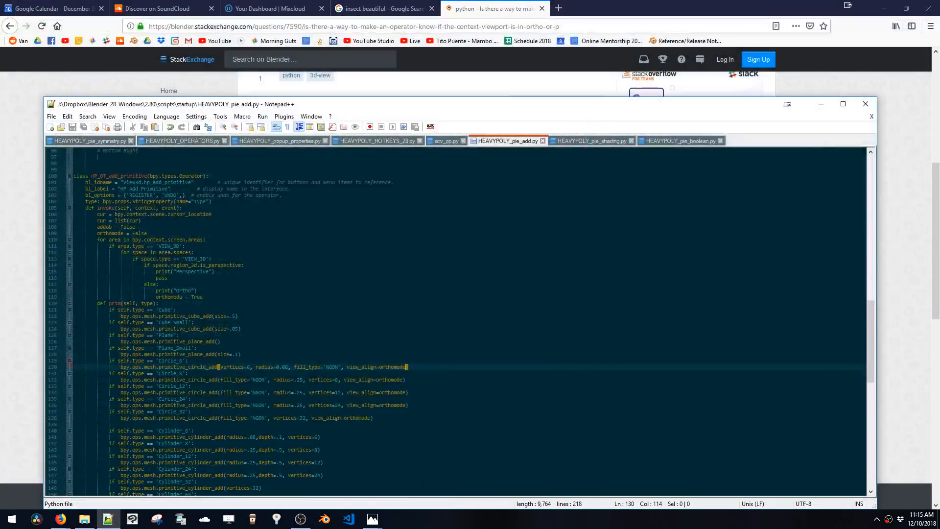
click(331, 522)
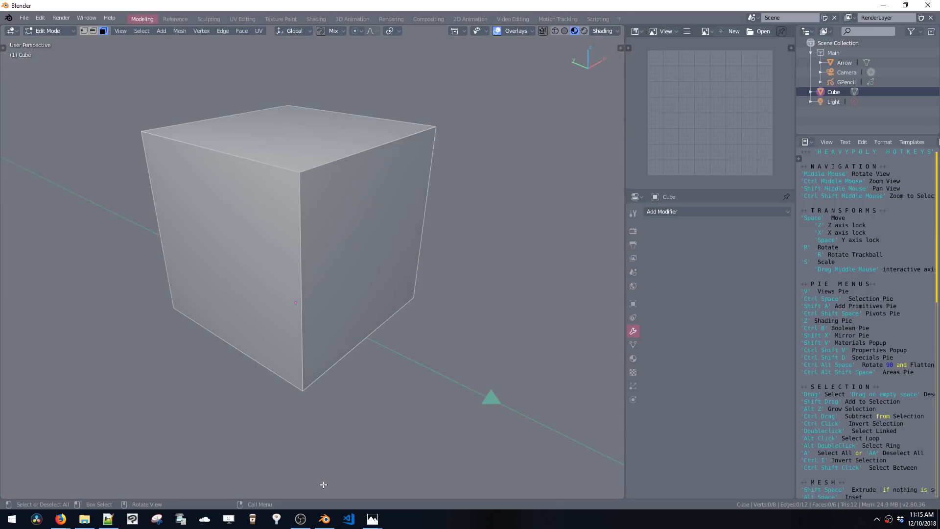
Switch to Right orthographic view and add a small circle from the primitives pie, moving it beside the cube
key(v)
shift+middle_drag(482, 244, 275, 218)
key(shift+a)
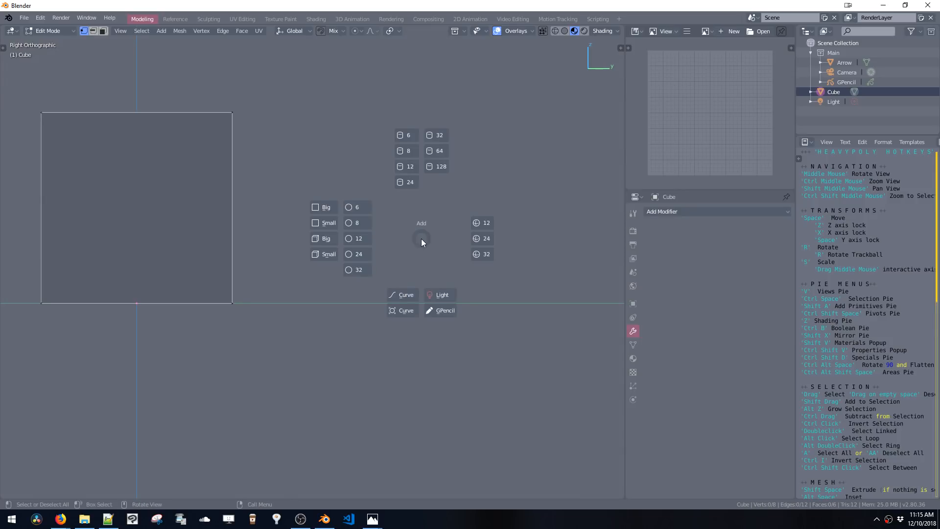
click(366, 242)
shift+middle_drag(255, 248, 302, 237)
key(space)
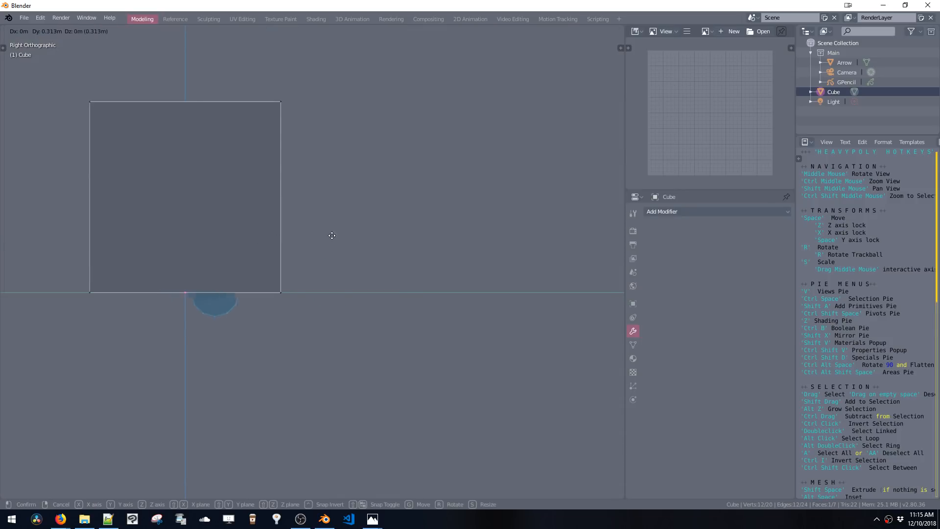
click(522, 221)
click(279, 292)
click(281, 102)
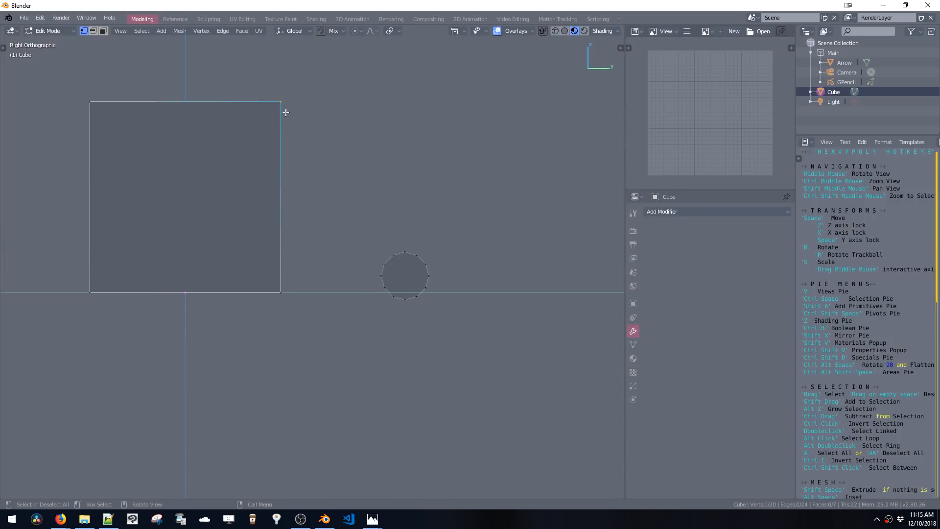
Add a large circle from the primitives pie and move it above the small one
key(shift+a)
click(225, 159)
click(441, 216)
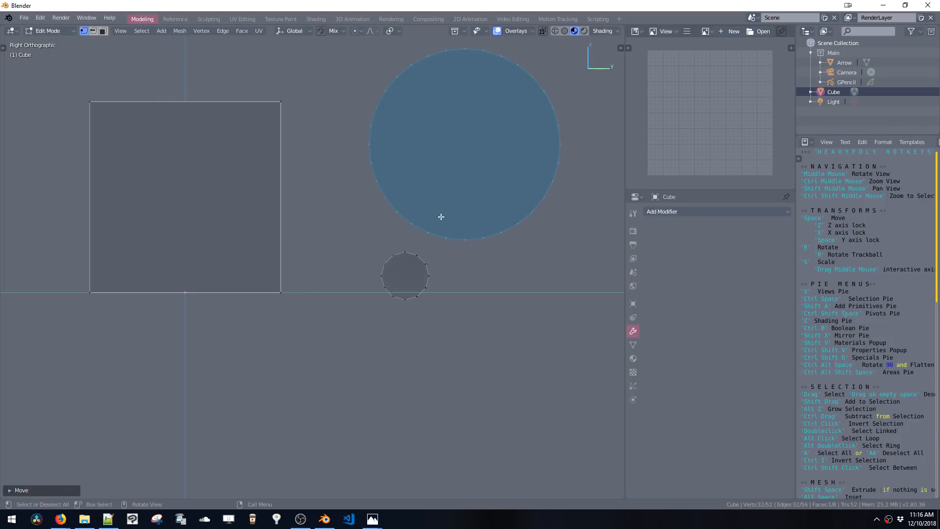
shift+middle_drag(441, 216, 426, 240)
click(424, 236)
Add a 32-vertex circle, move it below and scale it down
key(shift+a)
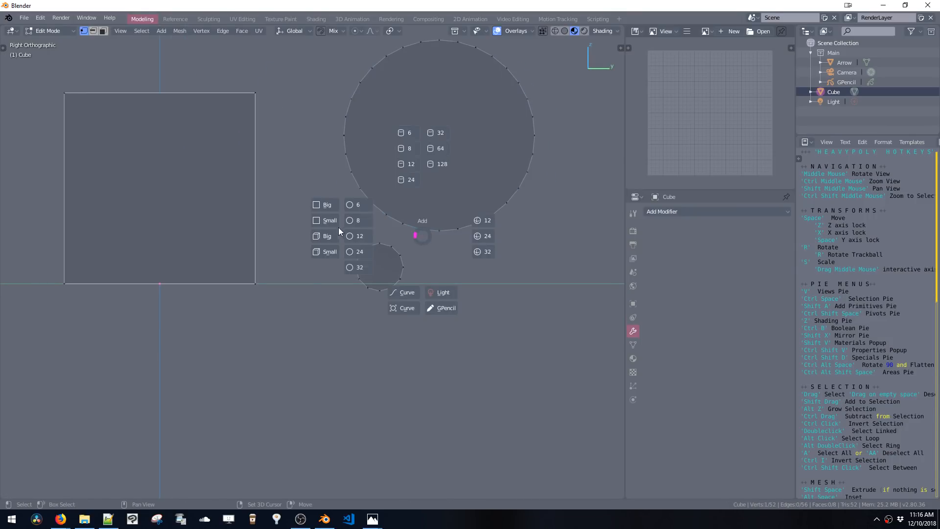
click(356, 266)
key(space)
click(556, 372)
key(s)
click(555, 365)
Switch to Front orthographic view, add a 32-vertex circle, then move and scale it below the cube
key(v)
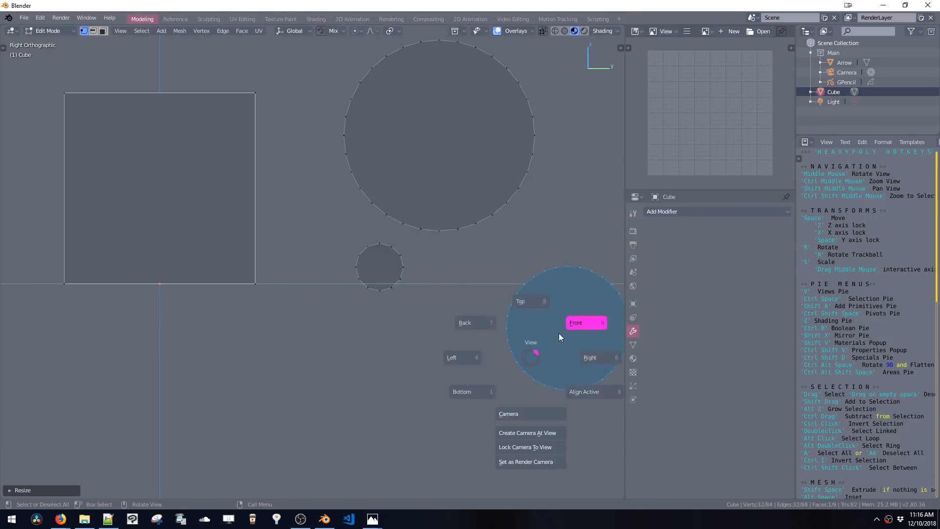
click(559, 337)
key(shift+a)
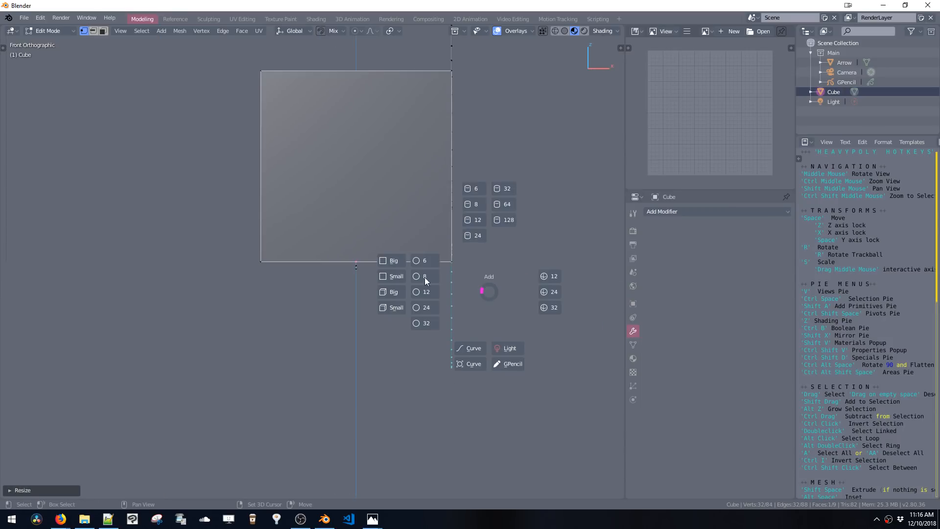
click(418, 323)
key(space)
shift+middle_drag(443, 322, 427, 302)
click(572, 339)
key(s)
click(534, 293)
key(space)
click(399, 344)
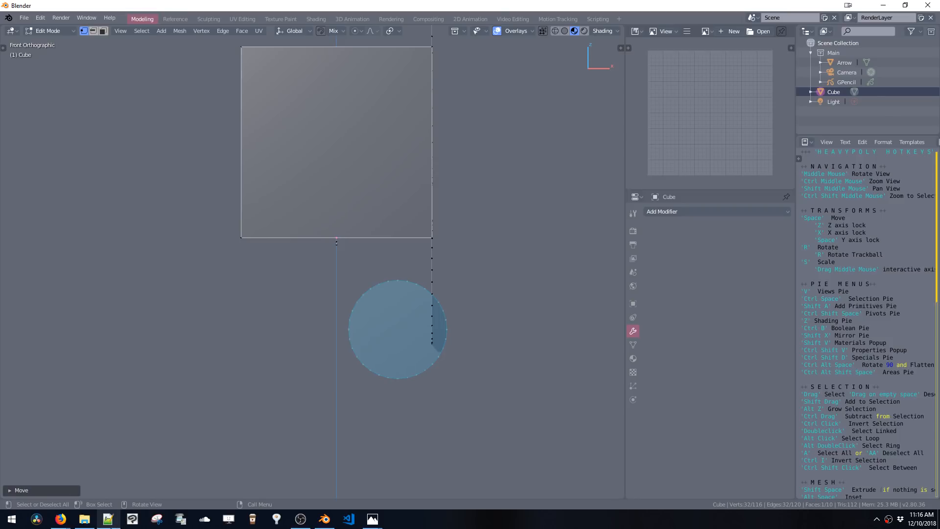
Add view_align=orthomode to the Plane_Small, Plane, Cube_Small and Cube primitive calls in the script
click(108, 519)
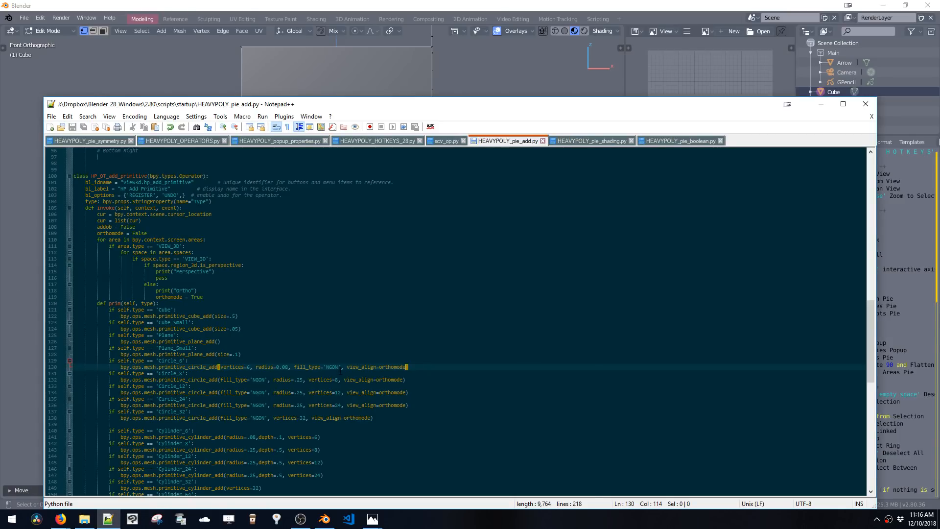
drag(363, 369, 406, 369)
key(ctrl+c)
click(362, 371)
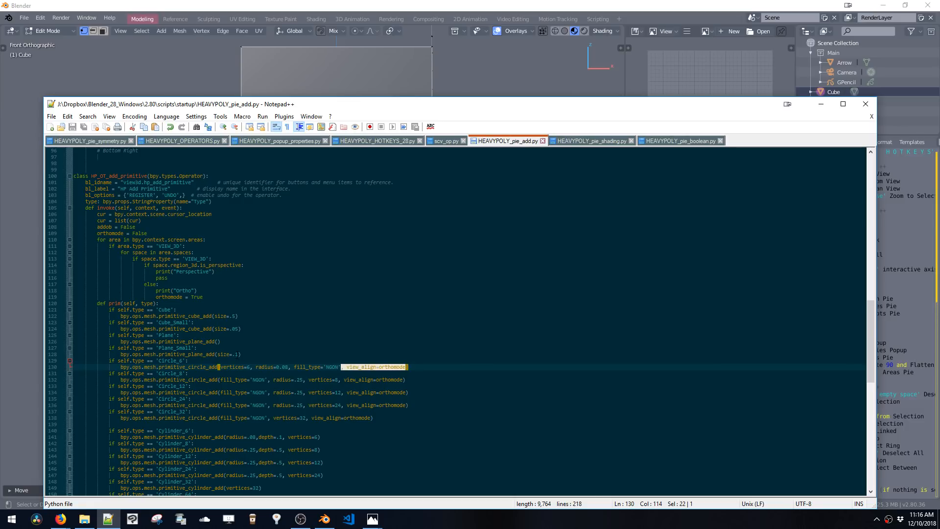
click(239, 354)
key(ctrl+v)
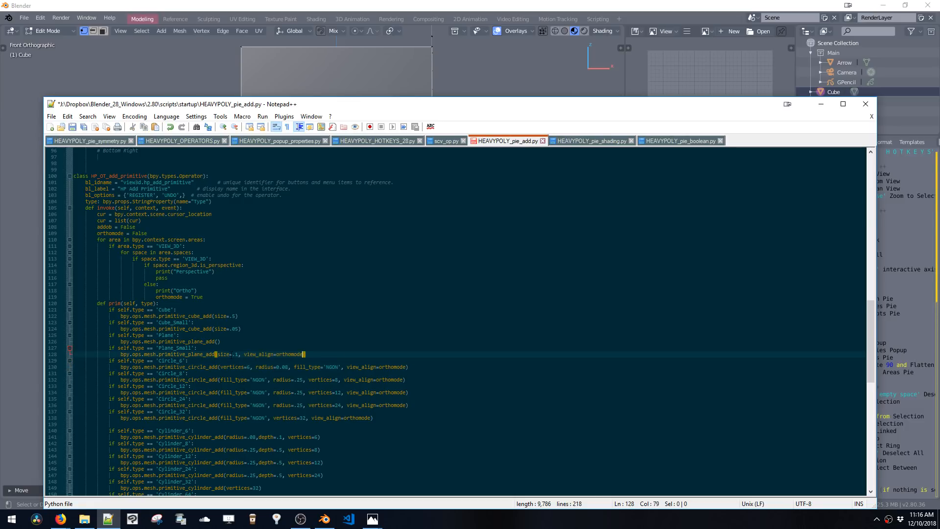
click(218, 342)
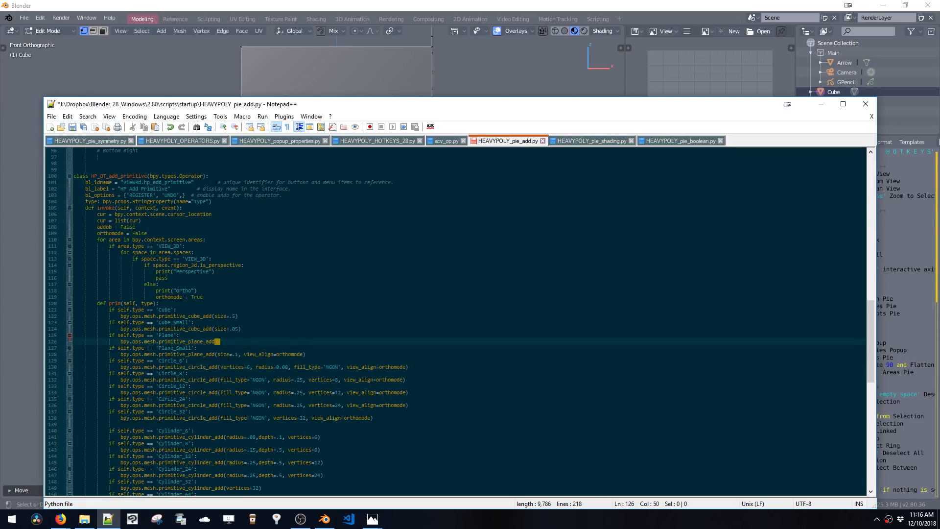
key(ctrl+v)
click(221, 342)
key(BackSpace)
key(BackSpace)
click(238, 329)
key(ctrl+v)
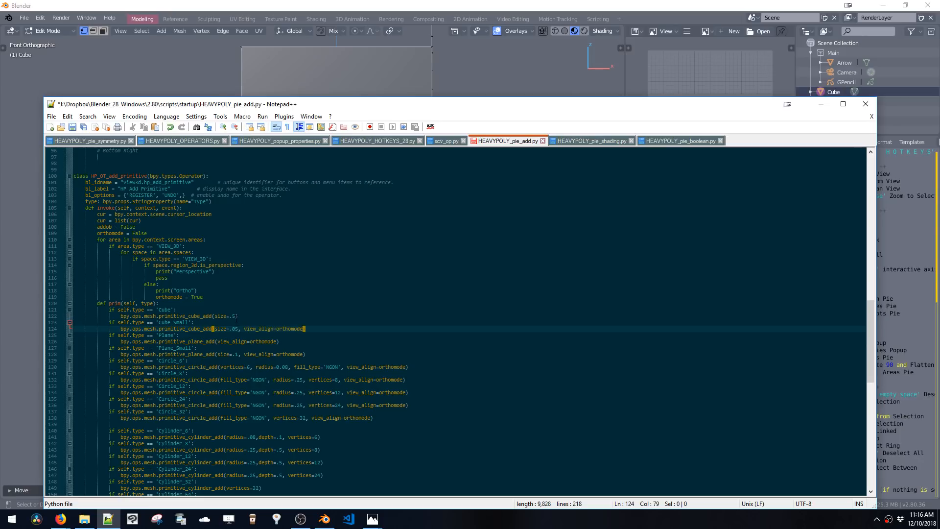
click(236, 317)
key(ctrl+v)
Add view_align=orthomode to the Cylinder_6, Cylinder_8, Cylinder_12, Cylinder_24 and Cylinder_32 calls
scroll(464, 322, down, 1)
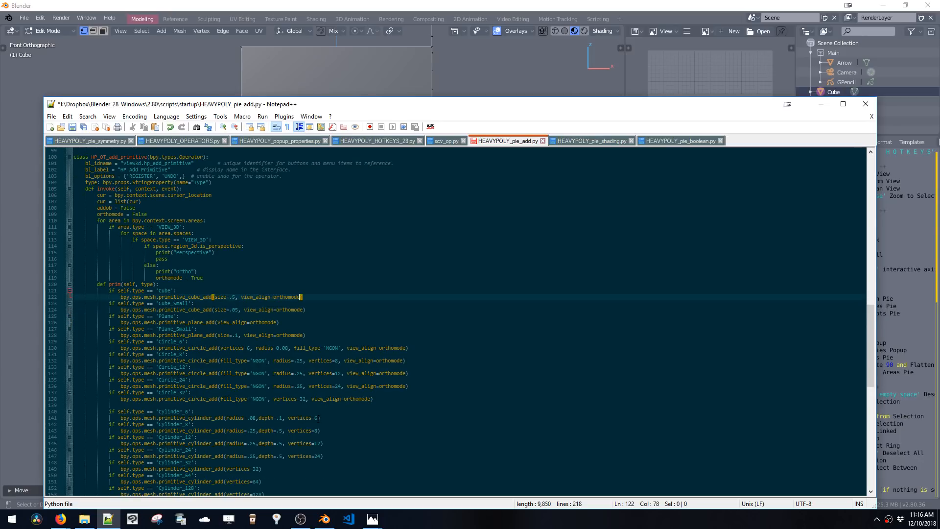
click(319, 418)
key(ctrl+v)
click(319, 431)
key(ctrl+v)
click(322, 443)
key(ctrl+v)
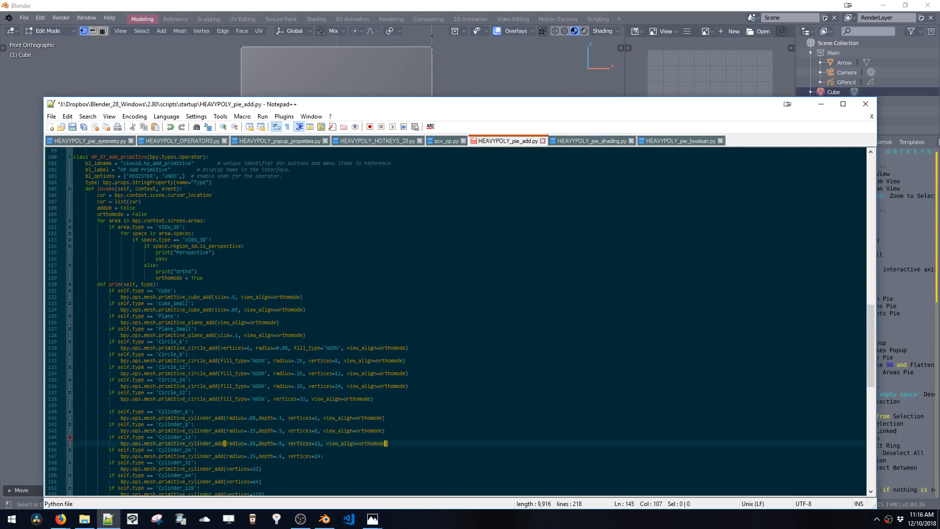
click(323, 456)
key(ctrl+v)
click(259, 469)
key(ctrl+v)
Add view_align=orthomode to the Cylinder_64, Cylinder_128, Sphere_12 and Sphere_24 calls
ctrl+scroll(260, 469, down, 1)
scroll(260, 469, down, 1)
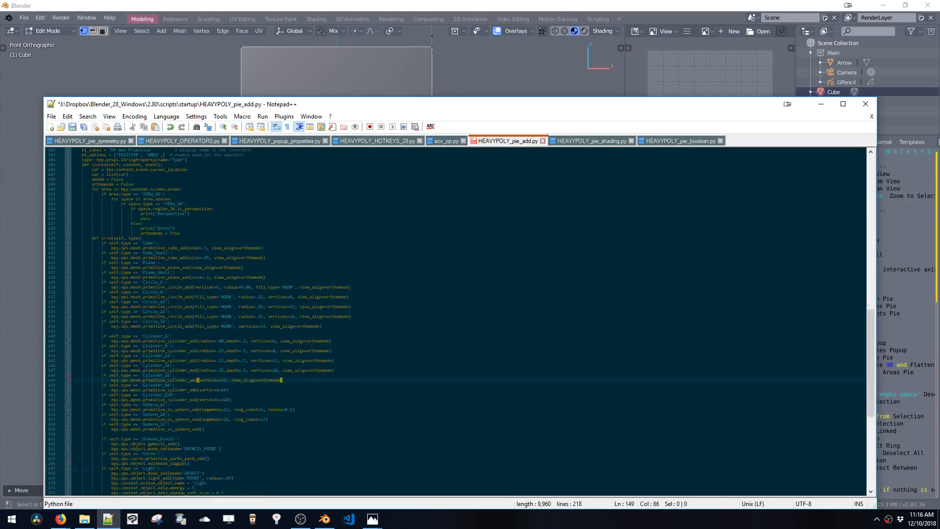
ctrl+scroll(240, 407, up, 1)
scroll(240, 407, down, 1)
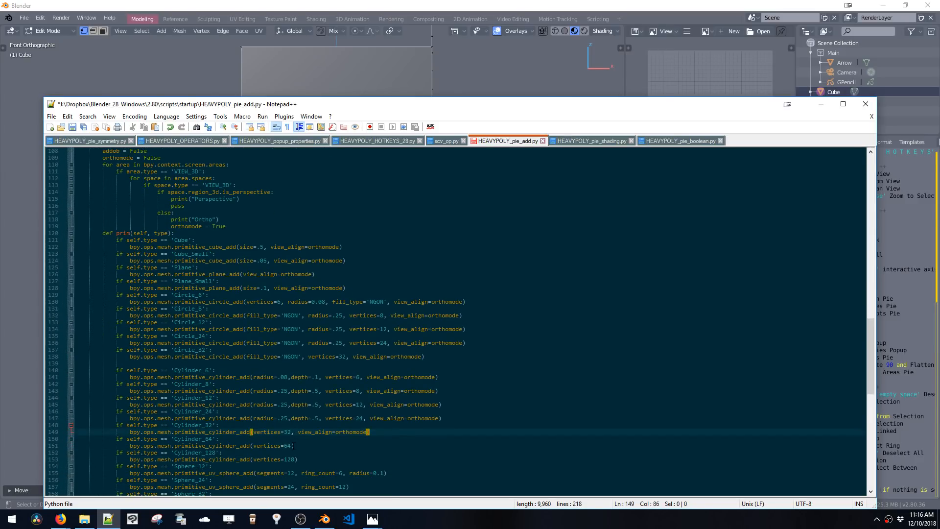
click(292, 446)
key(ctrl+v)
click(295, 460)
key(ctrl+v)
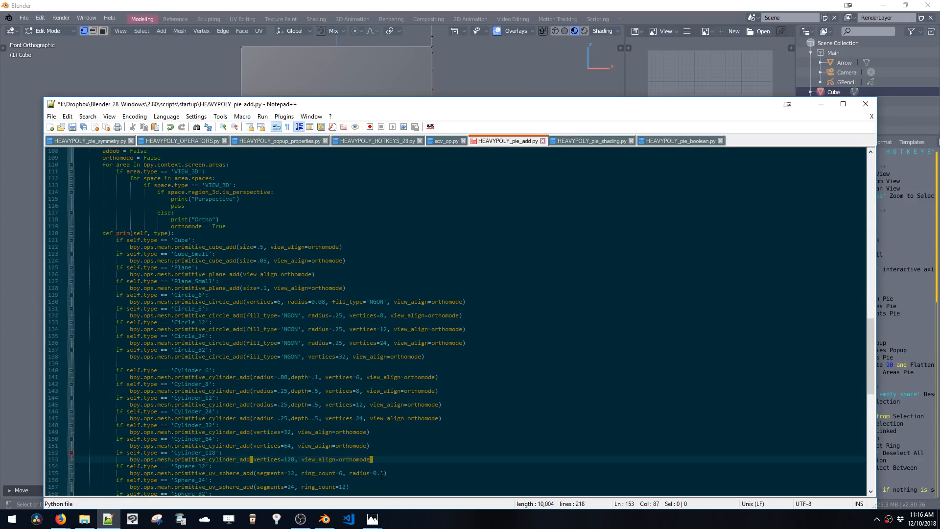
click(384, 473)
text(, view_align=orthomode)
click(348, 487)
text(, view_align=orthomode)
Set the Sphere_32 call to primitive_uv_sphere_add(view_align=orthomode), removing the leftover comma
scroll(349, 487, down, 4)
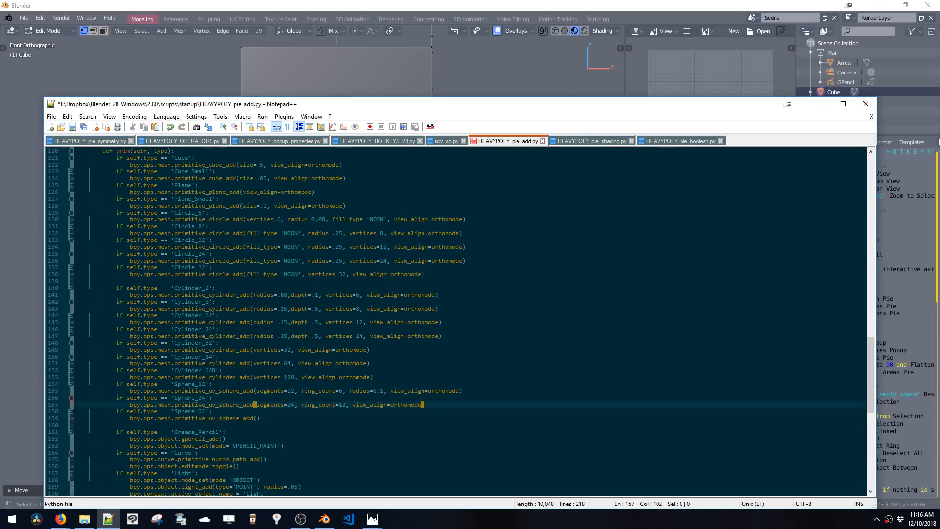
scroll(456, 321, down, 4)
click(256, 336)
text(, view_align=orthomode)
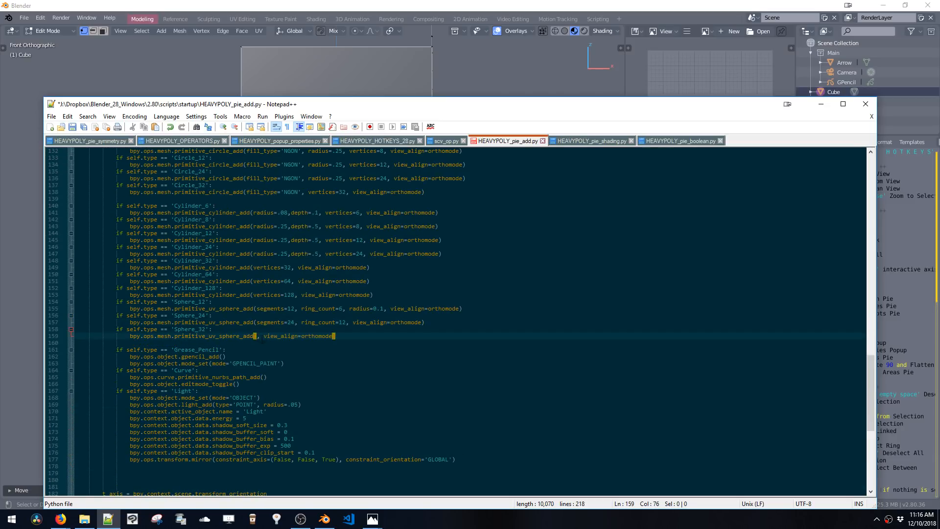
click(259, 336)
key(BackSpace)
key(Delete)
click(284, 364)
scroll(285, 363, down, 3)
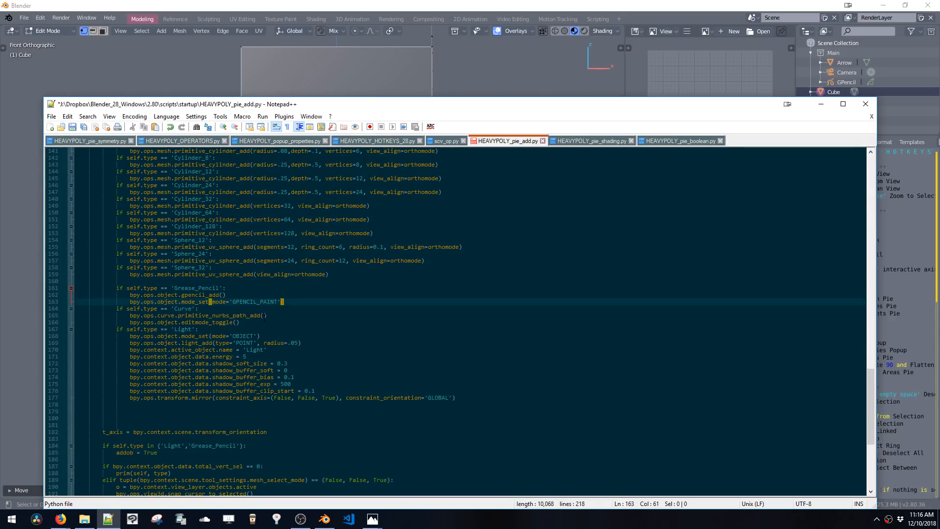
click(263, 317)
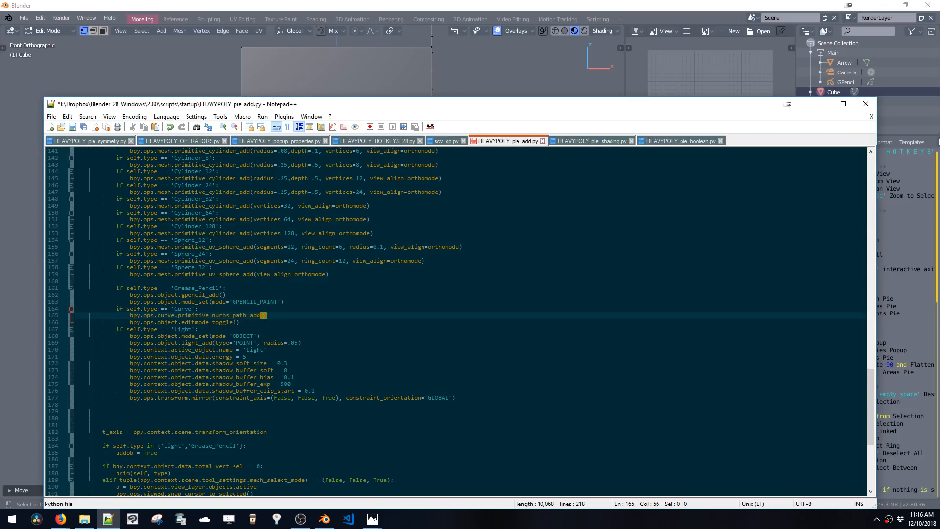
Return to the viewport, switch to Object Mode and add a Path curve from the Add menu
click(278, 94)
key(Tab)
key(shift+a)
mouse_move(252, 307)
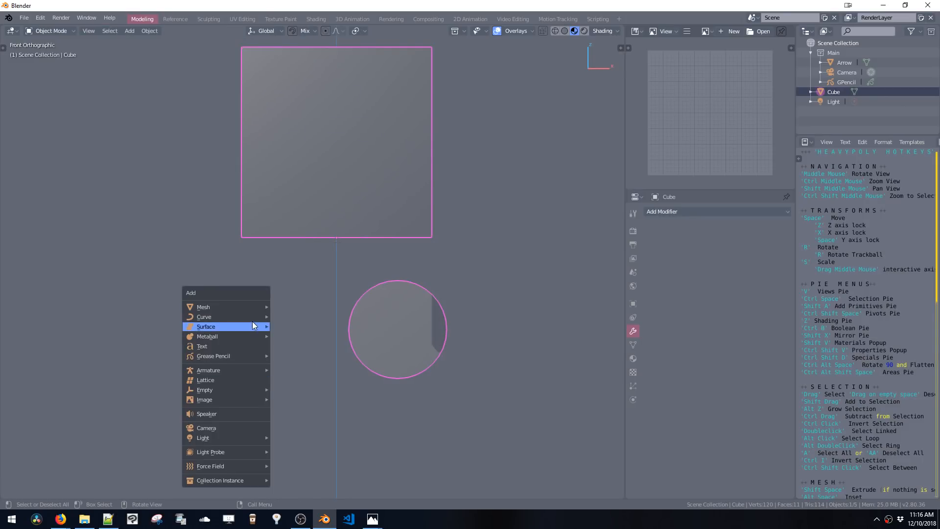
click(315, 359)
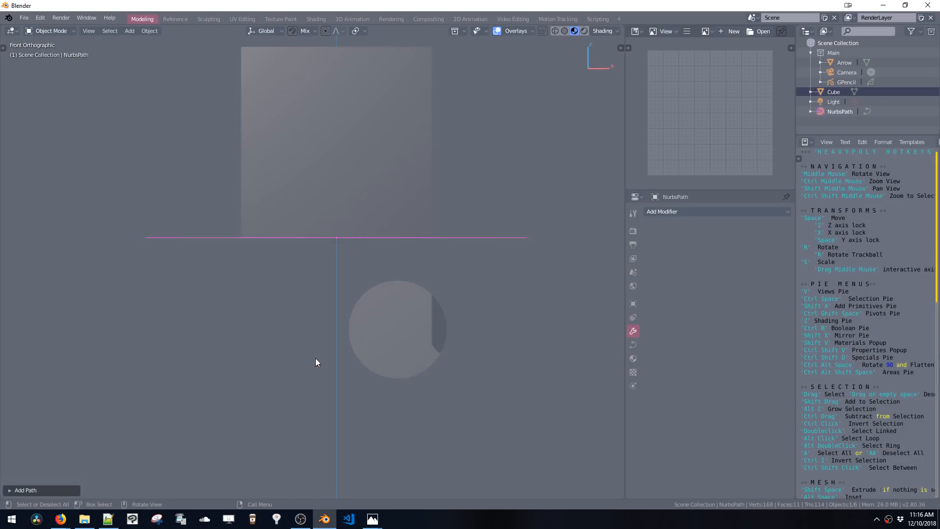
click(10, 490)
click(107, 439)
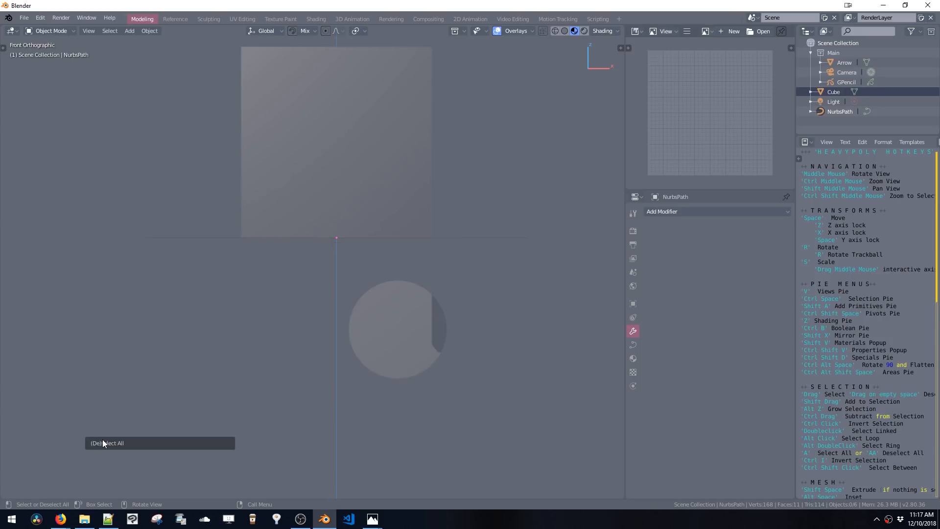
key(z)
key(Escape)
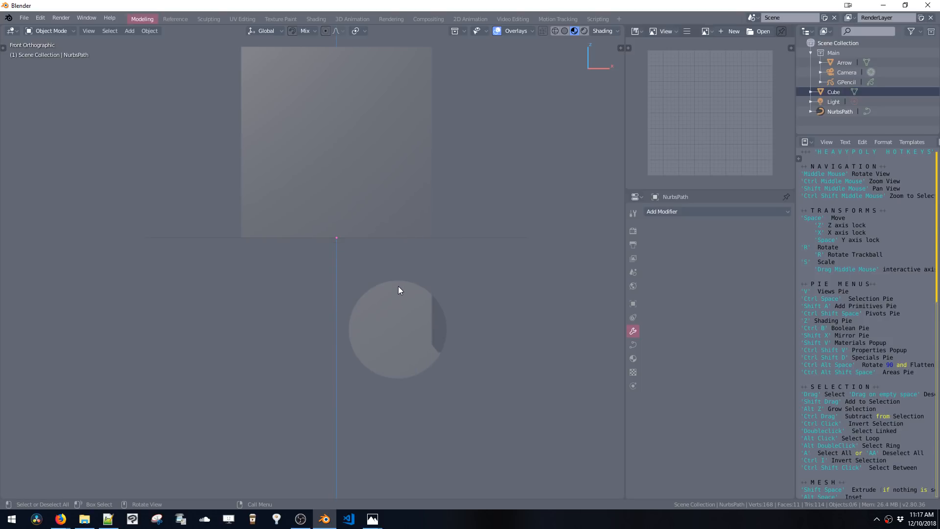
scroll(357, 287, down, 4)
key(Tab)
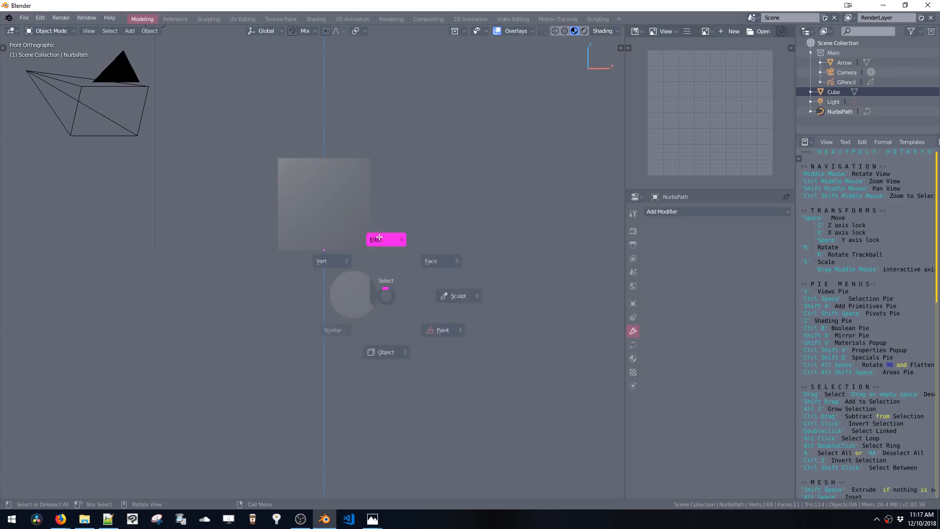
key(Tab)
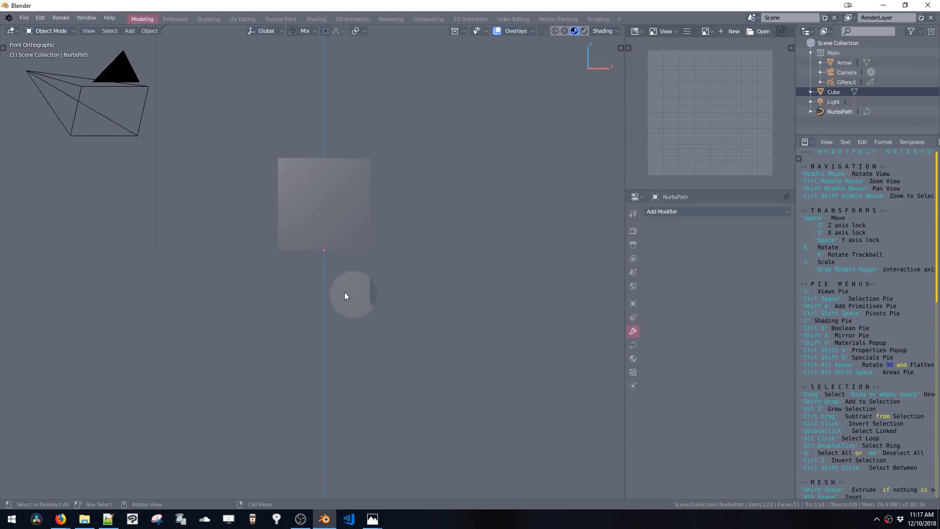
Add a Bezier curve with Align to View enabled
key(shift+a)
mouse_move(434, 313)
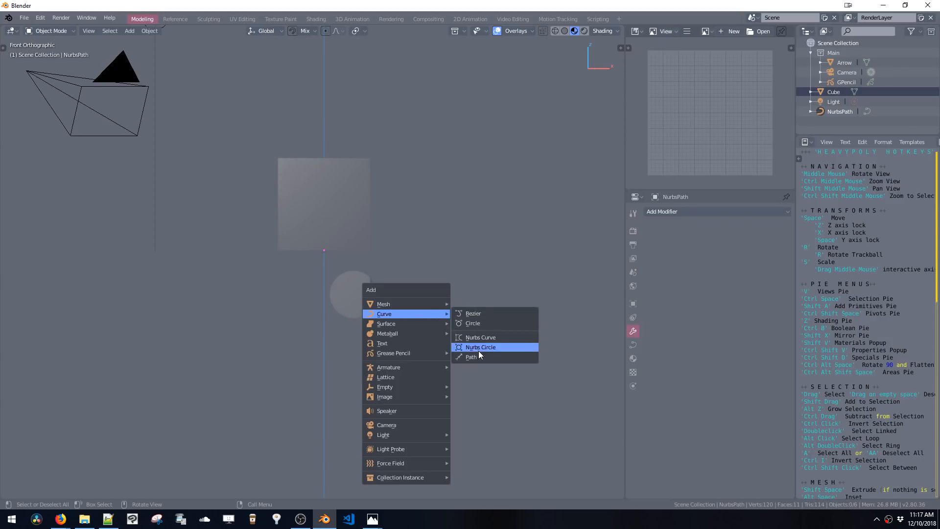
click(481, 315)
click(130, 427)
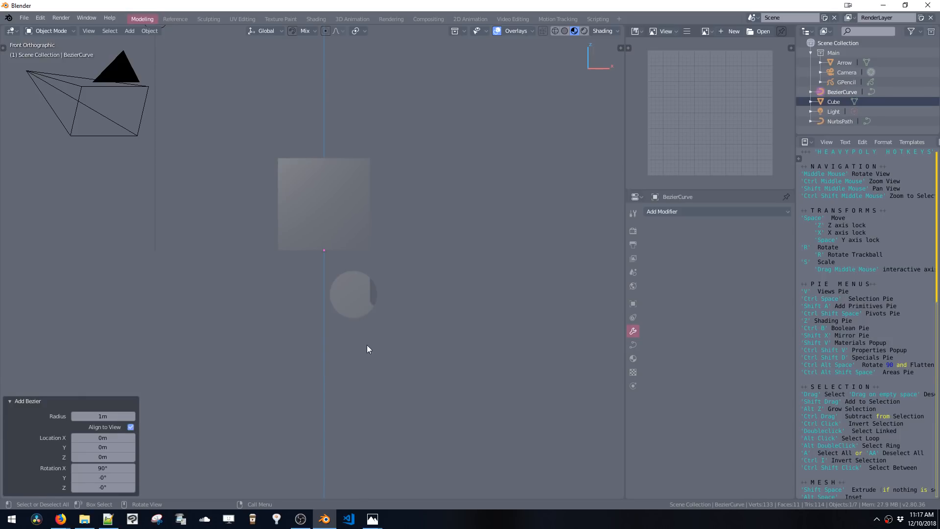
In Edit Mode, move the Bezier curve's points down along Z by about 0.79 m
key(Tab)
key(space)
key(z)
click(327, 330)
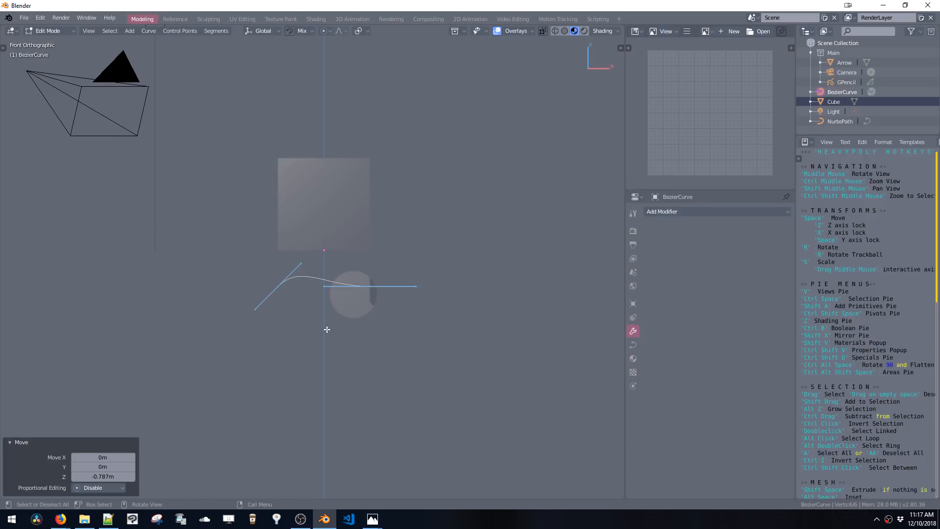
Switch to Notepad++ and change the Curve call so primitive_nurbs_path_add passes view_align=orthomode
click(109, 522)
text(, view_align=orthomode)
click(267, 316)
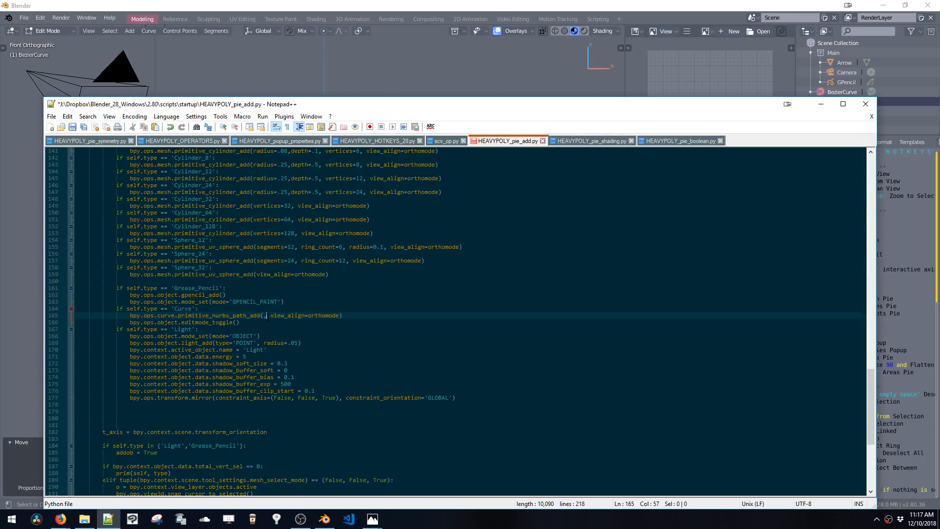
key(BackSpace)
key(Delete)
Save the edited HEAVYPOLY_pie_add.py script
scroll(310, 380, down, 2)
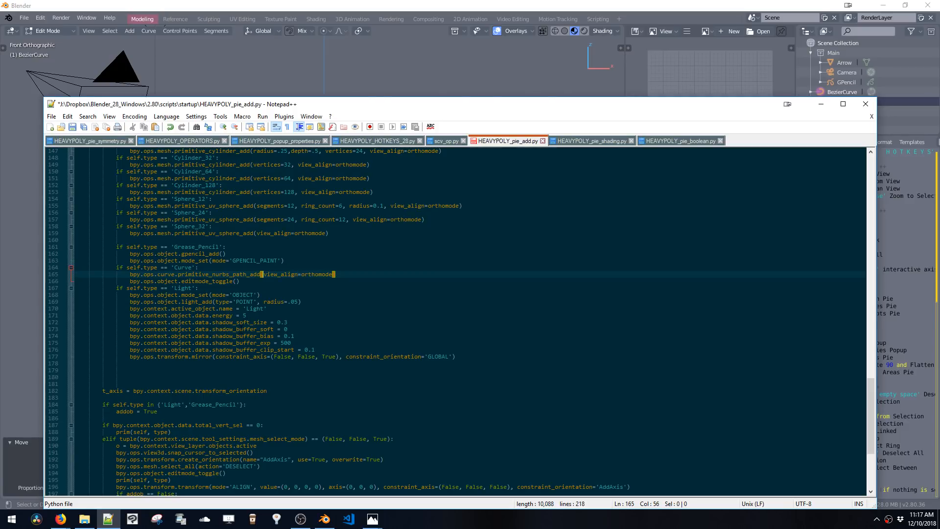
scroll(220, 288, down, 7)
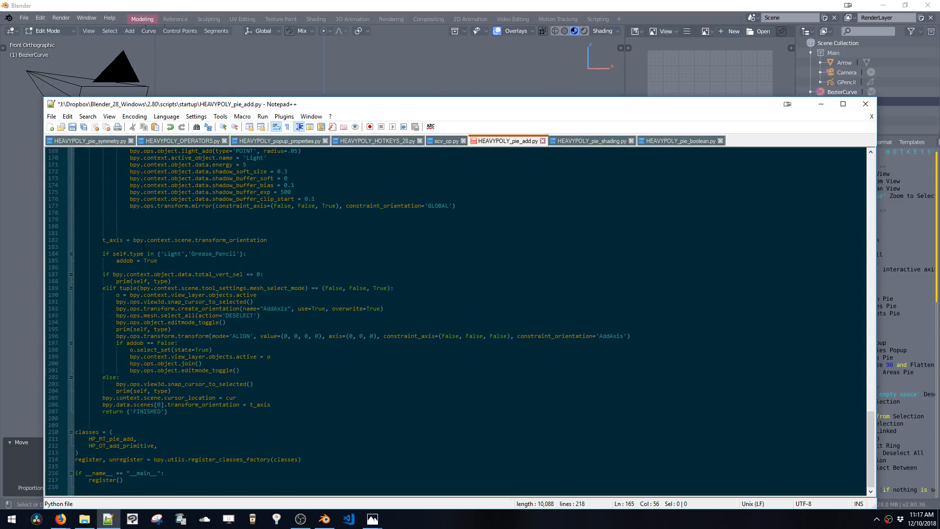
scroll(457, 321, up, 20)
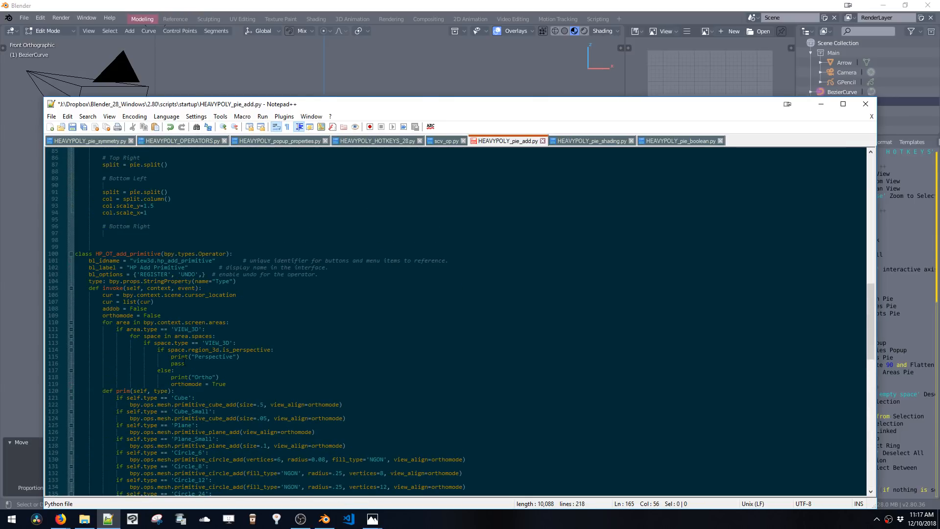
key(ctrl+s)
click(270, 356)
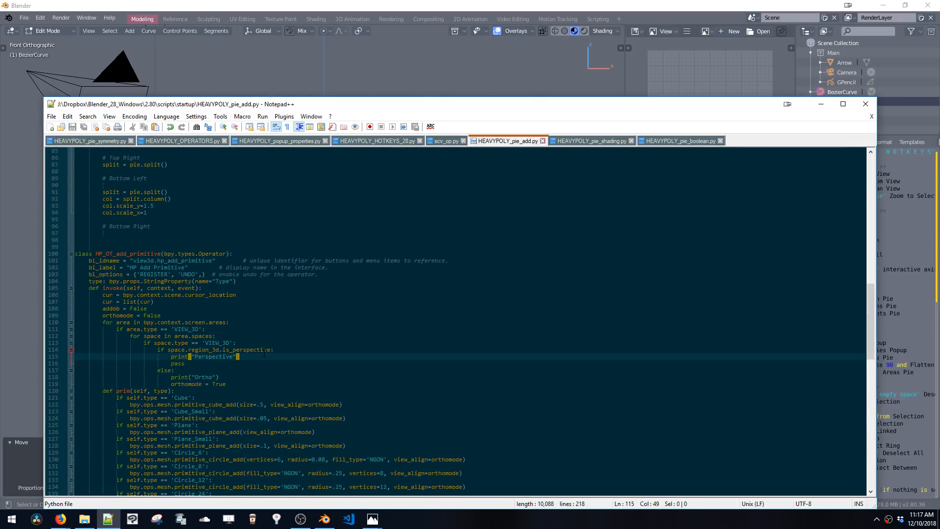
Switch back to Blender and, editing the default cube, add a big cube primitive
click(529, 5)
click(883, 5)
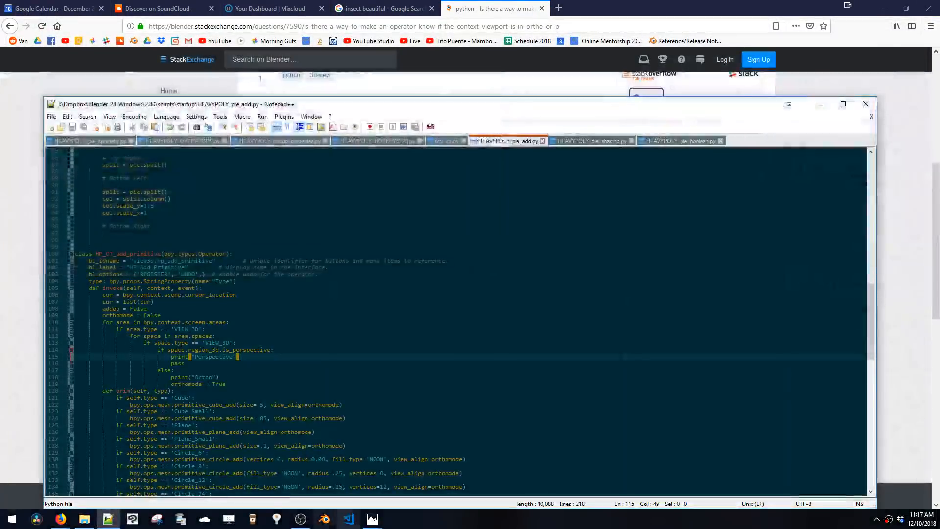
click(327, 520)
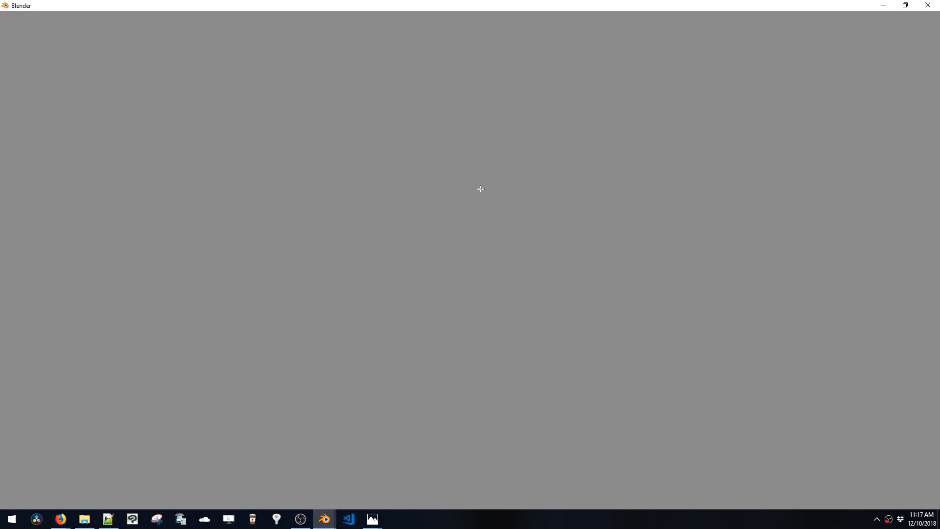
key(ctrl+space)
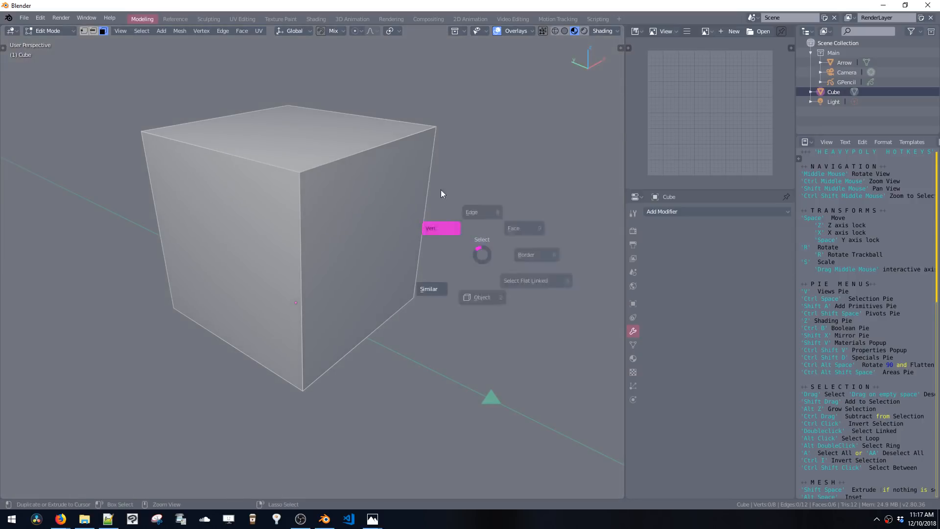
click(441, 189)
click(435, 130)
middle_drag(407, 169, 402, 194)
scroll(402, 193, down, 3)
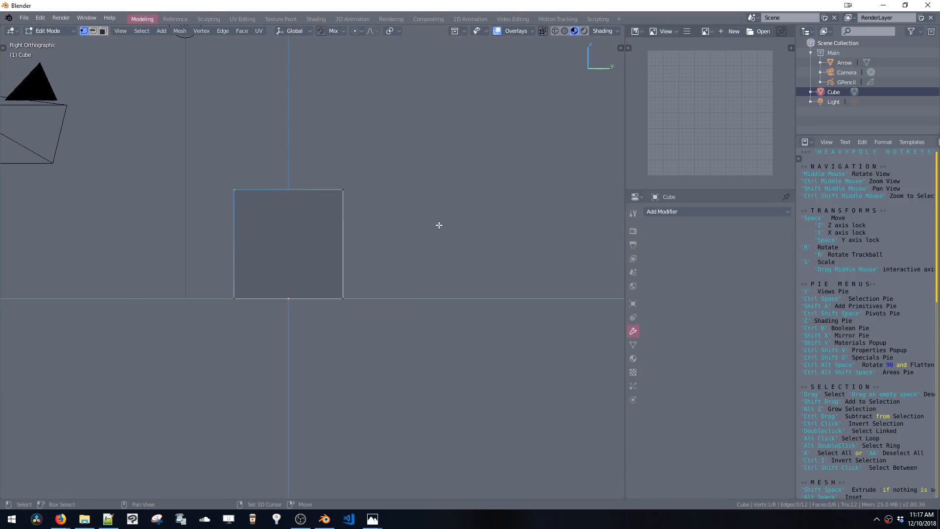
key(shift+a)
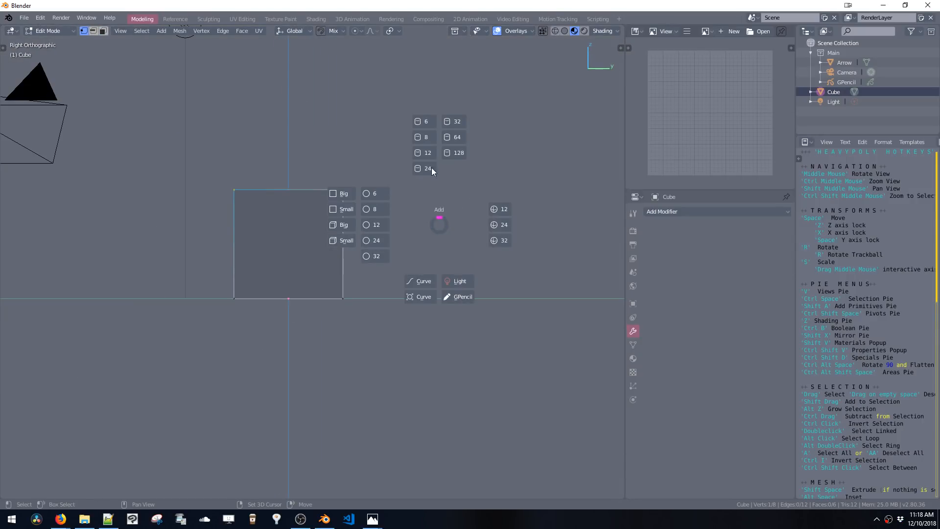
click(339, 198)
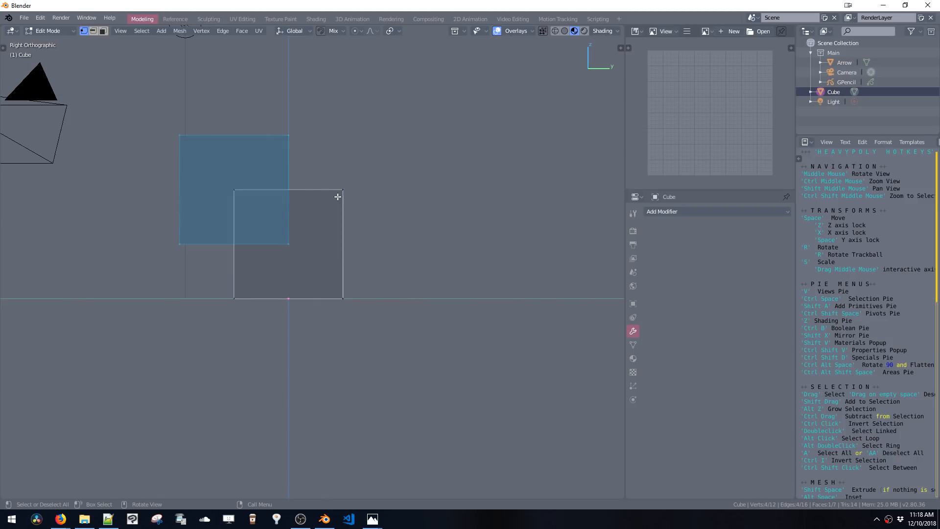
Move the new big cube to the right of the original cube
key(space)
click(490, 226)
click(345, 200)
Add a small cube primitive to the cube mesh
key(shift+a)
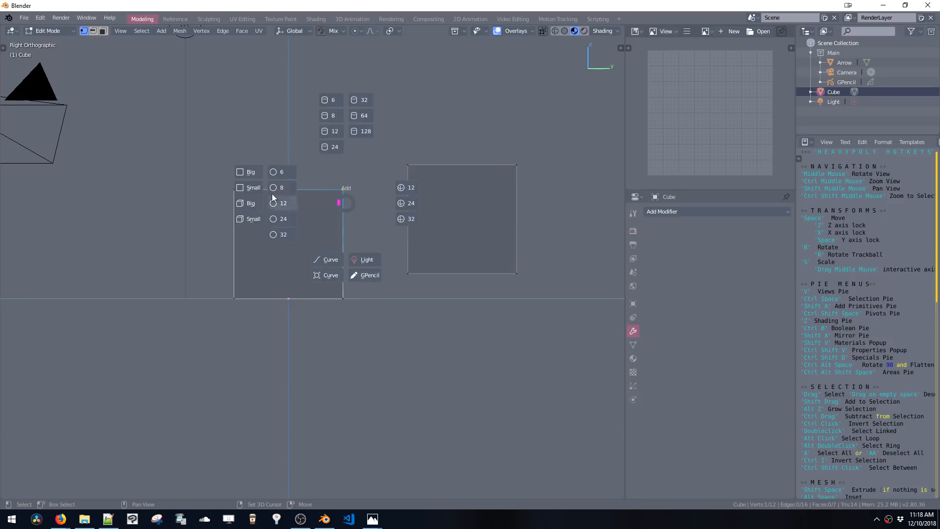
click(260, 192)
key(space)
key(KP_7)
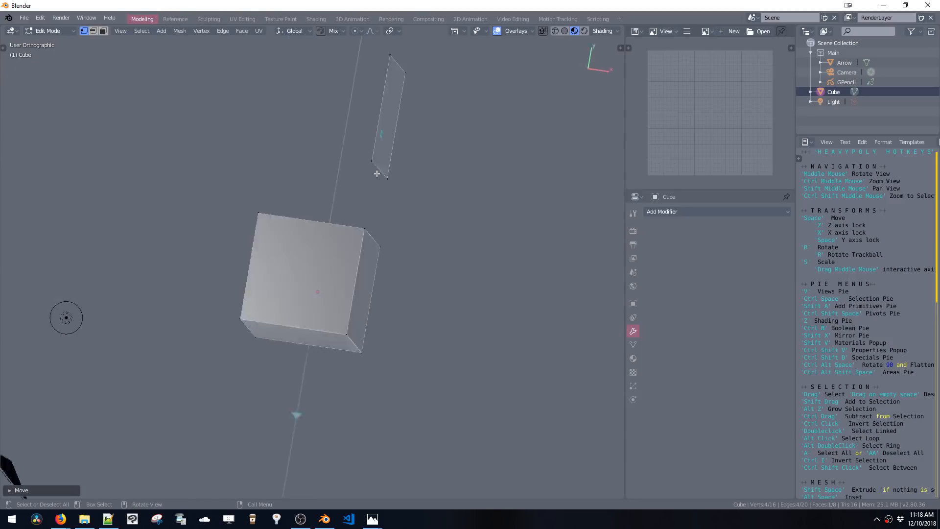
Add another big cube primitive and place it left of the centre line, then select it linked
key(shift+a)
click(297, 208)
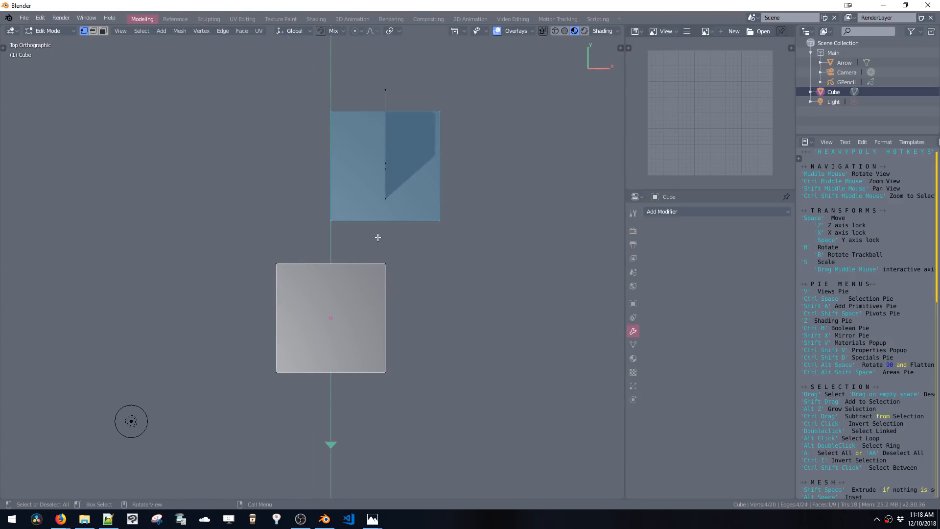
click(269, 233)
click(317, 216)
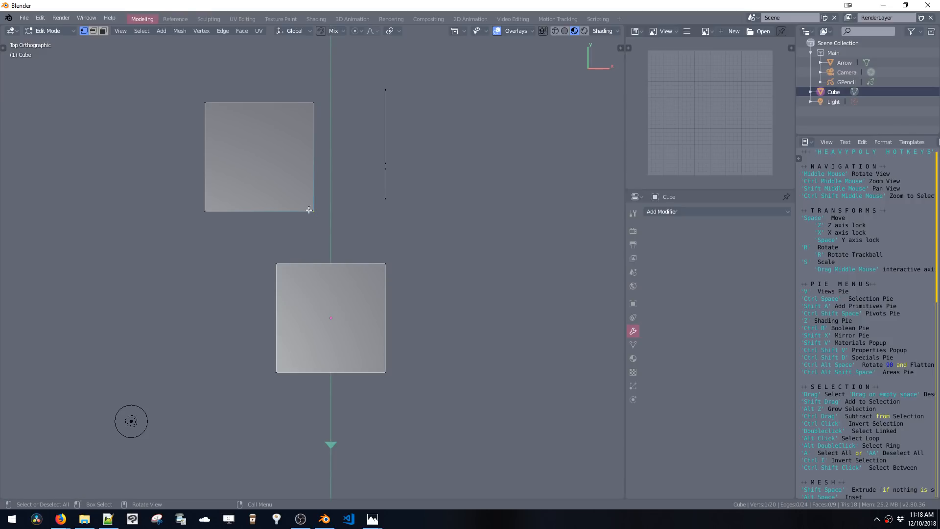
double_click(309, 210)
Add a 32-vertex cylinder primitive beside the new cube
key(shift+a)
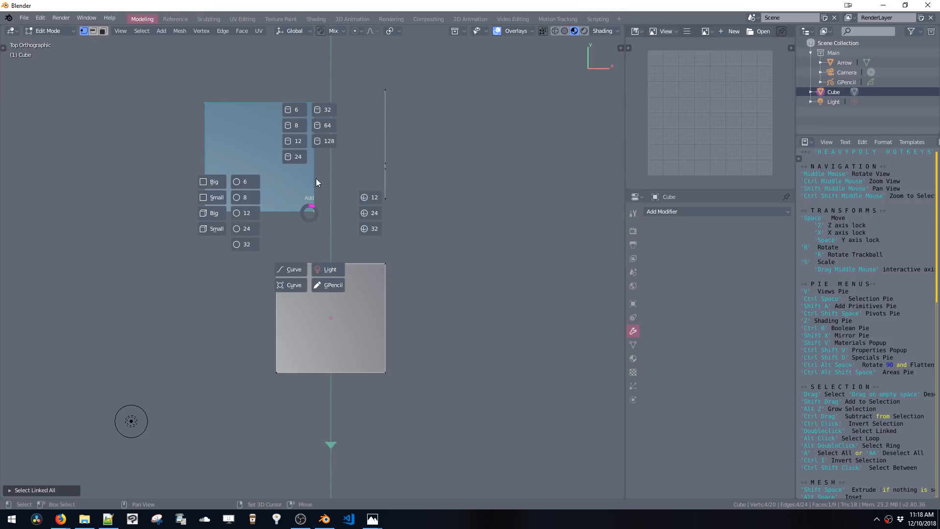
click(323, 108)
click(425, 240)
click(313, 211)
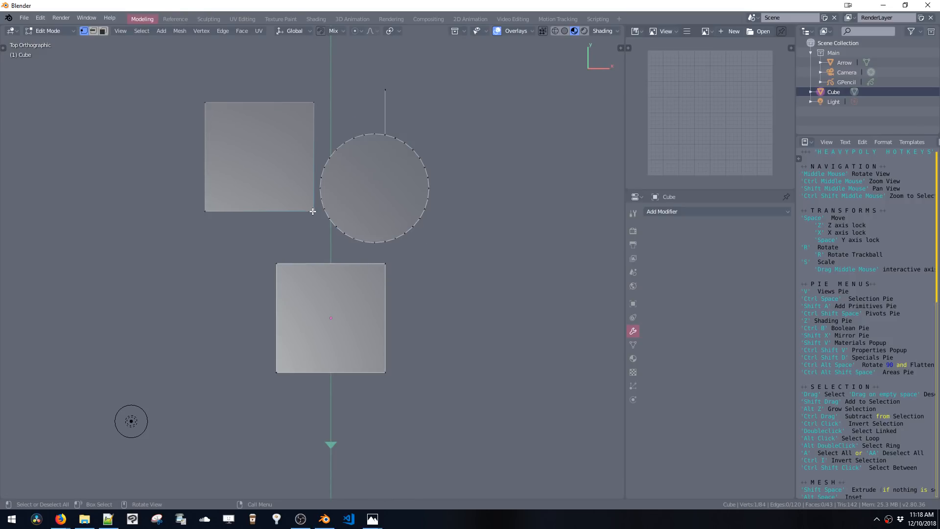
Add a small circle primitive and place it at the corner of the new cube
key(shift+a)
click(250, 236)
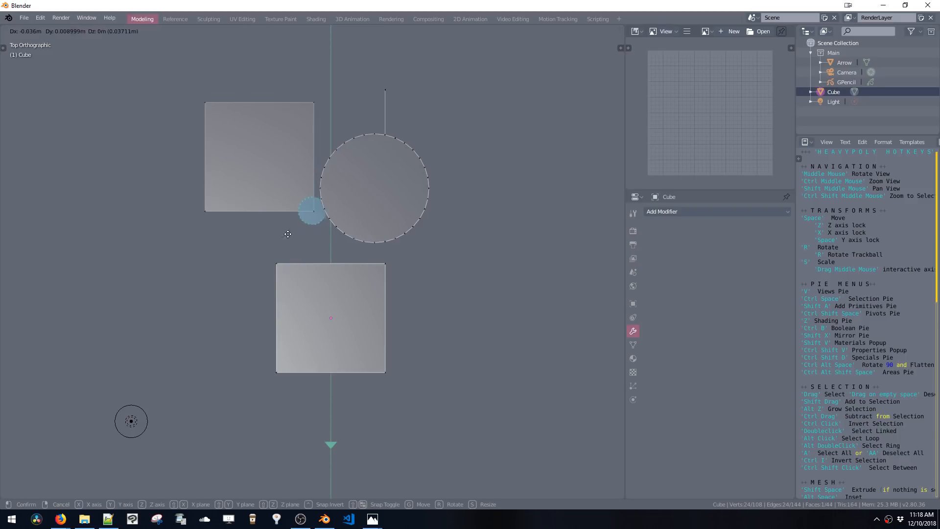
click(263, 269)
Add another small circle primitive beside the cube
middle_drag(335, 231, 447, 220)
key(KP_3)
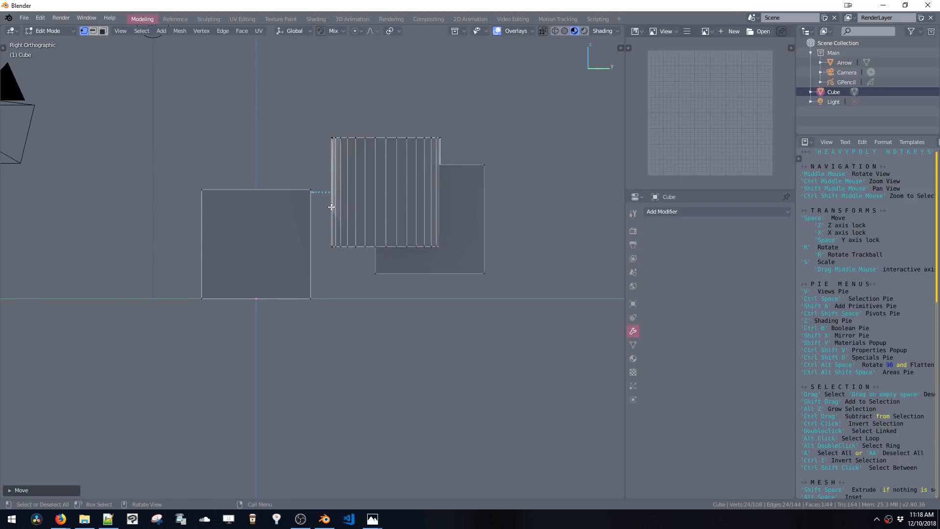
key(shift+a)
click(249, 210)
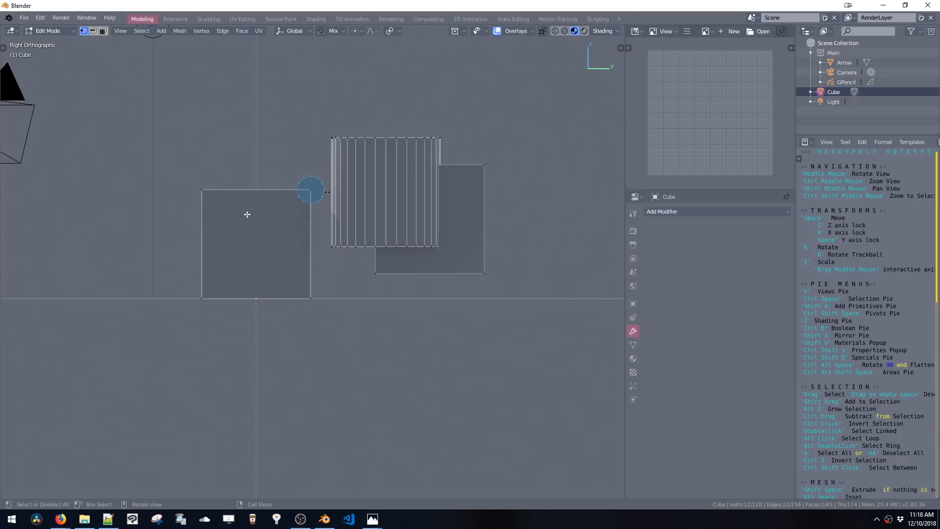
Select and delete the cube object with all its test primitives
key(ctrl+space)
click(317, 250)
middle_drag(317, 251, 369, 247)
key(x)
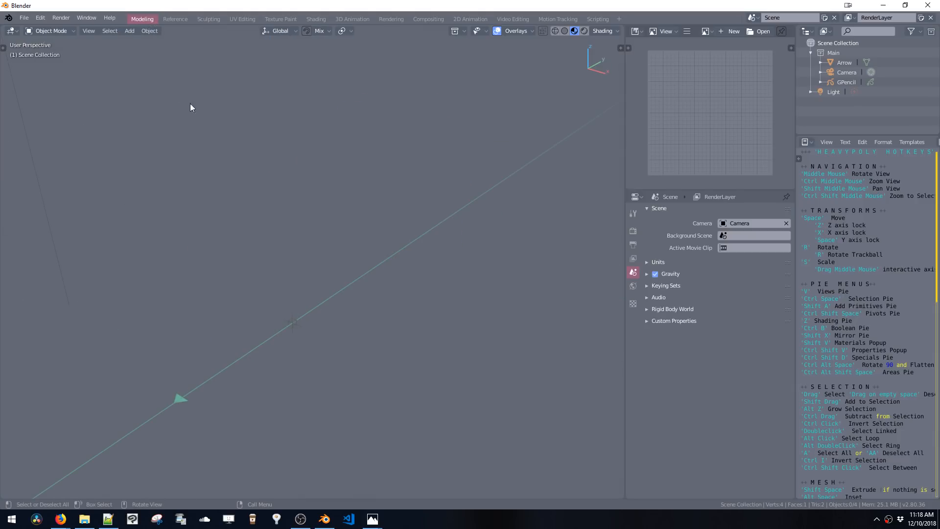
Open the recent file Index Snail.blend
click(23, 17)
mouse_move(49, 51)
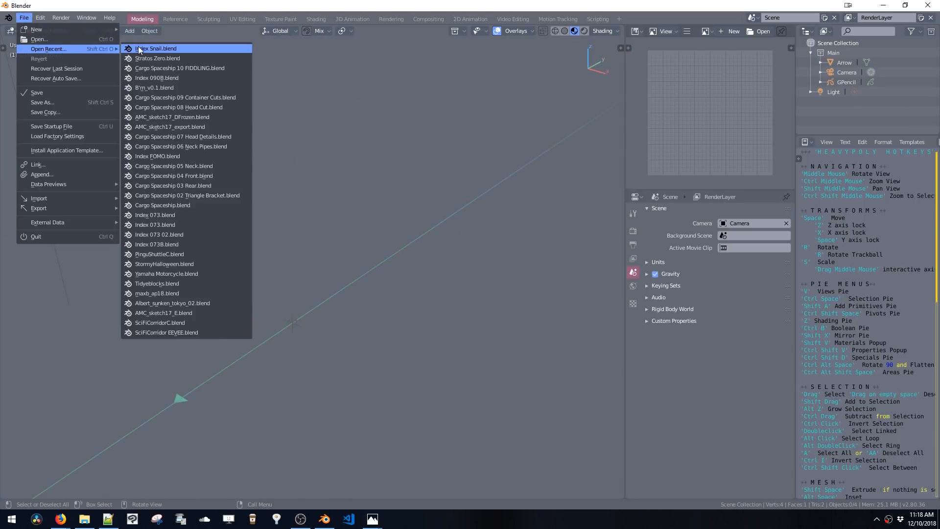
click(147, 49)
Examine the snail blockout from orthographic front and side views in the Modeling workspace
key(grave)
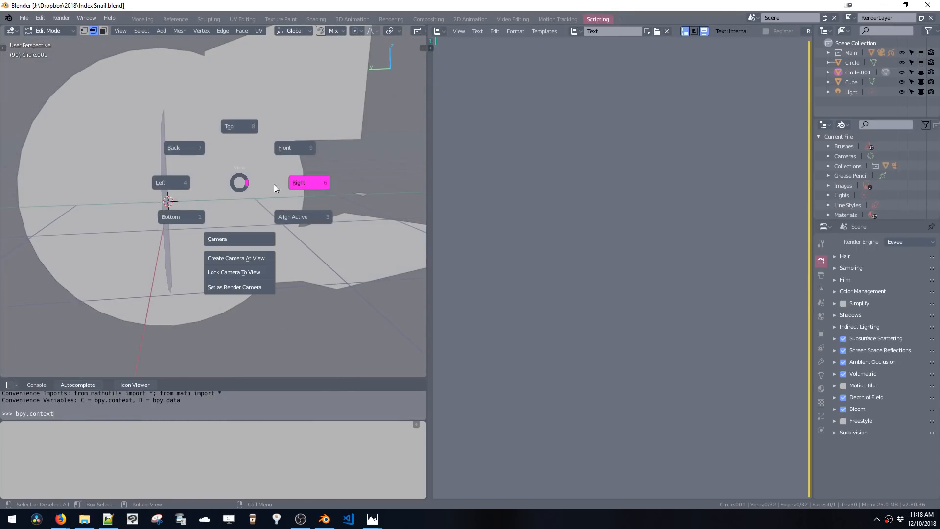
click(274, 184)
click(135, 20)
middle_drag(319, 152, 356, 153)
key(v)
key(v)
shift+middle_drag(355, 212, 301, 196)
key(ctrl+space)
click(297, 244)
middle_drag(285, 228, 244, 224)
key(v)
click(301, 182)
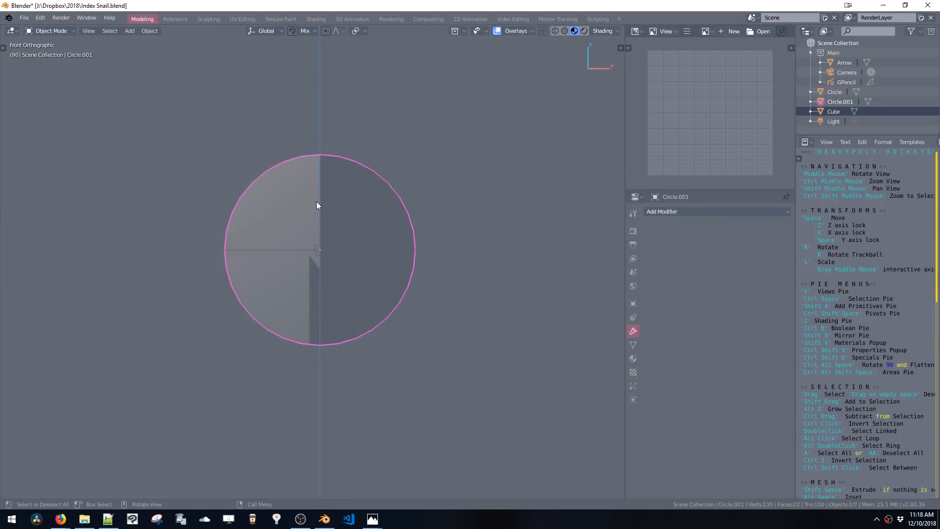
Switch to the Reference workspace and delete the selected blockout object
click(175, 19)
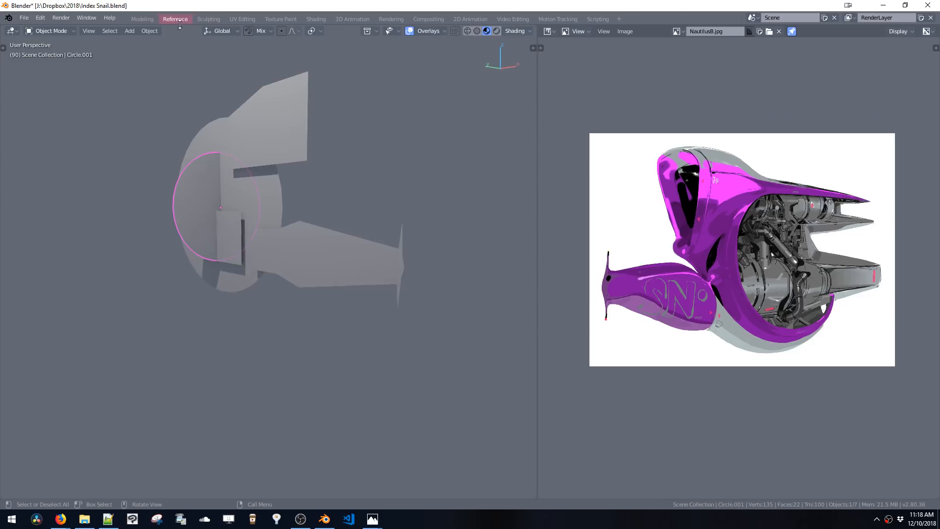
middle_drag(353, 196, 294, 218)
click(200, 222)
key(Delete)
Enter Edit Mode on the blockout object and switch to front orthographic view
click(213, 211)
key(Tab)
key(v)
click(289, 208)
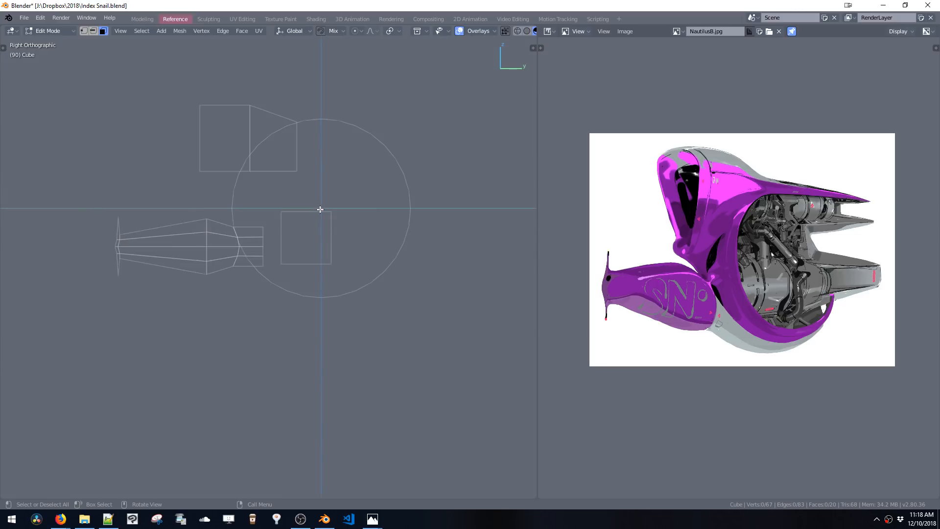
key(grave)
click(278, 201)
key(grave)
click(294, 221)
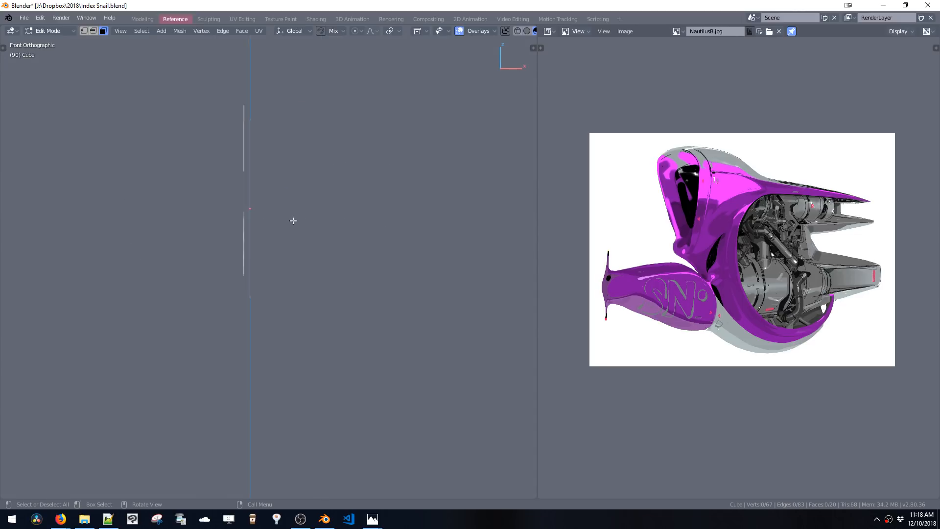
key(shift+a)
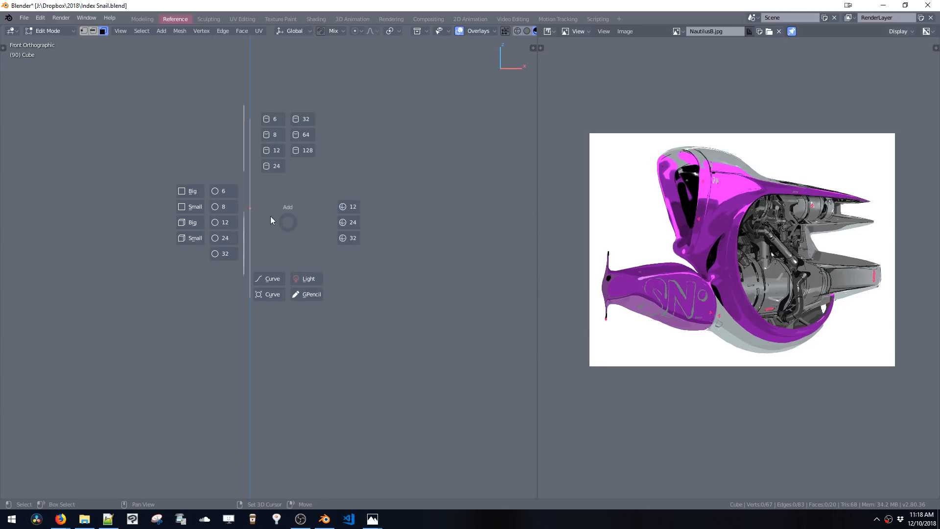
click(220, 240)
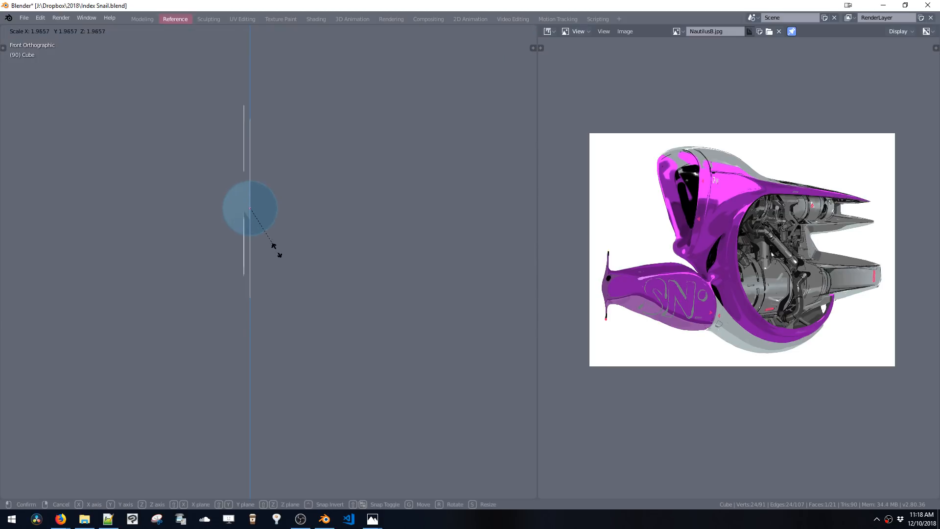
key(ctrl+z)
Add a circle, scale it to about 1.2 and move it down about 0.4 m along Z
key(shift+a)
click(215, 272)
key(s)
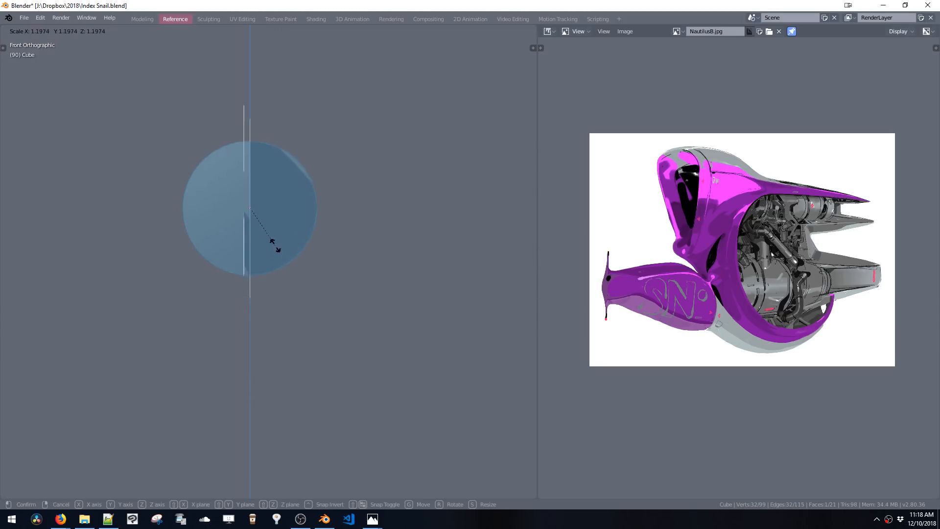
click(260, 219)
key(g)
middle_drag(260, 225, 262, 248)
click(262, 248)
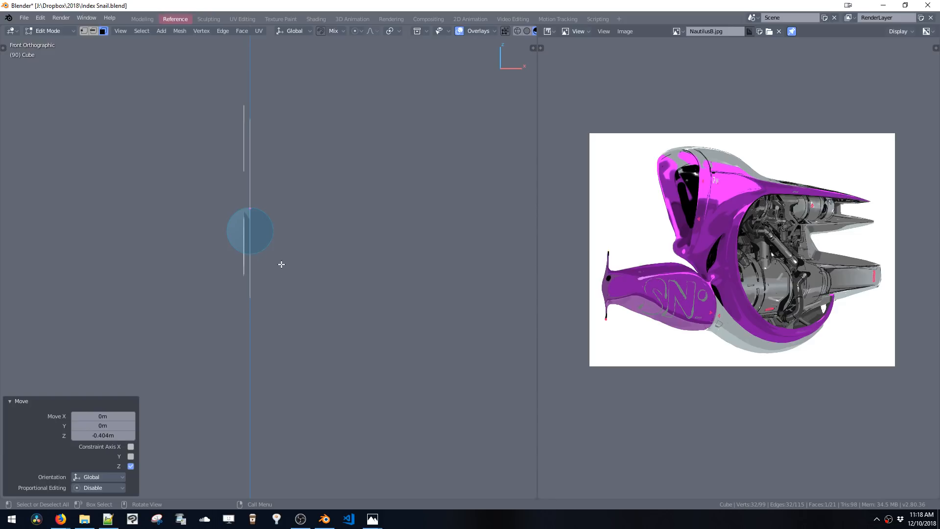
Snap Blender and the Firefox live chat window side by side, then widen the 3D viewport
key(super+Left)
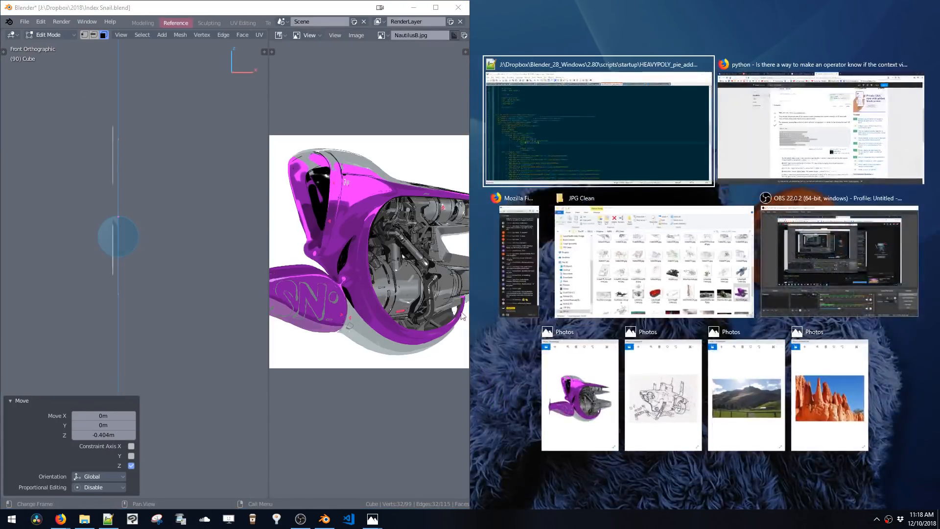
click(519, 246)
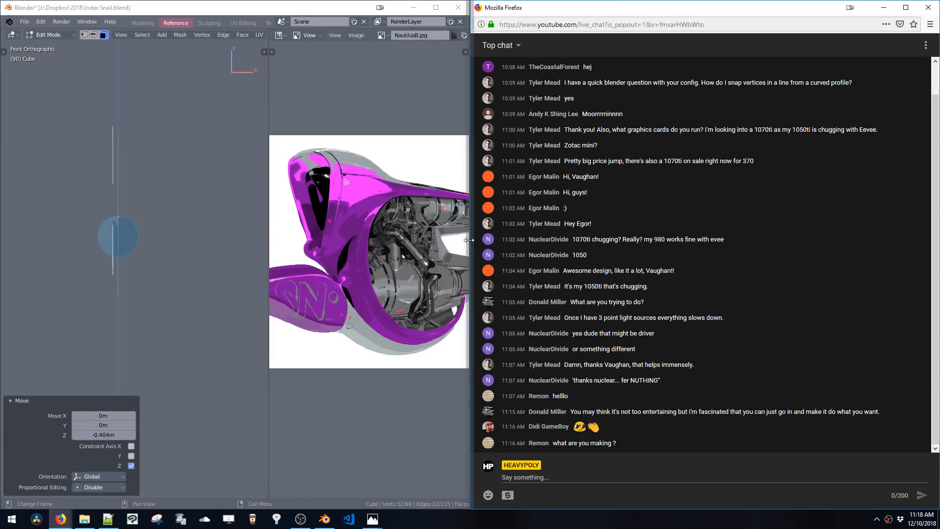
drag(469, 240, 743, 245)
middle_drag(348, 263, 442, 219)
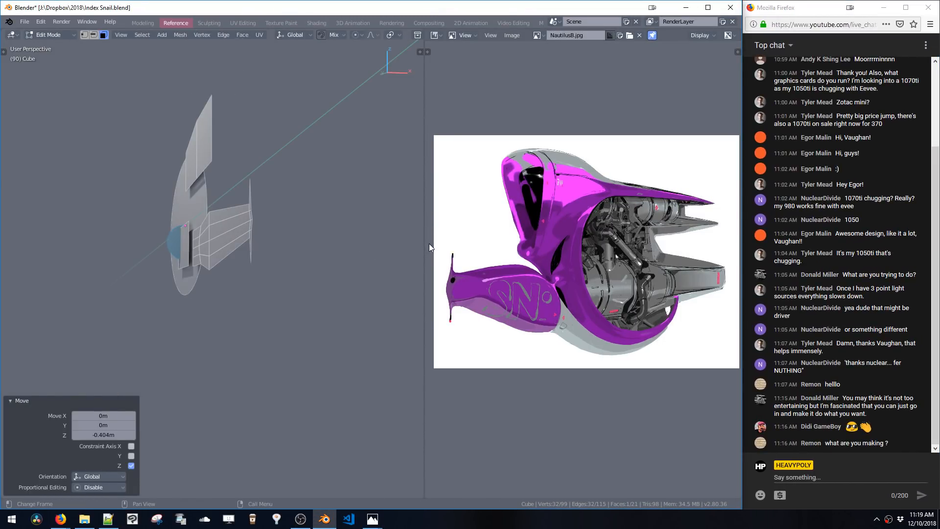
drag(424, 246, 463, 245)
Scale the circle up to about 1.9 and move it along Z
key(s)
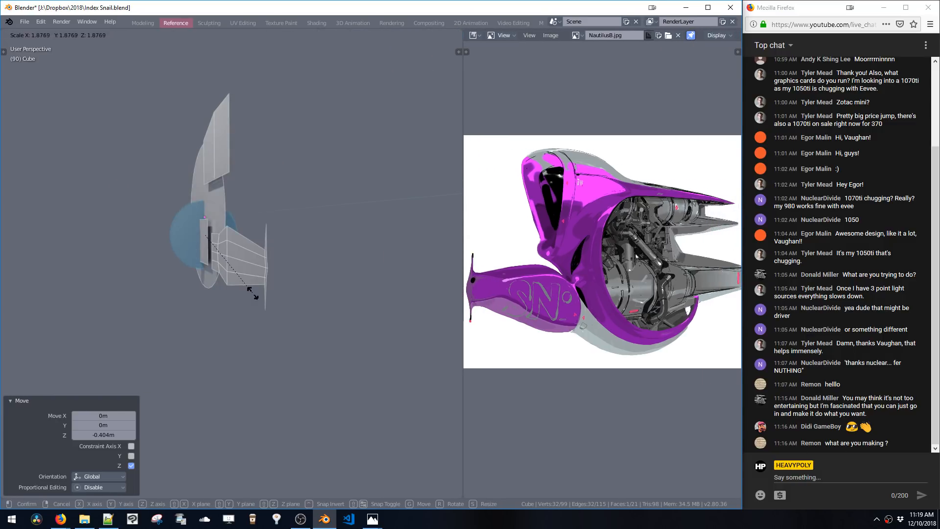
click(251, 291)
key(g)
key(z)
click(248, 284)
Switch to left orthographic view and inset the circle face by about 0.47 m
key(v)
key(v)
click(315, 269)
key(v)
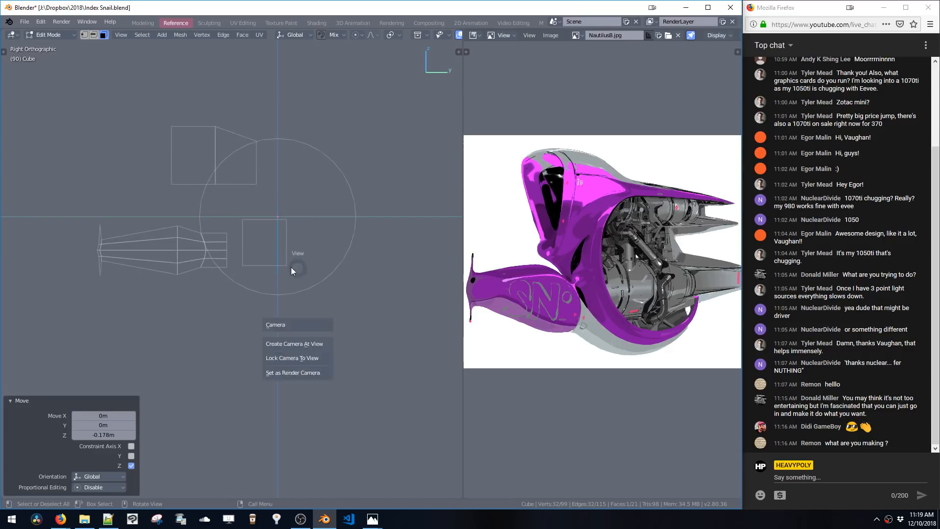
click(252, 257)
click(224, 210)
key(i)
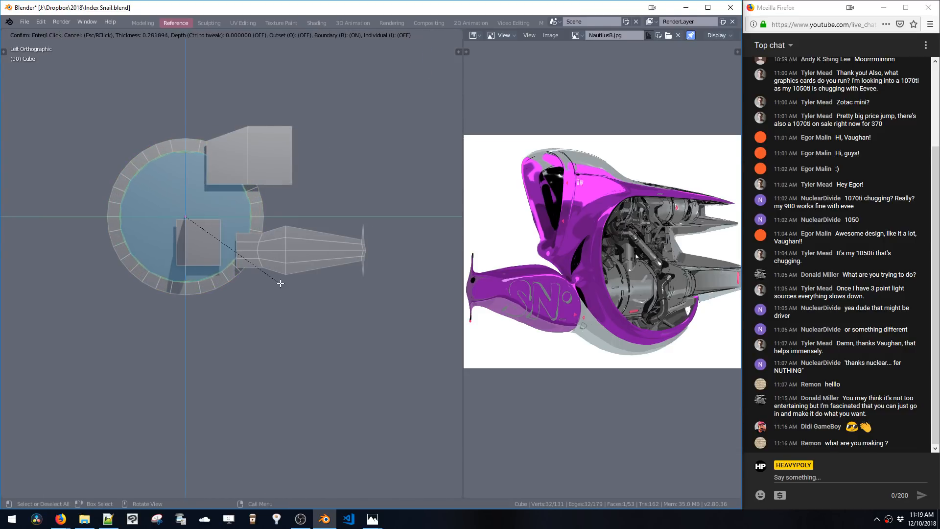
click(272, 276)
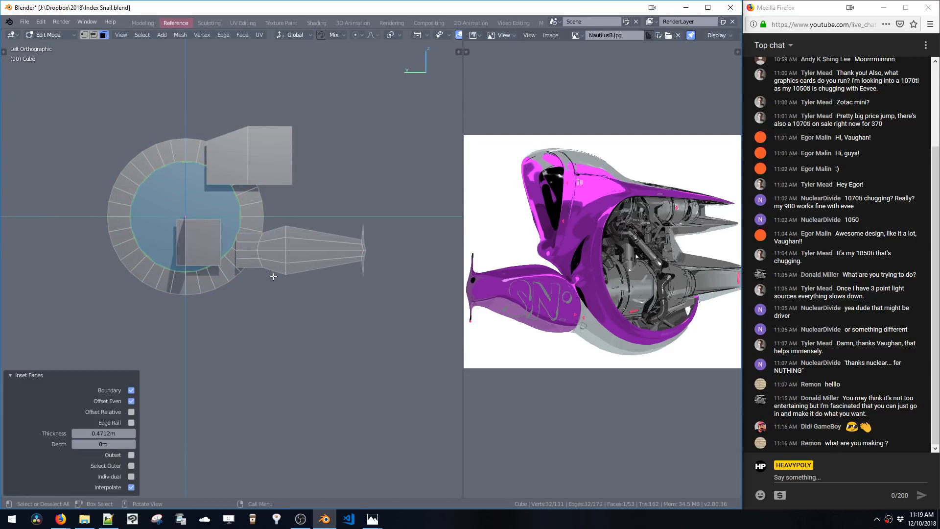
Delete the inner inset face, leaving only the ring
key(x)
mouse_move(242, 258)
shift+middle_down()
mouse_move(263, 260)
mouse_move(269, 248)
mouse_move(229, 260)
mouse_move(241, 248)
shift+middle_up()
click(240, 248)
shift+double_click(279, 268)
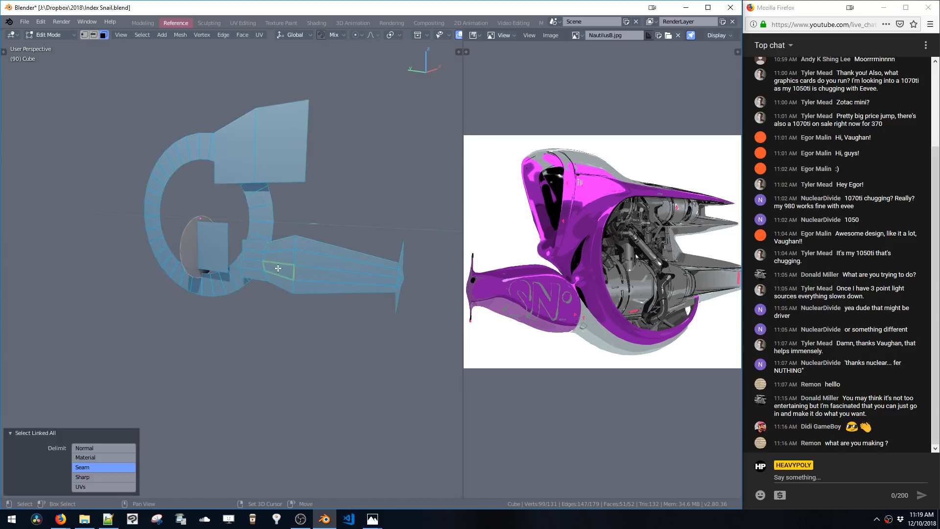
key(alt+a)
click(227, 280)
middle_drag(276, 274, 258, 270)
key(shift+s)
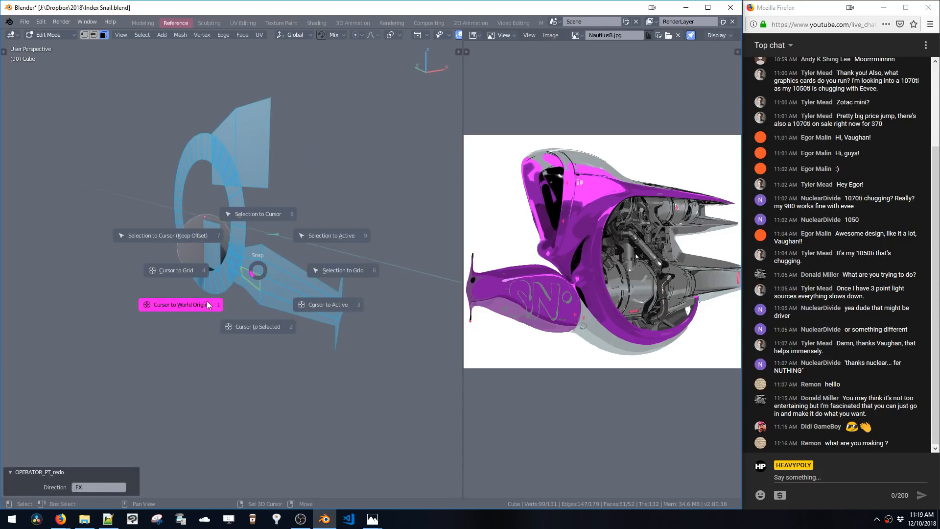
click(247, 214)
key(ctrl+z)
Select the small disc's vertex loop inside the ring and fill it with a face
key(shift+s)
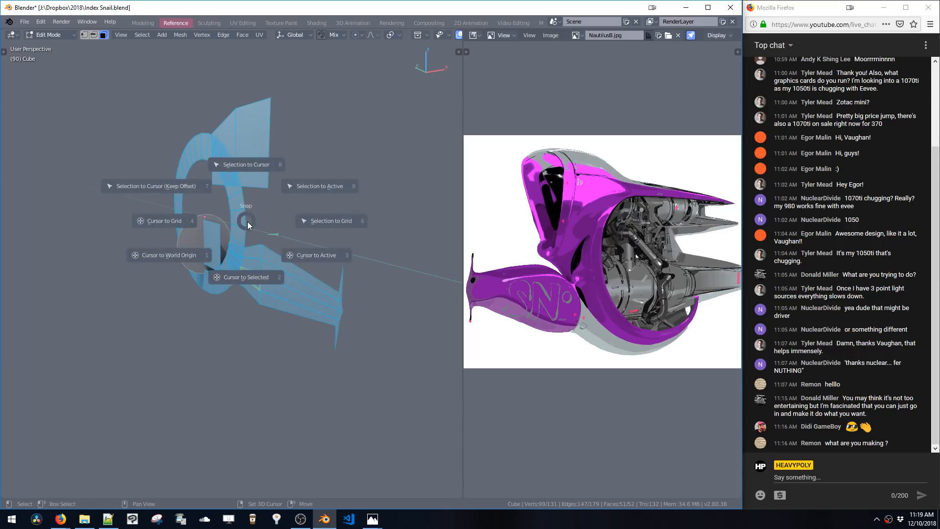
click(184, 201)
middle_drag(190, 194, 218, 216)
key(Tab)
key(space)
click(243, 195)
click(191, 243)
Move the disc along Z and Y to centre it inside the ring
key(g)
key(z)
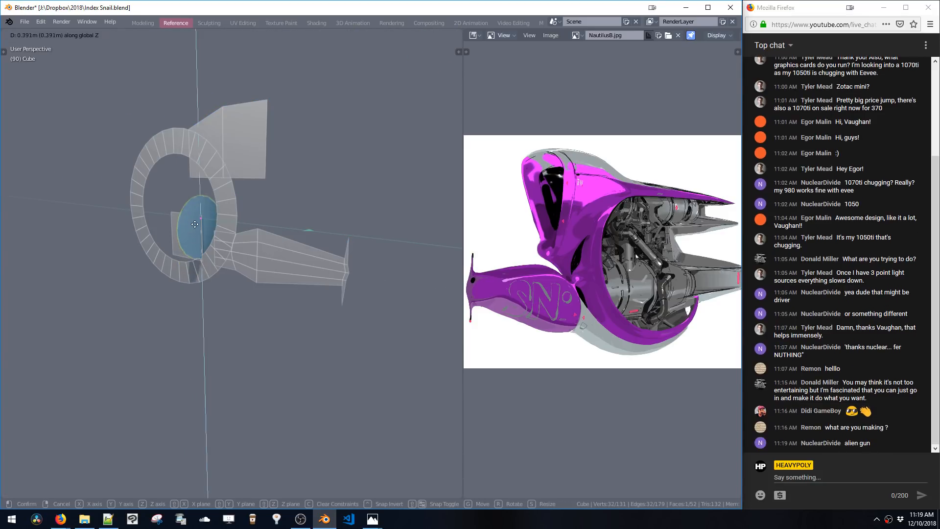
click(193, 214)
middle_drag(195, 215, 233, 219)
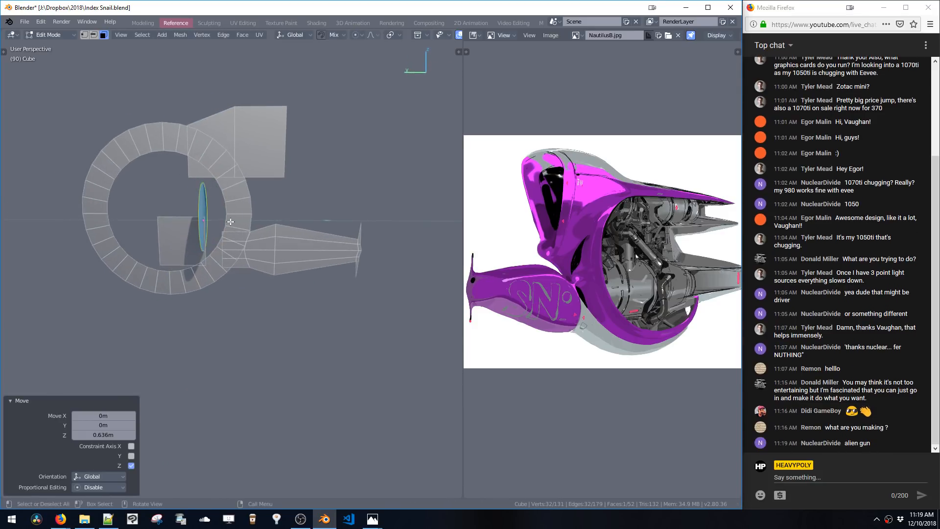
key(g)
key(y)
click(180, 218)
key(g)
key(z)
click(177, 247)
Extrude the disc into a cylinder and slide it along Y
key(e)
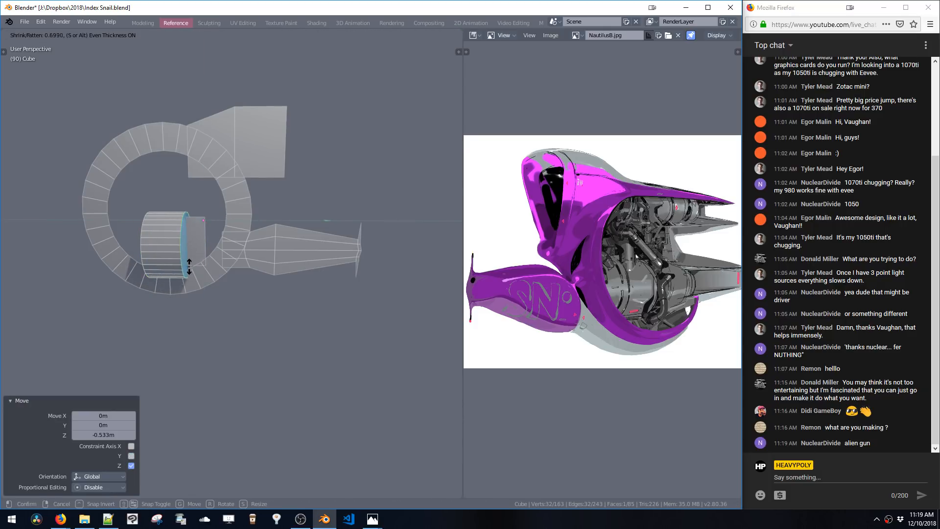
click(191, 269)
shift+middle_drag(191, 268, 210, 261)
middle_drag(209, 262, 208, 249)
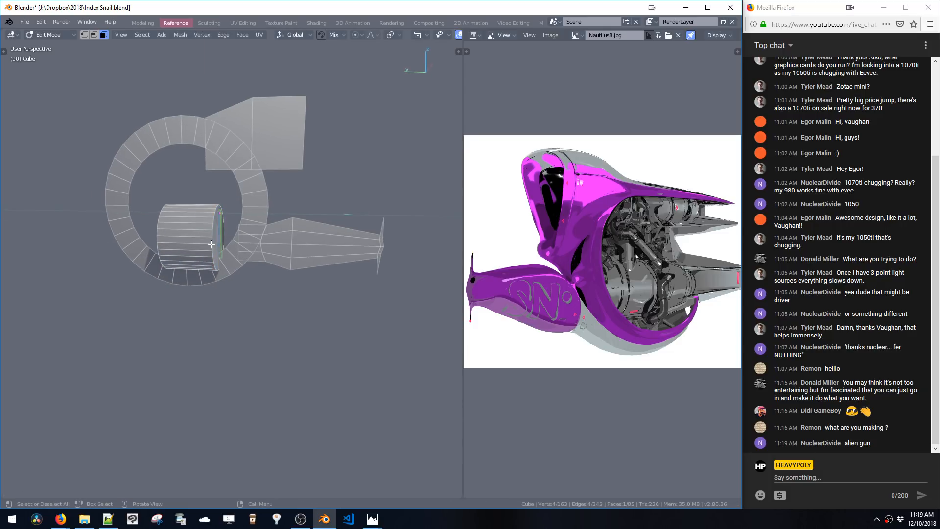
key(g)
key(y)
click(318, 248)
Delete a cylinder face, then extrude and scale the open end
key(x)
middle_drag(174, 234, 236, 230)
click(223, 238)
key(e)
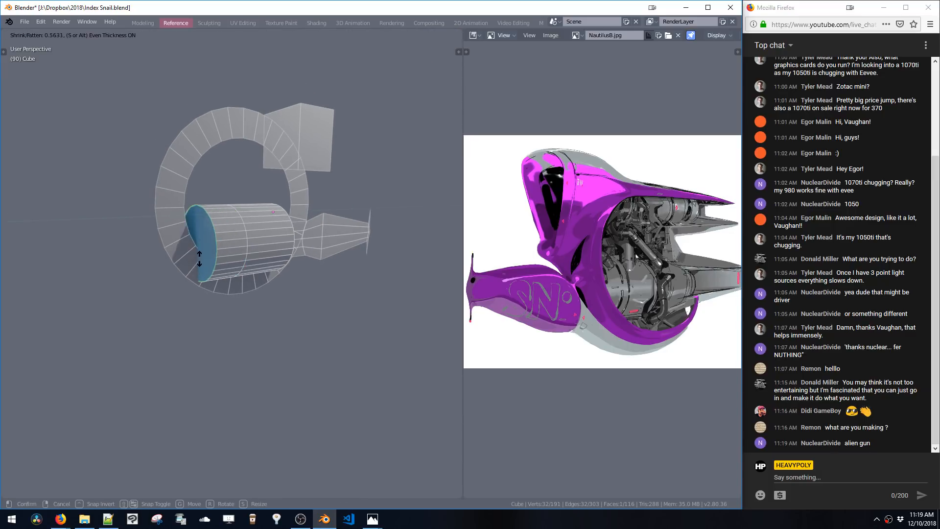
click(209, 308)
key(s)
click(201, 271)
middle_drag(202, 270, 270, 242)
Move the cylinder along Y, then select an edge loop and move and scale it along Y
key(g)
key(y)
click(198, 268)
double_click(236, 256)
key(g)
key(y)
click(258, 255)
key(s)
key(y)
click(266, 256)
Switch to edge select and move edge loops along X and Z to shape the cylinder
key(2)
key(g)
key(x)
middle_drag(292, 192, 268, 238)
click(234, 249)
key(g)
key(x)
click(222, 256)
double_click(267, 238)
key(g)
key(z)
click(273, 259)
Scale the selected part to about 0.74 and nudge it along Z
key(s)
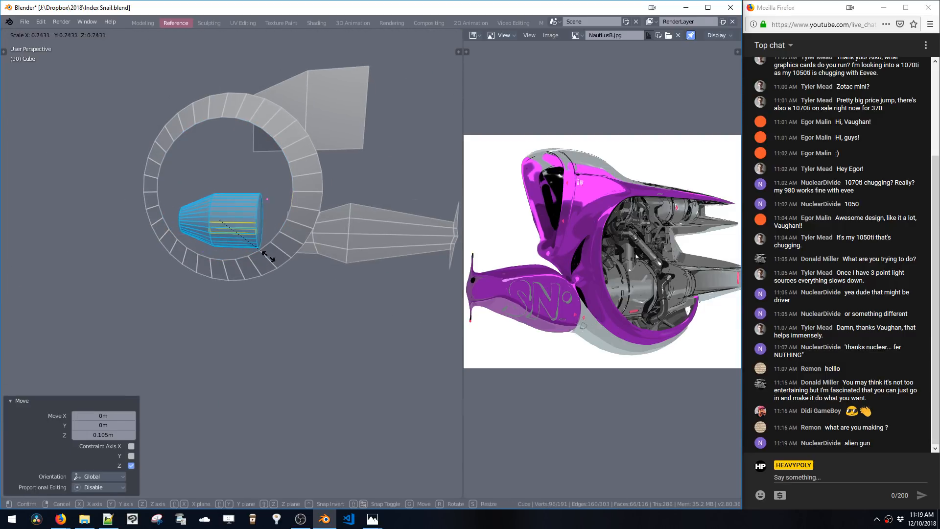
click(260, 249)
key(g)
key(z)
click(265, 257)
key(g)
key(z)
click(265, 250)
middle_drag(266, 249, 223, 231)
Switch to face select, extrude the cylinder's end face and scale the ends
key(3)
click(246, 227)
key(e)
click(249, 252)
key(s)
click(267, 269)
click(213, 225)
key(s)
click(217, 243)
Duplicate a single vertex in left orthographic view and place it above the cylinder
key(grave)
click(199, 227)
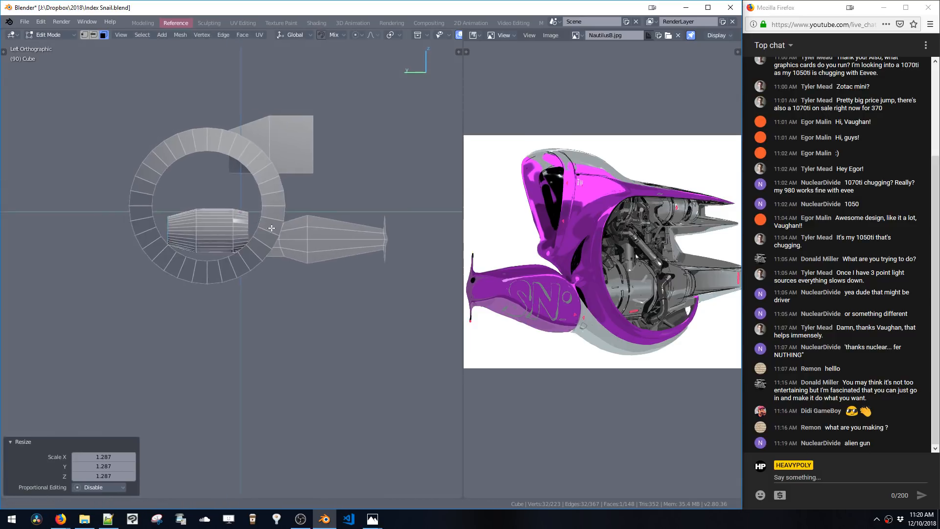
key(1)
key(shift+d)
click(228, 213)
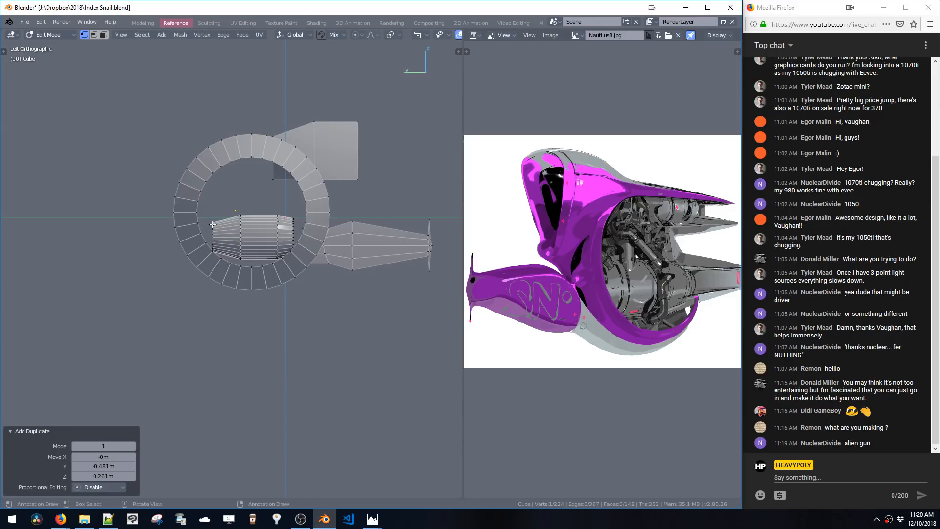
shift+middle_drag(229, 217, 260, 201)
key(g)
click(256, 184)
Extrude the vertex repeatedly to draw an edge outline left of the ring
key(e)
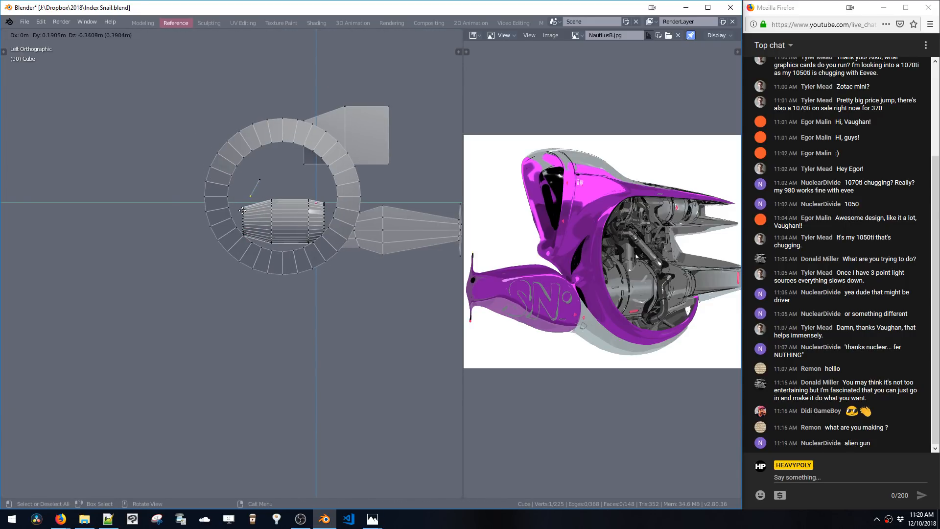
click(242, 212)
key(e)
click(149, 227)
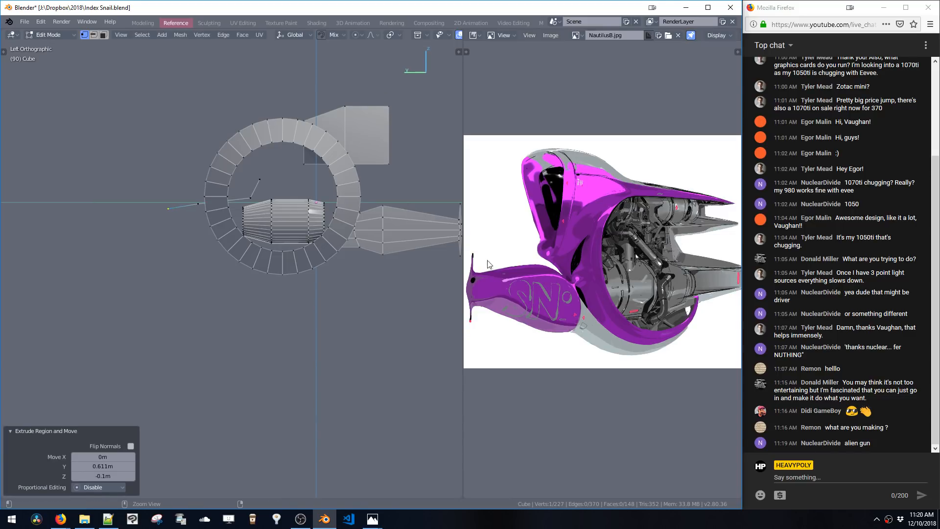
scroll(517, 286, down, 1)
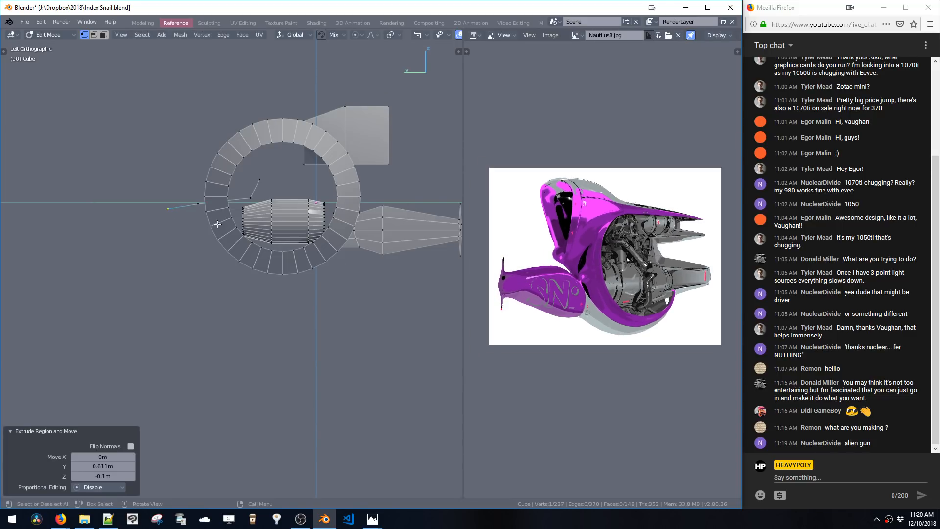
key(e)
key(z)
click(205, 248)
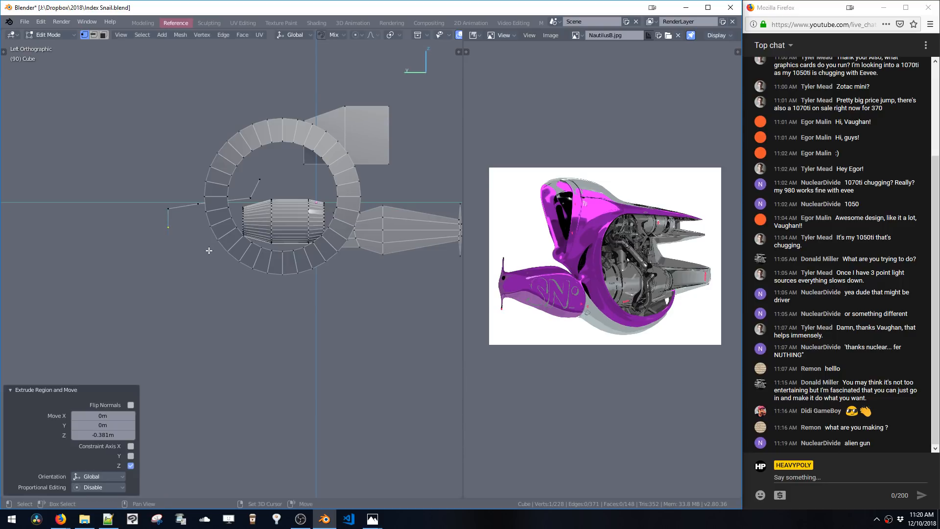
key(e)
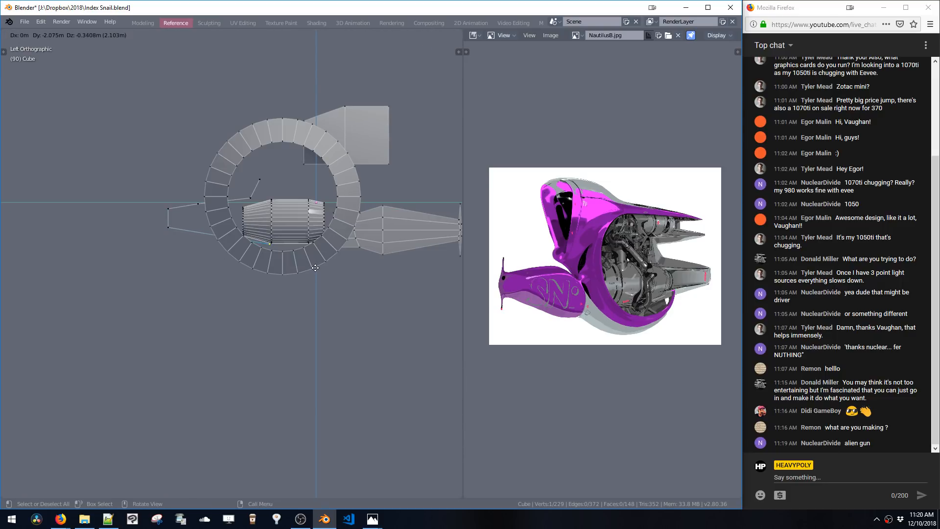
click(315, 269)
shift+middle_drag(259, 189, 254, 197)
click(254, 191)
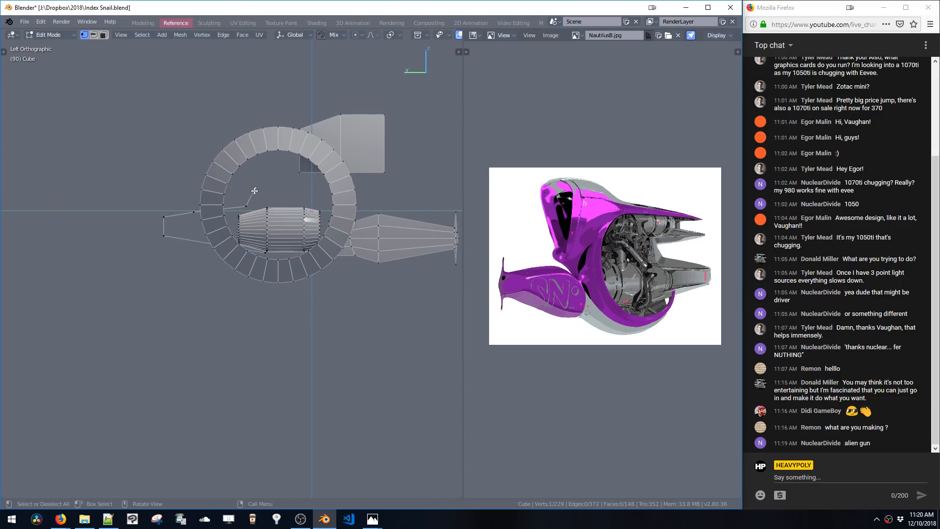
Extrude a vertex along Y and move the lower outline vertices along Y
key(e)
key(y)
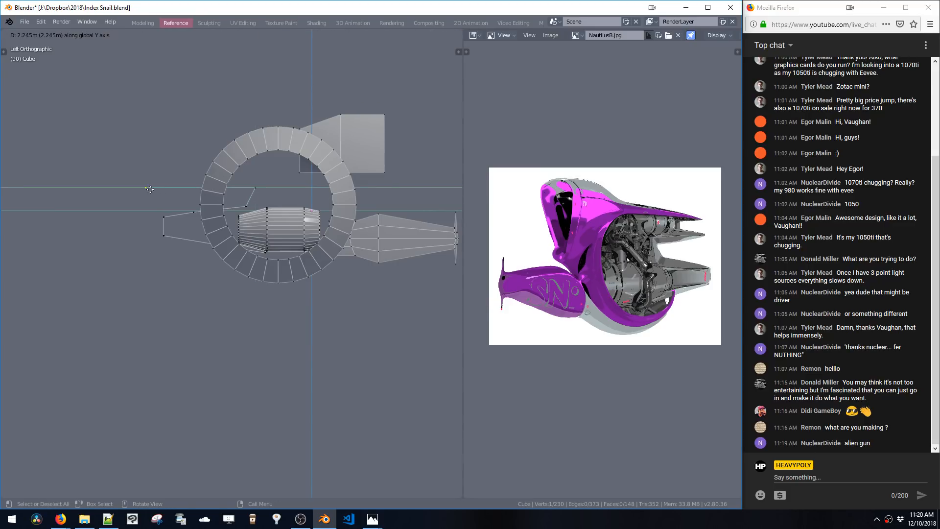
click(149, 190)
key(g)
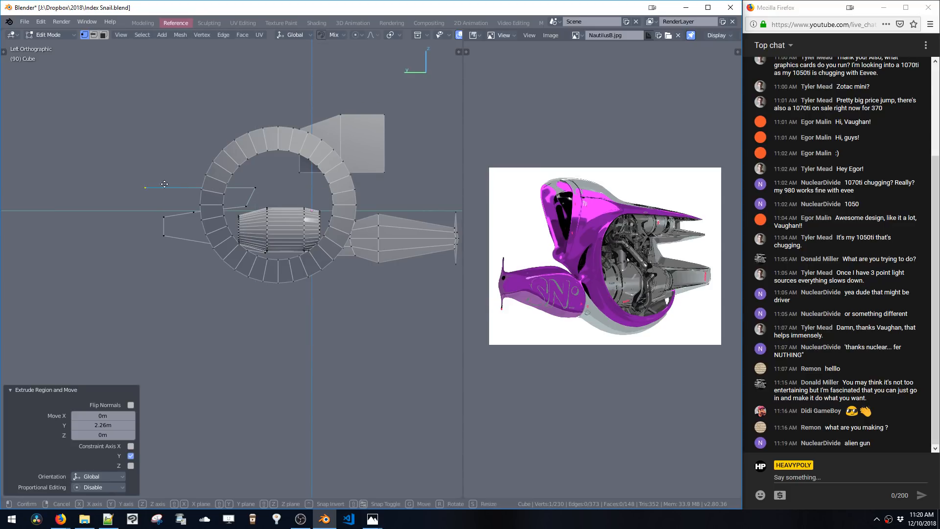
key(y)
click(133, 184)
drag(142, 210, 174, 246)
key(g)
key(y)
click(110, 245)
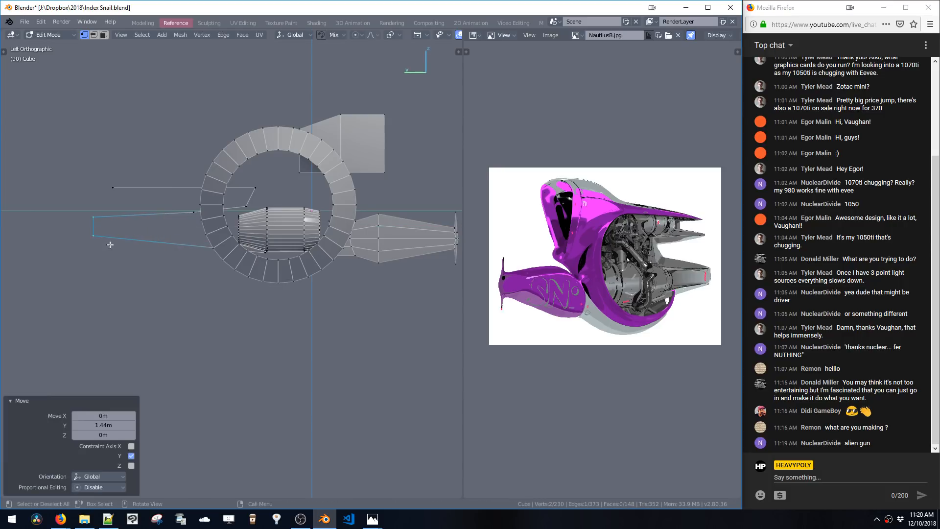
Dissolve a vertex of the lower outline and extrude the upper outline's end vertex three times toward the ring
click(195, 215)
key(ctrl+x)
click(115, 189)
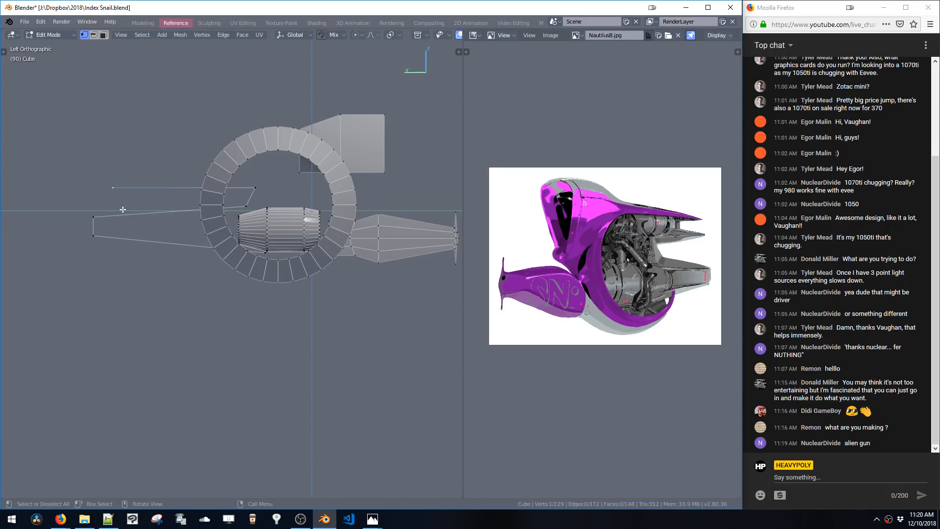
key(e)
click(140, 202)
key(e)
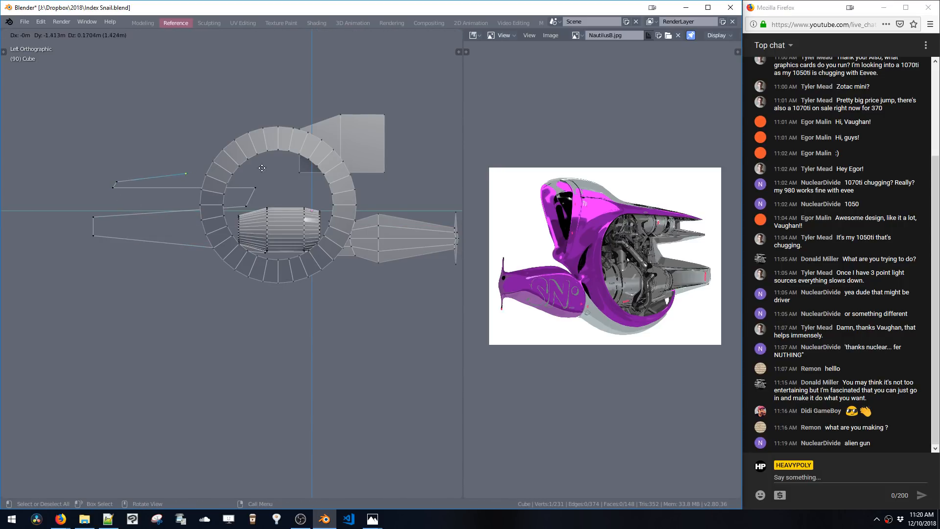
click(244, 174)
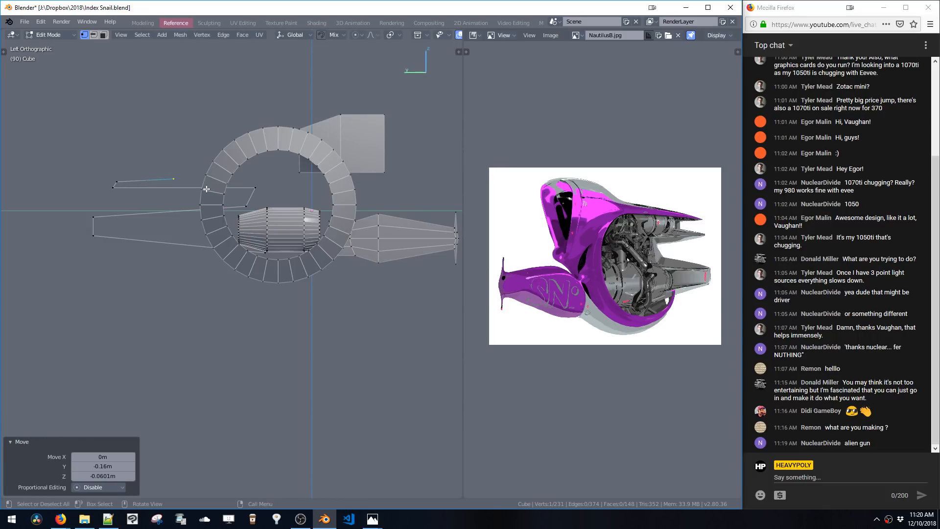
key(e)
click(298, 184)
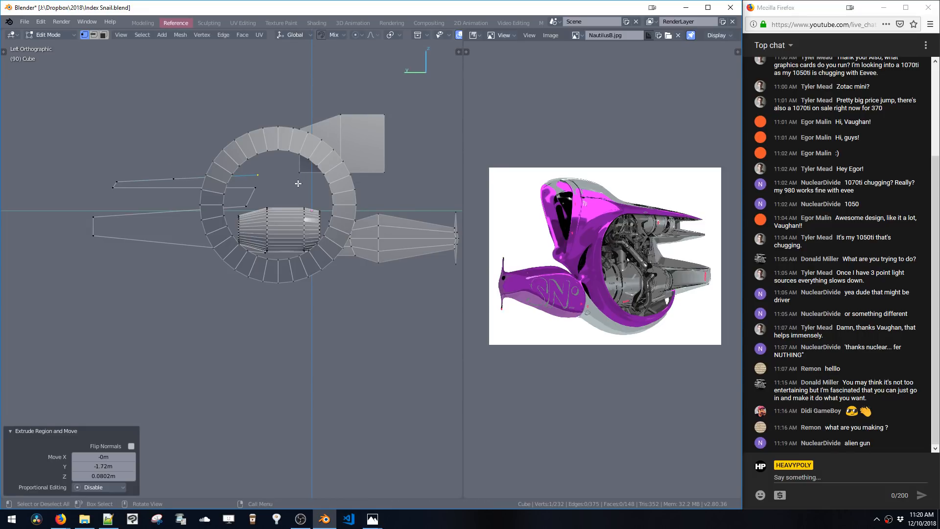
Select the upper outline's middle vertex and dissolve it
click(176, 179)
key(g)
click(175, 179)
key(ctrl+x)
Move the upper outline upward and reposition its vertices near the ring
double_click(114, 186)
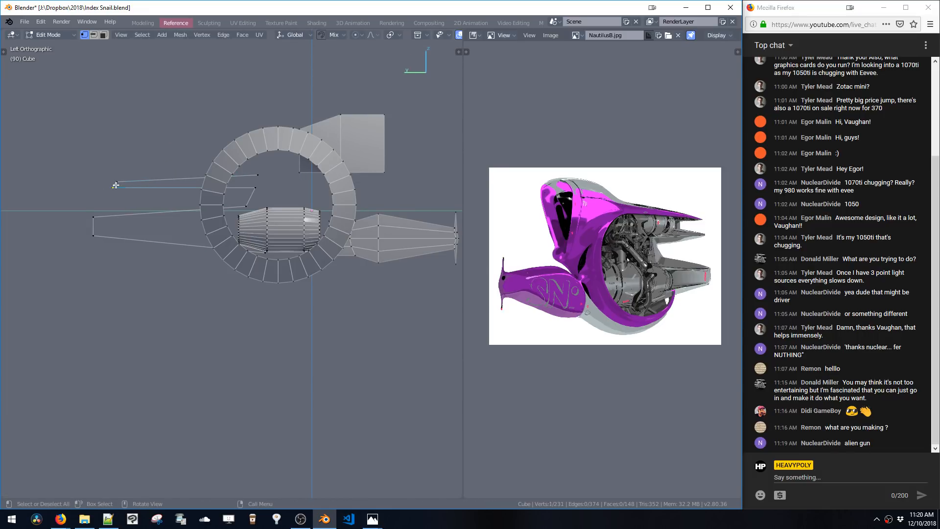
key(g)
click(125, 136)
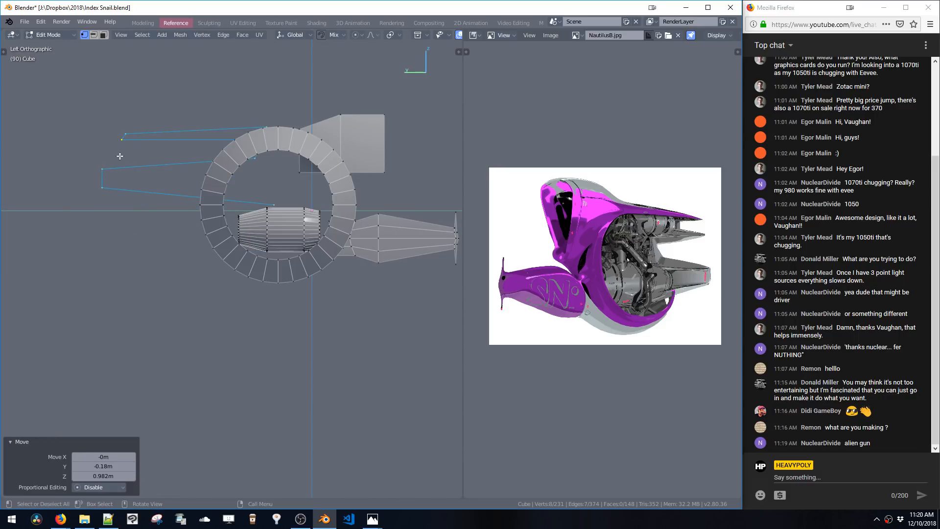
key(g)
click(175, 161)
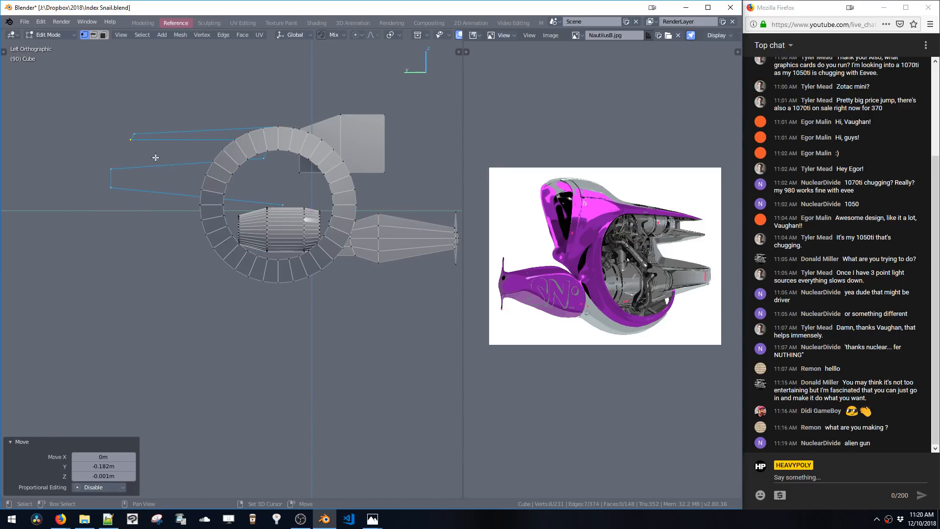
drag(108, 127, 146, 143)
key(g)
click(127, 152)
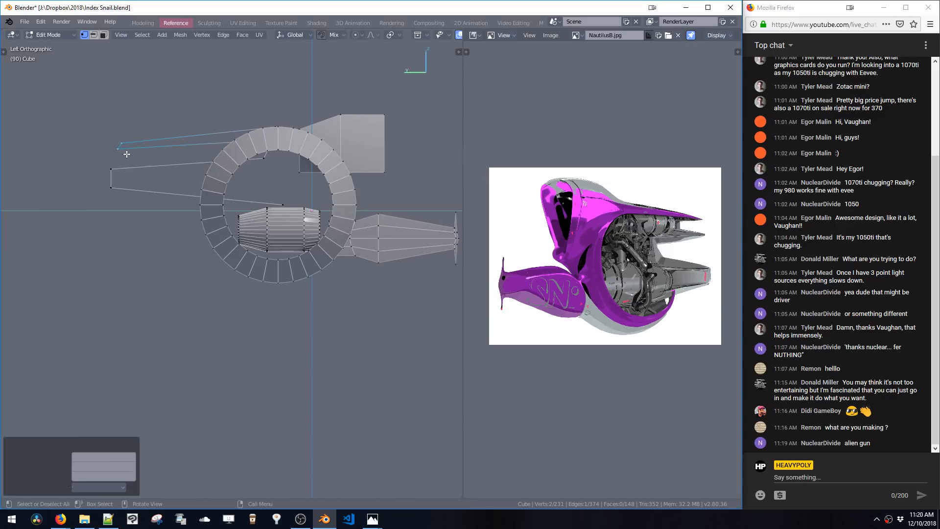
Insert an extra vertex on the upper outline's top edge and move it
key(ctrl+r)
click(196, 140)
right_click(195, 139)
key(g)
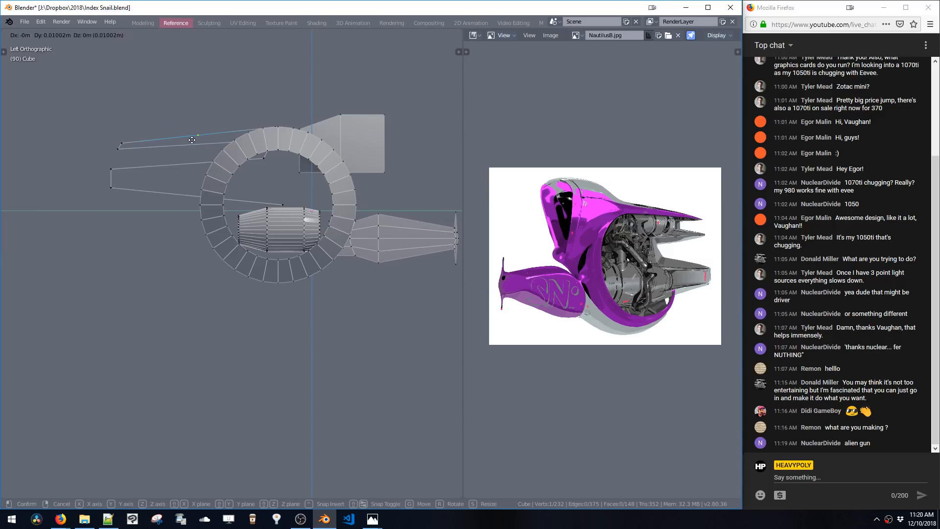
click(132, 132)
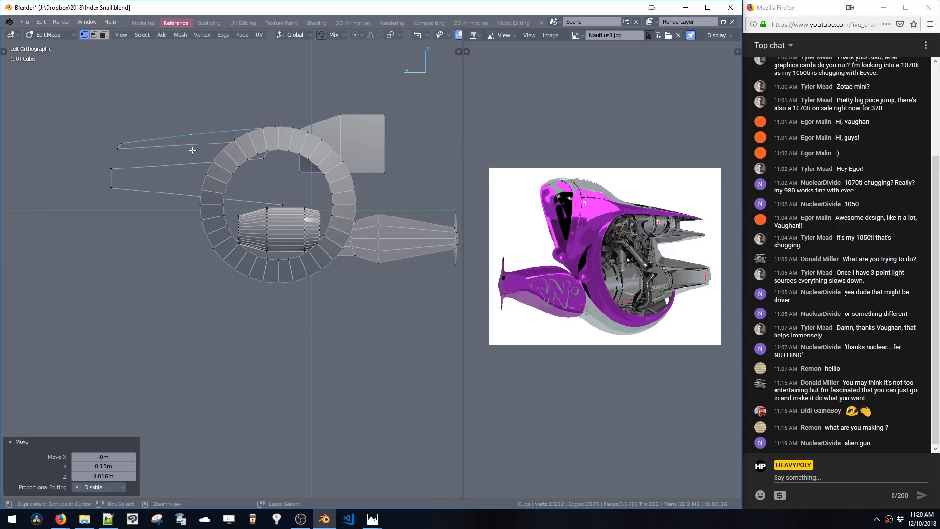
Select the linked outline and separate it into its own object
key(ctrl+l)
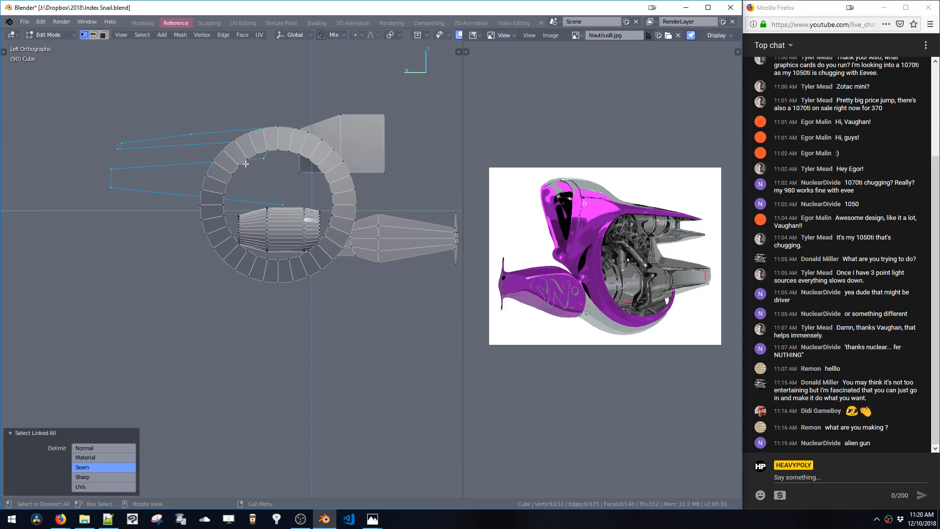
key(p)
click(261, 165)
Reposition the separated outline's vertices to reshape its inner section and lower-left part
drag(250, 140, 280, 163)
key(g)
click(259, 178)
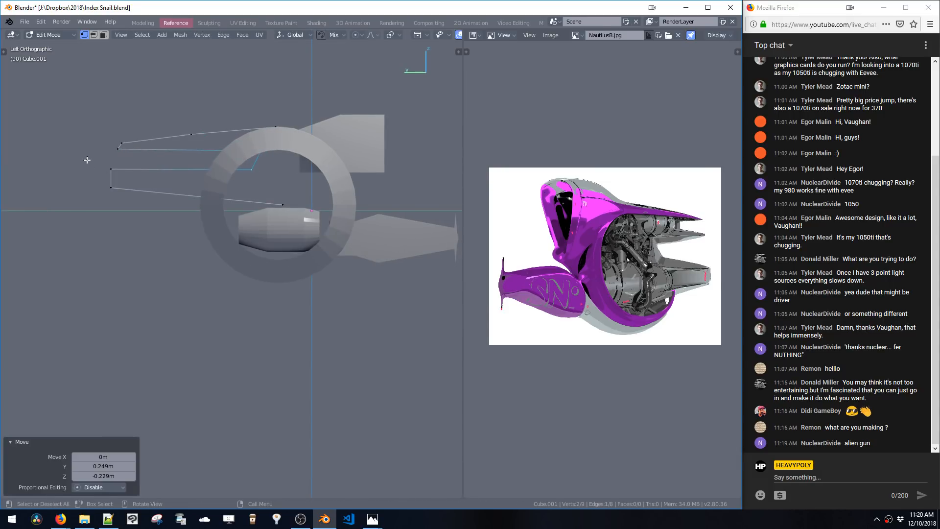
drag(92, 162, 314, 234)
key(g)
click(115, 179)
key(g)
click(282, 217)
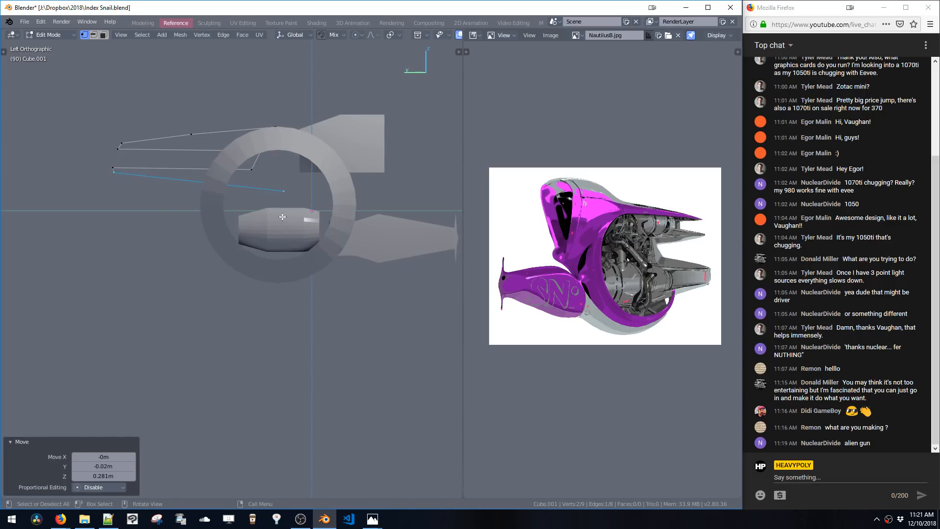
Move the left lower vertices along Y and adjust the vertex near the ring
drag(103, 158, 143, 183)
key(g)
key(y)
click(126, 186)
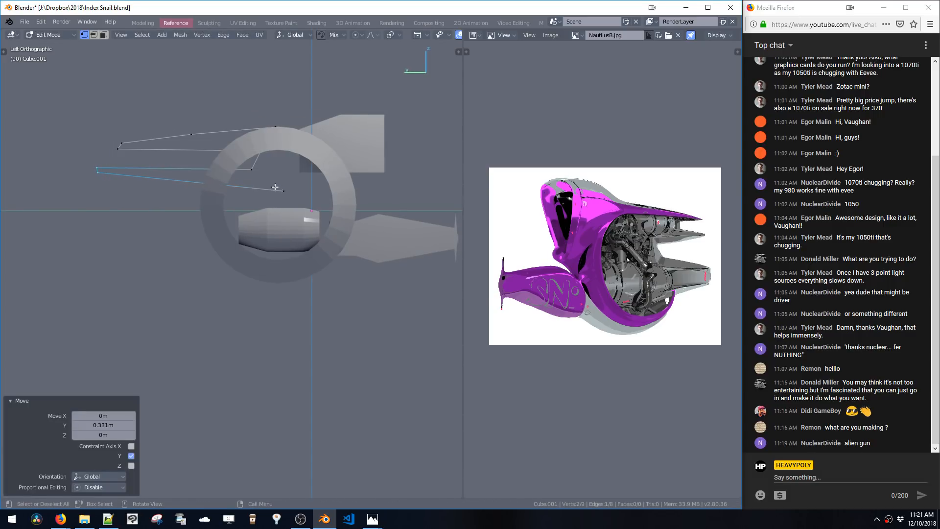
drag(295, 182, 280, 197)
key(g)
click(250, 194)
shift+middle_drag(249, 194, 276, 181)
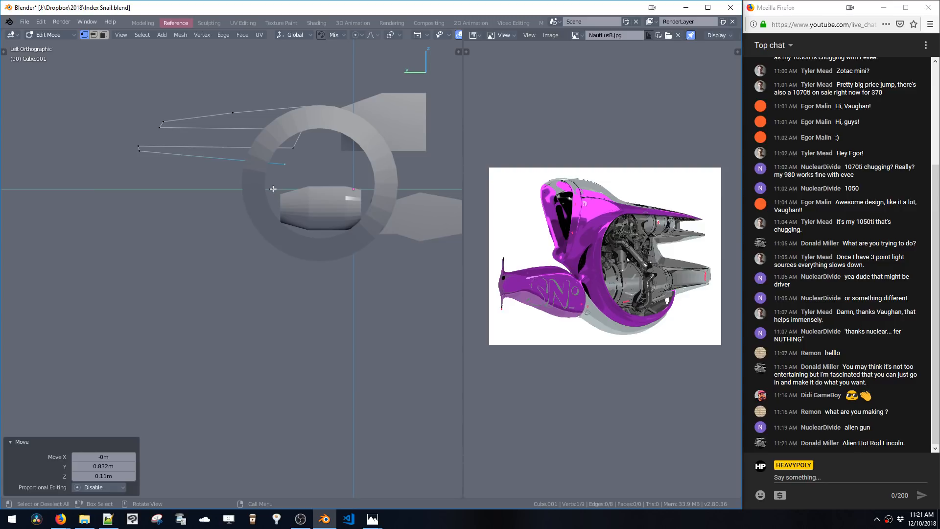
Extrude the vertex inside the ring twice to draw a lower edge extending left
key(e)
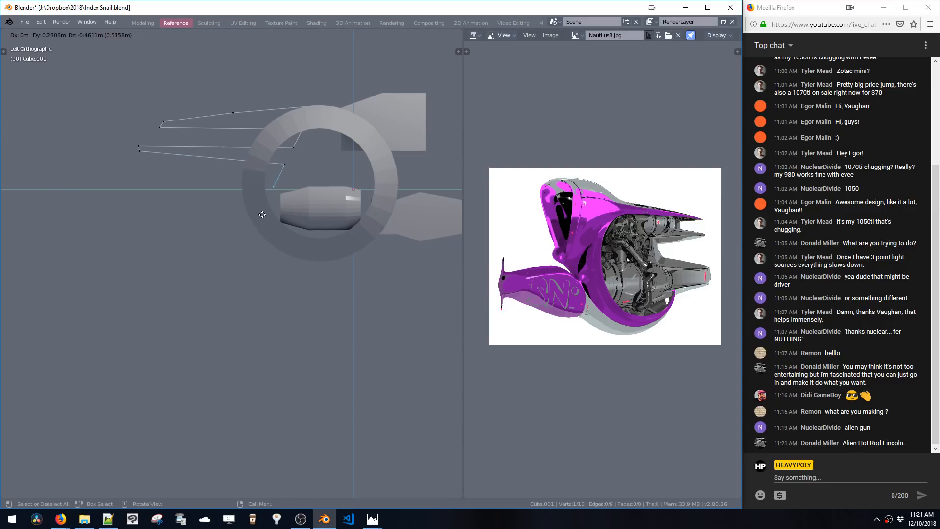
click(261, 216)
key(e)
click(128, 220)
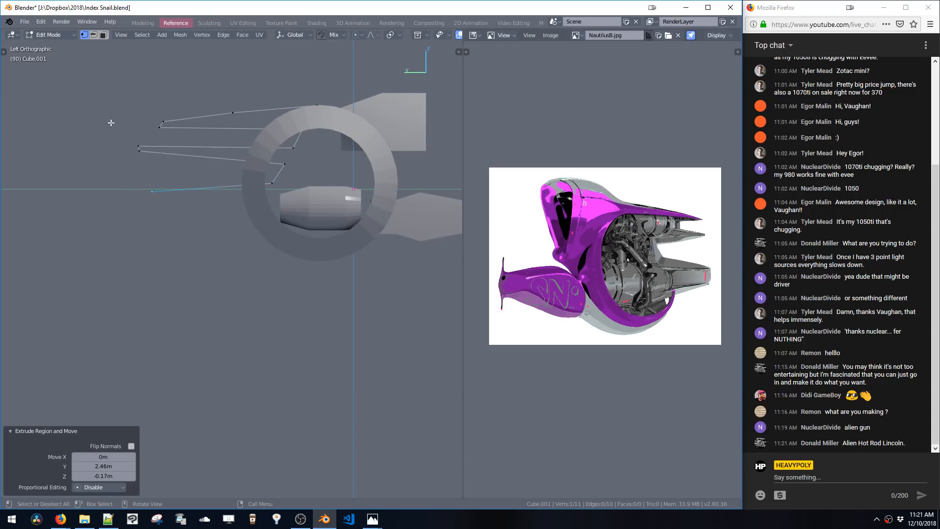
Move the left outline vertices along Y and nudge an upper vertex
drag(113, 115, 184, 162)
key(g)
key(y)
click(203, 169)
drag(221, 105, 242, 119)
key(g)
click(226, 125)
Extrude the lower-left vertex twice to run the outline under the ring
click(152, 191)
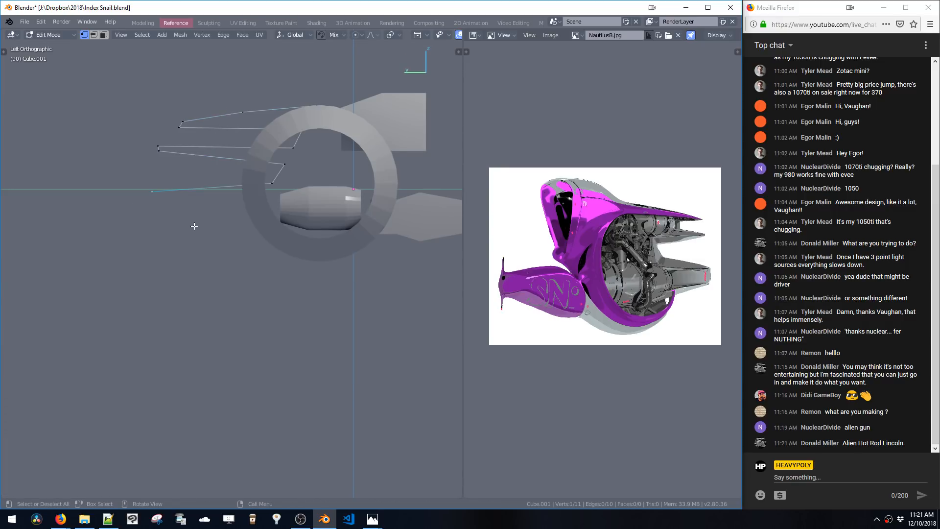
key(e)
click(189, 250)
key(e)
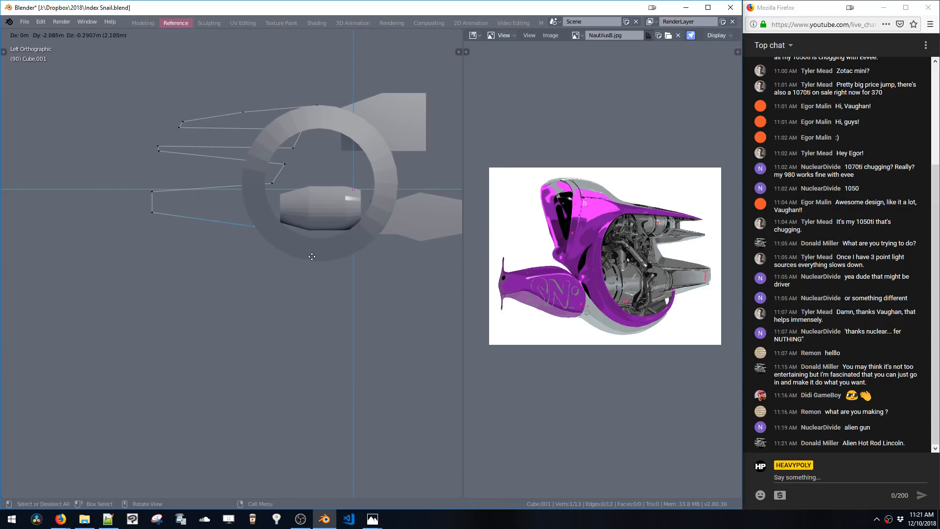
click(347, 257)
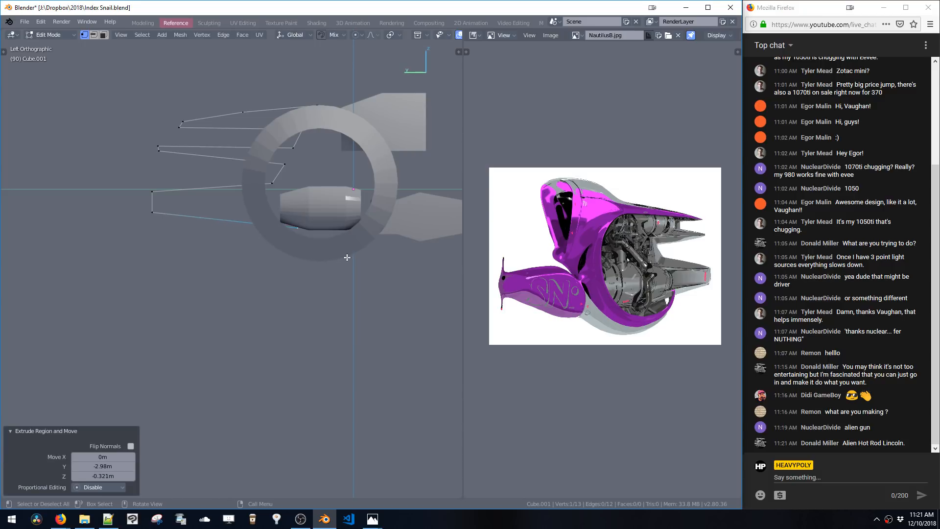
Adjust the positions of the new outline vertices beneath the ring
key(g)
click(312, 244)
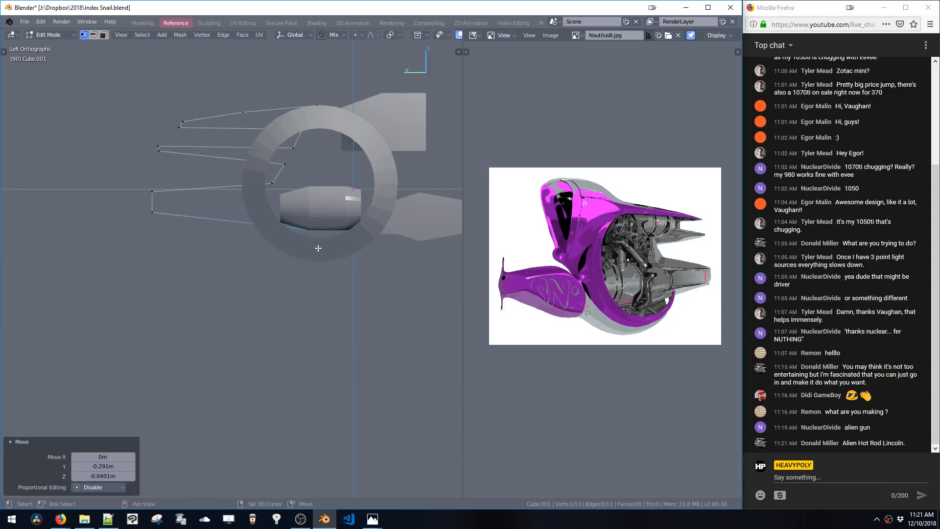
shift+middle_drag(324, 248, 279, 244)
key(g)
click(285, 245)
key(g)
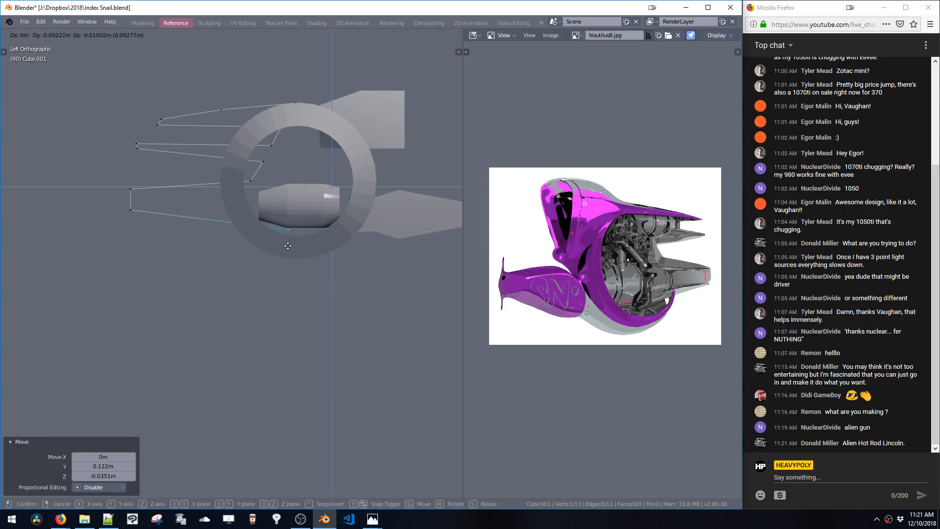
click(288, 252)
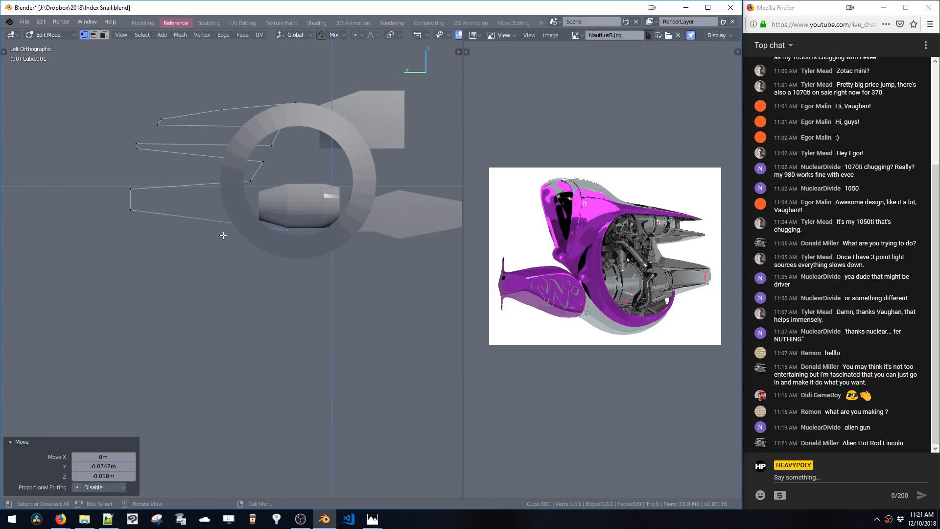
Select the inner outline vertices and scale them twice to refine their spread
shift+middle_drag(263, 201, 291, 230)
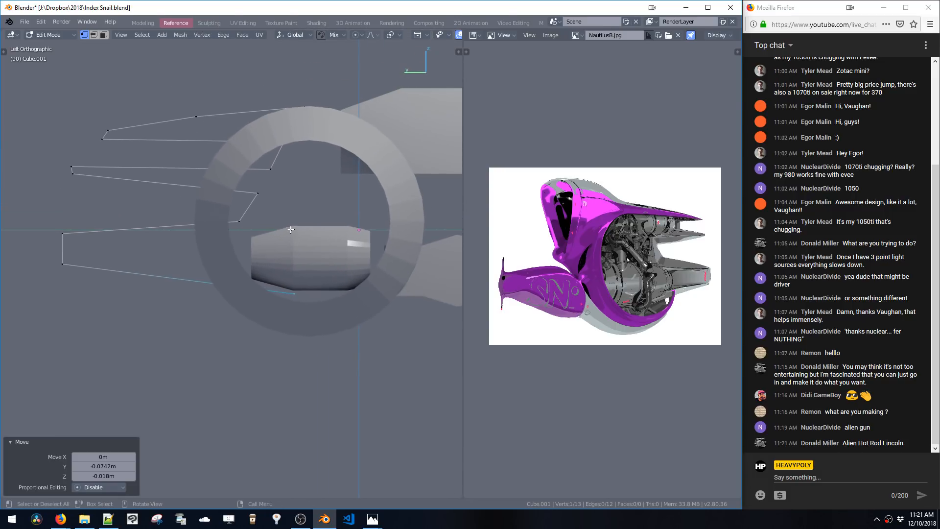
drag(225, 190, 262, 229)
key(s)
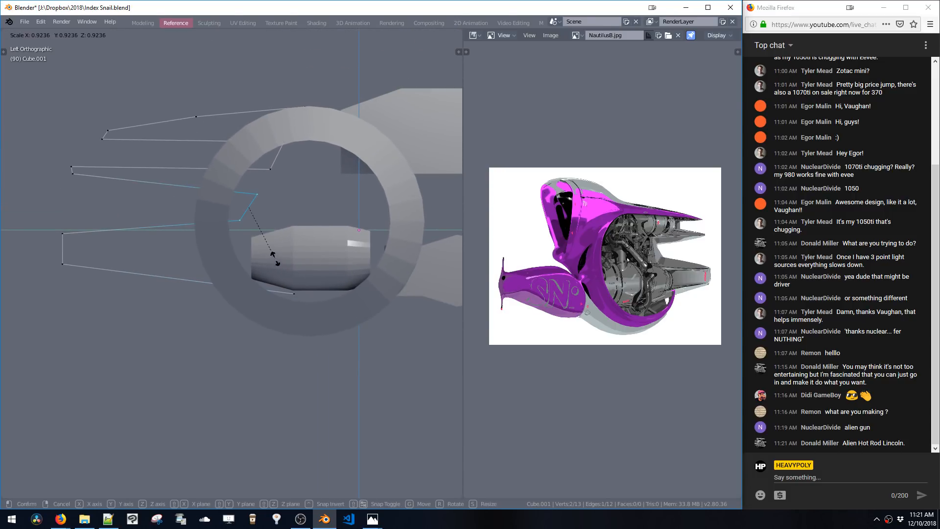
click(273, 257)
key(s)
click(279, 267)
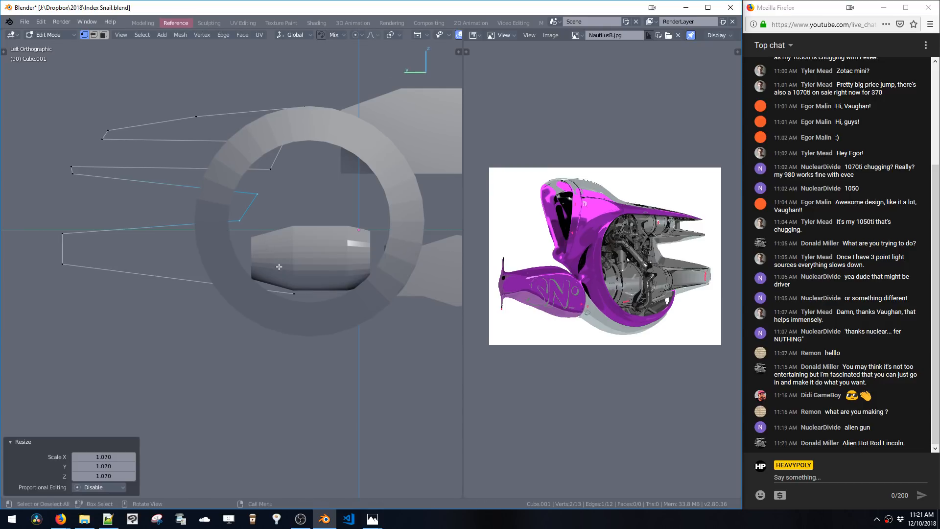
Box-select the upper-middle outline vertices, move them and scale them down
shift+middle_drag(235, 209, 258, 210)
key(b)
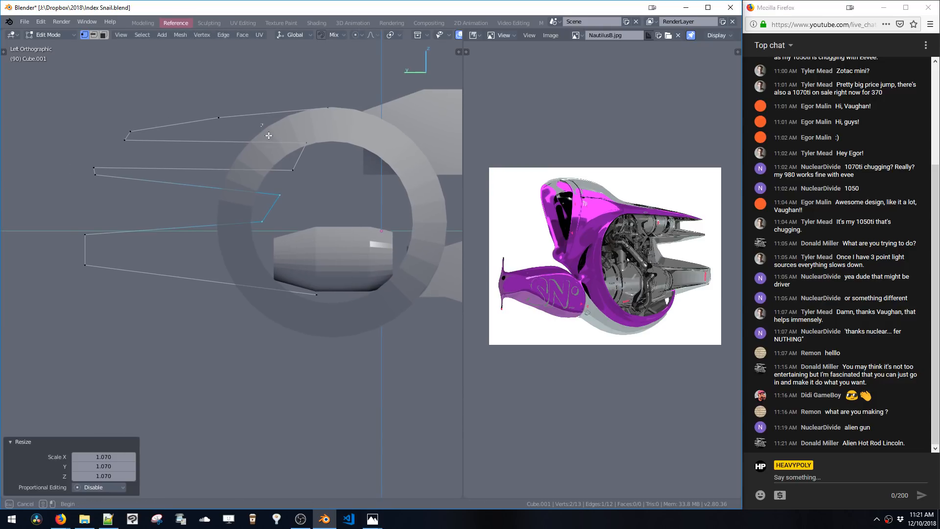
drag(315, 178, 314, 179)
key(g)
click(192, 163)
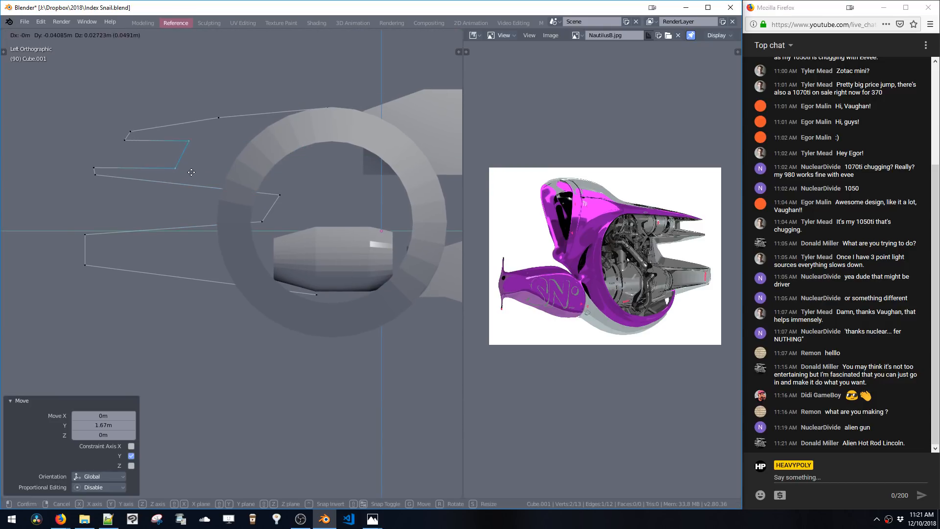
key(s)
click(217, 196)
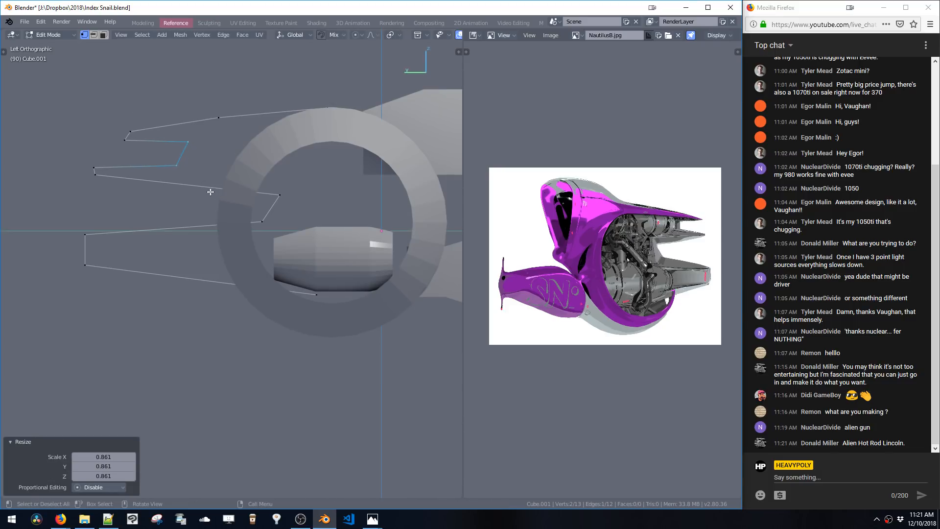
Adjust the middle outline vertices, moving one of them along Y
key(g)
click(278, 191)
click(186, 165)
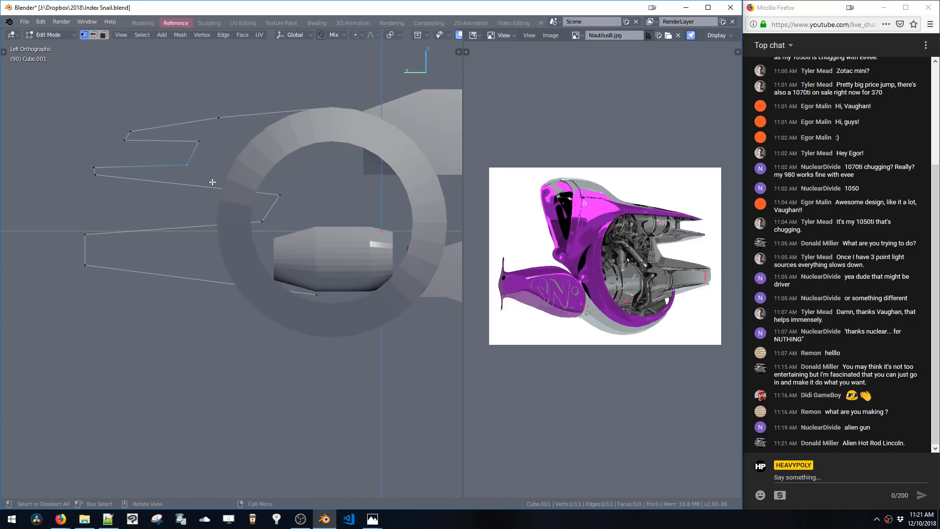
key(g)
key(y)
click(237, 184)
shift+middle_drag(225, 189, 219, 168)
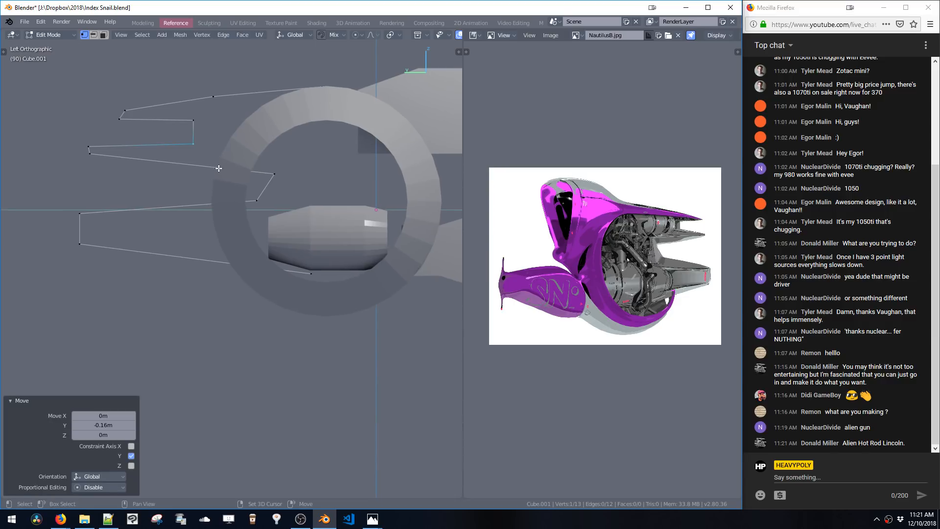
Move the vertices inside the ring along Y, then nudge them slightly upward
drag(226, 171, 277, 212)
shift+middle_drag(273, 205, 267, 210)
key(g)
key(y)
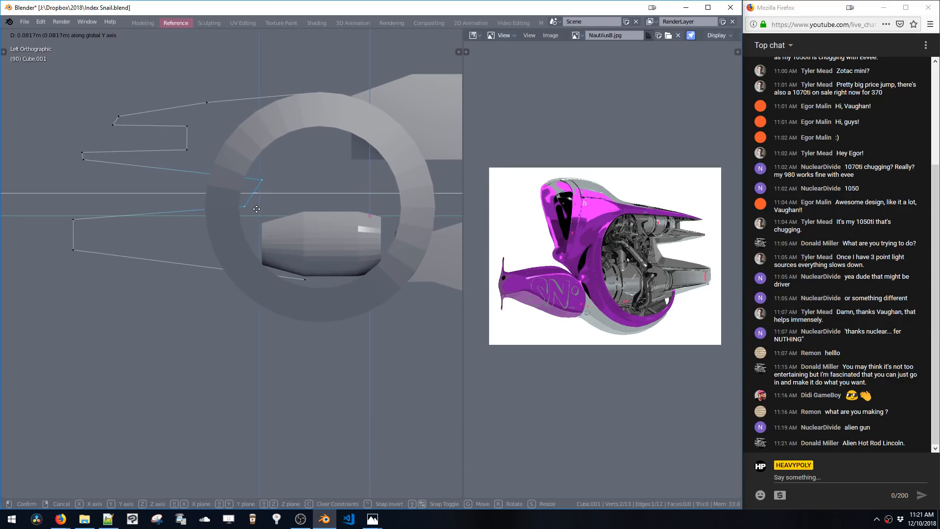
click(262, 210)
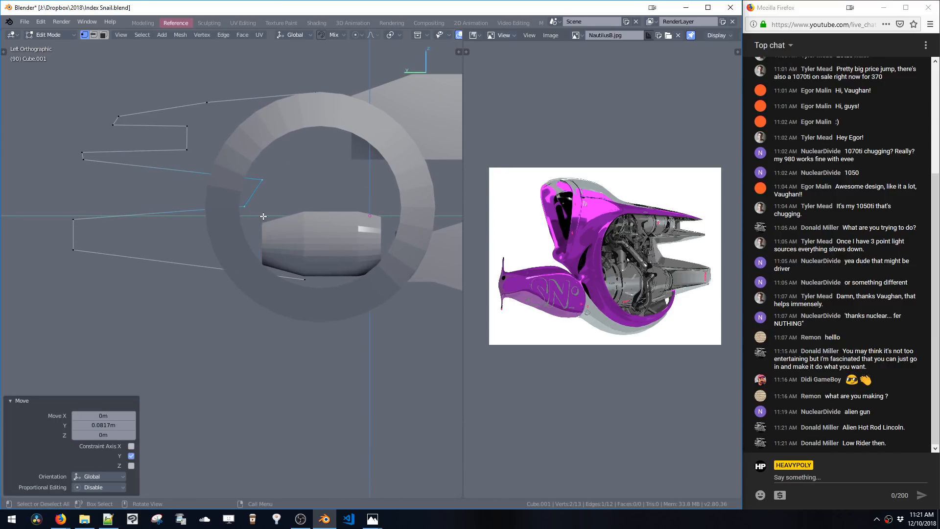
shift+middle_drag(324, 214, 271, 215)
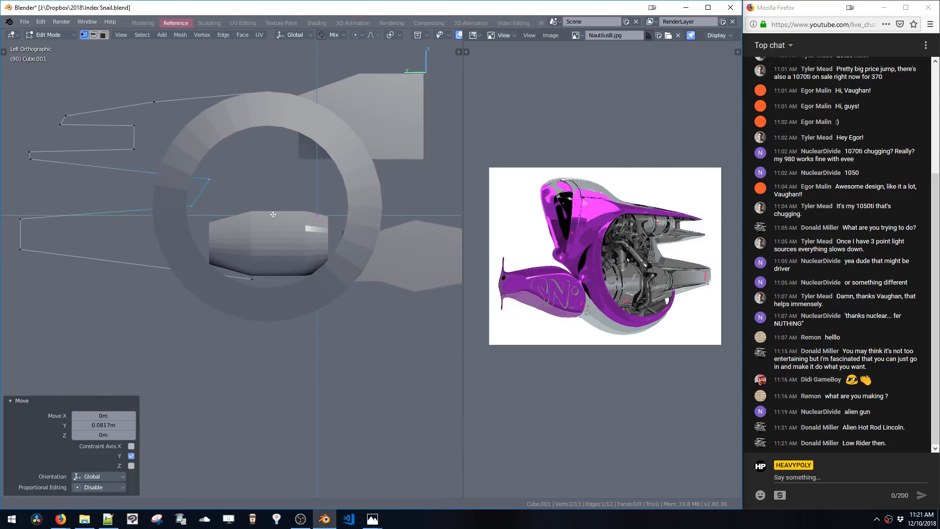
key(g)
click(254, 200)
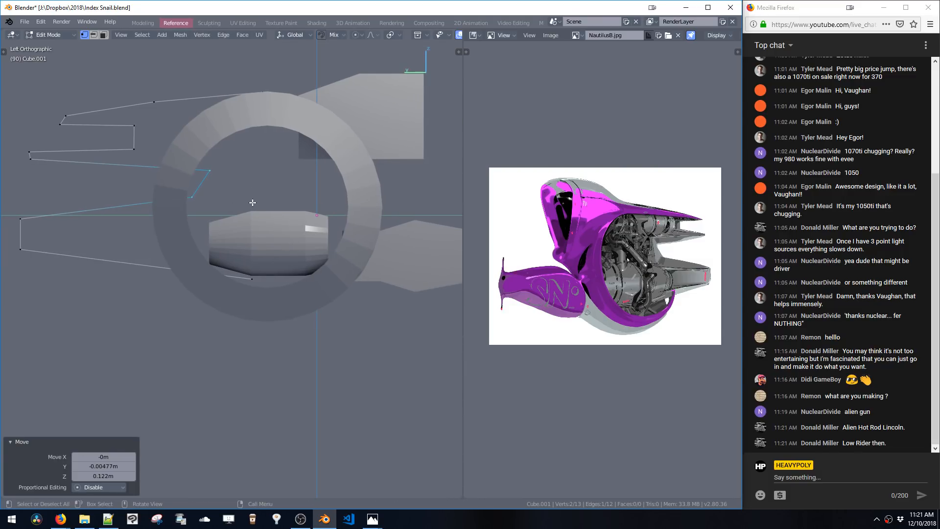
Move a vertex of the Cube.001 outline slightly down and along Y
key(g)
click(253, 224)
ctrl+middle_drag(265, 255, 271, 230)
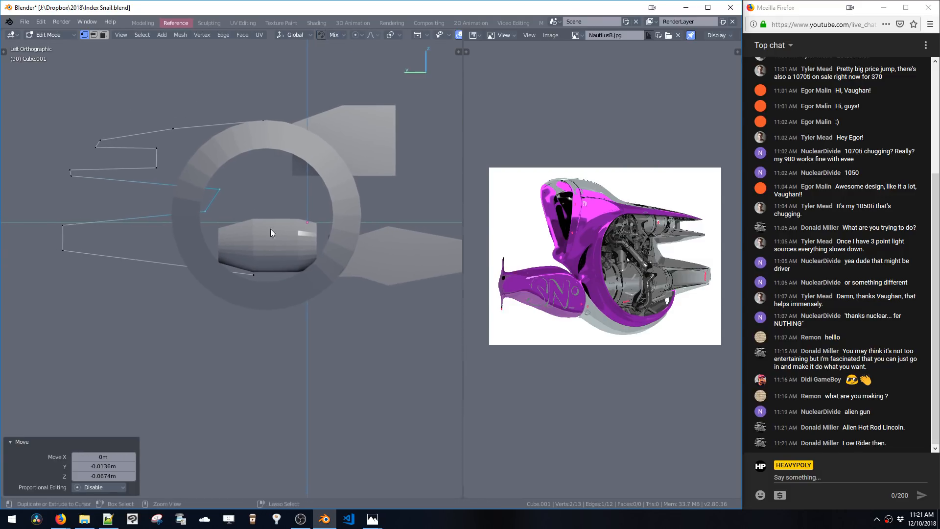
Switch to the main Cube mesh, select the inner cylinder's linked faces and move them up along Y and Z
key(Tab)
click(266, 249)
key(Tab)
key(3)
double_click(270, 245)
key(g)
click(262, 229)
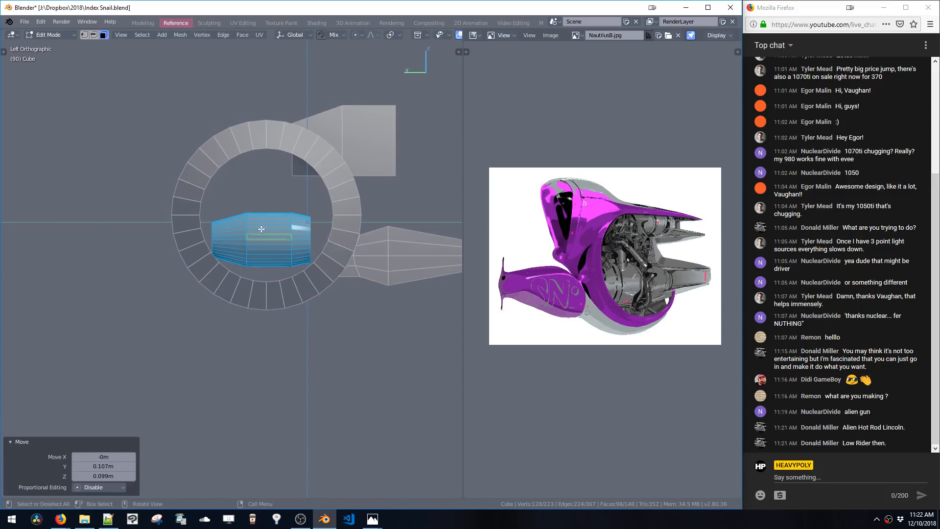
Orbit the view and toggle modes to inspect the blockout in perspective and left orthographic views
key(Tab)
shift+middle_drag(266, 223, 293, 232)
drag(97, 122, 167, 191)
drag(98, 100, 178, 178)
key(space)
key(space)
middle_drag(125, 110, 199, 142)
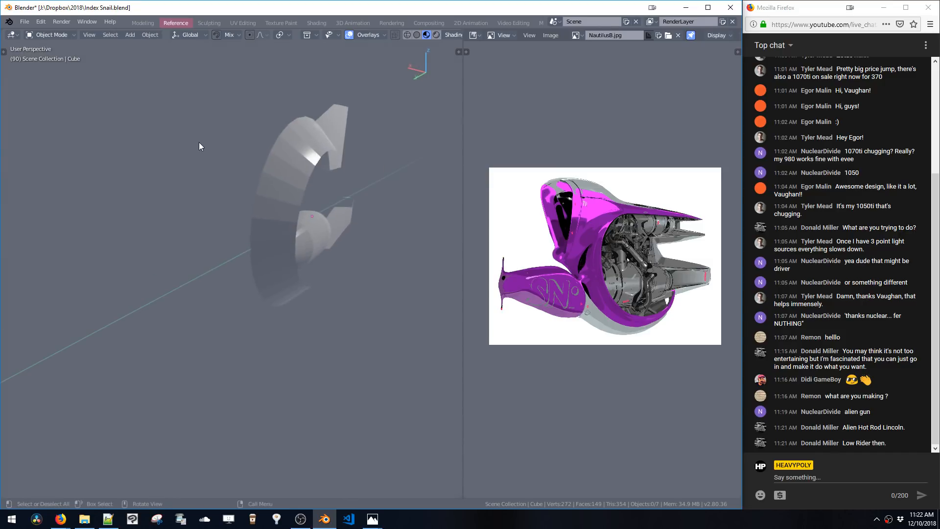
drag(138, 113, 314, 263)
key(space)
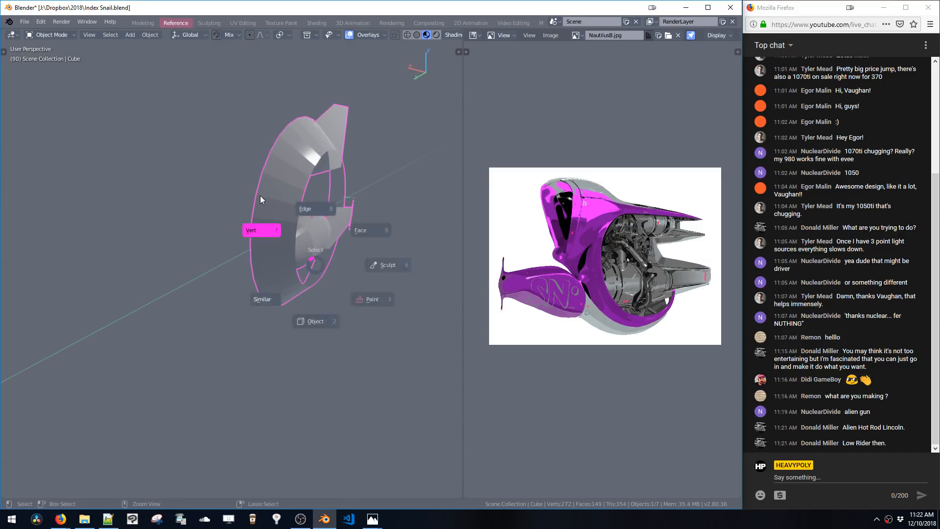
middle_drag(243, 182, 211, 156)
key(space)
middle_drag(217, 211, 258, 184)
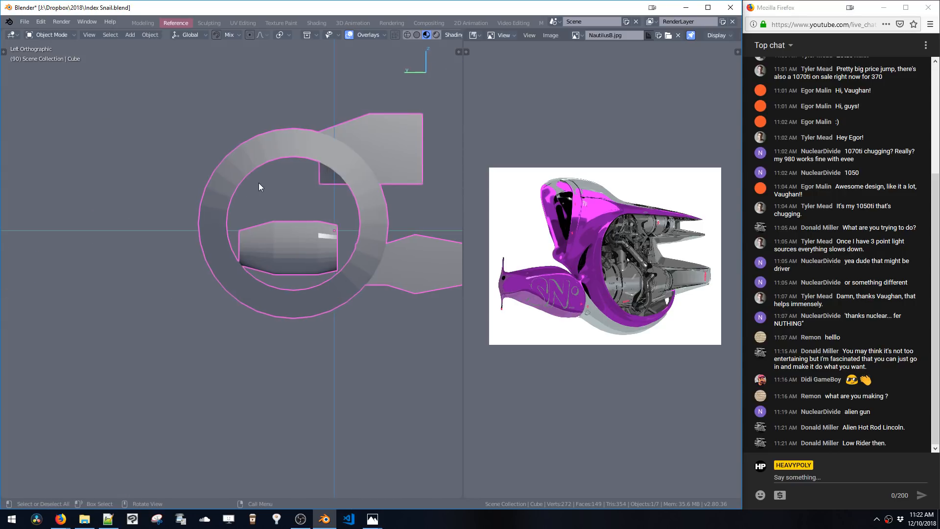
drag(74, 101, 236, 225)
drag(43, 106, 289, 336)
key(space)
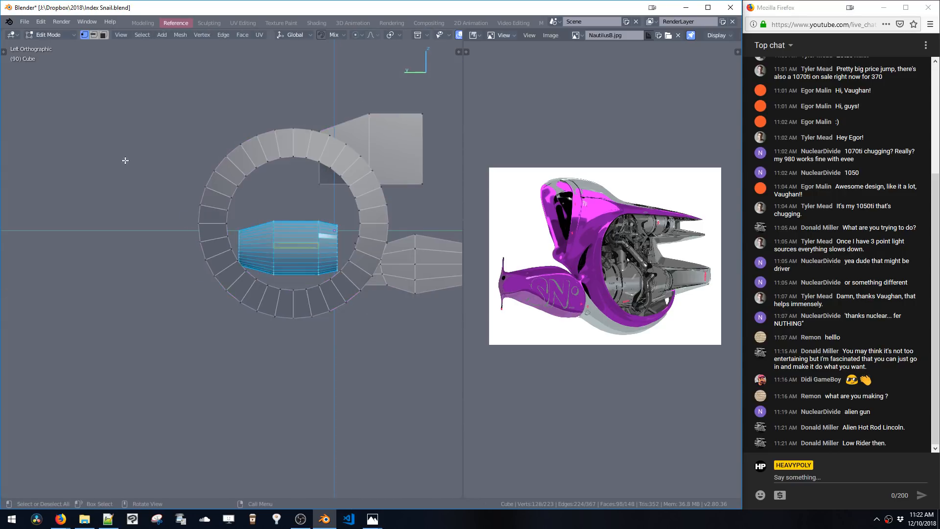
middle_drag(115, 145, 176, 186)
key(a)
click(180, 190)
key(space)
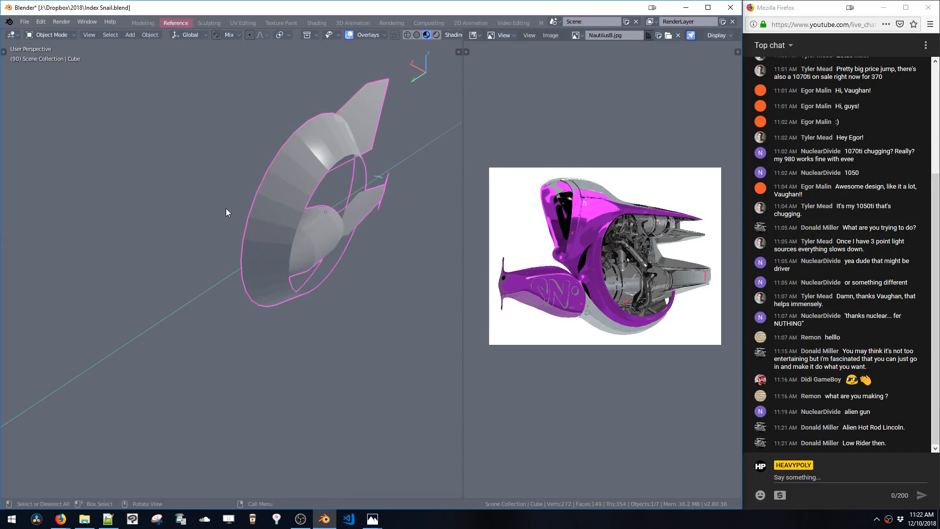
key(Tab)
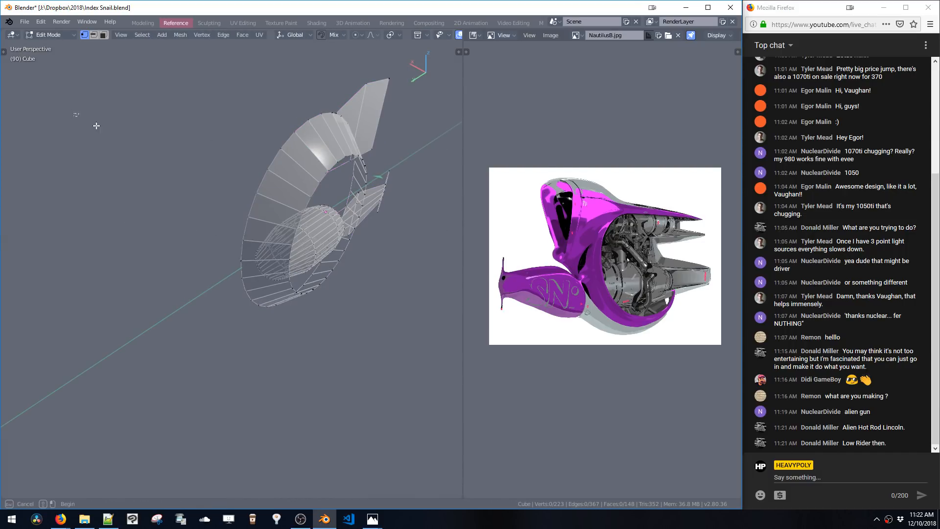
drag(94, 115, 394, 311)
middle_drag(383, 291, 378, 271)
ctrl+middle_drag(379, 272, 382, 365)
Switch the right area to the Outliner, expand the scene collections and select Cube.001
key(ctrl+alt+space)
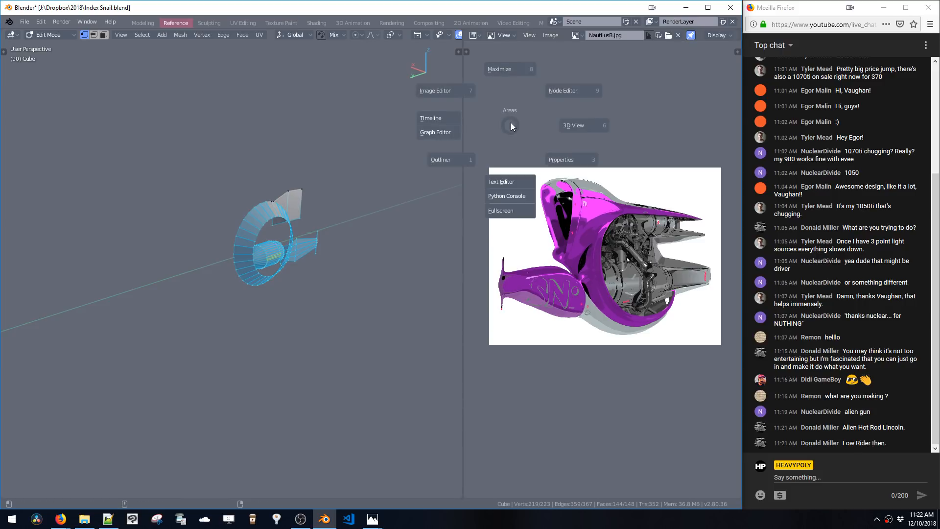
click(458, 159)
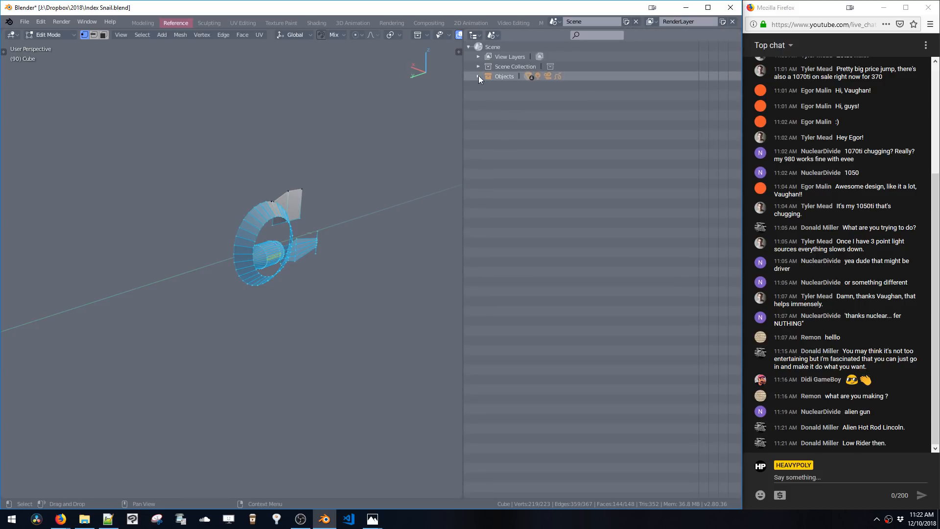
click(478, 56)
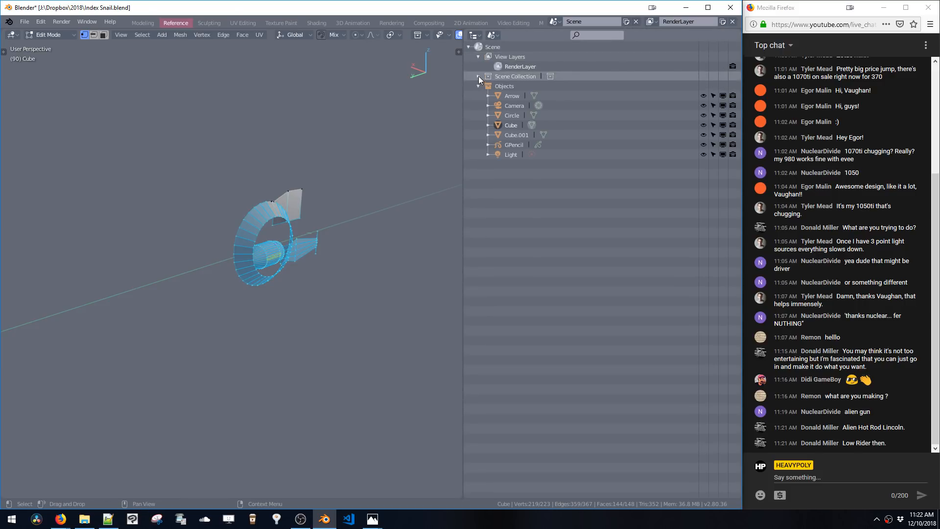
click(478, 76)
click(507, 147)
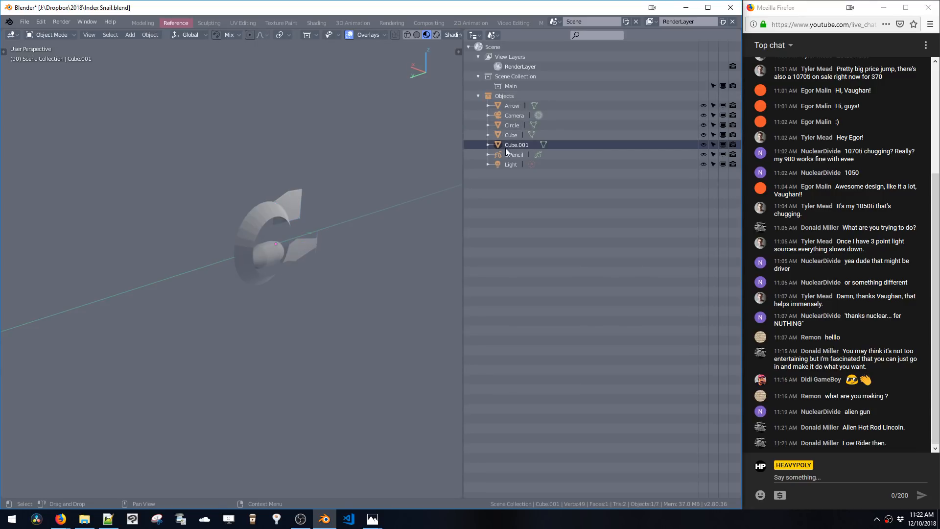
Select the whole Cube.001 outline, fill it with a face and make its normals consistent
key(Tab)
click(321, 116)
double_click(232, 213)
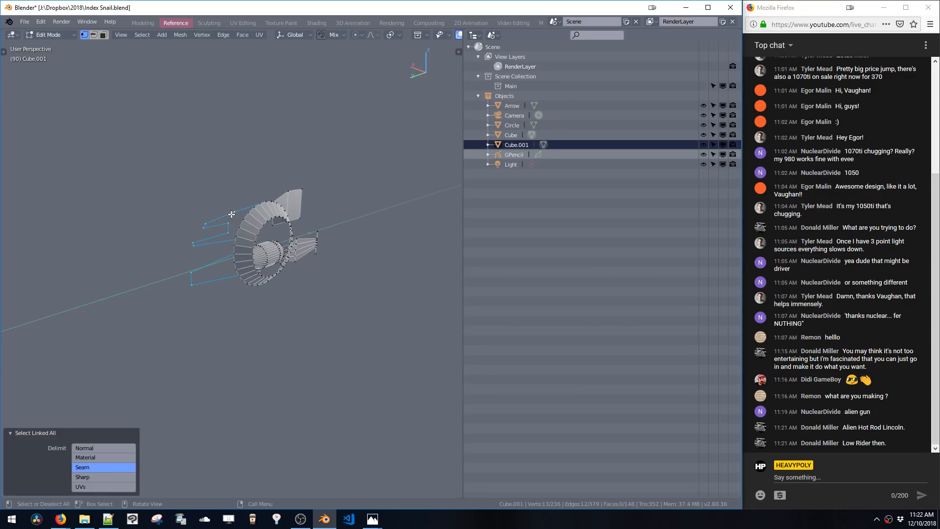
ctrl+middle_drag(232, 215, 271, 216)
key(f)
key(Tab)
key(Tab)
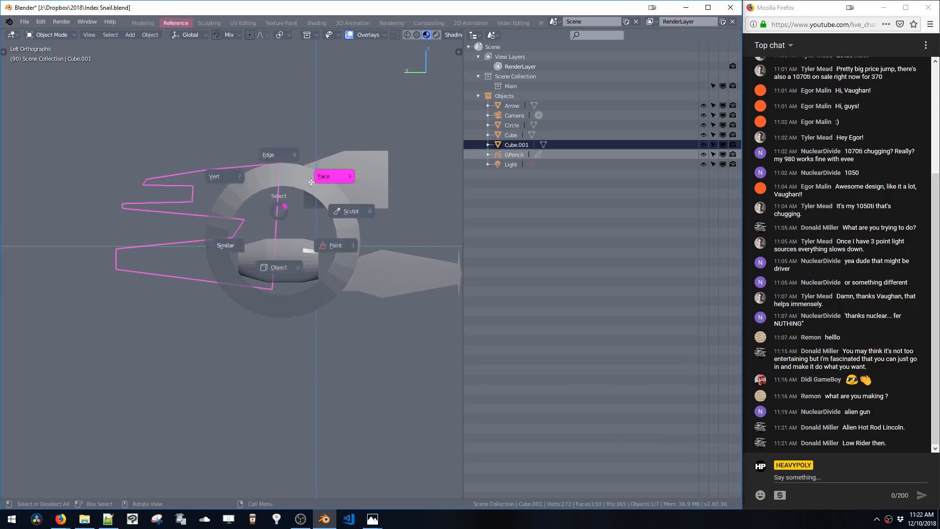
key(shift+n)
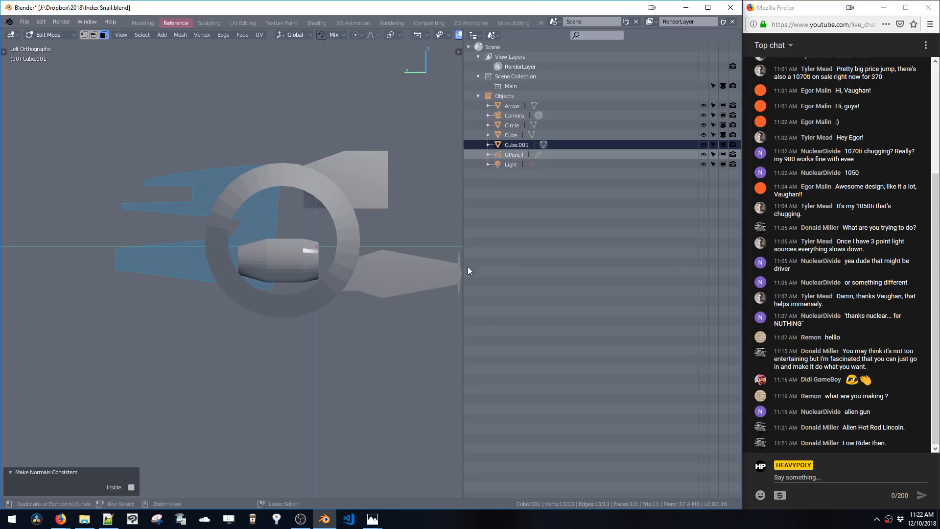
Switch the right area back to the Image Editor showing the reference image
key(ctrl+alt+space)
key(ctrl+alt+space)
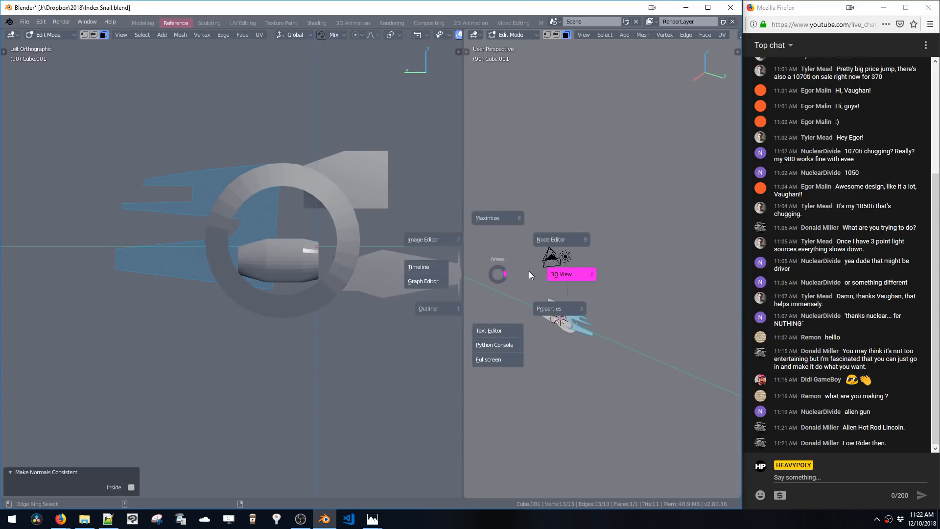
click(448, 238)
ctrl+middle_drag(475, 244, 493, 245)
shift+middle_drag(323, 246, 246, 263)
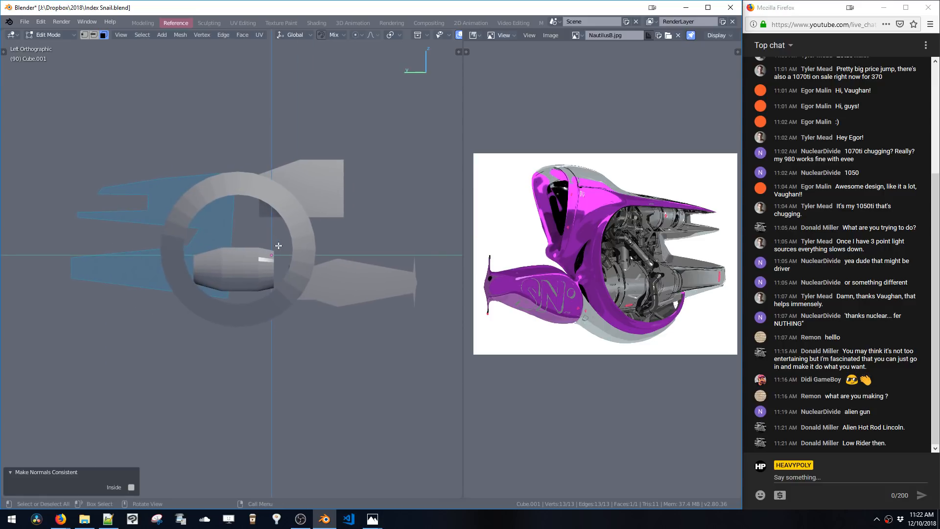
Hide Cube.001 and enter edit mode on the main Cube mesh
key(Tab)
key(h)
click(290, 254)
key(Tab)
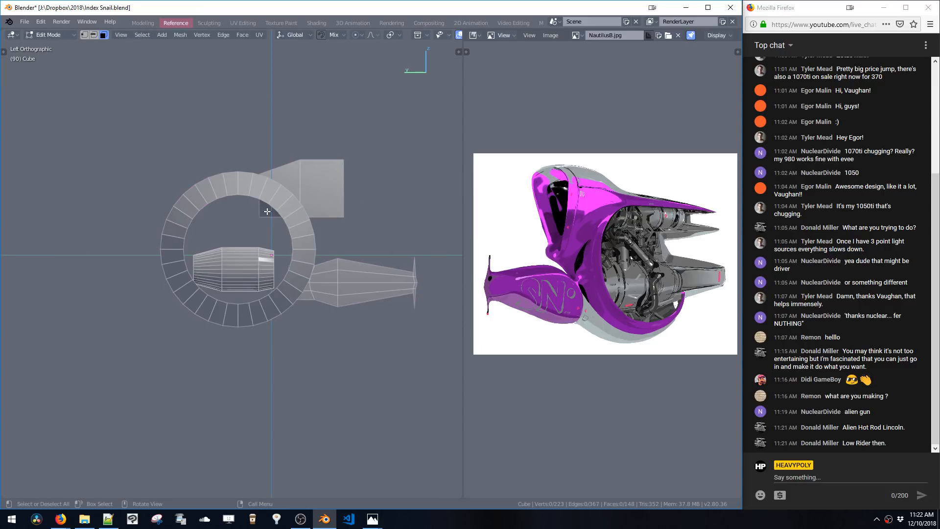
Recalculate the Cube's normals and check the mesh from the left and right orthographic views
key(Tab)
click(112, 206)
middle_drag(128, 233, 314, 245)
drag(390, 163, 377, 209)
middle_drag(377, 209, 285, 196)
key(Tab)
key(ctrl+shift+n)
key(Tab)
key(KP_3)
key(ctrl+KP_3)
key(Tab)
key(Tab)
click(304, 199)
key(ctrl+space)
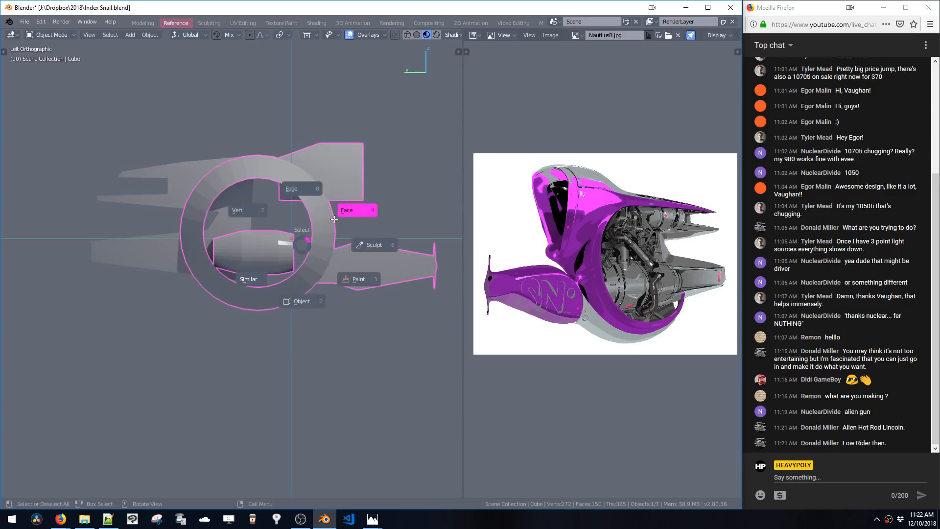
Select the ring's inner edge loop and scale it up slightly
alt+click(313, 245)
key(s)
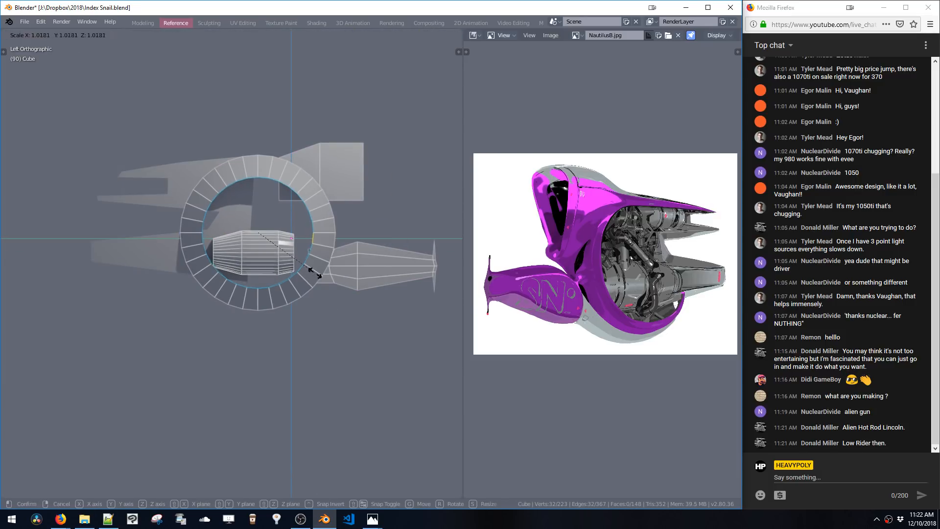
click(343, 307)
shift+middle_drag(356, 228, 344, 256)
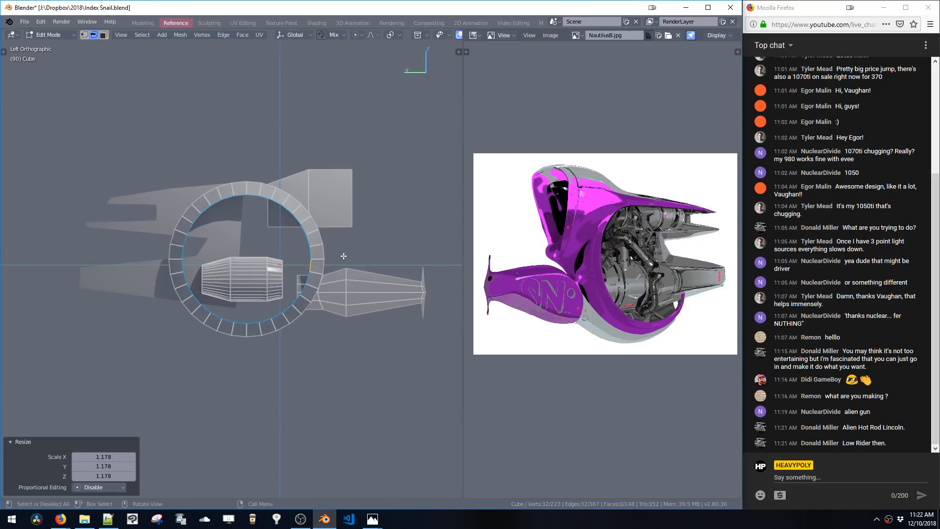
Select the upper block's lower edge and move it down along Z by -0.565 m
click(350, 213)
shift+middle_drag(350, 213, 335, 214)
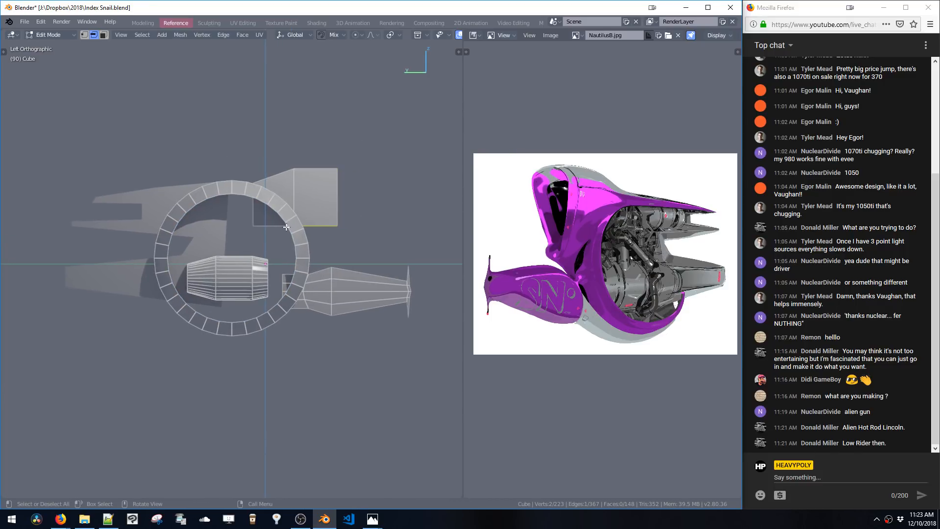
key(g)
key(z)
click(312, 268)
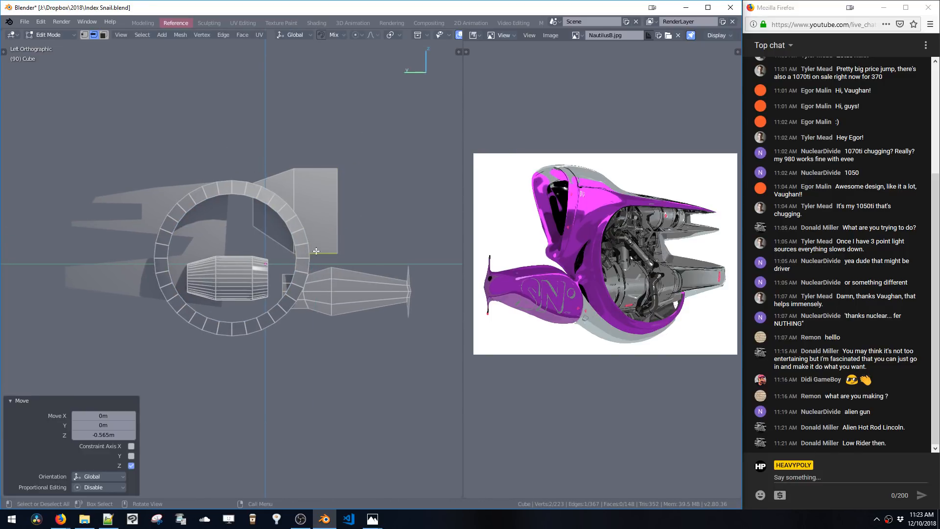
Select the whole upper block and move it toward the back
double_click(321, 243)
key(g)
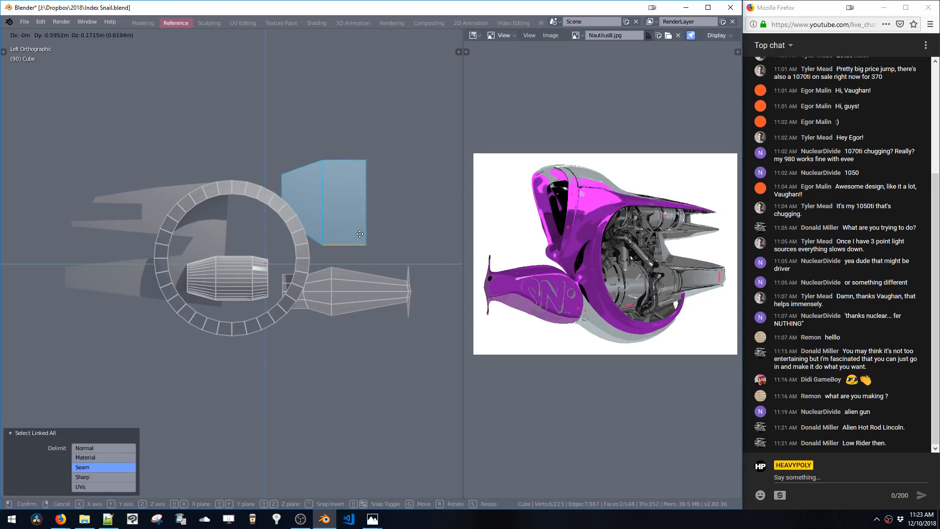
click(360, 234)
Extrude the upper block's front edge forward toward the ring
key(1)
key(2)
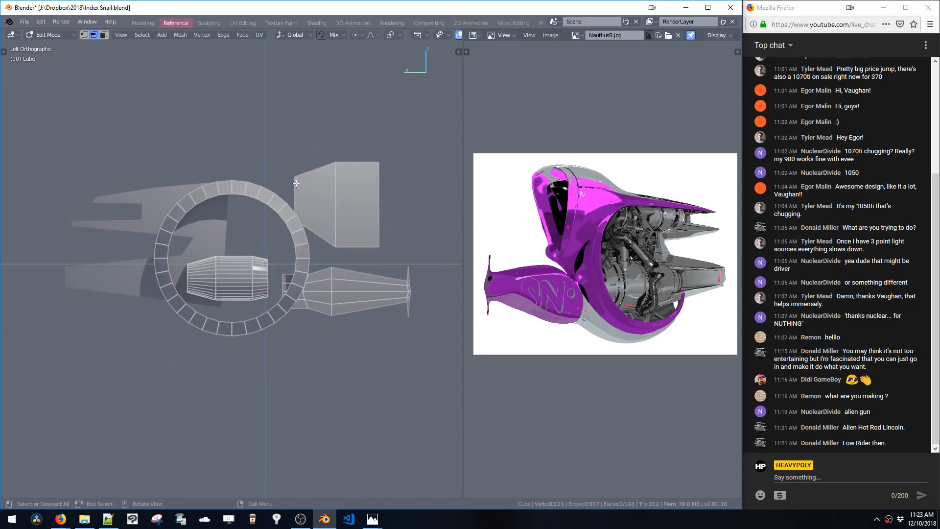
key(e)
click(240, 198)
Select the linked block geometry and move it slightly up and back
key(ctrl+l)
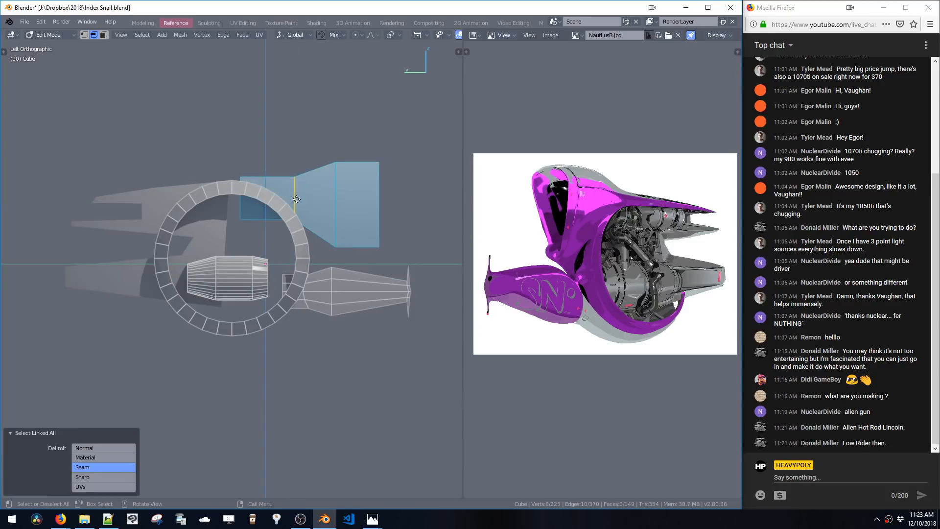
key(g)
click(295, 205)
key(g)
click(297, 208)
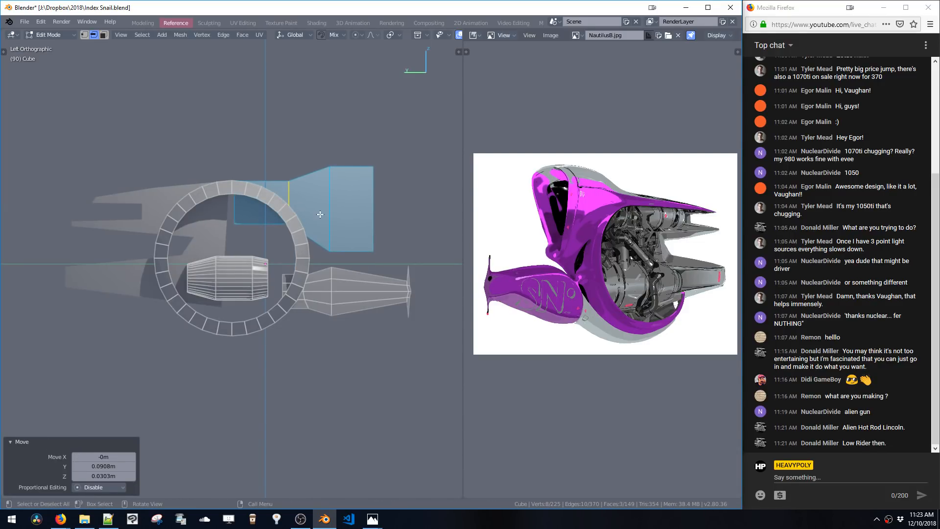
Select the extruded face, move it along Y and scale it 1.101 along Y
key(3)
key(s)
key(y)
click(286, 203)
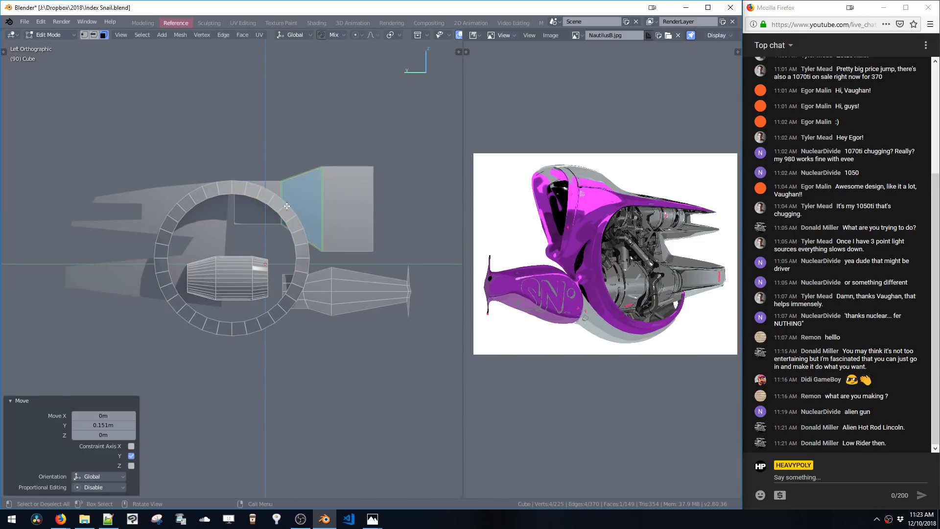
key(s)
key(y)
click(344, 210)
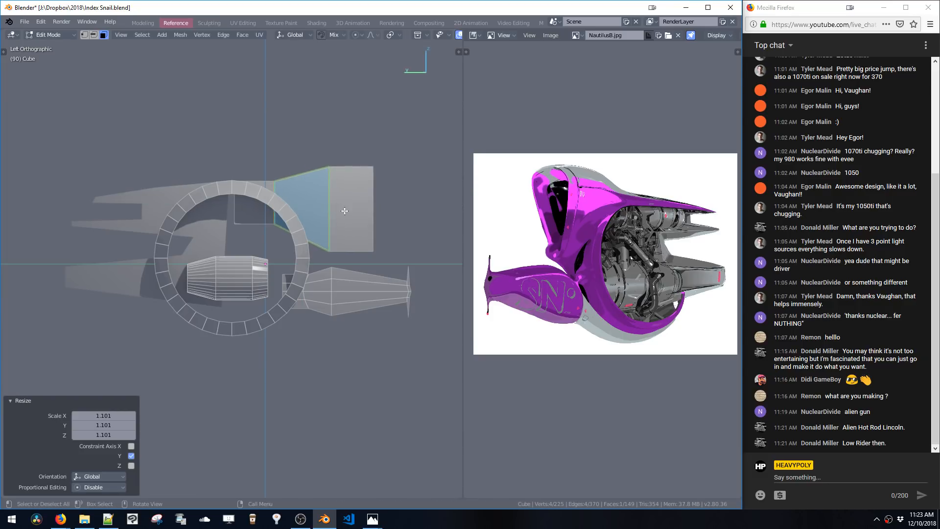
Move the extruded face along Y, then move the block's rear edge 0.282 m along Y
key(g)
key(y)
click(336, 213)
key(2)
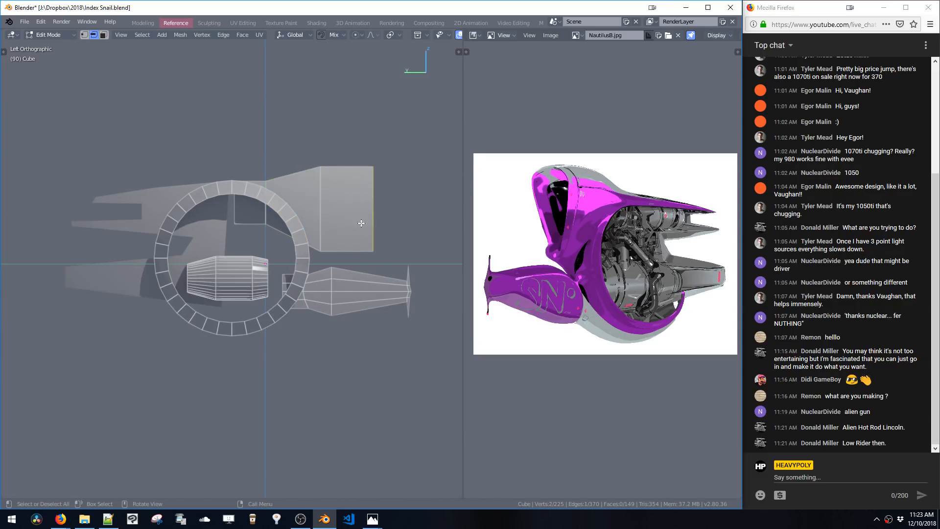
key(g)
key(y)
click(348, 224)
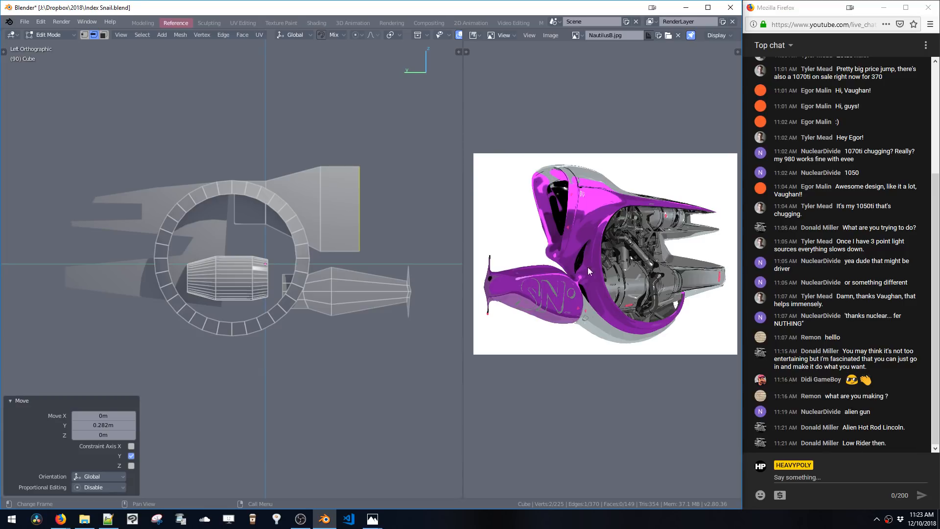
Select the edge inside the ring and move it along Z
shift+middle_drag(279, 245, 312, 239)
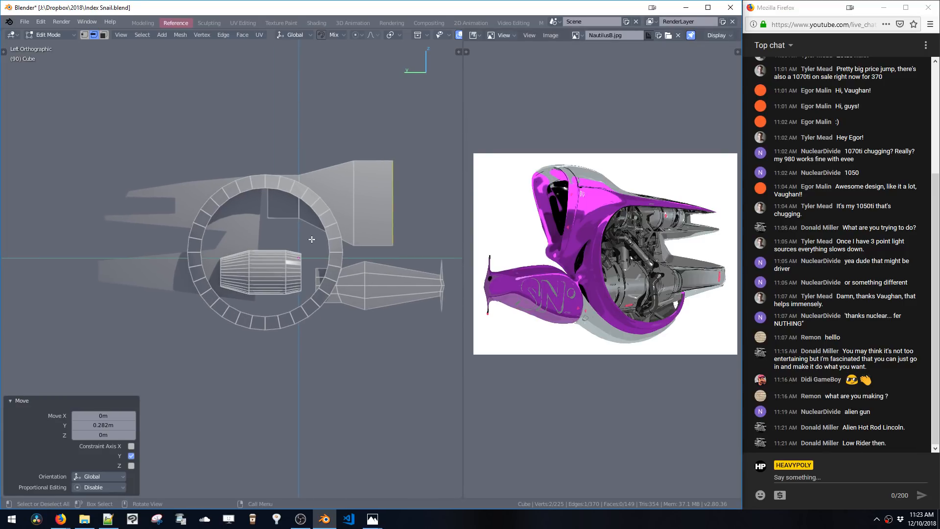
click(274, 224)
key(g)
key(z)
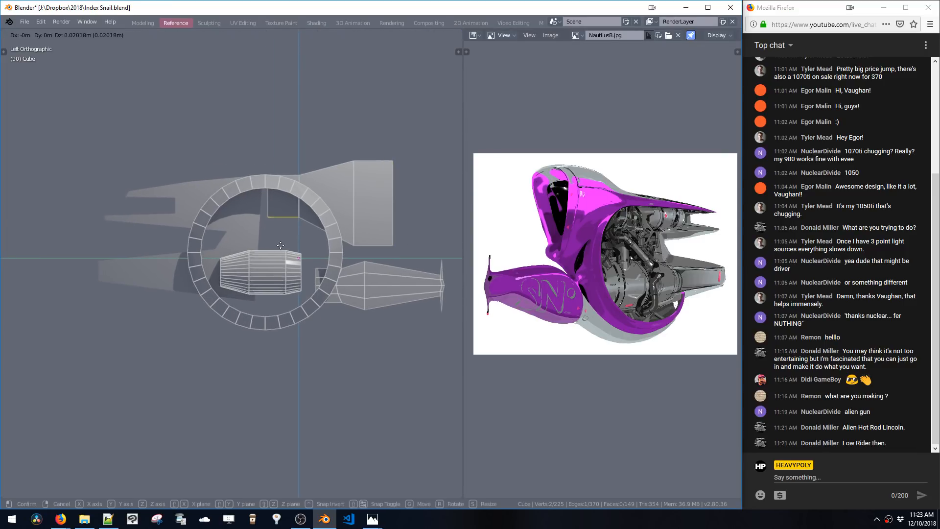
click(281, 231)
Switch to editing the Cube.001 outline mesh
key(space)
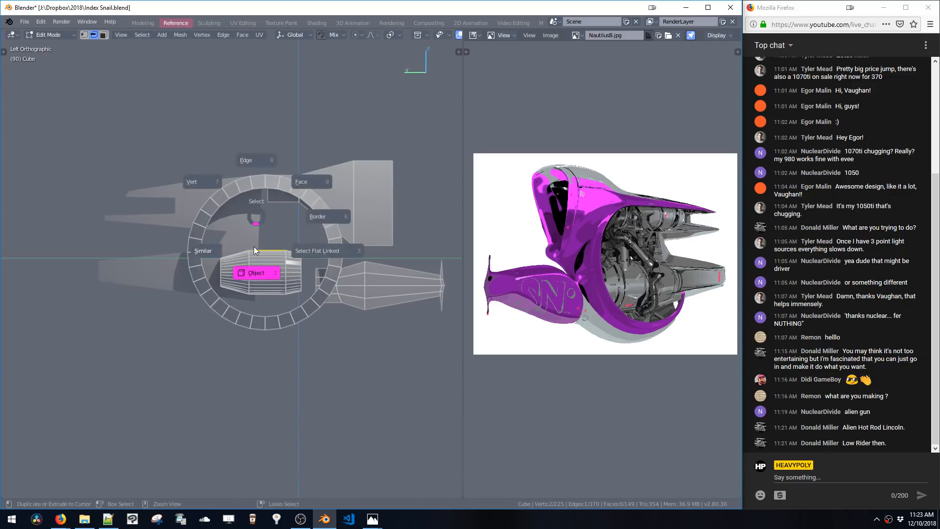
click(253, 233)
key(space)
shift+middle_drag(255, 283, 285, 275)
click(297, 299)
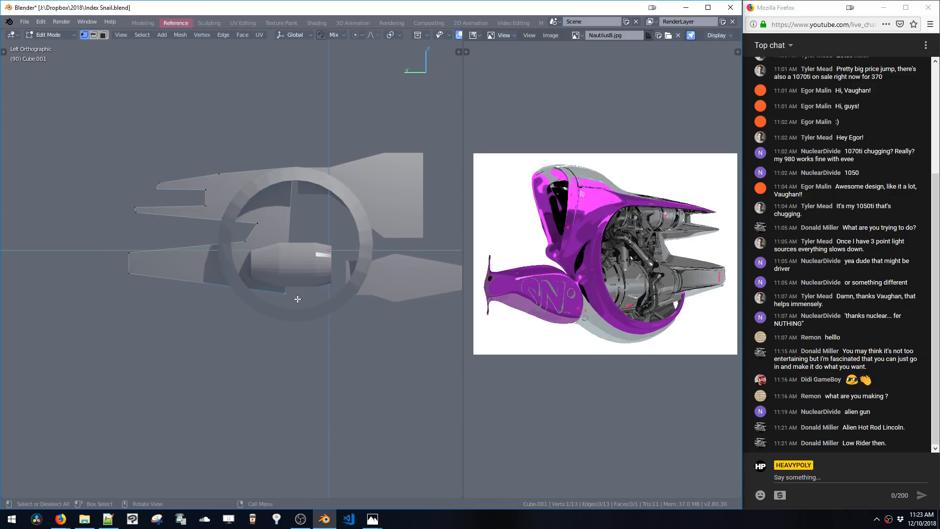
Move the selected outline vertices 0.141 m along Y and -0.0202 m along Z, then select the ring object
key(g)
click(300, 299)
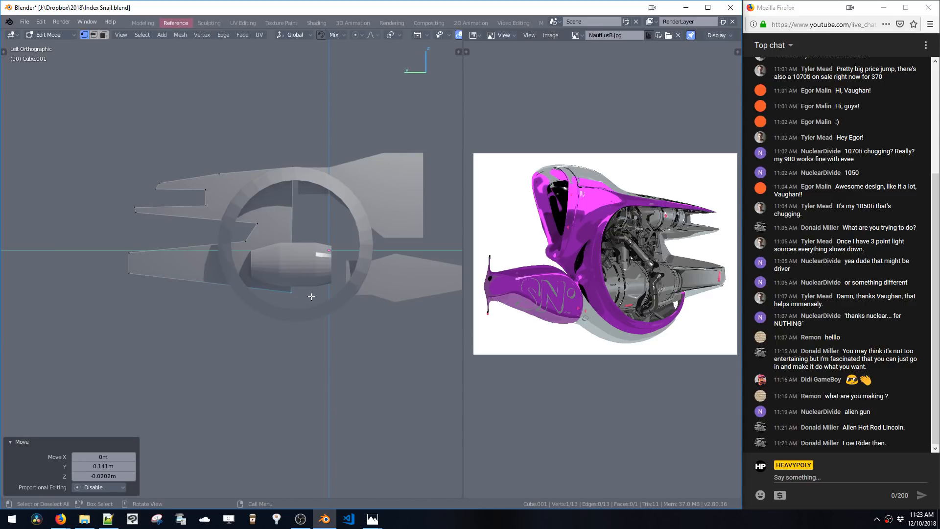
key(space)
click(352, 298)
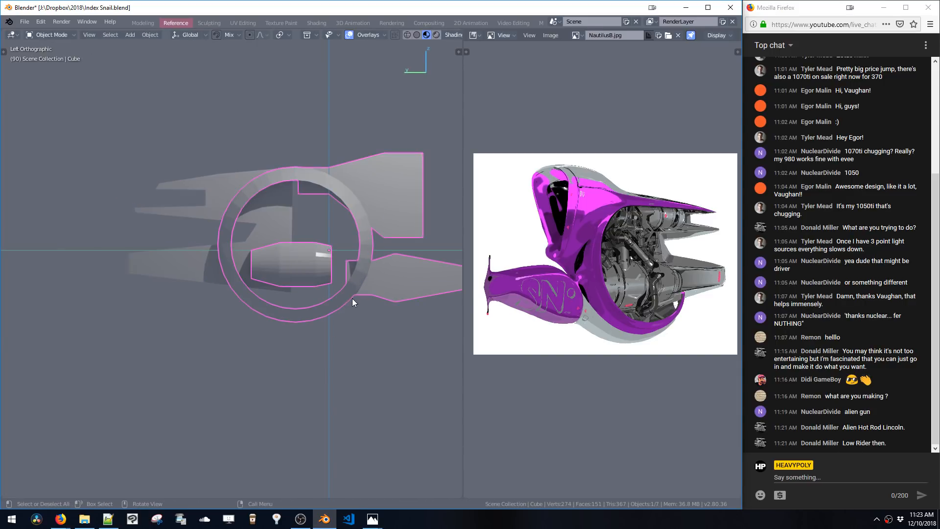
Separate the ring into its own object and shift it slightly right and down
key(space)
double_click(342, 295)
key(p)
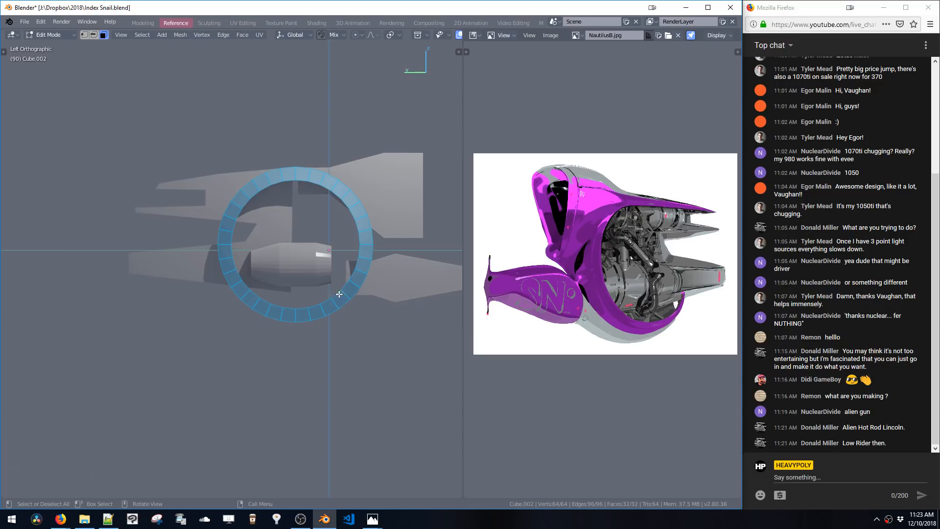
key(space)
shift+middle_drag(300, 233, 325, 240)
key(space)
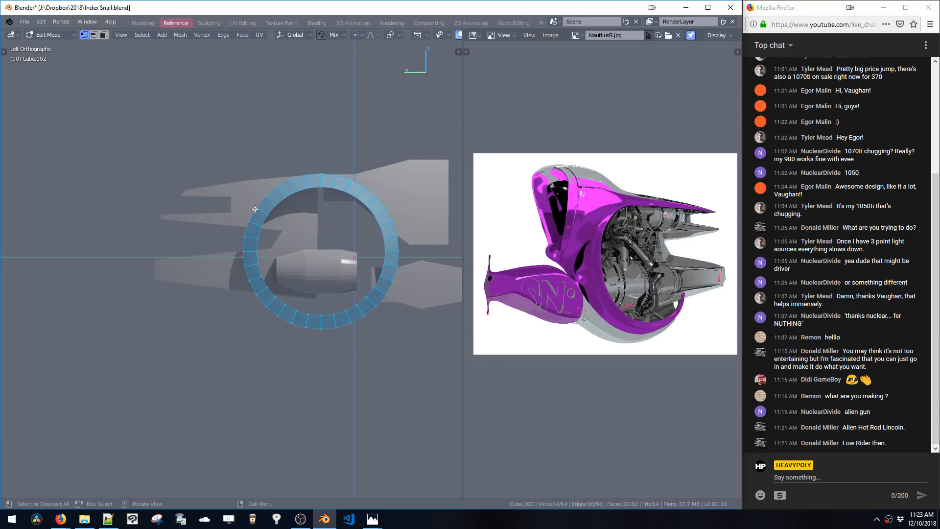
Place the 3D cursor above the ring, add a small cube and scale it about 3.12
click(255, 209)
key(shift+a)
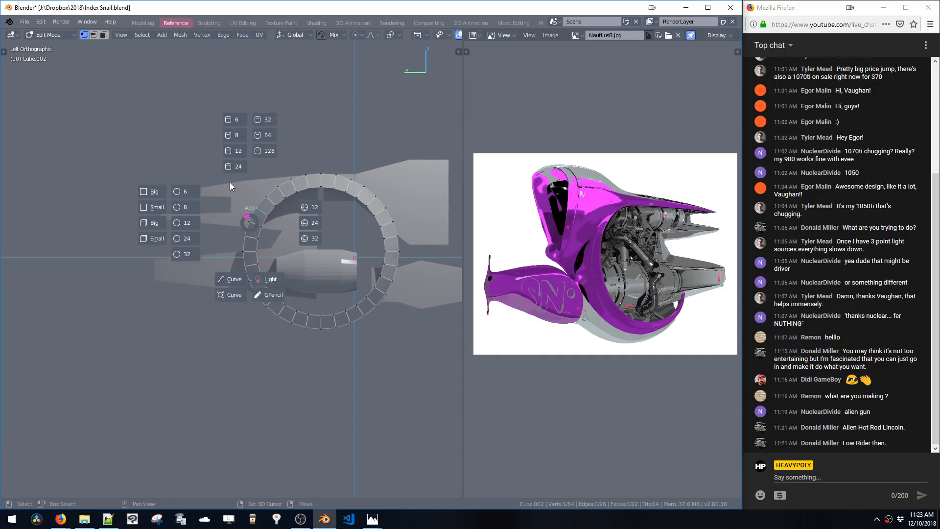
click(152, 239)
key(s)
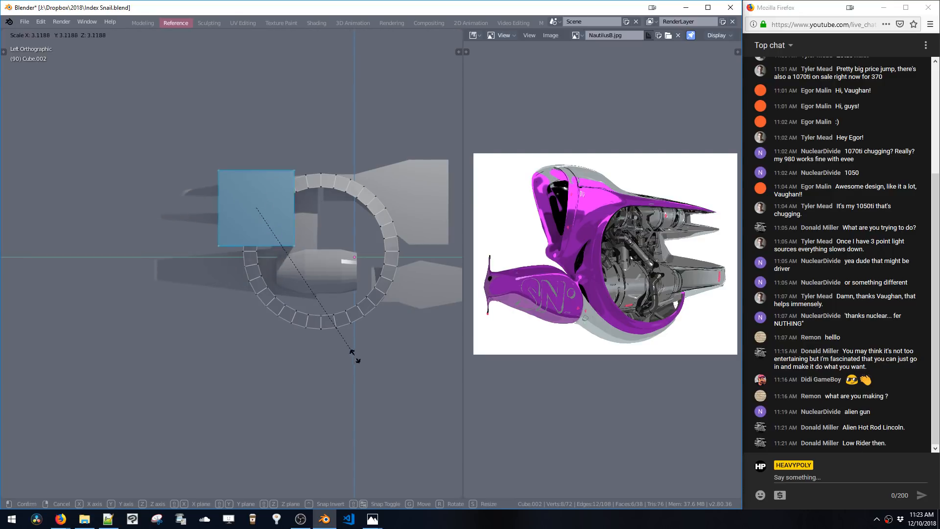
click(356, 357)
Scale the cube 1.164 and move it over the ring's upper-left quarter
key(g)
click(322, 304)
key(s)
click(332, 314)
key(g)
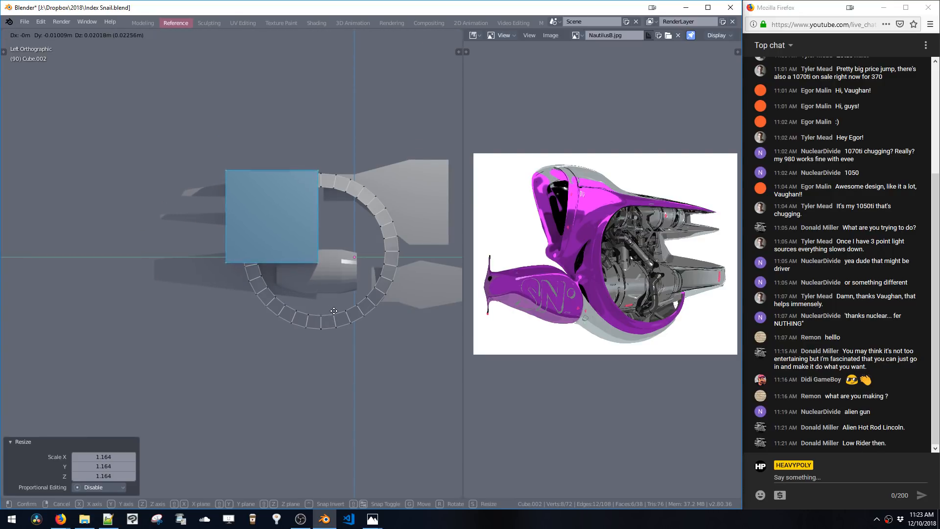
click(332, 310)
key(g)
click(340, 331)
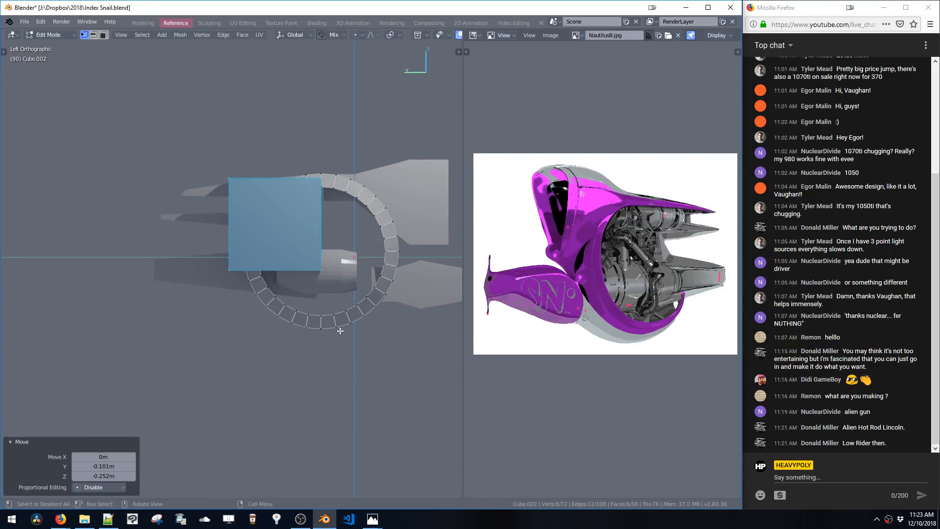
Cut the cube from the ring with a Boolean difference
key(ctrl+shift+b)
click(413, 312)
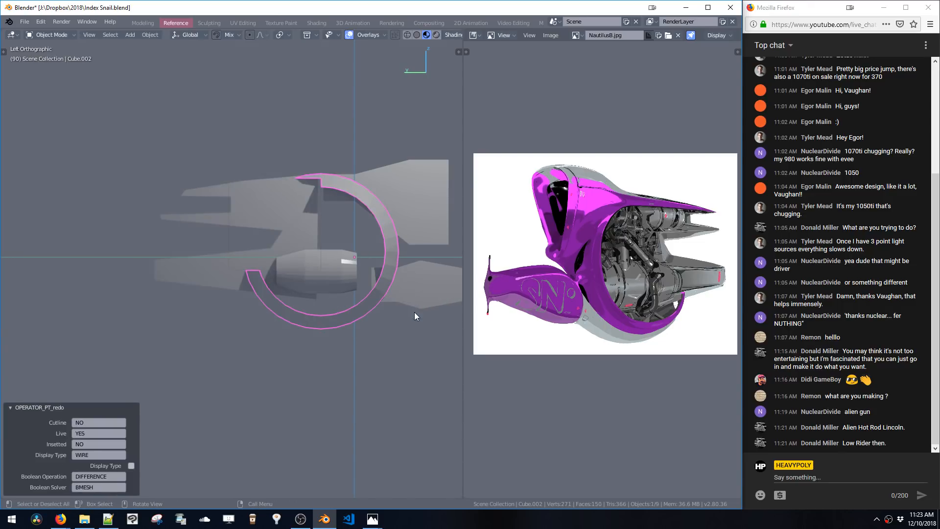
Select the outline mesh, enter edit mode and move its lower edge 0.143 m along Z
click(312, 239)
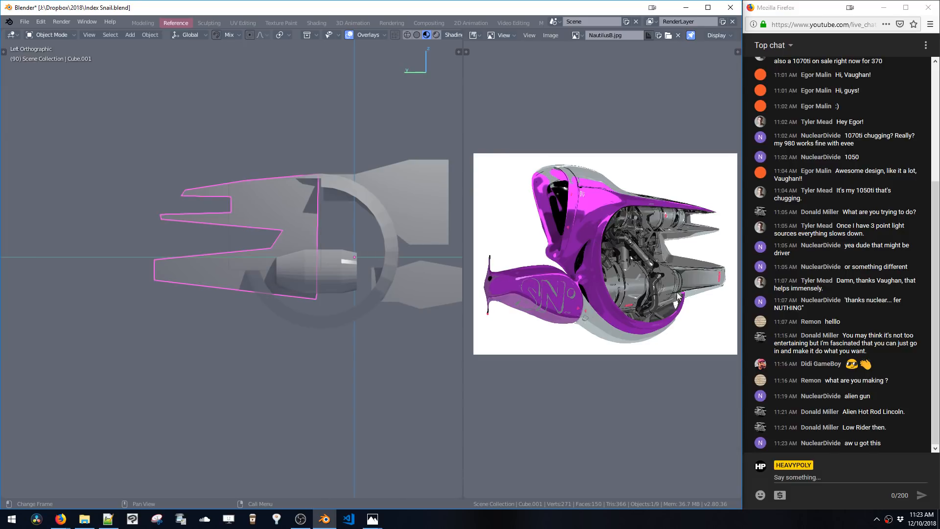
shift+middle_drag(292, 257, 277, 250)
key(Tab)
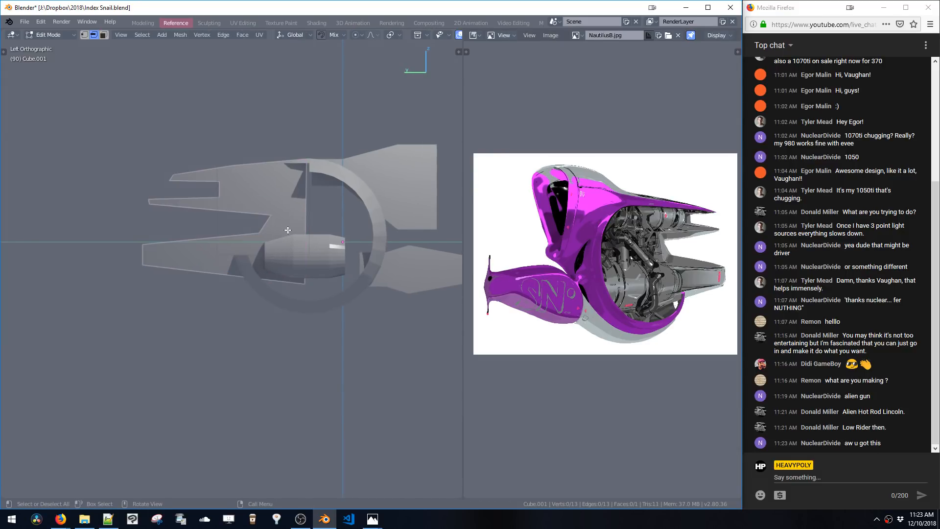
click(272, 281)
key(g)
key(z)
click(271, 272)
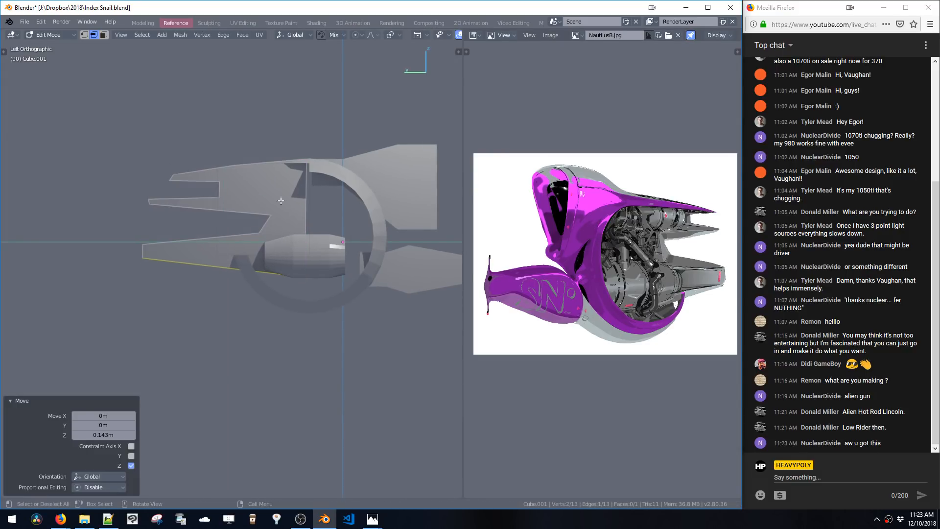
Try duplicating and scaling the ring's inner edge loop inside its edit mode
scroll(336, 185, up, 1)
key(Tab)
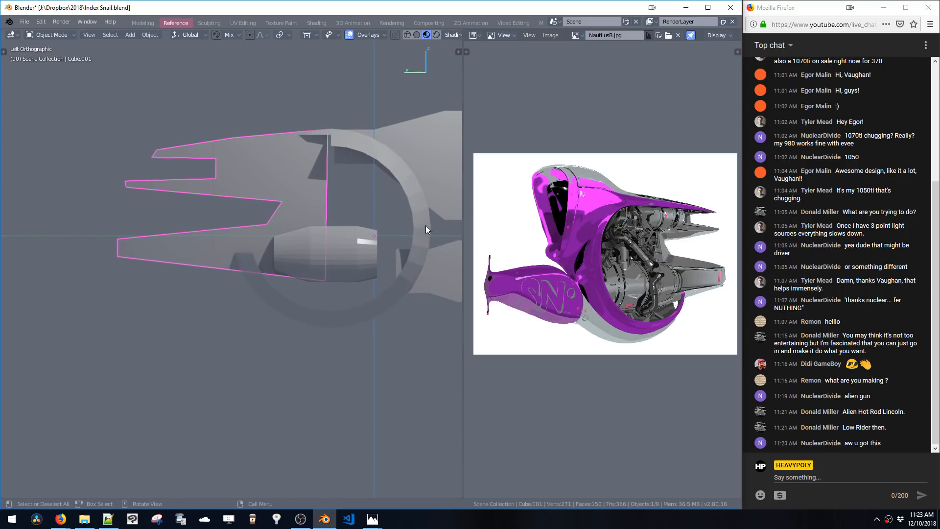
click(425, 225)
key(Tab)
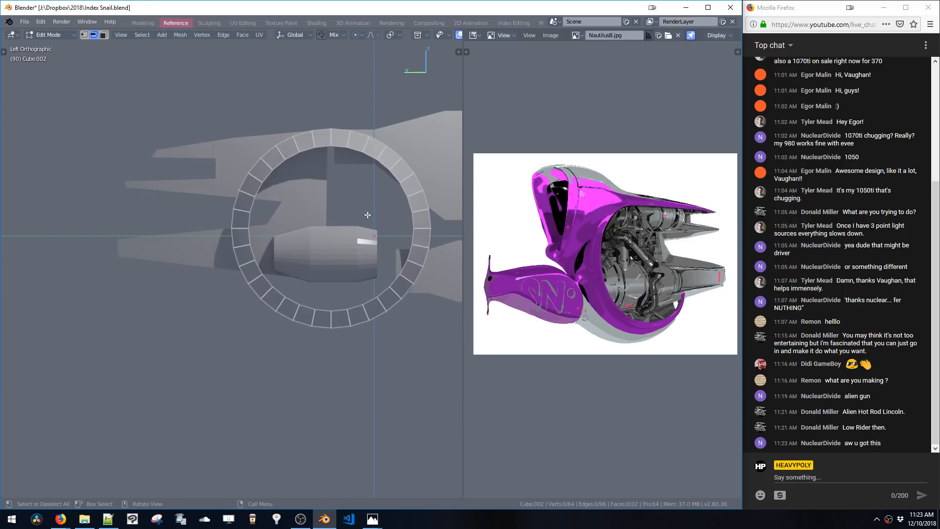
double_click(404, 191)
key(shift+d)
right_click(406, 260)
key(s)
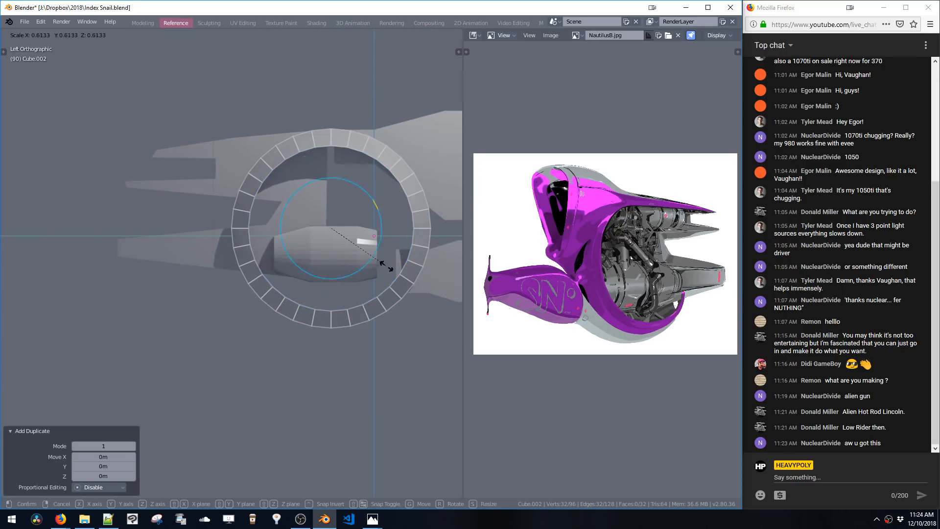
click(386, 265)
key(x)
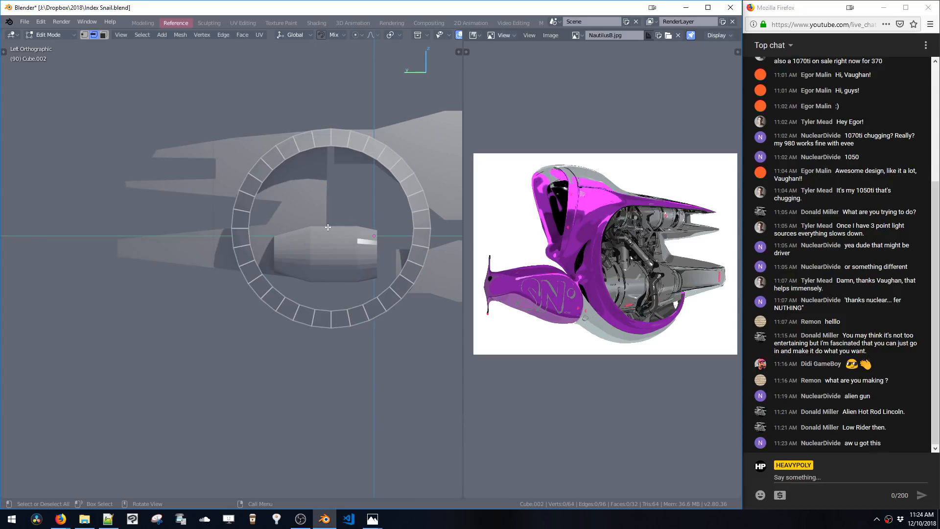
alt+click(408, 240)
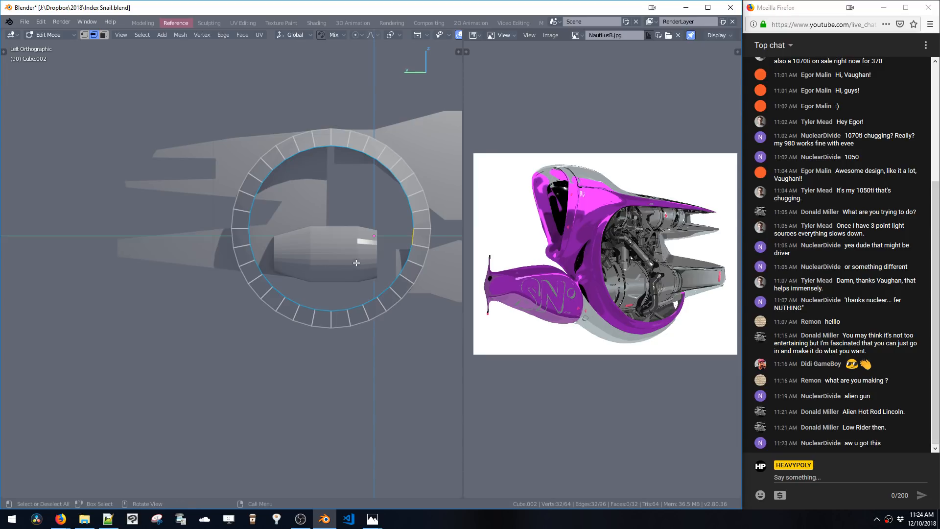
key(shift+d)
right_click(365, 288)
key(s)
click(365, 283)
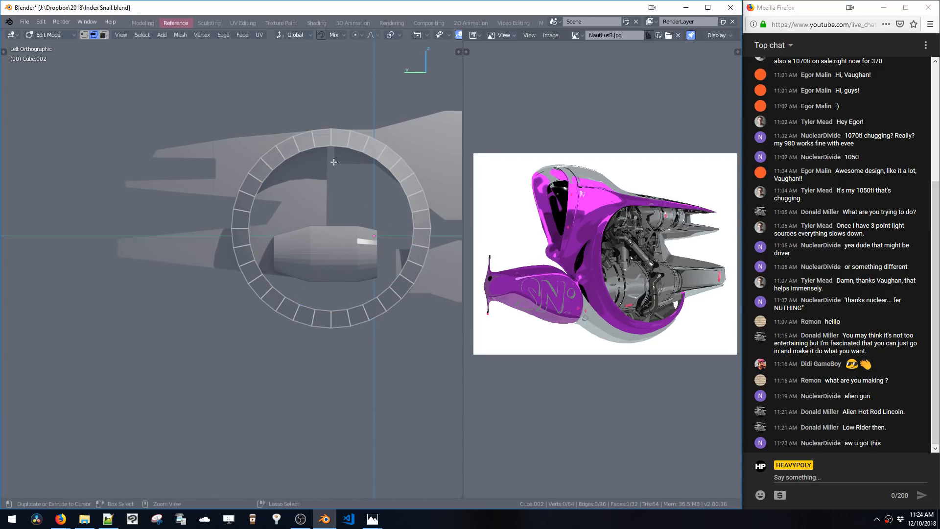
Return to the outline mesh and knife-cut a vertical line from the upper prong down to the lower edge
key(Tab)
click(288, 229)
scroll(303, 215, up, 1)
key(Tab)
shift+middle_drag(301, 179, 313, 201)
shift+middle_drag(191, 202, 200, 191)
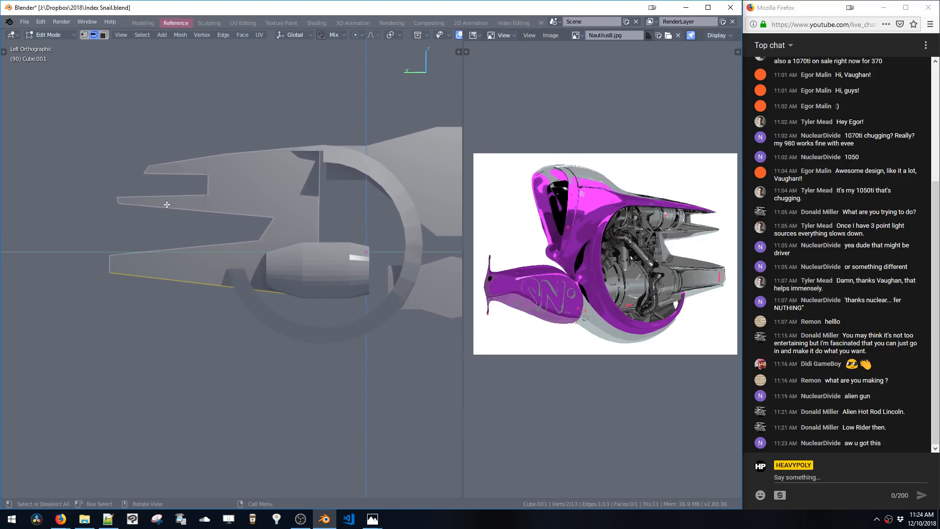
key(k)
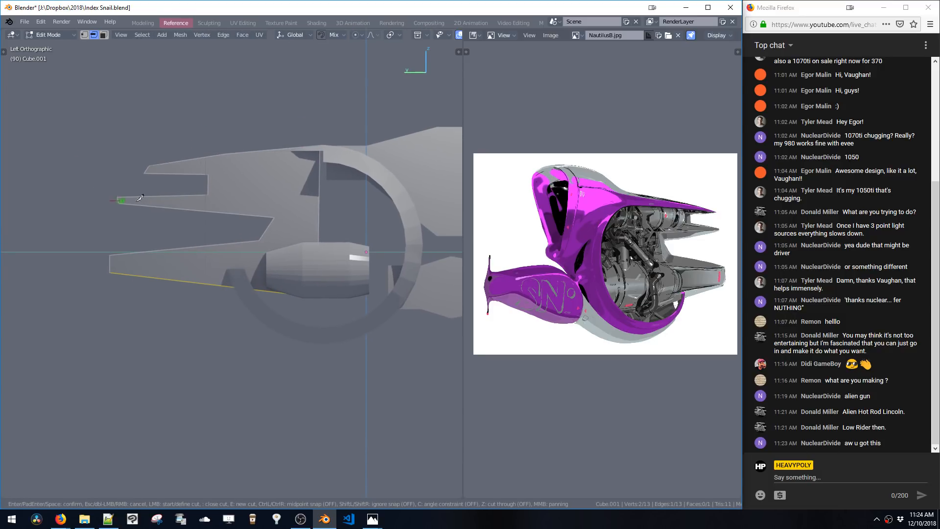
key(c)
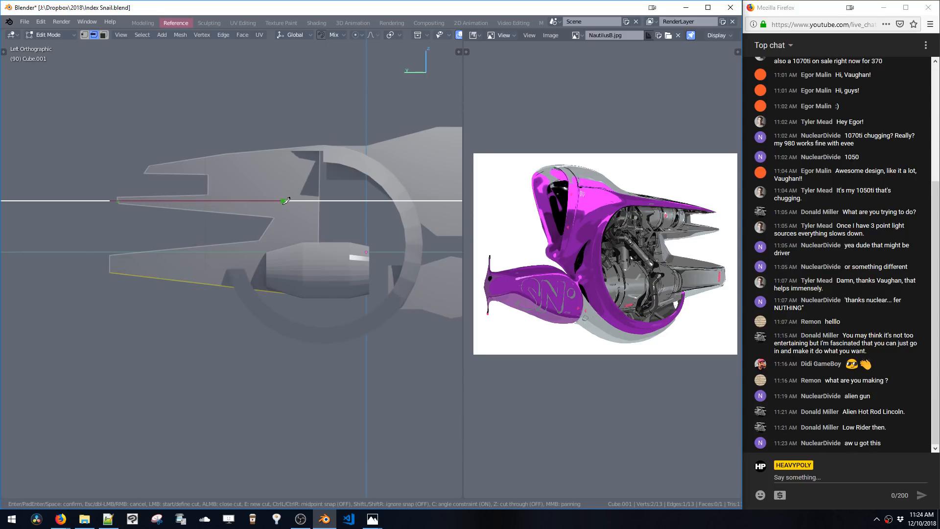
click(282, 201)
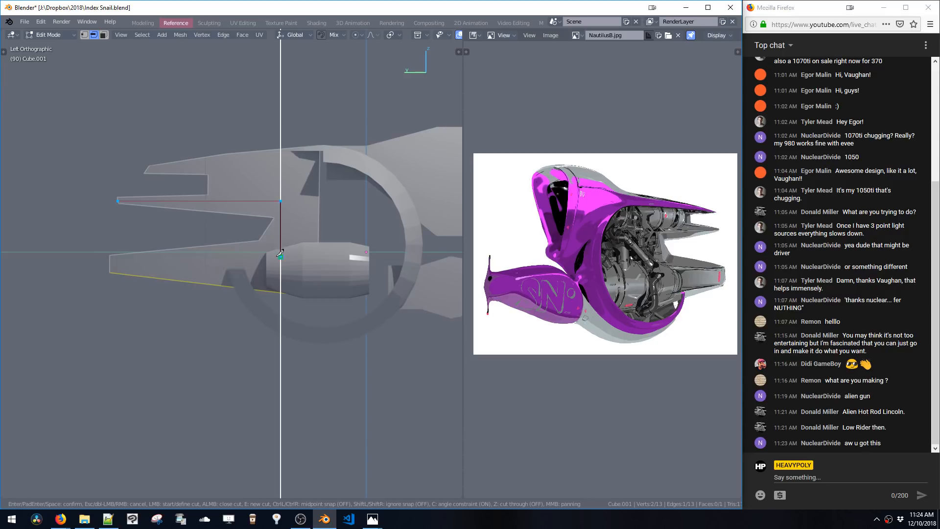
click(280, 254)
click(59, 250)
key(Return)
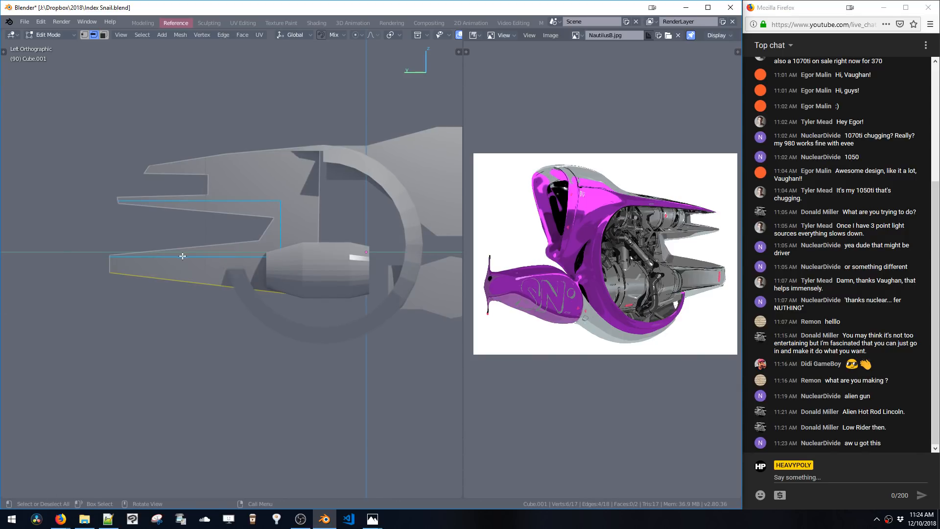
Select two vertices of the outline and connect them with a new edge
key(1)
shift+click(266, 240)
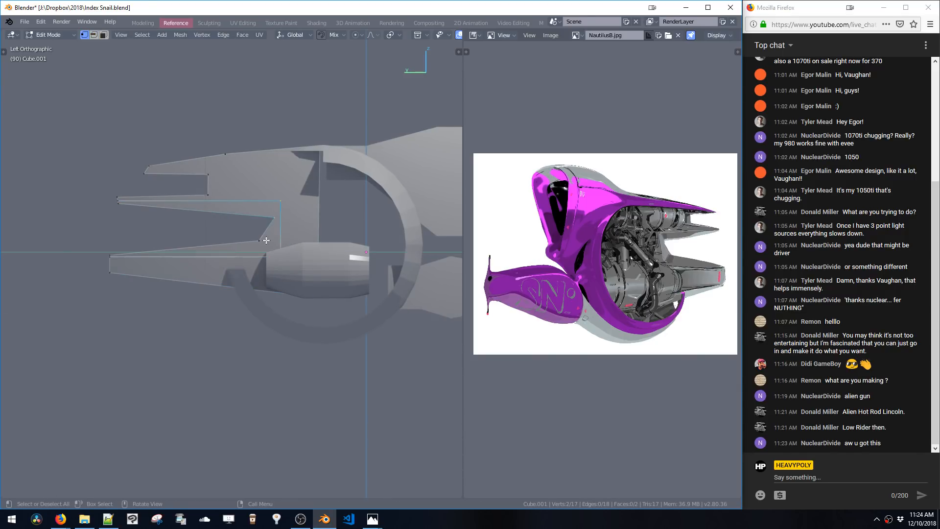
key(j)
key(2)
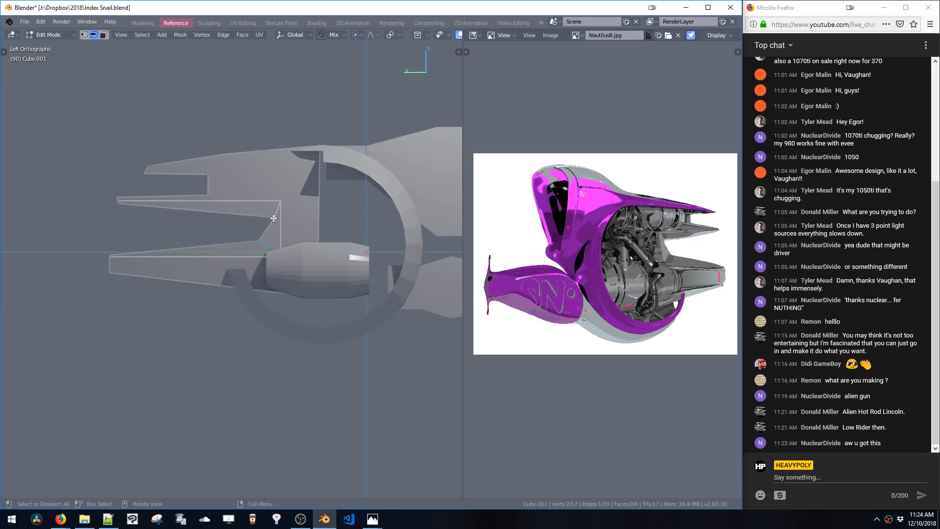
Move the new vertex 0.102 m along Y
key(1)
click(272, 218)
key(g)
key(y)
click(260, 223)
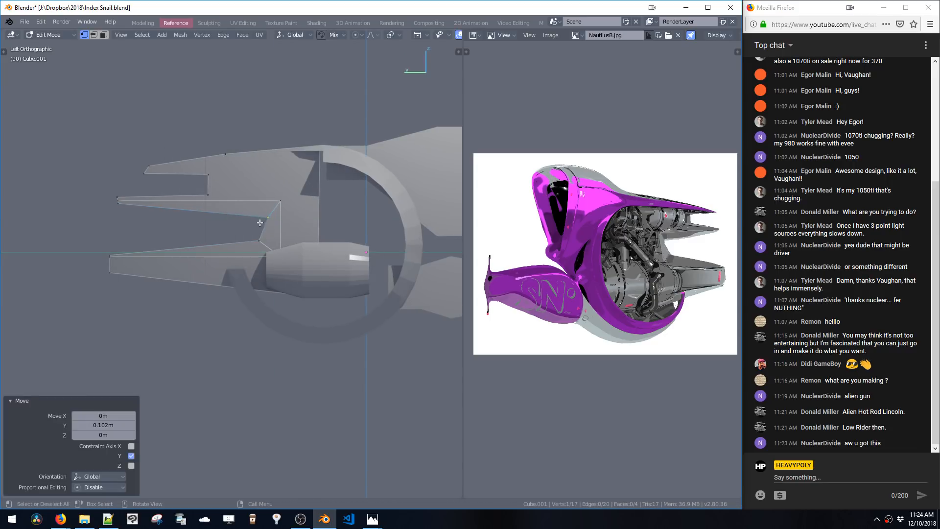
key(2)
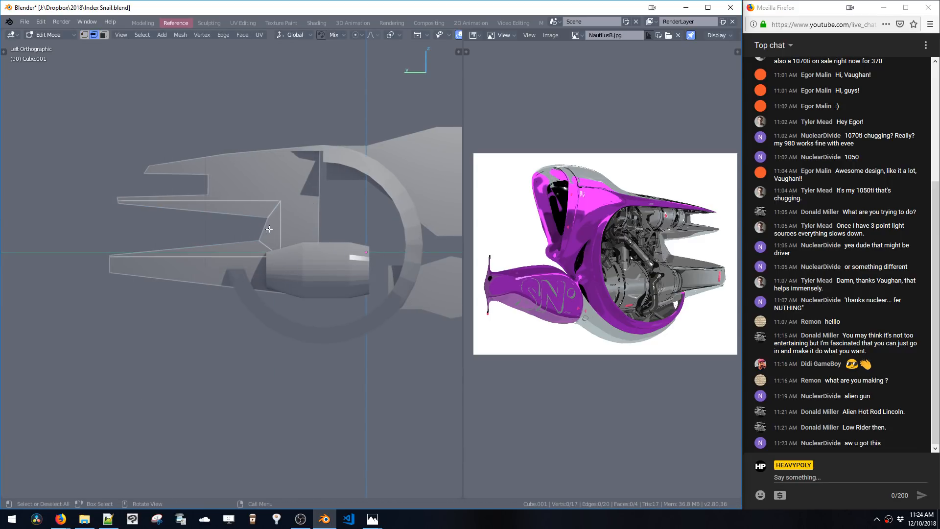
Box-select the vertices near the connecting joint and move them along X to add depth
key(space)
click(305, 228)
middle_drag(306, 229, 331, 249)
key(g)
key(x)
click(342, 247)
key(g)
key(x)
click(347, 248)
key(space)
Select the upper prong's edge loop, extrude it along X, and select the next edge loop
double_click(289, 202)
middle_drag(297, 206, 314, 197)
key(e)
key(x)
click(313, 203)
key(space)
double_click(301, 241)
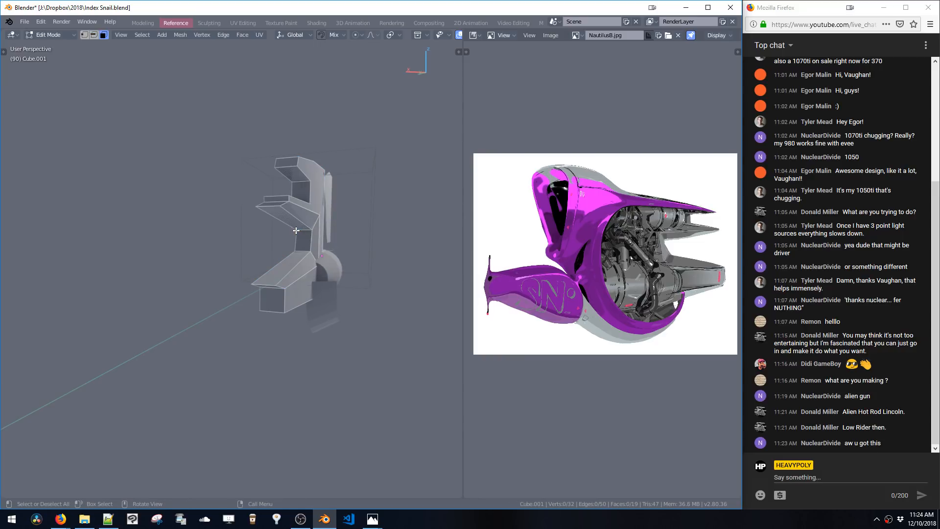
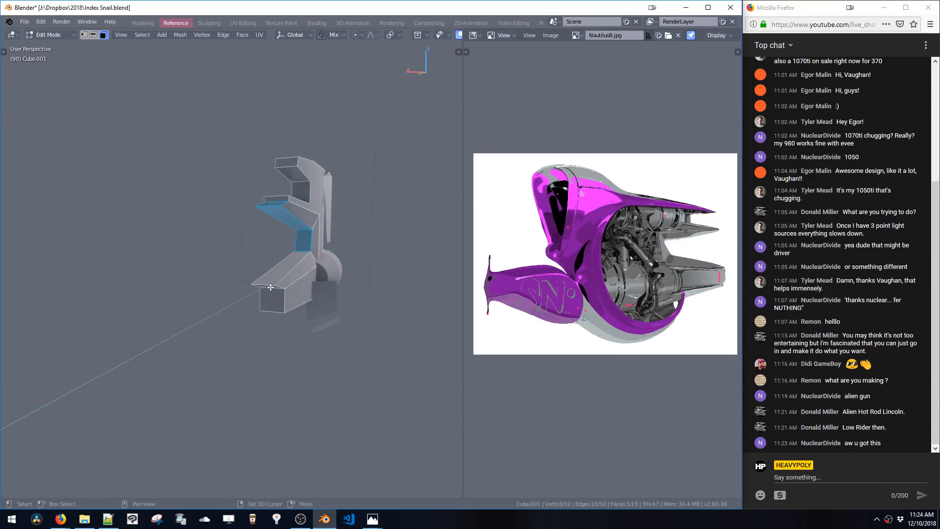
Delete the selected faces of the upper prong
key(Delete)
middle_drag(277, 247, 237, 255)
key(1)
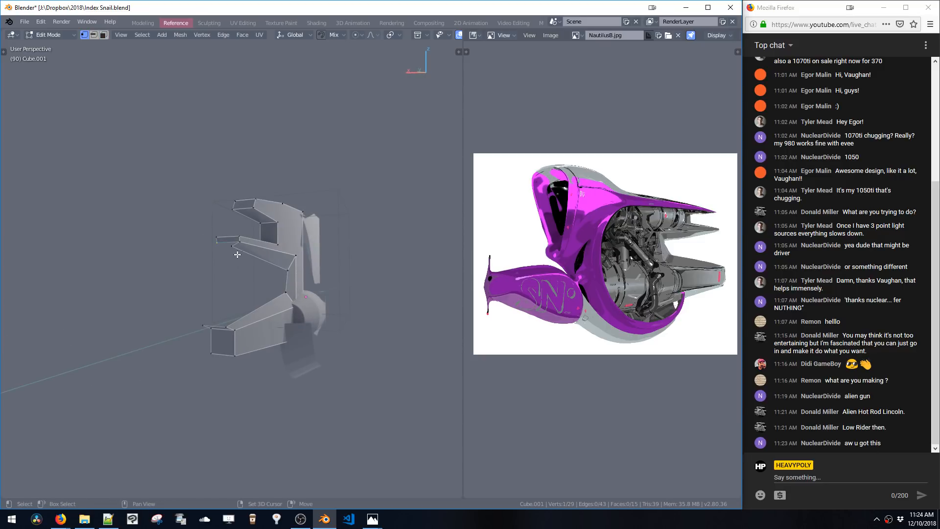
Merge the loose vertices at the opening and select the mesh's open boundary loop
key(ctrl+m)
click(205, 326)
key(ctrl+m)
key(alt+a)
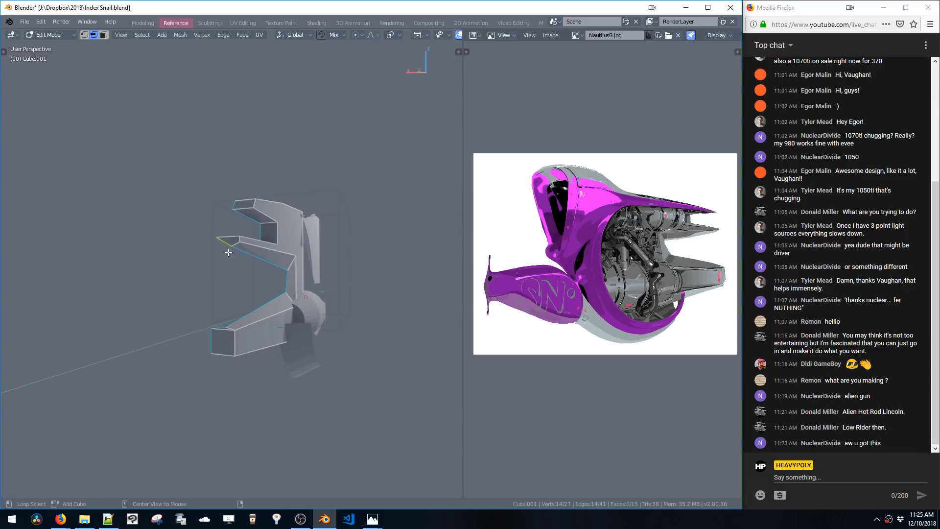
key(ctrl+Tab)
key(1)
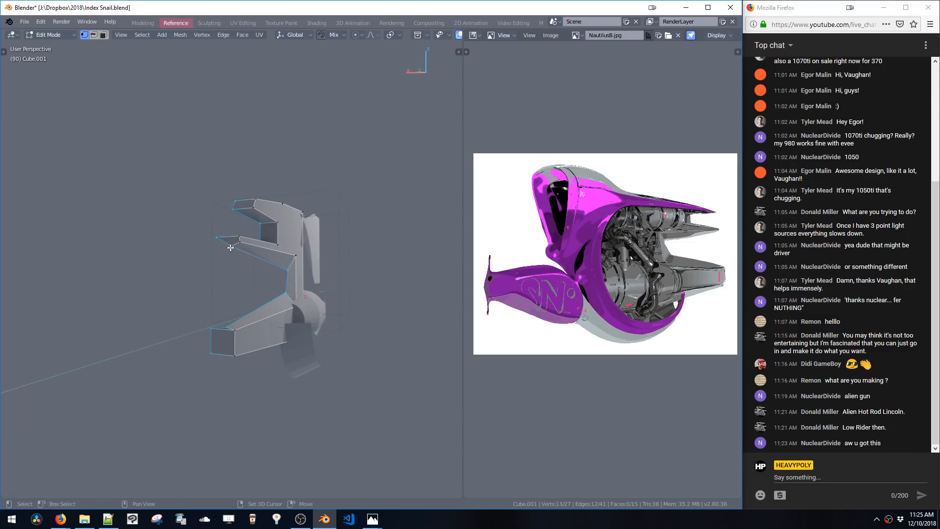
Flatten the selected boundary loop with the Side option and move it along X
key(shift+x)
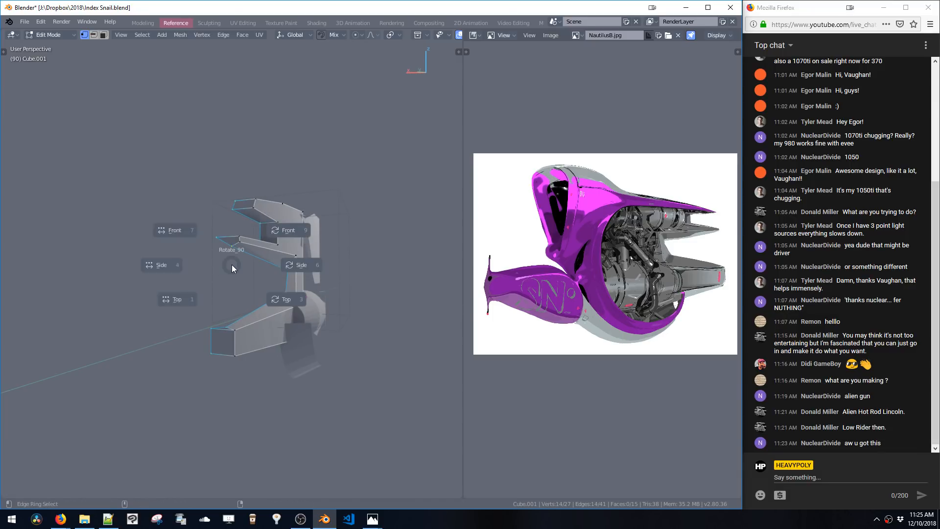
click(175, 268)
key(g)
key(x)
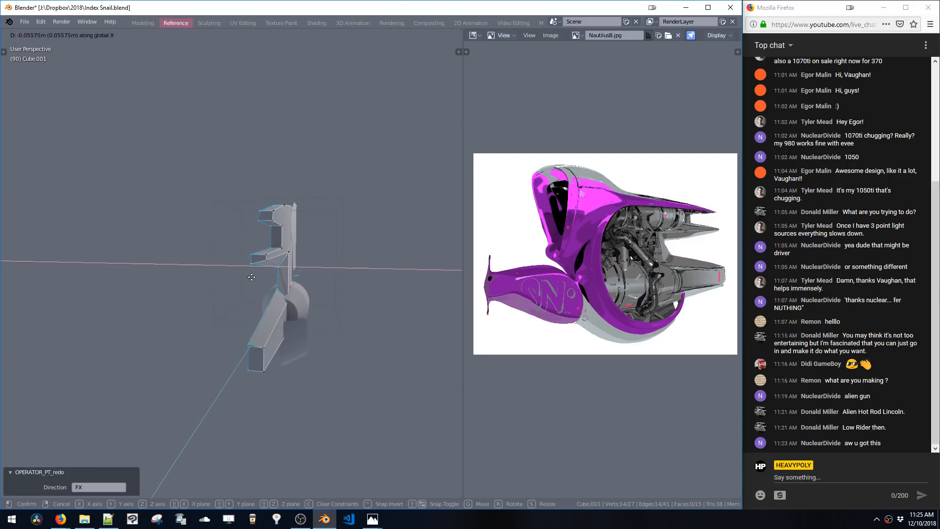
click(299, 284)
Move the selection 0.0327 m along X
middle_drag(299, 284, 298, 251)
key(g)
key(x)
click(304, 289)
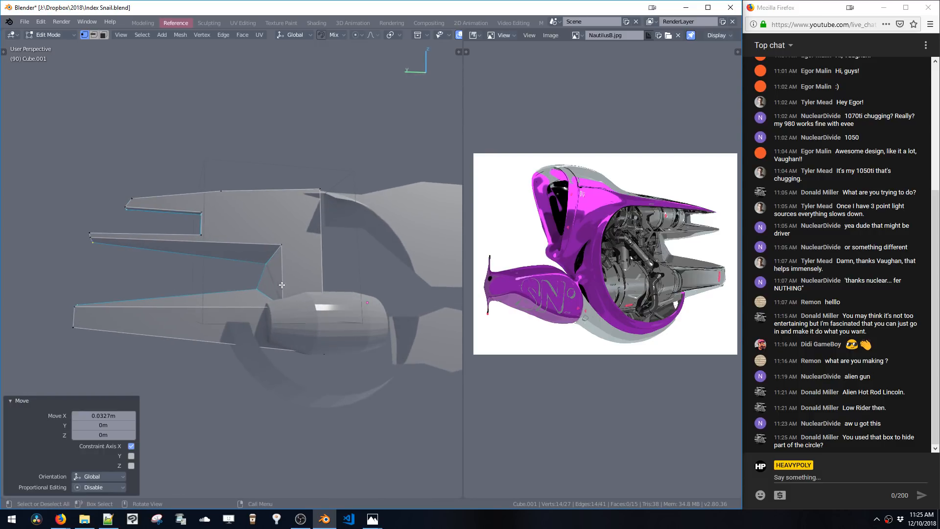
Leave edit mode, select another part of the model, and move it along Z
middle_drag(282, 285, 297, 226)
key(Tab)
click(315, 277)
key(g)
key(z)
click(319, 266)
Switch to left orthographic view, edit the rear cone object, and scale a vertex ring by 1.241
key(a)
key(a)
click(275, 267)
key(KP_3)
key(ctrl+KP_3)
shift+middle_drag(297, 227, 264, 224)
click(345, 310)
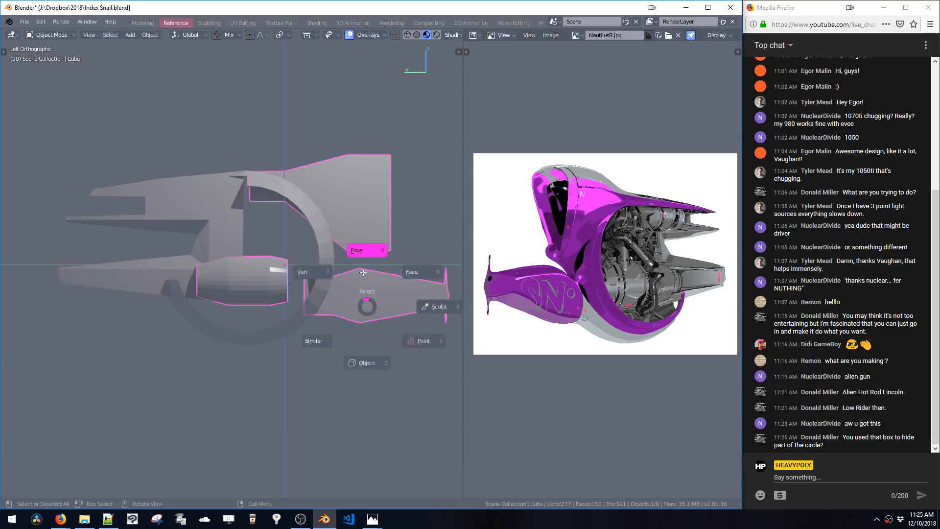
key(Tab)
alt+click(360, 294)
key(s)
click(369, 367)
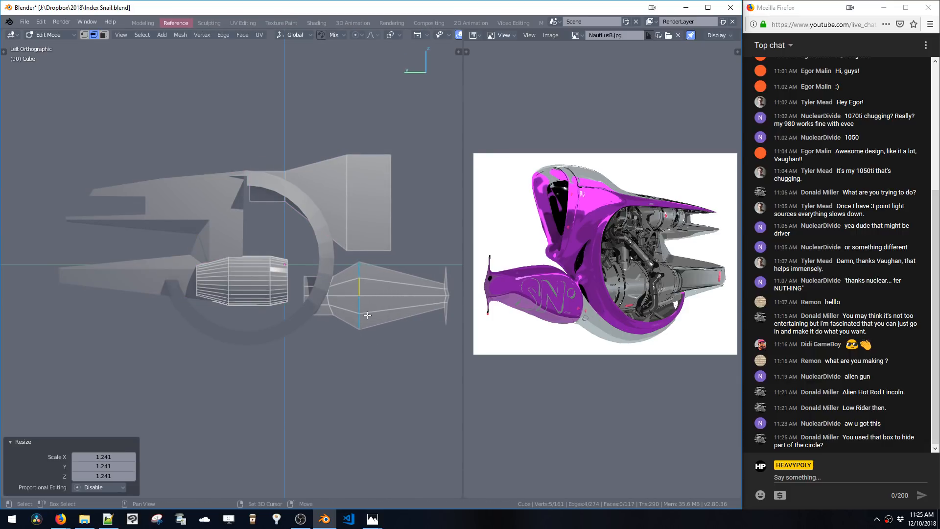
Select the cone-shaped part and move it about 0.107 m up in Z and -0.018 m in Y
double_click(357, 245)
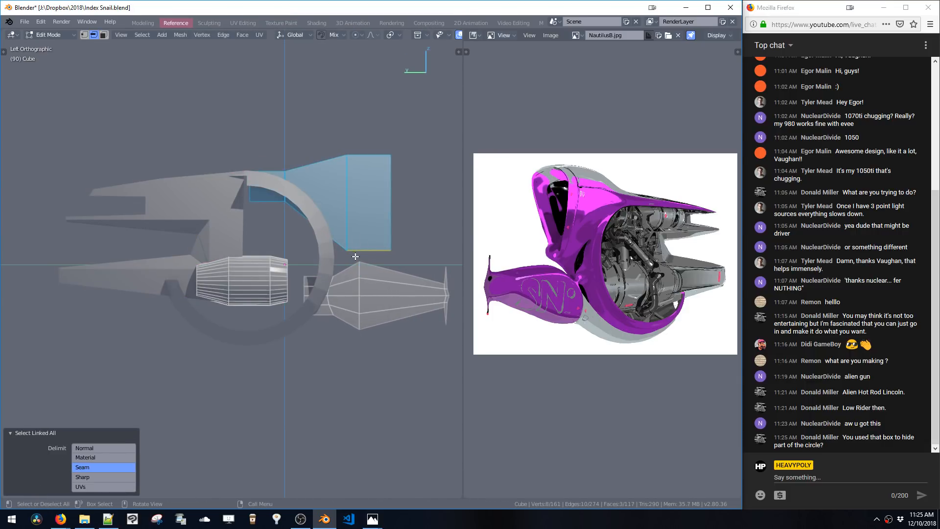
shift+middle_drag(370, 259, 341, 248)
double_click(338, 279)
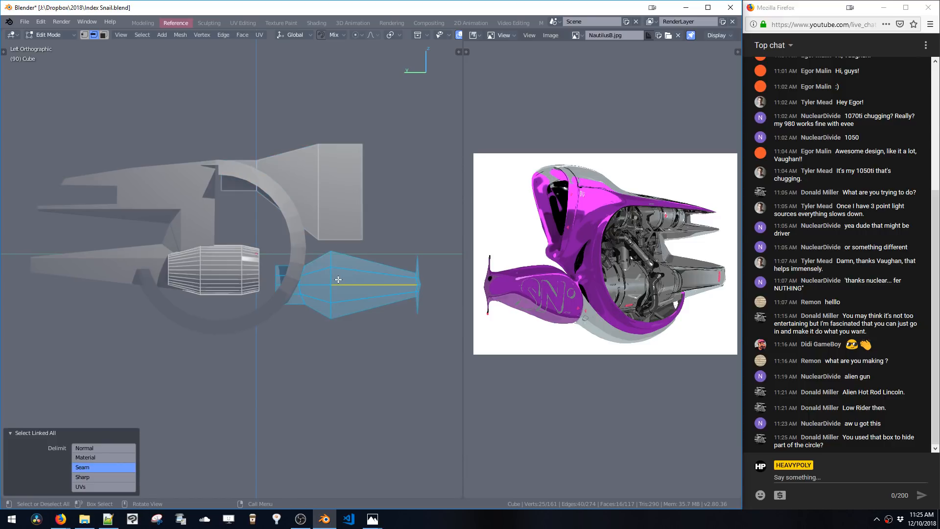
key(g)
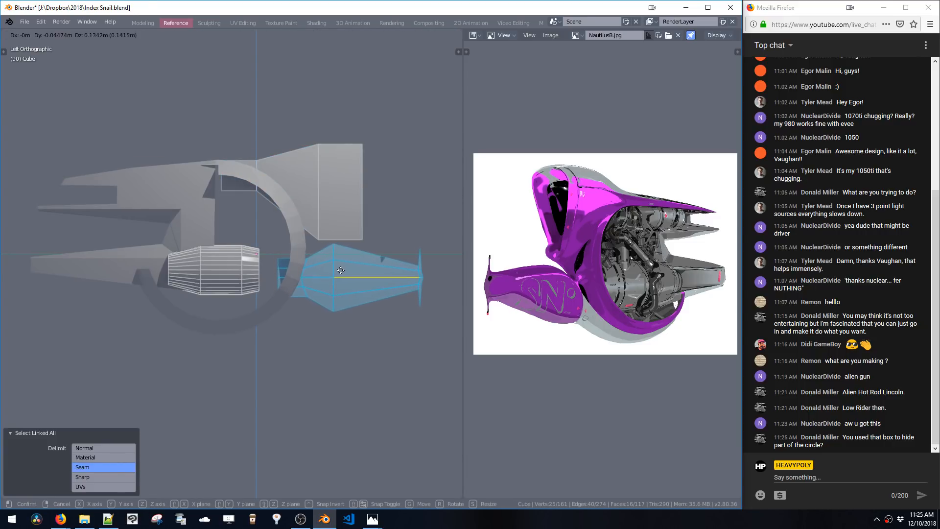
click(339, 273)
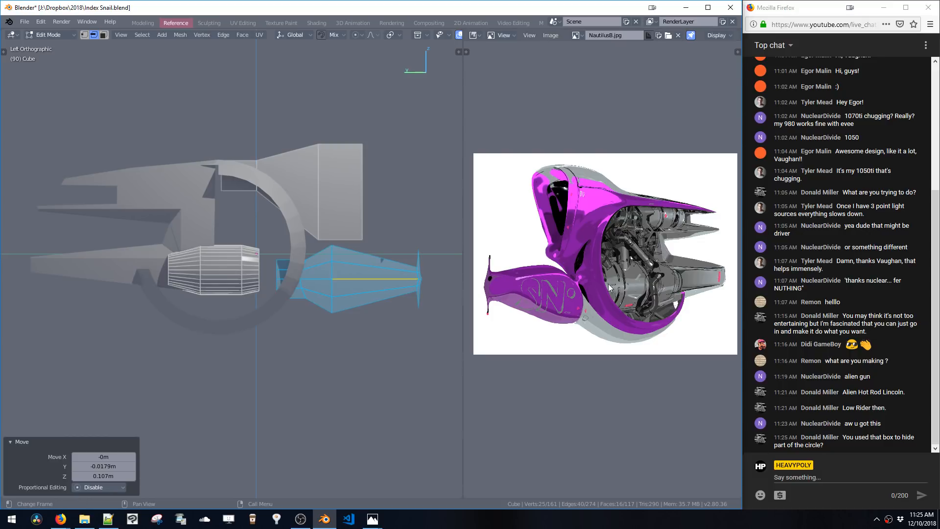
Select the linked cylinder part and scale it by 1.158
click(242, 276)
key(l)
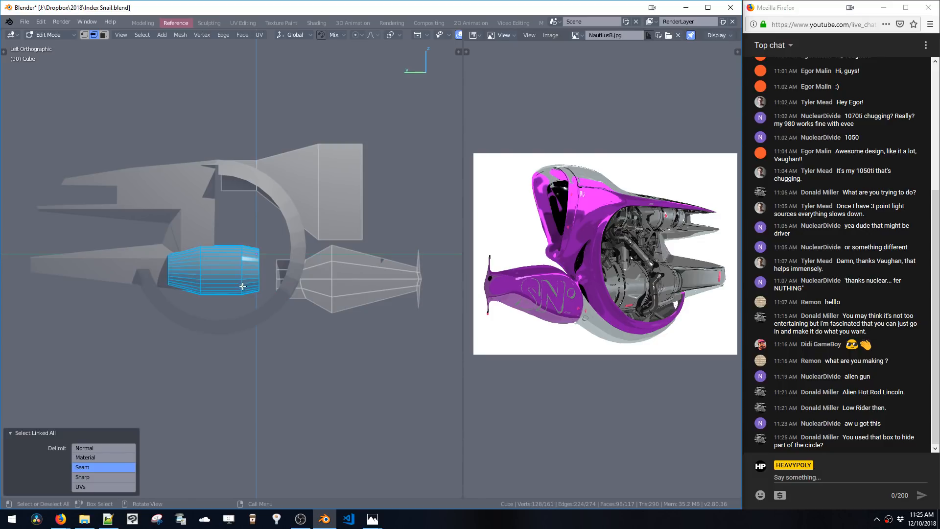
key(s)
click(245, 293)
Move the cylinder -0.0805 m along Y
key(g)
key(z)
key(y)
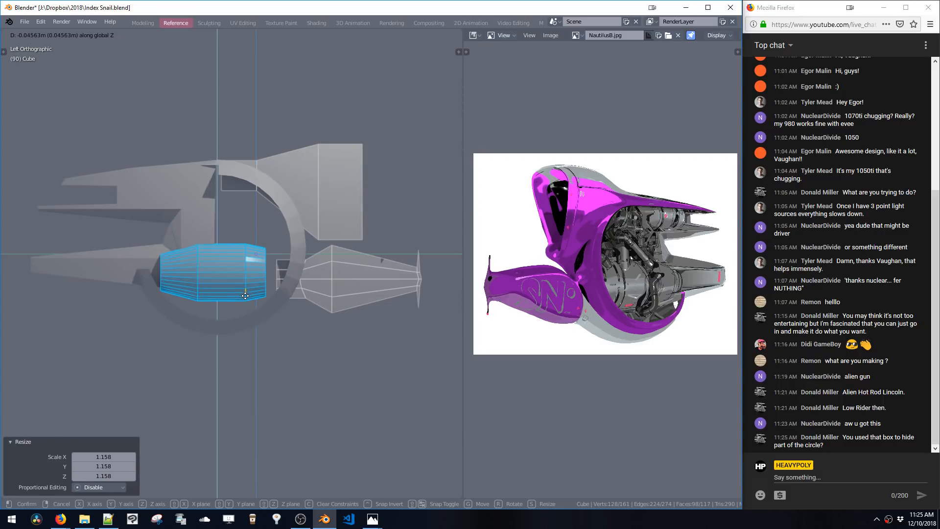
click(250, 297)
Adjust the cylinder's height with several small moves along Z
key(g)
key(z)
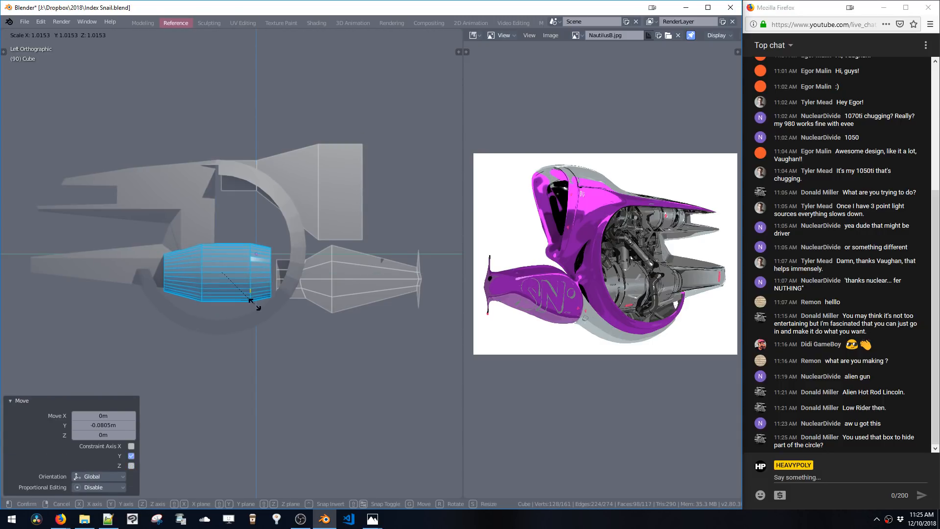
click(255, 305)
key(g)
key(z)
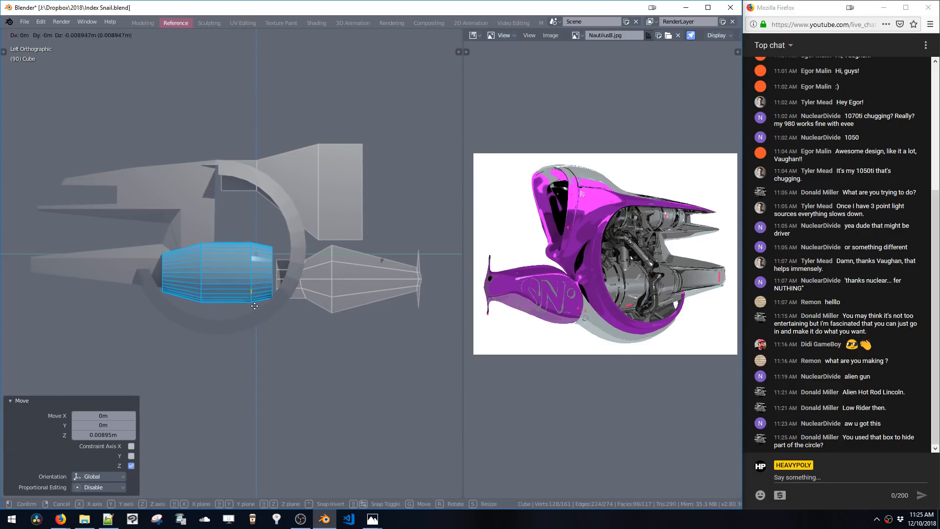
click(255, 306)
key(g)
key(z)
click(258, 297)
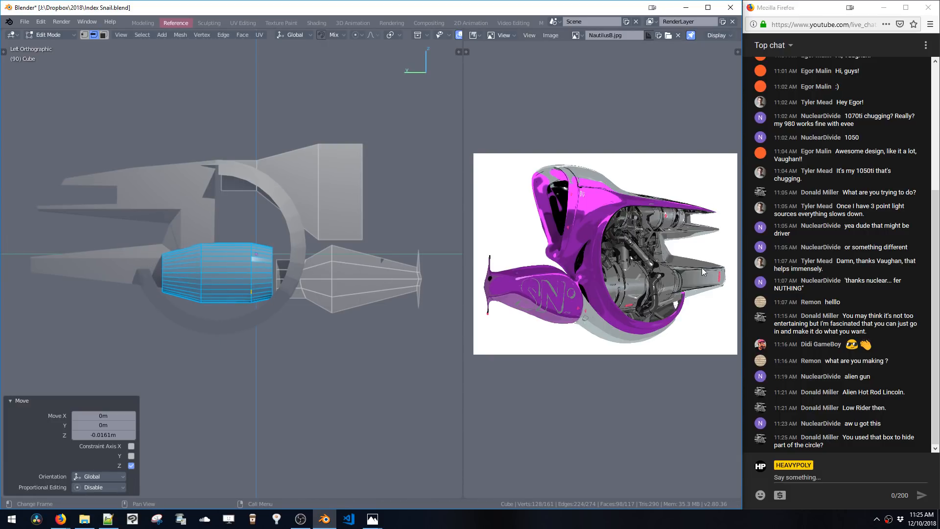
Switch to editing the shell object, box-select its lower front vertices, and move them about -0.12 m along Z
key(Tab)
click(104, 266)
key(Tab)
key(1)
shift+middle_drag(40, 240, 94, 240)
drag(67, 255, 253, 294)
key(g)
key(z)
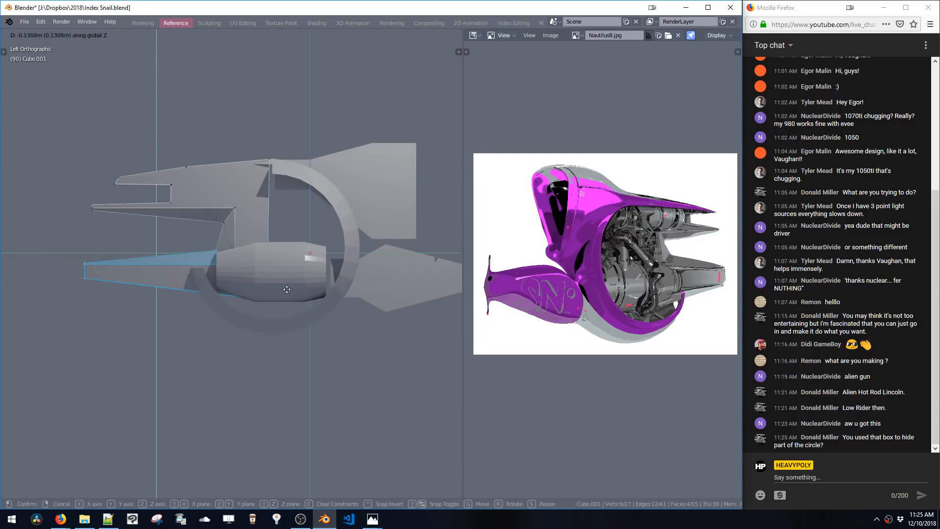
click(286, 289)
Move the selected vertices 0.125 m along Z
key(g)
key(z)
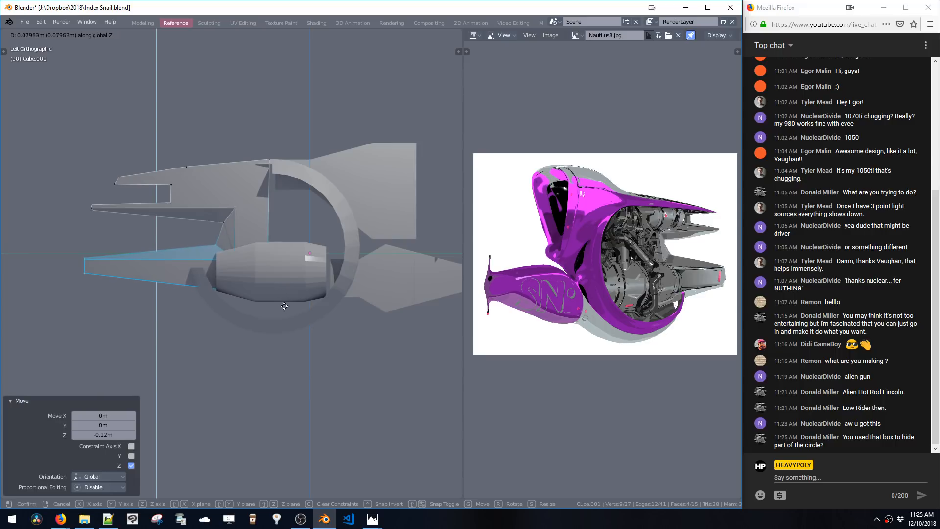
click(279, 286)
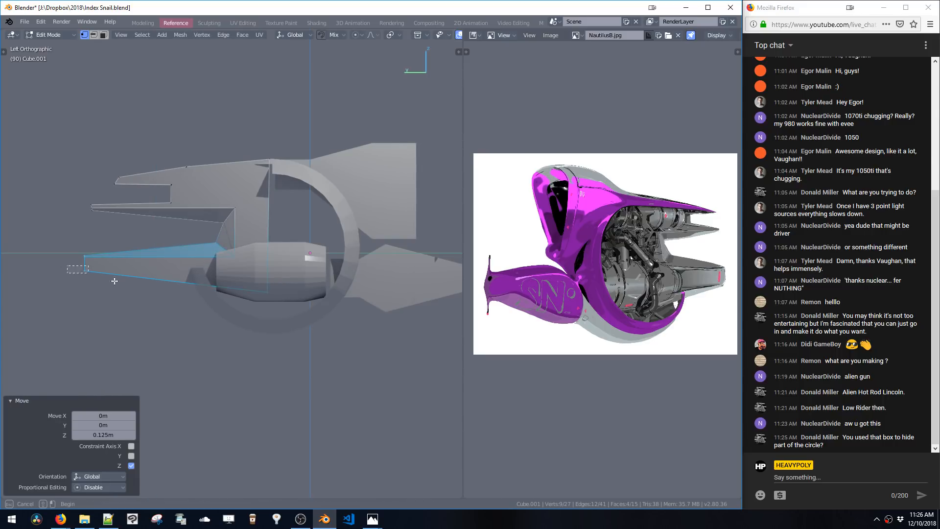
Box-select the lower edge vertices and move them down along Z in two moves
drag(114, 281, 289, 322)
key(g)
key(z)
click(296, 341)
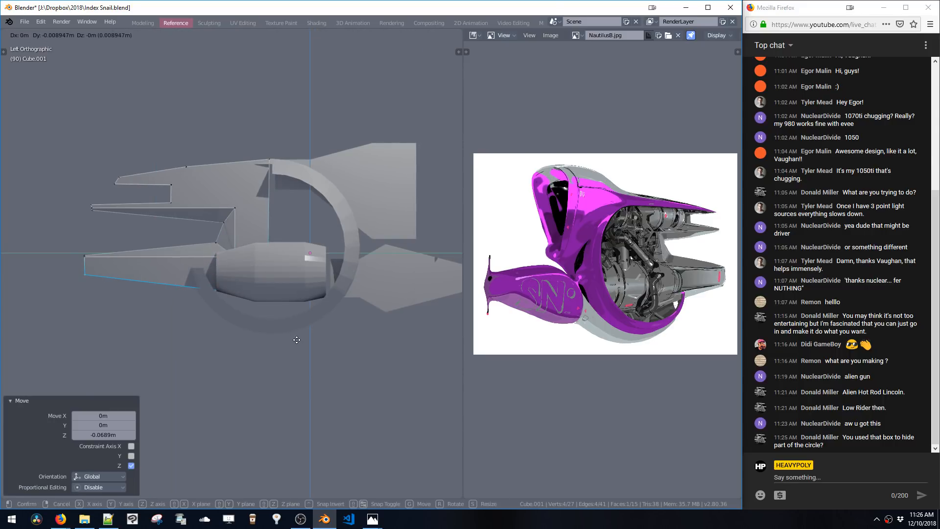
key(g)
key(z)
click(304, 376)
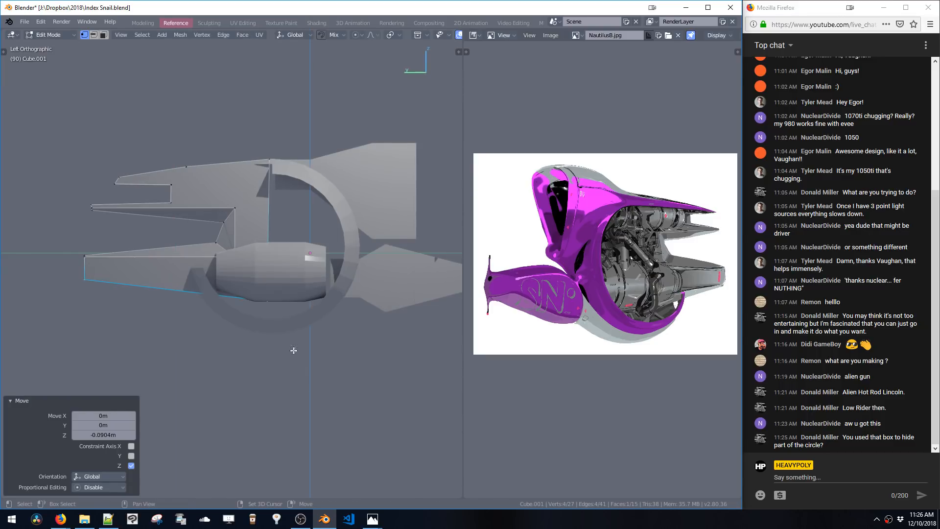
Move the selected vertices again along Z and switch to edge selection
key(g)
key(z)
click(281, 332)
middle_drag(281, 331, 247, 348)
key(2)
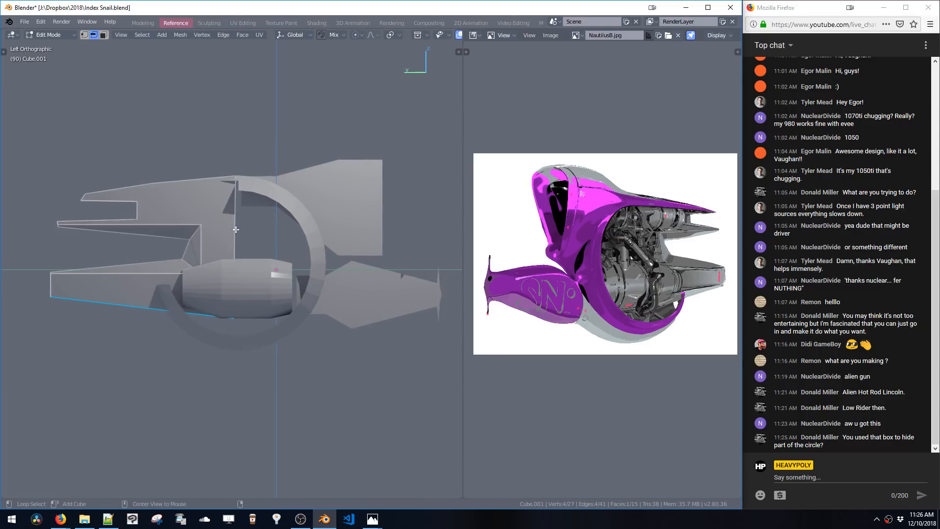
Extrude the selected edge about 1.13 m along Y and scale the new edge slightly
key(e)
click(311, 330)
key(s)
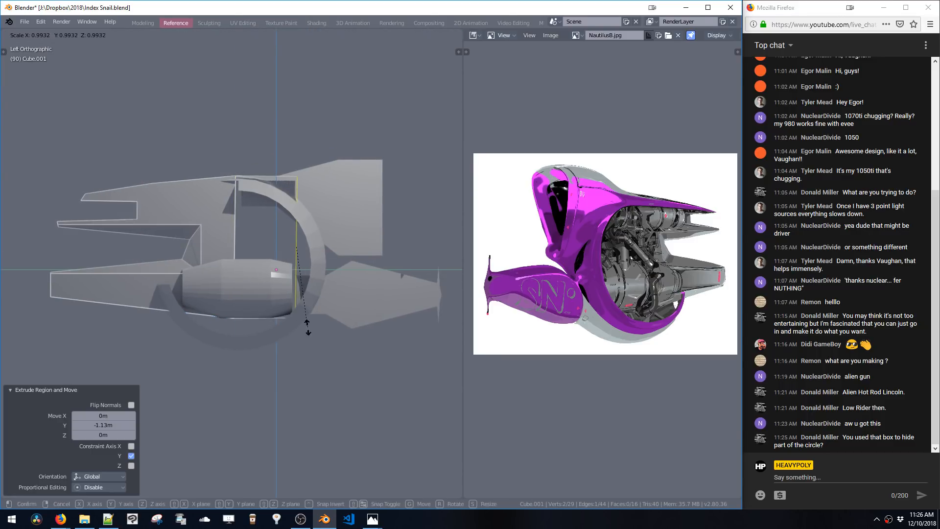
click(296, 301)
middle_drag(295, 300, 460, 283)
middle_drag(325, 280, 369, 264)
key(3)
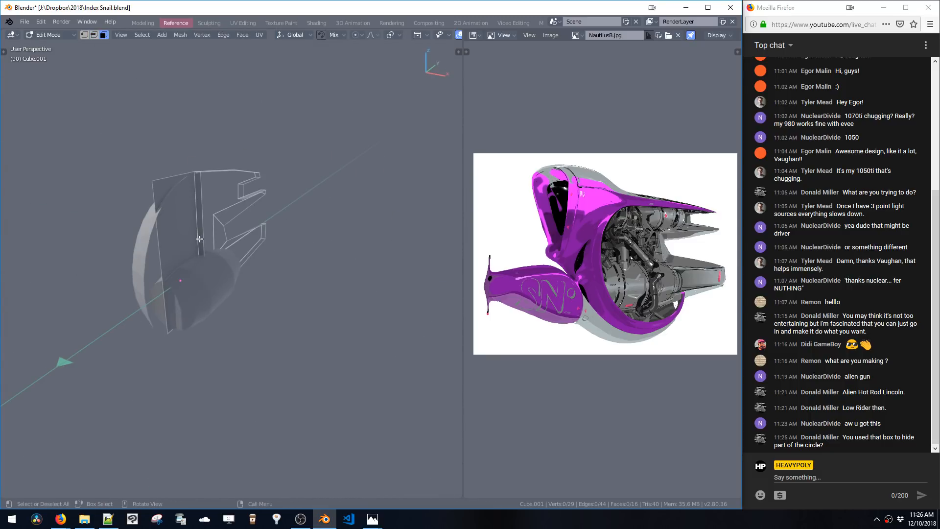
mouse_move(208, 247)
middle_down()
mouse_move(250, 263)
mouse_move(201, 256)
mouse_move(198, 244)
middle_up()
key(space)
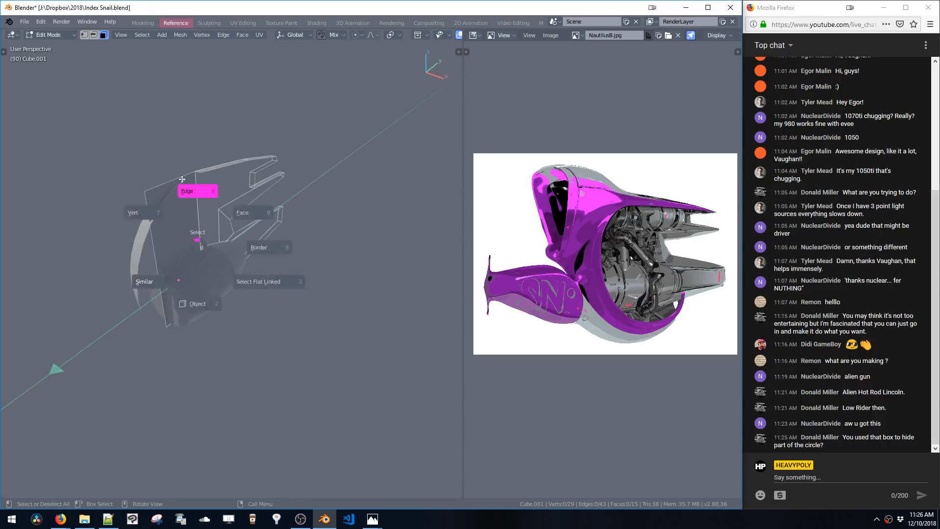
click(171, 175)
key(3)
click(172, 230)
key(ctrl+m)
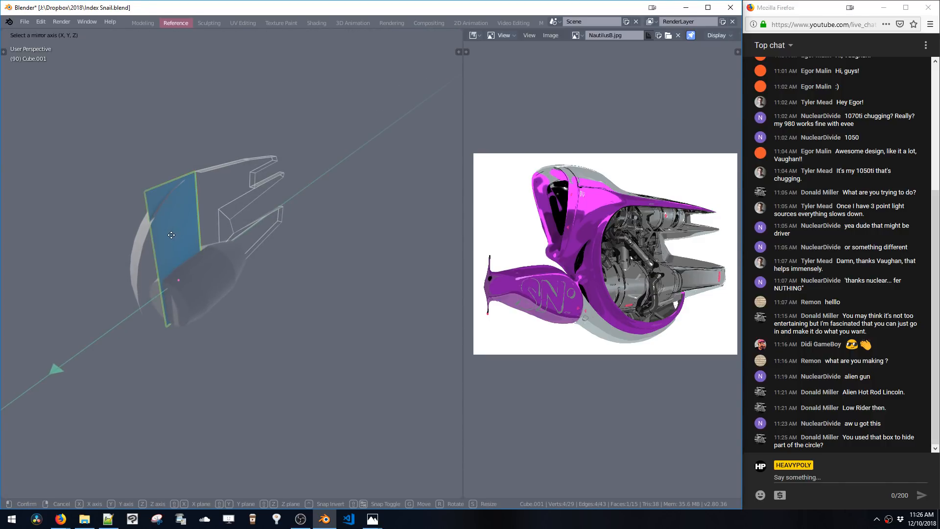
key(x)
key(y)
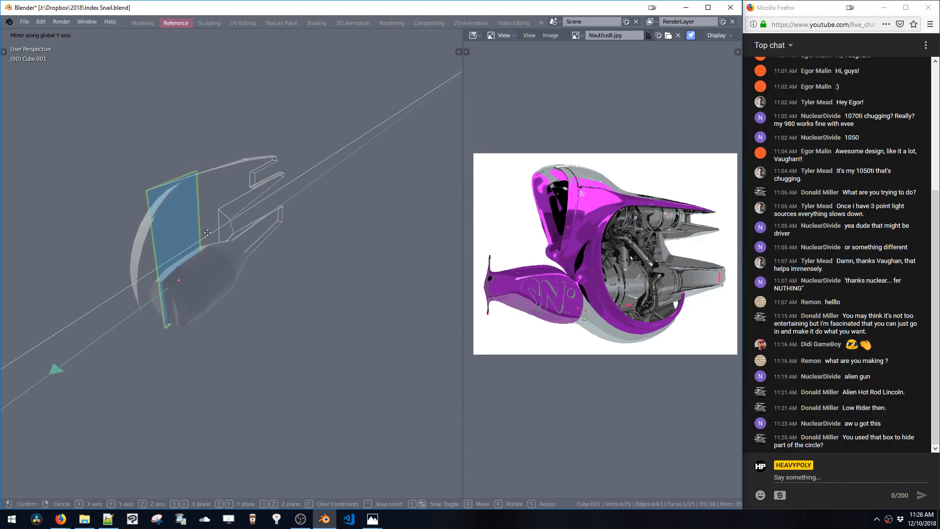
right_click(211, 229)
Select the top edge of the side panel and extrude it along X
middle_drag(208, 229, 211, 325)
key(a)
click(193, 220)
key(e)
key(x)
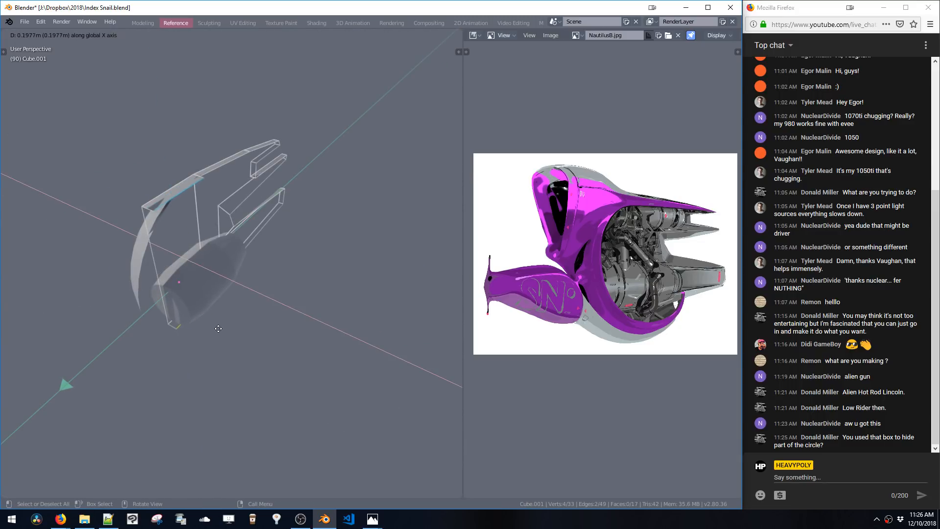
click(228, 241)
Select the lower edges of the panel and move them along X
alt+click(255, 171)
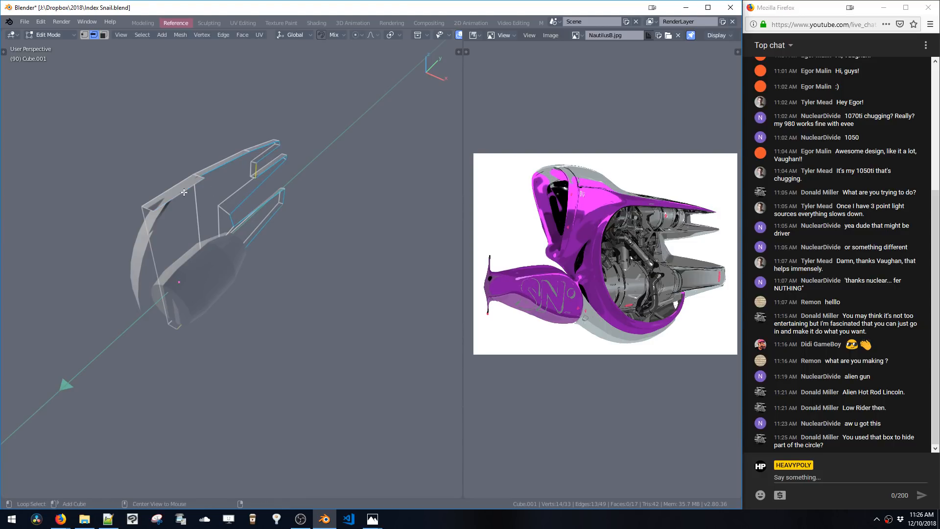
shift+click(189, 322)
middle_drag(190, 321, 276, 288)
key(g)
key(x)
click(298, 321)
Merge the overlapping vertices by distance
key(ctrl+alt+r)
click(227, 325)
key(ctrl+w)
click(203, 318)
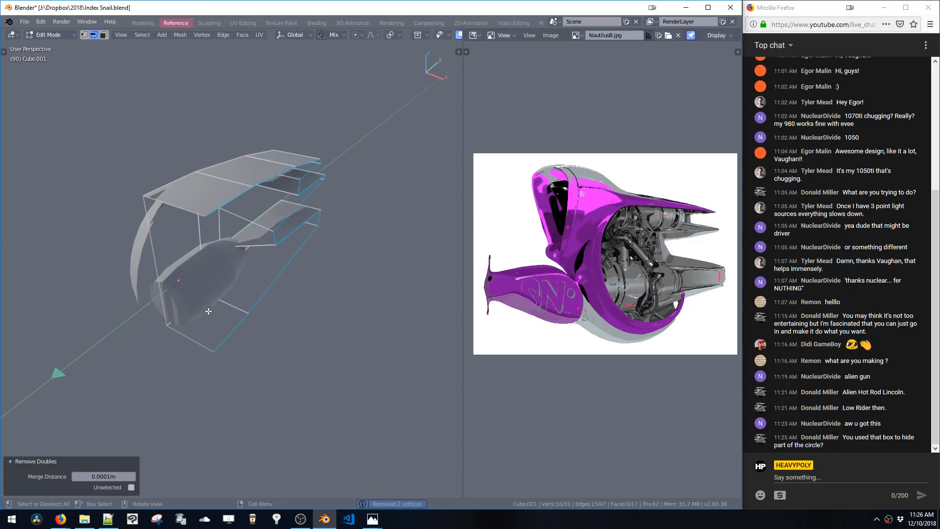
Move a vertex of the upper panel to reshape it
middle_drag(249, 187, 253, 208)
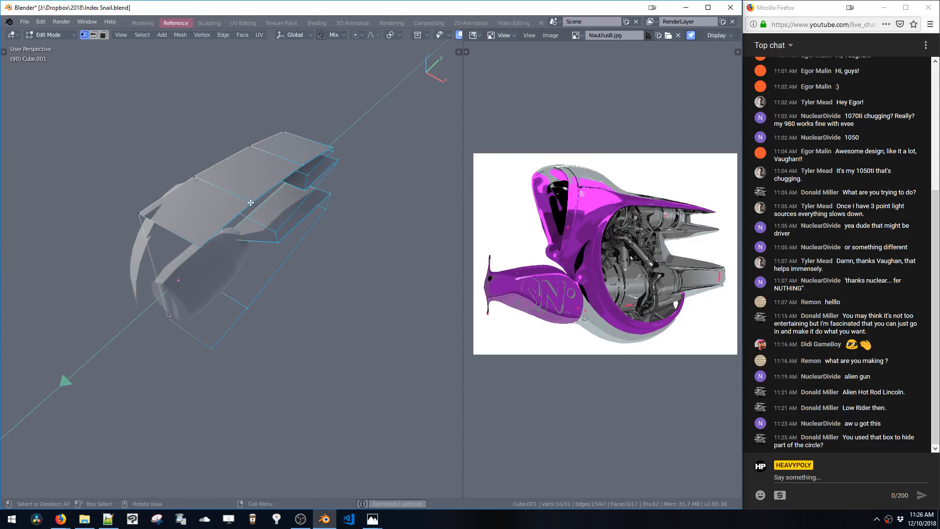
key(1)
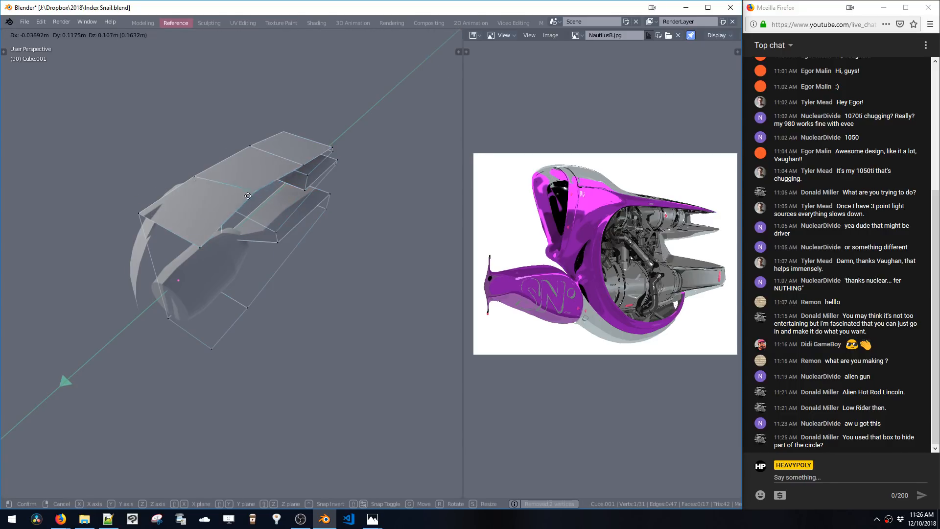
middle_drag(252, 205, 312, 224)
Select the linked upper part and move it -0.957 m along X
key(space)
click(260, 177)
double_click(159, 180)
key(g)
key(x)
middle_drag(229, 204, 231, 225)
click(248, 217)
Add a Live Mirror to the edited part and review its Mirror modifier settings
key(space)
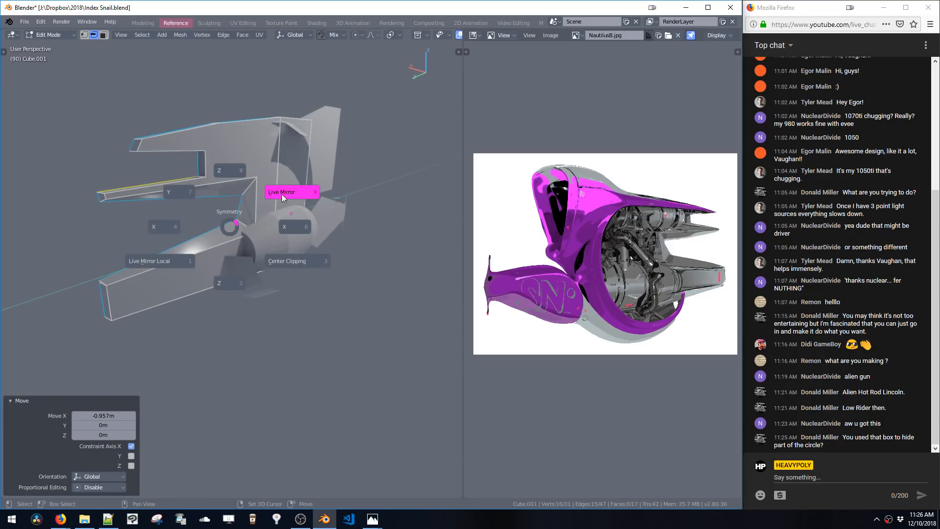
click(281, 194)
middle_drag(281, 194, 305, 195)
key(ctrl+b)
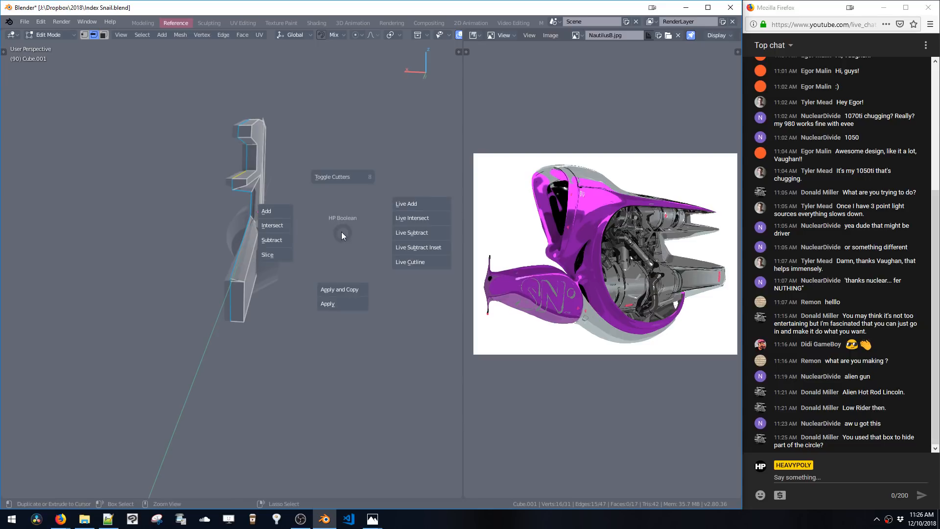
key(Escape)
key(v)
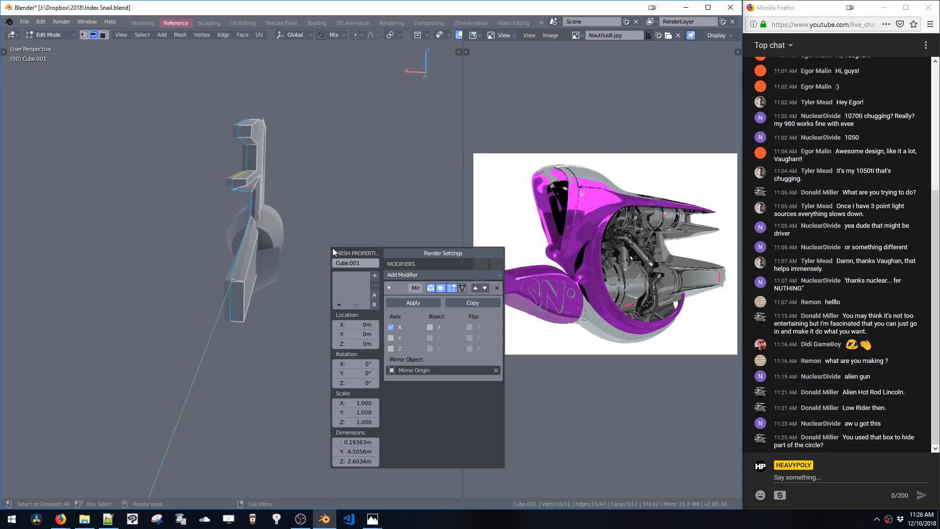
middle_drag(273, 168, 223, 193)
key(Tab)
middle_drag(313, 224, 266, 238)
key(ctrl+space)
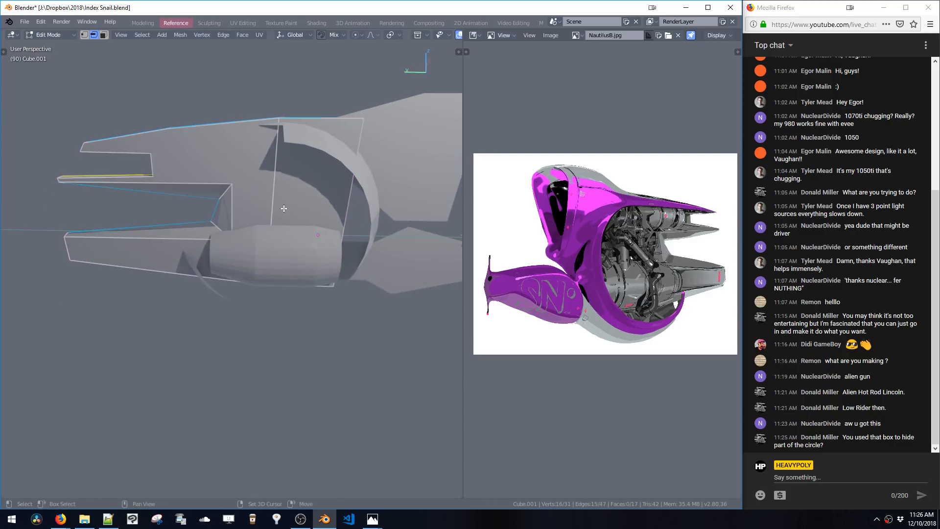
mouse_move(283, 205)
middle_down()
mouse_move(273, 238)
mouse_move(280, 189)
middle_up()
key(ctrl+space)
Select the ring object and insert an edge loop around it, slid to a factor of 0.212
click(279, 246)
mouse_move(279, 248)
middle_down()
mouse_move(251, 222)
mouse_move(286, 229)
mouse_move(236, 243)
mouse_move(297, 249)
middle_up()
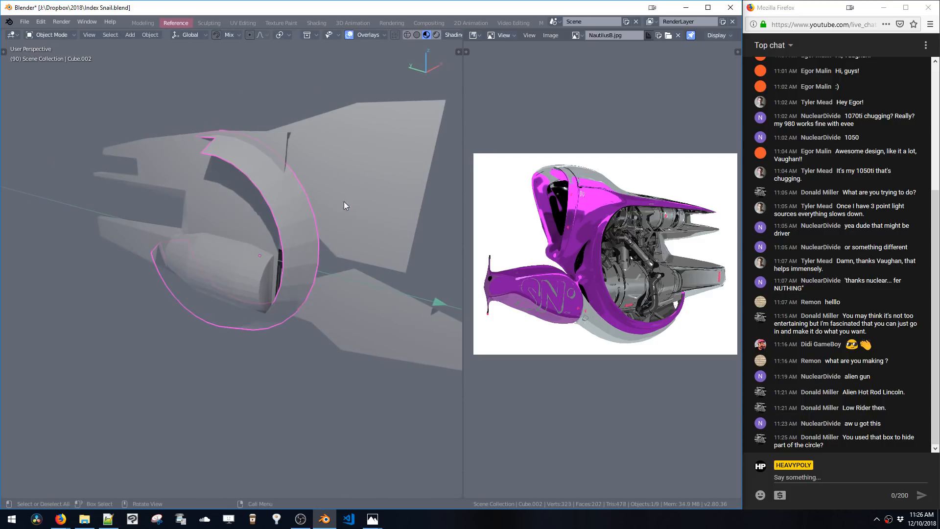
middle_drag(344, 201, 239, 183)
key(Tab)
mouse_move(241, 254)
middle_down()
mouse_move(272, 227)
mouse_move(228, 235)
mouse_move(235, 267)
middle_up()
key(ctrl+r)
click(228, 235)
click(233, 232)
key(g)
key(g)
click(218, 273)
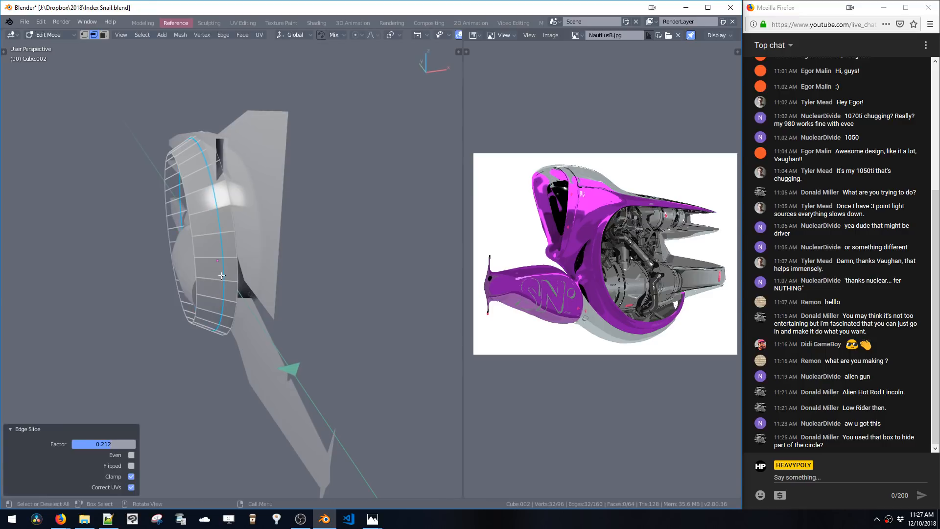
Scale the new ring loop up to 1.0295 and move it along X
key(s)
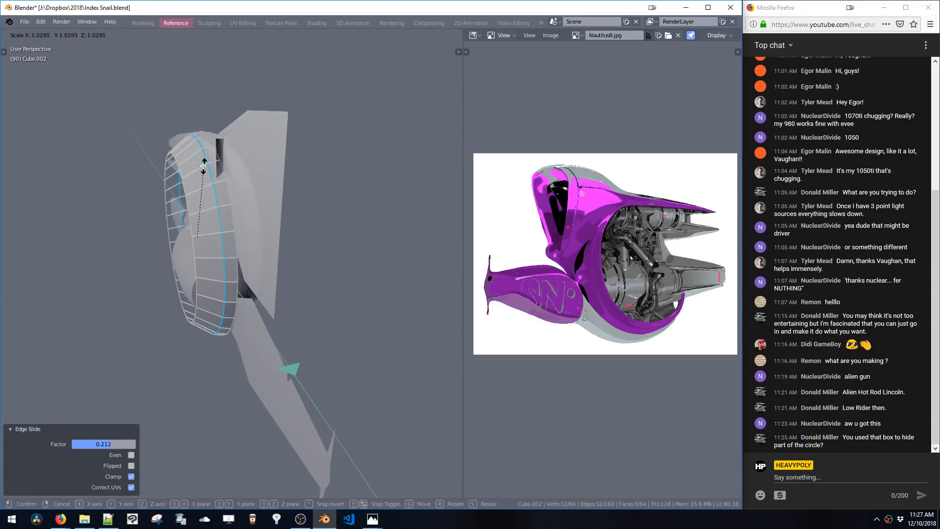
click(204, 166)
middle_drag(269, 191, 260, 229)
key(g)
key(x)
click(227, 211)
Switch to the panel mesh and add an edge loop across it with an edge slide of -0.5226
key(KP_Divide)
key(space)
click(267, 223)
key(space)
double_click(260, 213)
key(ctrl+r)
click(260, 229)
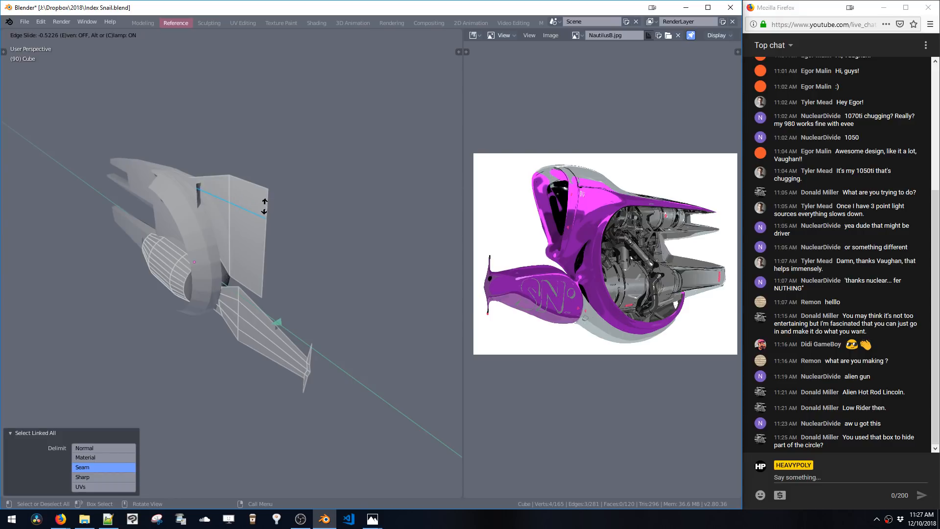
click(265, 206)
Select the new loop's edge on the panel and move it -0.382 m along X
click(248, 217)
middle_drag(248, 218, 226, 221)
key(g)
key(x)
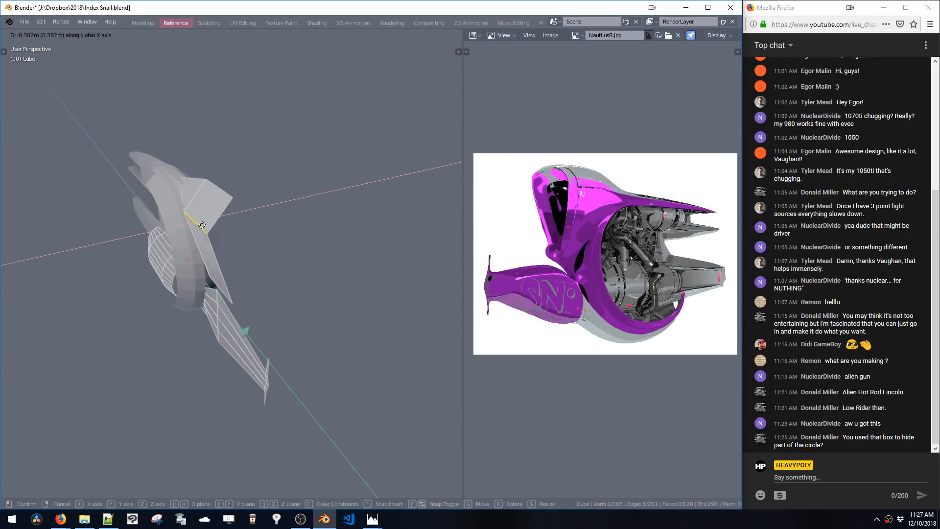
click(204, 225)
click(225, 198)
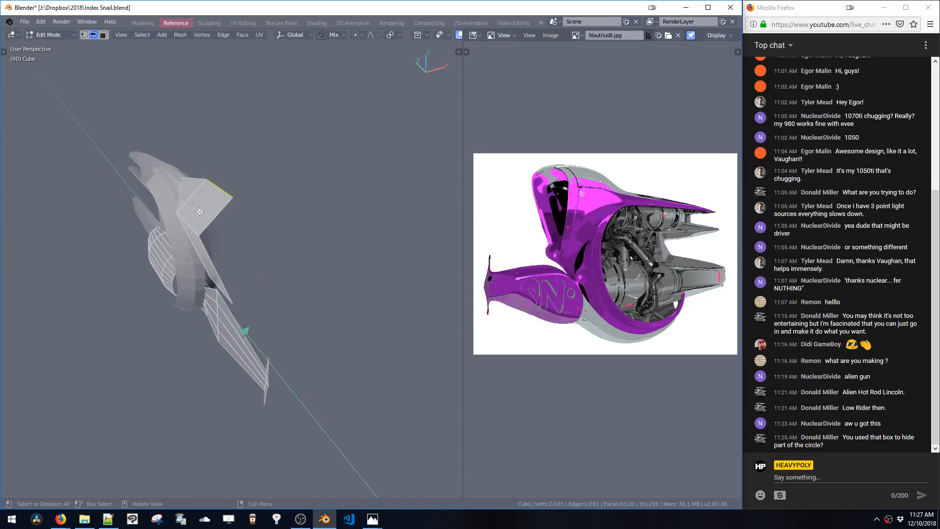
Select vertices at the panel's front corner and move them along Z
click(207, 205)
click(211, 204)
click(211, 199)
key(g)
key(z)
middle_drag(213, 198, 233, 232)
Select more front vertices of the panel, move them along X, and leave edit mode
click(195, 184)
click(231, 221)
click(209, 207)
key(g)
key(x)
click(169, 214)
double_click(267, 210)
middle_drag(279, 193, 319, 155)
key(Tab)
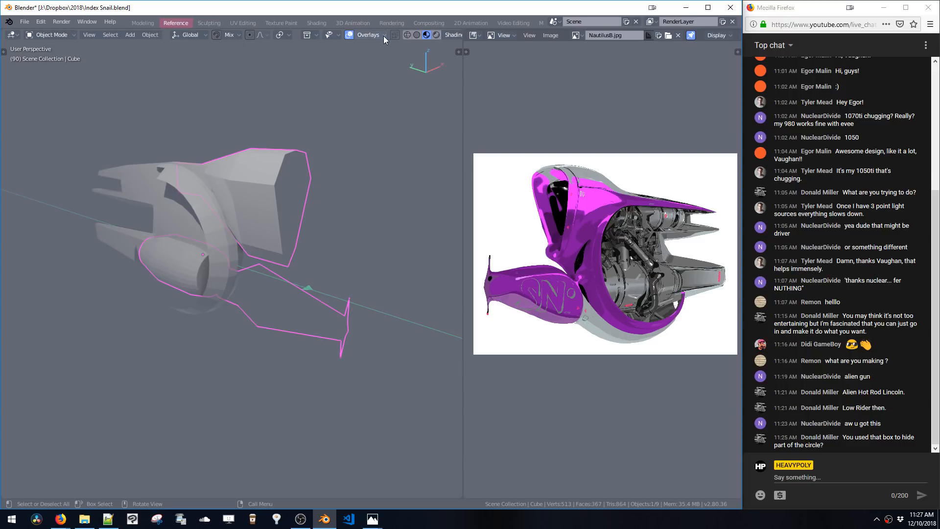
Select a face of the lower tapered part and move it -0.0866 m along local X
middle_drag(309, 227, 269, 228)
key(Tab)
double_click(249, 262)
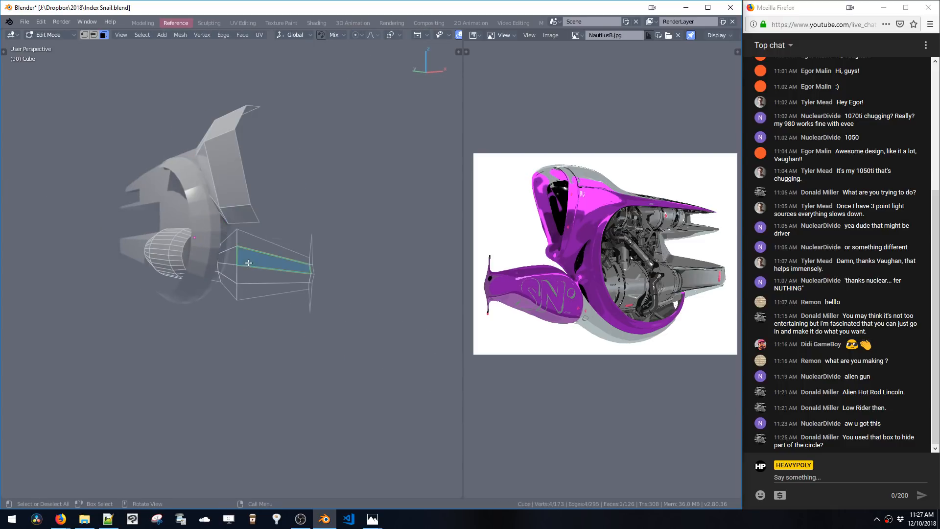
middle_drag(249, 262, 251, 288)
key(g)
key(x)
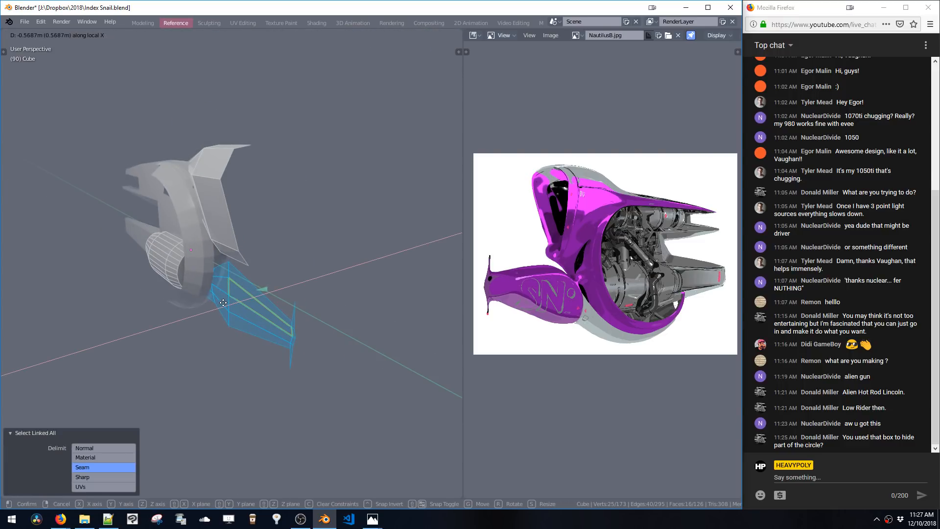
click(249, 296)
middle_drag(274, 291, 338, 301)
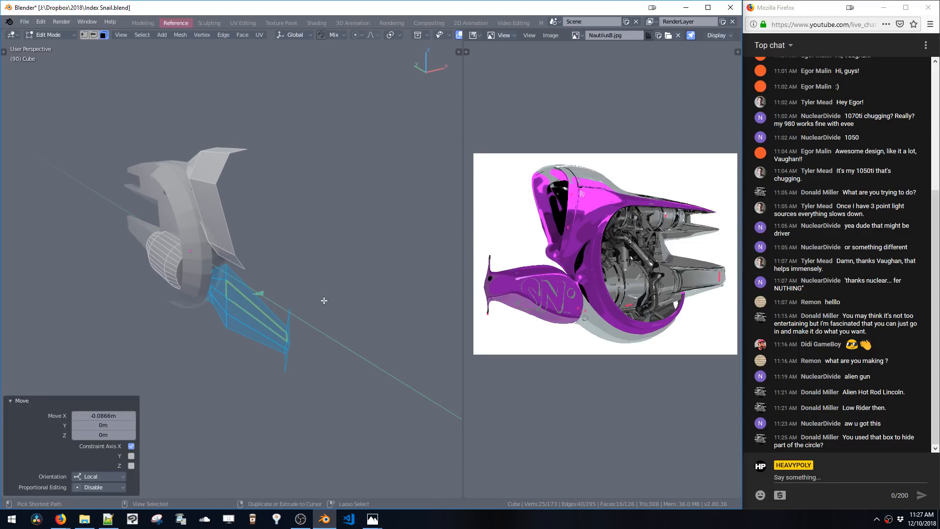
Move the tapered part's selection -0.0489 m along global X
key(ctrl+shift+v)
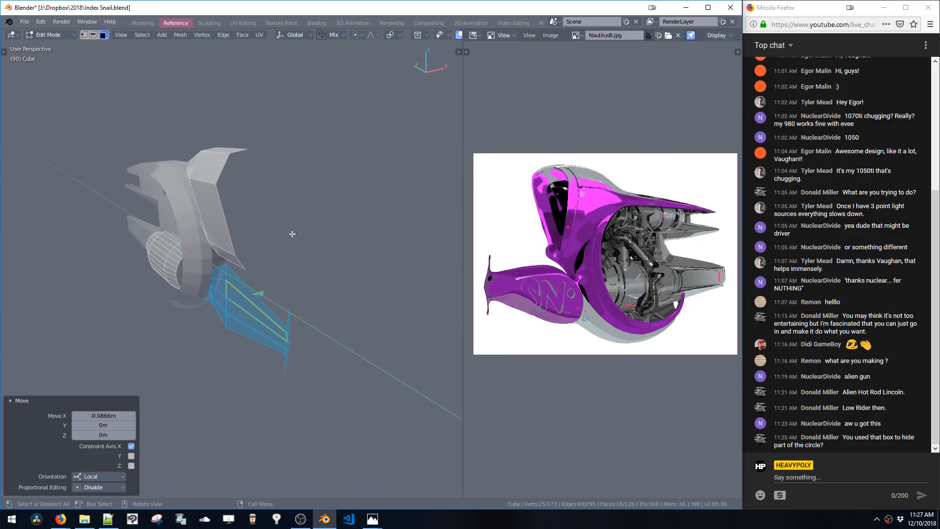
key(shift+x)
click(393, 316)
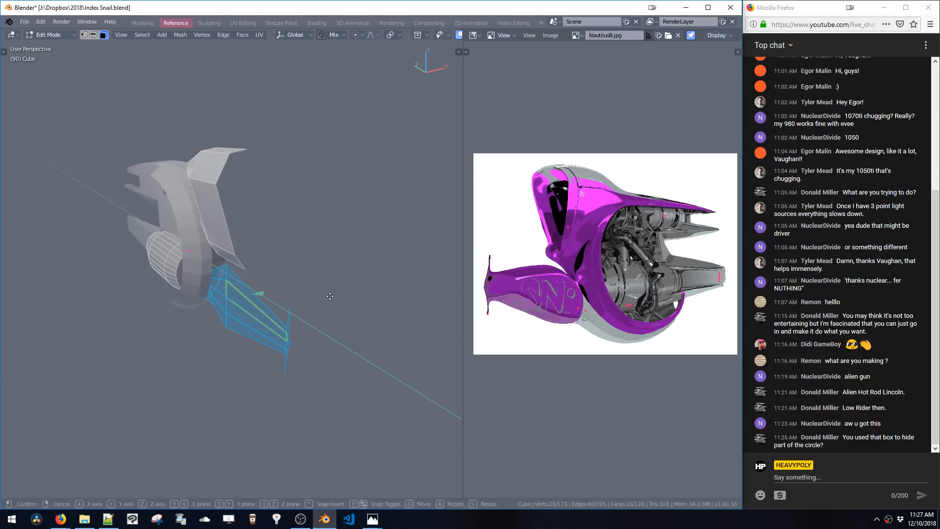
key(g)
key(x)
click(314, 309)
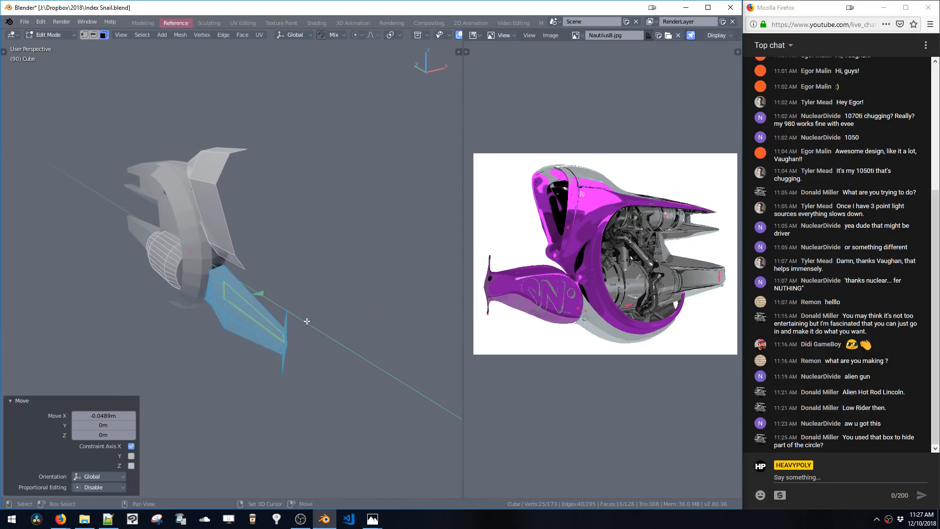
mouse_move(314, 310)
middle_down()
mouse_move(303, 312)
mouse_move(315, 306)
middle_up()
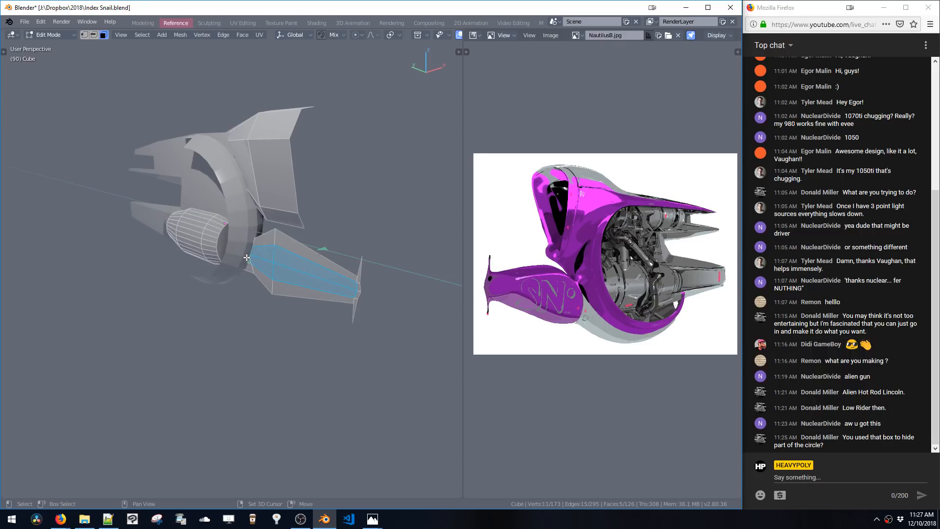
Move the tapered part's selected faces -0.239 m along X
key(g)
key(x)
click(279, 278)
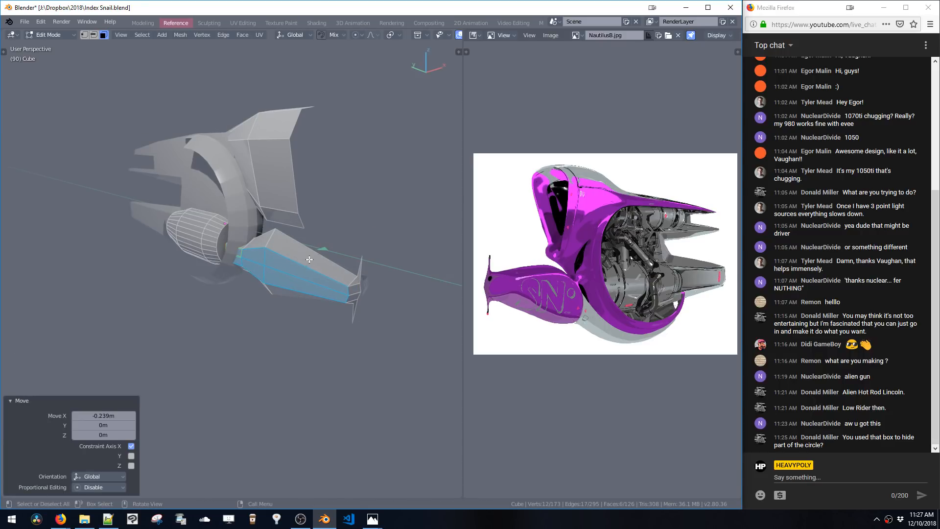
mouse_move(310, 260)
middle_down()
mouse_move(305, 247)
mouse_move(251, 244)
mouse_move(328, 254)
middle_up()
key(shift+x)
click(361, 292)
middle_drag(371, 288, 327, 292)
key(2)
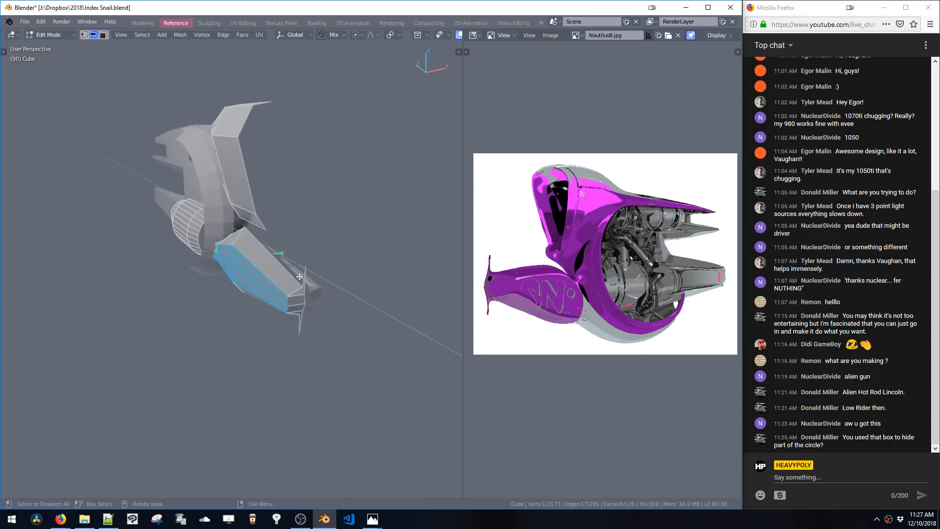
Select the linked tapered part and move it 0.2161 m along X
double_click(294, 277)
alt+shift+click(306, 295)
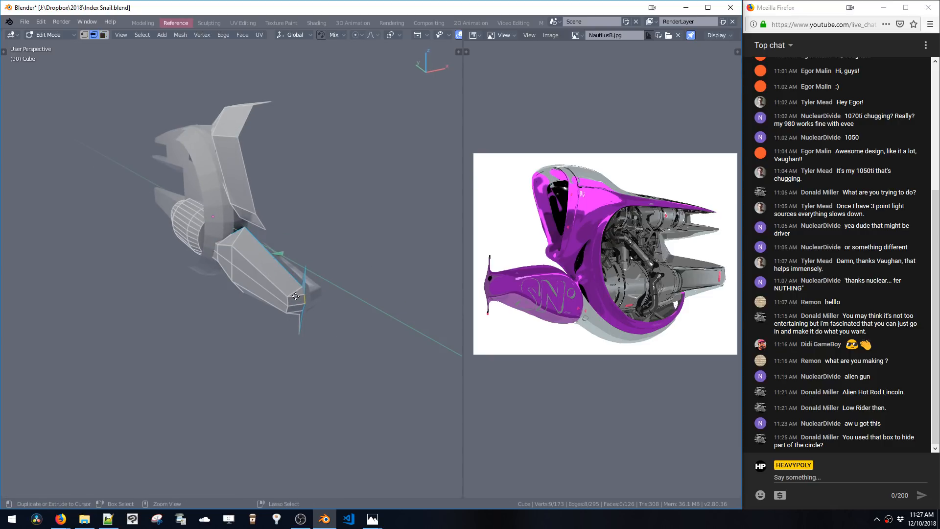
key(ctrl+l)
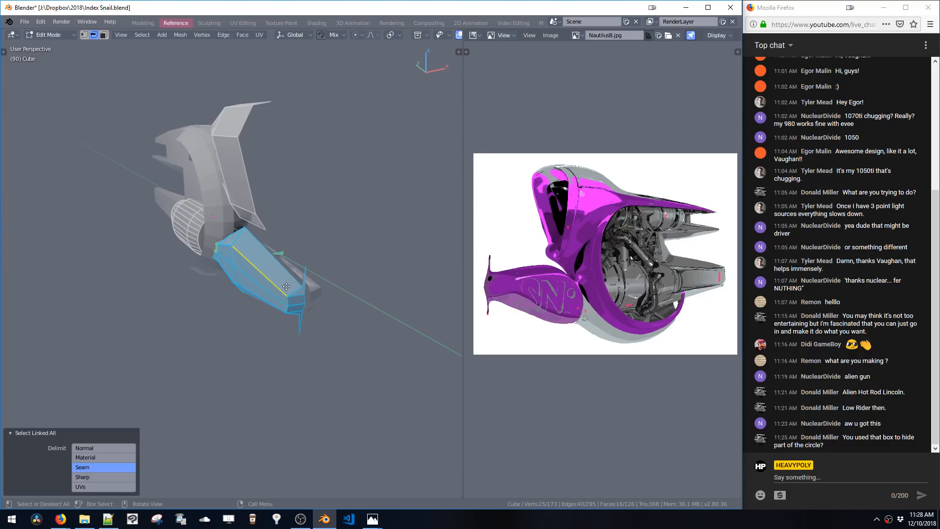
key(ctrl+space)
click(334, 285)
key(g)
key(x)
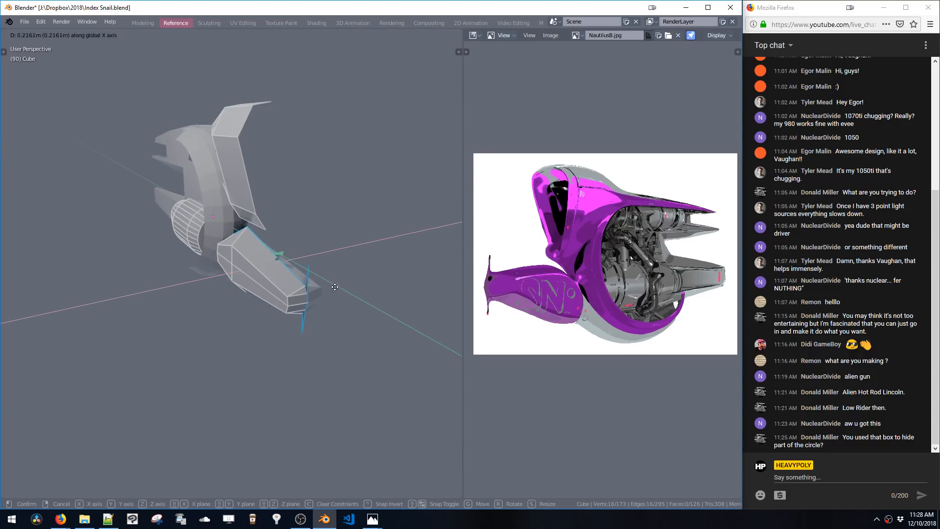
click(344, 284)
middle_drag(344, 284, 415, 264)
Move the tapered part along X again, then undo the last three changes
key(g)
key(x)
click(367, 268)
key(ctrl+z)
key(ctrl+z)
key(ctrl+z)
Select an edge of the tapered part and move it along X
middle_drag(343, 267, 322, 265)
key(ctrl+space)
middle_drag(360, 281, 338, 268)
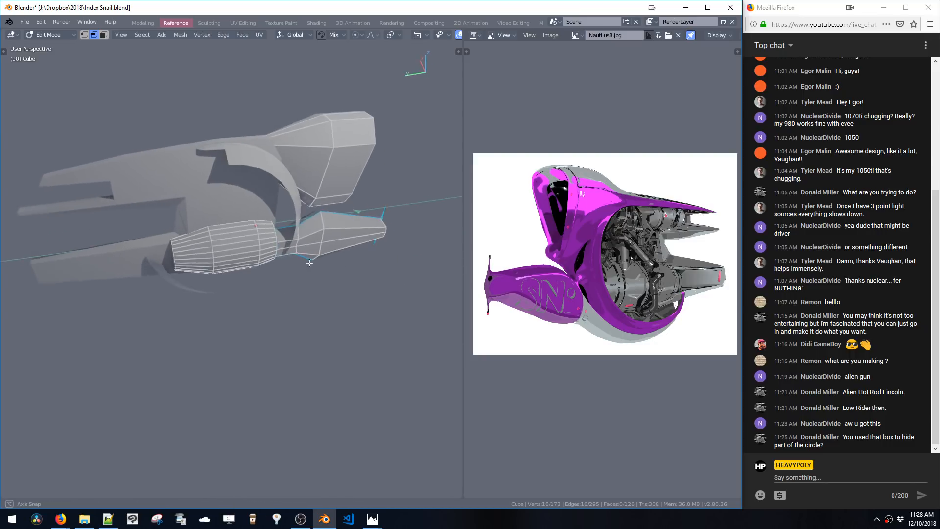
scroll(326, 255, up, 4)
middle_drag(306, 230, 196, 250)
shift+click(264, 303)
shift+click(260, 303)
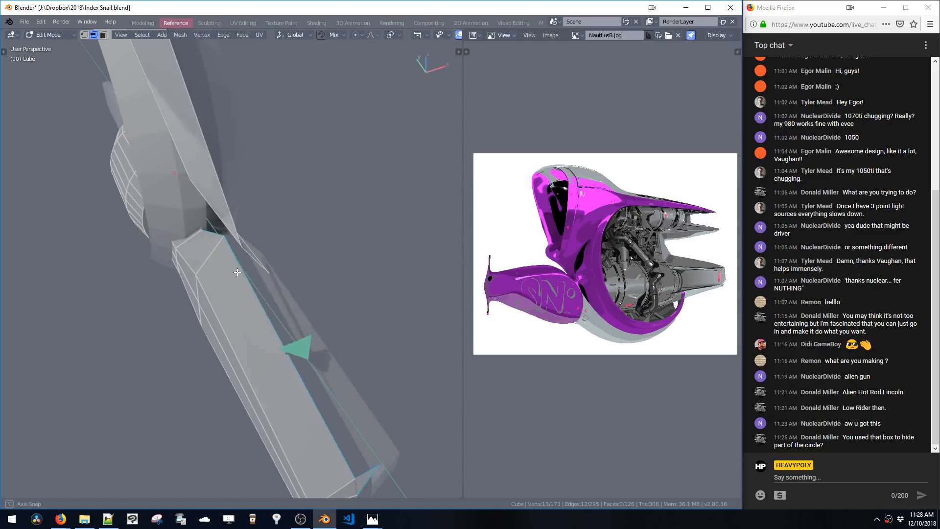
key(g)
key(x)
click(300, 256)
middle_drag(300, 257, 337, 307)
Box-select the tapered part's tip vertices and move them along Y
key(Tab)
key(Tab)
key(b)
drag(420, 326, 420, 327)
key(g)
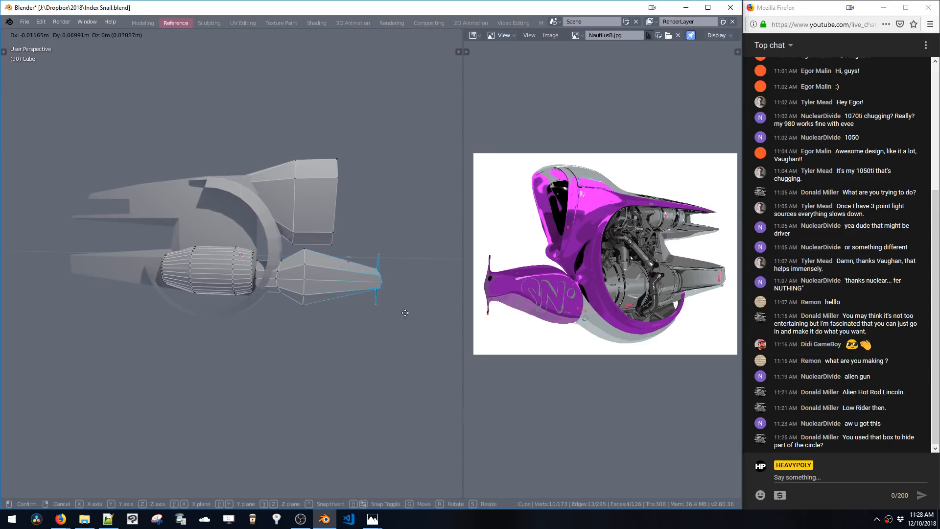
key(y)
click(395, 317)
Select the middle edge loop of the tapered part and move it along Y
key(a)
click(329, 288)
double_click(304, 275)
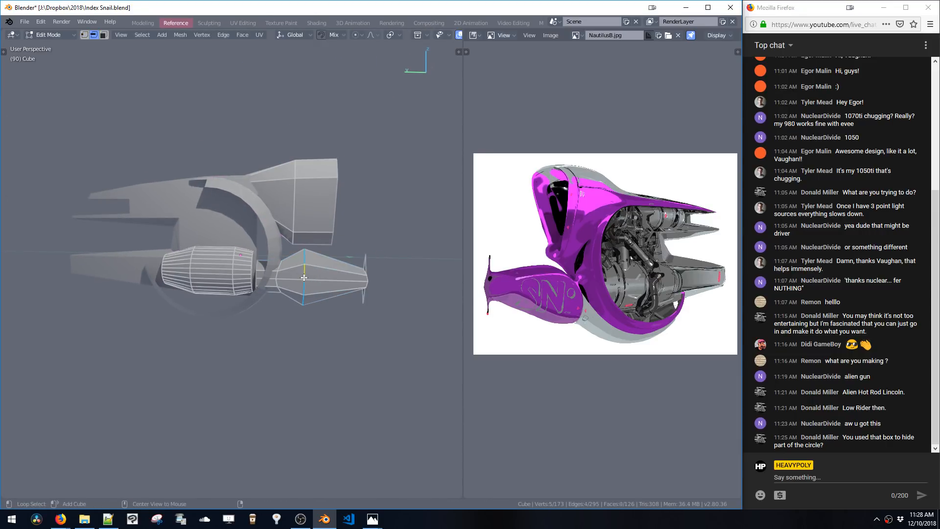
key(g)
key(y)
click(295, 278)
shift+middle_drag(284, 280, 314, 248)
Scale the tapered part's middle loop, including a scale along Y
double_click(298, 277)
key(s)
click(335, 308)
key(s)
key(y)
click(369, 283)
key(s)
click(339, 294)
Select the whole ring mesh and apply Subdivide Cylinder to it
key(Tab)
middle_drag(313, 281, 317, 271)
key(Tab)
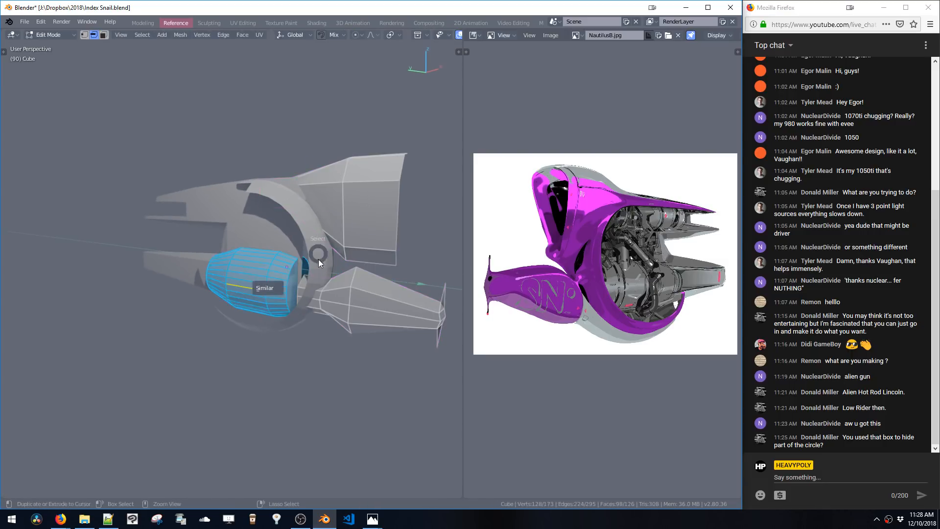
key(Tab)
click(317, 280)
key(Tab)
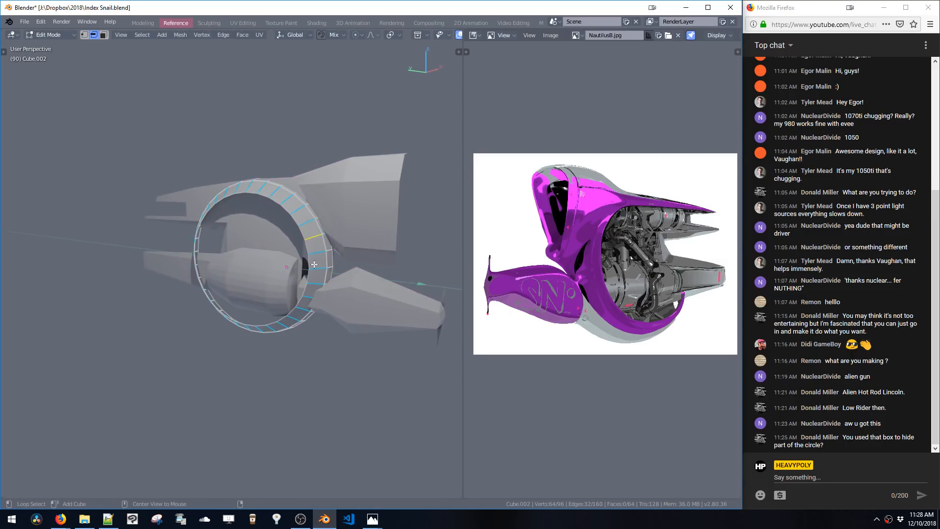
middle_drag(317, 280, 345, 313)
key(l)
key(l)
middle_drag(346, 367, 348, 384)
key(ctrl+b)
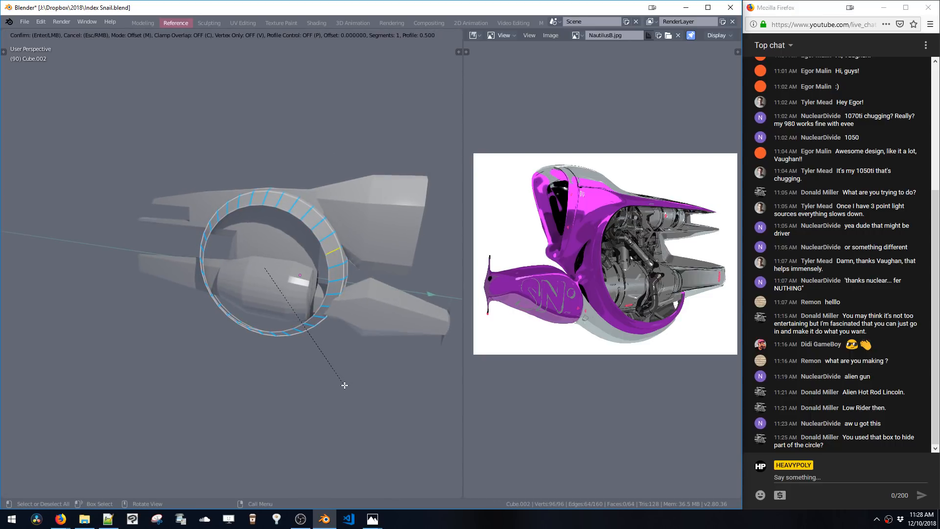
right_click(344, 384)
key(w)
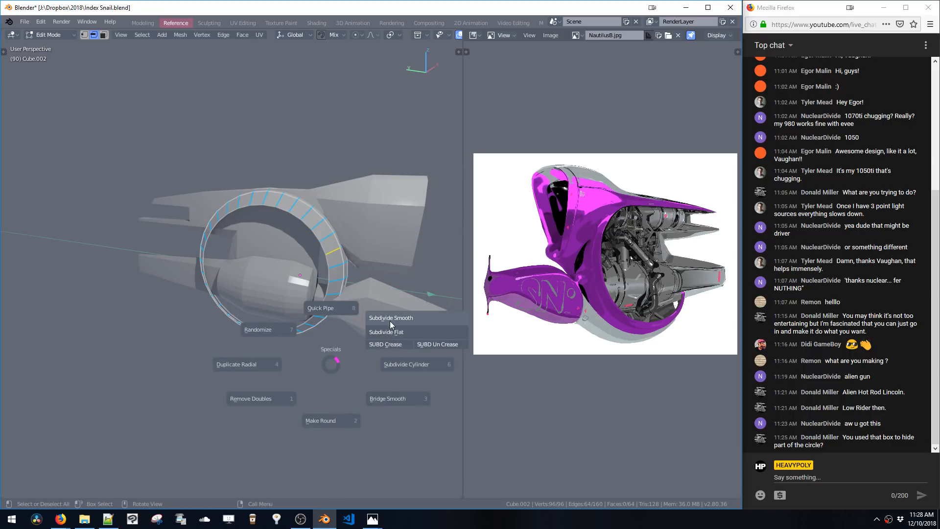
click(407, 364)
Select an edge loop on the ring, duplicate it in place, and return to object mode
key(alt+a)
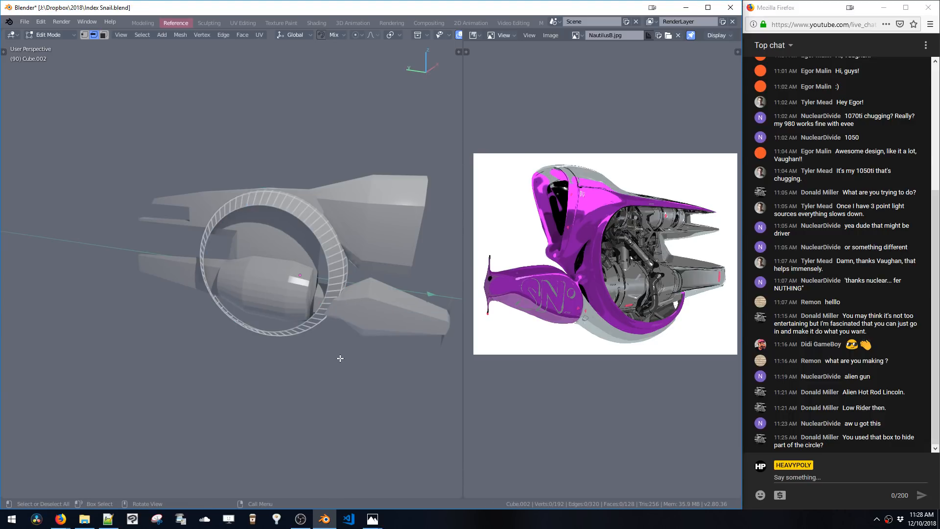
key(ctrl+KP_3)
middle_drag(357, 318, 301, 289)
alt+click(300, 289)
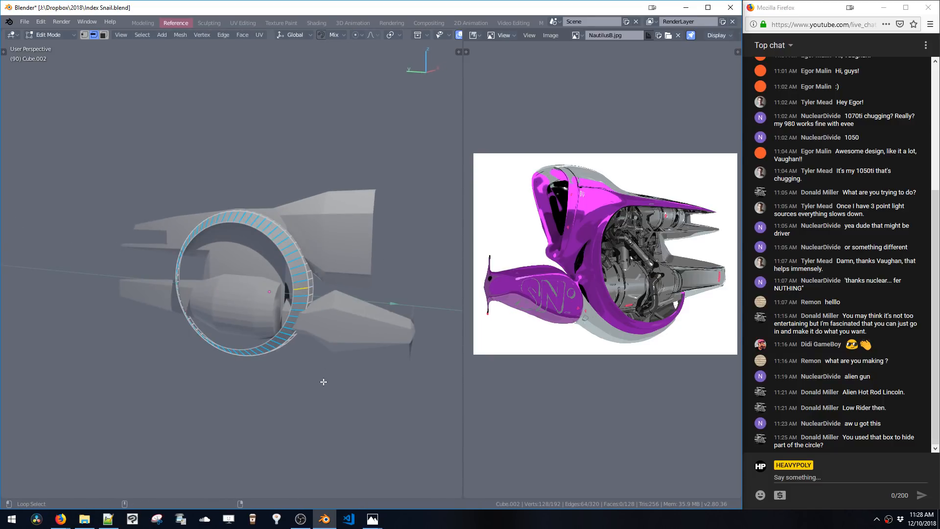
key(ctrl+d)
click(382, 377)
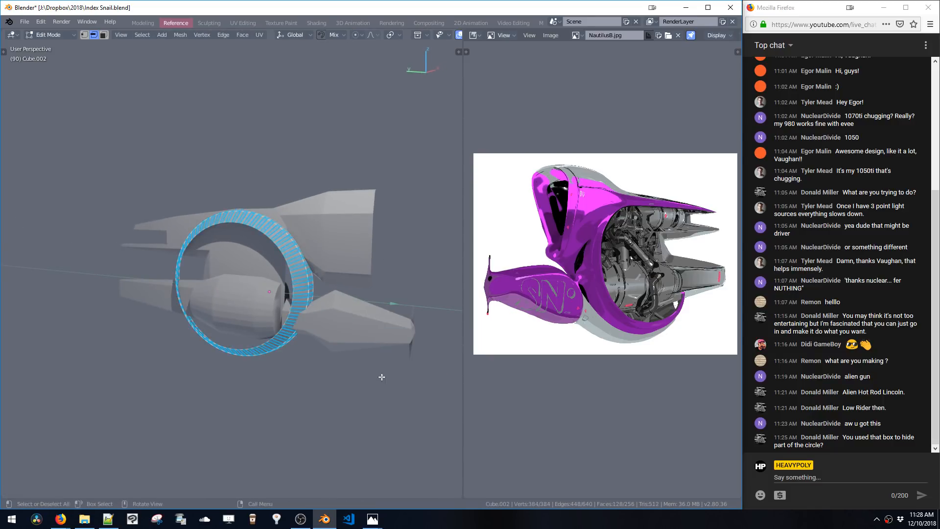
key(Tab)
scroll(352, 286, up, 6)
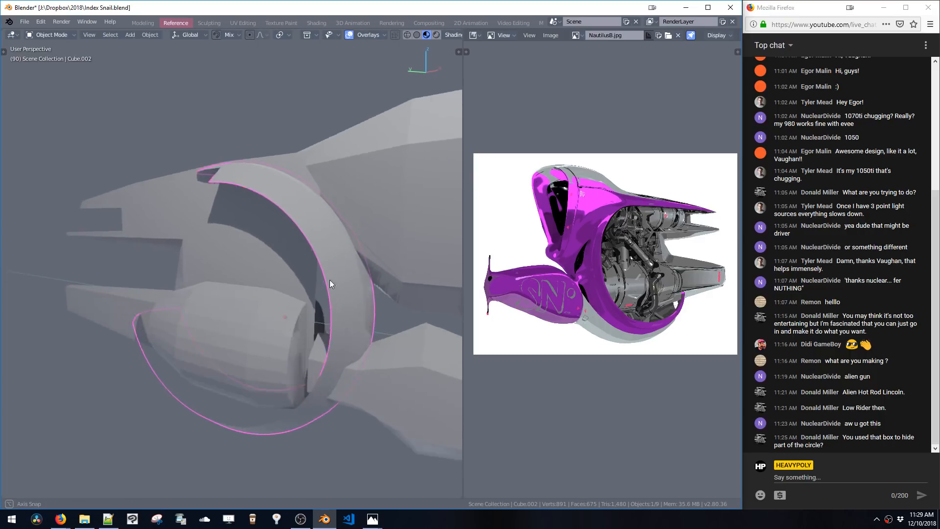
Save the file, select the cylinder part, and enter edit mode on it
key(ctrl+s)
ctrl+middle_drag(323, 275, 346, 305)
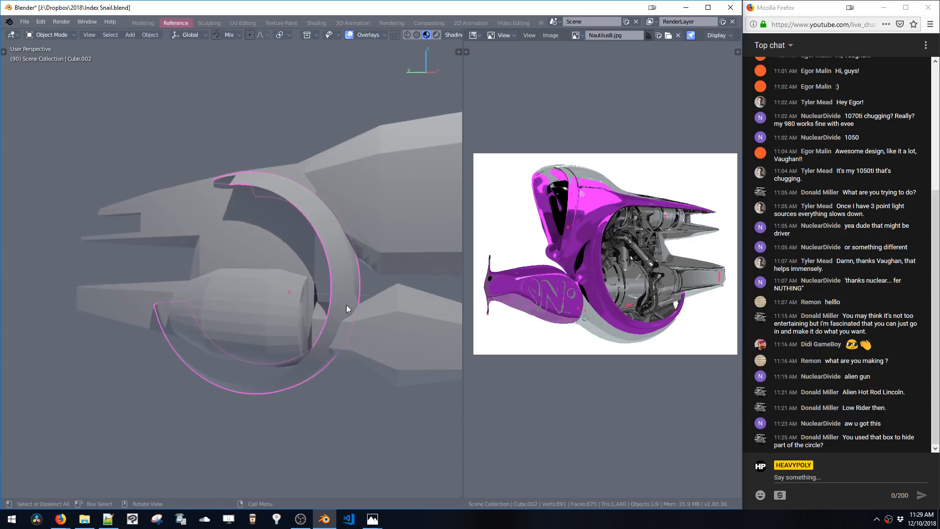
click(324, 304)
click(263, 306)
key(z)
click(291, 336)
key(Tab)
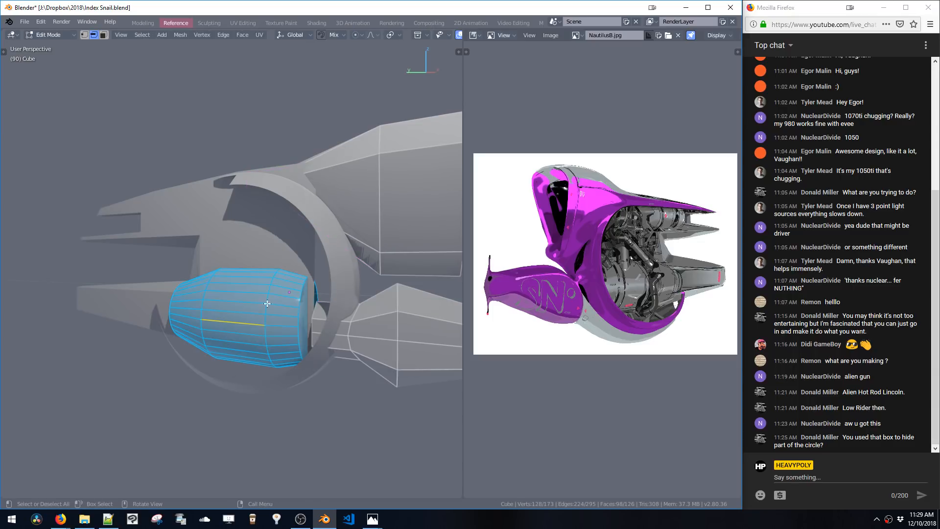
alt+click(256, 303)
alt+click(253, 304)
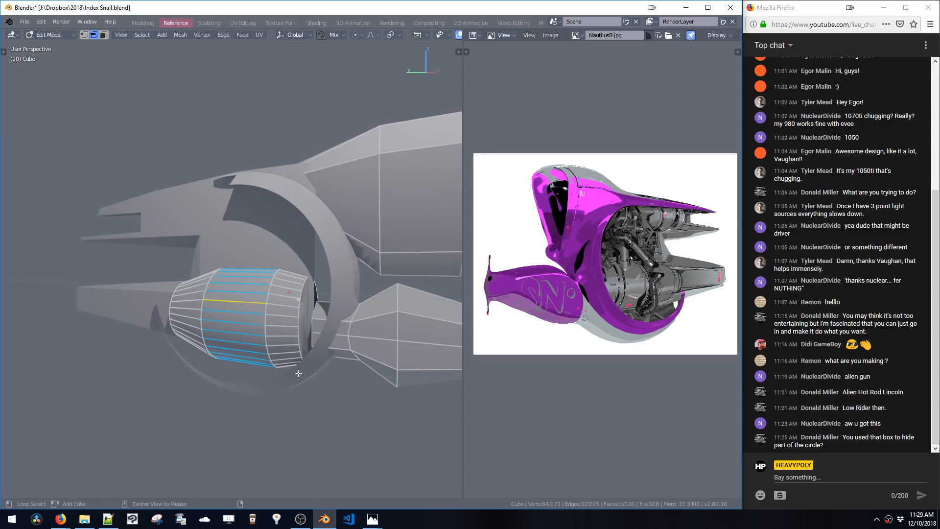
key(l)
key(ctrl+w)
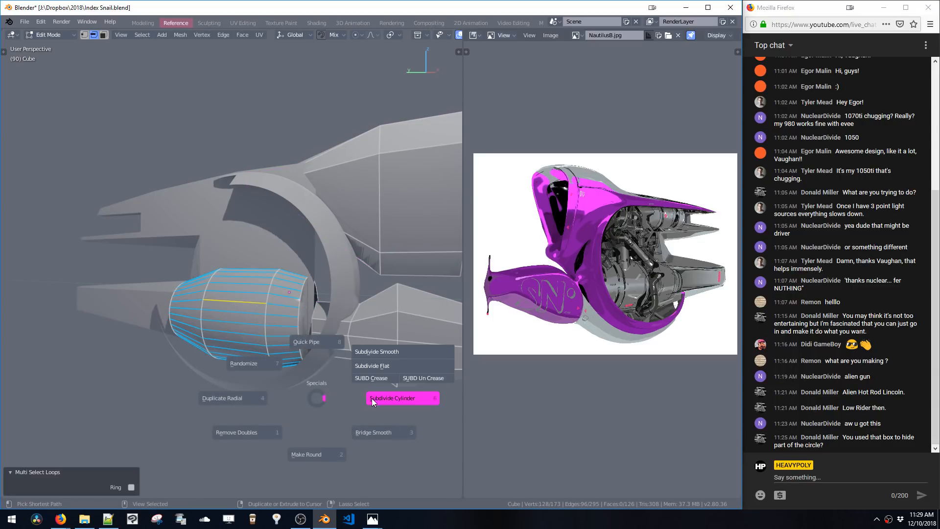
click(373, 399)
key(ctrl+z)
Select the cylinder's edge loops and apply Subdivide Cylinder to them
middle_drag(272, 319, 215, 304)
key(ctrl+l)
ctrl+alt+click(207, 301)
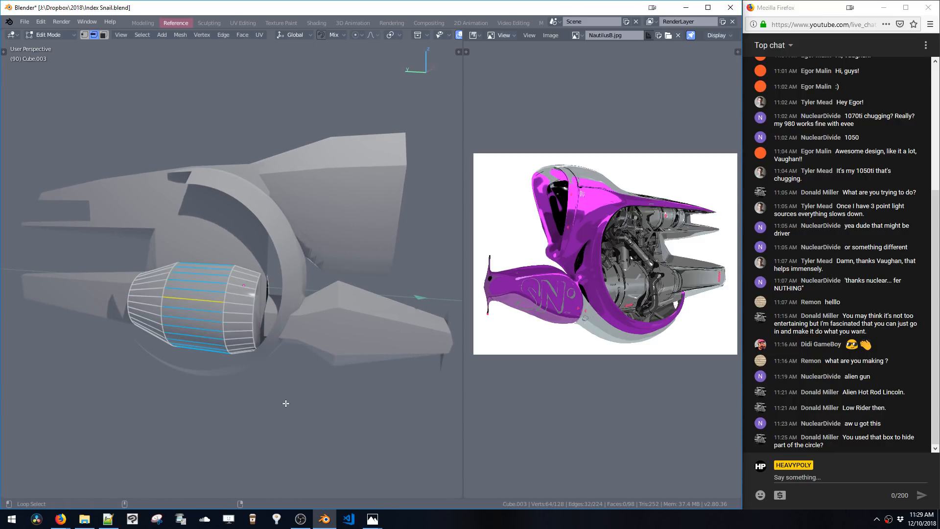
key(alt+l)
key(ctrl+w)
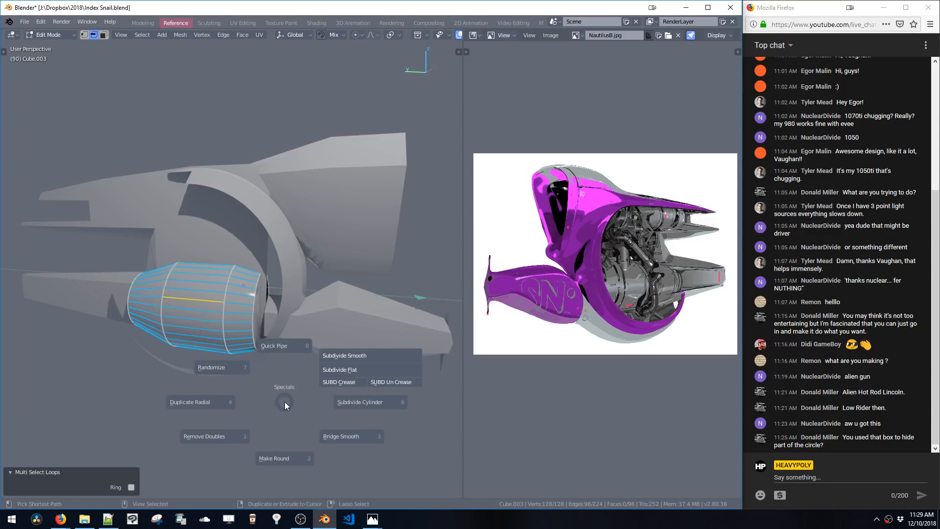
click(361, 406)
middle_drag(331, 292, 330, 275)
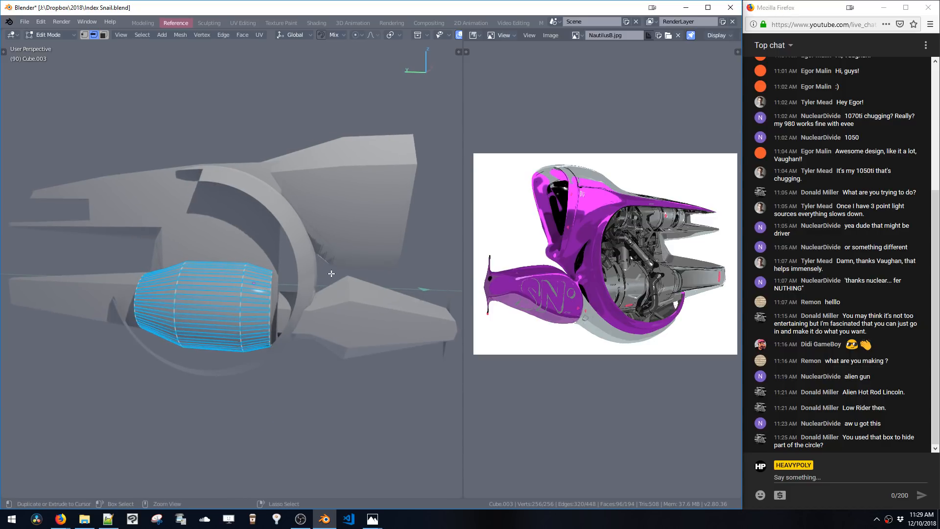
Reselect the cylinder in edit mode and, from front orthographic view, add a 32-vertex circle
key(Tab)
middle_drag(323, 325, 317, 293)
key(Tab)
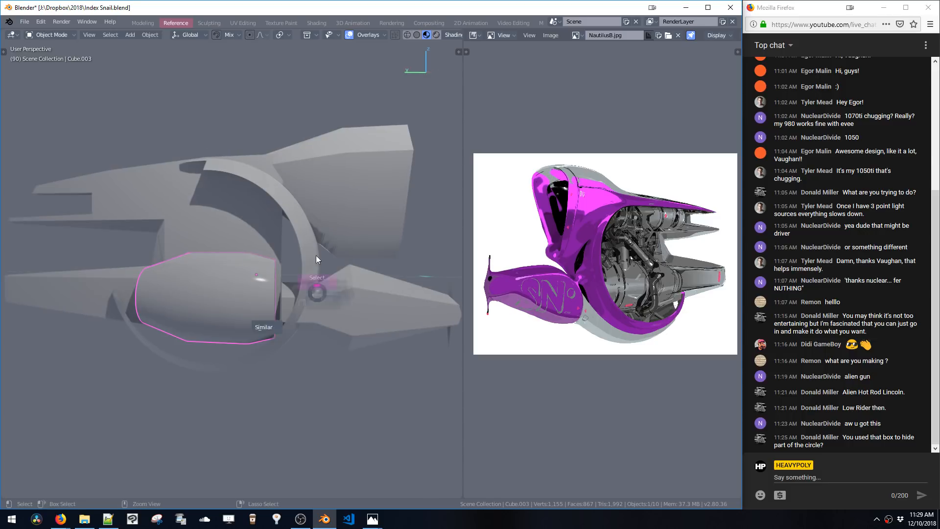
shift+middle_drag(248, 287, 276, 293)
alt+click(321, 294)
key(Tab)
key(Tab)
click(262, 323)
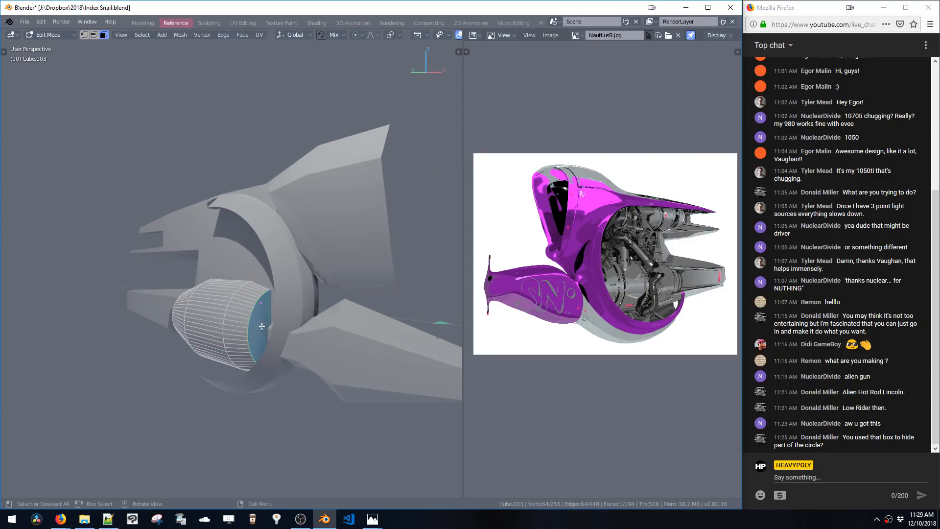
key(v)
click(322, 325)
key(v)
click(355, 302)
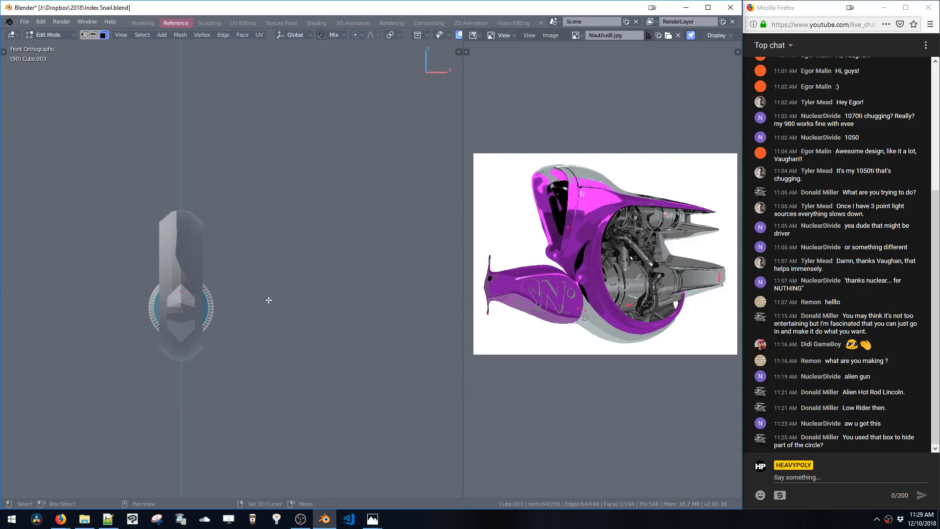
key(shift+a)
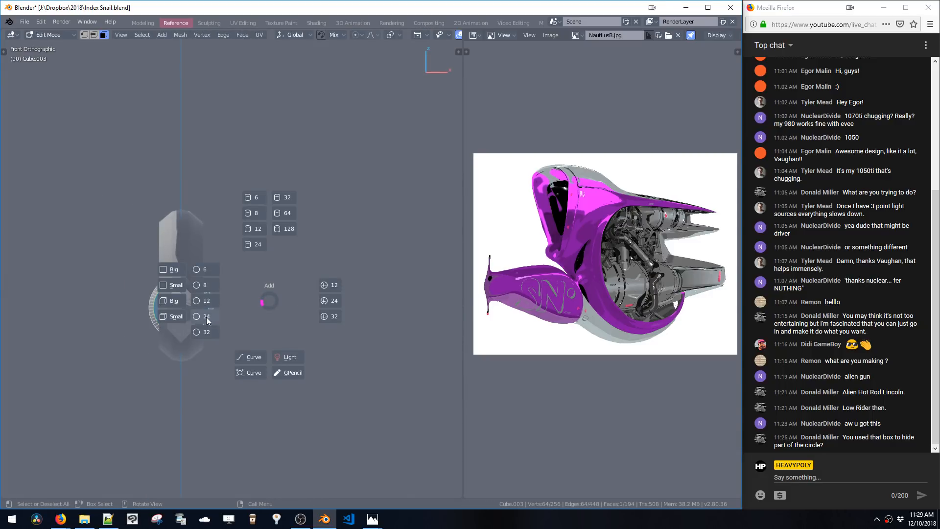
click(205, 334)
Move the new circle up along Z, scale it down, and move it about 1.02 m along Y
key(g)
key(z)
click(212, 276)
key(s)
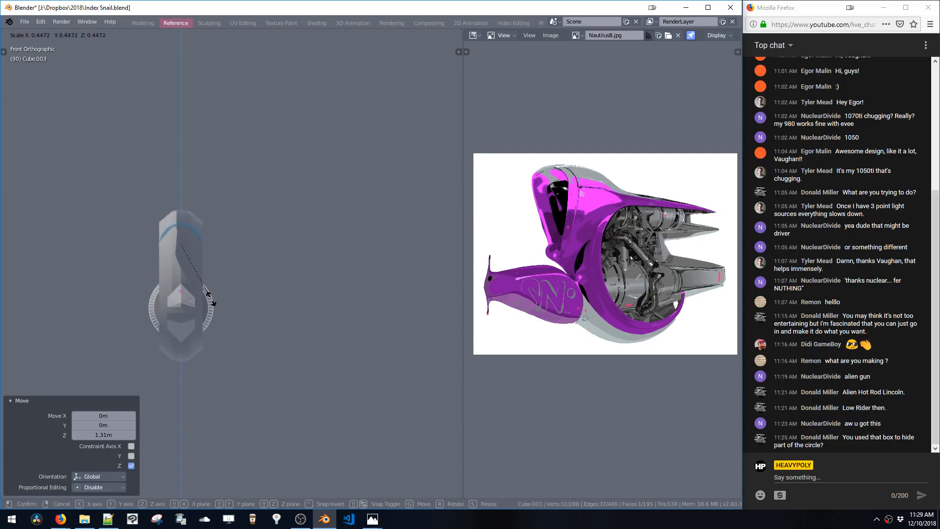
click(210, 296)
middle_drag(210, 296, 320, 303)
key(g)
key(y)
click(286, 299)
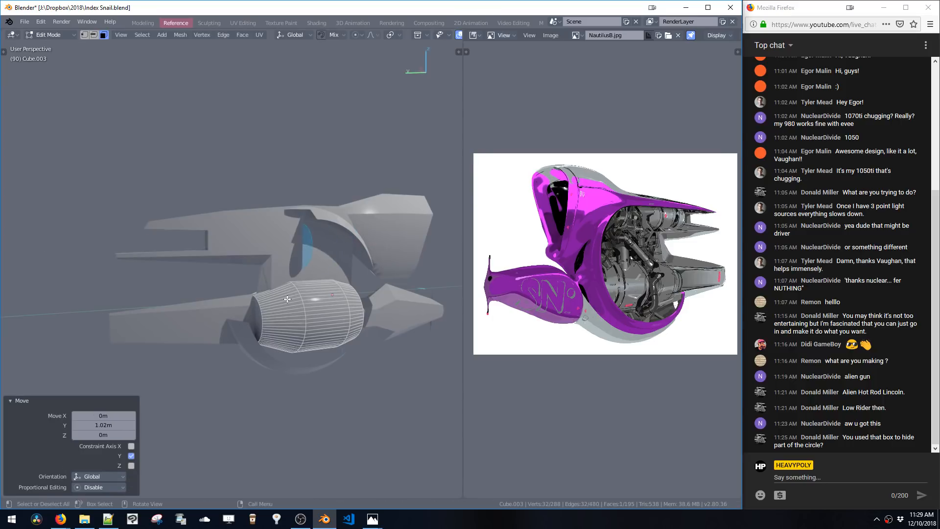
Extrude the new circle
key(e)
click(258, 325)
Select the linked upper part, move it along Z, scale it to 0.694, and move it along Y
double_click(319, 260)
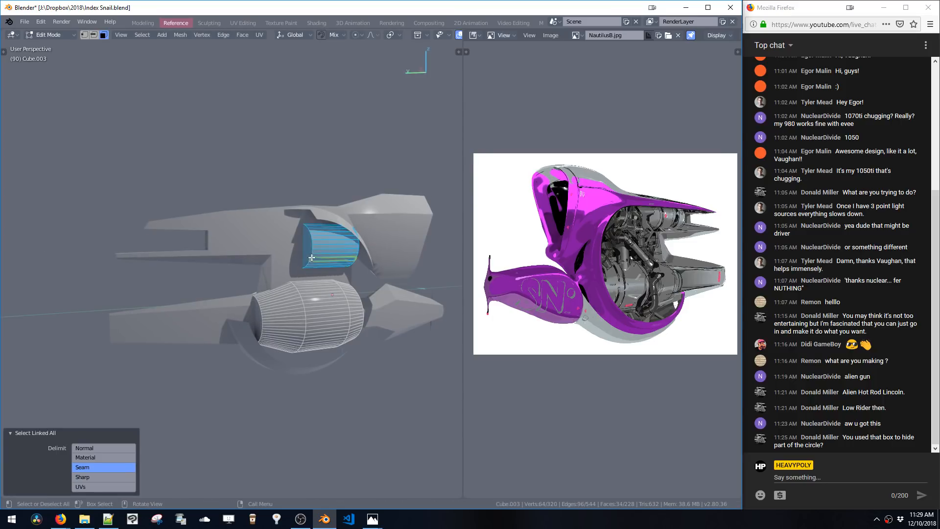
key(g)
key(z)
click(315, 266)
key(s)
click(318, 286)
key(g)
key(y)
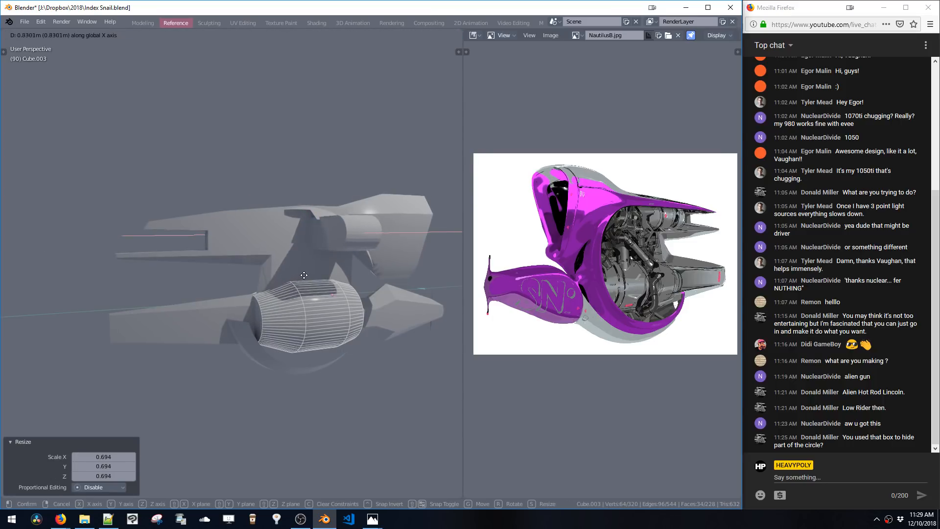
click(306, 275)
Raise the upper part about 0.09 m along Z
key(g)
key(z)
click(307, 268)
alt+middle_drag(307, 268, 361, 280)
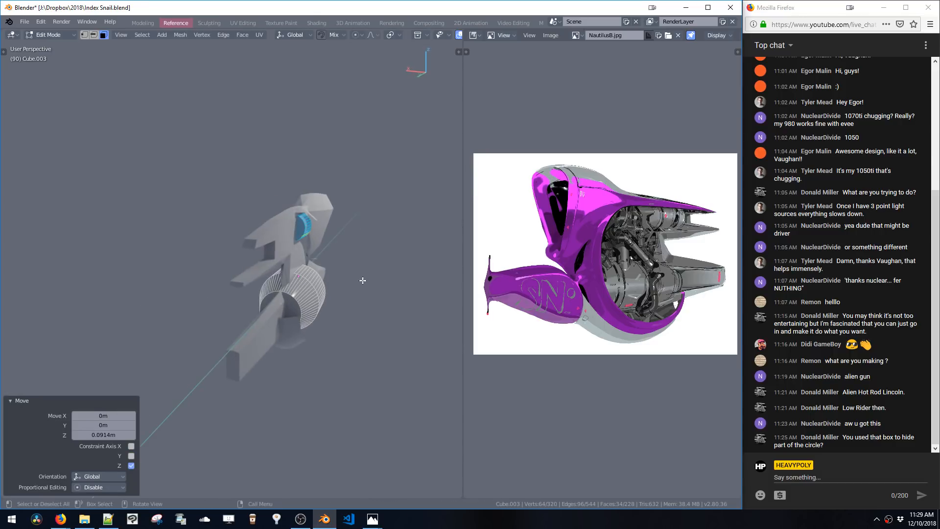
key(v)
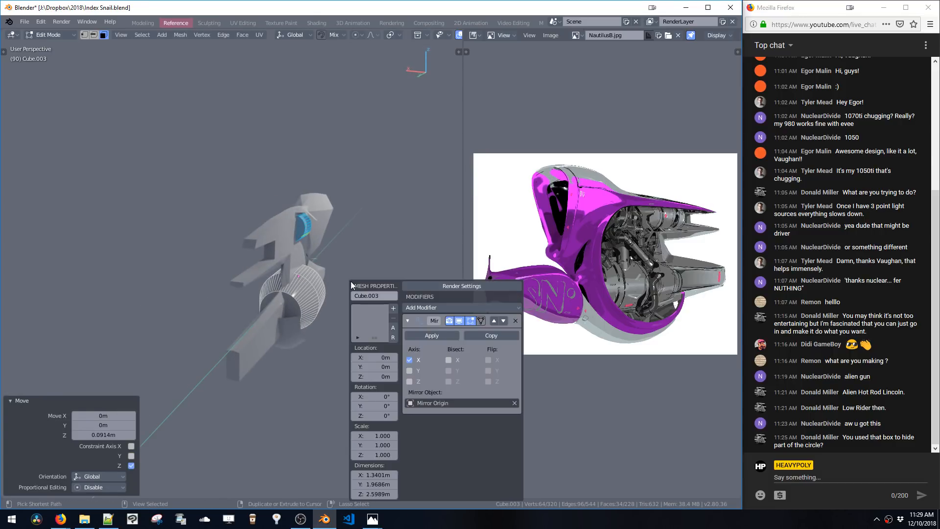
click(516, 322)
Select part of the upper piece, move it along Y, and return to object mode
middle_drag(358, 230, 293, 250)
key(g)
key(y)
click(306, 249)
key(Tab)
Select the ring and toggle Backface Culling in the viewport overlays until it is off
click(348, 239)
scroll(343, 230, up, 2)
scroll(289, 238, down, 3)
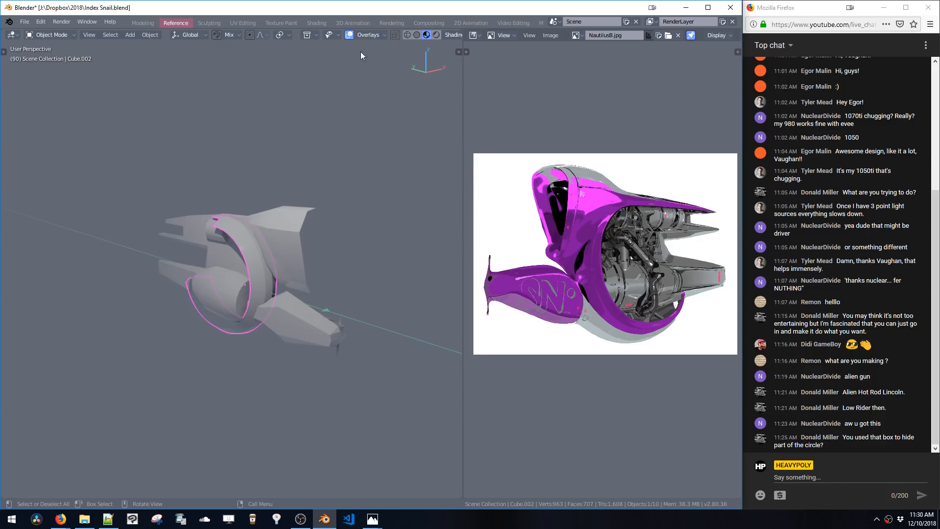
click(369, 35)
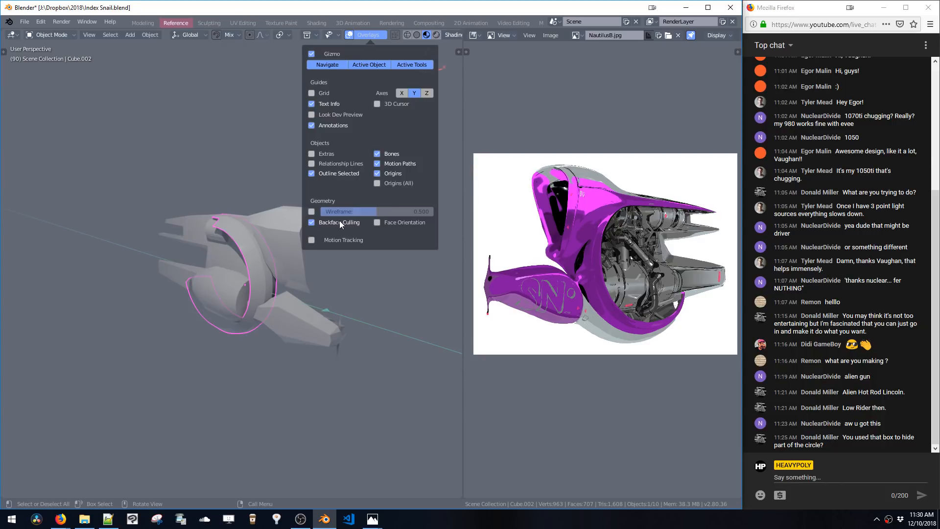
click(314, 222)
click(312, 223)
click(312, 225)
Check the shading pie menu, then open the HEAVYPOLY_pie_shading.py script in the code editor
key(z)
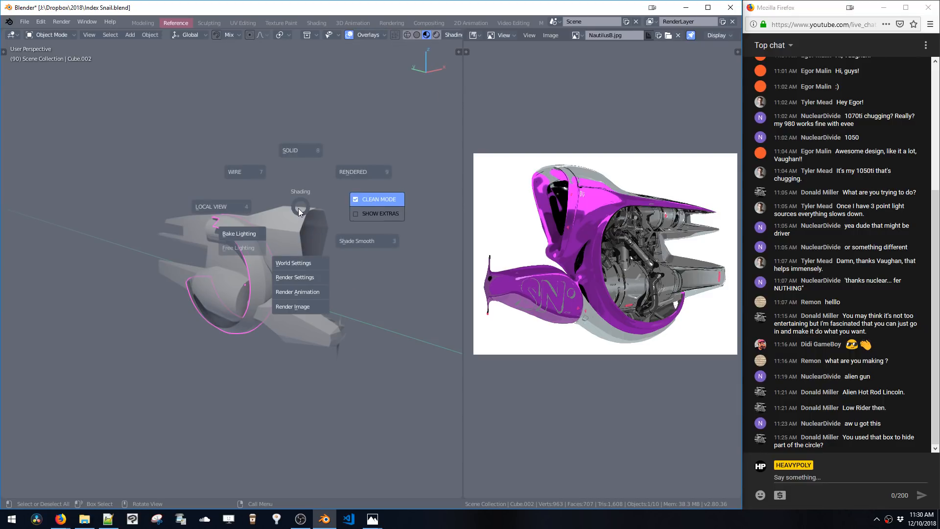
click(355, 35)
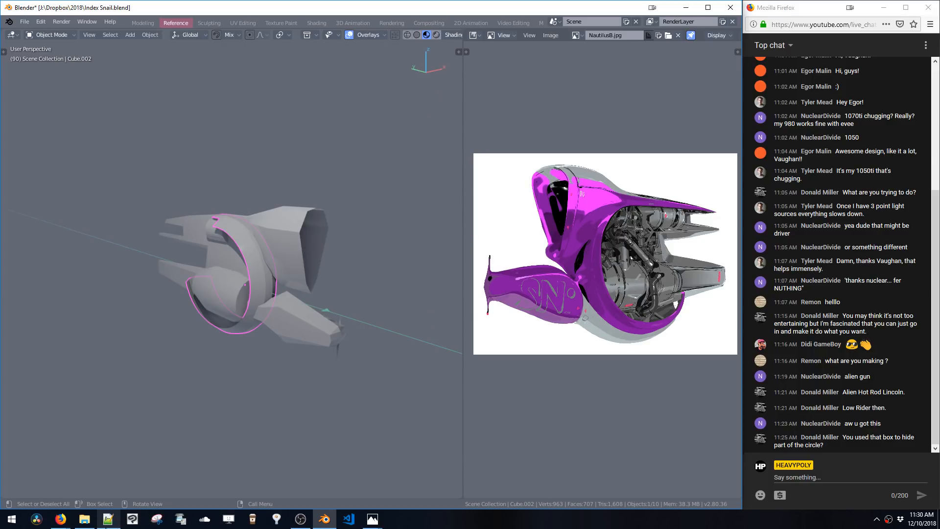
click(108, 518)
click(187, 141)
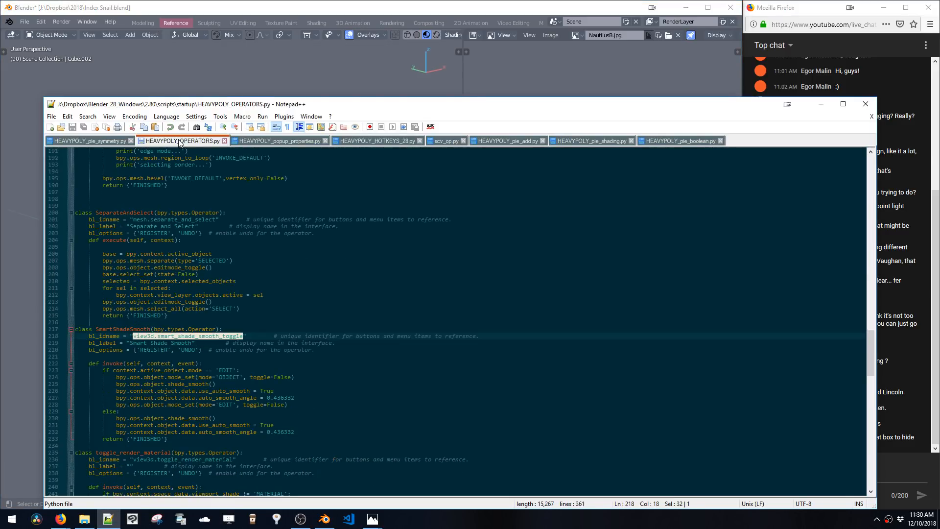
click(308, 141)
click(621, 141)
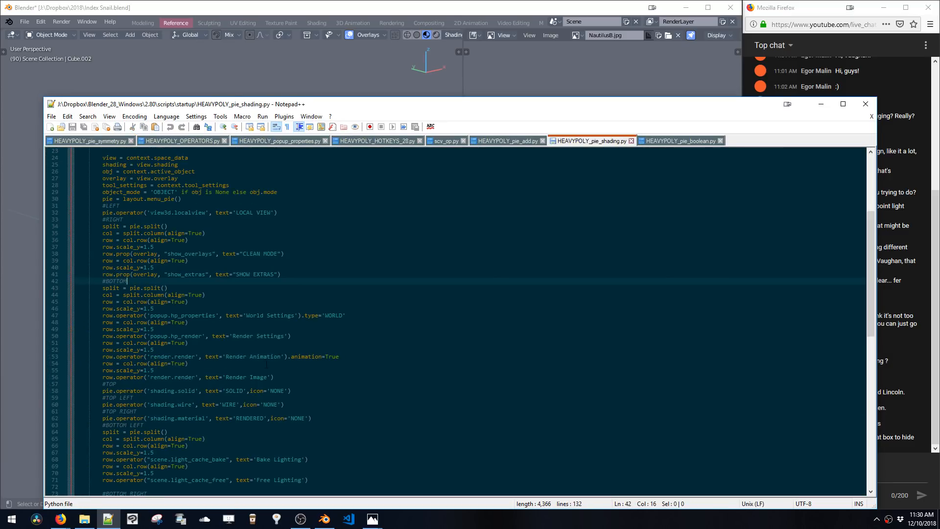
Duplicate the SHOW EXTRAS row lines directly below themselves in the shading pie script
click(229, 274)
scroll(234, 278, down, 2)
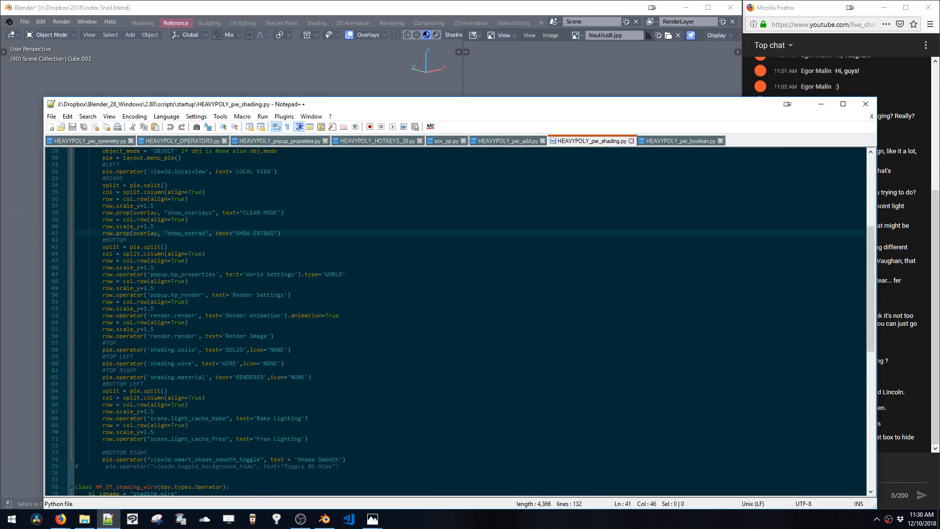
drag(297, 235, 41, 223)
key(ctrl+c)
click(284, 232)
key(Return)
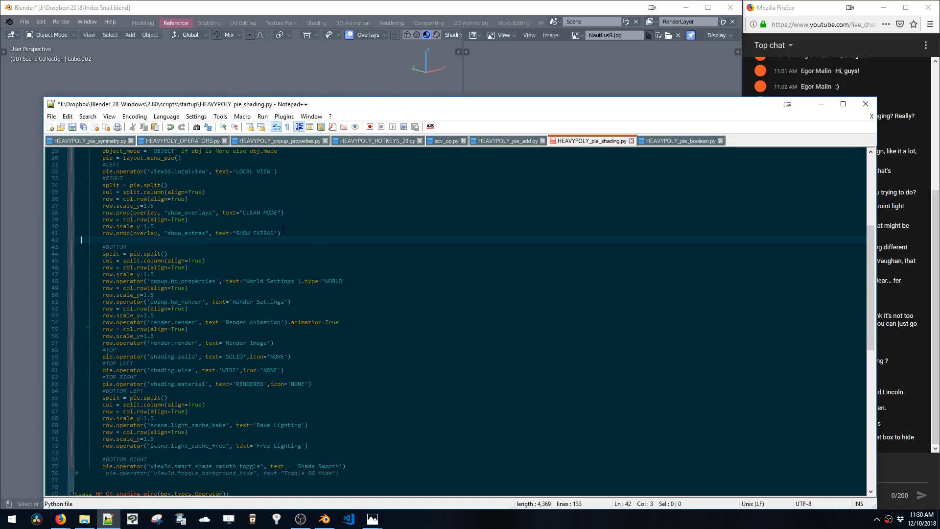
key(ctrl+v)
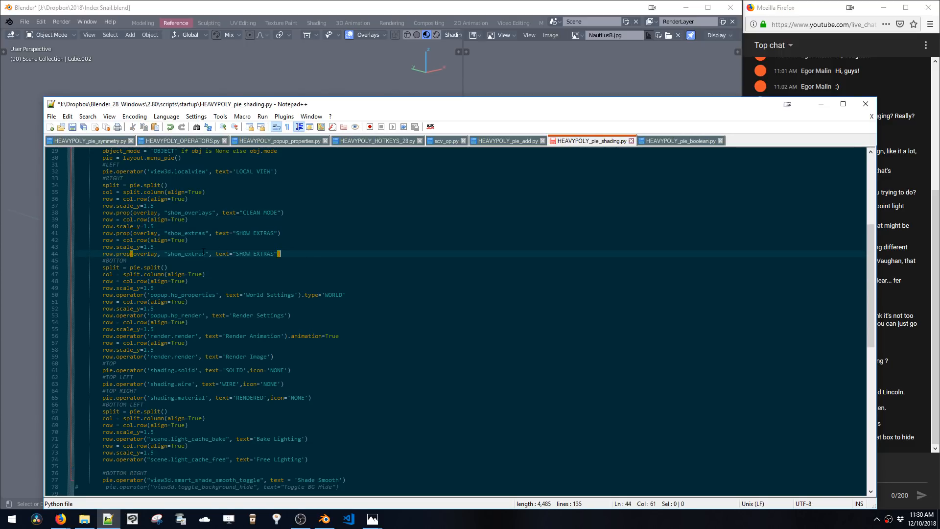
Change the duplicated row to the show_backface_culling property with the label SHOW BACKFACES
text(backface_culling)
key(ctrl+shift+Right)
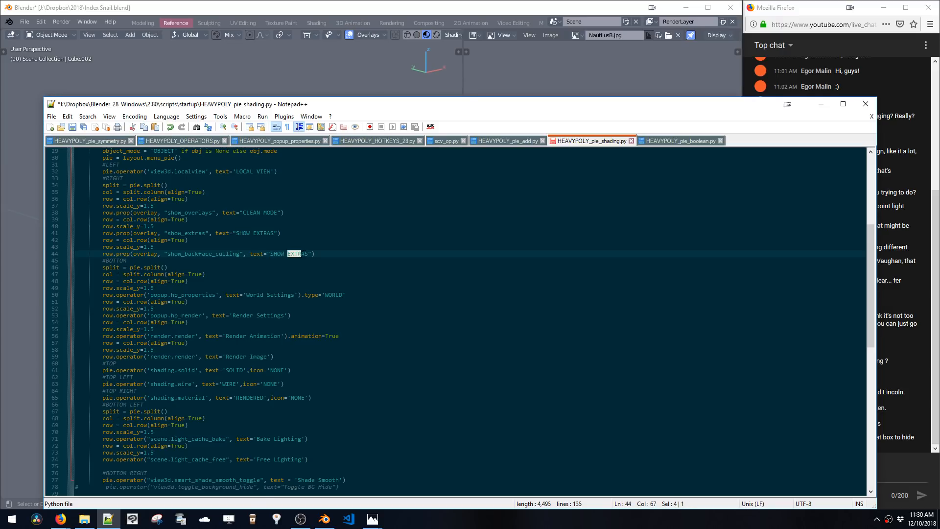
text(BACK)
Copy the SHOW BACKFACES row lines and paste them as another row below
key(shift+Home)
key(shift+Home)
key(shift+Up)
key(shift+Up)
key(ctrl+c)
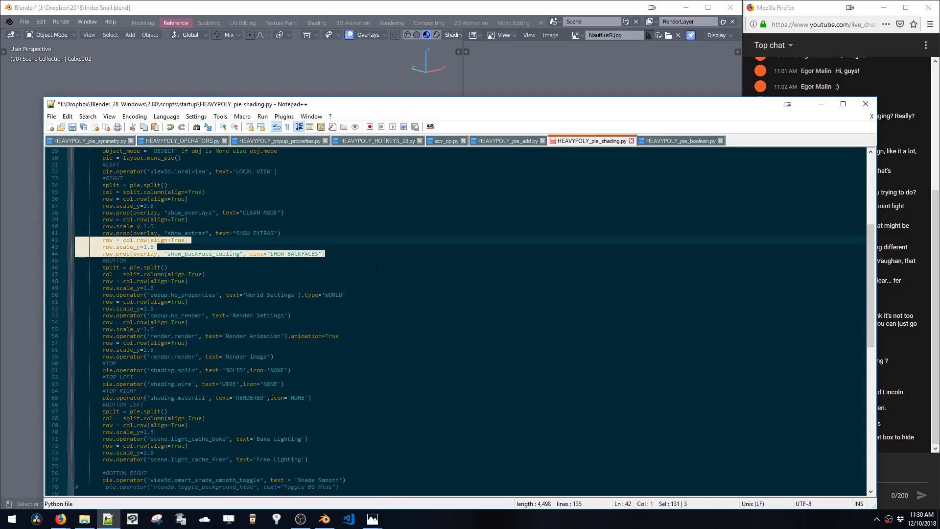
click(369, 258)
key(Return)
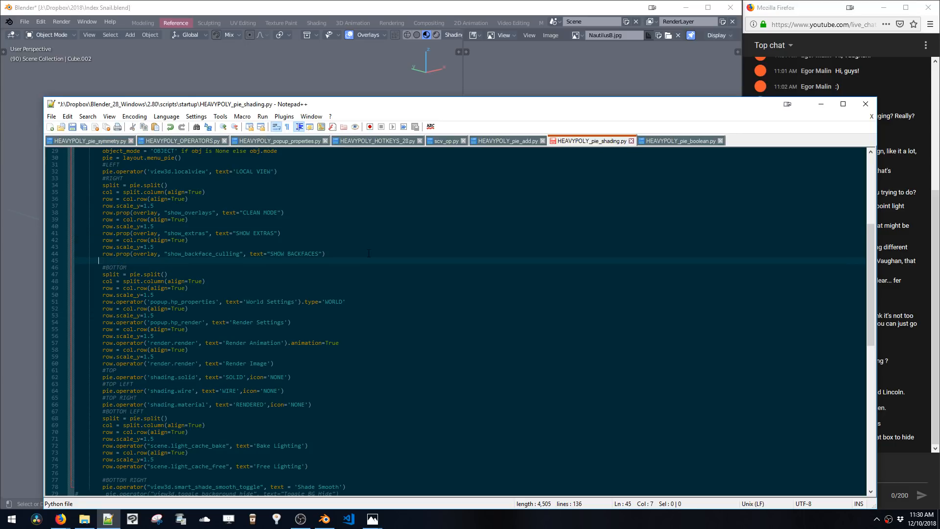
key(ctrl+v)
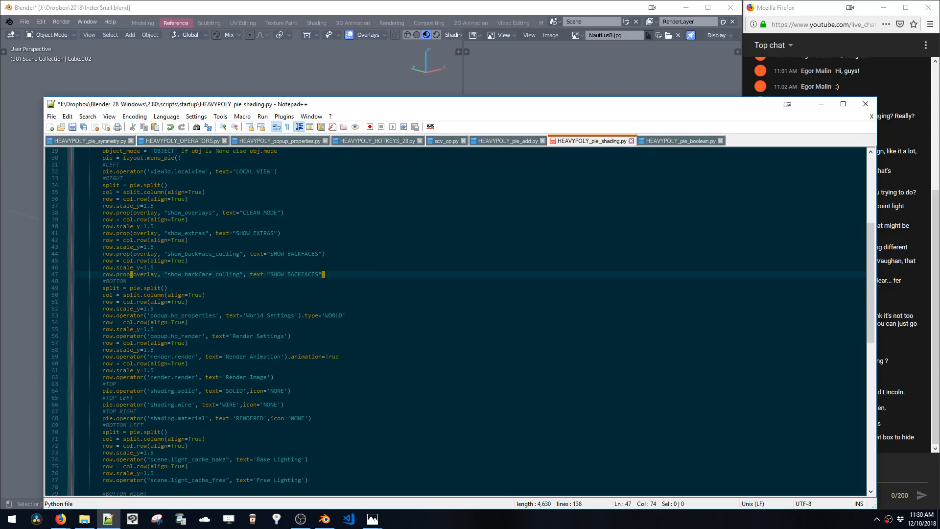
Look up the 3D Cursor overlay's Python property in the viewport overlays popover
click(312, 56)
click(372, 35)
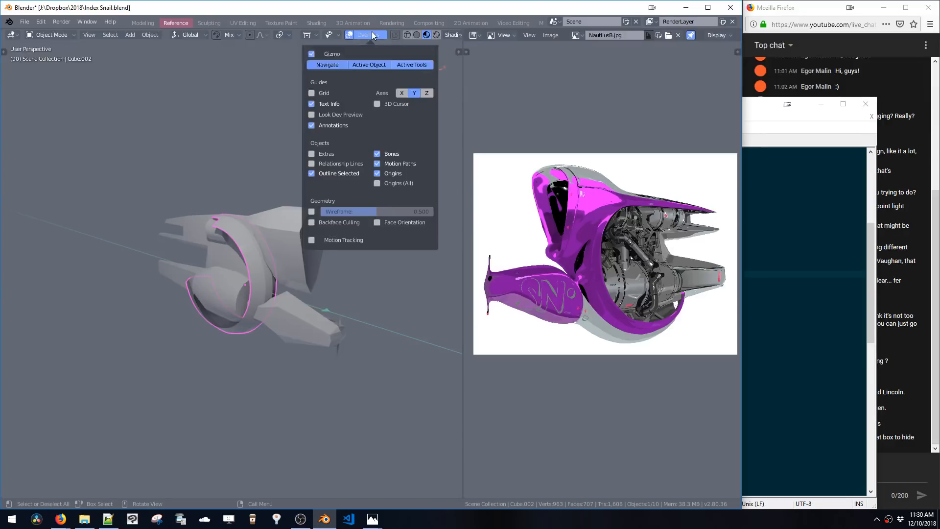
click(377, 104)
Change the last copied row to the show_cursor property labelled SHOW CURSOR and save the shading pie script
click(803, 357)
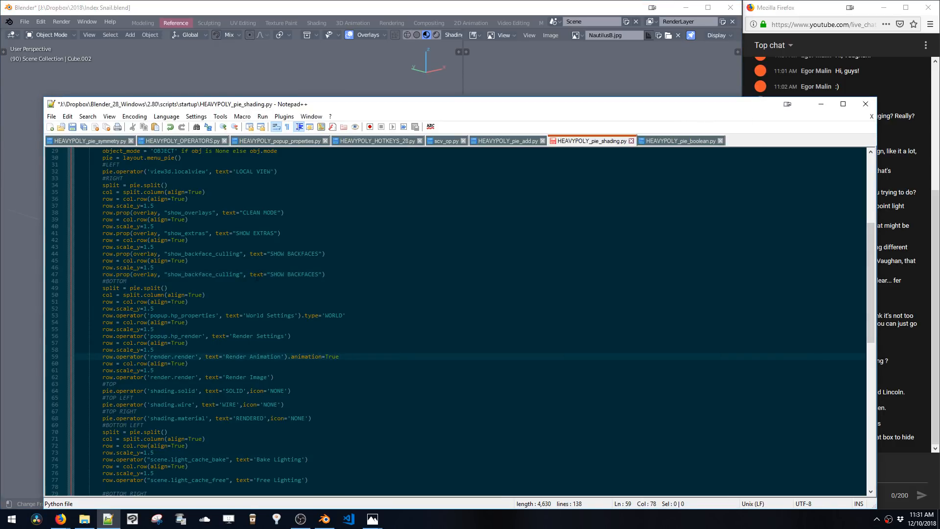
drag(185, 274, 237, 274)
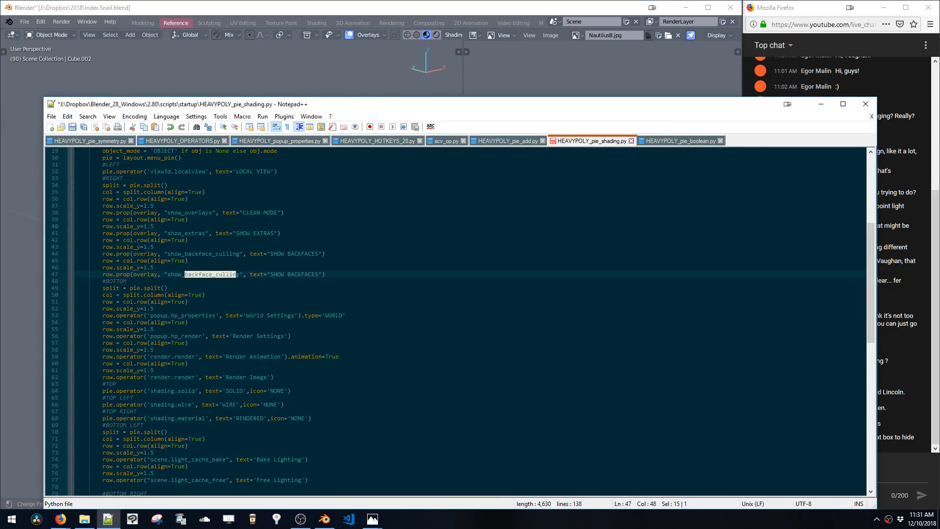
text(cursor)
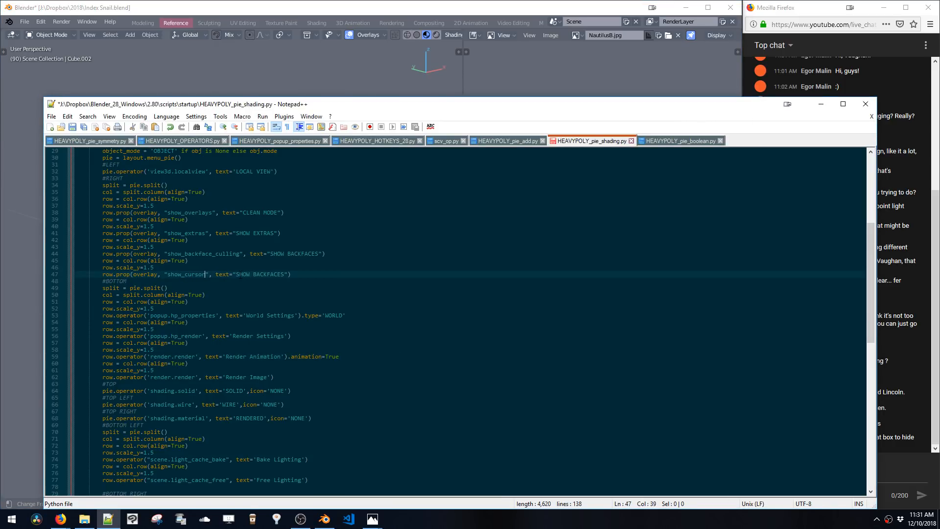
double_click(270, 274)
text(CUROS)
click(252, 254)
key(ctrl+s)
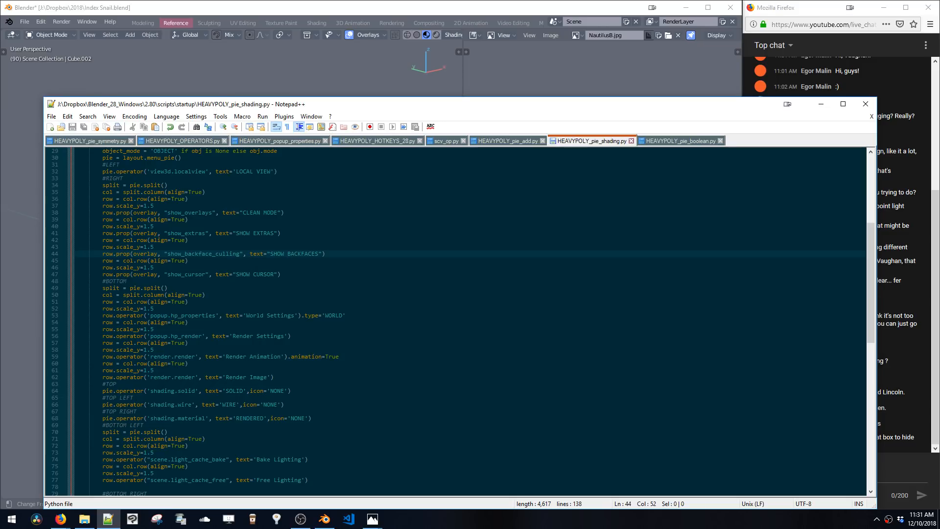
Test the SHOW BACKFACES and SHOW CURSOR toggles in the shading pie menu in the viewport
click(210, 64)
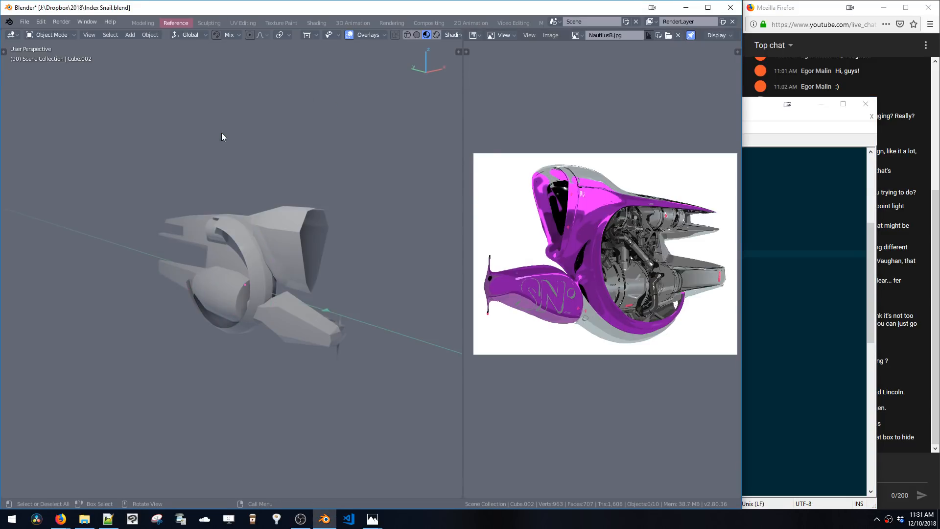
key(z)
click(451, 205)
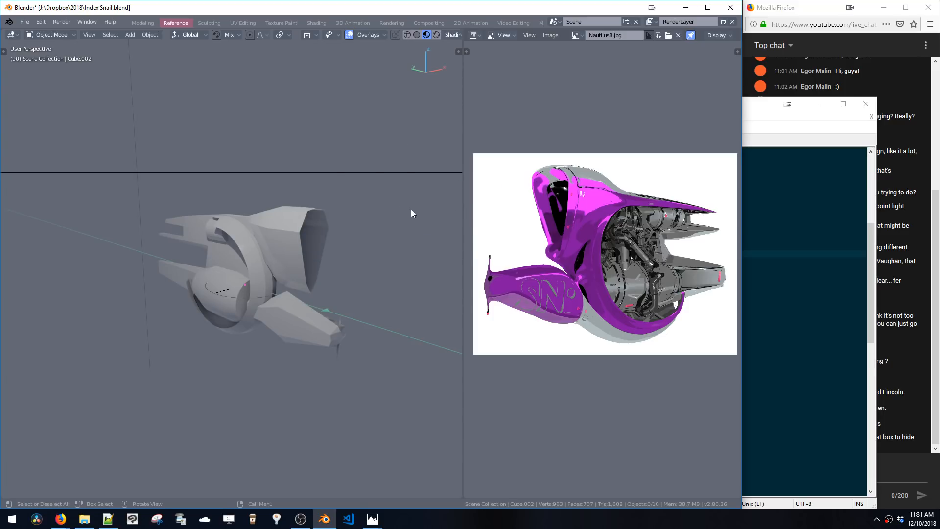
key(z)
click(468, 205)
key(z)
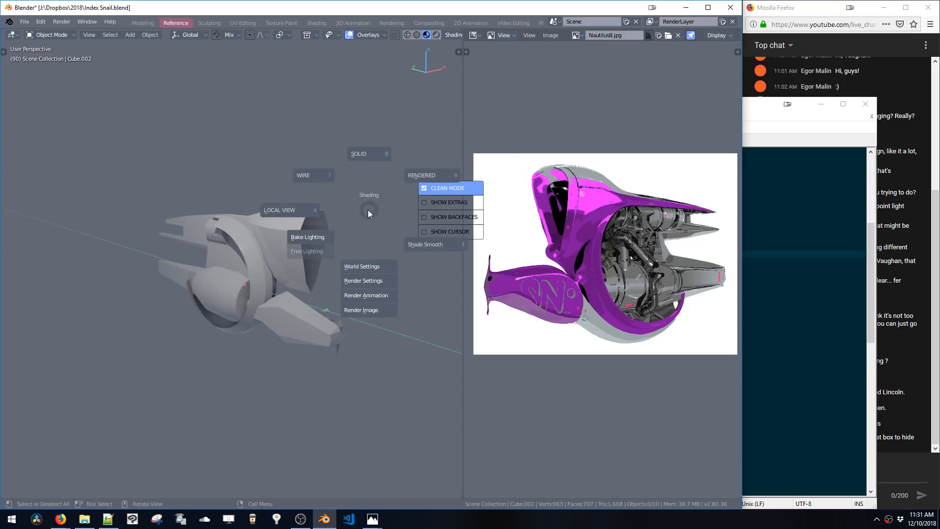
click(450, 217)
key(z)
click(448, 225)
key(z)
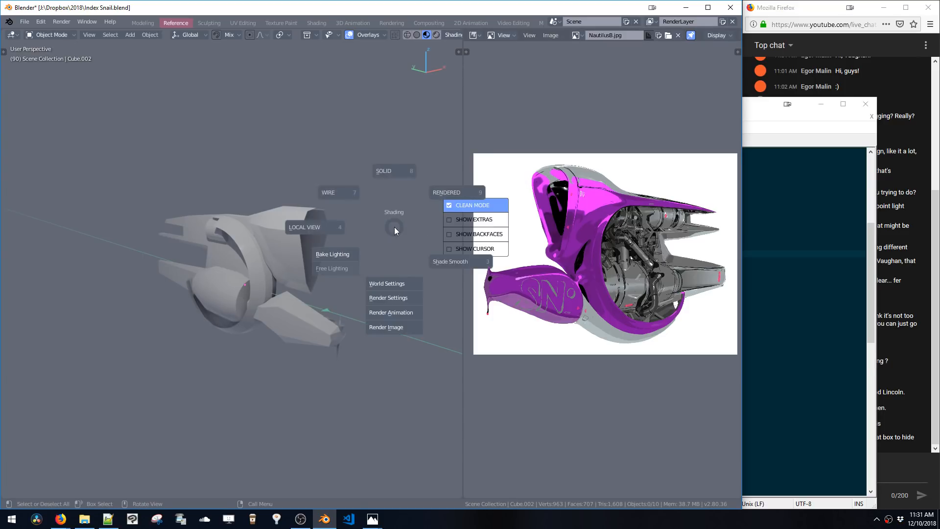
click(469, 249)
key(z)
click(441, 267)
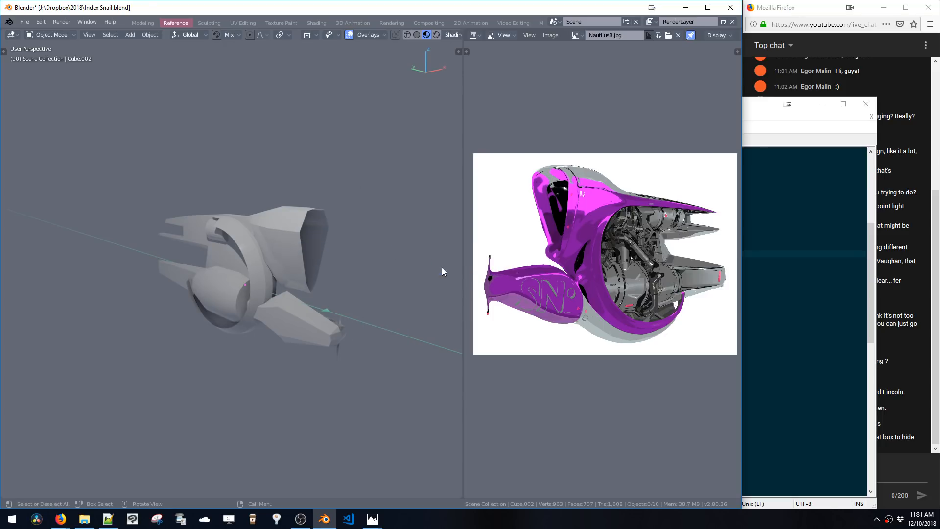
key(z)
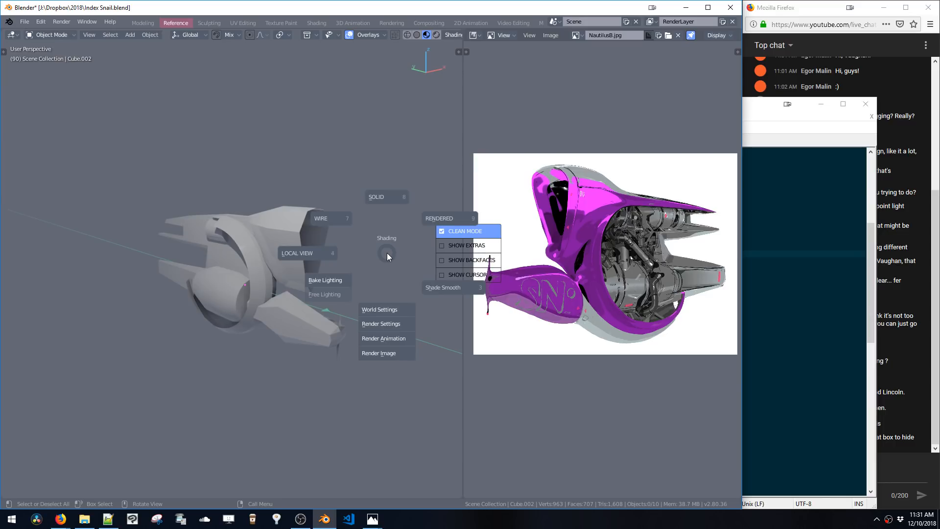
key(Escape)
Move the split, column and overlay toggle rows from the RIGHT slot into the BOTTOM RIGHT slot of the pie
click(112, 522)
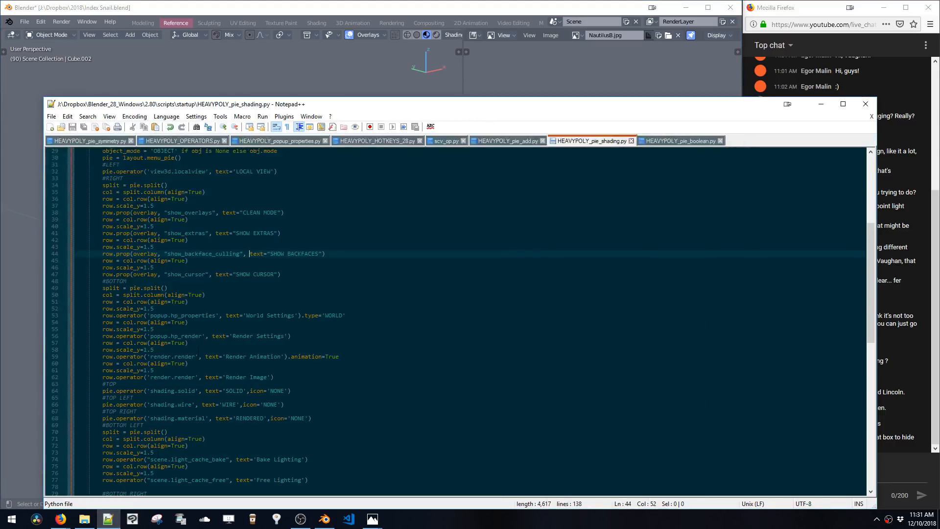
scroll(295, 315, up, 2)
click(294, 315)
drag(294, 315, 78, 226)
key(ctrl+c)
scroll(455, 321, down, 6)
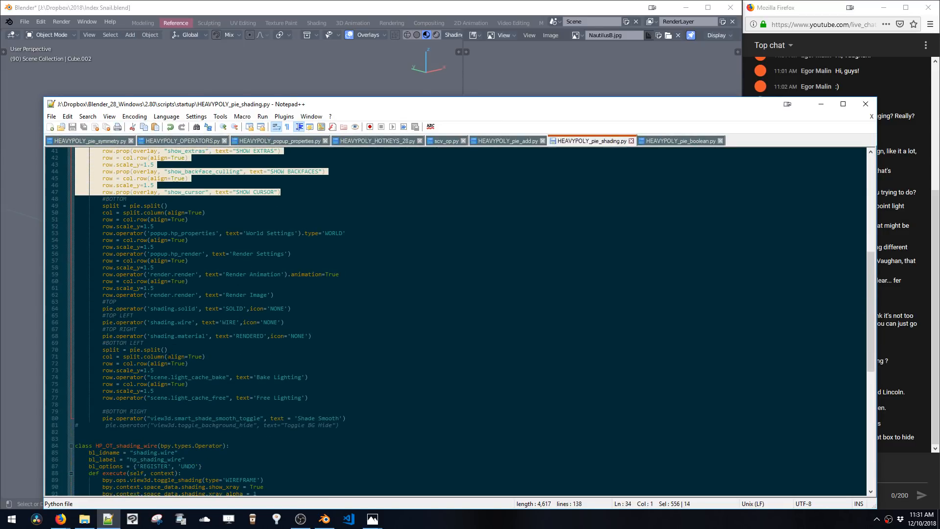
key(Delete)
click(180, 405)
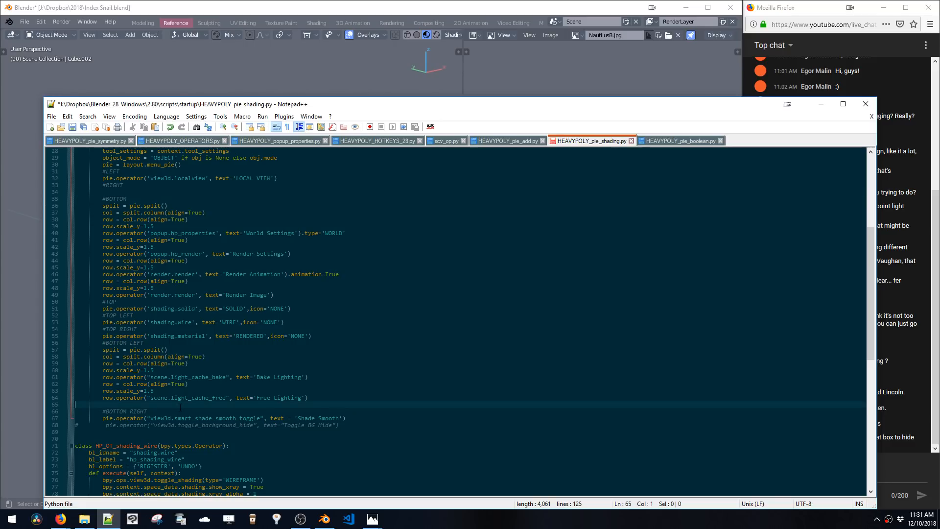
click(184, 410)
key(Return)
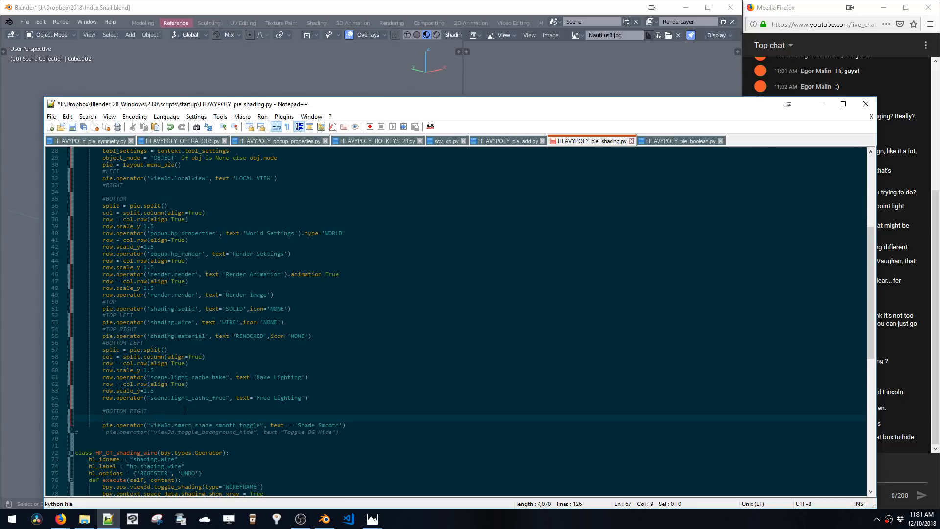
key(ctrl+v)
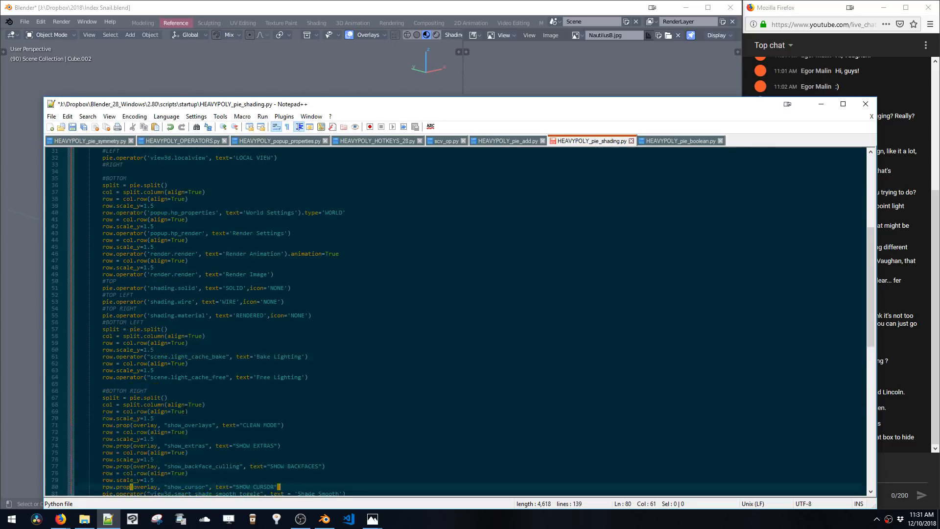
Move the Shade Smooth operator line up into the empty RIGHT slot and save the script
drag(346, 411, 25, 410)
key(ctrl+c)
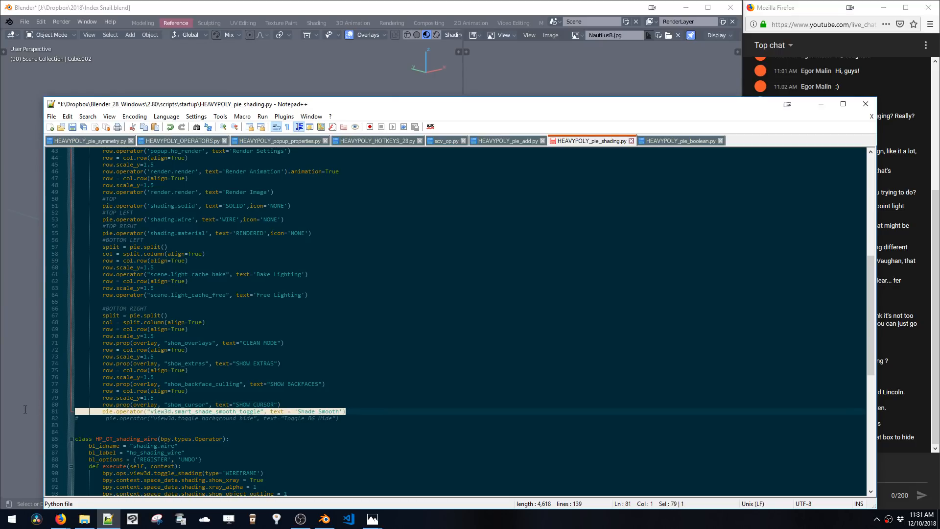
key(Delete)
scroll(455, 319, up, 14)
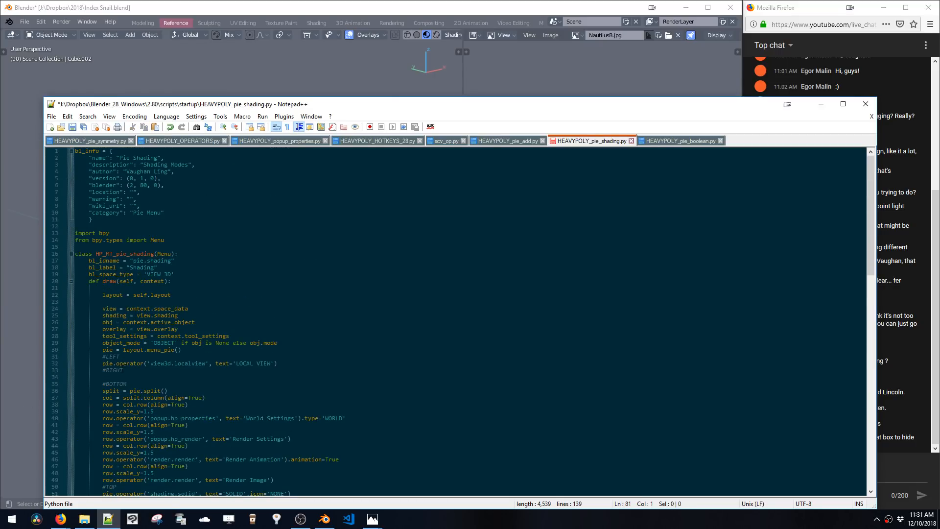
click(75, 377)
key(ctrl+v)
key(ctrl+s)
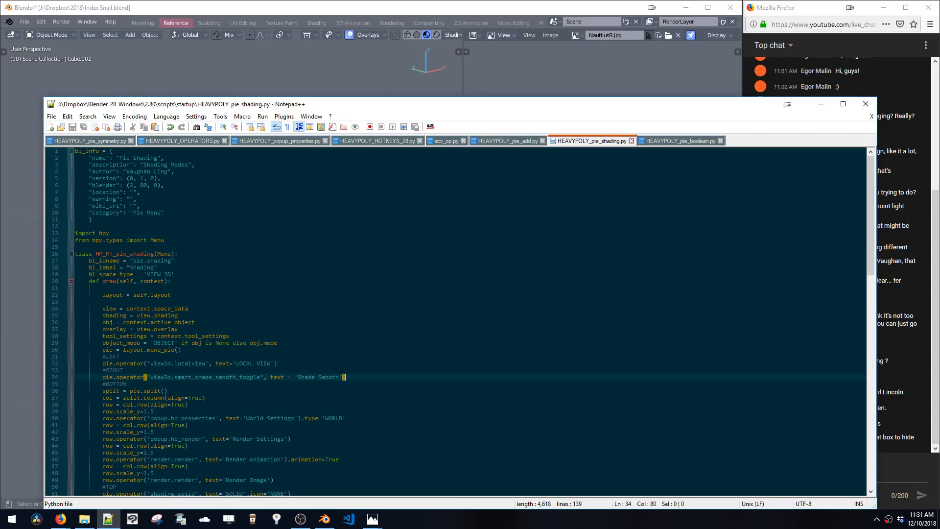
Open the shading pie in the viewport to check the rearranged layout
click(268, 62)
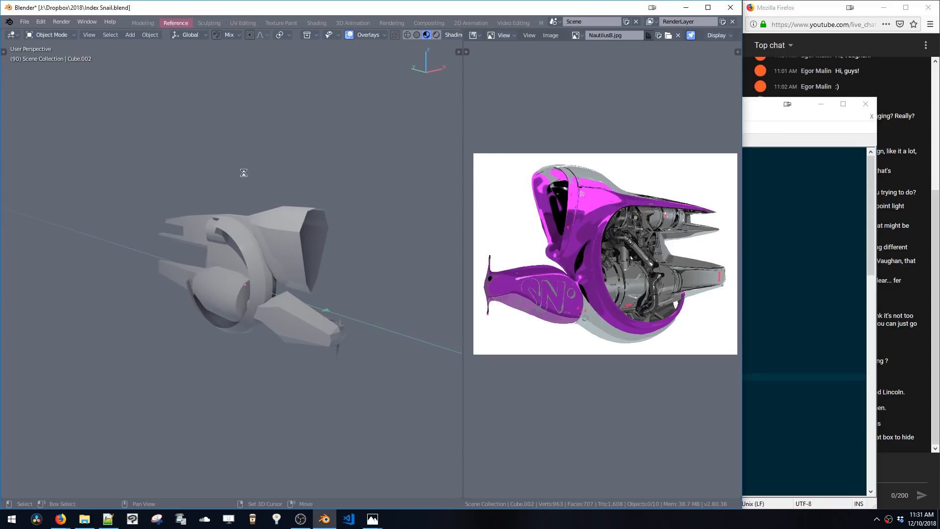
key(z)
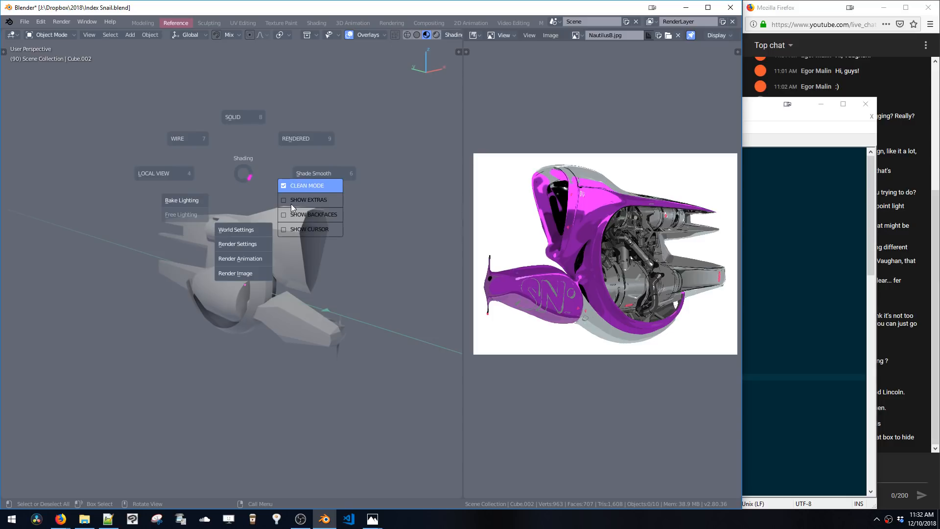
click(242, 173)
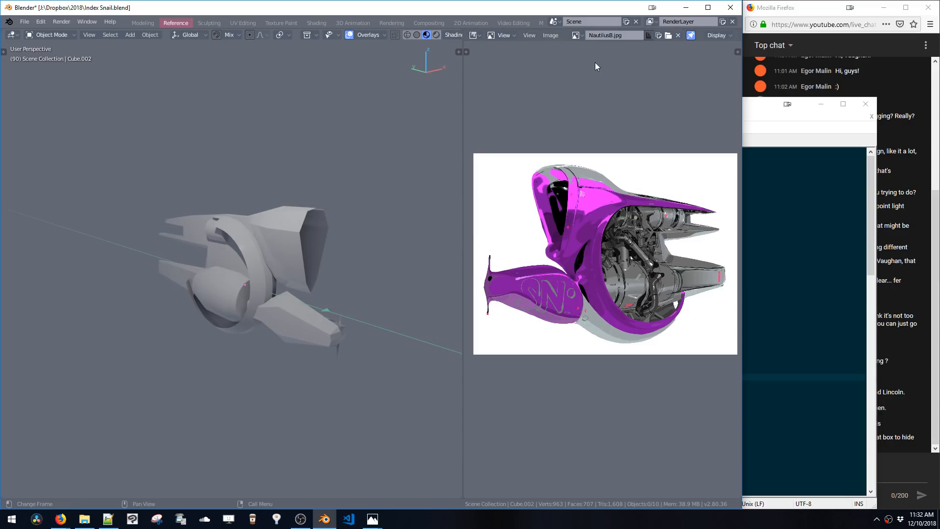
click(686, 8)
scroll(225, 366, down, 10)
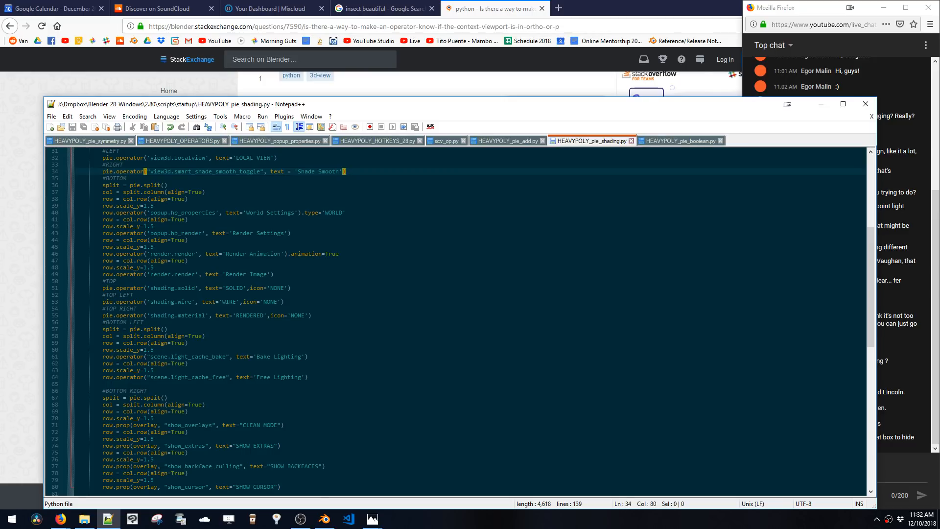
scroll(456, 321, down, 6)
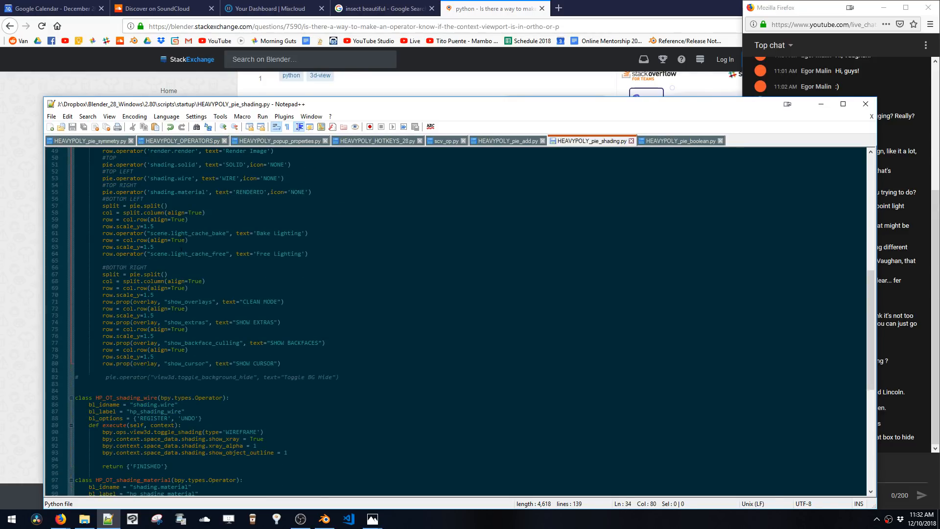
Insert a col.separator() line after the BOTTOM RIGHT column creation and save the script
click(217, 288)
click(168, 297)
click(207, 282)
key(Return)
text(col)
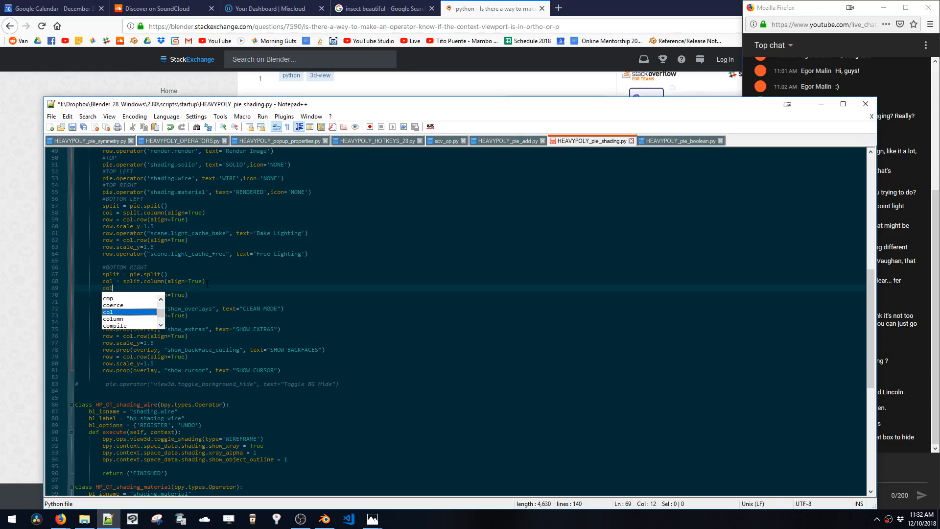
text(.separ)
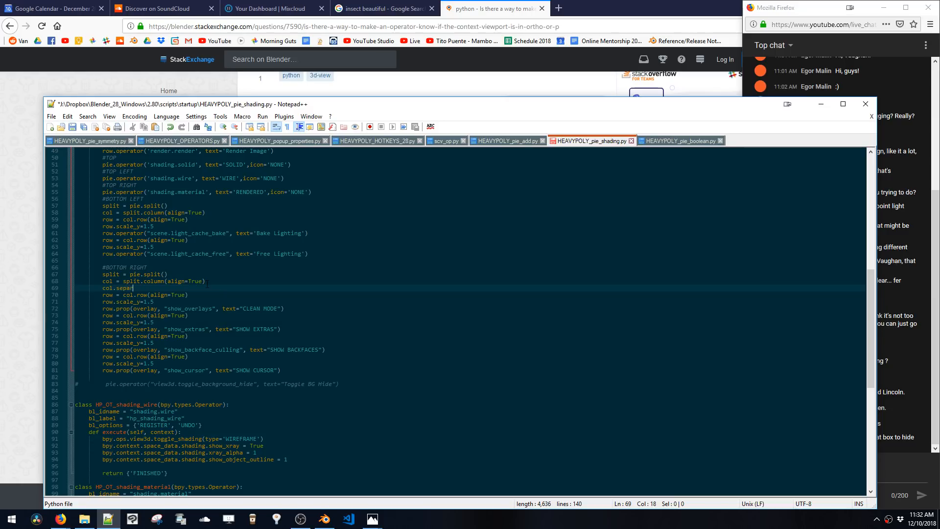
text(ator())
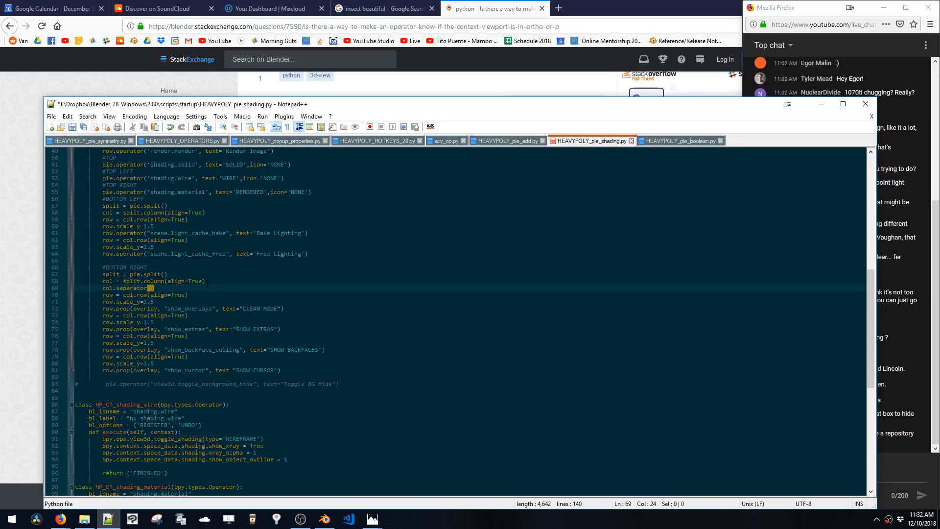
key(ctrl+s)
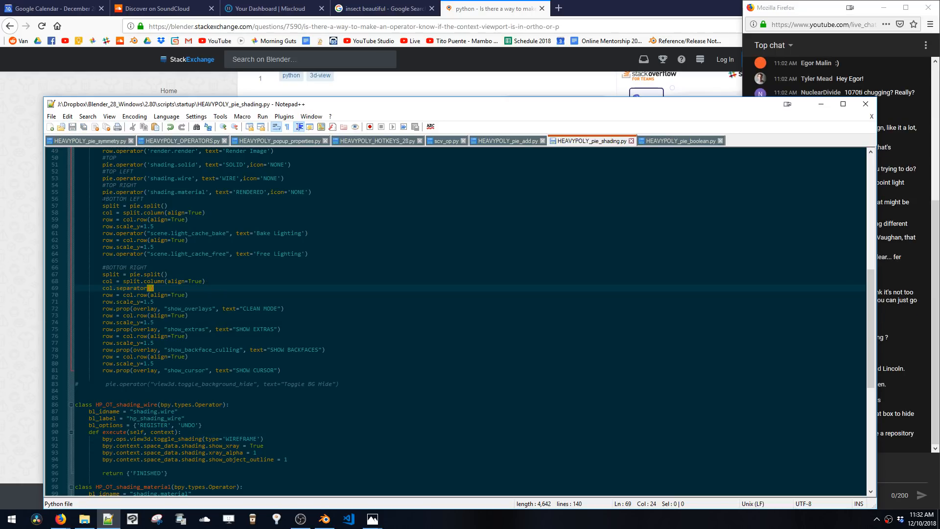
Open the shading pie in the viewport to check the separator spacing
click(324, 518)
key(q)
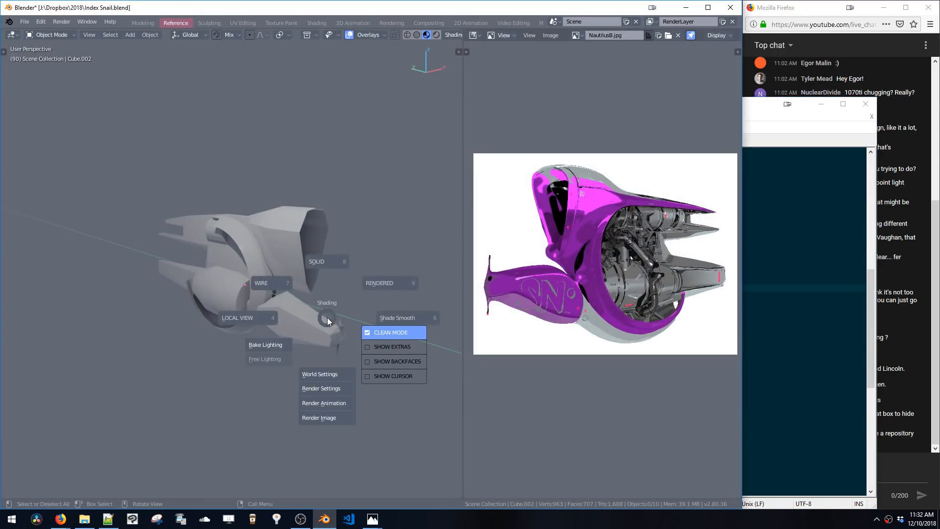
key(Escape)
click(687, 7)
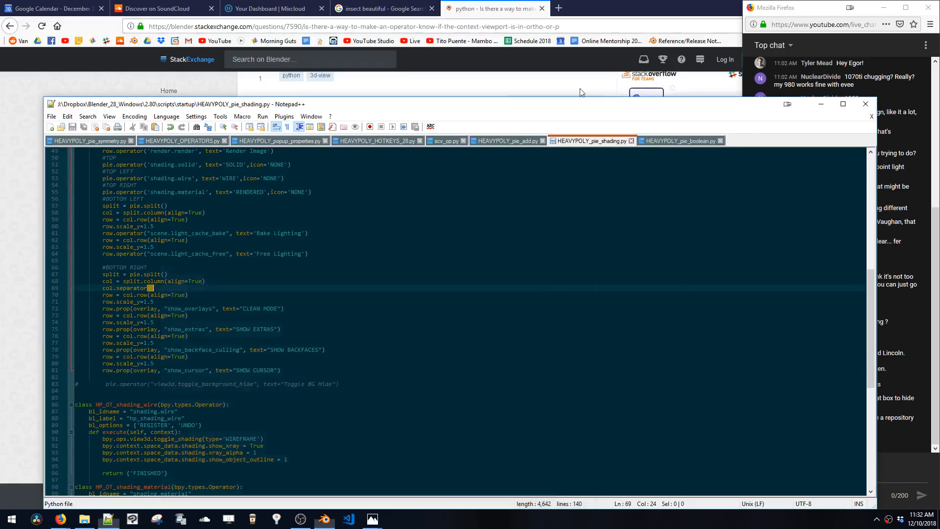
Add a col.scale_y = 1.5 line under the separator in the BOTTOM RIGHT column and save
drag(154, 301, 103, 302)
key(ctrl+c)
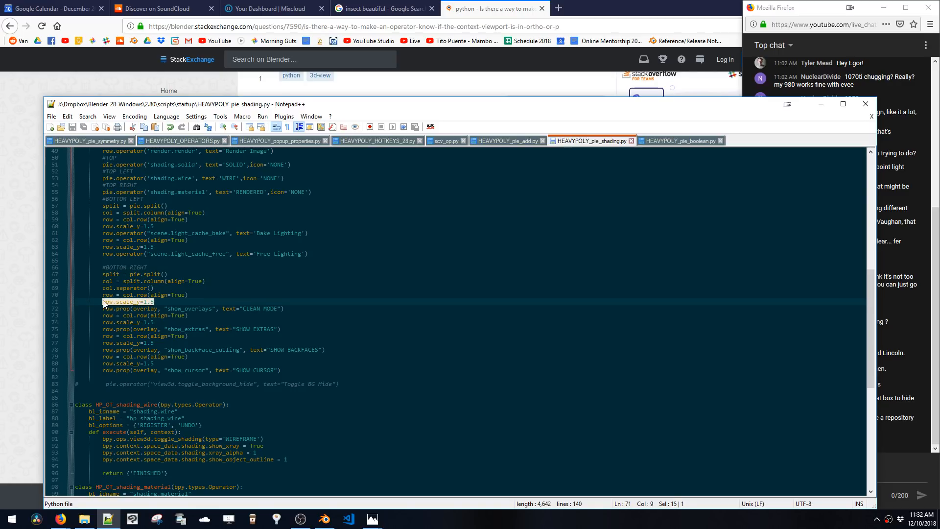
click(152, 288)
key(Return)
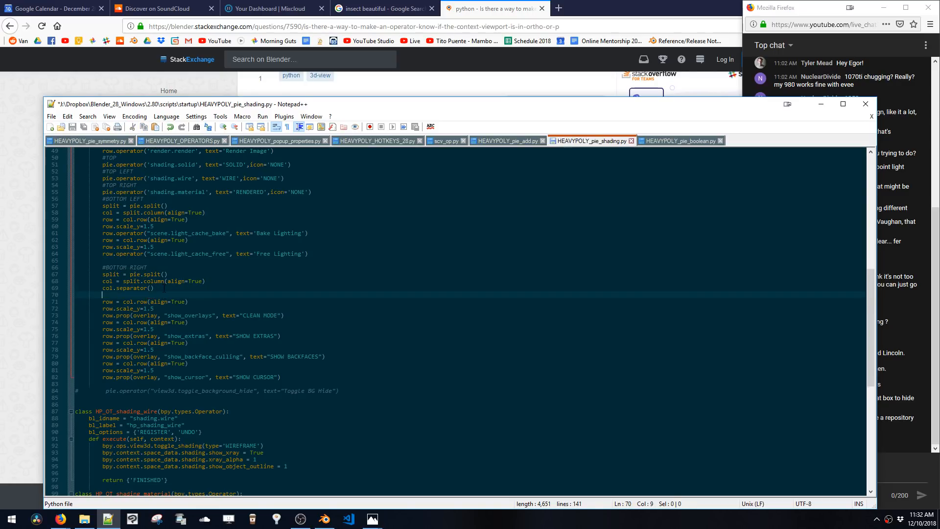
key(ctrl+v)
double_click(110, 295)
text(col)
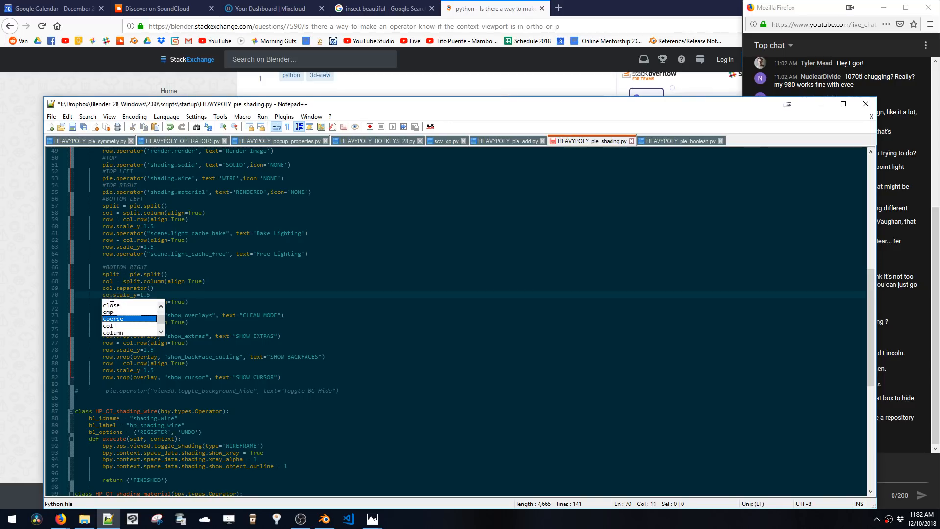
click(172, 290)
key(ctrl+s)
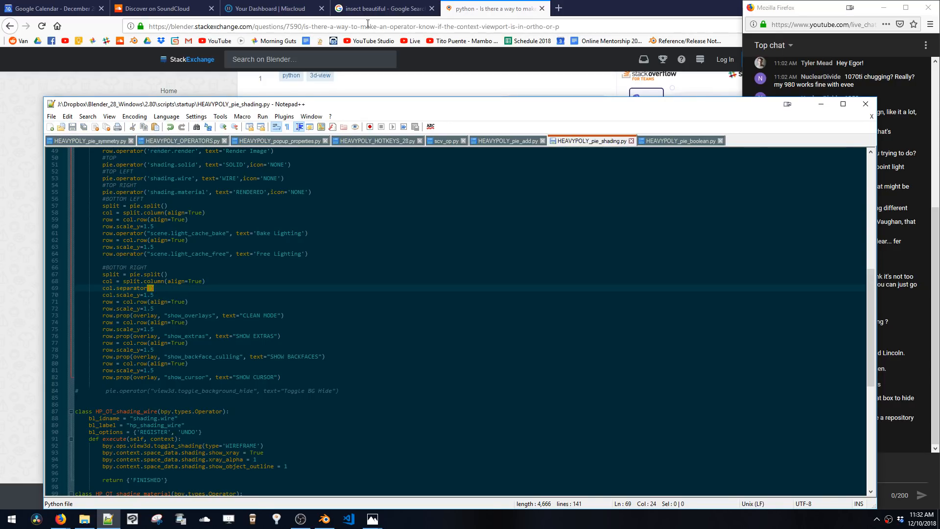
Move the col.scale_y = 1.5 line above the separator and save the script
drag(170, 294, 102, 295)
key(ctrl+c)
key(BackSpace)
click(235, 281)
key(Return)
key(ctrl+v)
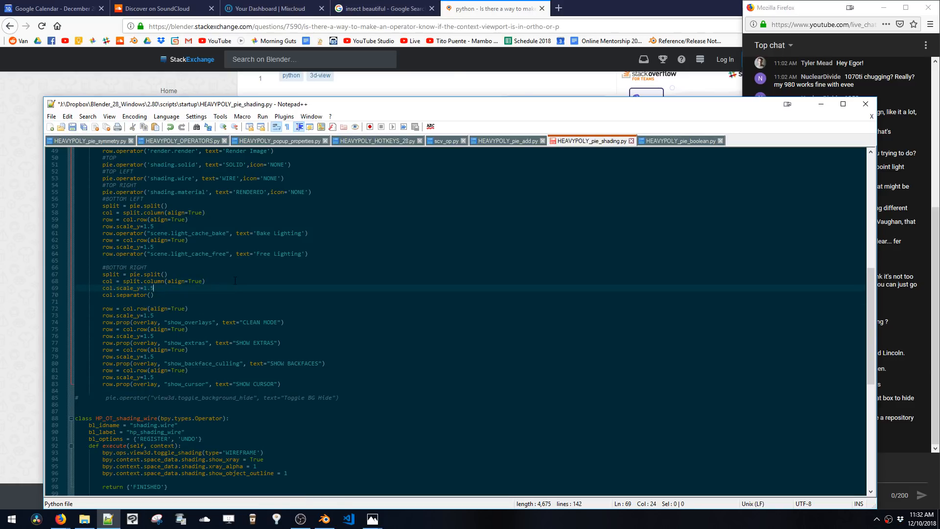
key(ctrl+s)
click(157, 302)
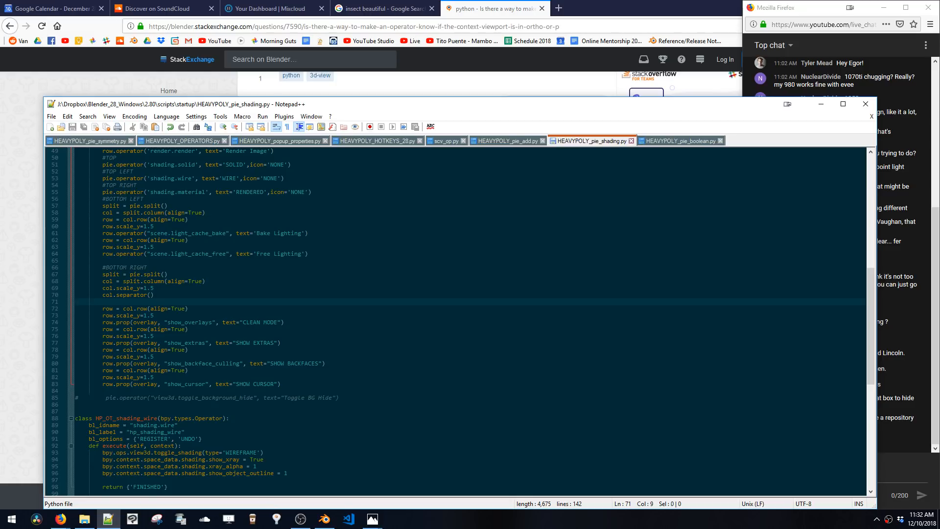
Open the shading pie in the viewport to check the BOTTOM RIGHT overlay toggle layout
click(325, 520)
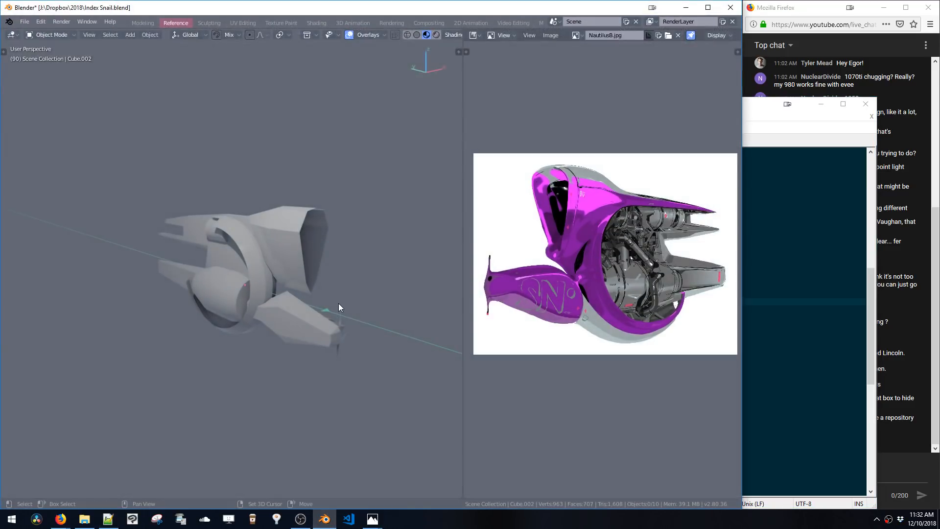
key(z)
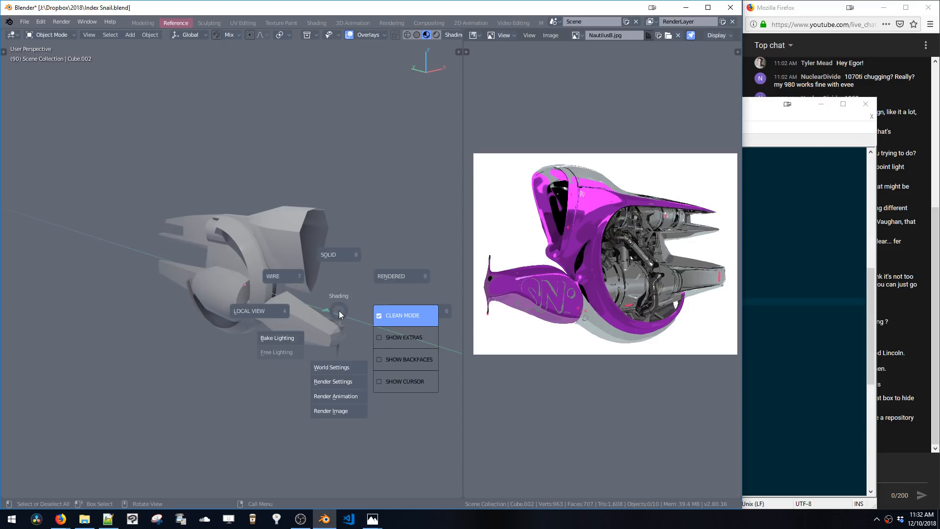
key(Escape)
click(687, 9)
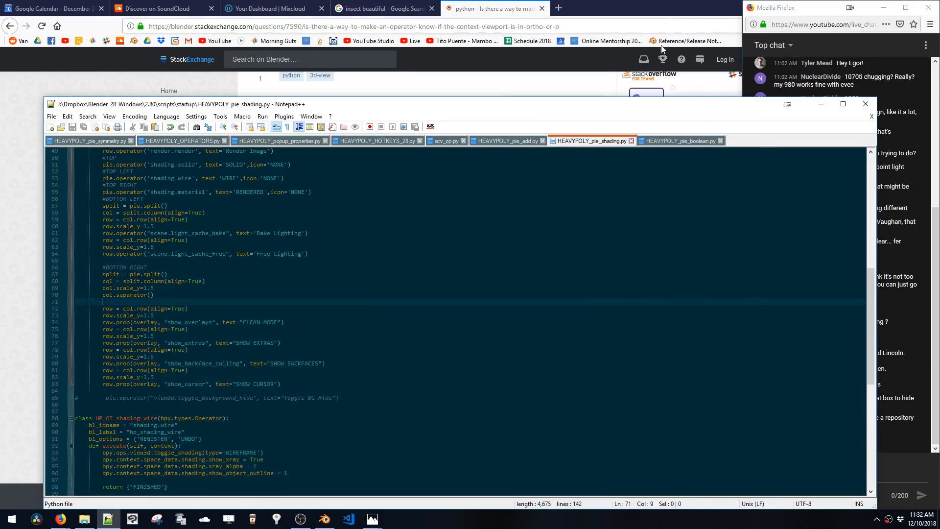
Delete the row = col.row(align=True) and row.scale_y=1.5 lines between the four overlay toggles in the BOTTOM RIGHT column
click(161, 296)
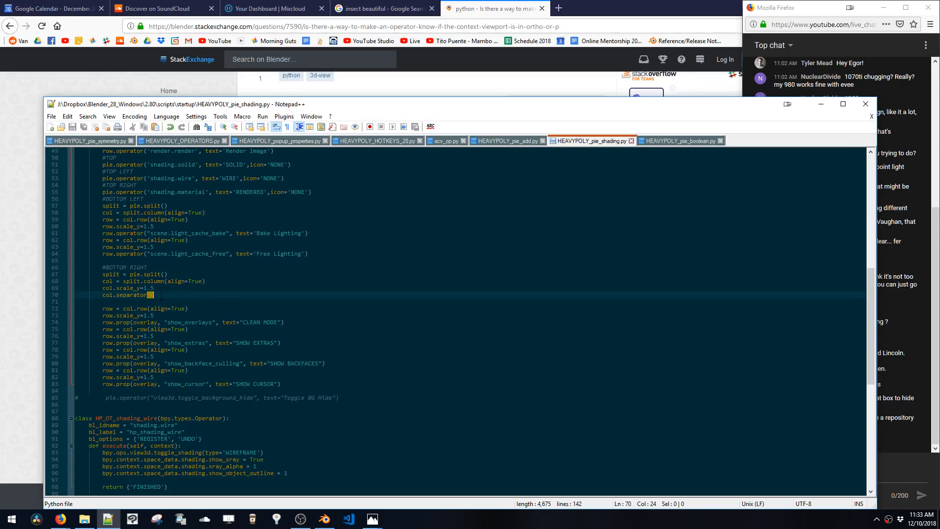
triple_click(160, 296)
click(161, 295)
drag(194, 311, 75, 310)
drag(155, 316, 51, 311)
key(BackSpace)
key(BackSpace)
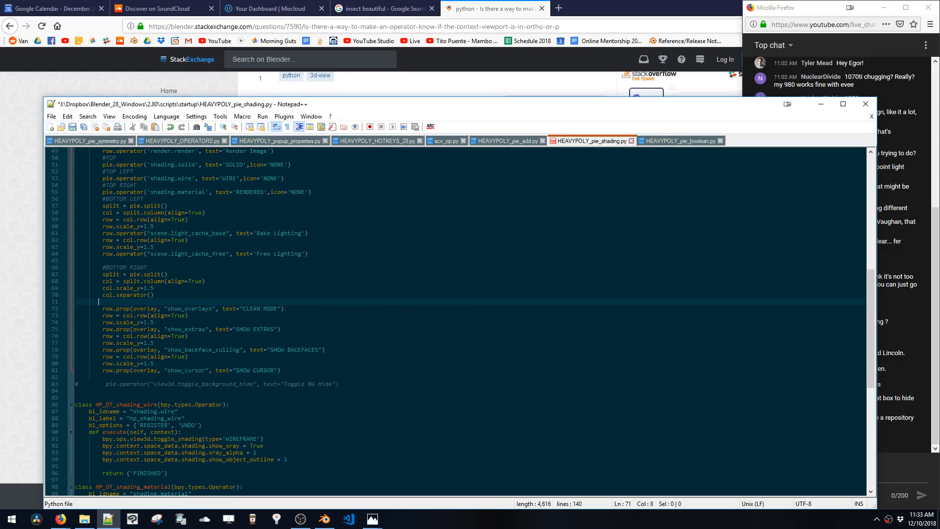
key(BackSpace)
key(BackSpace)
drag(163, 324, 53, 316)
key(BackSpace)
drag(173, 337, 75, 332)
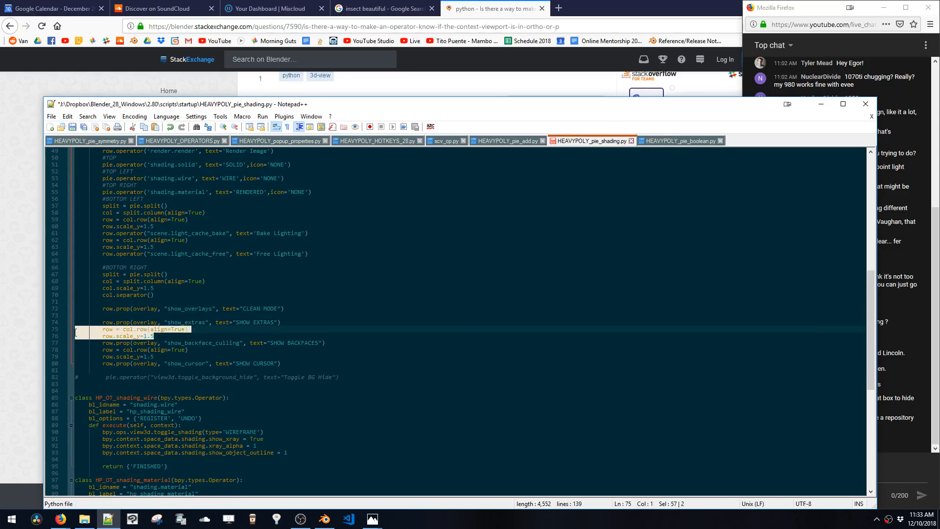
key(BackSpace)
drag(155, 349, 76, 343)
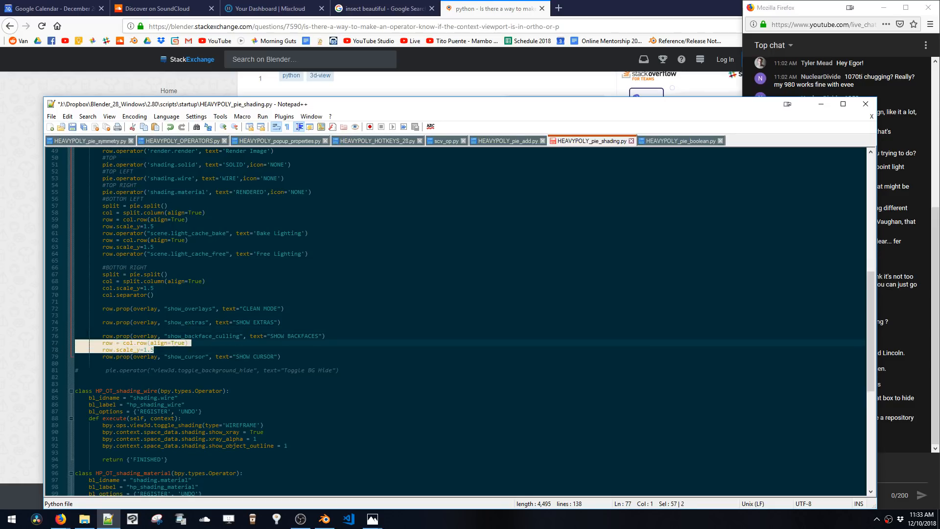
key(BackSpace)
Change the four overlay toggle lines from row.prop to col.prop and remove the blank lines between them
double_click(108, 309)
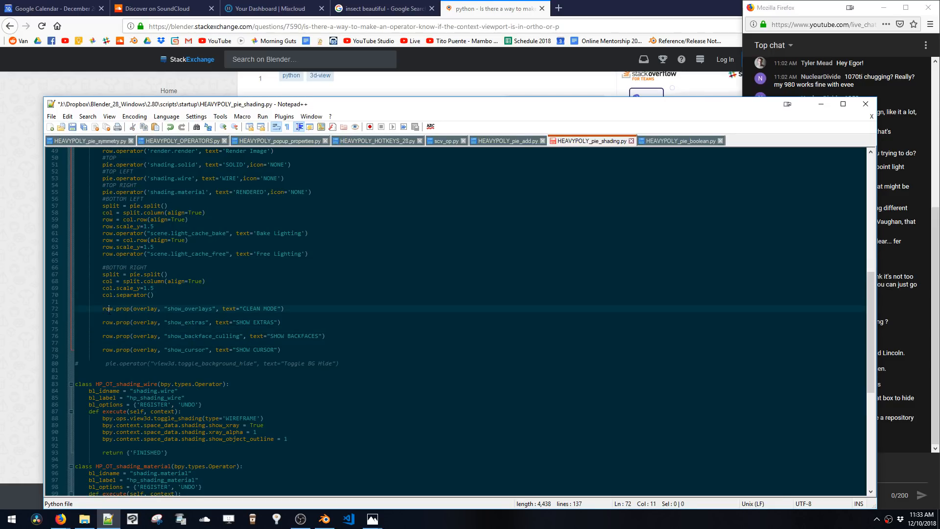
text(col)
double_click(108, 323)
text(col)
double_click(108, 336)
text(col)
double_click(108, 349)
text(col)
key(Up)
key(BackSpace)
key(Up)
key(BackSpace)
key(Up)
key(BackSpace)
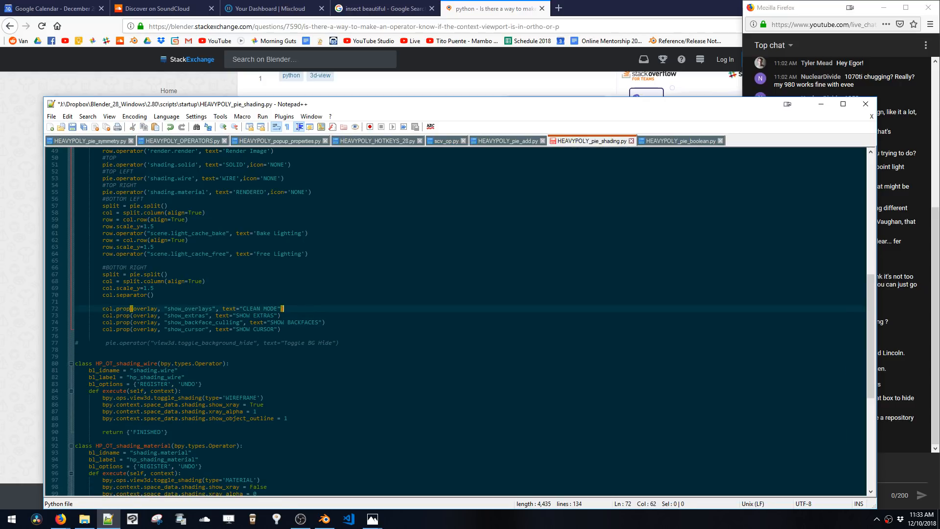
key(Up)
Insert an indented col.scale_y=1 line after the separator above the overlay toggles and save the script
drag(155, 288, 103, 289)
key(ctrl+c)
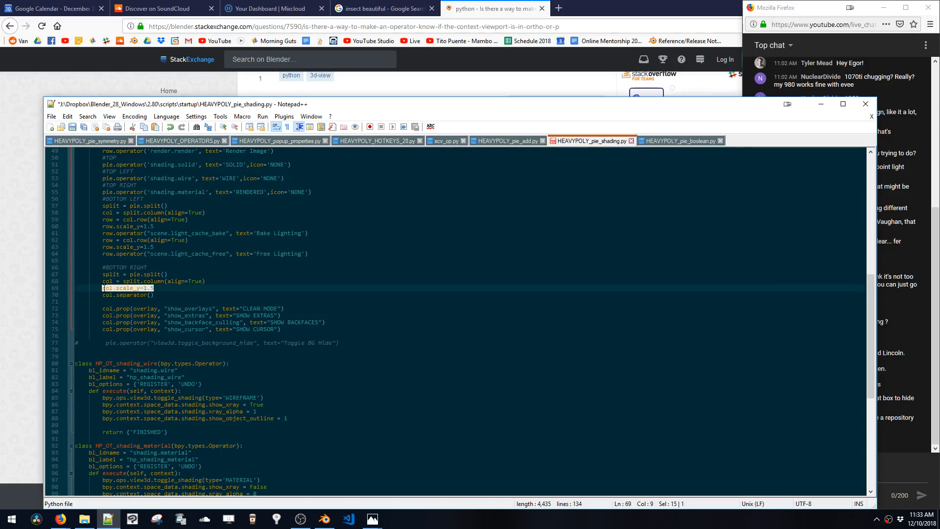
click(117, 302)
key(ctrl+v)
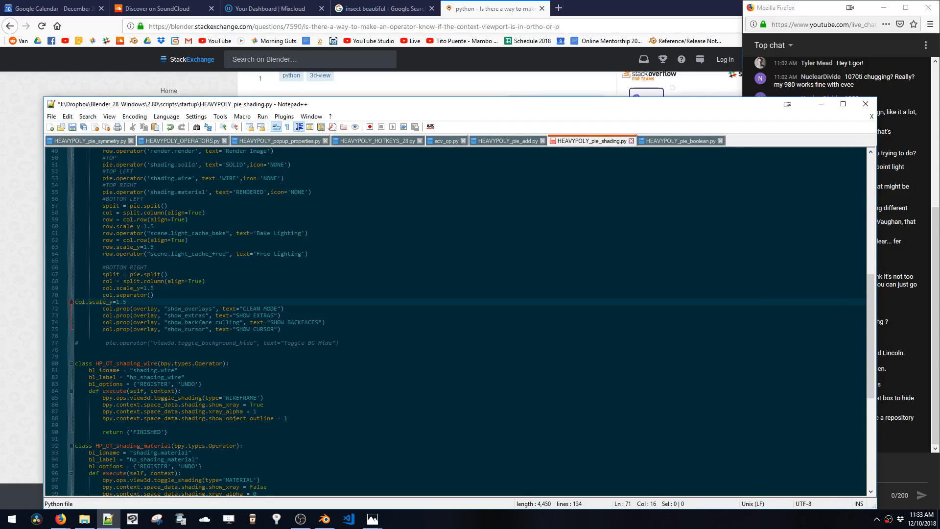
key(Home)
key(Tab)
key(Tab)
key(Tab)
key(shift+Tab)
drag(154, 289, 147, 302)
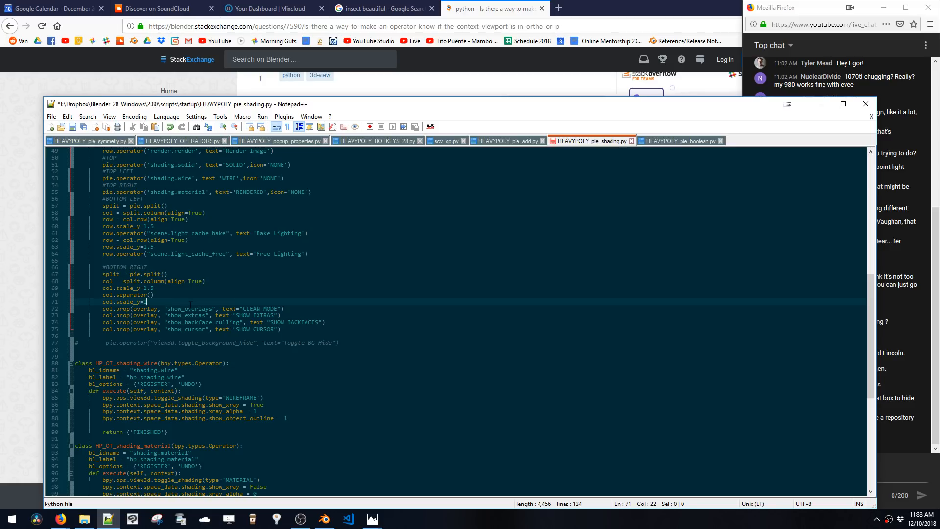
key(Delete)
click(188, 322)
key(ctrl+s)
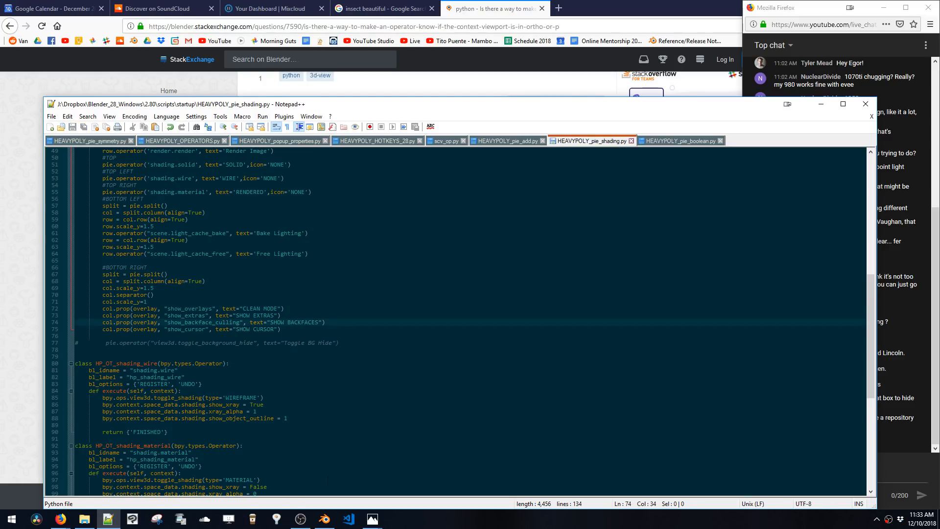
Open the shading pie in the viewport to check the overlay toggle spacing
click(324, 519)
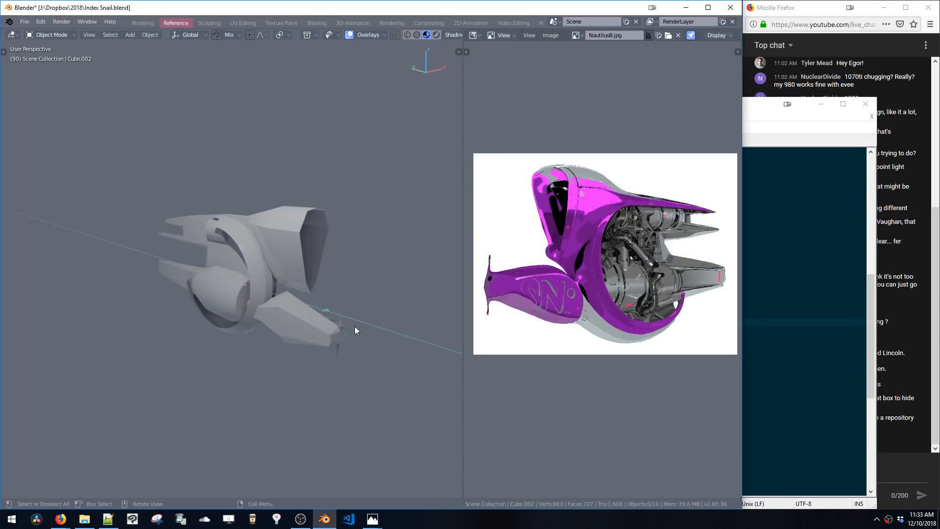
key(z)
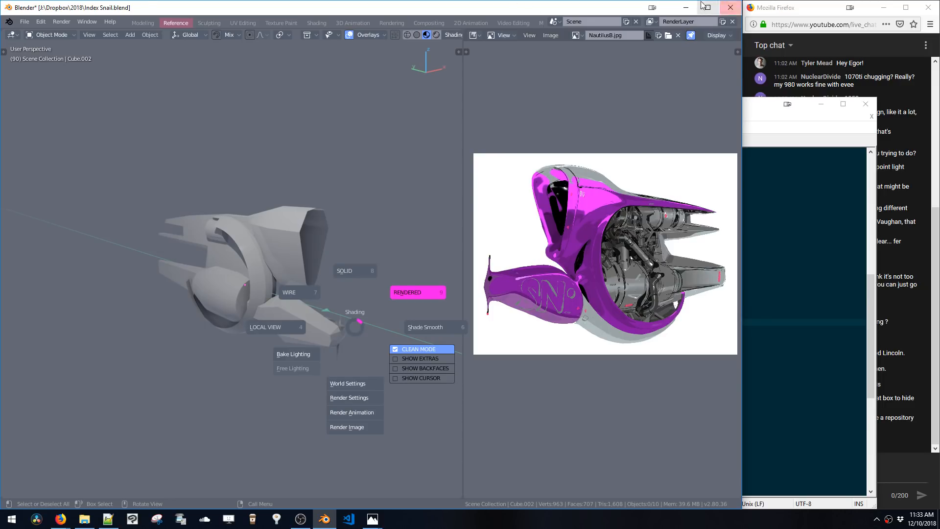
click(686, 7)
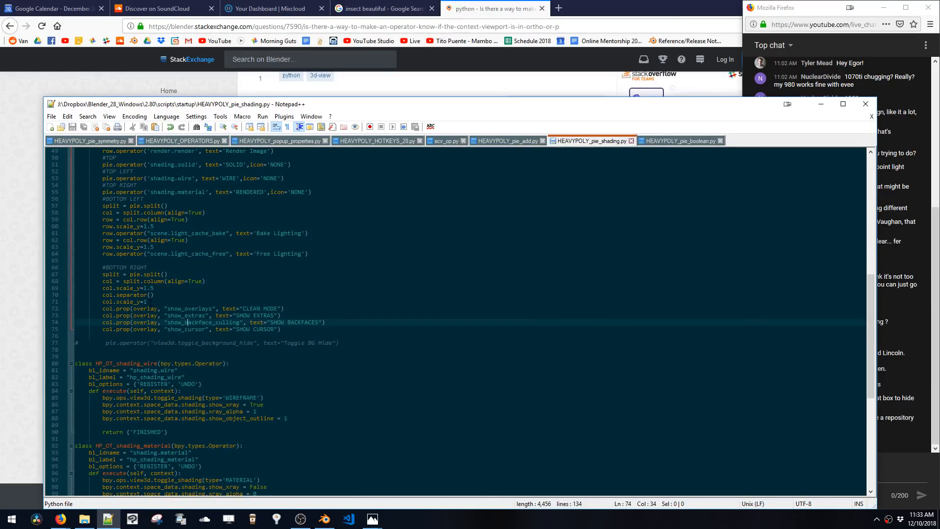
Set the overlay column's col.scale_y to 1.4 and save the script
click(151, 303)
text(.5)
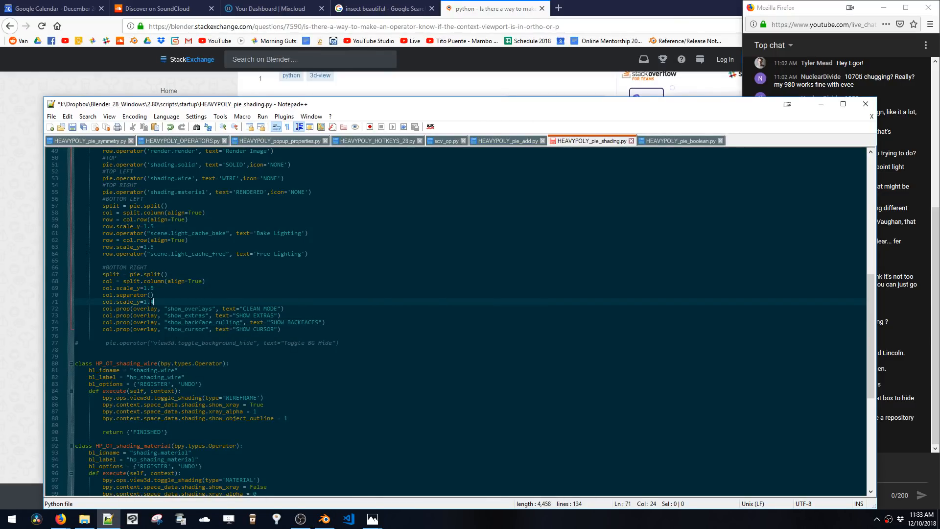
key(ctrl+s)
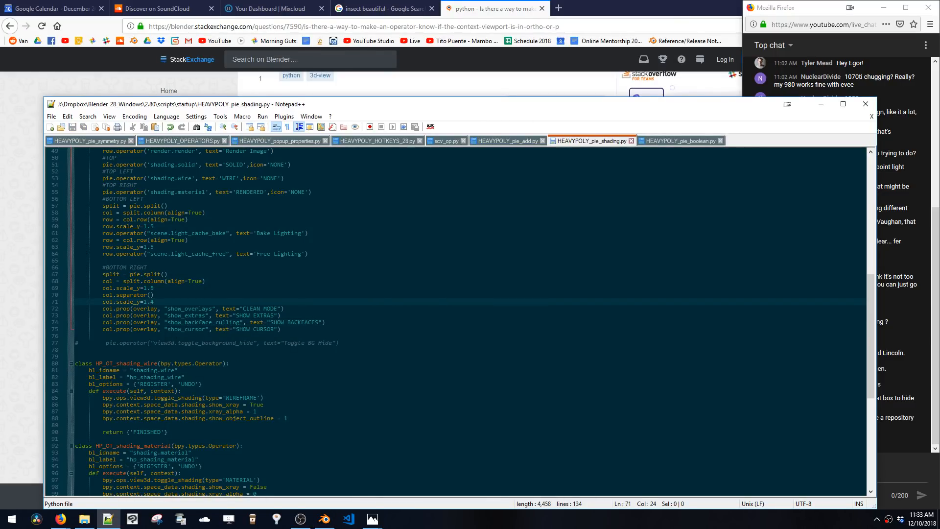
Open the shading pie again to check the 1.4 toggle scaling
click(325, 521)
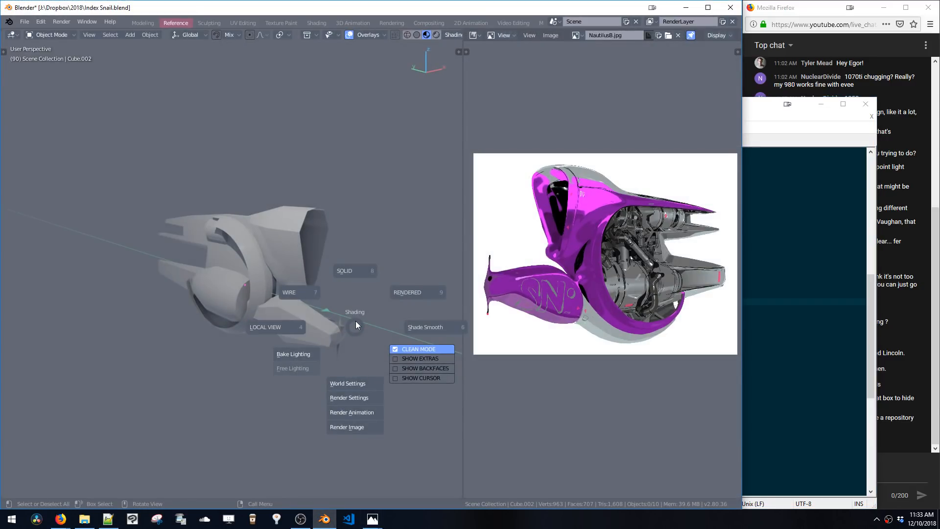
click(355, 323)
key(z)
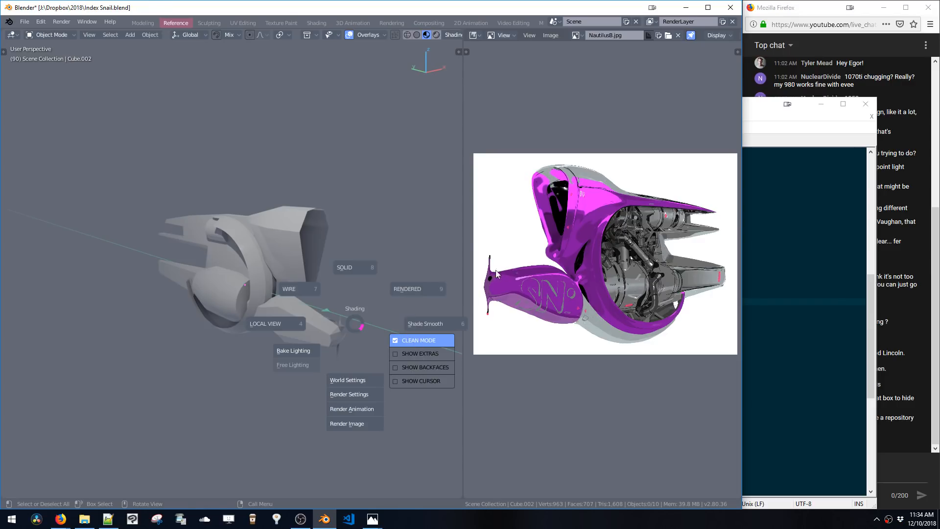
click(685, 8)
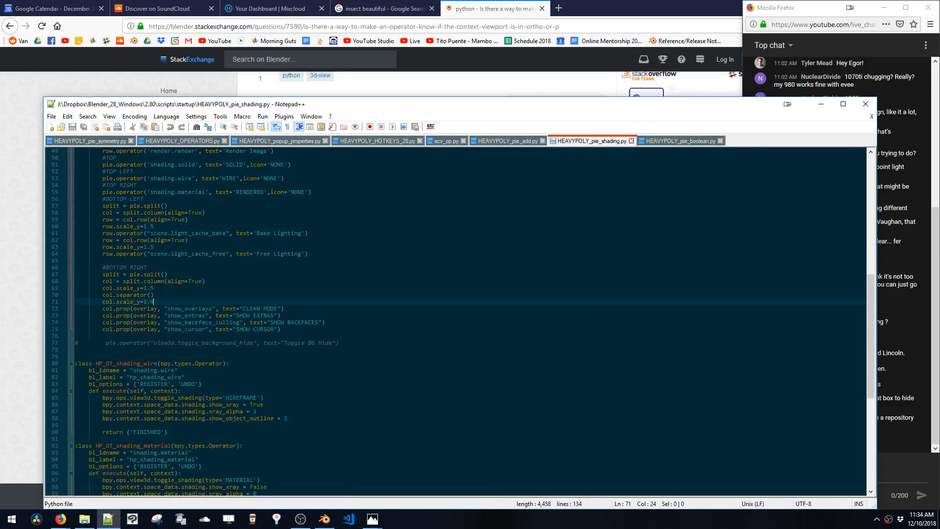
Duplicate the col.separator() line in the BOTTOM RIGHT column and save the script
click(162, 295)
key(ctrl+d)
key(ctrl+s)
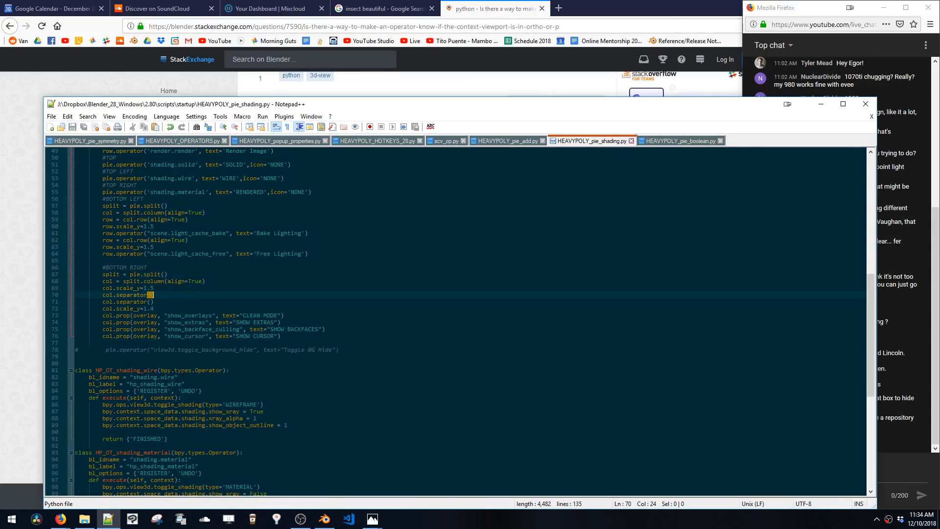
Toggle CLEAN MODE on and off repeatedly from the shading pie to test the overlay checkbox
click(324, 520)
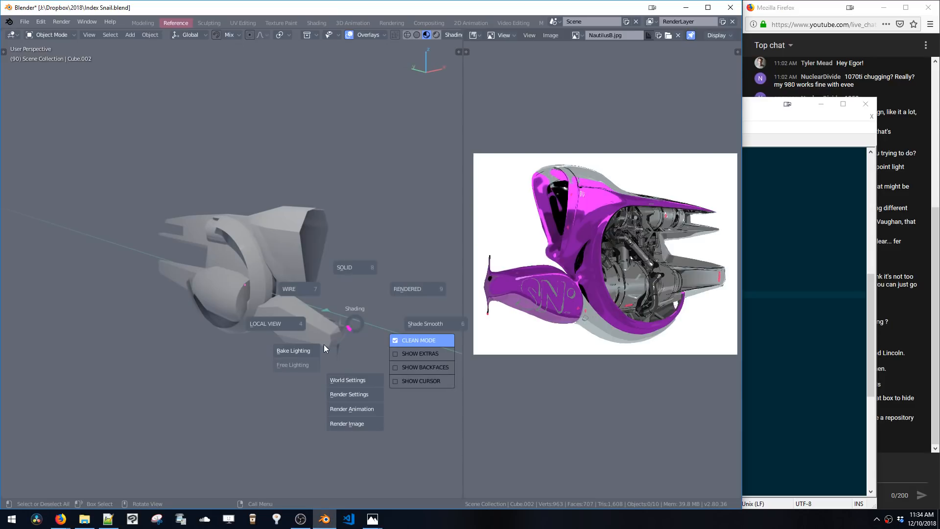
click(353, 327)
key(z)
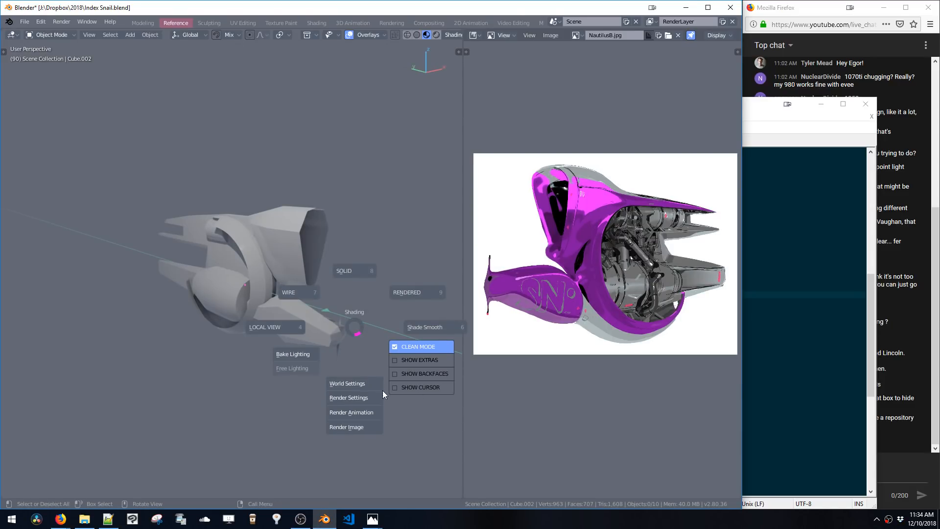
click(405, 343)
key(z)
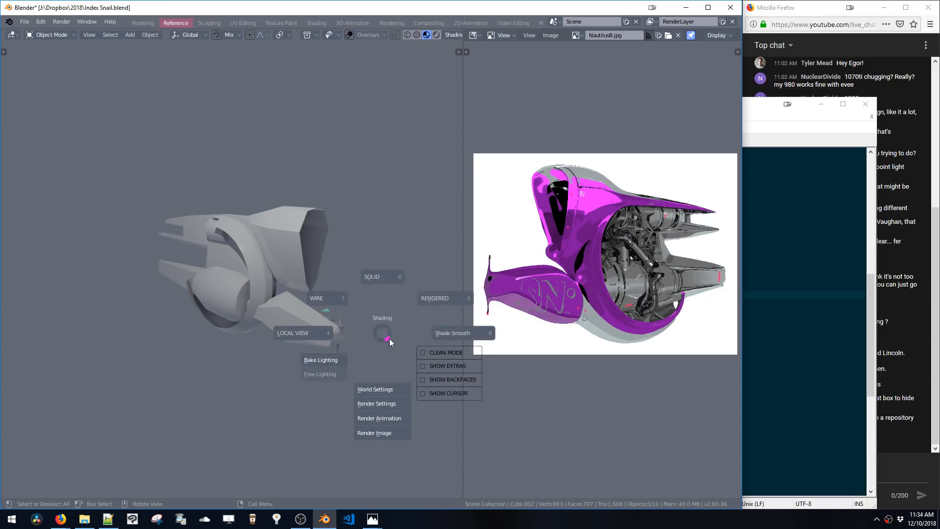
click(425, 352)
key(z)
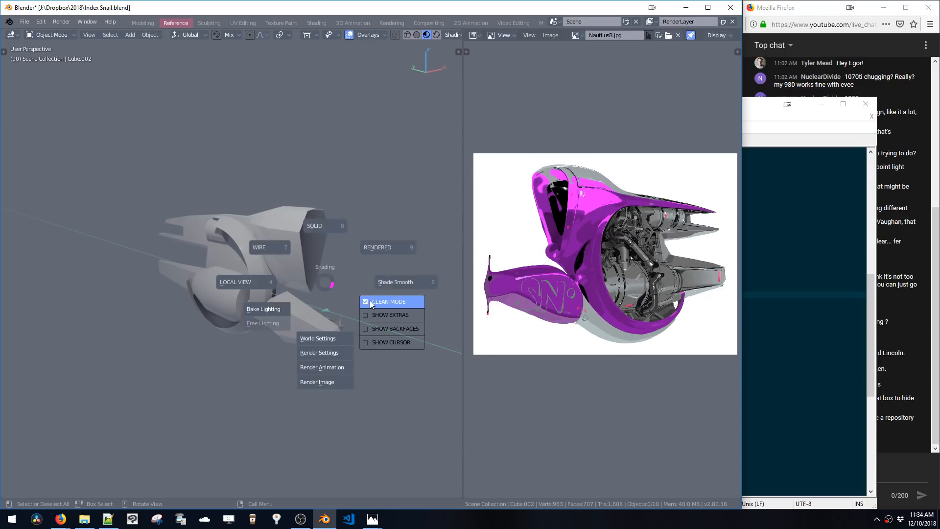
click(370, 301)
key(z)
click(393, 310)
key(z)
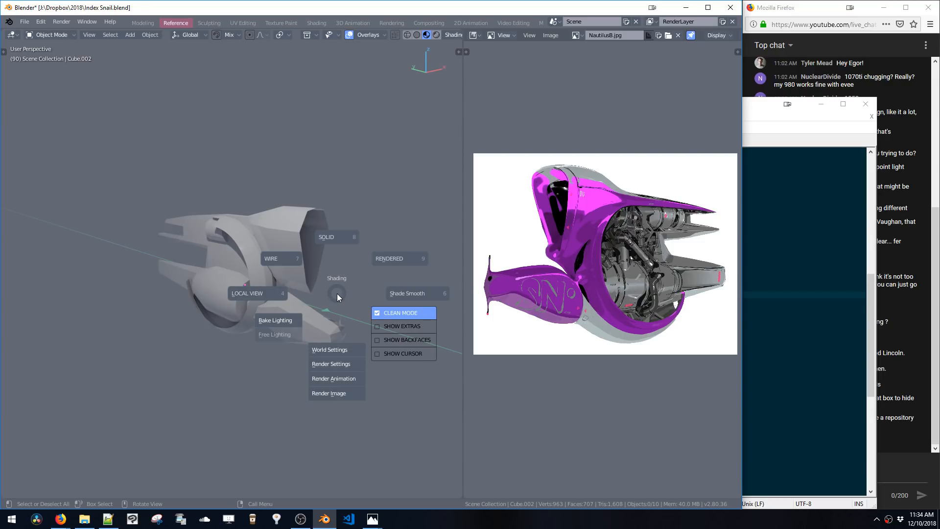
key(Escape)
key(z)
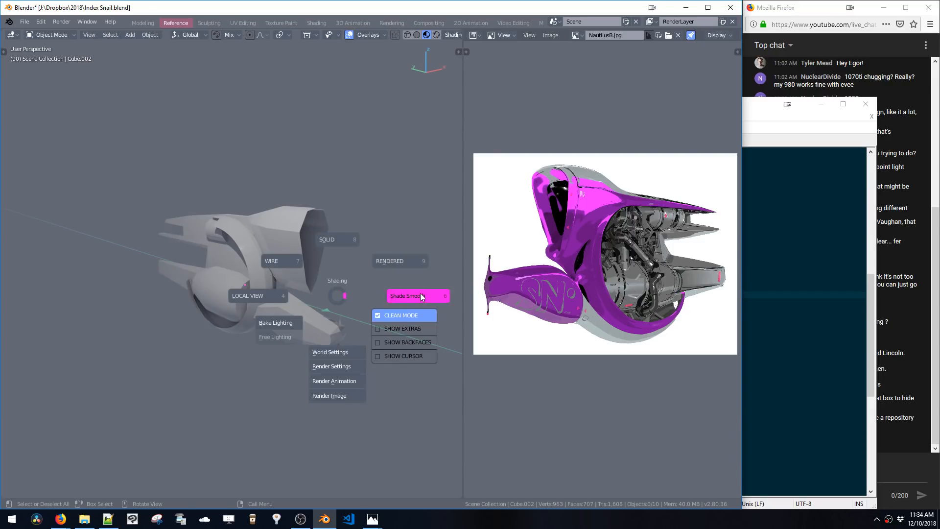
click(335, 299)
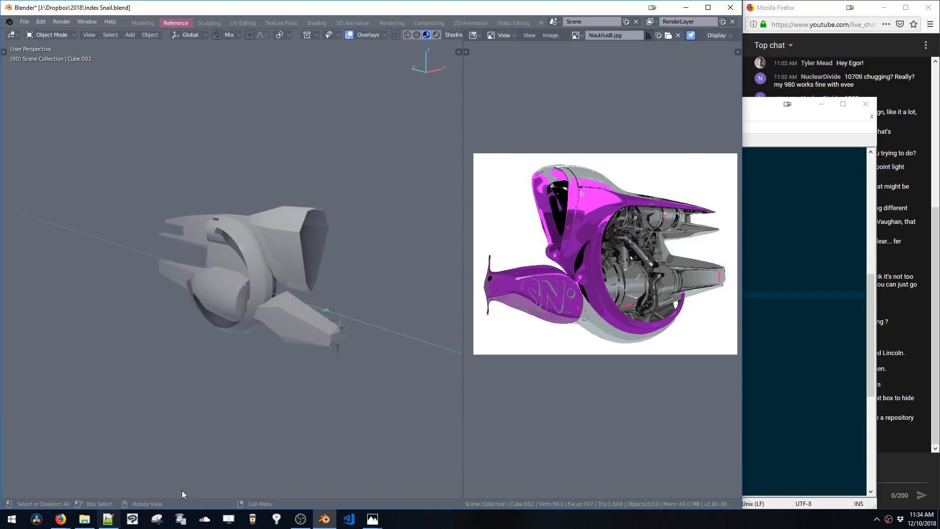
key(z)
click(352, 308)
key(z)
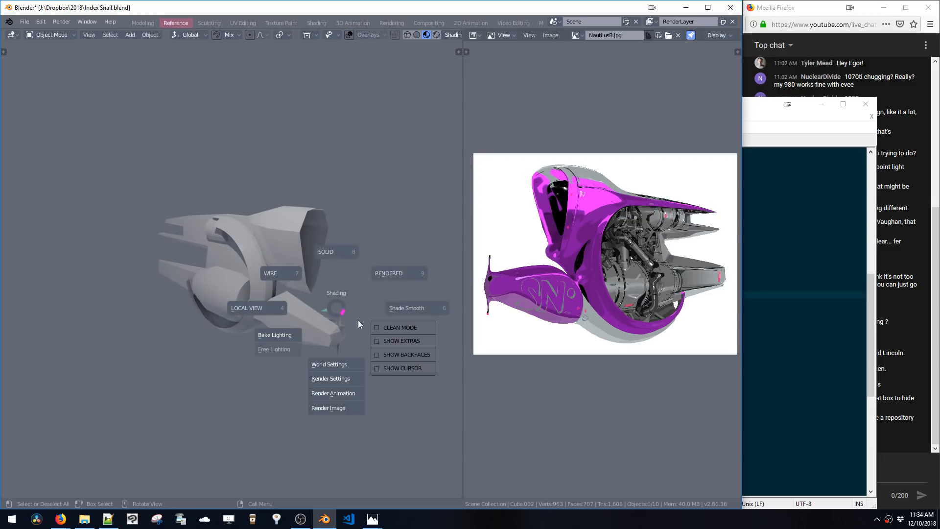
click(381, 330)
Cut the CLEAN MODE toggle line from the BOTTOM RIGHT column and paste it under the #RIGHT comment
click(108, 519)
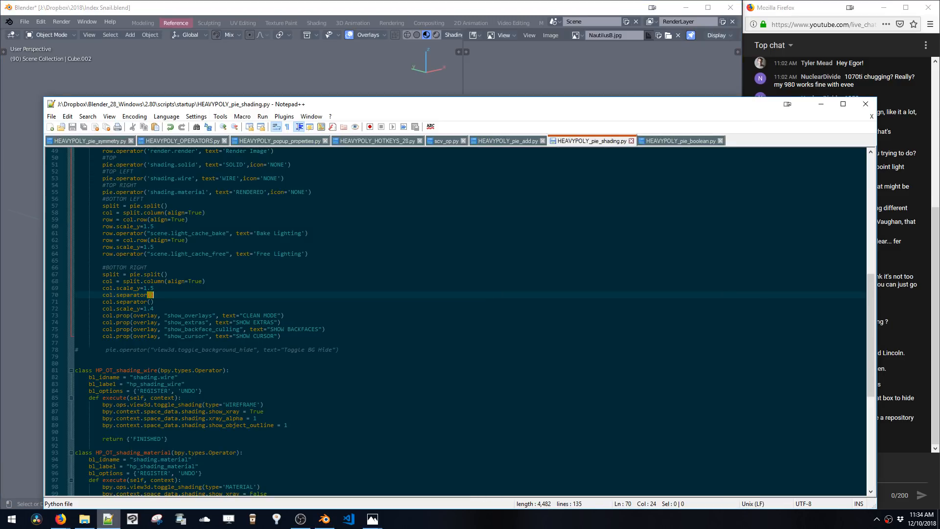
drag(284, 315, 101, 316)
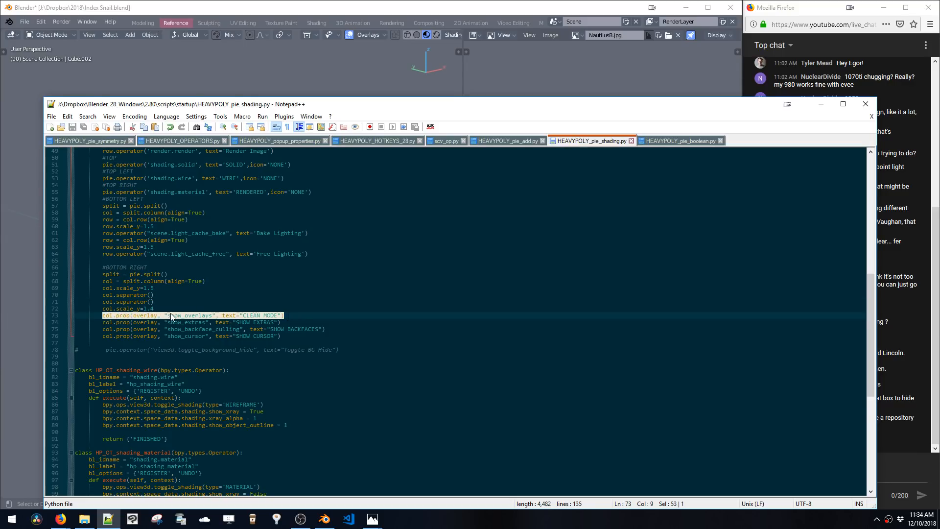
scroll(166, 314, up, 7)
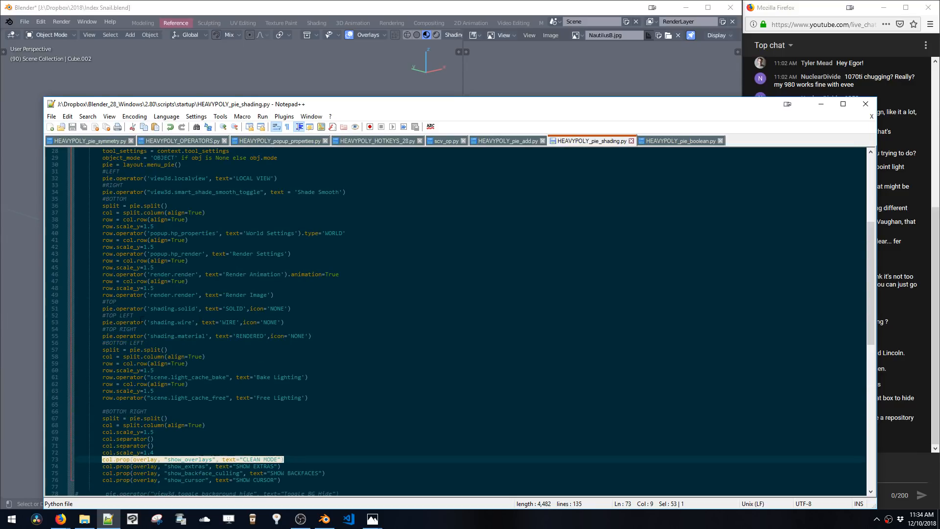
scroll(165, 314, up, 3)
key(ctrl+x)
click(258, 246)
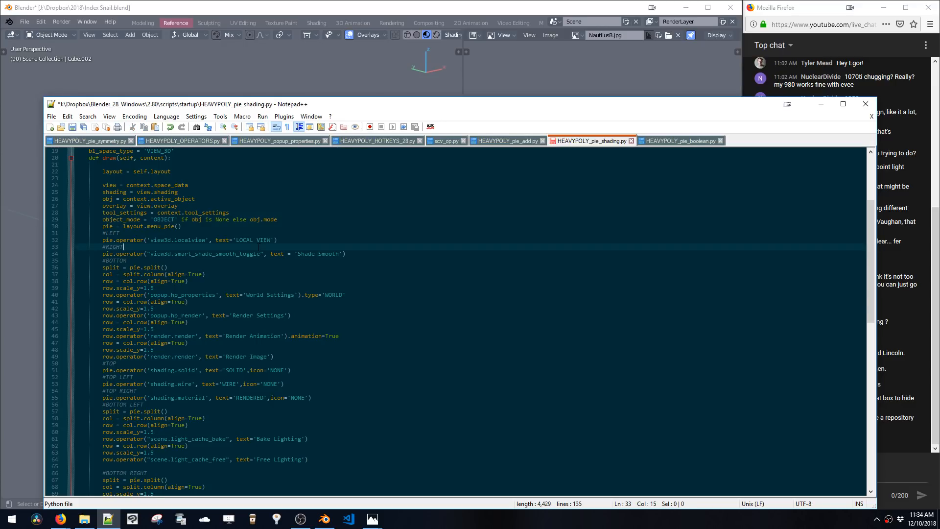
key(Return)
key(ctrl+v)
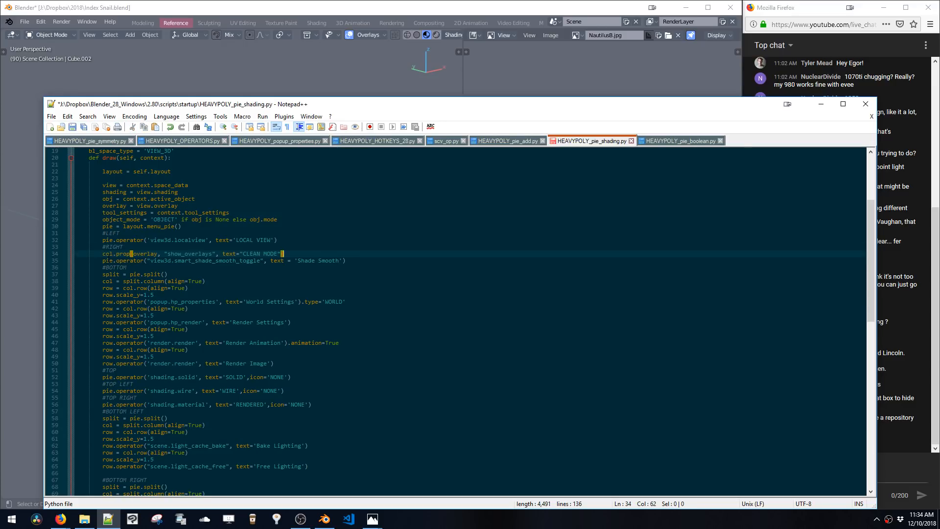
Change the moved CLEAN MODE line's col.prop to pie.prop
double_click(108, 261)
click(106, 254)
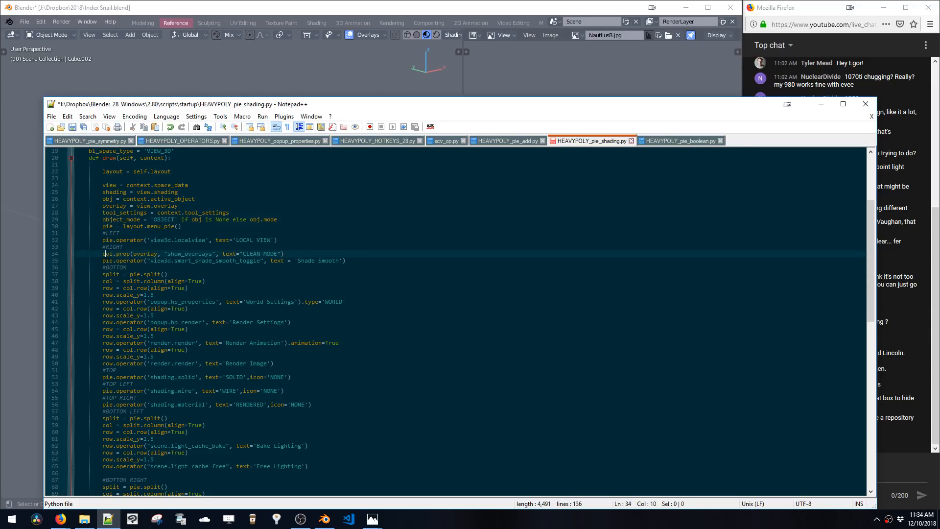
double_click(119, 255)
text(pie)
Move the Shade Smooth operator line from under #RIGHT to the end of the BOTTOM RIGHT column, after SHOW CURSOR
drag(365, 261, 100, 261)
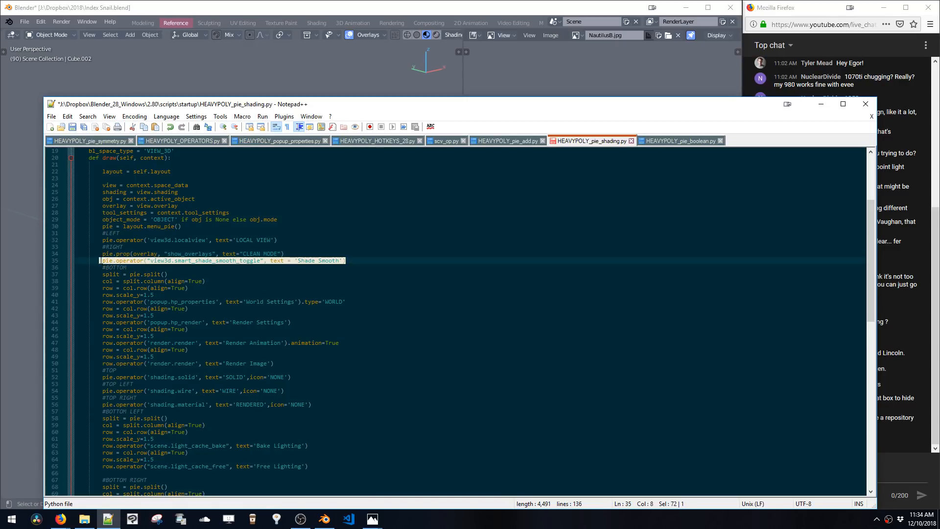
key(Delete)
scroll(103, 260, down, 5)
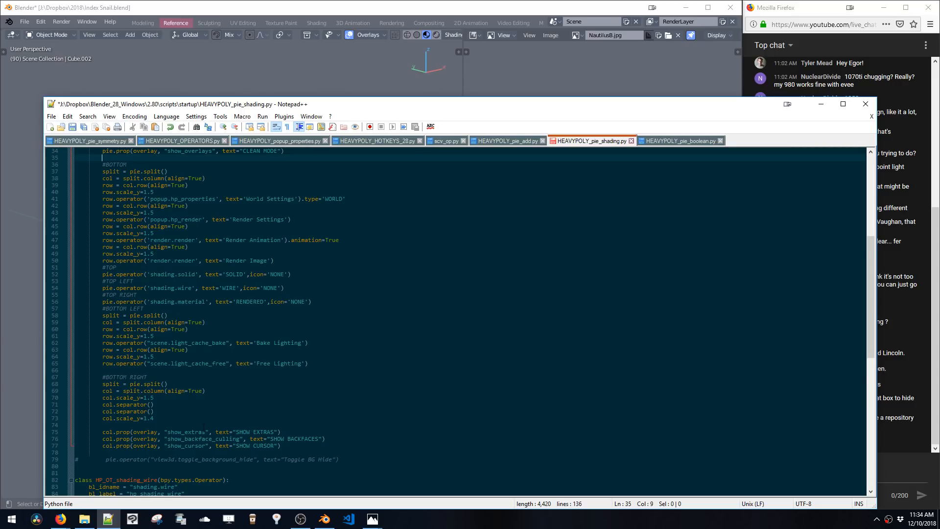
scroll(204, 428, down, 2)
click(83, 412)
key(ctrl+v)
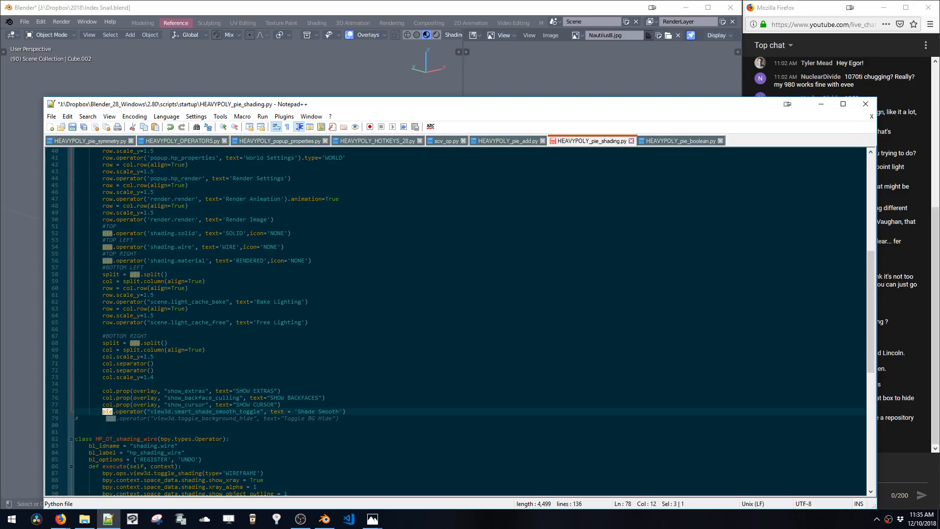
Change the moved Shade Smooth line's pie.operator to col.operator and save the script
text(col)
click(147, 405)
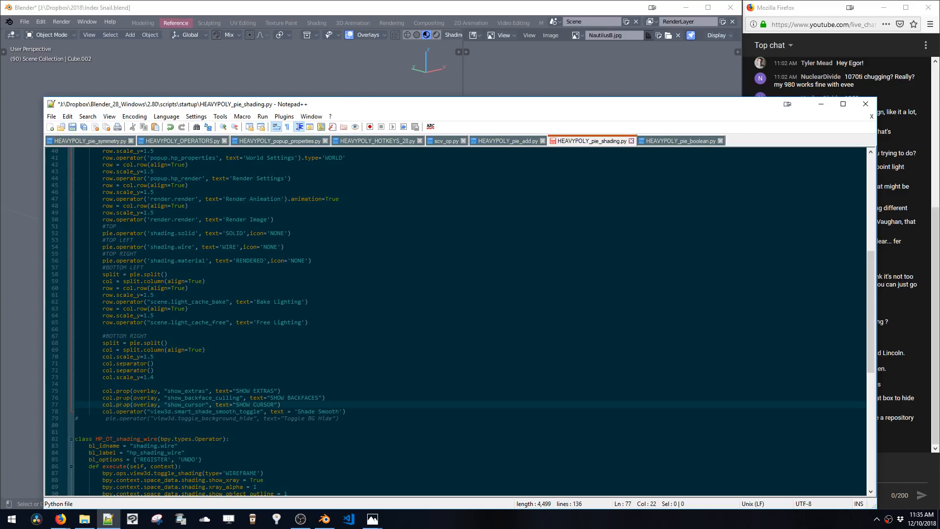
click(183, 383)
scroll(182, 383, up, 10)
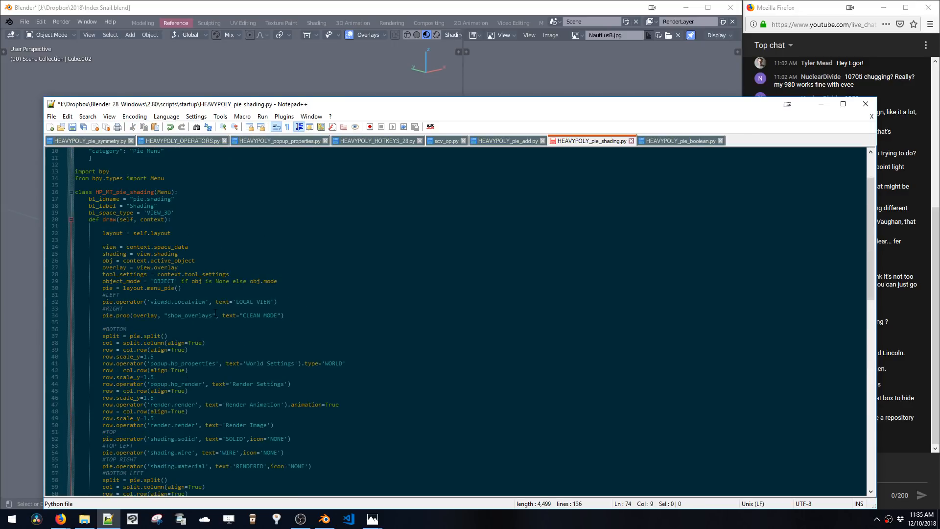
key(ctrl+s)
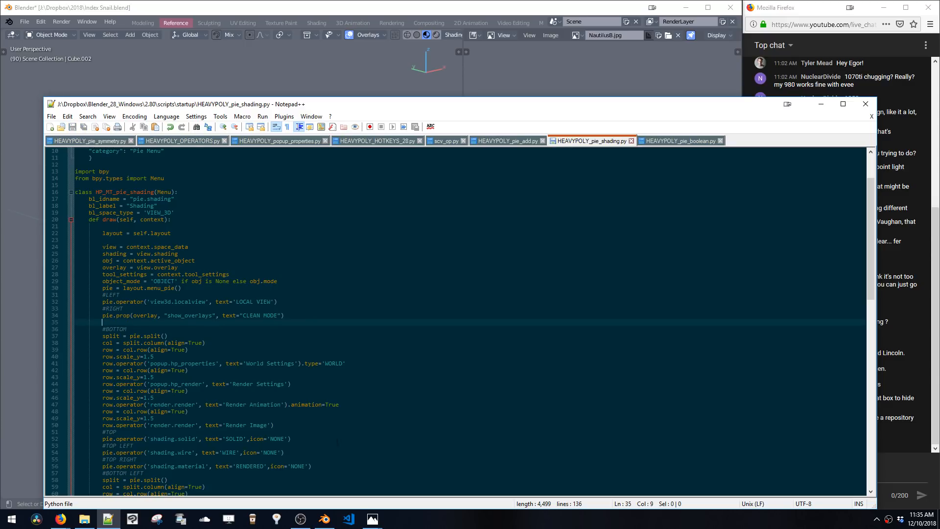
Open the shading pie repeatedly and toggle its overlay checkboxes to test the new layout, then minimize the editor
click(368, 77)
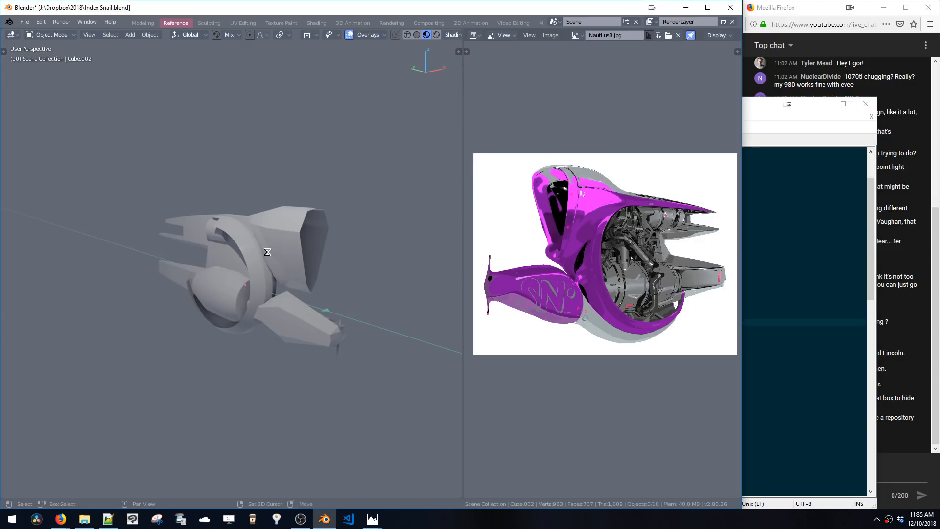
key(z)
click(337, 252)
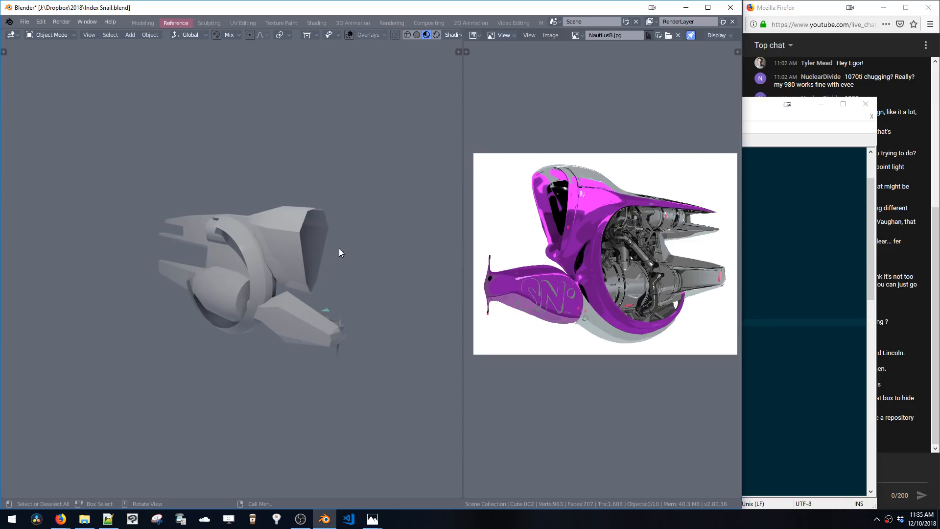
key(z)
click(462, 233)
key(z)
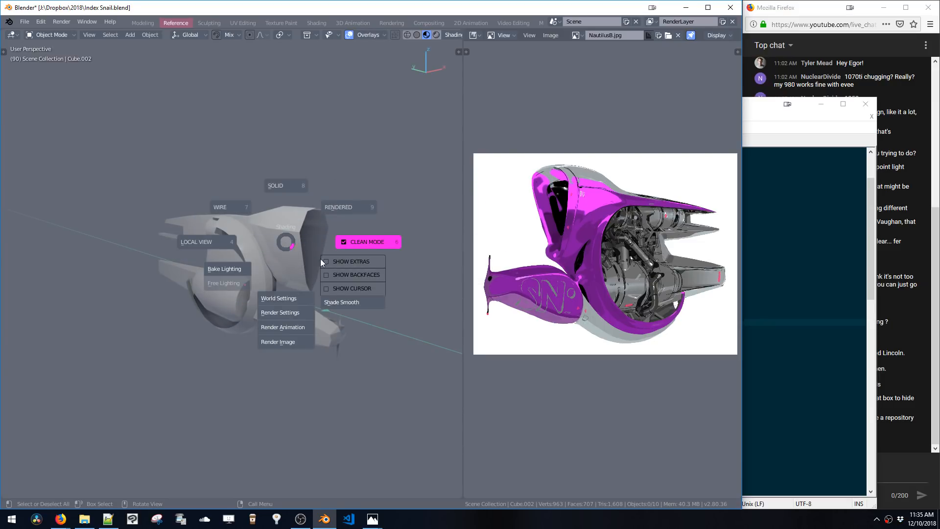
click(334, 260)
key(z)
click(378, 280)
key(z)
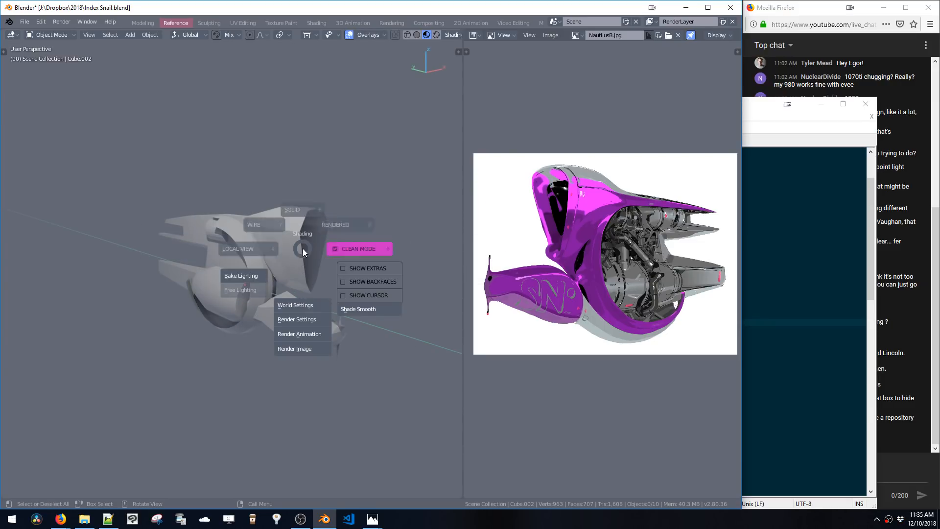
click(355, 281)
key(z)
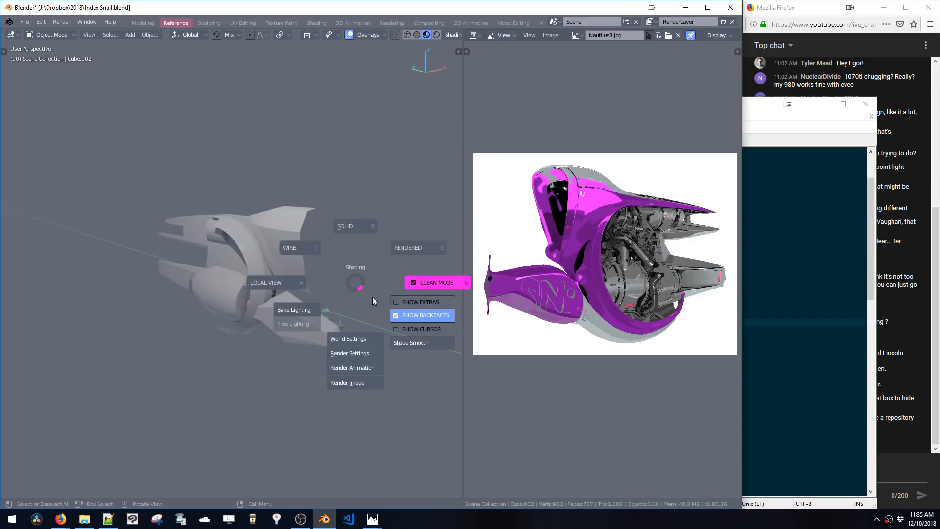
click(402, 316)
key(z)
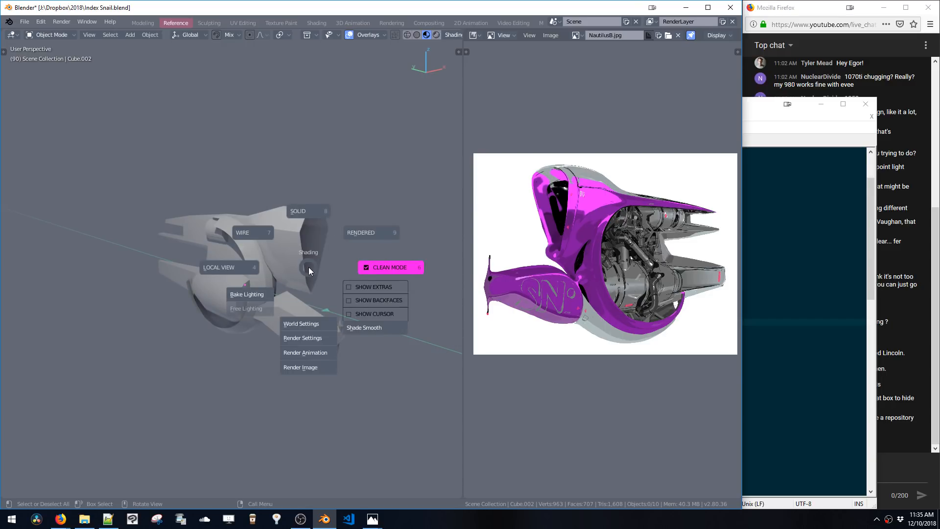
click(354, 301)
key(z)
click(401, 335)
key(z)
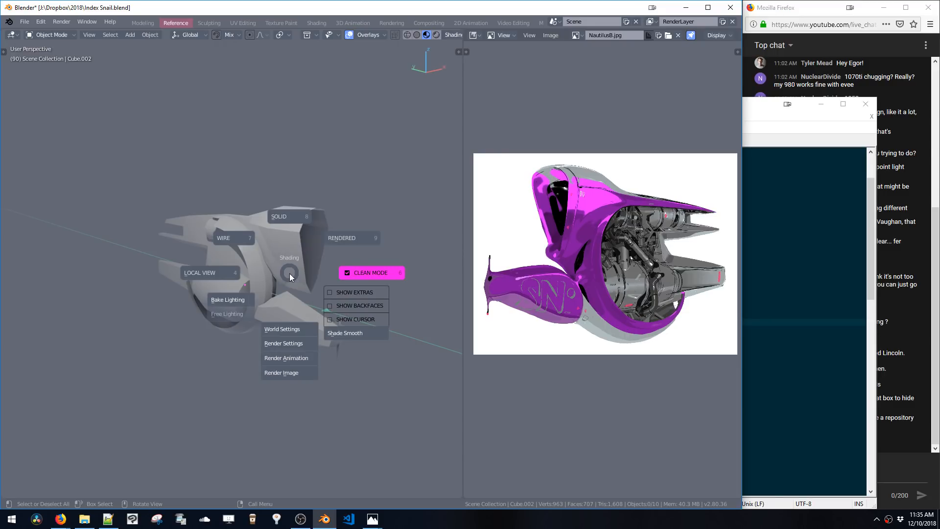
key(Escape)
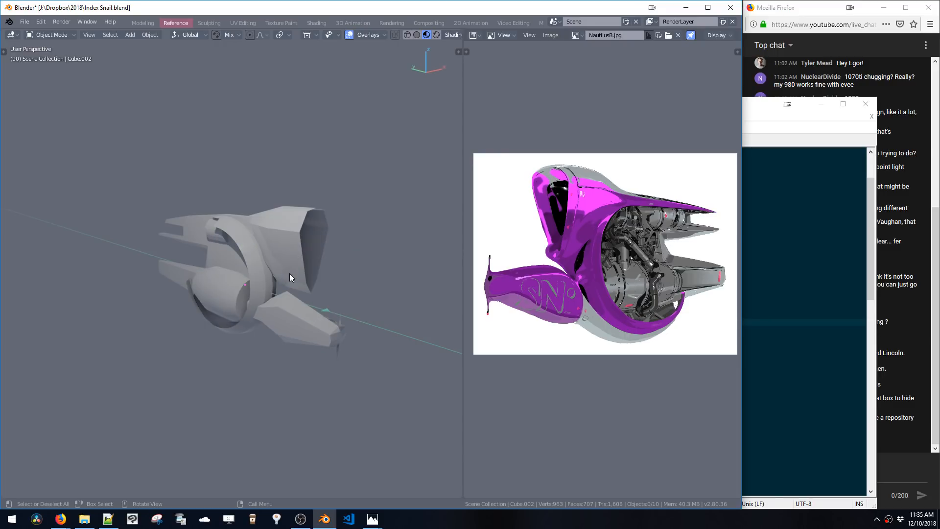
click(820, 108)
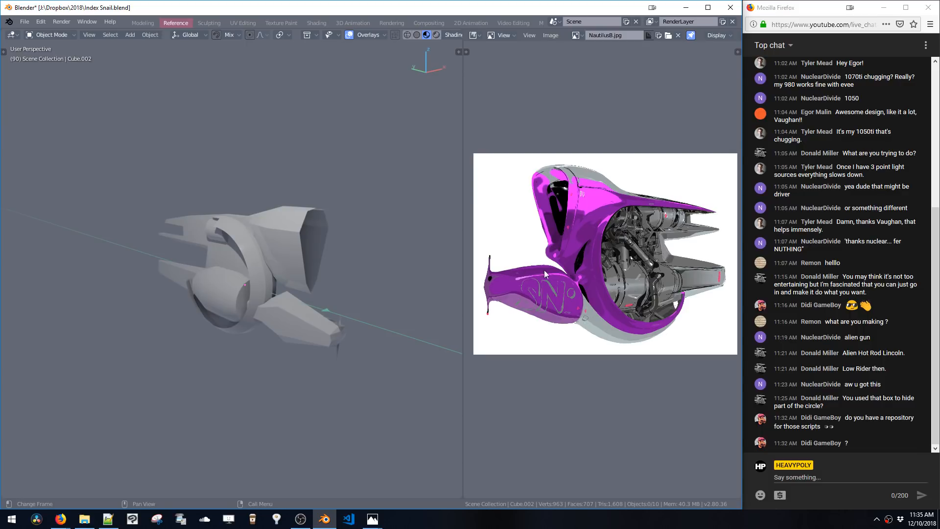
Select the snail model, enter Edit Mode and move the selection along the Y axis
middle_drag(349, 292, 251, 293)
click(333, 230)
scroll(333, 231, up, 4)
key(Tab)
key(g)
key(y)
click(310, 257)
Select an edge on the cowl's lower rim and move it along Z, X and Z to reshape the opening
double_click(266, 229)
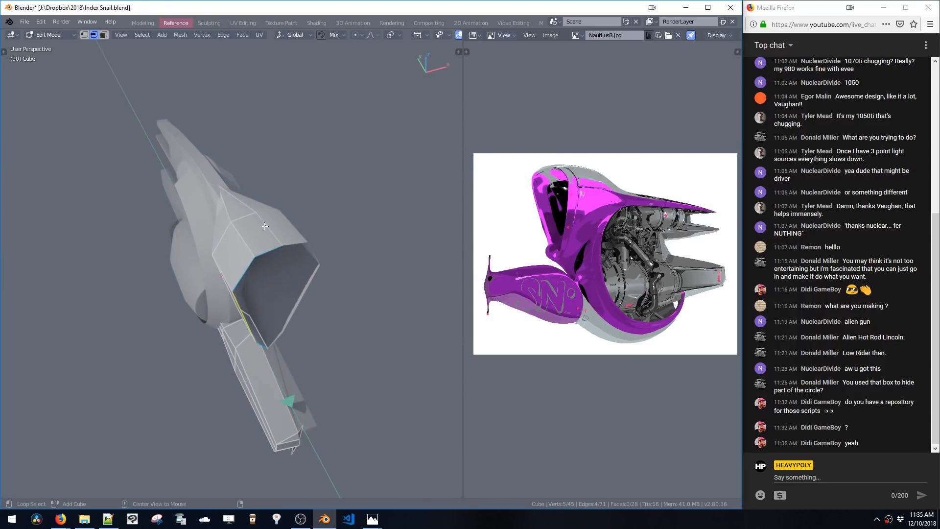
middle_drag(266, 229, 284, 213)
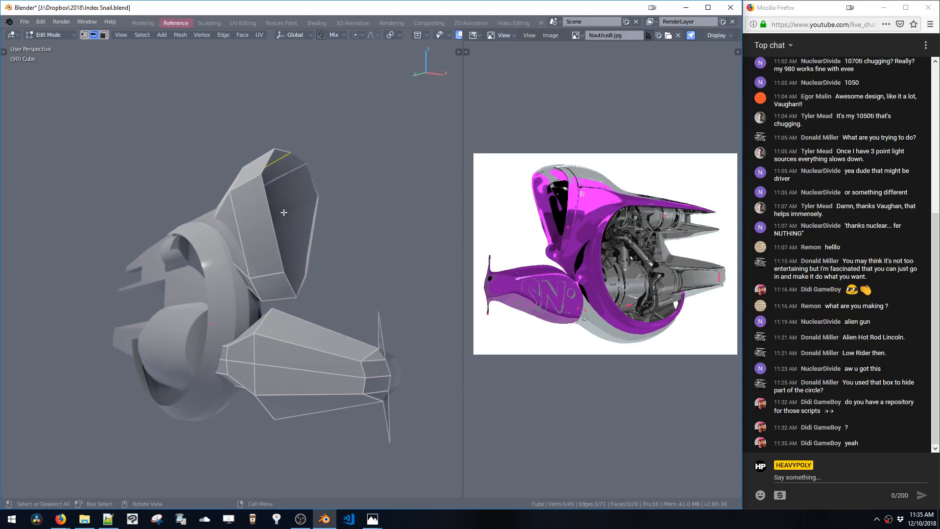
click(266, 278)
middle_drag(266, 279, 277, 310)
key(g)
key(z)
click(265, 291)
key(g)
key(x)
click(252, 297)
key(g)
key(z)
click(279, 308)
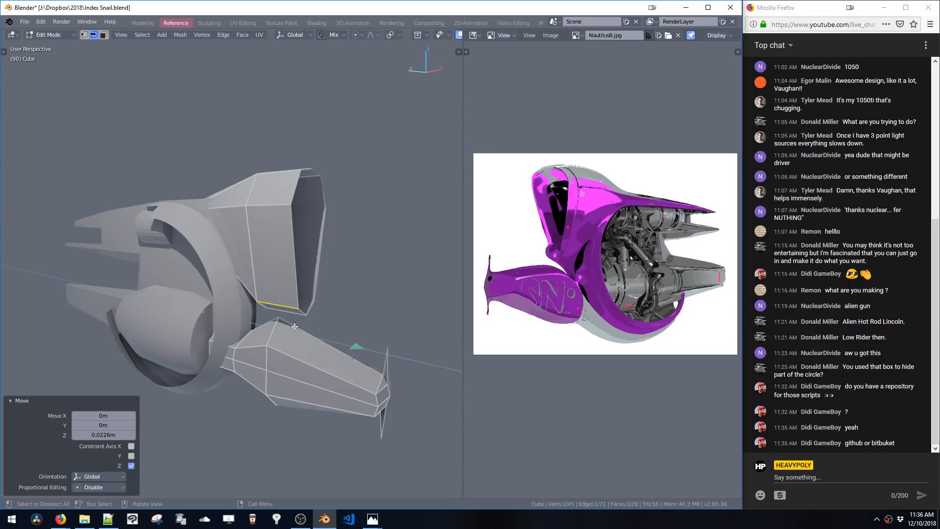
Select an edge loop near the pod's tip, edge-slide it with factor -0.33 and scale it to 0.582
middle_drag(323, 358, 369, 341)
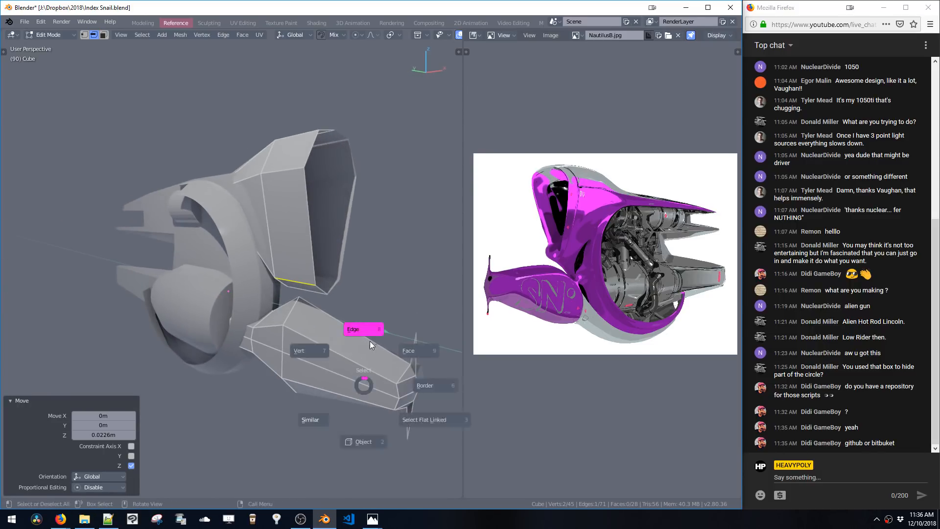
alt+click(398, 393)
key(g)
key(g)
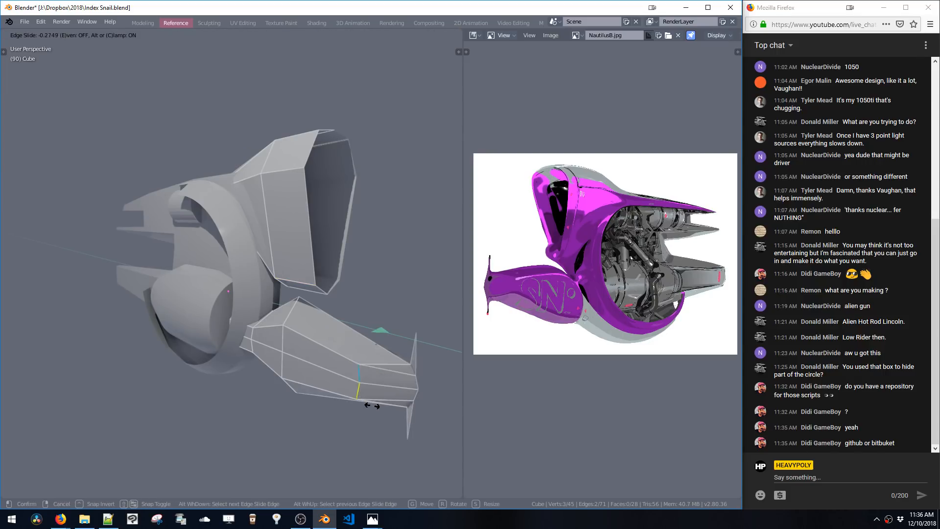
click(417, 429)
key(ctrl+z)
key(g)
key(g)
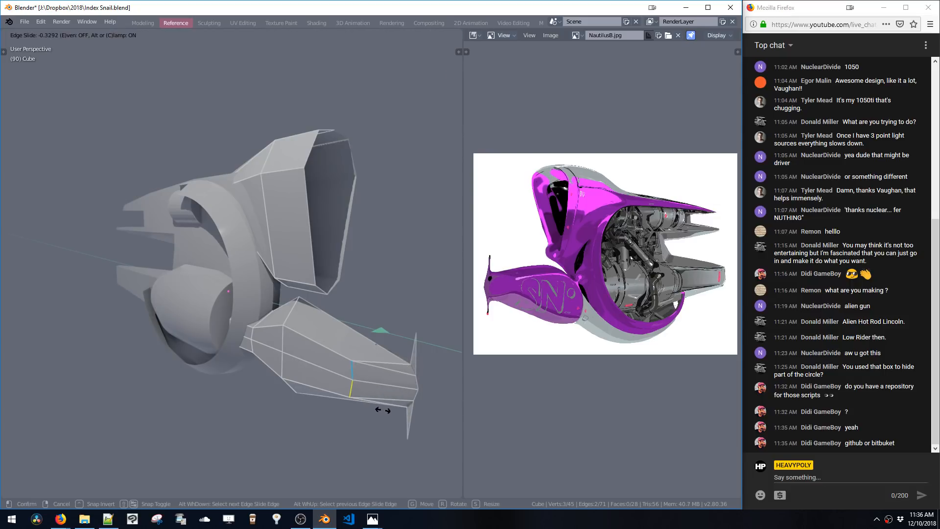
click(382, 411)
middle_drag(383, 411, 394, 395)
key(s)
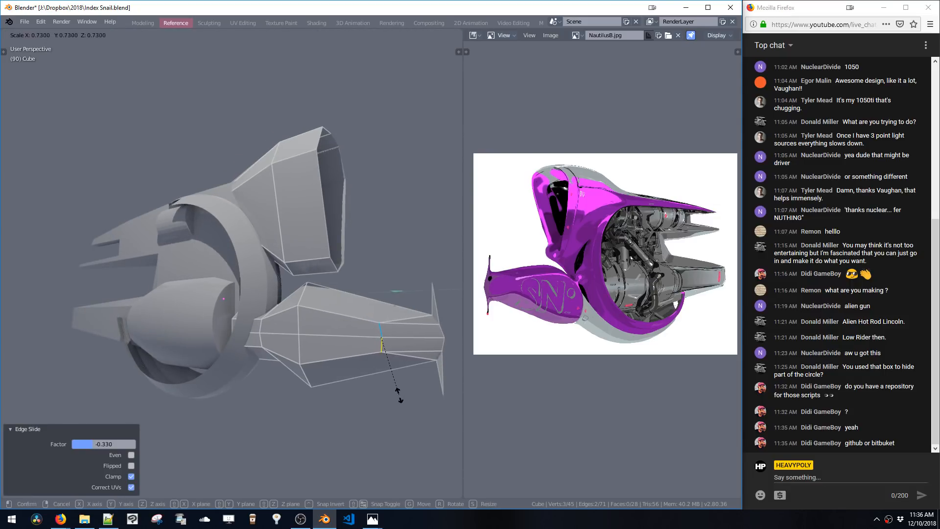
click(395, 383)
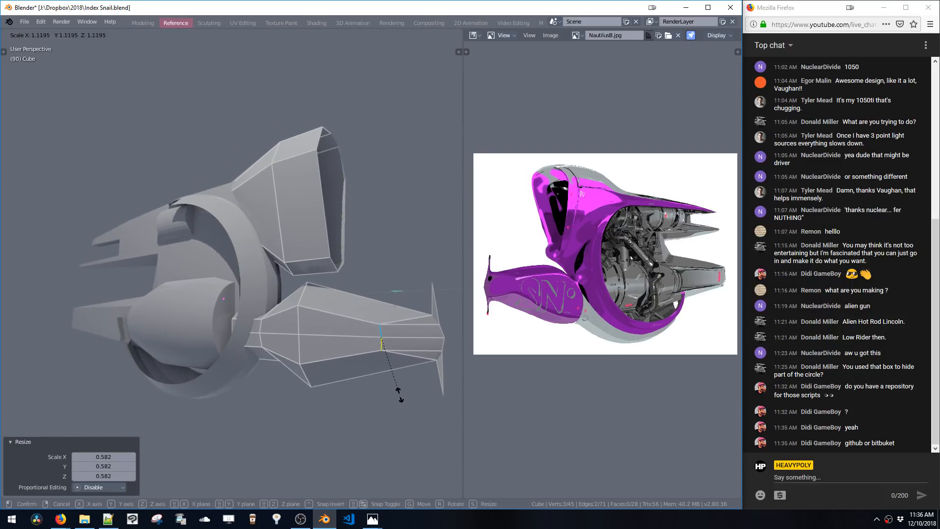
Slide the pod's edge loop once more and deselect everything
middle_drag(398, 390, 364, 312)
key(g)
key(g)
click(410, 414)
key(a)
key(a)
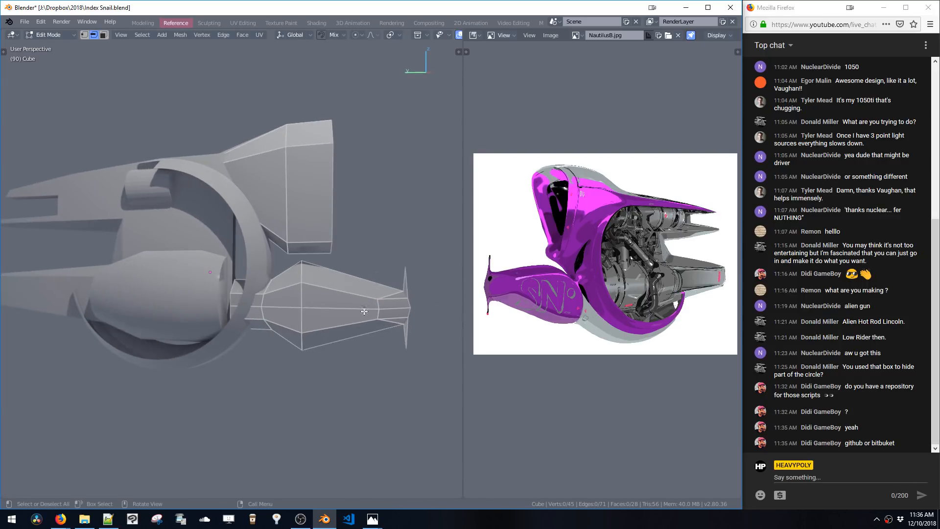
alt+click(297, 271)
key(ctrl+b)
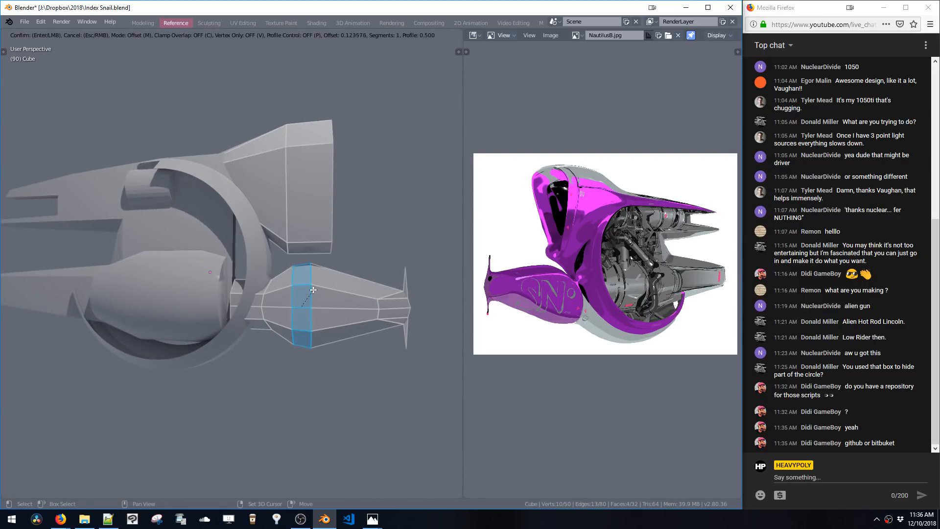
click(314, 308)
middle_drag(317, 318, 349, 339)
key(ctrl+1)
key(ctrl+z)
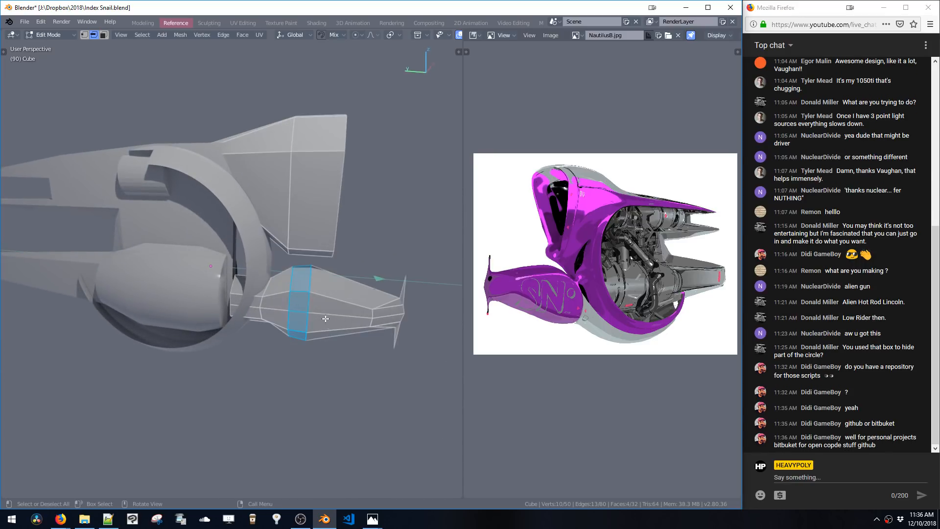
Select faces on the upper cowl and frame a single face of it in the view
middle_drag(303, 298, 357, 299)
key(space)
middle_drag(357, 299, 351, 293)
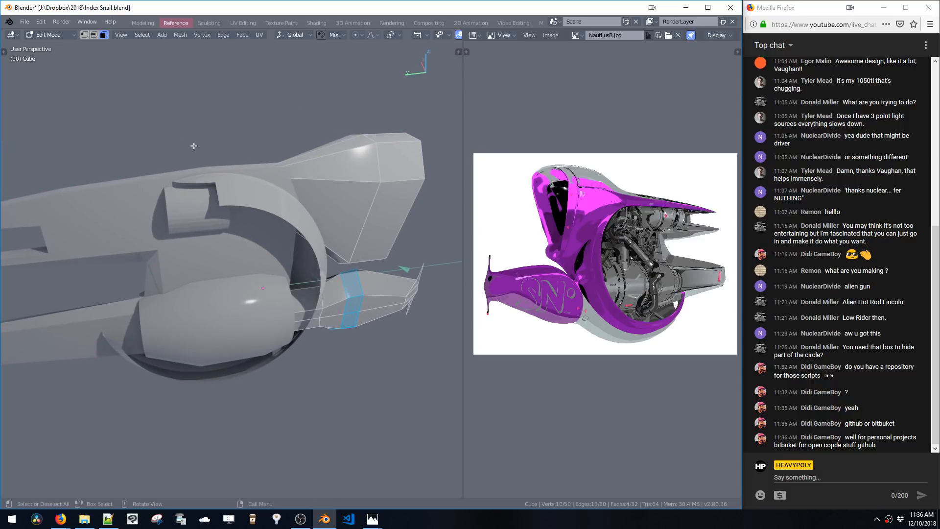
drag(193, 143, 296, 238)
middle_drag(293, 230, 284, 284)
key(KP_Decimal)
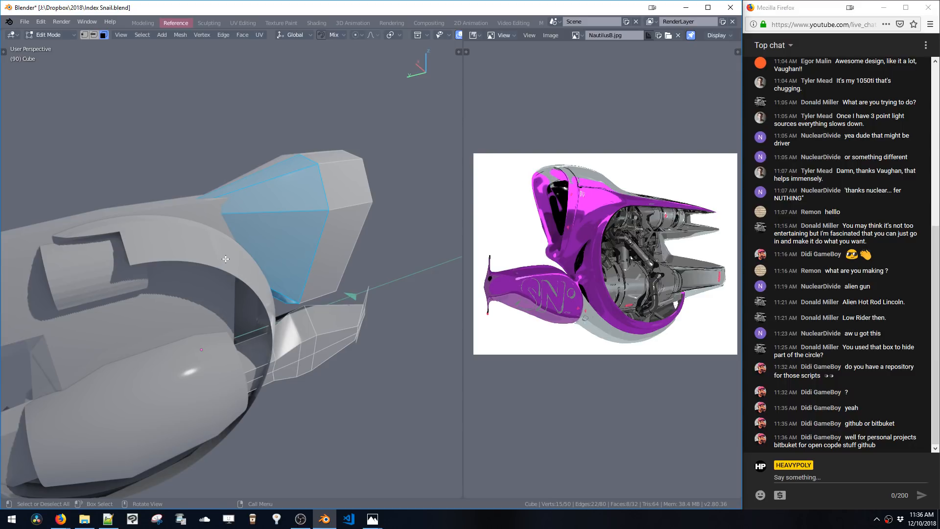
middle_drag(225, 259, 210, 172)
drag(214, 175, 293, 310)
key(KP_Decimal)
middle_drag(248, 269, 304, 274)
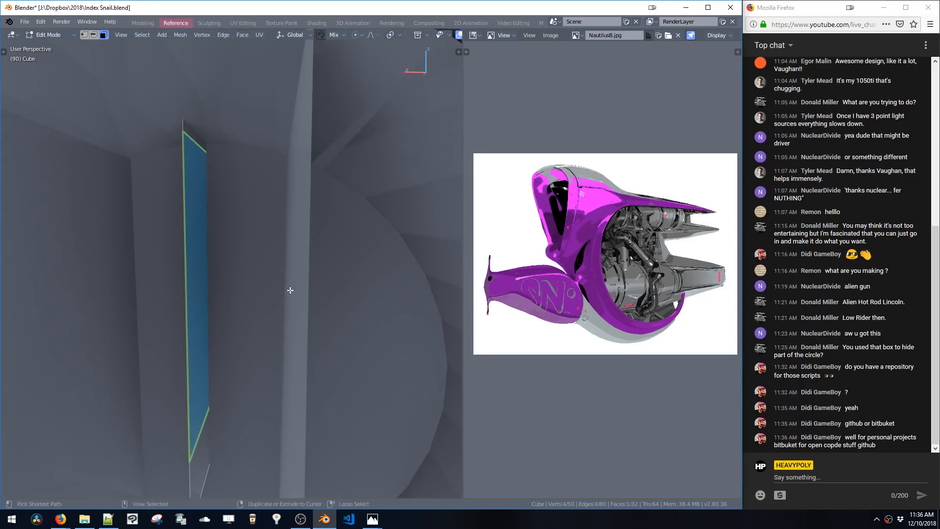
Inspect the object's Mirror and Subdivision modifiers and the symmetry pie options
key(z)
key(ctrl+shift+v)
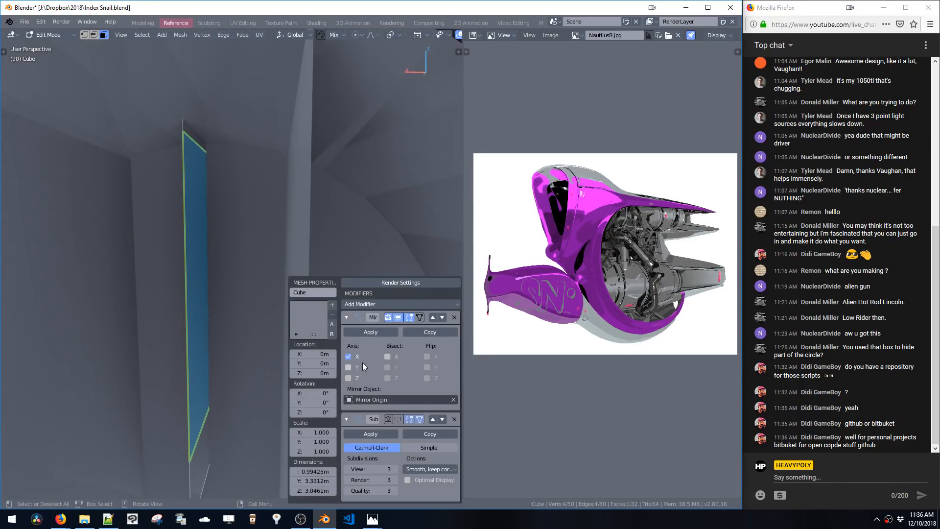
key(shift+x)
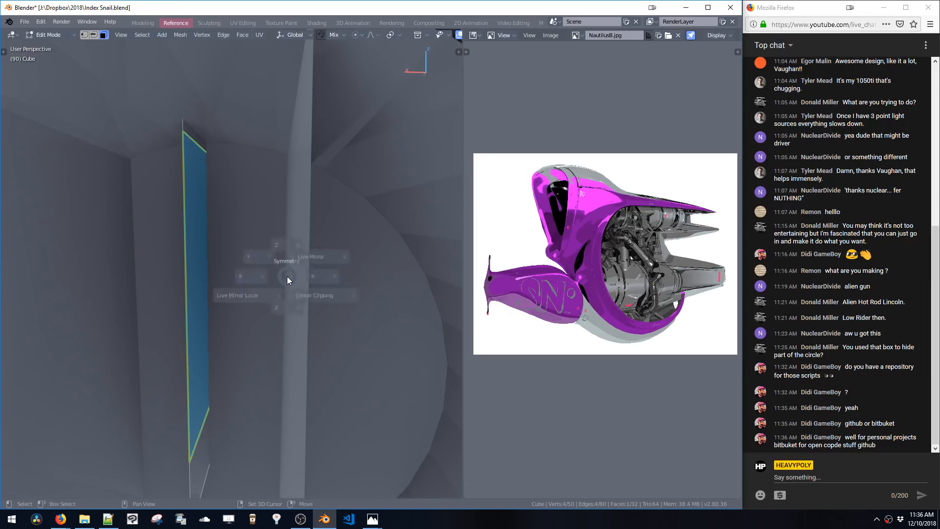
click(332, 312)
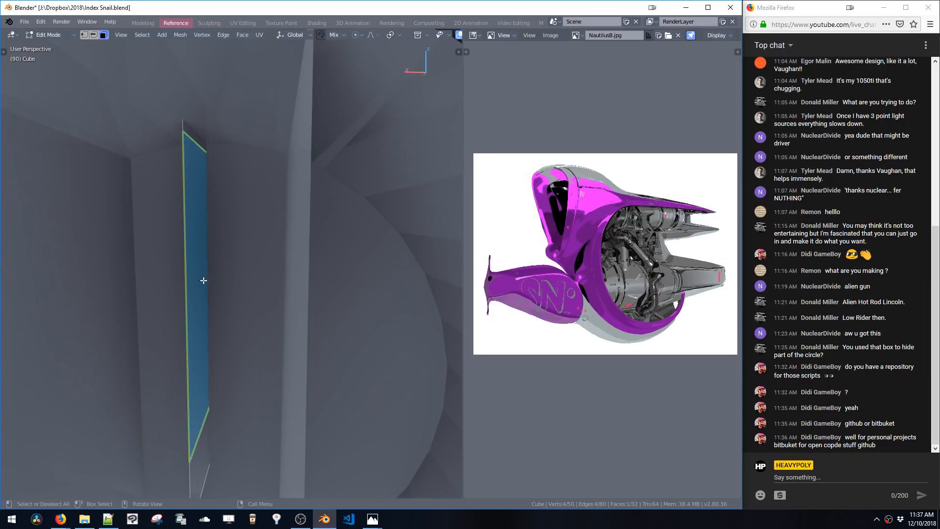
Move the selected face about -0.099 m along X
key(g)
key(x)
click(255, 291)
scroll(300, 311, down, 5)
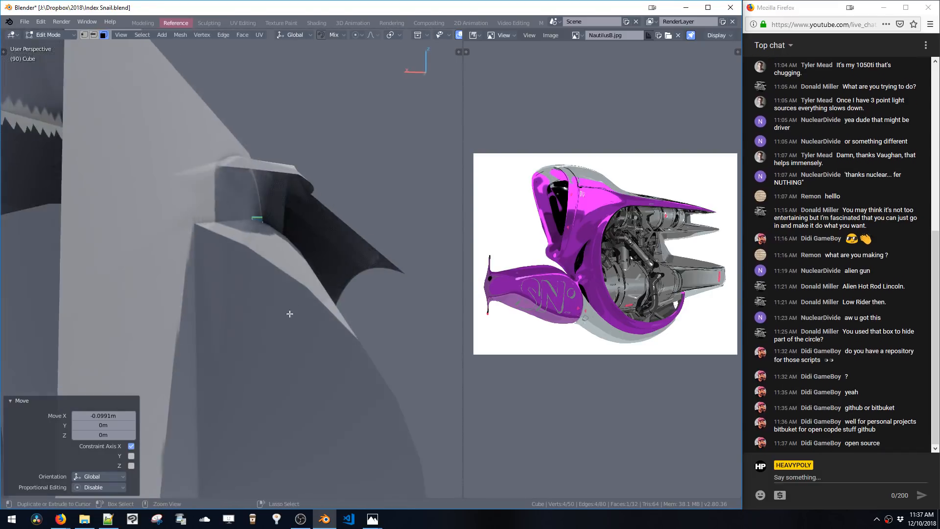
mouse_move(301, 311)
middle_down()
mouse_move(289, 304)
mouse_move(301, 309)
mouse_move(294, 310)
middle_up()
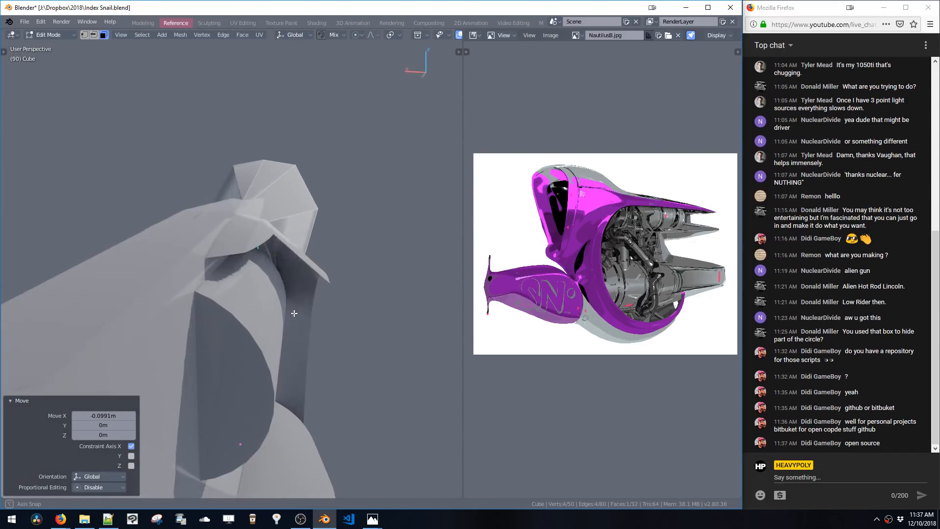
Move the selection along X again to tuck the cowl edge inward
key(g)
key(x)
click(403, 357)
middle_drag(404, 357, 348, 346)
Switch to wireframe shading, box-select the cowl's rear edge and move it about -0.11 m along X
key(z)
click(282, 303)
middle_drag(289, 302, 253, 255)
key(ctrl+space)
click(232, 257)
key(g)
key(x)
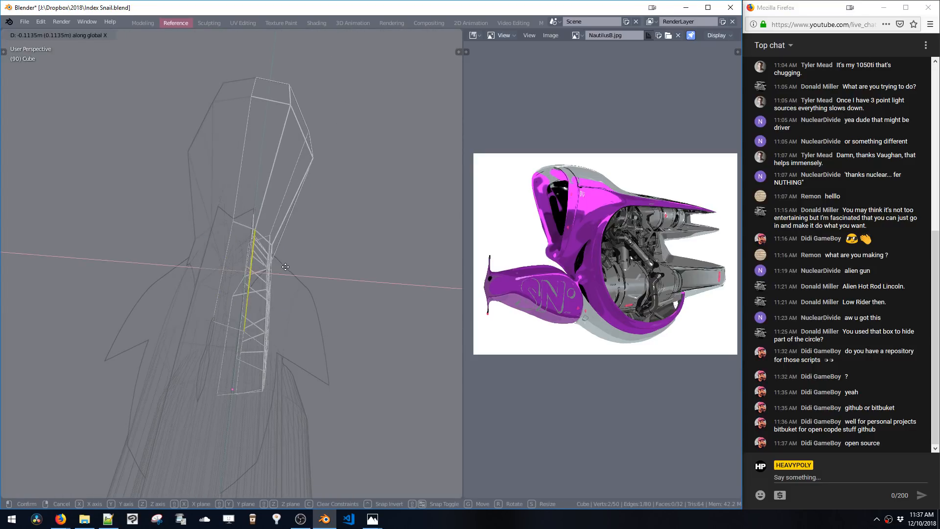
click(318, 284)
middle_drag(318, 284, 282, 224)
key(3)
mouse_move(238, 282)
middle_down()
mouse_move(269, 252)
mouse_move(220, 245)
mouse_move(242, 283)
mouse_move(225, 260)
mouse_move(246, 249)
mouse_move(212, 251)
mouse_move(240, 260)
mouse_move(247, 275)
middle_up()
key(Tab)
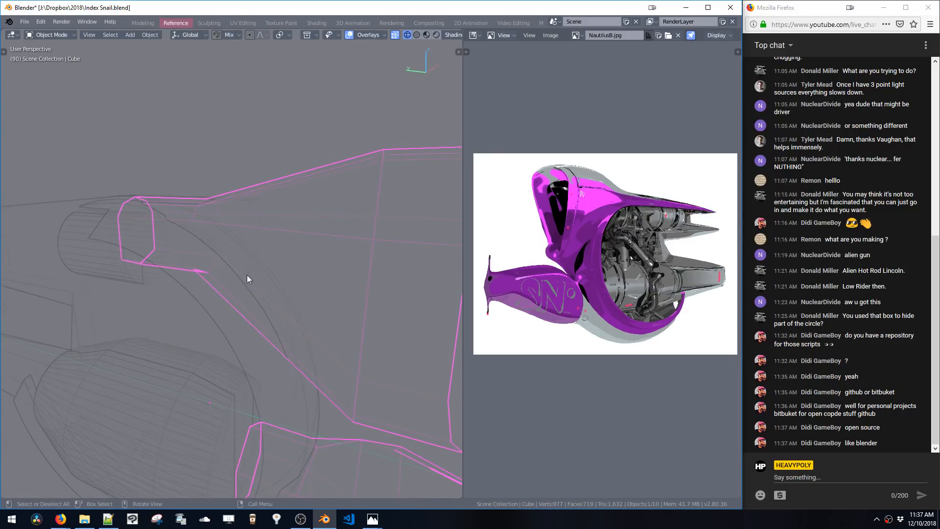
key(z)
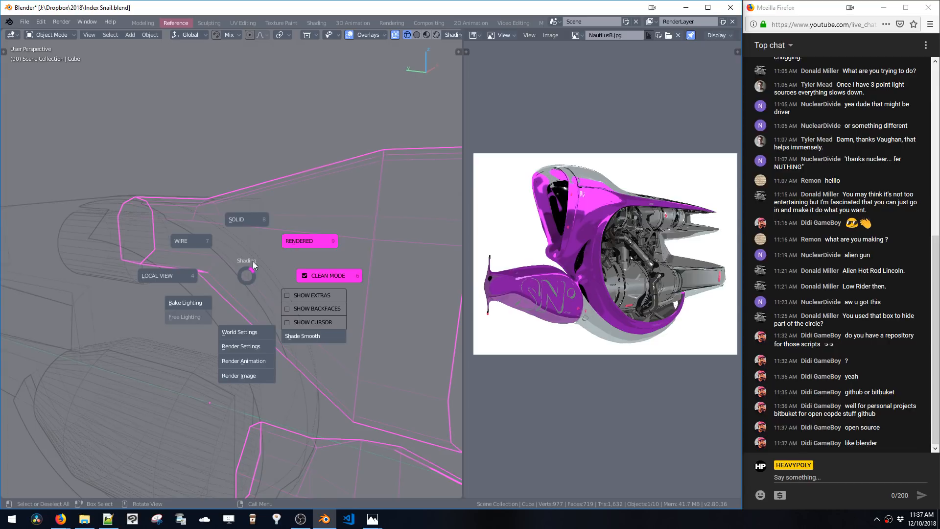
click(247, 276)
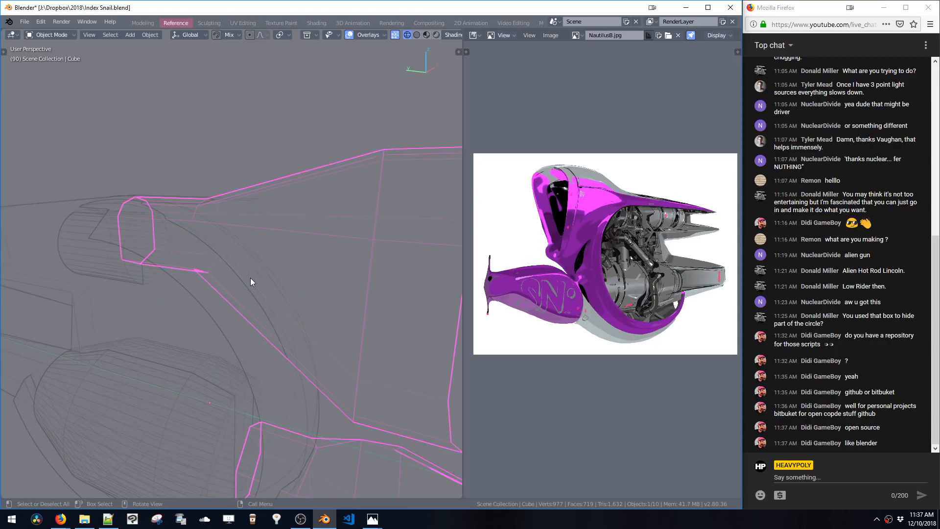
middle_drag(251, 278, 228, 242)
key(Tab)
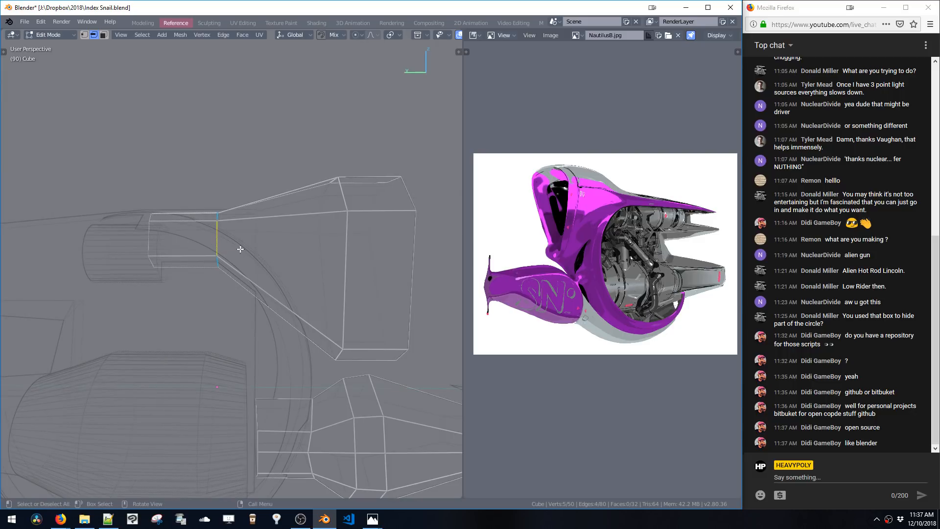
key(ctrl+b)
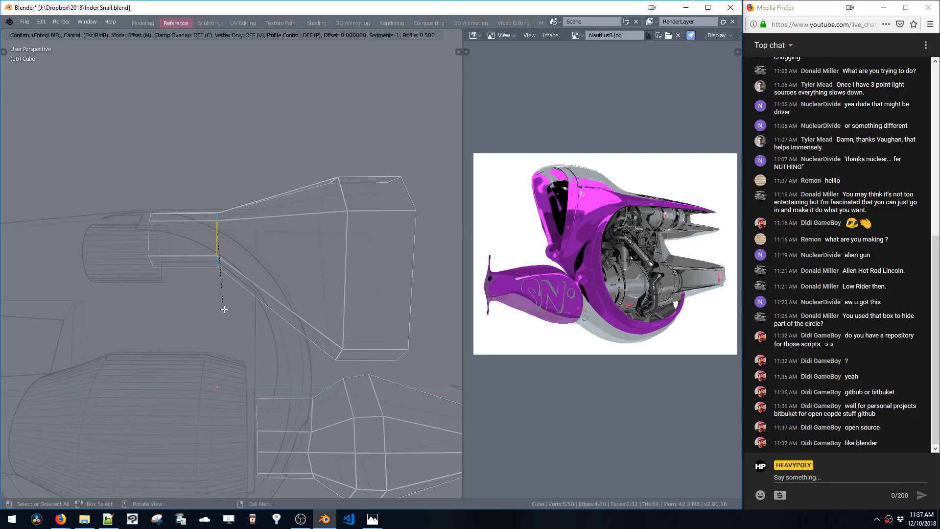
click(228, 319)
key(ctrl+z)
mouse_move(236, 296)
middle_down()
mouse_move(246, 303)
mouse_move(251, 376)
mouse_move(263, 308)
mouse_move(341, 294)
middle_up()
key(ctrl+b)
click(237, 315)
key(ctrl+z)
Switch back to solid shading and bevel the selected edge on the cowl
key(z)
click(242, 259)
key(ctrl+b)
click(250, 316)
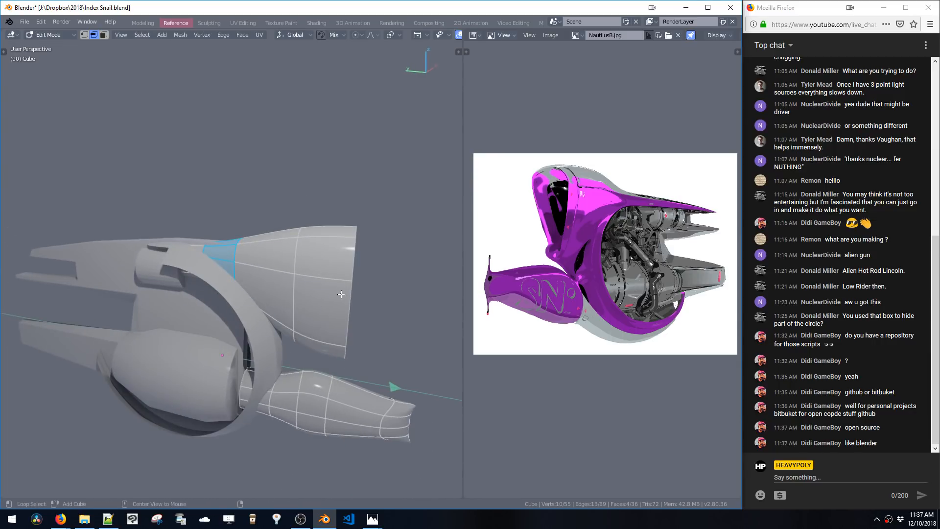
Extrude the cowl's rim edges along Y and scale them to 0.881
key(e)
key(y)
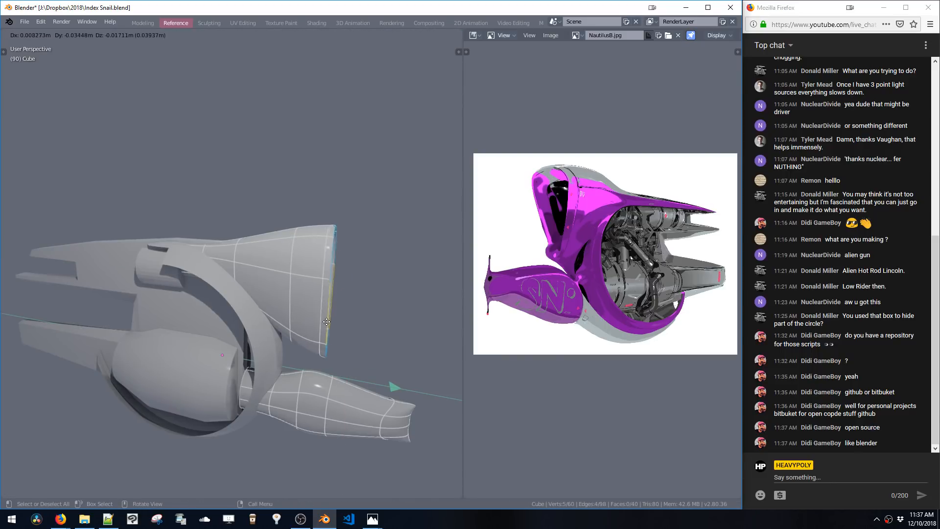
click(338, 326)
key(s)
click(343, 352)
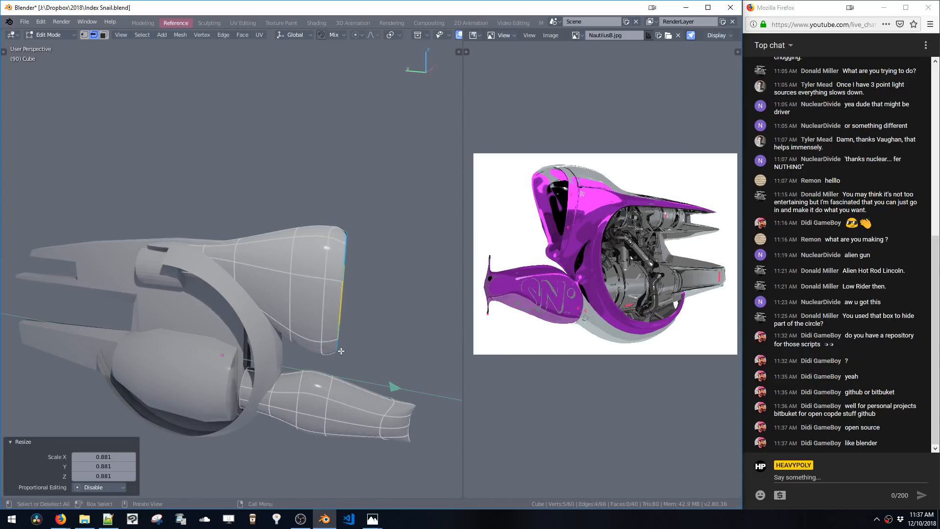
Move the extruded rim -0.018 m along X
middle_drag(344, 352, 301, 355)
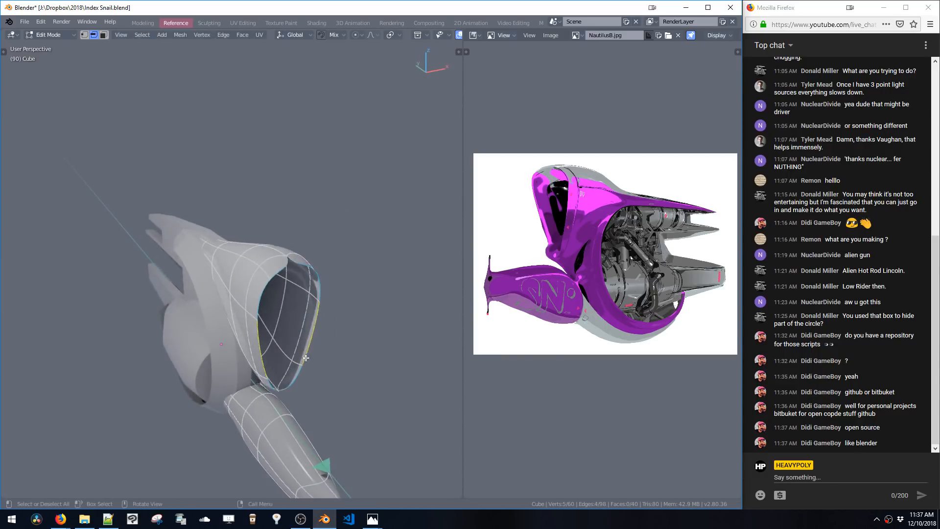
key(g)
key(x)
click(307, 359)
Enable Center Clipping from the symmetry pie and move the rim 0.0614 m along X
key(shift+s)
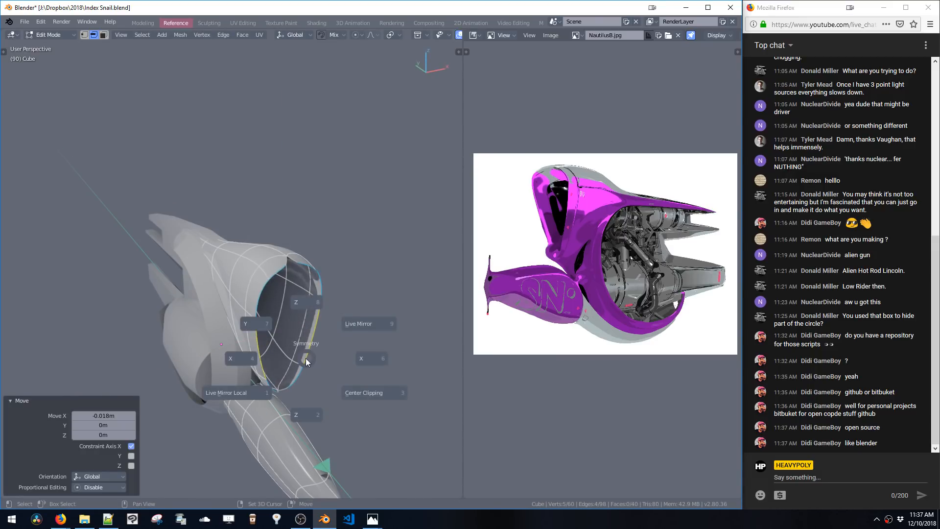
click(345, 392)
key(g)
key(x)
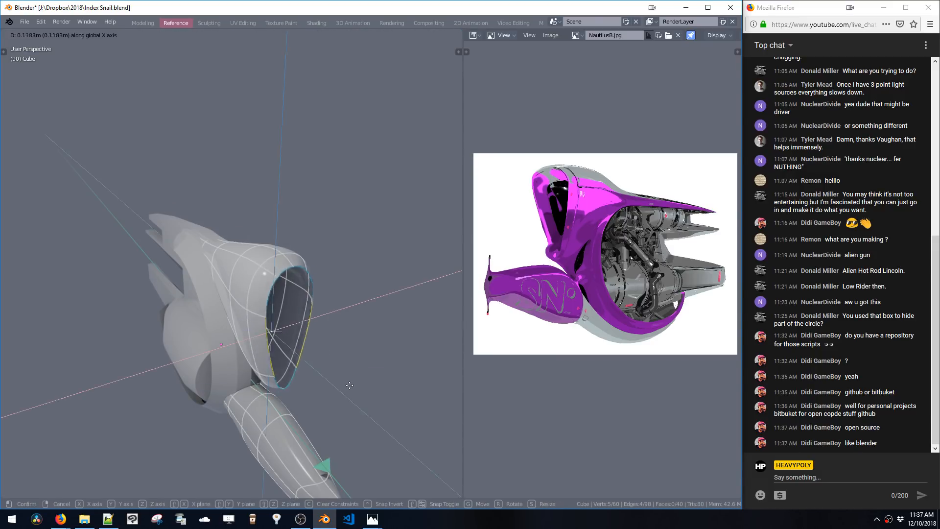
click(335, 393)
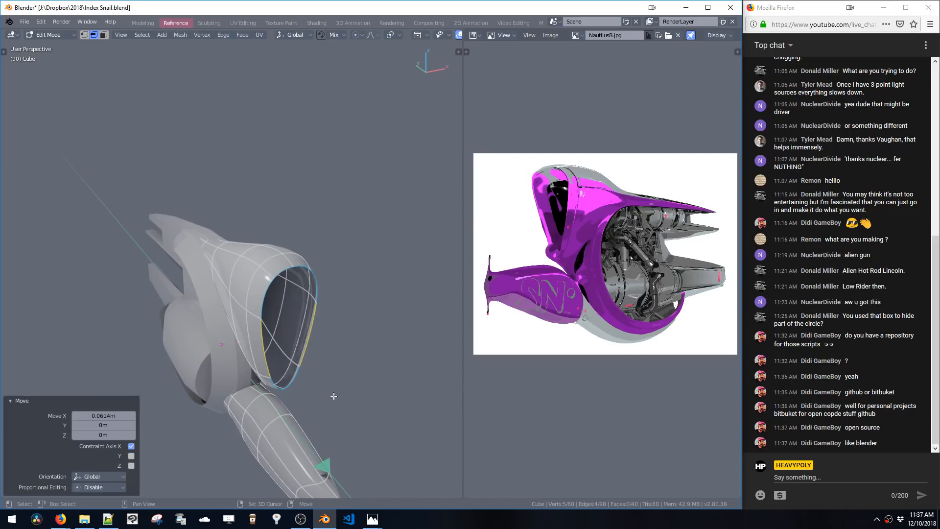
Move the rim edges along X once more to adjust the cowl opening
middle_drag(335, 393, 327, 292)
key(g)
key(x)
click(284, 290)
key(space)
mouse_move(327, 292)
middle_down()
mouse_move(325, 247)
mouse_move(306, 237)
mouse_move(248, 237)
mouse_move(340, 274)
mouse_move(325, 265)
mouse_move(317, 294)
middle_up()
key(2)
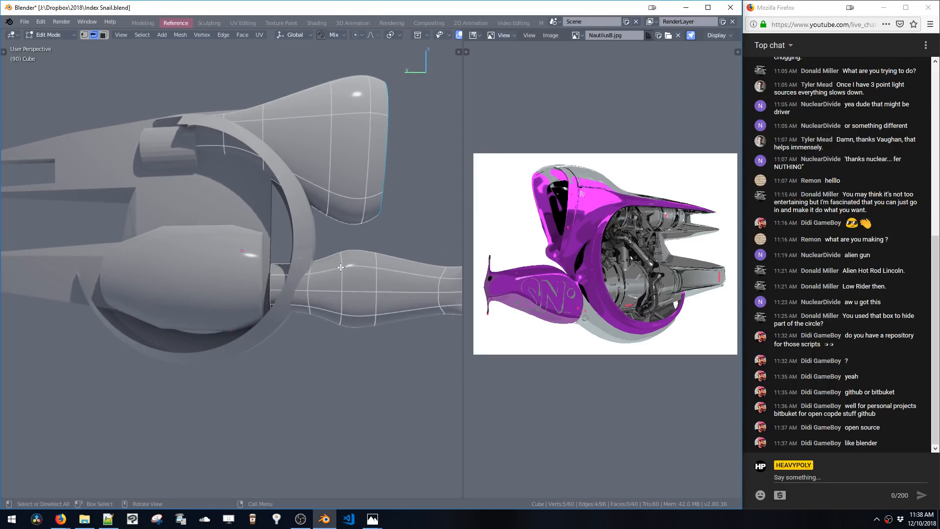
Select a face ring on the lower tube and scale it slightly along Z
key(3)
alt+click(349, 274)
key(s)
key(z)
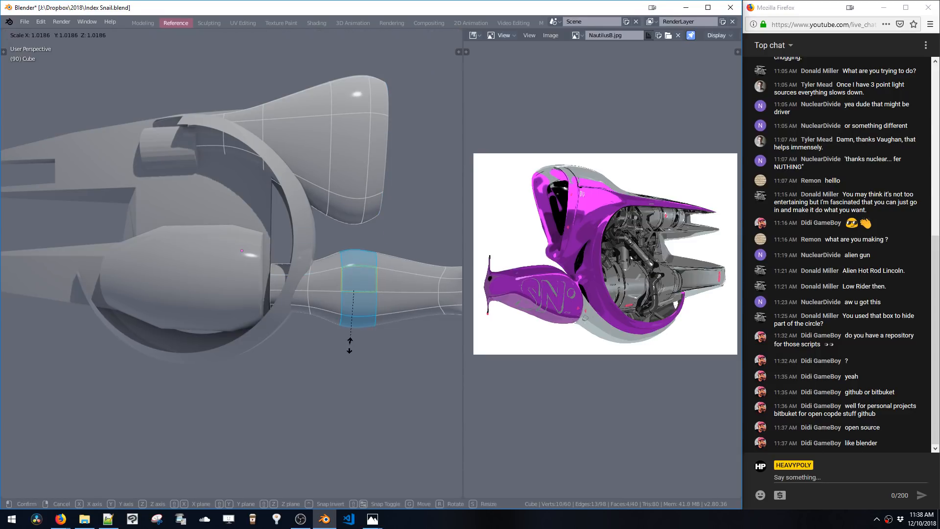
click(348, 348)
shift+middle_drag(348, 349, 307, 357)
key(space)
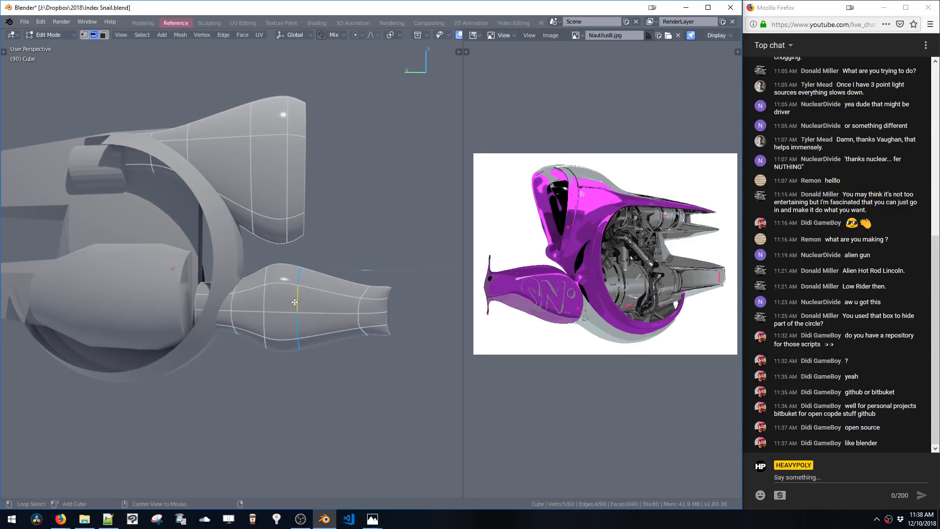
Select an edge loop on the lower tube and move it -0.0987 m along Y
double_click(301, 310)
key(g)
middle_drag(301, 311, 313, 312)
click(288, 318)
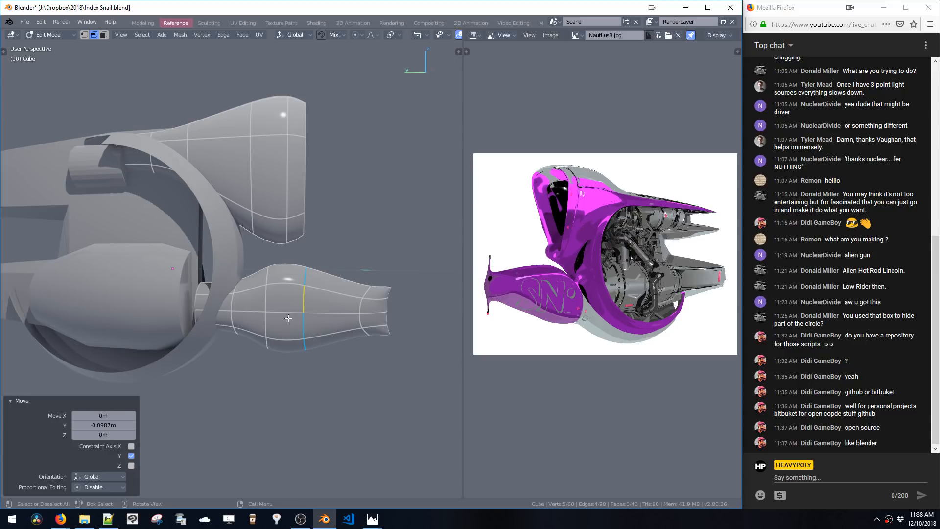
Select the edge loop at the lower tube's inner end and bevel it
key(g)
click(255, 304)
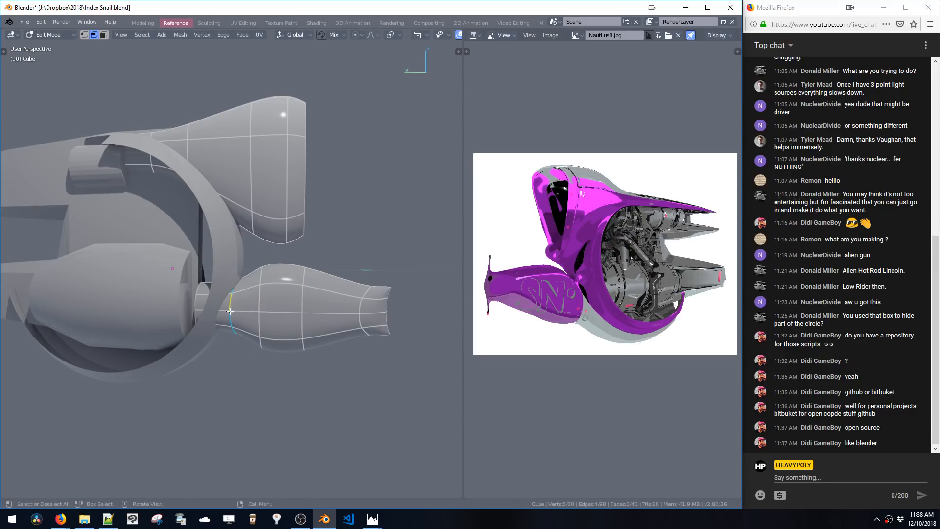
key(ctrl+b)
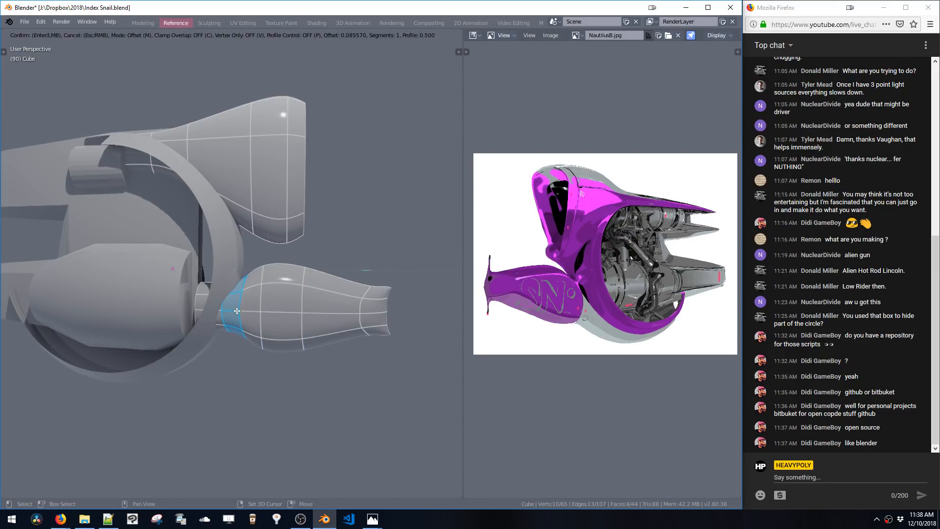
click(237, 311)
key(ctrl+z)
key(ctrl+b)
click(268, 349)
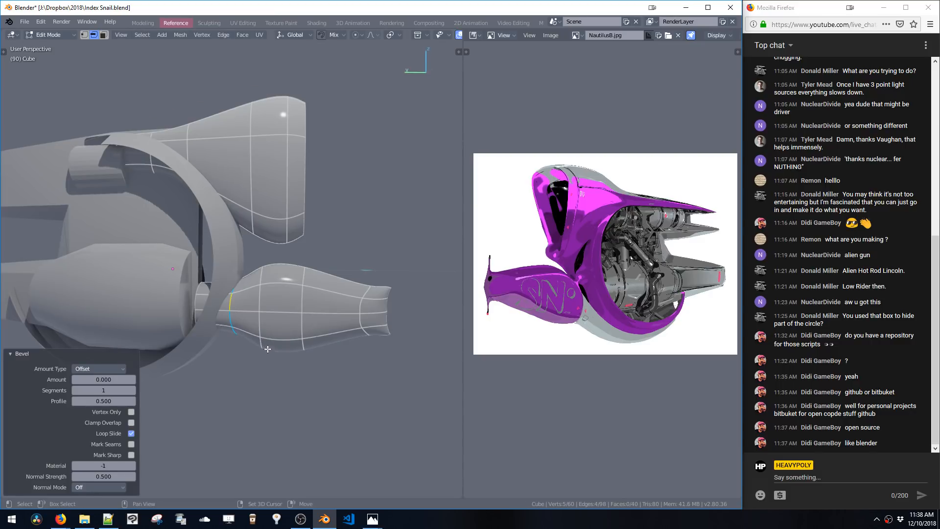
key(ctrl+b)
click(265, 281)
Return to Object Mode, select the inner engine cylinder object and enter Edit Mode on it
key(a)
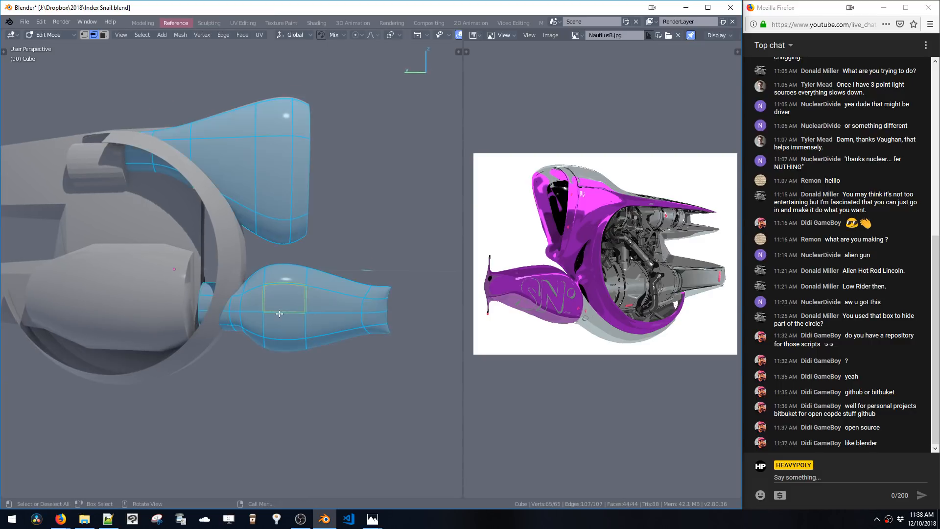
key(alt+a)
shift+middle_drag(266, 280, 339, 303)
key(Tab)
ctrl+middle_drag(333, 302, 316, 331)
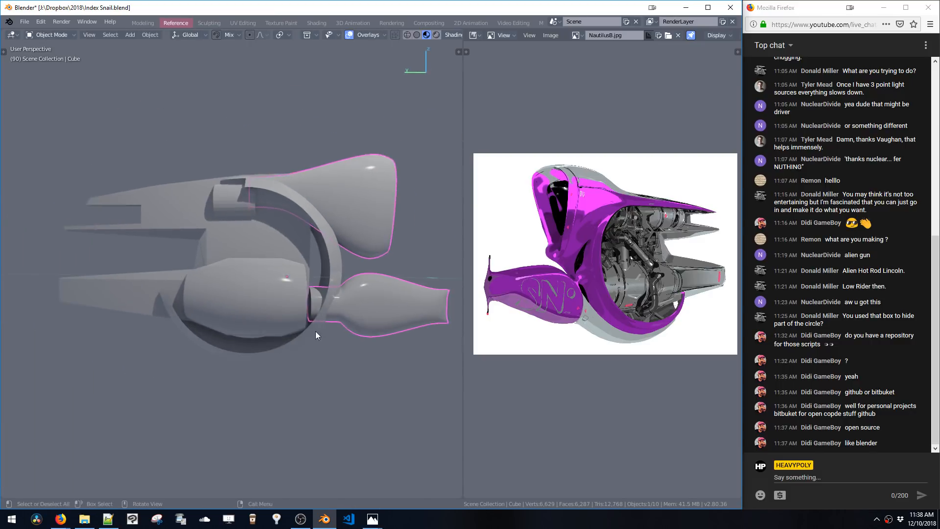
shift+middle_drag(263, 295, 288, 309)
click(316, 317)
key(space)
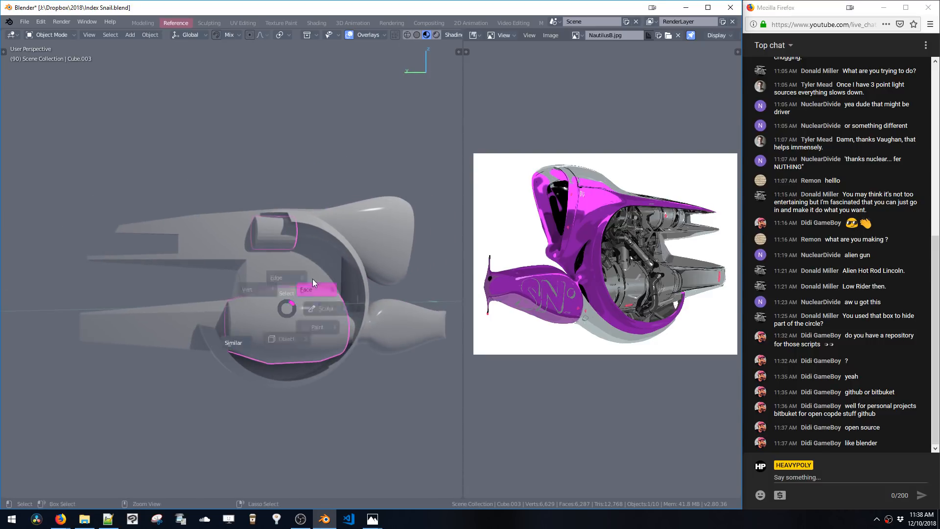
click(313, 278)
Select an edge loop on the upper cylinder and scale it along Y
double_click(276, 244)
middle_drag(278, 244, 272, 269)
key(s)
key(y)
click(286, 255)
Shrink/fatten the selected cylinder faces by about 0.24
click(265, 265)
key(e)
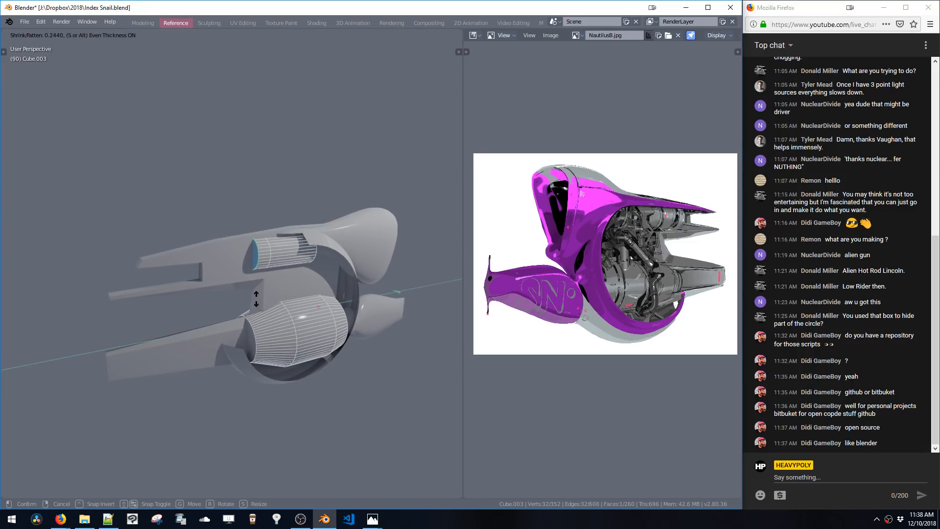
click(256, 299)
Add a loop cut on the upper cylinder, sliding it to factor -0.365
key(ctrl+r)
click(297, 253)
click(288, 268)
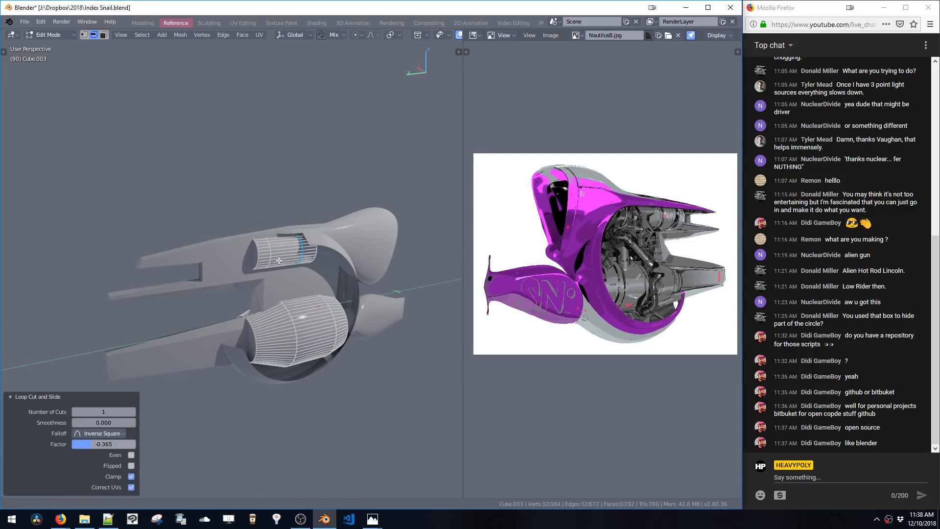
Select the new edge loop on the upper cylinder and bevel it
scroll(279, 261, up, 2)
alt+click(280, 245)
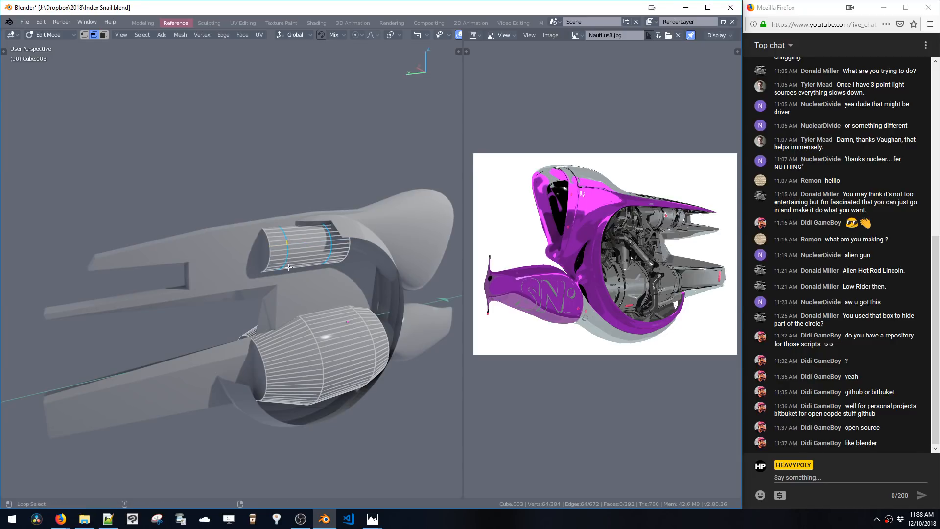
key(ctrl+b)
click(308, 327)
key(alt+s)
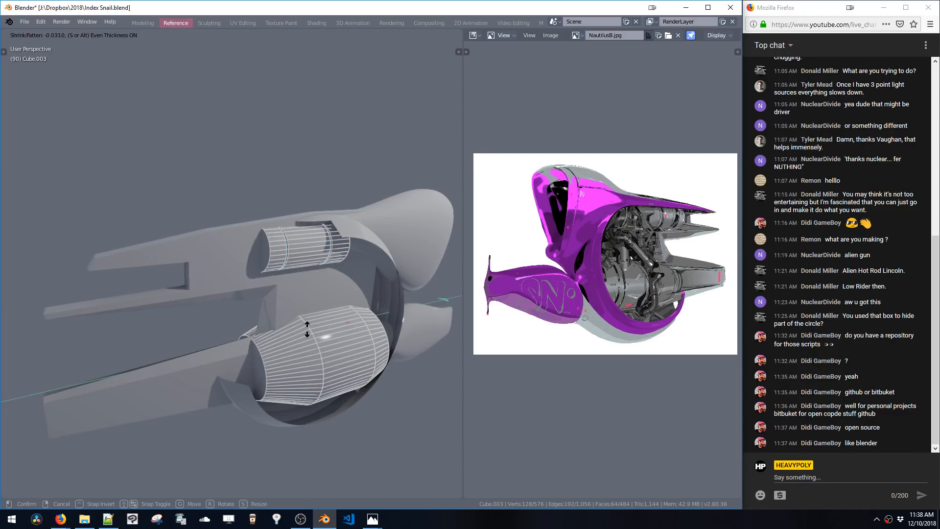
click(307, 329)
middle_drag(307, 329, 294, 276)
shift+middle_drag(294, 276, 258, 293)
key(ctrl+z)
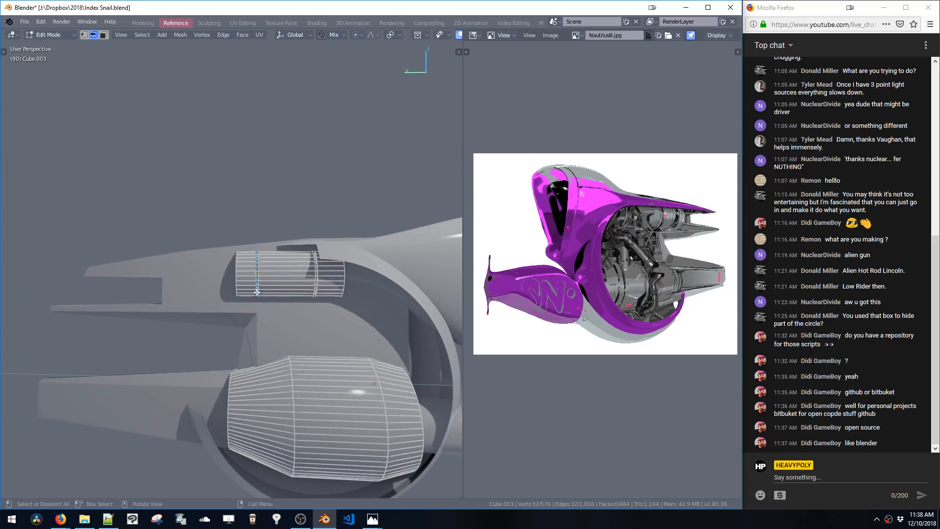
Scale the selected edge loop of the upper cylinder along Y
key(s)
key(y)
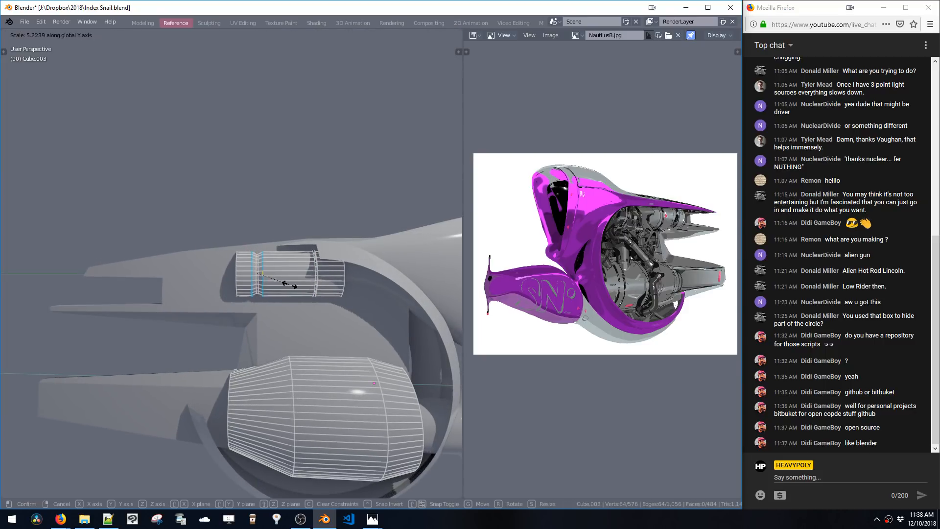
click(302, 289)
key(3)
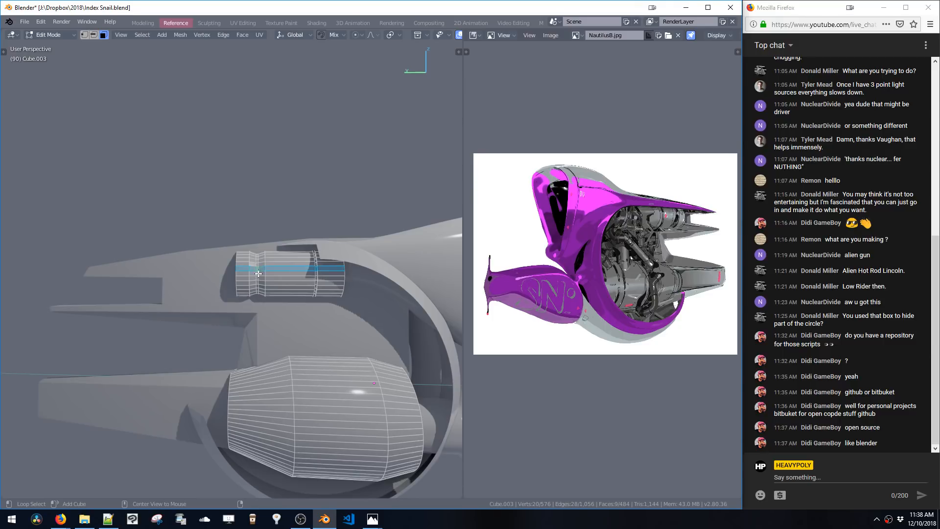
key(s)
key(y)
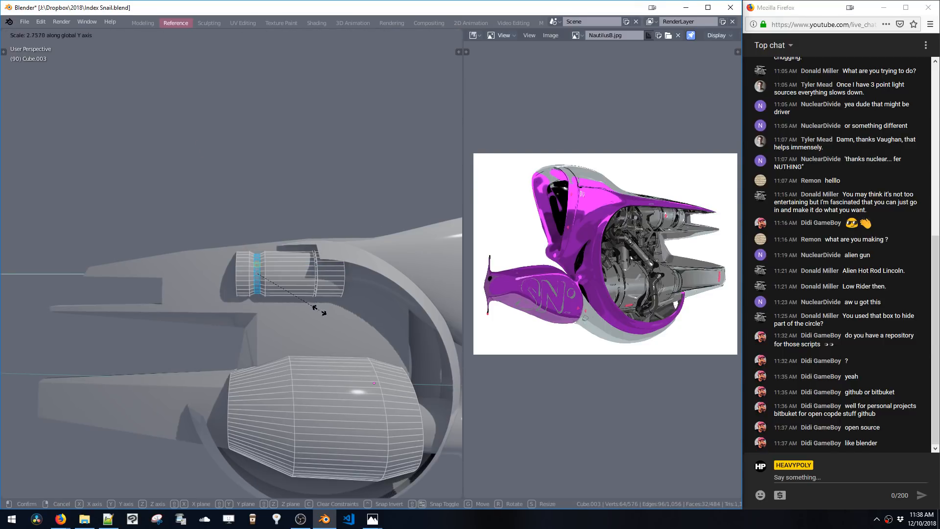
click(318, 310)
key(KP_Decimal)
mouse_move(273, 277)
ctrl+middle_down()
mouse_move(281, 340)
mouse_move(338, 304)
mouse_move(306, 277)
mouse_move(276, 287)
ctrl+middle_up()
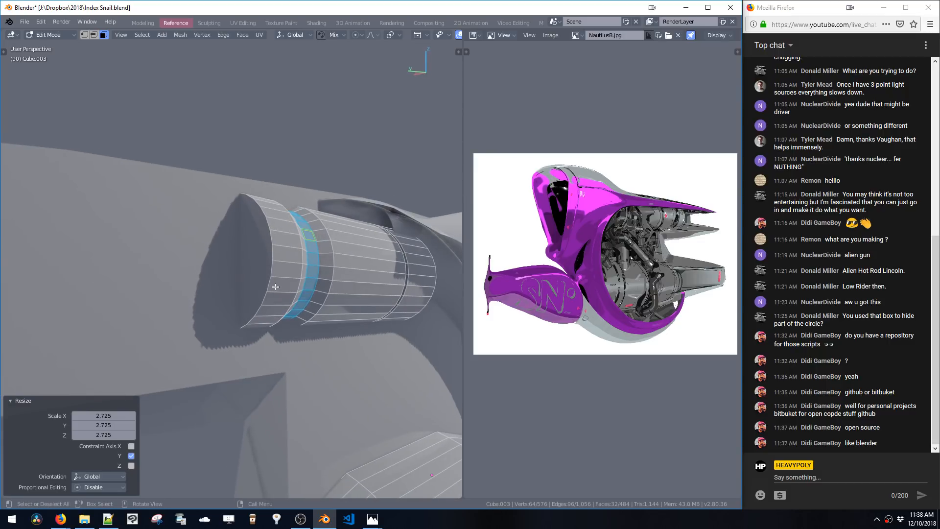
key(ctrl+z)
Move the selected cylinder end 0.0989 m along Y
key(g)
key(y)
click(230, 294)
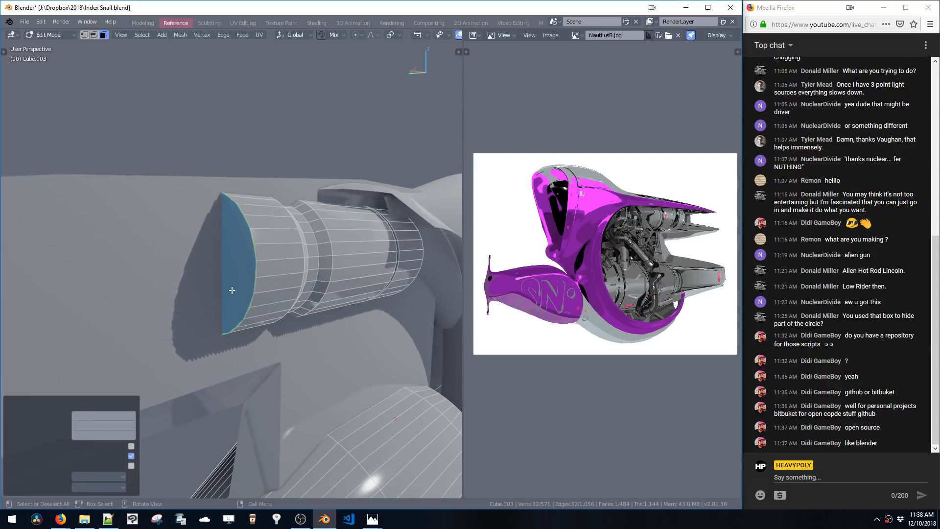
Switch to vertex select, box-select vertices of the upper cylinder and view it from the top
scroll(240, 301, down, 5)
middle_drag(244, 308, 246, 286)
key(ctrl+space)
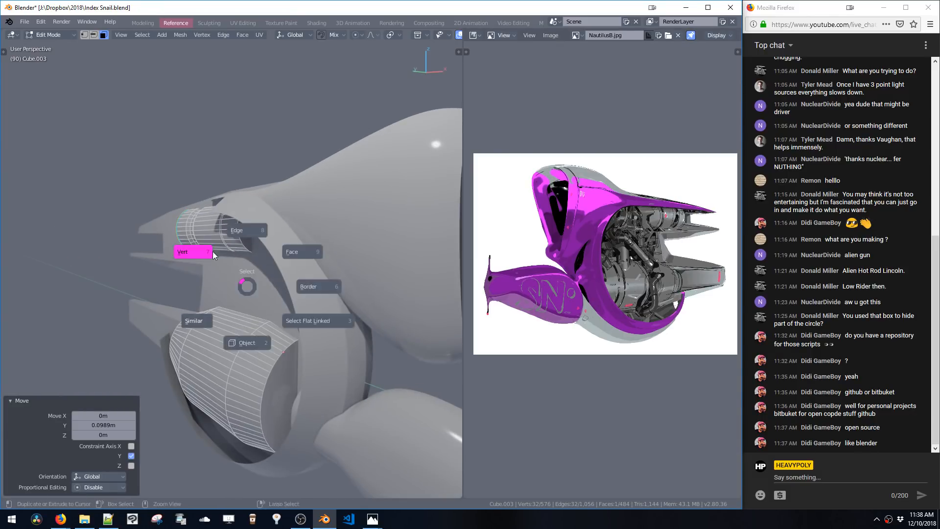
click(213, 252)
middle_drag(216, 255, 296, 296)
key(KP_7)
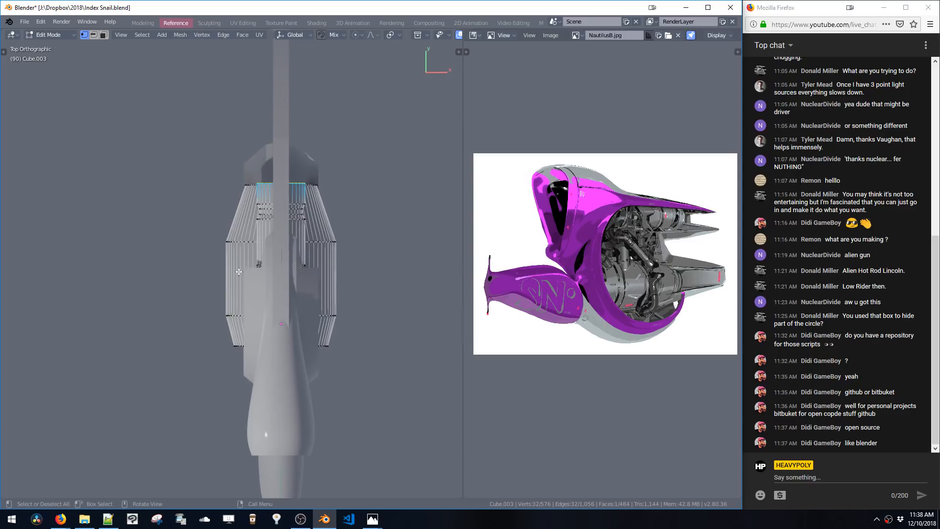
Add a 32-vertex circle and scale it to 0.233
key(shift+a)
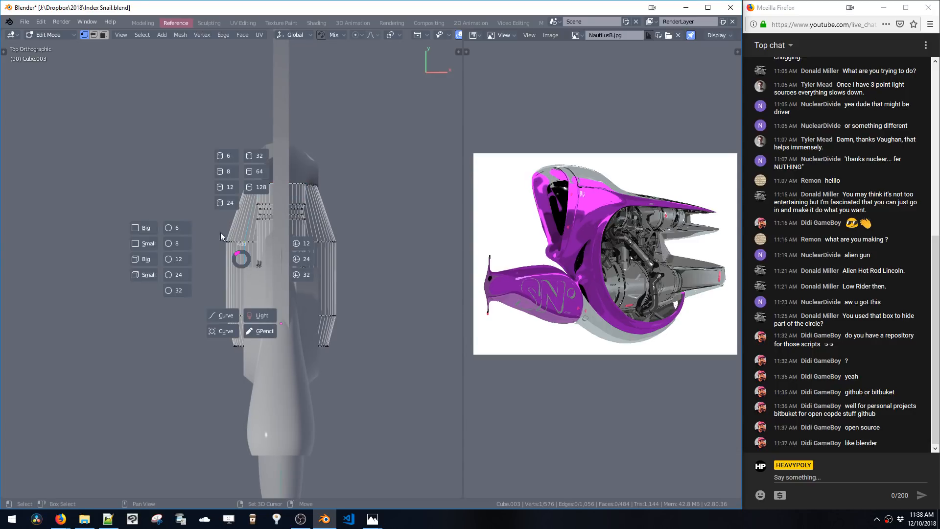
click(181, 287)
key(s)
click(237, 272)
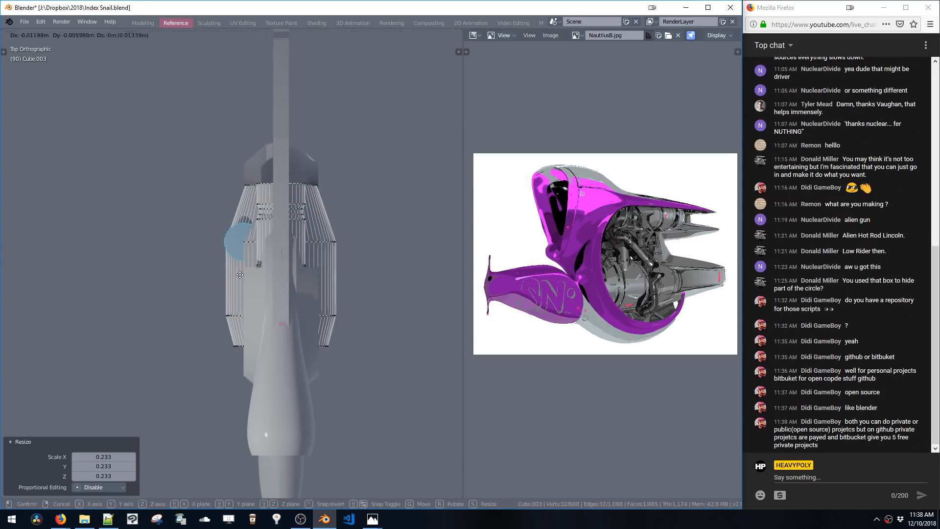
Move the circle onto the lower cylinder and scale it to 0.616
key(g)
click(226, 313)
key(s)
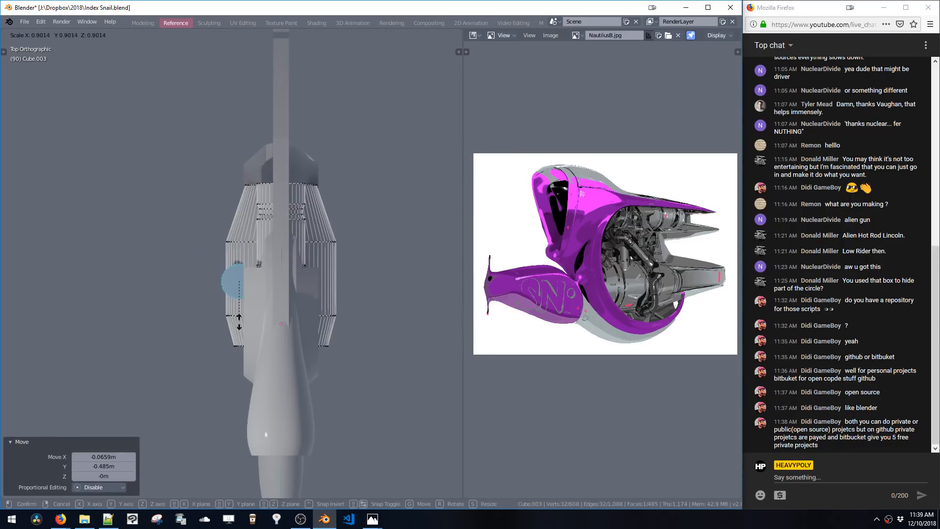
click(238, 309)
Extrude the circle up out of the lower cylinder and switch to face select
middle_drag(234, 308, 269, 230)
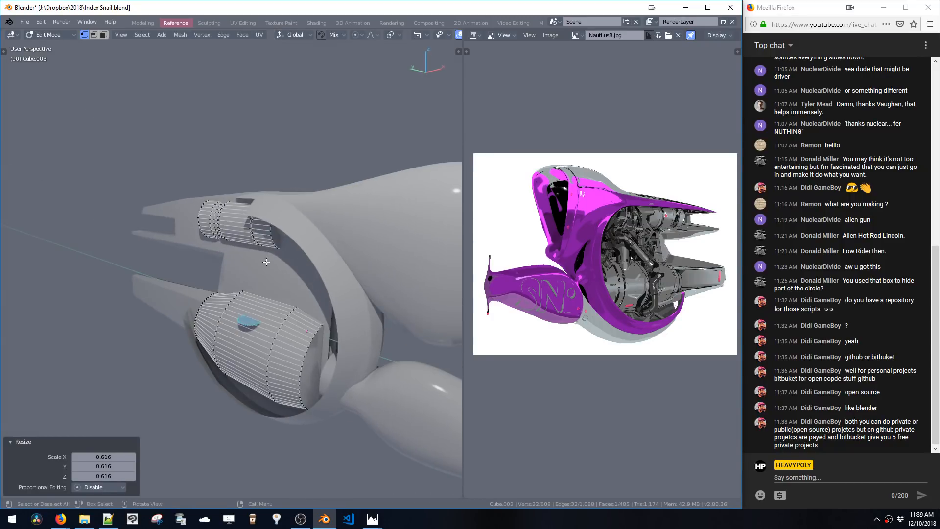
key(e)
click(263, 245)
key(3)
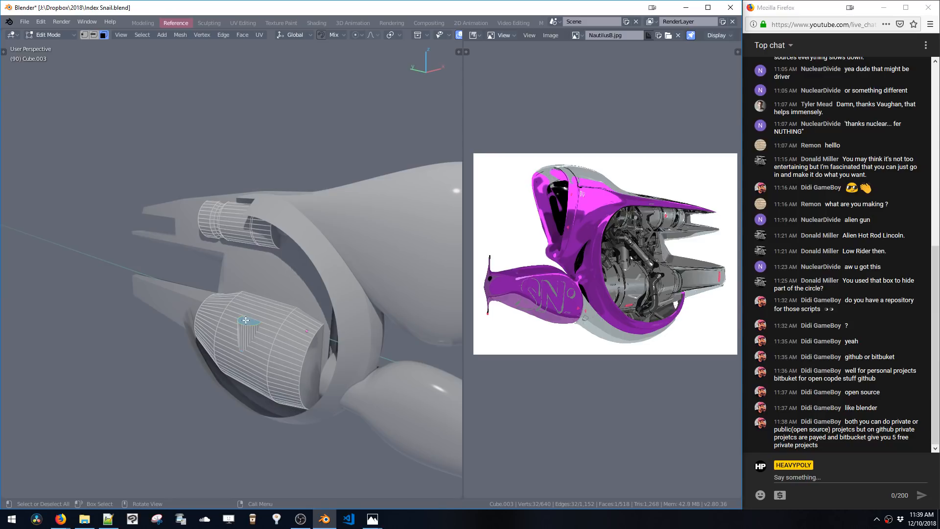
Extrude the tube up to the upper cylinder and shift it 0.0852 m along X
key(e)
click(242, 294)
double_click(243, 337)
middle_drag(248, 337, 271, 328)
key(g)
click(254, 333)
key(g)
middle_drag(271, 328, 256, 309)
click(256, 328)
key(g)
click(259, 316)
key(g)
click(265, 314)
key(g)
key(x)
click(218, 314)
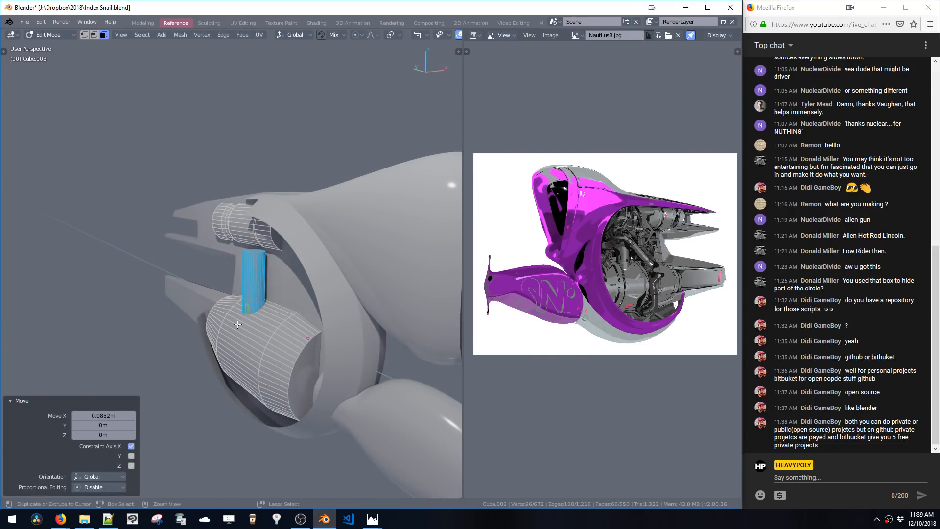
Select an edge loop near the tube's base and bevel it by 0.007
key(2)
alt+click(251, 306)
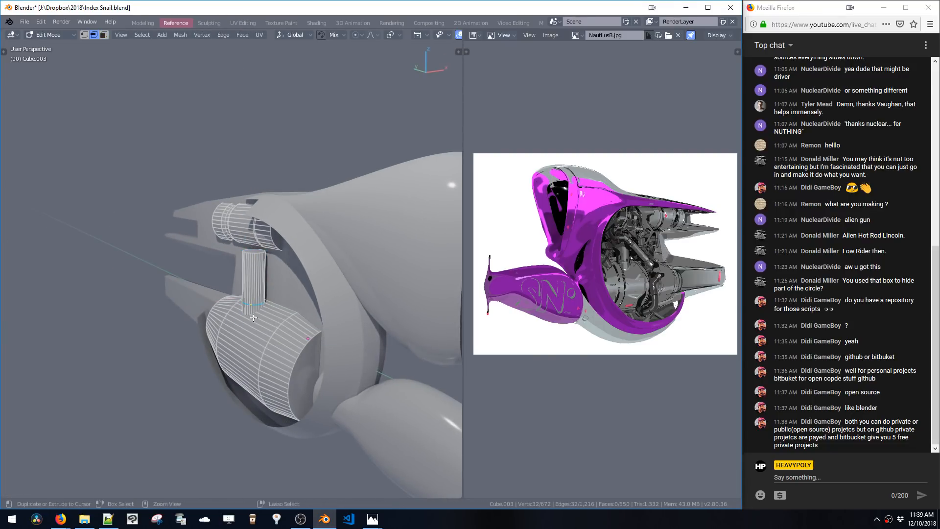
key(ctrl+b)
click(256, 319)
scroll(259, 321, up, 8)
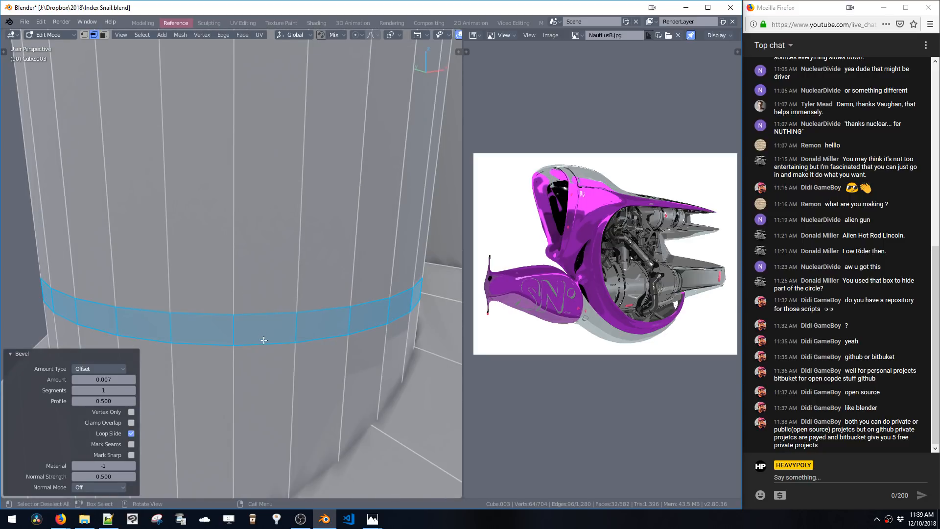
key(ctrl+b)
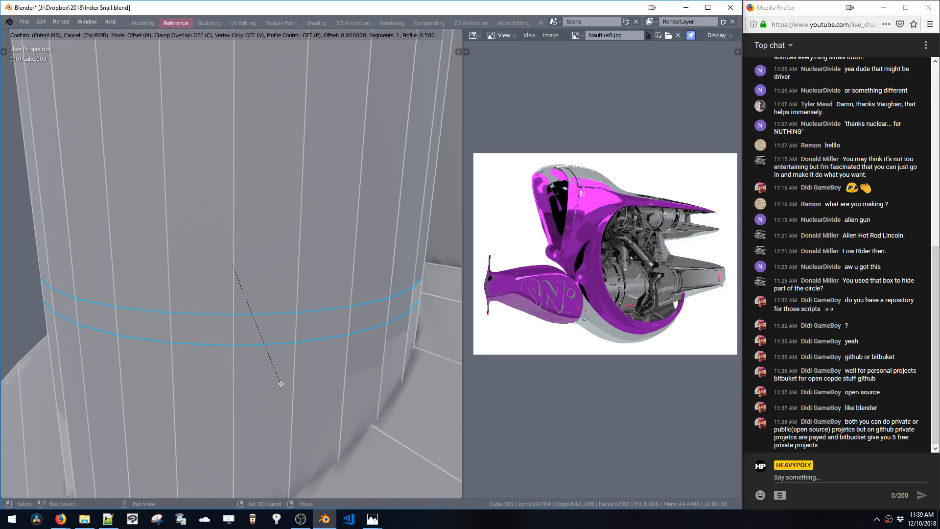
click(281, 383)
Fatten the bevelled band outward by 0.011 to form a ring around the tube
key(alt+s)
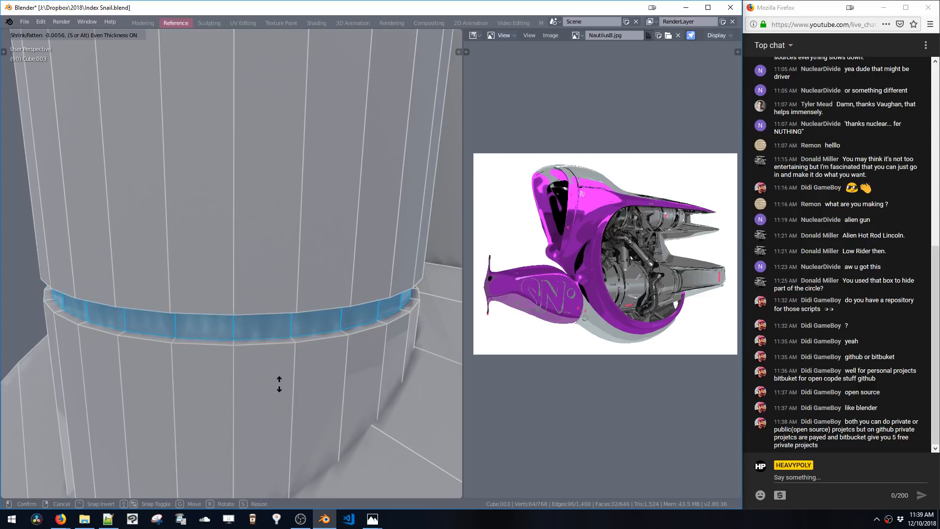
click(279, 383)
scroll(270, 381, down, 8)
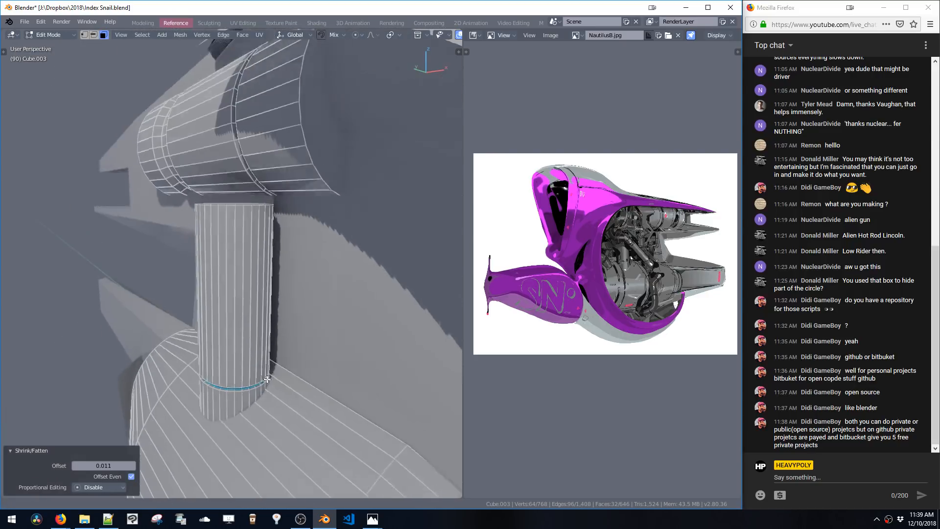
Select the whole connecting tube mesh as linked geometry
middle_drag(267, 379, 284, 359)
key(ctrl+l)
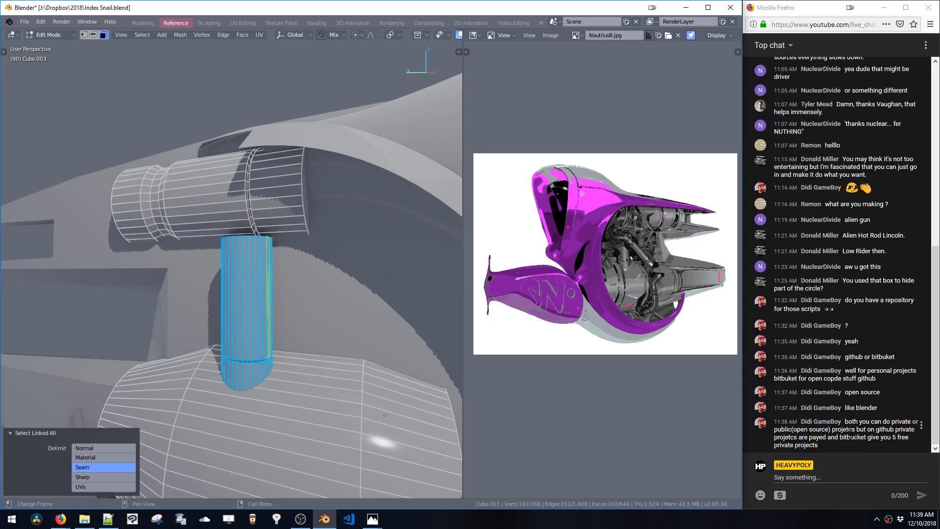
Select the tube's top face and raise it along Z
middle_drag(334, 176, 332, 265)
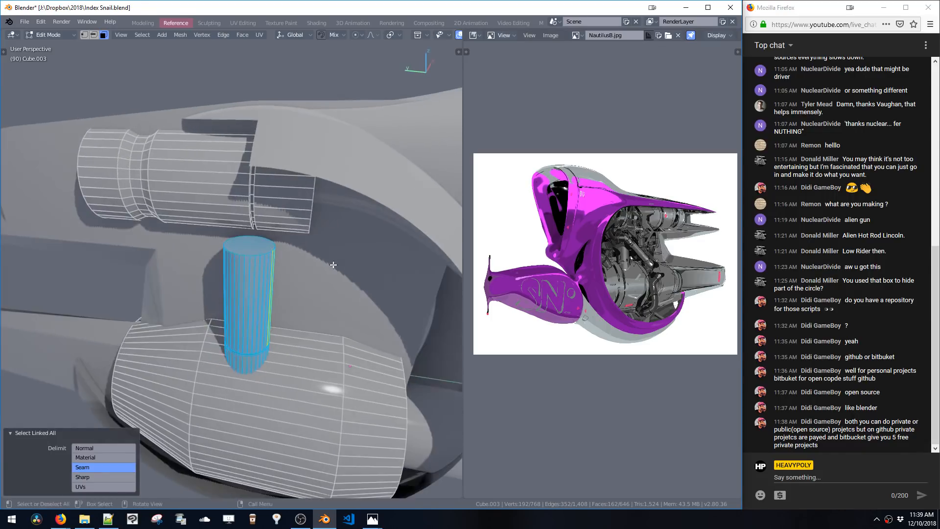
click(253, 246)
middle_drag(253, 246, 289, 218)
key(g)
key(z)
click(275, 253)
key(alt+s)
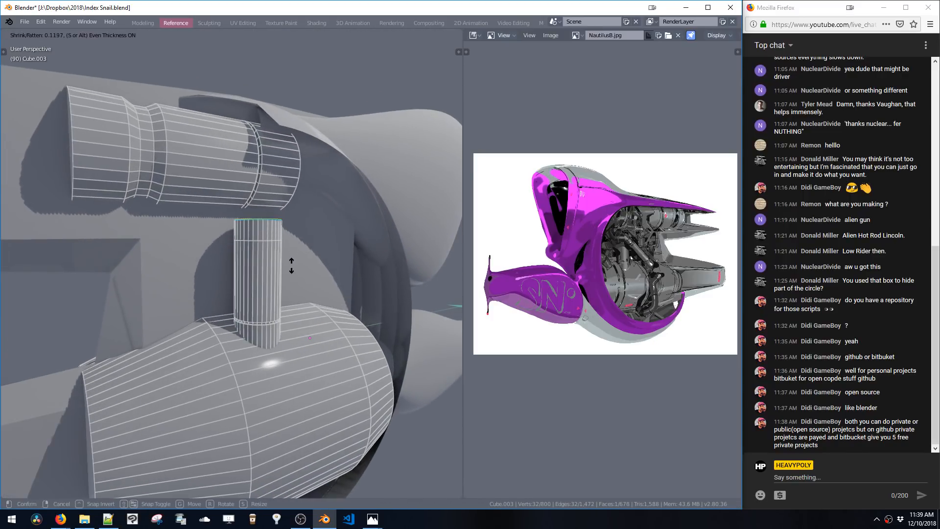
click(292, 272)
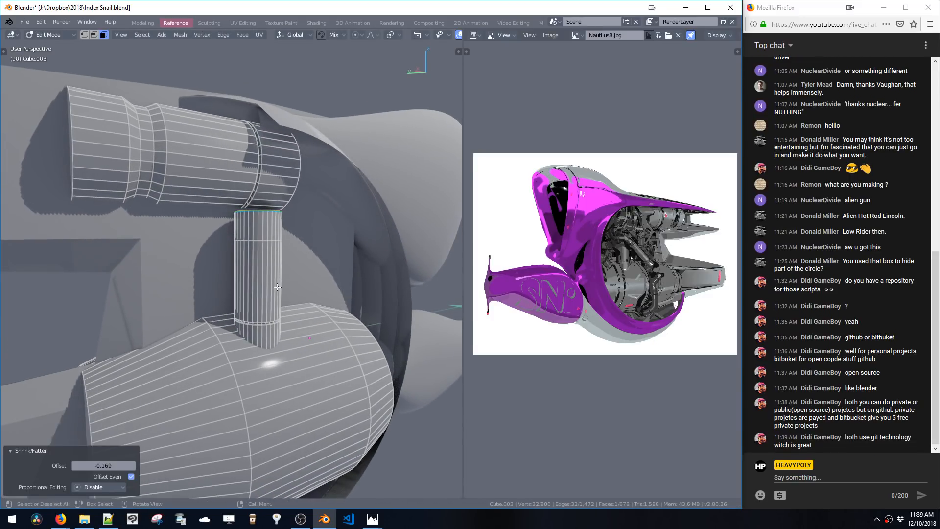
key(ctrl+z)
mouse_move(269, 277)
middle_down()
mouse_move(288, 275)
mouse_move(280, 281)
middle_up()
key(g)
key(z)
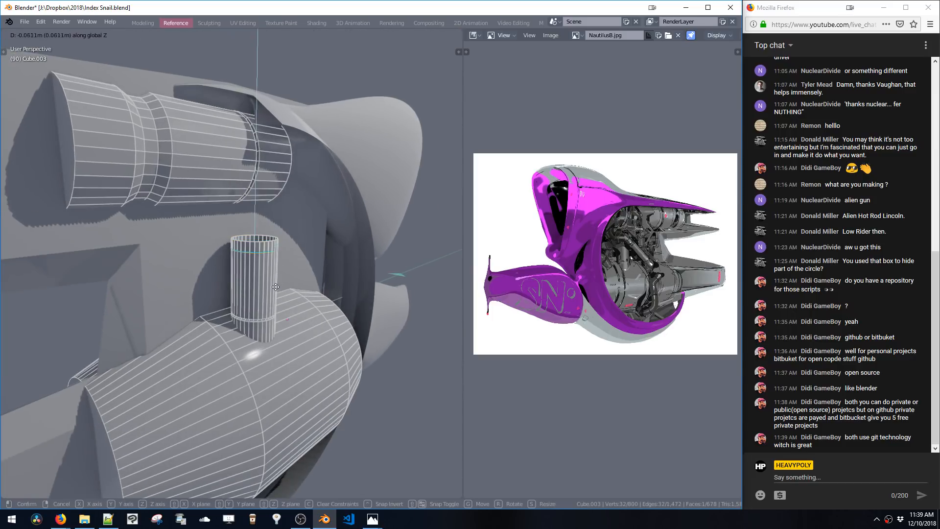
click(269, 301)
key(ctrl+z)
Move the tube's top face 0.0931 m up along Z
key(g)
key(z)
click(257, 288)
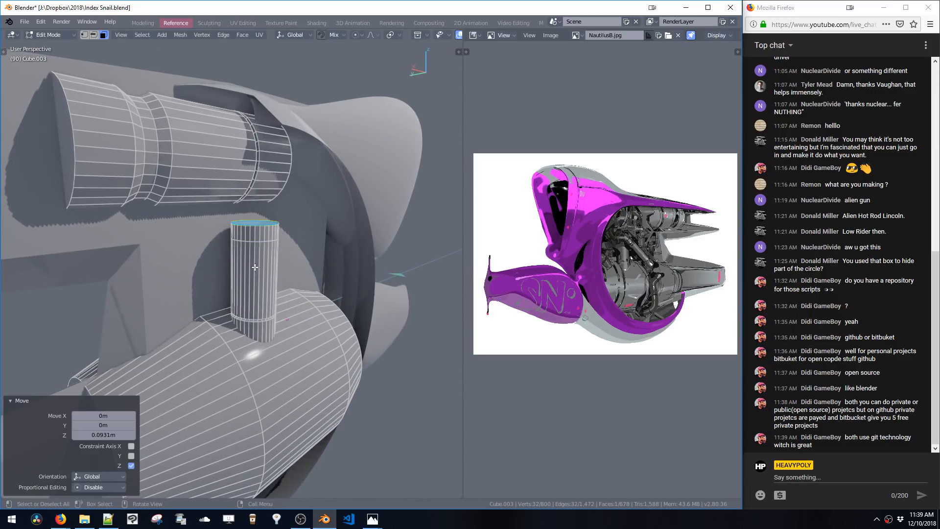
Grow the face selection and move it along Z
key(ctrl+KP_Add)
key(g)
key(z)
click(258, 335)
Select the whole tube and shift it 0.0103 m along X
mouse_move(283, 295)
middle_down()
mouse_move(271, 301)
mouse_move(272, 322)
mouse_move(251, 294)
mouse_move(312, 299)
mouse_move(290, 303)
middle_up()
key(g)
key(Escape)
click(251, 292)
double_click(251, 292)
key(g)
click(268, 299)
key(g)
key(x)
click(296, 299)
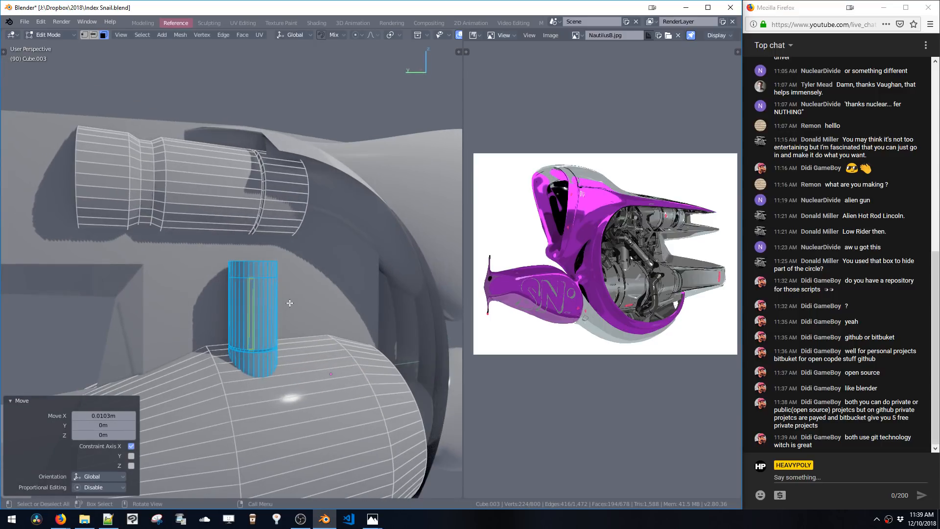
click(253, 263)
mouse_move(254, 263)
middle_down()
mouse_move(257, 252)
mouse_move(254, 270)
middle_up()
key(shift+d)
key(y)
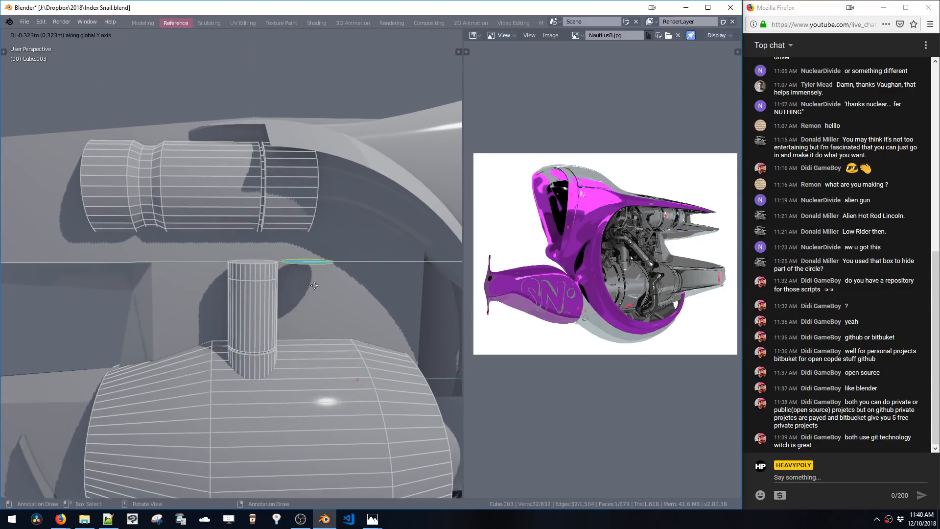
click(313, 292)
key(s)
click(328, 307)
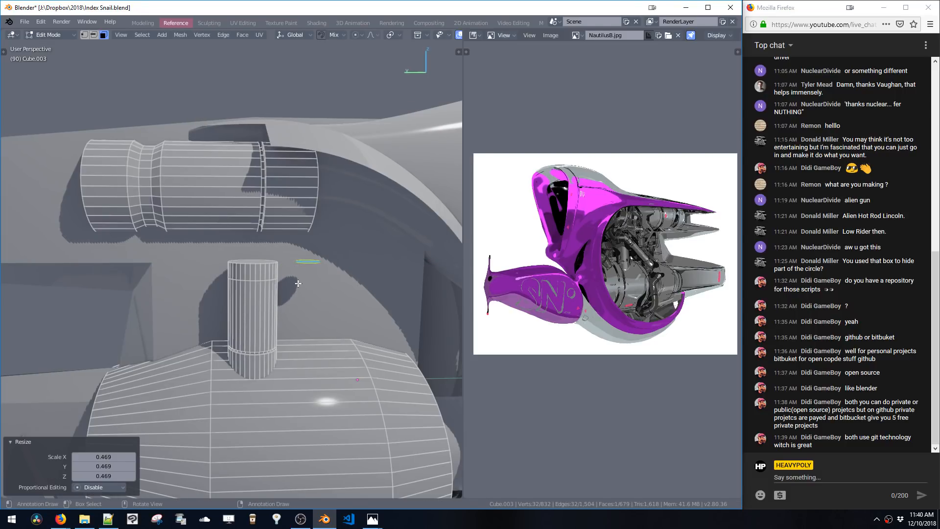
key(x)
key(1)
Add a 24-sided cylinder and scale it to 0.343
key(shift+a)
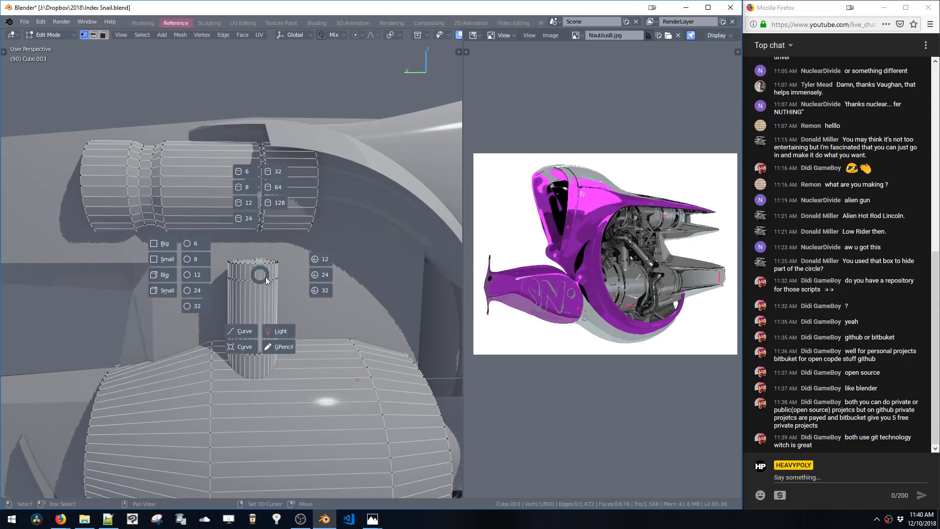
click(247, 218)
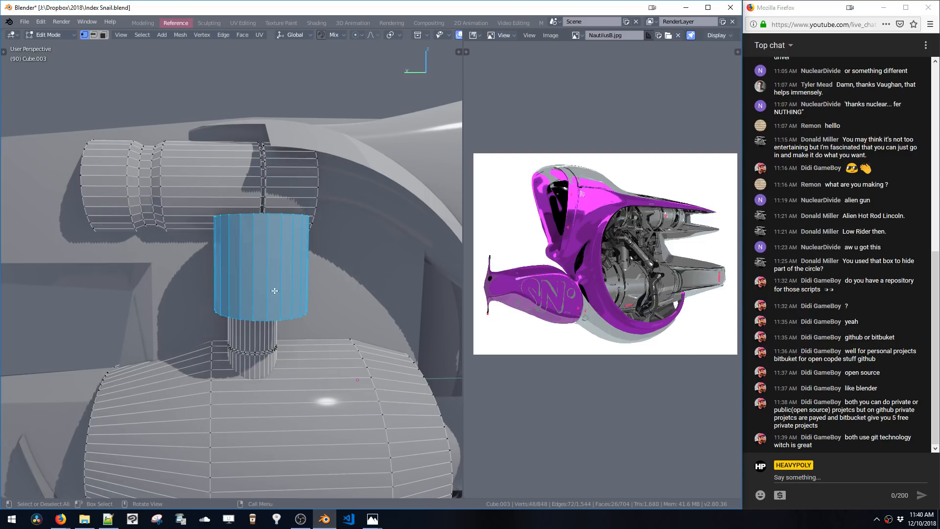
key(s)
click(287, 299)
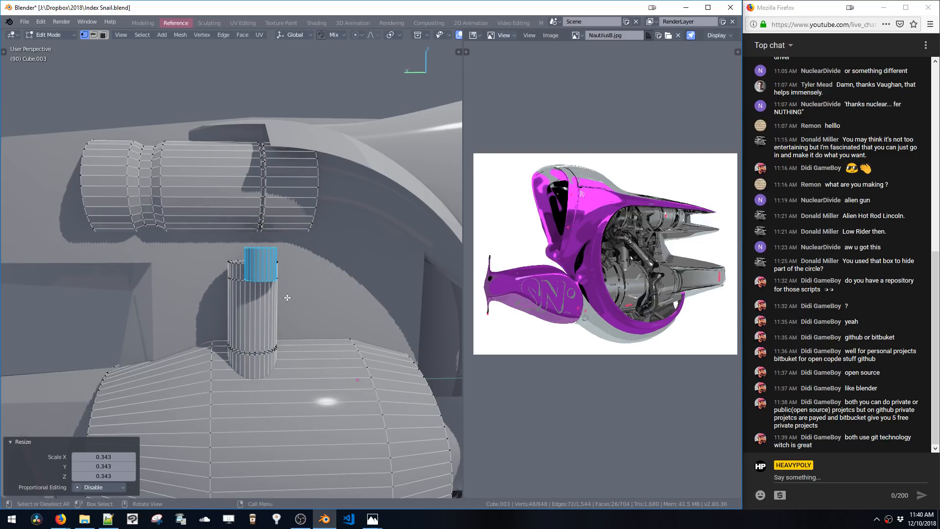
Rotate the new cylinder 90° to face front, move it beside the tube and scale it to 0.849
key(ctrl+alt+r)
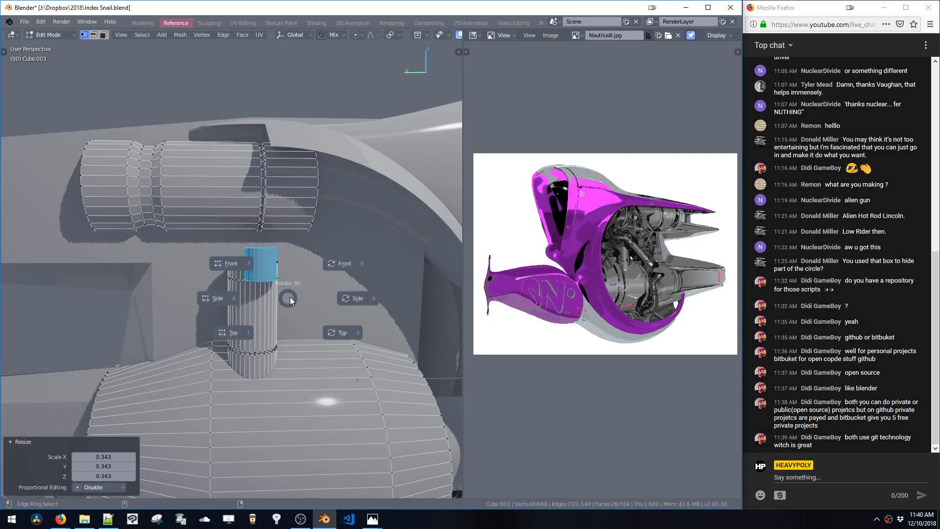
click(345, 262)
key(g)
click(270, 270)
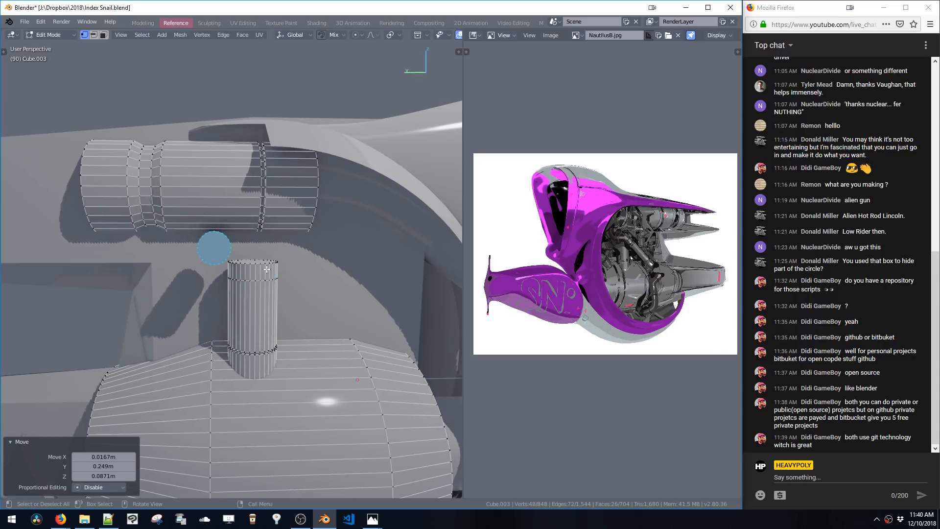
key(g)
click(273, 278)
middle_drag(270, 260, 233, 289)
key(s)
click(256, 284)
Select the tube's top face and raise it along Z, first by 0.201 m
key(space)
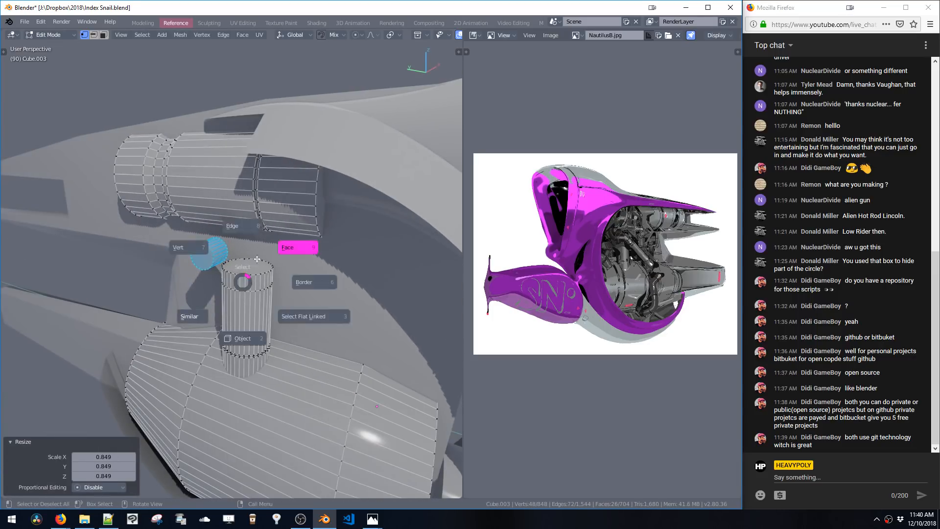
click(248, 273)
key(g)
key(z)
click(249, 246)
key(g)
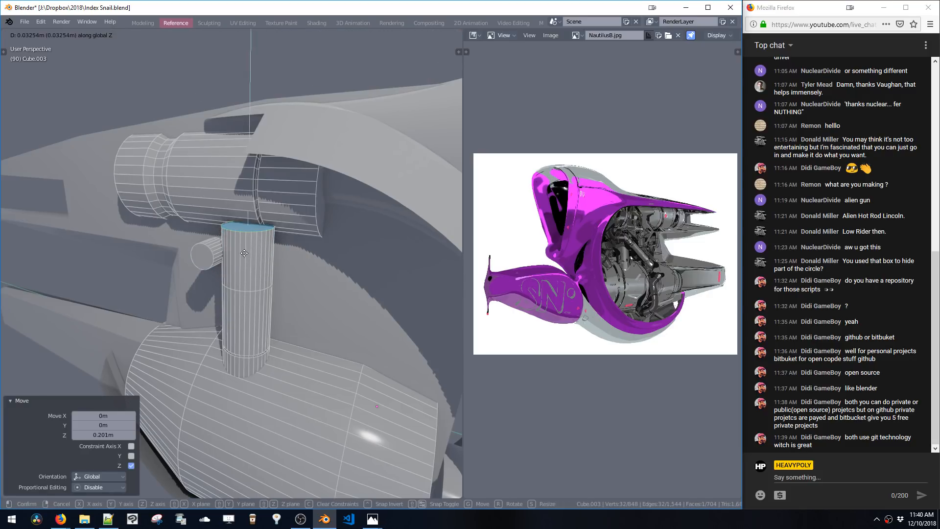
key(z)
click(249, 230)
Select the linked tube geometry and move it along X
key(ctrl+l)
middle_drag(257, 260, 278, 258)
key(g)
key(x)
click(211, 267)
Duplicate the small side cylinder 0.31 m along Y
double_click(205, 260)
key(shift+d)
key(y)
click(291, 279)
Rotate the duplicate 90° to the front and lower it 0.193 m along Z
key(alt+r)
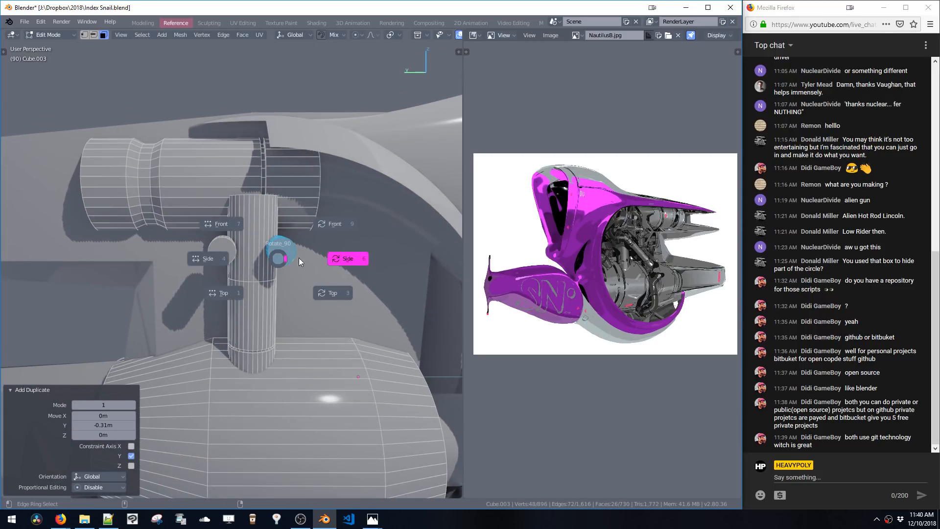
click(328, 225)
middle_drag(328, 227, 308, 246)
key(g)
key(z)
click(304, 282)
Rotate the duplicate cylinder -45° around X
middle_drag(304, 281, 295, 305)
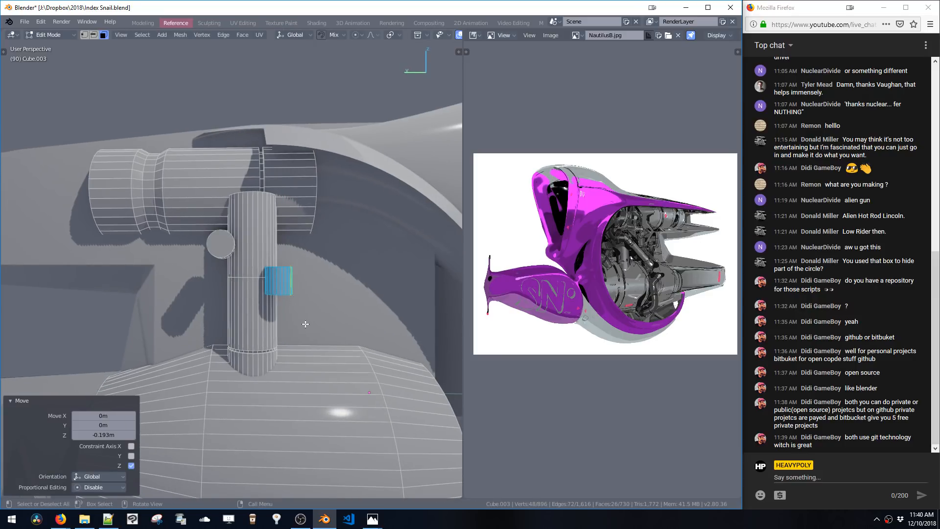
text(rx)
text(45)
key(Return)
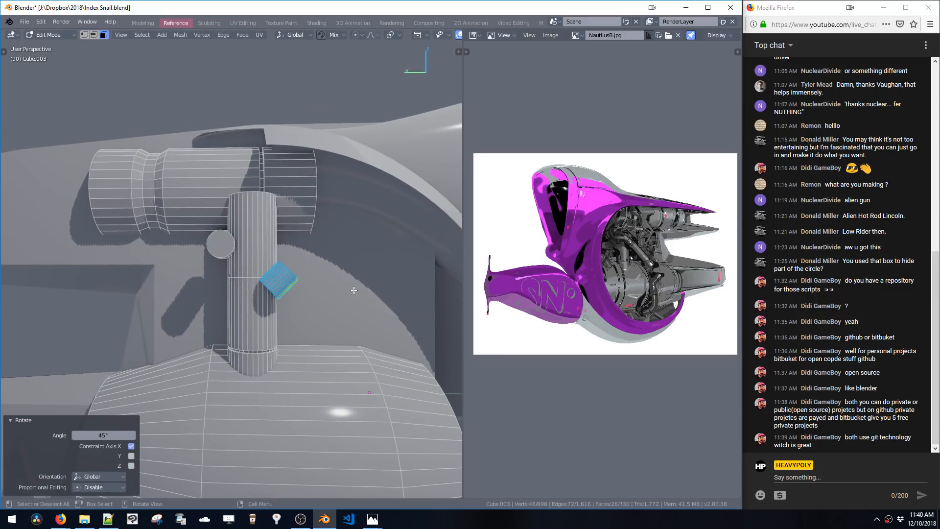
key(ctrl+z)
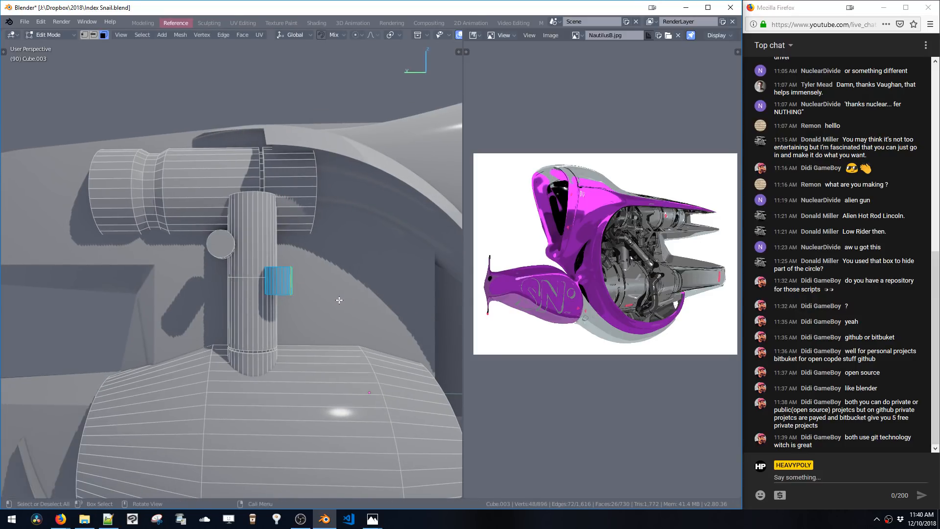
key(r)
key(x)
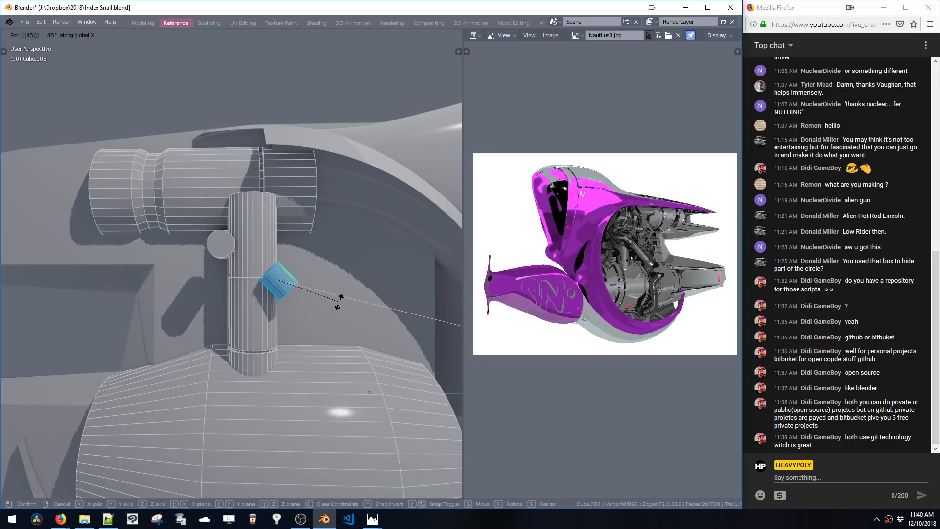
key(Return)
Move the angled cylinder along Y and X, ending with a -0.0571 m X shift, against the engine cylinder
key(g)
key(y)
click(261, 268)
middle_drag(260, 269, 198, 286)
key(g)
key(x)
click(324, 278)
click(247, 256)
key(ctrl+b)
key(ctrl+z)
double_click(192, 289)
key(g)
key(x)
click(183, 293)
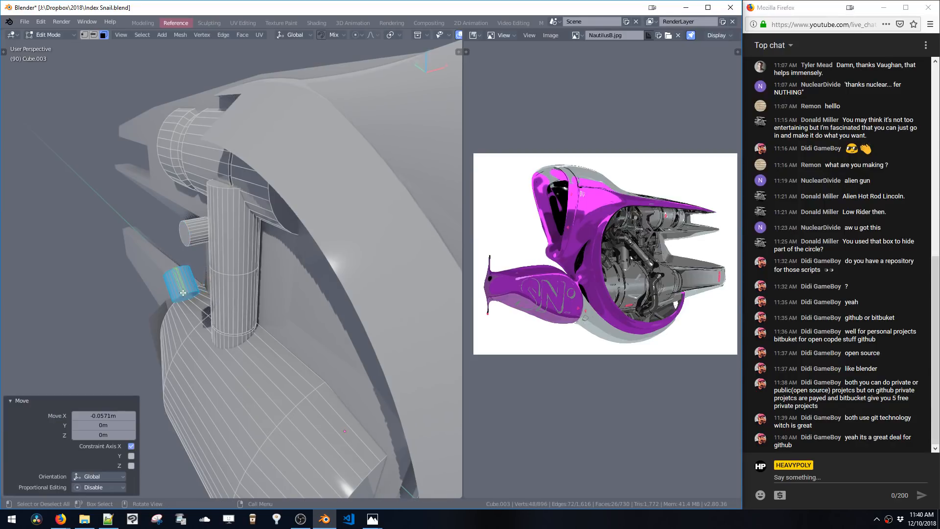
Extend the angled cylinder's end into a bent pipe running down over the engine cylinder
click(185, 237)
middle_drag(185, 237, 195, 273)
key(shift+b)
key(space)
click(213, 281)
key(shift+h)
key(ctrl+z)
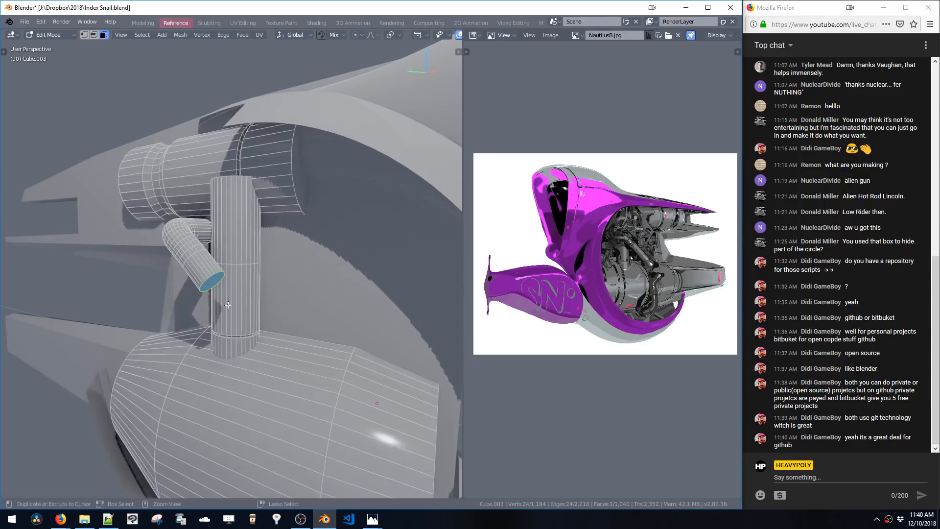
key(alt+s)
click(276, 337)
shift+middle_drag(277, 337, 231, 260)
key(alt+s)
click(237, 264)
middle_drag(149, 164, 157, 169)
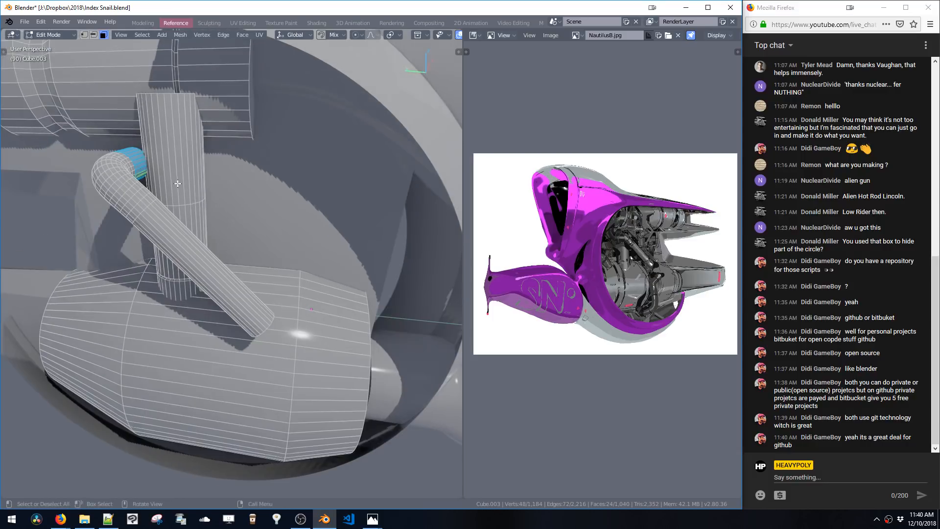
Extrude the pipe's end ring along Y and move it down along Z
key(e)
key(y)
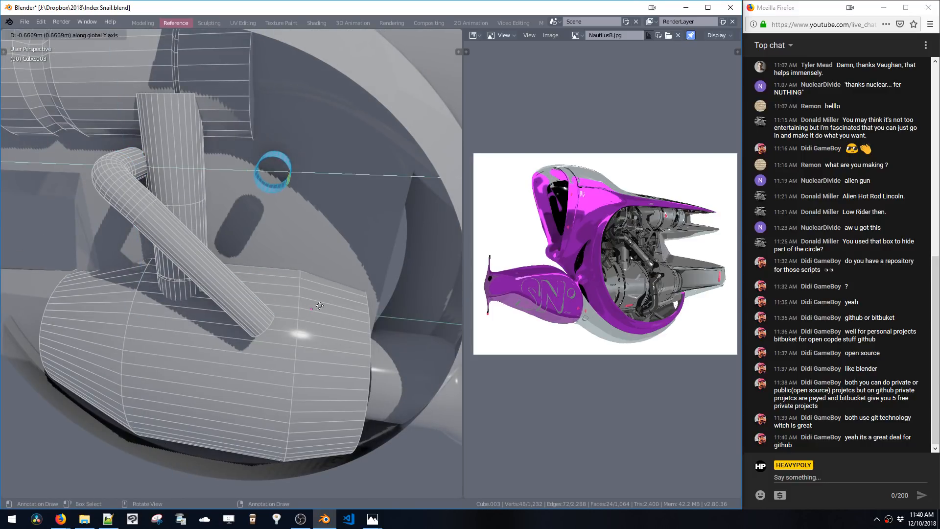
click(309, 285)
key(g)
key(z)
click(307, 411)
Select the new short cylinder and move it along Z onto the engine cylinder
double_click(307, 411)
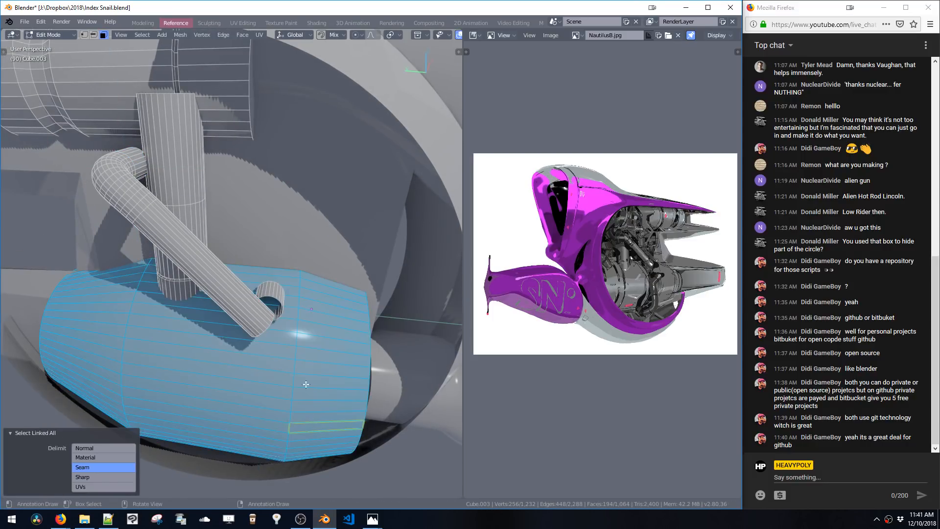
middle_drag(307, 410, 241, 295)
double_click(250, 296)
key(g)
key(z)
click(267, 276)
key(f)
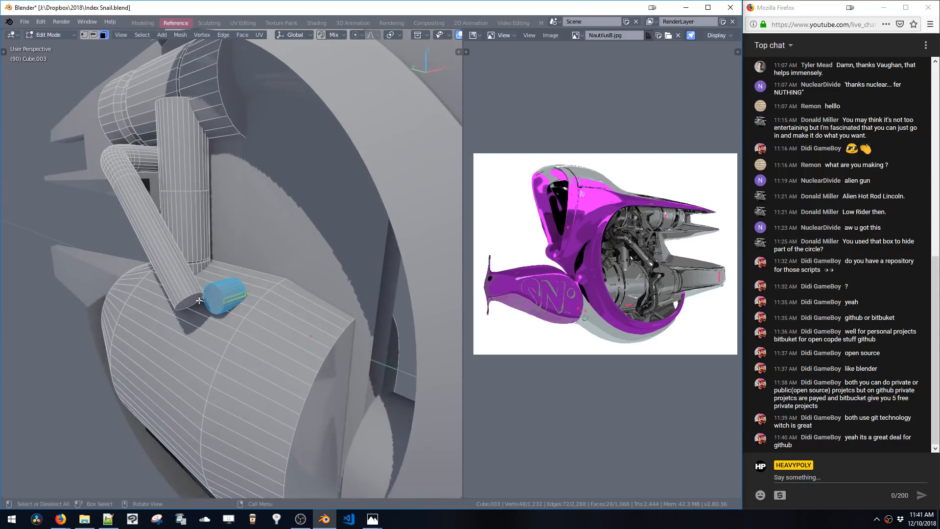
Shrink/fatten the selected pipe end loop
key(space)
click(189, 303)
key(shift+g)
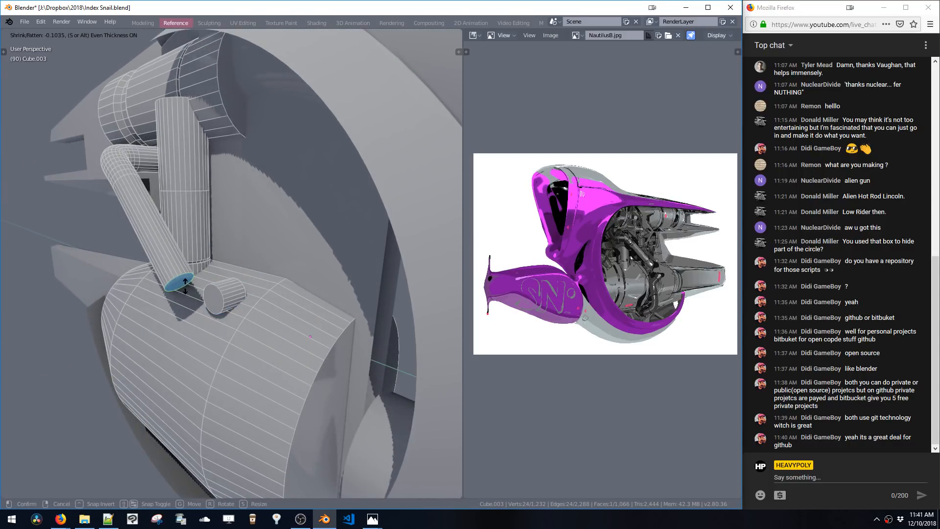
click(185, 284)
shift+click(196, 297)
key(ctrl+shift+b)
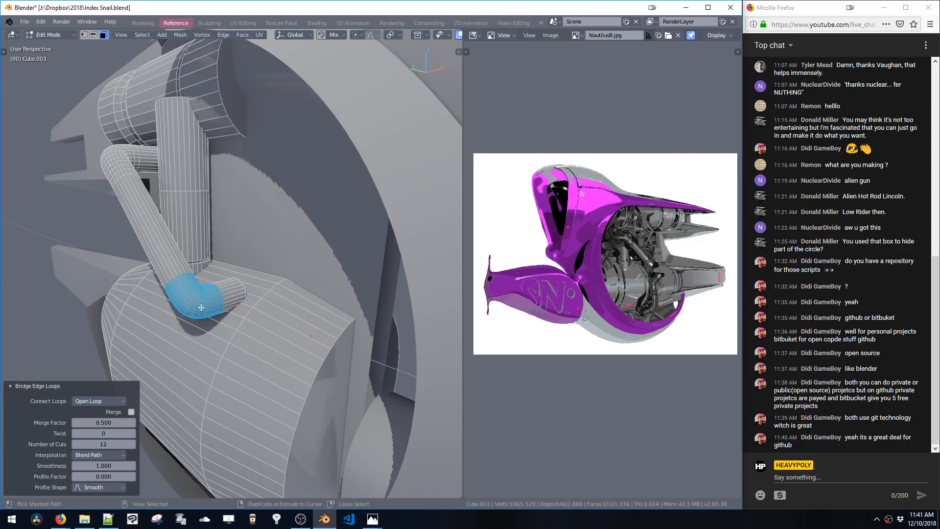
middle_drag(223, 304, 203, 312)
key(ctrl+z)
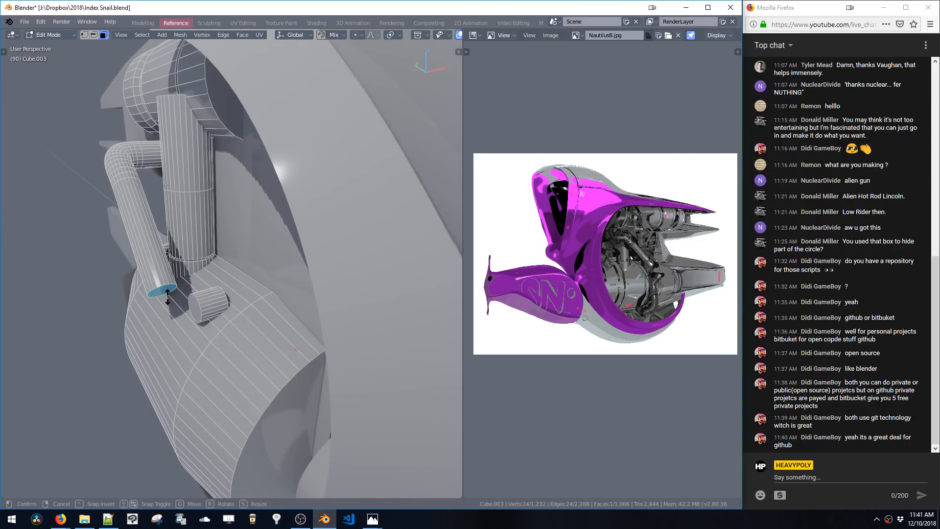
Bridge the pipe's end loop to the short cylinder's loop with 12 cuts
click(166, 296)
shift+click(193, 309)
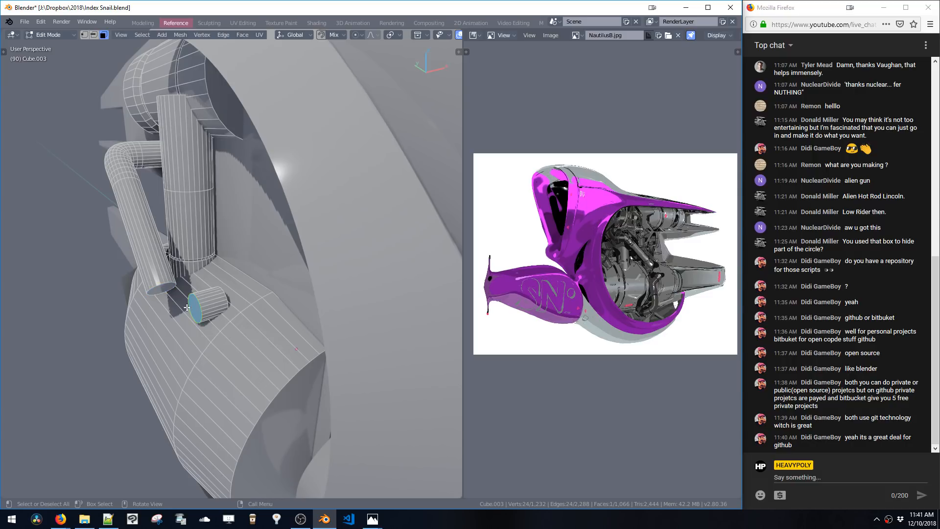
key(ctrl+shift+b)
middle_drag(186, 295, 215, 244)
scroll(216, 245, up, 5)
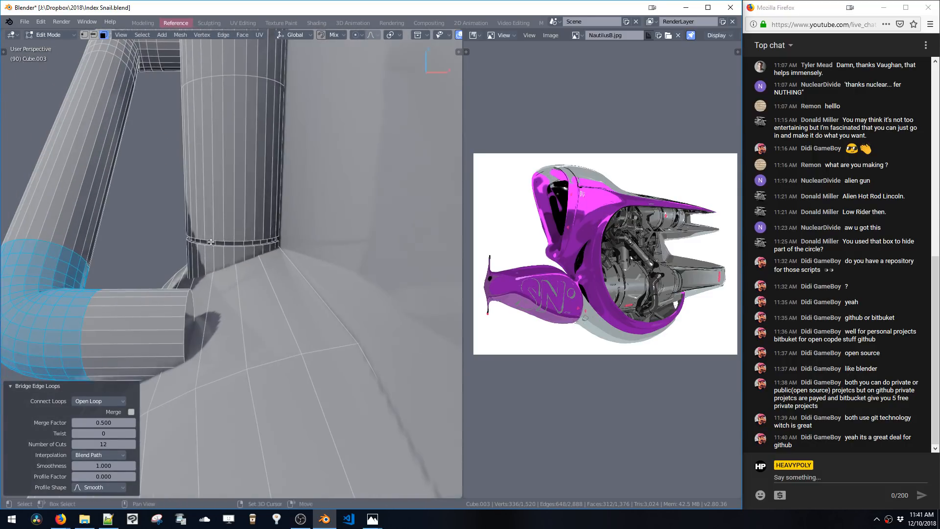
Select the short cylinder's end and move it 0.1001 m along X
click(188, 305)
key(g)
key(x)
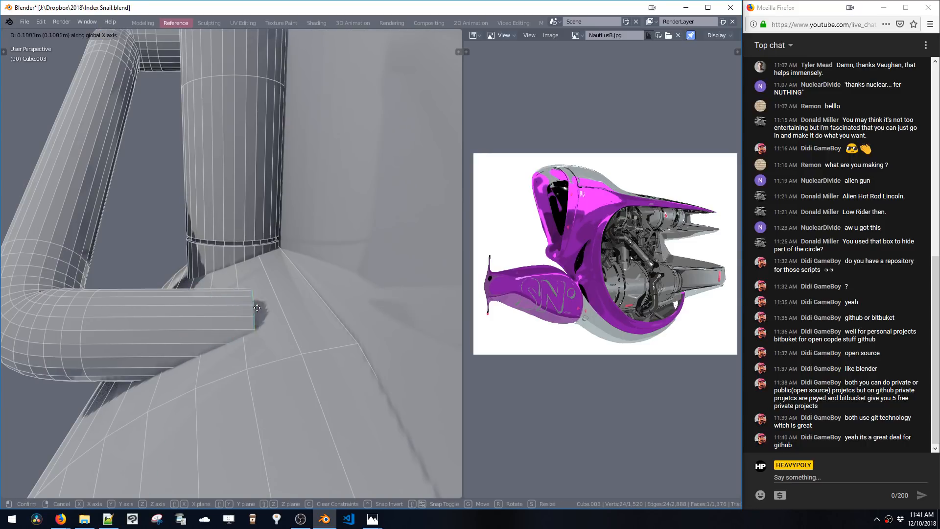
click(332, 320)
Leave Edit Mode and review the shaded model in Object Mode
mouse_move(312, 298)
middle_down()
mouse_move(343, 274)
mouse_move(324, 344)
mouse_move(359, 308)
mouse_move(386, 322)
mouse_move(334, 328)
mouse_move(293, 318)
middle_up()
scroll(343, 289, down, 6)
key(ctrl+space)
key(Tab)
key(shift+space)
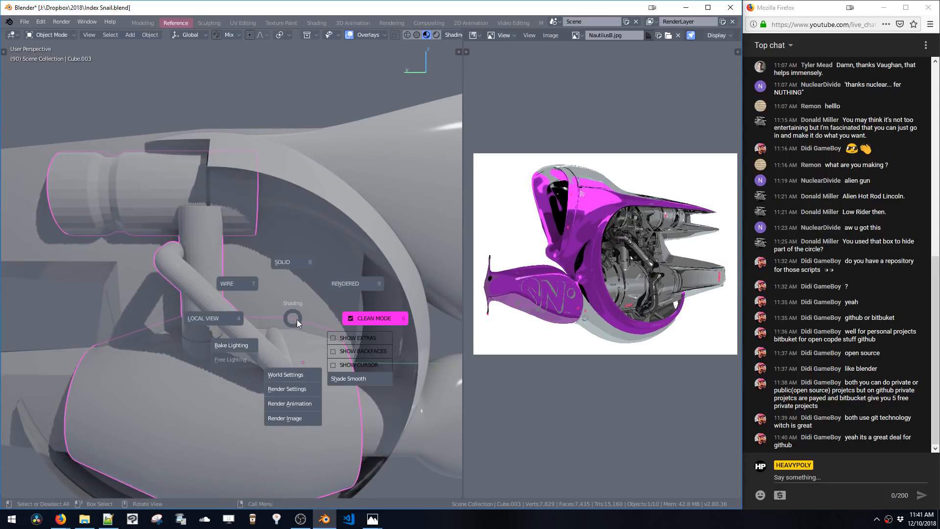
key(Escape)
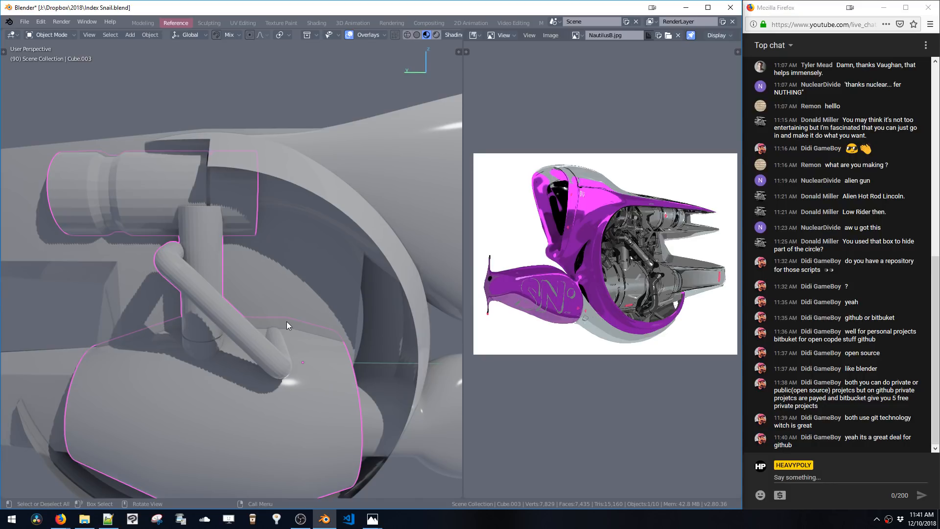
Switch to File Explorer showing the JPG Clean reference images
click(81, 520)
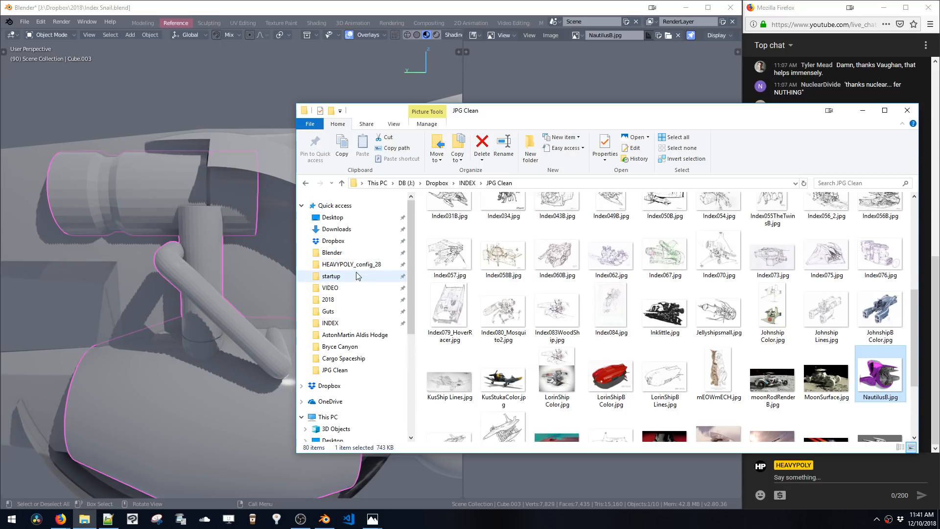
Browse to the Blender startup scripts folder in File Explorer and minimize the window
click(356, 275)
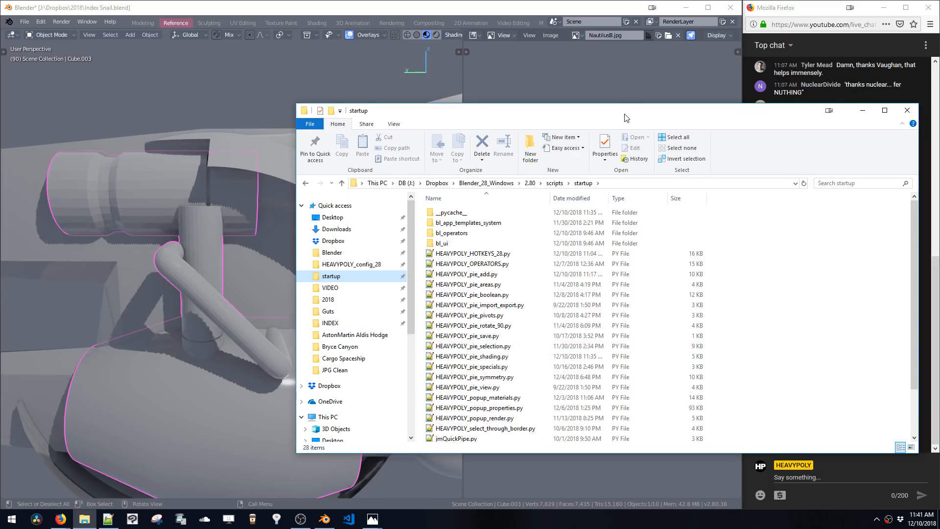
drag(626, 117, 429, 116)
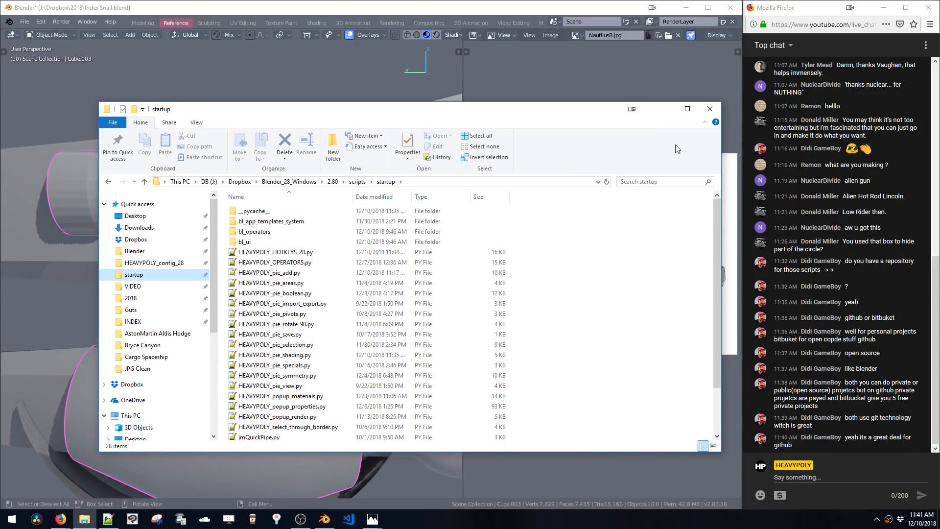
click(665, 110)
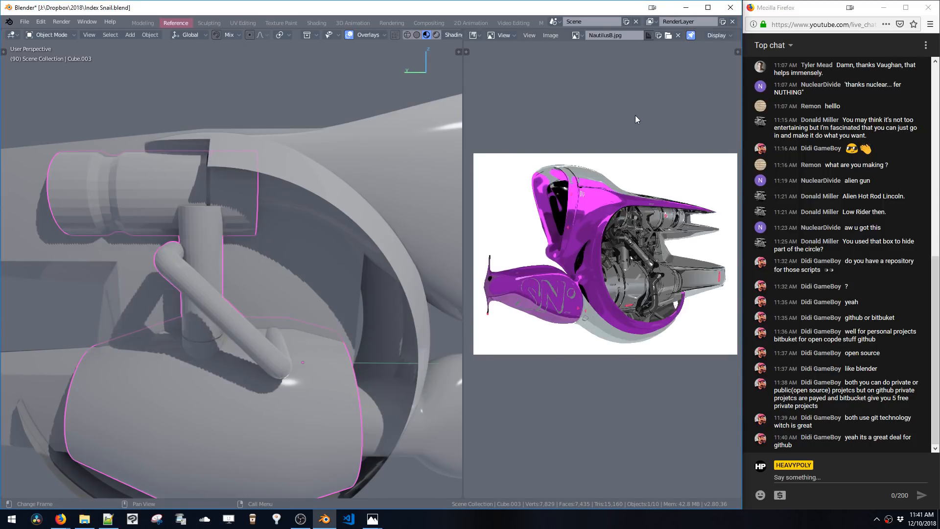
Apply Shade Smooth to the object from the shading pie
mouse_move(364, 345)
middle_down()
mouse_move(366, 307)
mouse_move(346, 292)
mouse_move(294, 304)
middle_up()
key(z)
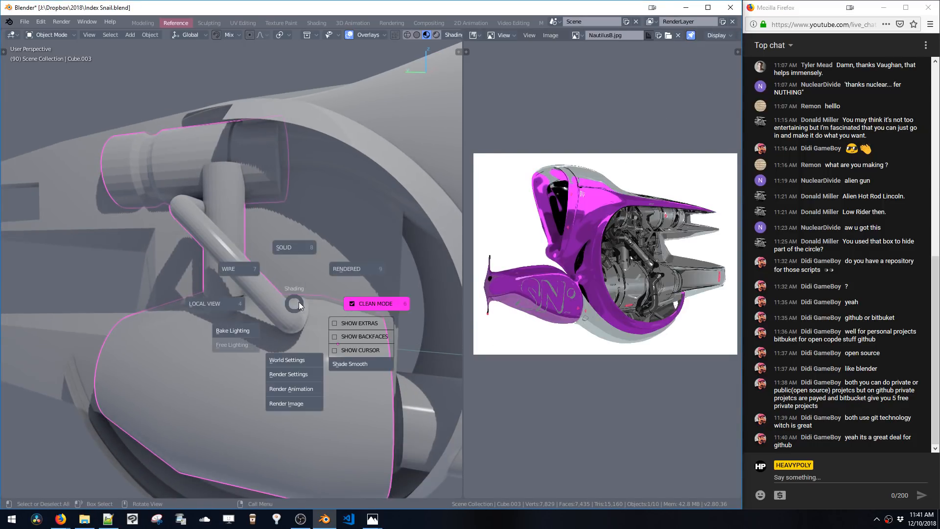
click(349, 364)
mouse_move(348, 363)
middle_down()
mouse_move(327, 273)
mouse_move(308, 289)
mouse_move(326, 338)
mouse_move(313, 319)
middle_up()
Enter Edit Mode and move the vertical cylinder's top face along Z
key(Tab)
key(g)
key(z)
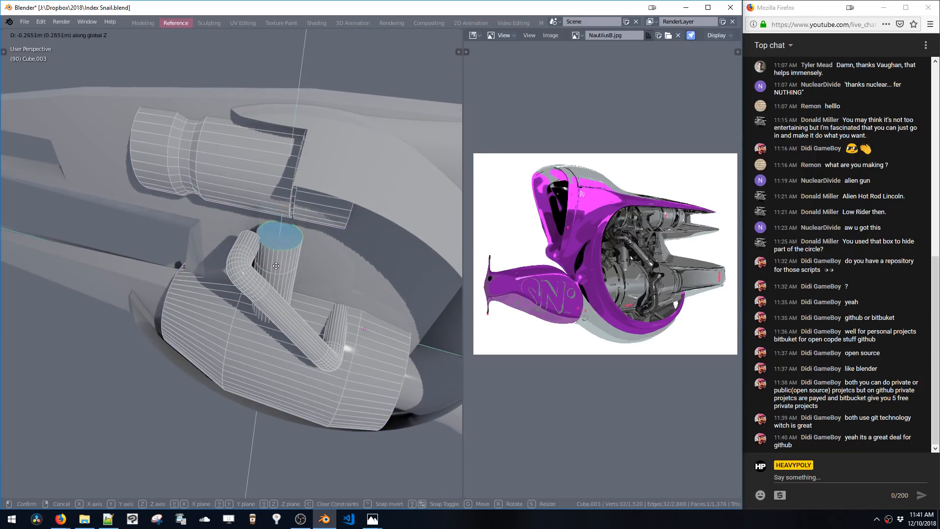
click(281, 229)
middle_drag(282, 229, 301, 244)
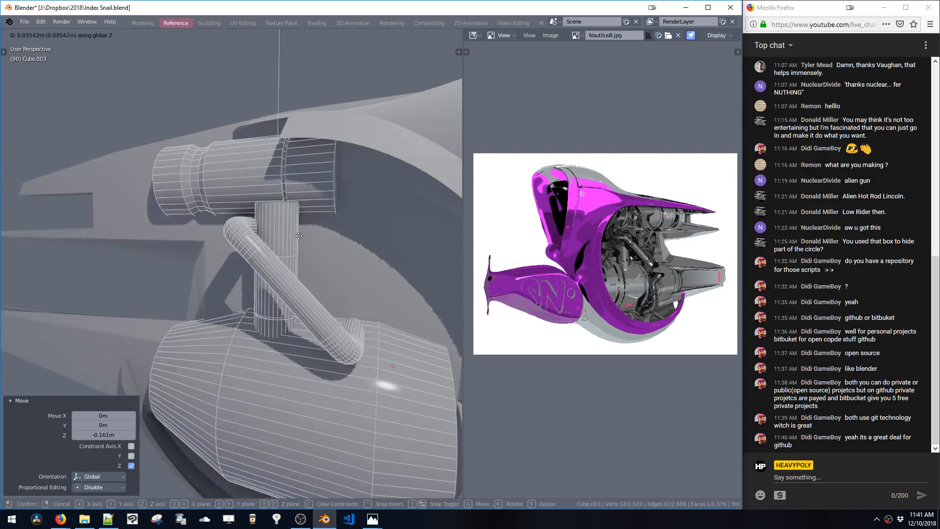
middle_click(63, 521)
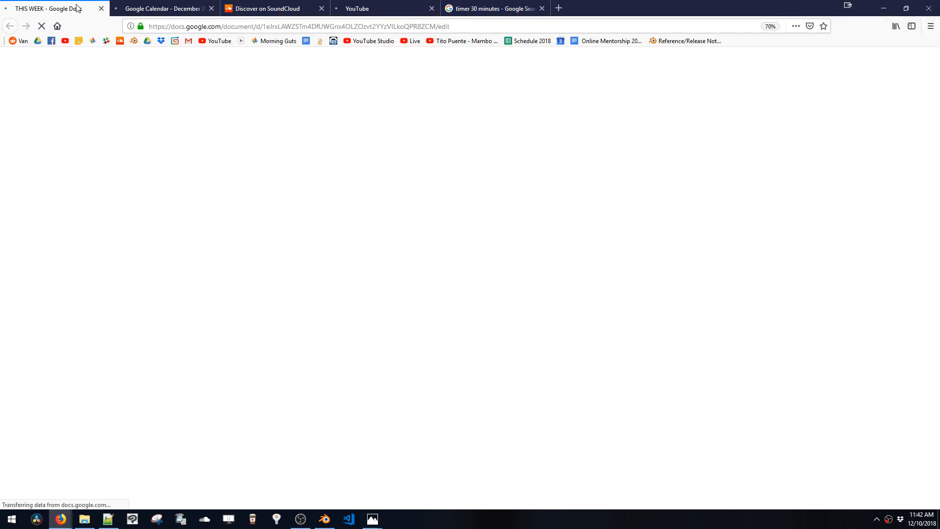
middle_click(77, 7)
click(99, 9)
click(101, 8)
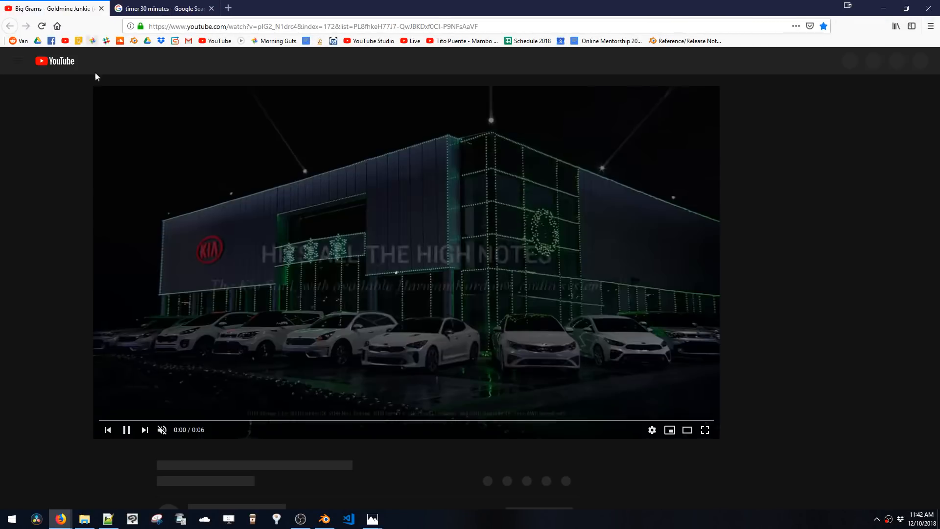
middle_click(68, 8)
click(84, 519)
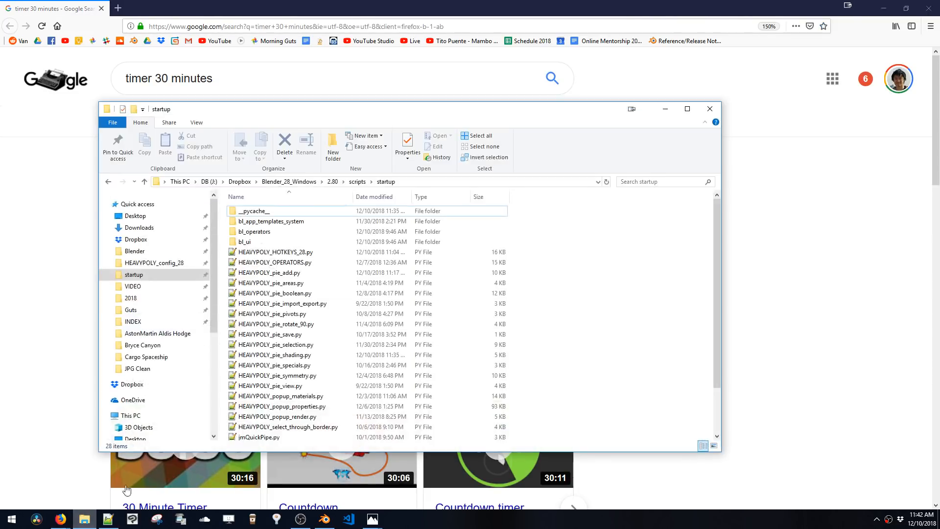
drag(537, 249, 322, 431)
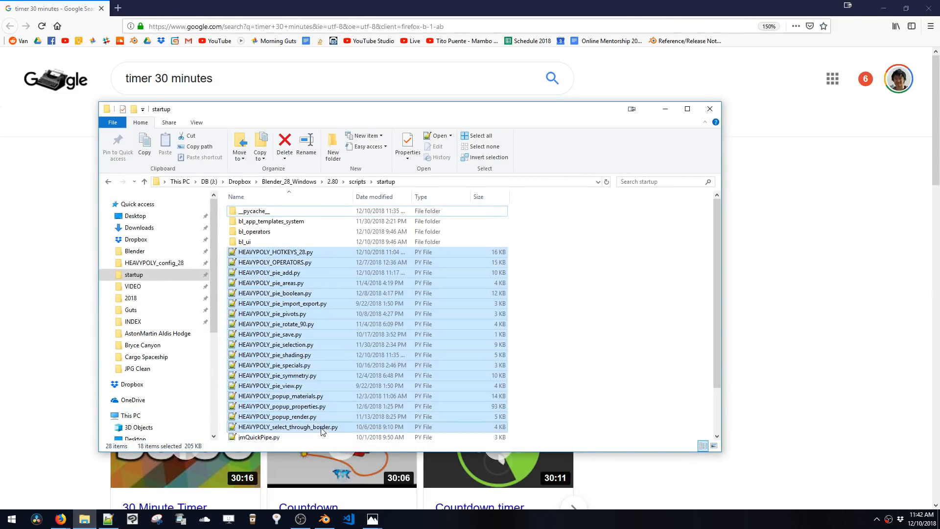
click(164, 263)
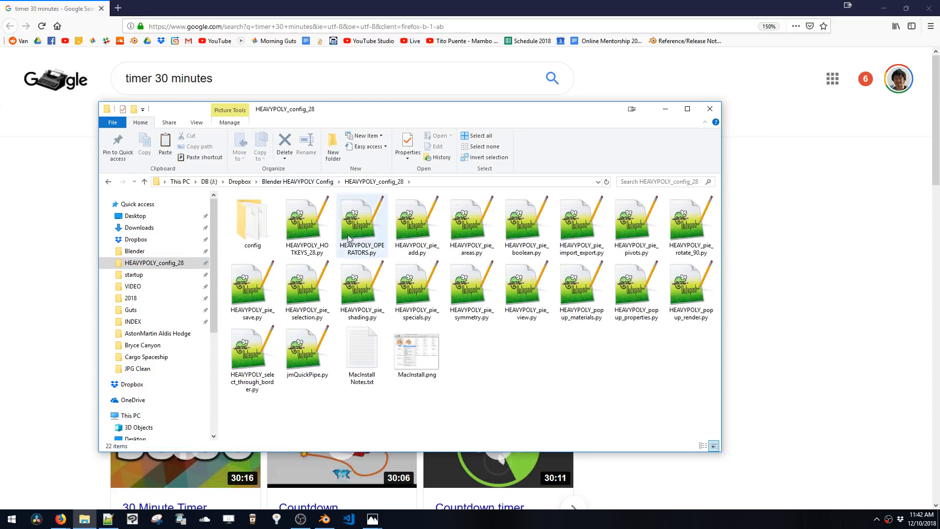
click(666, 110)
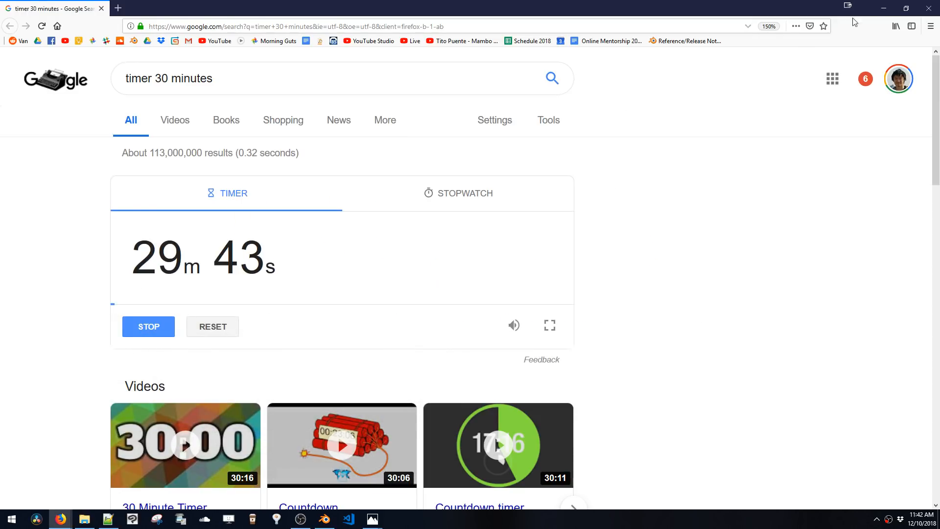
click(103, 9)
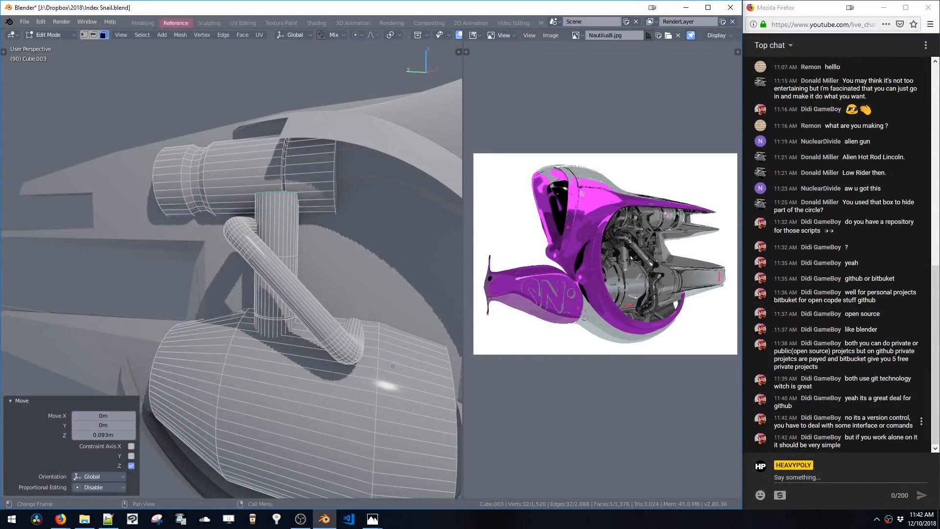
click(797, 425)
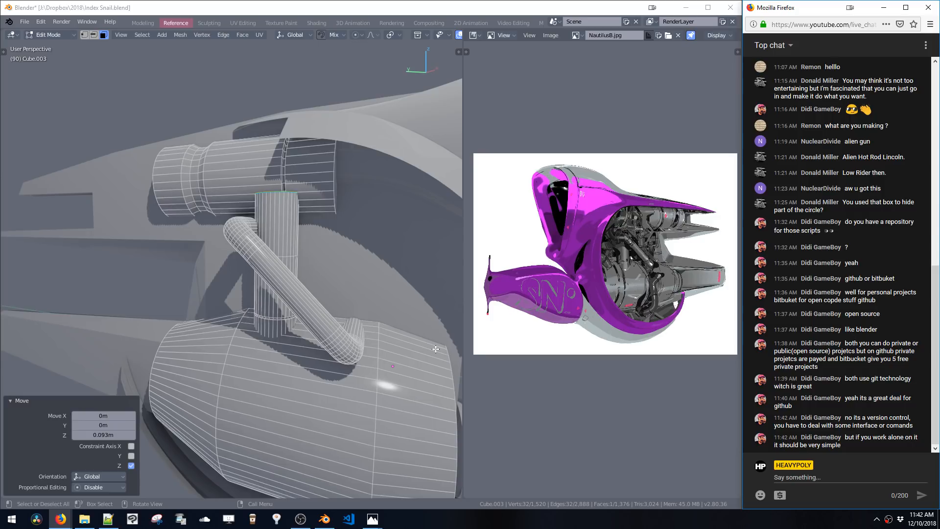
Inset and extrude the large engine cylinder's front cap, then delete the cap face
middle_drag(436, 349, 391, 280)
right_drag(366, 309, 369, 197)
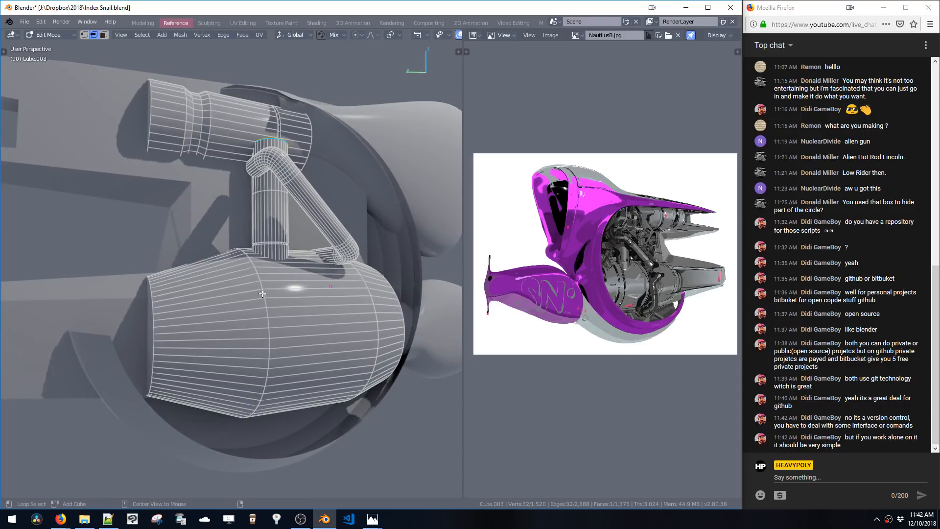
middle_drag(261, 288, 218, 323)
right_drag(212, 329, 245, 328)
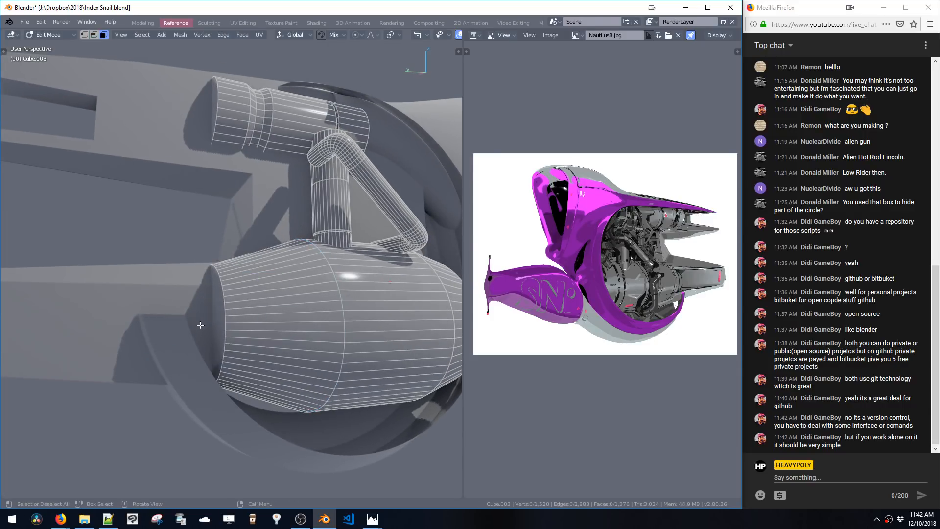
click(205, 325)
middle_drag(206, 324, 285, 317)
key(i)
click(242, 358)
key(e)
click(223, 384)
key(x)
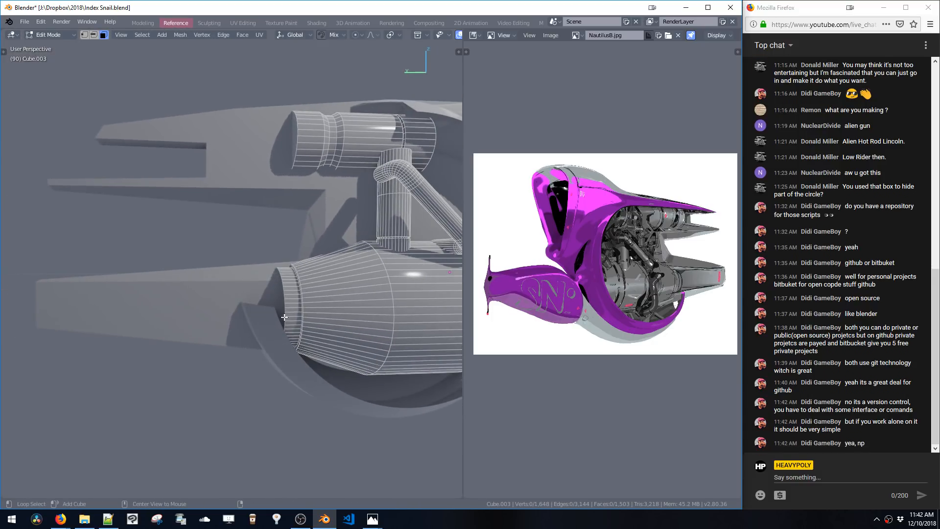
Grow the selection around the front opening and scale it to 0.858
key(ctrl+KP_Add)
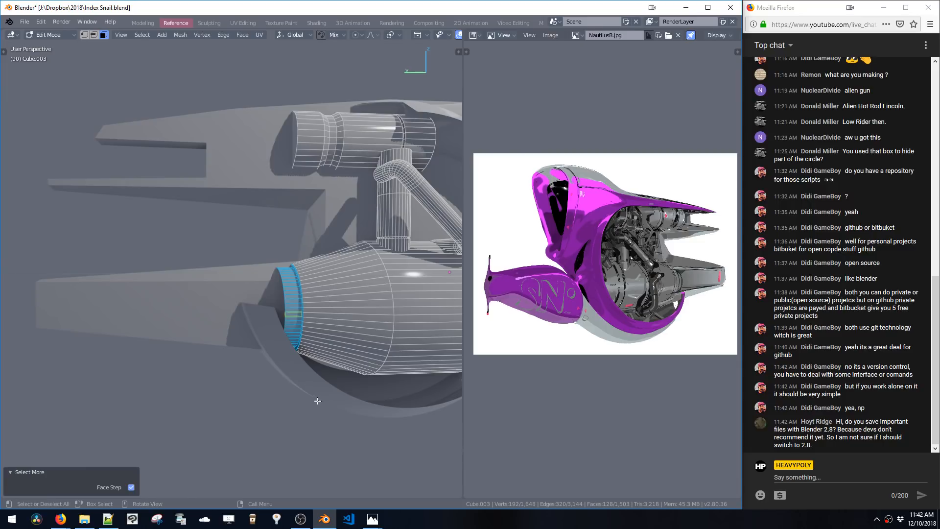
key(s)
click(313, 386)
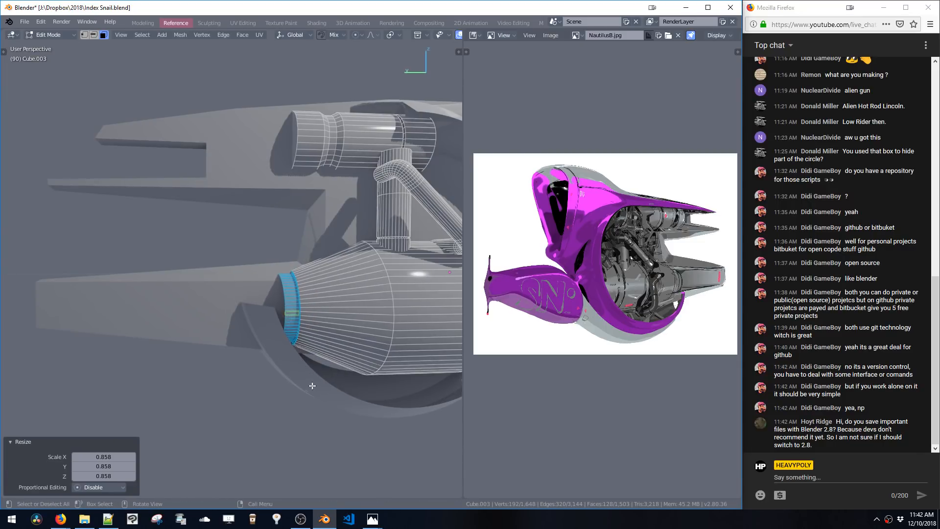
Bevel the edge loop at the large cylinder's rear rim with an amount of 0.038
middle_drag(313, 386, 307, 342)
click(306, 343)
middle_drag(313, 293, 283, 292)
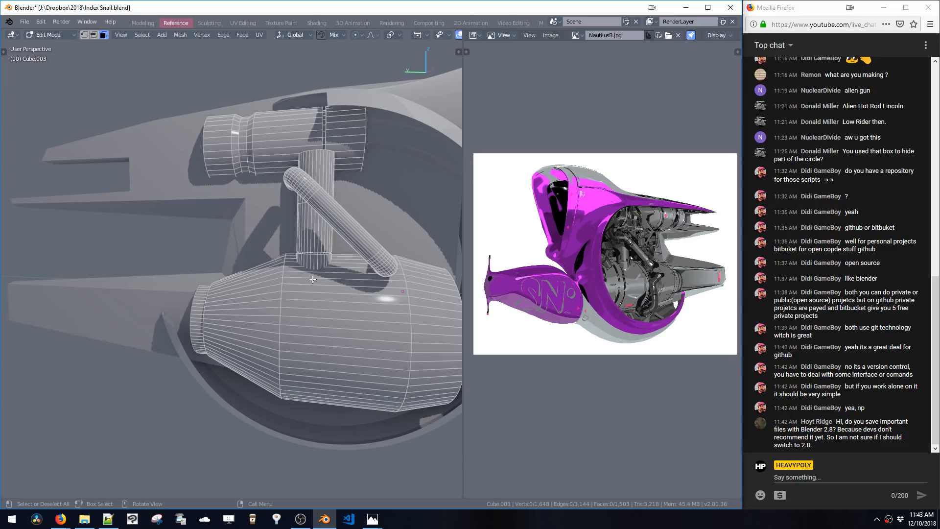
middle_drag(415, 237, 338, 248)
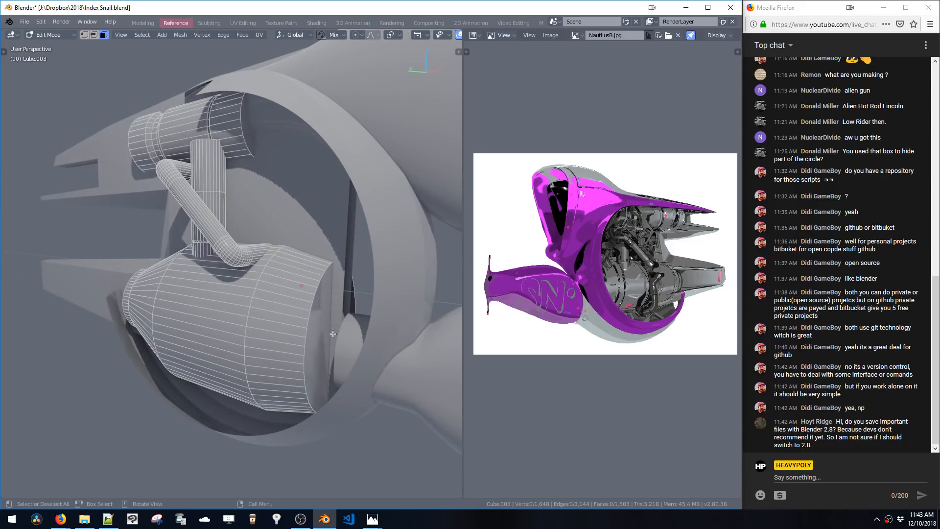
key(2)
key(ctrl+b)
click(342, 369)
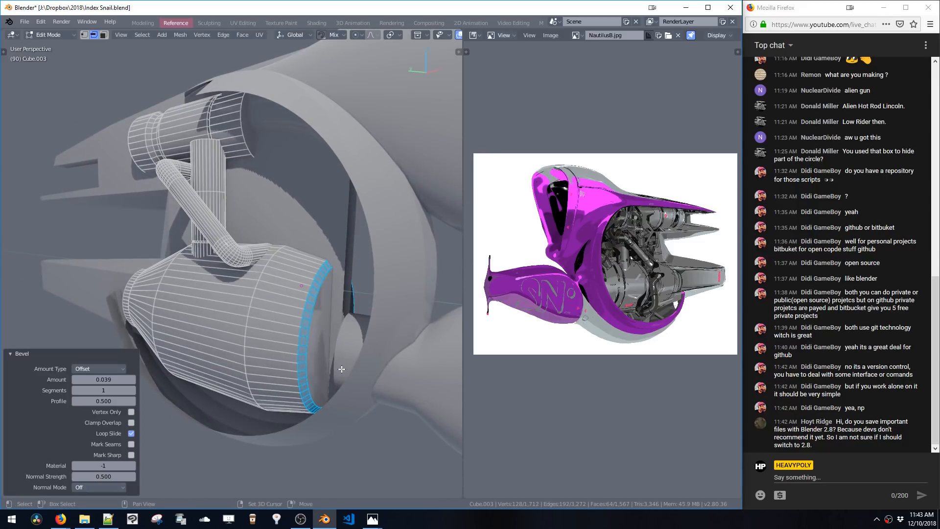
key(ctrl+z)
key(ctrl+b)
click(342, 376)
Inset the large cylinder's rear faces and try a Shrink/Fatten, undoing the shrink
key(space)
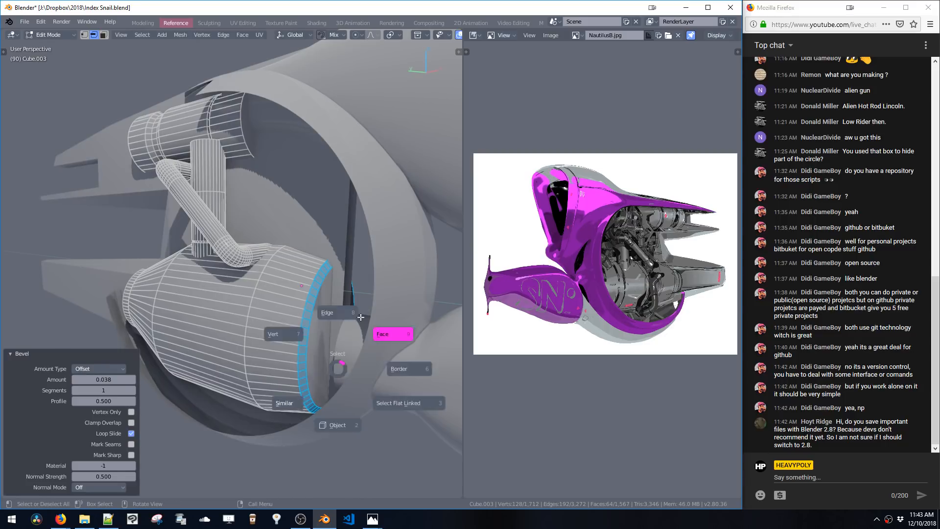
click(330, 337)
key(i)
click(336, 364)
middle_drag(336, 365, 348, 362)
key(alt+s)
click(356, 360)
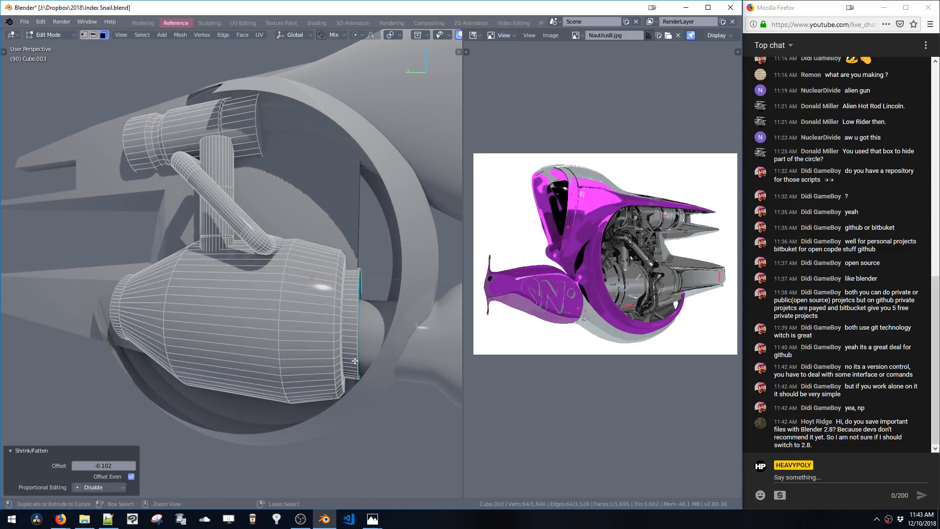
key(ctrl+z)
Scale the rear edge loop and move it 0.106 m along Y
key(s)
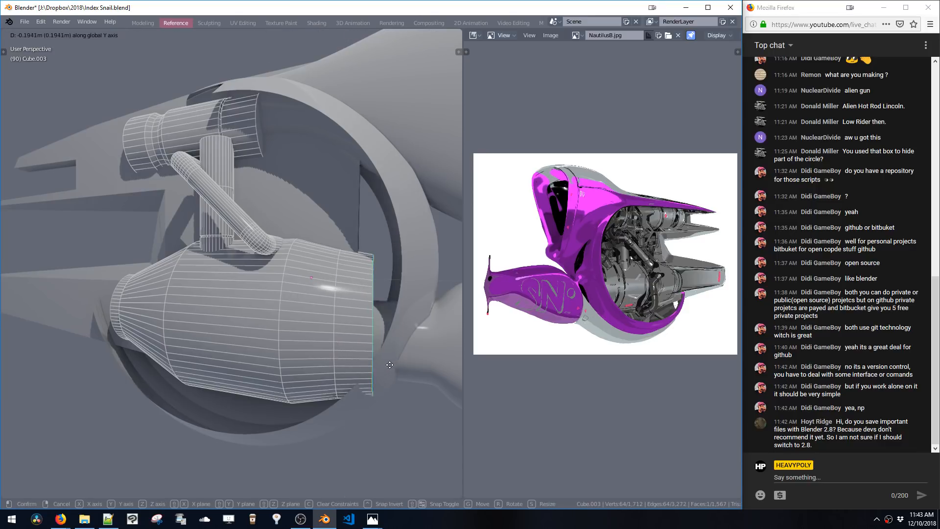
click(388, 385)
middle_drag(388, 385, 377, 382)
key(g)
key(y)
click(371, 380)
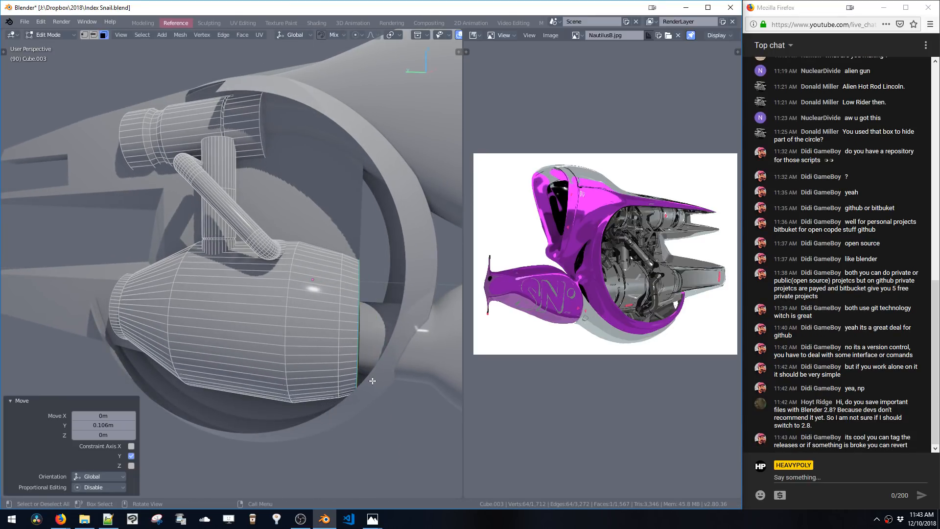
Dissolve the selected edge loop near the large cylinder's rear end
key(2)
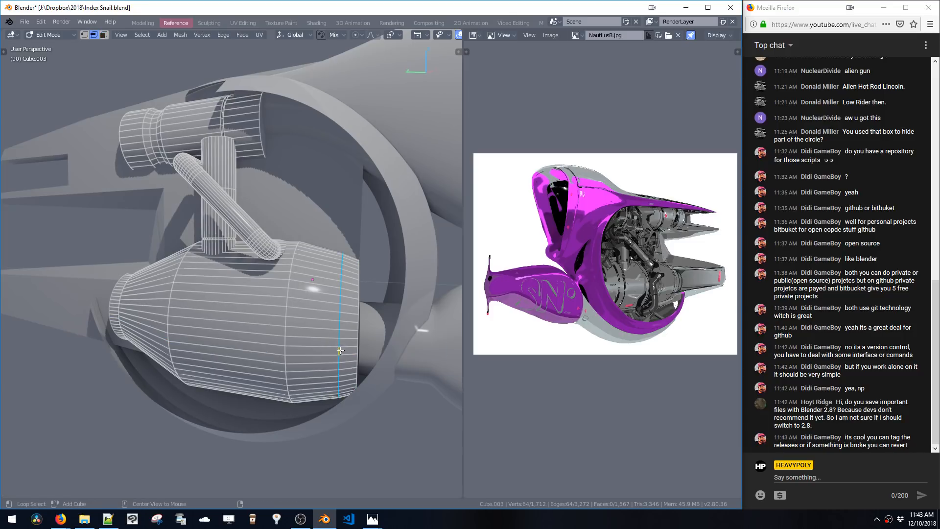
key(ctrl+x)
middle_drag(340, 350, 358, 335)
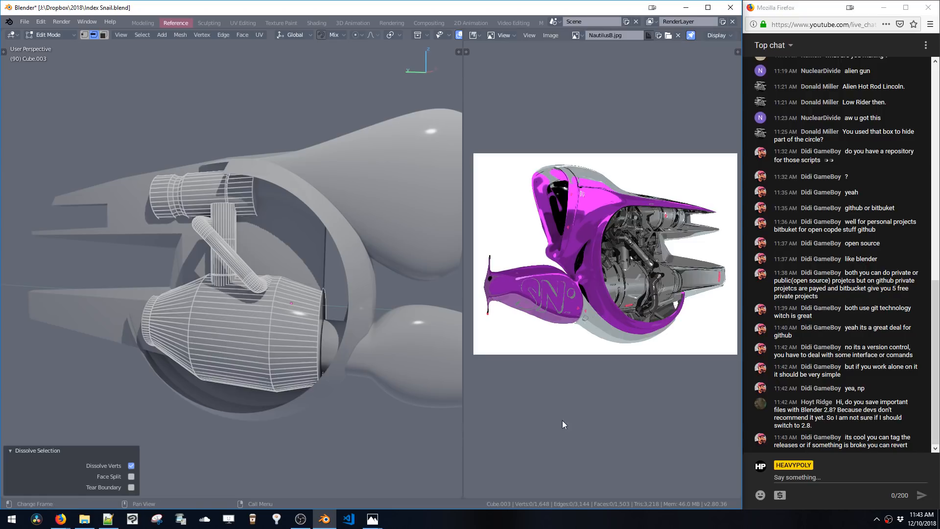
Select the upper tube's end face and move it -0.298 m along Y
middle_drag(304, 275, 263, 288)
key(3)
click(248, 265)
key(g)
key(y)
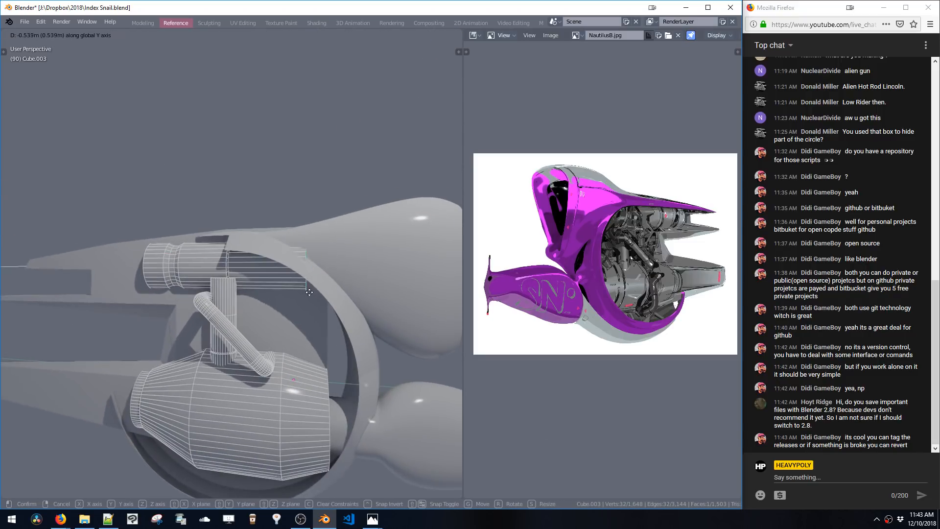
click(294, 296)
Inset the tube's end face and move the inset face -0.229 m along Y
key(i)
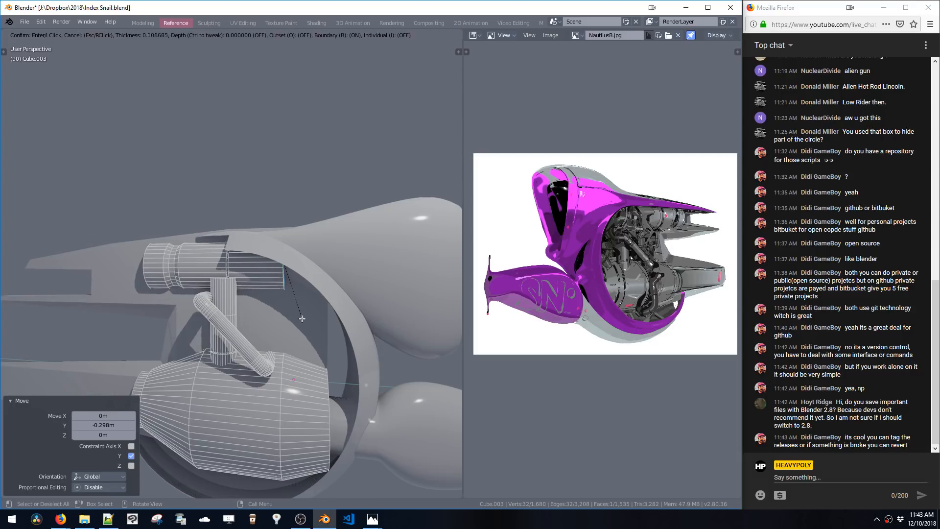
click(312, 322)
key(g)
key(y)
click(322, 323)
Select and inset the upper tube's opposite end face
middle_drag(321, 322, 376, 294)
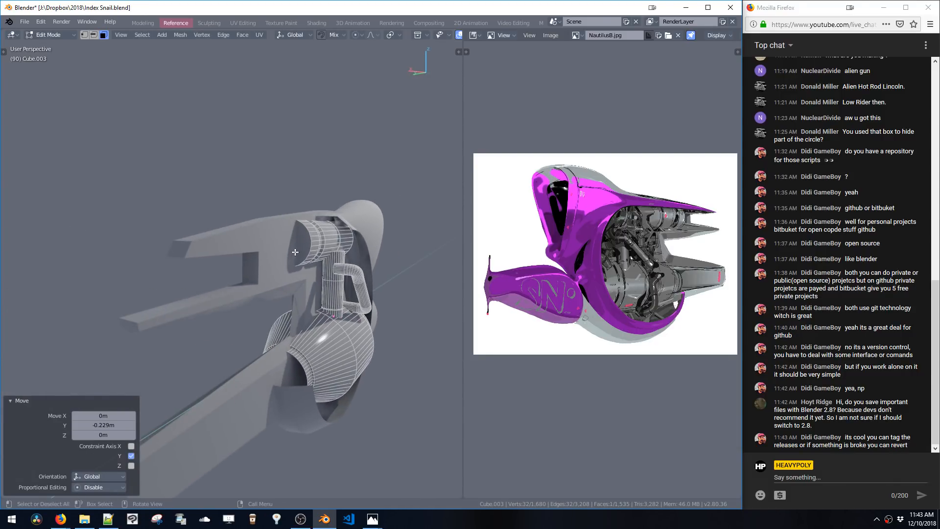
click(295, 253)
middle_drag(295, 253, 276, 285)
key(i)
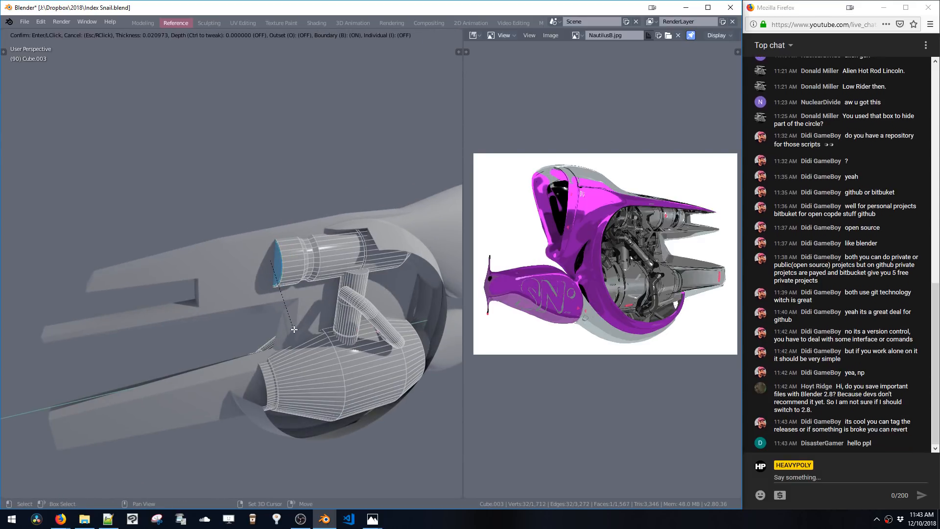
click(295, 333)
Extrude the inset end face, scale it, and extrude again to recess the tube's opening
key(KP_Decimal)
key(e)
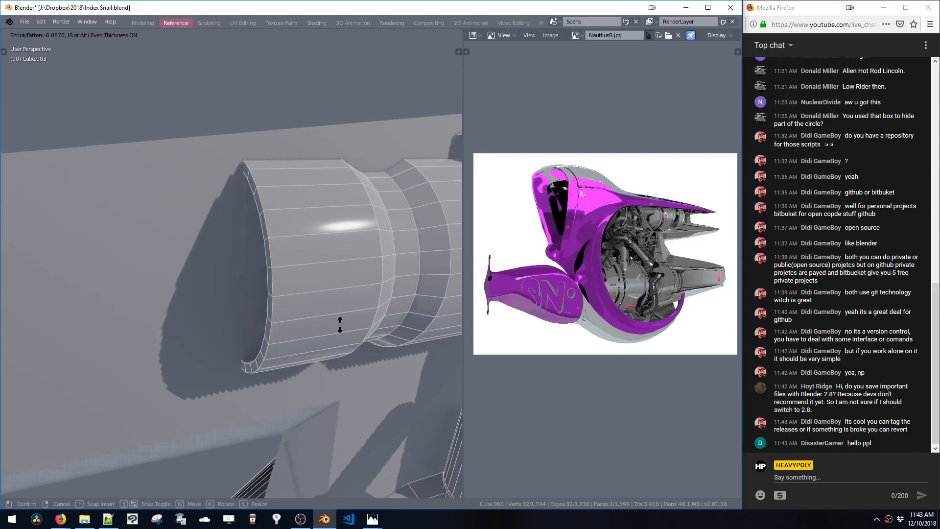
click(347, 324)
mouse_move(346, 324)
middle_down()
mouse_move(365, 328)
mouse_move(371, 350)
mouse_move(354, 333)
middle_up()
key(s)
click(362, 344)
key(e)
click(398, 305)
middle_drag(398, 305, 365, 299)
Duplicate the selected ring of faces 0.161 m along X and scale it up to form a collar on the pipe
key(Tab)
key(Tab)
key(shift+d)
key(x)
click(290, 315)
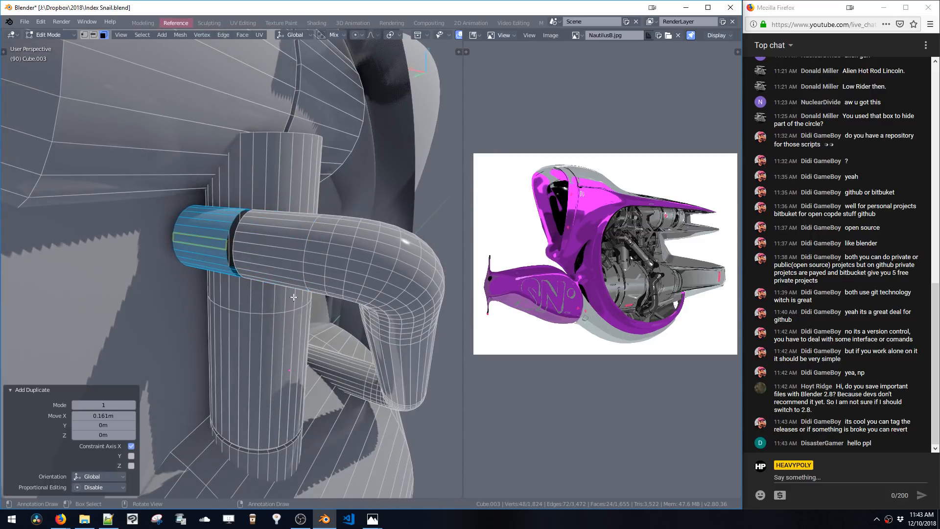
key(s)
click(301, 329)
middle_drag(298, 319, 282, 274)
double_click(257, 248)
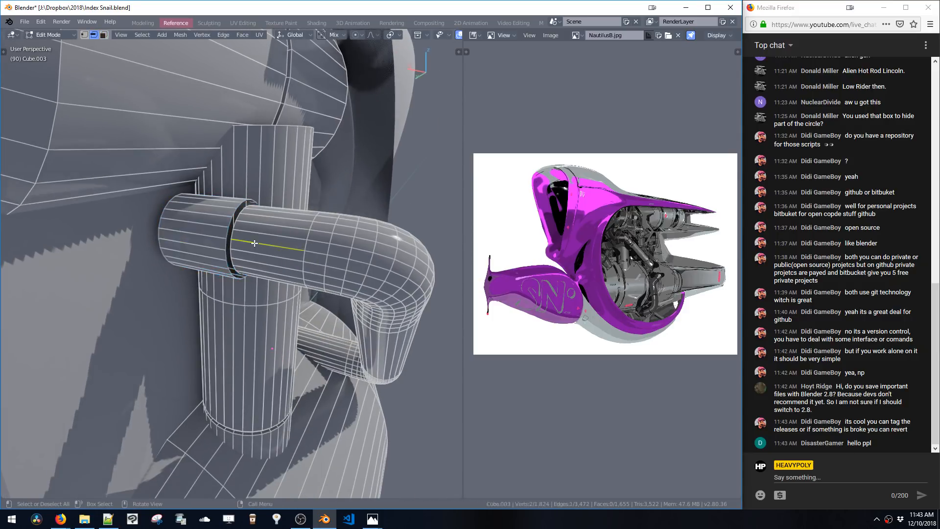
Hide the rest of the mesh and delete the selected faces on the isolated pipe section
ctrl+middle_click(254, 246)
middle_drag(255, 246, 300, 263)
key(shift+h)
key(space)
click(341, 230)
middle_drag(342, 230, 197, 227)
click(308, 227)
key(x)
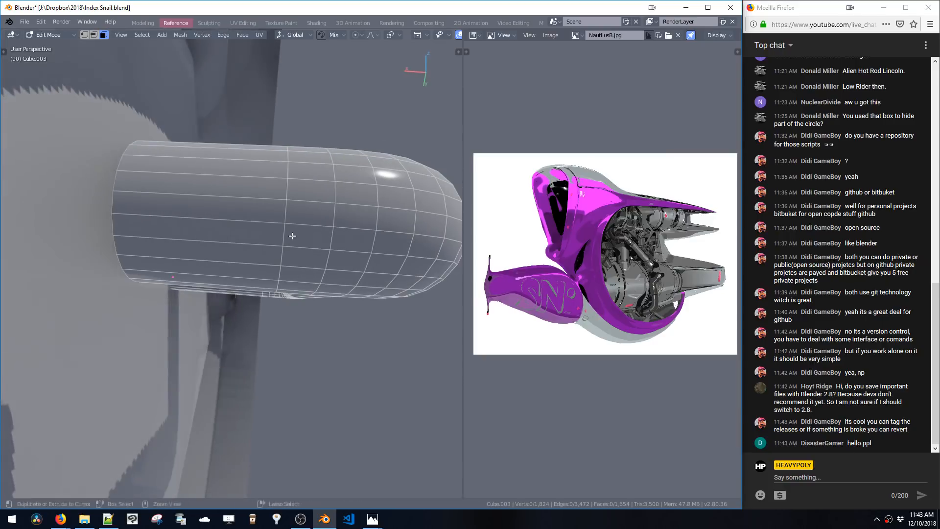
Unhide everything and bridge the two open edge loops across the pipe's gap
key(alt+h)
key(2)
alt+click(104, 204)
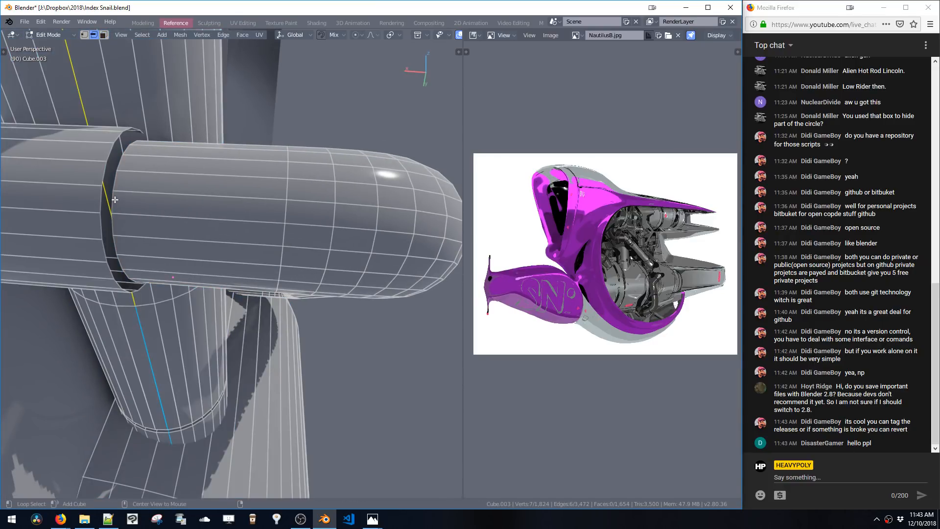
key(shift+b)
scroll(188, 232, down, 5)
middle_drag(294, 259, 231, 304)
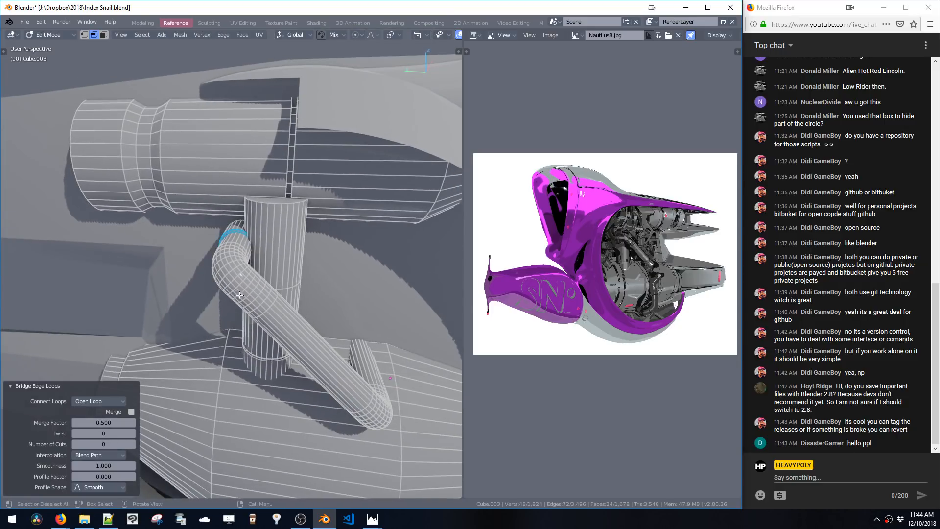
Select the whole connecting pipe and move it 0.0375 m along Y
key(l)
key(g)
key(y)
click(234, 299)
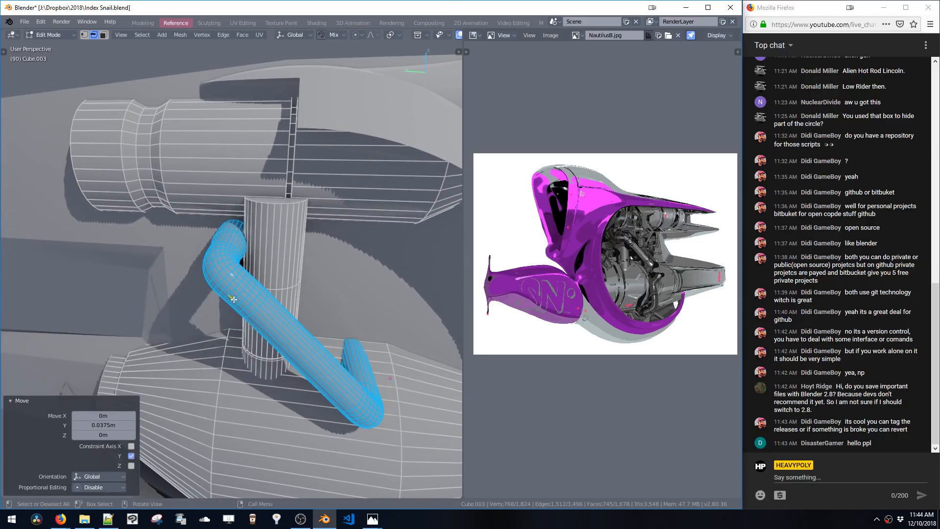
Select an edge loop on the lower pipe and move it along X
key(space)
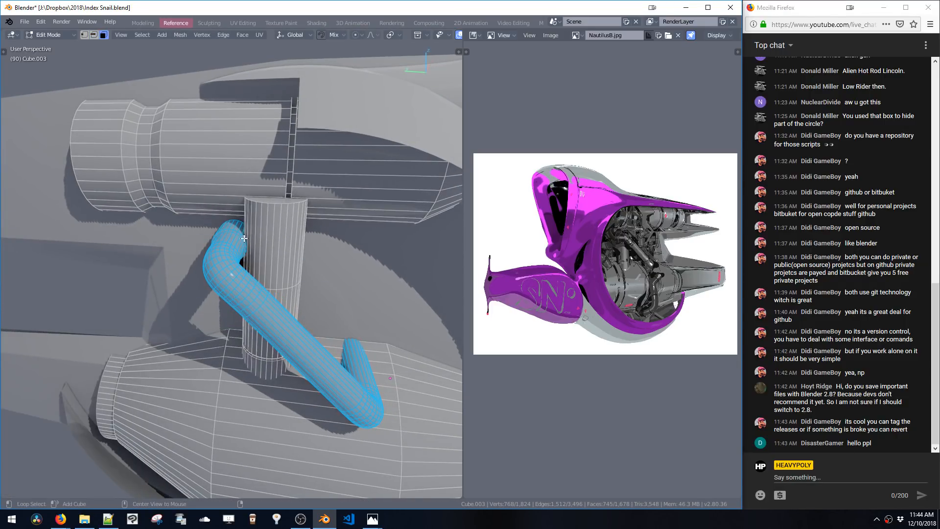
double_click(243, 238)
middle_drag(244, 238, 264, 306)
key(g)
key(x)
click(307, 313)
Select the linked pipe part and move it -0.00988 m along X
key(ctrl+l)
key(space)
double_click(266, 271)
key(g)
key(x)
click(256, 297)
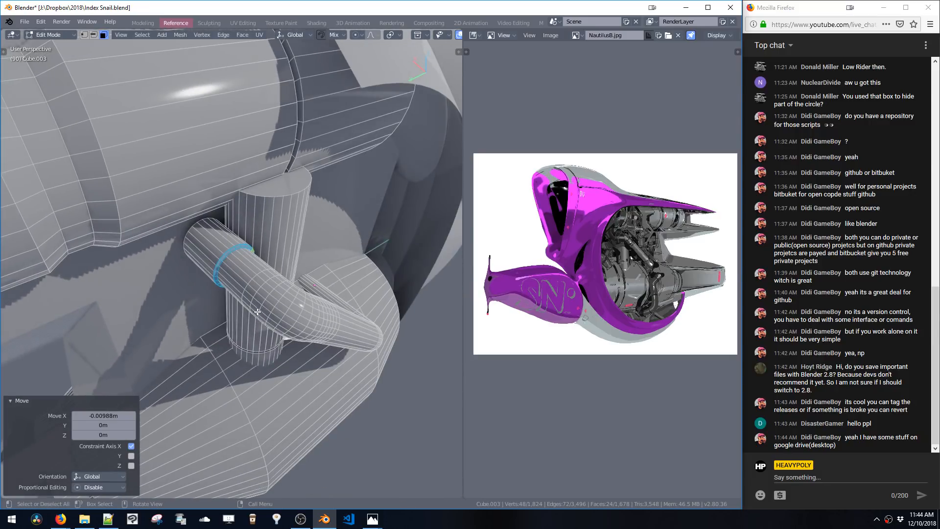
Toggle X-ray and box-select the vertices at the pipe's end
key(alt+z)
key(b)
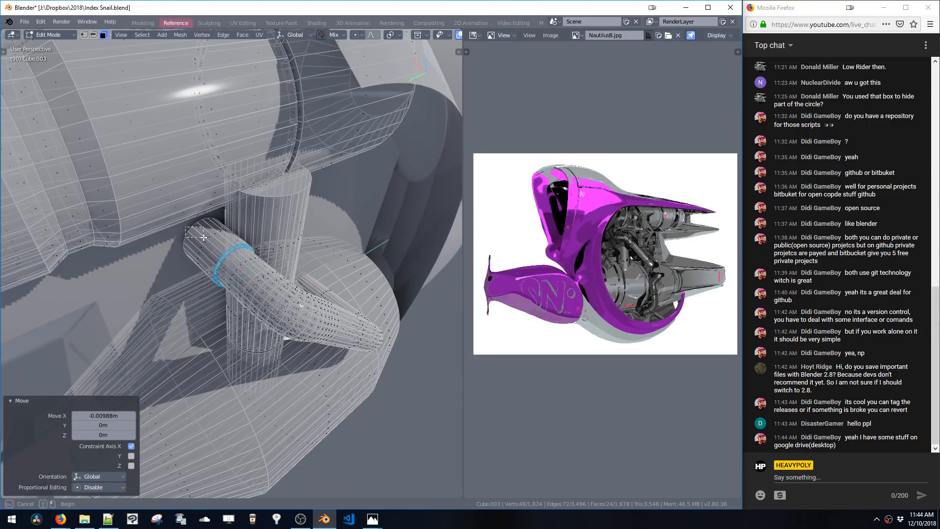
drag(203, 237, 208, 241)
middle_drag(189, 253, 216, 234)
drag(188, 248, 199, 266)
middle_drag(196, 265, 179, 314)
Select an edge loop on the pipe in edge mode and move it along X
key(2)
double_click(188, 259)
scroll(203, 259, up, 9)
key(f)
key(g)
key(x)
click(197, 339)
Select the vertical pipe section and move it 0.112 m along X
click(177, 314)
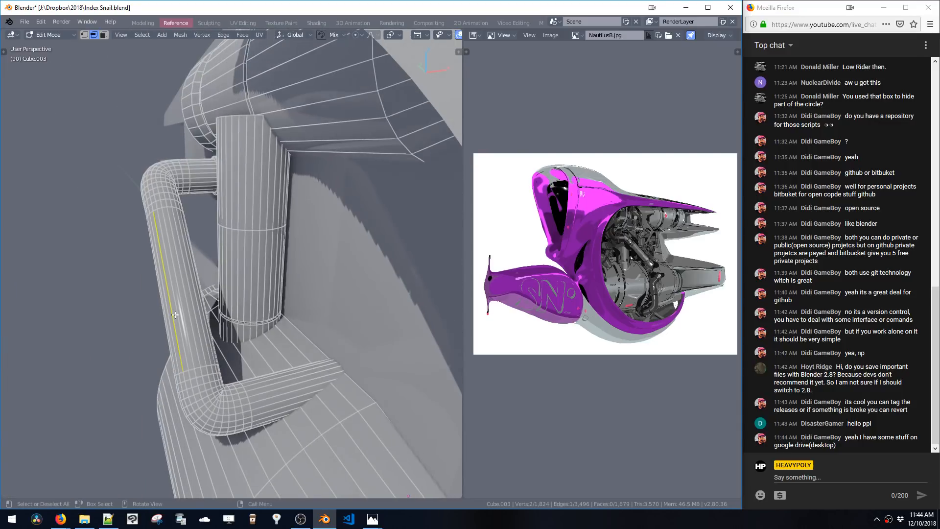
double_click(177, 314)
key(g)
key(x)
click(210, 316)
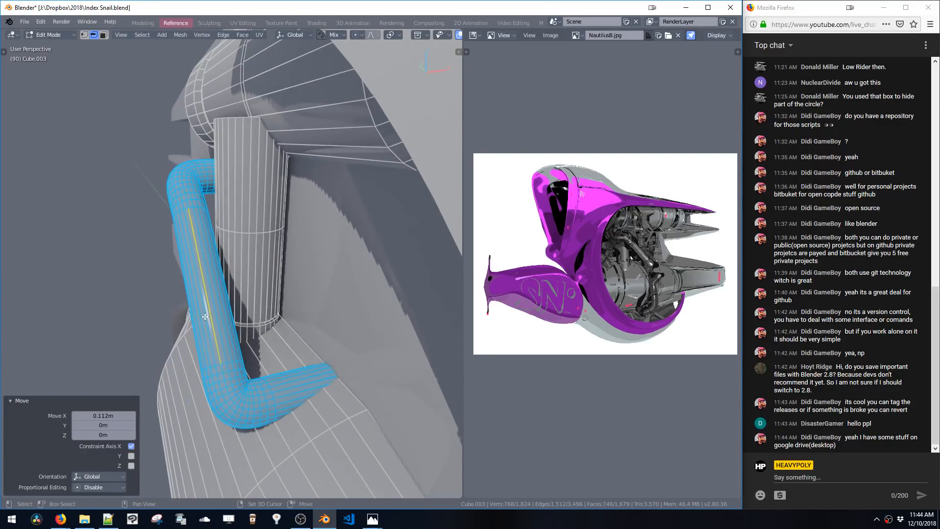
Move the selected pipe section further along X
middle_drag(210, 316, 291, 342)
key(g)
key(x)
click(225, 319)
Try to bevel an edge loop on the lower engine cylinder
scroll(241, 311, down, 3)
click(244, 309)
key(ctrl+b)
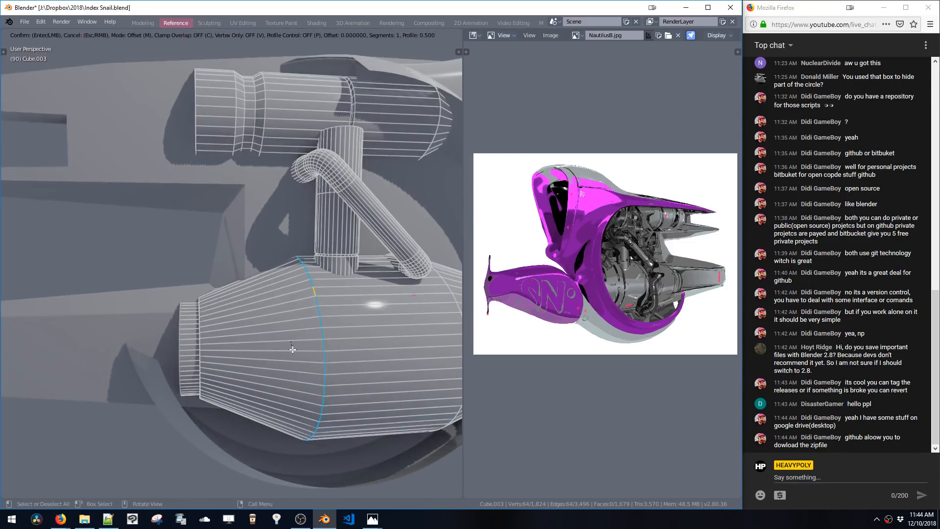
click(263, 388)
middle_drag(260, 304, 314, 293)
key(ctrl+z)
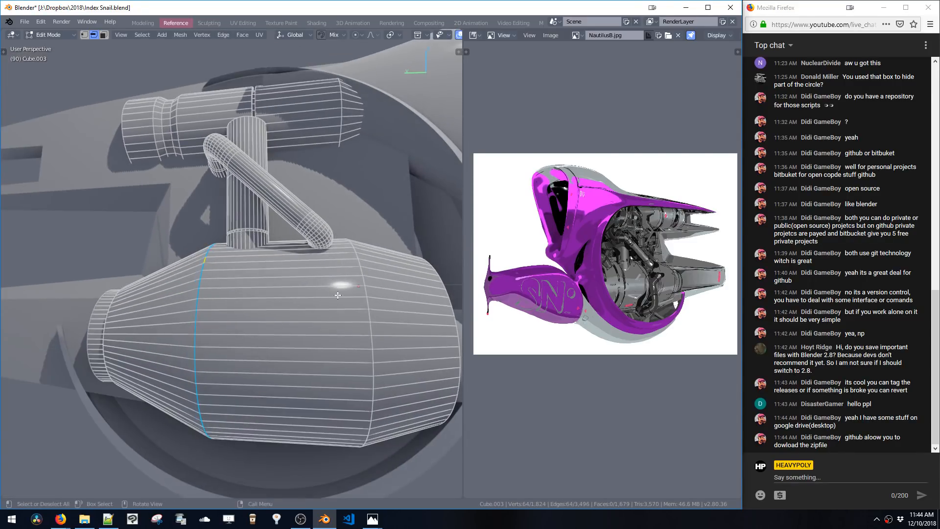
Bevel two edge loops on the engine cylinder into wide bands, then deselect all
alt+click(361, 283)
alt+shift+click(194, 285)
key(ctrl+b)
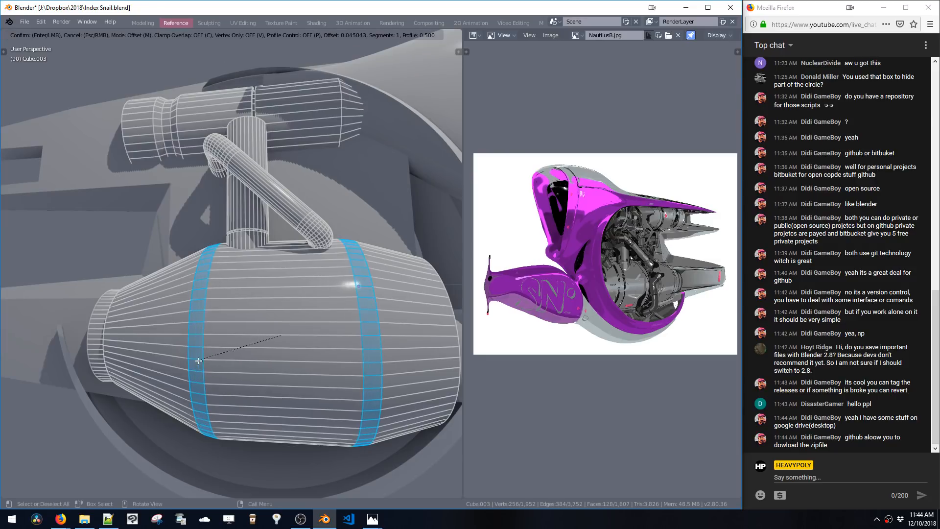
click(235, 333)
middle_drag(235, 333, 254, 336)
key(alt+a)
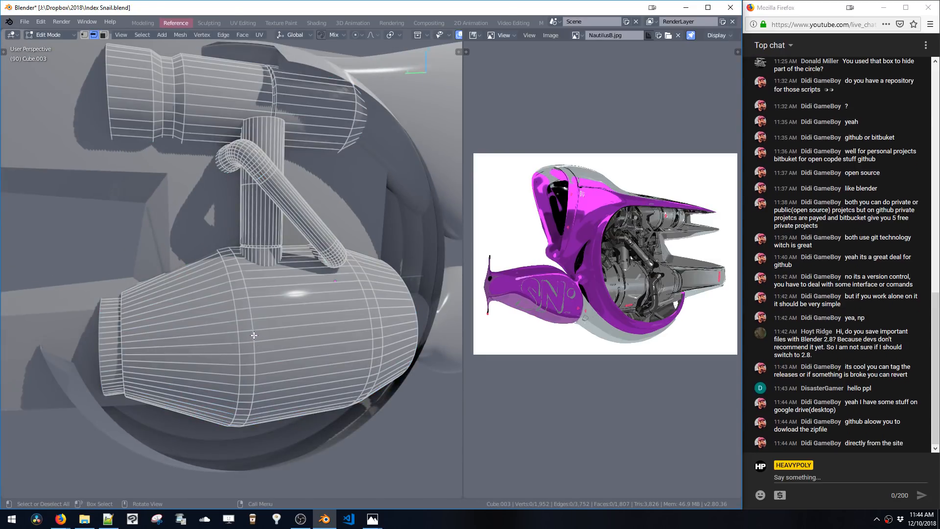
Select the ring at the cylinder's nozzle and move it about 0.06 m along Y
middle_drag(269, 288, 282, 302)
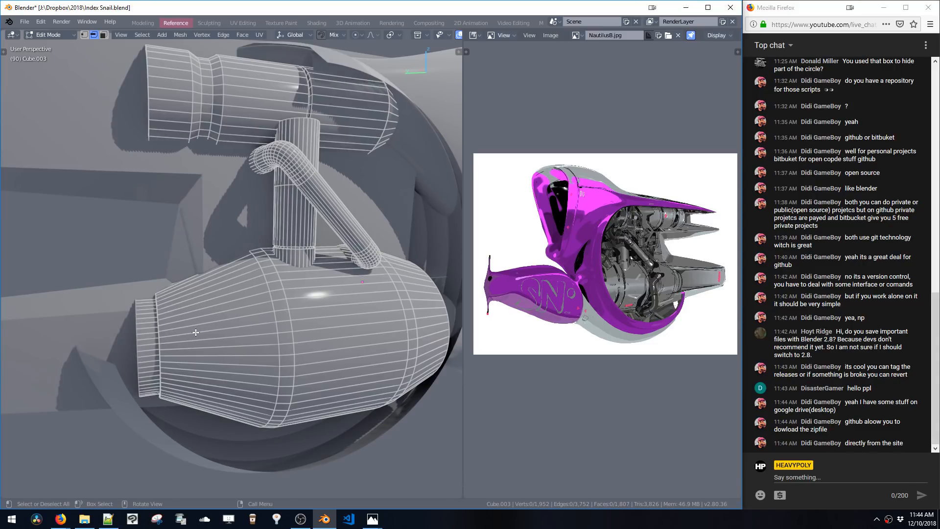
middle_drag(196, 333, 217, 327)
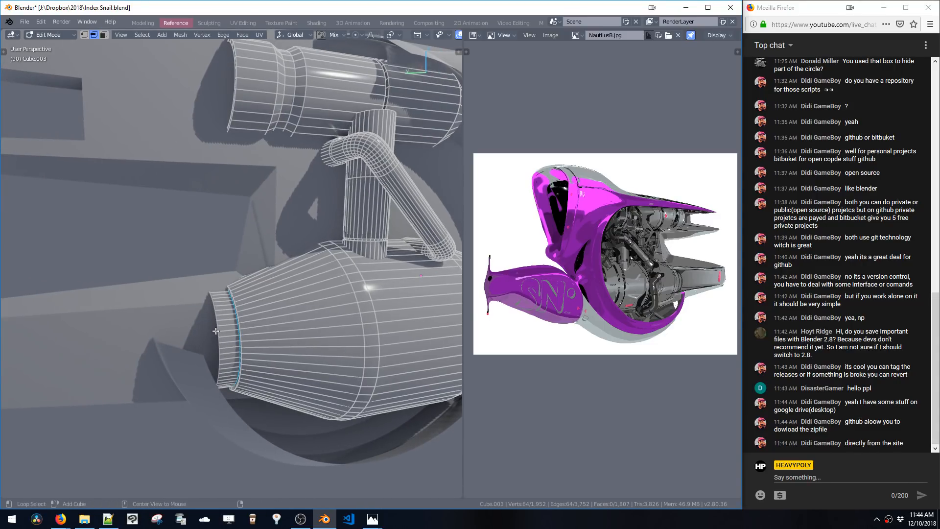
key(g)
key(y)
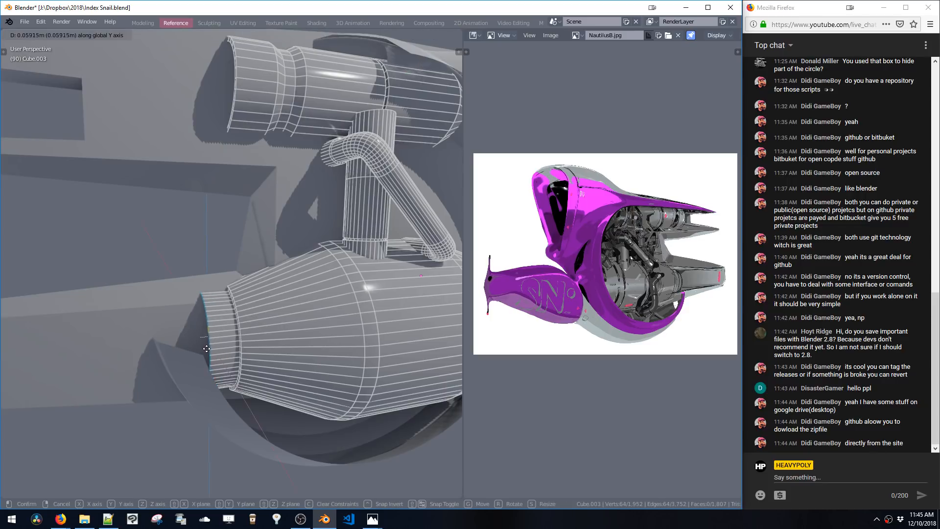
click(211, 342)
Scale the nozzle ring to narrow the cylinder's opening
key(s)
click(219, 390)
ctrl+middle_drag(219, 390, 277, 358)
click(230, 413)
Switch to editing the large ring object around the engine
key(3)
click(277, 400)
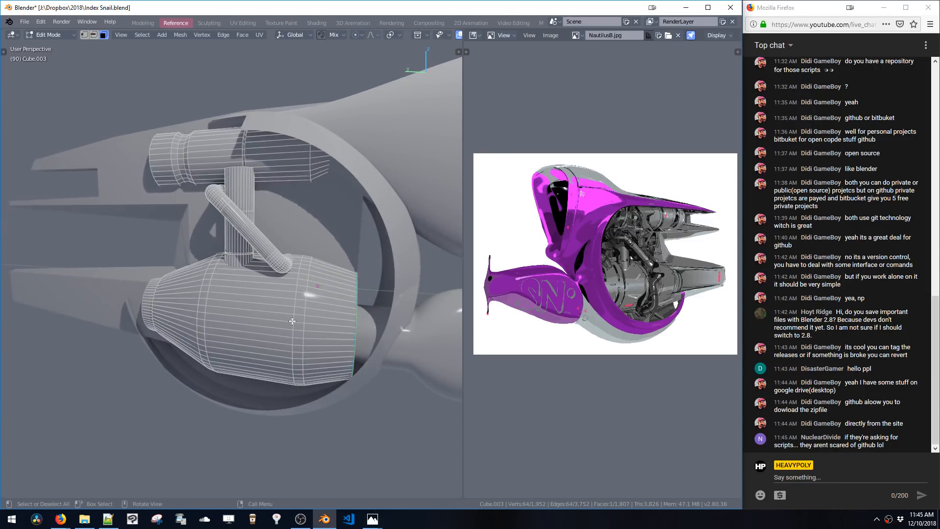
middle_drag(292, 322, 285, 368)
key(space)
click(314, 372)
key(Tab)
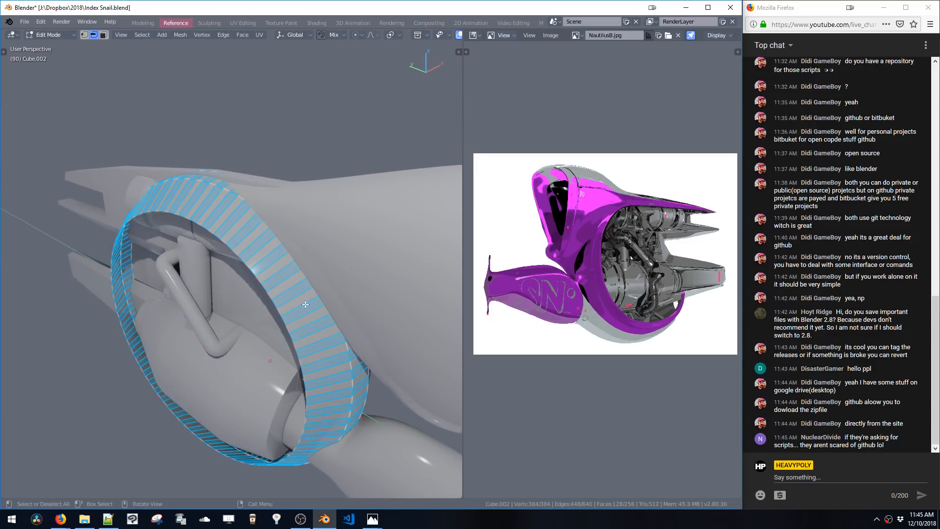
Add a loop cut through the middle of the ring
key(ctrl+r)
click(302, 309)
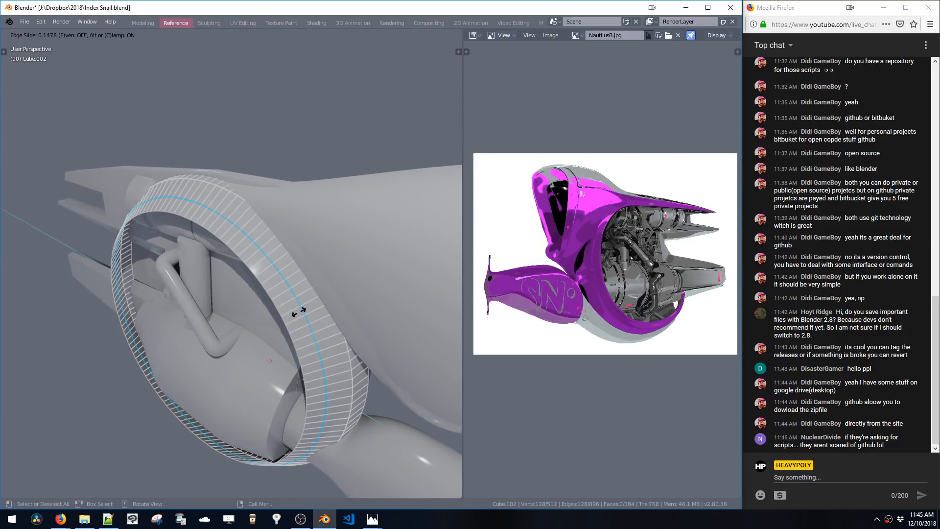
click(303, 326)
Bevel the ring's middle edge loop
key(ctrl+b)
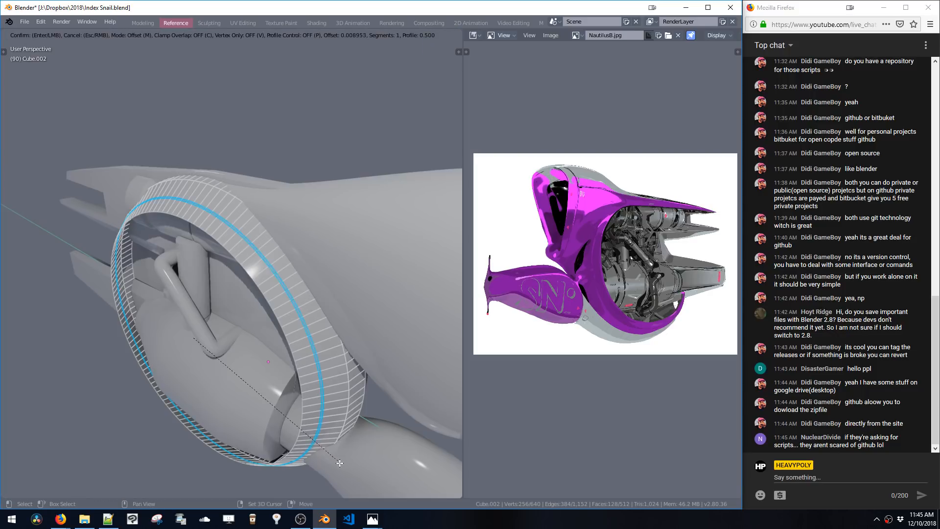
click(338, 464)
key(s)
click(338, 466)
key(ctrl+z)
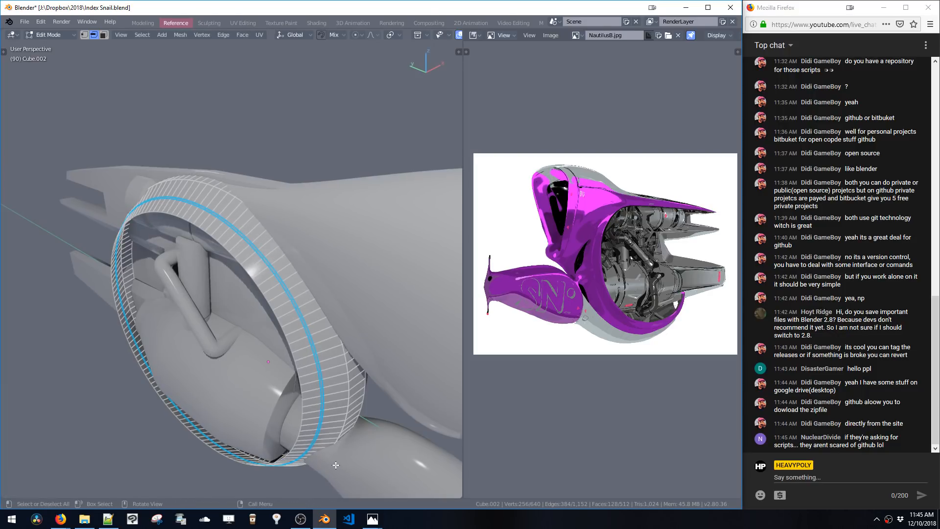
Select an edge loop on the ring, scale it to 0.9962 and move it 0.0168 m along X
ctrl+middle_drag(335, 465, 343, 411)
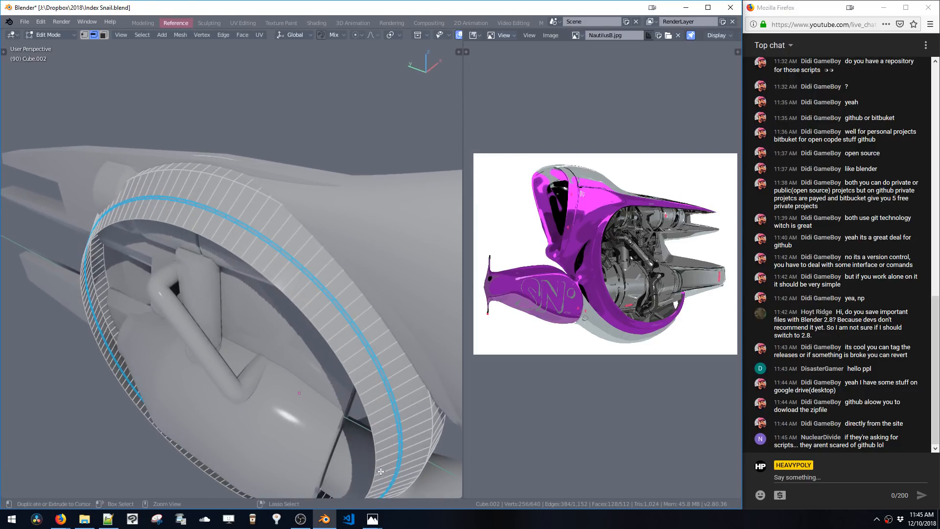
alt+click(378, 388)
key(s)
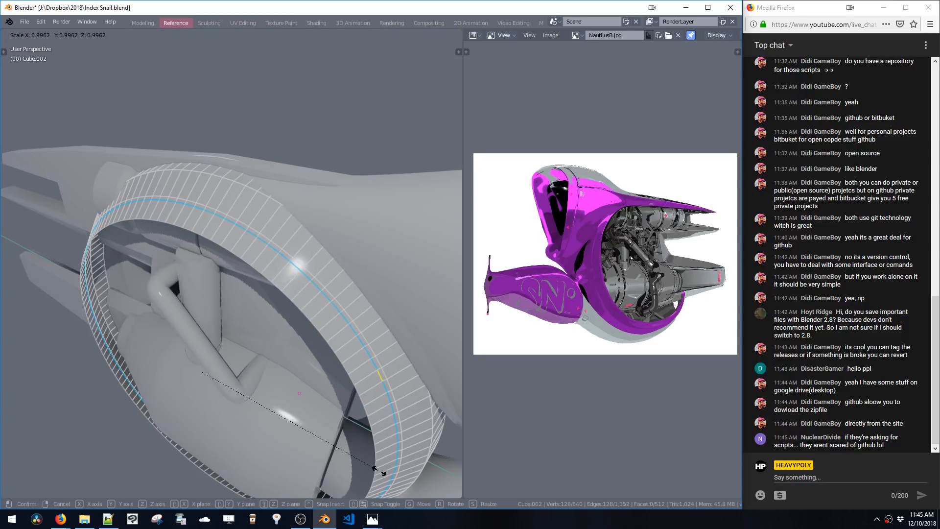
click(378, 476)
middle_drag(378, 475, 361, 450)
key(g)
key(x)
click(361, 448)
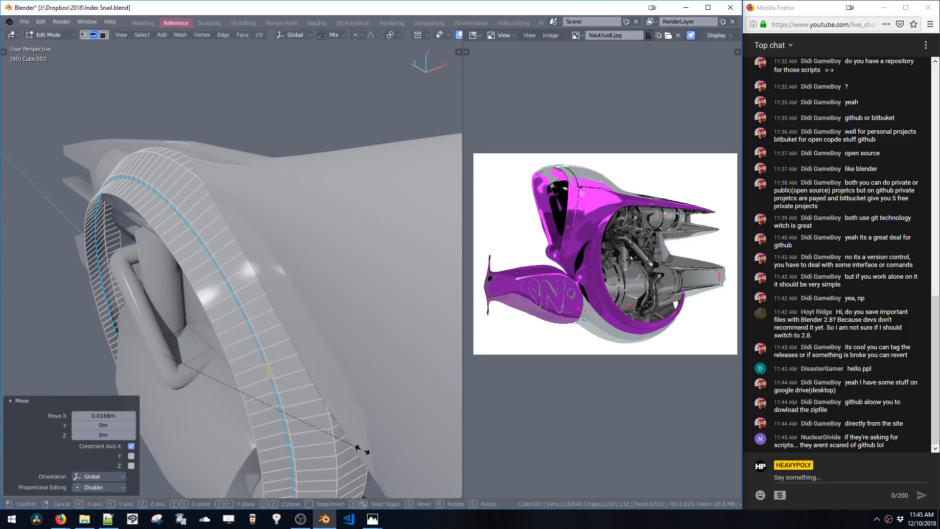
Rescale the loop and move it again along X, then select and deselect all
key(s)
click(368, 458)
key(g)
key(x)
click(366, 459)
key(a)
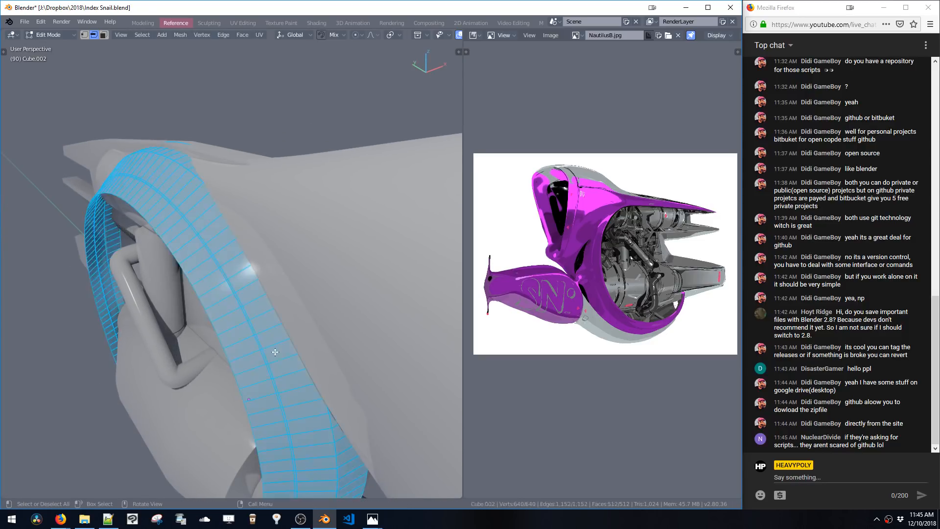
key(a)
Leave edit mode and open the upper blade object for vertex editing
middle_drag(298, 360, 324, 294)
key(Tab)
middle_drag(309, 382, 334, 340)
key(space)
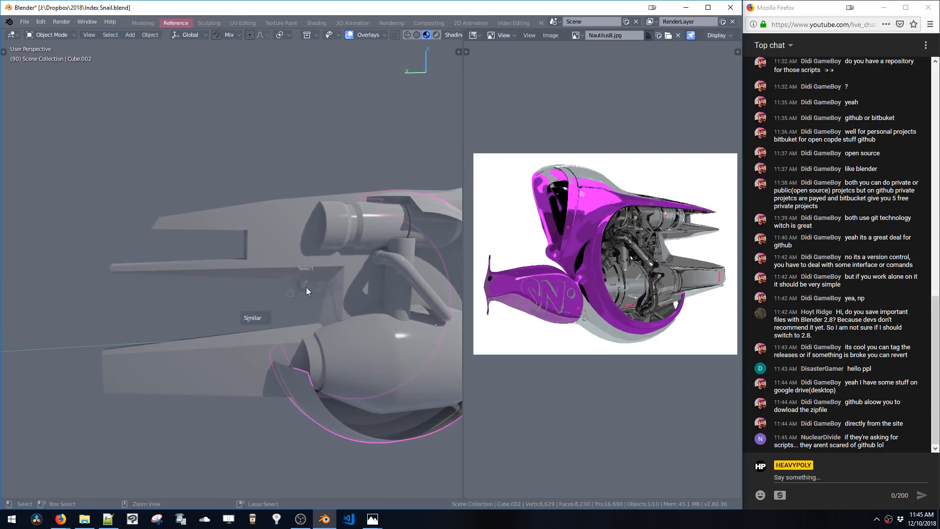
click(287, 258)
key(space)
shift+middle_drag(258, 239, 305, 252)
key(space)
click(260, 219)
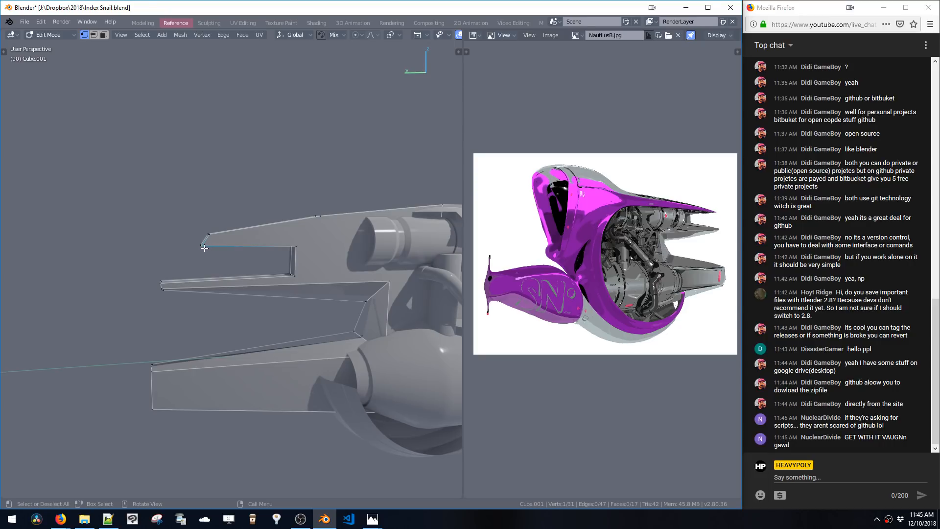
Rip and reposition vertices to reshape the notch of the upper blade
key(v)
click(269, 252)
key(v)
click(229, 258)
shift+middle_drag(249, 264, 214, 242)
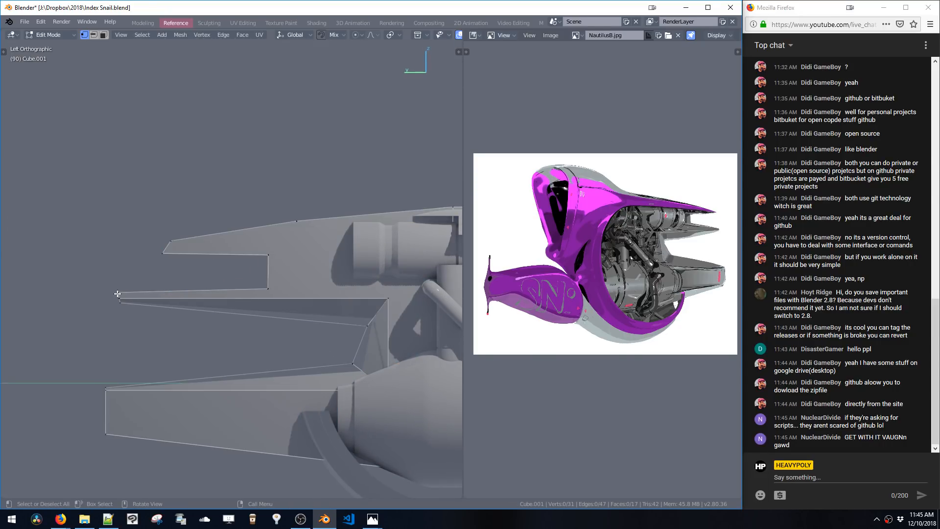
middle_drag(131, 299, 255, 311)
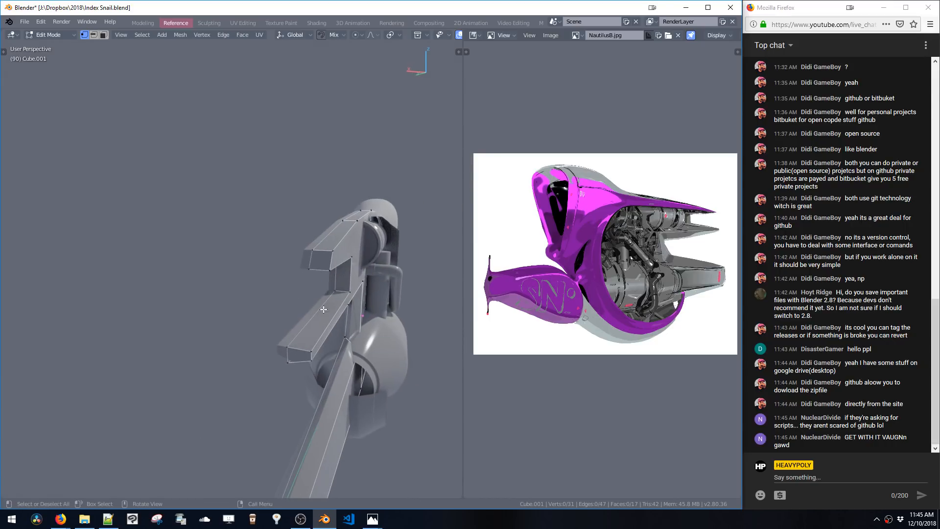
click(331, 327)
middle_drag(341, 317, 398, 293)
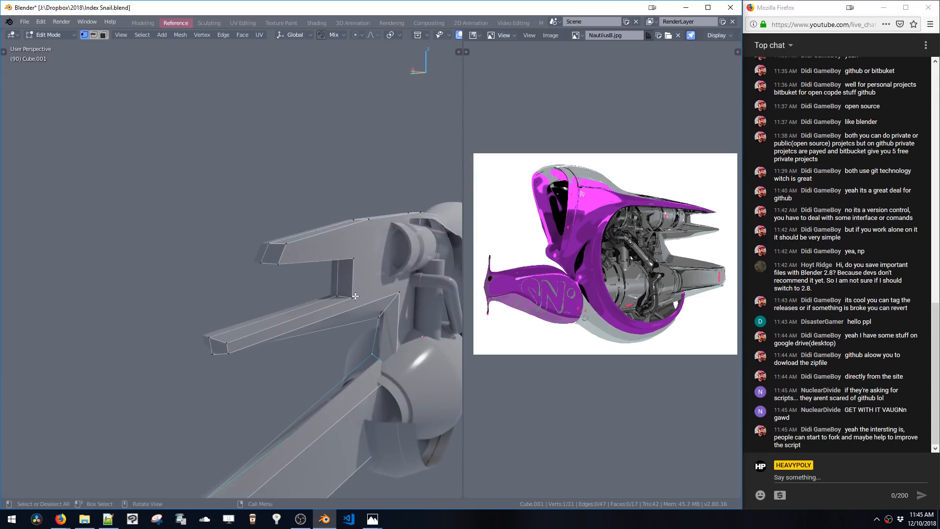
click(357, 262)
middle_drag(357, 262, 320, 264)
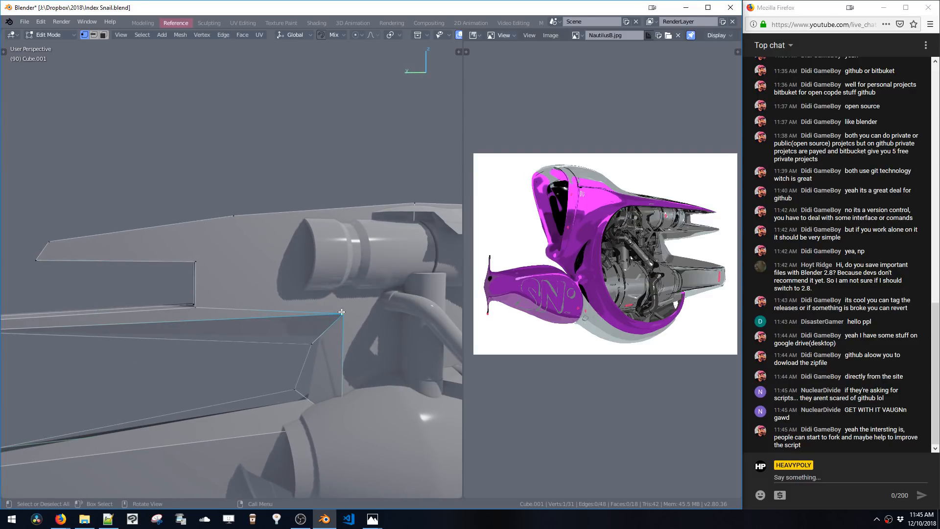
key(k)
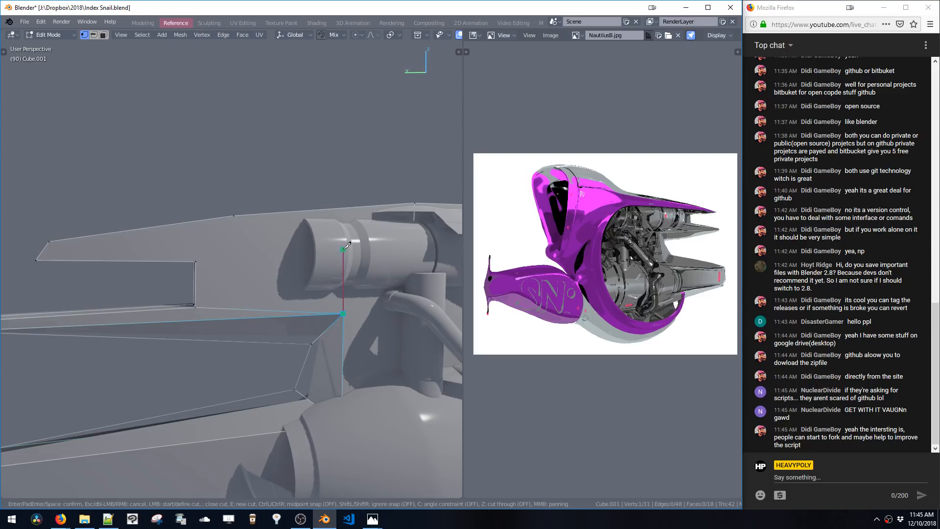
key(c)
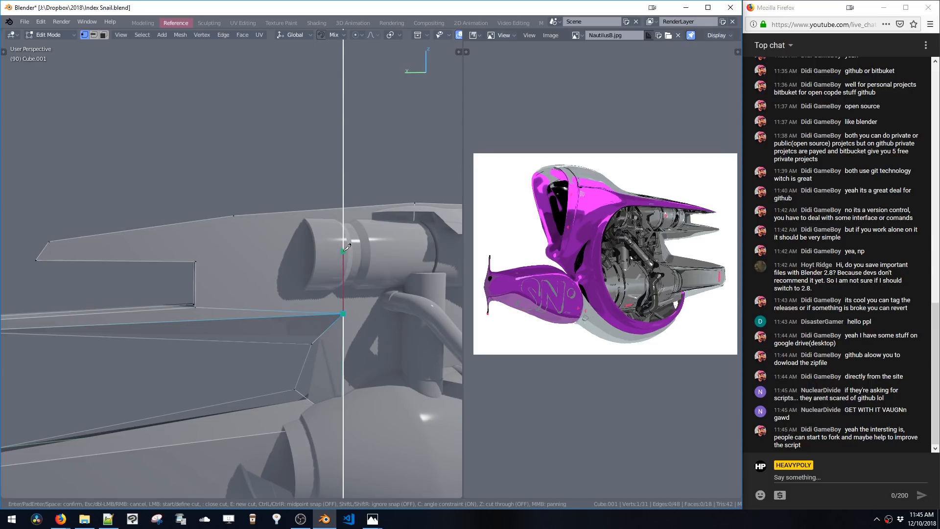
click(344, 251)
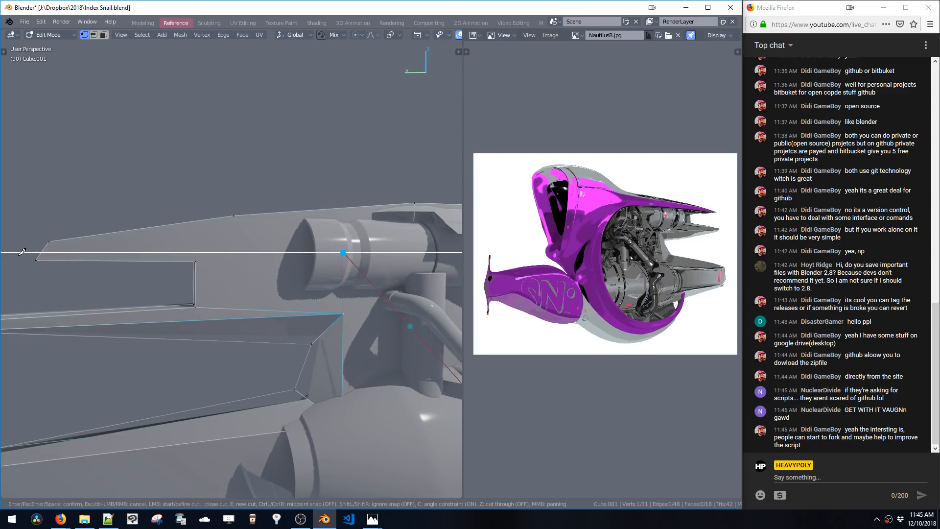
middle_drag(316, 255, 338, 317)
key(Escape)
Knife-cut a straight line across the upper blade from the notch corner to its front edge
key(k)
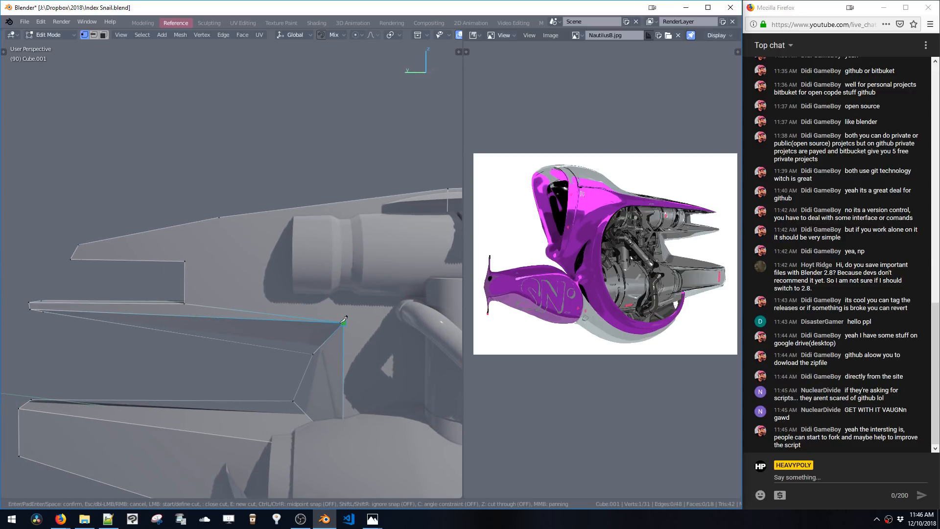
key(c)
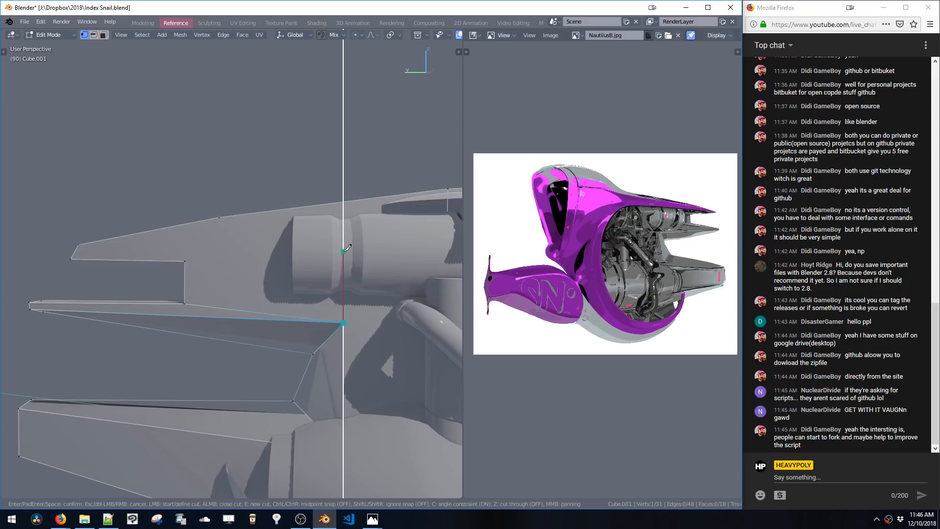
click(346, 249)
click(54, 246)
key(Return)
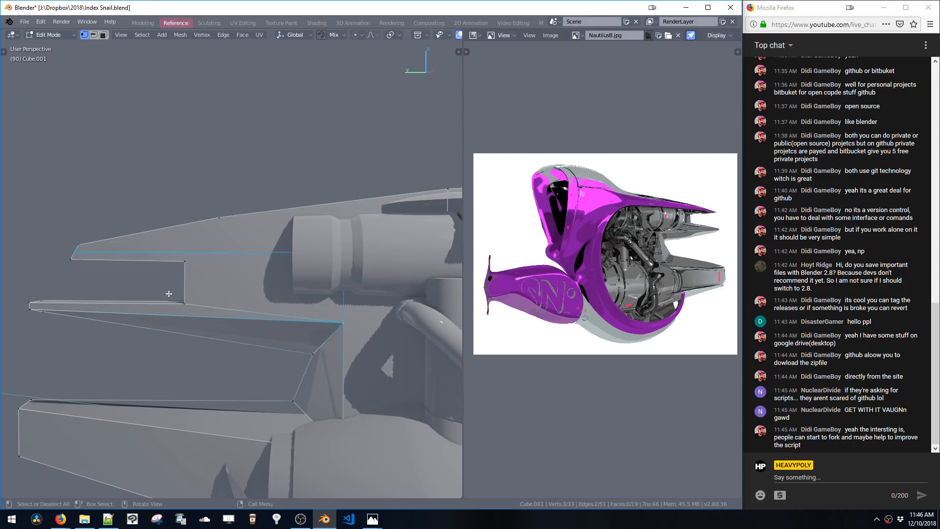
Select an edge of the upper blade and move it 0.0879 m along X
click(184, 264)
shift+click(337, 255)
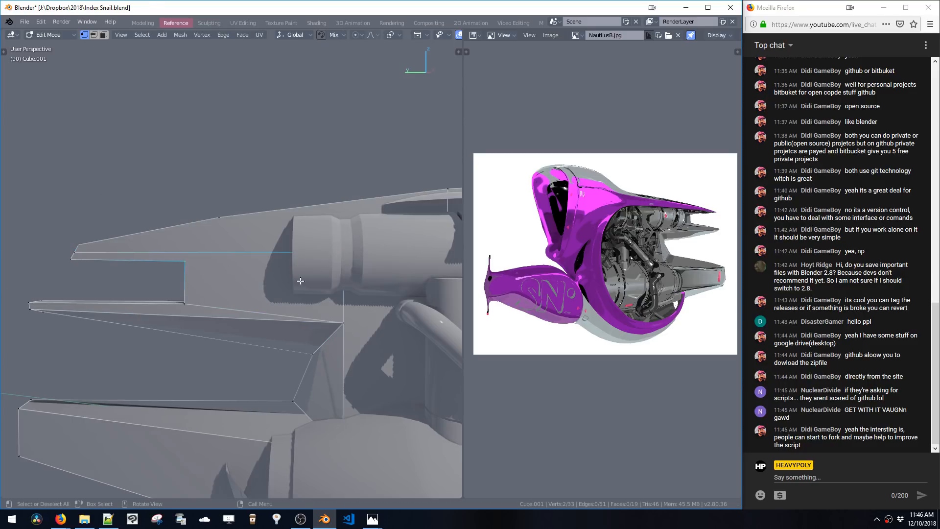
key(2)
middle_drag(270, 293, 299, 305)
key(g)
key(x)
click(290, 302)
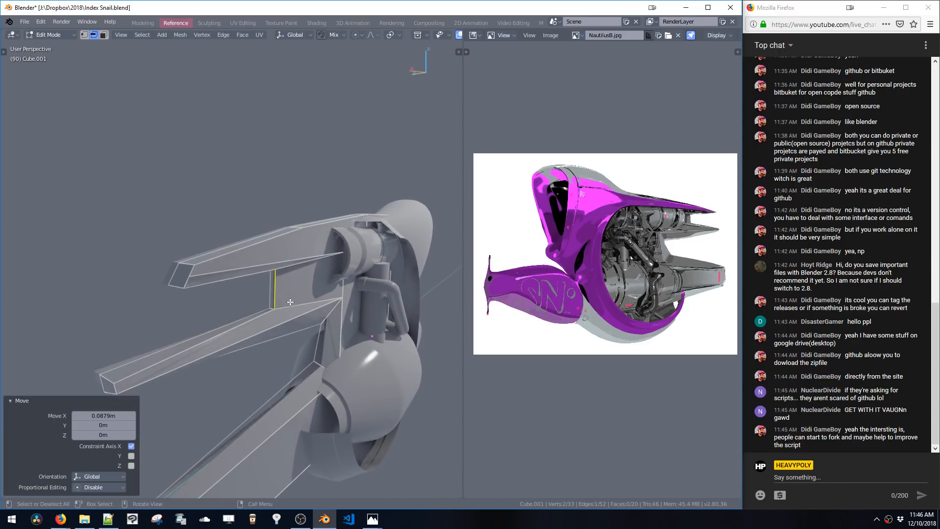
Select the blade's front corner vertex and move it along X
key(1)
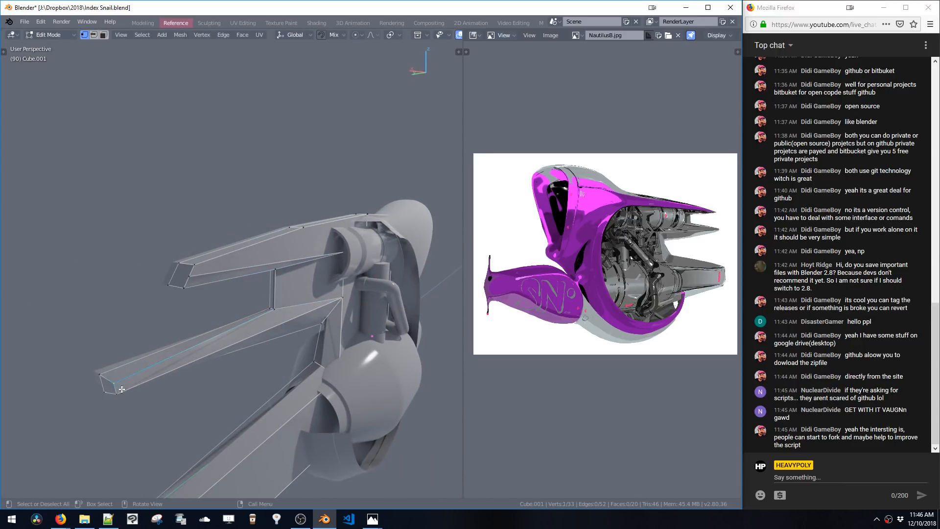
middle_drag(122, 390, 127, 388)
key(g)
key(x)
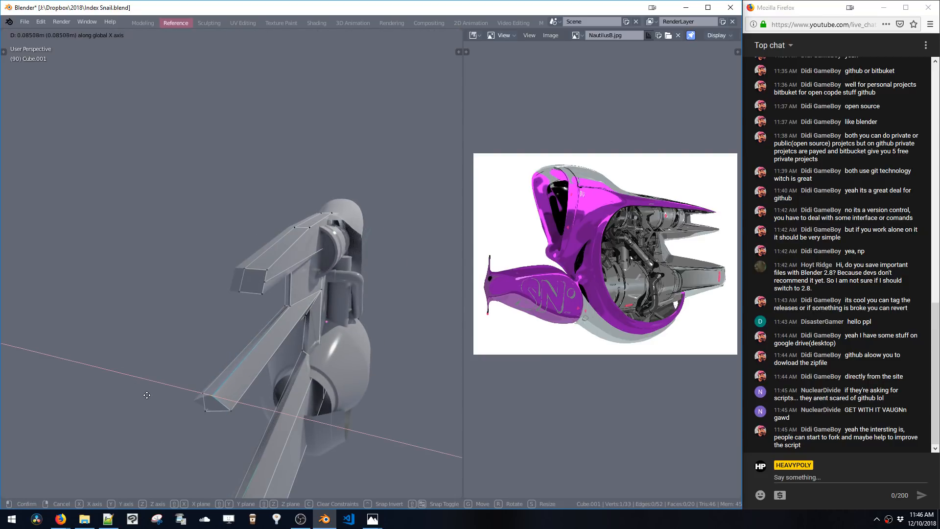
click(138, 390)
mouse_move(143, 388)
middle_down()
mouse_move(186, 380)
mouse_move(144, 371)
middle_up()
Select an edge loop on the upper blade and slide it along X
key(2)
double_click(288, 287)
key(1)
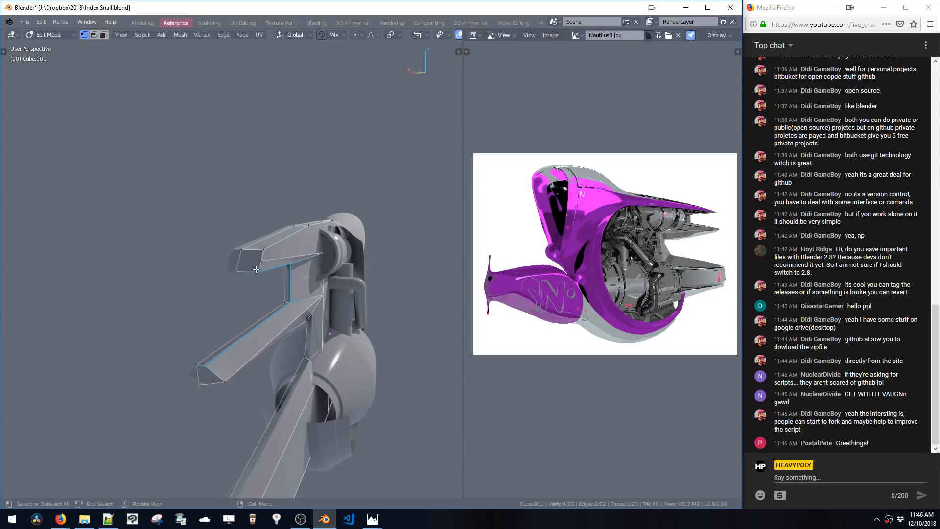
key(g)
key(x)
click(237, 281)
middle_drag(236, 280, 189, 292)
Select the blade's rear vertices and move them along X
scroll(208, 290, up, 4)
key(space)
click(193, 351)
scroll(204, 409, down, 4)
middle_drag(204, 409, 338, 245)
key(Tab)
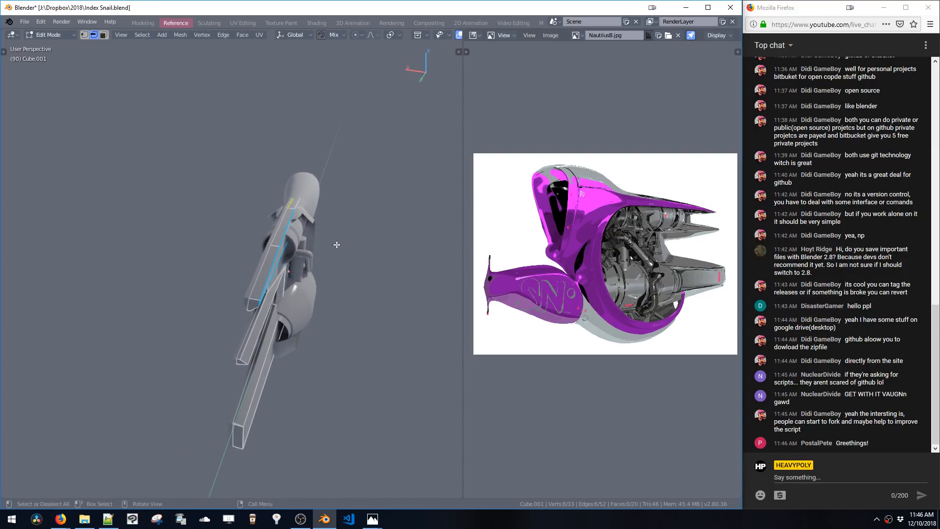
key(g)
key(x)
click(327, 242)
Select the upper blade's tip vertices and move them 0.32 m along X
click(284, 250)
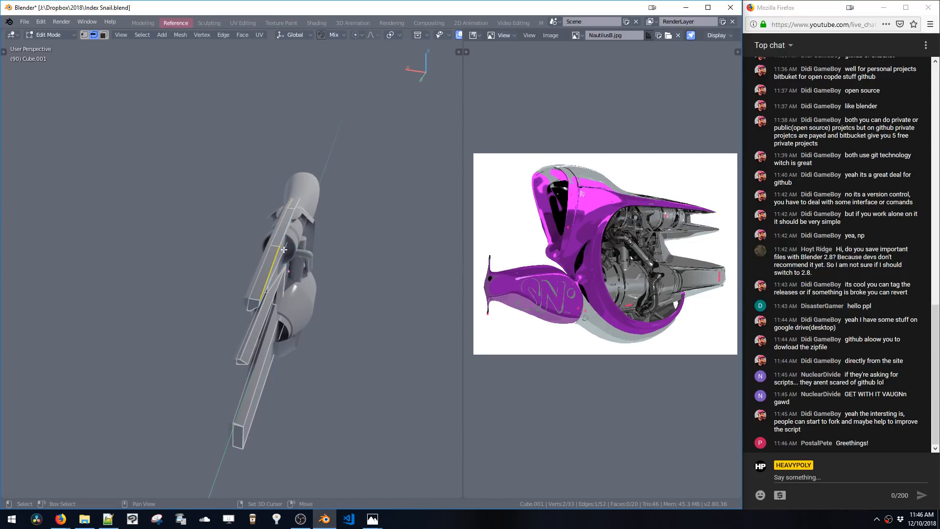
shift+click(297, 205)
key(g)
key(x)
click(280, 207)
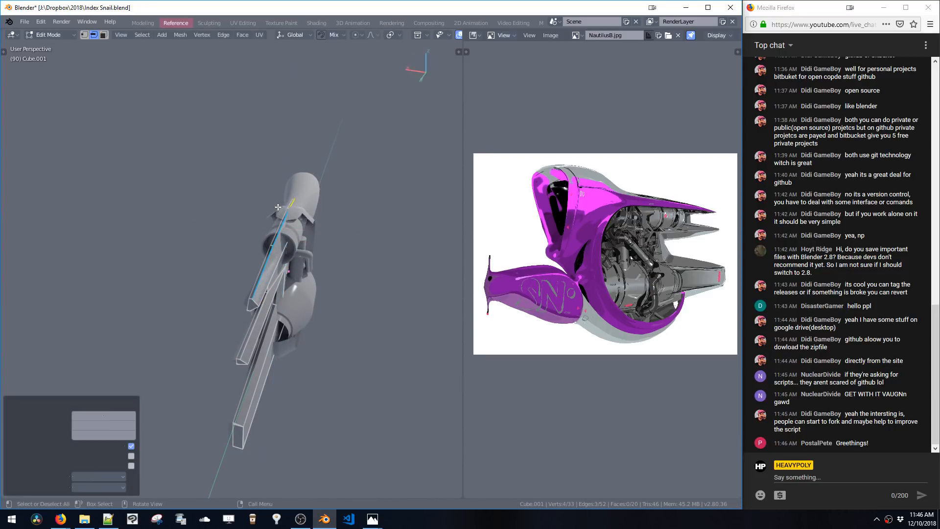
middle_drag(284, 206, 249, 209)
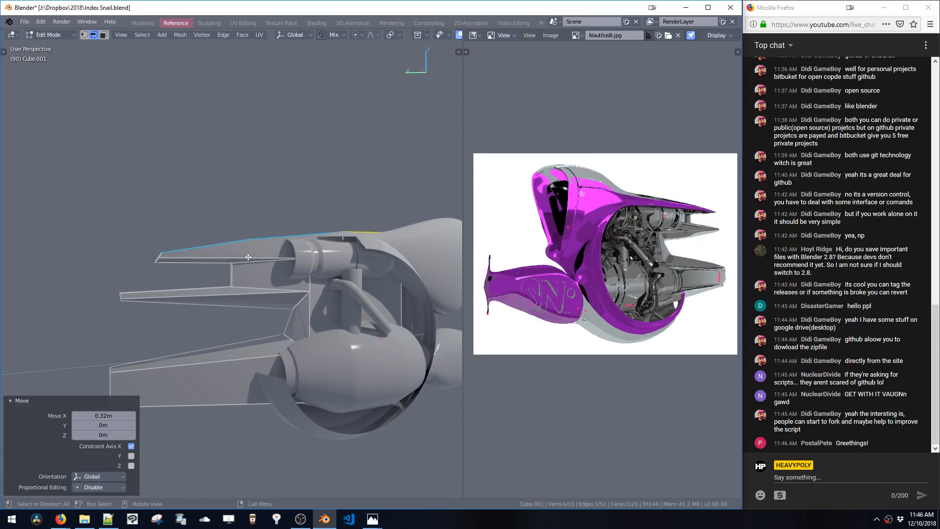
Leave edit mode and open the cowl object for editing
shift+middle_drag(252, 261, 236, 243)
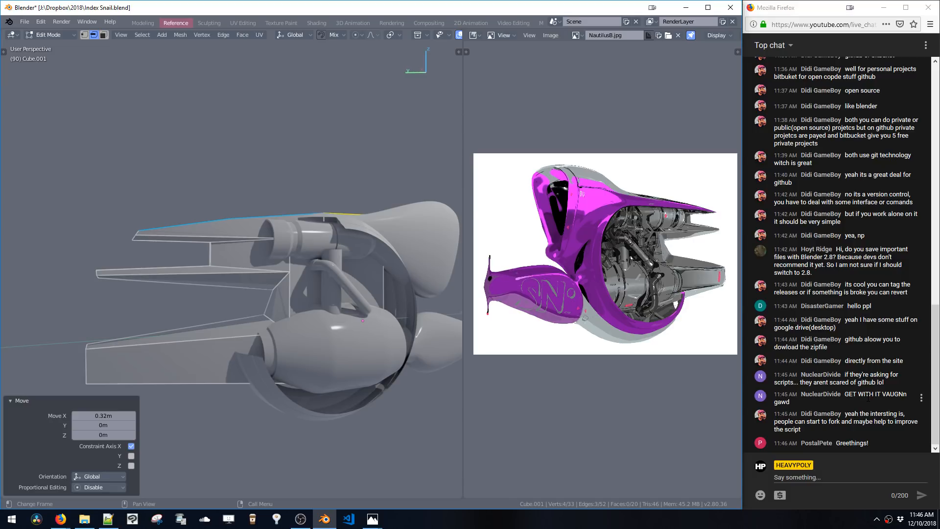
scroll(328, 244, up, 5)
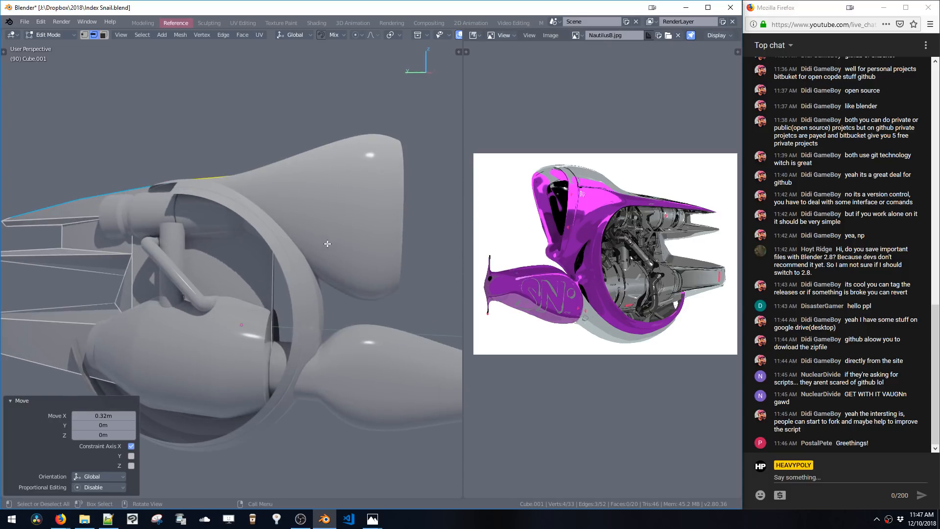
key(Tab)
click(340, 248)
key(Tab)
shift+middle_drag(330, 247, 324, 219)
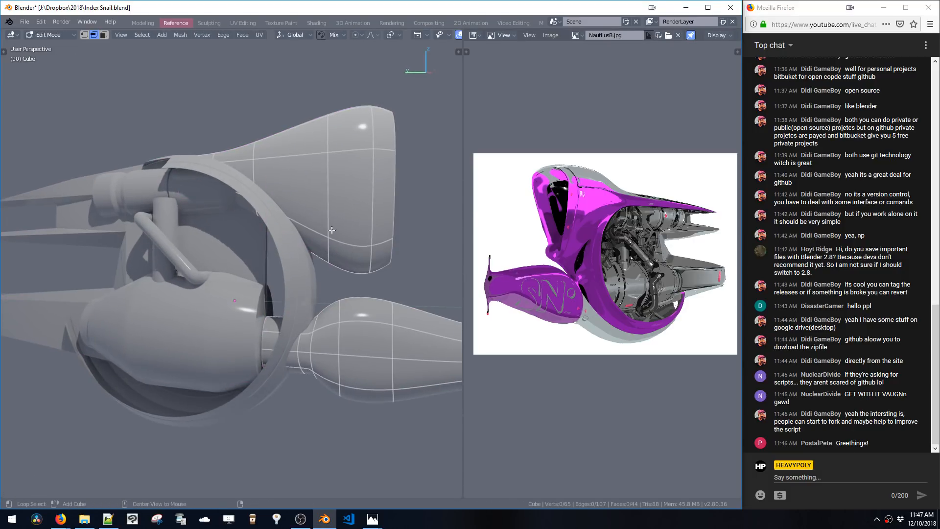
middle_drag(327, 265, 330, 259)
drag(326, 232, 342, 264)
key(g)
key(z)
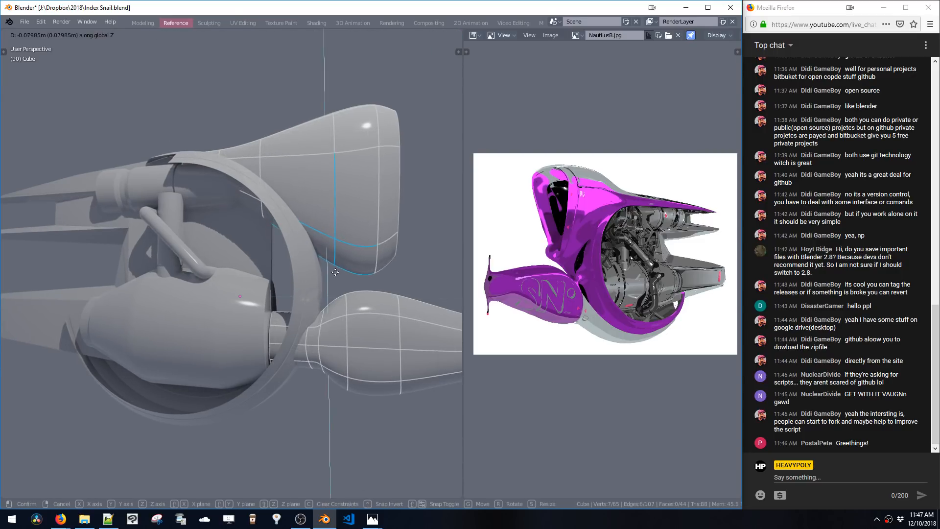
click(336, 273)
key(ctrl+z)
Select the cowl's lower vertices, move them -0.236 m along Z and then along Y
key(1)
drag(322, 233, 343, 267)
key(g)
key(z)
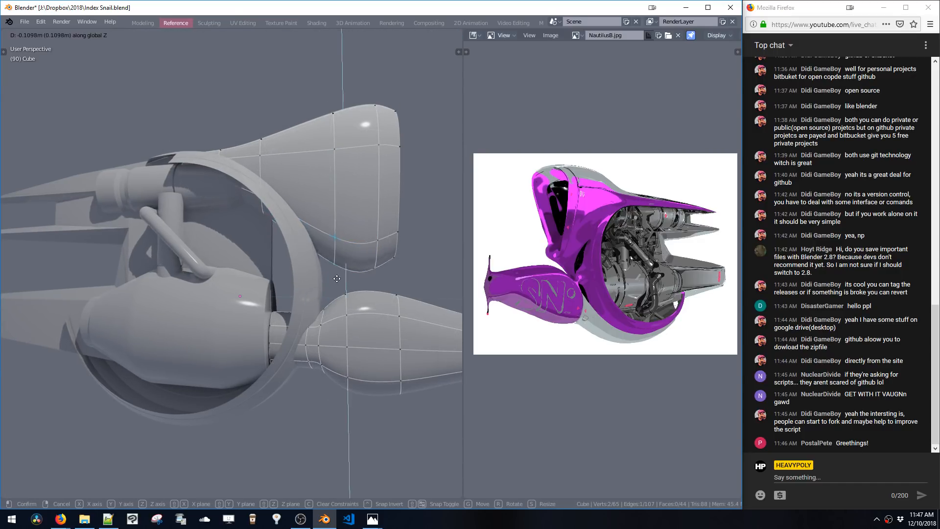
click(336, 282)
key(g)
key(y)
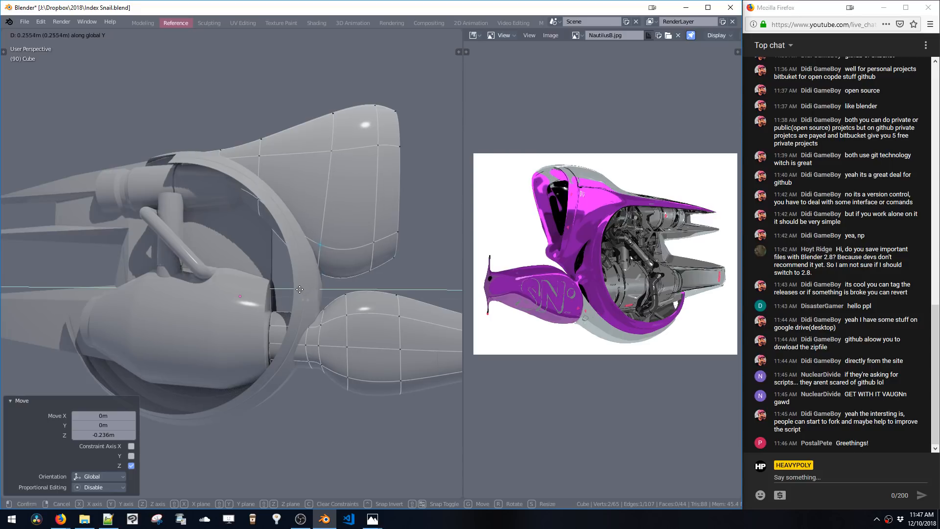
click(296, 290)
middle_drag(297, 289, 303, 219)
Select and delete a face on the cowl near the ring
key(3)
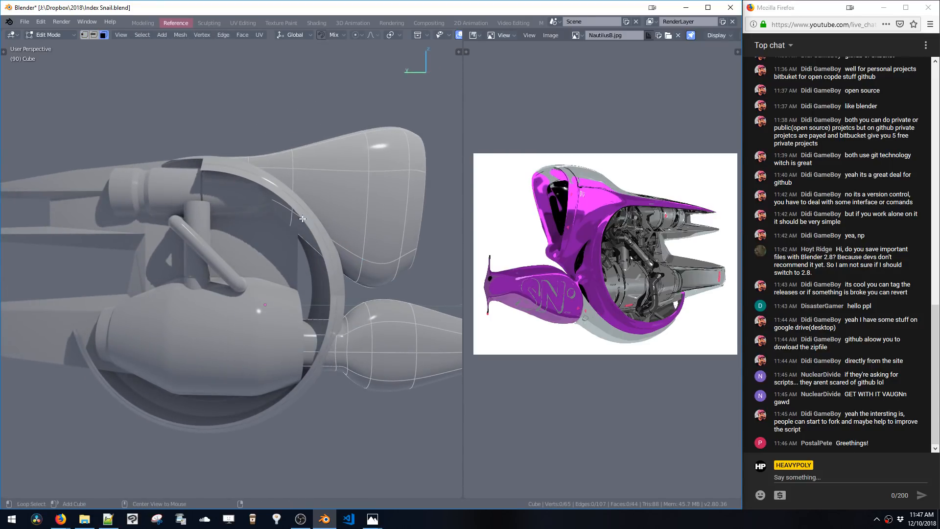
shift+click(285, 222)
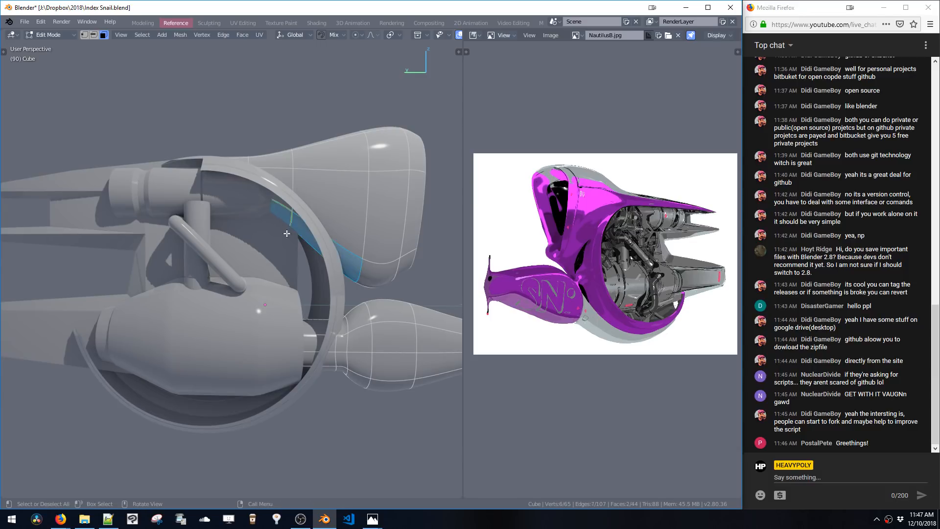
key(x)
middle_drag(279, 244, 283, 236)
key(space)
click(347, 244)
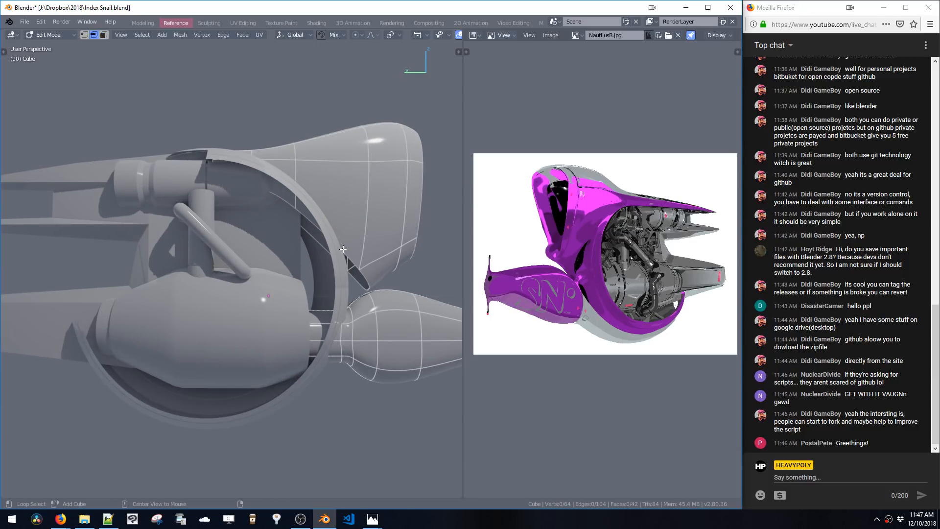
Select the open edge of the cowl and extrude it along Y
middle_drag(338, 249, 308, 248)
key(e)
key(y)
click(282, 263)
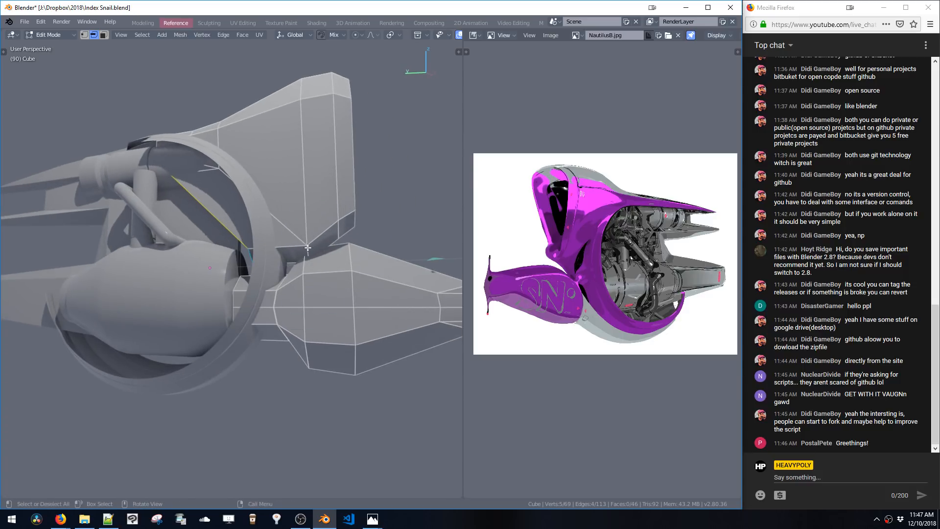
Move the extruded vertex along Z and 0.0944 m along Y
key(g)
key(z)
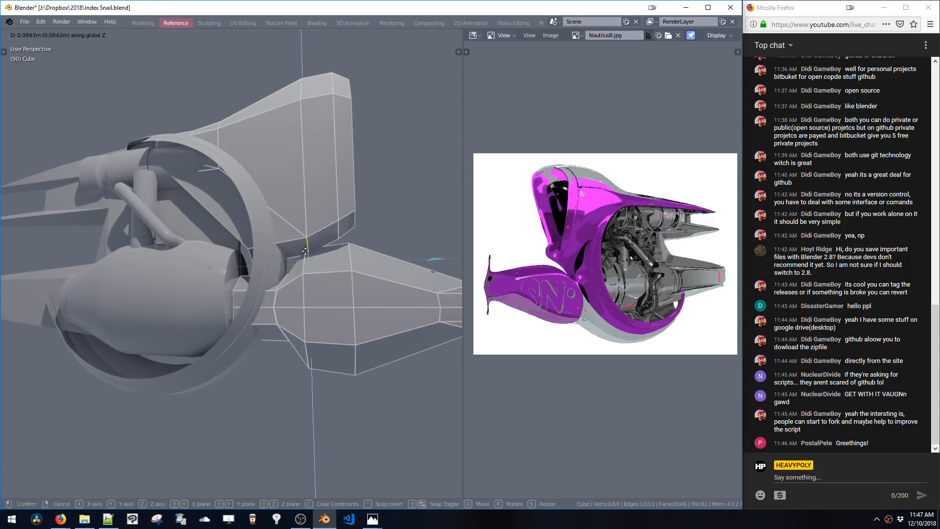
click(305, 249)
key(g)
key(y)
click(298, 243)
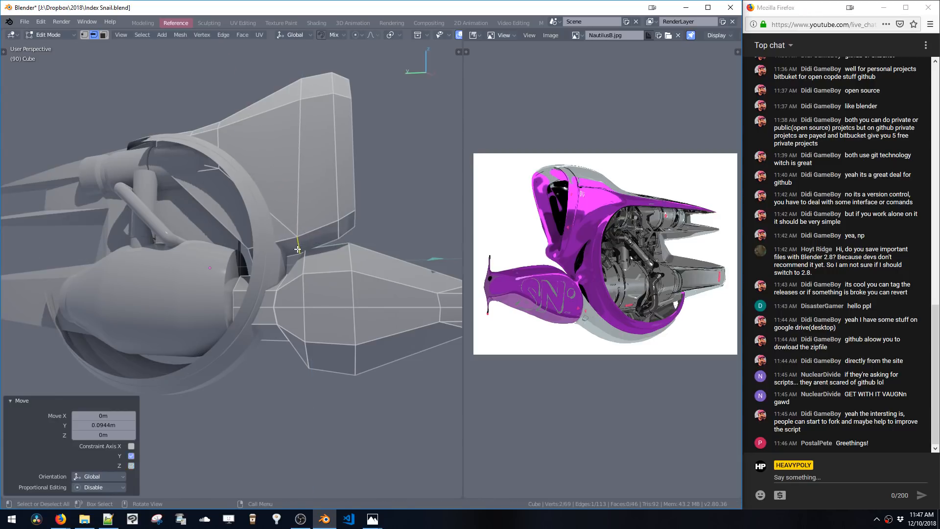
key(z)
Move another cowl vertex along Z and Y, then leave edit mode
key(z)
click(321, 251)
key(g)
key(z)
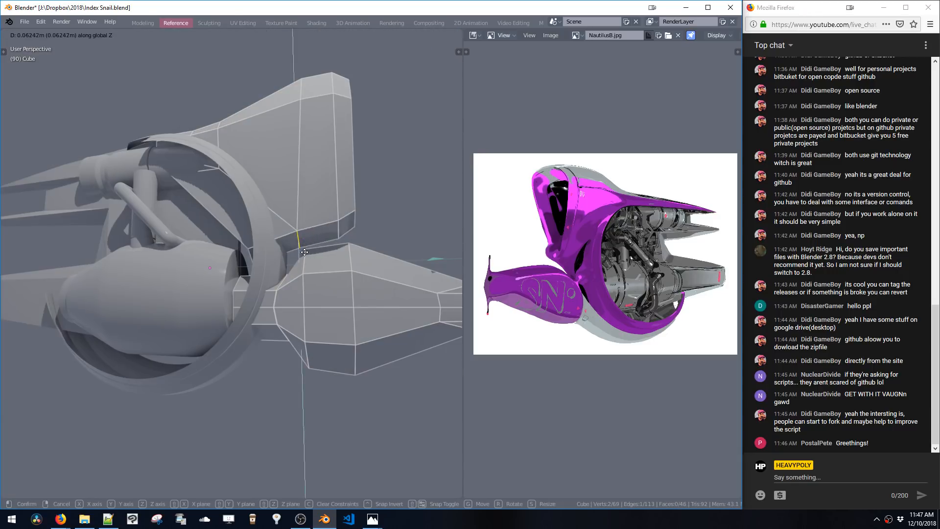
click(323, 242)
key(g)
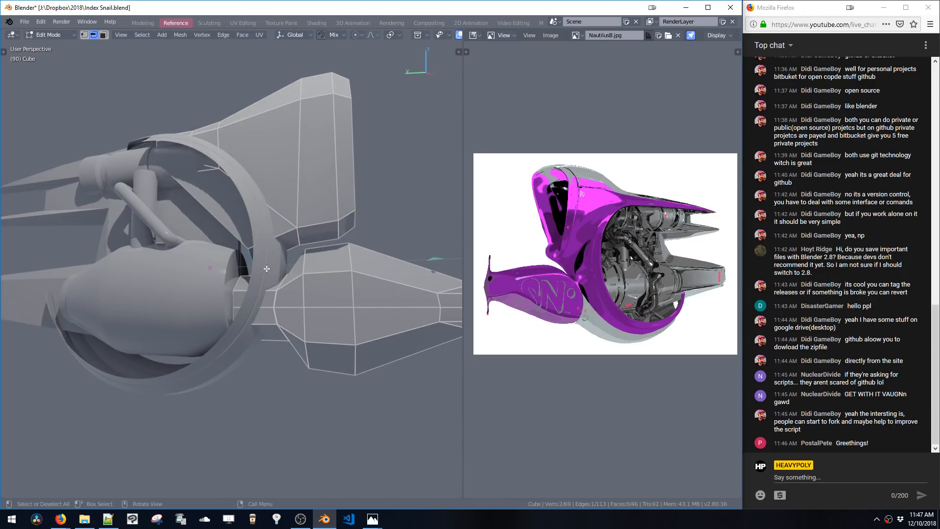
key(y)
click(292, 272)
key(Tab)
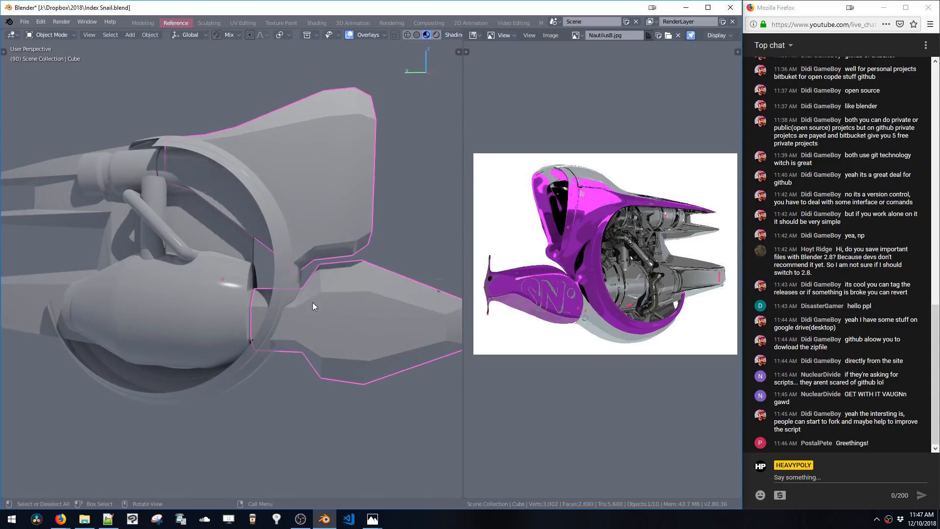
Enter edit mode on the cowl, select vertices and scale them along X
scroll(313, 302, down, 2)
middle_drag(310, 283, 281, 235)
key(Tab)
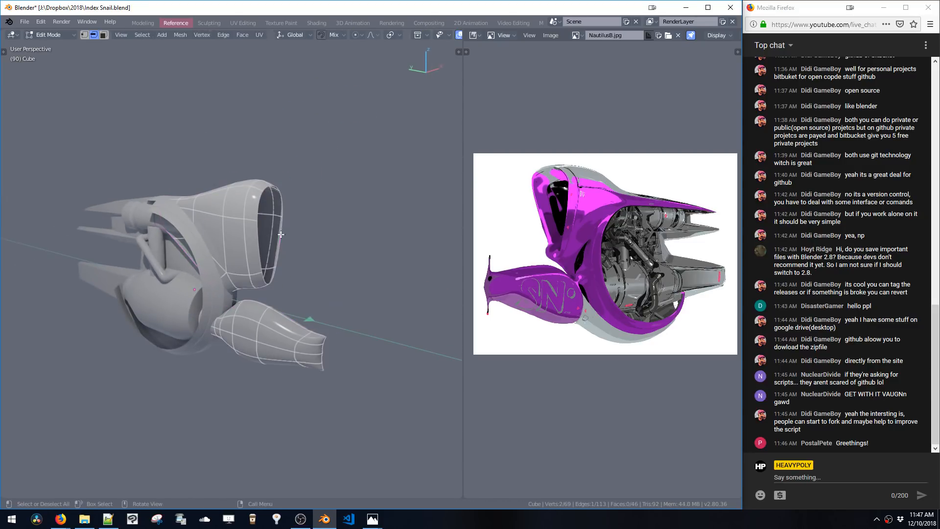
alt+click(276, 271)
middle_drag(276, 271, 327, 239)
key(s)
key(x)
click(298, 269)
Leave edit mode, select the ring and lower tube objects, and save the file
key(Tab)
middle_drag(294, 267, 301, 293)
shift+click(292, 307)
key(ctrl+s)
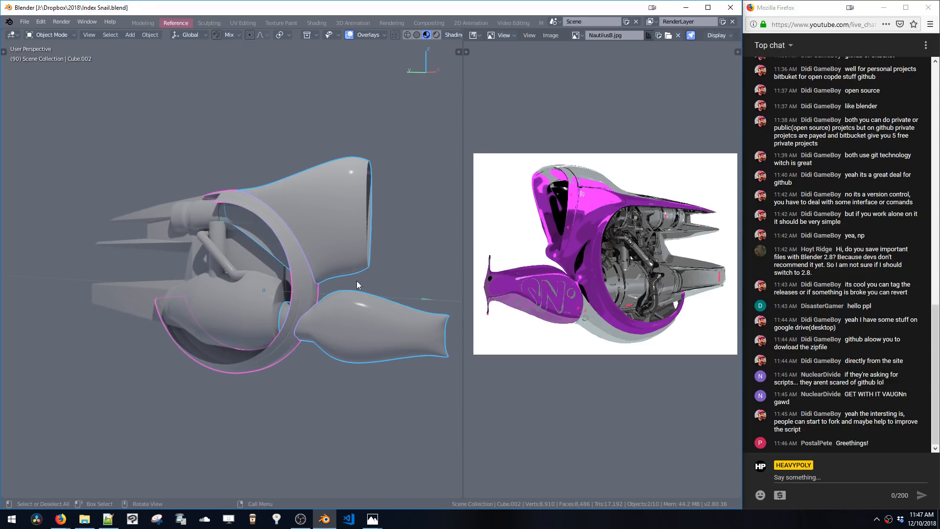
Assign the F Glossy material to the selection and set its base colour to purple (R 0.373, G 0.005, B 0.761)
key(shift+v)
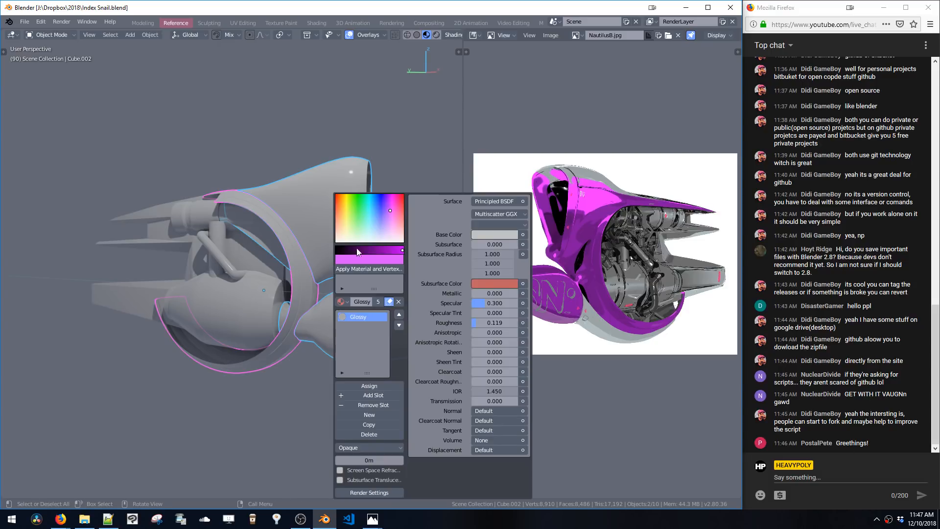
click(341, 301)
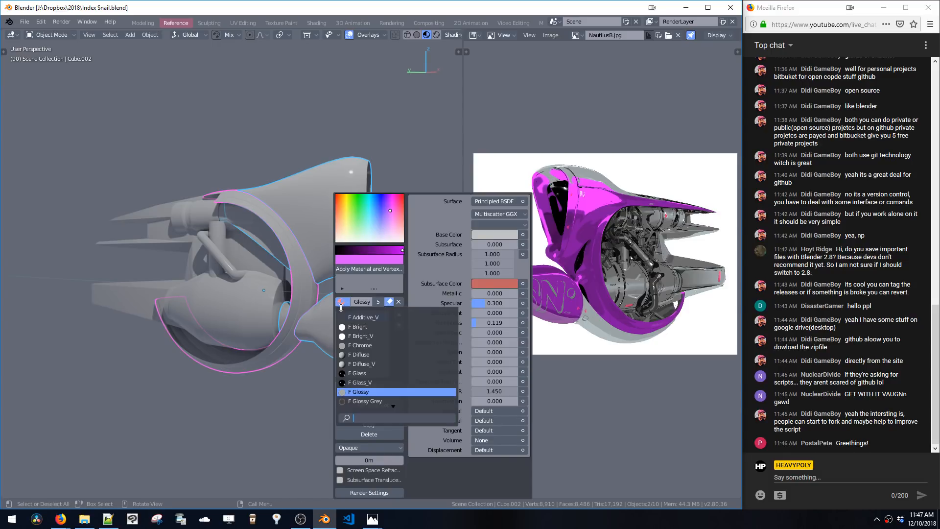
click(360, 391)
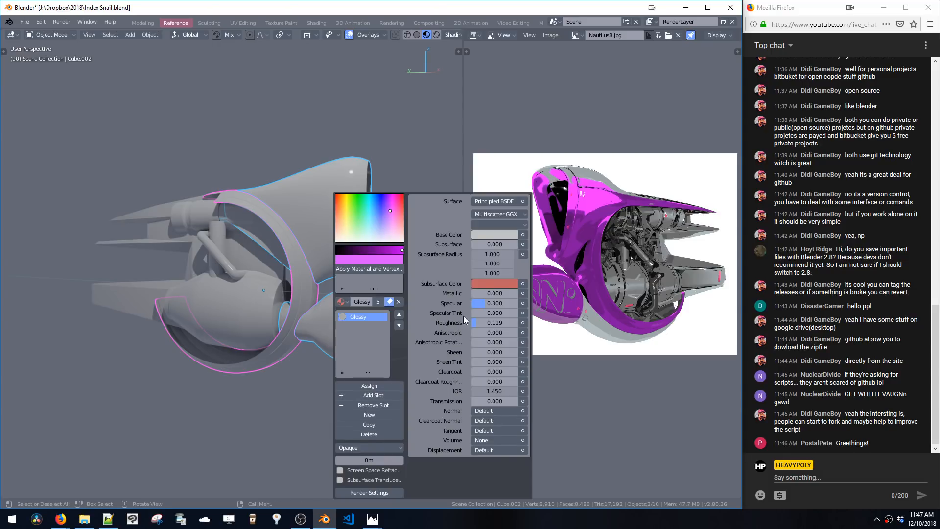
click(486, 236)
click(542, 88)
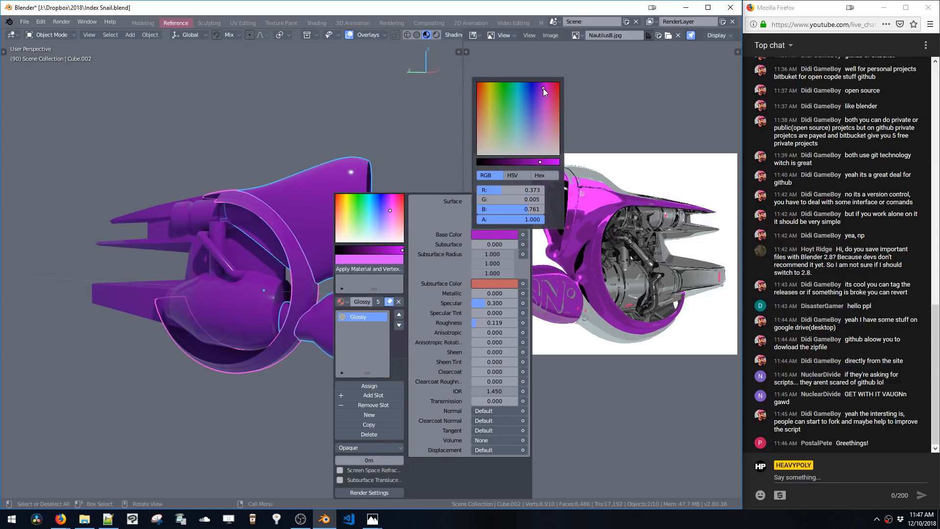
Brighten the glossy material's base colour to R 0.560 and set its Metallic value to 1.000
drag(543, 88, 545, 88)
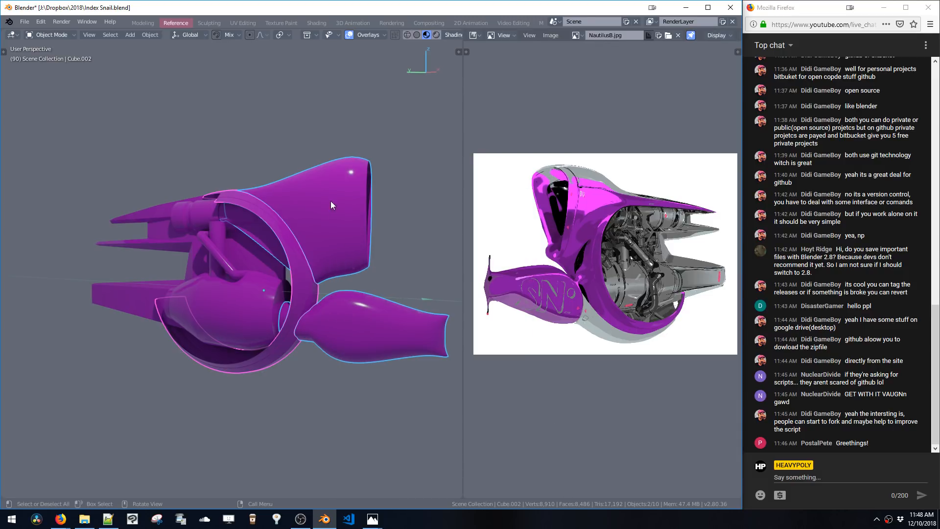
key(v)
key(shift+v)
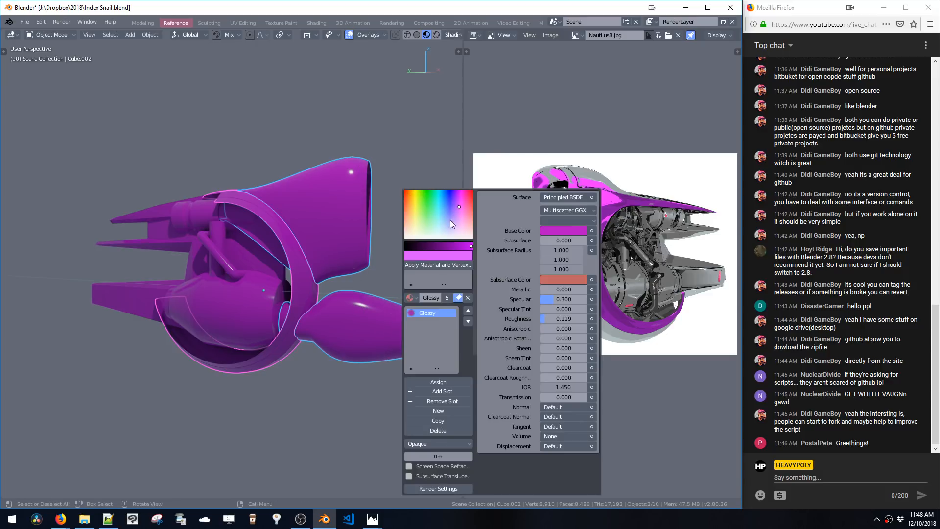
click(559, 231)
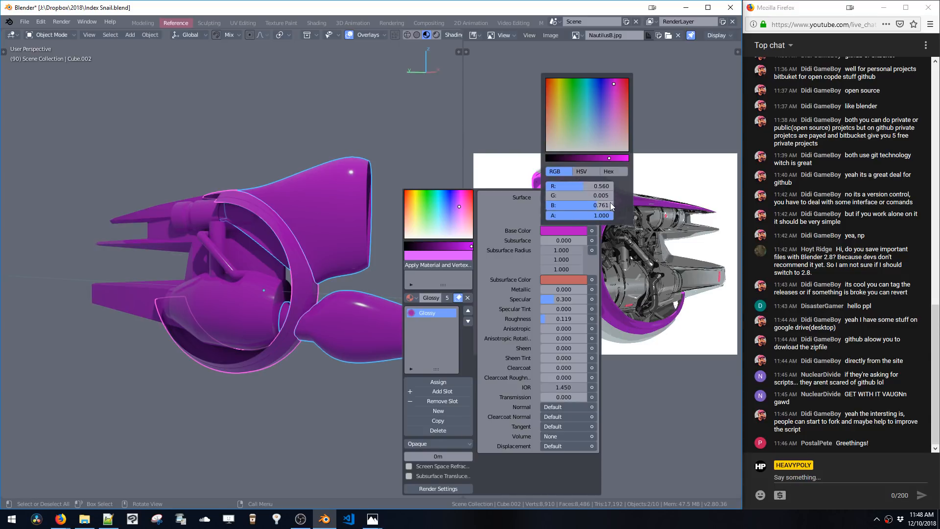
drag(606, 154, 615, 160)
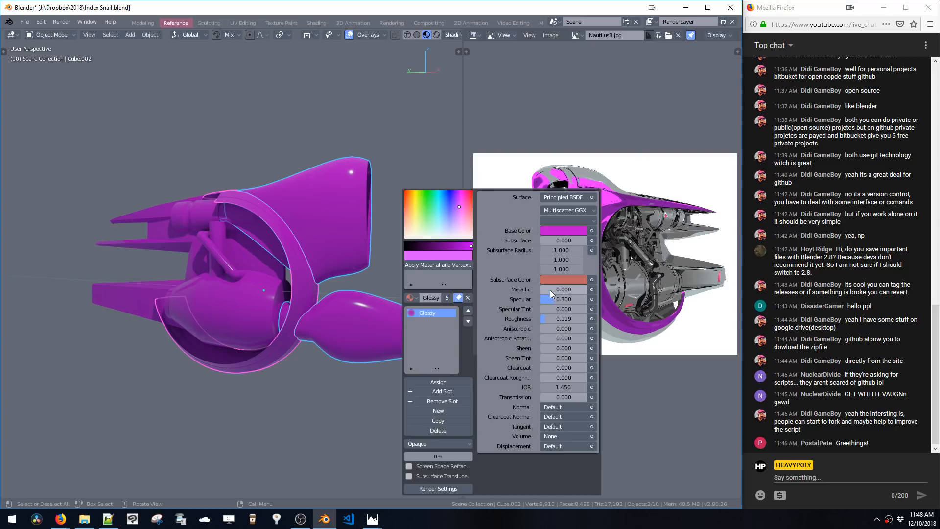
drag(551, 290, 616, 295)
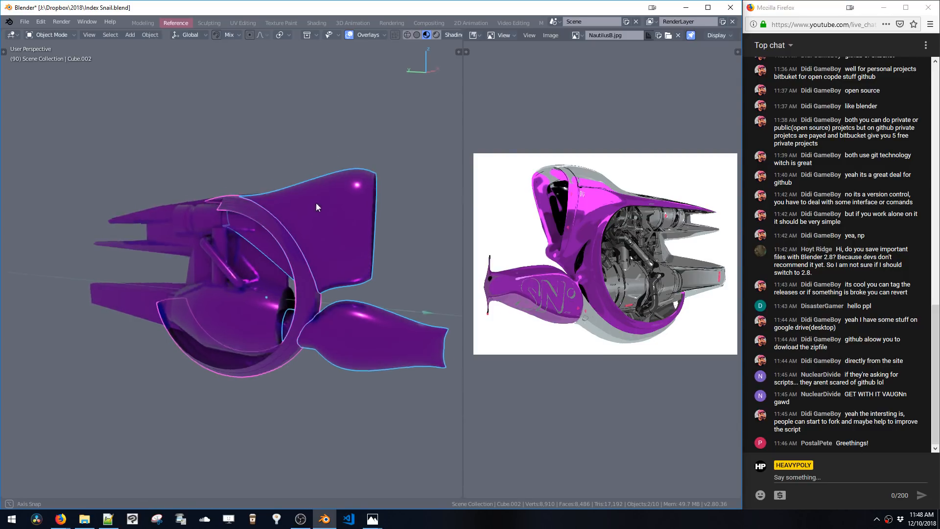
Assign the F Glossy Grey material to the inner engine parts object
middle_drag(316, 203, 315, 241)
key(Tab)
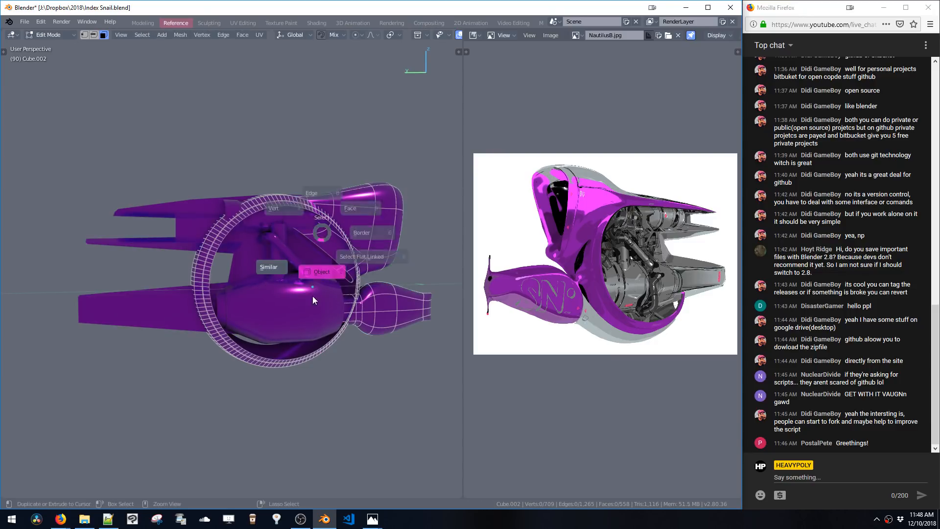
key(Tab)
click(305, 313)
key(Tab)
key(a)
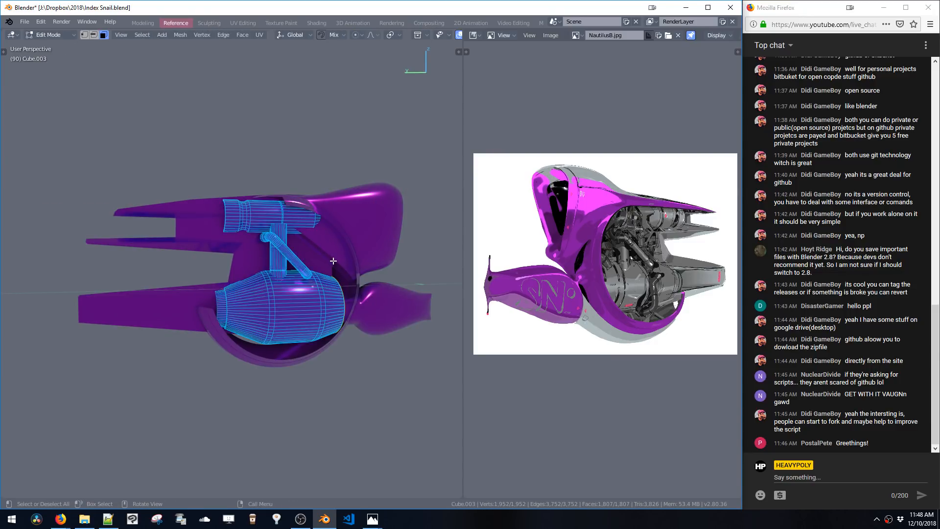
key(shift+v)
click(349, 296)
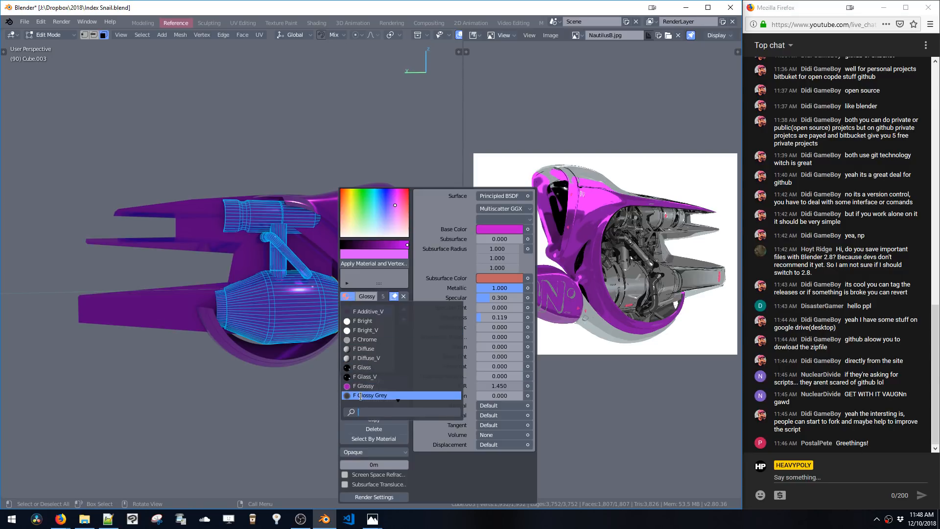
click(361, 395)
key(Tab)
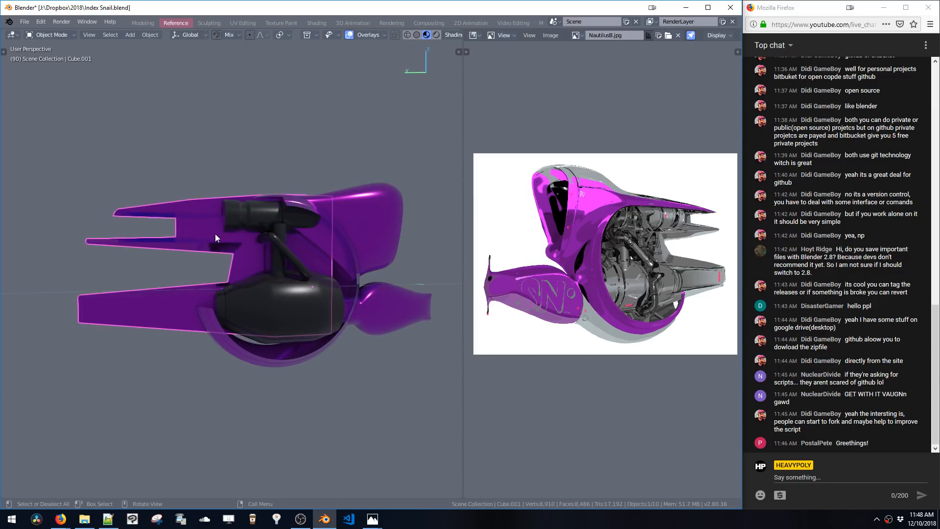
Assign the F Glossy Grey material to the blades object and return to object mode on the cowl
key(Tab)
key(shift+v)
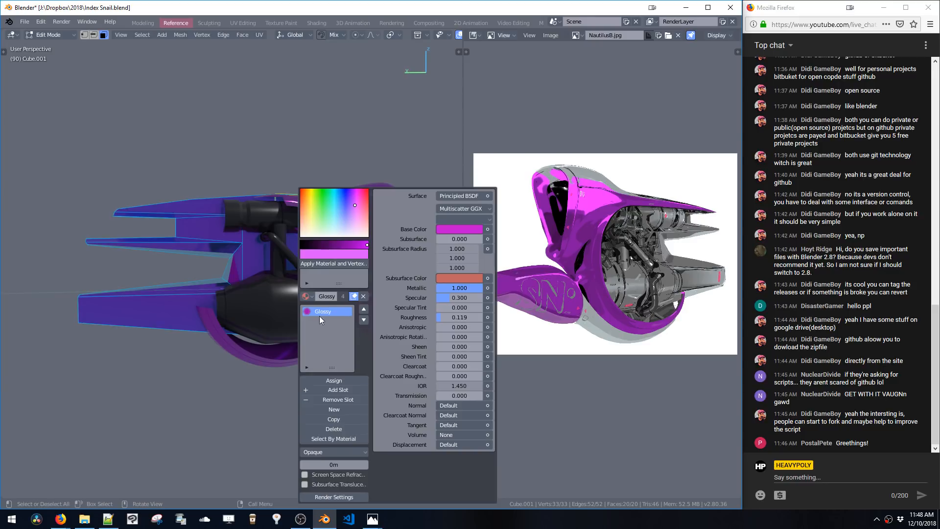
click(307, 296)
click(357, 396)
key(ctrl+space)
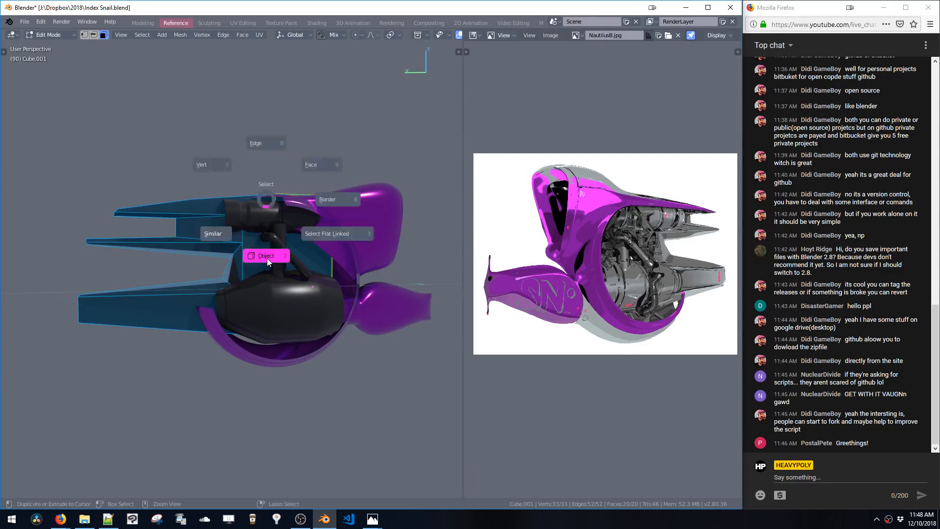
click(268, 260)
click(313, 245)
mouse_move(335, 246)
middle_down()
mouse_move(250, 240)
mouse_move(248, 249)
mouse_move(330, 243)
mouse_move(345, 251)
mouse_move(366, 239)
mouse_move(324, 256)
middle_up()
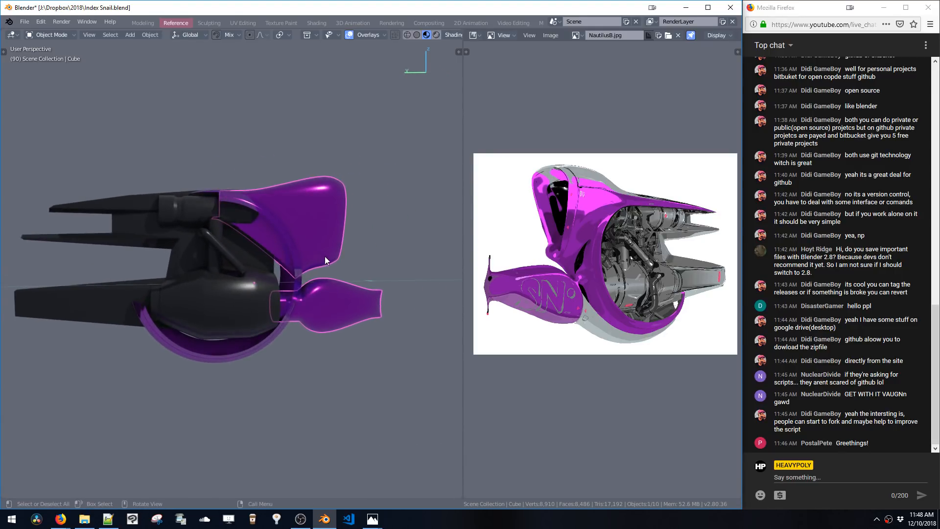
Turn off Scene Lights and Scene World in the viewport shading options
key(z)
click(325, 214)
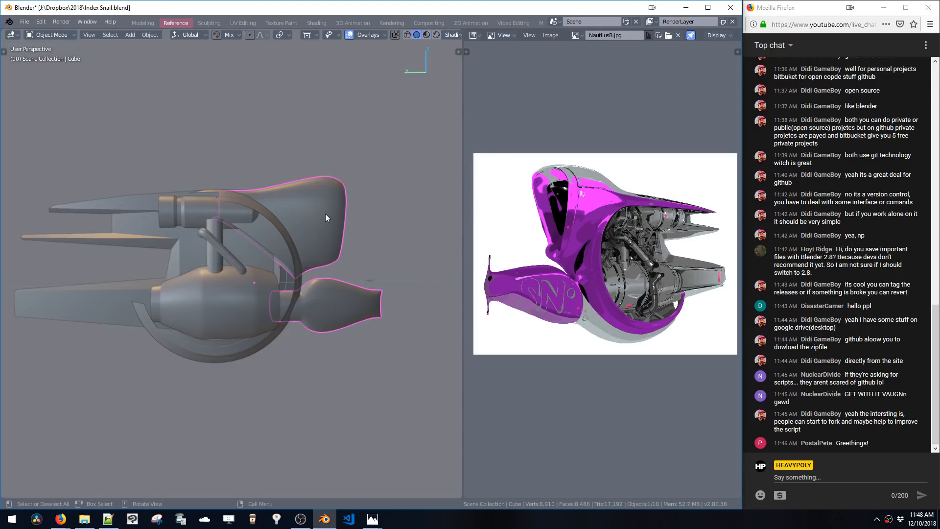
key(z)
click(337, 255)
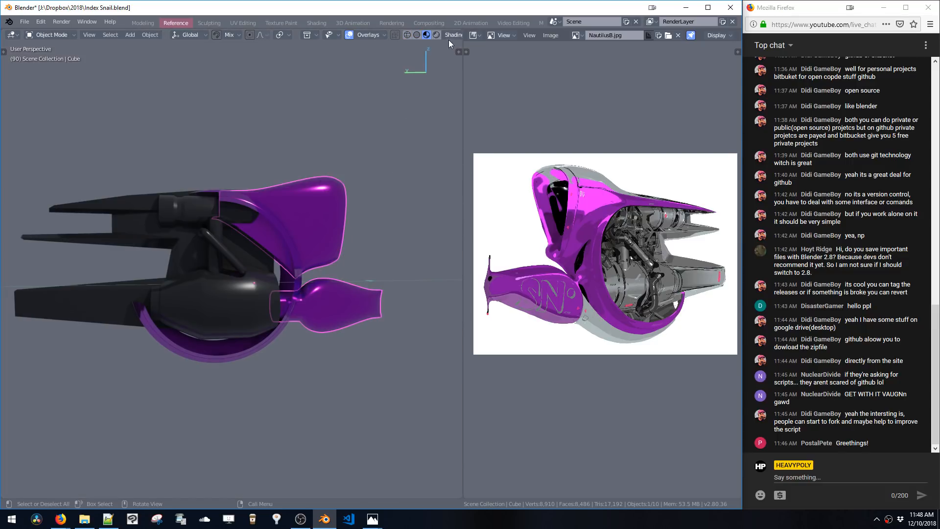
click(449, 38)
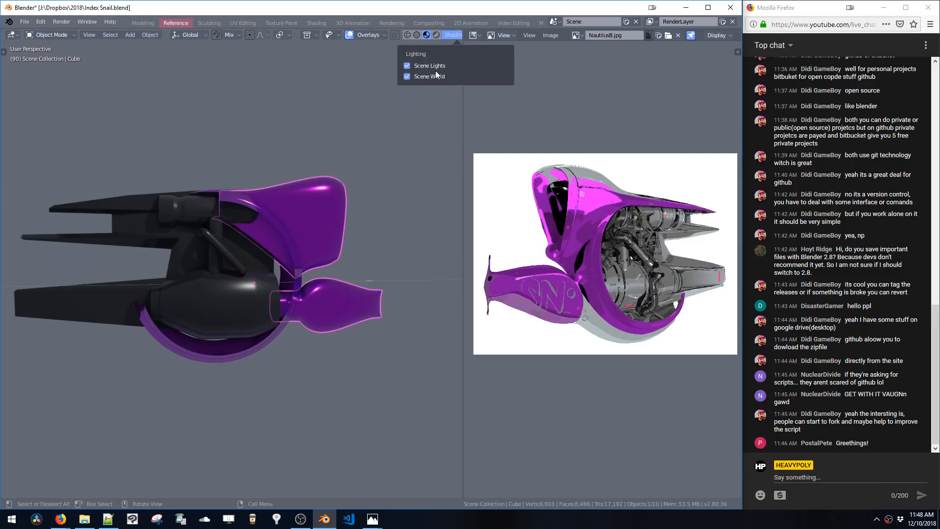
click(424, 66)
click(417, 76)
mouse_move(392, 157)
middle_down()
mouse_move(374, 219)
mouse_move(350, 226)
middle_up()
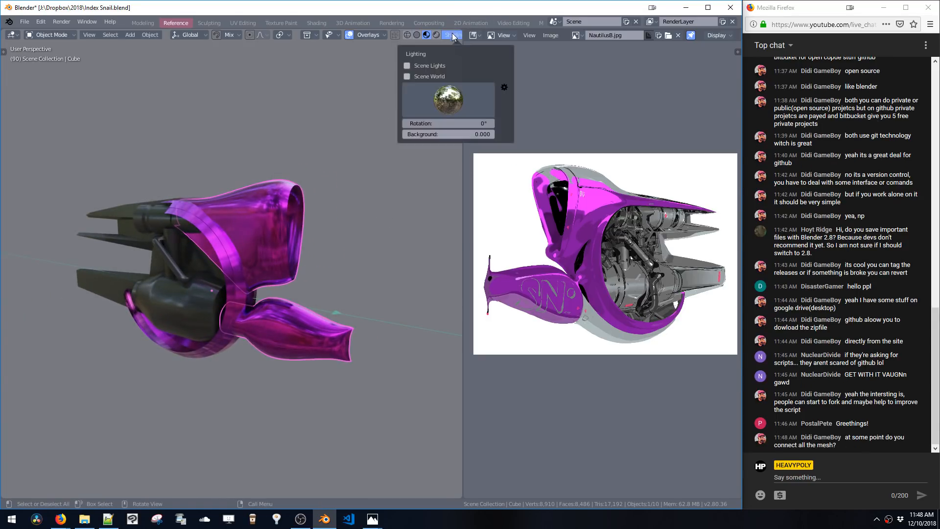
Pick the last studio HDRI for viewport lighting and rotate it to 15.8°
click(449, 100)
click(473, 137)
click(455, 95)
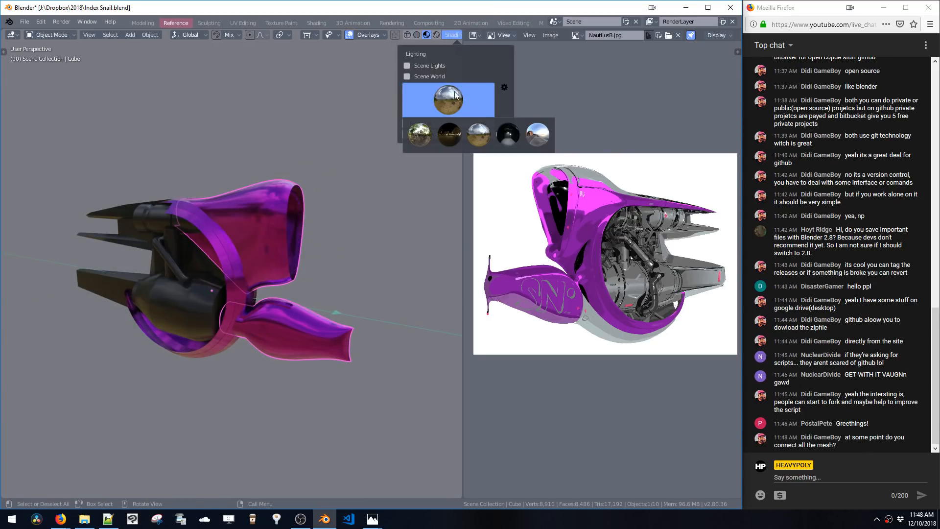
click(527, 136)
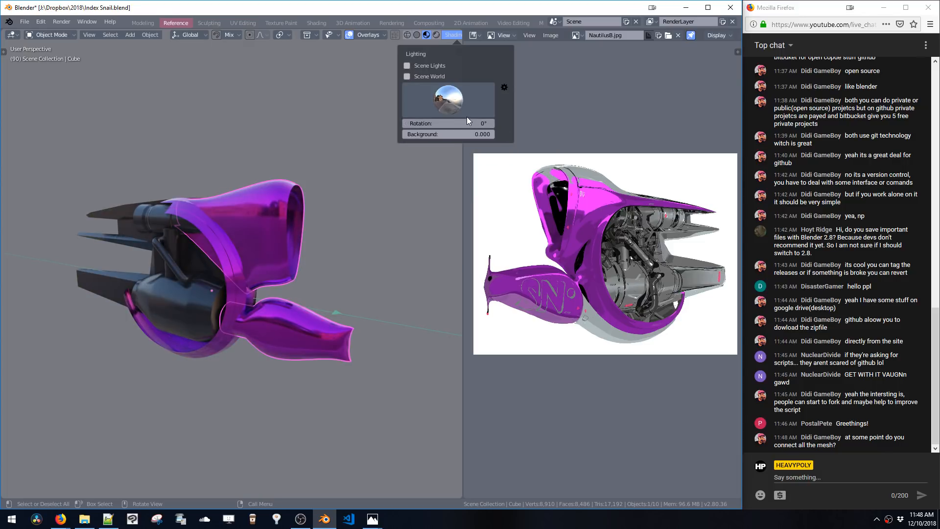
drag(465, 122, 584, 156)
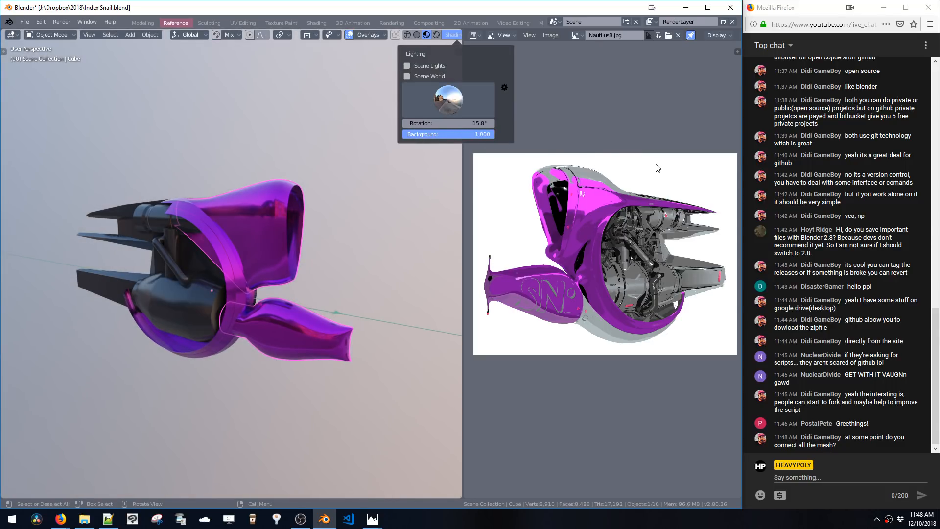
drag(478, 135, 375, 131)
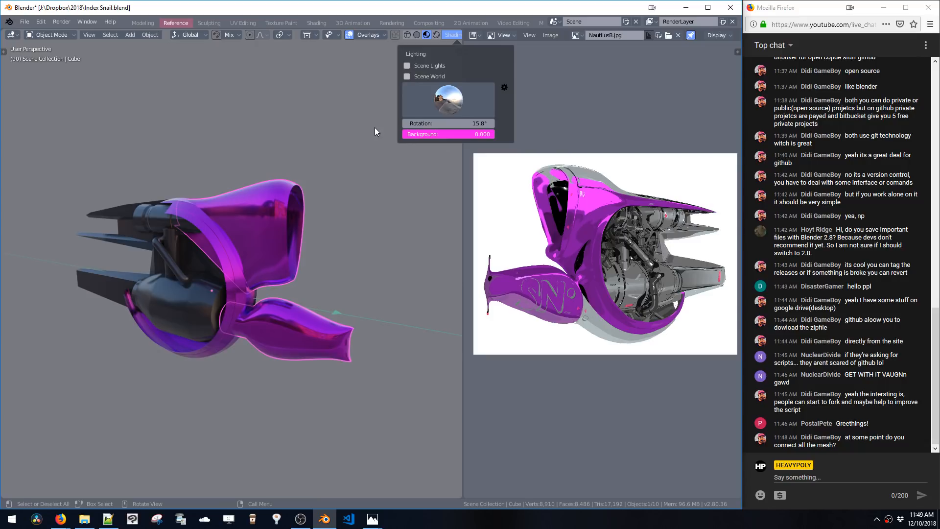
click(504, 87)
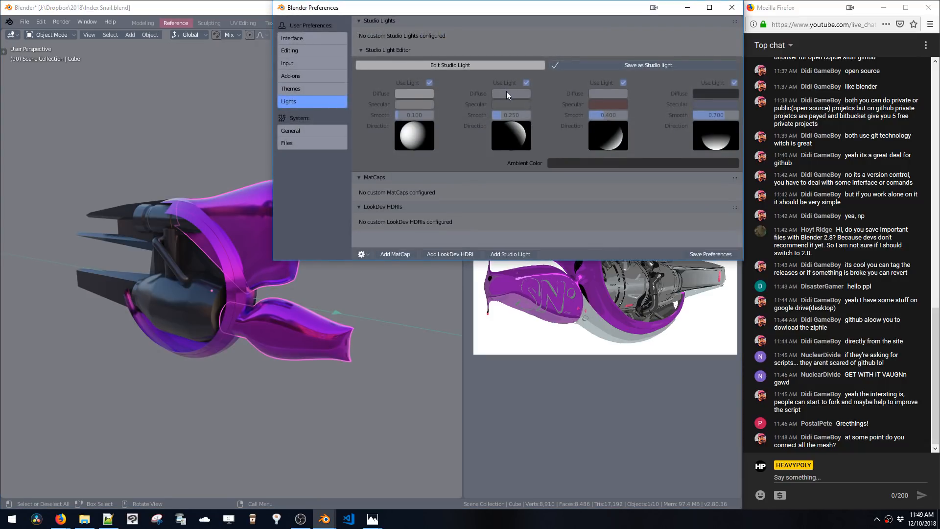
click(193, 104)
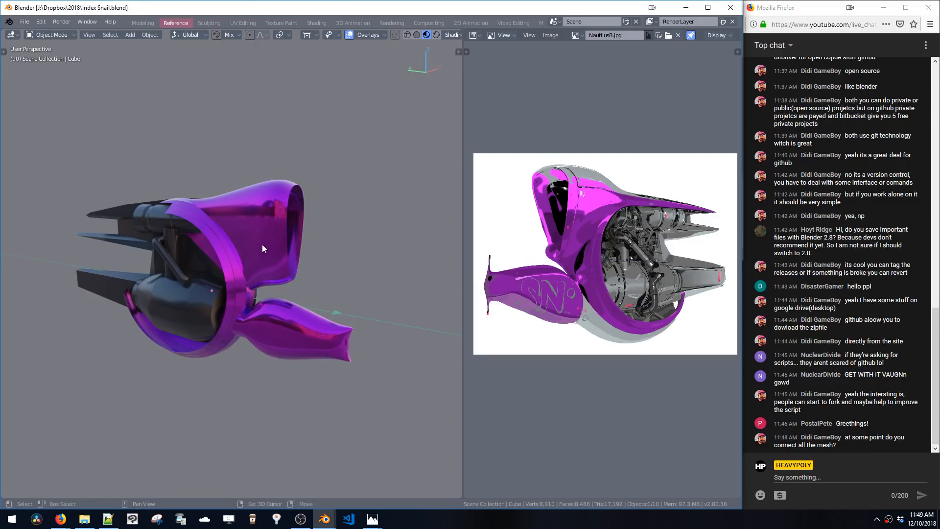
In left orthographic view, select the lower tube's linked geometry and move it 0.238 m in Y and -0.185 m in Z
scroll(263, 245, up, 3)
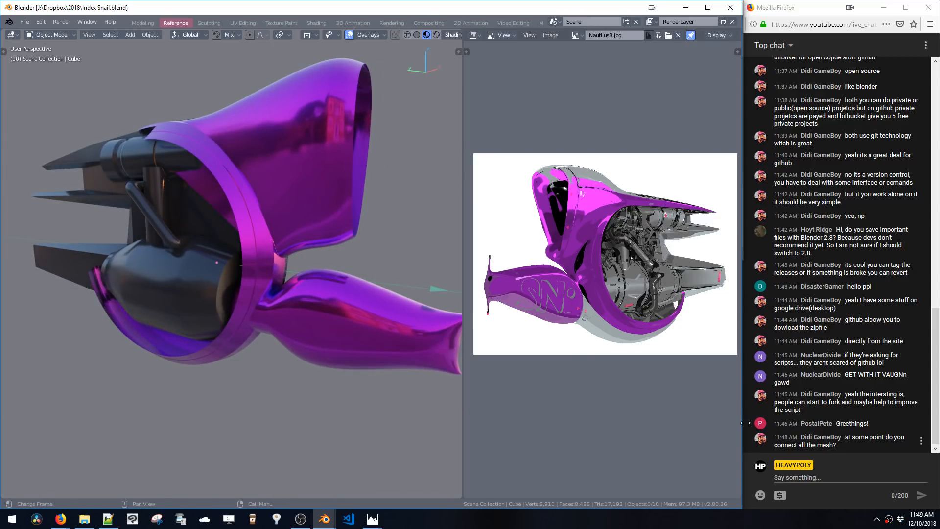
middle_drag(284, 322, 311, 268)
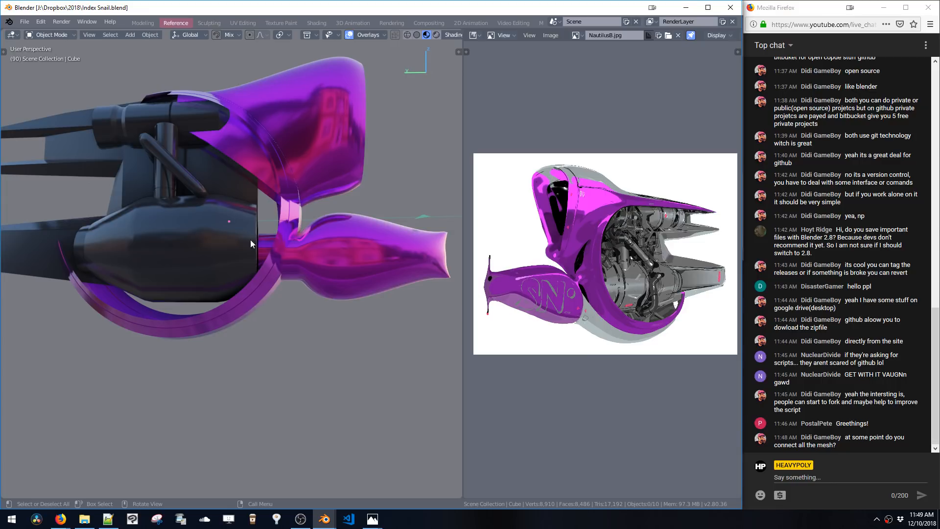
middle_drag(251, 240, 383, 280)
ctrl+middle_drag(383, 279, 387, 281)
click(363, 298)
key(space)
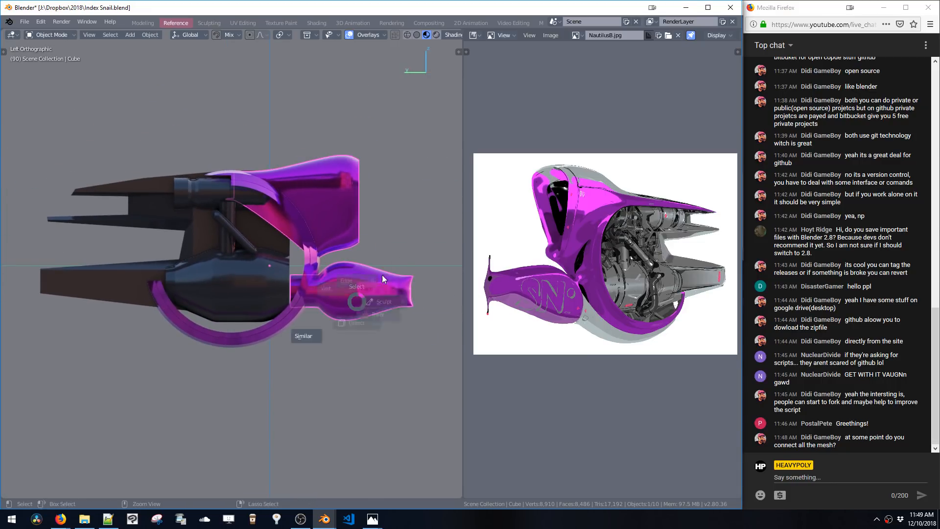
click(383, 275)
key(l)
key(g)
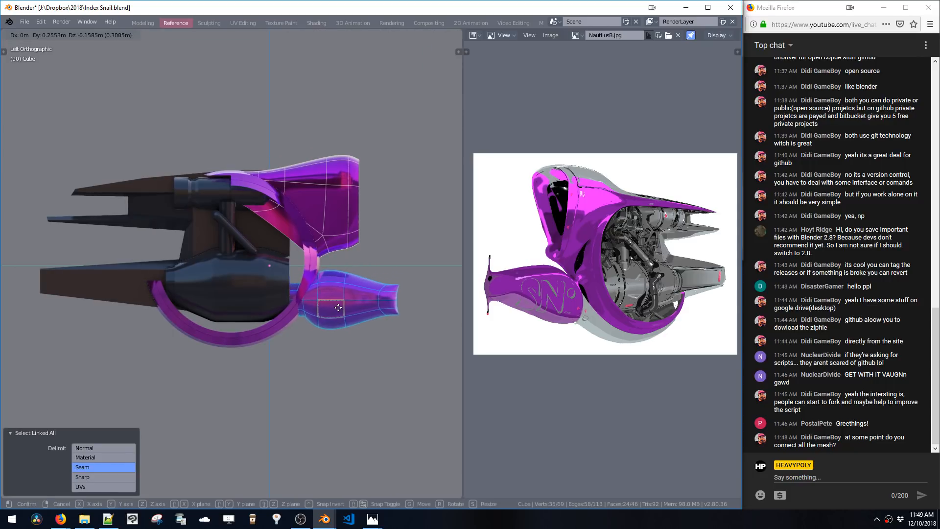
click(341, 309)
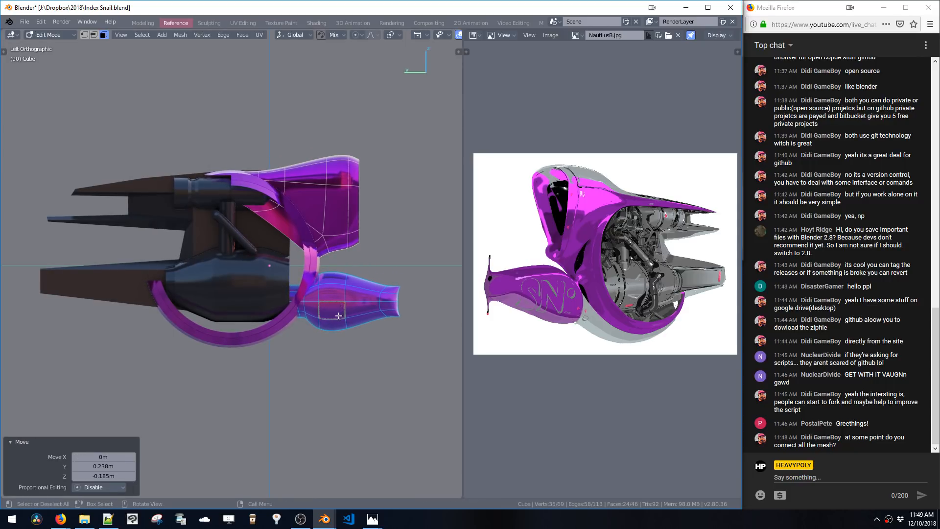
Switch to edge selection and slide an edge loop of the lower tube along Y
key(2)
alt+click(299, 320)
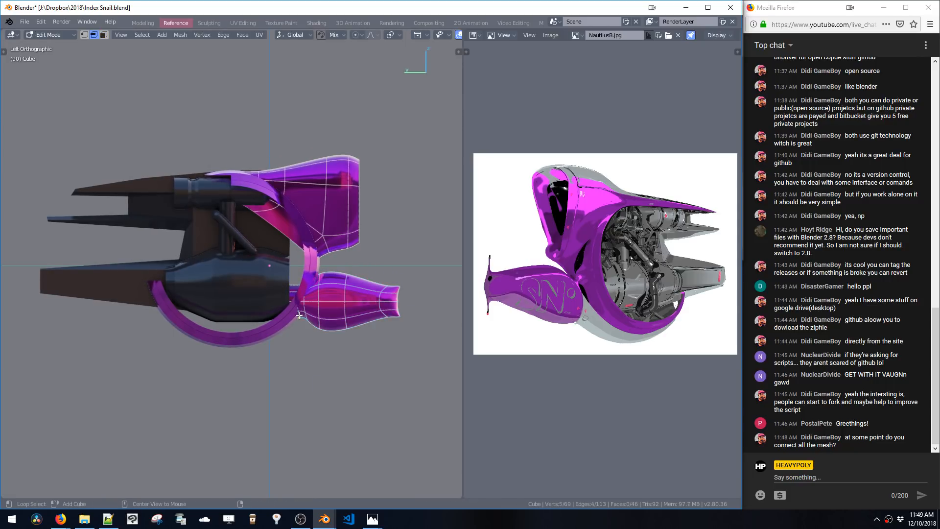
key(g)
key(y)
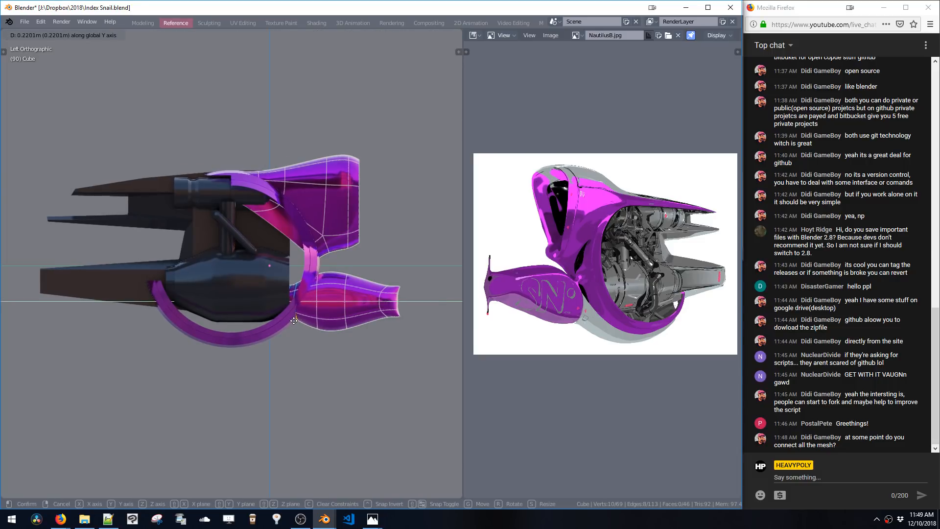
click(299, 323)
Select the whole lower tube and move it -0.0792 m along Y
double_click(314, 317)
key(g)
key(y)
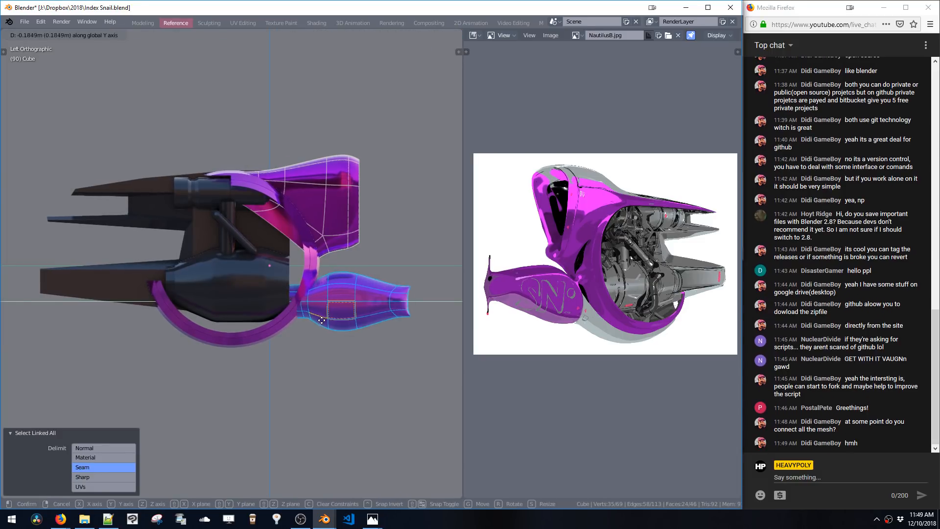
click(319, 321)
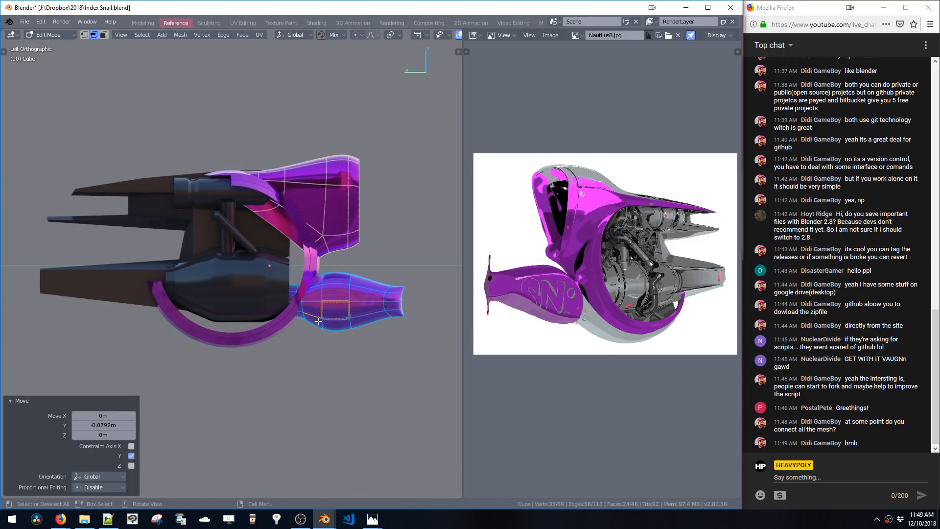
alt+click(290, 321)
key(g)
key(y)
click(274, 320)
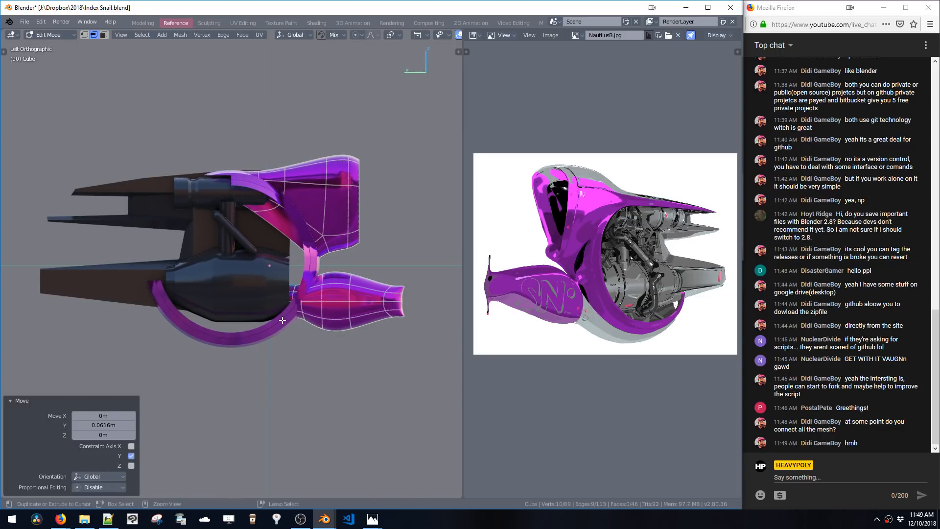
key(ctrl+z)
Box-select the tube's rear edge loops and move them 0.519 m along Y
key(space)
click(271, 305)
drag(254, 272, 295, 325)
key(g)
key(y)
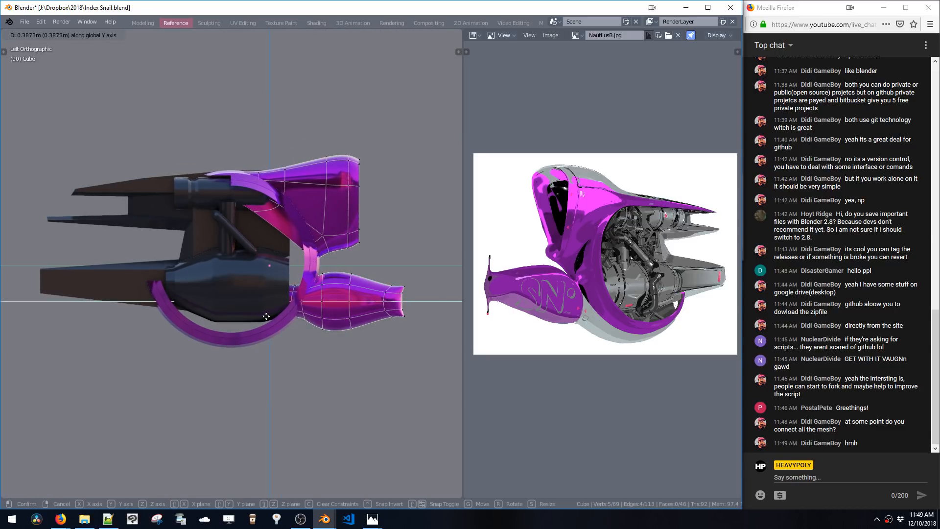
click(260, 320)
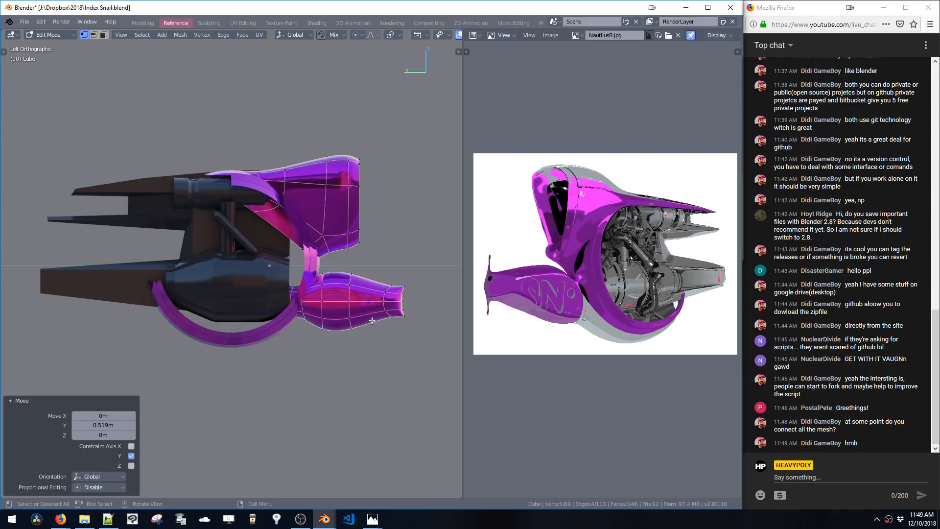
key(ctrl+l)
key(g)
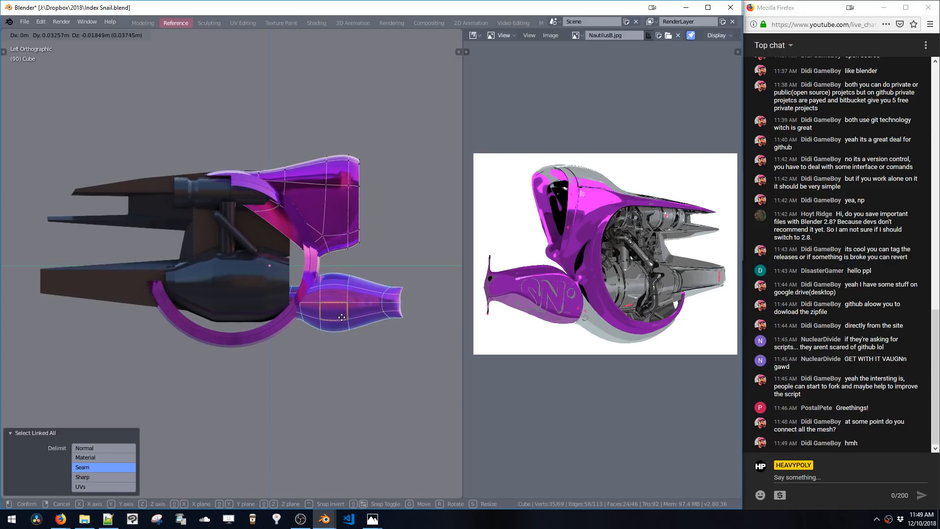
click(342, 317)
Select a vertical edge loop on the cowl and scale it by 1.653 along Y
double_click(335, 238)
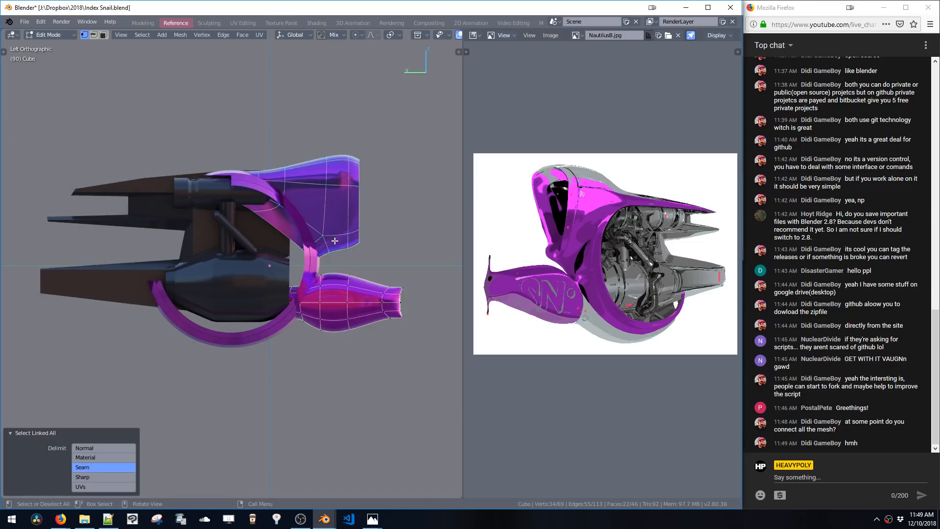
key(2)
alt+click(348, 182)
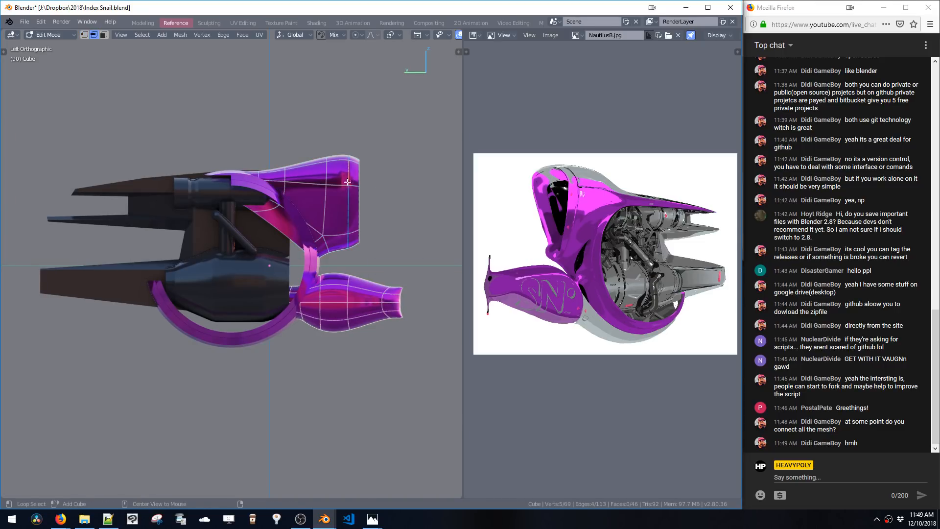
alt+shift+click(348, 223)
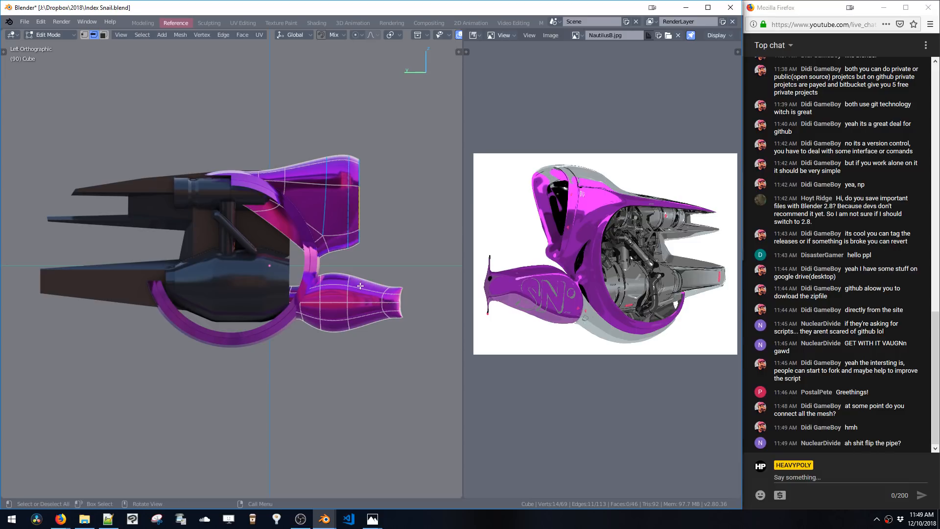
key(s)
key(z)
click(357, 262)
key(ctrl+z)
key(s)
key(y)
click(392, 264)
Move the selected cowl edge loop 0.0528 m along Y and dissolve the selection
key(g)
key(y)
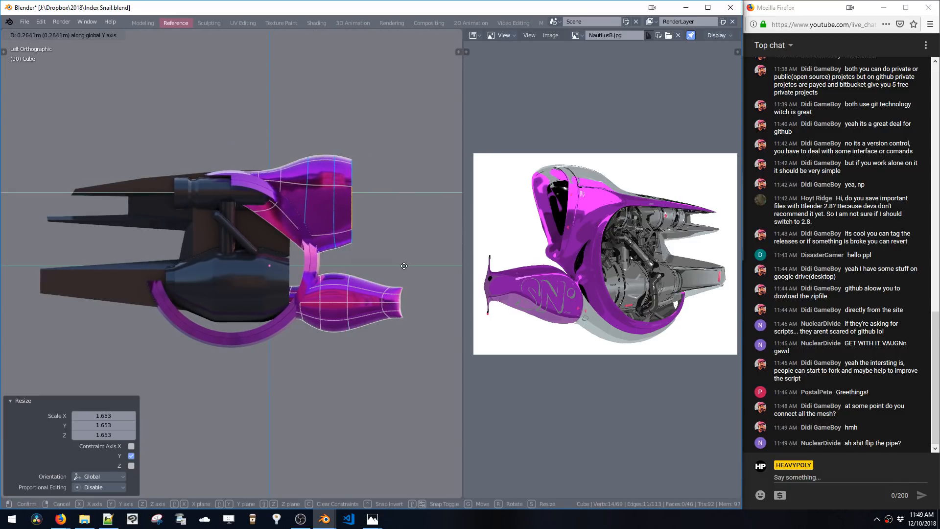
click(407, 263)
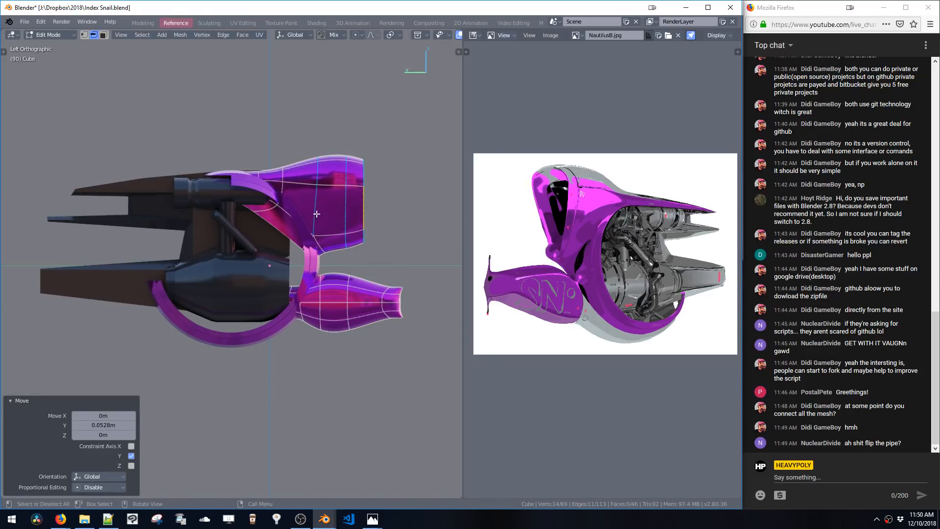
key(ctrl+x)
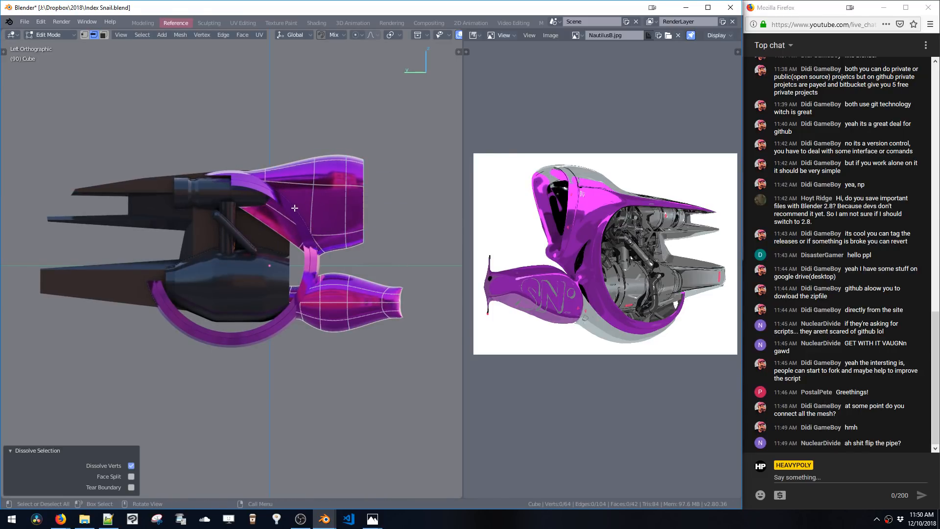
shift+middle_drag(294, 208, 320, 217)
alt+click(291, 183)
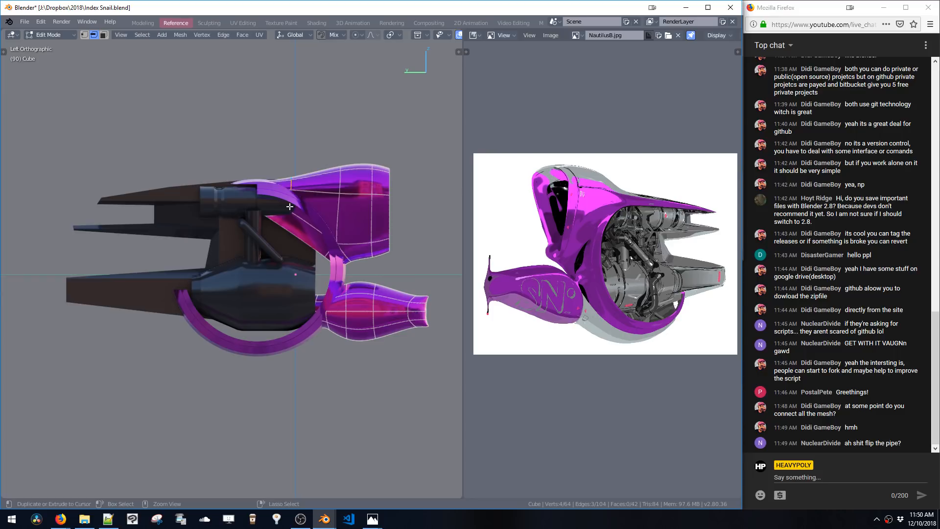
key(ctrl+x)
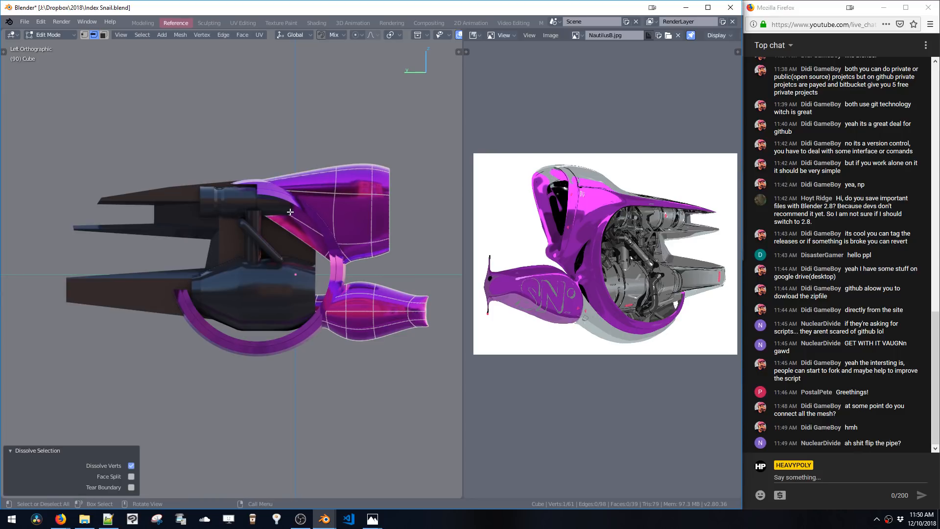
key(ctrl+z)
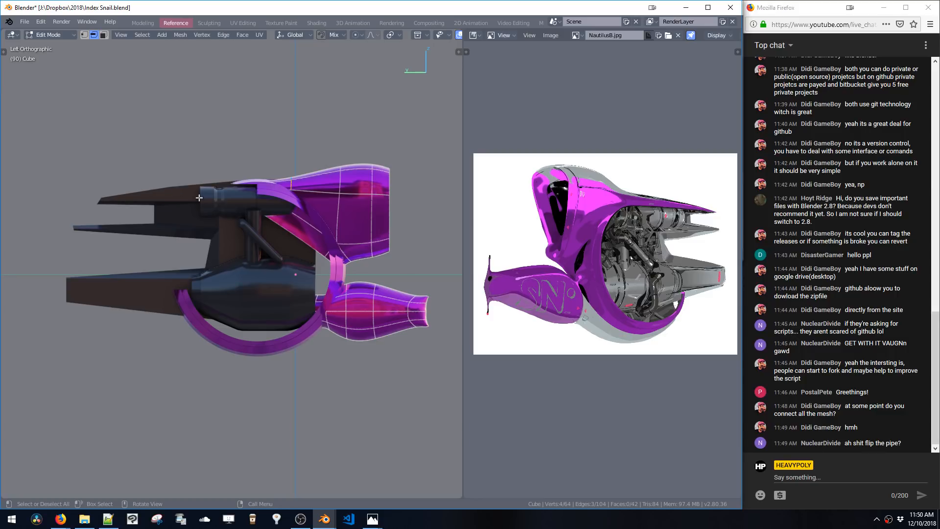
Duplicate a five-vertex edge strip from the ring's upper edge and separate it into a new object
middle_drag(227, 201, 273, 229)
key(space)
click(275, 289)
middle_drag(275, 288, 282, 250)
click(297, 199)
key(Tab)
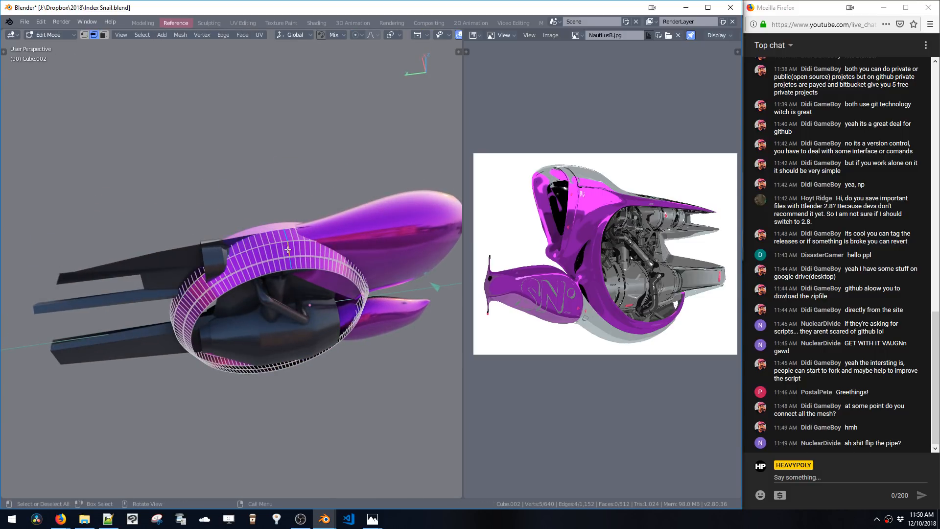
key(shift+d)
right_click(283, 256)
key(p)
middle_drag(293, 261, 285, 244)
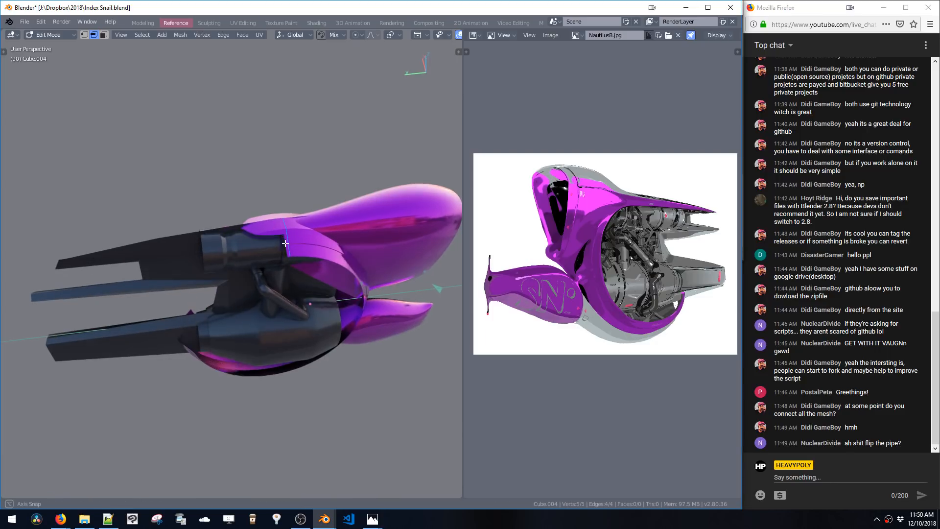
Extrude the separated edge strip about 2.06 m along Y
key(e)
key(y)
click(126, 270)
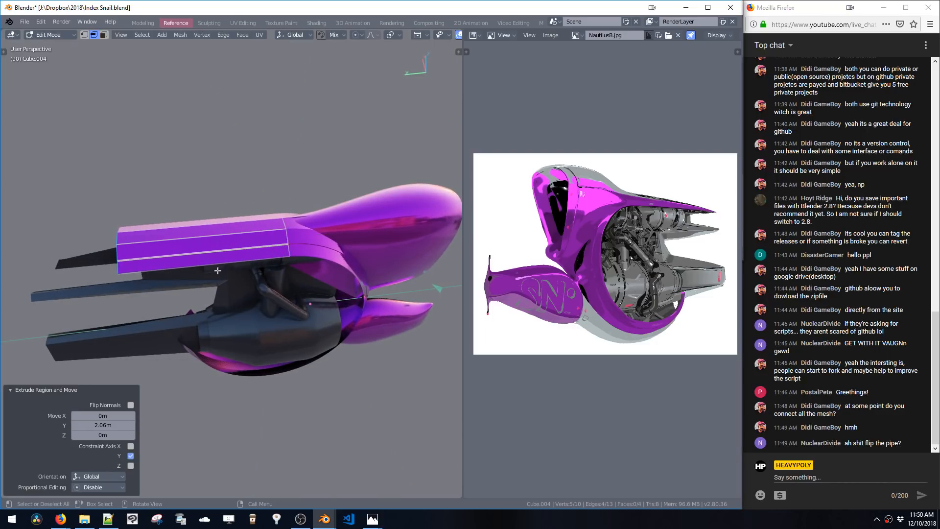
middle_drag(126, 271, 275, 258)
key(s)
click(236, 253)
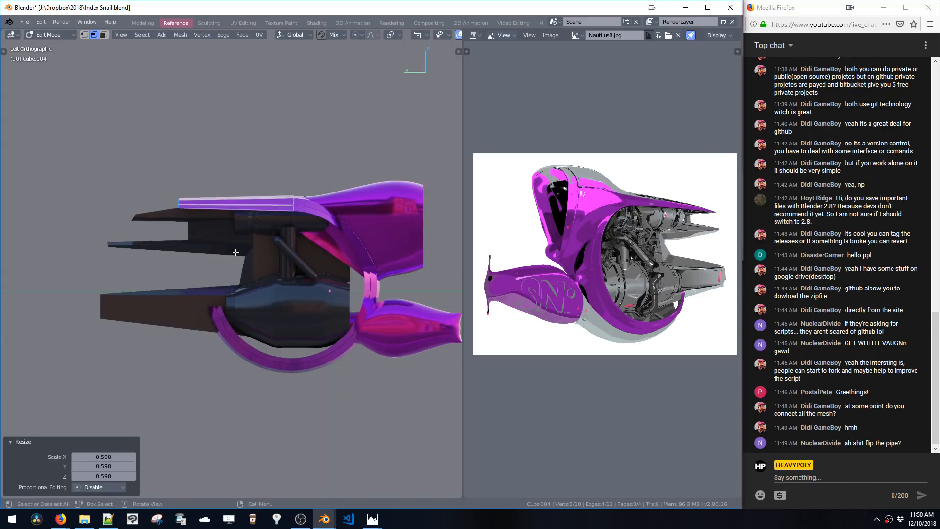
key(ctrl+z)
Move the extruded edge -1.67 m along Y and readjust its position along Y
key(g)
key(y)
click(330, 253)
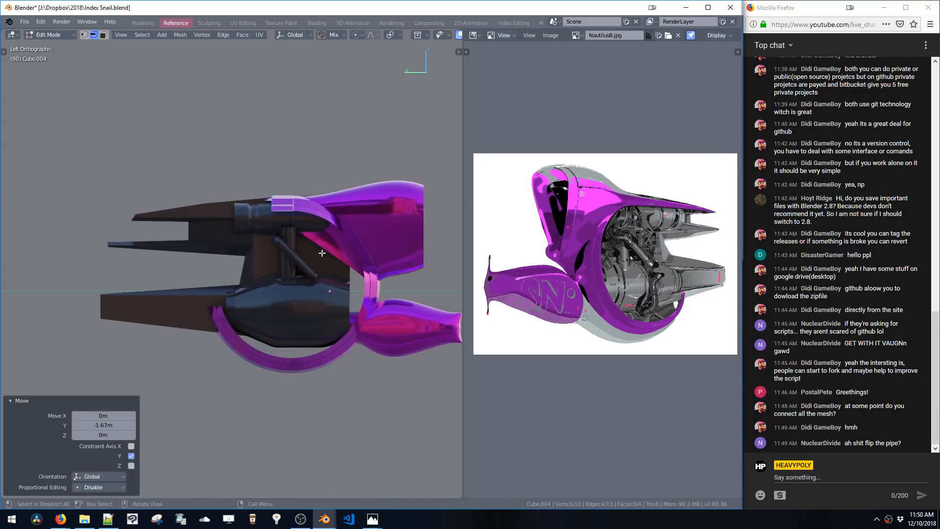
key(g)
key(y)
click(320, 254)
Extrude the strip's edge about 2.21 m along Y and move it 0.387 m along Y
key(e)
key(y)
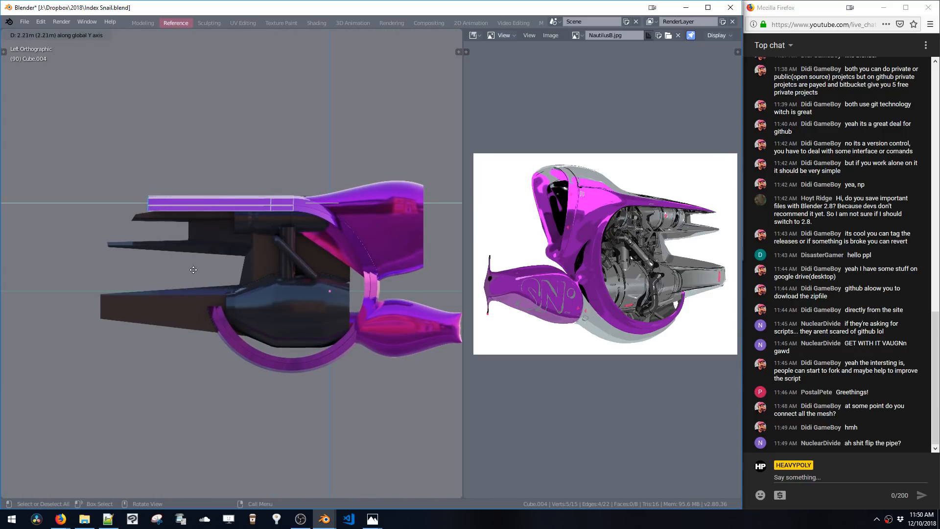
click(196, 268)
key(g)
key(y)
click(214, 265)
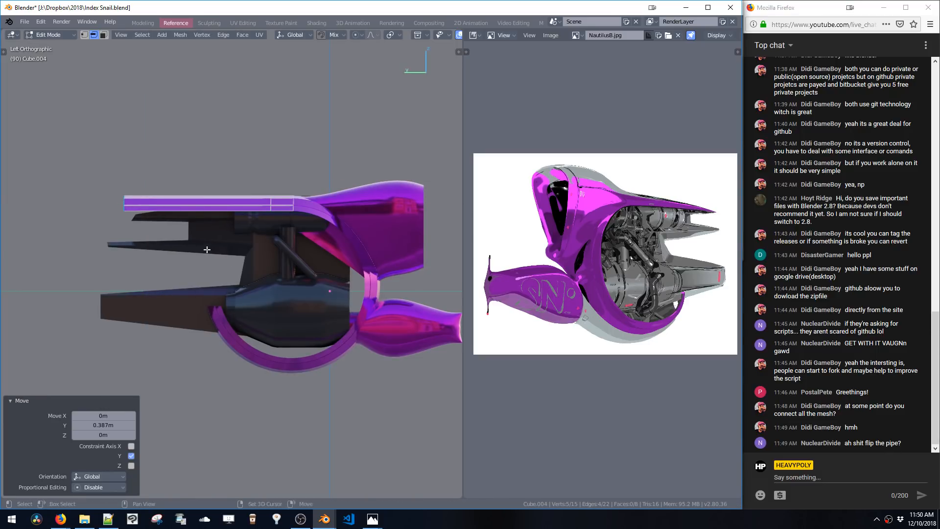
Box-select the strip's vertices and rotate them 90 degrees about the top axis
middle_drag(208, 249, 247, 258)
key(1)
drag(150, 191, 177, 215)
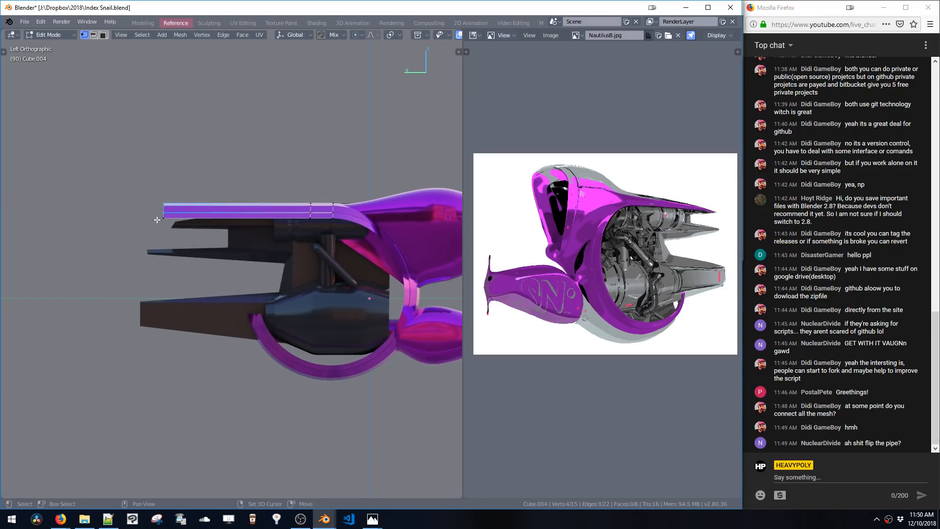
middle_drag(157, 220, 258, 326)
key(alt+a)
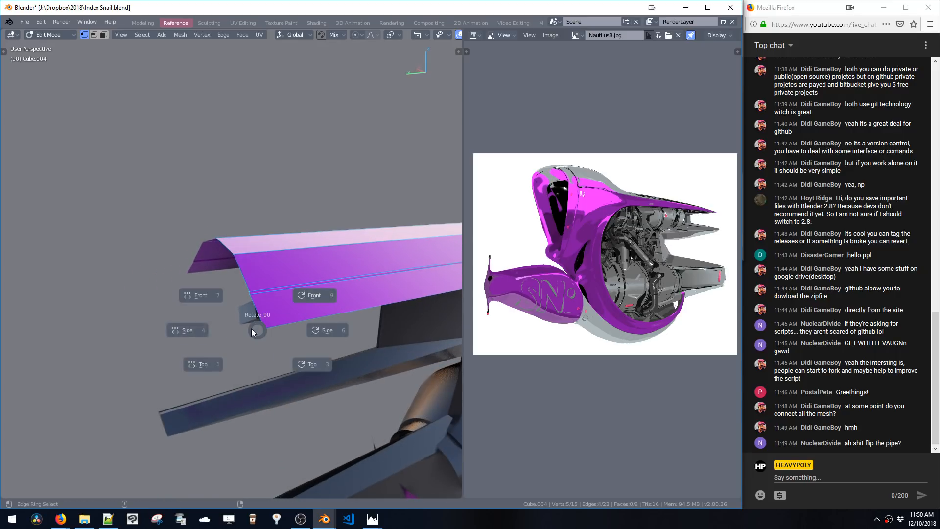
click(205, 364)
Move the new strip along Z so it sits on the upper body, then leave edit mode
key(g)
key(z)
click(212, 452)
middle_drag(212, 451, 139, 291)
key(g)
key(z)
click(326, 302)
key(Tab)
Remove the Boolean modifier from the new strip object
middle_drag(278, 252, 304, 275)
key(b)
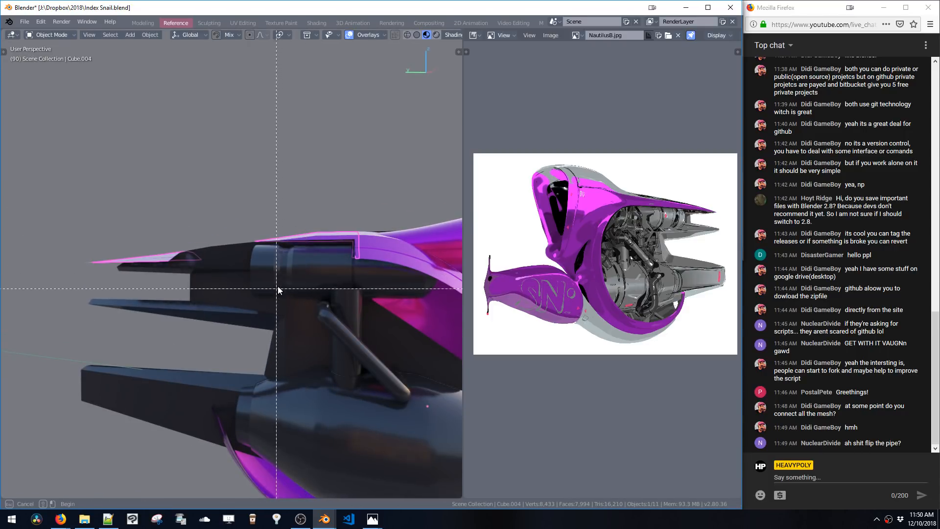
key(Escape)
key(v)
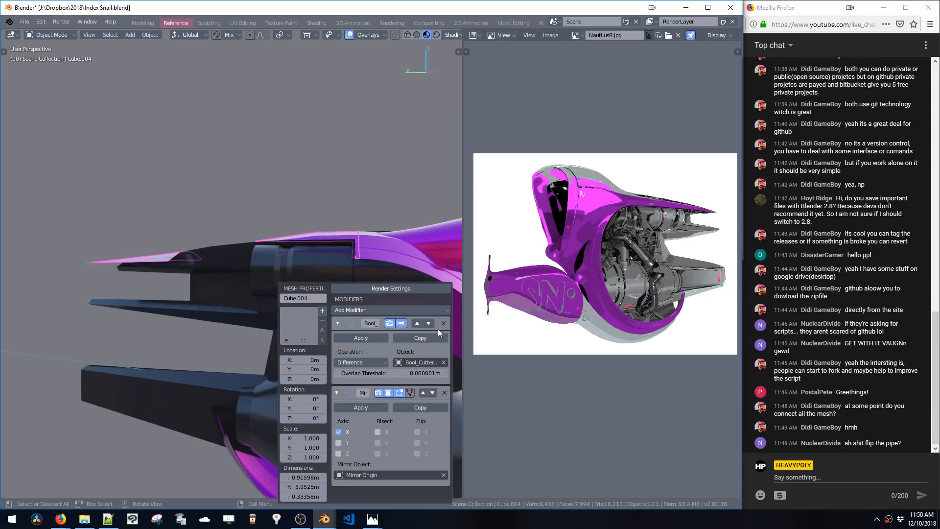
middle_drag(445, 322, 323, 250)
key(Tab)
double_click(296, 267)
key(ctrl+x)
key(ctrl+z)
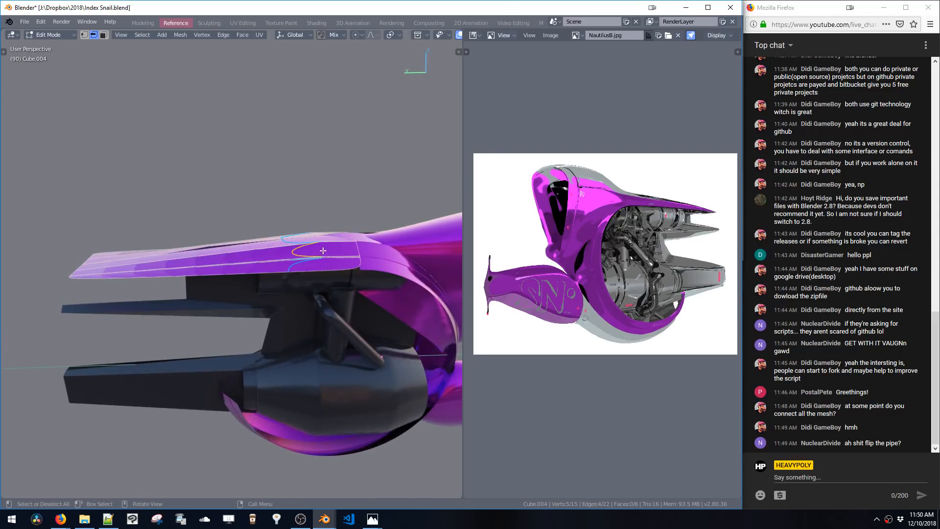
Select the whole strip mesh and remove doubles
scroll(323, 251, up, 1)
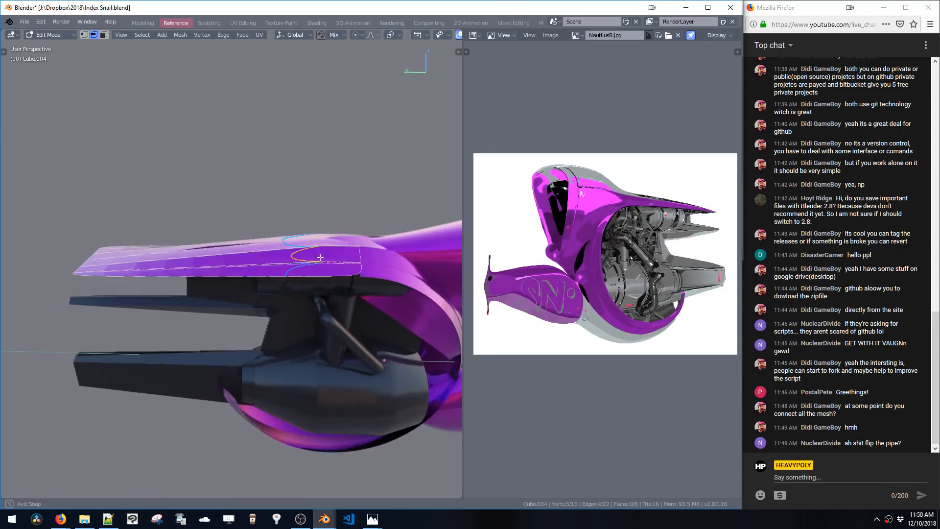
scroll(331, 258, up, 6)
scroll(337, 265, down, 6)
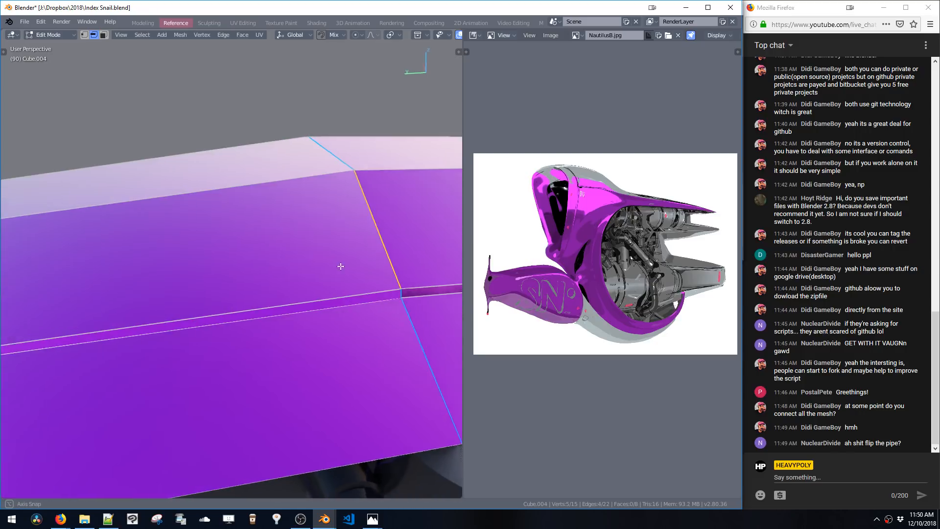
click(325, 290)
double_click(326, 290)
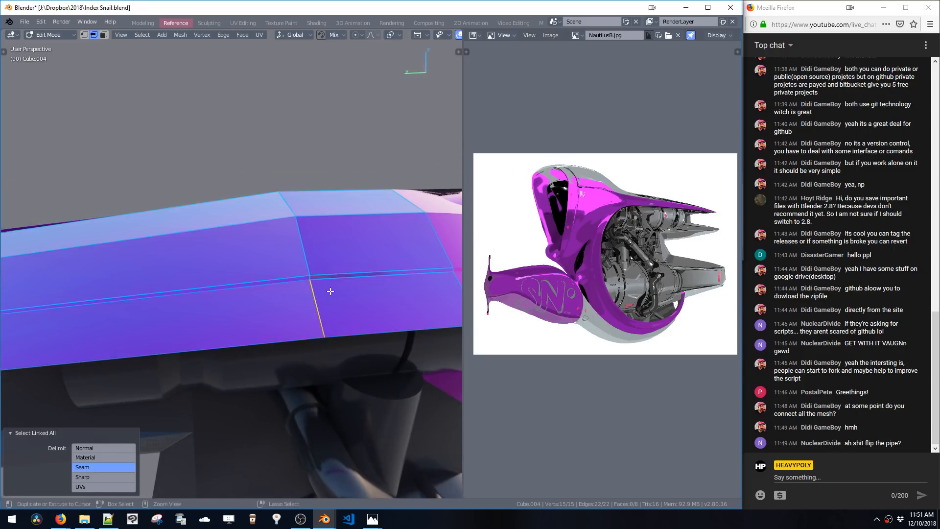
key(w)
click(279, 324)
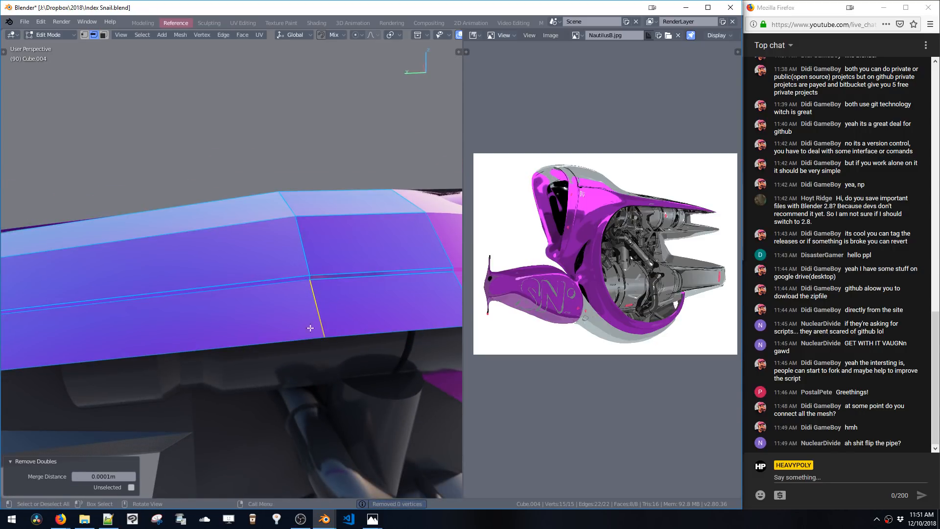
middle_drag(310, 328, 274, 298)
alt+click(271, 268)
key(ctrl+b)
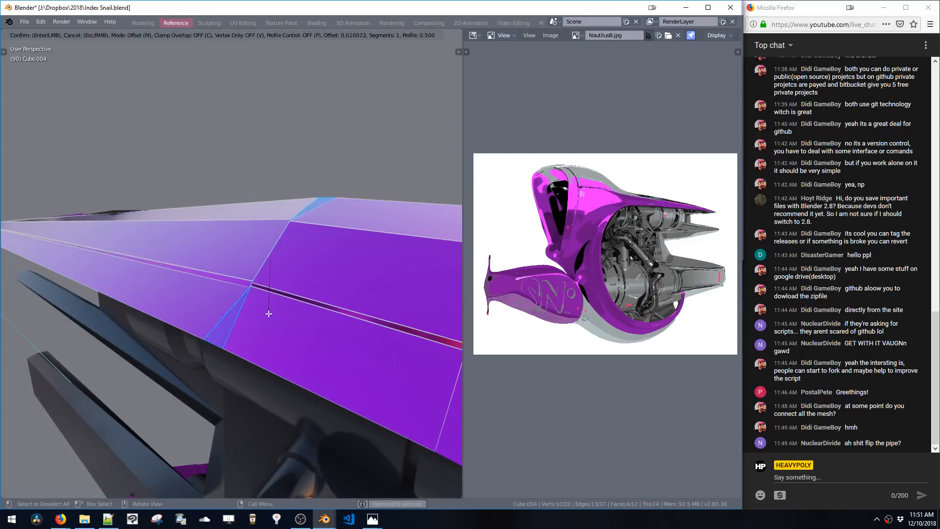
click(284, 355)
middle_drag(288, 353, 370, 324)
key(ctrl+z)
click(292, 251)
key(g)
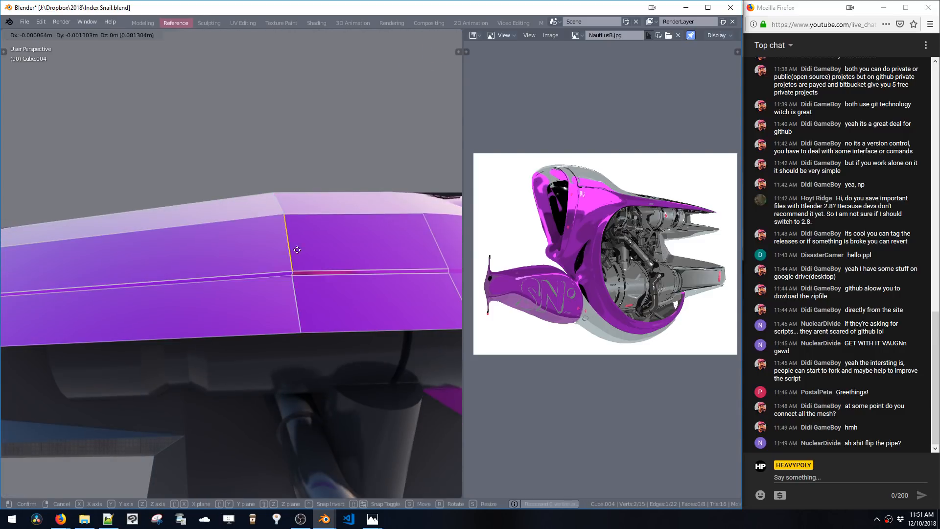
right_click(260, 251)
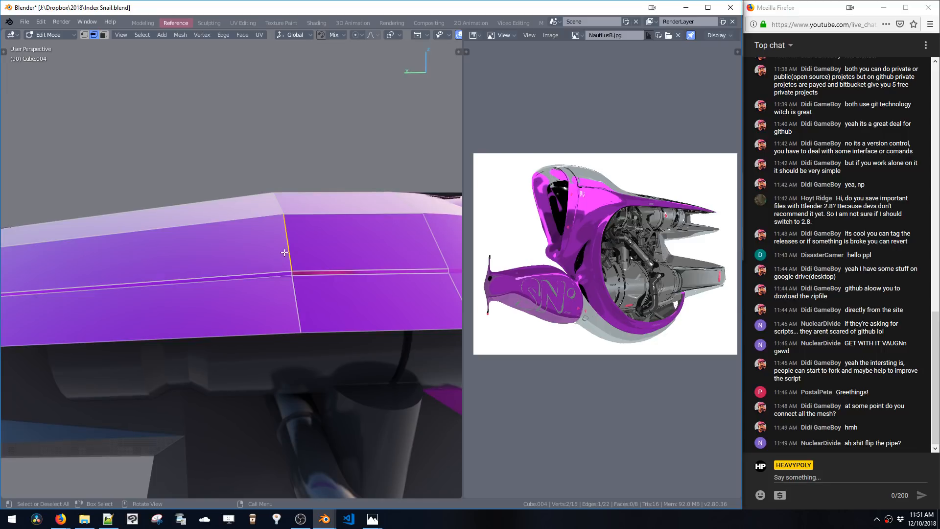
key(ctrl+l)
click(289, 261)
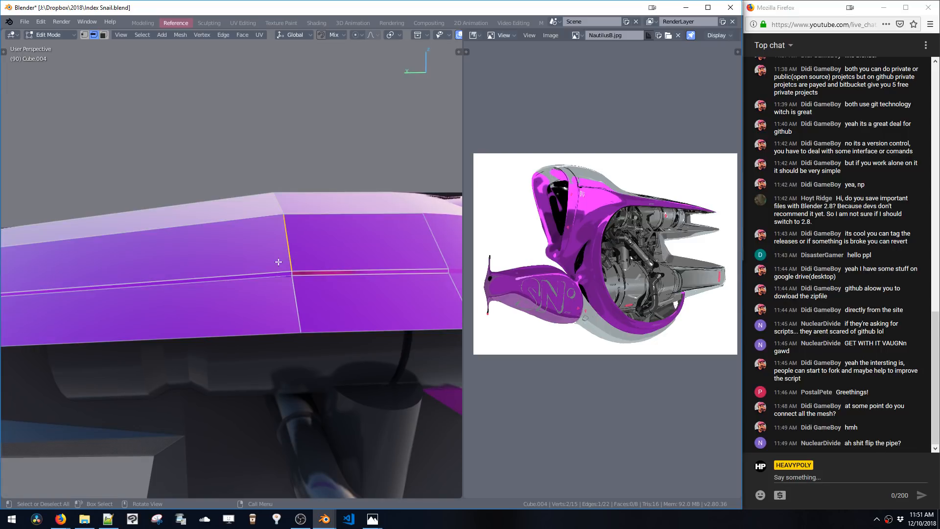
key(ctrl+r)
click(240, 231)
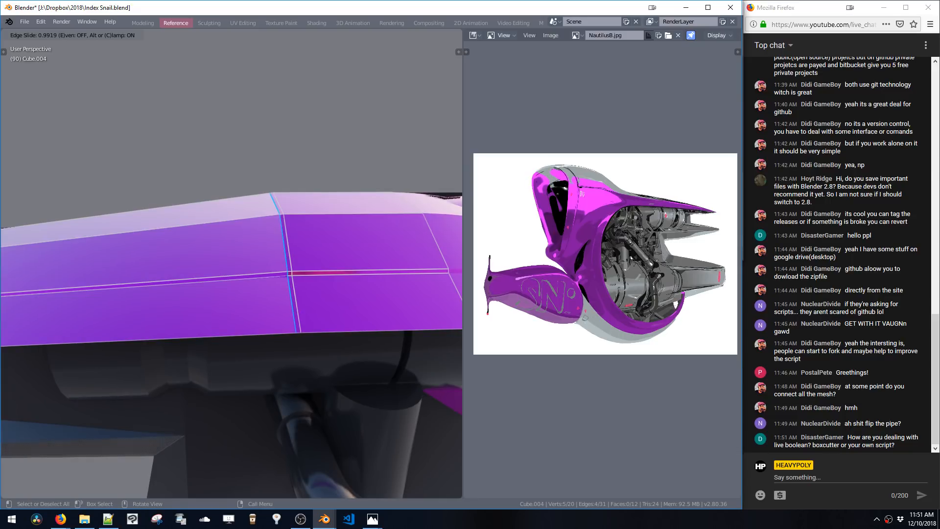
click(290, 247)
shift+middle_drag(290, 246, 277, 258)
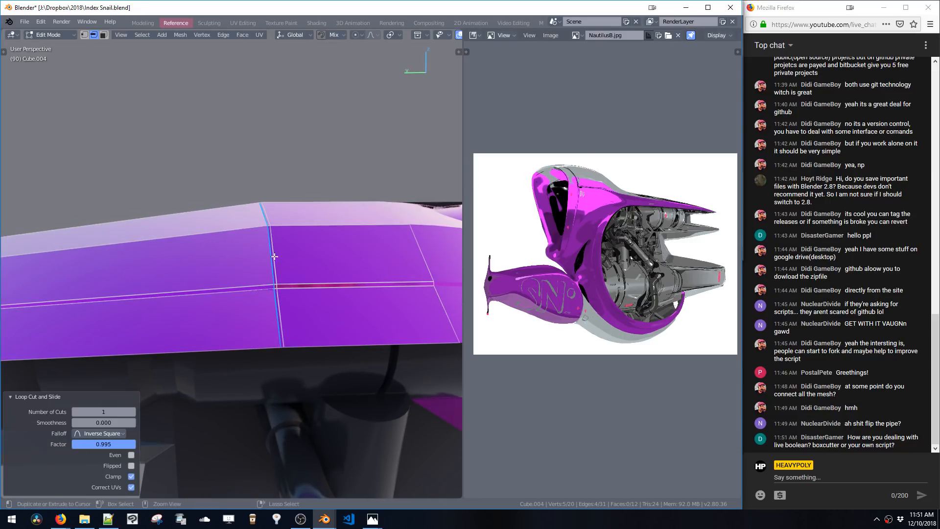
double_click(277, 259)
key(ctrl+x)
click(277, 265)
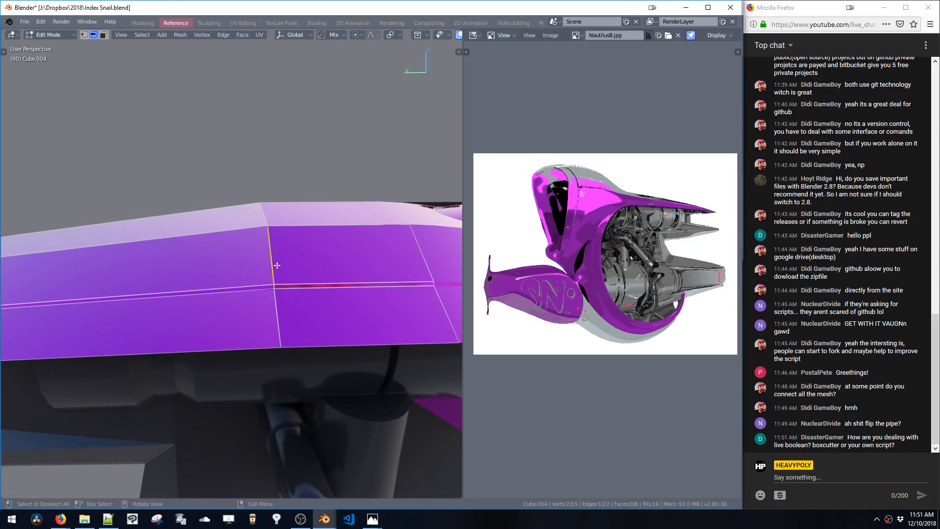
key(Tab)
key(Tab)
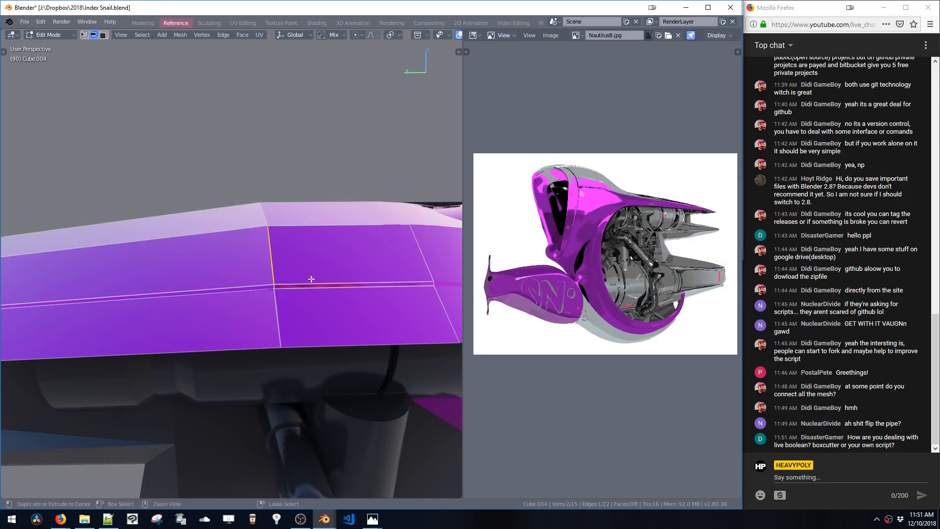
key(g)
right_click(281, 272)
double_click(290, 284)
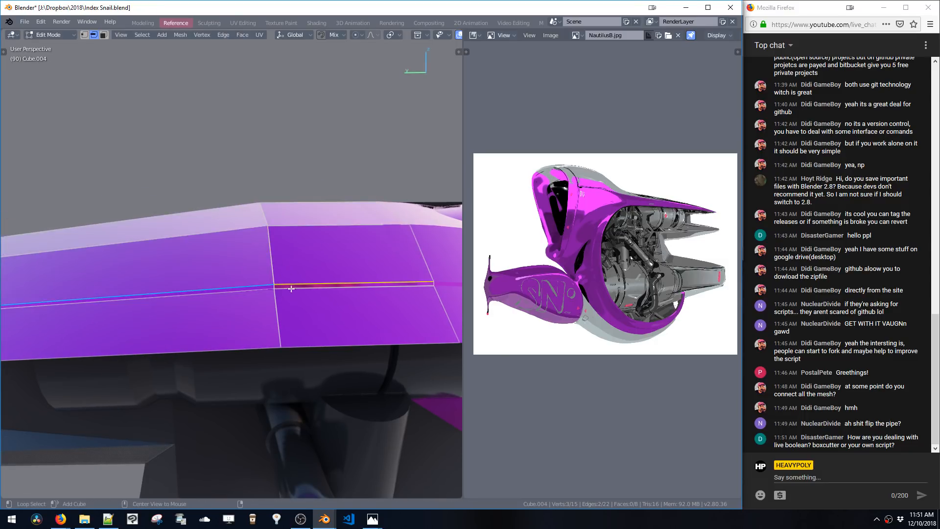
key(g)
right_click(291, 284)
click(279, 309)
key(g)
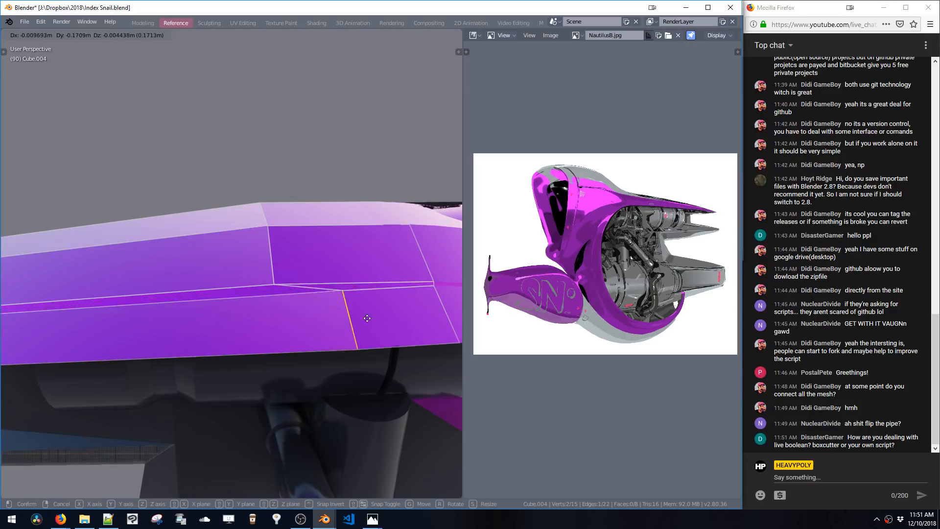
right_click(382, 321)
middle_drag(382, 321, 356, 233)
shift+middle_drag(378, 285, 340, 271)
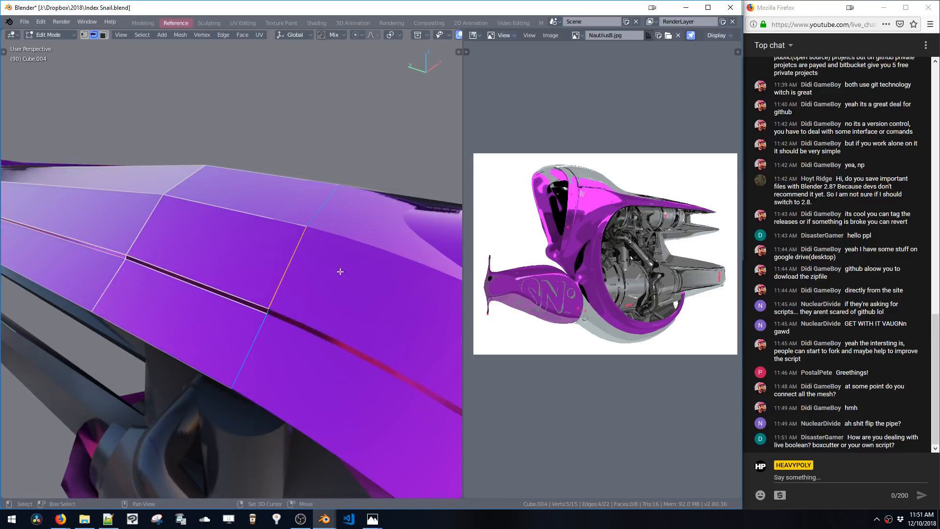
Select the whole strip mesh and recalculate its normals so they are consistent
key(shift+d)
click(379, 297)
key(x)
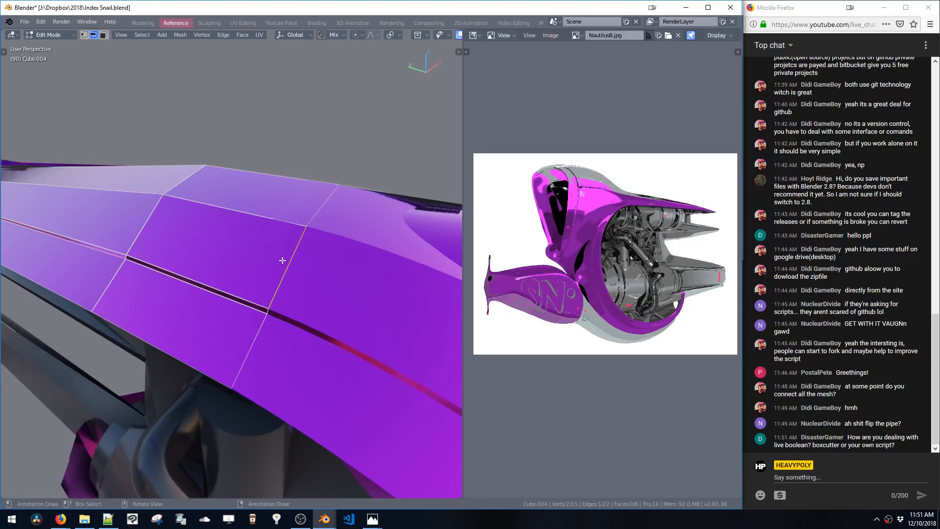
click(258, 224)
key(ctrl+l)
key(shift+n)
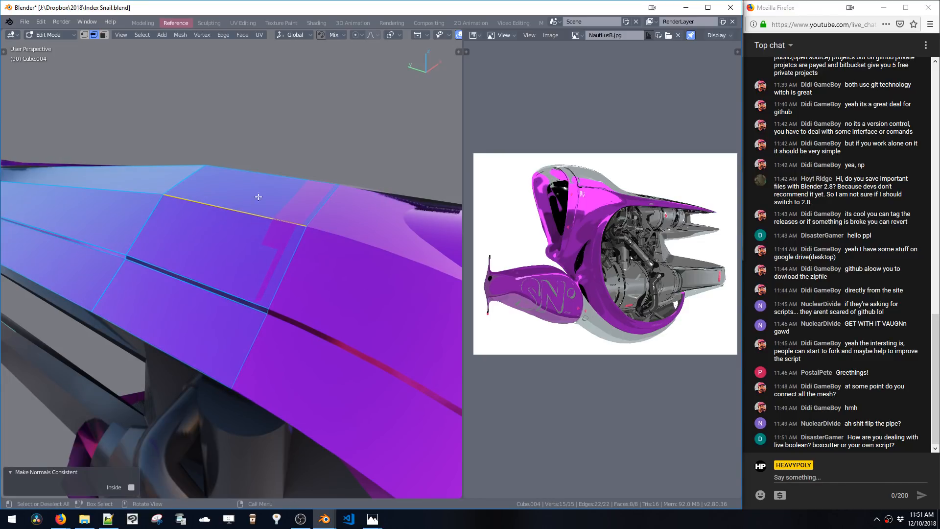
Add a loop cut across the strip near where it meets the ring
key(Tab)
middle_drag(267, 225, 309, 304)
key(Tab)
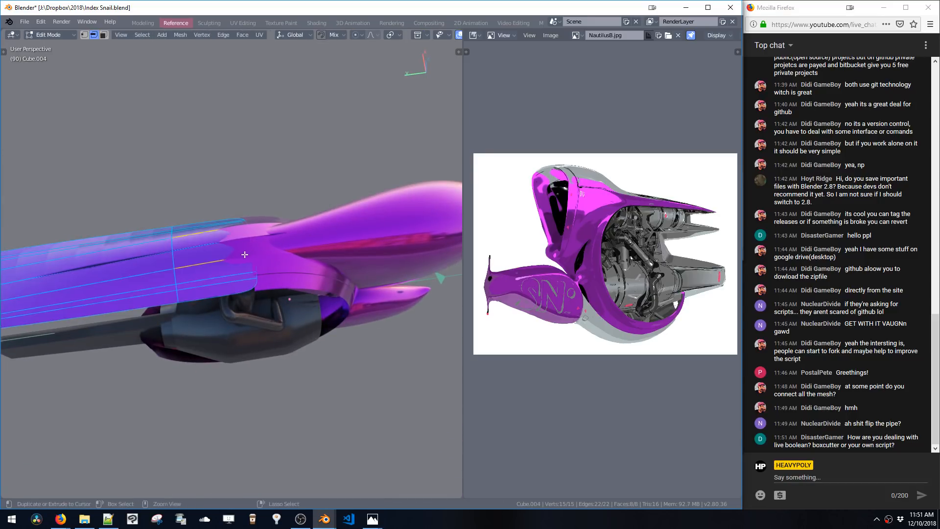
key(ctrl+r)
click(244, 258)
click(274, 262)
Select an edge loop on the strip, dissolve it, and leave edit mode
key(Tab)
mouse_move(274, 261)
middle_down()
mouse_move(290, 260)
mouse_move(278, 207)
mouse_move(382, 235)
mouse_move(280, 221)
middle_up()
key(z)
click(342, 282)
mouse_move(342, 282)
middle_down()
mouse_move(261, 252)
mouse_move(275, 295)
mouse_move(227, 313)
mouse_move(245, 271)
mouse_move(301, 296)
mouse_move(308, 288)
mouse_move(307, 307)
middle_up()
key(Tab)
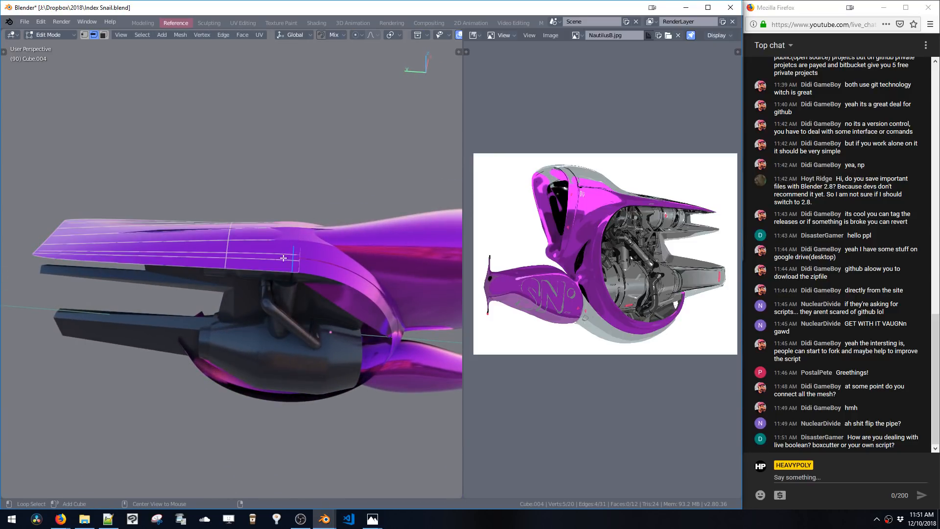
key(ctrl+x)
key(Tab)
Select the ring object, pick edge loops on it, dissolve them, and return to object mode
click(313, 268)
key(Tab)
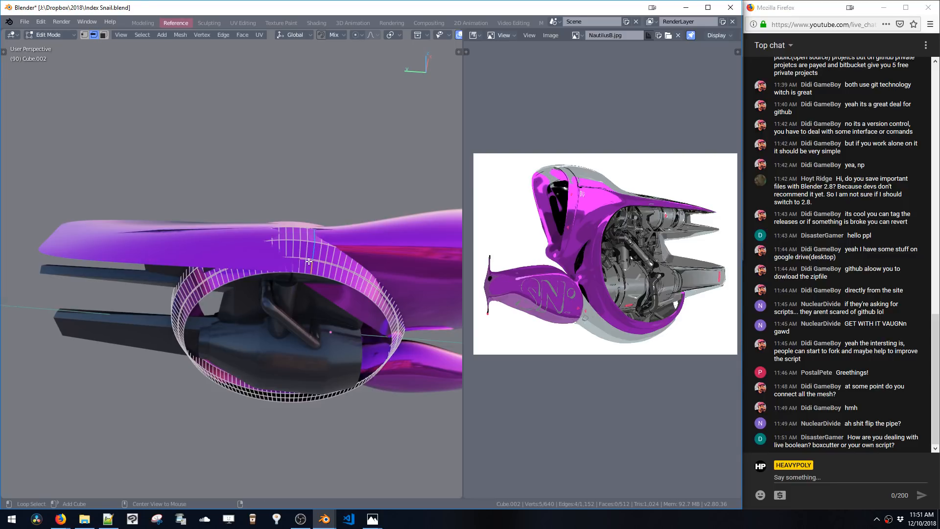
alt+double_click(310, 258)
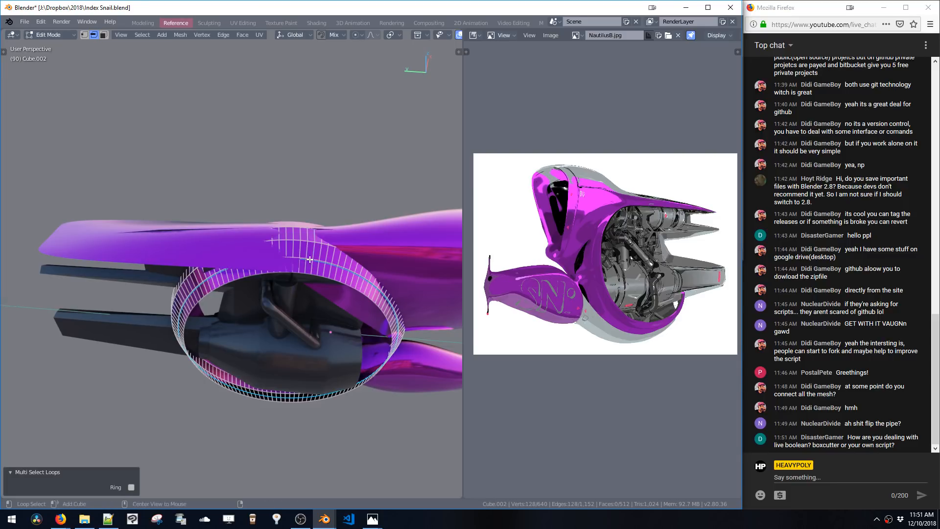
key(ctrl+x)
mouse_move(309, 259)
middle_down()
mouse_move(286, 241)
mouse_move(292, 269)
mouse_move(264, 233)
mouse_move(306, 255)
mouse_move(281, 247)
mouse_move(327, 253)
middle_up()
key(Tab)
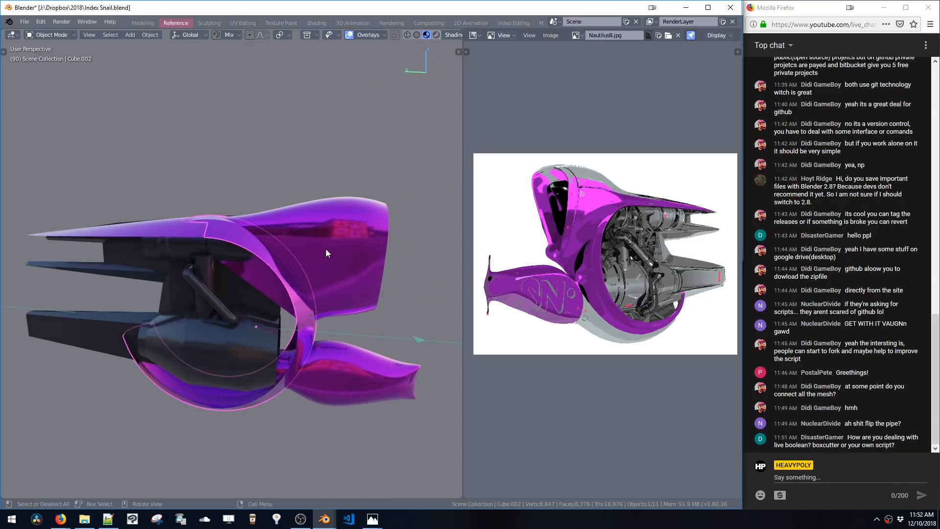
Taper the strip's lower end by scaling its bottom vertices to 0.403 along X
key(ctrl+shift+b)
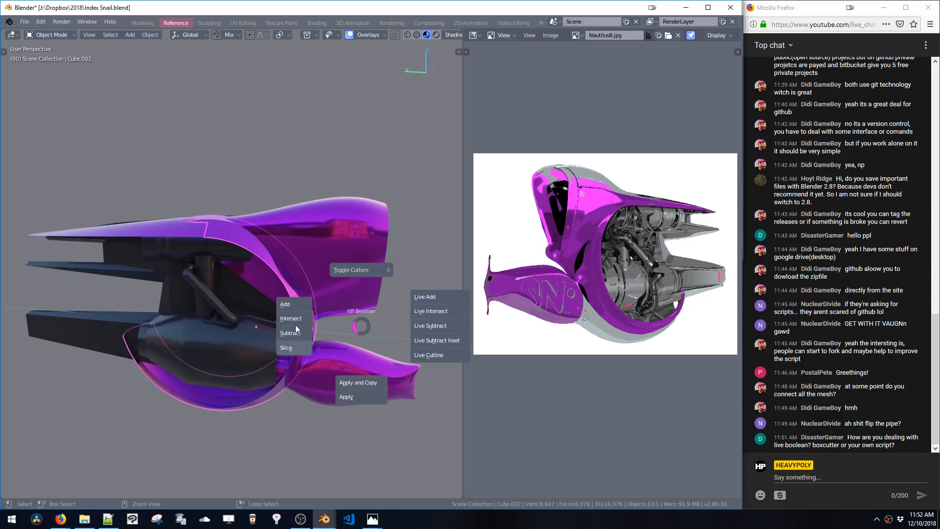
click(360, 327)
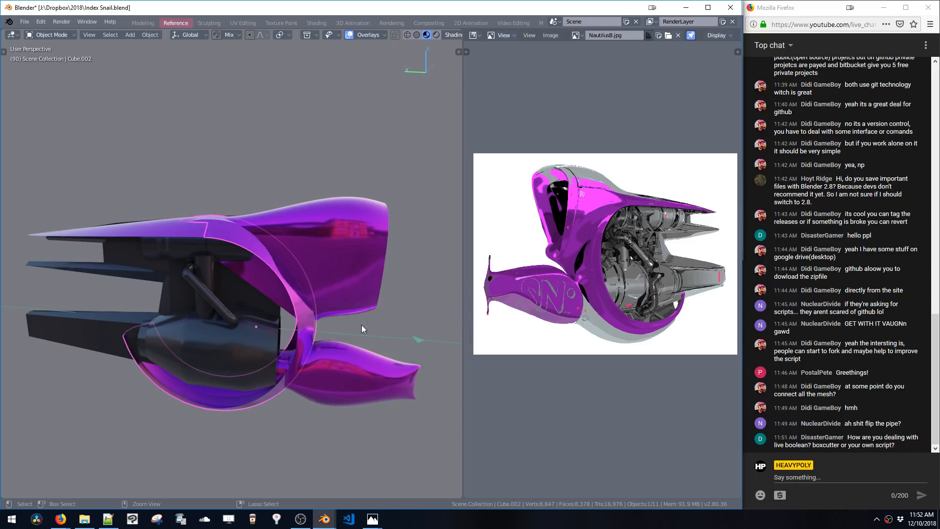
middle_drag(362, 325, 378, 297)
click(283, 353)
middle_drag(285, 354, 261, 283)
key(Tab)
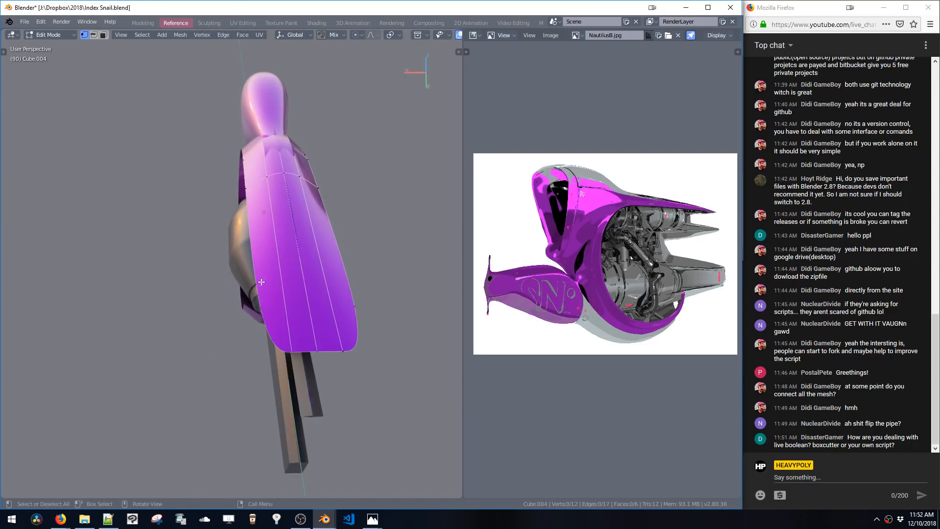
drag(247, 298, 405, 376)
middle_drag(406, 376, 399, 363)
key(s)
key(x)
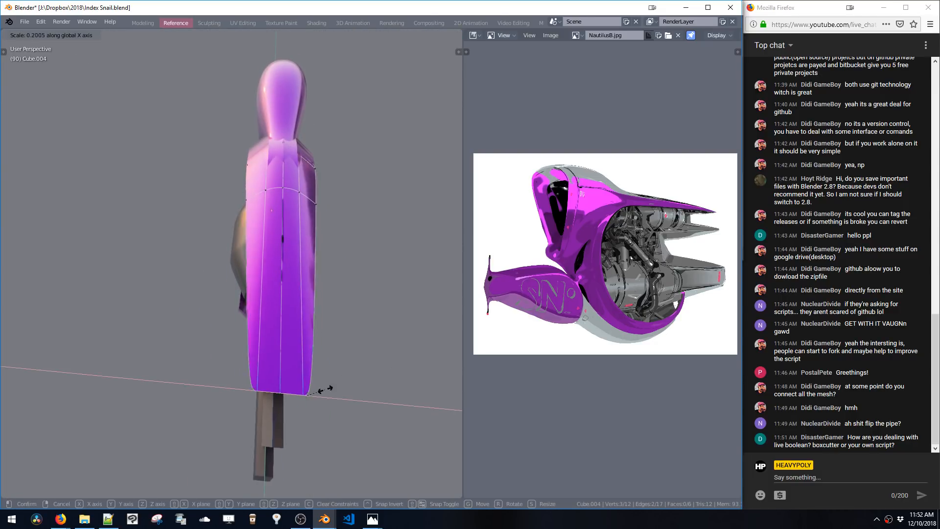
click(357, 391)
Move the tapered vertices 0.186 m along X, then nudge them slightly further along X
key(g)
key(x)
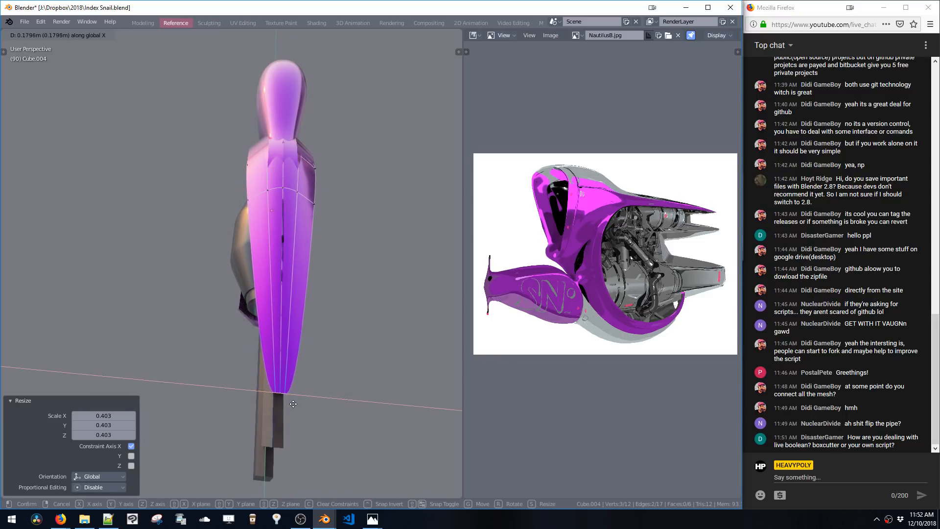
click(296, 399)
key(g)
key(x)
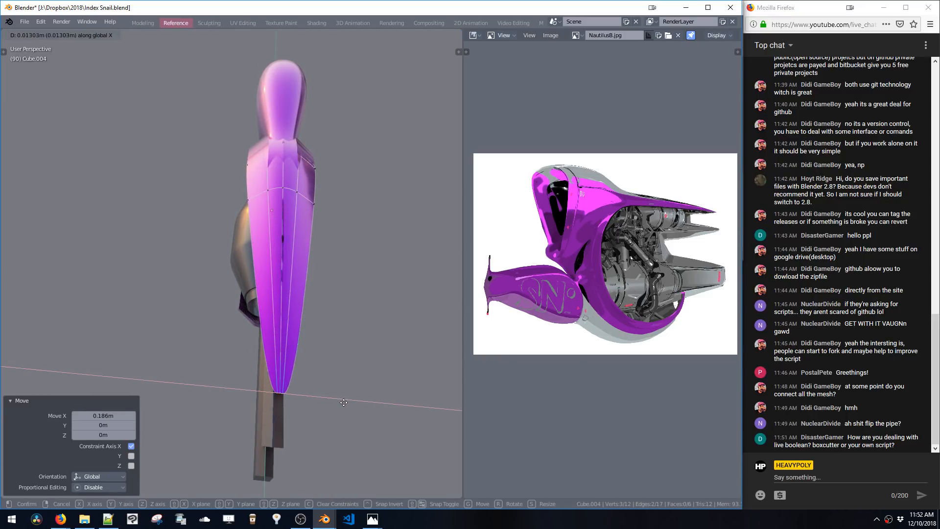
click(342, 401)
Add a loop cut across the upper strip and raise the new loop slightly along Z
click(311, 351)
middle_drag(310, 351, 244, 248)
key(space)
key(Tab)
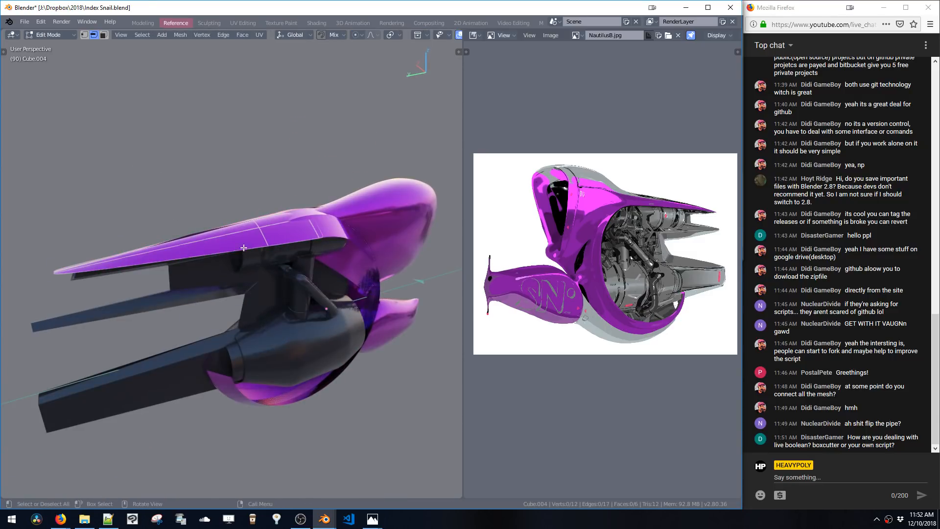
click(200, 247)
click(182, 242)
key(g)
key(z)
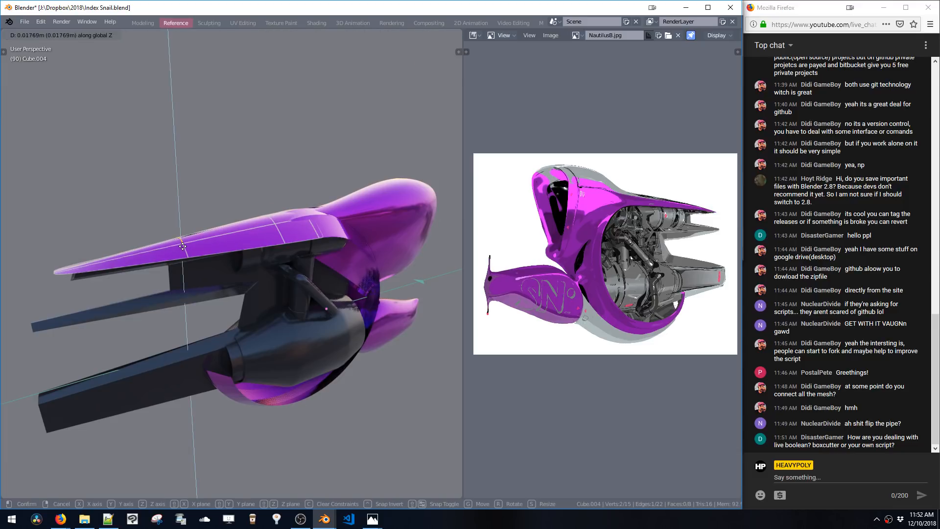
click(205, 228)
Raise the edge at the strip's ring end slightly along Z and move it 0.073 m along Y
click(268, 222)
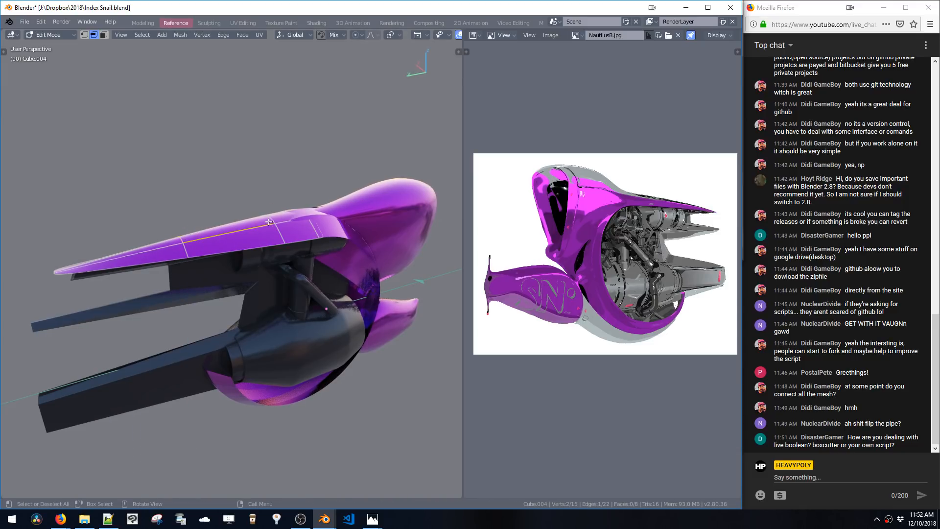
key(g)
key(z)
click(269, 215)
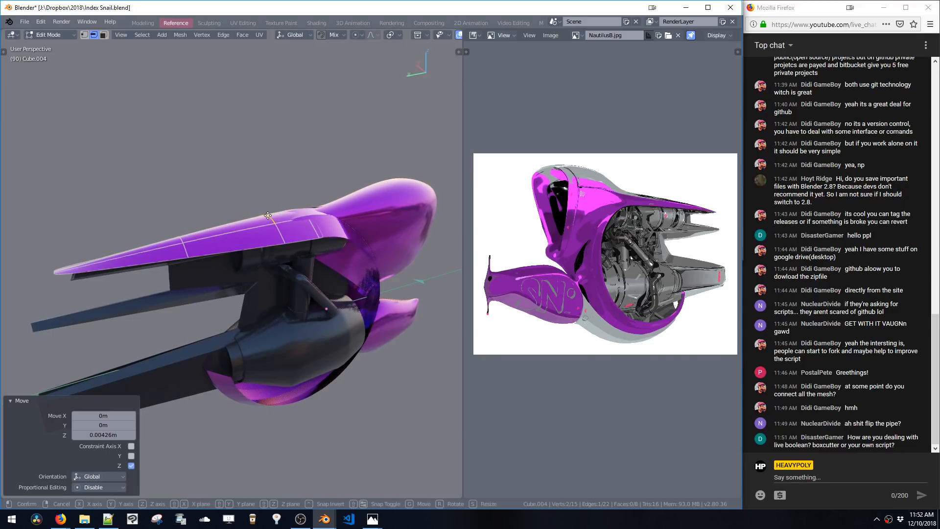
key(g)
key(y)
click(263, 220)
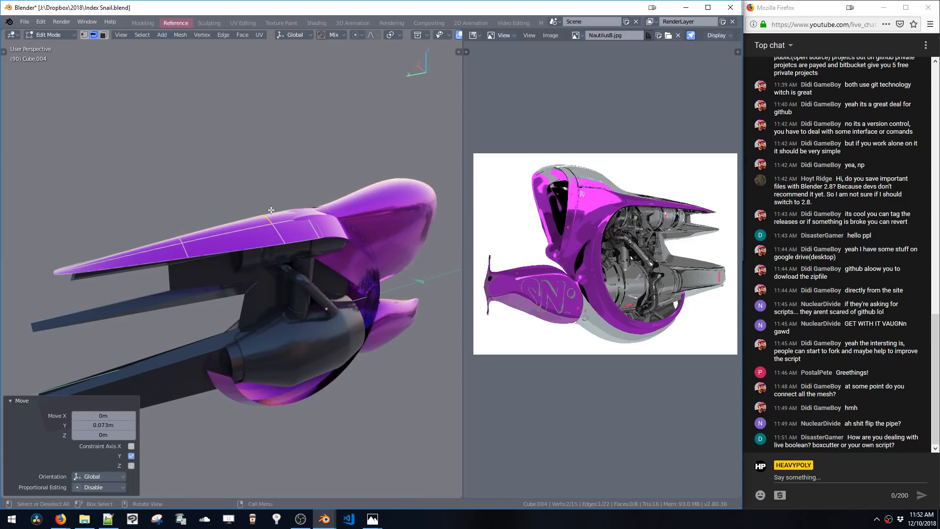
Leave edit mode on the strip and open the cowl body for editing
key(Tab)
middle_drag(271, 211, 254, 218)
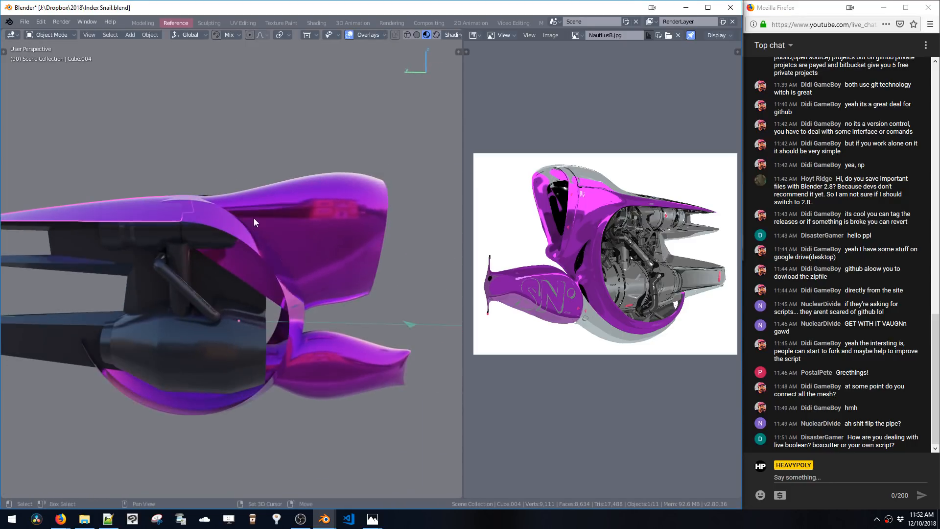
click(292, 211)
key(space)
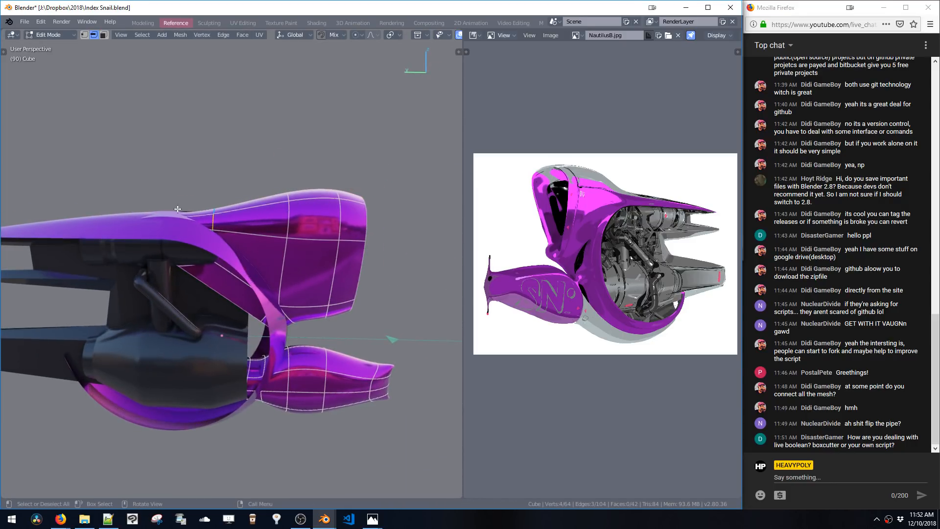
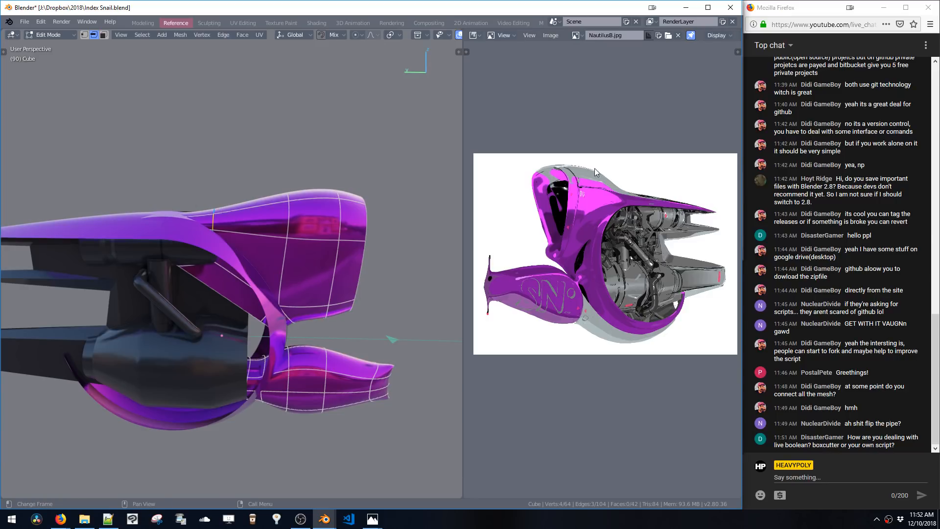
In a side view, insert a loop cut near the front of the upper shell and raise its top edge along Z
key(Tab)
key(v)
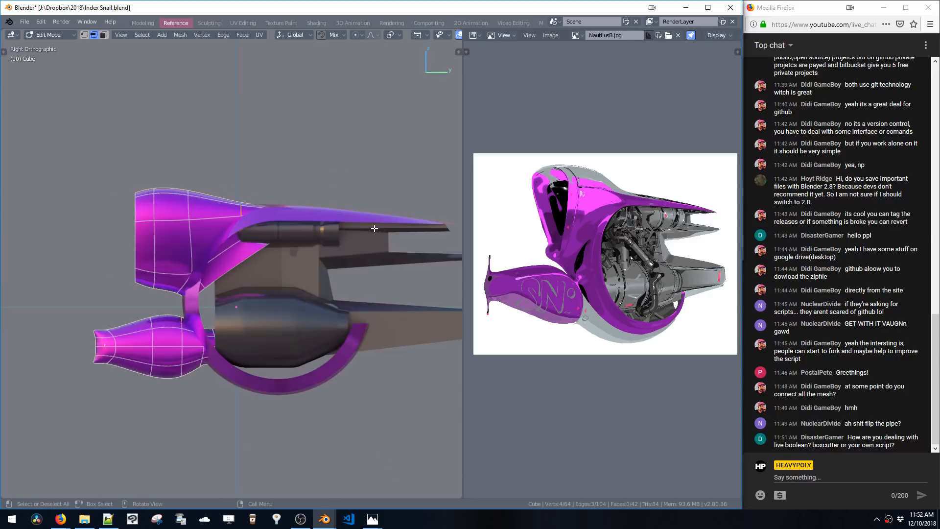
key(v)
scroll(307, 222, up, 2)
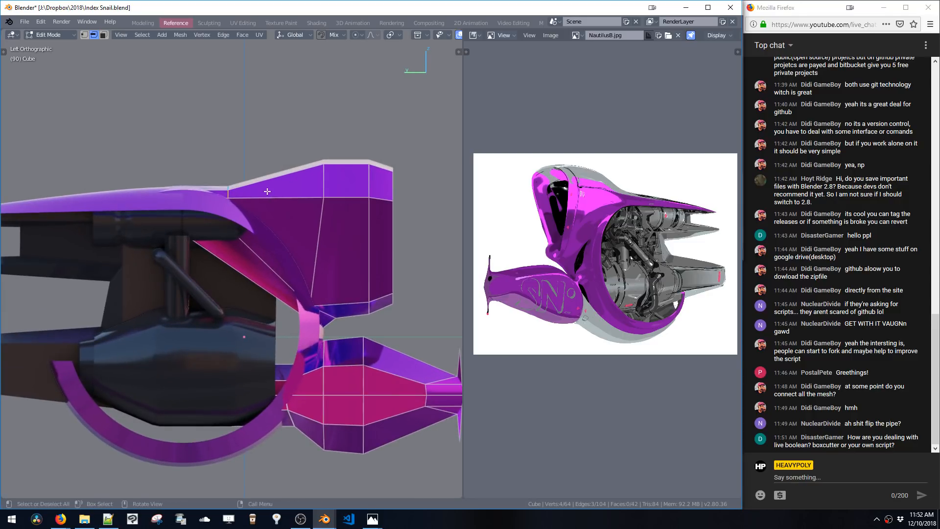
click(256, 189)
click(243, 194)
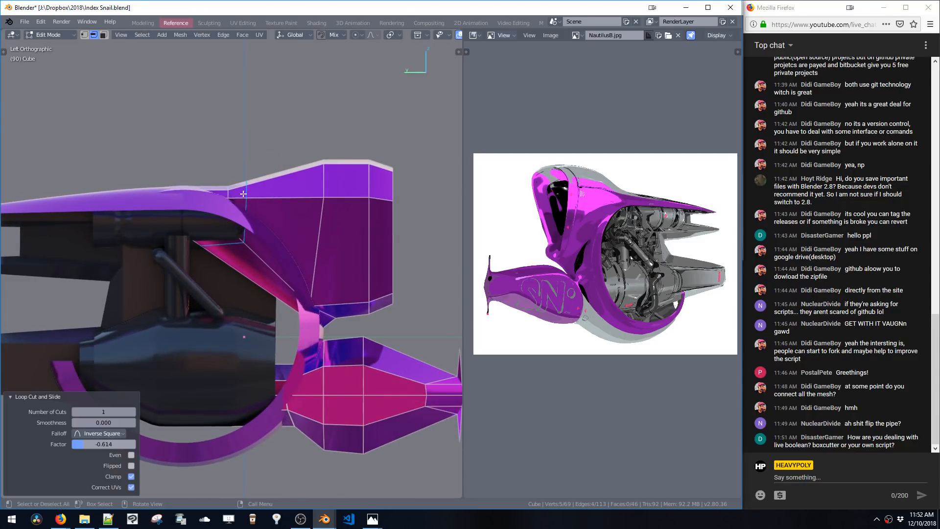
click(247, 183)
key(g)
key(z)
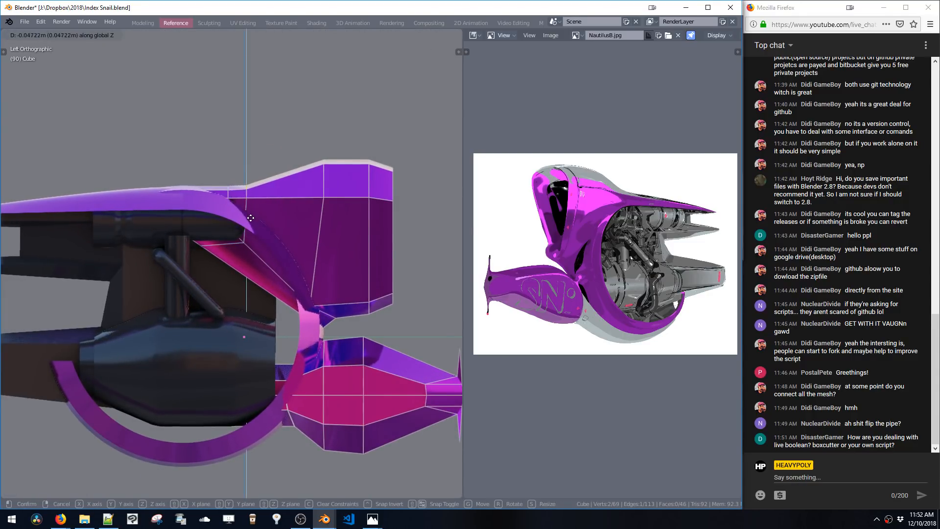
click(251, 218)
Insert a second loop cut further back on the upper shell and raise its top edge about 0.04 m along Z
key(ctrl+r)
click(306, 182)
click(326, 175)
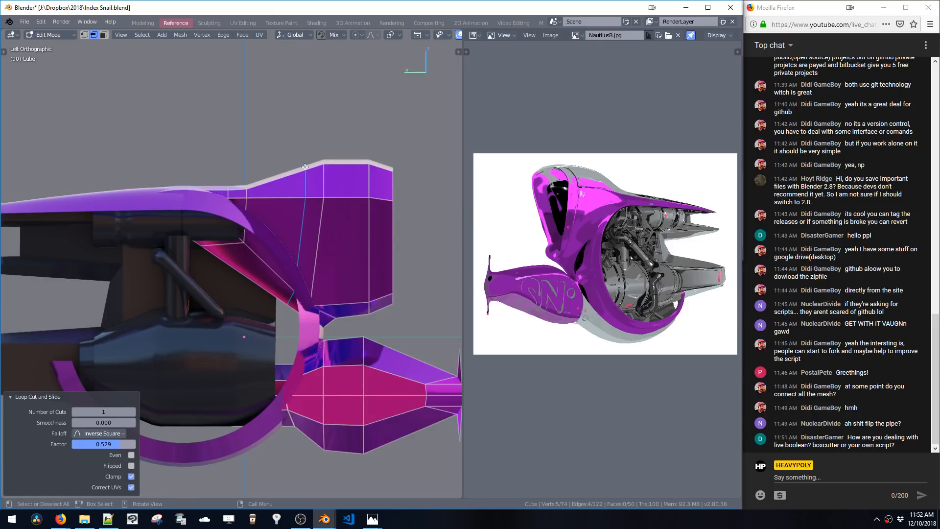
click(305, 167)
key(g)
key(z)
click(306, 177)
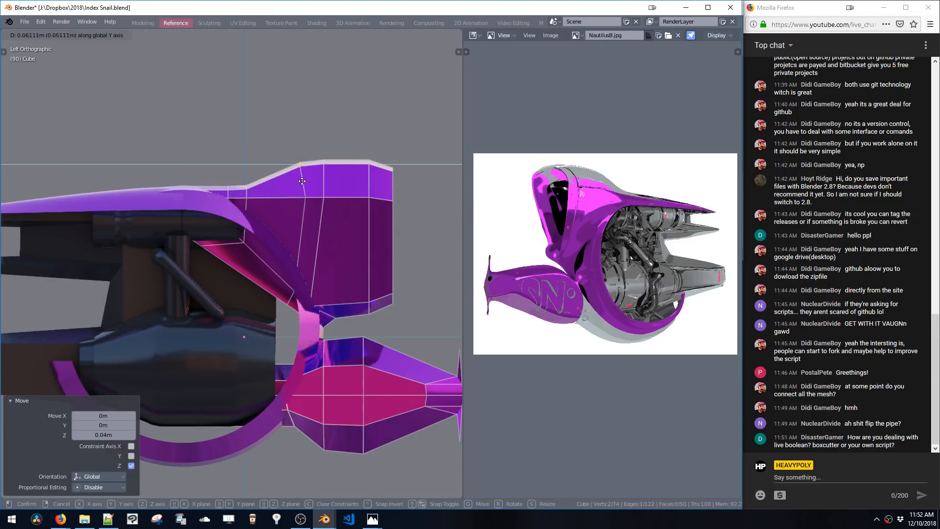
Set the subdivision level to 1 and move the shell's rear edge loop inward along Y
key(ctrl+1)
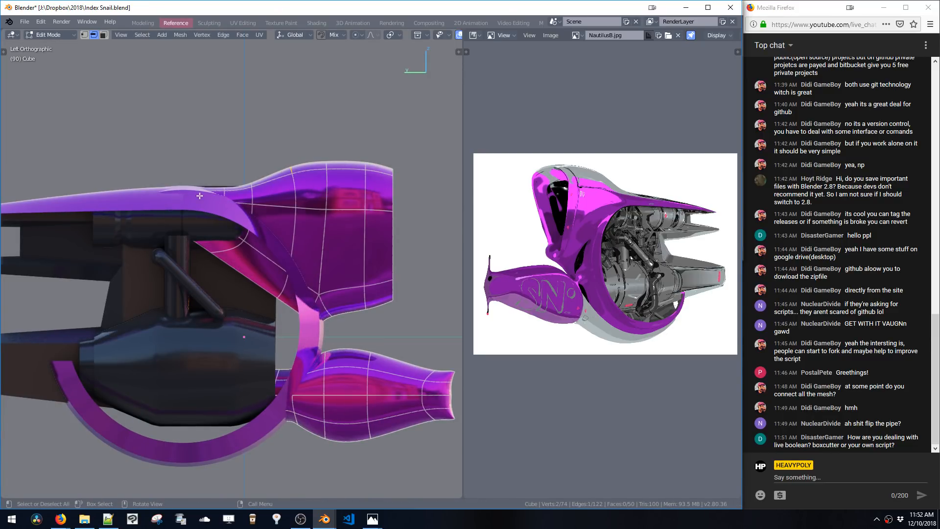
shift+middle_drag(381, 216, 376, 212)
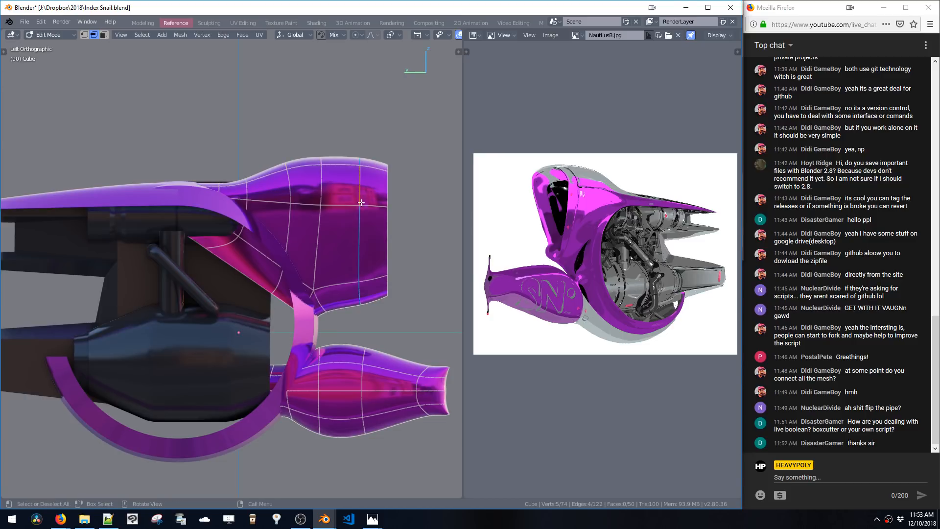
alt+click(389, 197)
key(g)
key(y)
click(379, 198)
Dissolve the edge loop near the shell's rear end and insert a new loop cut close to the rear edge
alt+click(358, 201)
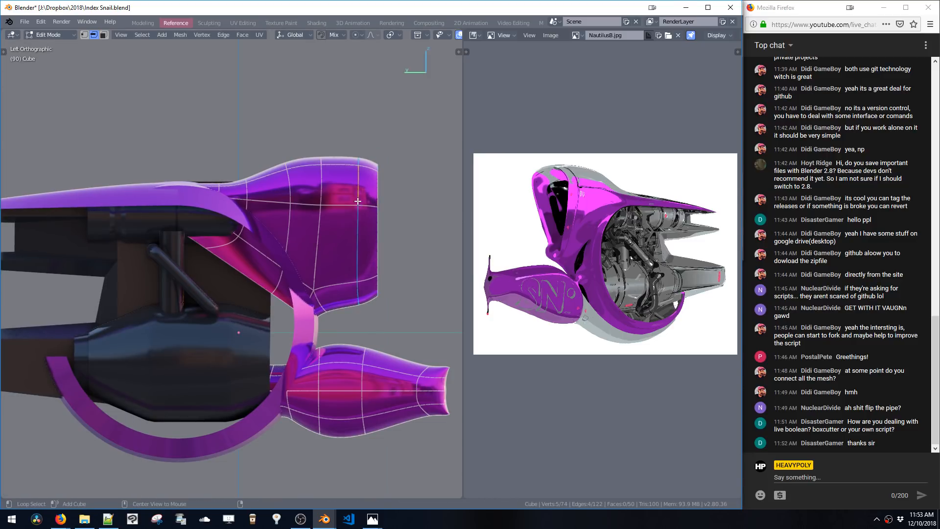
key(ctrl+x)
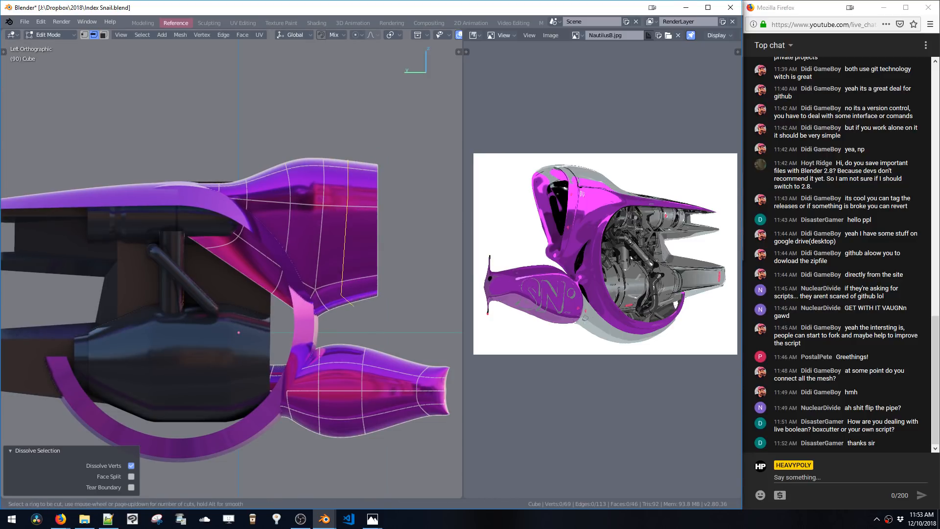
click(363, 185)
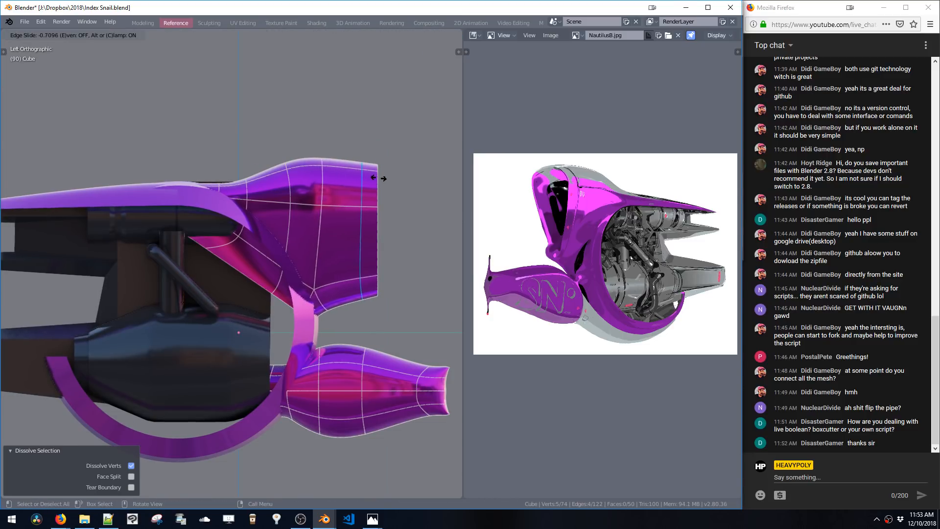
click(383, 179)
Scale the new rear loop up slightly and shift it along Y
key(s)
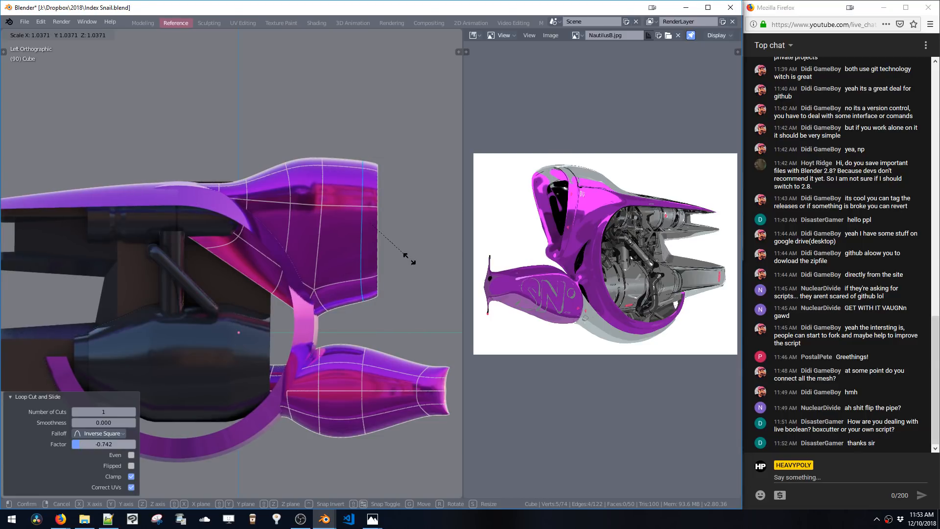
click(407, 258)
key(s)
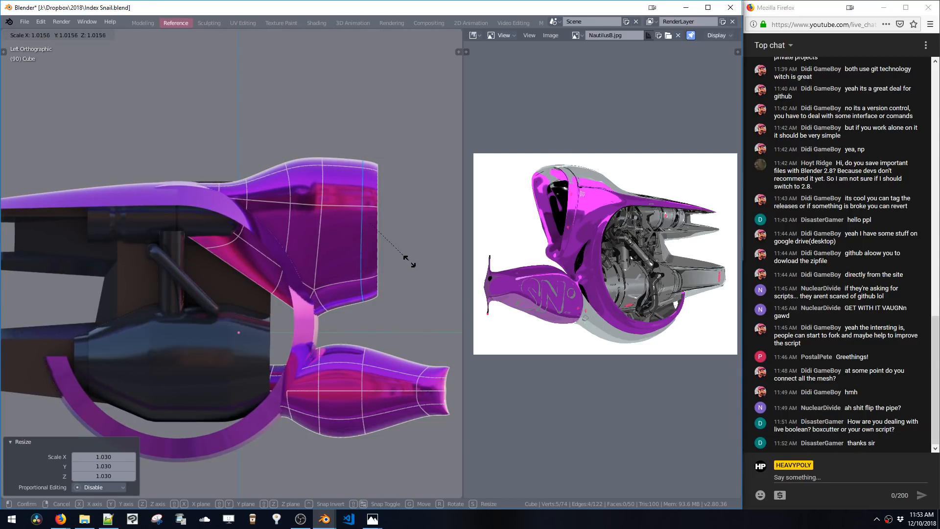
click(408, 261)
key(g)
key(y)
click(403, 263)
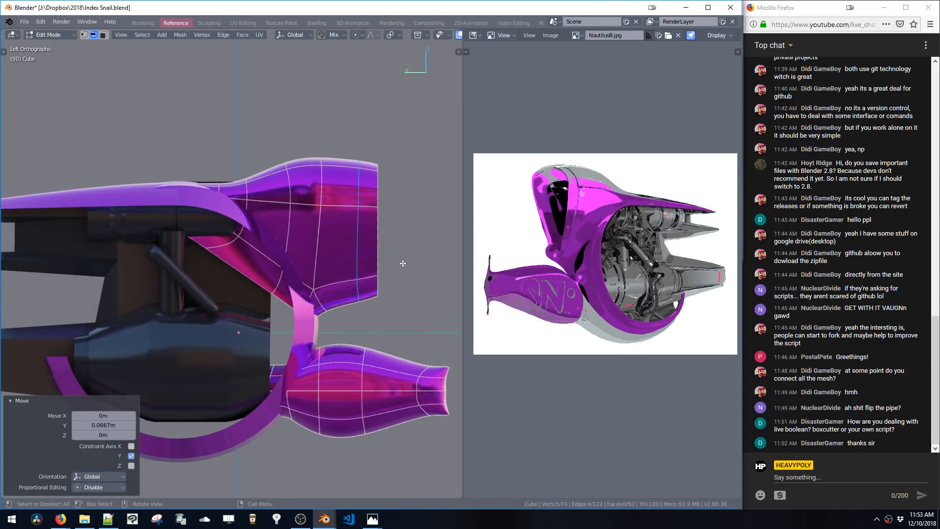
In a perspective view, extrude the rim of the shell's rear opening and scale it to 0.941
key(a)
key(a)
scroll(369, 225, up, 3)
middle_drag(370, 224, 298, 302)
key(Tab)
scroll(362, 298, down, 4)
key(Tab)
key(e)
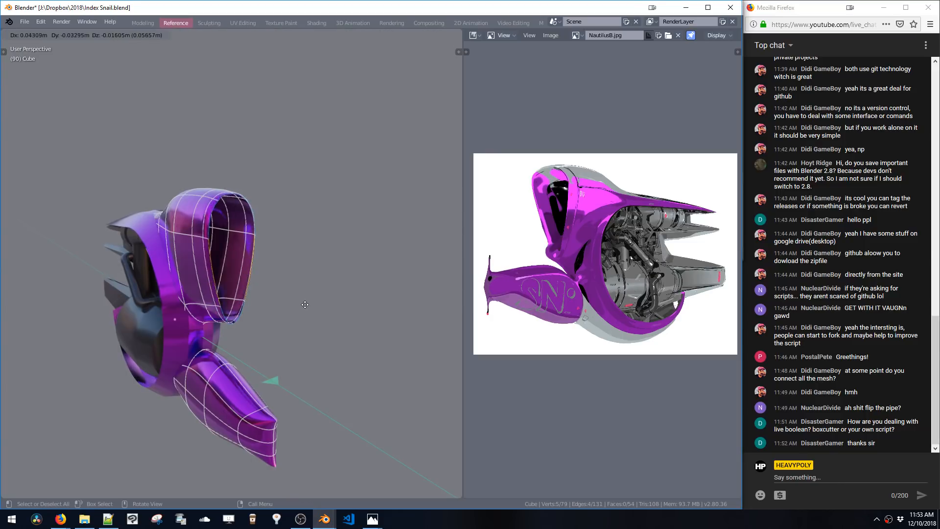
click(306, 304)
key(s)
click(314, 334)
middle_drag(313, 334, 332, 340)
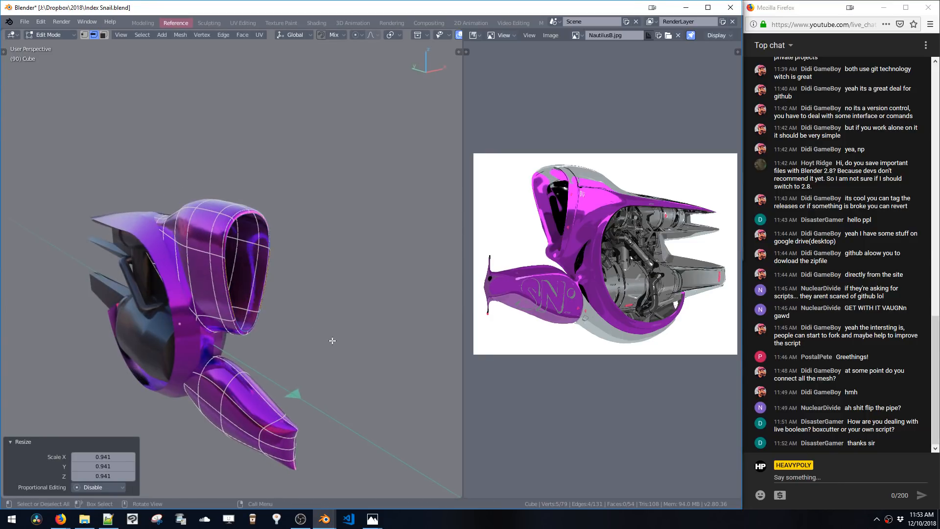
Extrude the opening's rim again, scale it to 0.932 and move it along Y
key(e)
click(345, 346)
key(s)
click(340, 374)
middle_drag(340, 374, 358, 368)
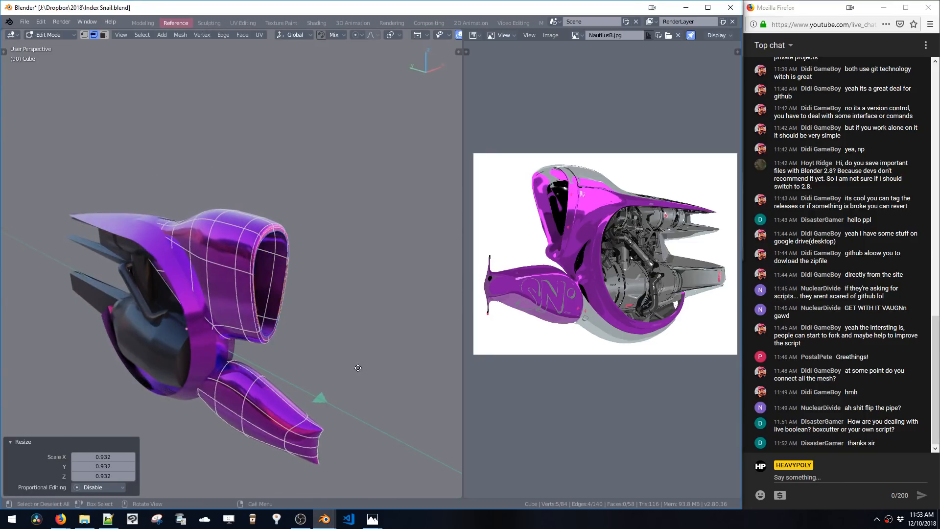
key(g)
key(y)
click(334, 358)
Move the inner rim further along Y and scale it to 0.884
key(g)
shift+middle_drag(352, 334, 301, 301)
key(y)
click(351, 333)
key(s)
click(340, 342)
Frame the selected inner rim and scale it to 0.960
key(KP_Decimal)
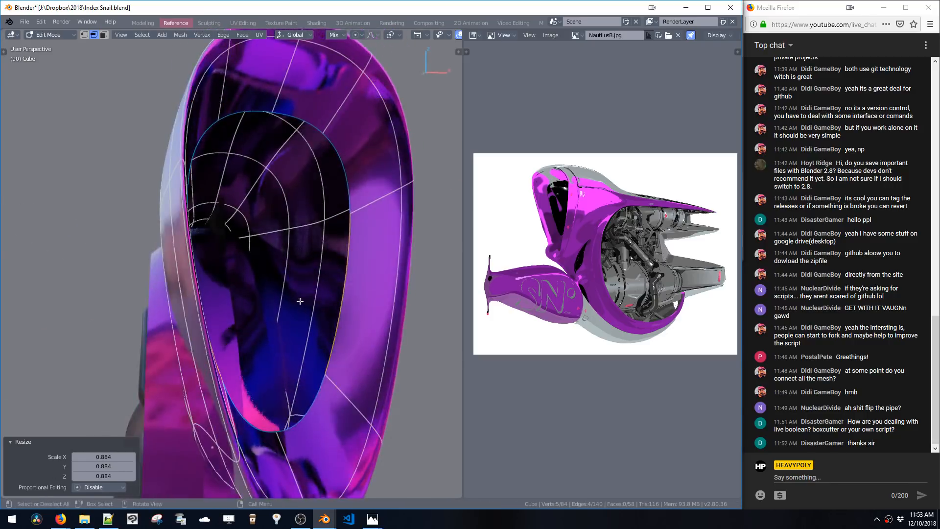
middle_drag(318, 267, 284, 348)
key(s)
click(311, 394)
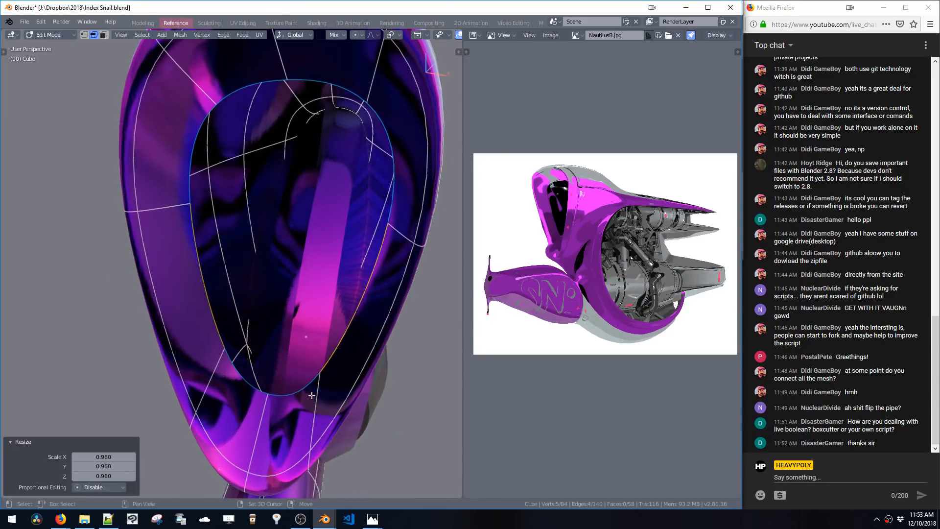
middle_drag(311, 395, 302, 351)
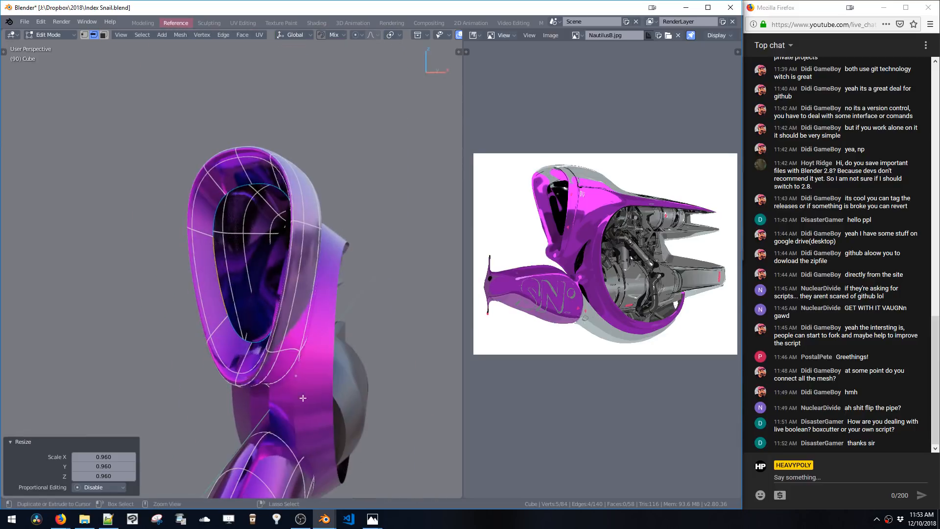
Turn on X-ray shading in the side view of the shell
right_click(302, 351)
click(303, 408)
middle_drag(302, 409, 354, 226)
key(Tab)
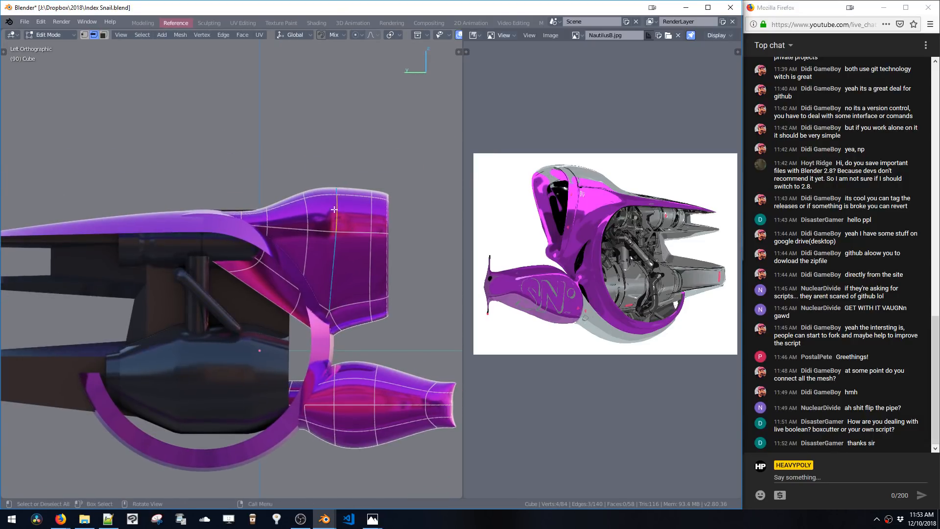
key(alt+z)
drag(321, 170, 376, 241)
key(g)
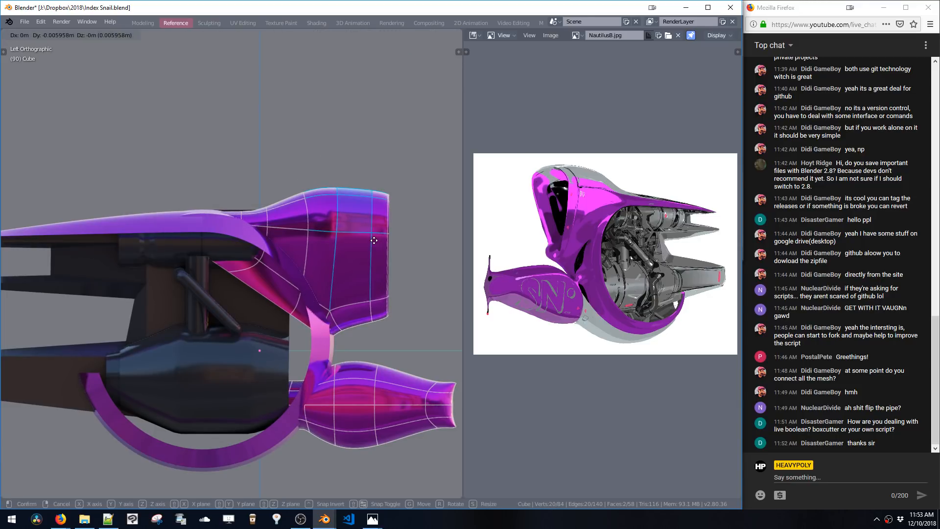
click(374, 238)
key(ctrl+z)
Select the shell's top rear vertices and move them along Z
key(space)
drag(320, 163, 376, 244)
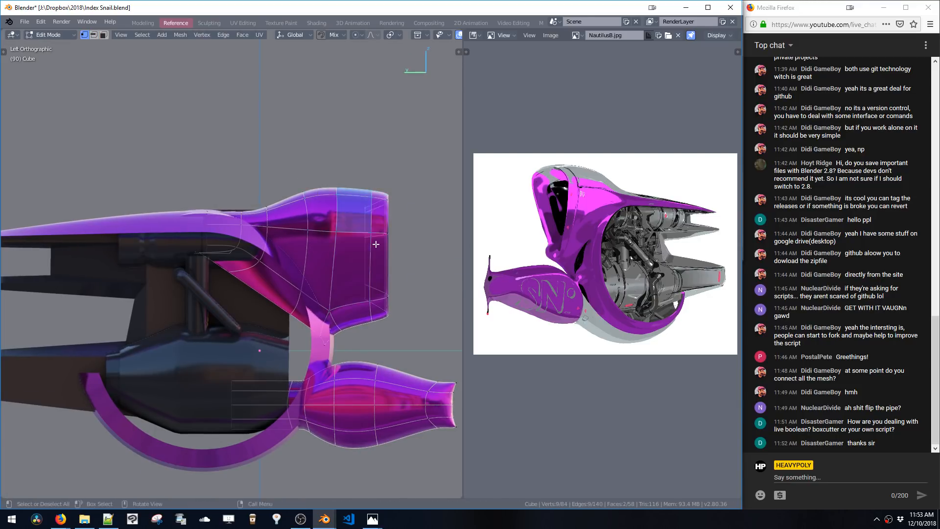
key(g)
key(z)
click(377, 258)
Select the adjacent row of top vertices and lower them slightly along Z
drag(358, 176, 377, 249)
key(g)
key(z)
click(376, 253)
shift+middle_drag(346, 247, 365, 246)
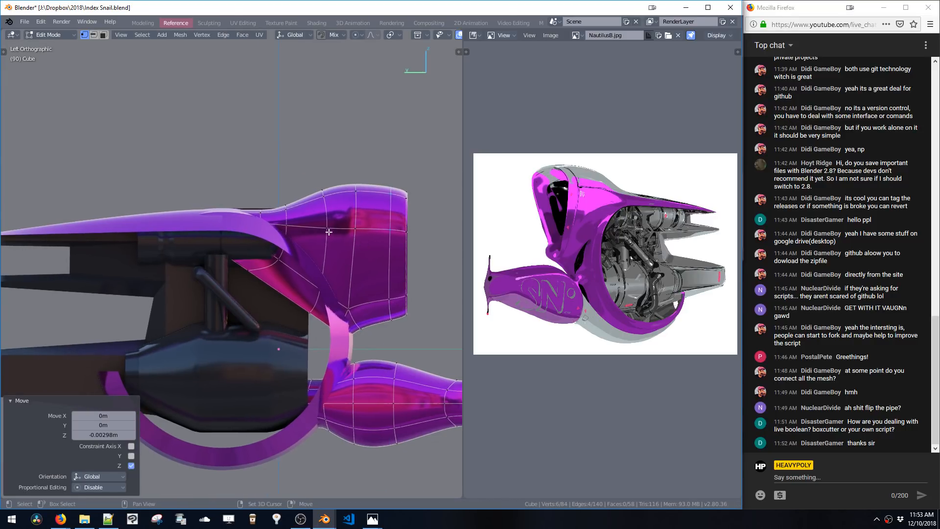
Switch to editing the dark inner body and move its top rear vertices along Z
key(space)
click(273, 313)
key(space)
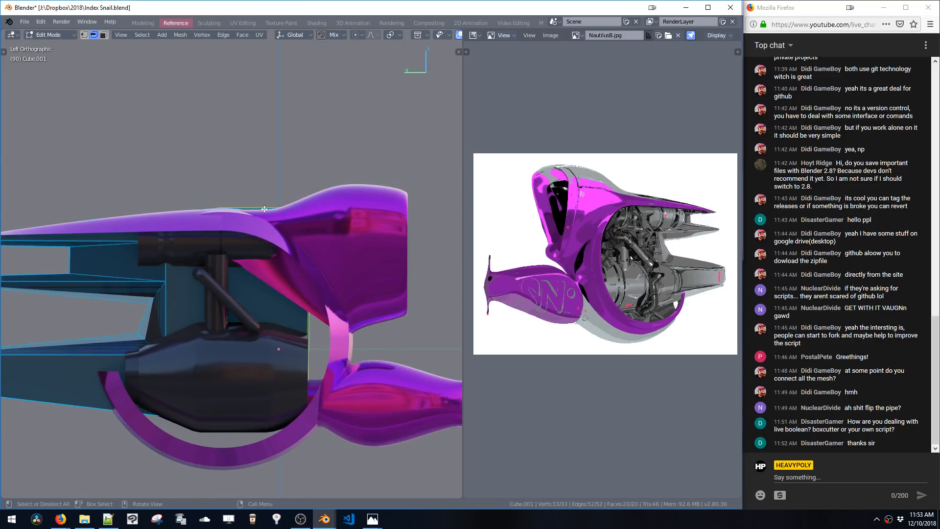
drag(260, 205, 269, 215)
key(g)
key(z)
click(262, 231)
Select a wider row of the inner body's top vertices and move them along Z
drag(180, 182, 339, 218)
key(g)
key(z)
click(312, 236)
Return to object mode and add a cylinder to the scene
key(space)
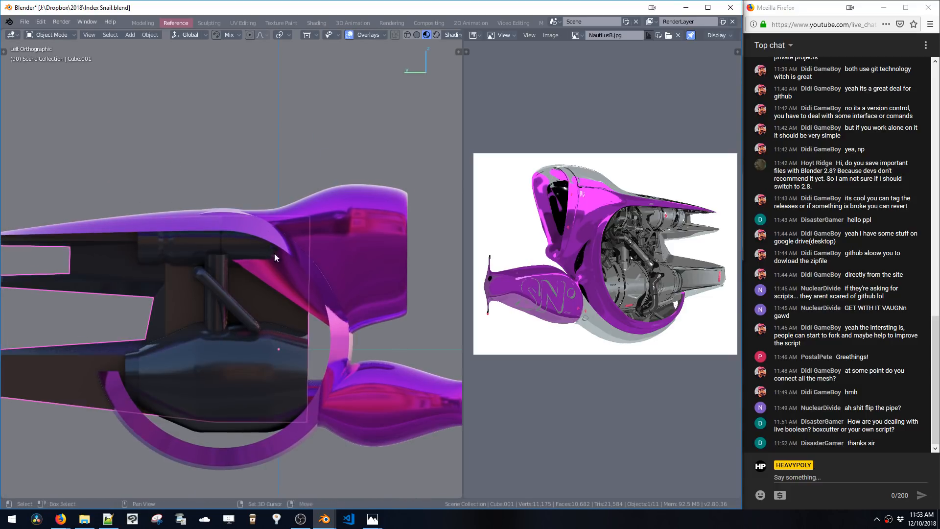
shift+middle_drag(246, 288, 294, 233)
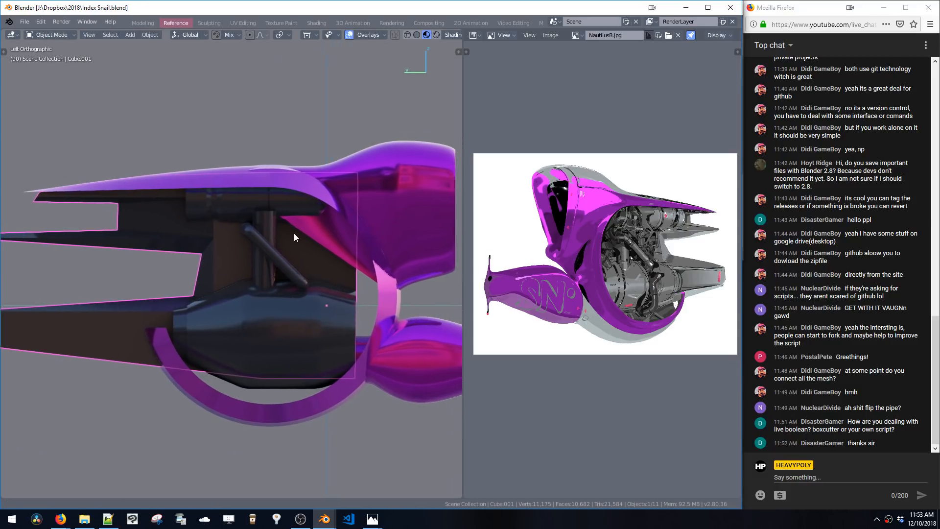
click(322, 234)
shift+middle_drag(384, 239, 334, 226)
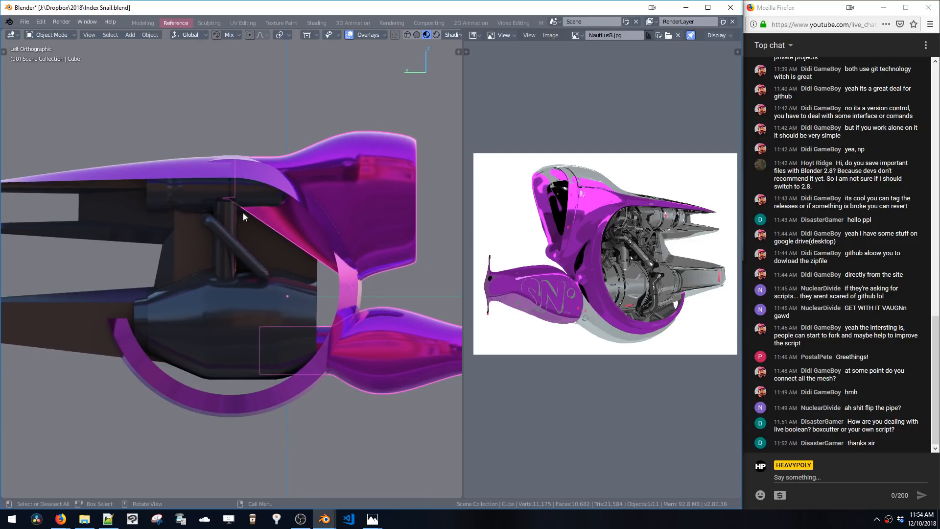
key(shift+a)
mouse_move(263, 285)
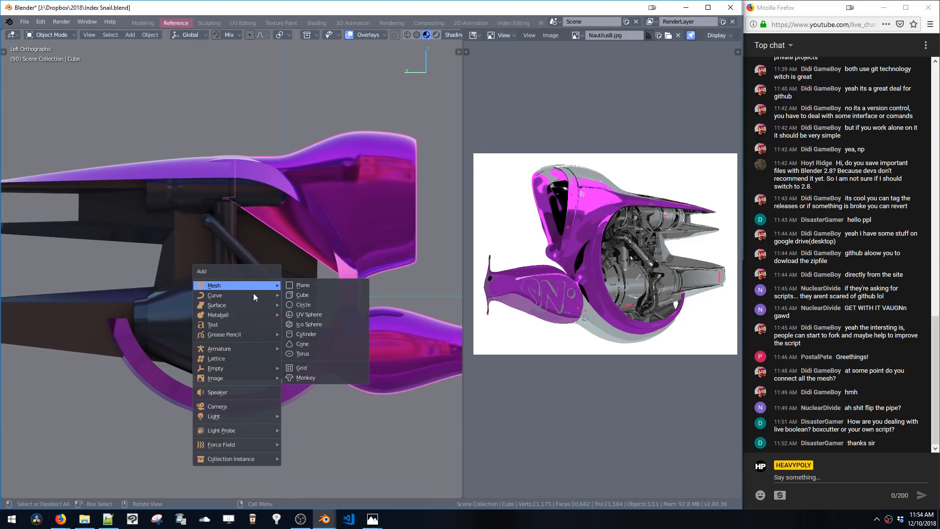
click(290, 335)
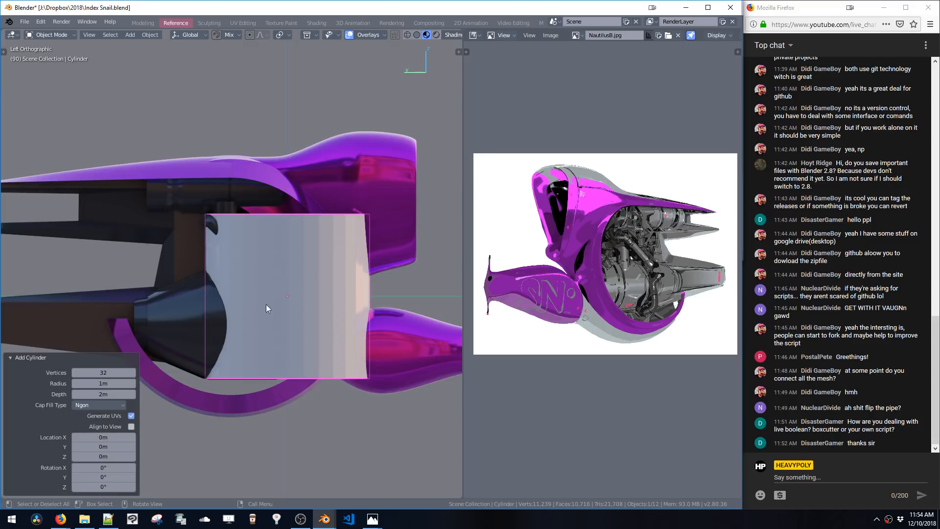
Move the cylinder toward the ring and rotate it to face the side view
key(g)
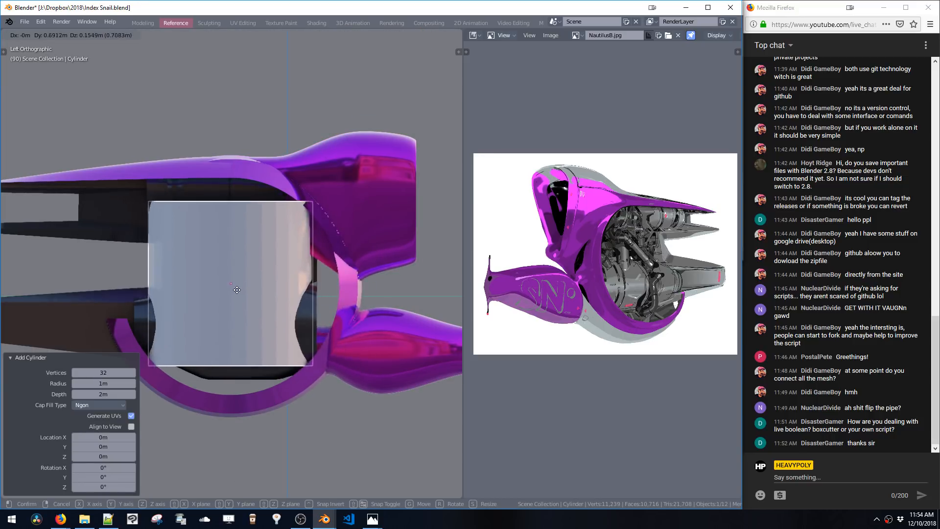
click(244, 290)
key(c)
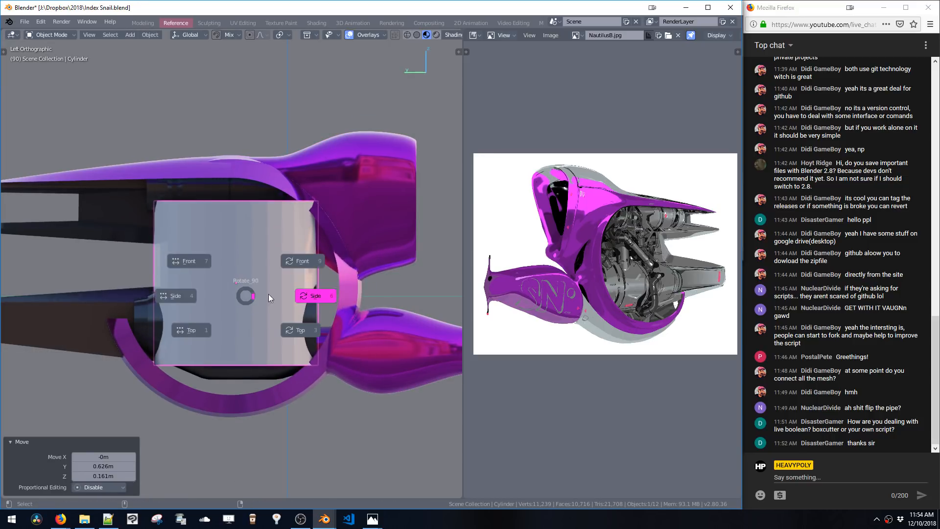
click(300, 261)
Scale the cylinder to about 1.041 and position it to fill the ring's opening
key(s)
click(303, 367)
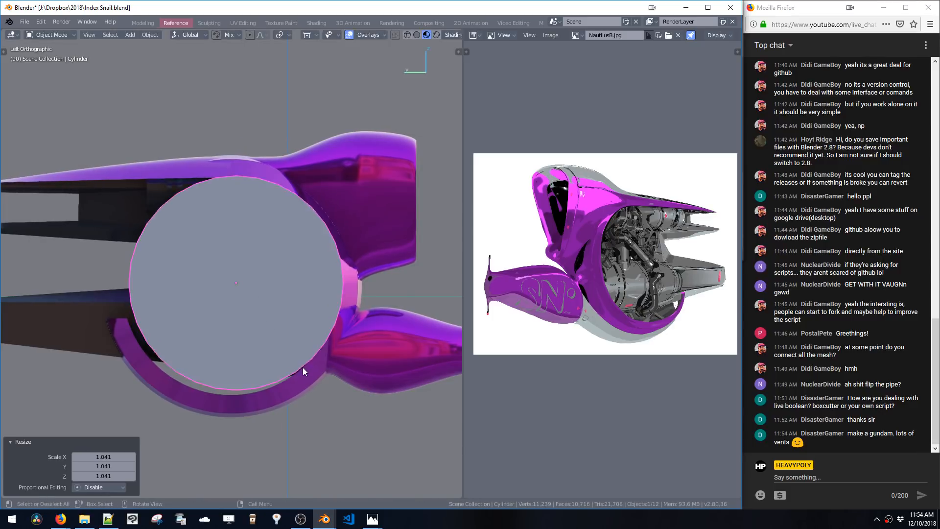
key(g)
click(299, 372)
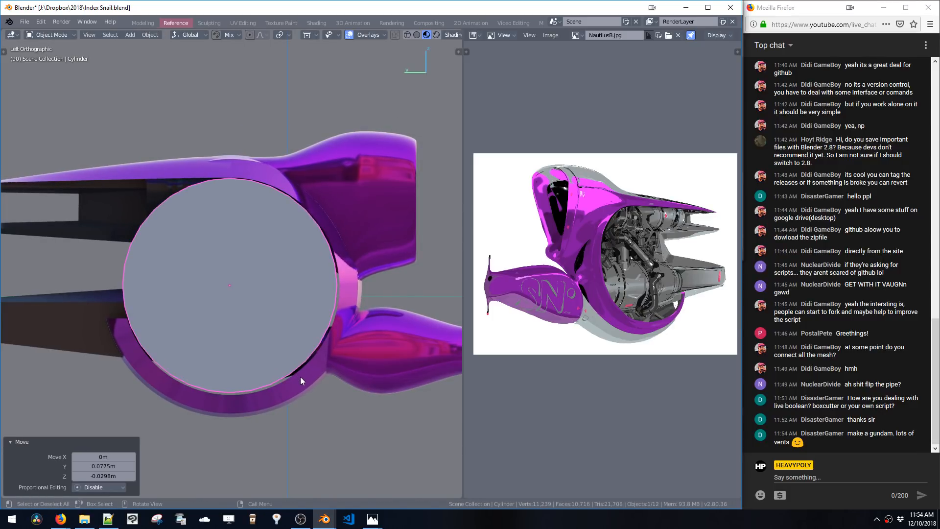
key(s)
click(303, 382)
key(g)
click(304, 383)
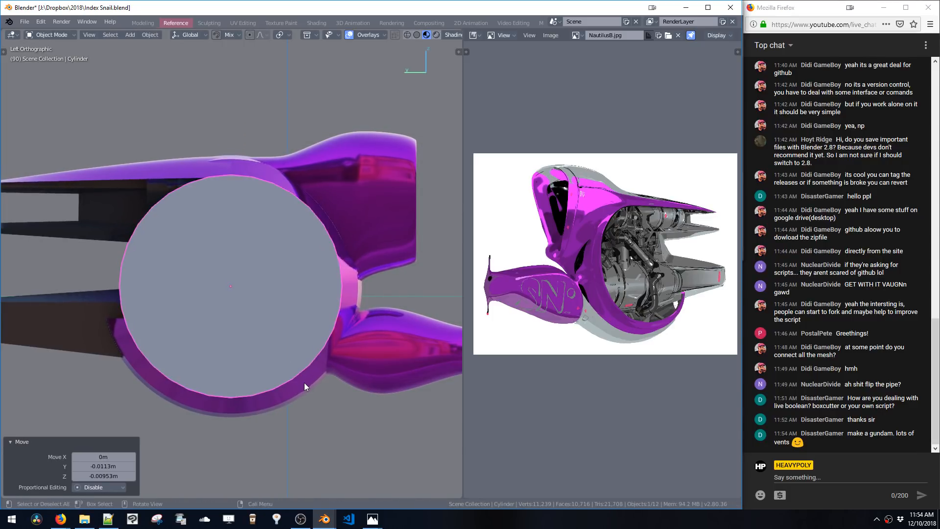
key(s)
right_click(310, 387)
shift+click(386, 356)
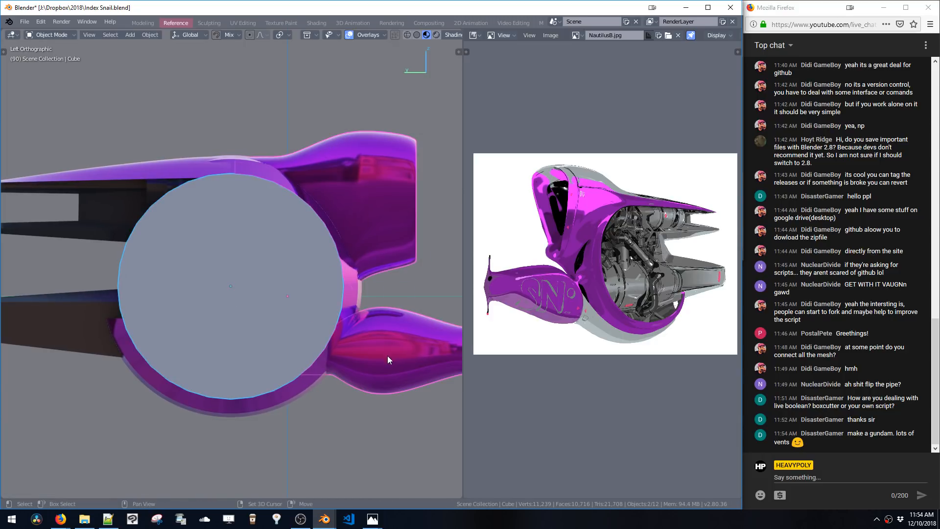
Cut the cylinder's shape out of the body with a boolean difference
key(ctrl+shift+b)
click(445, 349)
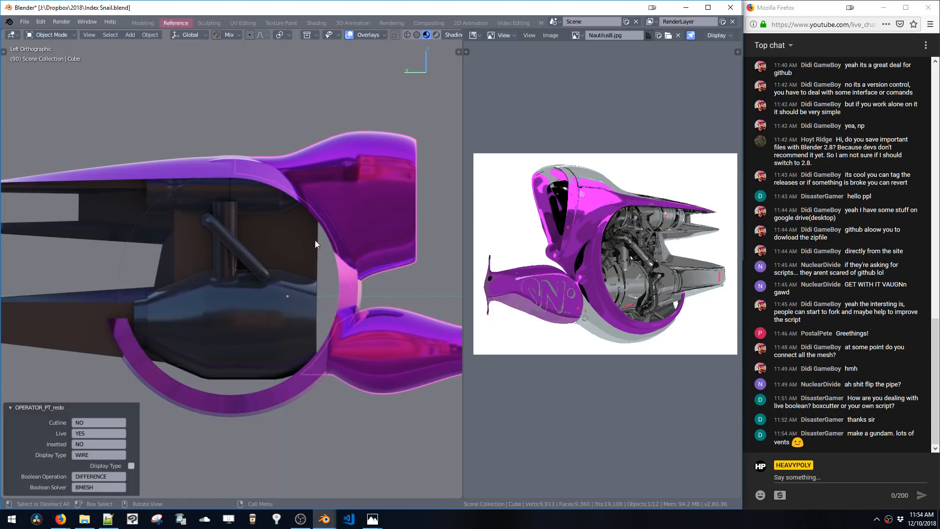
Select the dark inner panel mesh, enter edit mode and extrude its front edge along Y by about -0.374 m
click(290, 205)
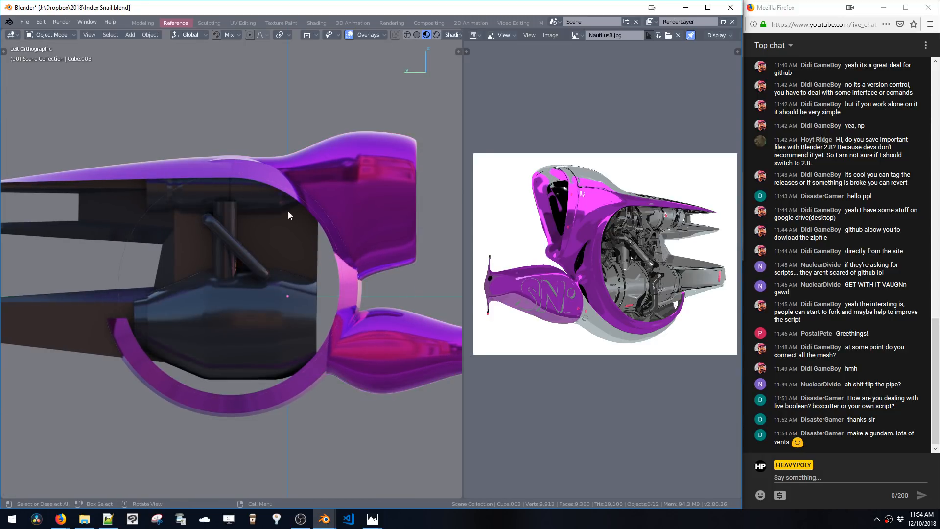
click(307, 268)
right_drag(308, 268, 309, 207)
click(316, 272)
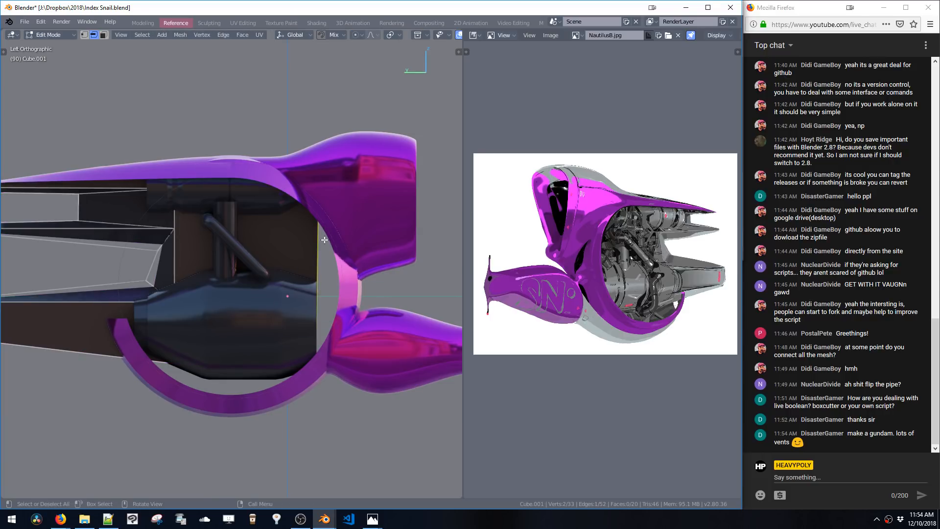
ctrl+middle_drag(324, 240, 292, 278)
key(e)
click(323, 277)
key(KP_3)
key(ctrl+KP_3)
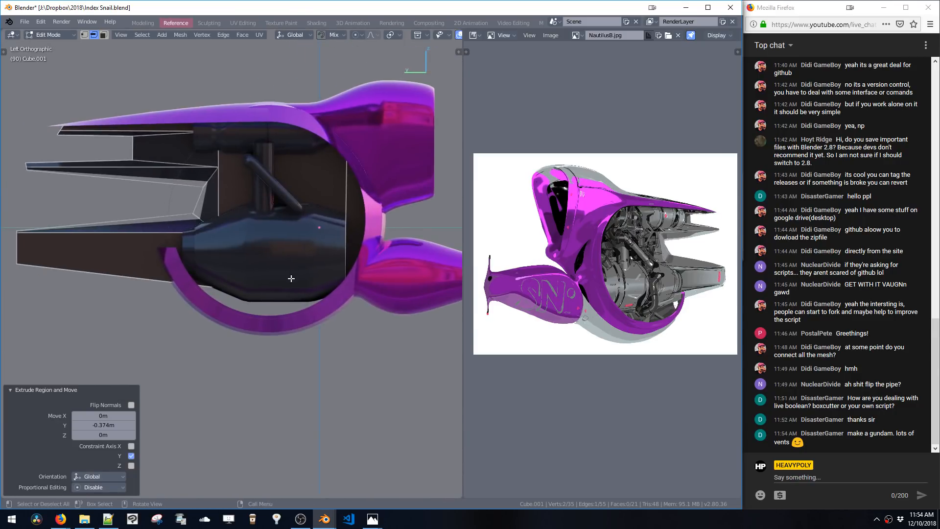
Extrude the panel edge again downward along Z by about -0.294 m
key(e)
click(275, 328)
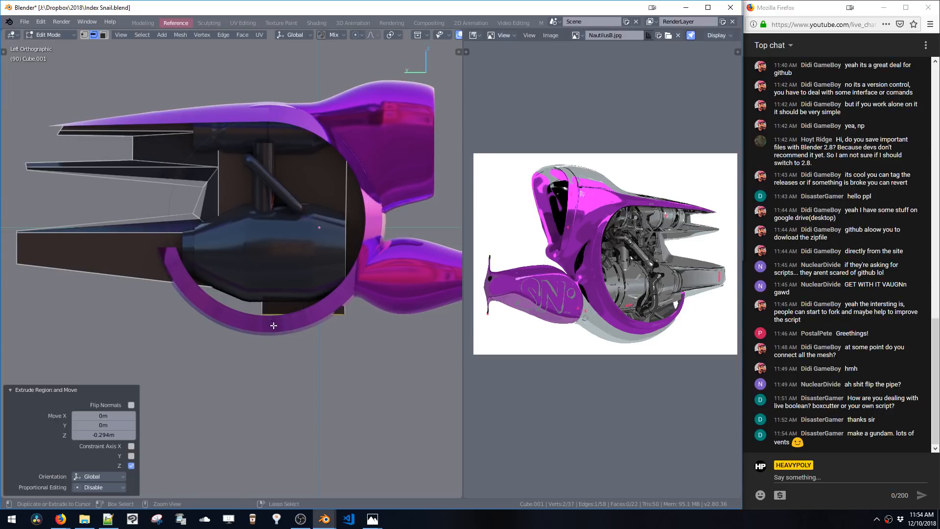
shift+middle_drag(285, 263, 285, 297)
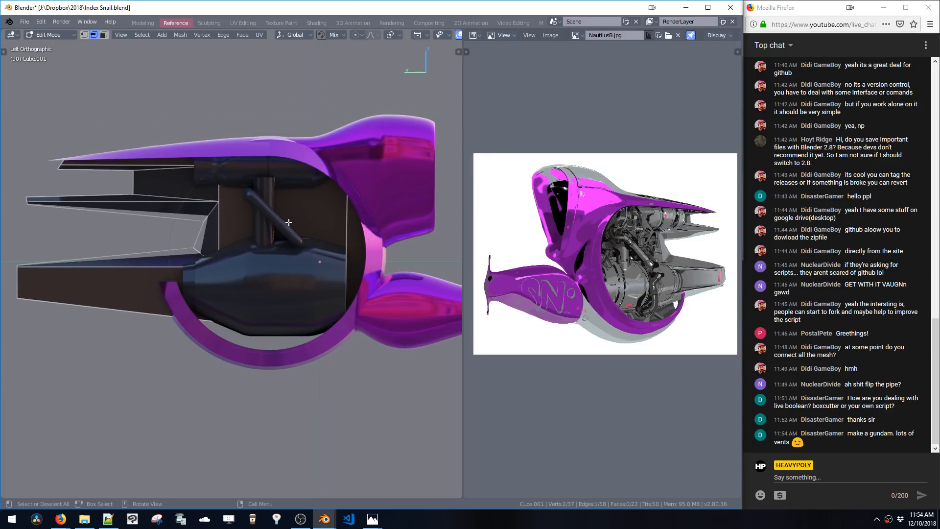
shift+middle_drag(307, 261, 299, 268)
middle_drag(300, 267, 267, 294)
key(3)
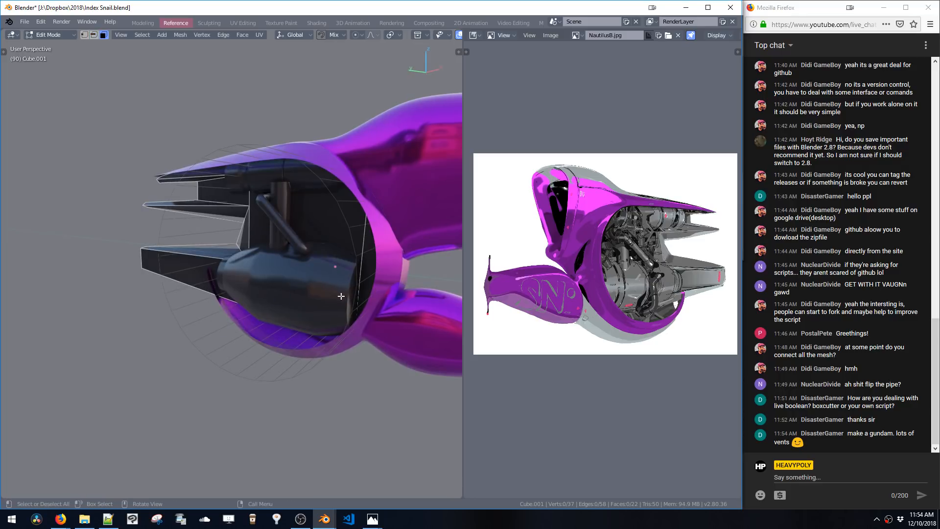
Extrude the engine pod's rear face loop and scale it to 0.554
key(space)
click(339, 304)
key(space)
click(354, 312)
key(e)
shift+middle_drag(357, 314, 371, 325)
click(344, 325)
key(s)
click(354, 318)
Move the scaled rear loop along Y and scale it down further
key(g)
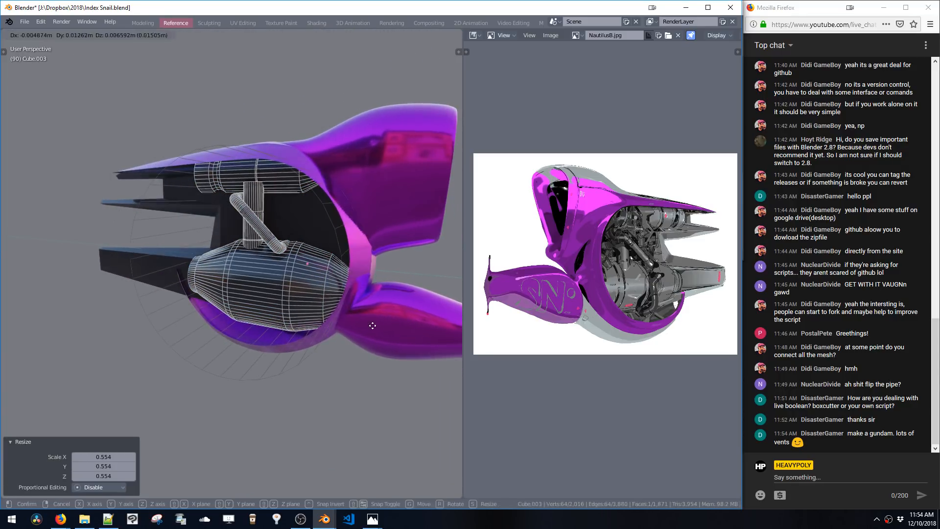
key(y)
click(365, 327)
key(s)
click(361, 339)
Extrude the rear loop inward along its normals, with an offset of about -0.084
key(e)
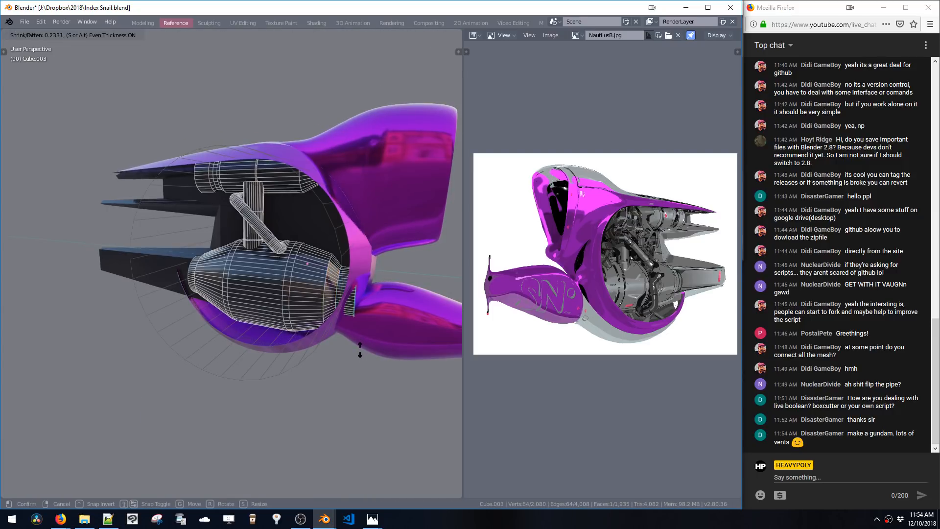
click(359, 348)
middle_drag(359, 348, 363, 329)
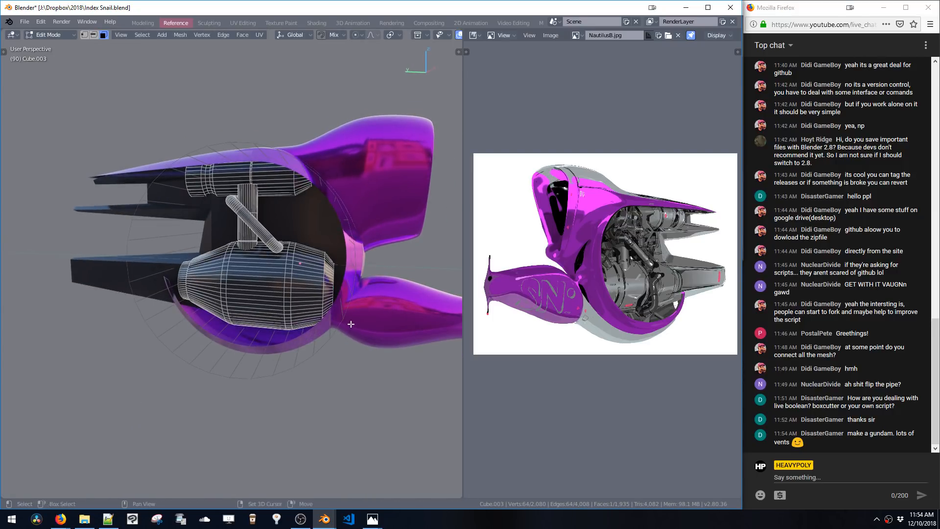
key(e)
click(346, 315)
Move the new rear loop along Y, grow the selection and frame it in the view
key(g)
key(y)
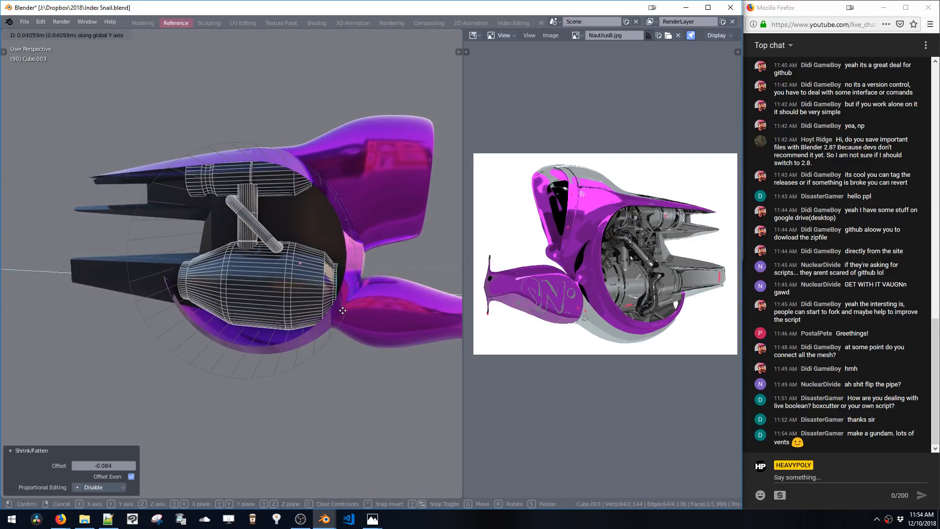
click(345, 314)
key(ctrl+KP_Add)
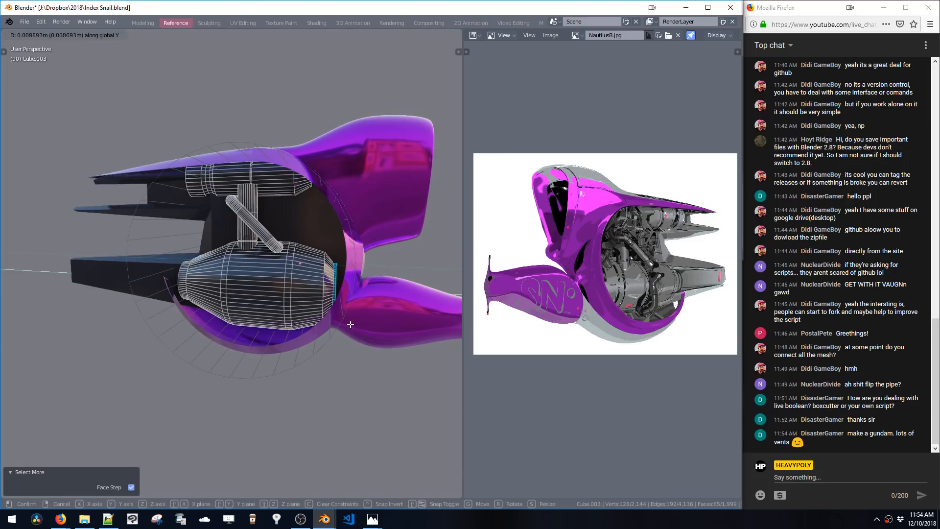
click(351, 325)
key(KP_Decimal)
Scale the engine's rear rim slightly and nudge it along Y to seat it against the shell, then leave edit mode
key(s)
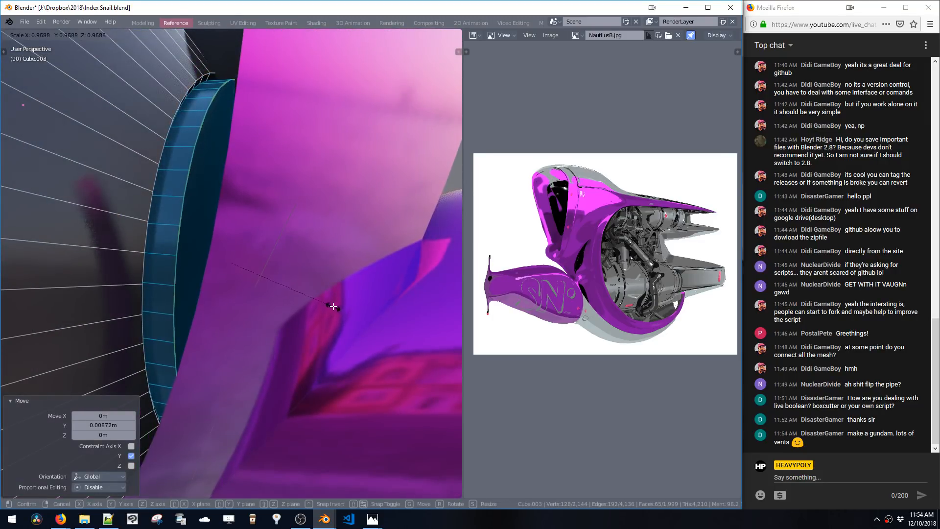
click(333, 307)
middle_drag(334, 306, 342, 315)
key(s)
click(343, 314)
key(g)
key(y)
click(347, 310)
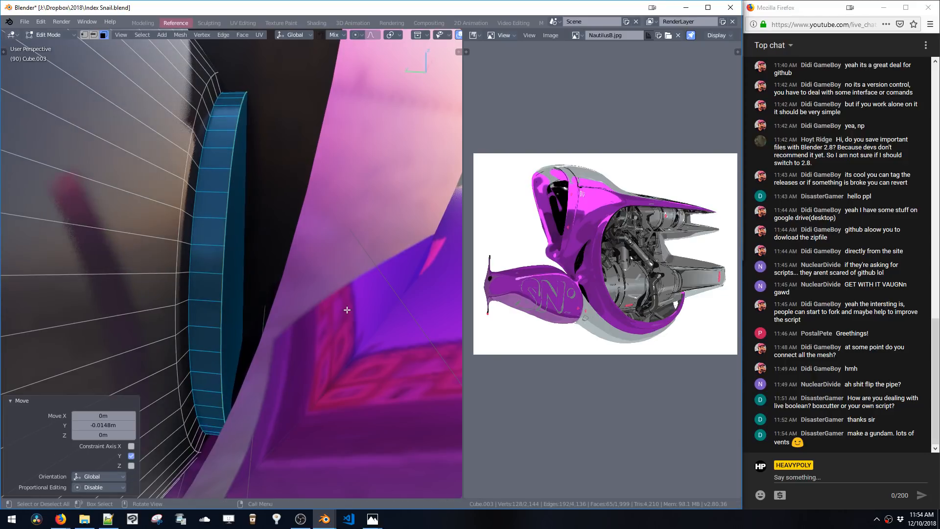
key(g)
key(y)
click(342, 311)
scroll(336, 359, down, 8)
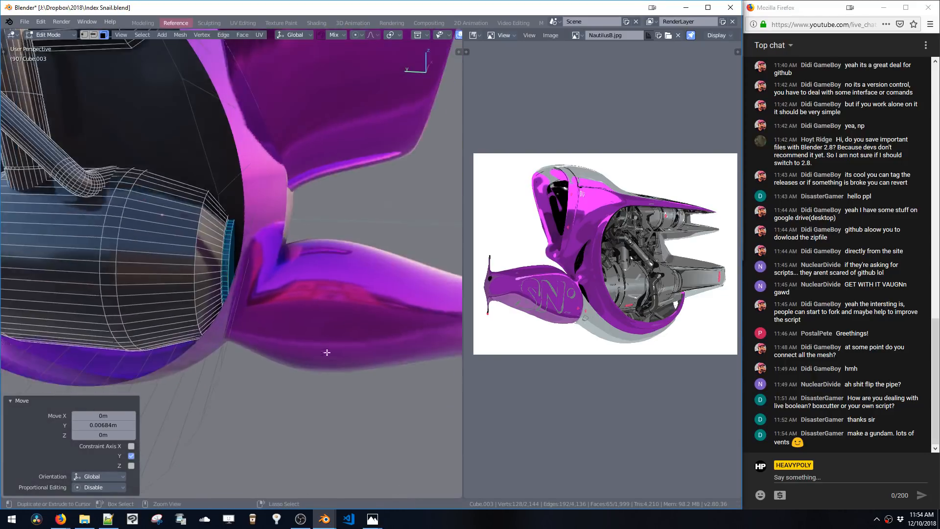
click(256, 271)
middle_drag(256, 270, 314, 200)
key(Tab)
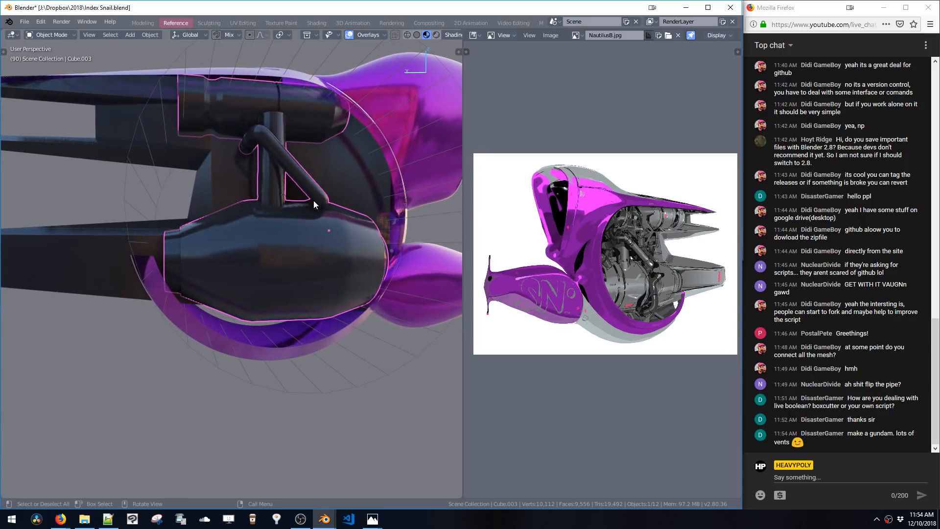
Select the engine's diagonal pipe in edit mode and move it down along Z by about 0.027 m
click(309, 197)
key(Tab)
key(Tab)
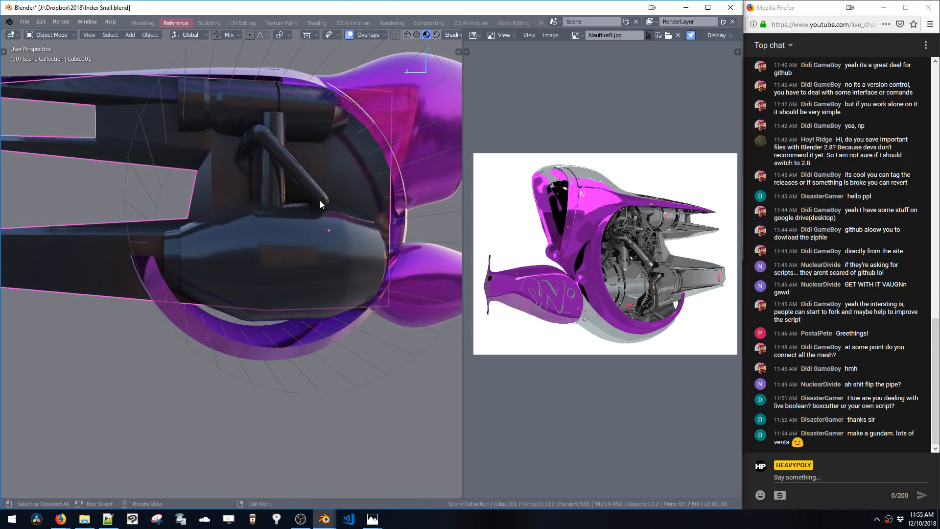
click(319, 200)
key(ctrl+space)
click(336, 183)
key(ctrl+space)
click(319, 209)
click(322, 196)
key(ctrl+space)
click(336, 183)
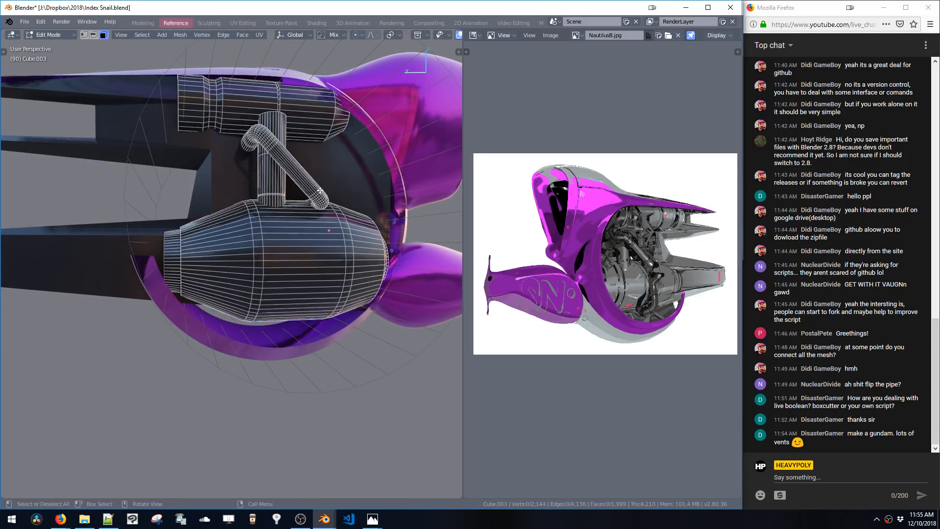
double_click(317, 193)
middle_drag(317, 193, 307, 206)
key(g)
key(z)
click(301, 210)
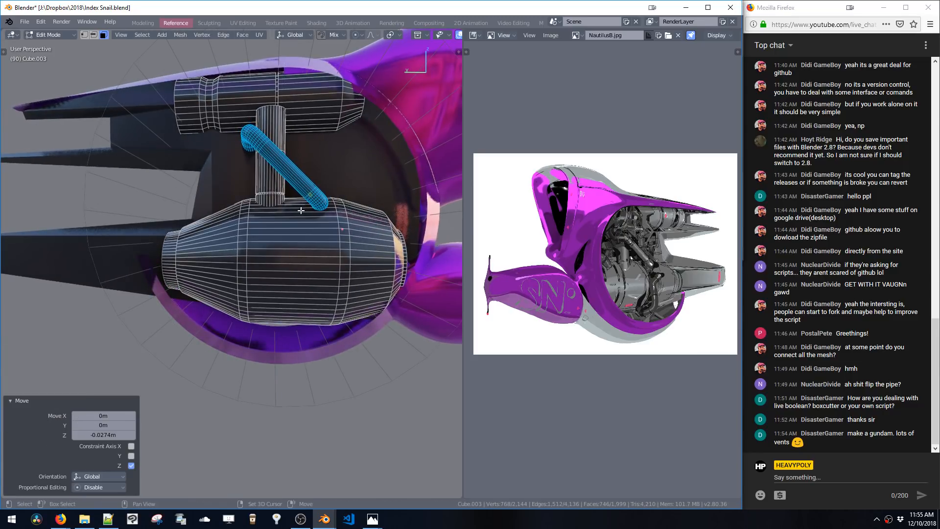
scroll(296, 234, down, 5)
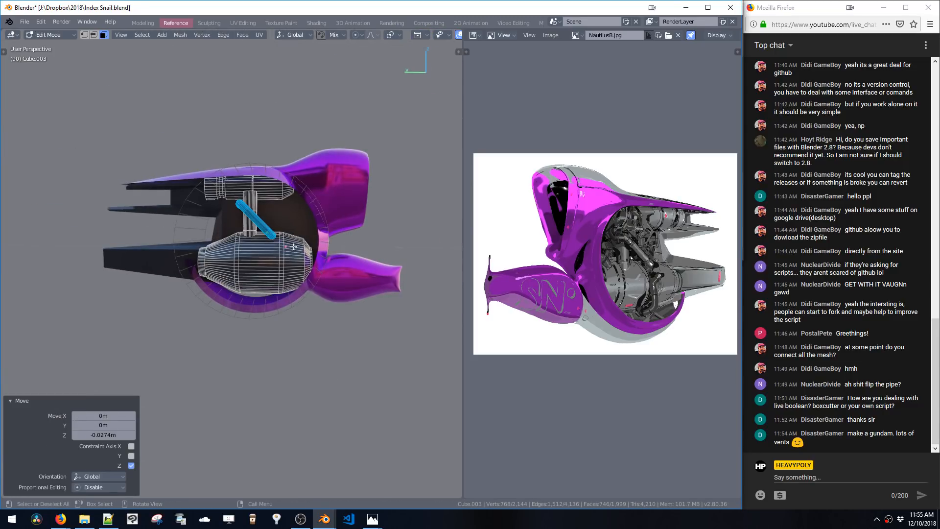
Duplicate a vertex on the engine's side and extrude it along X to start a path
key(ctrl+space)
click(281, 249)
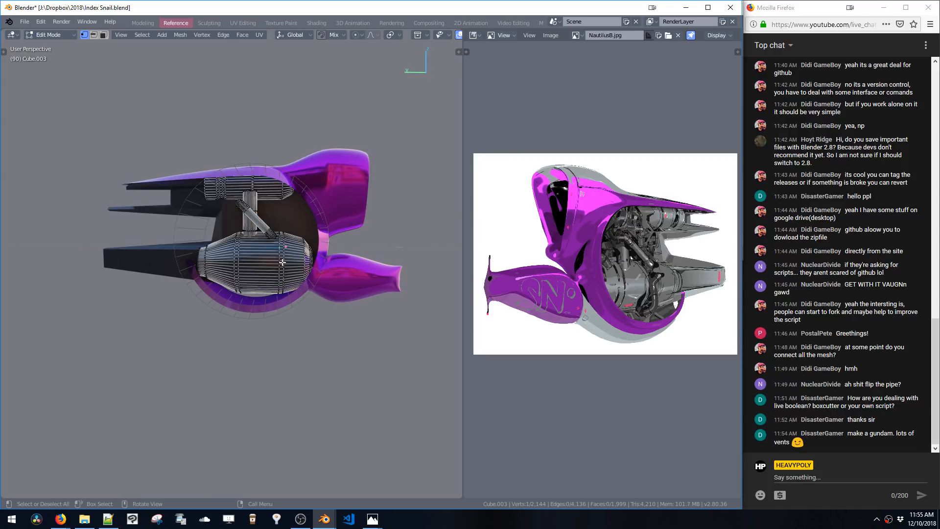
ctrl+shift+middle_click(282, 263)
ctrl+middle_drag(284, 274, 342, 249)
key(shift+d)
click(261, 316)
key(e)
key(x)
click(194, 310)
Extrude the vertex chain further around the engine's curved surface, repositioning its points
key(e)
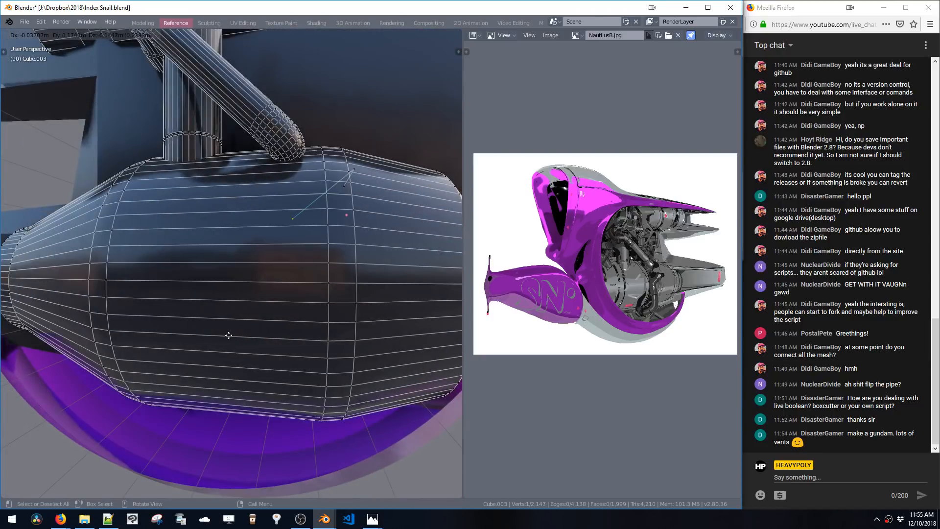
click(229, 335)
mouse_move(229, 335)
middle_down()
mouse_move(252, 328)
mouse_move(236, 321)
mouse_move(245, 333)
middle_up()
key(e)
click(212, 447)
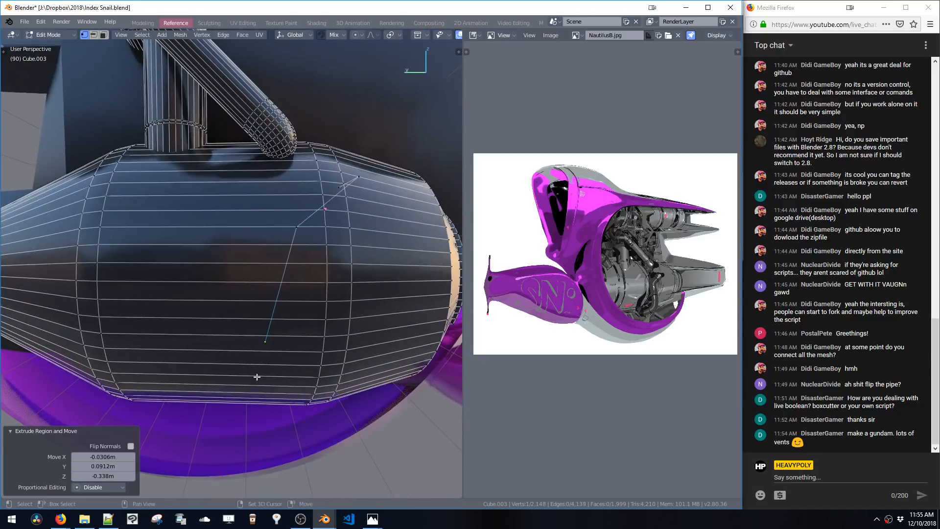
shift+middle_drag(256, 377, 331, 307)
key(g)
click(350, 363)
middle_drag(349, 364, 399, 317)
key(e)
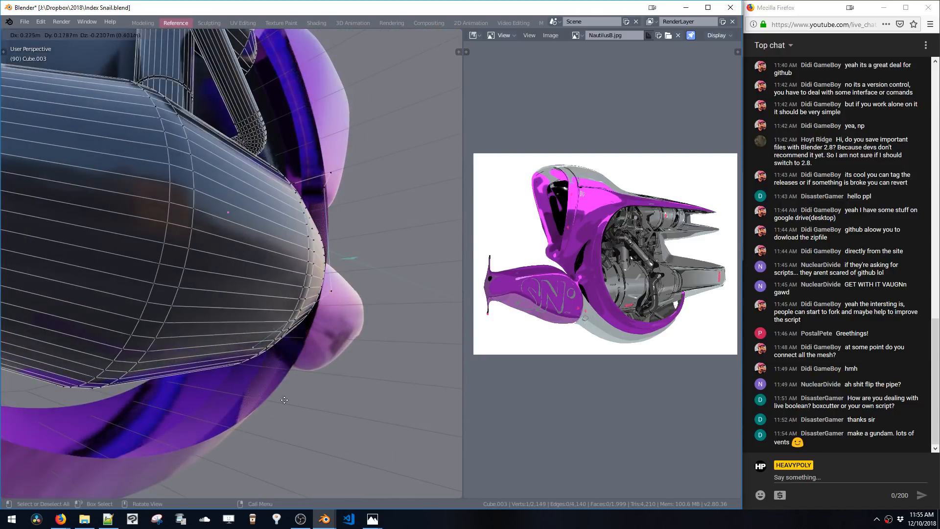
click(285, 388)
click(338, 298)
key(g)
click(343, 339)
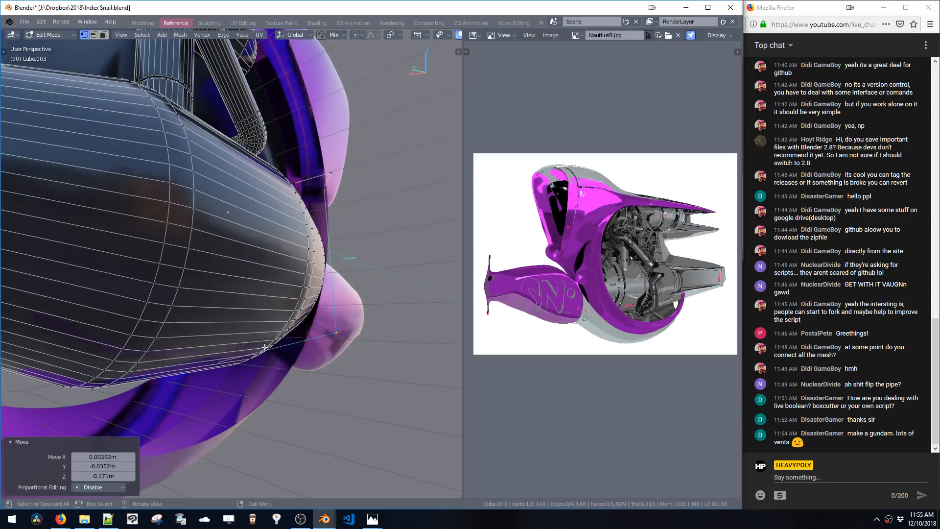
Separate the vertex chain into its own object
double_click(340, 339)
key(p)
middle_drag(339, 339, 233, 334)
drag(223, 347, 258, 389)
middle_drag(258, 388, 242, 369)
Extrude the path's end vertex and move it along X by about -0.106 m
key(e)
key(x)
click(261, 372)
key(g)
key(x)
click(224, 363)
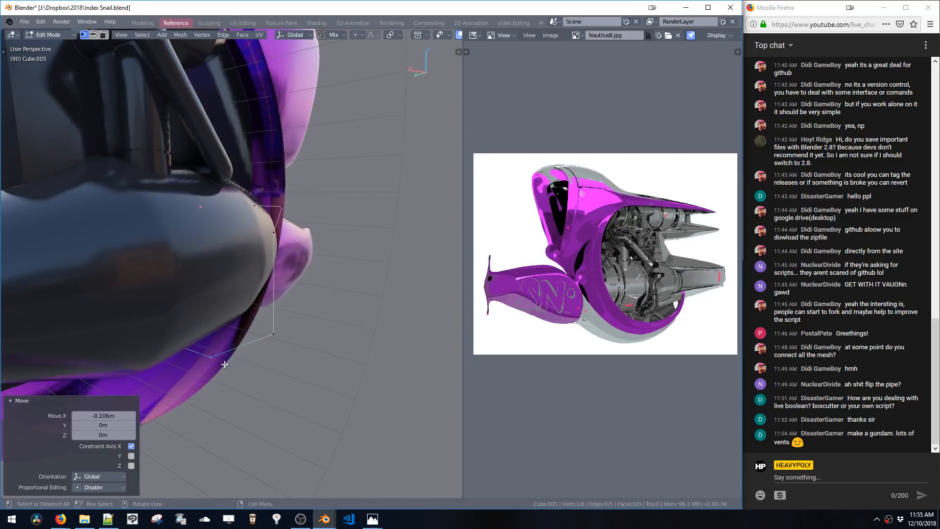
Move several path vertices along X to hug the engine's outline
middle_drag(274, 319, 142, 251)
key(g)
key(x)
click(220, 266)
drag(206, 419, 208, 421)
key(g)
key(x)
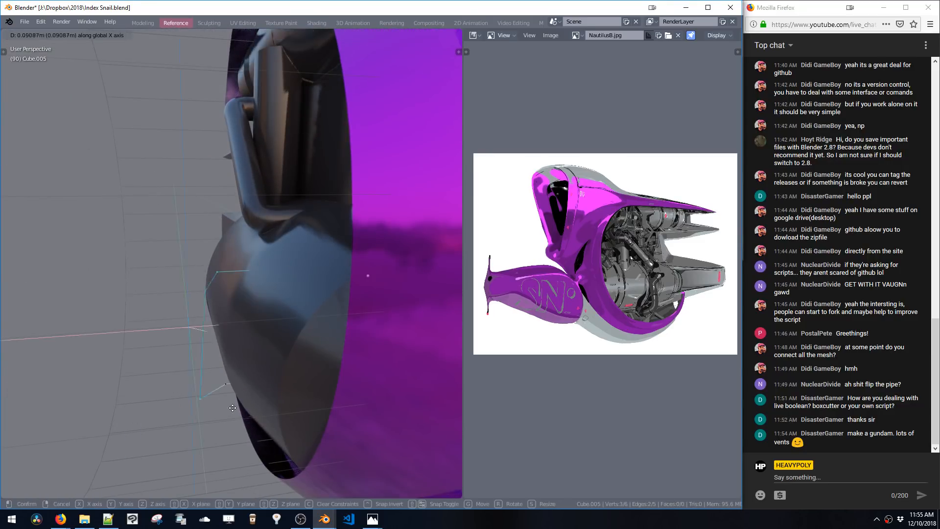
click(232, 415)
click(224, 384)
key(g)
key(x)
click(228, 383)
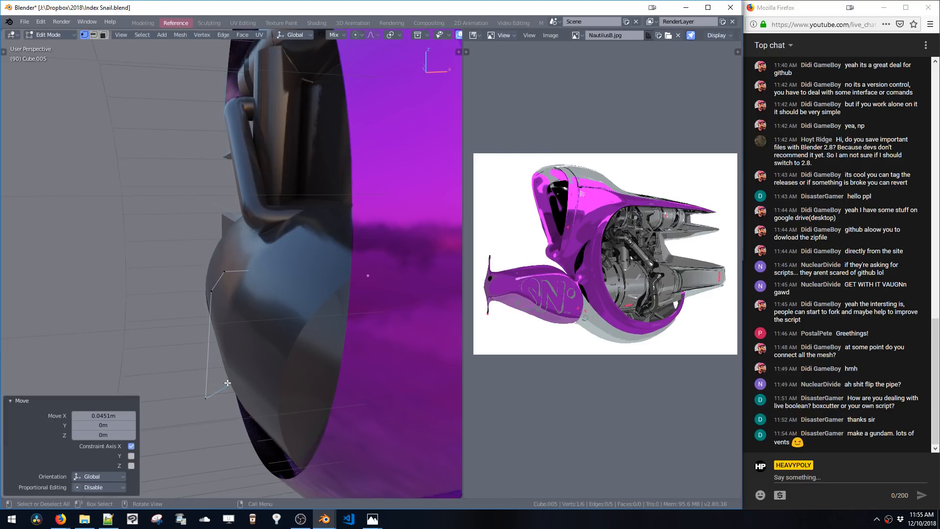
drag(231, 301, 234, 304)
middle_drag(235, 305, 323, 331)
Bevel a corner vertex of the path into a rounded curve
key(ctrl+shift+b)
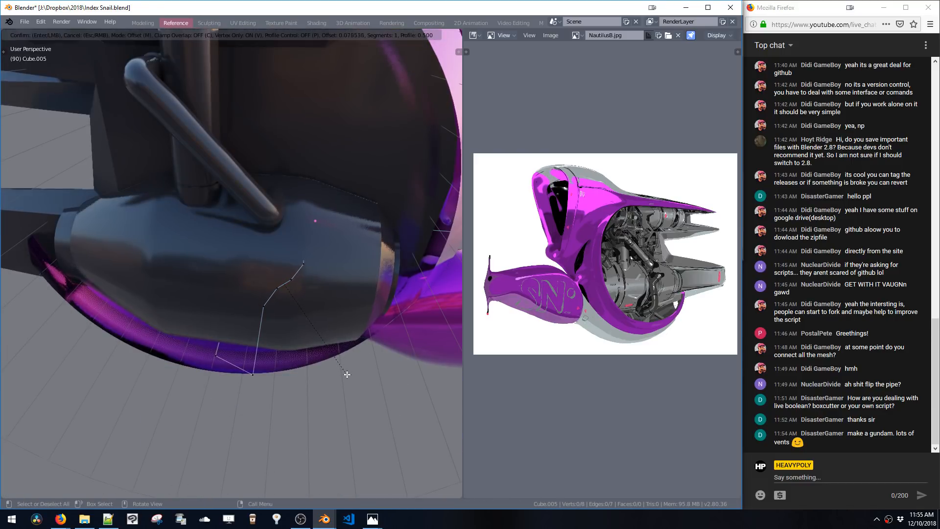
scroll(347, 374, up, 12)
click(348, 377)
Bevel the next corner vertex with amount 0.311 and 10 segments
middle_drag(349, 377, 298, 318)
click(272, 320)
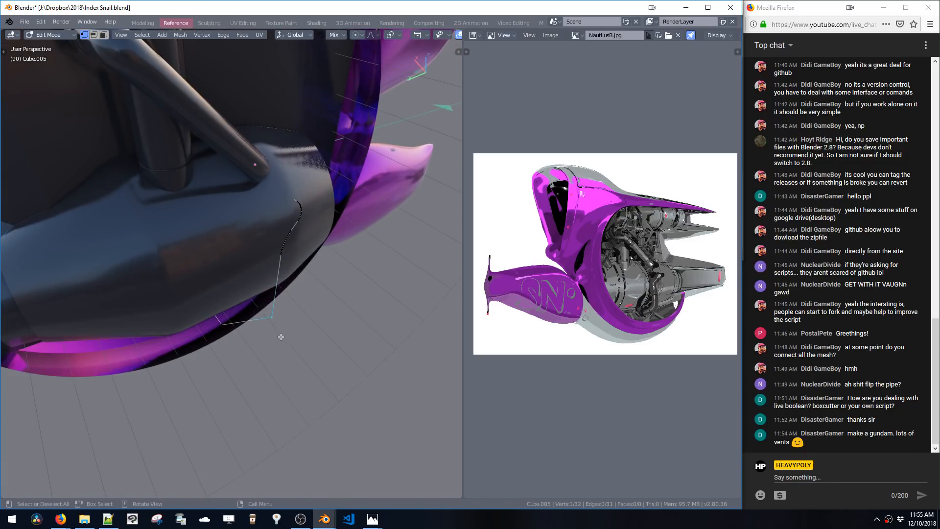
key(ctrl+shift+b)
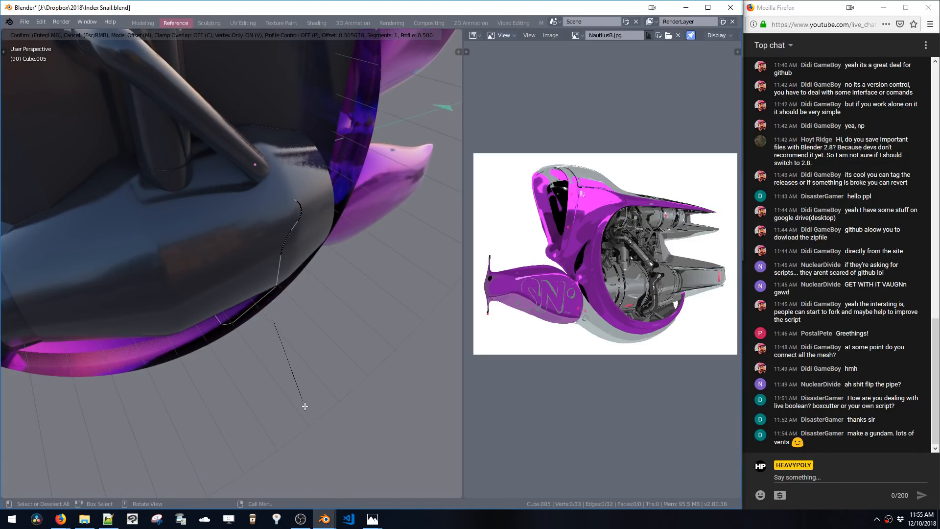
click(380, 482)
middle_drag(269, 387, 258, 327)
key(ctrl+z)
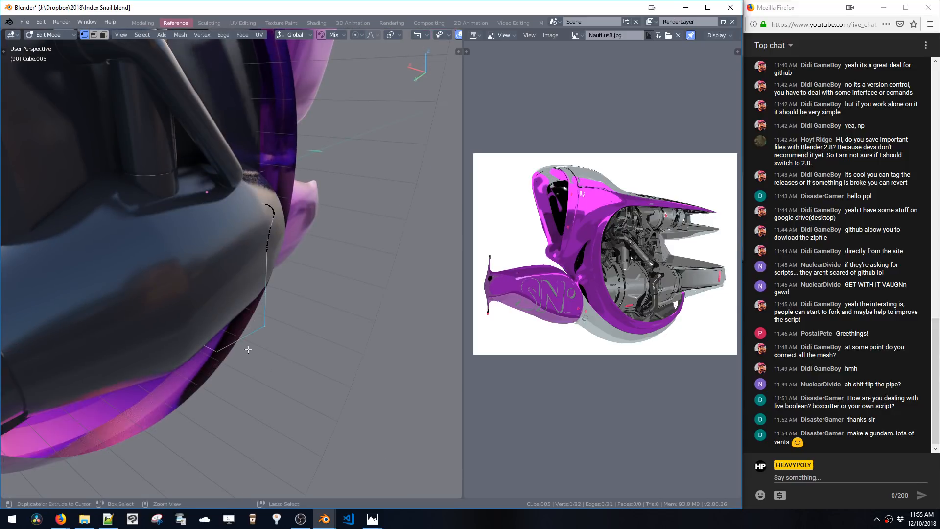
key(ctrl+shift+b)
scroll(324, 406, up, 9)
click(367, 440)
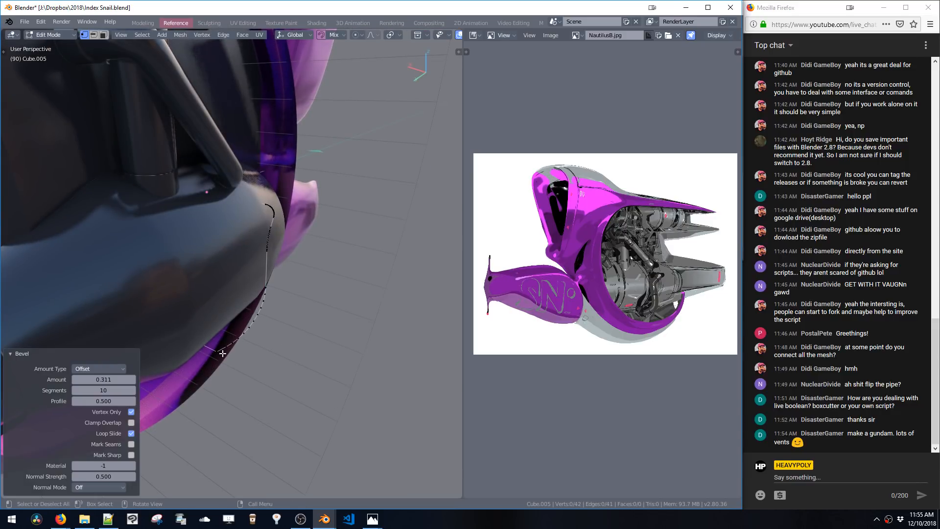
Bevel another corner vertex of the path into a rounded curve
key(ctrl+shift+b)
scroll(227, 397, up, 2)
click(230, 413)
middle_drag(229, 361, 178, 329)
Select the whole linked path and convert it into a tube with Quick Pipe
key(space)
click(291, 298)
key(ctrl+l)
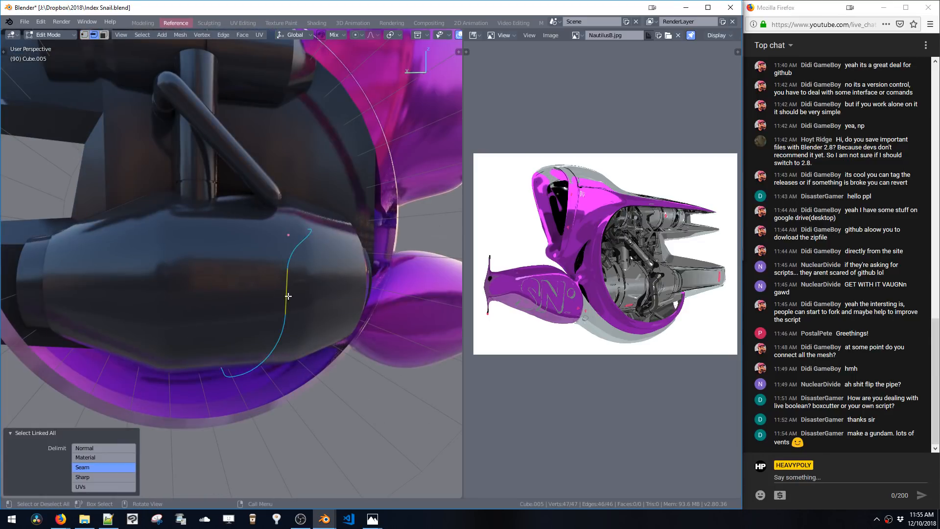
middle_drag(291, 298, 312, 304)
key(ctrl+s)
key(ctrl+w)
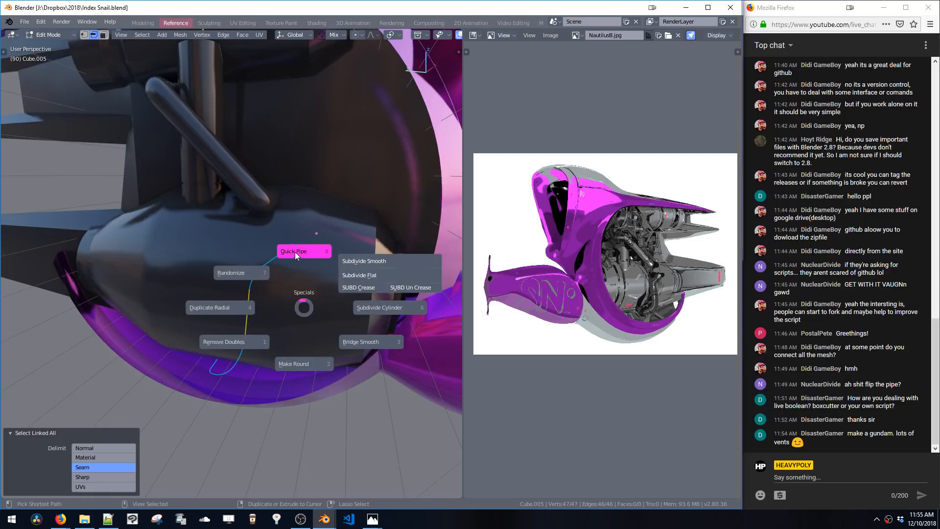
click(295, 251)
click(296, 260)
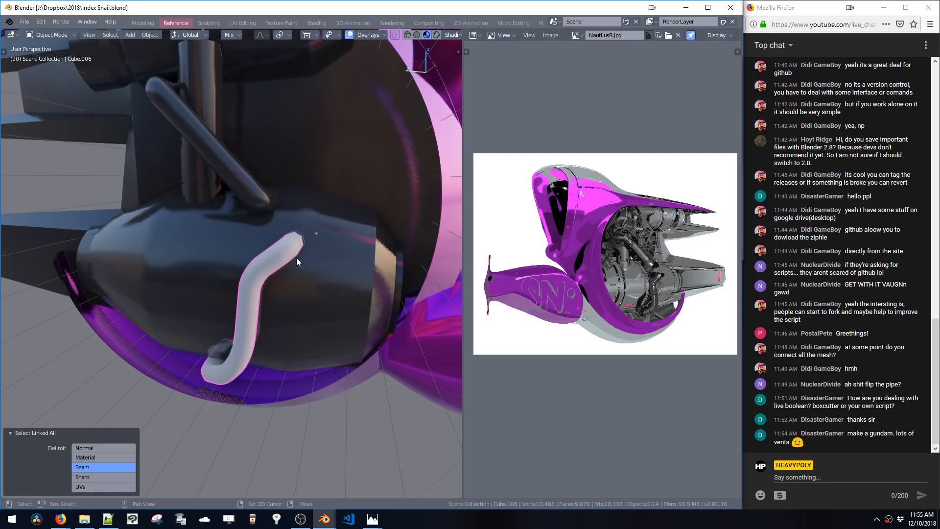
Set the new pipe's curve smoothness to 10 with a thickness of about 0.066 m
scroll(294, 274, up, 5)
middle_drag(310, 266, 293, 319)
key(w)
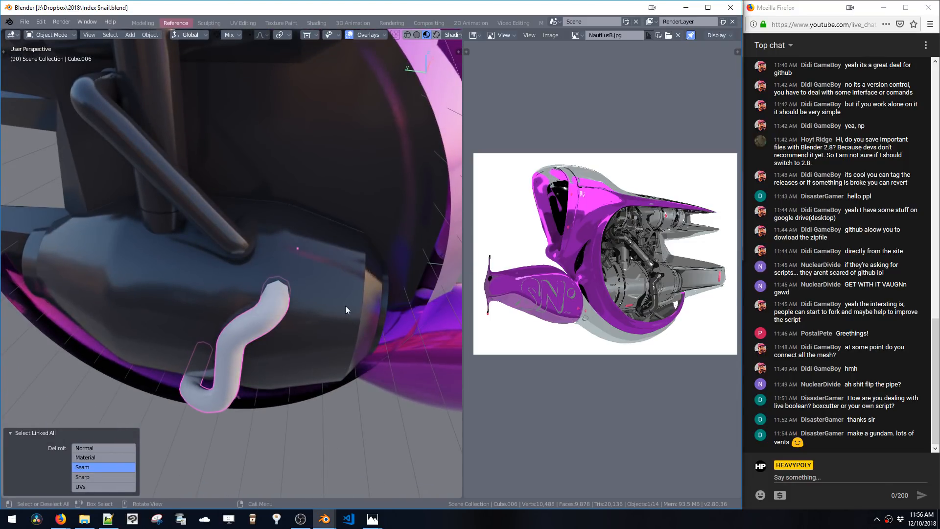
key(shift+v)
key(ctrl+shift+v)
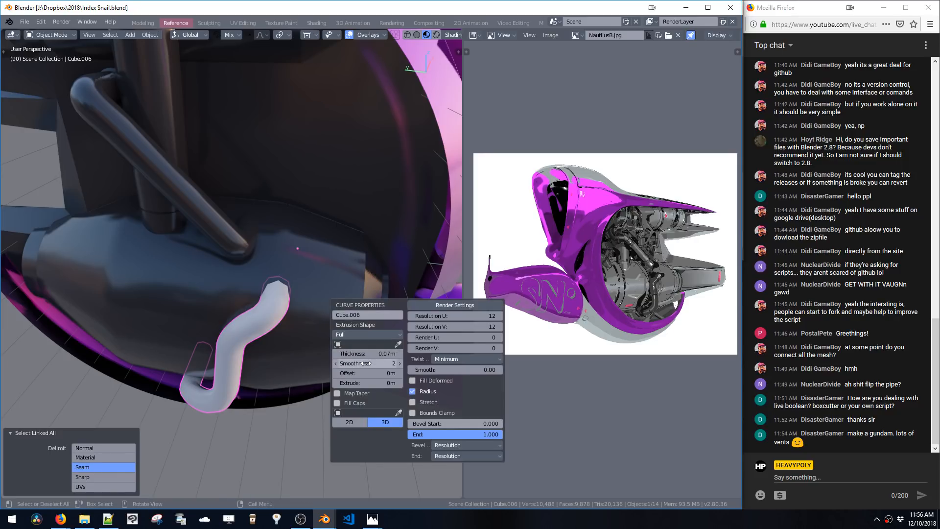
shift+drag(366, 355, 360, 356)
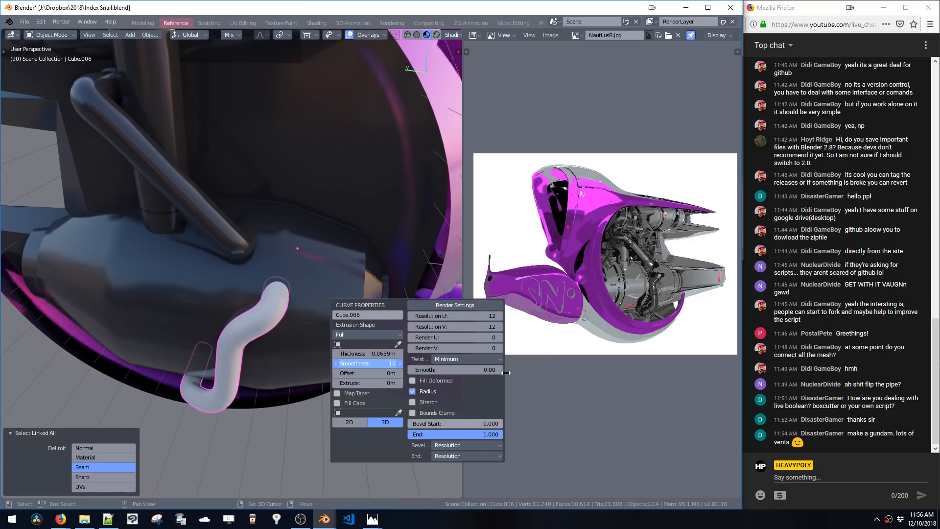
Assign the F Glossy Grey material to the pipe
scroll(269, 294, up, 5)
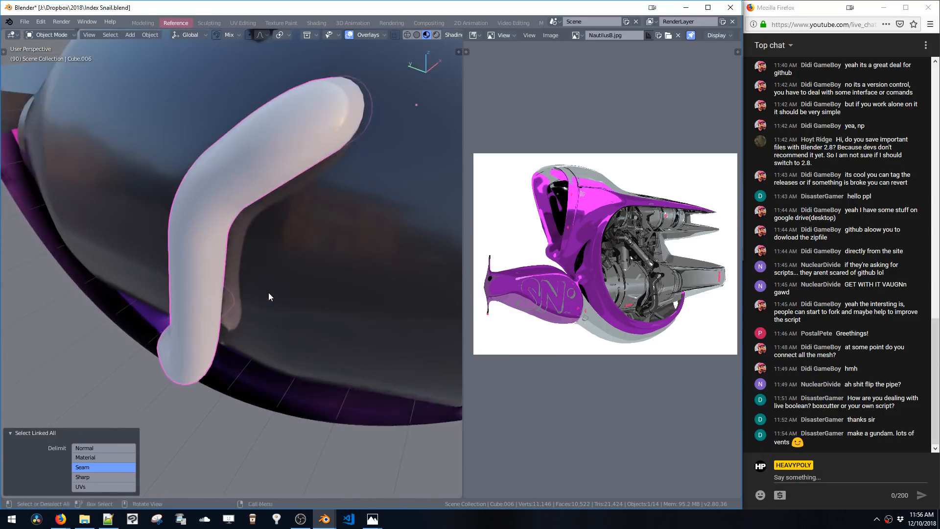
middle_drag(268, 293, 333, 307)
scroll(329, 272, down, 4)
scroll(343, 282, down, 3)
key(shift+v)
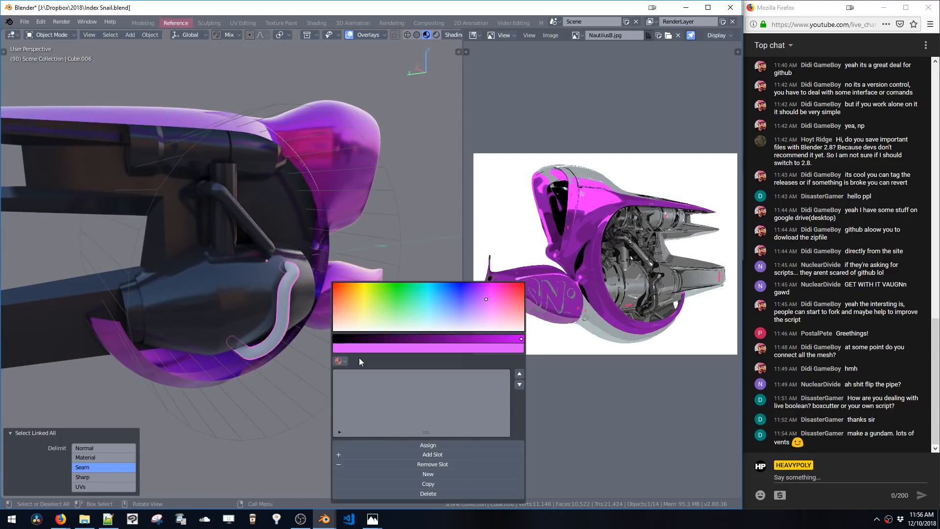
click(342, 361)
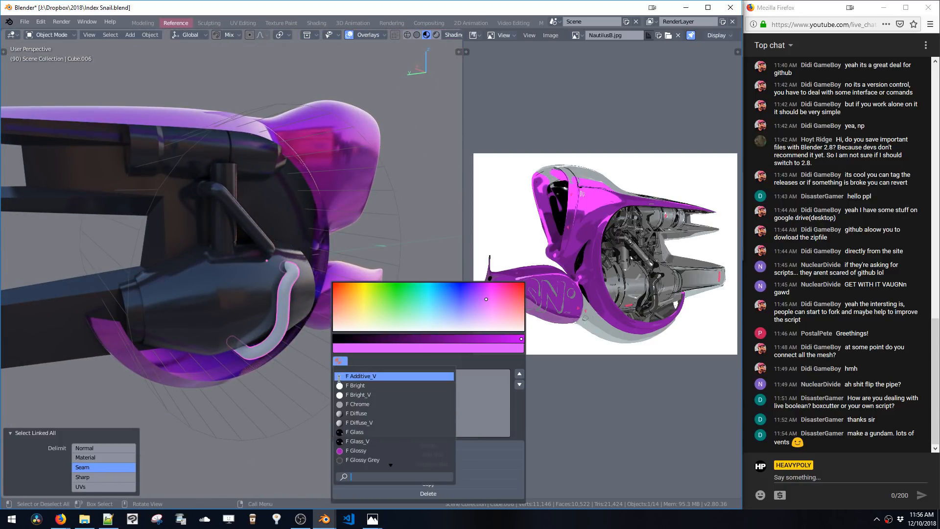
scroll(372, 446, down, 4)
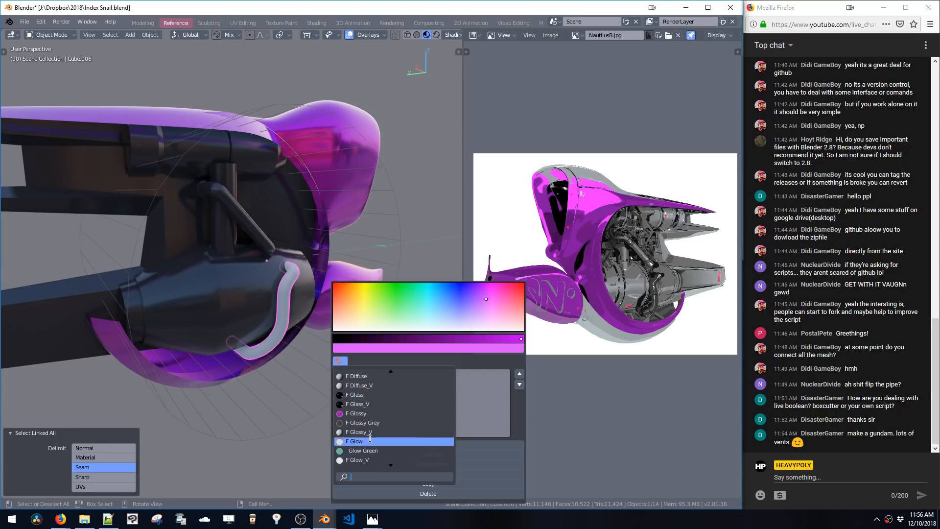
click(370, 423)
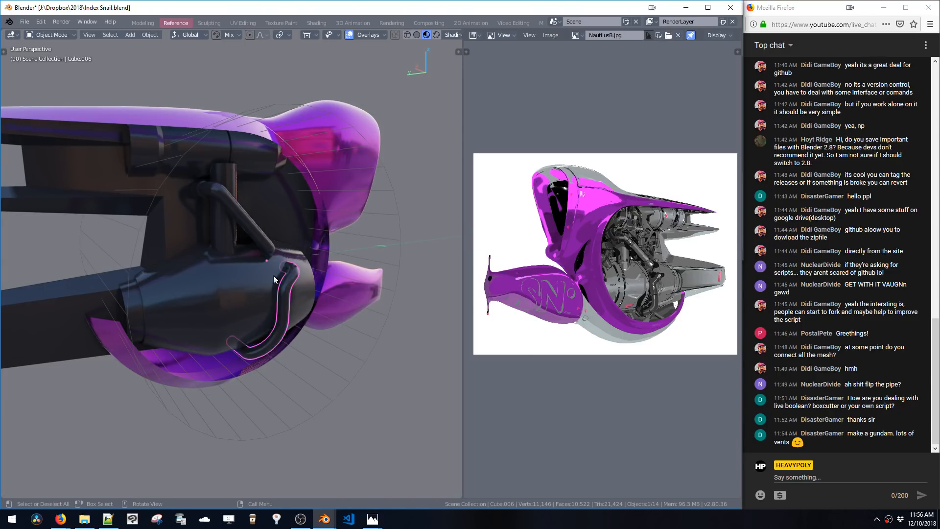
Select the engine pod's linked parts and give them a new lighter glossy material with base colour value 0.158
mouse_move(270, 284)
middle_down()
mouse_move(227, 286)
mouse_move(263, 280)
middle_up()
click(220, 296)
key(Tab)
key(shift+v)
key(l)
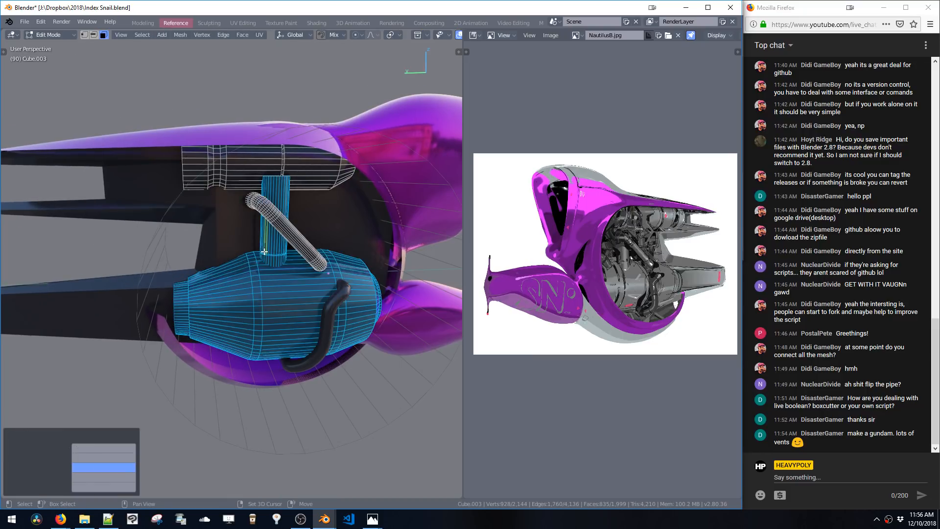
key(l)
key(shift+v)
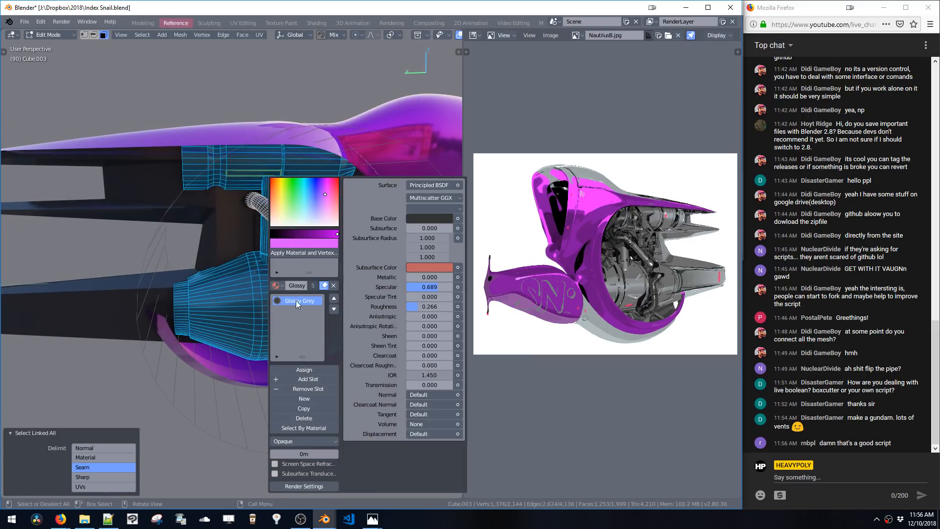
click(293, 402)
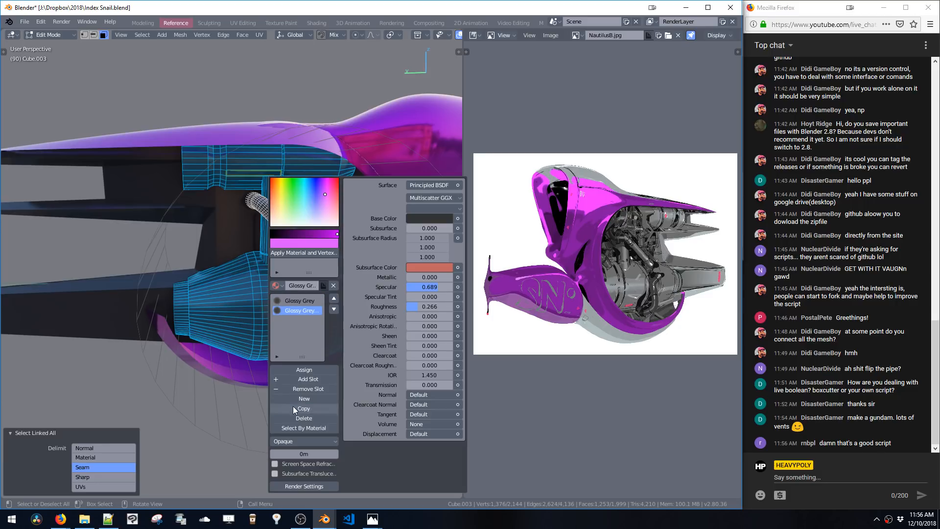
click(304, 309)
click(310, 286)
click(429, 218)
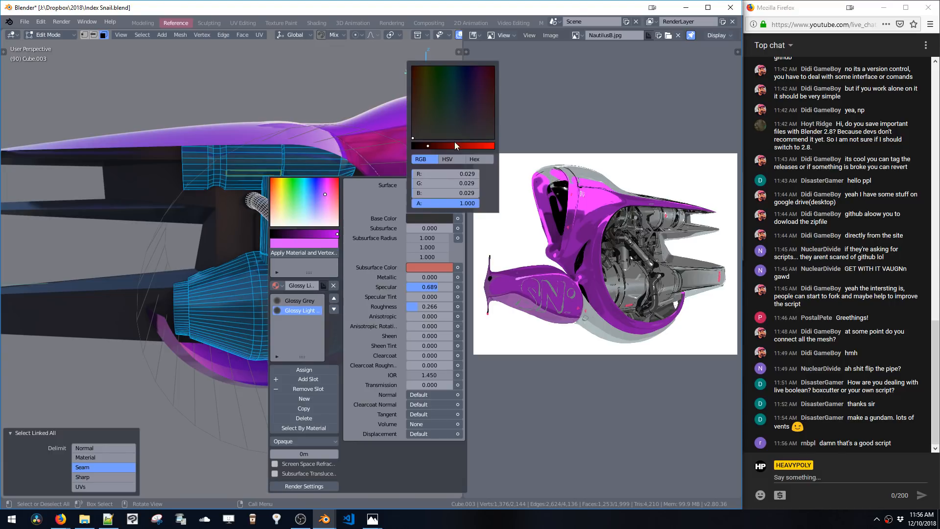
click(450, 146)
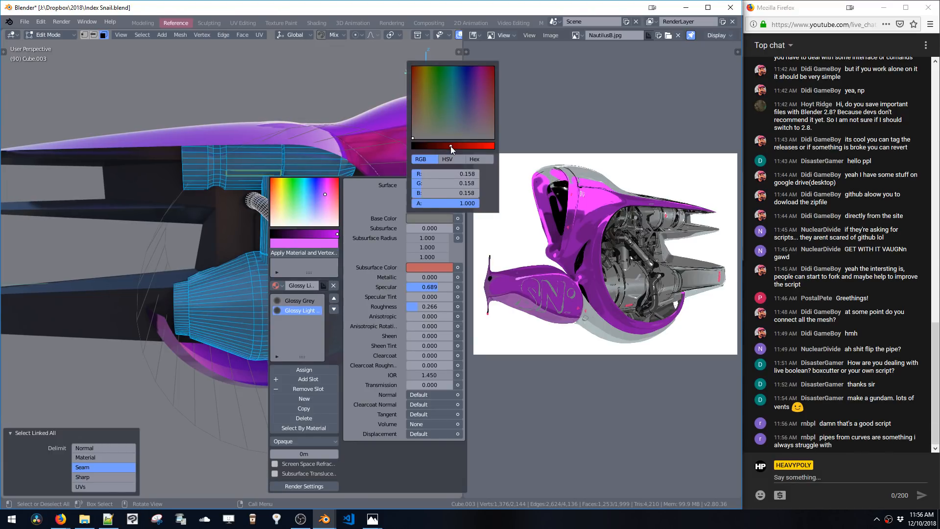
Apply the Glossy Light material to the rear fin object in edit mode
key(Tab)
middle_drag(329, 221, 229, 261)
click(164, 269)
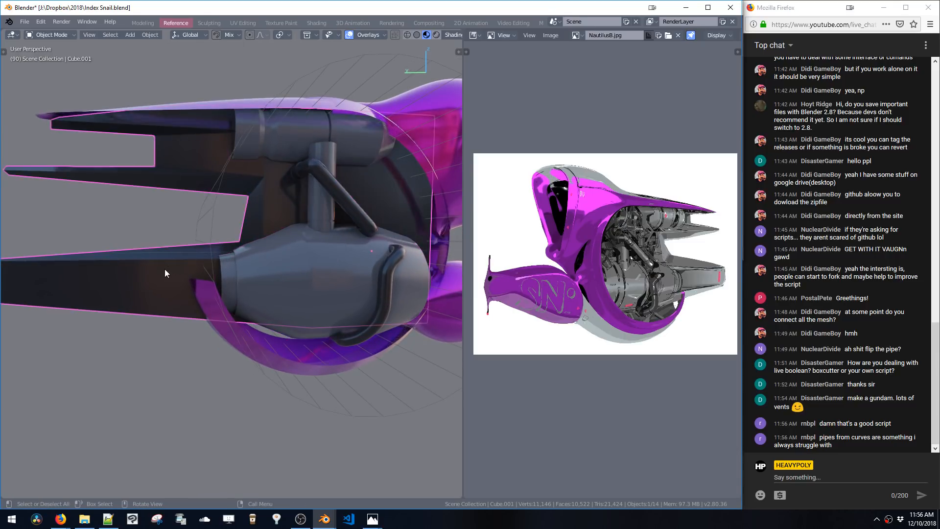
key(Tab)
key(shift+v)
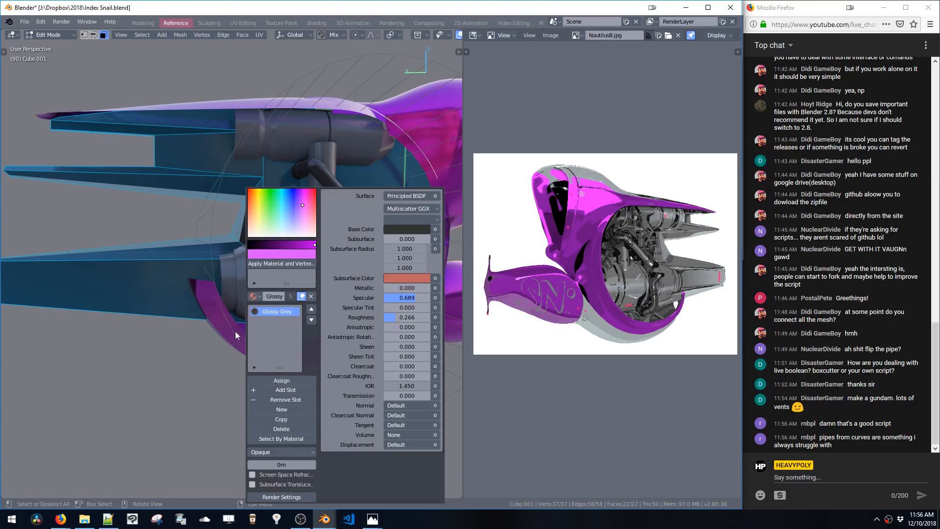
click(253, 297)
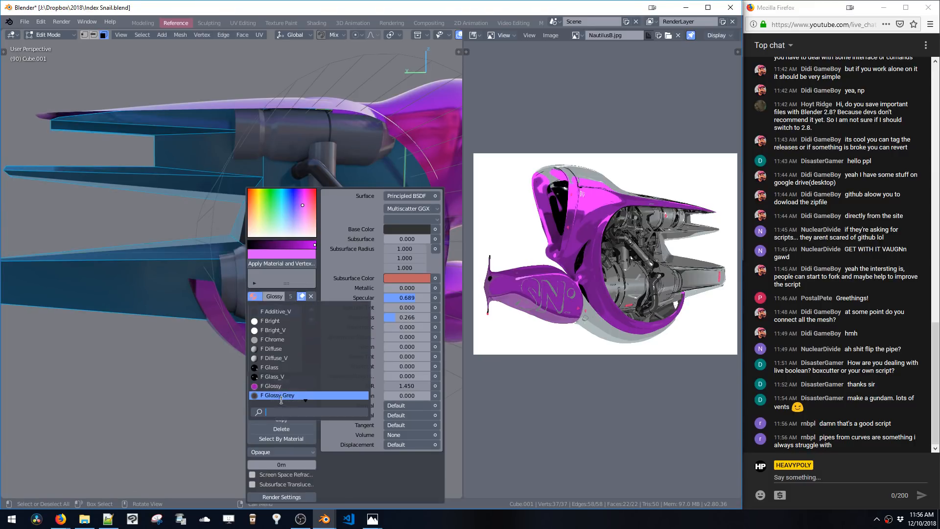
scroll(281, 395, down, 1)
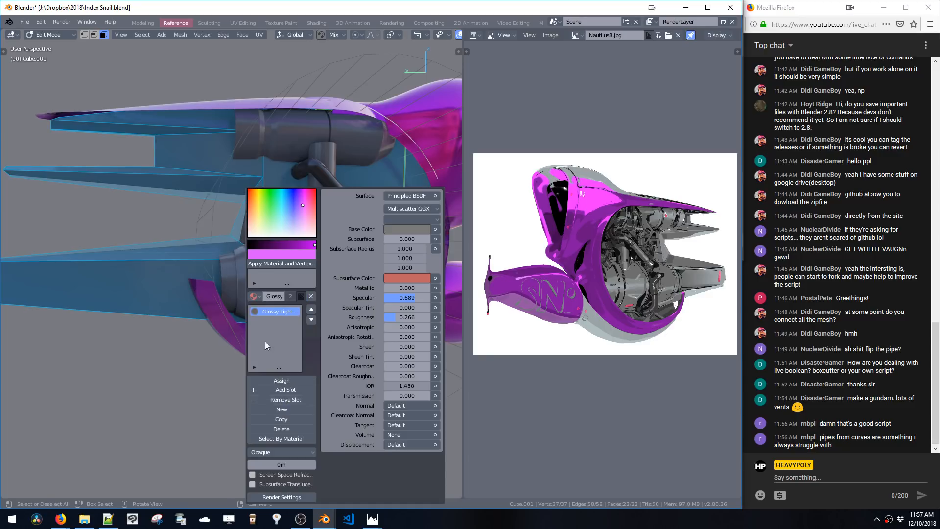
key(Tab)
scroll(269, 205, down, 4)
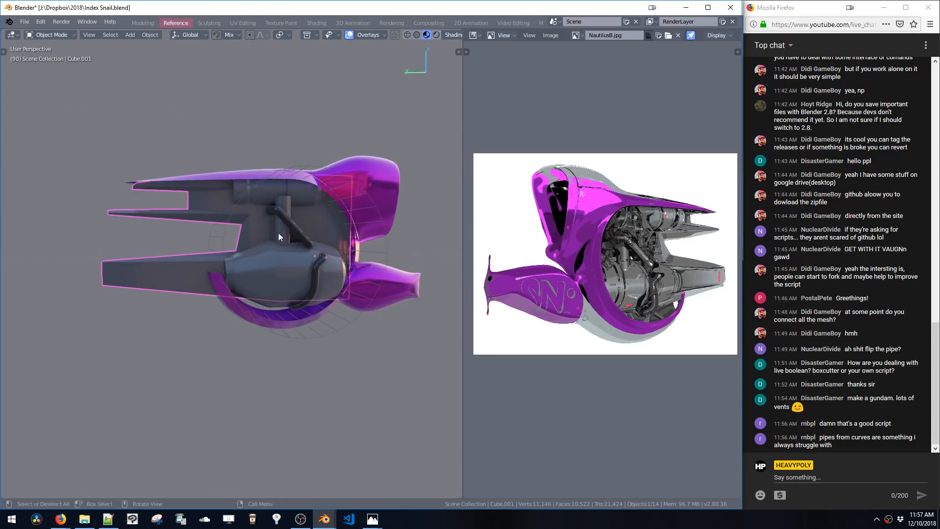
middle_drag(318, 227, 287, 260)
key(shift+a)
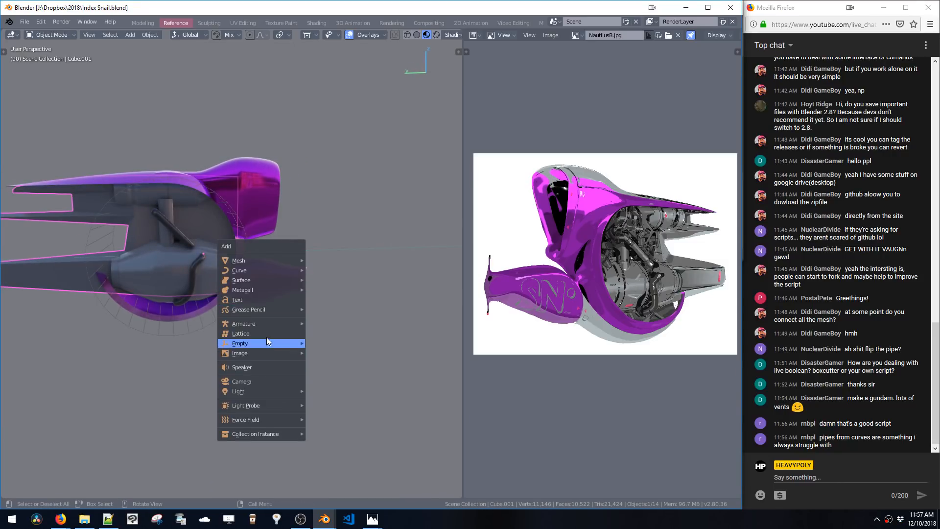
mouse_move(255, 273)
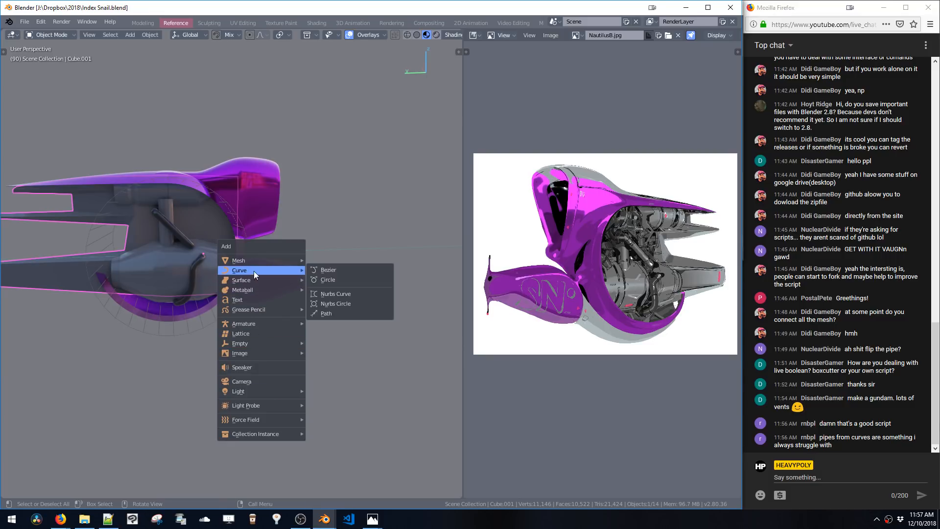
click(322, 270)
middle_drag(310, 280, 249, 267)
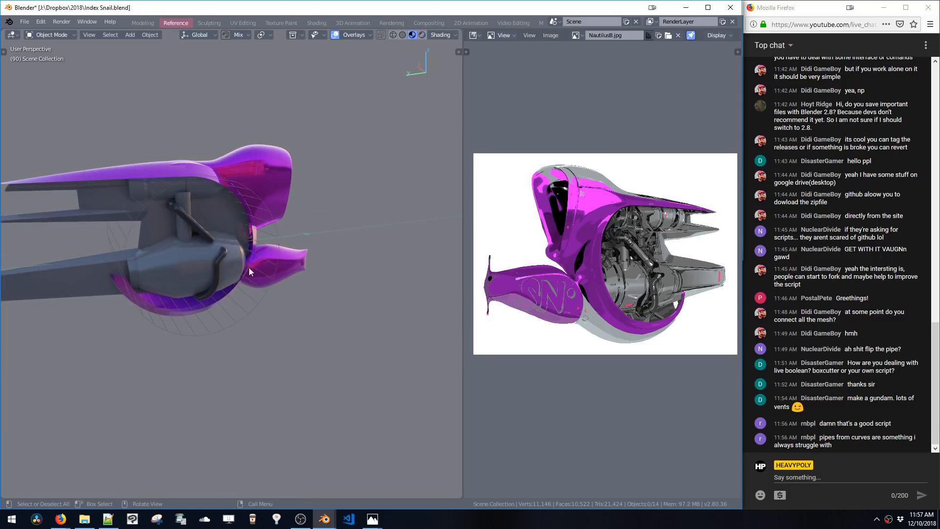
Duplicate an edge loop of the engine mesh and separate it into its own object
click(195, 274)
key(Tab)
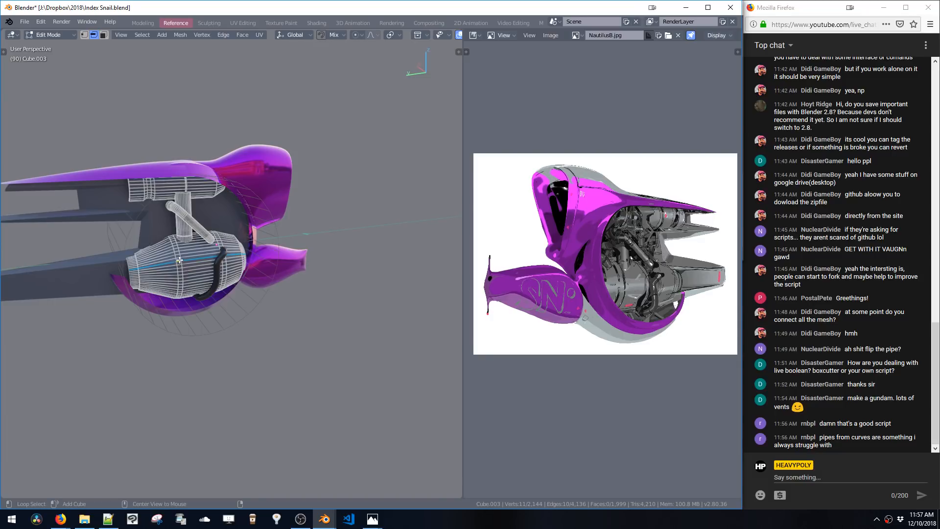
key(shift+d)
click(363, 319)
middle_drag(363, 319, 321, 225)
key(p)
key(Tab)
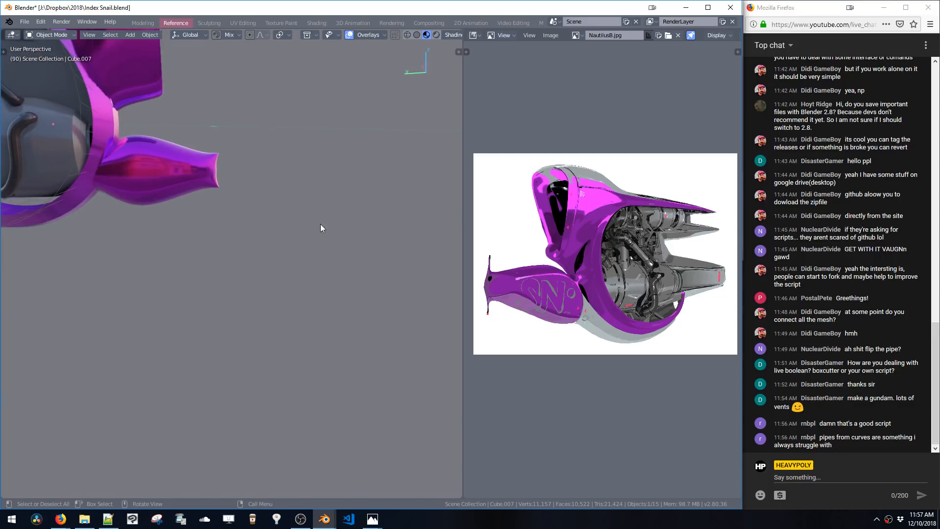
Convert the separated edge loop into a curve using Curve from Mesh/Text
key(F3)
text(co)
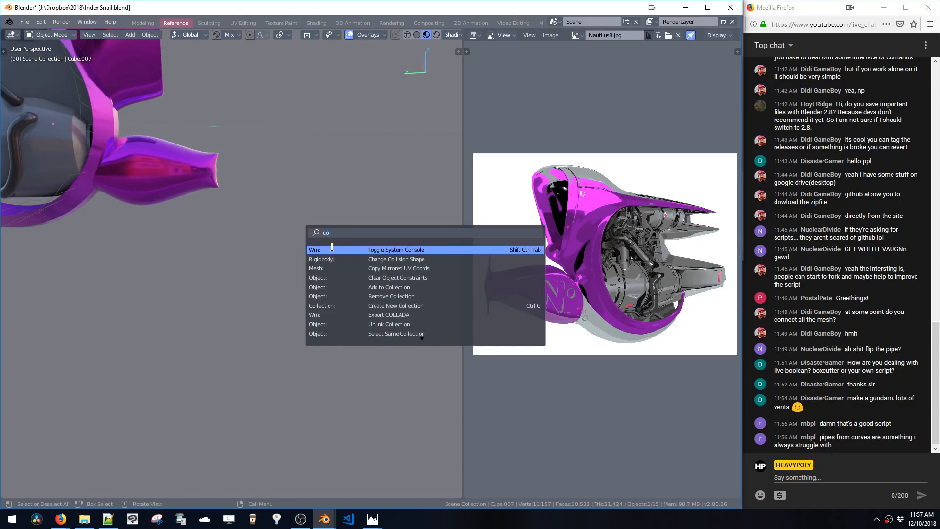
text(nvert)
key(Return)
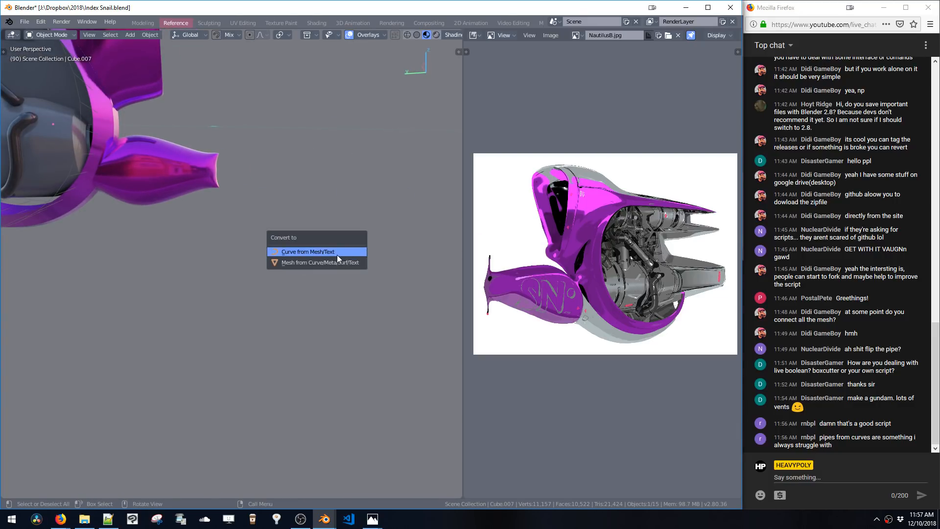
click(337, 255)
Set the curve's fill mode to Full and its thickness to about 0.137 m
key(Tab)
middle_drag(288, 235, 321, 275)
key(v)
click(361, 292)
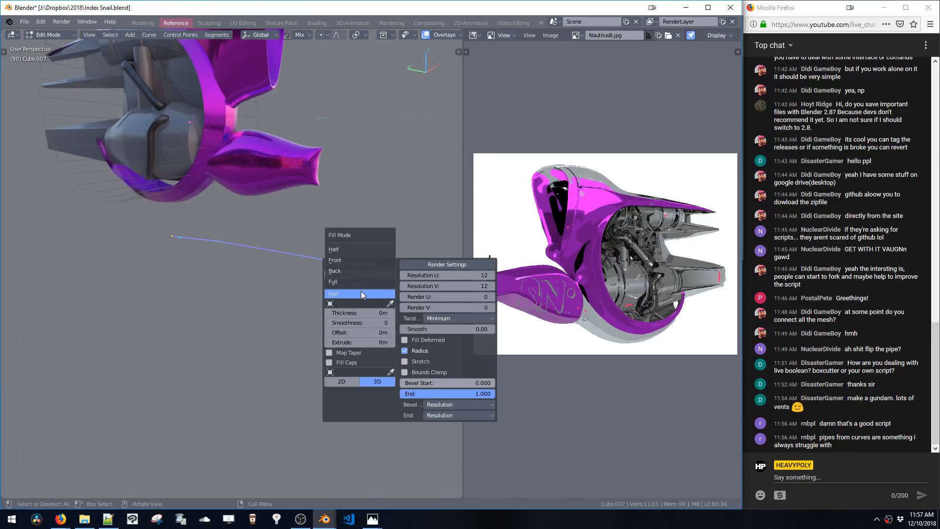
click(357, 281)
click(348, 292)
click(346, 285)
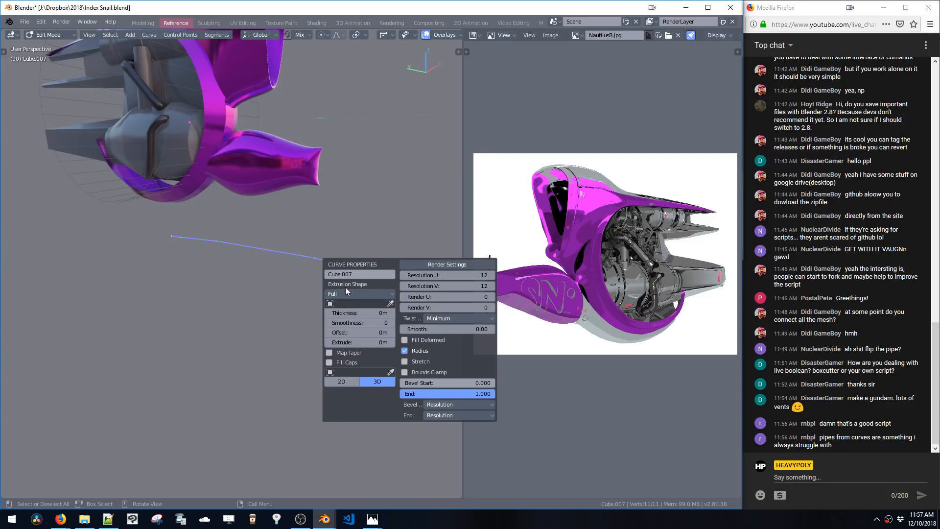
mouse_move(349, 312)
mouse_down()
mouse_move(372, 312)
mouse_move(361, 323)
mouse_up()
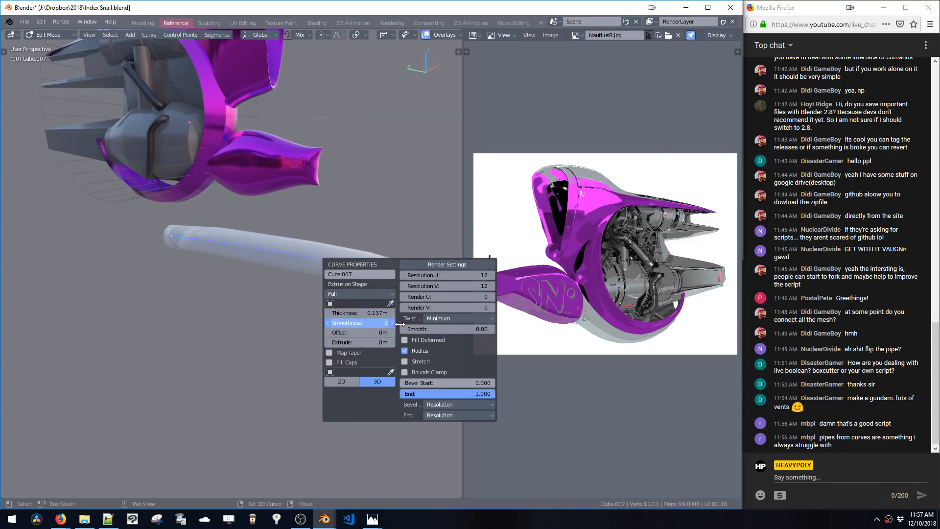
Reduce the curve pipe's thickness to about 0.099 m
drag(457, 331, 508, 335)
key(ctrl+shift+v)
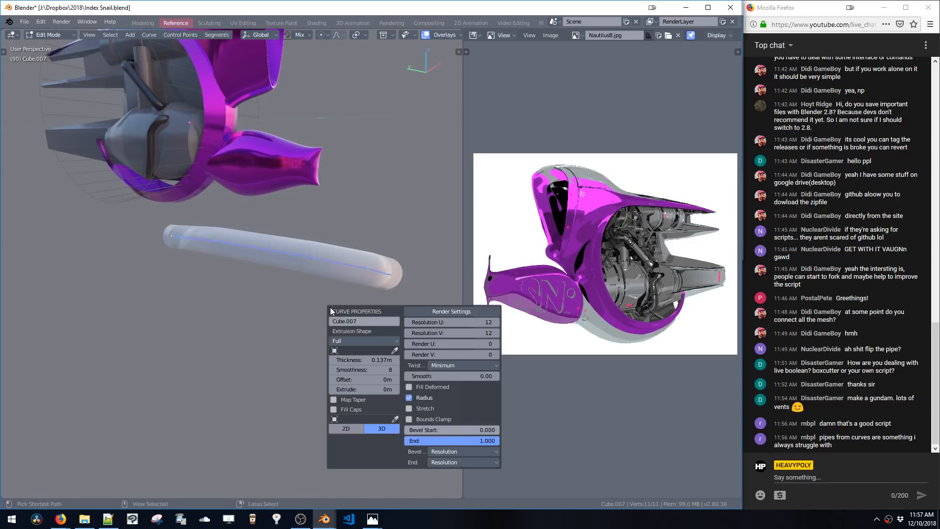
drag(366, 360, 358, 359)
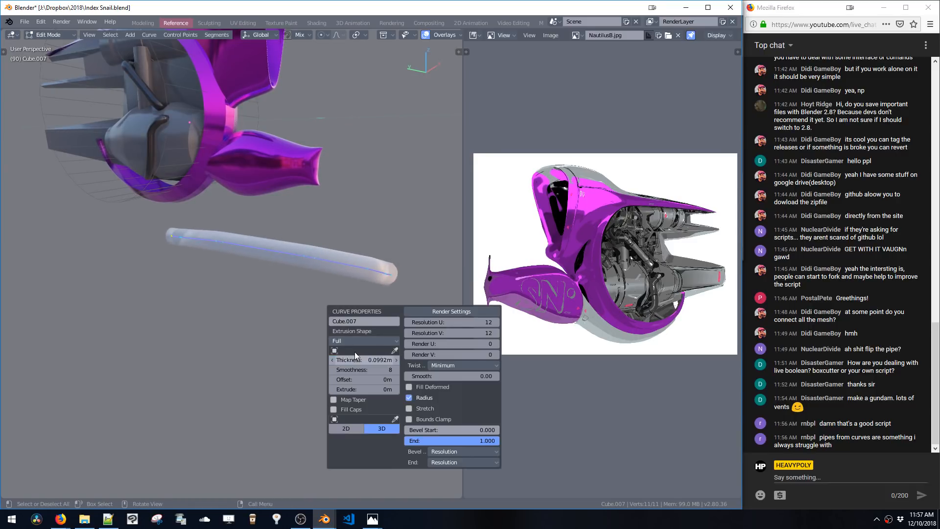
Box-select several control points of the pipe curve and dissolve them
middle_drag(346, 251, 170, 219)
key(x)
key(ctrl+x)
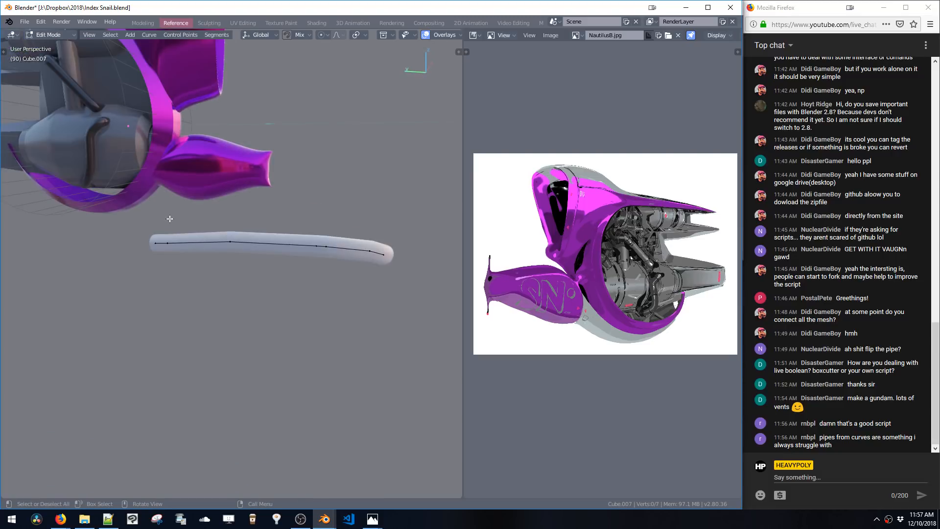
middle_drag(312, 264, 176, 210)
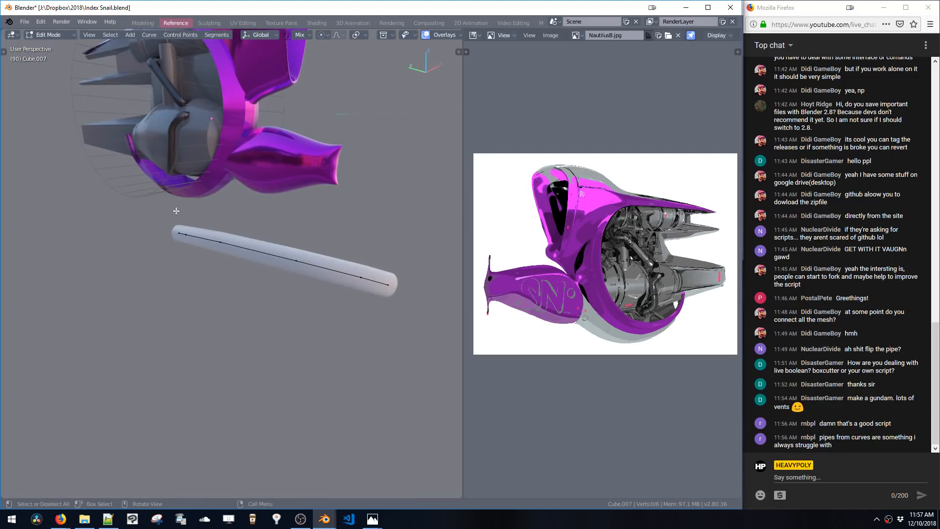
Increase the pipe curve's thickness slightly
double_click(300, 264)
key(v)
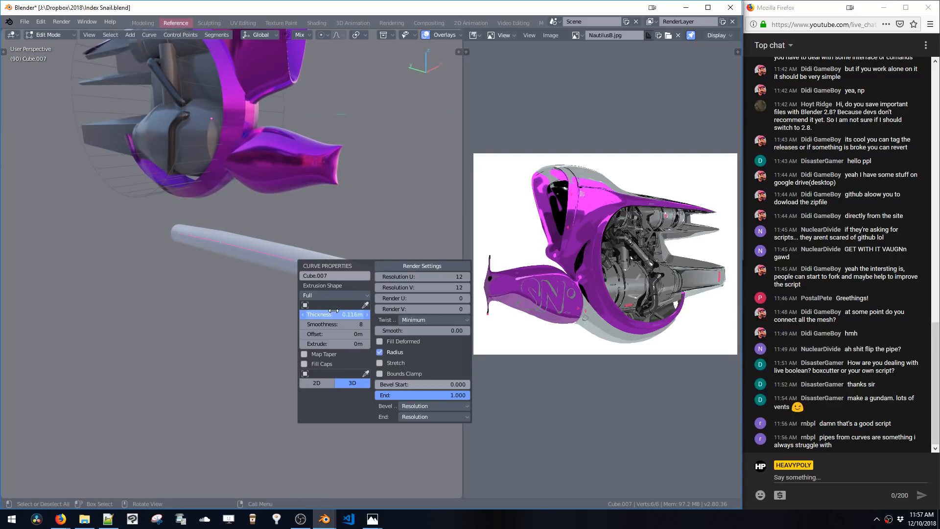
mouse_move(333, 310)
mouse_down()
mouse_move(365, 312)
mouse_move(351, 312)
mouse_up()
Switch to editing the engine mesh, select an edge loop on the upper cylinder and slide it along the Y axis
key(Tab)
middle_drag(267, 204, 316, 197)
key(x)
click(196, 181)
key(KP_Decimal)
key(Tab)
alt+drag(323, 195, 322, 193)
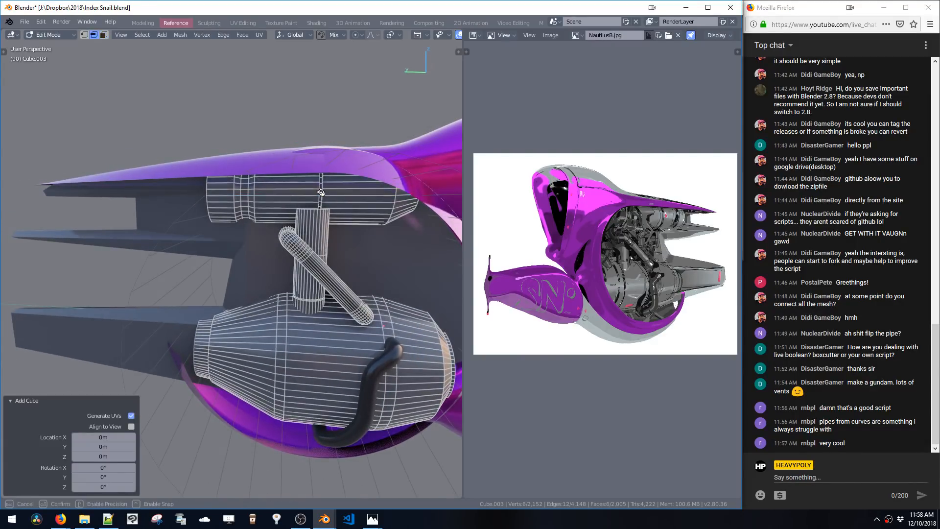
key(ctrl+z)
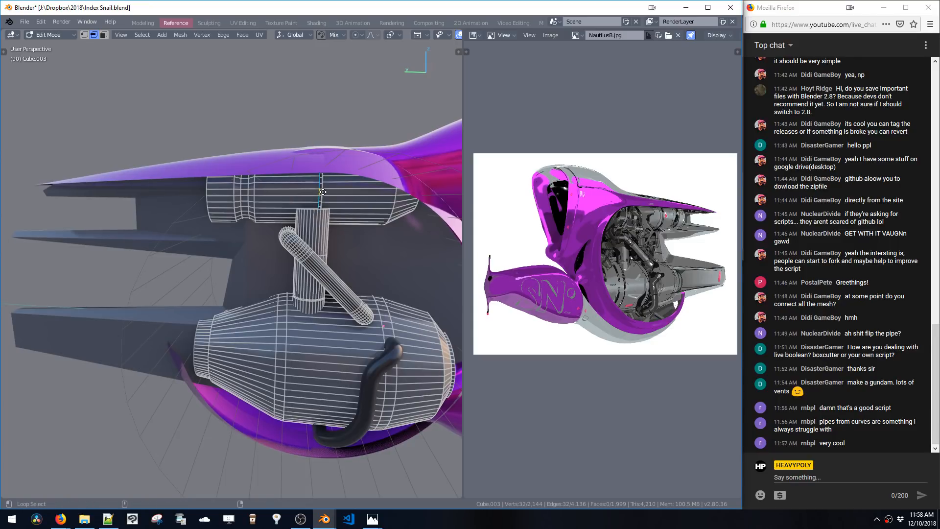
key(KP_Decimal)
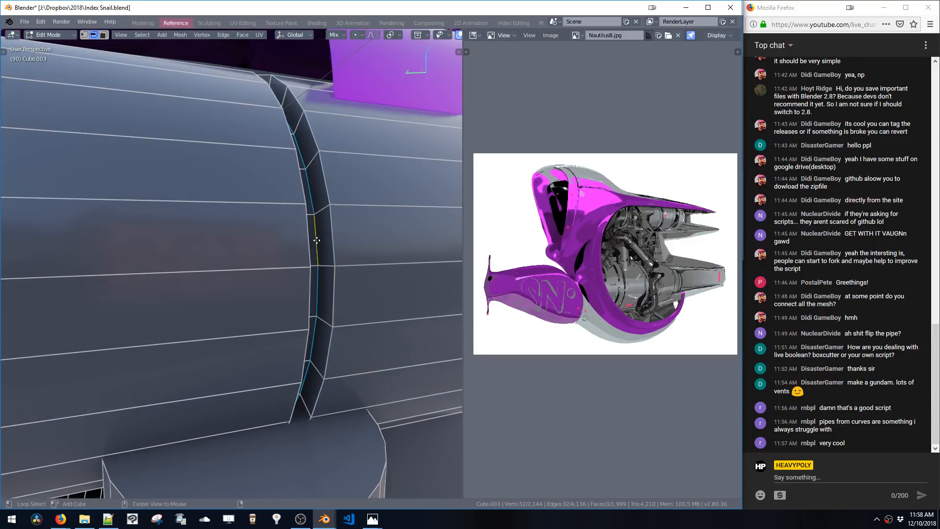
ctrl+middle_drag(338, 242, 307, 283)
key(g)
key(y)
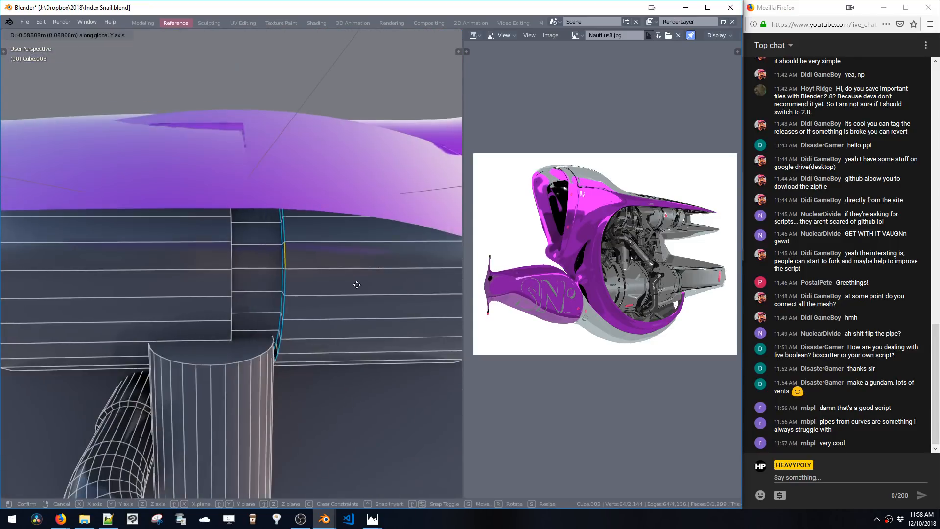
click(344, 286)
Move another edge loop of the upper engine cylinder -0.29 m along the Y axis
key(space)
alt+click(279, 257)
key(g)
key(y)
click(336, 270)
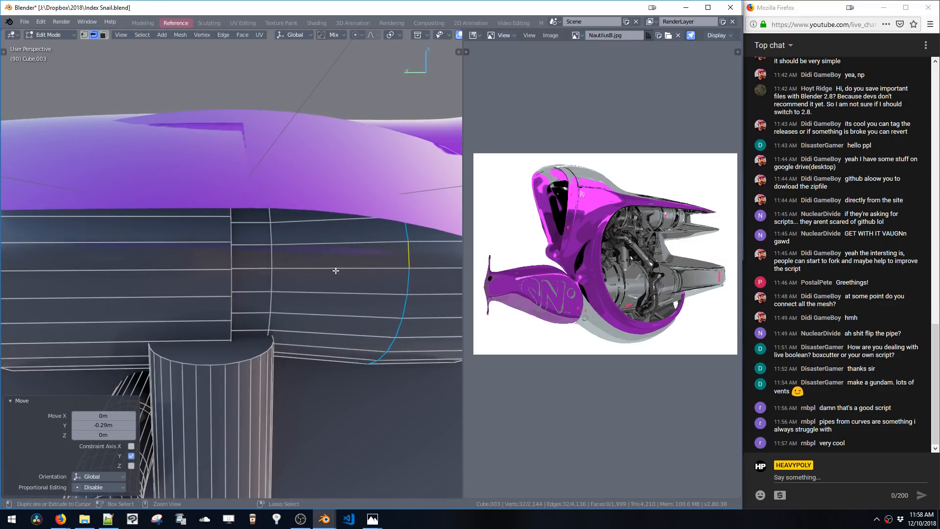
key(space)
alt+click(268, 314)
key(s)
click(269, 309)
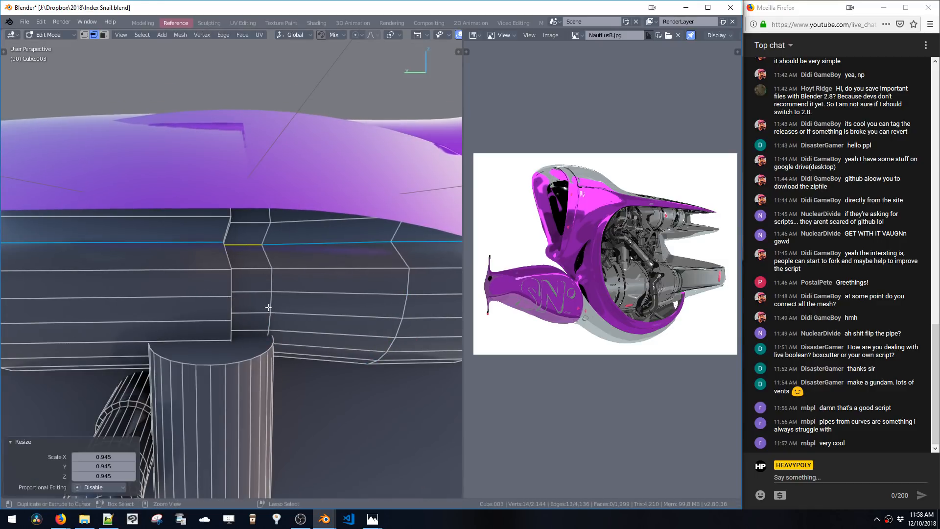
key(ctrl+z)
Select an edge loop of the upper engine cylinder and scale it down
key(space)
alt+click(266, 252)
key(s)
click(265, 312)
ctrl+middle_drag(264, 313, 307, 349)
shift+middle_drag(296, 319, 287, 249)
Draw a box with the Add Cube tool spanning the lower engine cylinder near the curved pipe
key(shift+a)
drag(262, 268, 325, 307)
middle_drag(325, 307, 315, 301)
drag(286, 278, 387, 377)
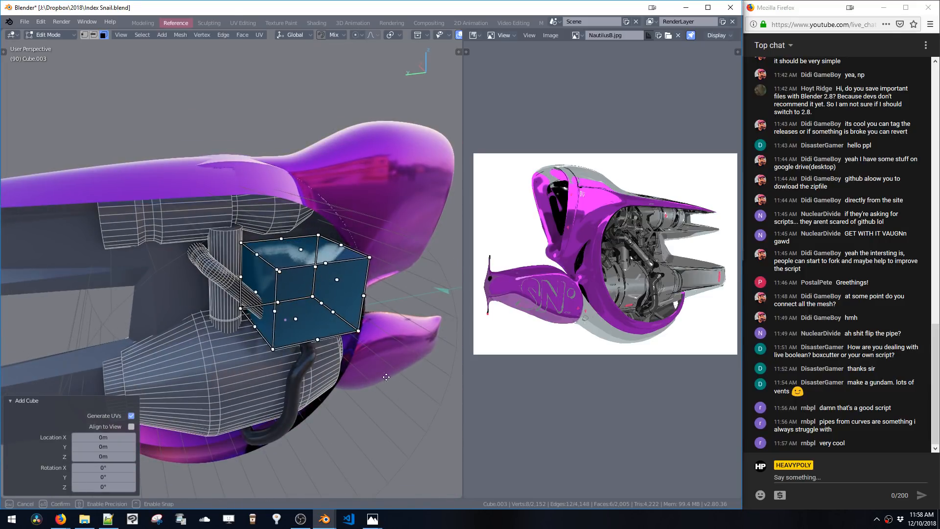
middle_drag(291, 291, 313, 297)
drag(262, 268, 321, 300)
drag(318, 251, 319, 263)
drag(320, 228, 264, 280)
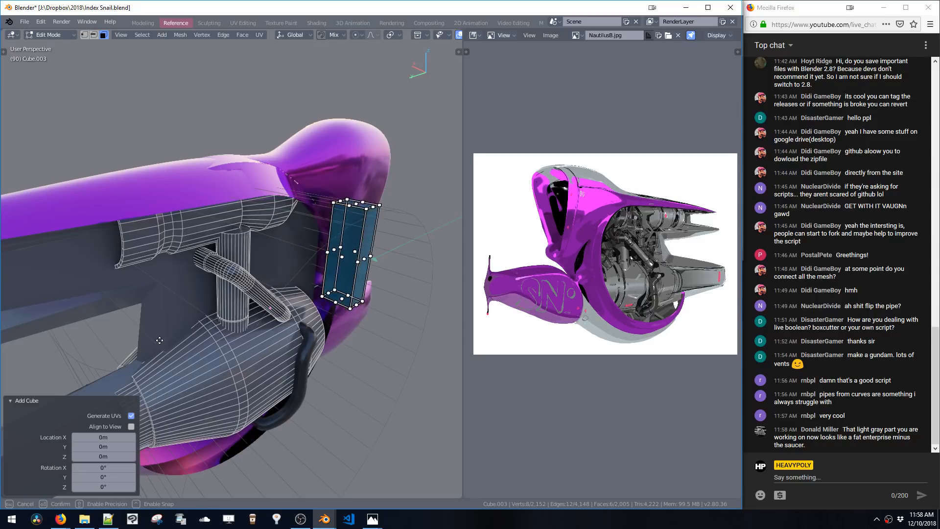
drag(321, 279, 253, 304)
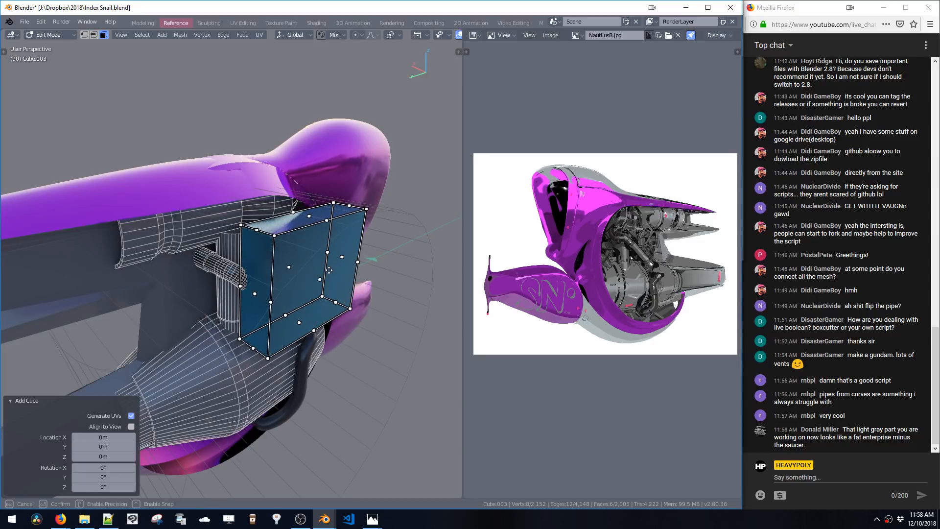
drag(356, 301, 378, 326)
drag(314, 331, 310, 371)
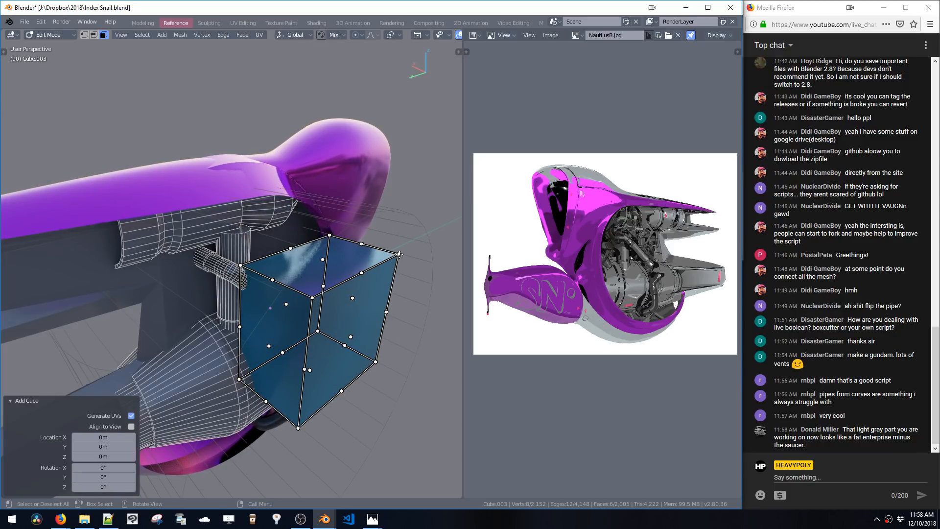
mouse_move(400, 254)
mouse_down()
mouse_move(410, 260)
mouse_move(378, 345)
mouse_move(407, 249)
mouse_up()
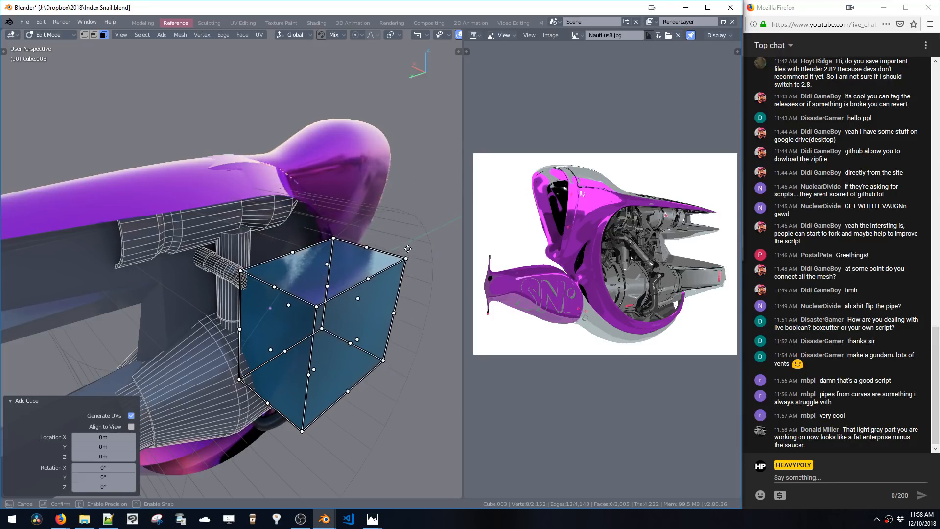
drag(390, 309, 347, 302)
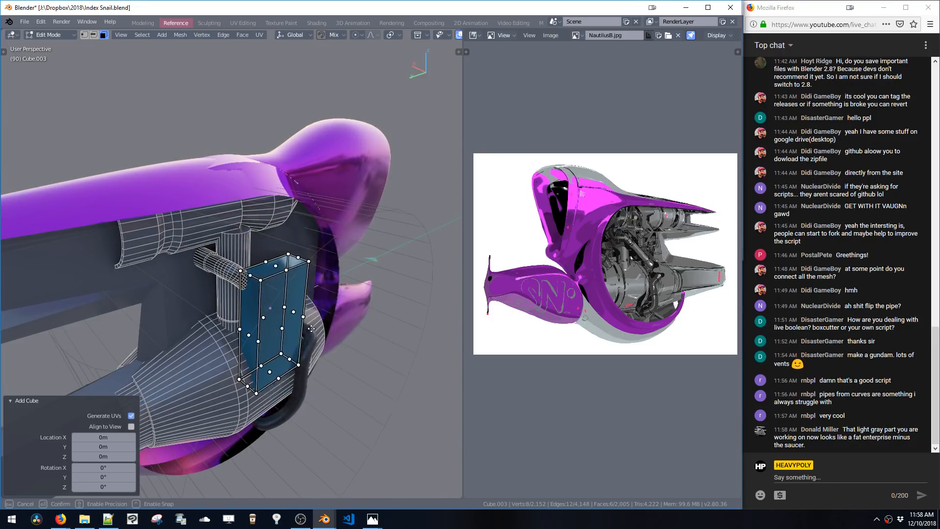
drag(311, 328, 327, 309)
middle_drag(341, 298, 297, 269)
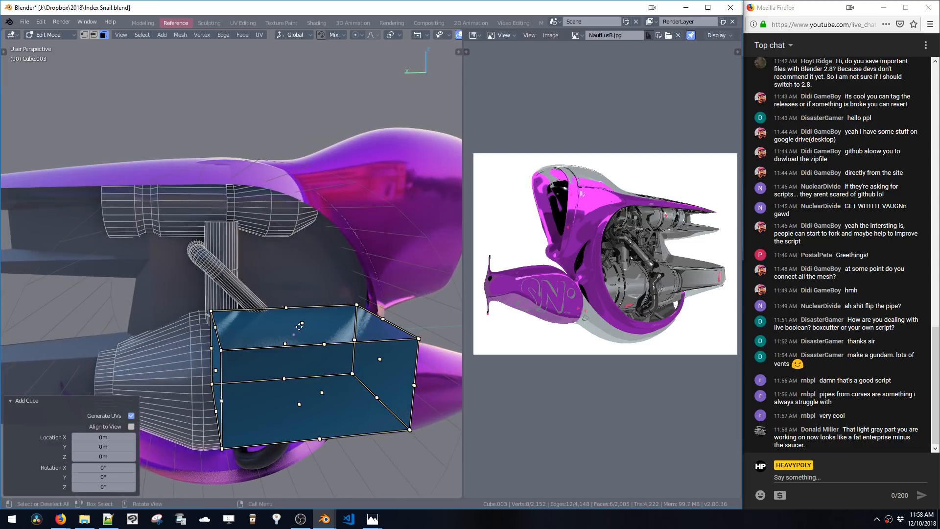
drag(300, 313, 302, 345)
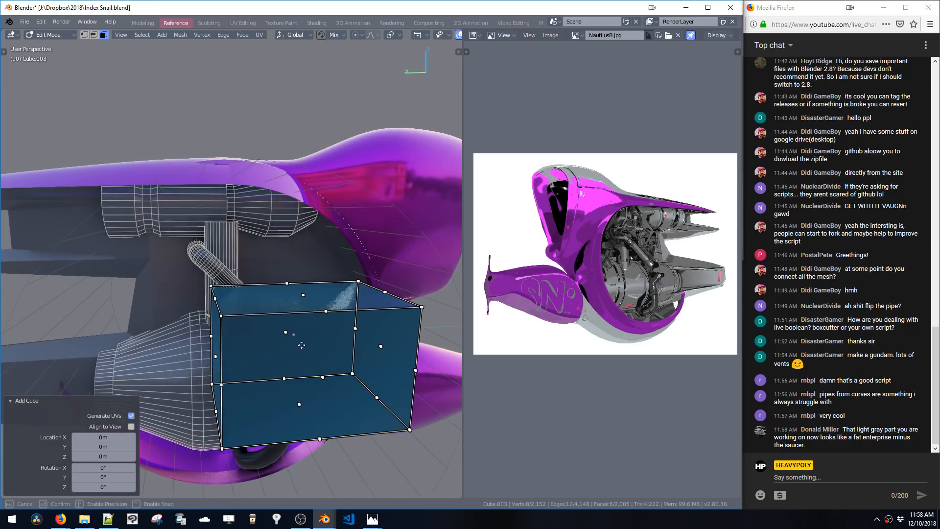
Try to draw a second box on top of the first with the Add Cube tool and move it
key(t)
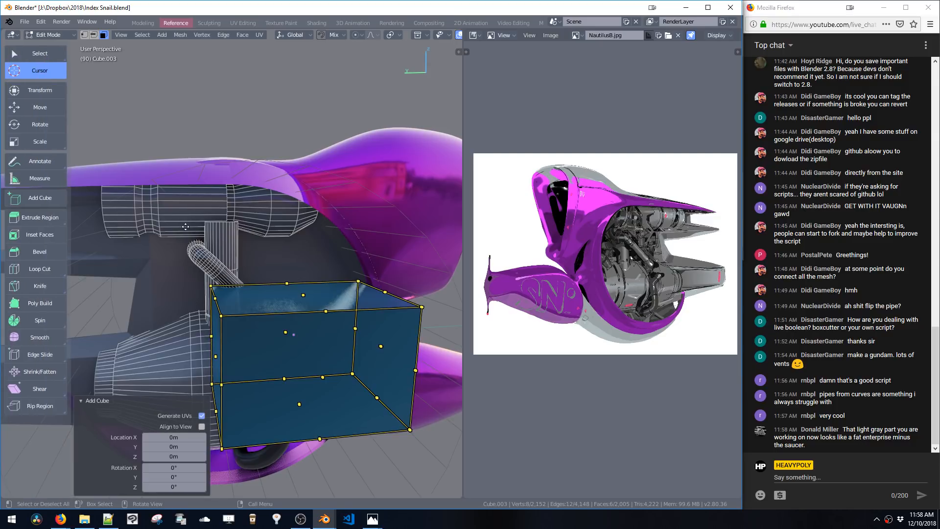
click(21, 198)
drag(211, 188, 169, 254)
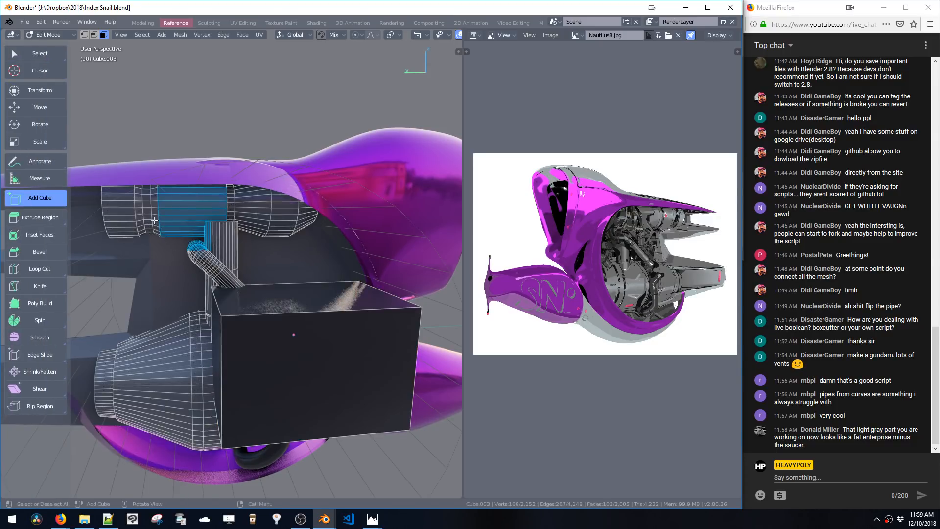
click(149, 145)
drag(142, 83, 263, 205)
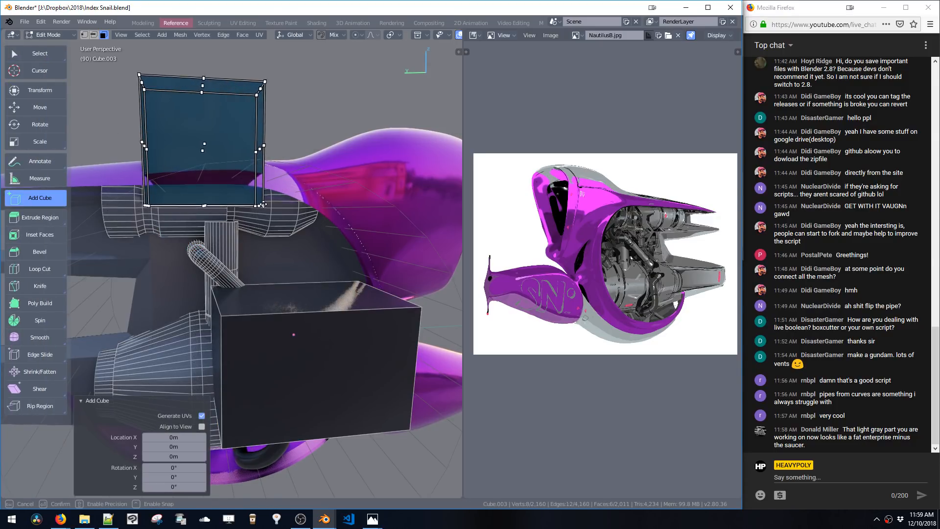
mouse_move(263, 204)
middle_down()
mouse_move(340, 241)
mouse_move(260, 194)
middle_up()
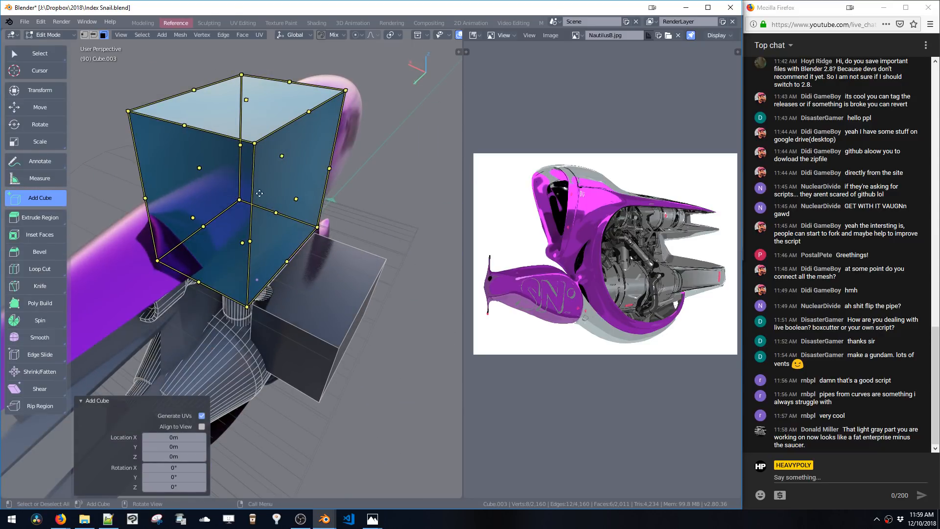
drag(235, 103, 237, 268)
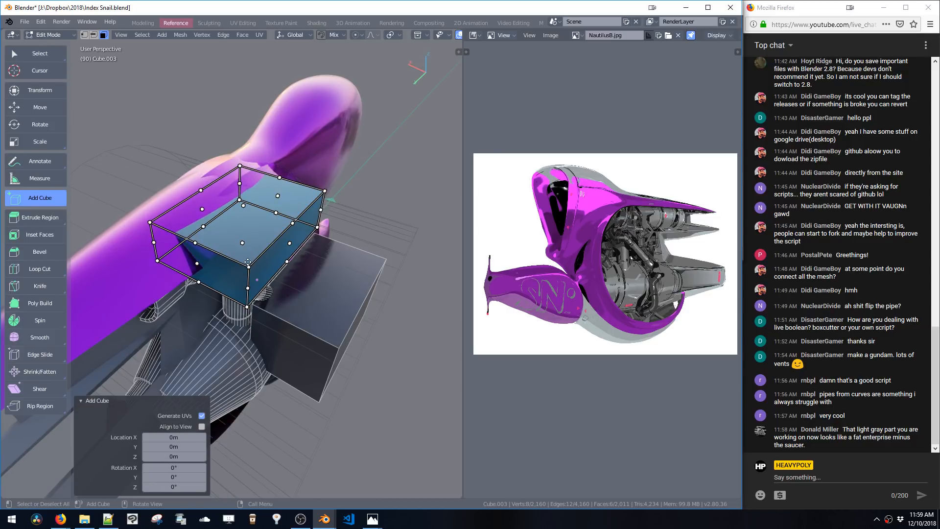
key(g)
click(358, 241)
key(ctrl+z)
key(ctrl+z)
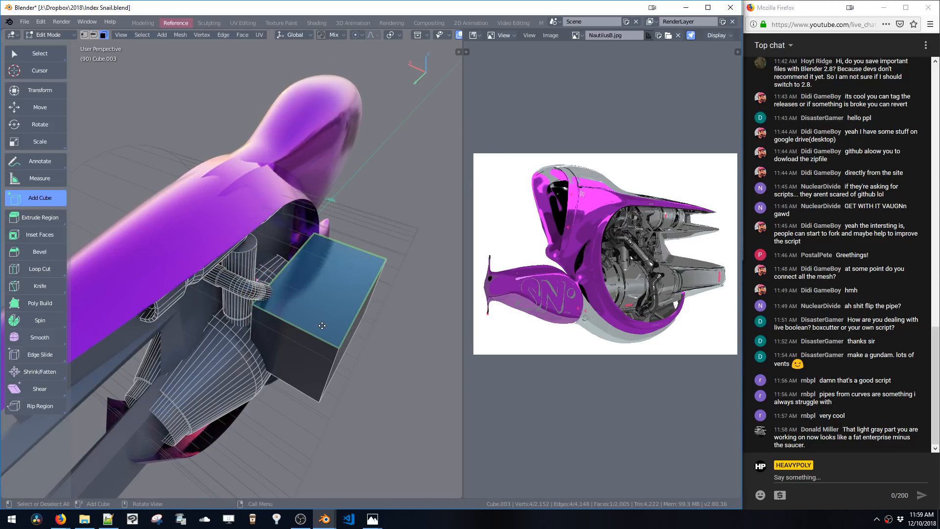
Select the box over the lower engine cylinder and delete it
double_click(321, 326)
middle_drag(322, 325, 288, 239)
key(x)
drag(275, 267, 339, 322)
middle_drag(339, 323, 280, 271)
key(ctrl+z)
drag(269, 256, 319, 307)
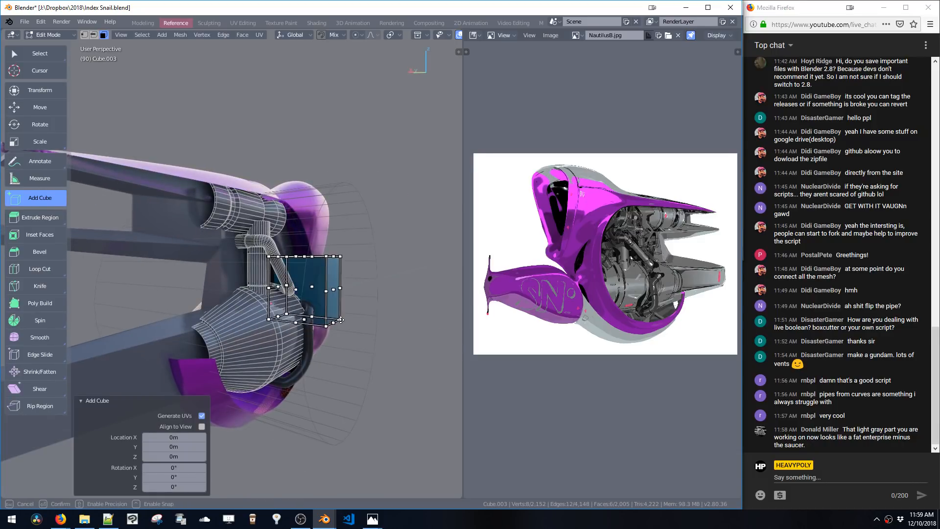
mouse_move(317, 309)
middle_down()
mouse_move(187, 324)
mouse_move(233, 319)
mouse_move(226, 325)
middle_up()
key(v)
click(274, 267)
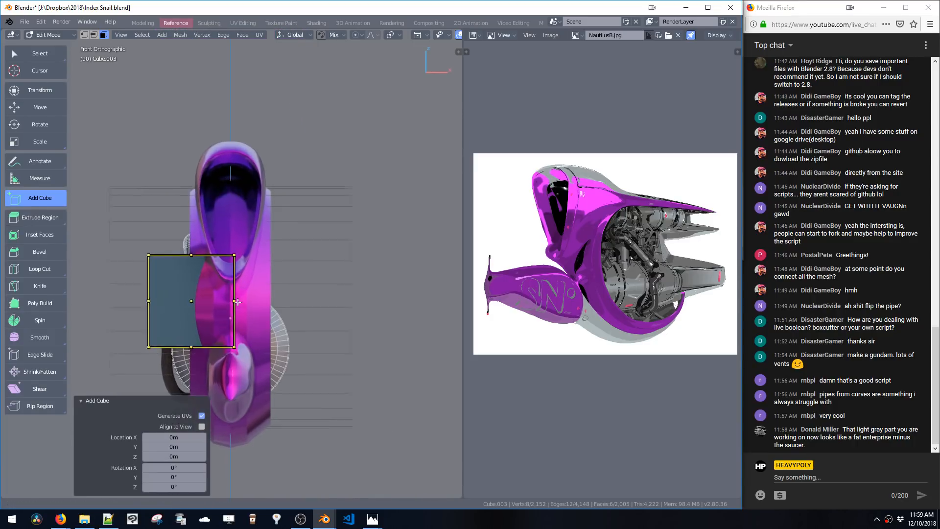
key(ctrl+z)
middle_drag(227, 323, 261, 299)
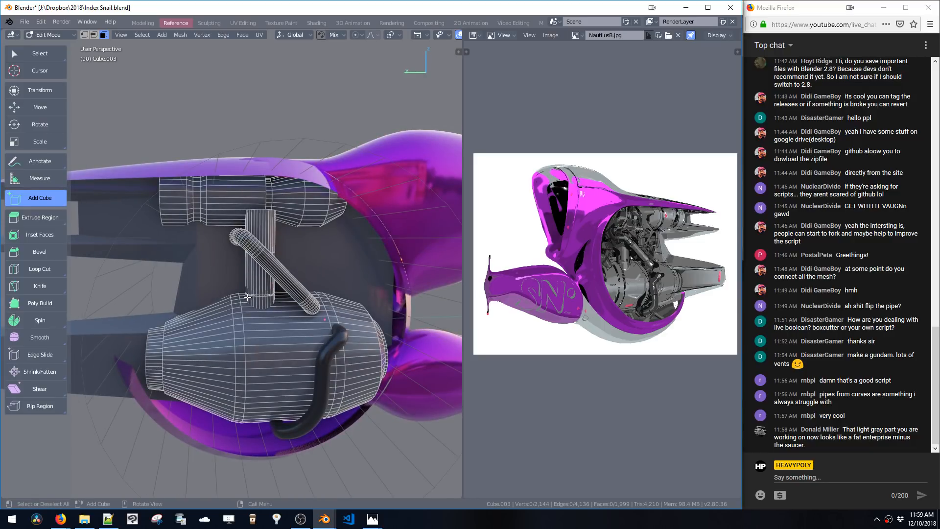
middle_drag(255, 256, 269, 236)
key(v)
click(213, 236)
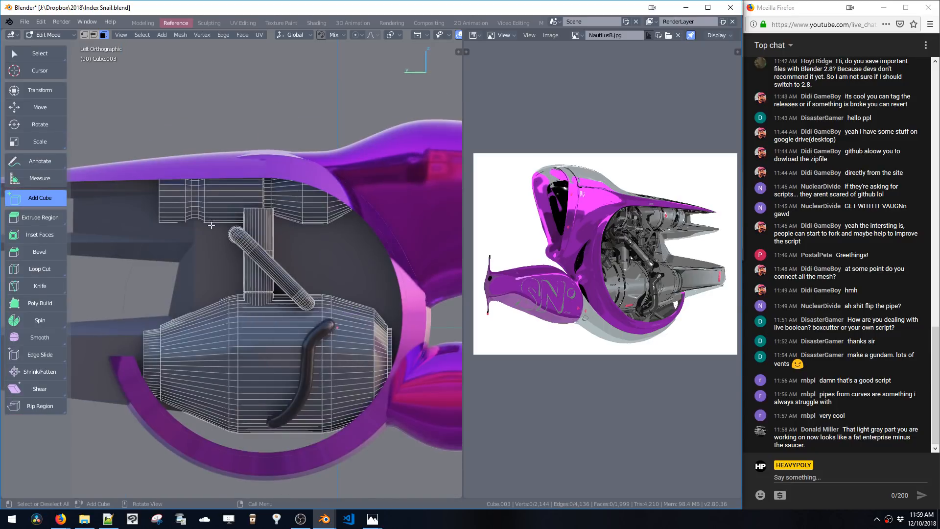
drag(172, 228, 232, 271)
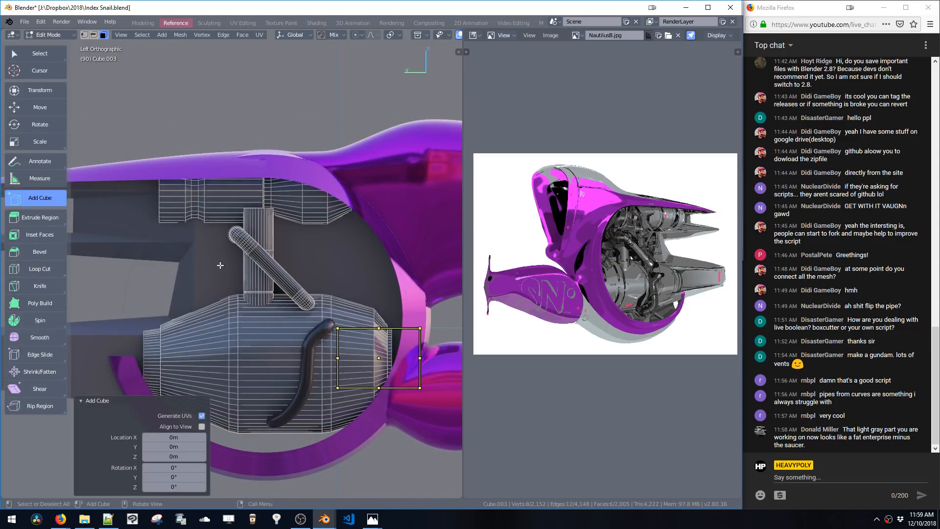
key(ctrl+z)
drag(141, 228, 162, 250)
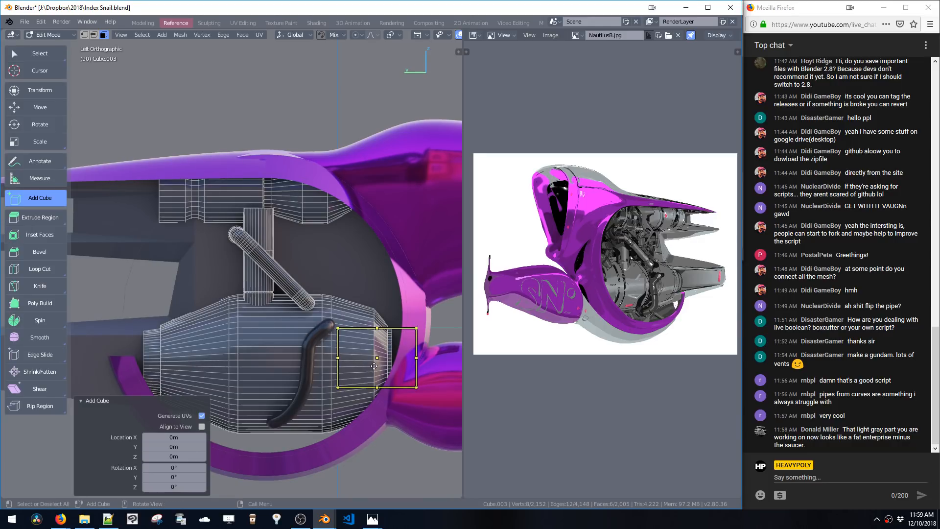
key(ctrl+z)
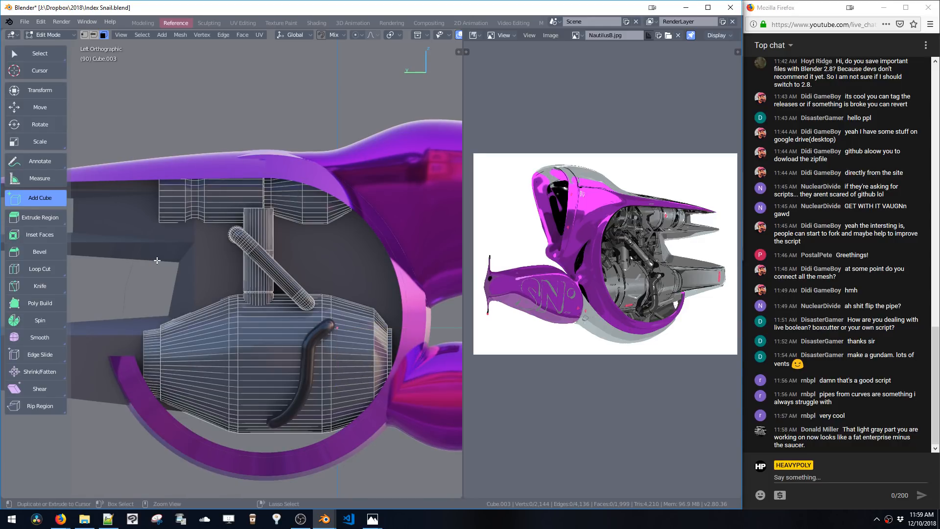
drag(141, 229, 191, 262)
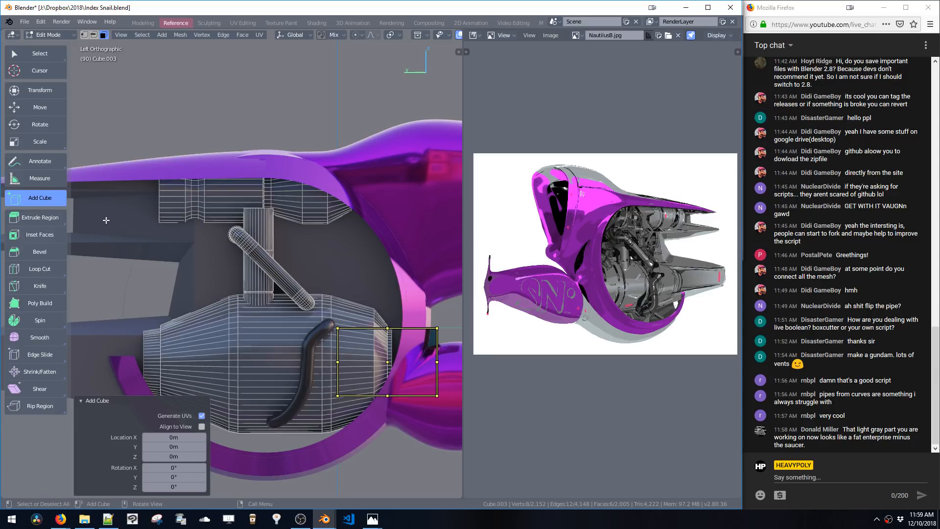
drag(100, 216, 136, 234)
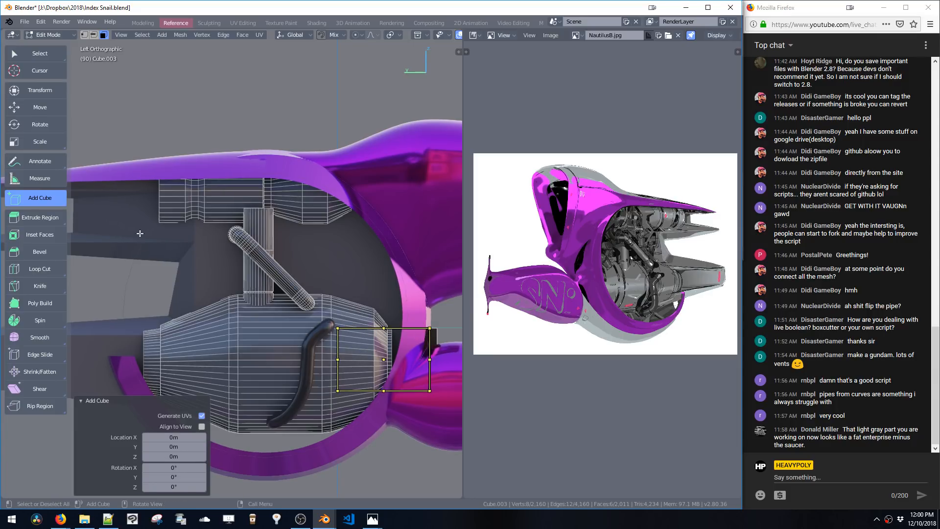
key(ctrl+z)
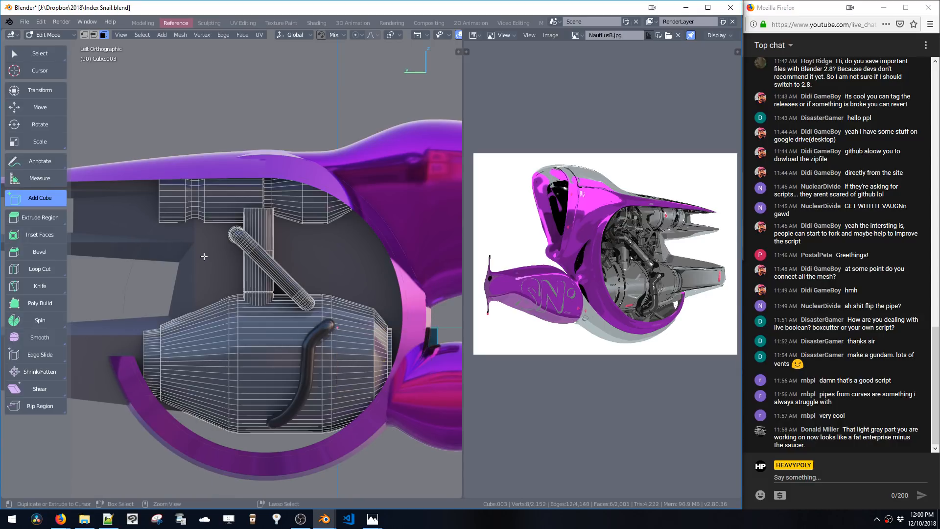
Draw a box with the Add Cube tool in side orthographic view over the upper engine cylinder's mount
middle_drag(243, 279, 292, 252)
key(v)
click(347, 255)
key(v)
click(358, 264)
shift+middle_drag(363, 265, 300, 270)
drag(271, 203, 351, 263)
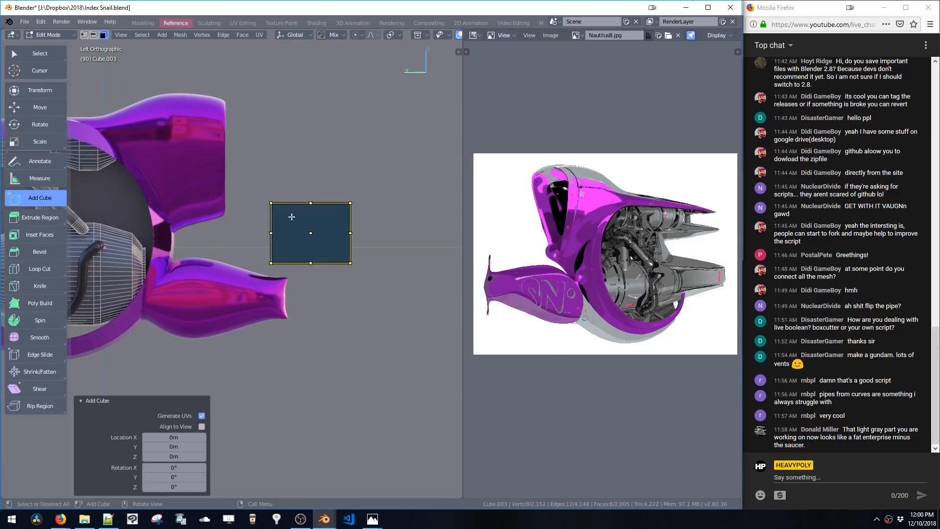
key(ctrl+z)
drag(257, 179, 320, 228)
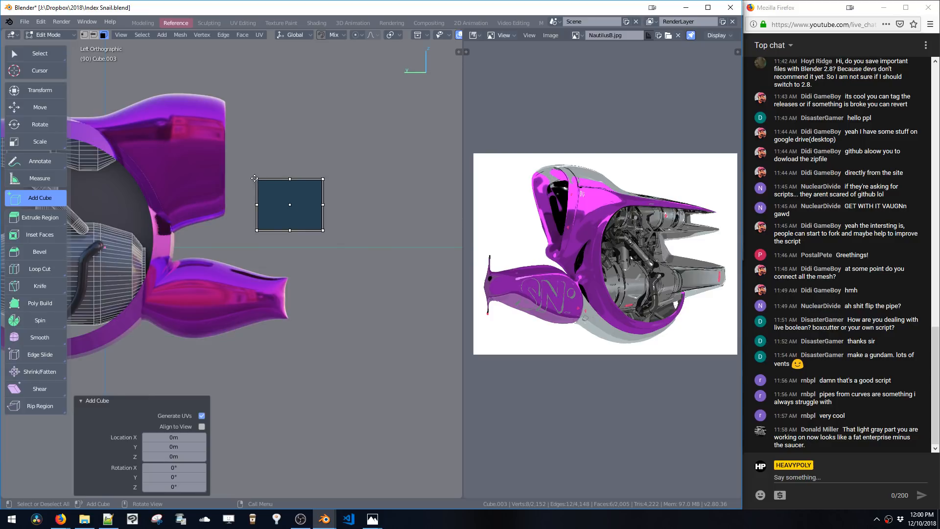
key(ctrl+z)
drag(252, 153, 340, 231)
key(ctrl+z)
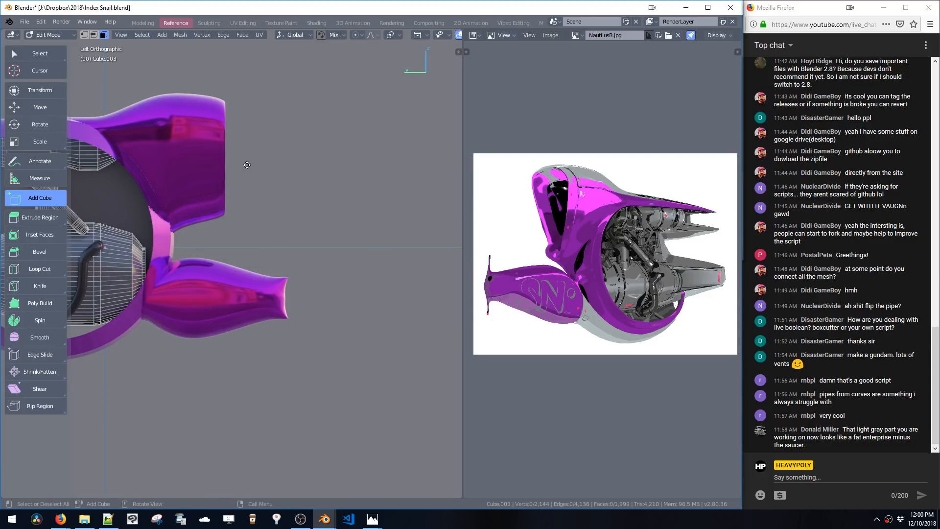
shift+middle_drag(247, 165, 335, 197)
drag(157, 177, 212, 225)
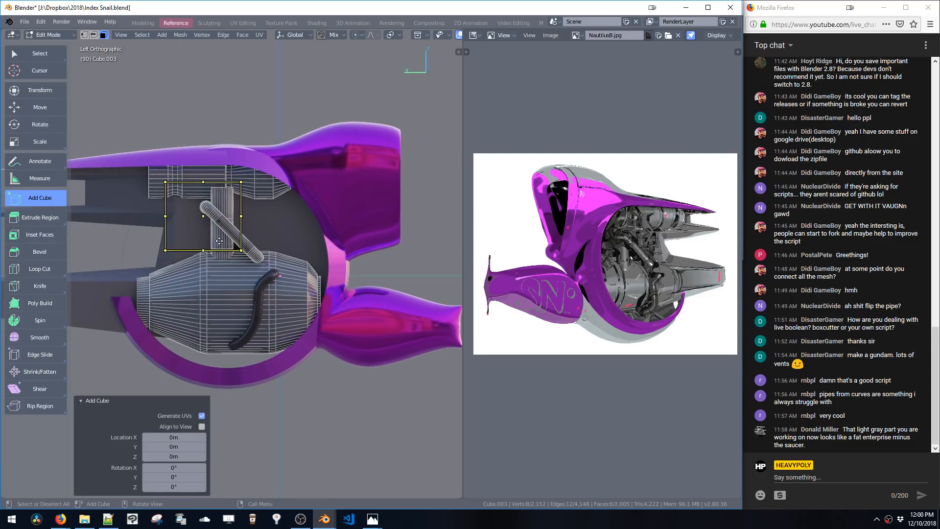
Undo the box over the engine mount and try drawing two more boxes in side view, undoing each
key(ctrl+z)
drag(114, 194, 230, 289)
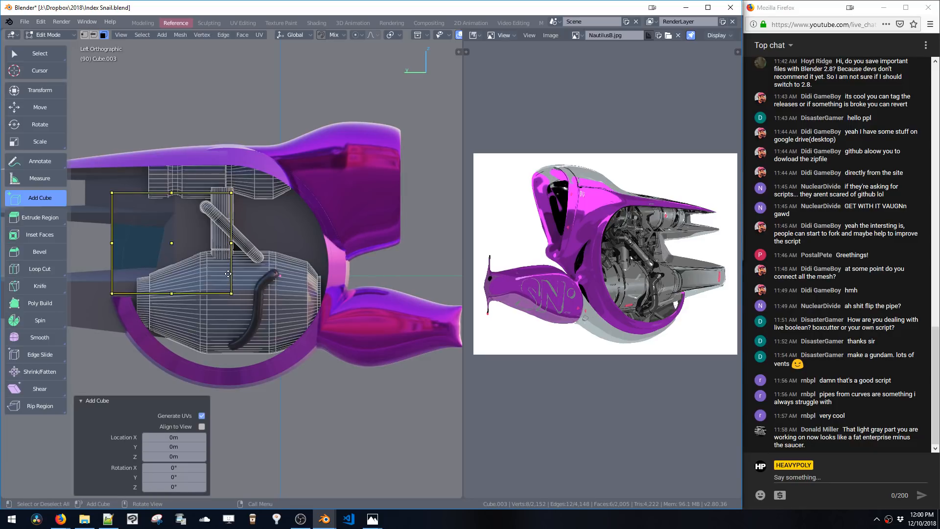
key(ctrl+z)
drag(124, 248, 162, 292)
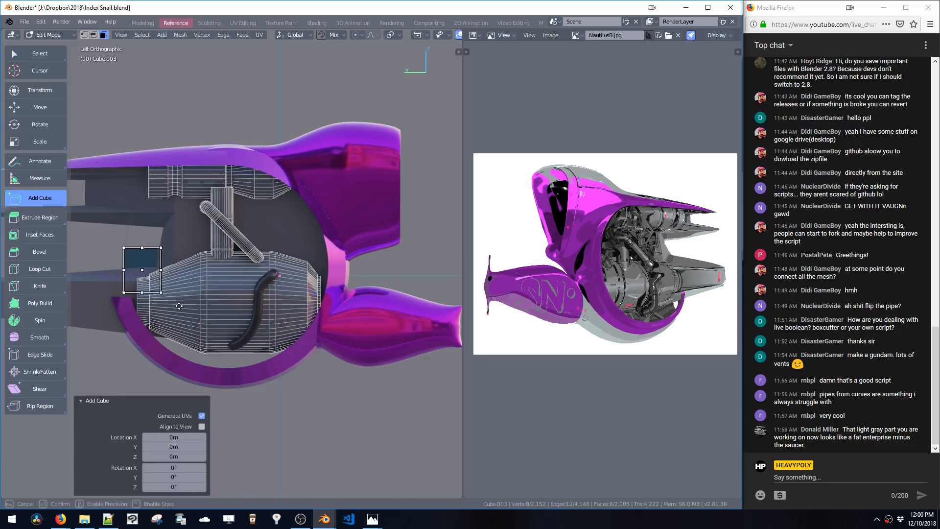
key(ctrl+z)
Try drawing a box with Add Cube in right and left orthographic views, undoing it
middle_drag(152, 258, 201, 268)
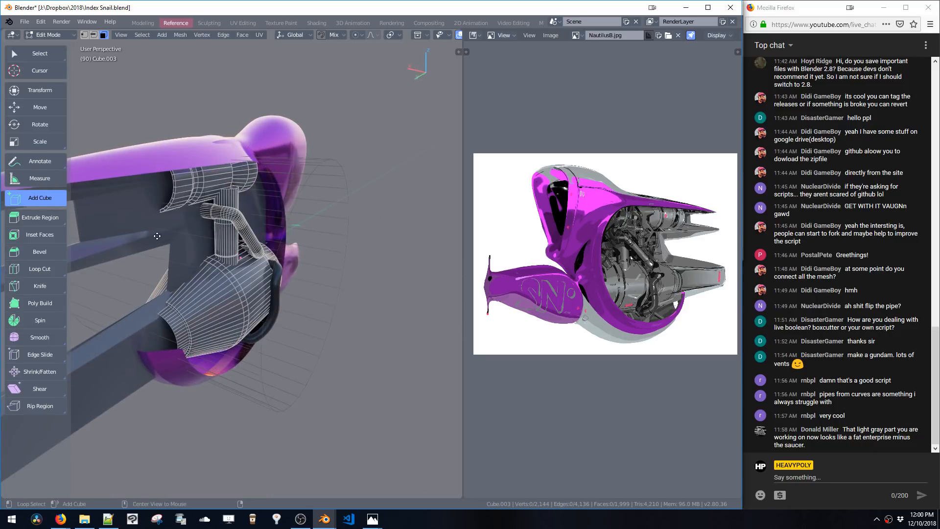
drag(157, 236, 206, 285)
middle_drag(206, 285, 149, 248)
key(alt+space)
click(209, 252)
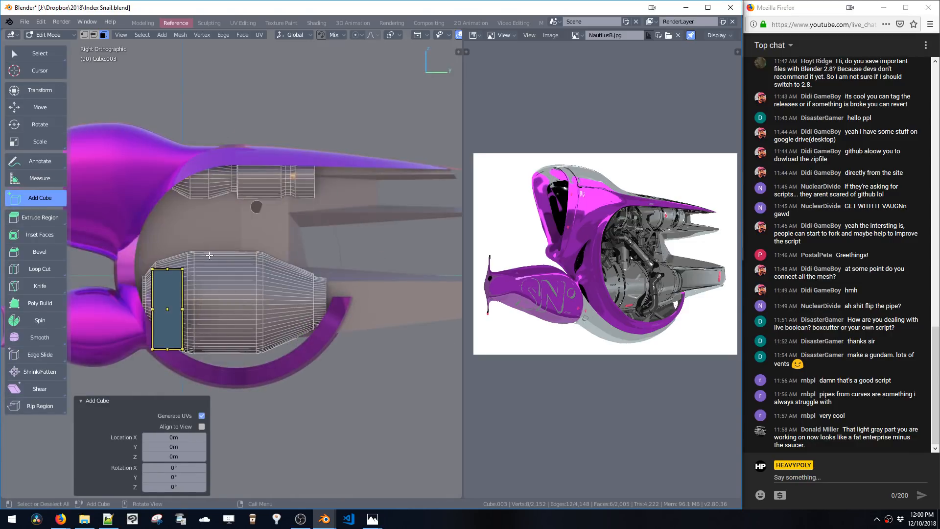
key(alt+space)
click(166, 245)
drag(118, 205, 156, 243)
drag(190, 280, 191, 281)
key(ctrl+z)
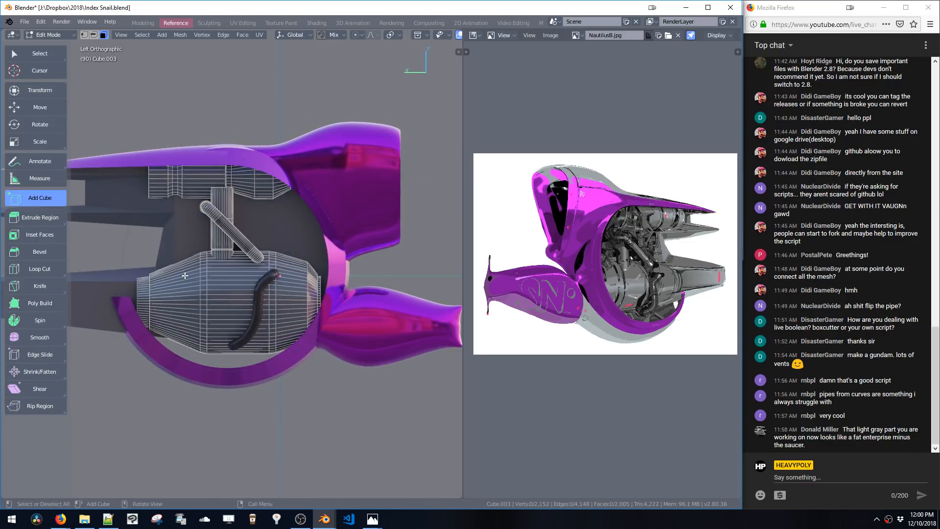
Try drawing a box over the engine cylinders in perspective view, undoing it
middle_drag(185, 276, 215, 267)
drag(181, 244, 249, 320)
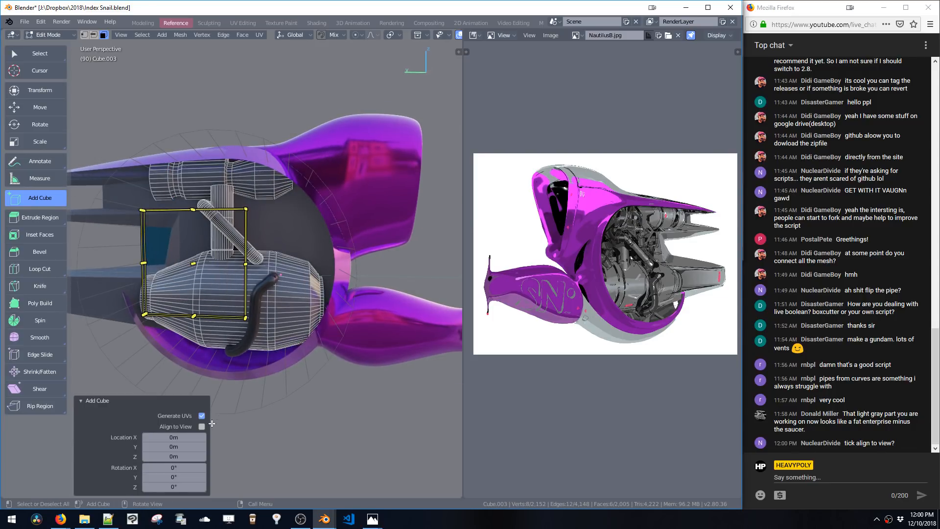
middle_drag(310, 284, 275, 286)
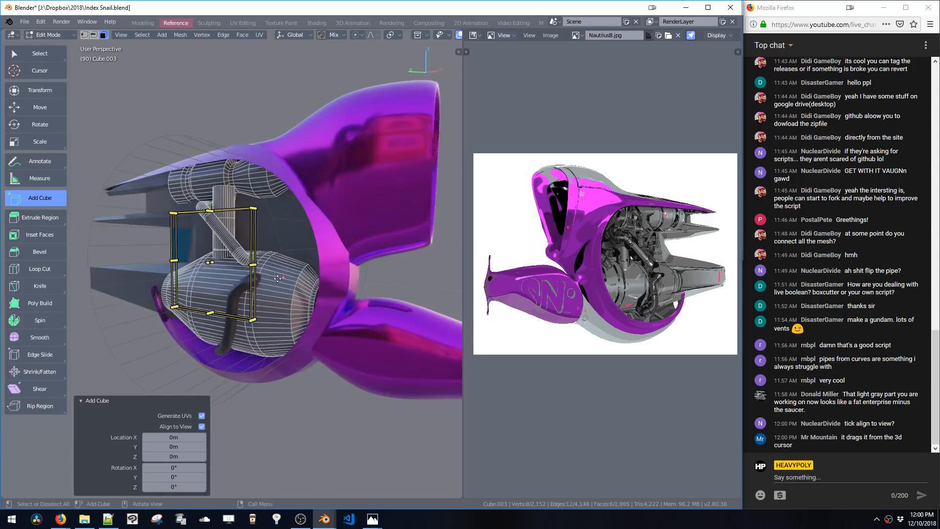
key(ctrl+z)
Try drawing an Align to View box in perspective view, deleting and undoing the attempts
drag(250, 213, 351, 304)
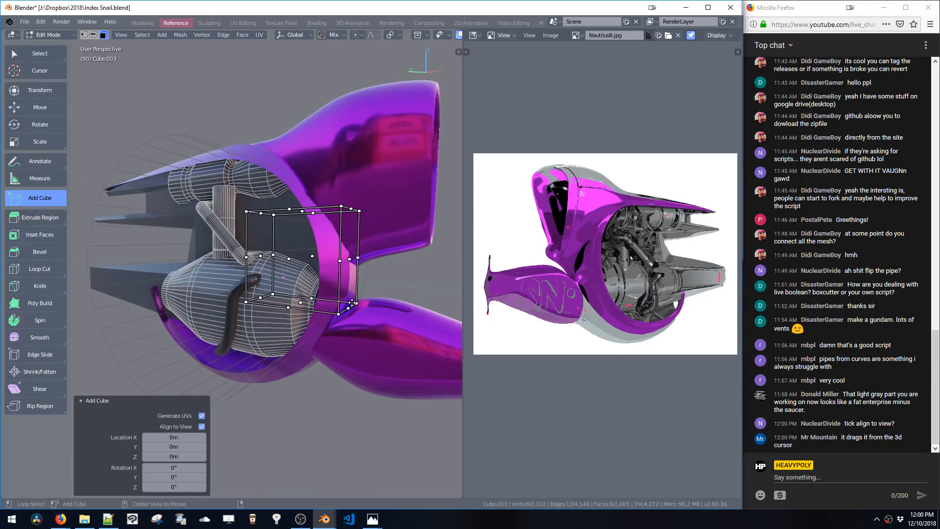
click(201, 427)
middle_drag(268, 270, 353, 304)
key(x)
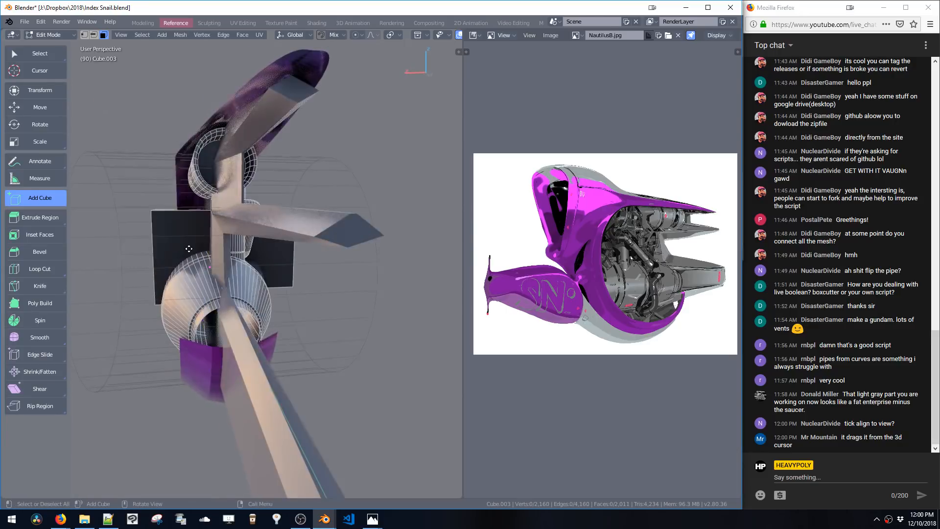
double_click(166, 236)
key(x)
double_click(287, 268)
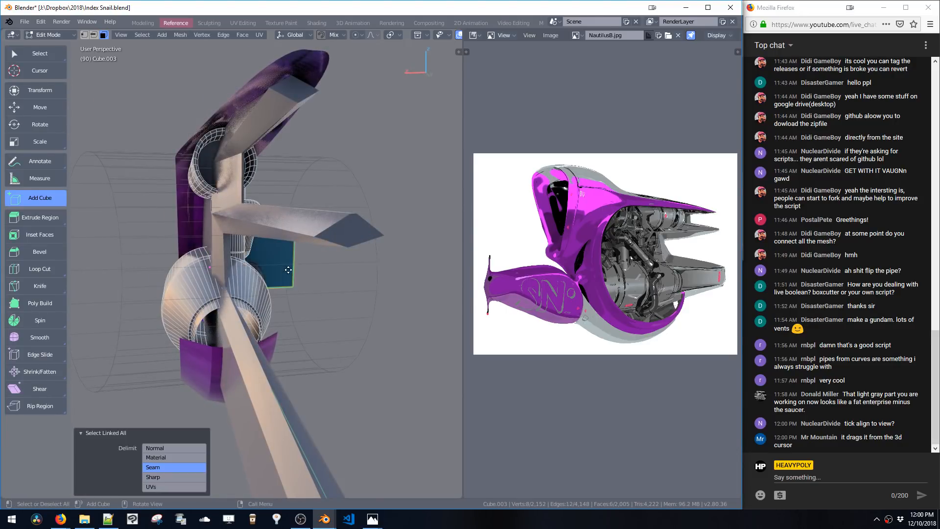
key(x)
middle_drag(287, 268, 417, 261)
drag(321, 249, 438, 356)
shift+middle_drag(375, 314, 271, 280)
key(ctrl+z)
Try drawing boxes beside the shell in left and top orthographic views, undoing each
shift+middle_drag(372, 207, 325, 207)
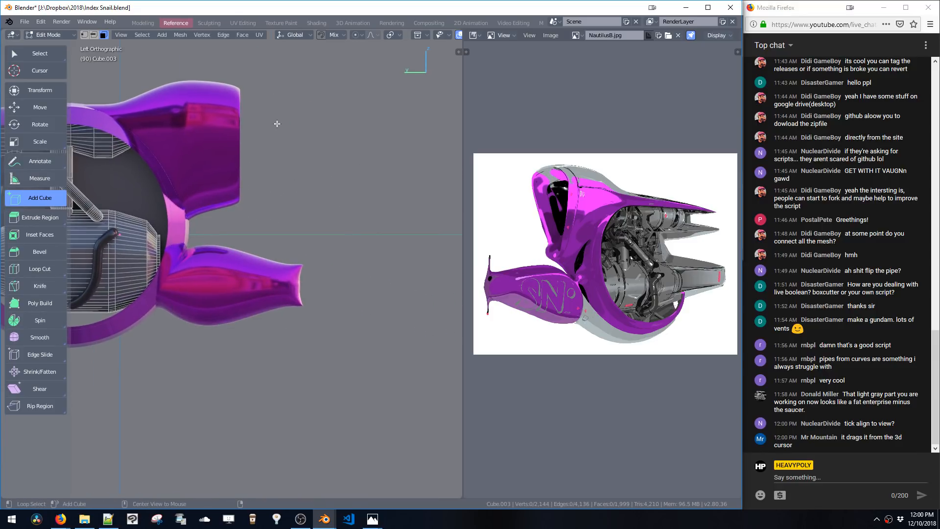
drag(277, 122, 412, 234)
click(284, 135)
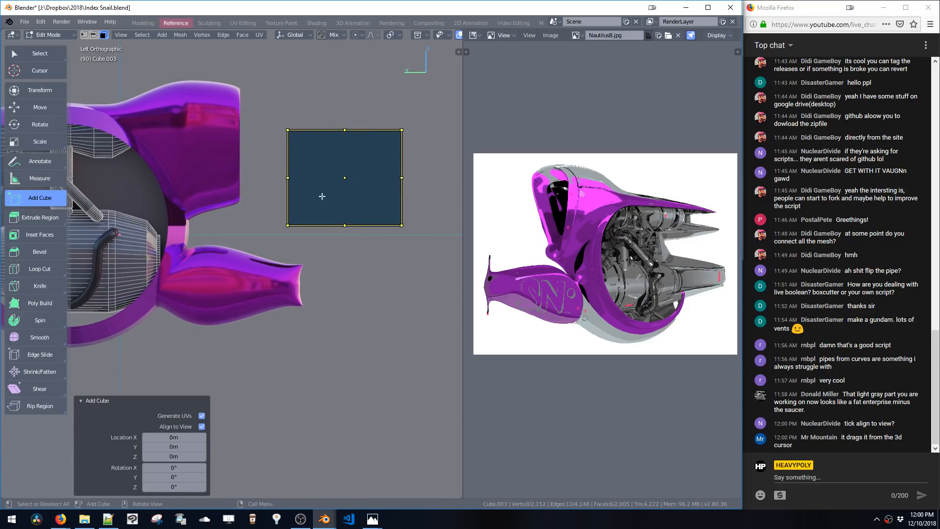
middle_drag(293, 137, 221, 218)
key(ctrl+z)
drag(206, 195, 185, 183)
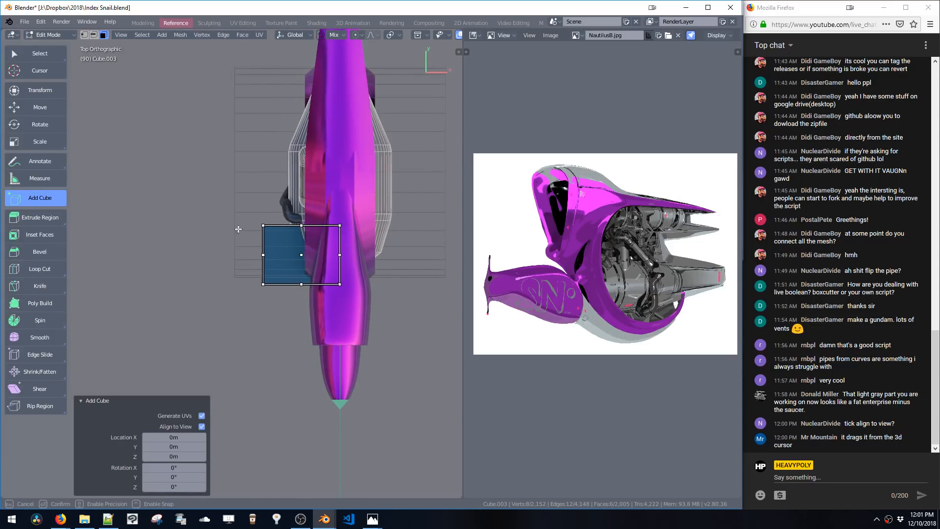
drag(238, 229, 252, 247)
key(ctrl+z)
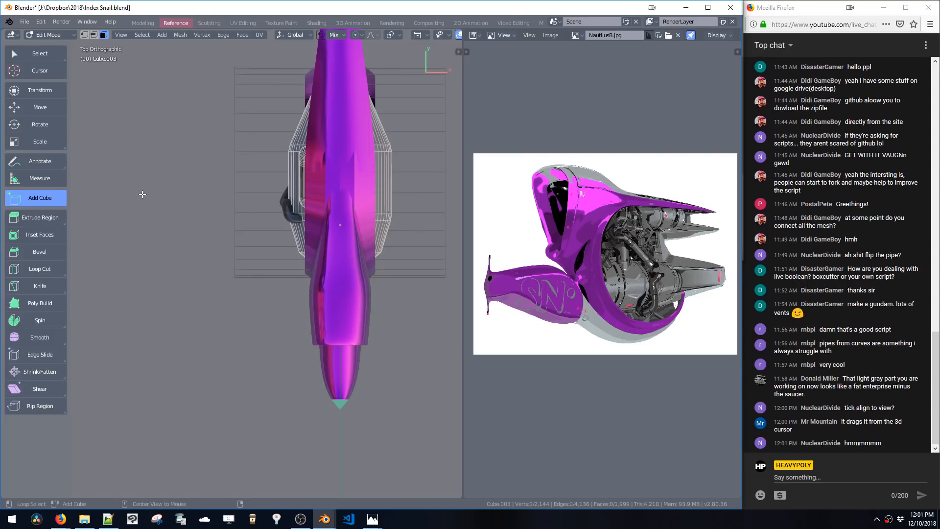
drag(142, 195, 193, 235)
key(ctrl+z)
drag(115, 190, 167, 230)
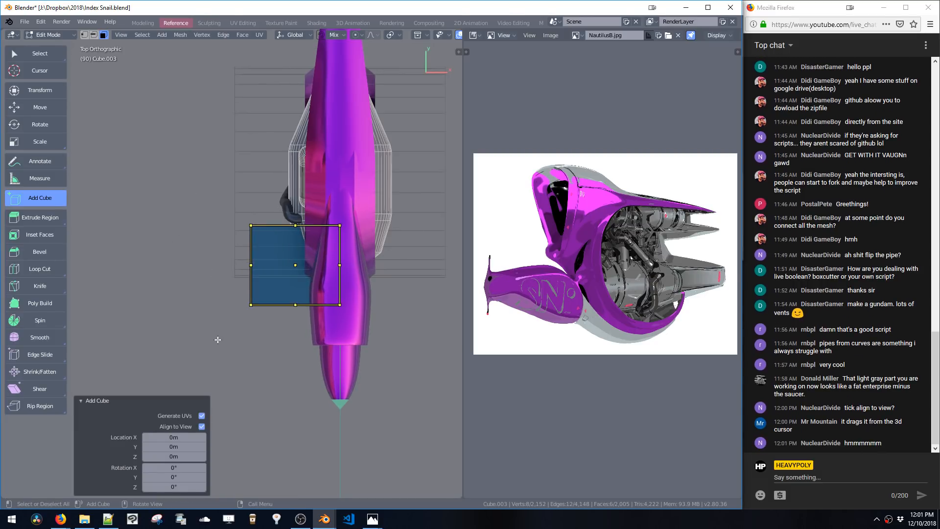
key(ctrl+z)
Try drawing a box over the front tube in right orthographic view, undoing it
key(KP_3)
drag(126, 211, 126, 212)
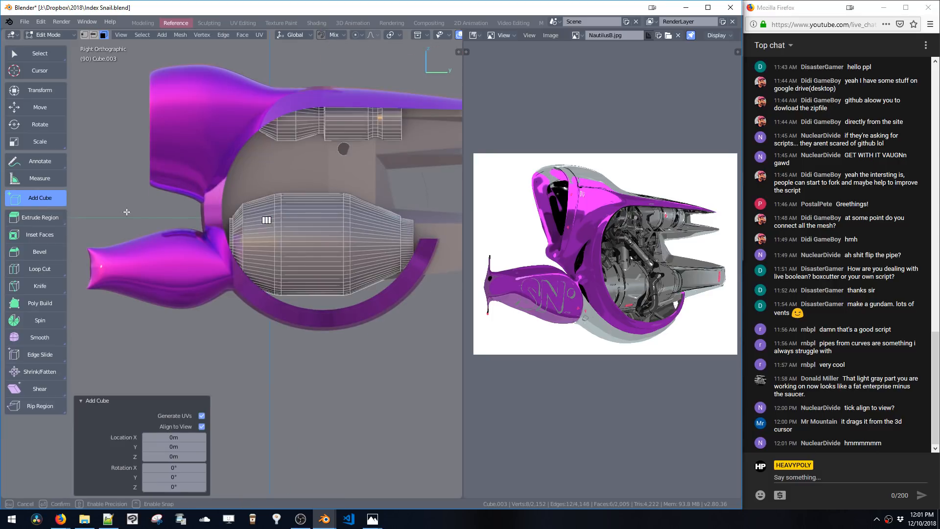
drag(210, 292, 228, 310)
right_click(176, 244)
key(Escape)
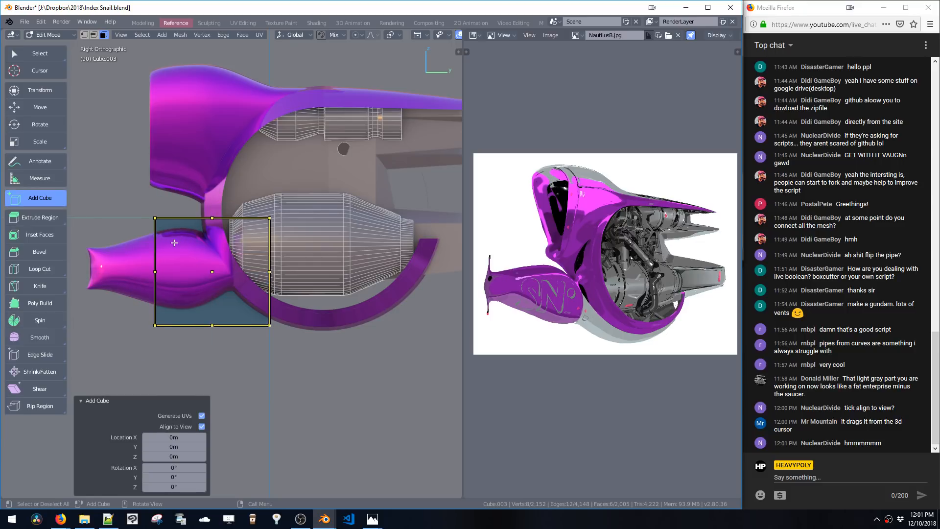
key(ctrl+z)
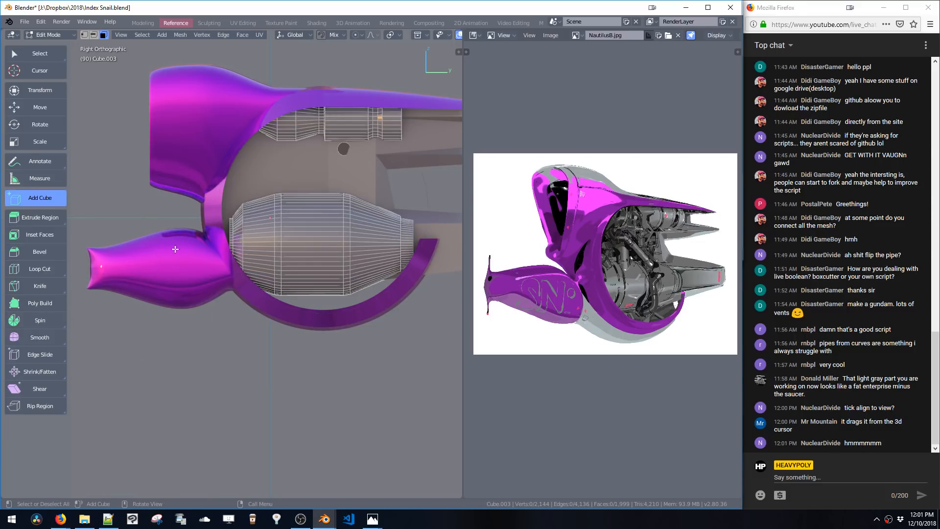
Try drawing boxes over the front tube in left and top orthographic views, undoing each
key(v)
click(113, 257)
drag(280, 225, 372, 306)
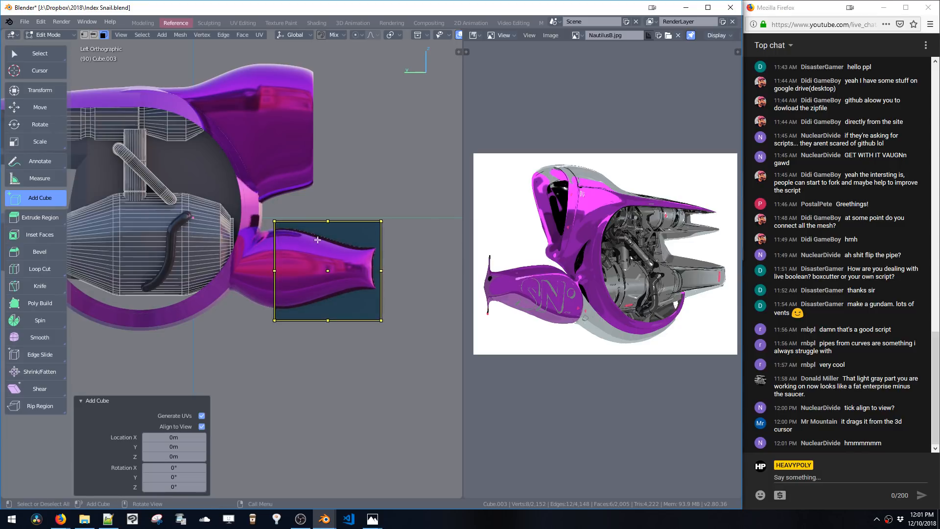
shift+middle_drag(353, 210, 319, 245)
key(ctrl+z)
drag(298, 178, 393, 281)
key(ctrl+z)
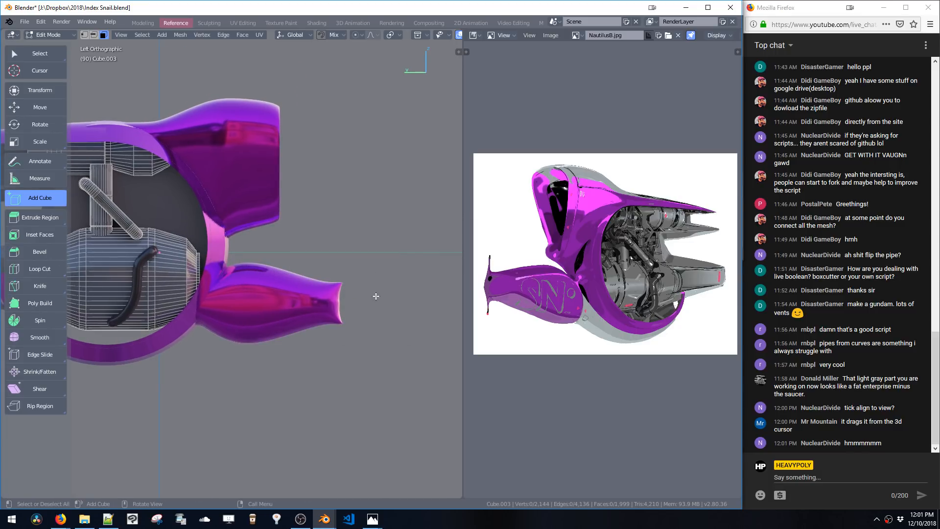
key(v)
drag(234, 273, 304, 335)
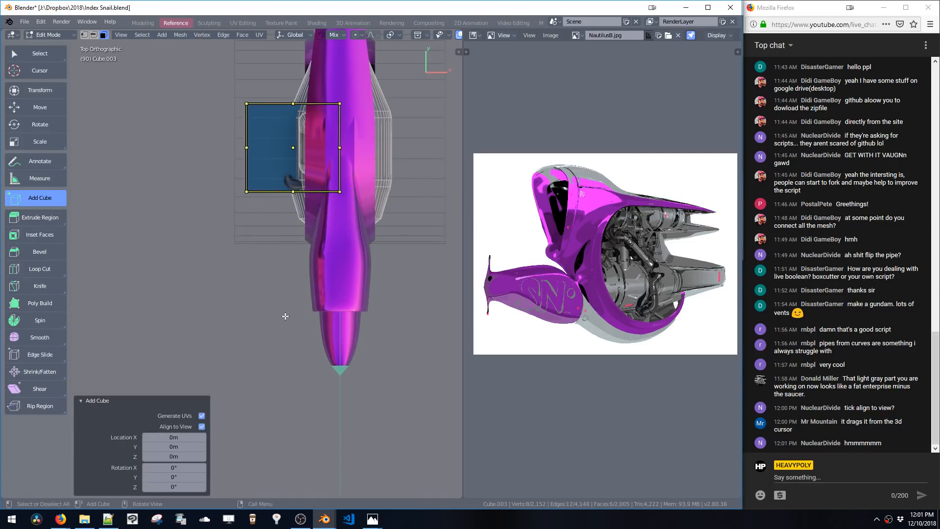
key(ctrl+z)
Try drawing a box beside the hull in bottom orthographic view, undoing it
key(grave)
key(ctrl+KP_7)
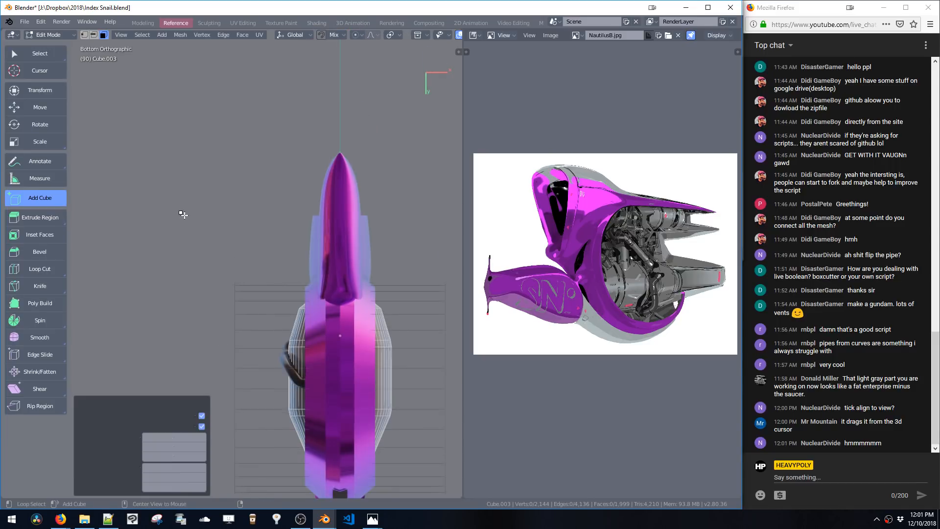
drag(180, 212, 280, 304)
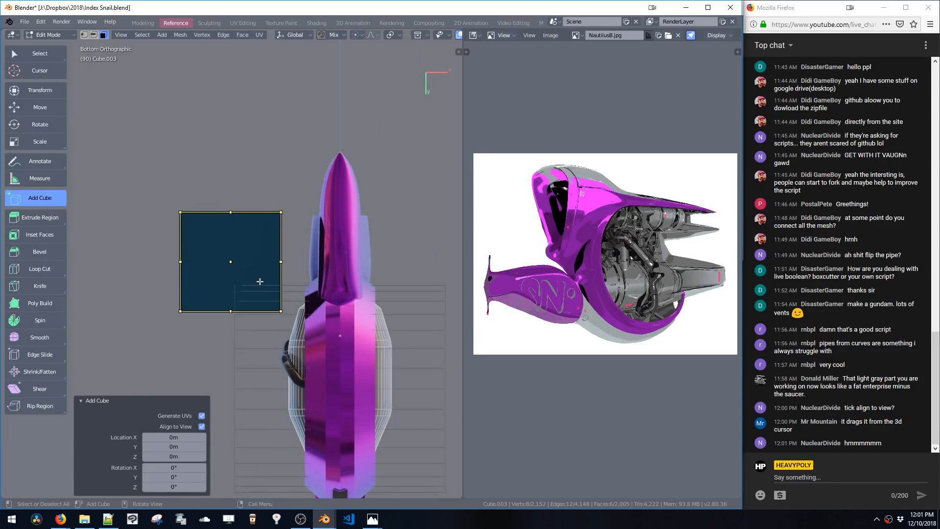
key(ctrl+z)
Select and frame the whole engine mesh, then return to Object Mode with everything deselected
middle_drag(266, 275, 196, 252)
key(t)
drag(94, 157, 301, 330)
key(KP_Decimal)
middle_drag(246, 269, 273, 246)
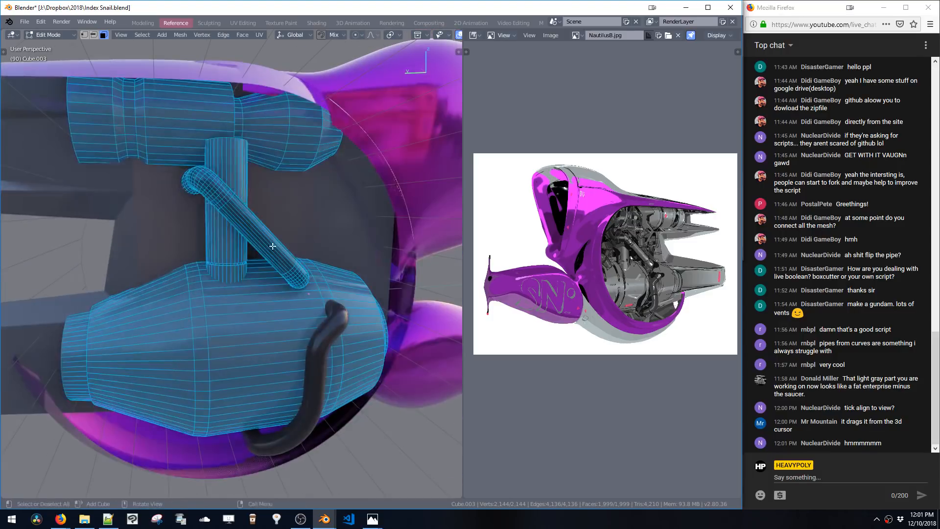
key(Tab)
ctrl+middle_drag(265, 281, 283, 339)
middle_drag(304, 282, 264, 284)
key(a)
key(alt+a)
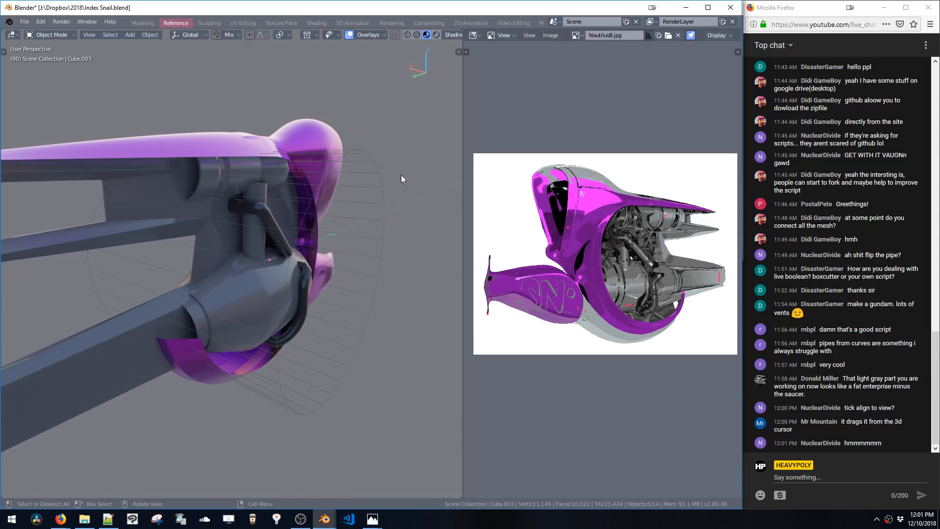
Save the blend file
key(ctrl+s)
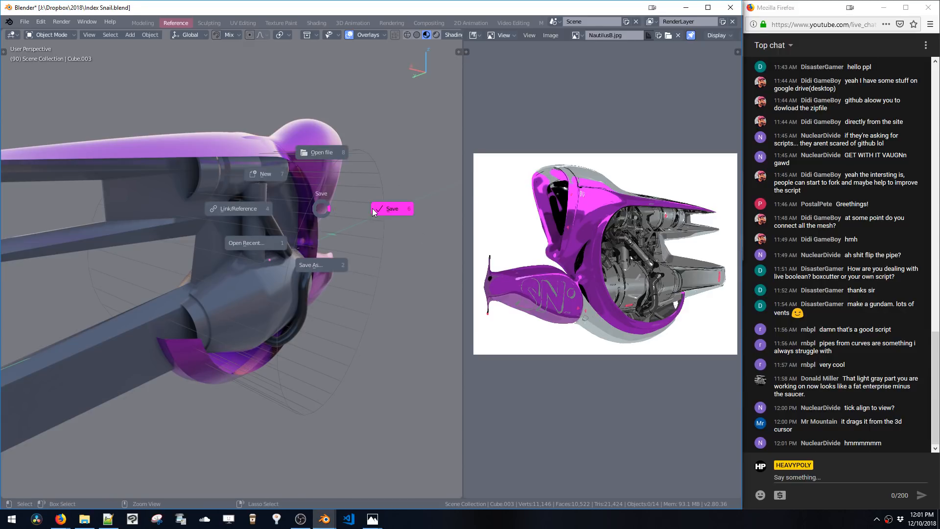
click(376, 209)
click(690, 8)
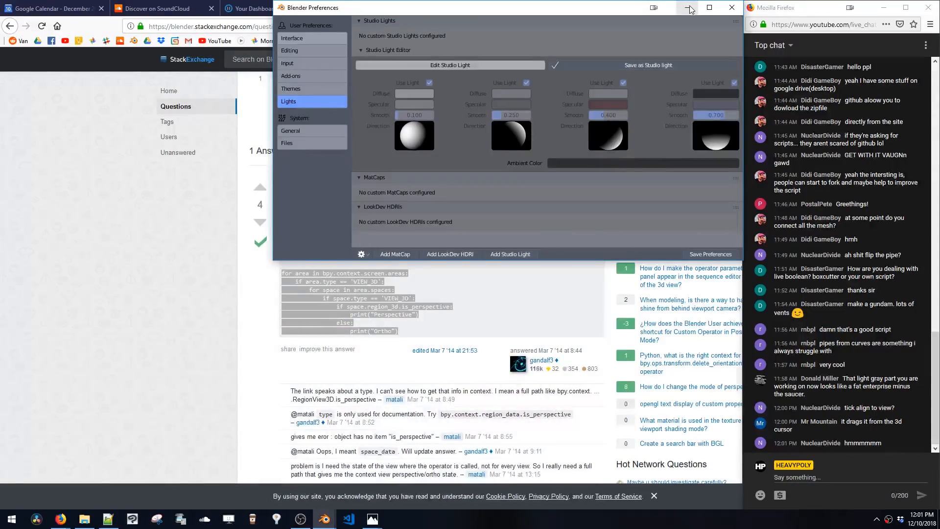
click(690, 7)
click(850, 7)
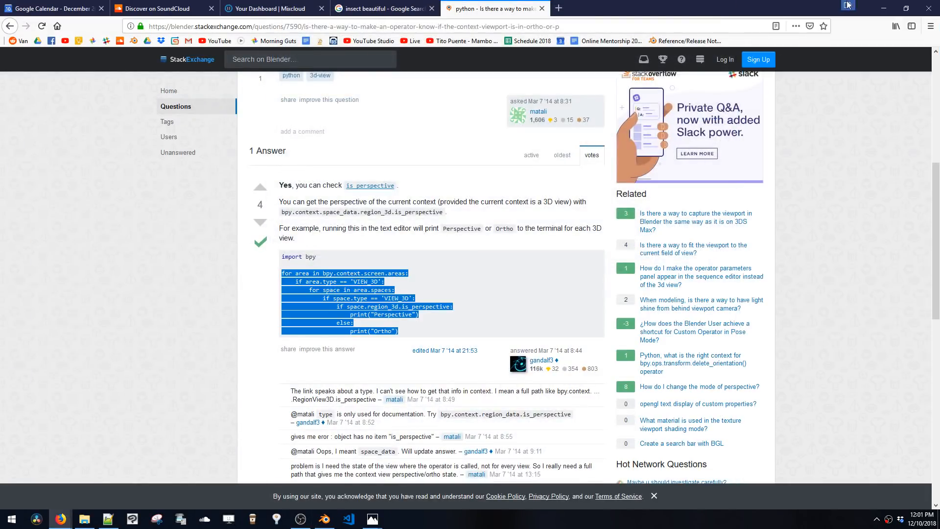
click(883, 8)
click(329, 88)
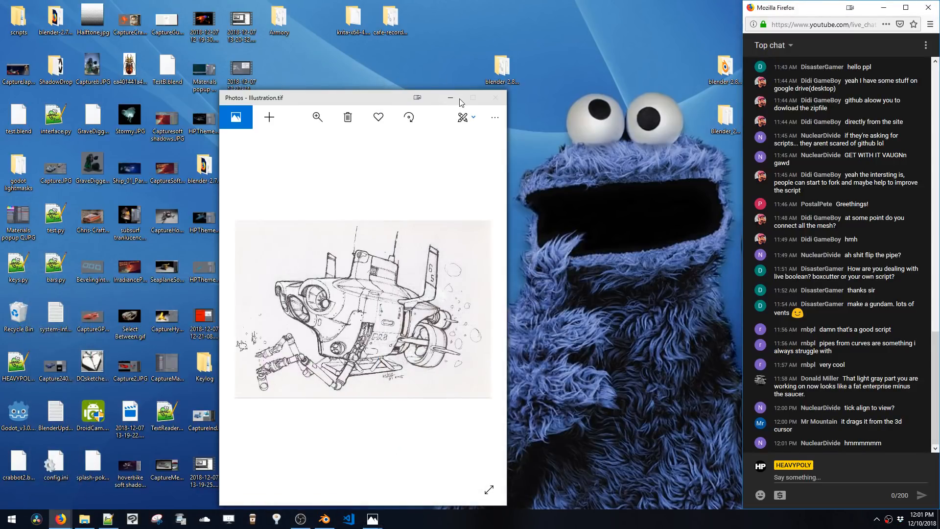
click(451, 98)
click(496, 101)
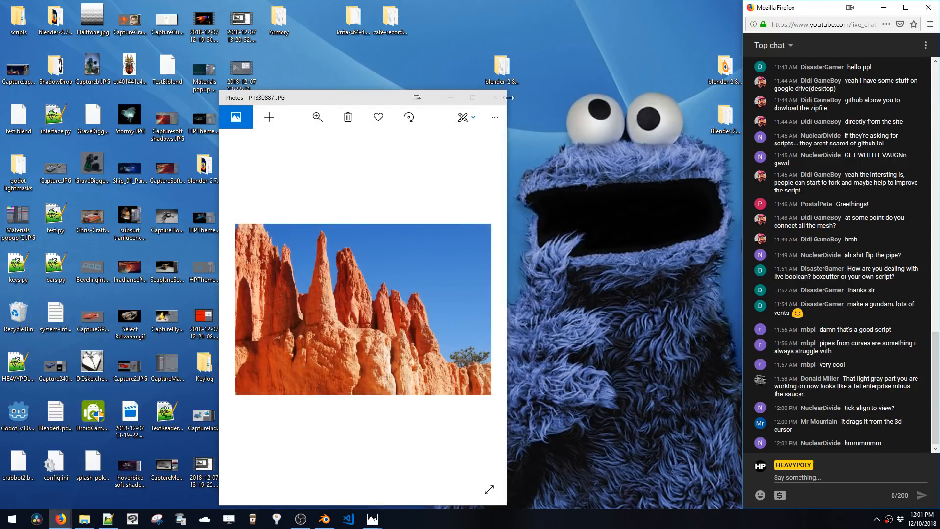
click(496, 100)
click(884, 7)
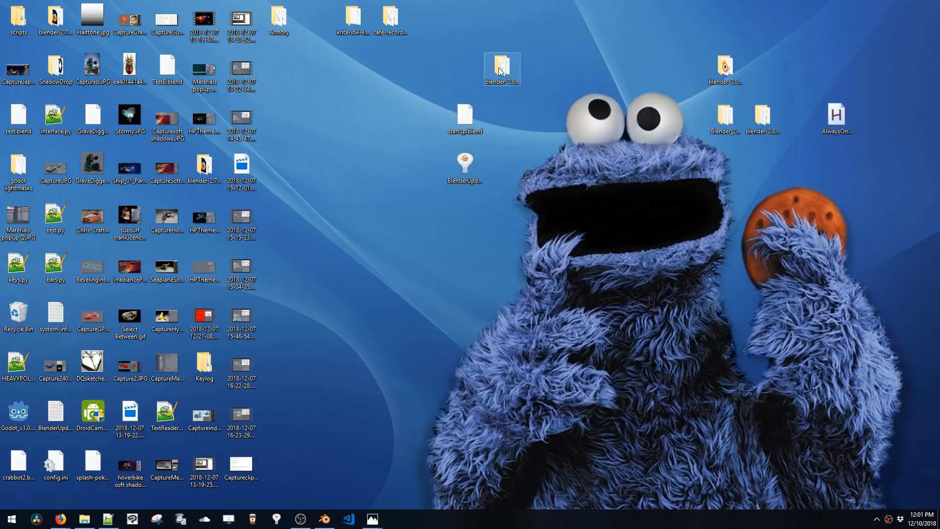
Open the blender-2.80 build folder, launch that Blender build and start a General new file
double_click(500, 71)
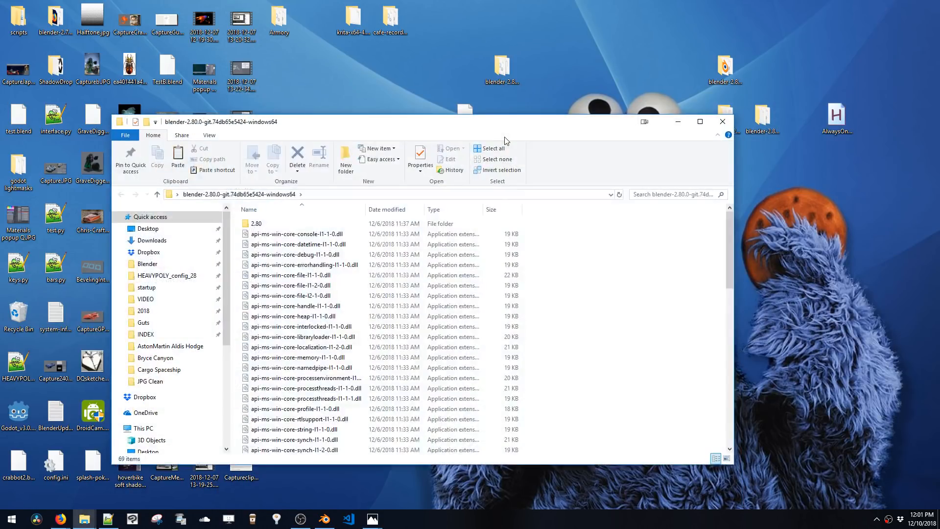
click(324, 224)
double_click(324, 224)
key(alt+Left)
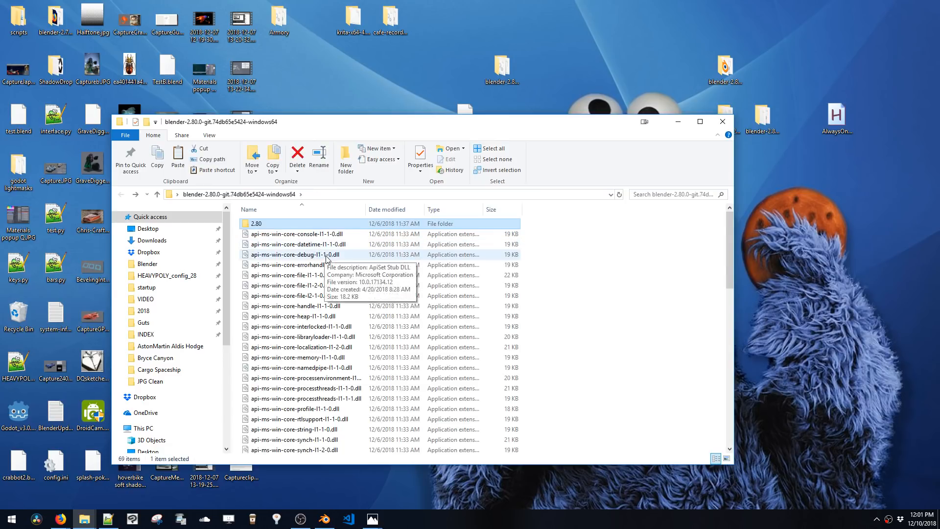
scroll(339, 339, down, 7)
scroll(339, 339, down, 6)
double_click(324, 294)
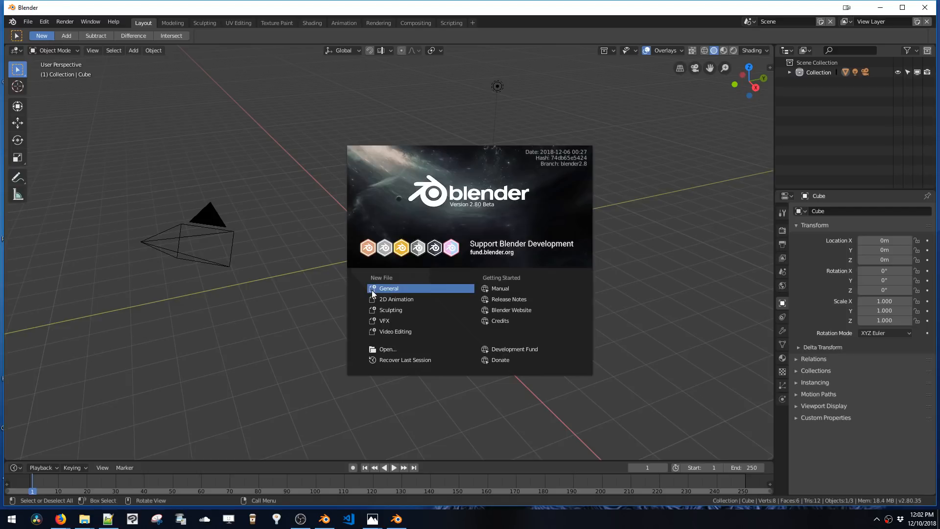
click(321, 267)
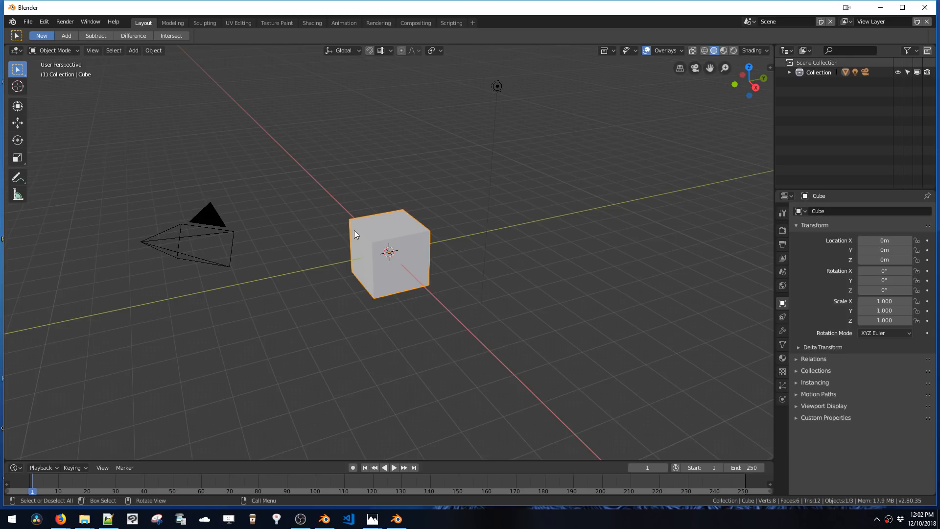
Enter Edit Mode on the default cube and draw four boxes around it with the Add Cube tool
key(Tab)
click(18, 218)
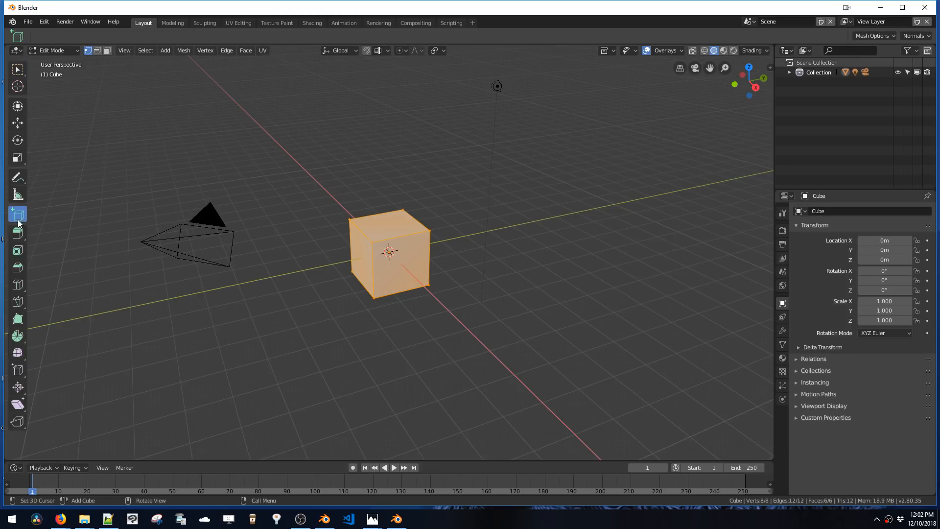
drag(273, 180, 352, 273)
drag(477, 179, 471, 227)
drag(427, 166, 480, 213)
drag(549, 179, 634, 292)
Deselect everything and draw two more boxes in front of the default cube
key(alt+z)
key(alt+z)
key(alt+a)
mouse_move(479, 278)
mouse_down()
mouse_move(553, 353)
mouse_move(586, 360)
mouse_up()
mouse_move(272, 308)
mouse_down()
mouse_move(400, 368)
mouse_move(441, 371)
mouse_up()
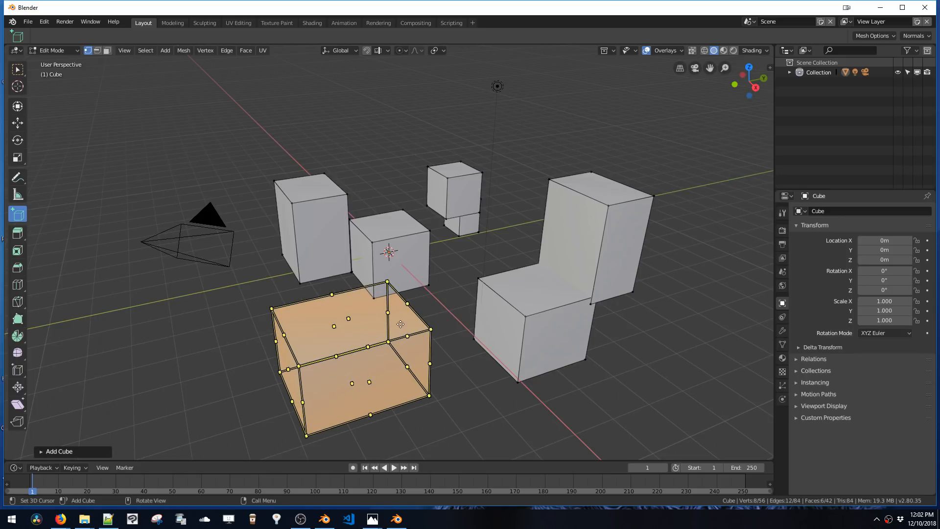
Widen the newest box by pulling its side handles outward
click(345, 322)
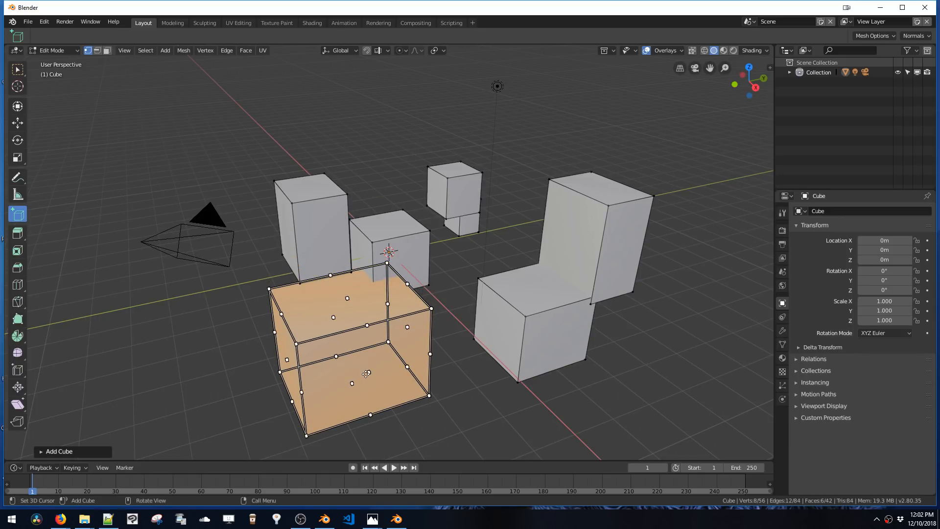
drag(366, 374, 382, 409)
mouse_move(334, 323)
mouse_down()
mouse_move(322, 301)
mouse_move(339, 334)
mouse_up()
drag(425, 347, 447, 357)
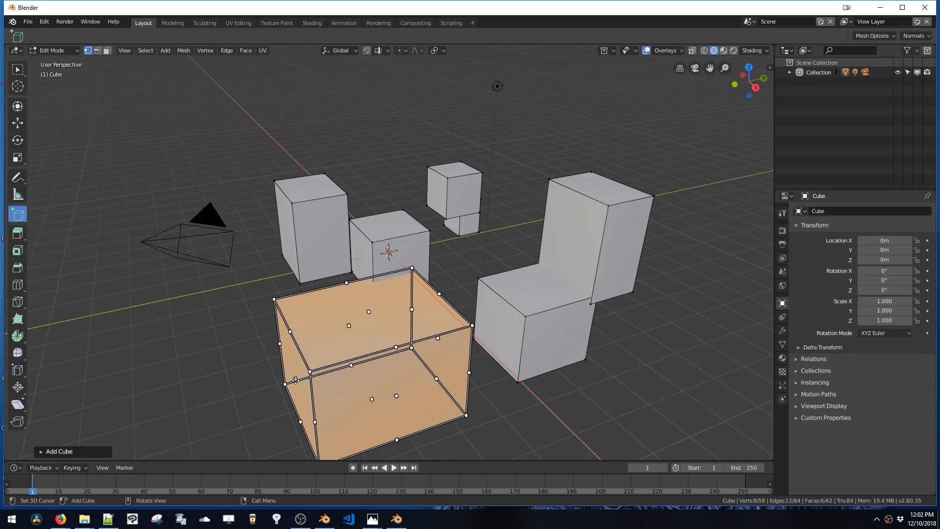
Draw further boxes, including a flat slab in front of the cluster, and try to rip the selected faces
drag(296, 379, 332, 368)
middle_drag(292, 382, 429, 375)
mouse_move(161, 303)
mouse_down()
mouse_move(333, 414)
mouse_move(362, 404)
mouse_move(226, 337)
mouse_move(248, 346)
mouse_move(222, 328)
mouse_move(253, 283)
mouse_move(249, 372)
mouse_up()
click(197, 341)
drag(216, 403, 199, 412)
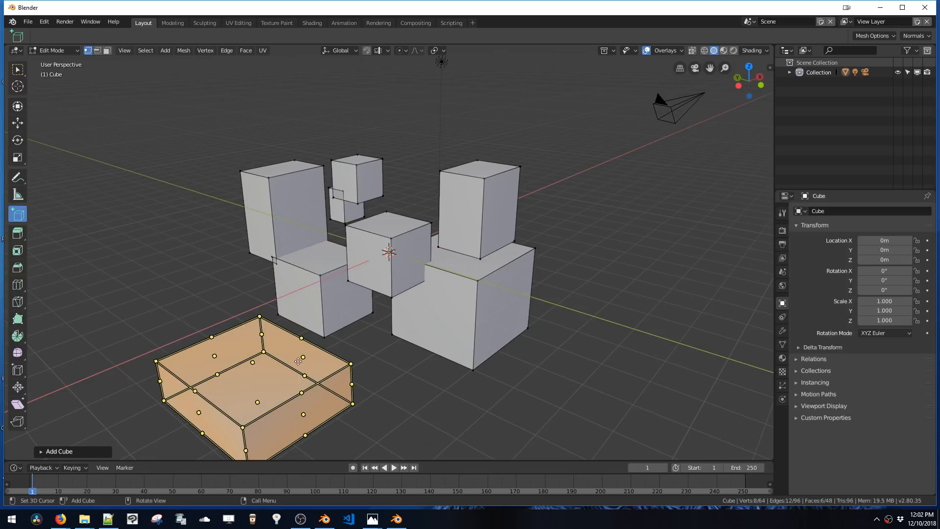
drag(299, 361, 286, 346)
key(v)
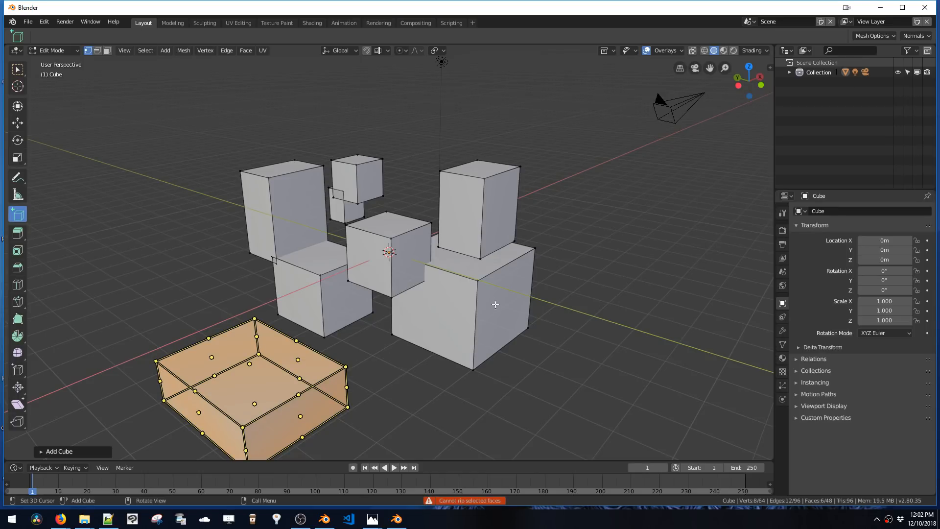
Switch to back orthographic view and draw several boxes on both sides of the central cube
middle_drag(373, 272, 352, 261)
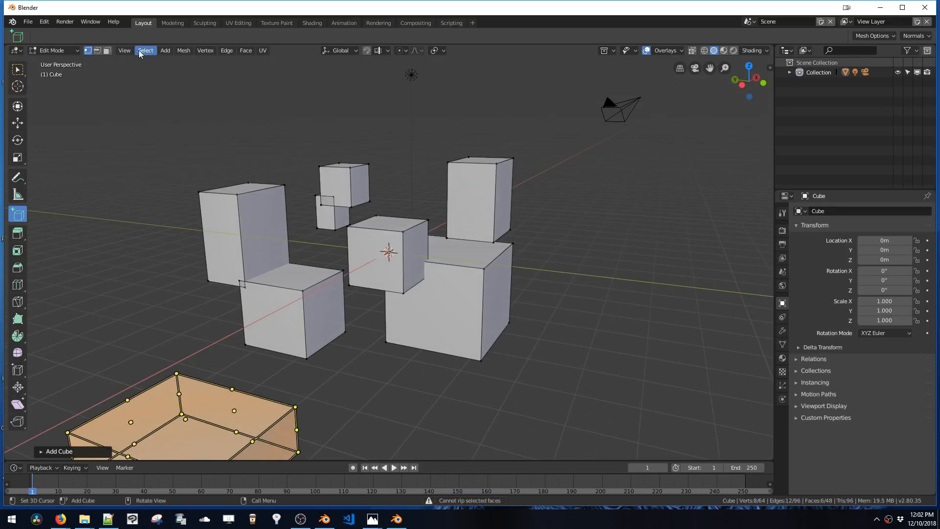
click(124, 50)
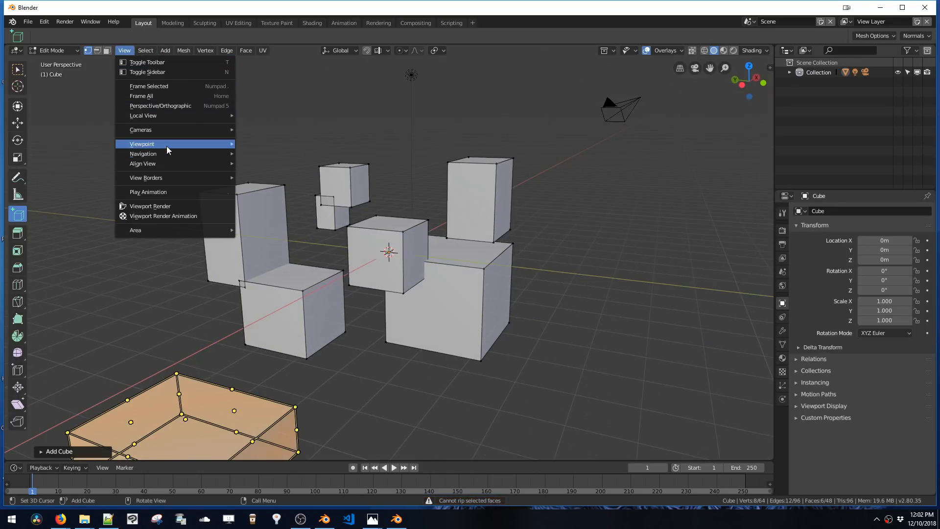
mouse_move(166, 146)
click(275, 186)
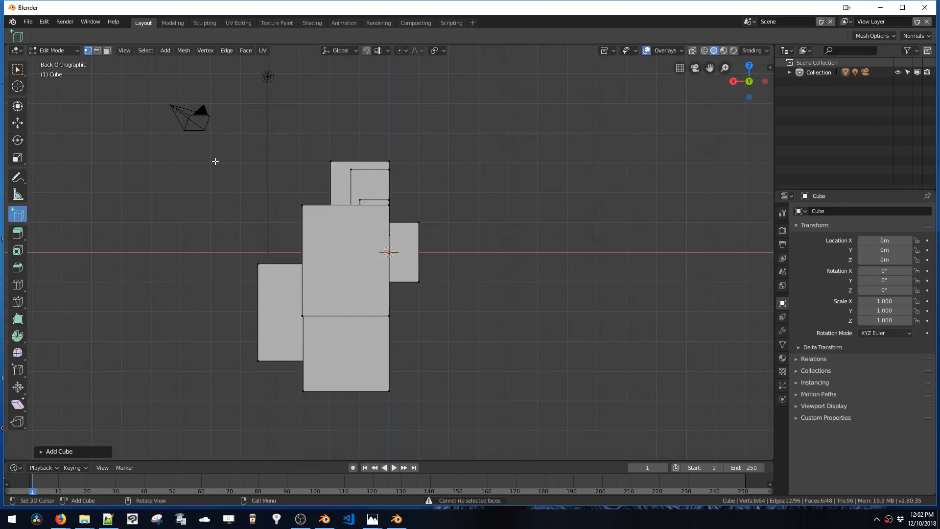
drag(215, 162, 281, 245)
click(529, 206)
drag(444, 185, 499, 285)
drag(489, 133, 563, 259)
drag(598, 224, 521, 386)
drag(688, 247, 490, 432)
click(435, 407)
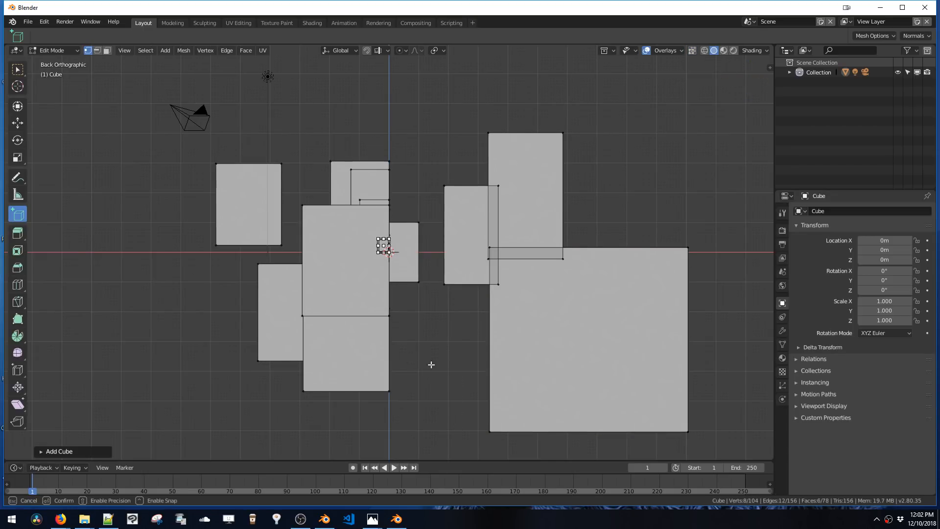
Draw more boxes, including one at the upper right and a tall one above the cluster
click(405, 320)
drag(422, 338, 473, 401)
drag(704, 162, 638, 239)
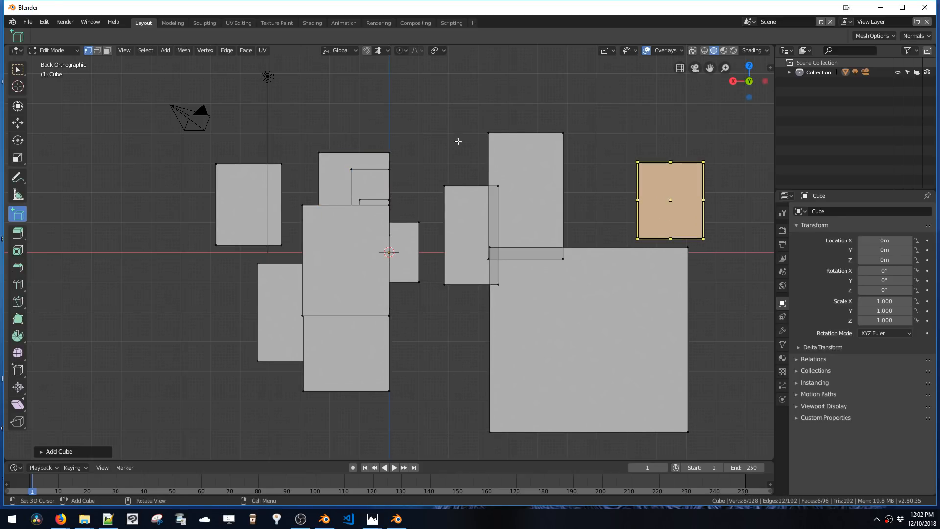
drag(458, 142, 486, 174)
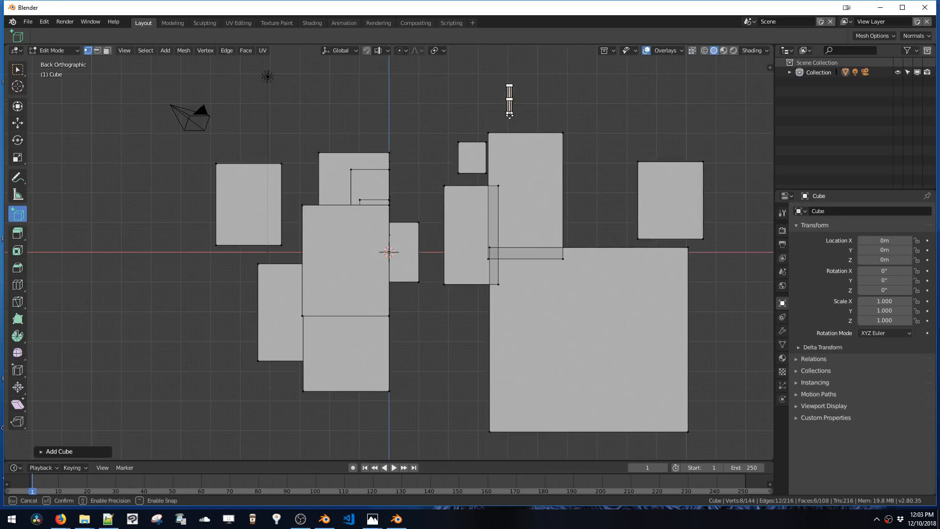
drag(509, 84, 430, 167)
drag(430, 302, 455, 356)
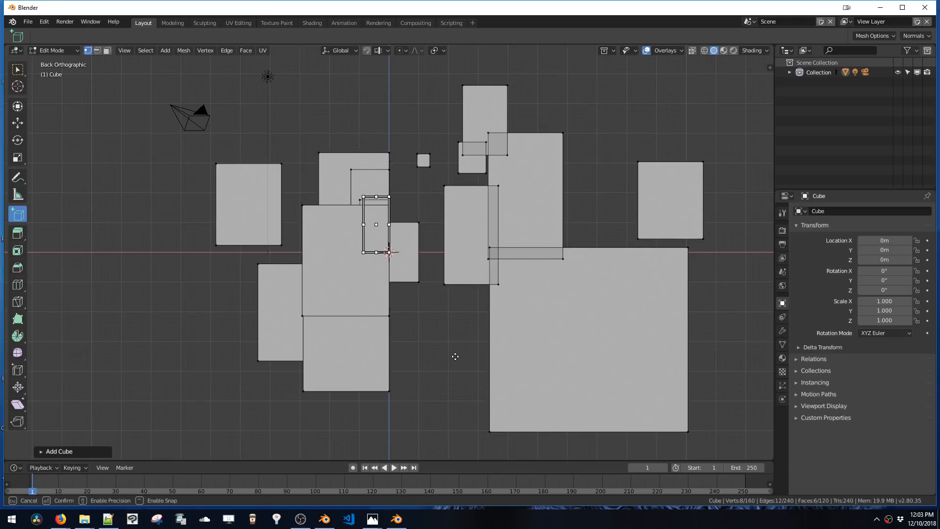
click(456, 358)
Draw small overlapping boxes around the center of the cluster
drag(231, 259, 282, 309)
drag(351, 257, 368, 277)
drag(378, 224, 353, 263)
click(390, 272)
drag(400, 299, 399, 299)
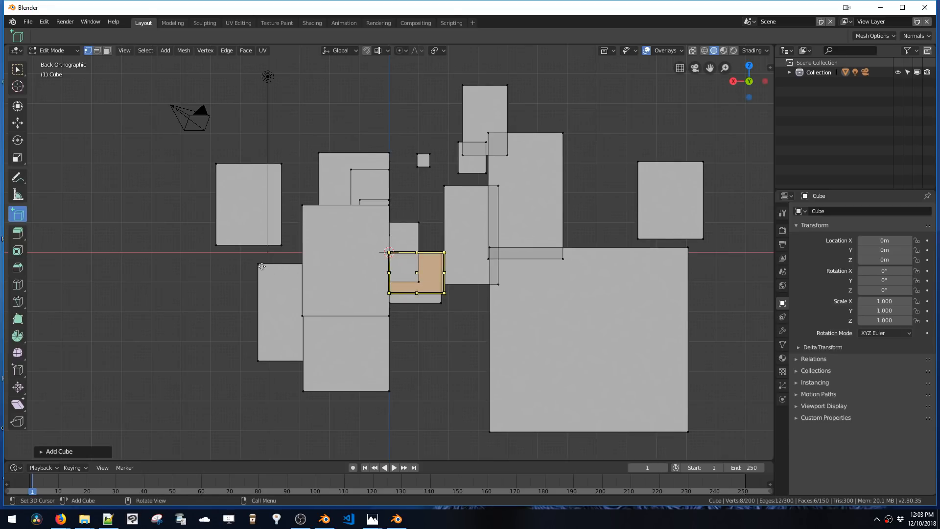
drag(228, 272, 268, 295)
drag(213, 287, 258, 325)
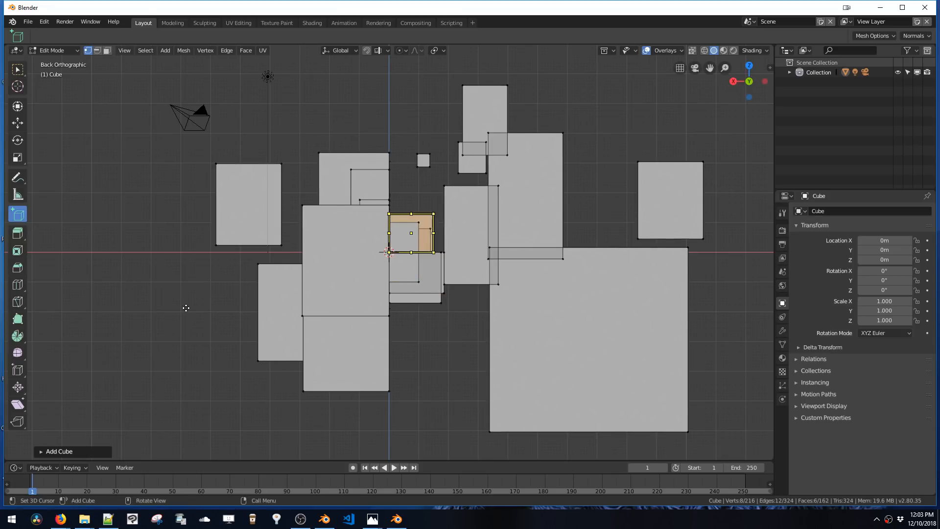
drag(188, 311, 248, 380)
drag(169, 291, 221, 356)
drag(219, 281, 172, 317)
Toggle the selection and draw more boxes, including one at the far left and one above the left side
key(a)
key(a)
drag(224, 286, 168, 318)
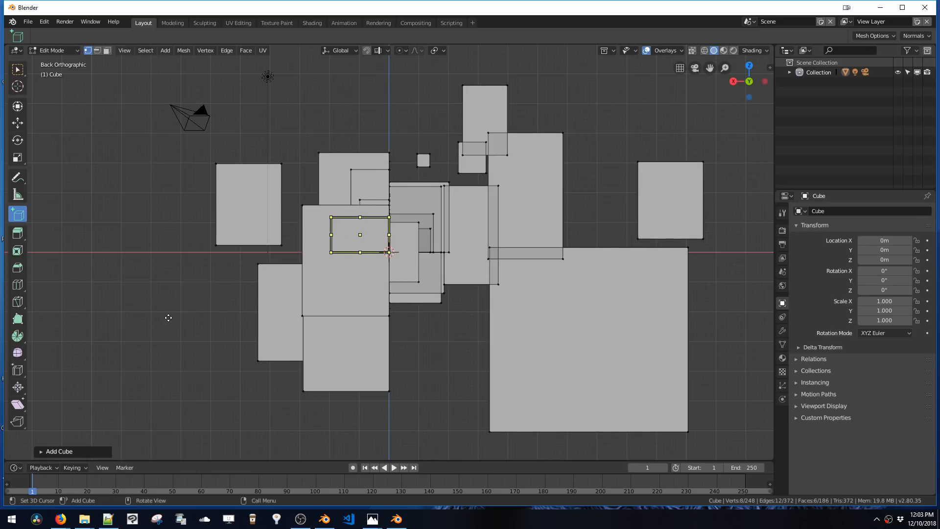
key(a)
key(a)
drag(204, 394, 211, 386)
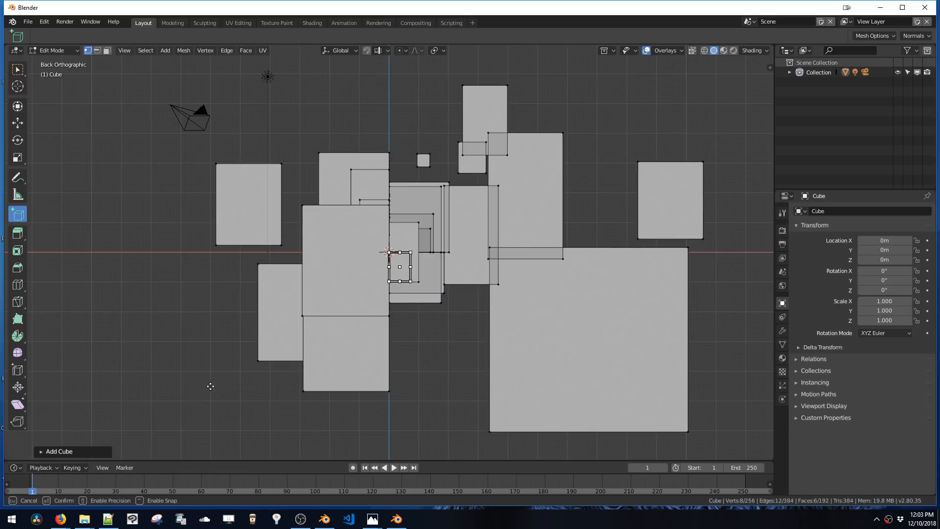
click(234, 377)
drag(252, 409, 136, 306)
click(153, 268)
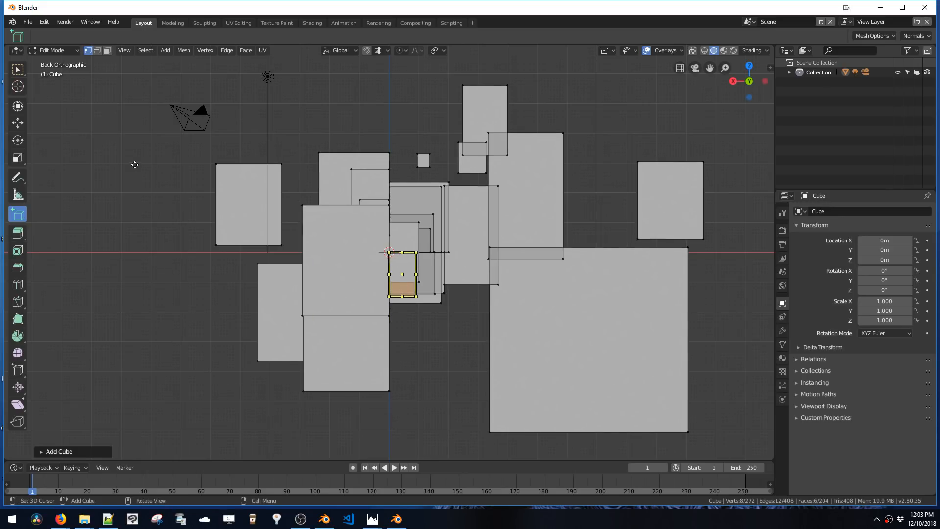
drag(131, 145, 195, 231)
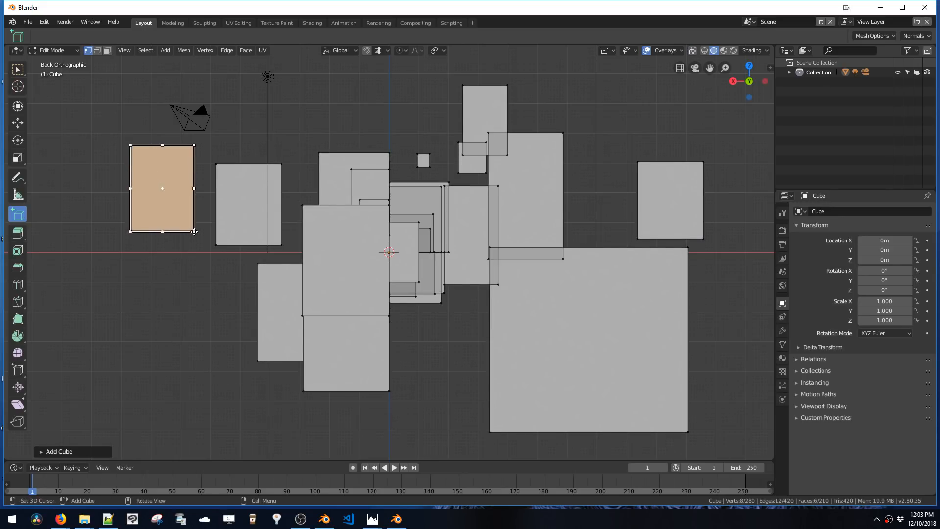
drag(259, 113, 304, 188)
Draw a large box at the upper right of the cluster
key(b)
drag(633, 108, 517, 219)
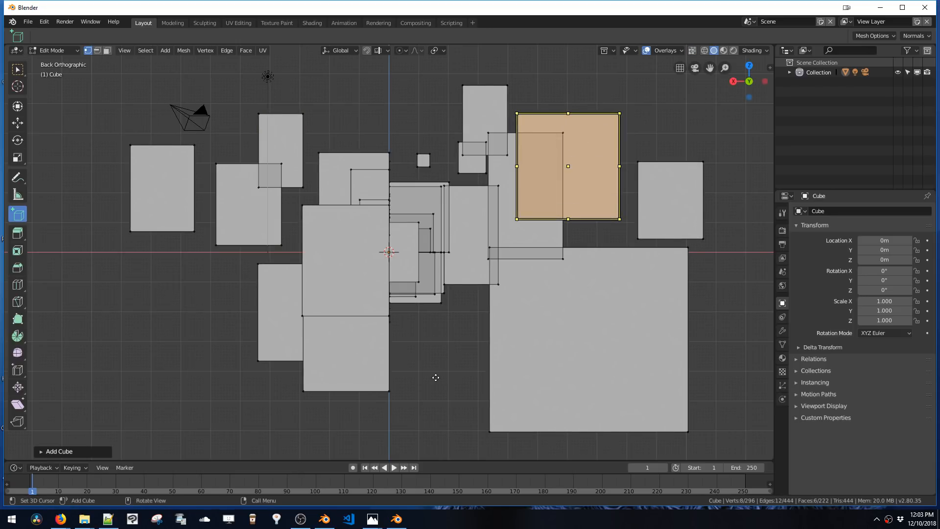
click(469, 330)
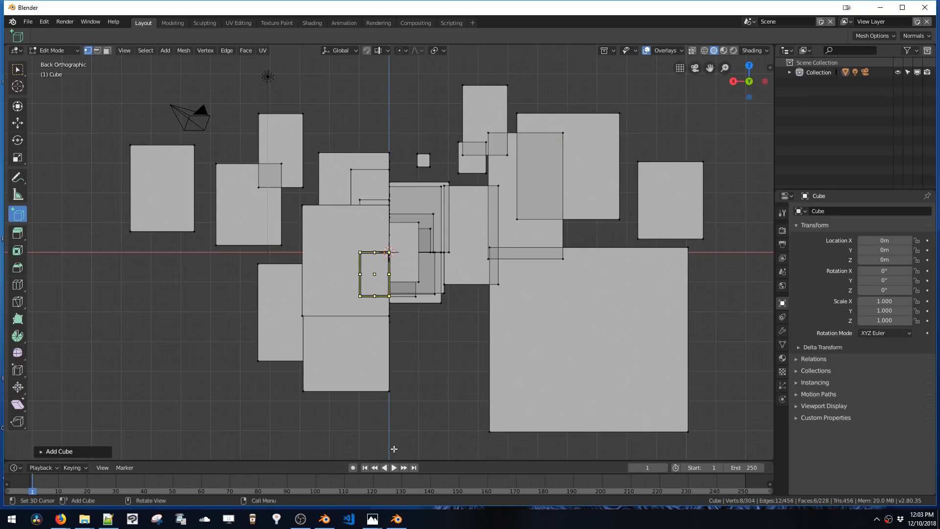
Snap the Blender window to the left half of the screen and widen it beside the browser chat
key(super+Left)
click(714, 138)
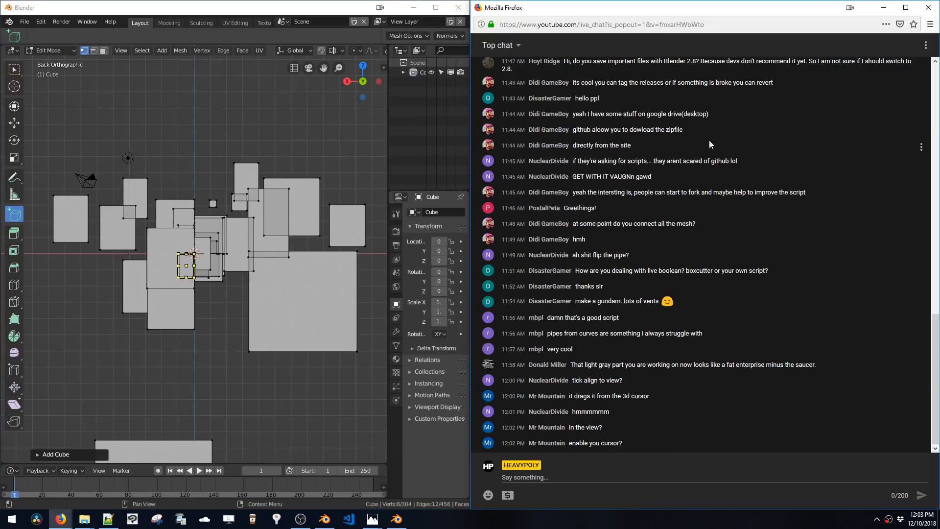
drag(471, 169, 731, 175)
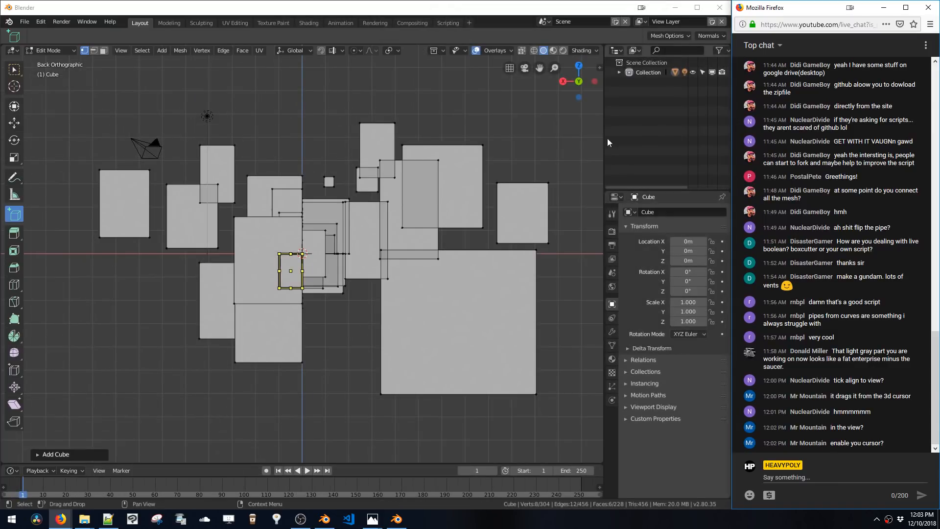
Draw a tall box left of center and a large box at the upper right in back view
drag(487, 116, 395, 310)
right_drag(525, 110, 493, 151)
drag(528, 114, 417, 267)
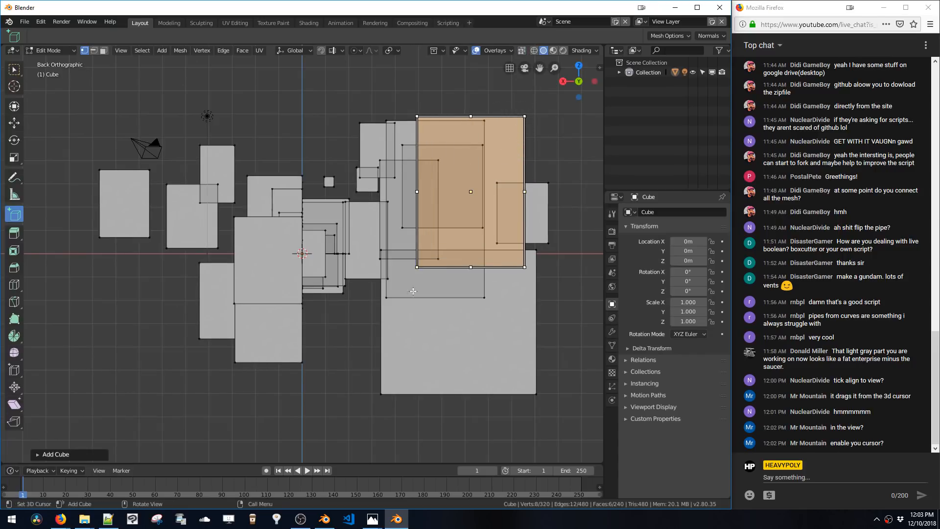
click(423, 325)
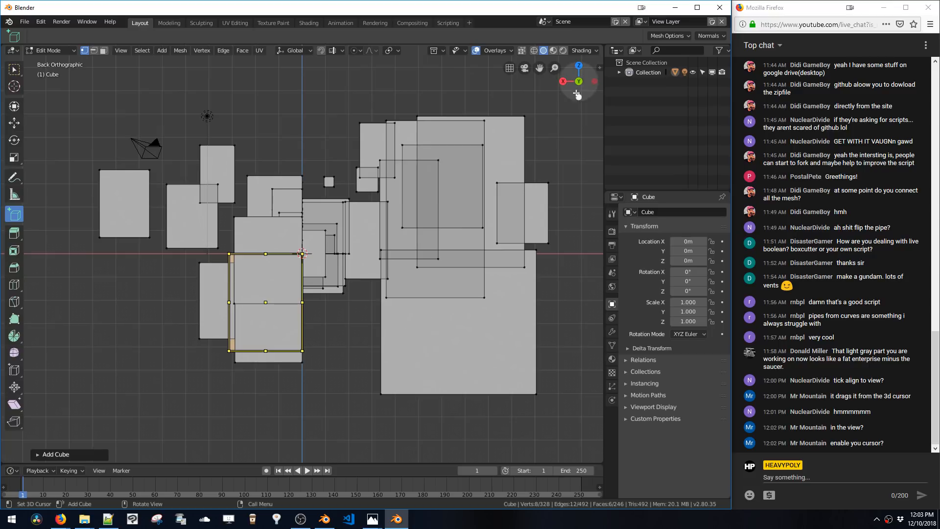
drag(528, 91, 425, 221)
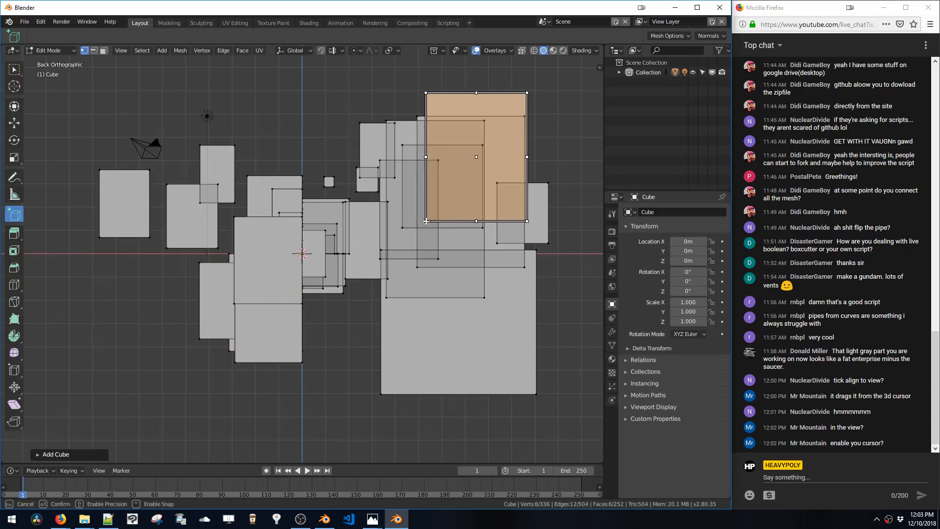
Draw a tall box above the center and a square box just right of the vertical axis
click(372, 334)
drag(321, 454, 394, 360)
click(394, 361)
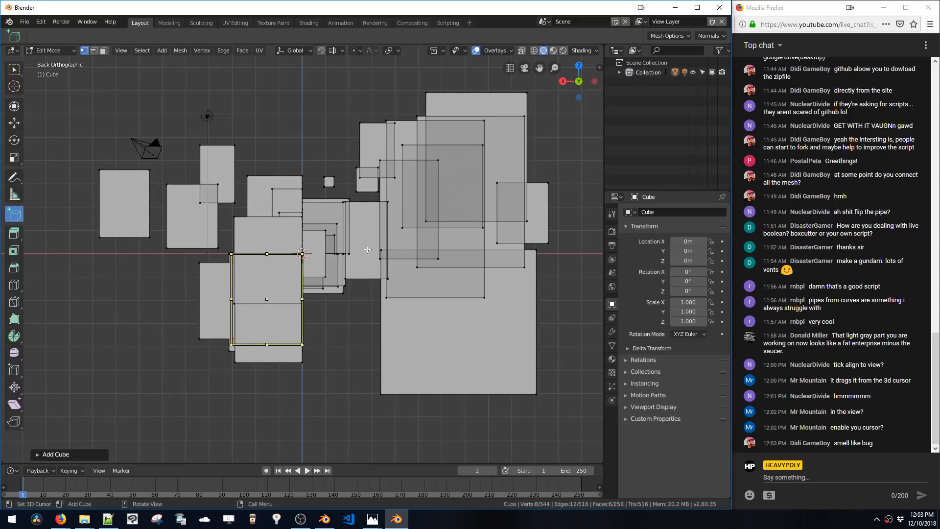
drag(424, 79, 339, 230)
click(299, 402)
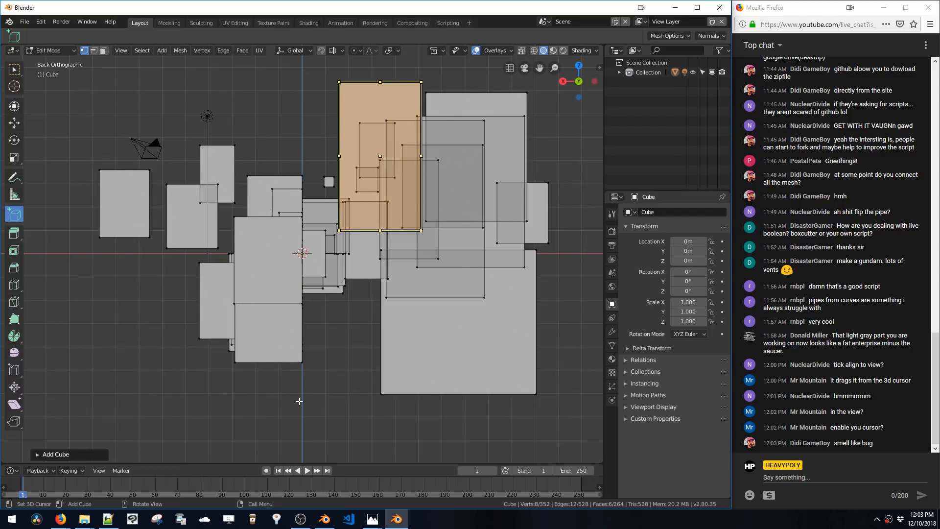
drag(282, 439, 342, 357)
click(342, 358)
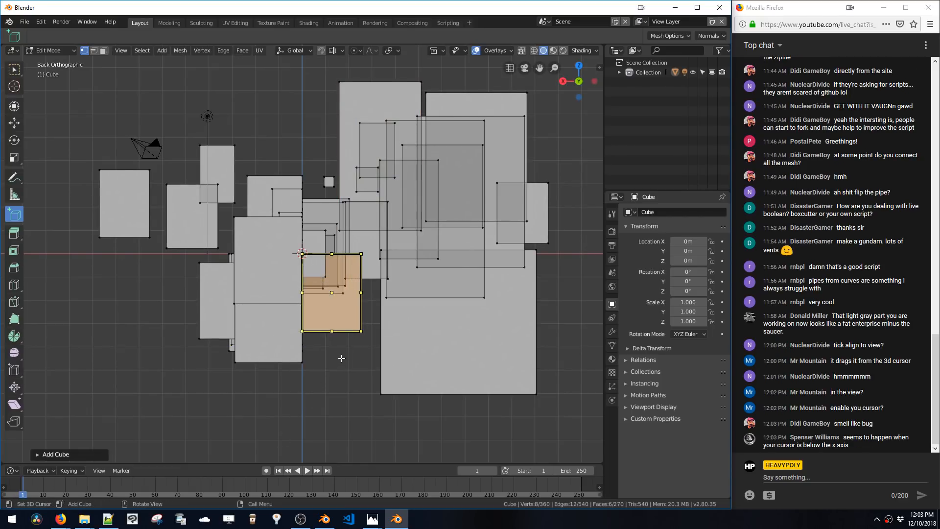
Draw additional boxes along the top and edges of the cluster and a narrow box below center
drag(138, 105, 196, 179)
drag(240, 84, 293, 161)
drag(321, 85, 383, 171)
drag(555, 100, 595, 185)
drag(559, 143, 590, 200)
drag(338, 394, 369, 352)
drag(263, 413, 325, 363)
drag(300, 412, 346, 379)
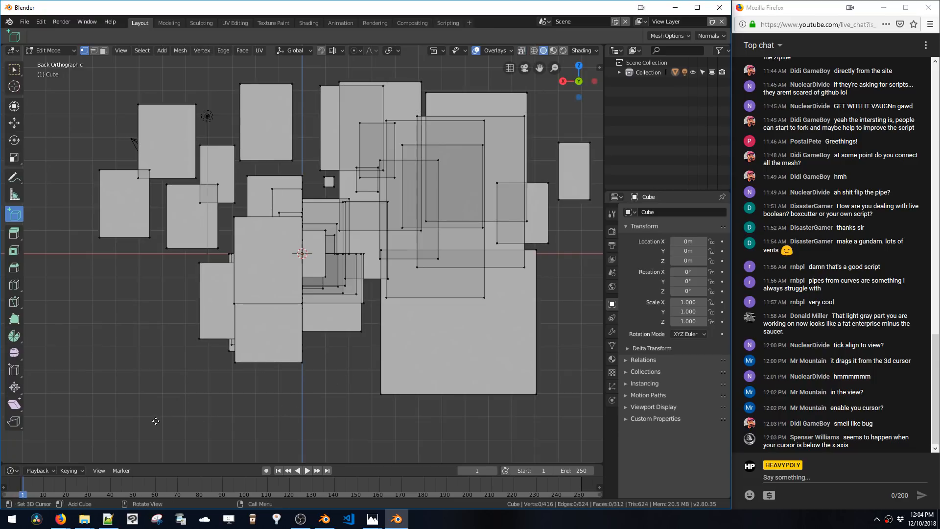
drag(156, 421, 226, 340)
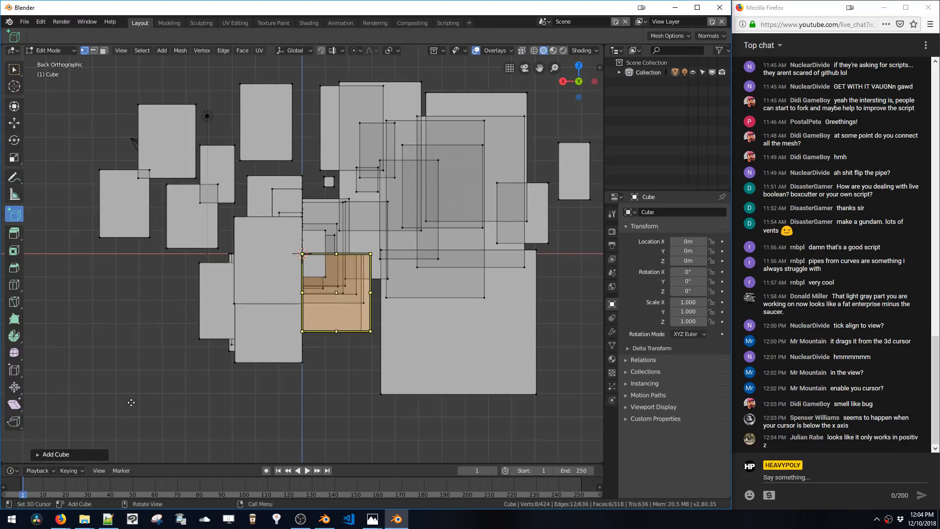
drag(131, 403, 174, 325)
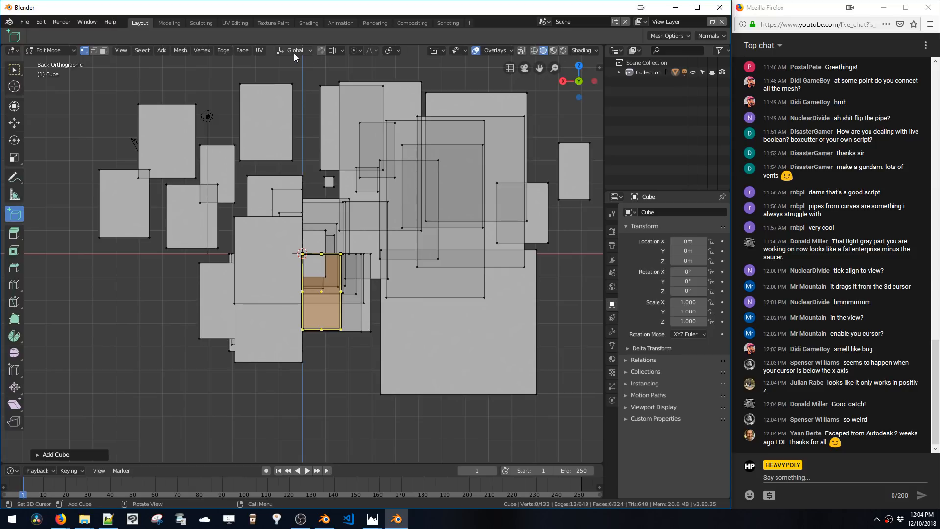
Switch to right orthographic view and draw a box above the center cube
click(128, 50)
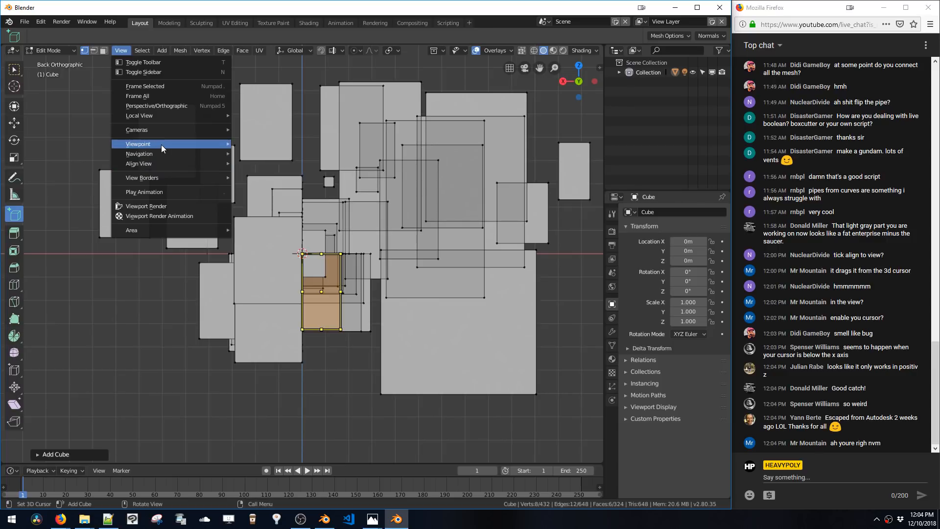
mouse_move(160, 145)
click(263, 205)
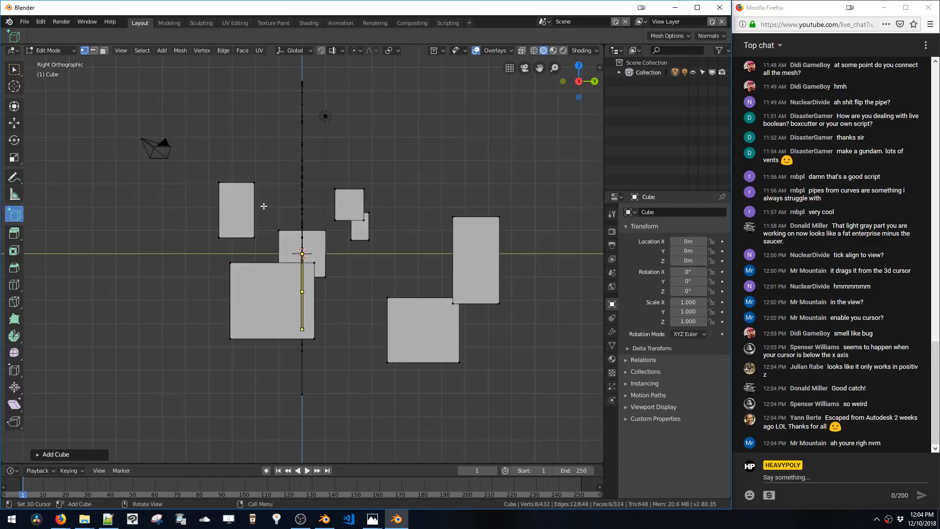
drag(411, 198, 369, 276)
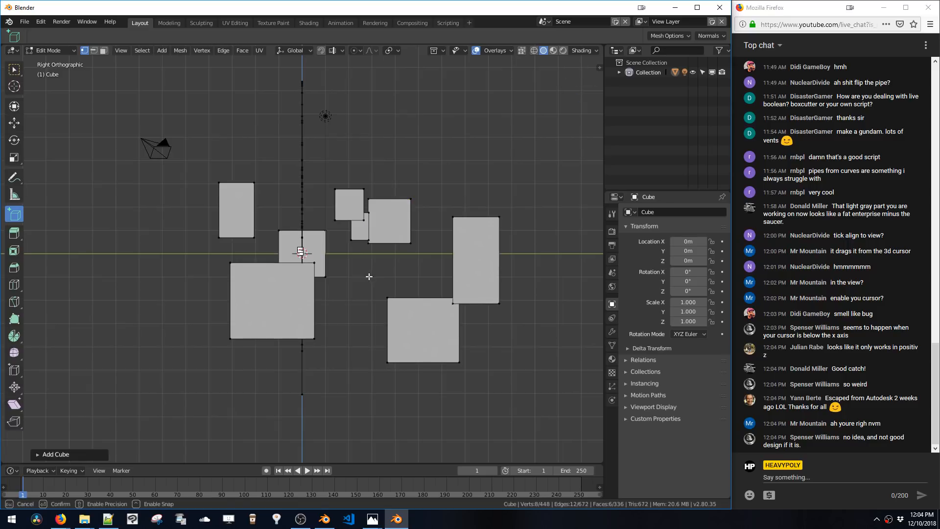
Place the 3D cursor and draw a box just right of and below the selected cube in right orthographic view
click(333, 322)
drag(332, 365, 377, 309)
drag(215, 410, 246, 358)
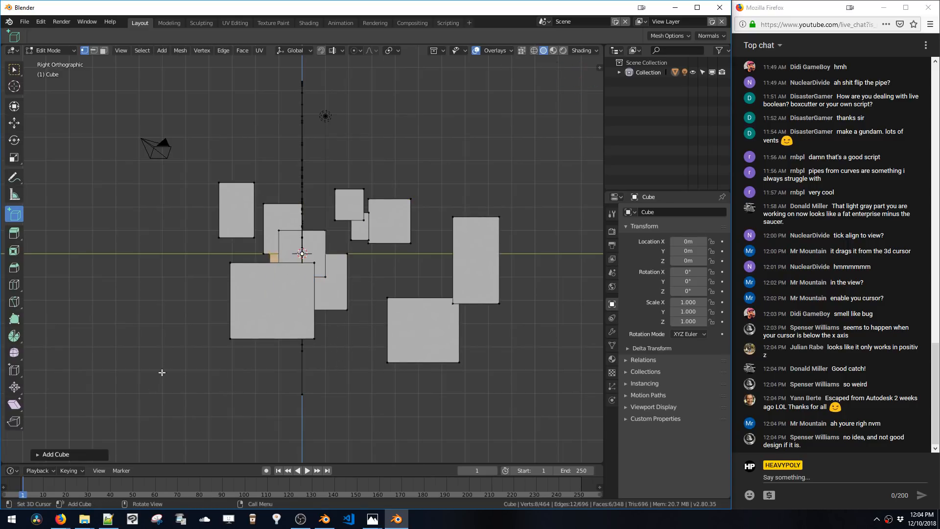
drag(153, 384, 170, 355)
Deselect all, box-select the central cluster, orbit into perspective, and try to rip the selected faces
key(alt+a)
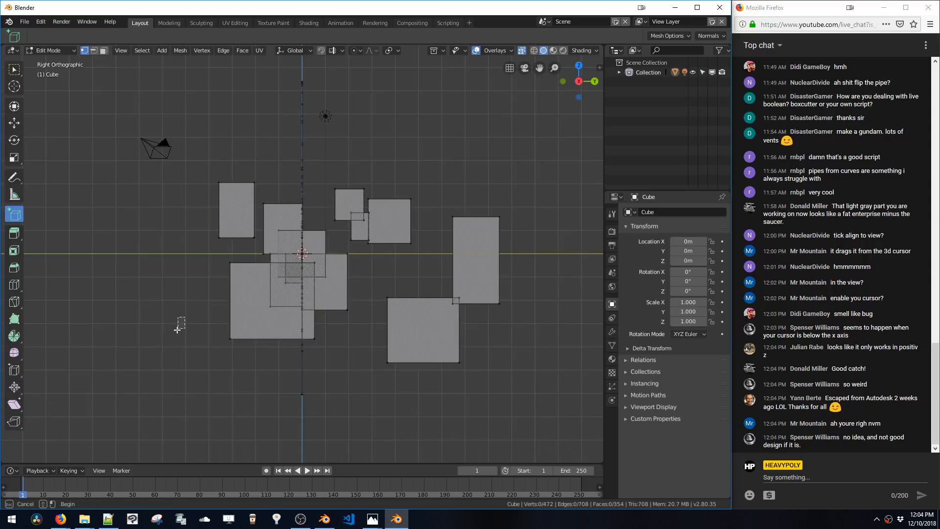
drag(187, 318, 169, 334)
middle_drag(157, 351, 388, 258)
scroll(387, 258, up, 4)
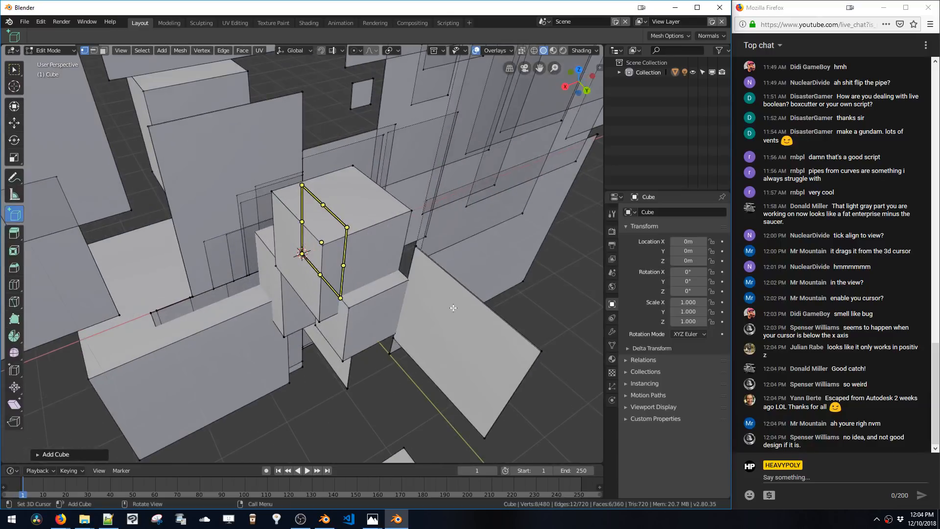
middle_drag(451, 310, 310, 352)
key(v)
Expand the Add Cube operator panel to inspect its options
click(87, 454)
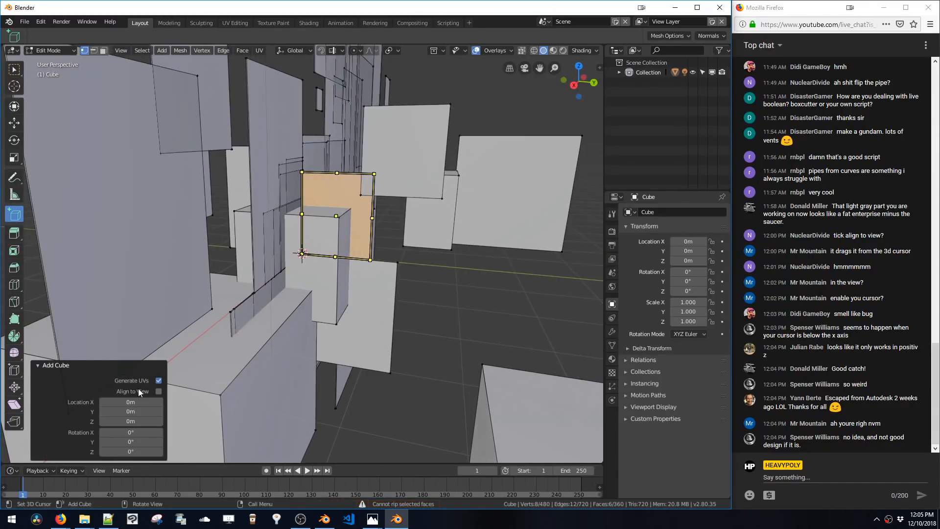
middle_drag(441, 323, 382, 250)
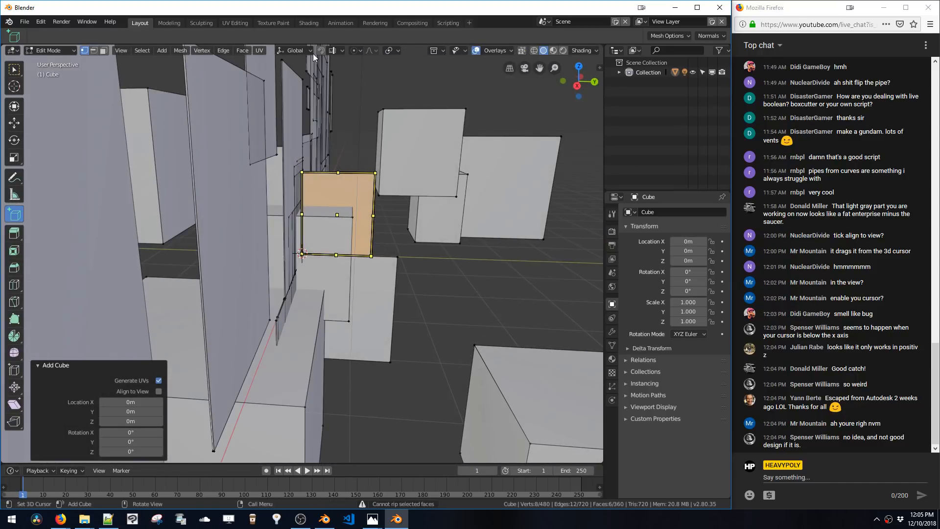
Switch the viewport to bottom orthographic view
click(122, 52)
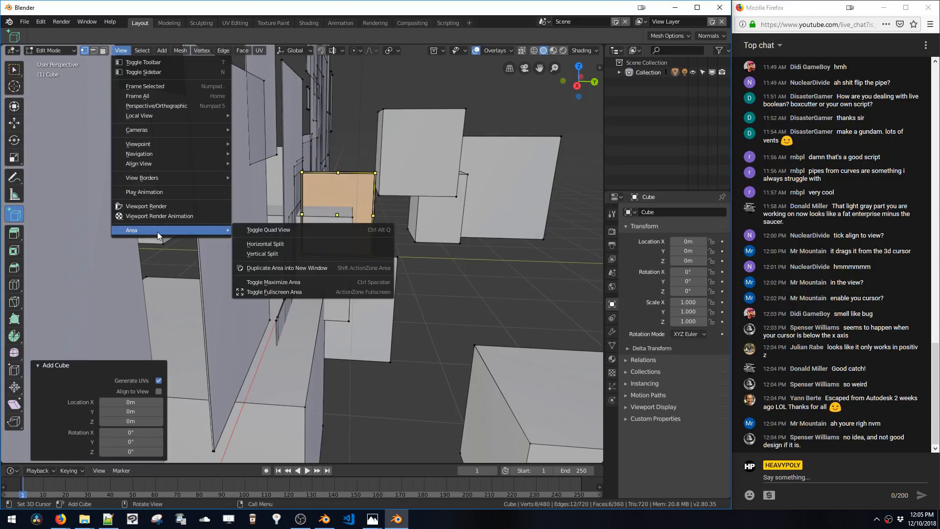
mouse_move(168, 179)
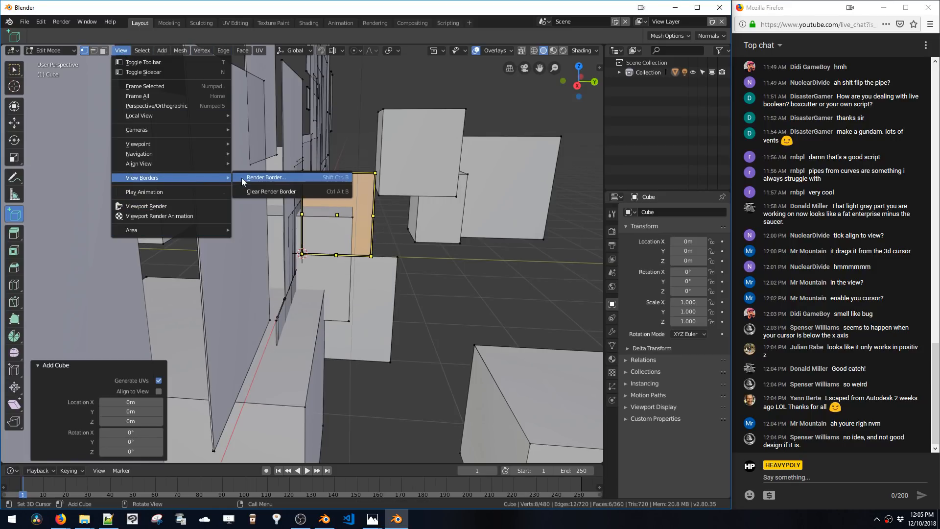
mouse_move(189, 143)
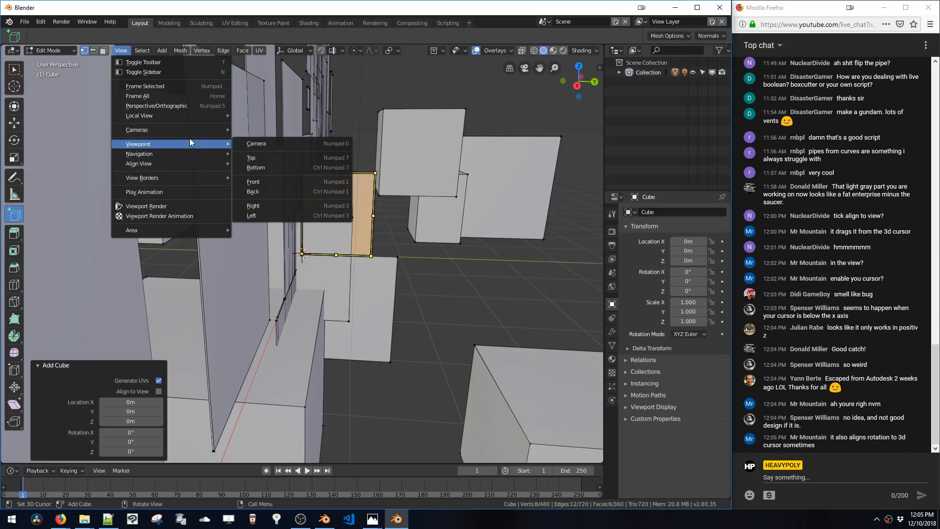
click(277, 168)
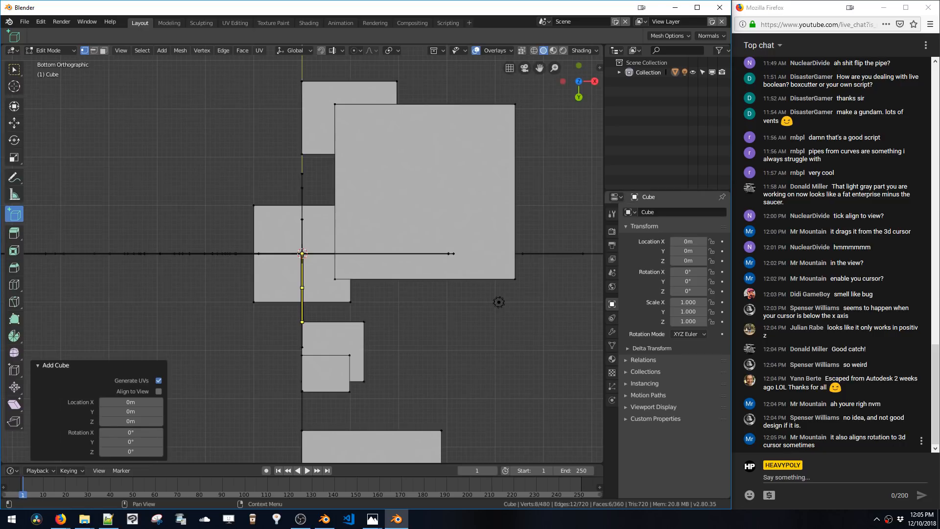
Draw a square box below and right of the center in bottom view
drag(497, 394, 384, 294)
click(384, 294)
right_click(530, 287)
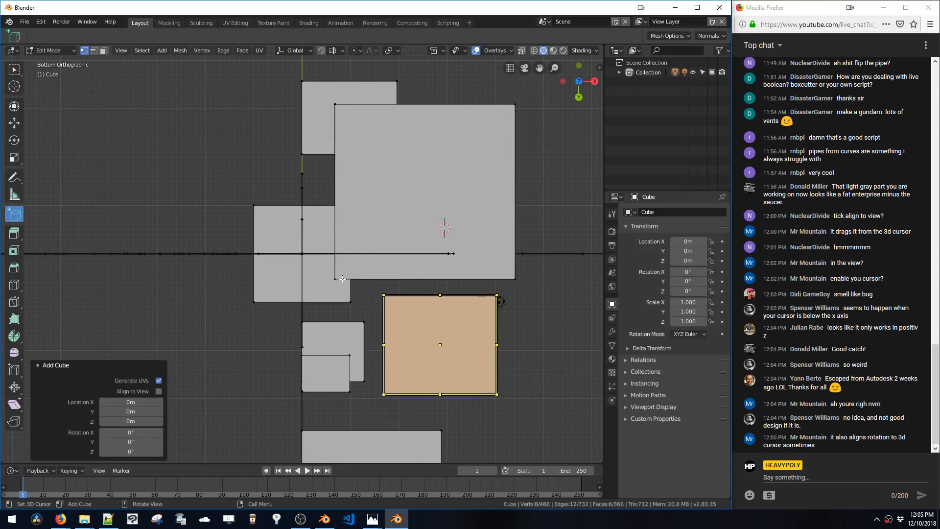
Orbit into perspective and draw a flat box on the grid beside the cluster
click(543, 338)
middle_drag(550, 359, 379, 358)
right_click(379, 358)
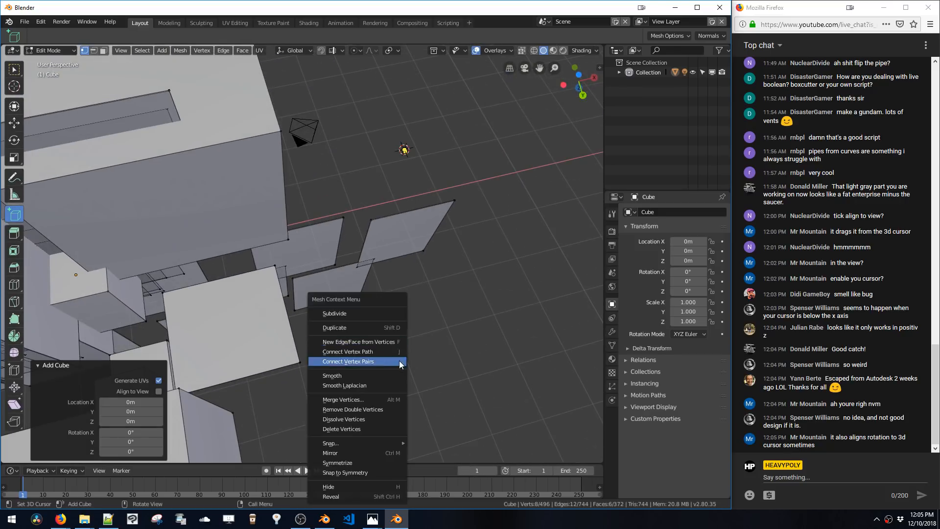
shift+right_click(464, 257)
drag(410, 283, 480, 361)
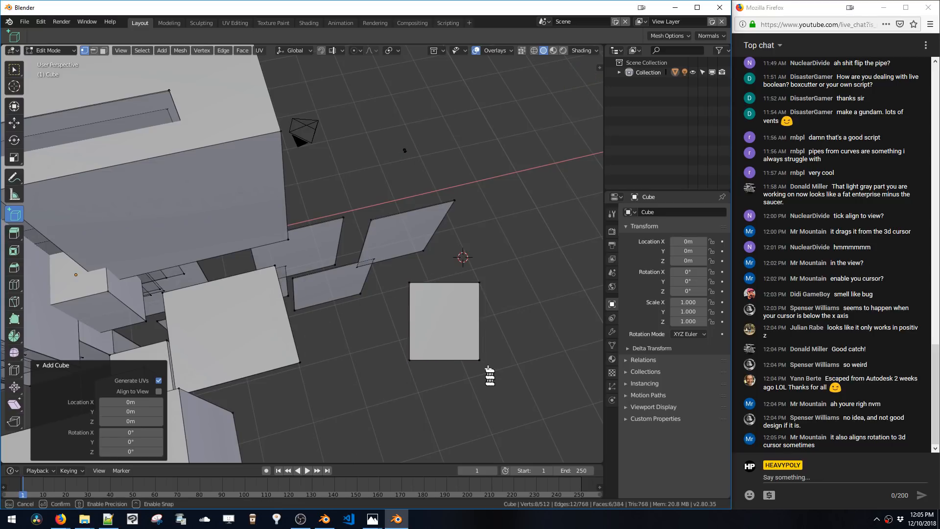
Draw three view-aligned boxes in perspective, ending with a long diagonal beam across the cluster
click(522, 313)
middle_drag(522, 314, 431, 282)
drag(450, 271, 590, 300)
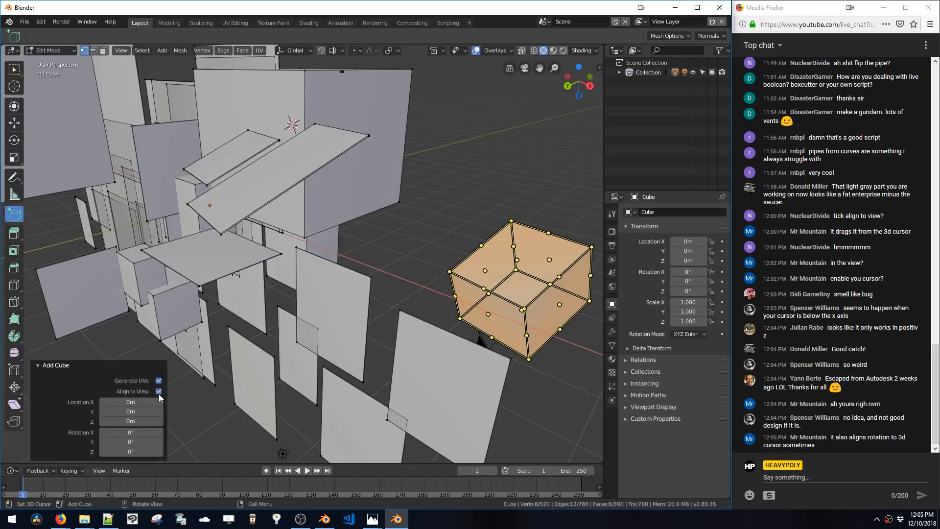
drag(385, 240, 510, 244)
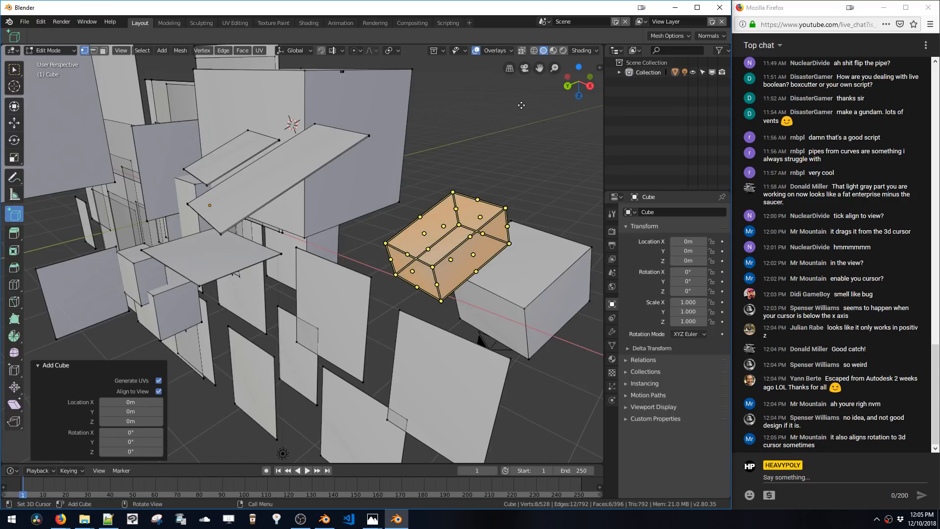
drag(521, 105, 293, 322)
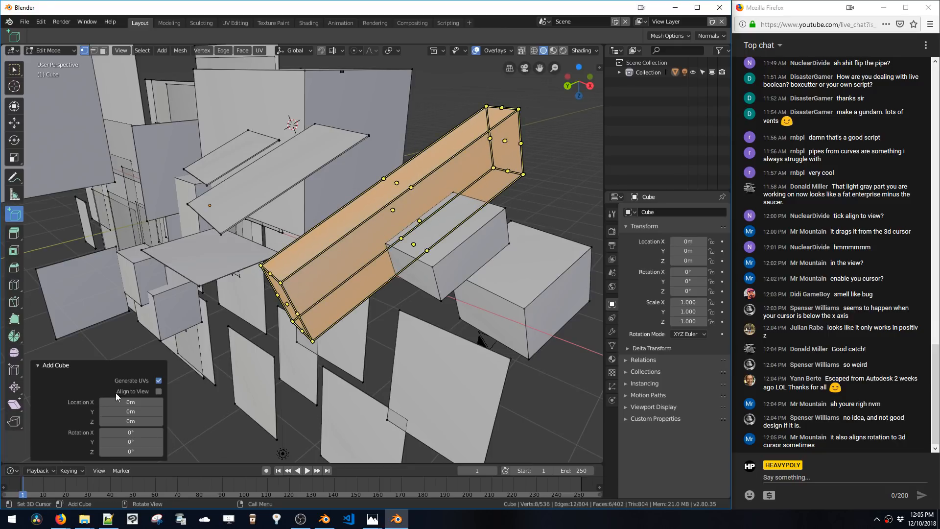
Turn off Align to View for the long beam and zoom out to check it
click(158, 392)
middle_drag(343, 323, 433, 327)
scroll(416, 321, down, 3)
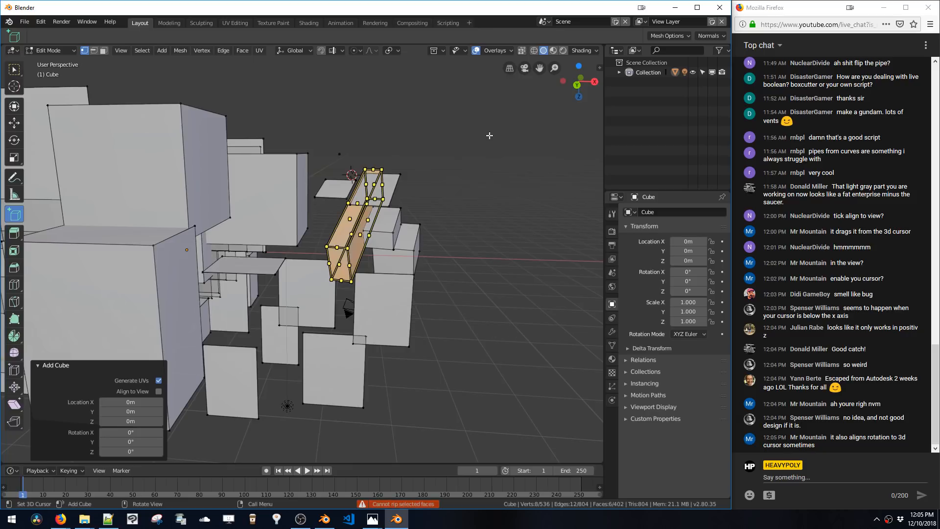
key(shift+z)
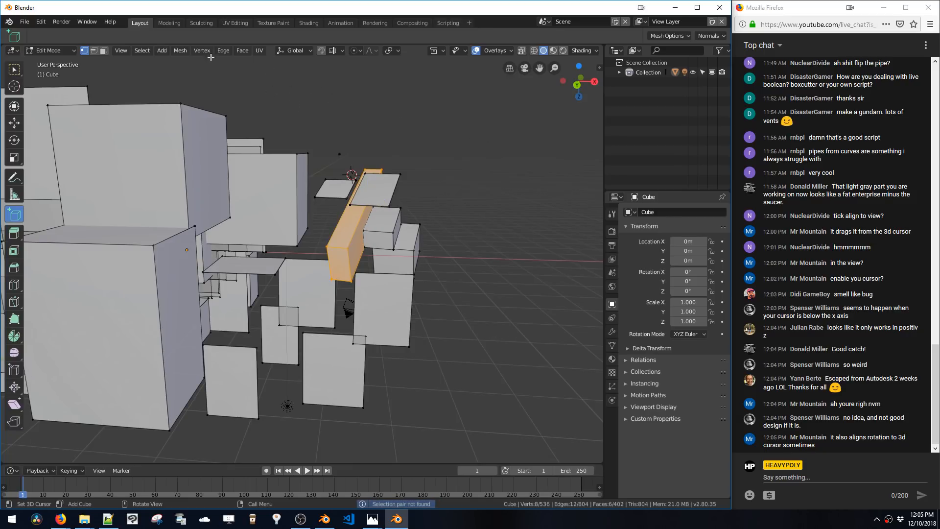
Switch the viewport to front orthographic view
click(120, 51)
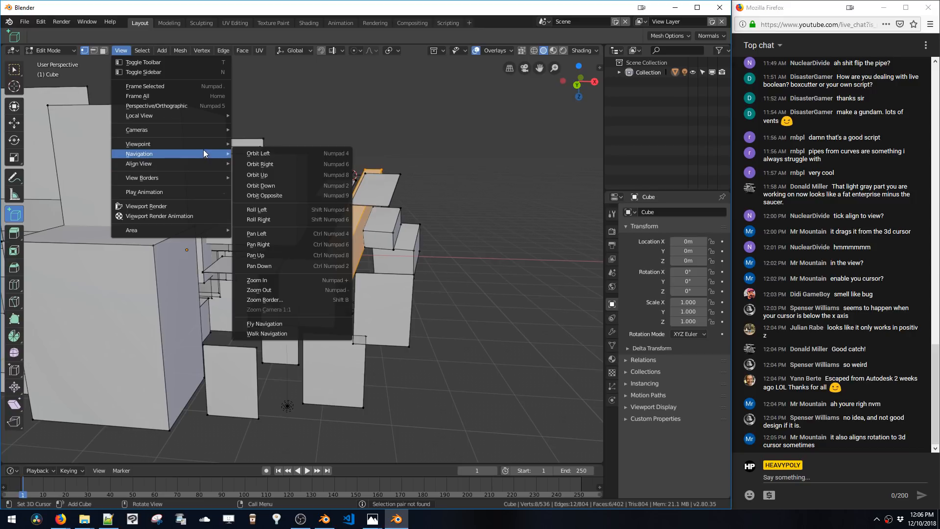
mouse_move(230, 143)
click(265, 182)
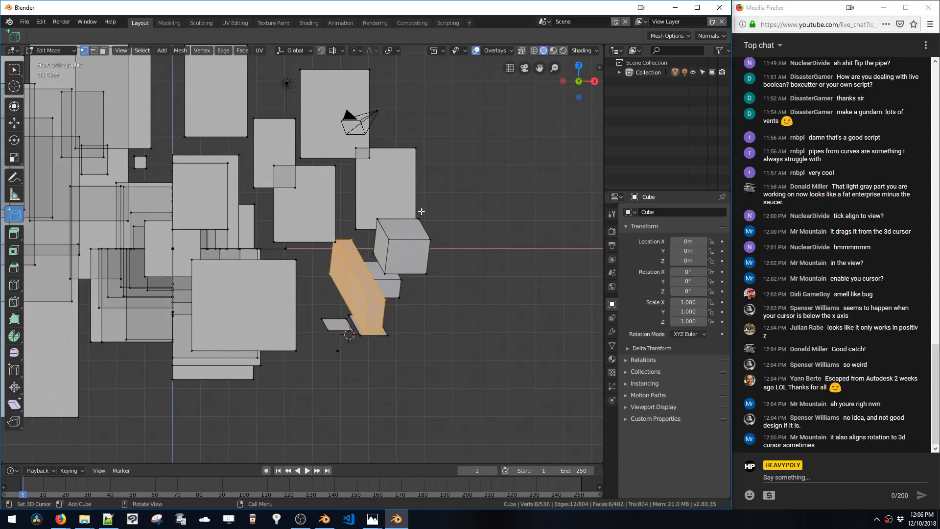
Draw a series of boxes around the center and lower right of the cluster in front view
drag(357, 212, 409, 204)
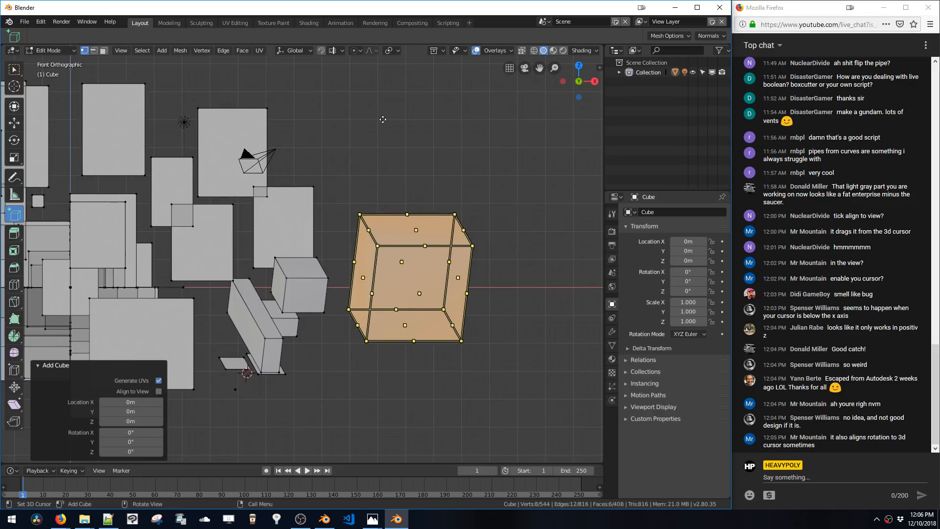
mouse_move(371, 99)
mouse_down()
mouse_move(383, 108)
mouse_move(384, 99)
mouse_move(372, 103)
mouse_up()
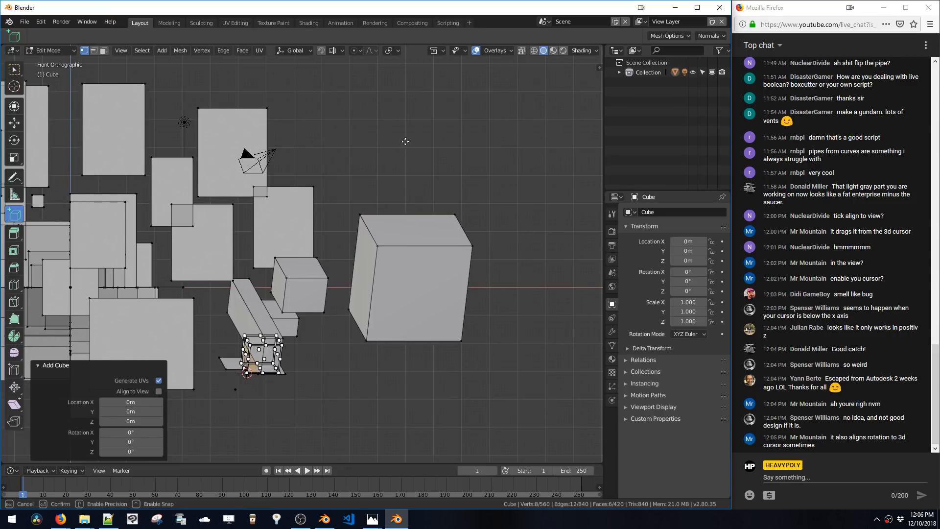
drag(405, 142, 455, 191)
drag(498, 330, 571, 439)
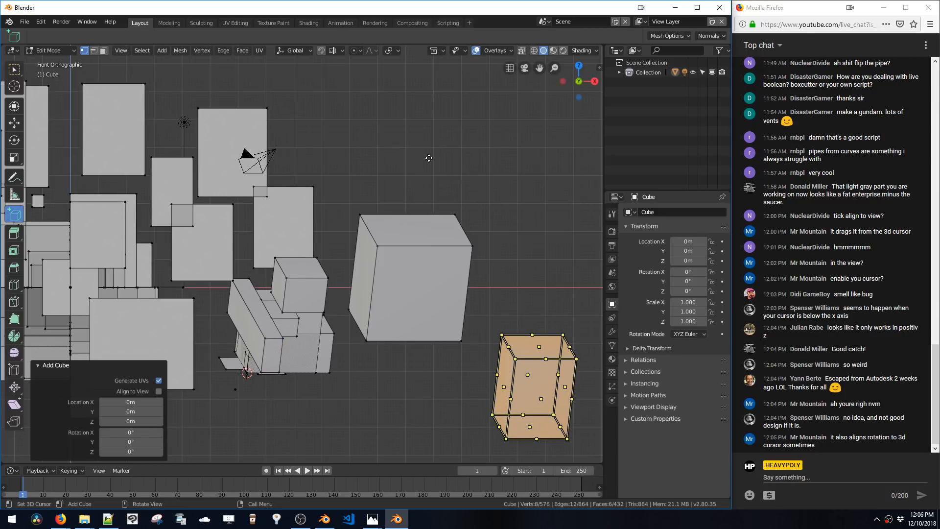
drag(354, 120, 467, 272)
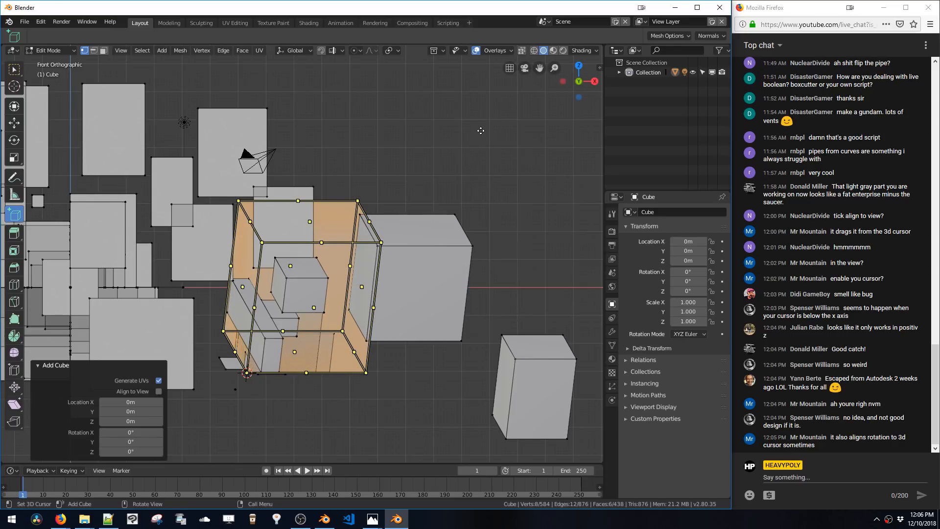
mouse_move(481, 131)
mouse_down()
mouse_move(564, 269)
mouse_move(554, 276)
mouse_up()
mouse_move(424, 358)
mouse_down()
mouse_move(443, 380)
mouse_move(468, 454)
mouse_up()
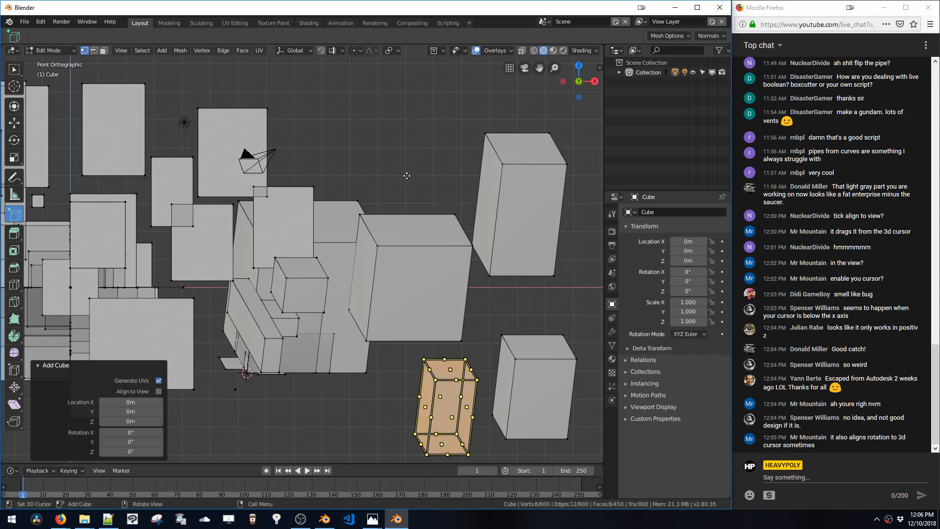
drag(407, 175, 418, 320)
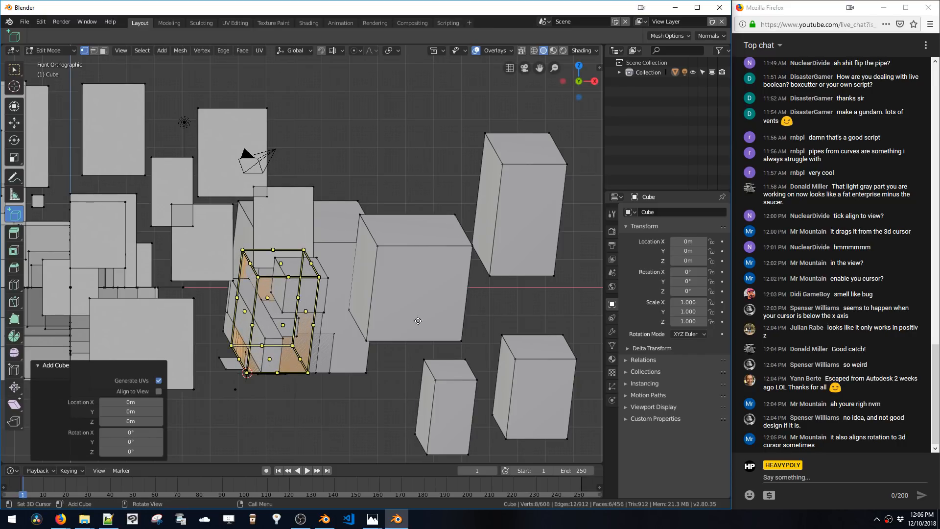
Toggle X-ray and draw small boxes near the lower left of the cluster
key(alt+z)
drag(412, 392, 413, 393)
drag(382, 352, 428, 430)
drag(197, 407, 234, 455)
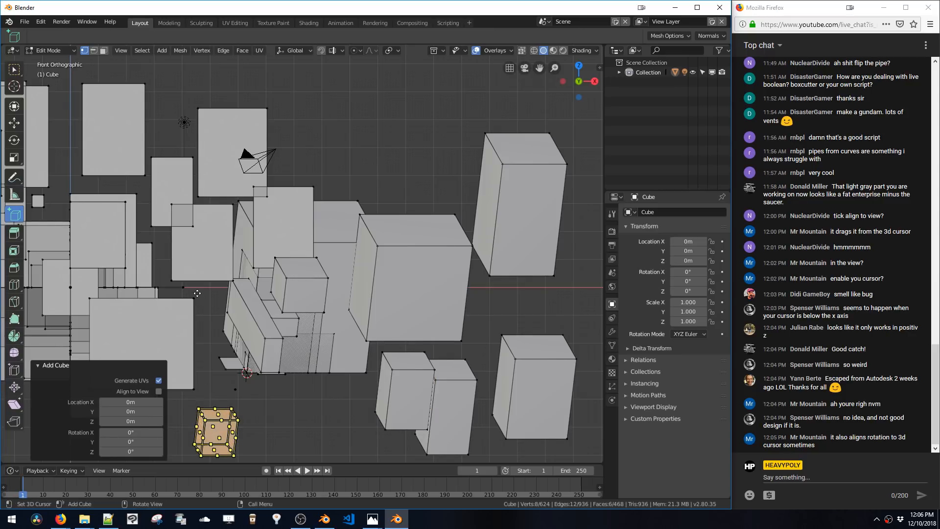
drag(193, 261, 209, 278)
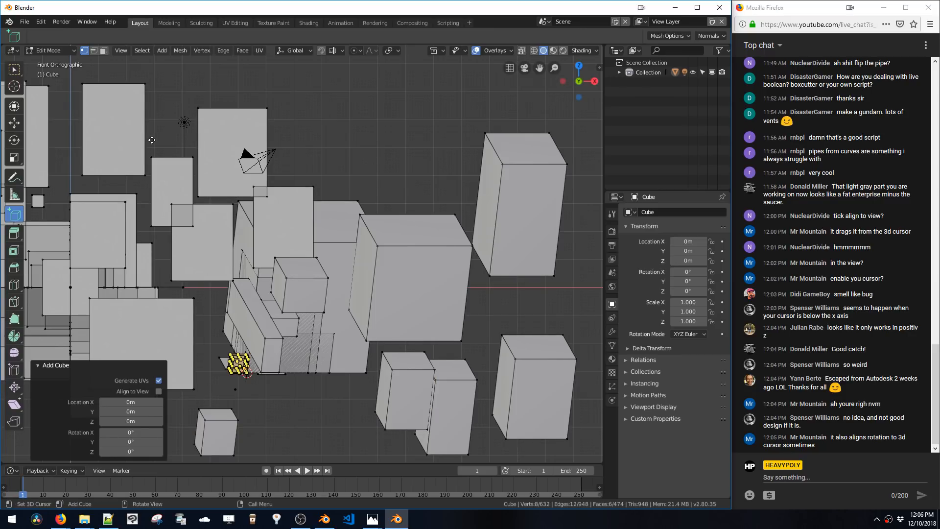
drag(147, 122, 182, 166)
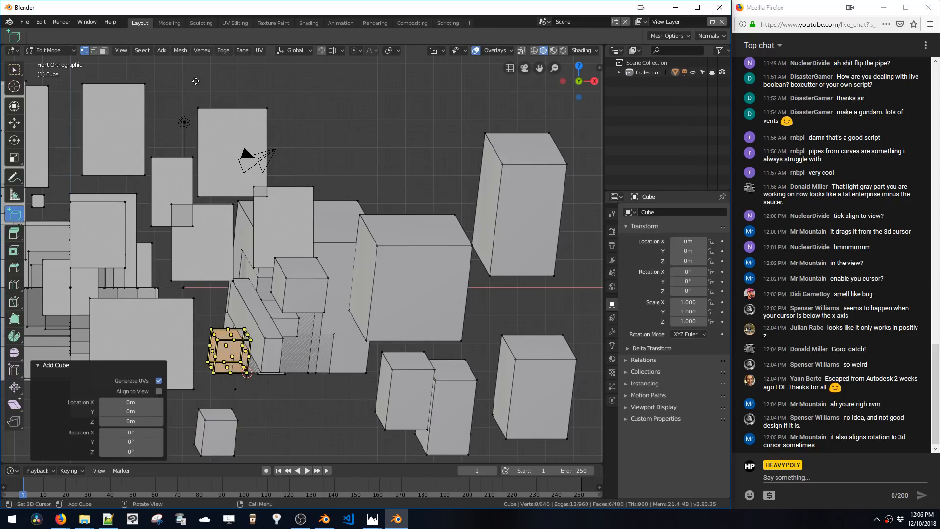
Draw more boxes over the lower middle cluster and at the upper right edge
drag(201, 83, 247, 146)
drag(283, 91, 331, 153)
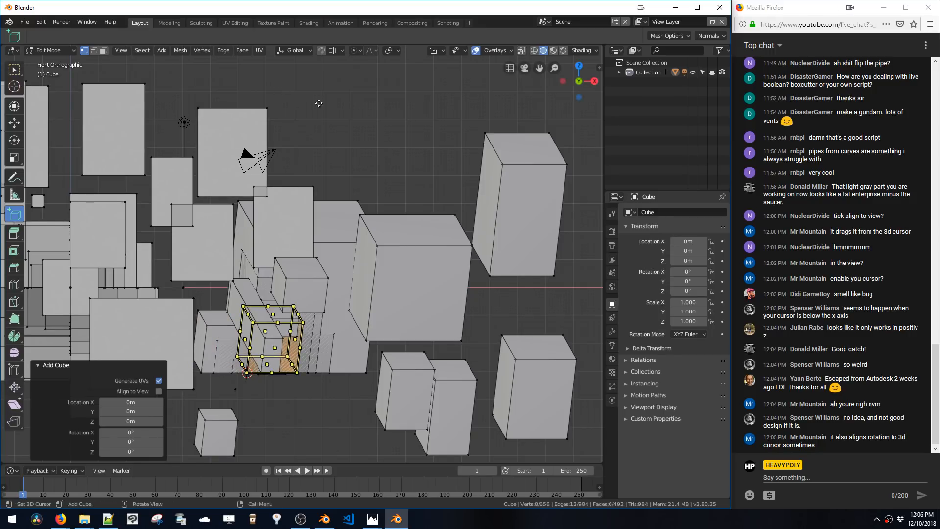
drag(326, 94, 382, 158)
drag(401, 108, 482, 164)
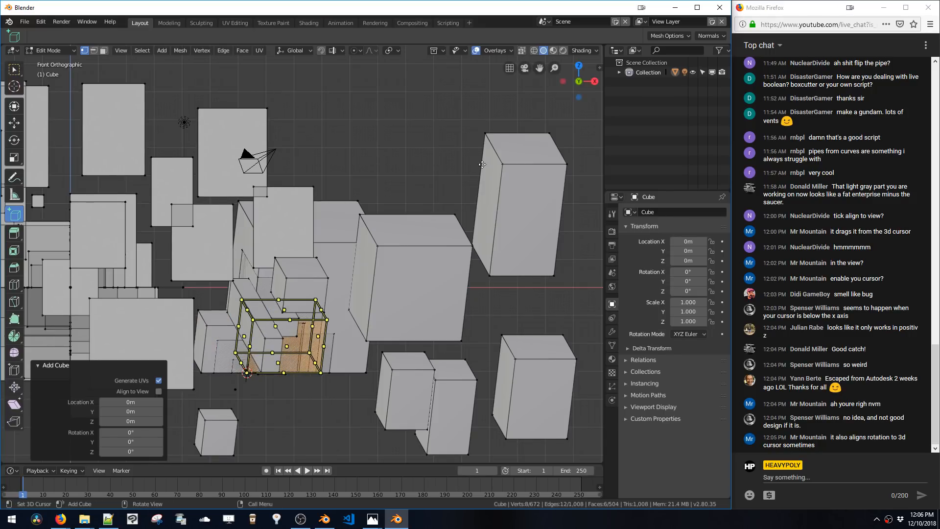
drag(484, 78, 591, 188)
drag(536, 104, 590, 177)
drag(330, 114, 432, 205)
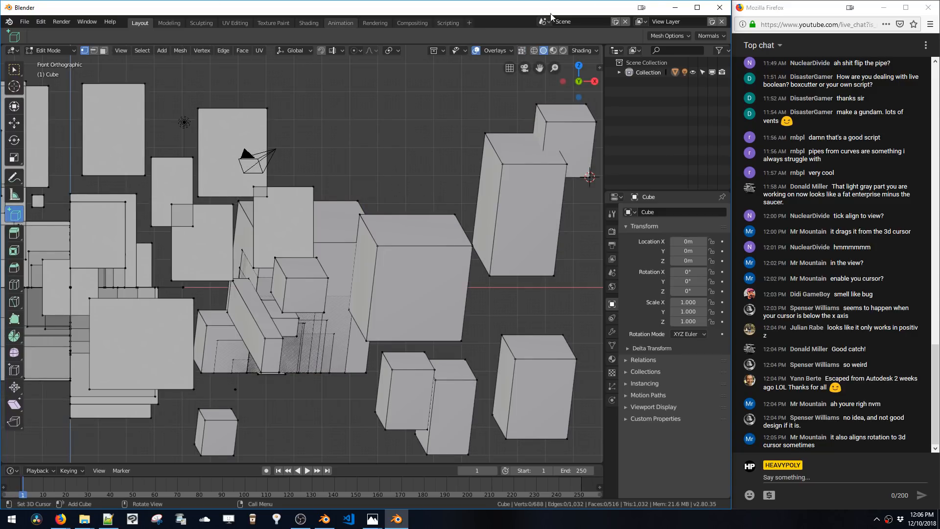
Quit Blender without saving the changes
click(720, 7)
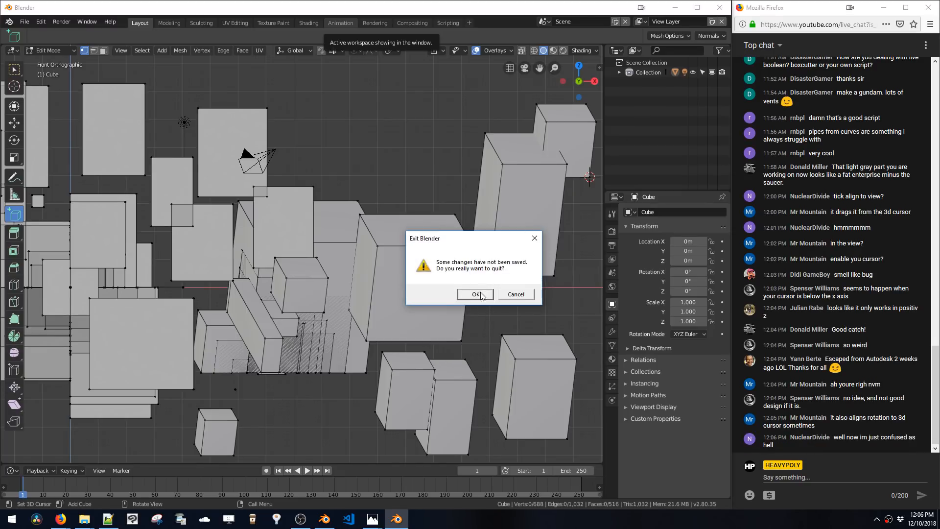
click(475, 295)
Switch to the other Blender window with the Index Snail file and orbit its viewport
click(324, 520)
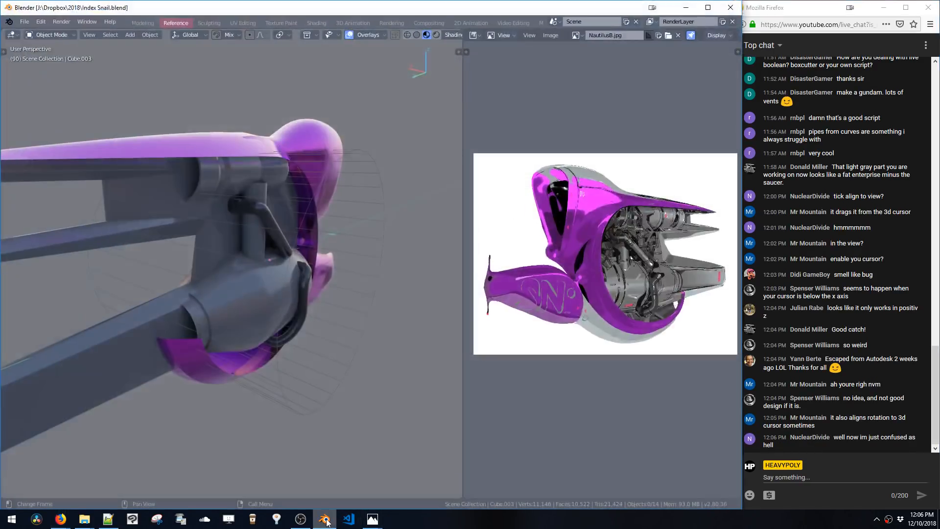
middle_drag(360, 229, 325, 227)
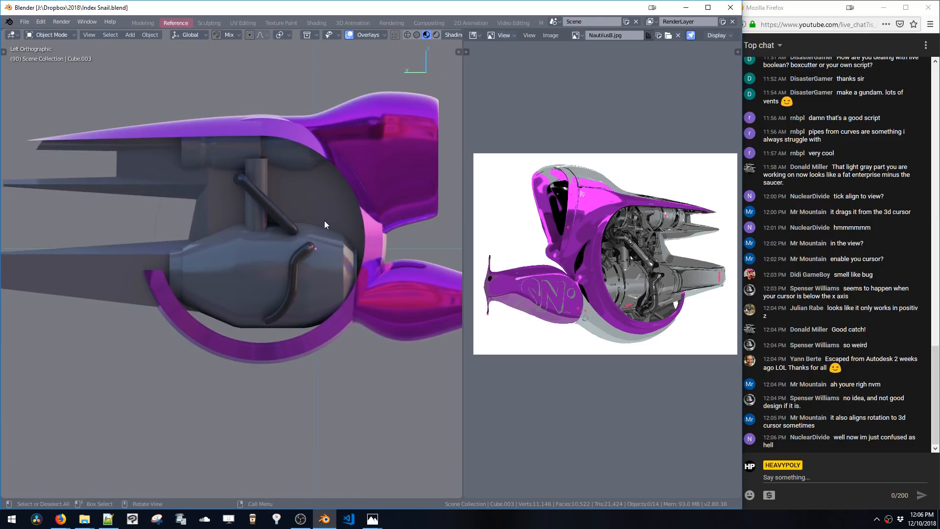
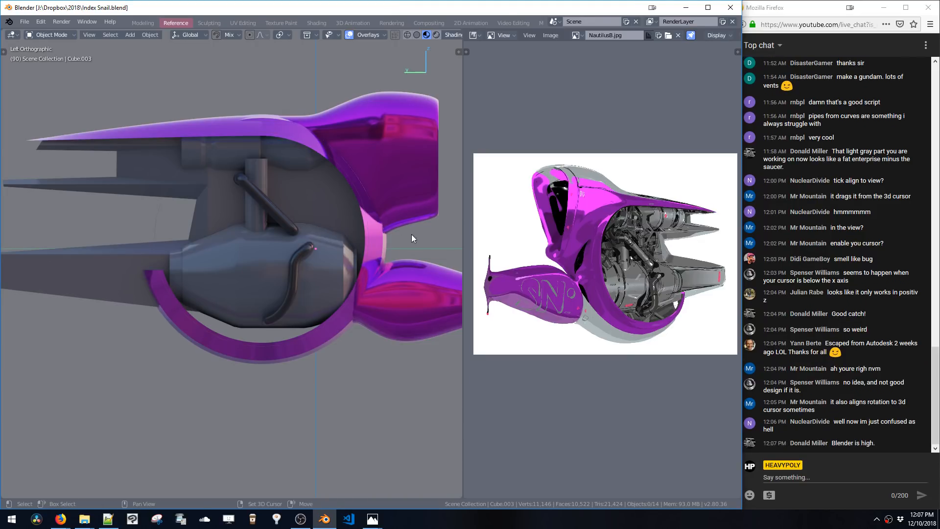
Draw a box with the Add Cube tool beside the snail's rear ring in the left orthographic view
shift+middle_drag(359, 252, 313, 258)
key(ctrl+space)
click(338, 201)
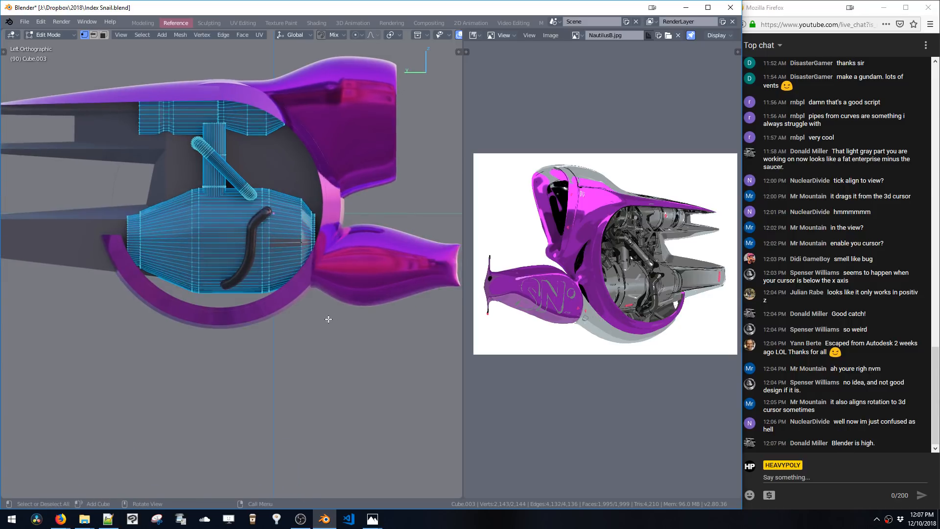
key(alt+a)
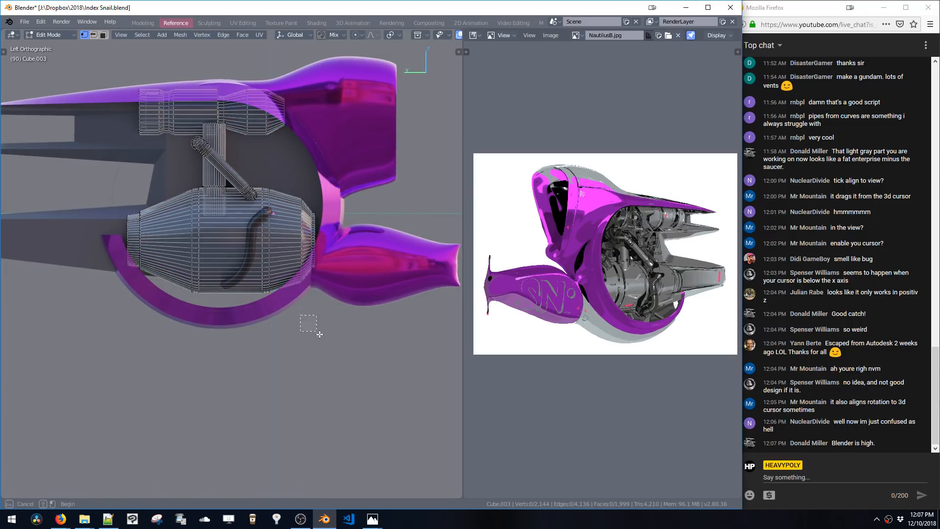
alt+drag(309, 322, 366, 380)
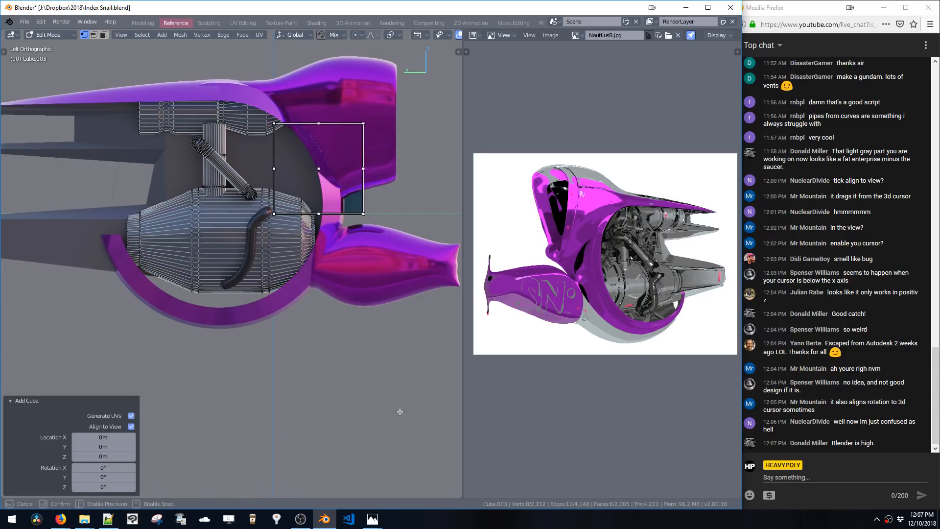
drag(401, 412, 433, 432)
shift+middle_drag(354, 281, 336, 362)
key(ctrl+z)
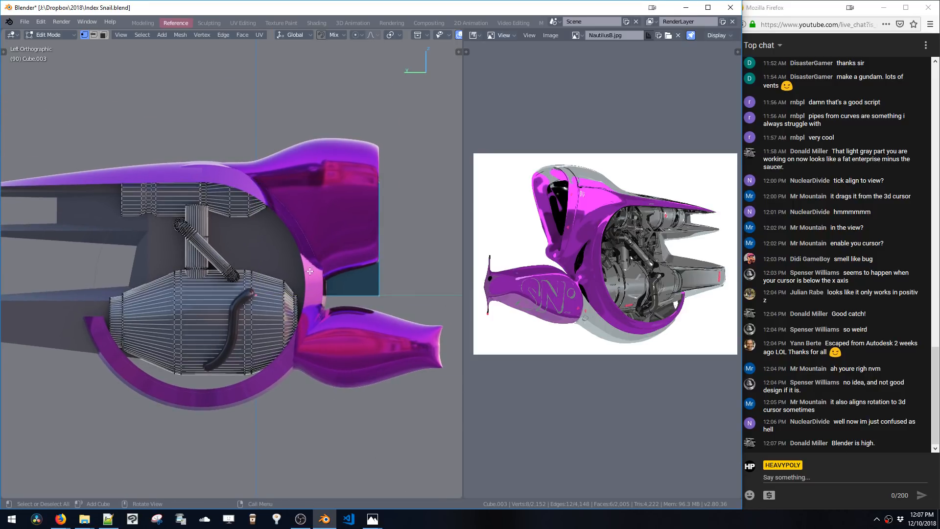
Try to bevel the new box's edges
key(ctrl+b)
click(377, 380)
key(ctrl+z)
middle_drag(391, 343, 319, 341)
key(ctrl+b)
click(353, 379)
key(ctrl+z)
middle_drag(353, 378, 304, 368)
Move the box out beside the snail and switch to edge selection
key(g)
click(426, 363)
right_drag(305, 367, 414, 374)
key(2)
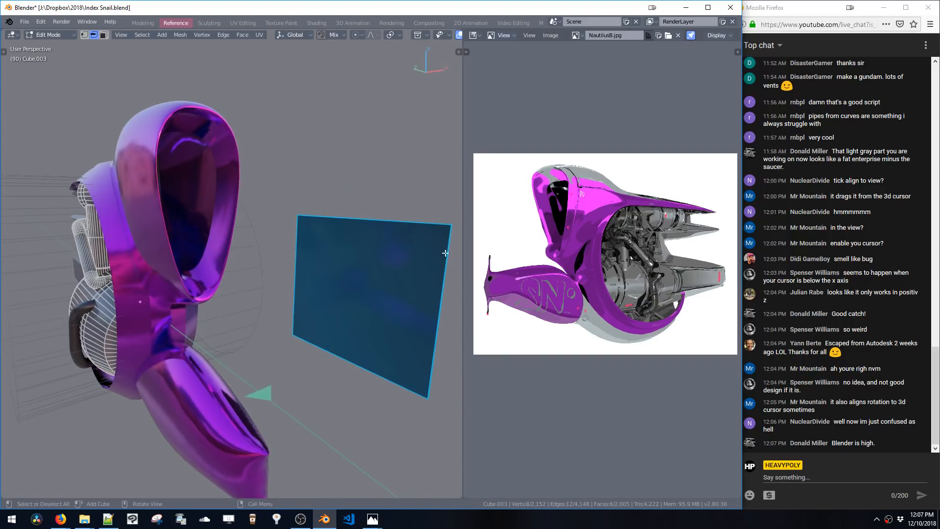
Bevel the panel's corners with 3 segments to round off its outline
drag(433, 204, 462, 235)
middle_drag(422, 195, 401, 211)
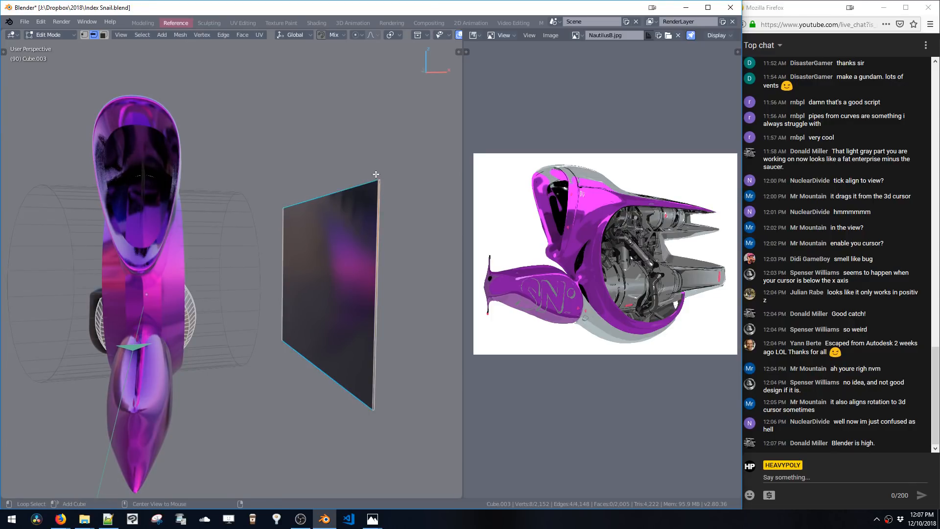
drag(370, 170, 393, 193)
shift+drag(343, 373, 388, 415)
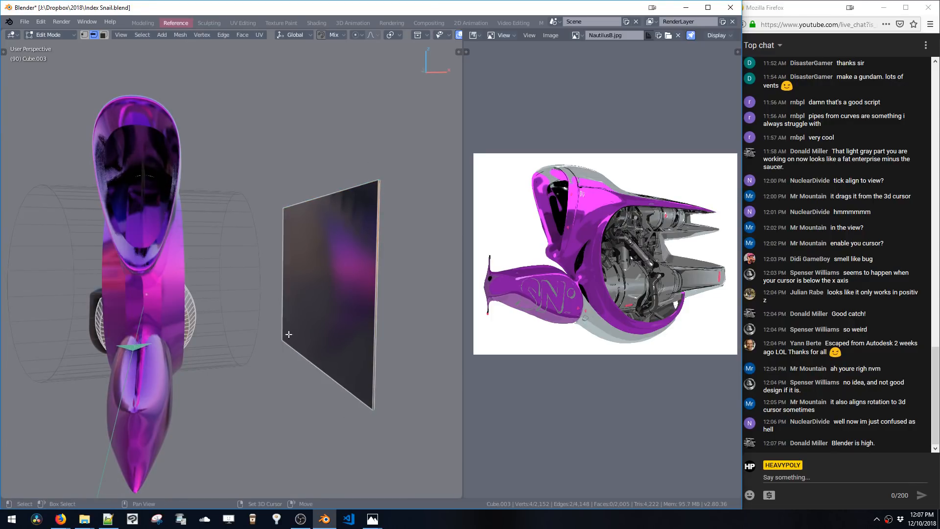
shift+drag(272, 331, 293, 350)
key(ctrl+b)
scroll(346, 310, up, 15)
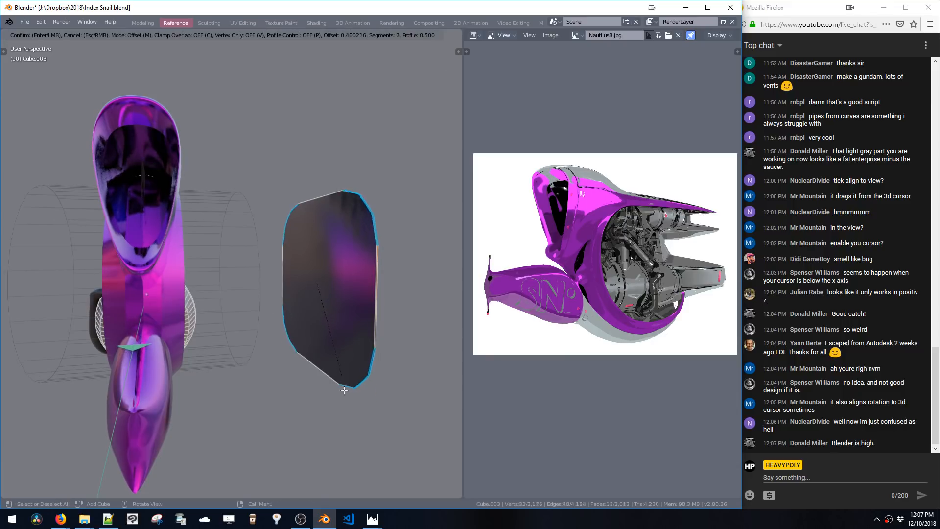
click(342, 320)
Delete the rounded panel
key(space)
middle_drag(341, 321, 346, 267)
click(395, 309)
double_click(386, 303)
key(x)
Add a plane and move it out beside the snail's tail
key(shift+a)
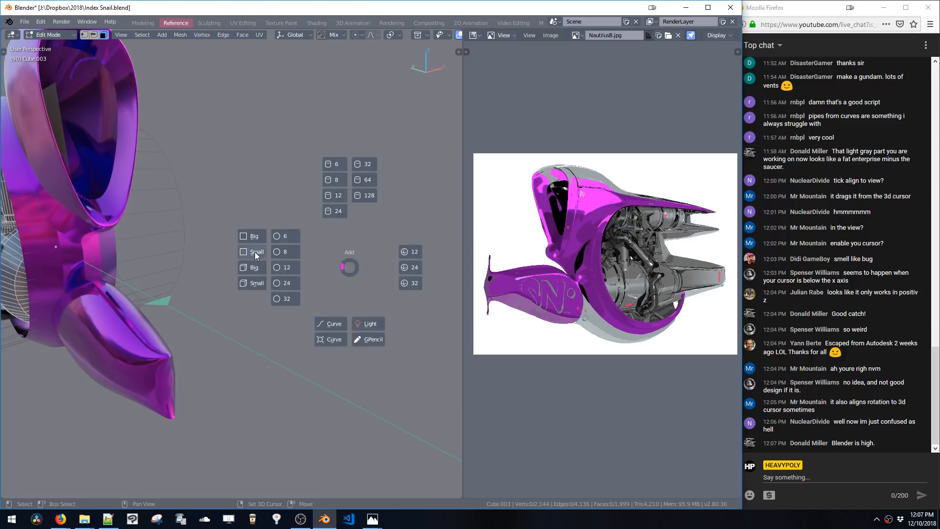
click(255, 252)
scroll(236, 250, down, 4)
key(shift+a)
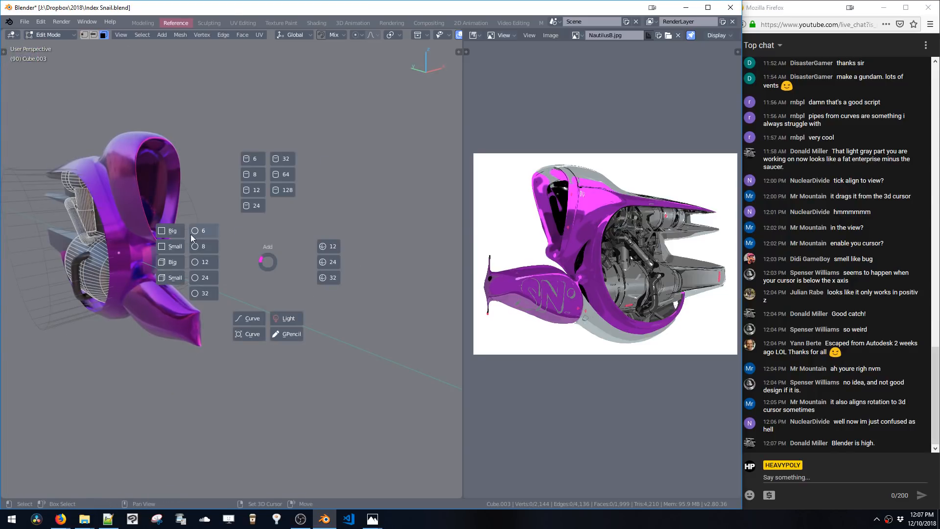
click(190, 234)
key(g)
click(357, 286)
Bevel the plane's vertices into a round disc with 11 segments
key(space)
click(259, 222)
key(b)
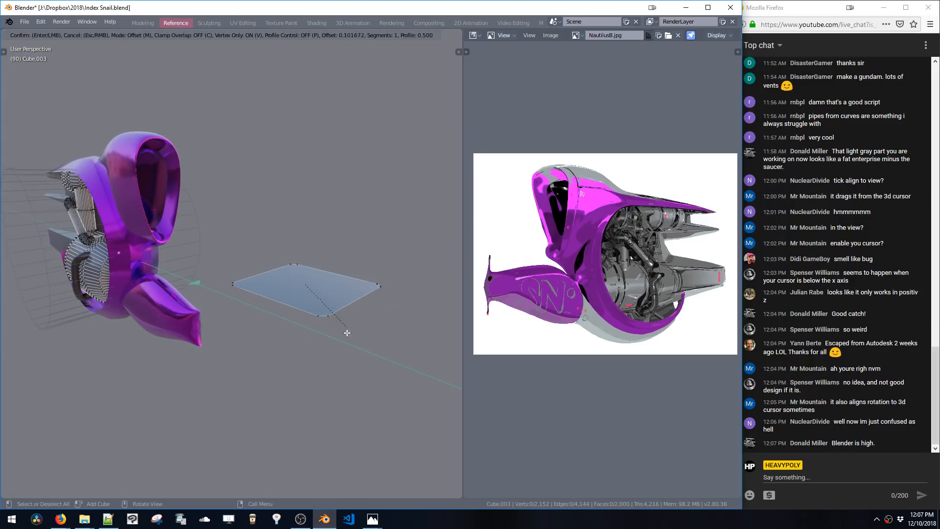
click(346, 398)
middle_drag(330, 342, 293, 232)
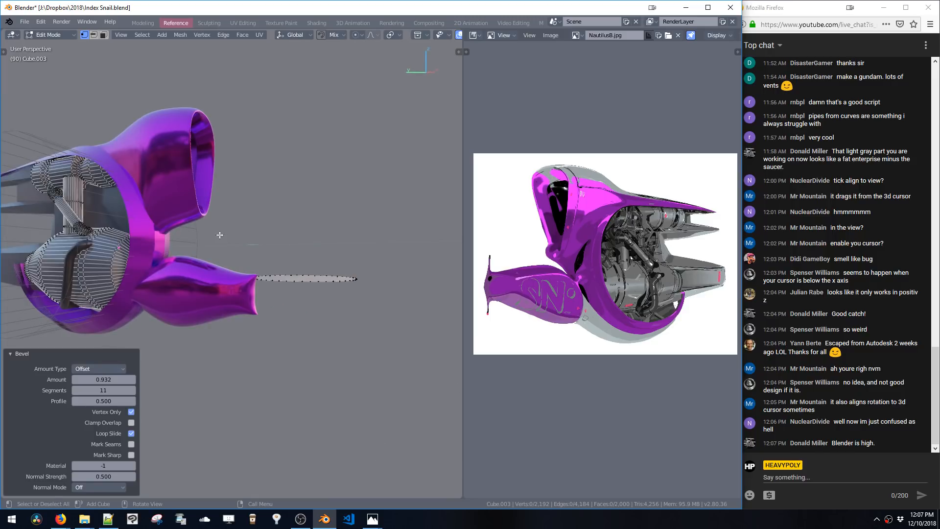
key(ctrl+z)
key(ctrl+z)
key(ctrl+z)
key(ctrl+z)
key(ctrl+z)
Add a second disc and move it above the first one
middle_drag(361, 289, 299, 316)
key(shift+a)
key(Escape)
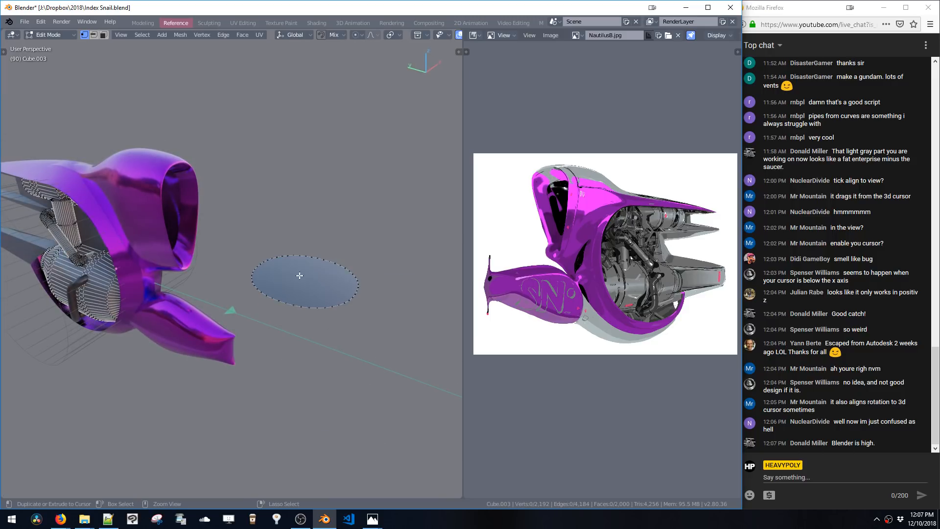
key(shift+a)
click(235, 301)
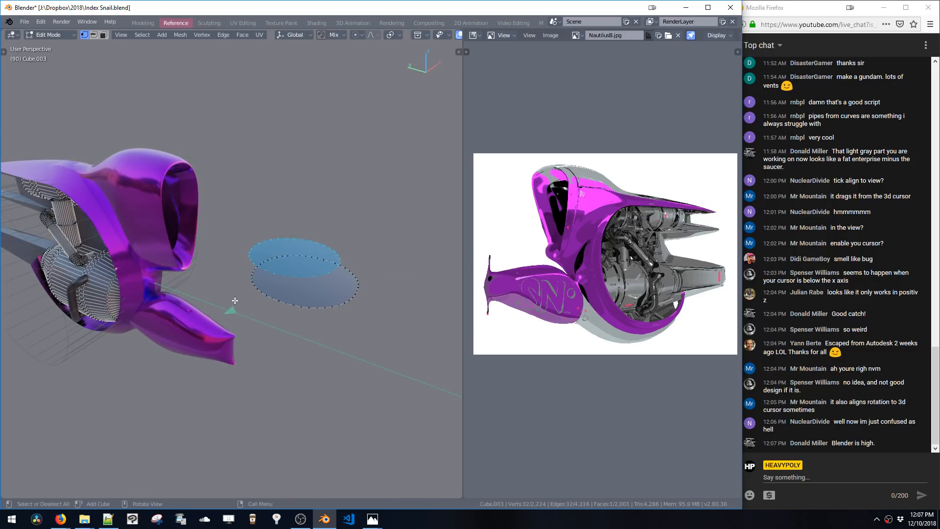
key(g)
click(304, 283)
Try to draw a box over the lower engine in the left orthographic view
drag(243, 173, 287, 214)
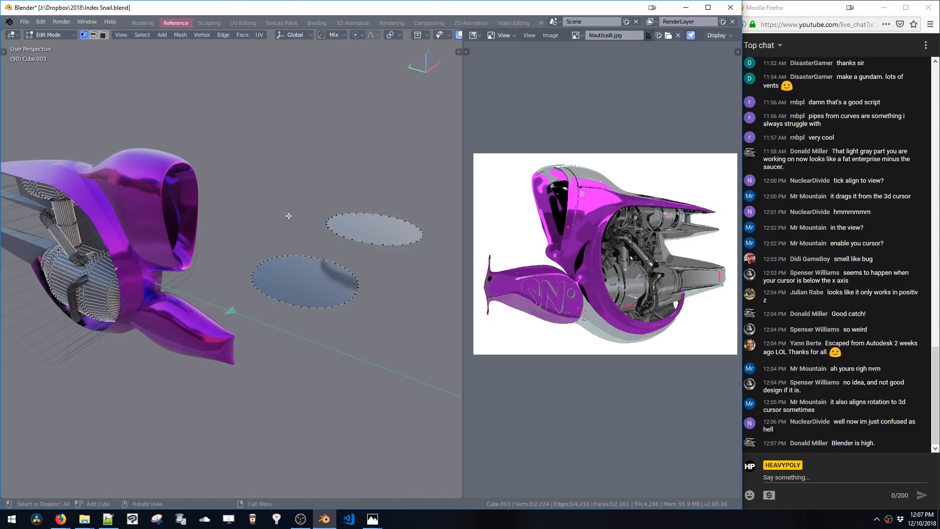
middle_drag(287, 214, 313, 185)
drag(222, 136, 317, 201)
middle_drag(271, 164, 291, 165)
key(v)
click(338, 171)
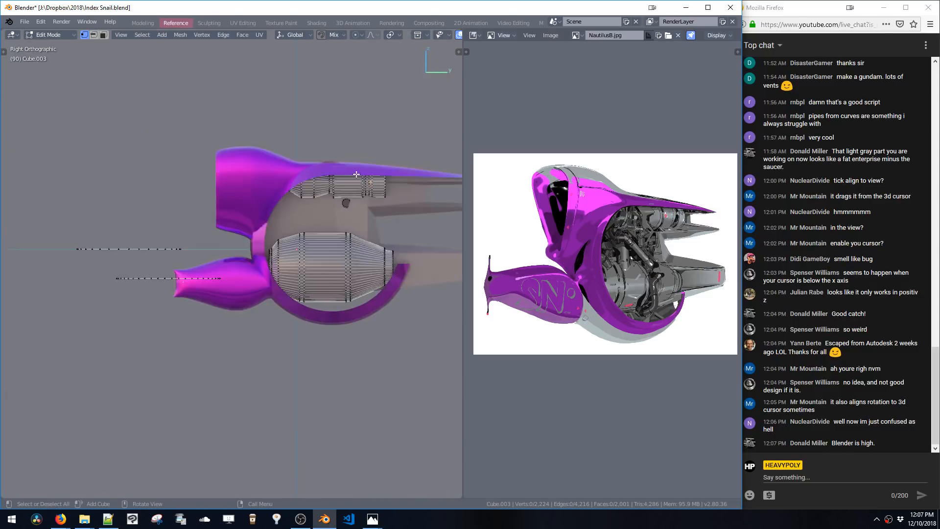
key(v)
click(294, 175)
key(shift+a)
click(321, 191)
click(312, 182)
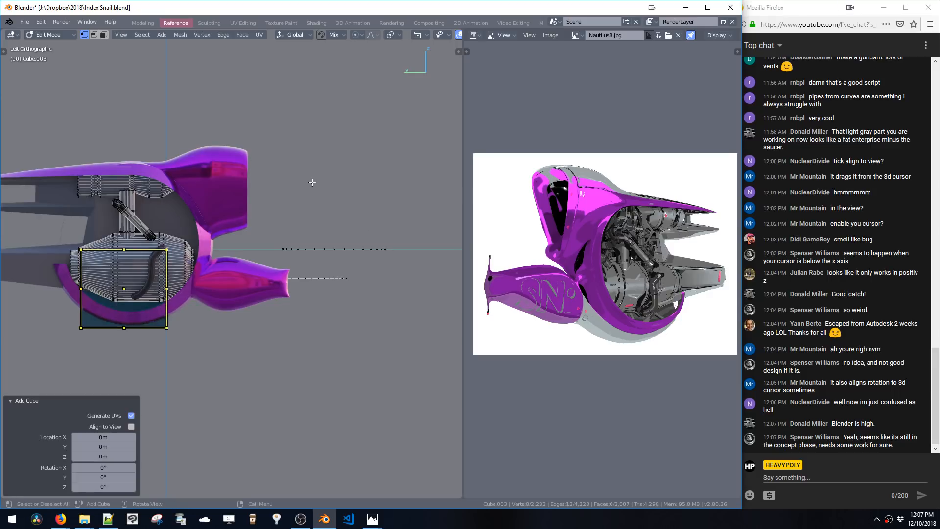
key(ctrl+z)
shift+middle_drag(298, 176, 316, 193)
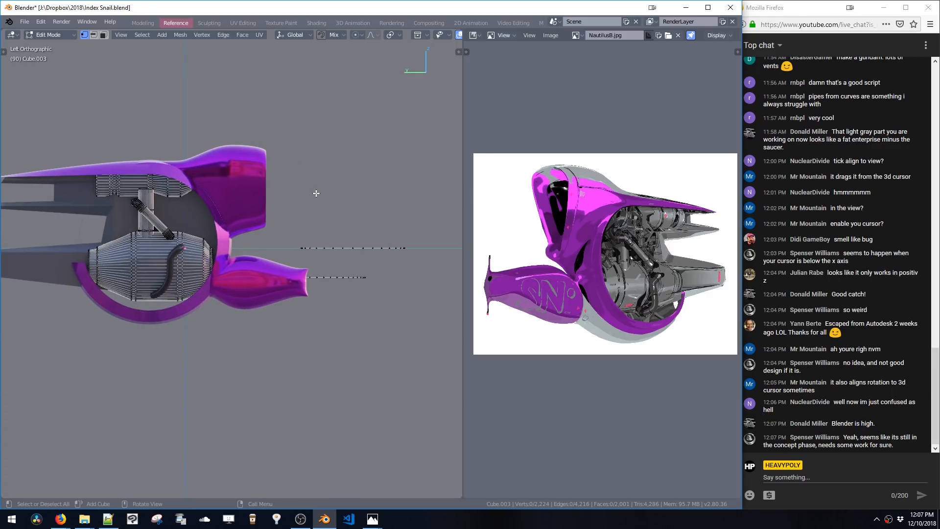
key(ctrl+shift+z)
key(ctrl+z)
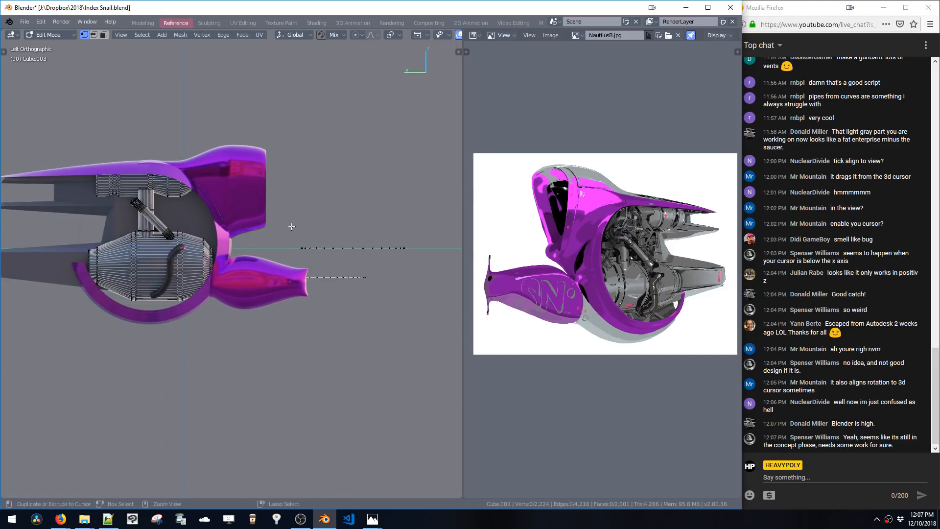
key(ctrl+z)
key(ctrl+z)
key(ctrl+z)
key(ctrl+z)
key(ctrl+z)
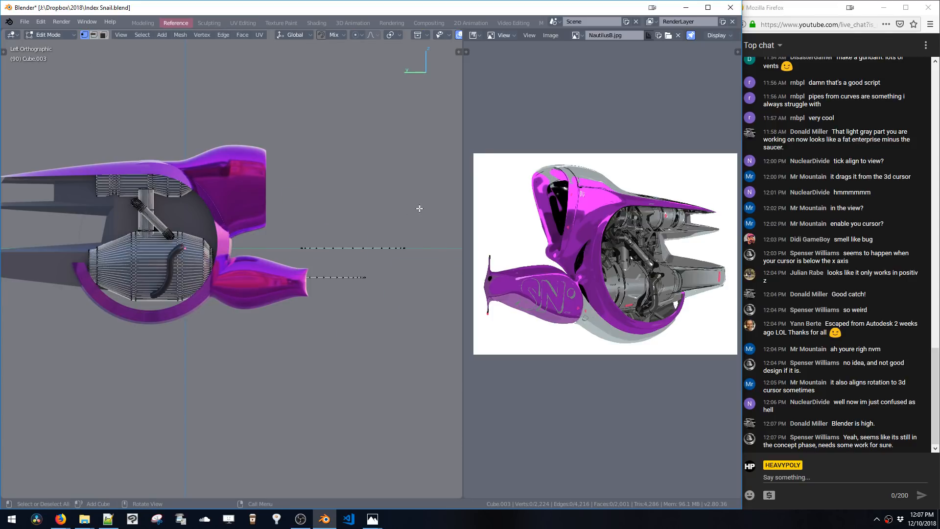
Select and delete both discs
drag(415, 196, 421, 222)
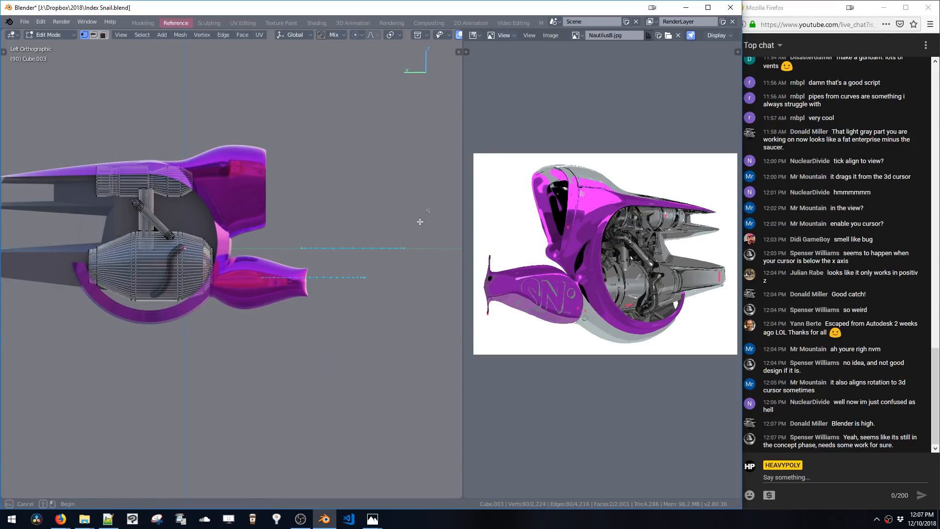
drag(262, 323, 255, 320)
shift+middle_drag(253, 236, 319, 244)
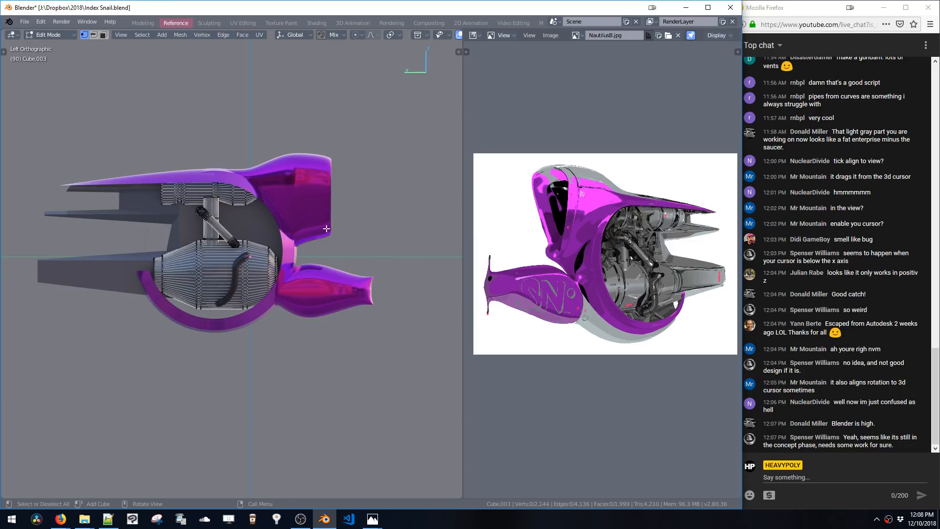
Try drawing a small box on the engine
key(Tab)
middle_drag(325, 265, 263, 206)
key(Tab)
shift+middle_drag(283, 239, 232, 223)
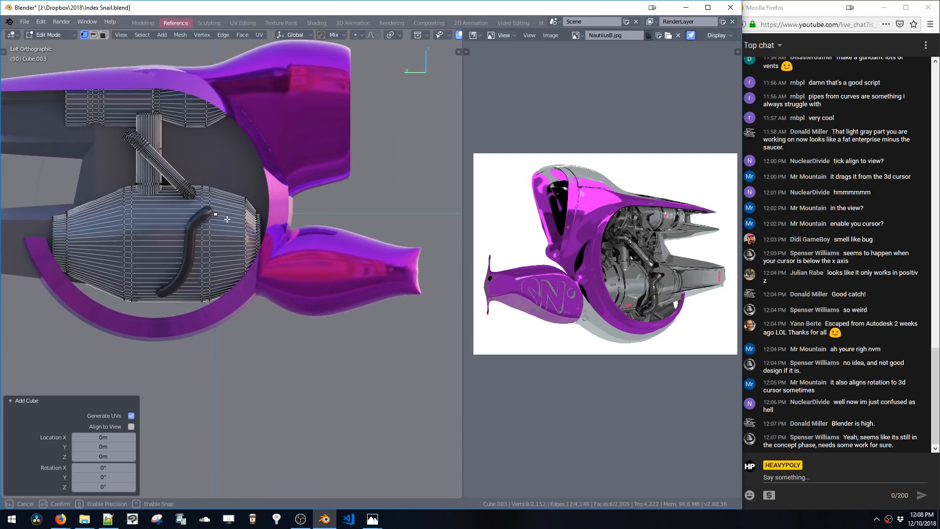
key(ctrl+z)
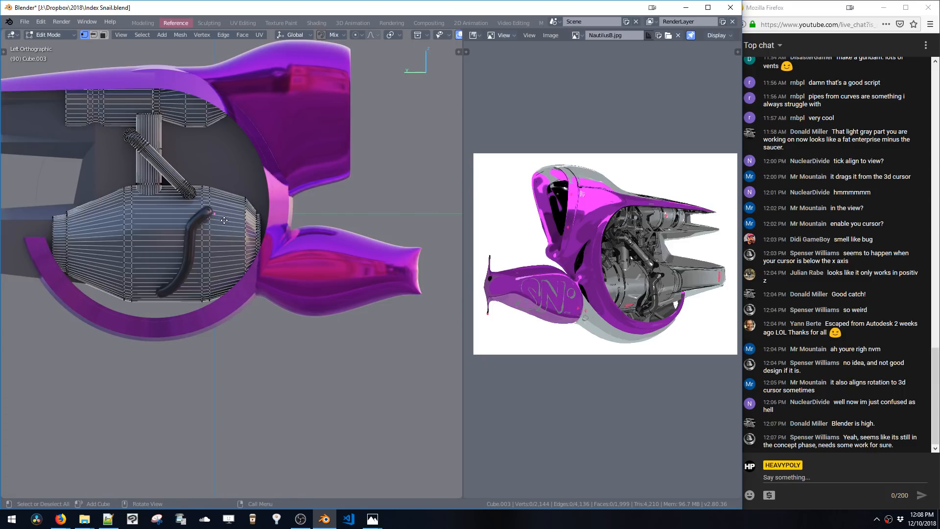
Toggle X-ray and bevel the edge loop at the rear end of the engine
scroll(227, 217, up, 4)
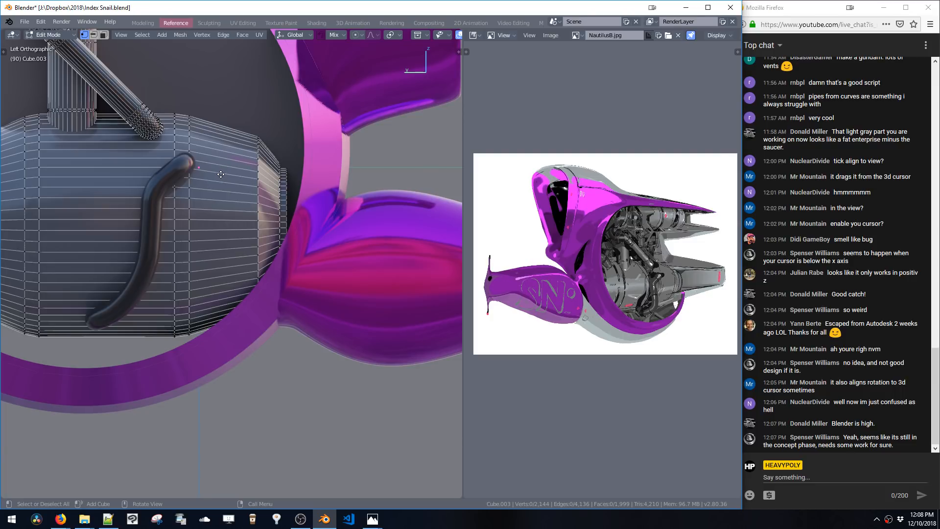
key(alt+z)
key(b)
mouse_move(222, 175)
mouse_down()
mouse_move(258, 217)
mouse_move(446, 320)
mouse_move(426, 297)
mouse_move(221, 175)
mouse_move(240, 202)
mouse_move(426, 357)
mouse_move(223, 180)
mouse_move(289, 233)
mouse_move(361, 271)
mouse_up()
key(ctrl+z)
middle_drag(239, 193, 251, 232)
shift+middle_drag(252, 232, 312, 242)
scroll(338, 265, up, 4)
key(Tab)
key(Tab)
key(2)
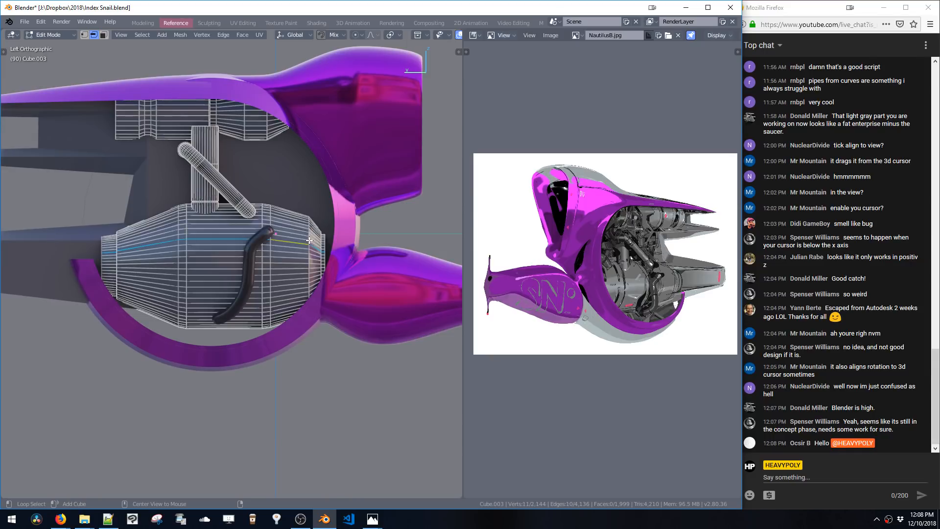
alt+click(310, 240)
key(ctrl+b)
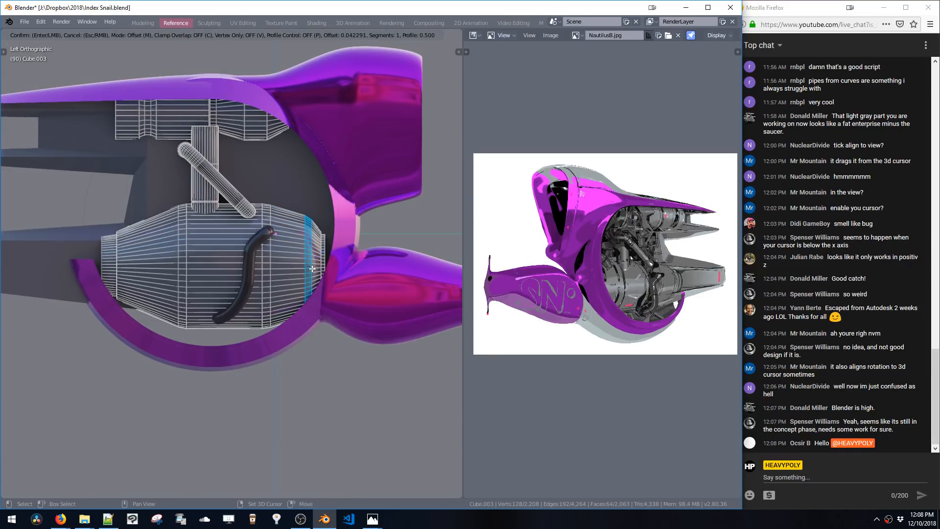
click(312, 269)
Switch to editing the fin object in face select mode
scroll(318, 274, up, 3)
shift+middle_drag(392, 346, 323, 338)
scroll(321, 323, down, 2)
key(a)
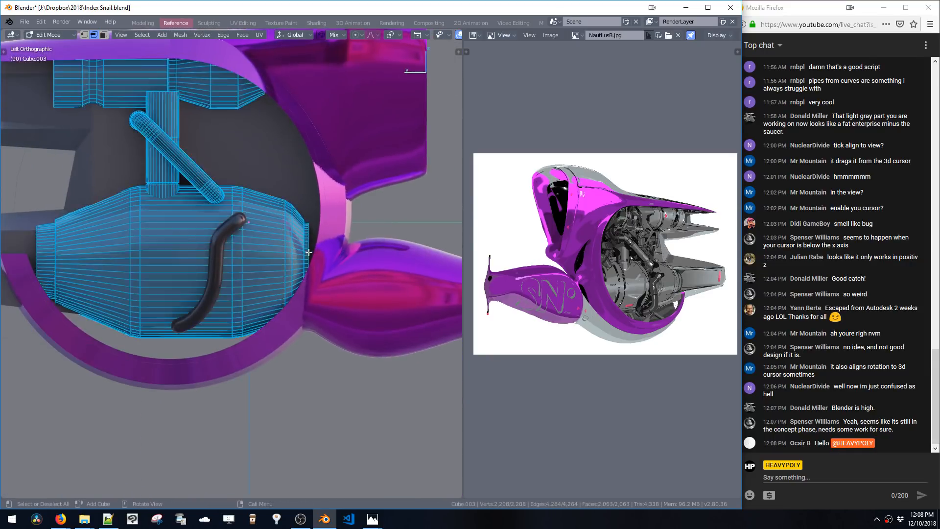
key(alt+a)
shift+middle_drag(308, 252, 320, 239)
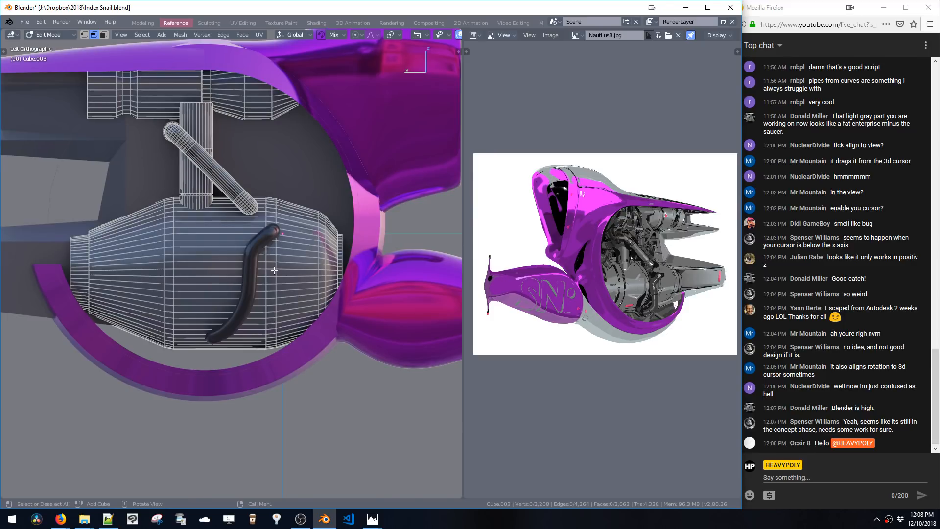
shift+middle_drag(274, 270, 304, 241)
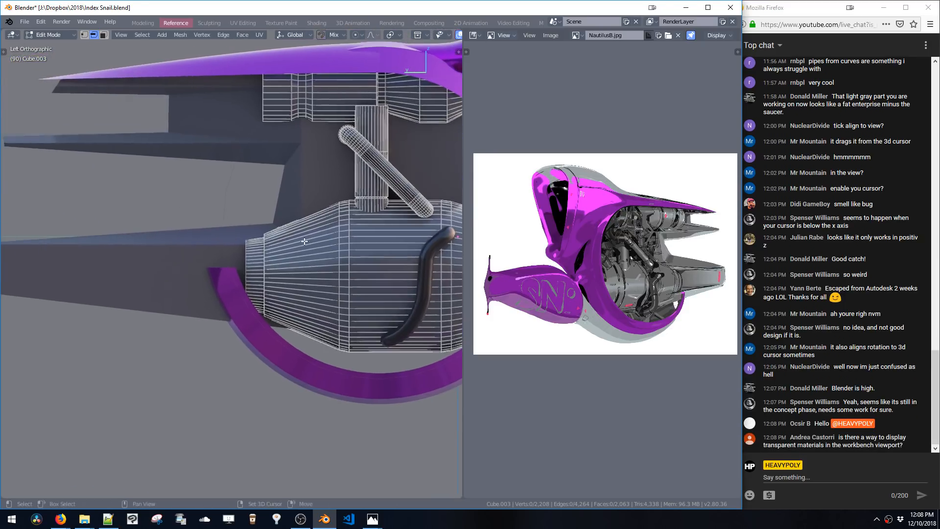
key(Tab)
click(287, 196)
key(Tab)
key(3)
Try moving a fin face along the Y axis
click(289, 199)
shift+middle_drag(292, 207, 319, 213)
key(g)
key(y)
click(291, 211)
key(ctrl+z)
Try moving the lower fin's top face up along the Z axis
shift+click(259, 239)
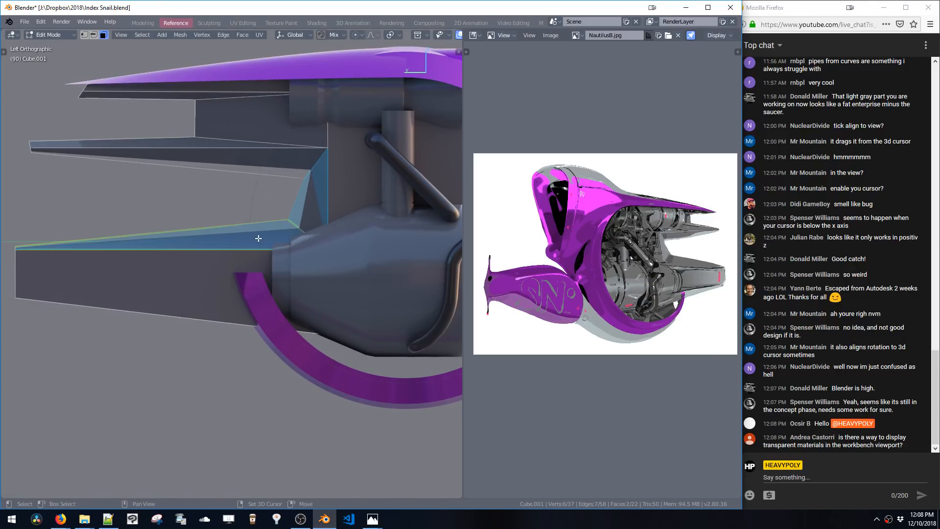
click(234, 239)
key(g)
key(z)
click(232, 212)
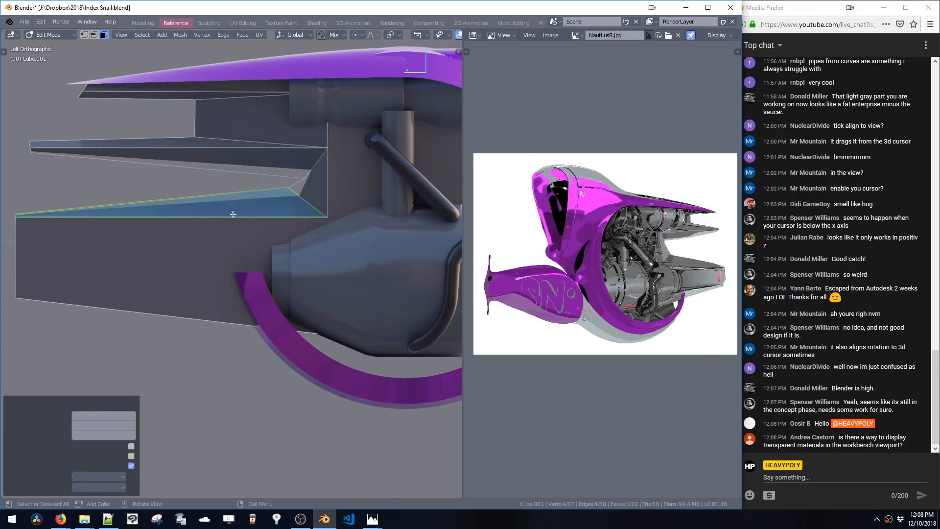
key(ctrl+z)
Set the material's blend mode to Alpha Hashed, then back to Opaque
middle_drag(245, 222, 286, 260)
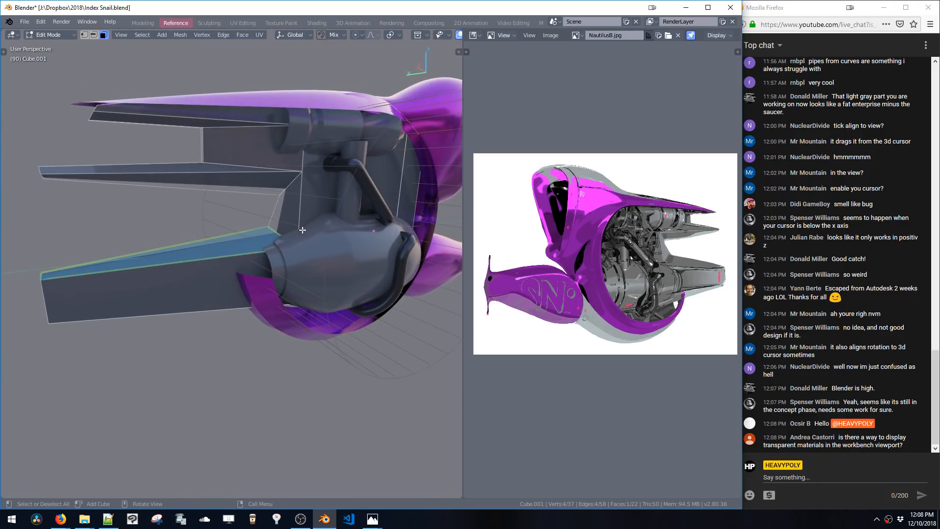
key(shift+v)
click(336, 448)
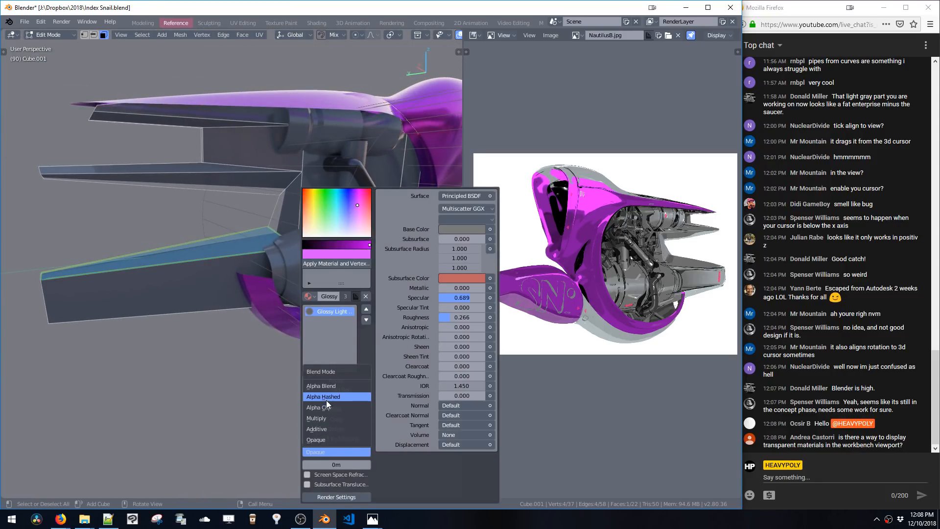
click(327, 398)
click(330, 452)
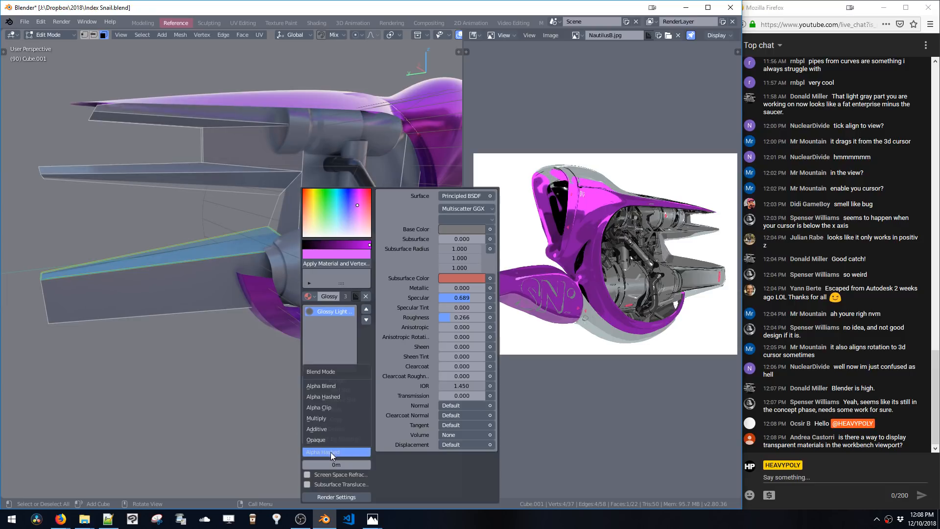
click(327, 440)
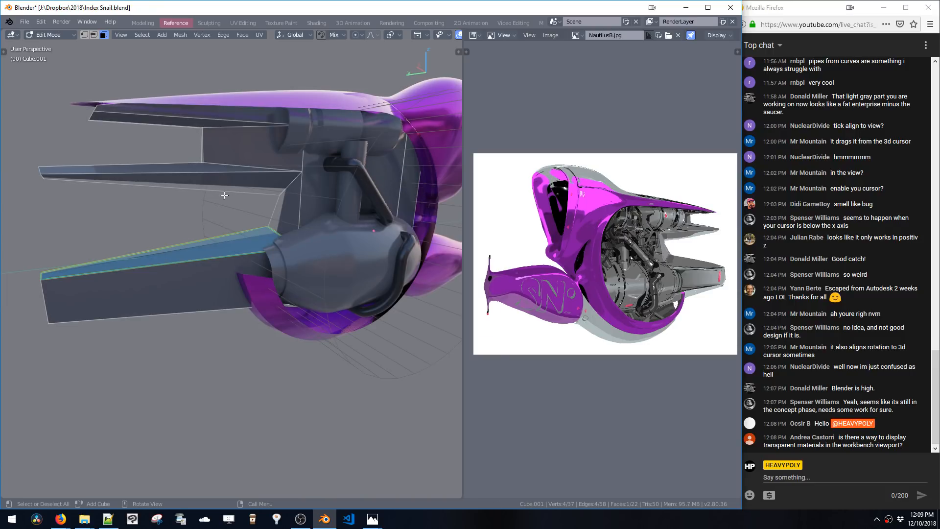
Return to object mode and switch the reference image area to the shader node editor
key(Tab)
key(shift+a)
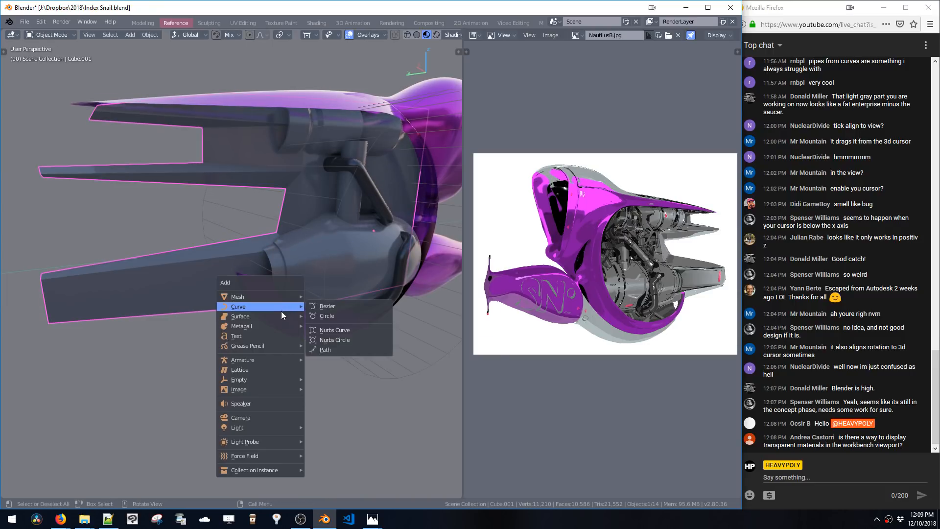
key(ctrl+space)
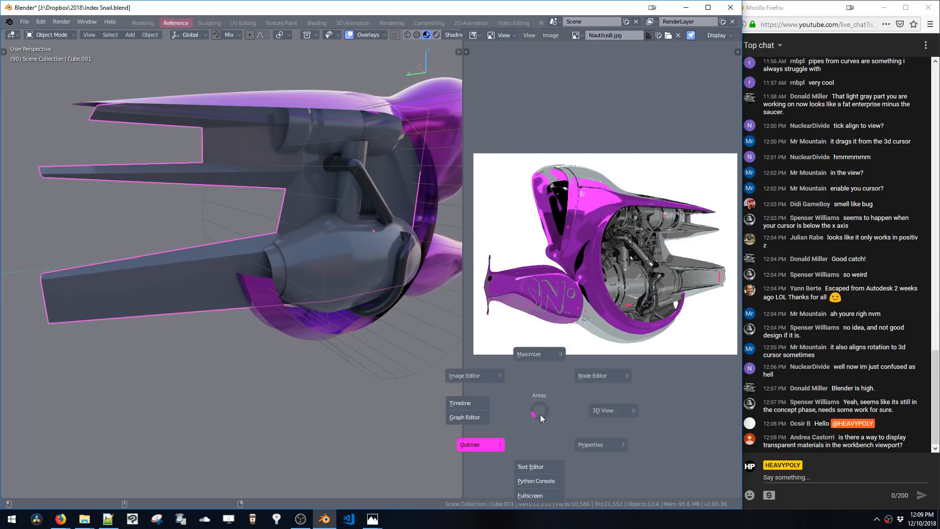
click(578, 379)
middle_drag(539, 350, 511, 366)
Add a Noise Texture node to the material's node tree
key(shift+a)
click(504, 353)
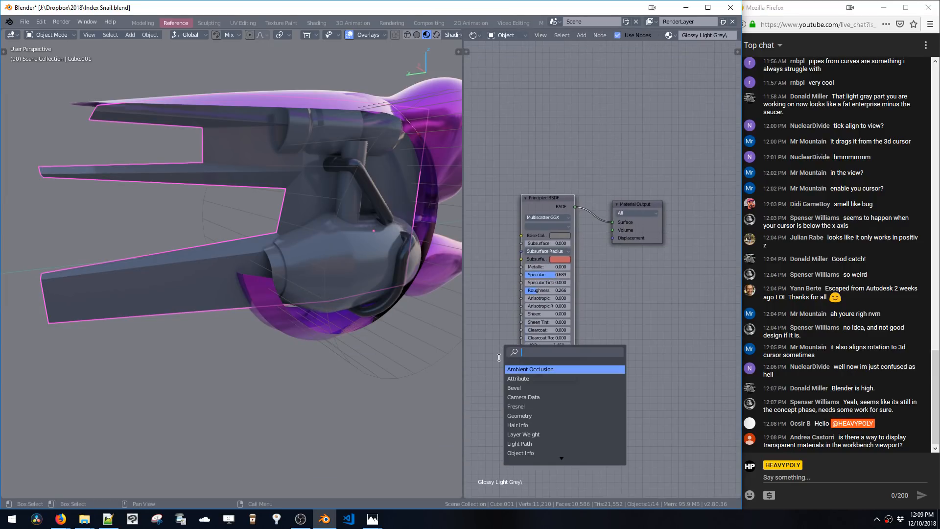
text(boi)
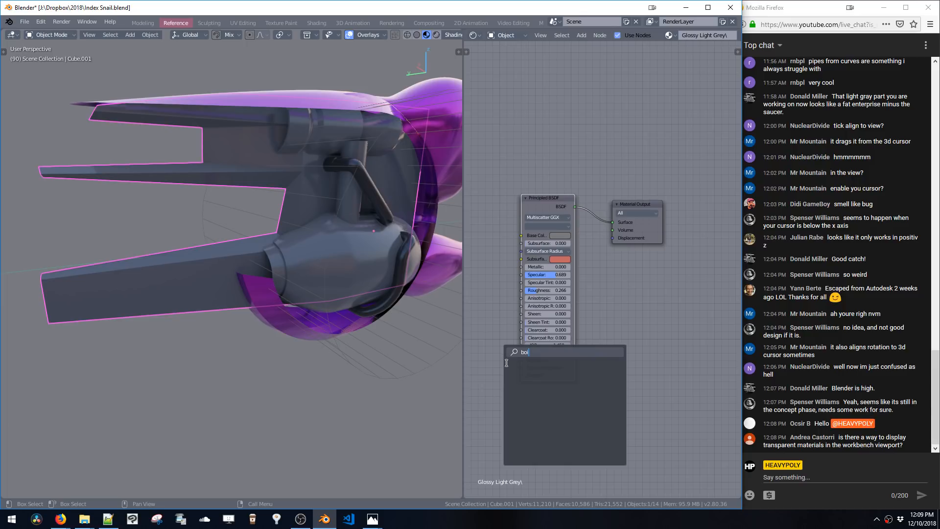
key(BackSpace)
key(BackSpace)
key(BackSpace)
text(noi)
key(Return)
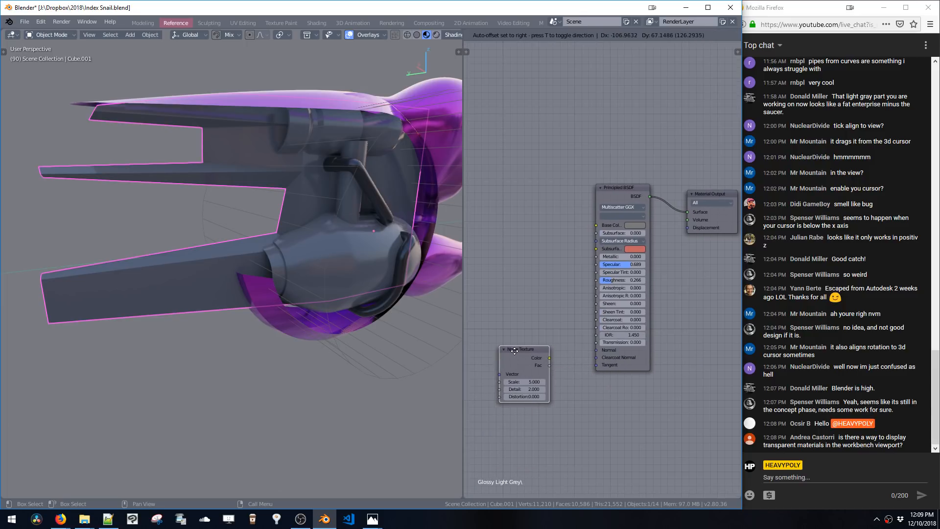
click(515, 350)
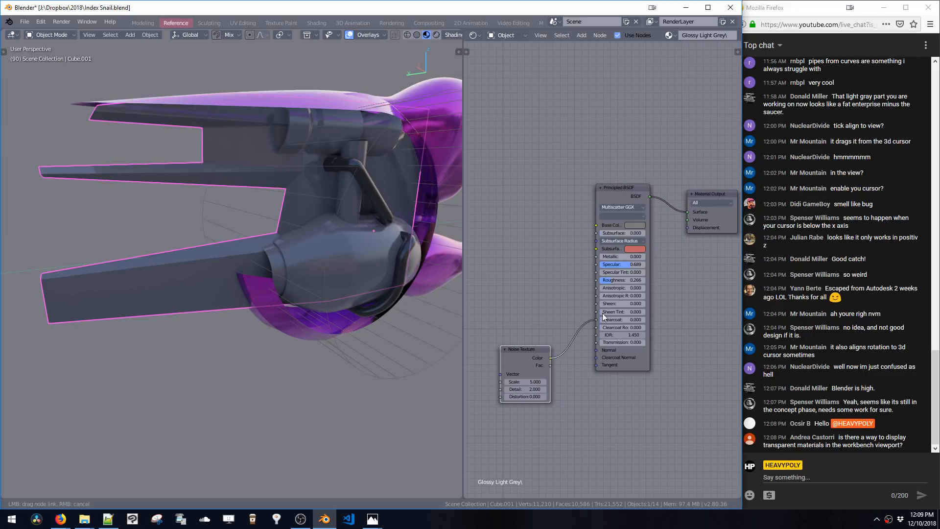
Connect the Noise Texture's color output to the Principled BSDF's Transmission input
drag(602, 258, 581, 354)
drag(587, 391, 581, 399)
key(shift+a)
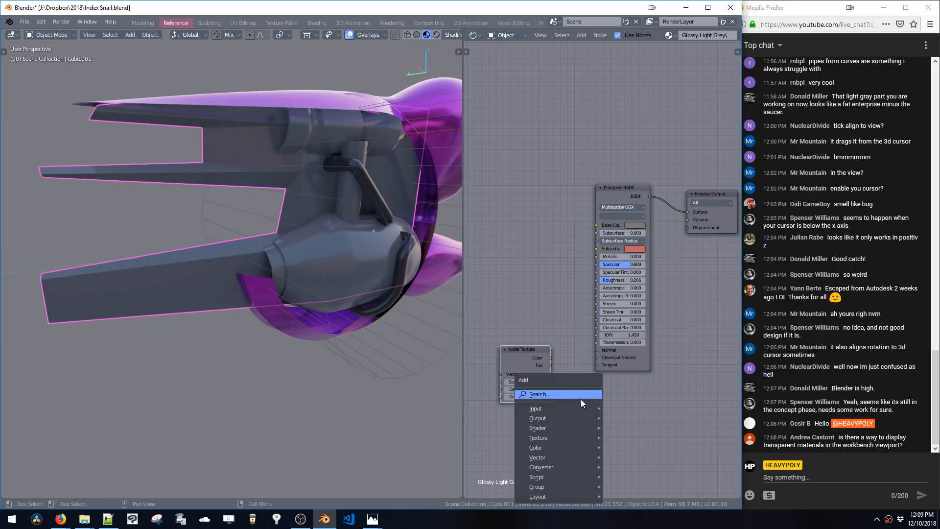
click(581, 399)
text(t)
key(Escape)
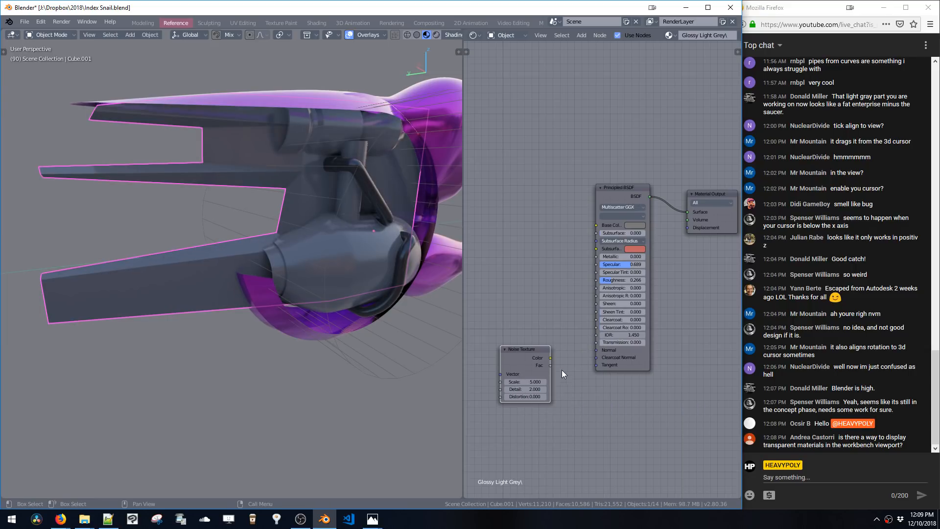
drag(575, 354, 597, 343)
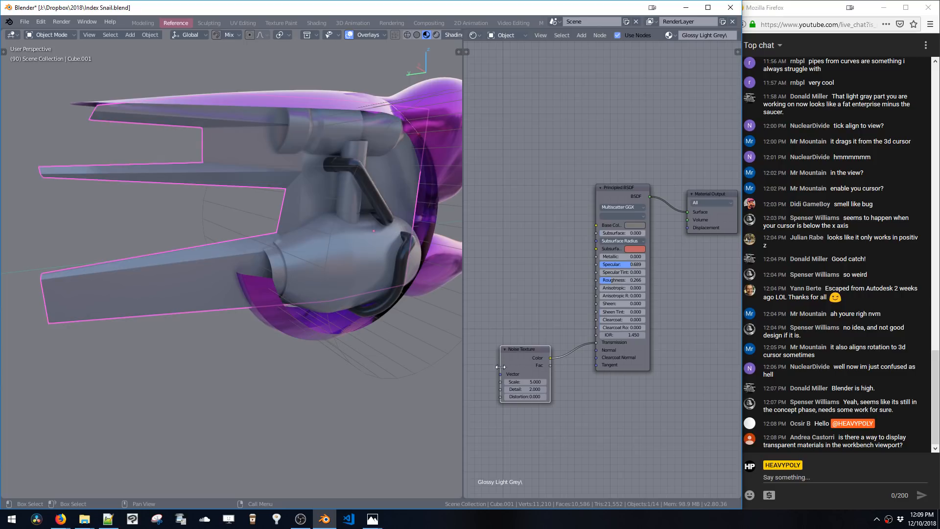
mouse_move(307, 293)
middle_down()
mouse_move(305, 257)
mouse_move(276, 236)
mouse_move(304, 294)
mouse_move(313, 273)
mouse_move(304, 313)
mouse_move(311, 294)
middle_up()
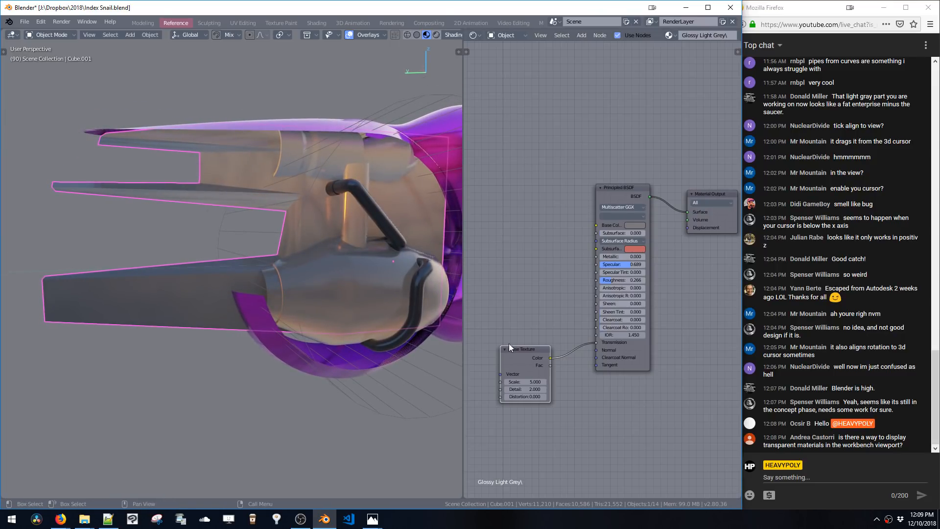
key(shift+a)
mouse_move(598, 409)
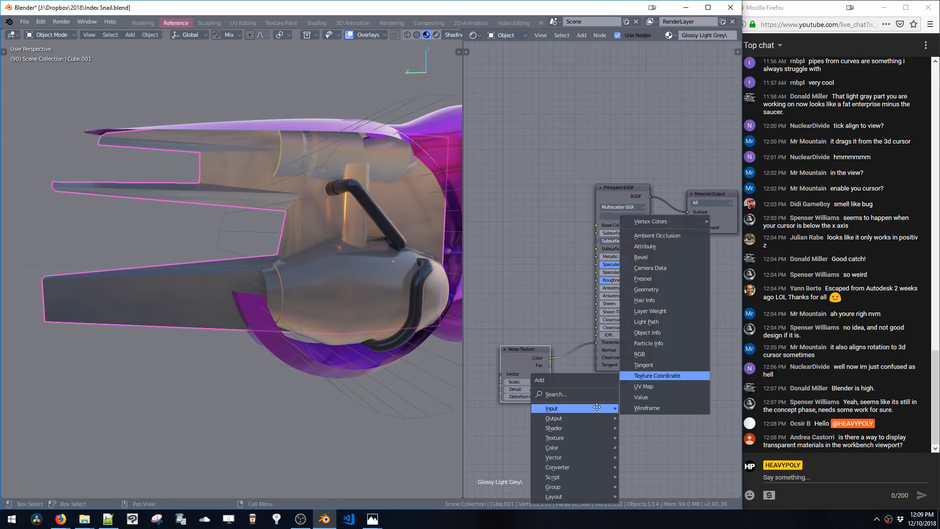
click(651, 376)
click(640, 390)
key(x)
Add a Mix Shader node on the link between the Principled BSDF and the Material Output
key(shift+a)
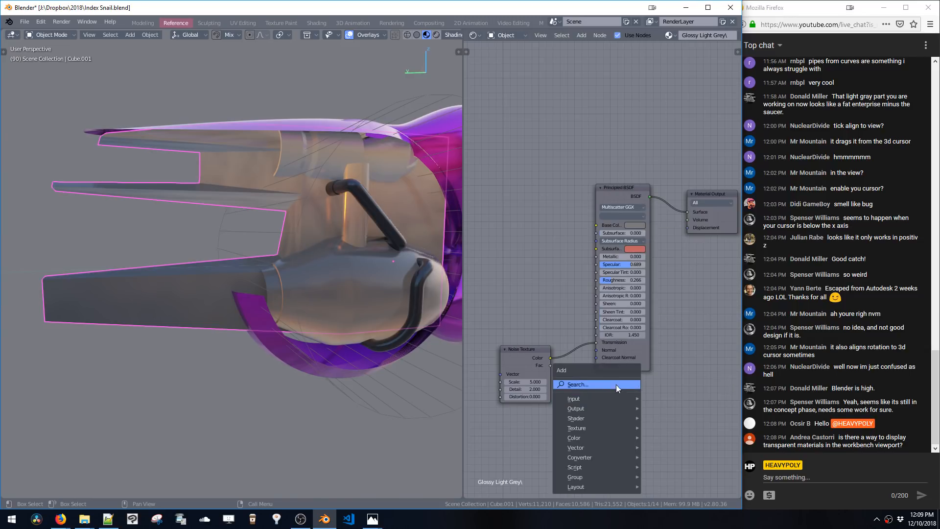
click(617, 384)
text(mix)
click(630, 398)
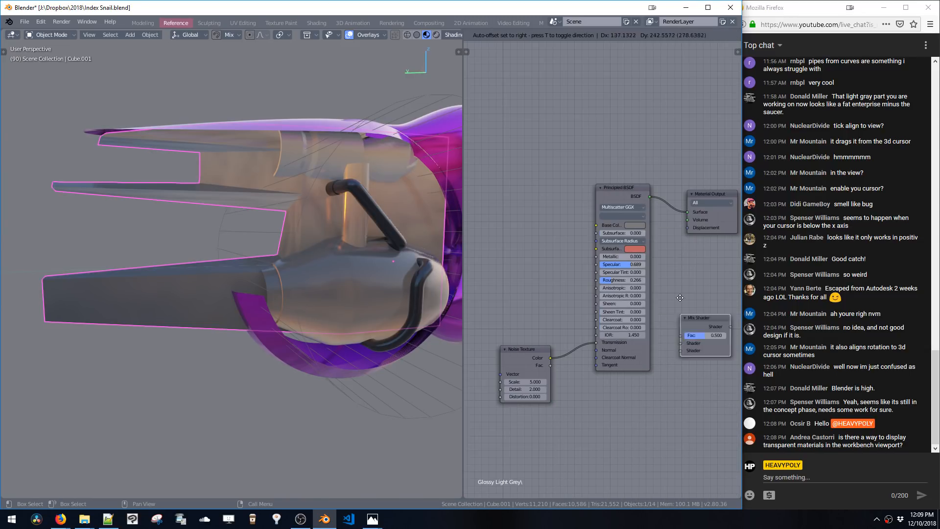
Add a Transparent BSDF node and connect it to the Mix Shader's second shader input
key(shift+a)
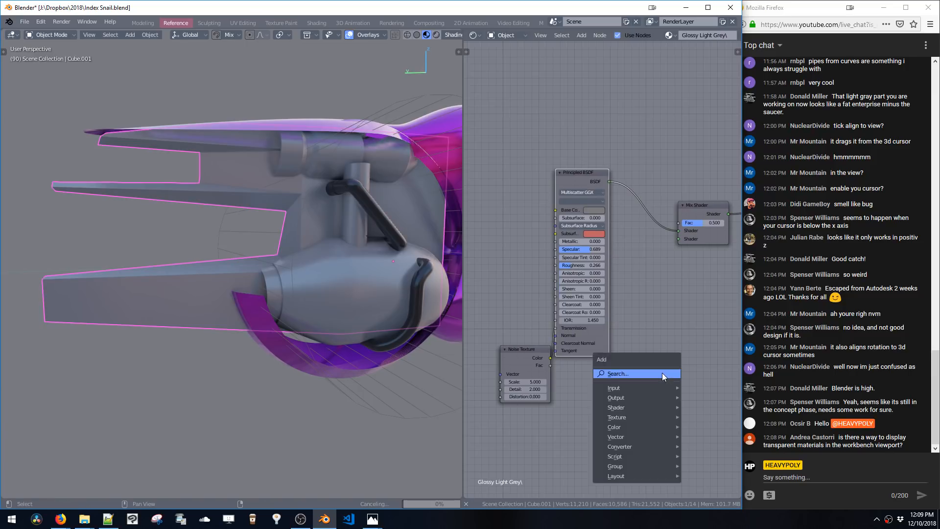
click(662, 372)
text(tran)
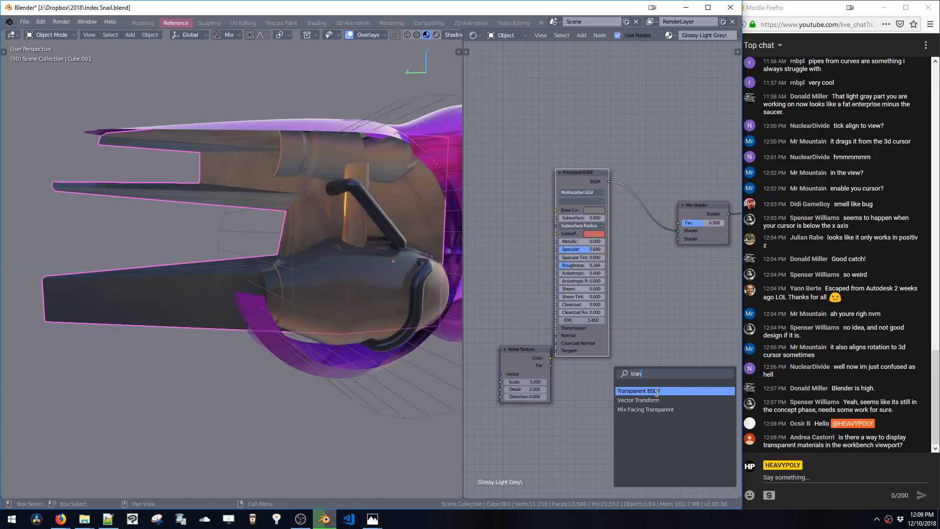
key(Return)
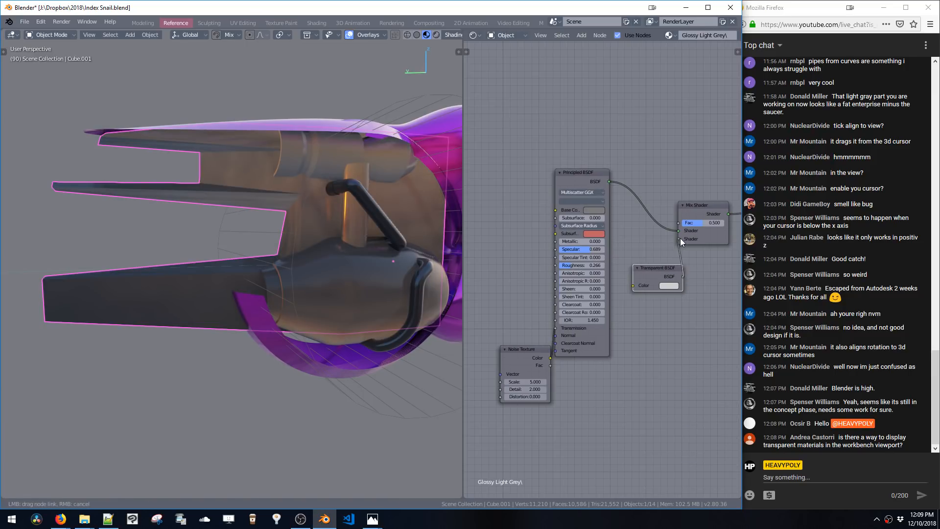
drag(681, 238, 679, 239)
key(shift+a)
click(649, 346)
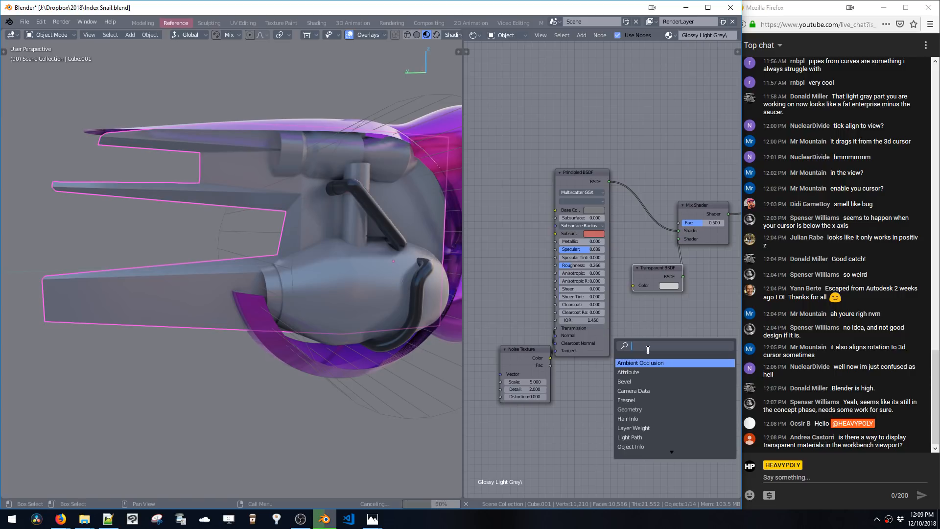
text(tra)
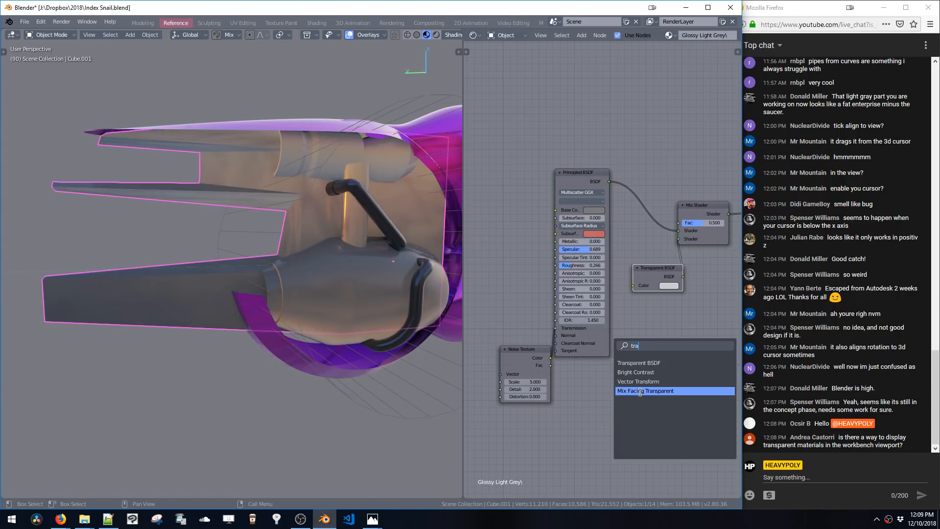
click(638, 392)
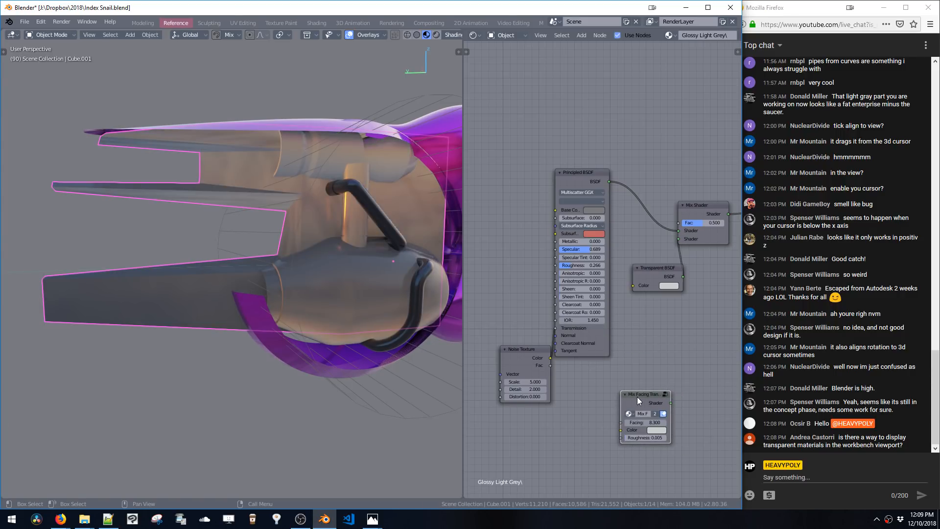
drag(639, 396, 645, 401)
key(x)
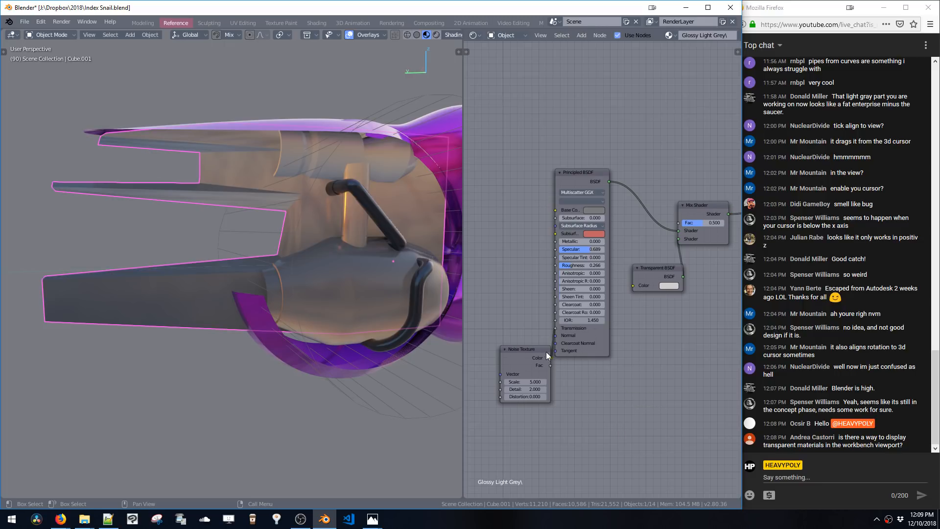
Move the Noise Texture node up and connect its output to the Mix Shader's Fac input
drag(555, 329, 602, 86)
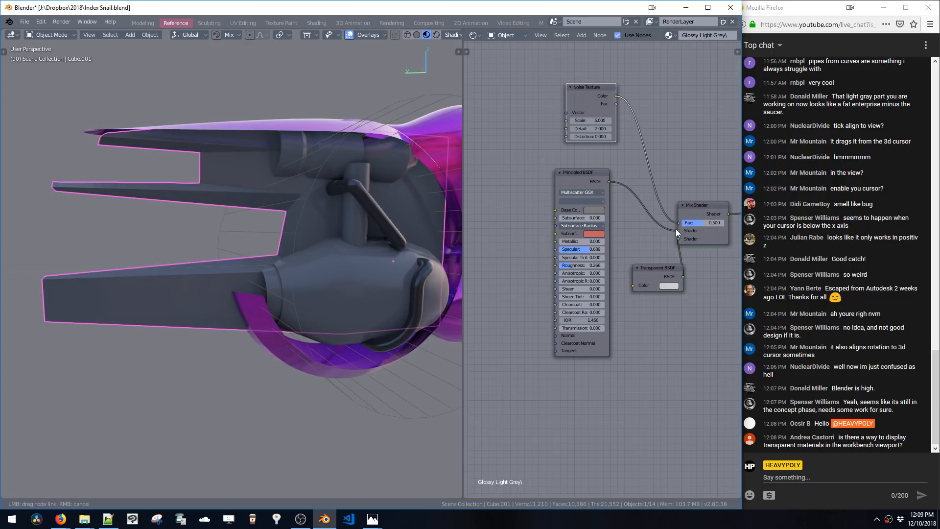
drag(676, 229, 677, 224)
middle_drag(314, 206, 442, 181)
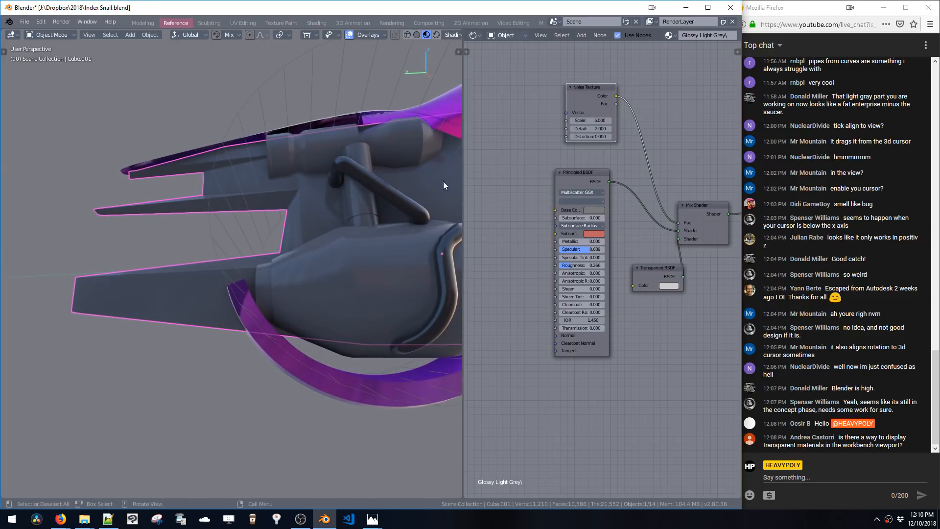
key(shift+a)
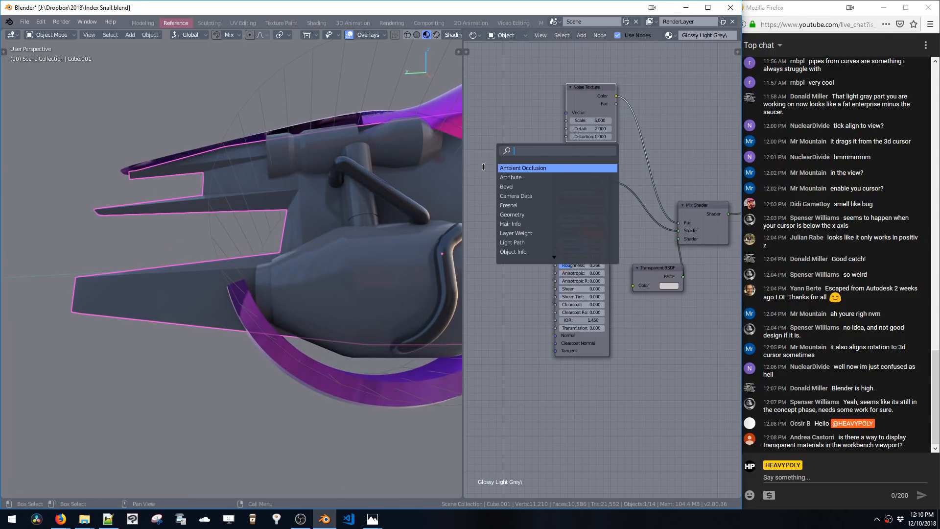
text(mappin)
key(Return)
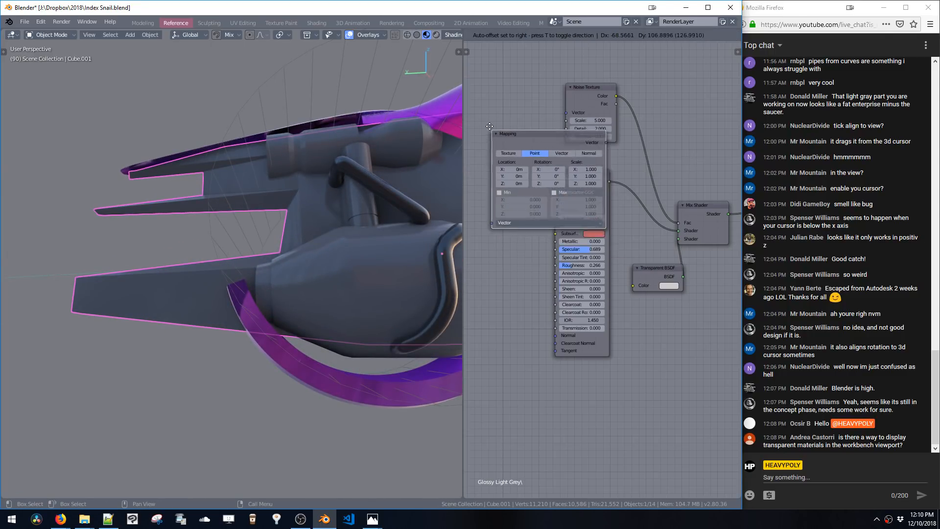
click(554, 380)
Add a Texture Coordinate node and connect its Object output to the Noise Texture's Vector input
key(shift+a)
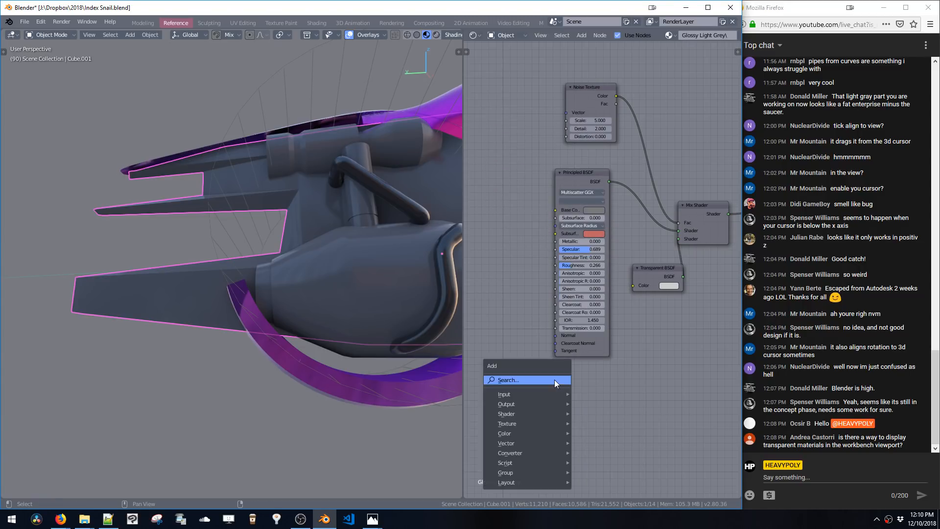
text(texture)
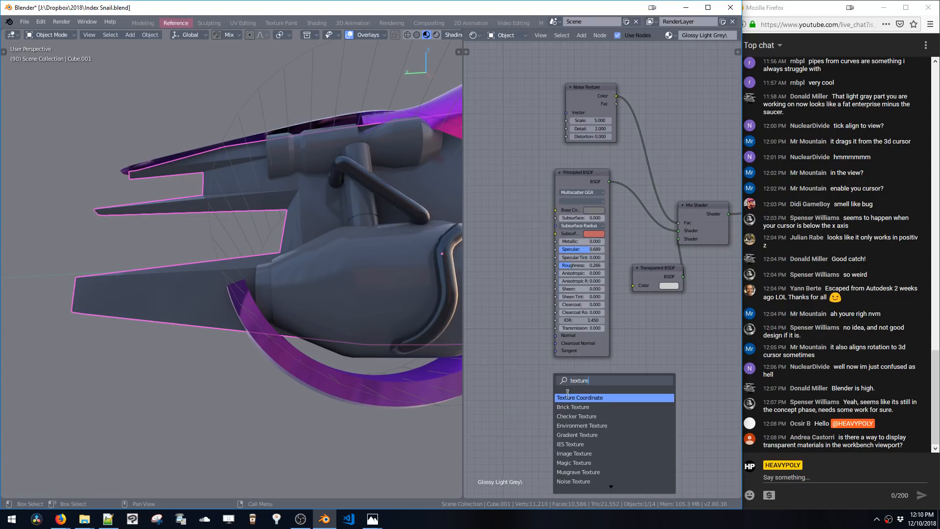
key(Return)
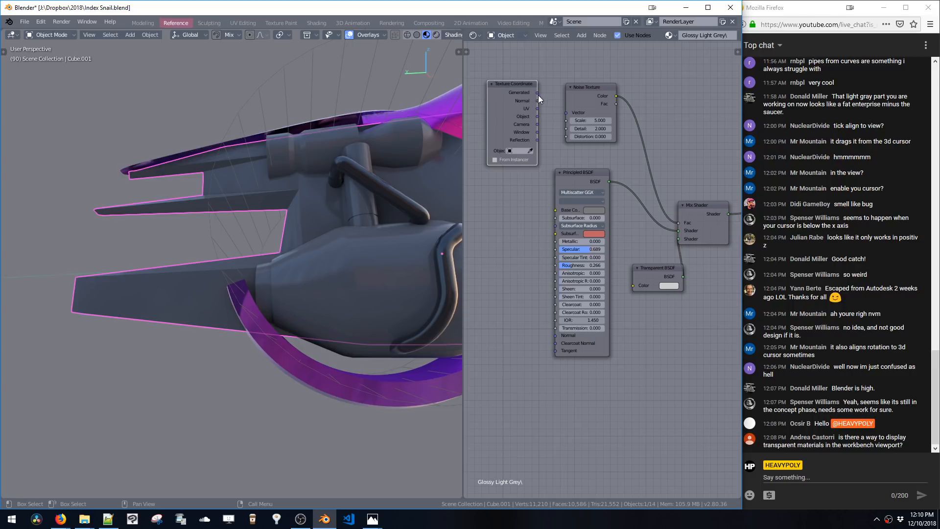
drag(564, 116, 565, 114)
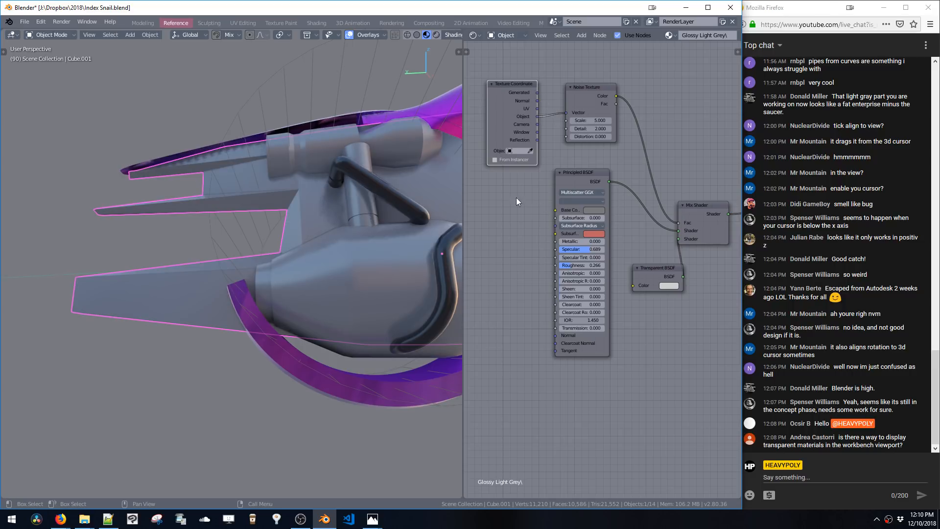
Set the Noise Texture's scale to about -29.3 and its detail to about 2.23
middle_drag(309, 196, 294, 211)
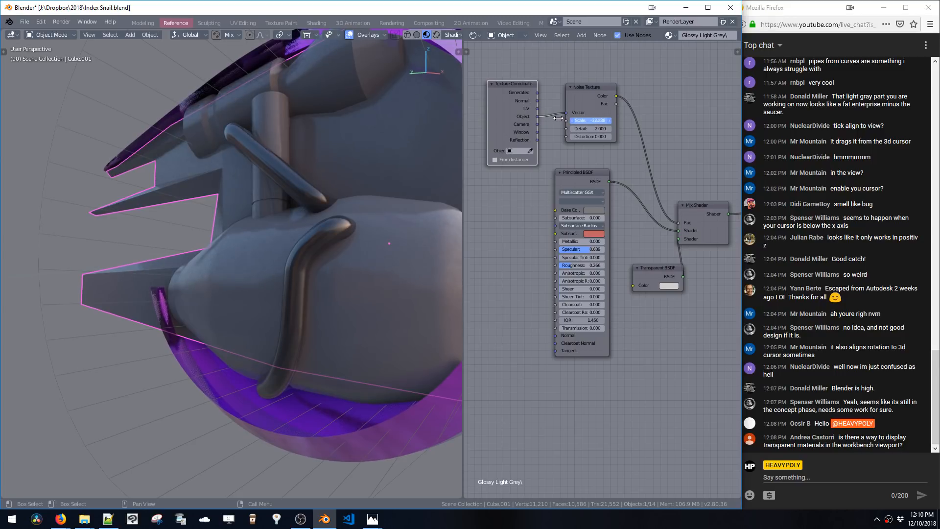
drag(615, 138, 614, 138)
Add a ColorRamp node between the Noise Texture and the Mix Shader's Fac input
key(shift+a)
click(615, 149)
text(ramp)
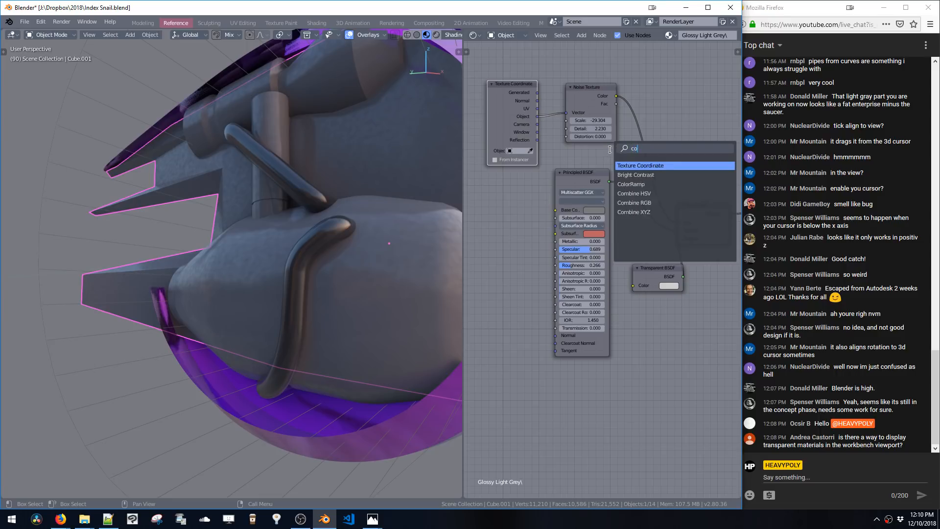
key(Return)
click(637, 132)
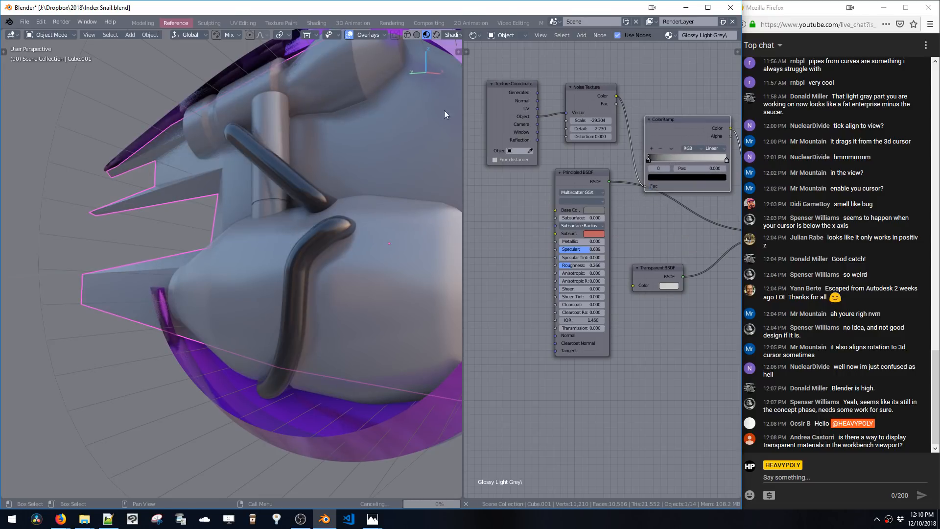
Slide the ColorRamp's black and white stops toward the middle to sharpen the noise into a high-contrast pattern
middle_drag(320, 128, 346, 137)
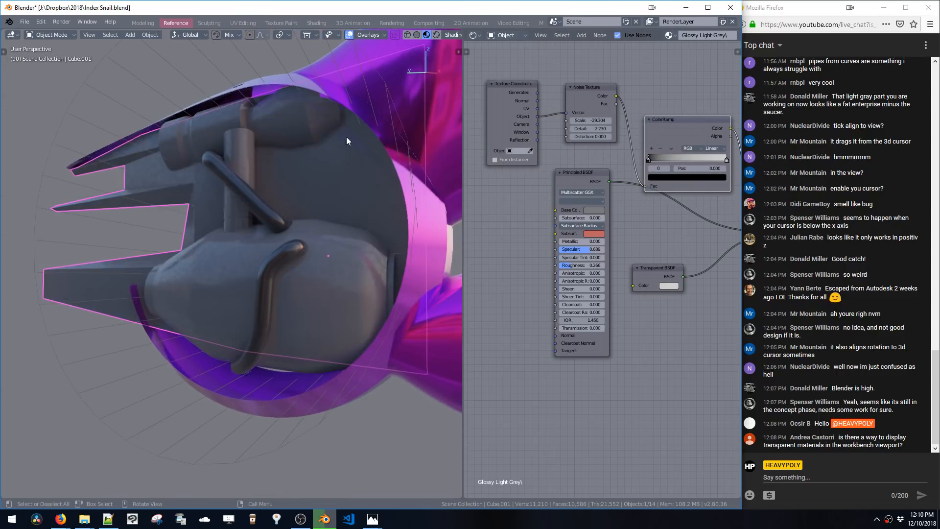
drag(675, 160, 648, 160)
drag(726, 160, 680, 158)
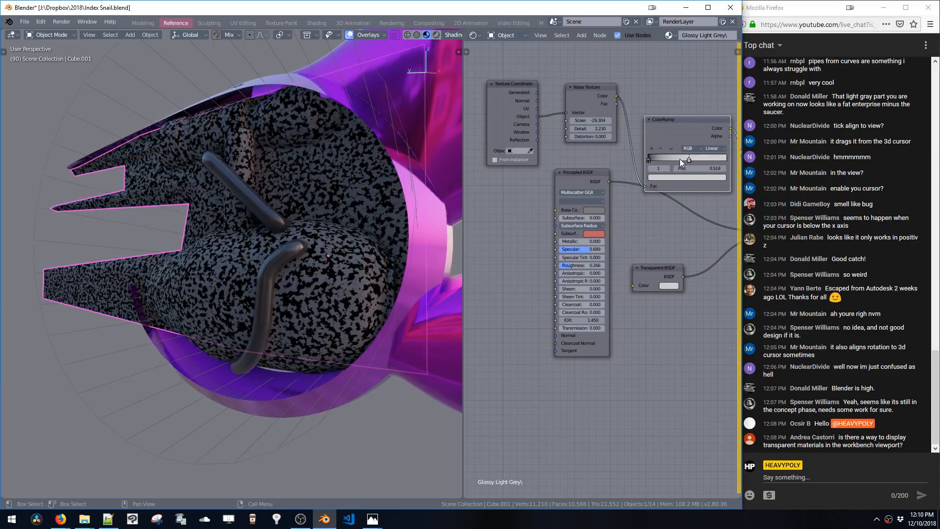
Switch the viewport shading mode to preview the noise material on the vehicle parts
middle_drag(303, 189, 366, 195)
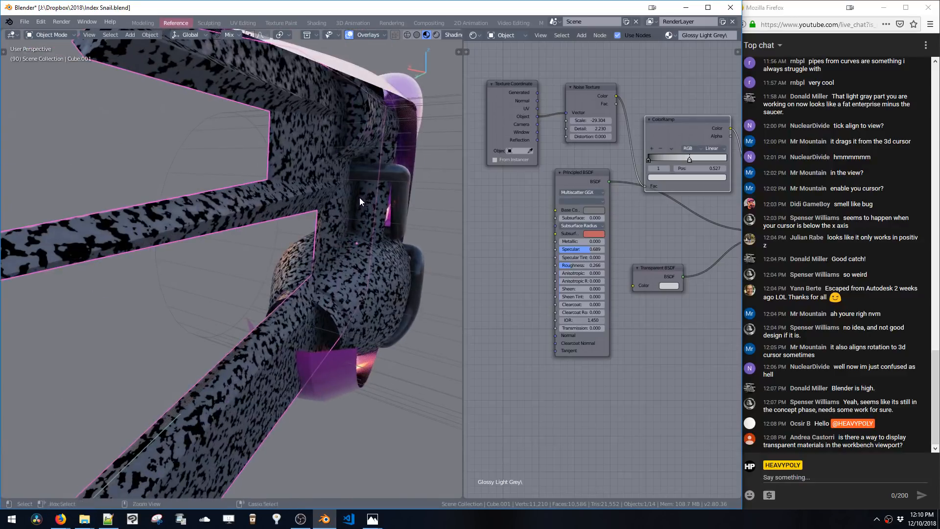
scroll(360, 197, down, 1)
click(437, 35)
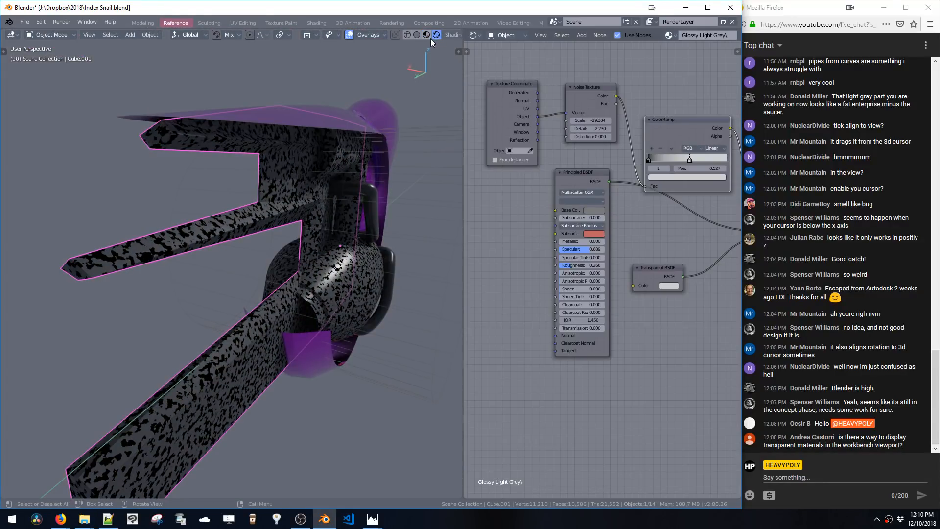
Rearrange the Principled BSDF and the other shader nodes in the node editor, undoing the last move
middle_drag(636, 312, 595, 336)
drag(615, 290, 641, 288)
click(540, 203)
drag(539, 204, 535, 249)
middle_drag(615, 249, 580, 245)
drag(620, 178, 546, 177)
key(ctrl+z)
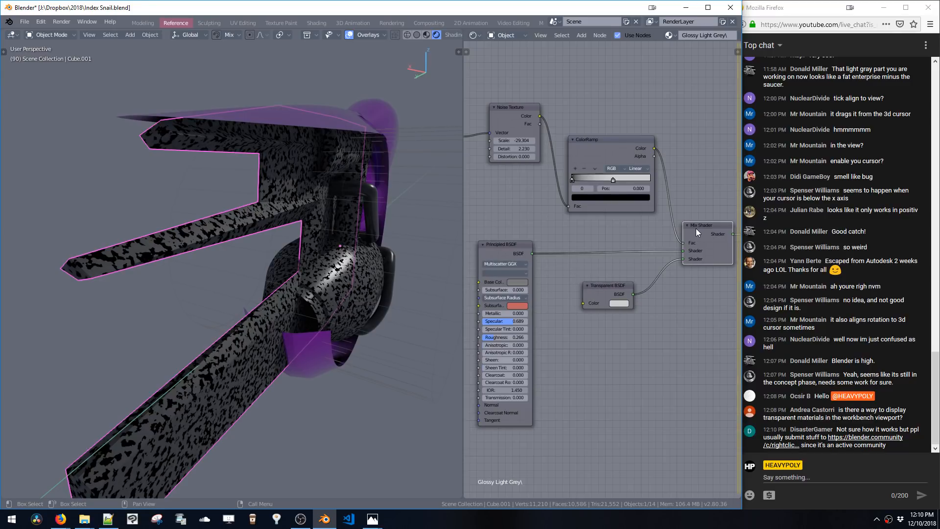
Set the Glossy Light Grey material's blend mode to Alpha Hashed
key(shift+v)
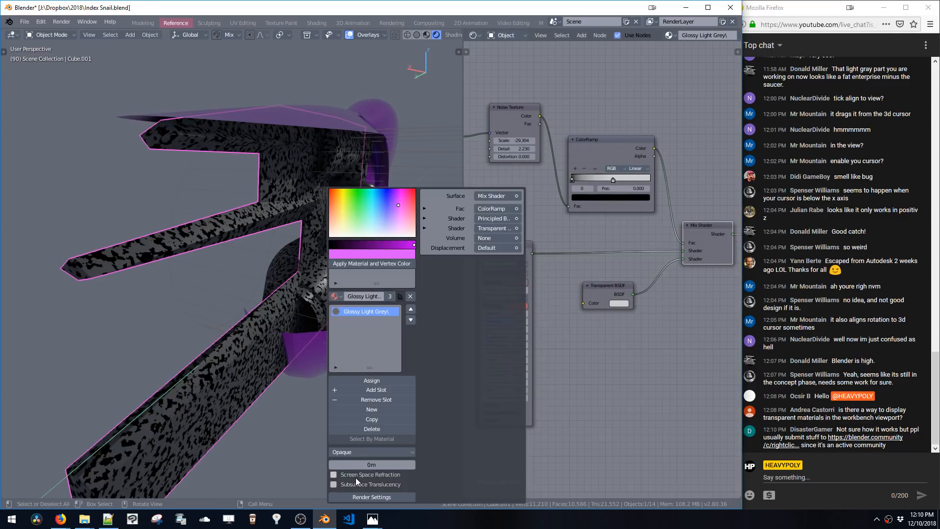
click(349, 452)
click(351, 398)
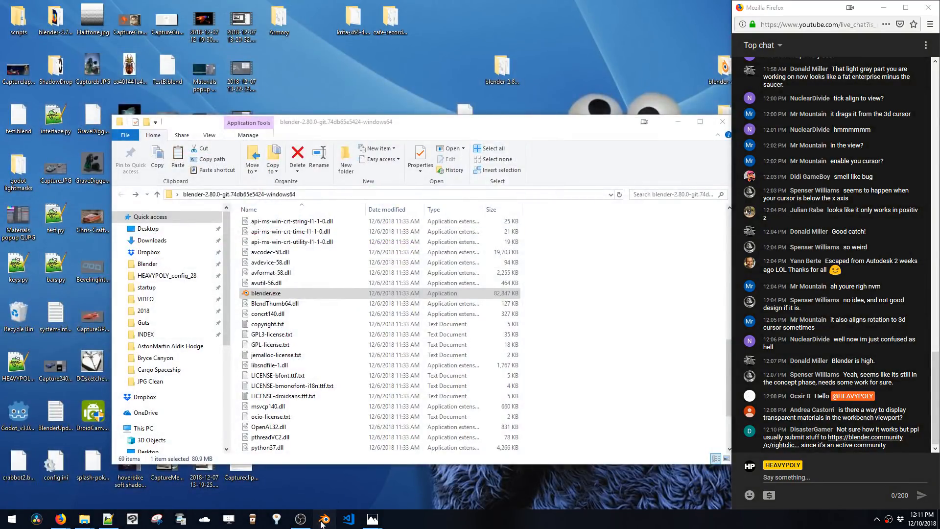
Switch to the other Blender window and set the cube's Glossy material blend mode to Alpha Blend
click(323, 521)
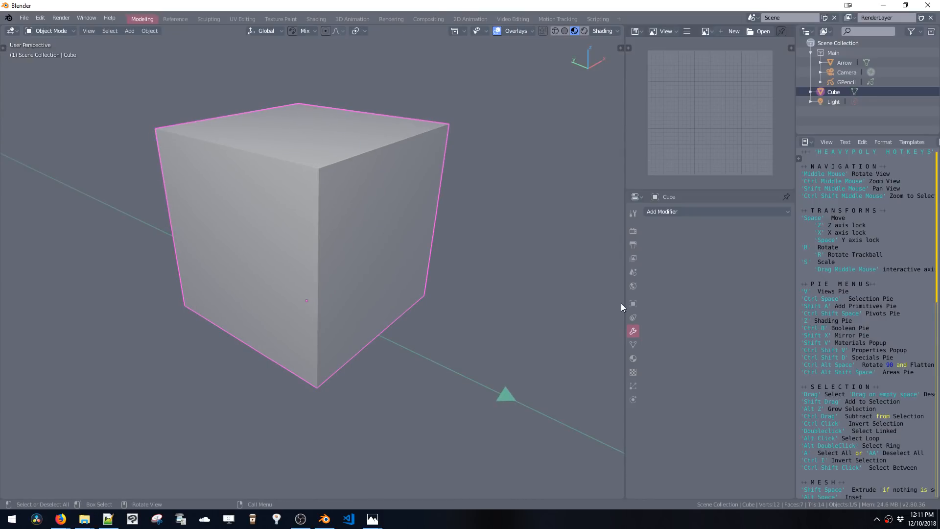
click(634, 371)
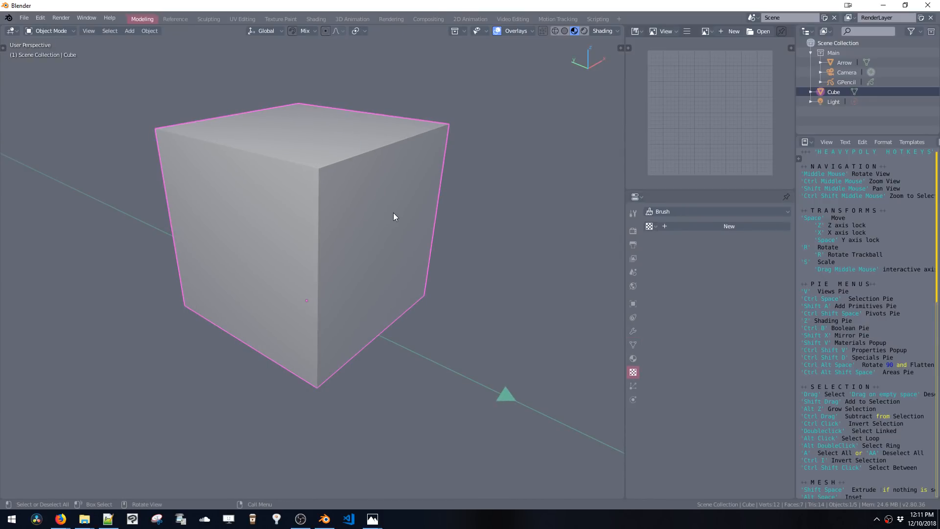
key(shift+v)
click(424, 452)
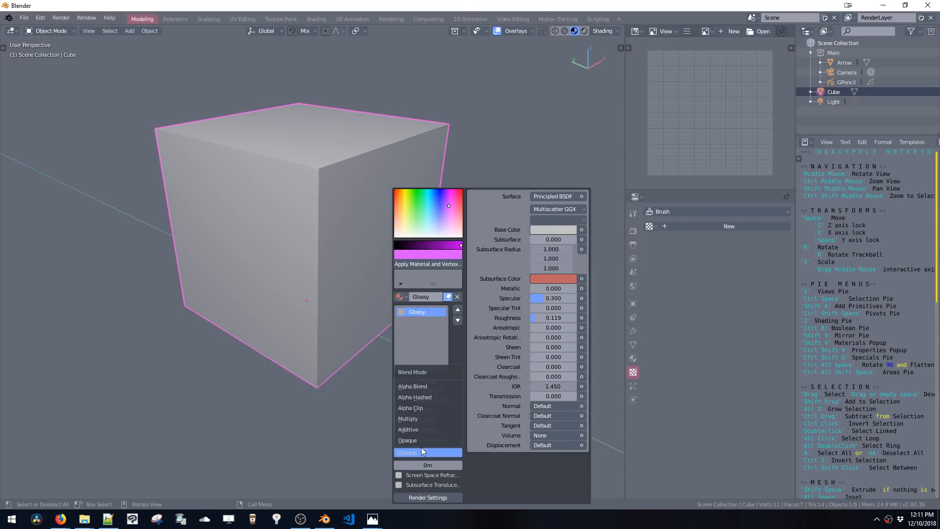
click(420, 388)
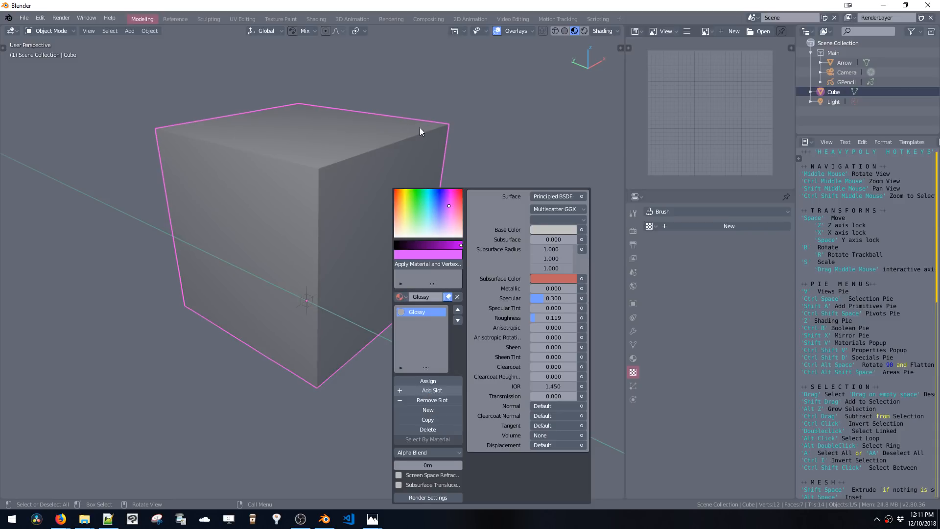
In File Explorer, open the Dropbox TEXTURE folder's [4K]Concrete09 folder and select Concrete09_rgh.jpg
mouse_move(89, 523)
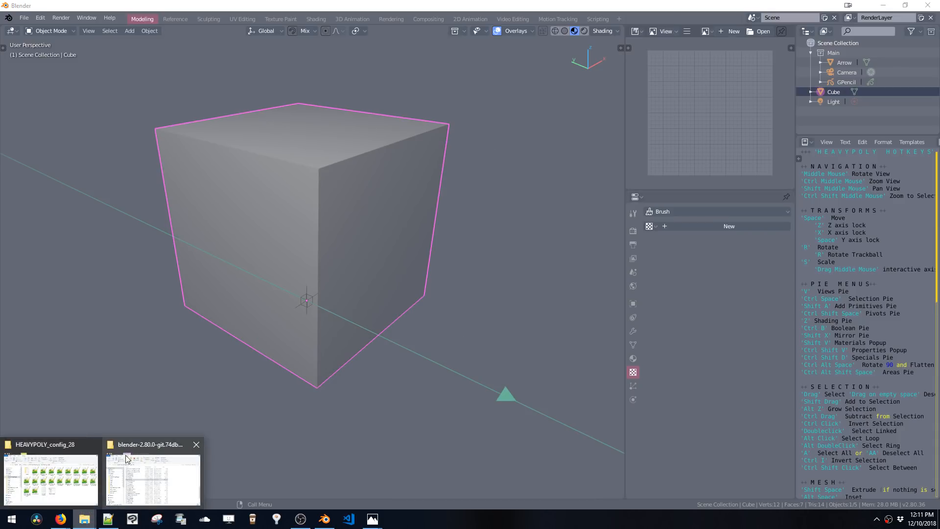
click(93, 471)
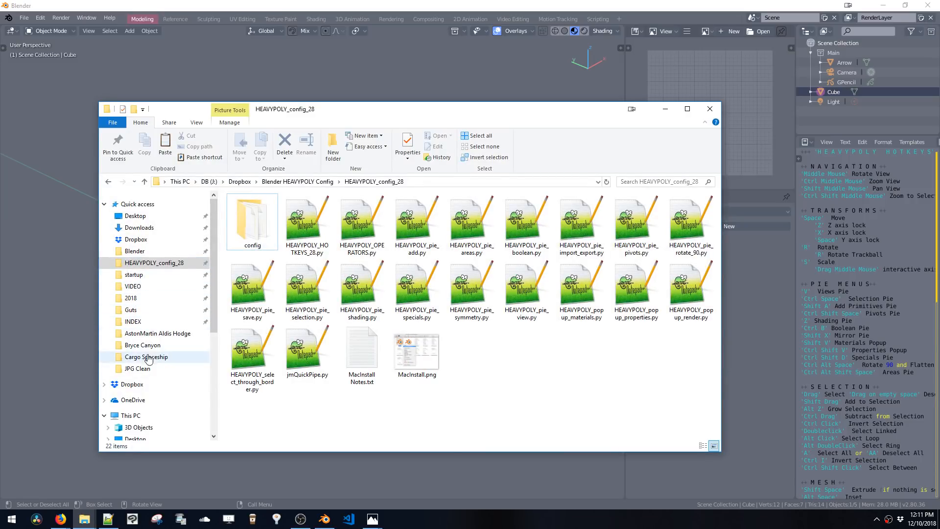
click(145, 299)
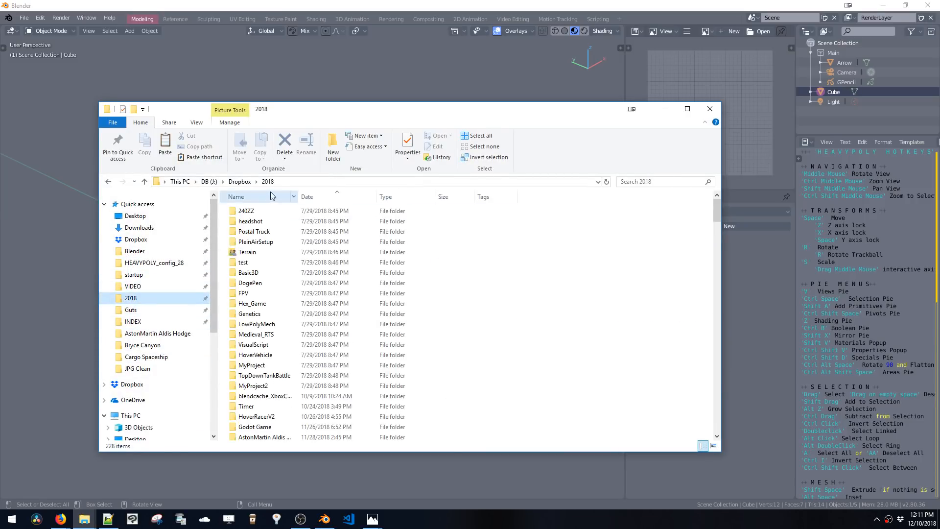
click(240, 181)
scroll(252, 352, down, 4)
scroll(255, 396, down, 1)
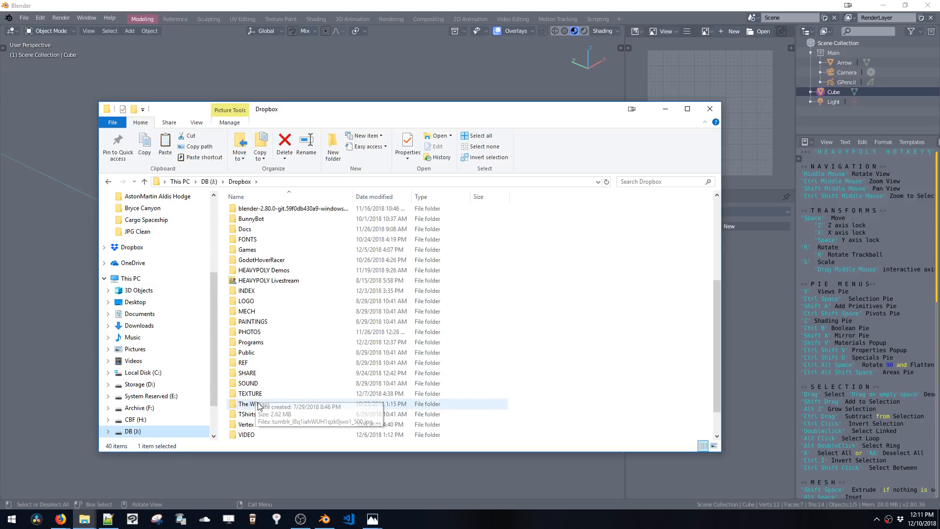
double_click(261, 397)
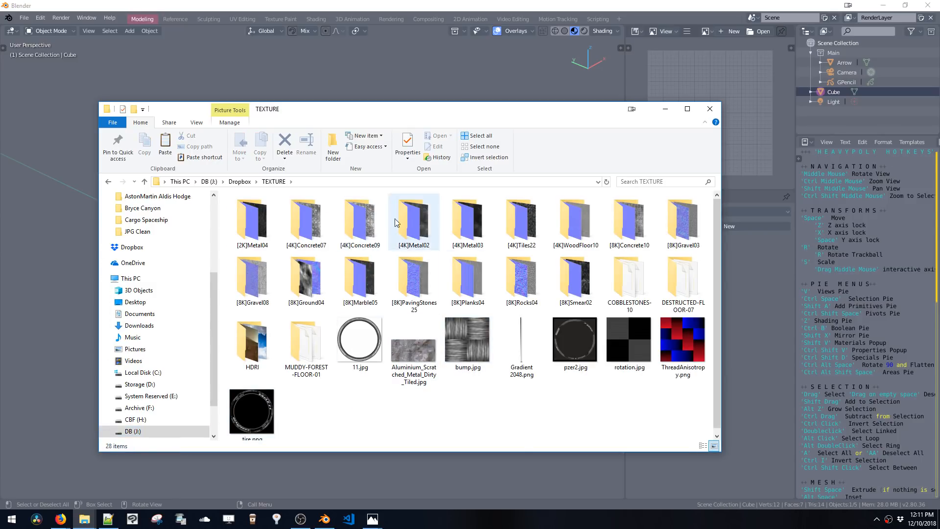
click(356, 225)
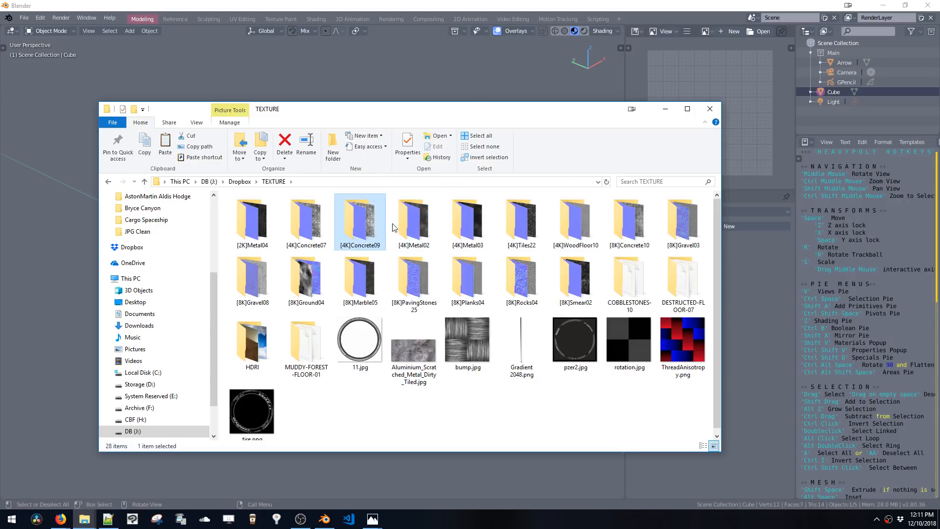
double_click(358, 218)
click(471, 226)
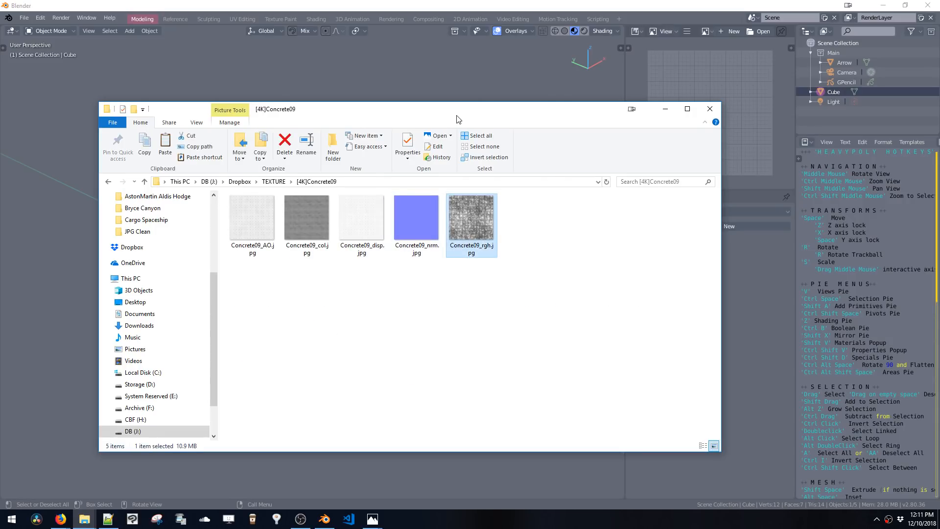
mouse_move(458, 119)
mouse_down()
mouse_move(169, 164)
mouse_move(182, 127)
mouse_up()
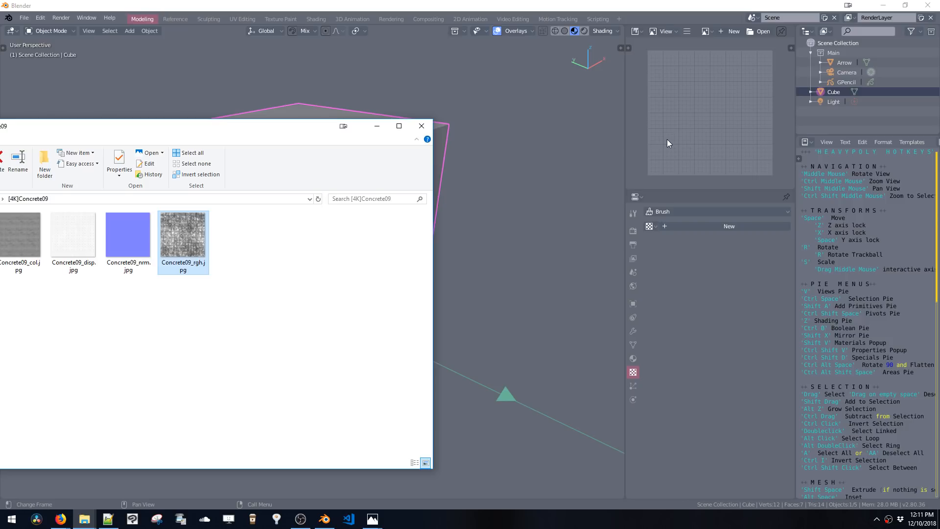
Turn the lower properties area into a Shader Editor showing the cube's Glossy material nodes
click(633, 358)
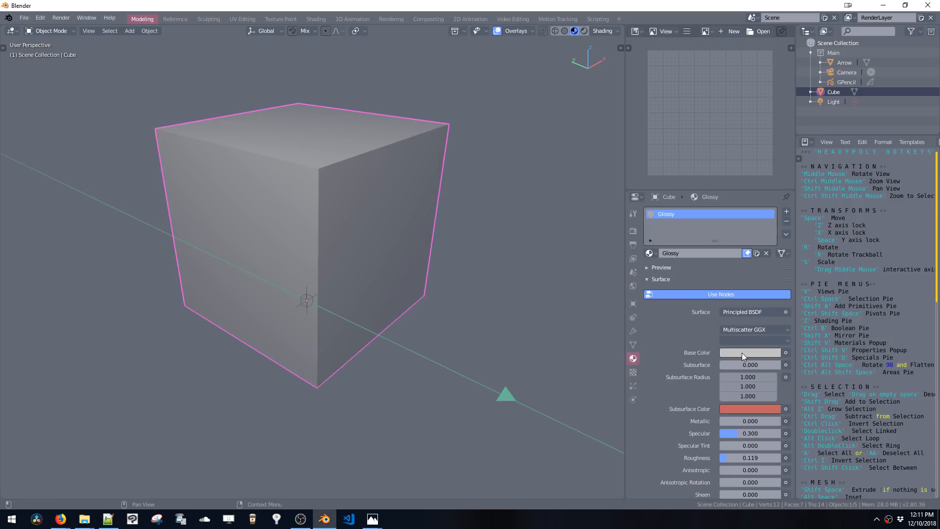
scroll(749, 360, down, 5)
scroll(758, 316, up, 5)
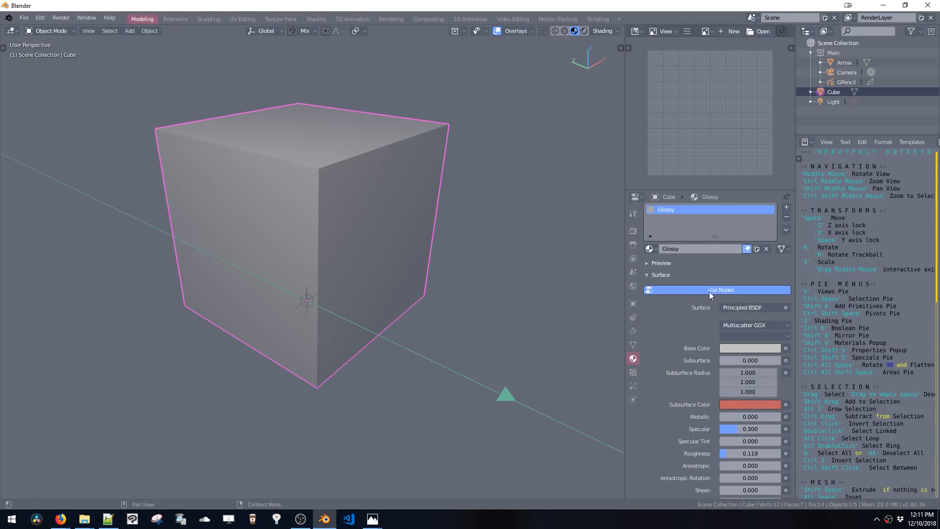
key(ctrl+alt+shift+space)
click(726, 298)
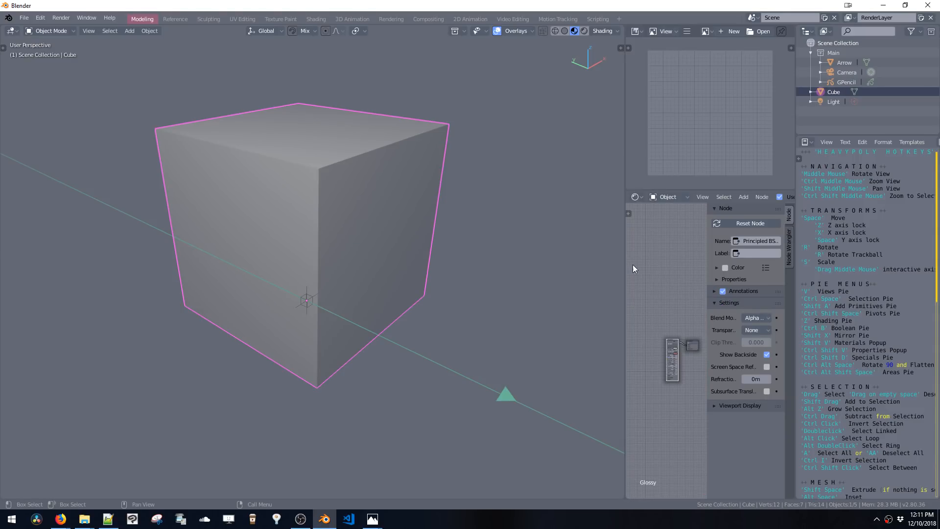
key(n)
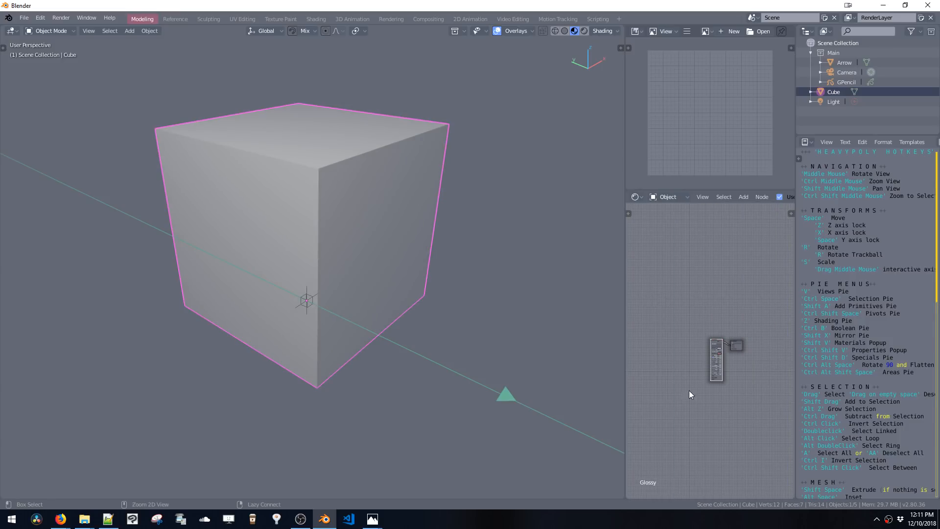
ctrl+middle_drag(689, 390, 697, 291)
drag(703, 280, 637, 185)
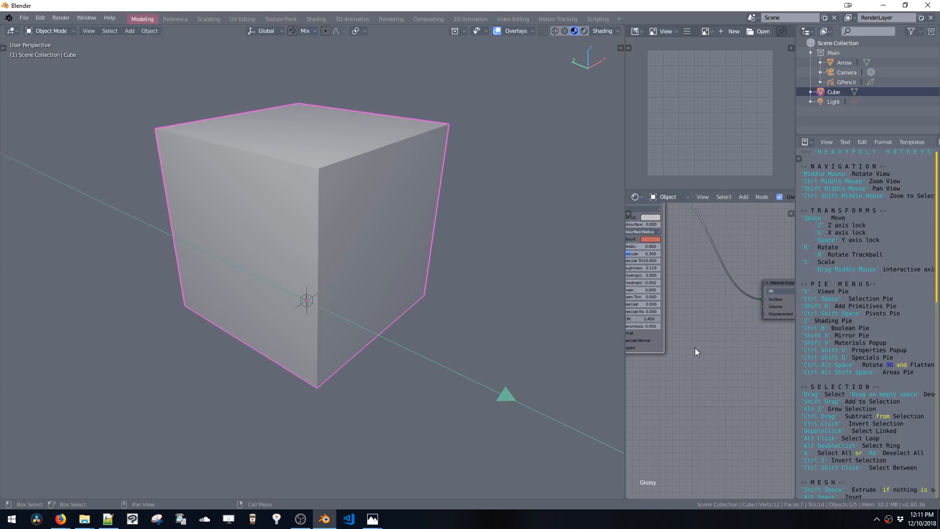
Add a Mix Shader node on the link between the Principled BSDF and the Material Output
key(shift+a)
click(691, 362)
text(mix)
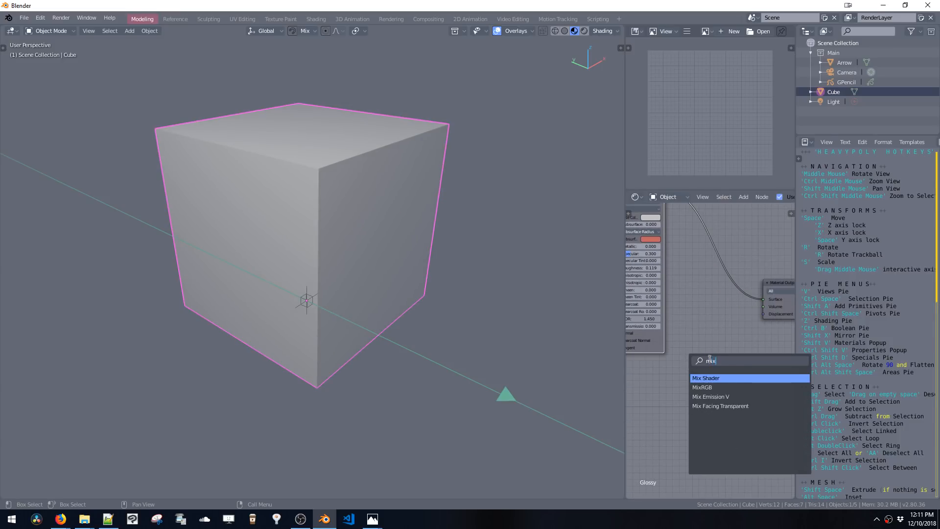
click(708, 379)
click(716, 301)
Add a Transparent BSDF node and connect it to the Mix Shader's second Shader input
key(shift+a)
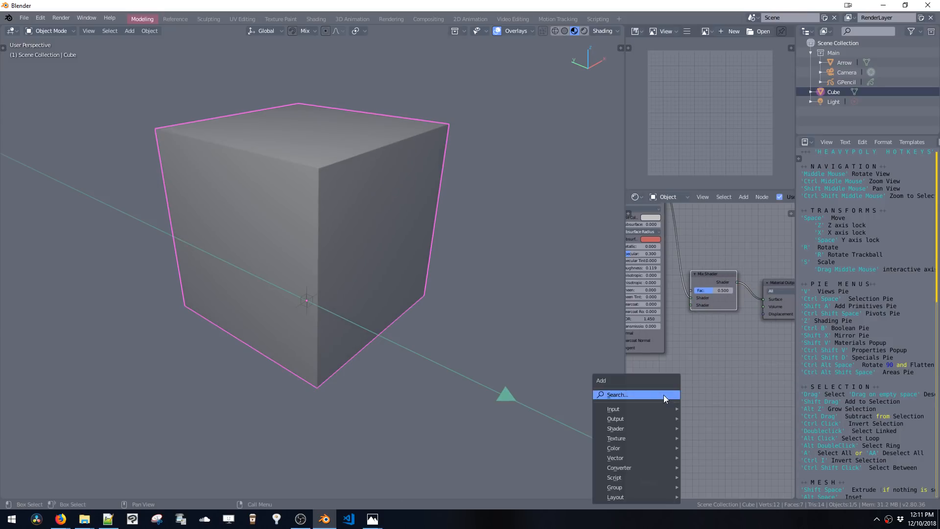
click(664, 395)
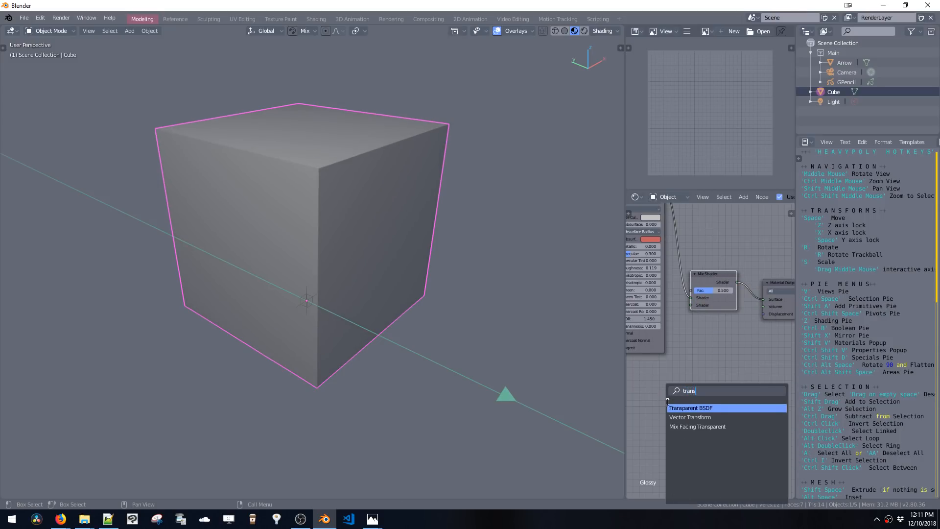
click(669, 408)
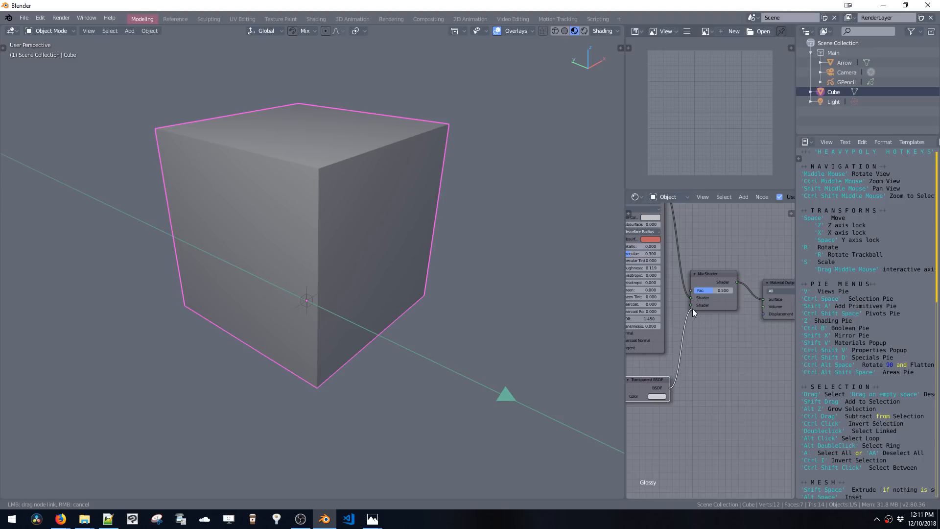
drag(690, 308, 691, 305)
middle_drag(691, 368, 763, 353)
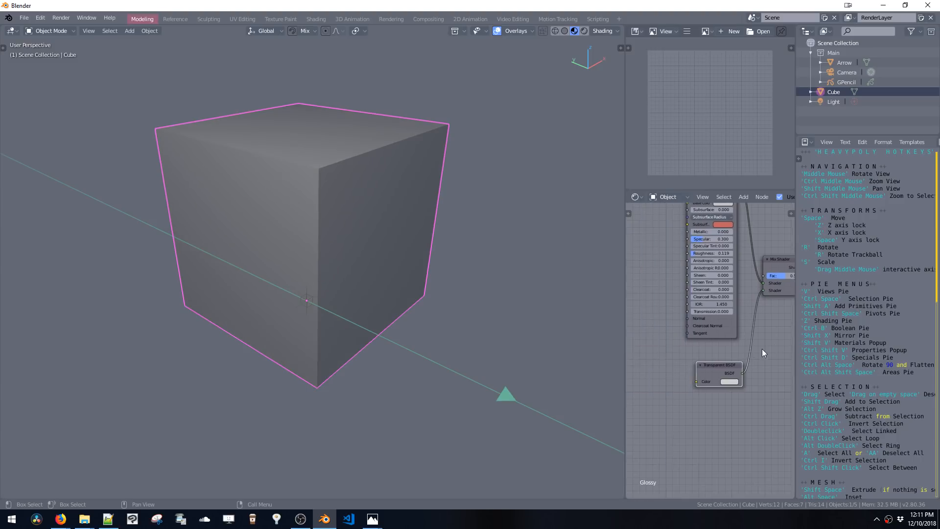
Drag Concrete09_rgh.jpg from File Explorer into the node editor as an image texture node
key(shift+a)
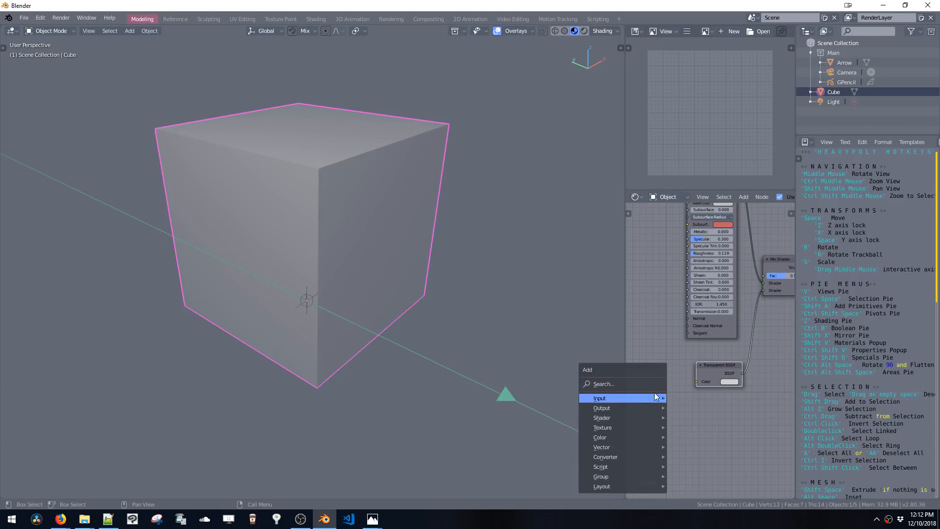
mouse_move(84, 524)
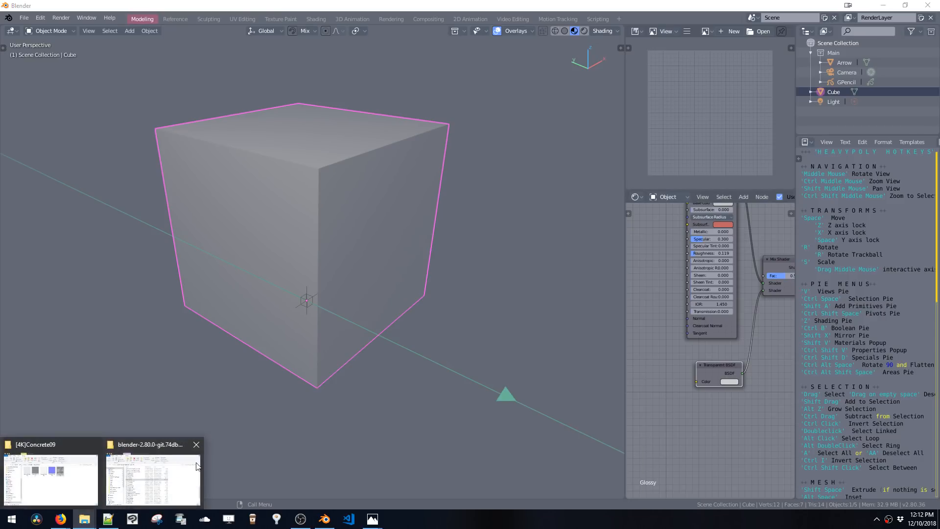
click(147, 477)
drag(201, 256, 675, 422)
click(656, 401)
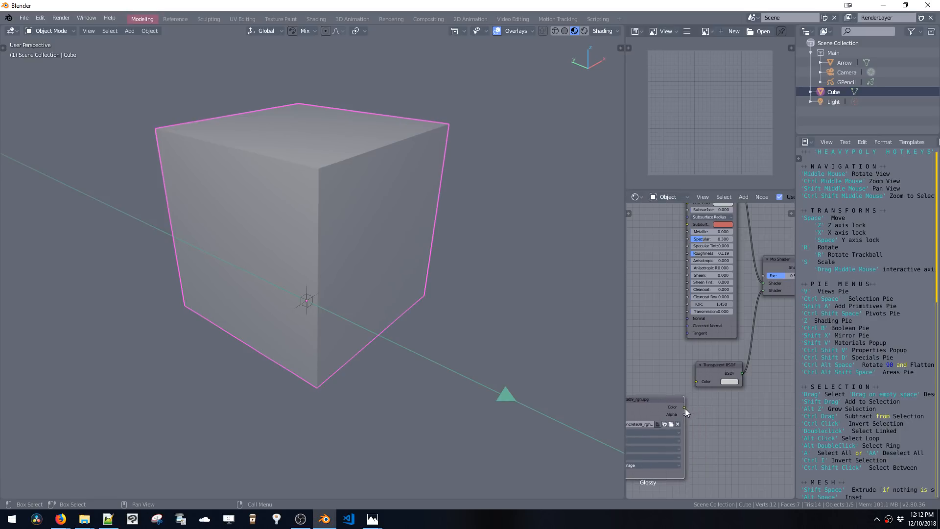
Connect the concrete image's Color output to the Mix Shader's Fac input
drag(698, 384, 698, 383)
mouse_move(437, 292)
middle_down()
mouse_move(439, 275)
mouse_move(424, 306)
mouse_move(428, 261)
mouse_move(450, 227)
middle_up()
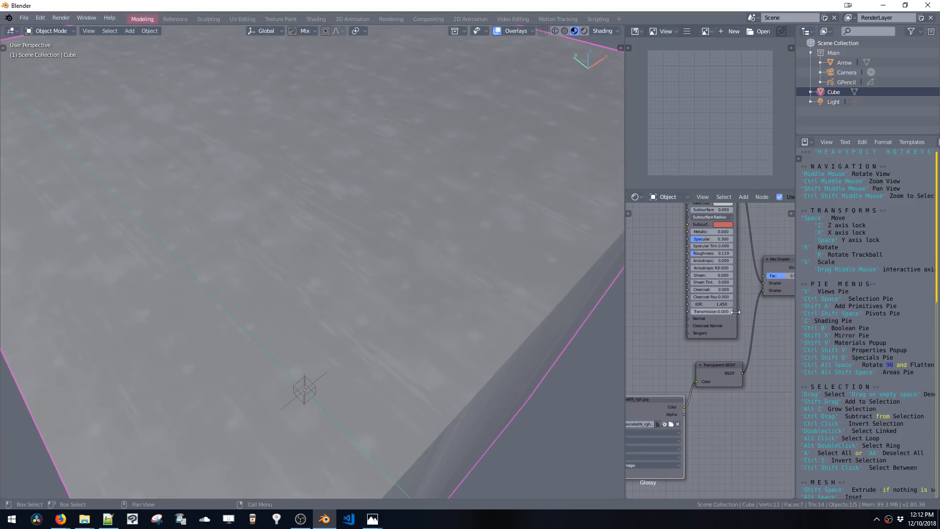
middle_drag(688, 383, 671, 401)
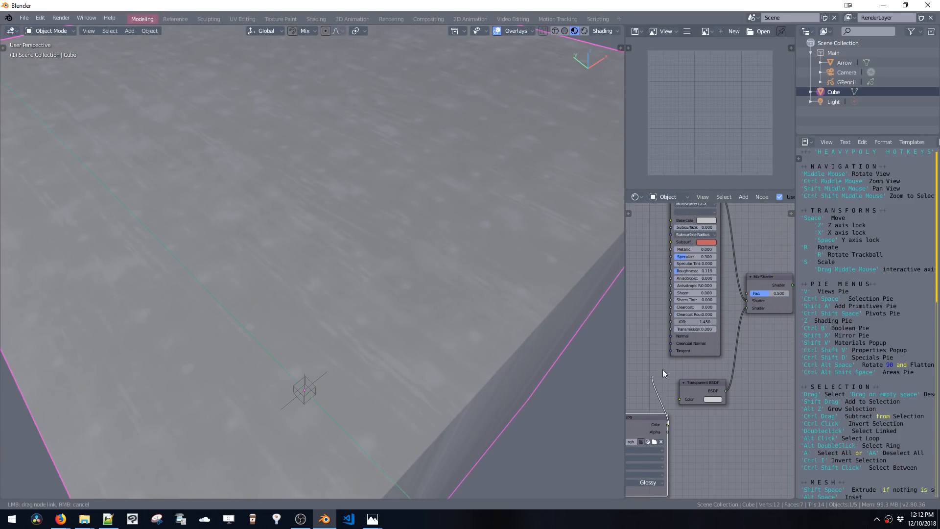
drag(751, 292, 749, 293)
Set the Transparent BSDF node's color to full white
click(712, 400)
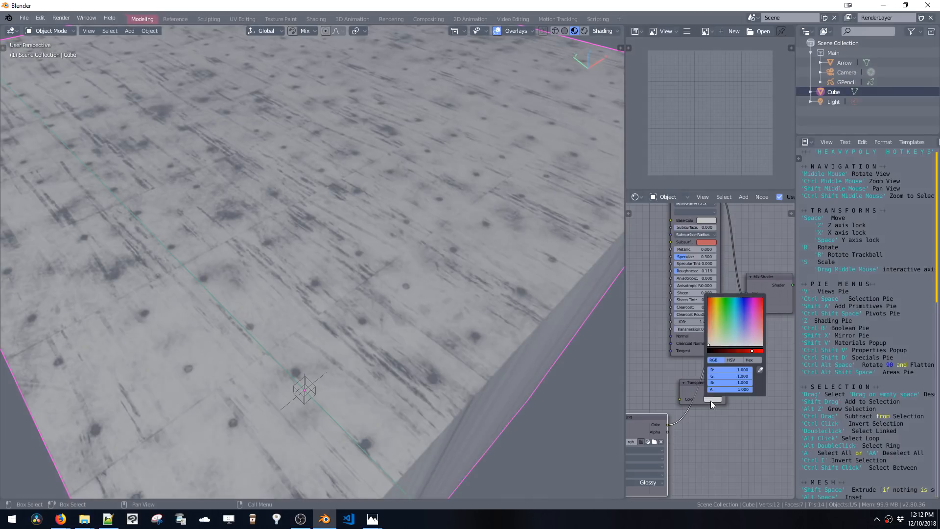
drag(746, 351, 765, 351)
In Edit Mode with X-ray, delete all but one face of the cube to leave a single plane
middle_drag(471, 289, 257, 284)
scroll(467, 248, down, 2)
scroll(452, 306, up, 2)
scroll(452, 305, down, 3)
key(Tab)
key(alt+z)
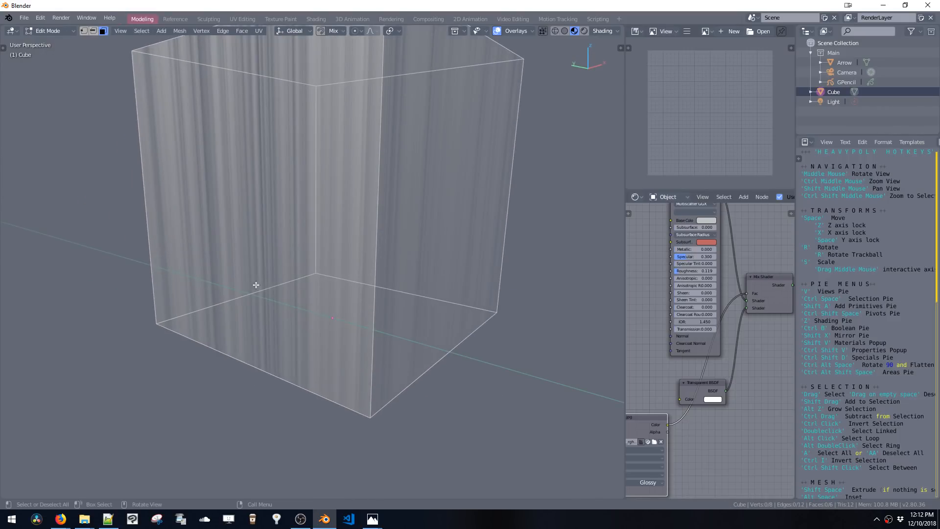
click(357, 350)
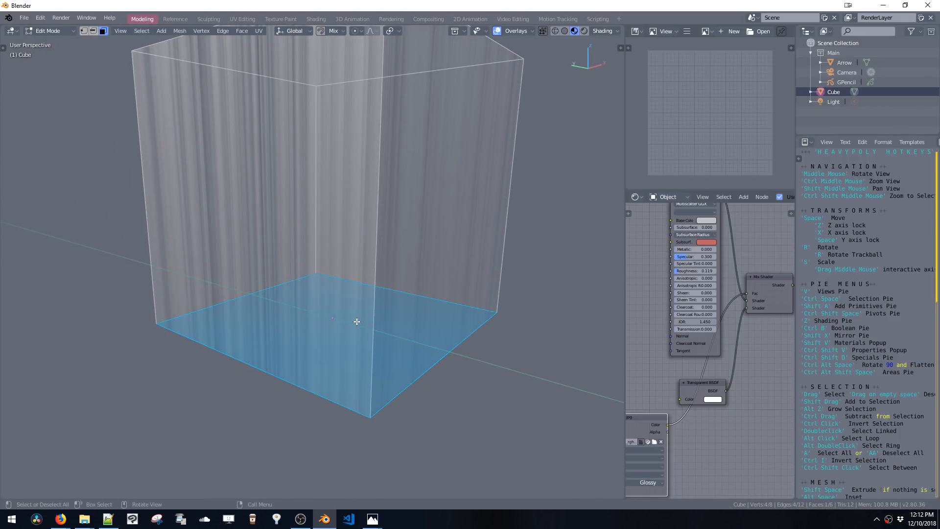
key(alt+z)
key(x)
middle_drag(373, 298, 379, 323)
middle_drag(401, 262, 392, 280)
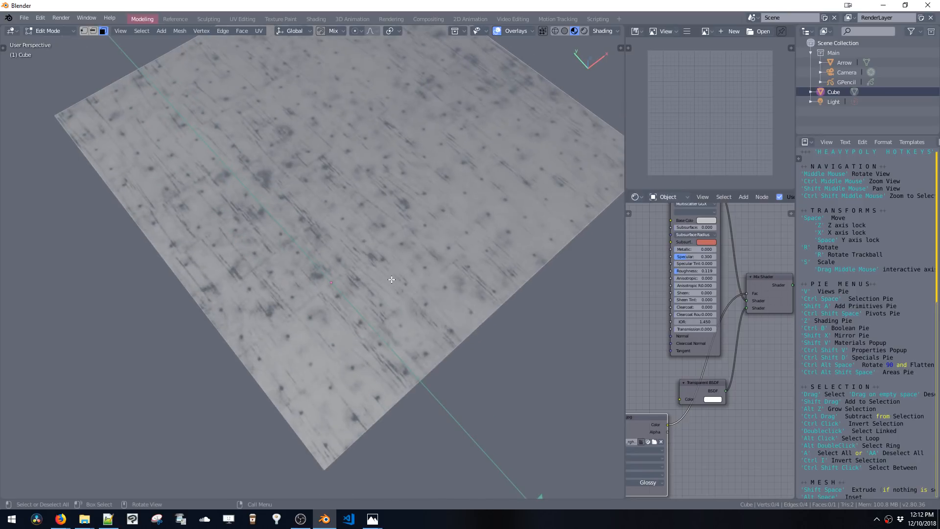
Duplicate the plane and offset the copy to overlap the original
key(a)
key(shift+d)
click(346, 356)
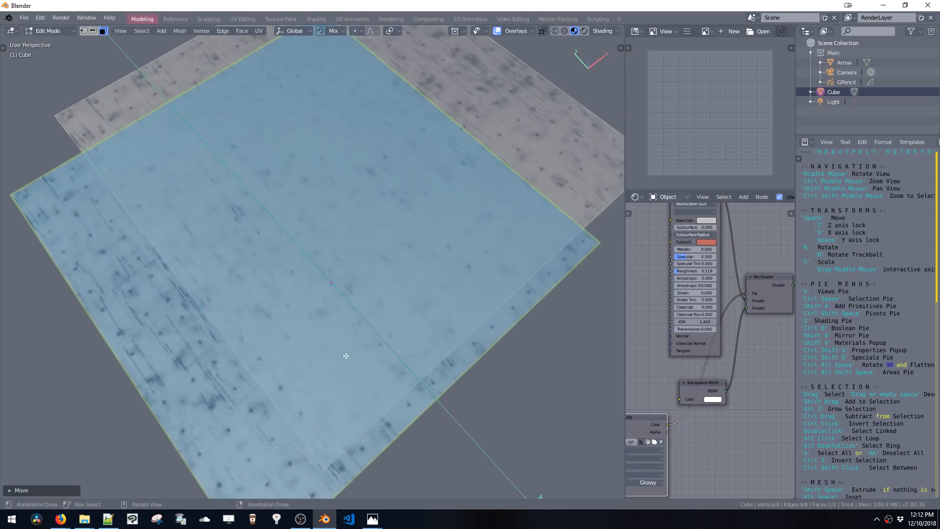
key(ctrl+space)
click(366, 346)
middle_drag(367, 345, 484, 276)
middle_drag(675, 294, 680, 323)
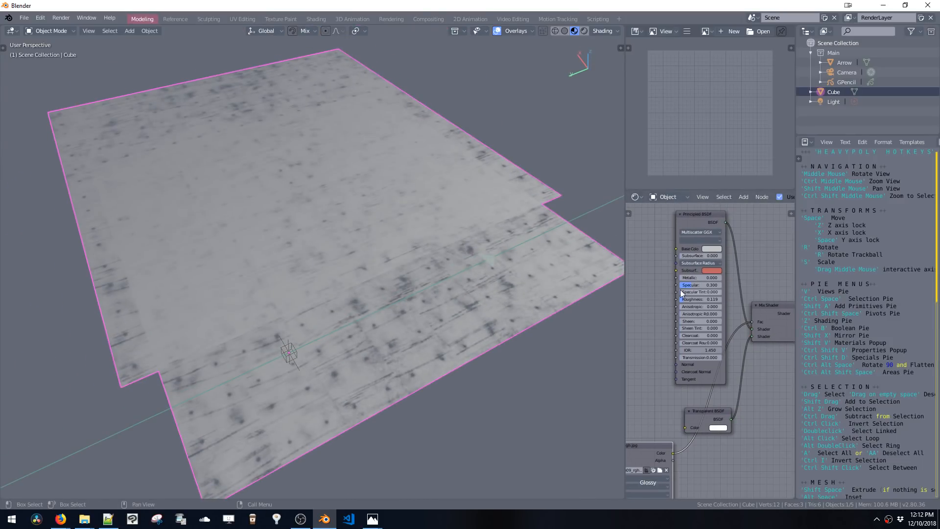
Set the material's blend mode to Alpha Hashed
key(shift+v)
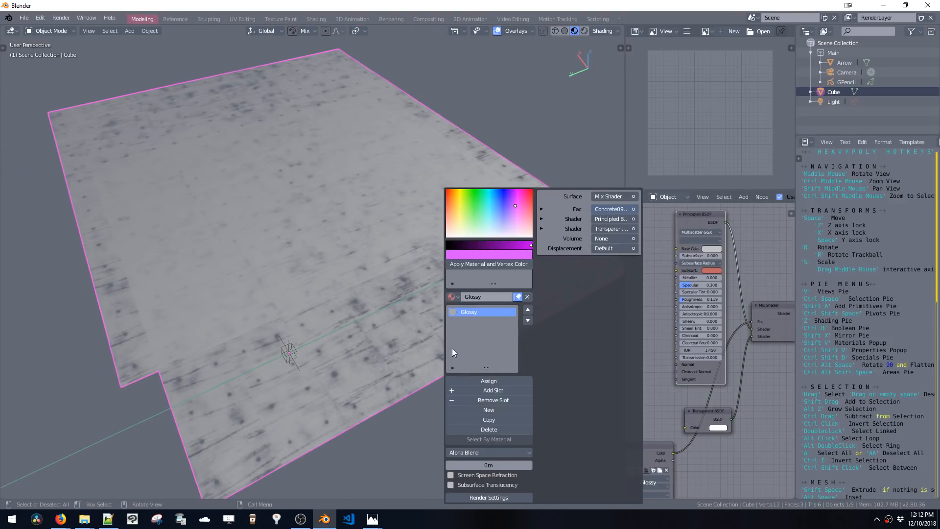
click(475, 452)
click(471, 397)
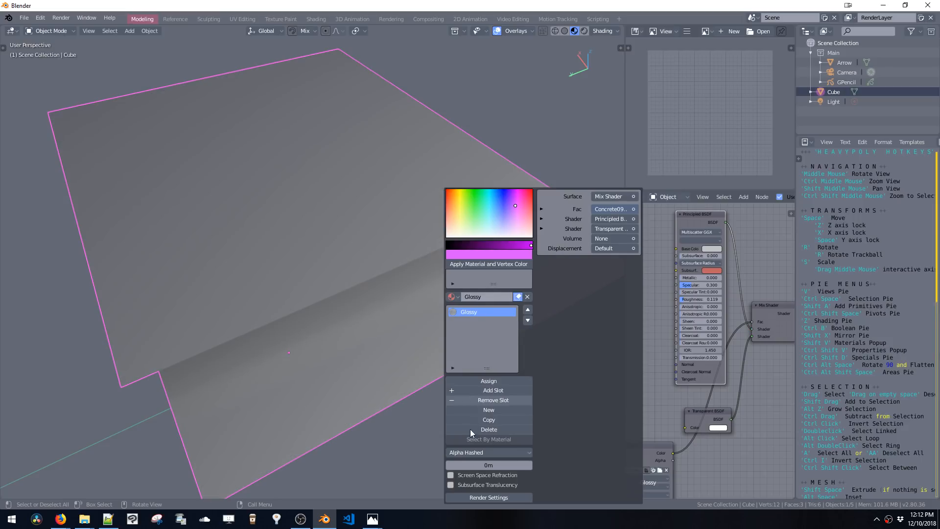
mouse_move(408, 269)
middle_down()
mouse_move(383, 285)
mouse_move(383, 226)
mouse_move(389, 333)
mouse_move(398, 272)
middle_up()
Duplicate the plane two more times, offsetting each copy into stepped overlapping layers
key(Tab)
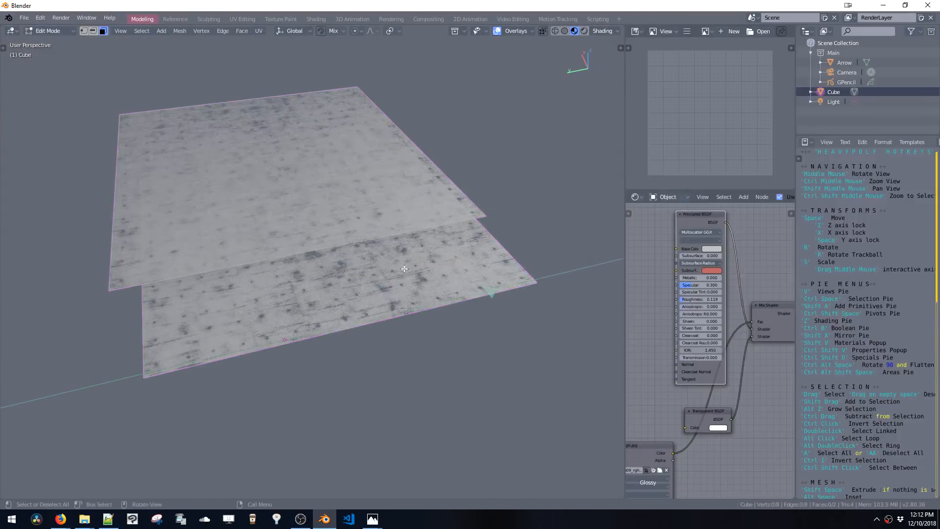
click(405, 269)
key(shift+d)
click(424, 310)
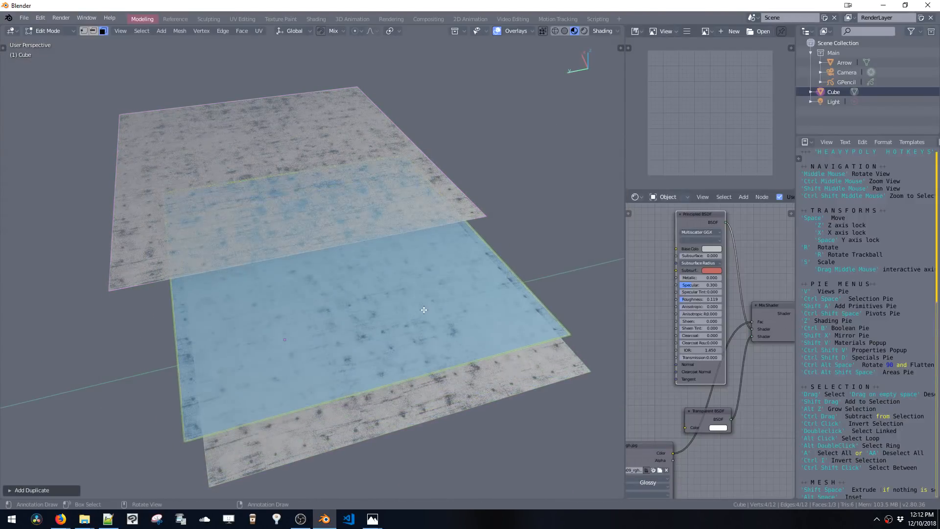
key(space)
click(490, 292)
key(shift+d)
click(539, 260)
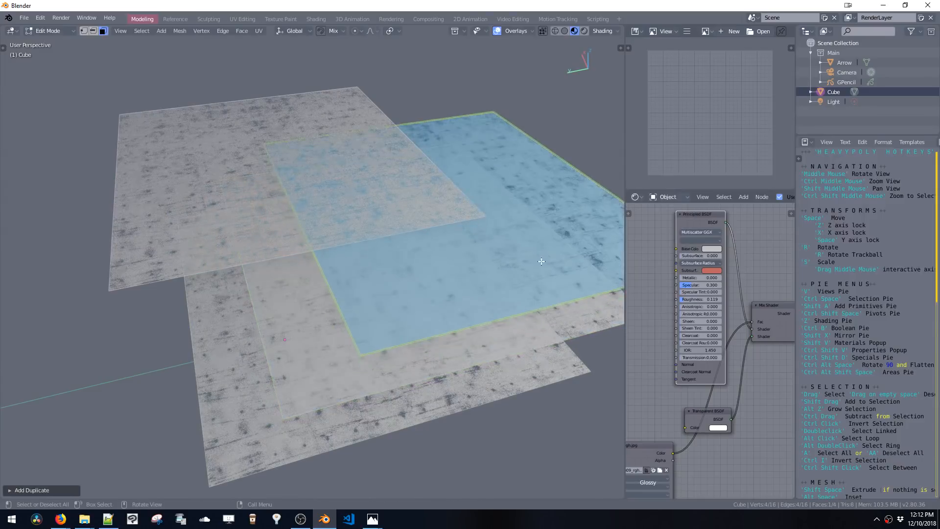
key(a)
ctrl+shift+middle_click(483, 228)
key(Tab)
middle_drag(484, 228, 553, 271)
Set the material's blend mode to Alpha Blend
key(shift+v)
click(584, 452)
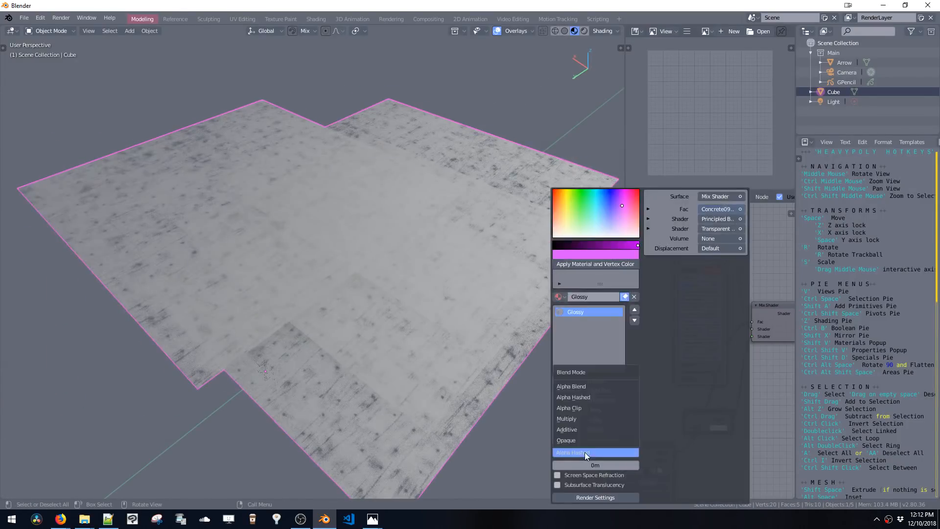
click(573, 386)
Insert a ColorRamp node on the link between the concrete image and the Mix Shader's Fac input
middle_drag(466, 255, 423, 229)
middle_drag(690, 334, 672, 349)
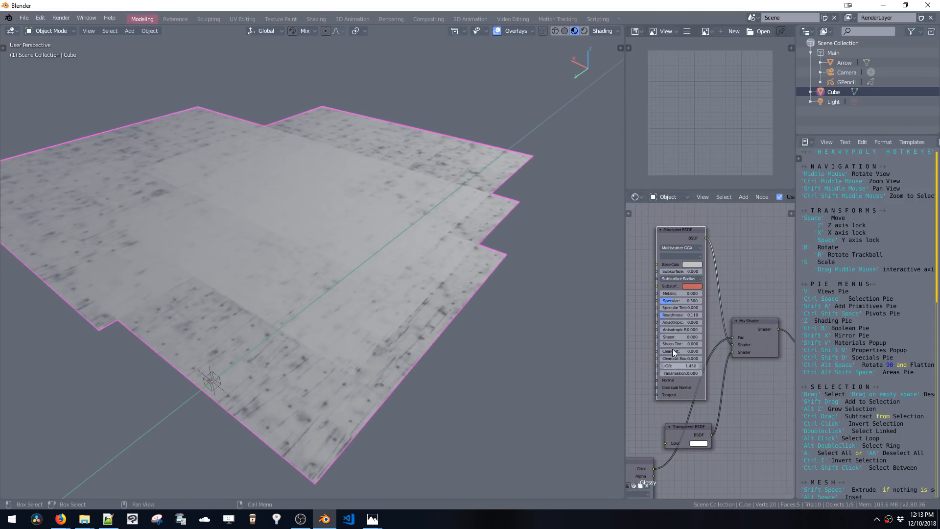
drag(684, 237, 606, 257)
middle_drag(736, 289, 764, 302)
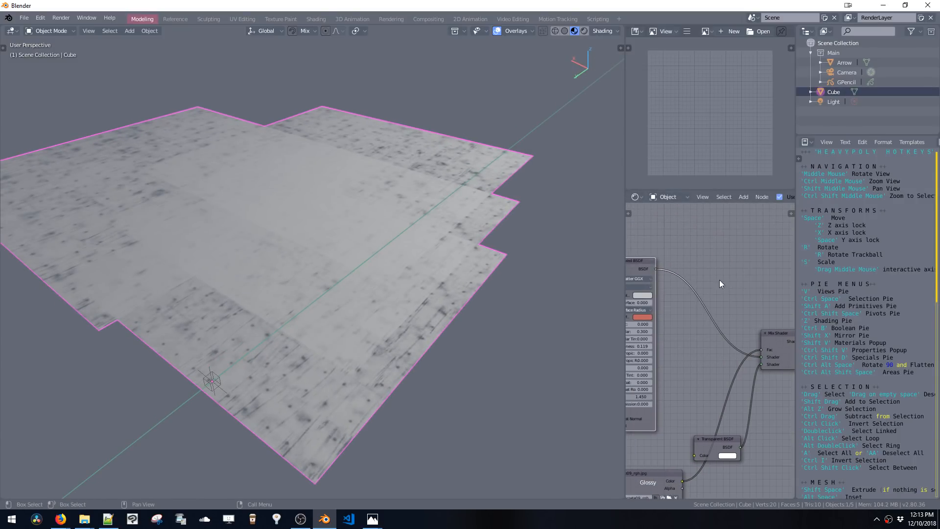
key(shift+a)
click(713, 279)
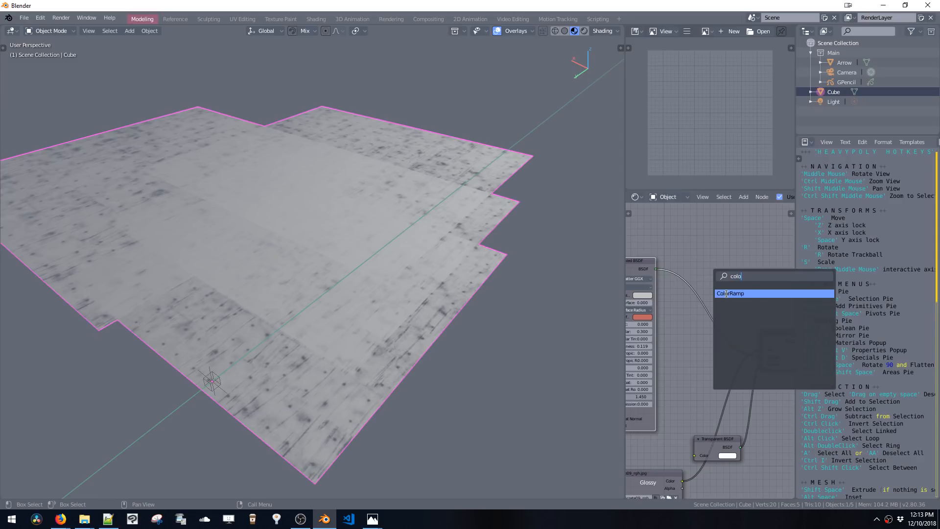
click(726, 294)
click(716, 381)
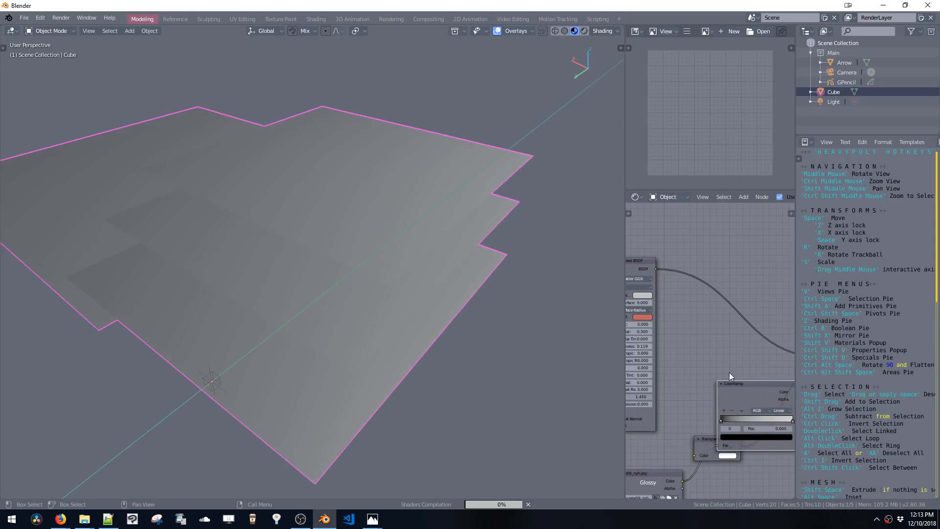
Move the ColorRamp's black and white stops left, placing the white stop at about 0.332
middle_drag(746, 408, 668, 376)
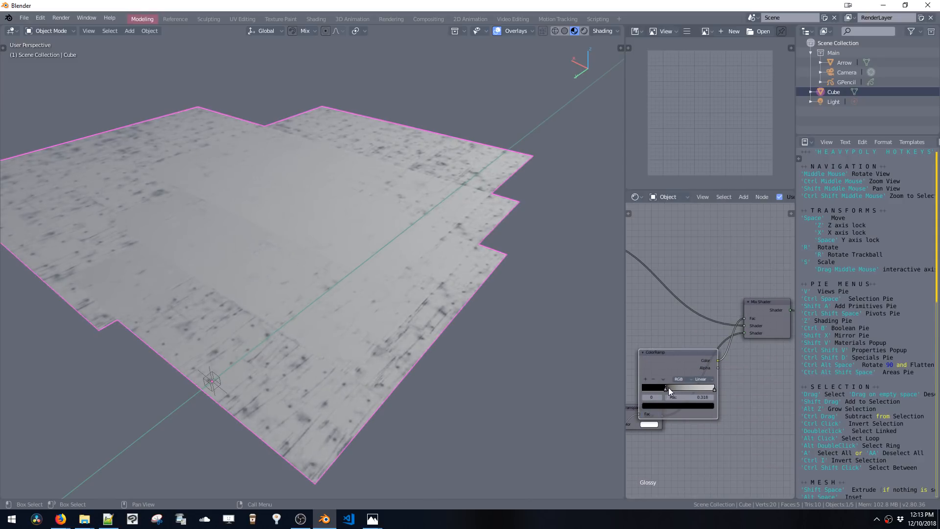
mouse_move(669, 387)
mouse_down()
mouse_move(694, 387)
mouse_move(633, 388)
mouse_up()
drag(698, 390, 657, 390)
Set Solid viewport shading to Studio lighting with Material color, then return to LookDev shading
middle_drag(485, 297, 453, 259)
click(455, 259)
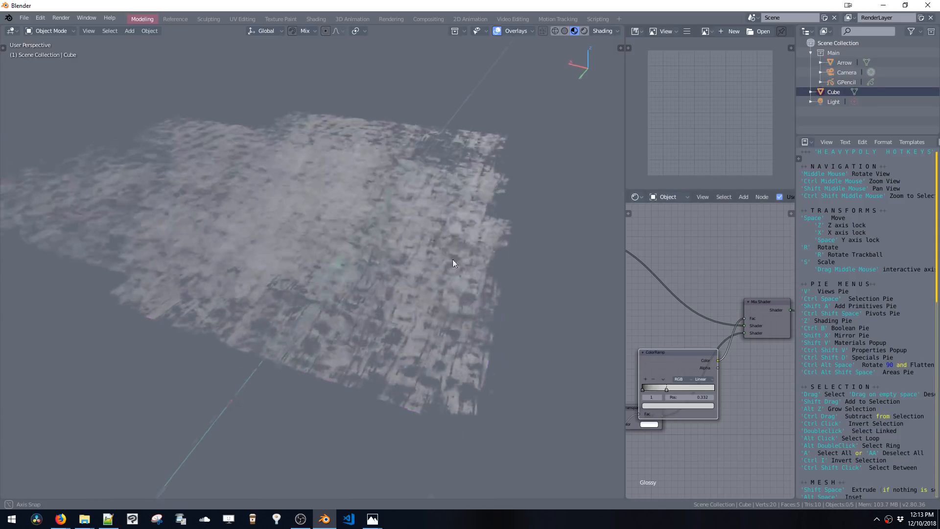
click(564, 31)
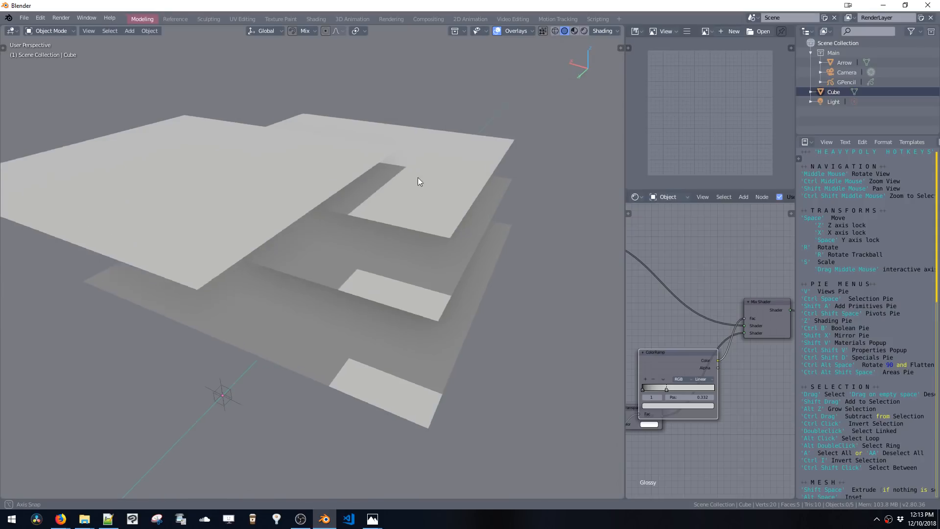
middle_drag(418, 182, 536, 78)
click(556, 31)
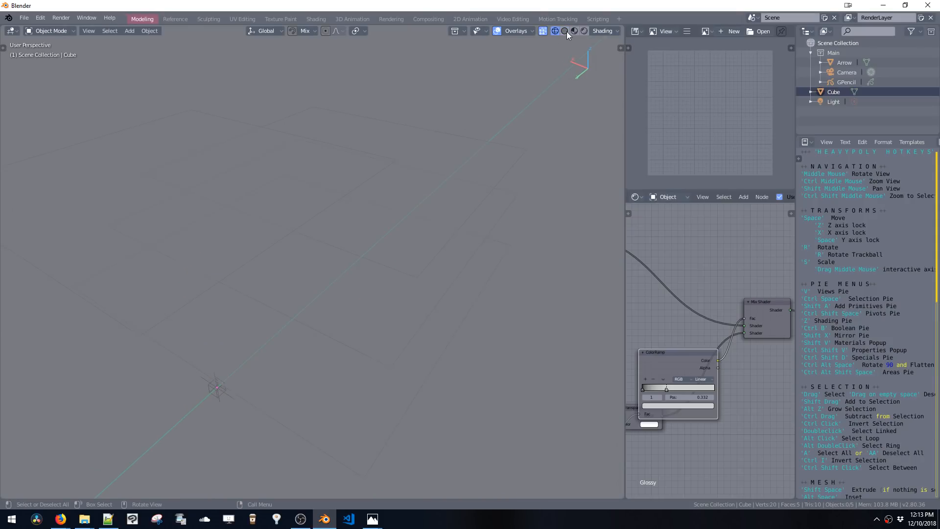
click(565, 31)
click(602, 31)
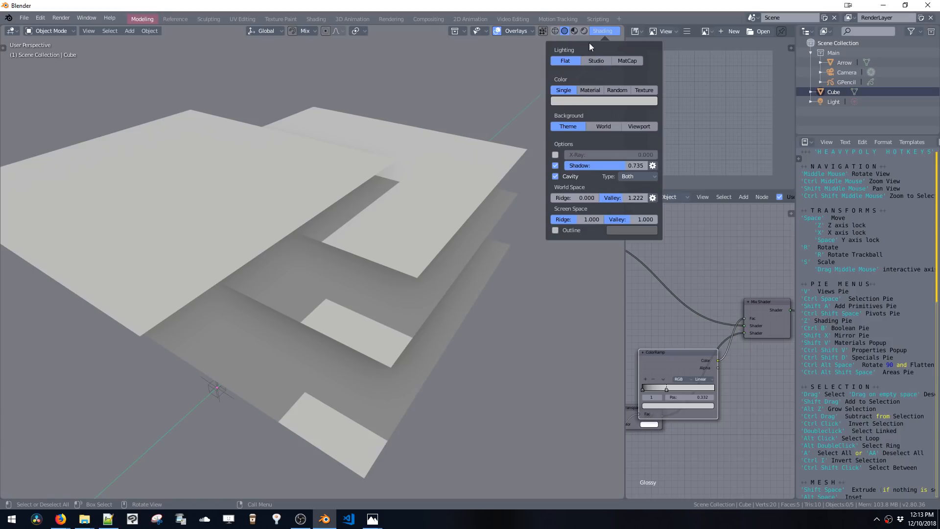
click(594, 60)
click(619, 61)
click(596, 61)
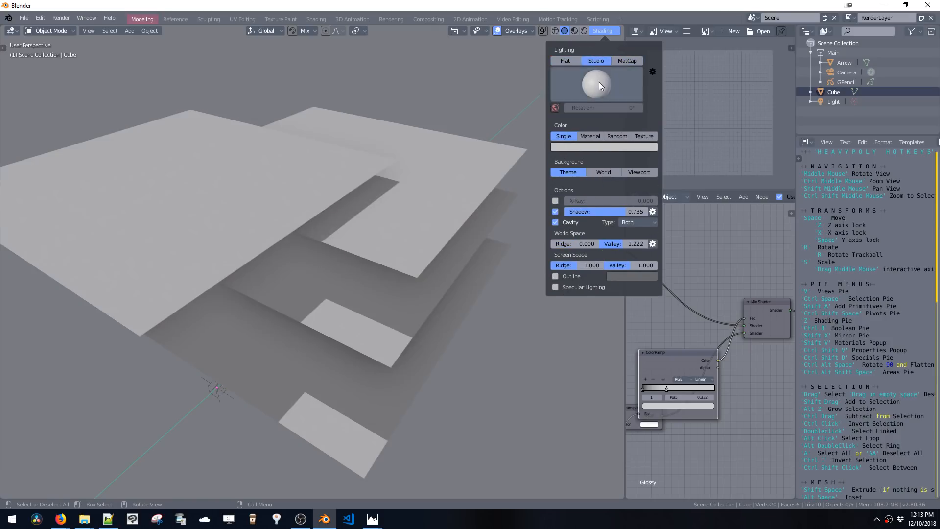
click(591, 136)
click(584, 32)
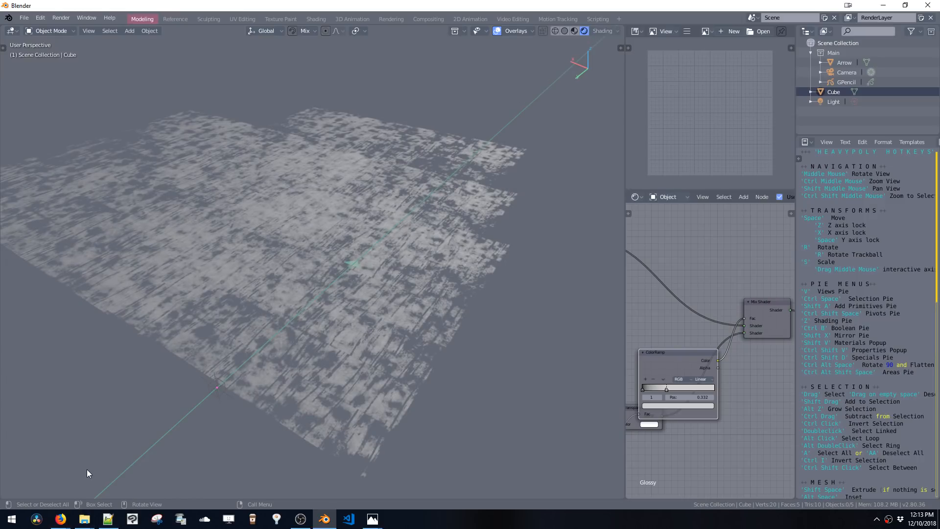
Dock the window to the screen's left half, reopen Index Snail.blend from recent files, and close Preferences
key(super+Left)
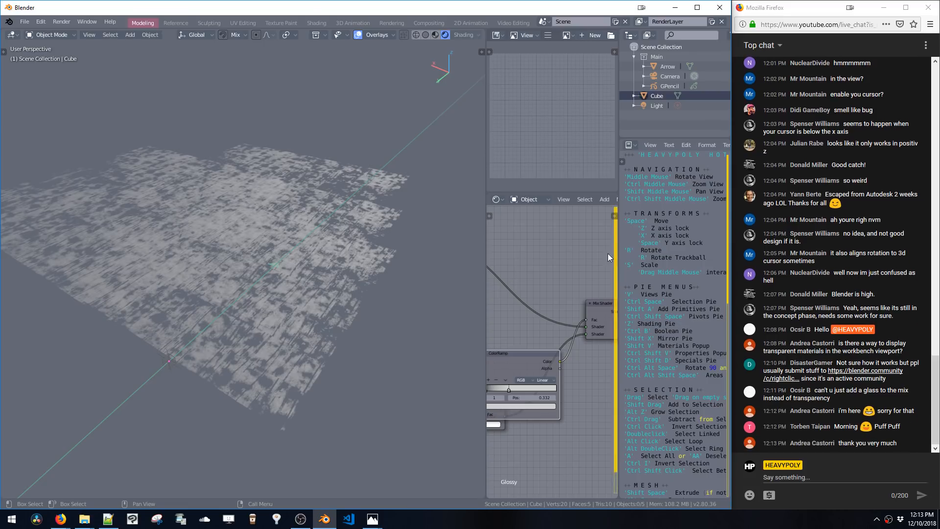
click(25, 22)
mouse_move(56, 53)
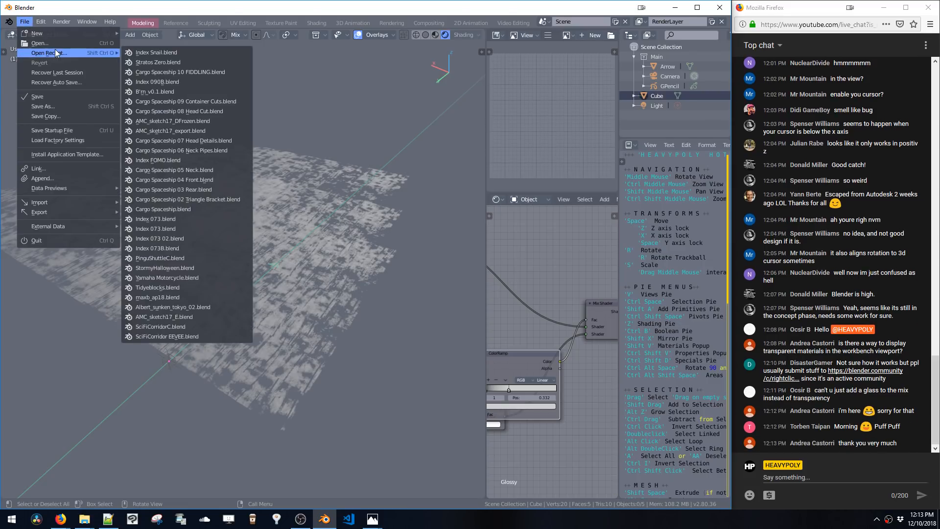
click(147, 53)
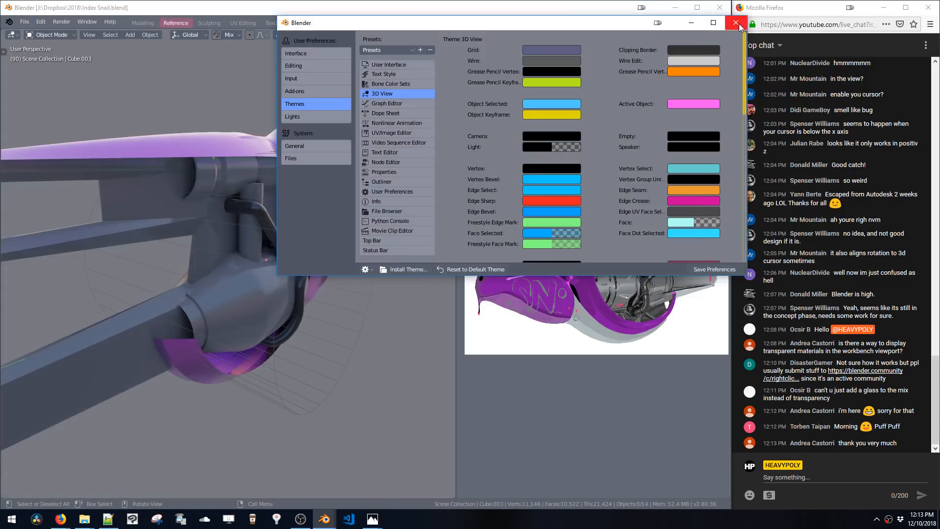
click(685, 25)
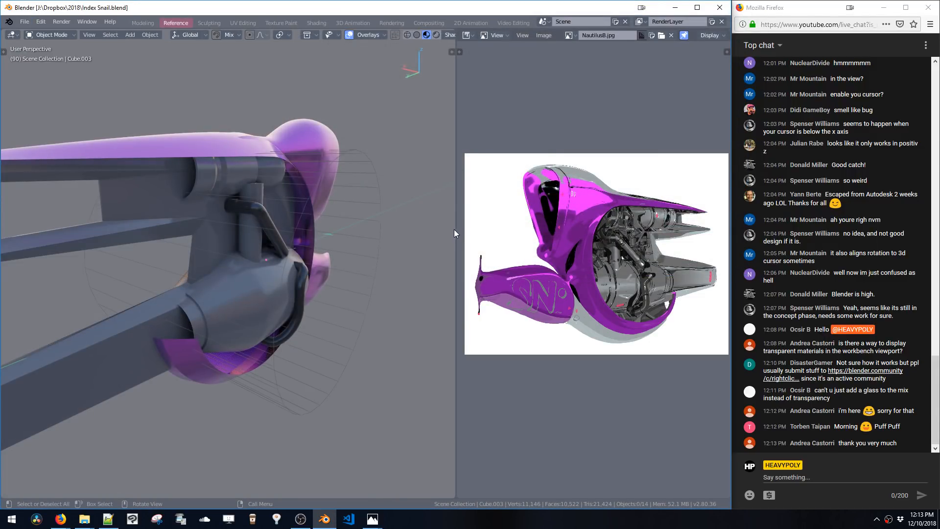
Widen the 3D viewport area and switch to a top orthographic view of the snail model
drag(455, 230, 554, 250)
middle_drag(399, 258, 398, 294)
key(ctrl+shift+b)
click(393, 238)
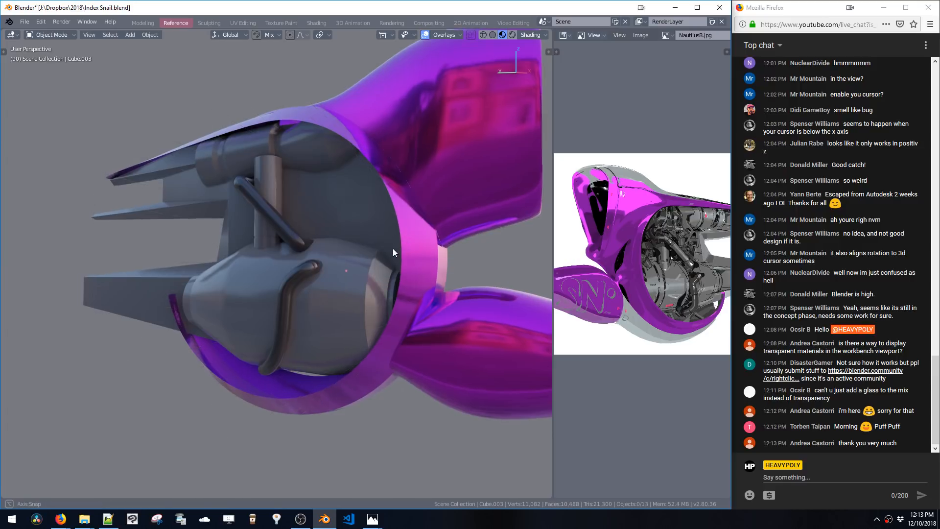
middle_drag(392, 248, 372, 250)
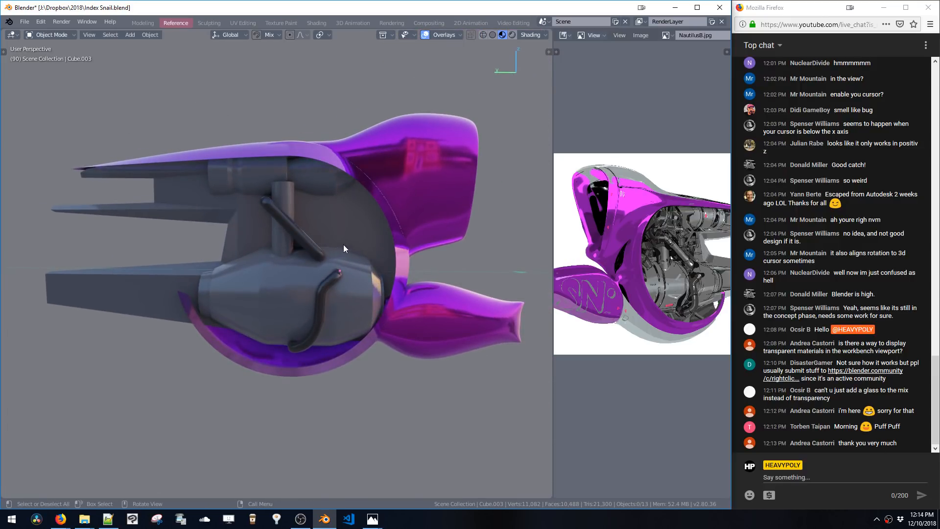
key(shift+a)
key(Escape)
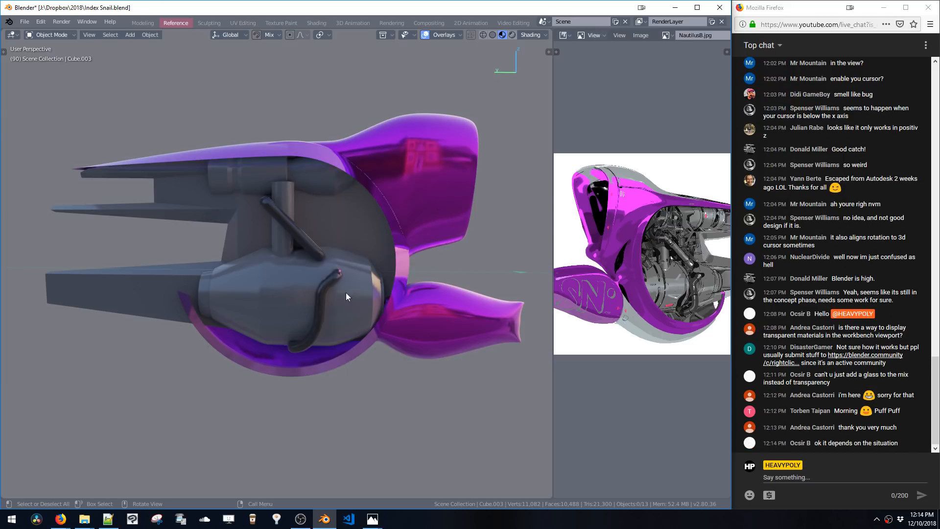
alt+middle_drag(346, 292, 384, 215)
key(space)
click(309, 212)
In Edit Mode, place the 3D cursor and add a 12-sided cylinder
key(Tab)
key(space)
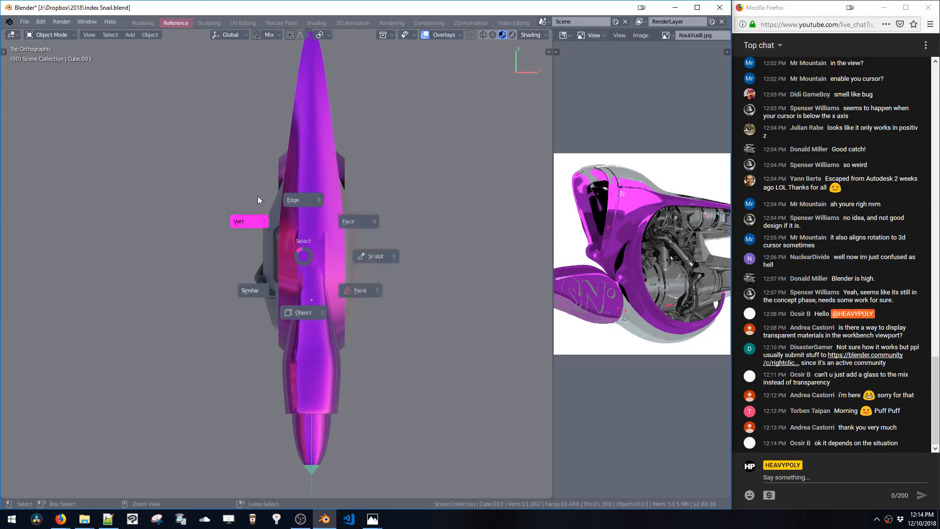
click(258, 196)
click(276, 238)
key(shift+a)
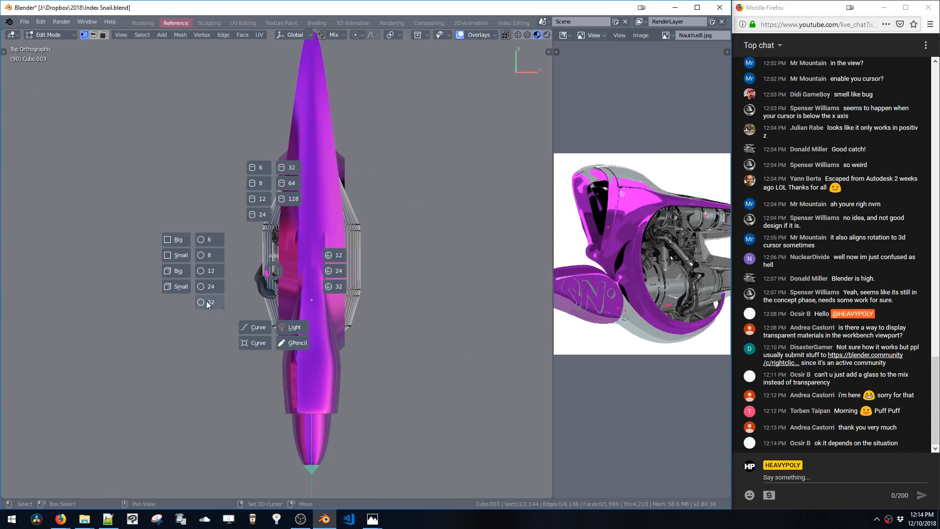
click(209, 270)
Move the new cylinder beside the engine and scale it down
key(g)
click(252, 305)
key(s)
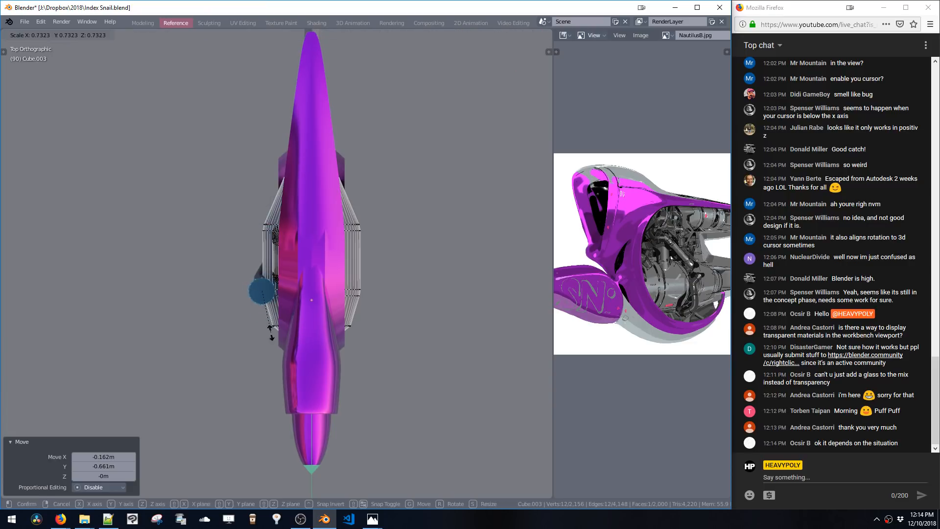
click(268, 309)
middle_drag(269, 308, 363, 260)
Move the cylinder along Z and extrude it upward
key(g)
click(313, 265)
key(g)
key(z)
click(329, 282)
key(e)
click(337, 261)
Select the whole cylinder and move it along X, 0.124 m along Z, and 0.218 m along Y
key(ctrl+l)
key(g)
key(x)
click(361, 261)
key(g)
key(z)
click(330, 239)
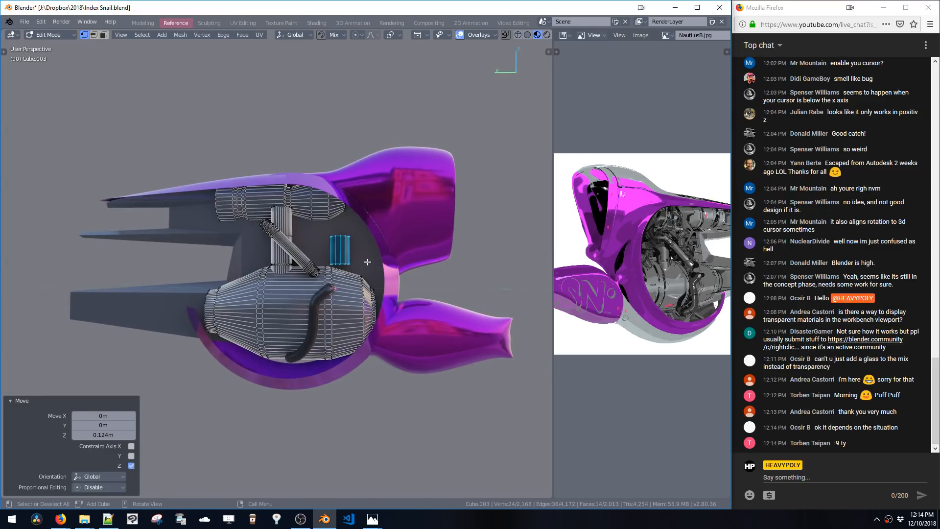
key(g)
key(y)
click(352, 262)
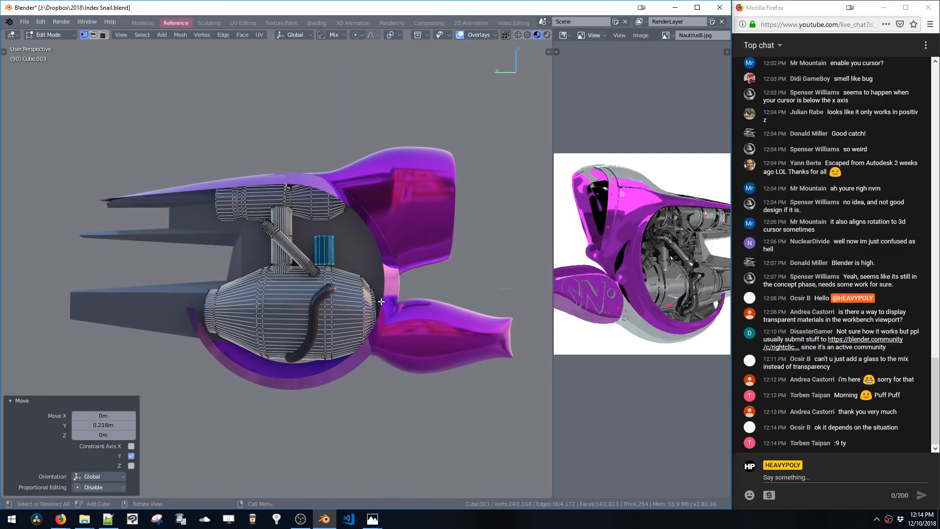
Select the small cylinder's top face and move it along Z
middle_drag(374, 257, 321, 335)
key(KP_Decimal)
key(3)
click(306, 268)
key(g)
key(z)
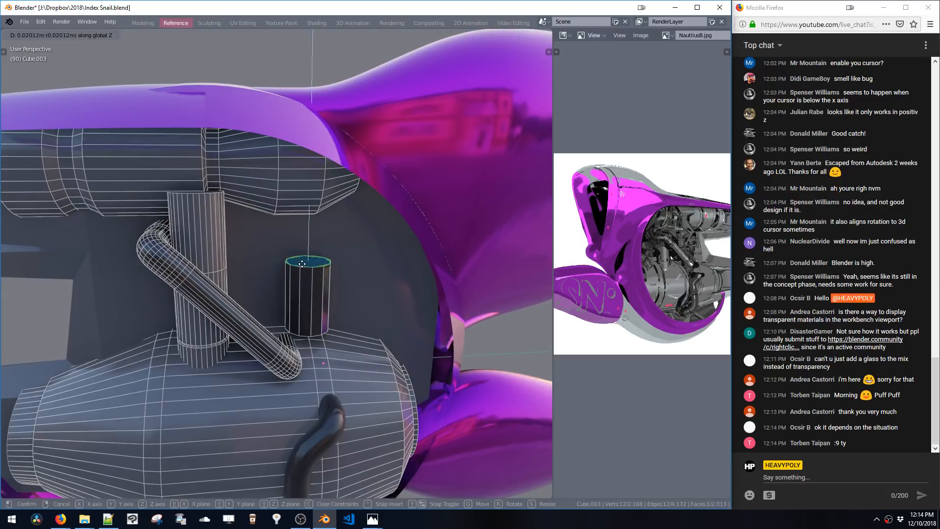
click(300, 200)
Move the cylinder's top face along Z twice more to adjust its height and scale it
middle_drag(301, 200, 342, 279)
key(g)
key(z)
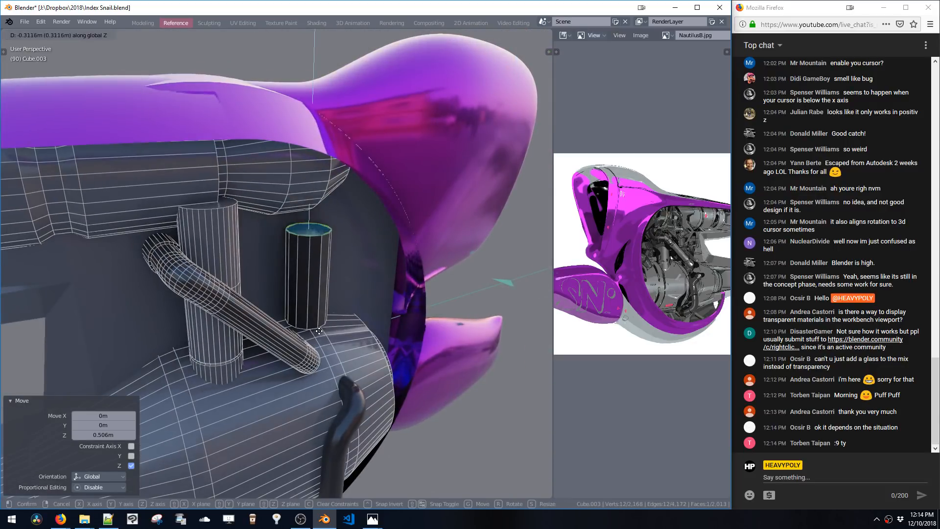
click(324, 319)
middle_drag(324, 319, 328, 283)
key(g)
key(z)
click(322, 268)
key(s)
click(262, 237)
Duplicate a band of faces on the upper engine housing 0.229 m along Y and scale it up slightly
click(263, 211)
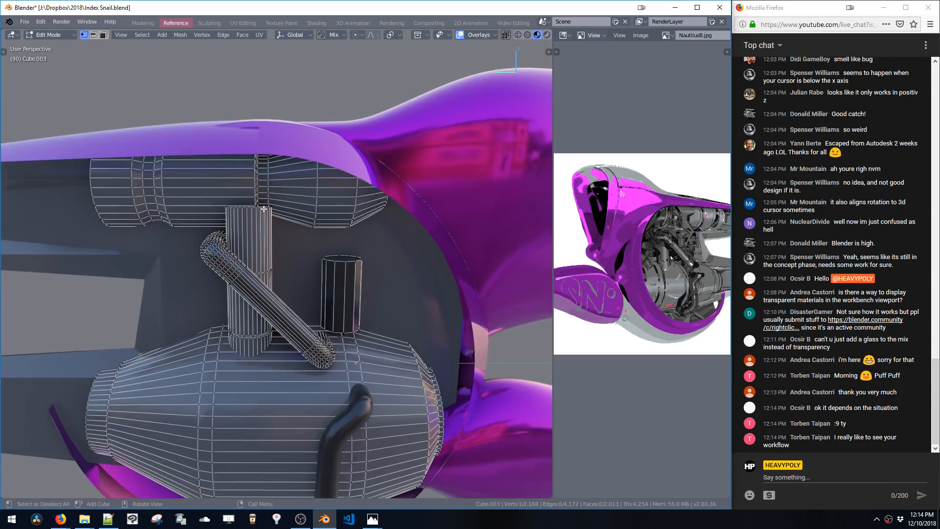
mouse_move(263, 211)
middle_down()
mouse_move(263, 230)
mouse_move(255, 222)
middle_up()
key(space)
alt+click(253, 218)
key(shift+d)
click(257, 222)
key(s)
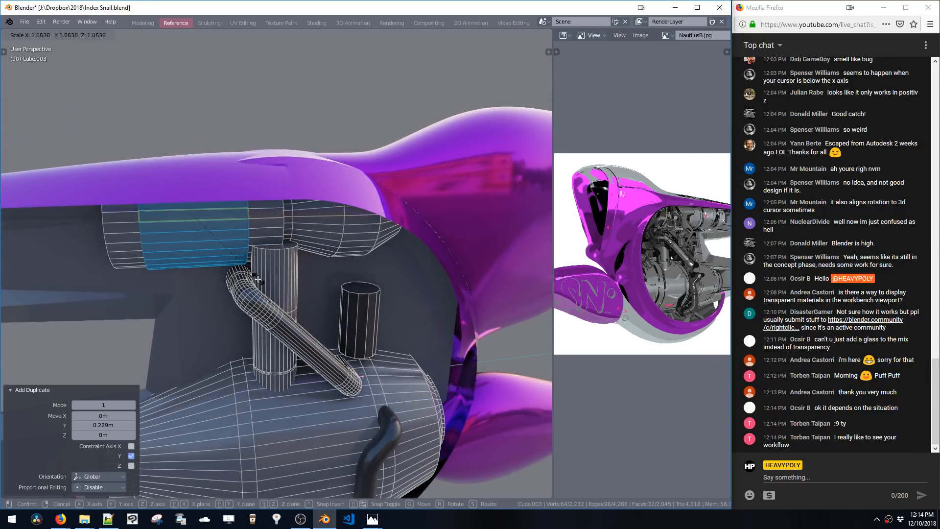
click(253, 273)
Separate the duplicated faces into their own object and return to Object Mode
key(p)
middle_drag(248, 252, 241, 214)
key(Tab)
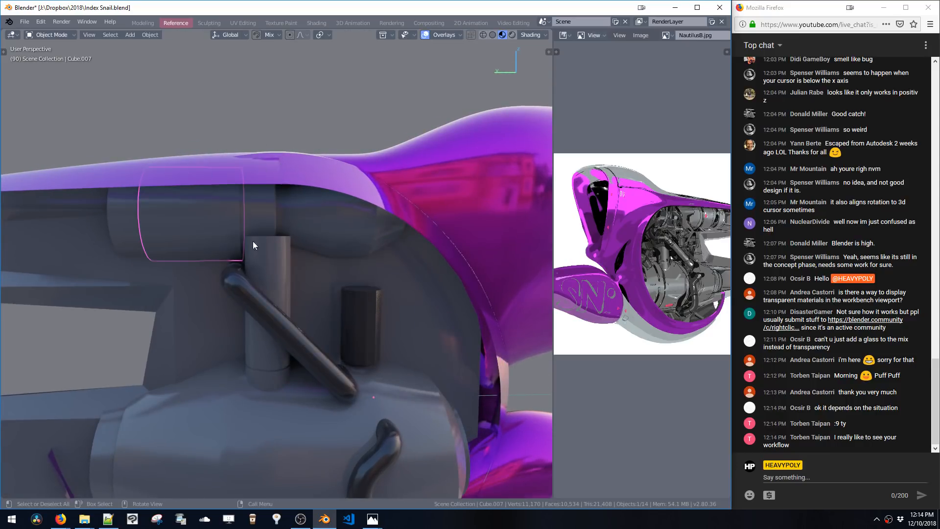
In Edit Mode on the new panel from the side view, duplicate one of its vertices and move it just below
key(shift+a)
key(v)
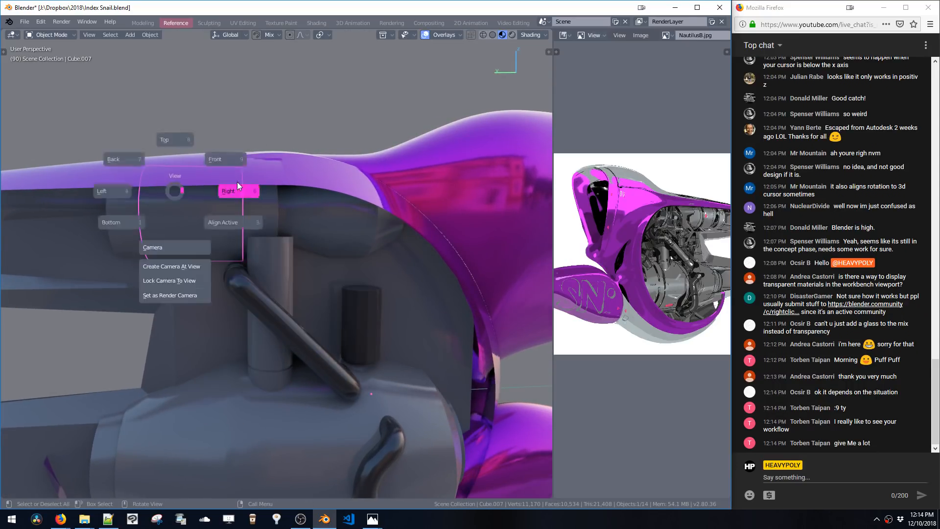
click(237, 184)
key(v)
click(246, 196)
key(Tab)
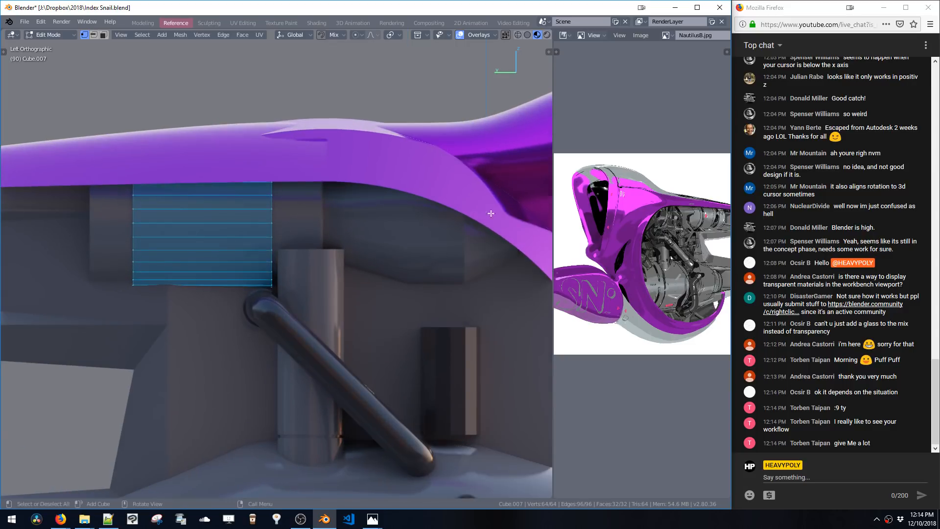
middle_drag(703, 190, 671, 205)
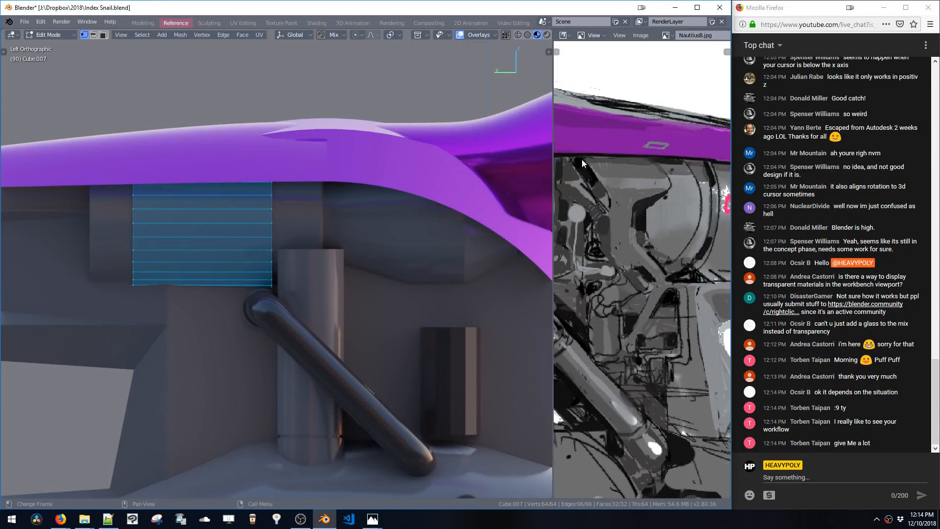
shift+middle_drag(302, 259, 312, 300)
click(281, 240)
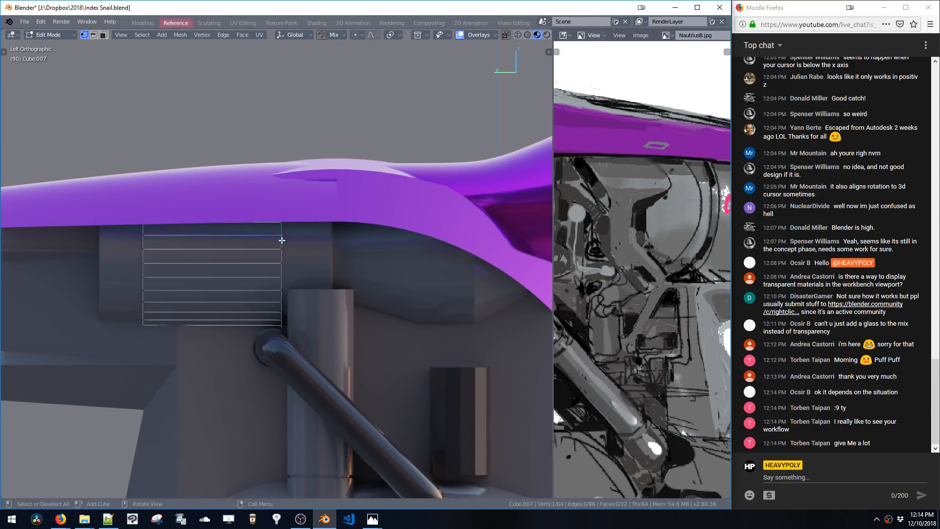
key(shift+d)
click(319, 242)
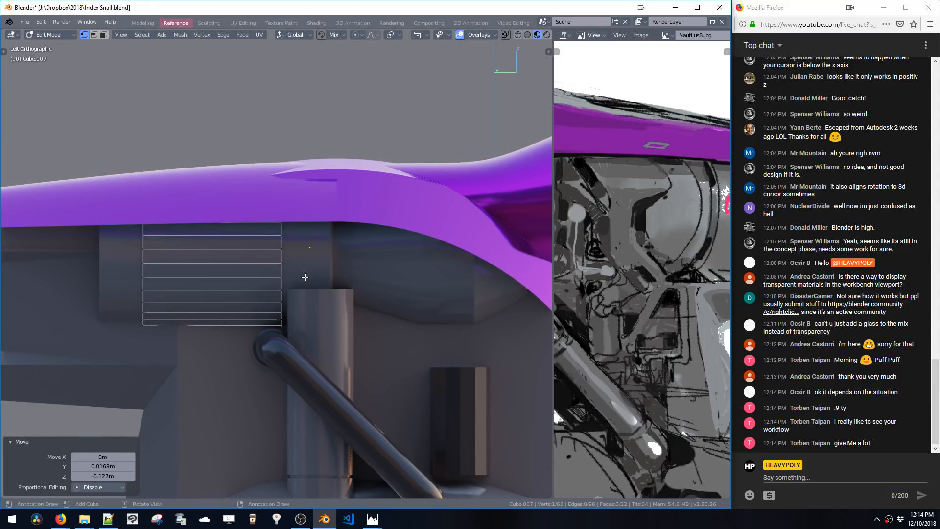
Move the duplicated vertex 0.831 m along X
scroll(632, 323, down, 8)
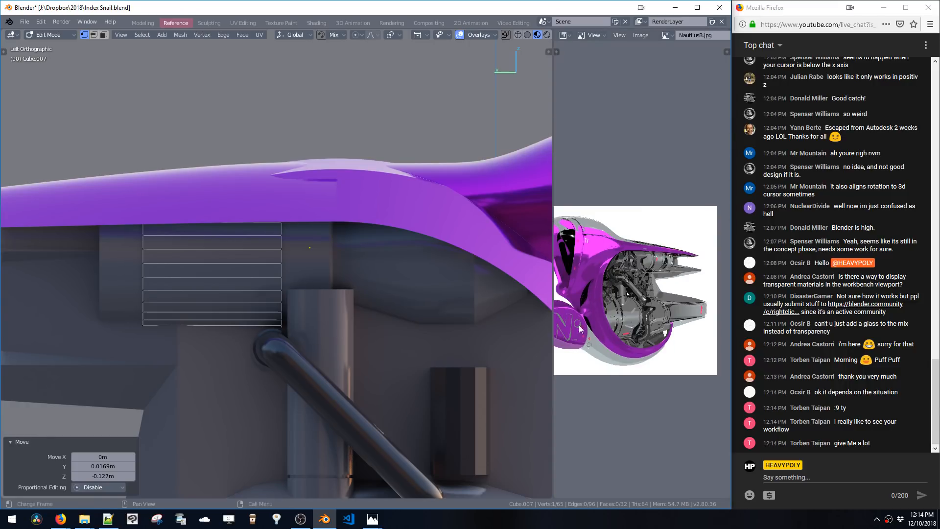
key(KP_3)
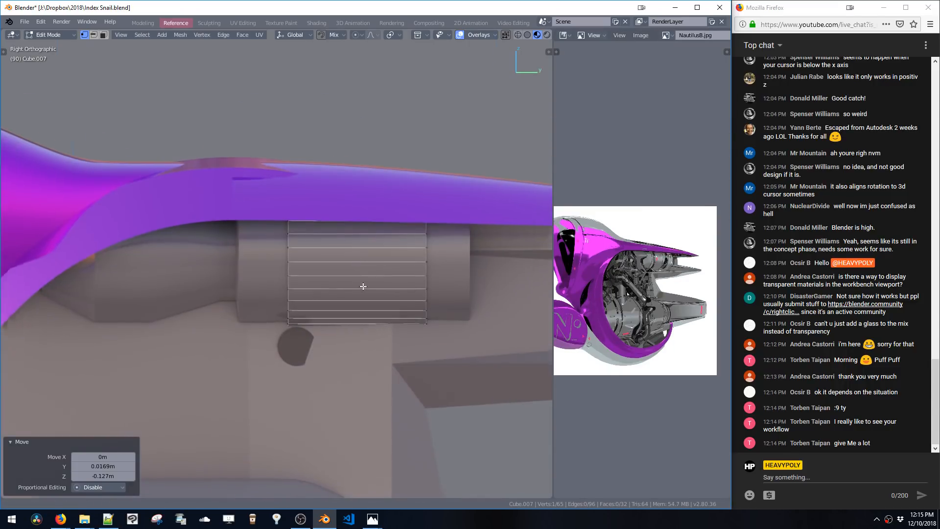
middle_drag(327, 269, 359, 309)
key(g)
middle_drag(359, 310, 395, 351)
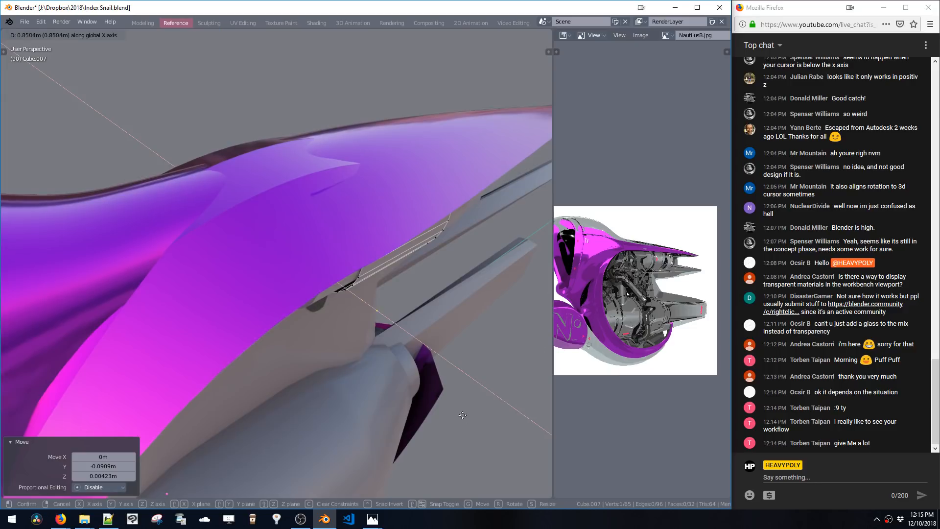
click(461, 415)
middle_drag(462, 414, 451, 344)
key(KP_3)
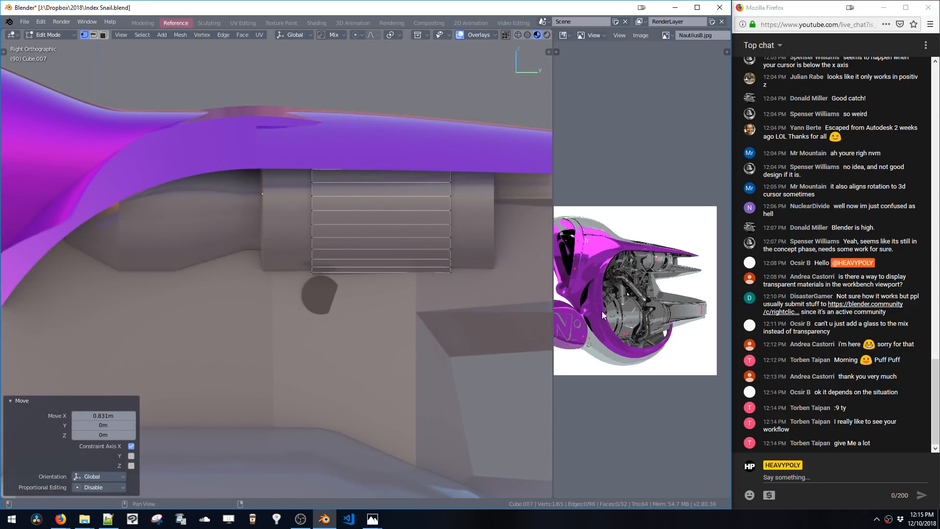
scroll(602, 313, up, 6)
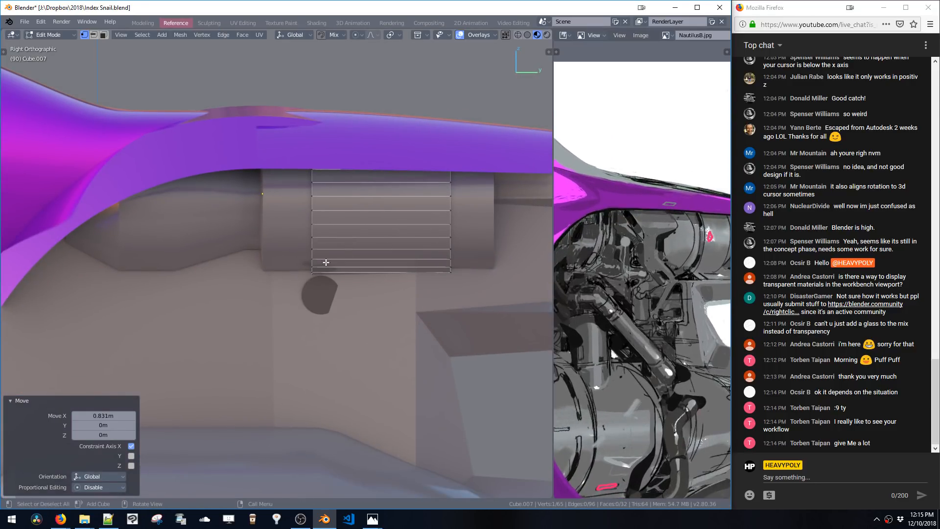
Widen the panel by moving its vertex halves apart along Y
key(g)
click(343, 227)
alt+click(313, 208)
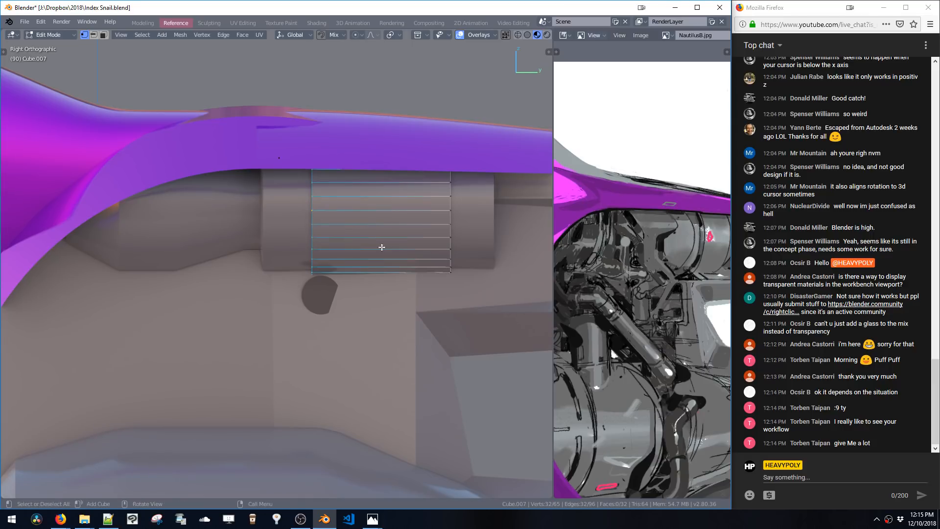
key(g)
key(y)
click(340, 230)
drag(391, 131, 472, 299)
key(g)
key(y)
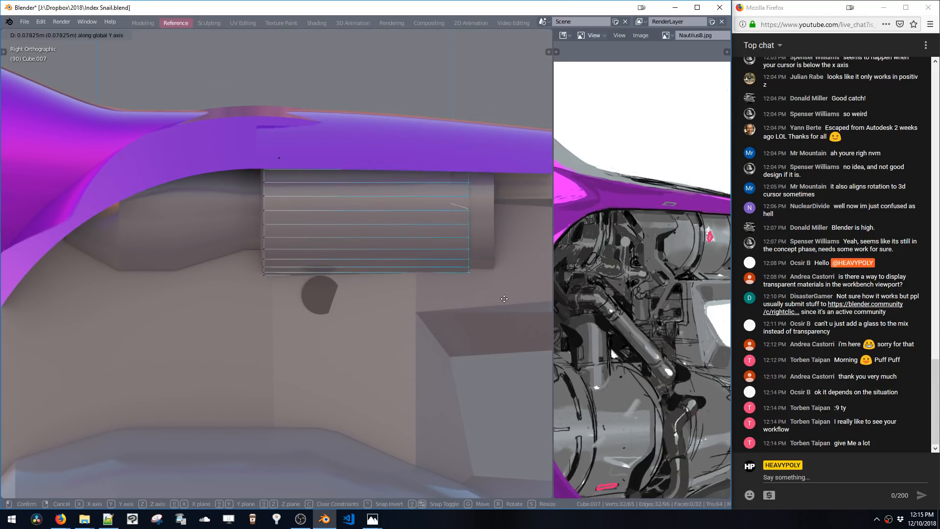
click(502, 305)
Extend the panel downward by moving its bottom faces along Z, and move a side edge 0.0486 m along Y
key(3)
drag(242, 228, 531, 348)
drag(255, 252, 527, 338)
key(g)
key(z)
click(456, 466)
shift+middle_drag(445, 377, 443, 363)
key(2)
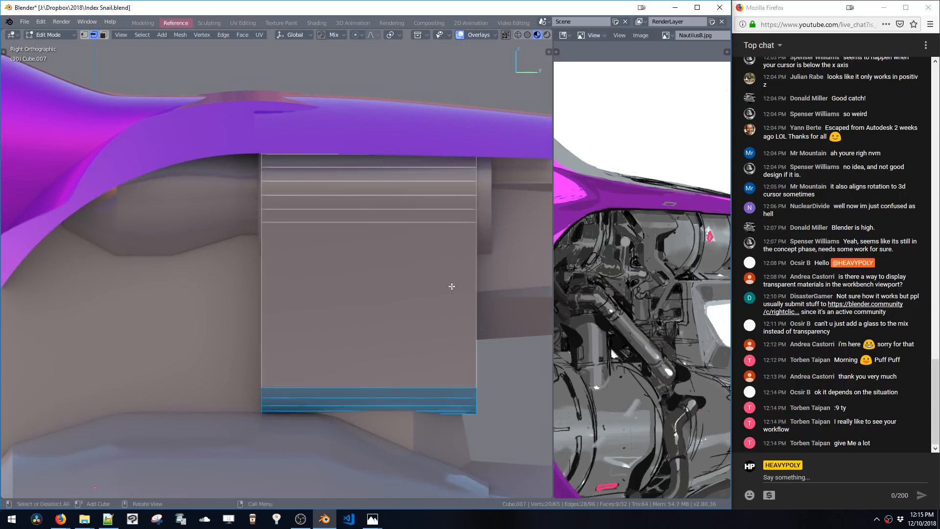
alt+click(476, 318)
key(g)
key(y)
click(482, 320)
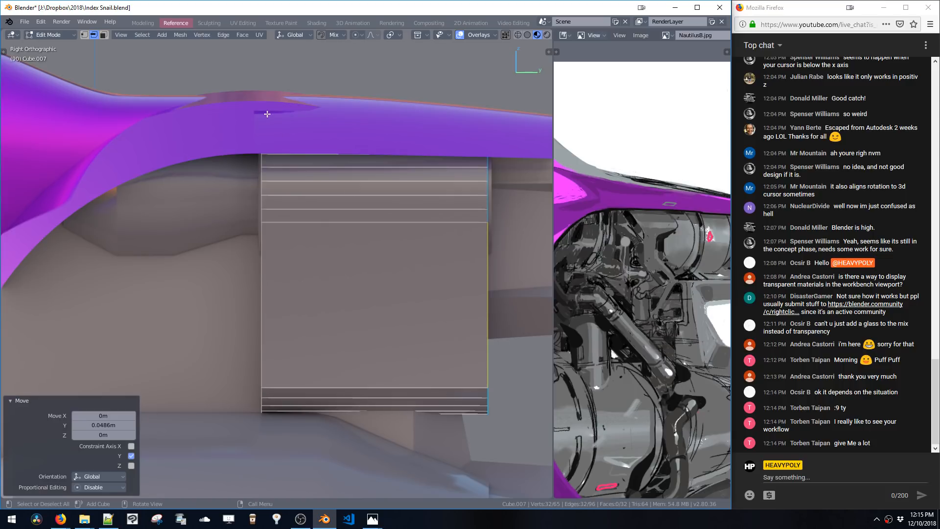
key(1)
drag(191, 59, 285, 151)
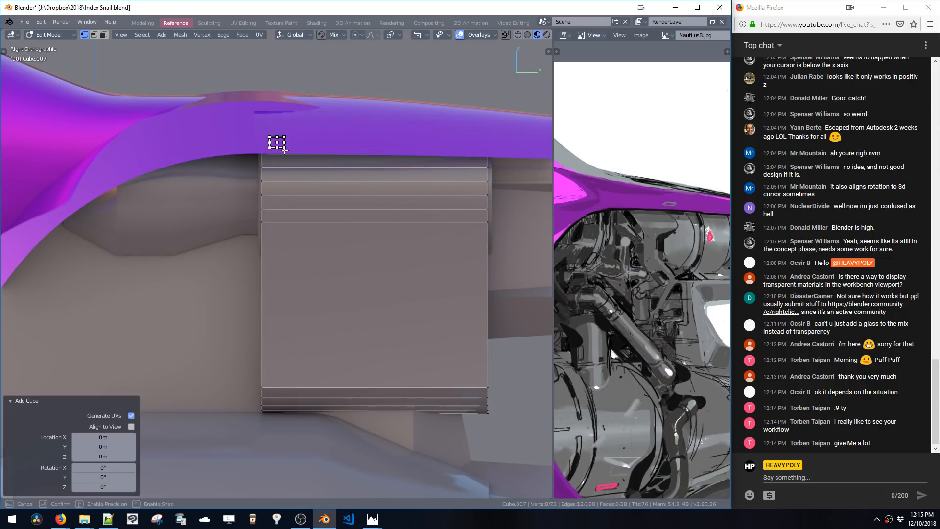
key(g)
click(289, 165)
key(ctrl+z)
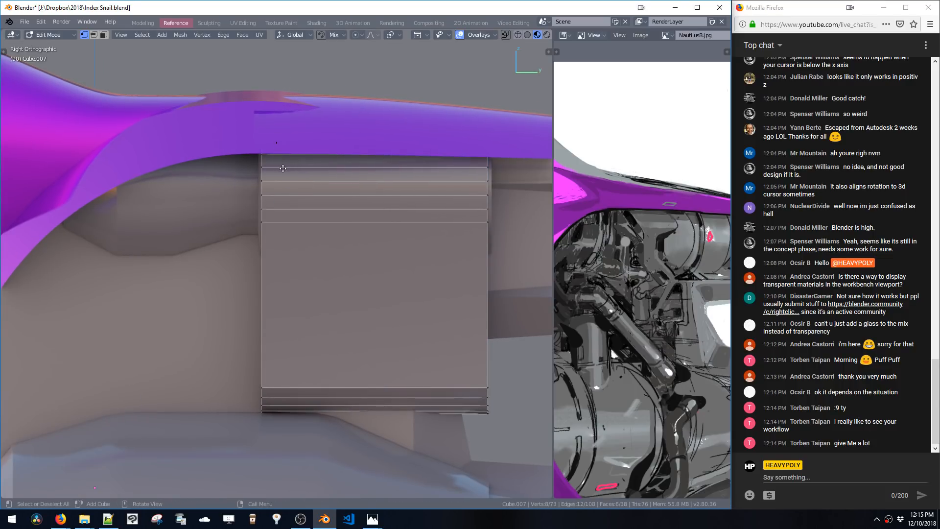
key(ctrl+z)
drag(276, 138, 277, 143)
key(ctrl+z)
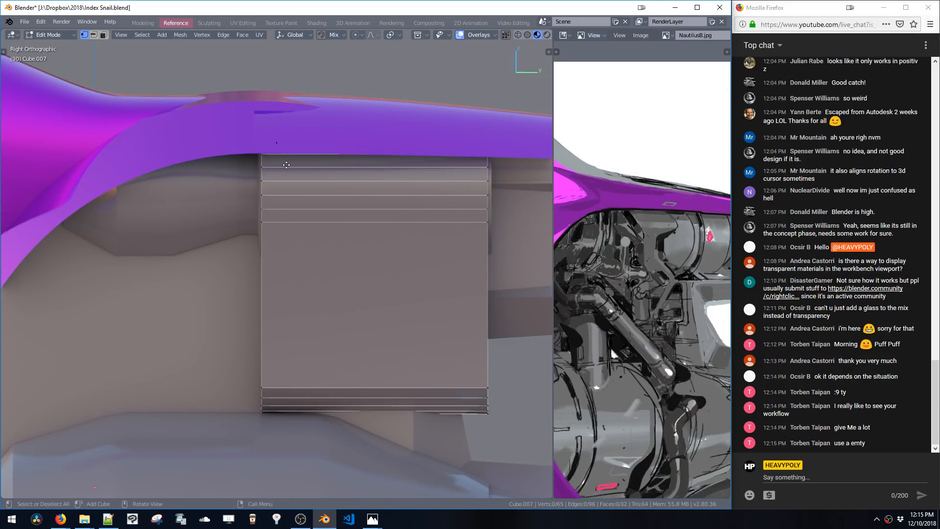
Switch the active tool to Select
key(t)
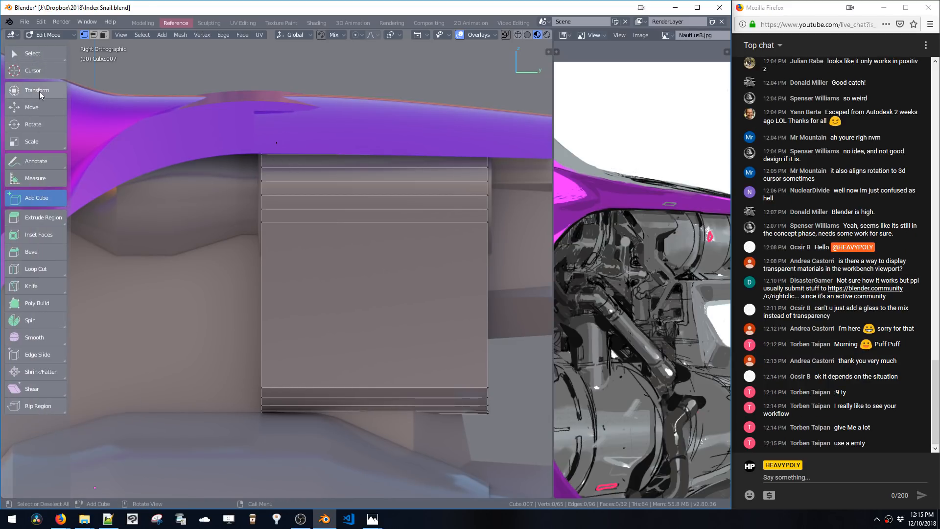
click(30, 57)
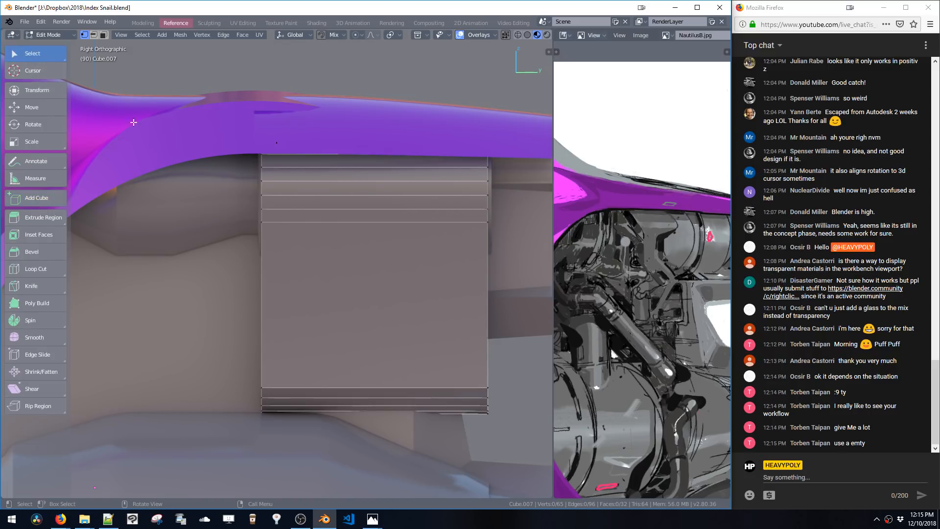
key(t)
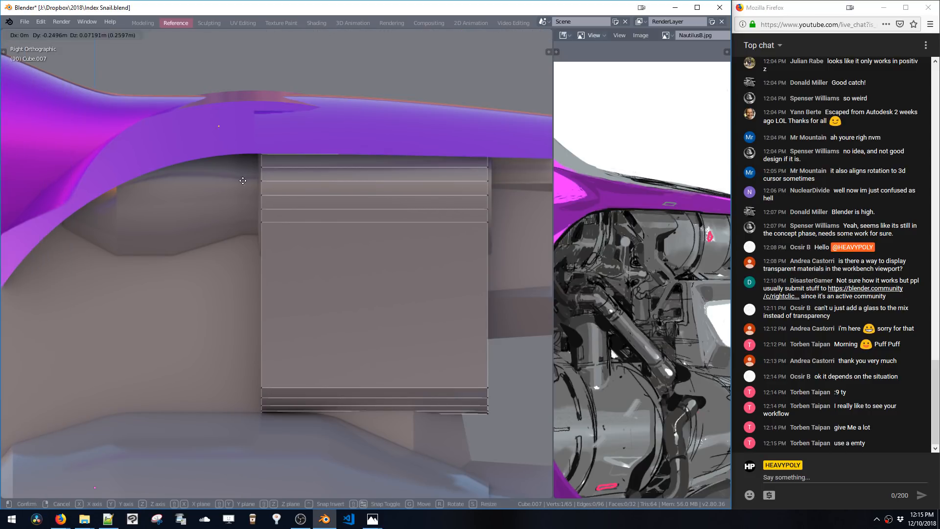
Reposition the lone vertex beside the panel's top corner and switch the viewport to wireframe shading
key(g)
click(261, 142)
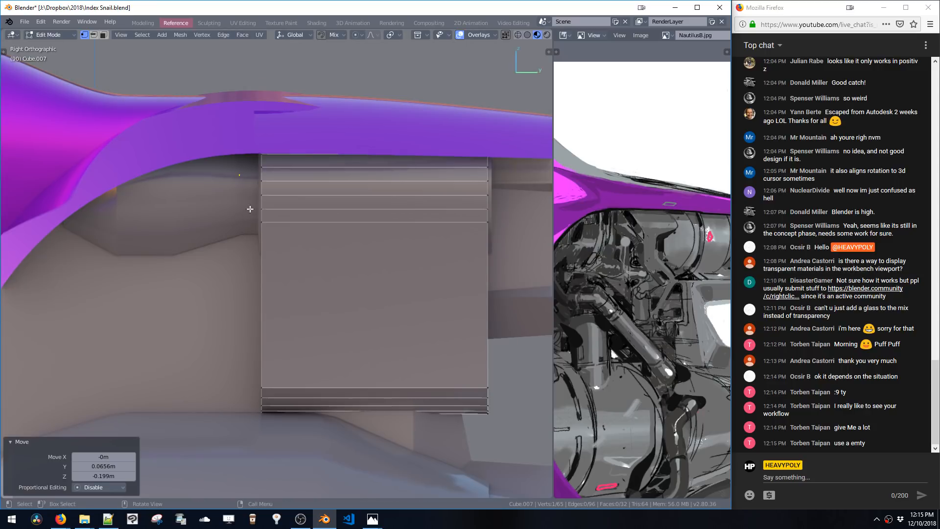
key(z)
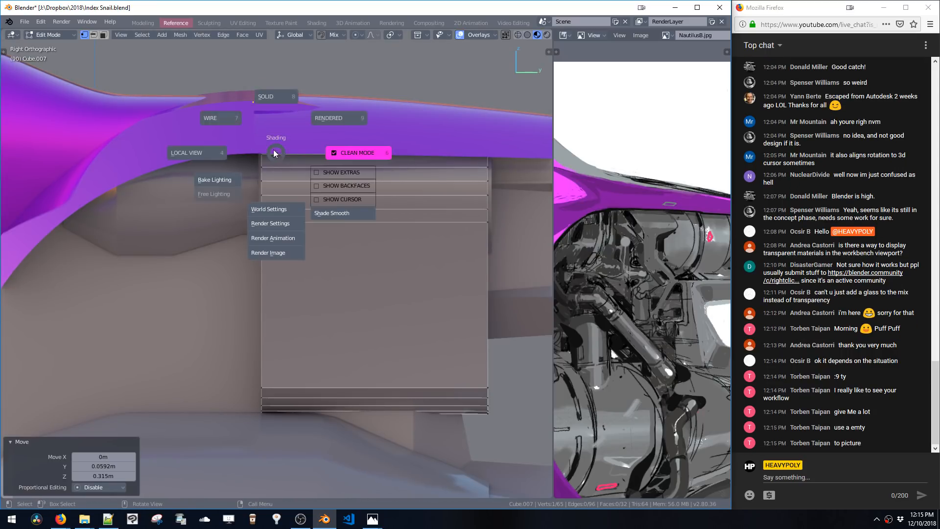
click(248, 141)
key(g)
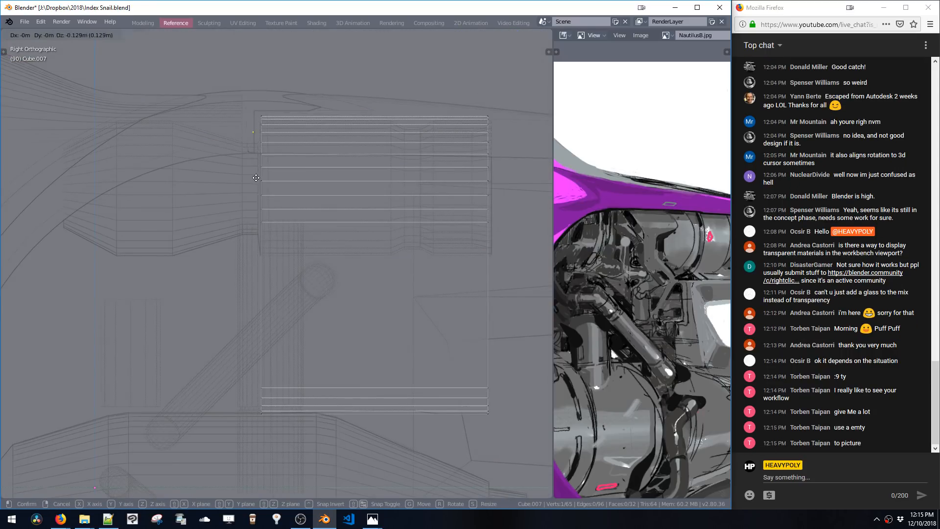
click(248, 158)
Extrude the vertex diagonally down, then about 0.67 m straight down along Z to start a wire path
key(e)
click(306, 251)
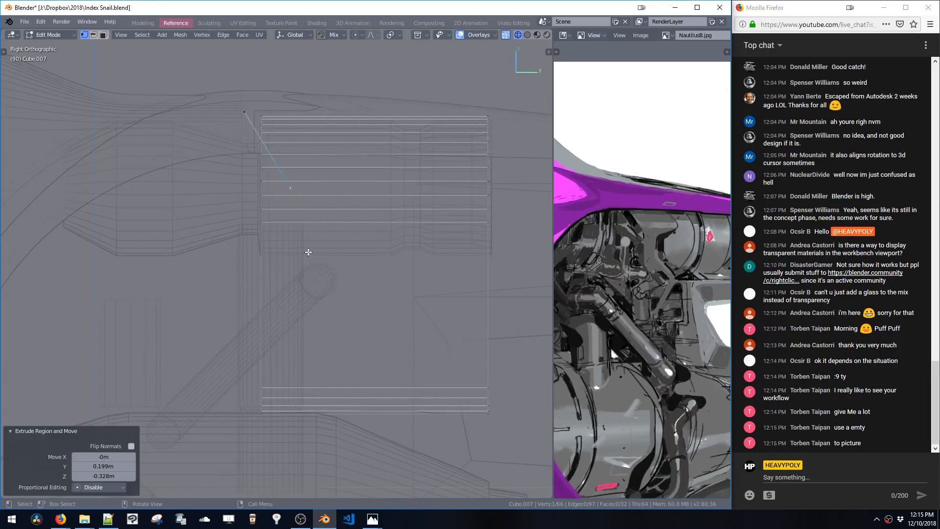
scroll(318, 242, down, 2)
key(e)
key(z)
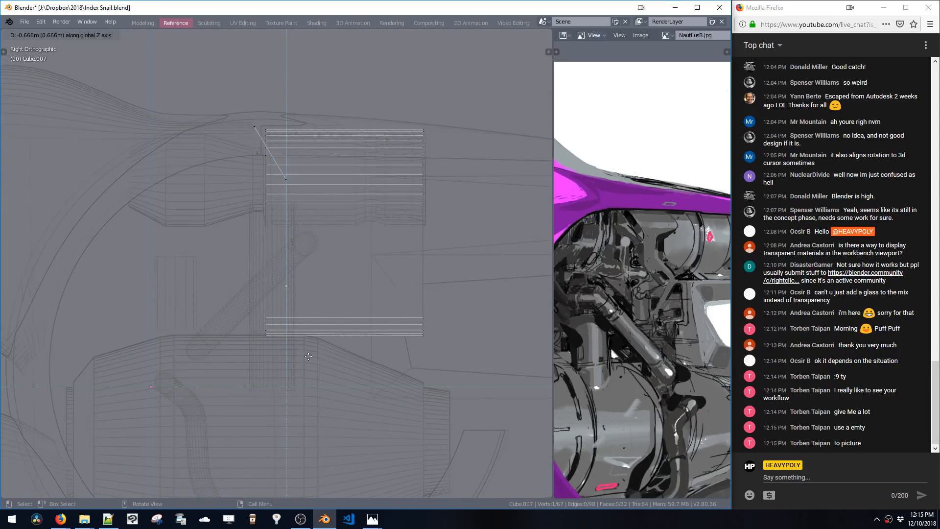
click(309, 356)
shift+middle_drag(309, 356, 322, 286)
Continue extruding the wire path freehand in four segments angling down across the engine
key(e)
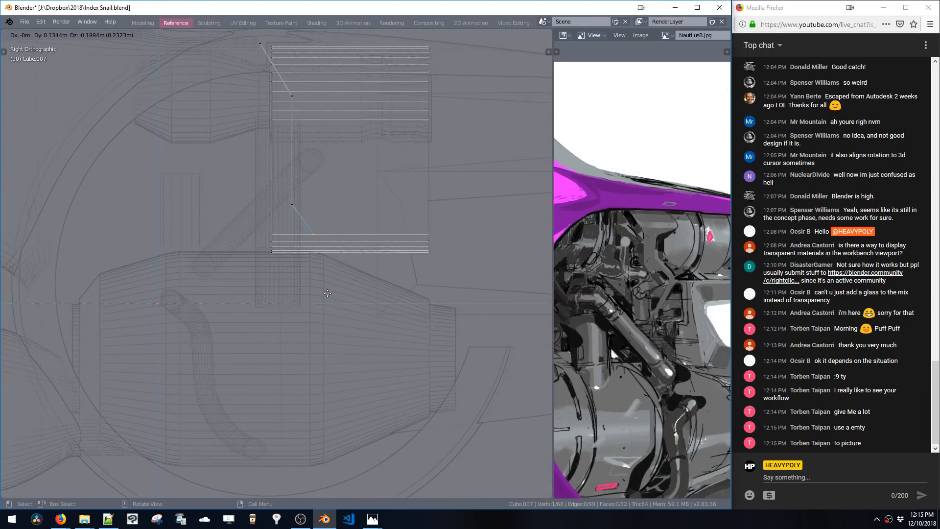
click(326, 292)
key(e)
click(380, 288)
key(e)
click(416, 325)
key(e)
click(353, 449)
Extrude the path end in axis-locked segments: 0.125 m along Y, along Z, 0.257 m along Y, then up Z
key(e)
key(y)
click(329, 450)
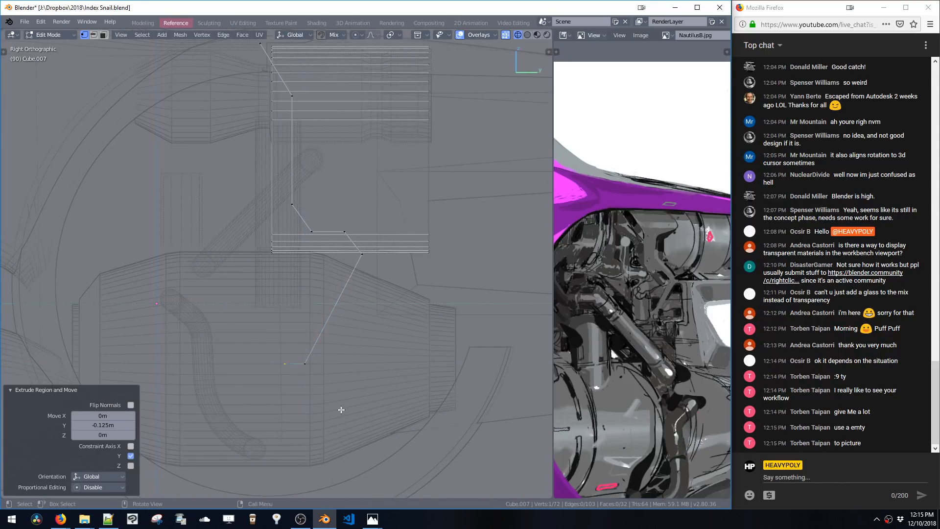
key(e)
key(z)
click(338, 452)
key(e)
key(y)
click(381, 444)
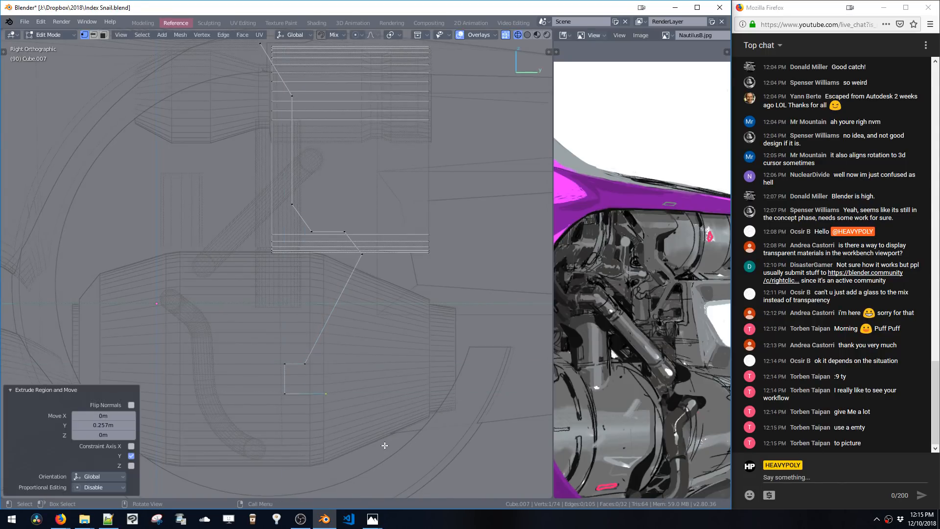
key(e)
key(z)
click(383, 425)
Extrude three more wire-path segments from the end vertex: diagonally up, then along Y, then down along Z
key(e)
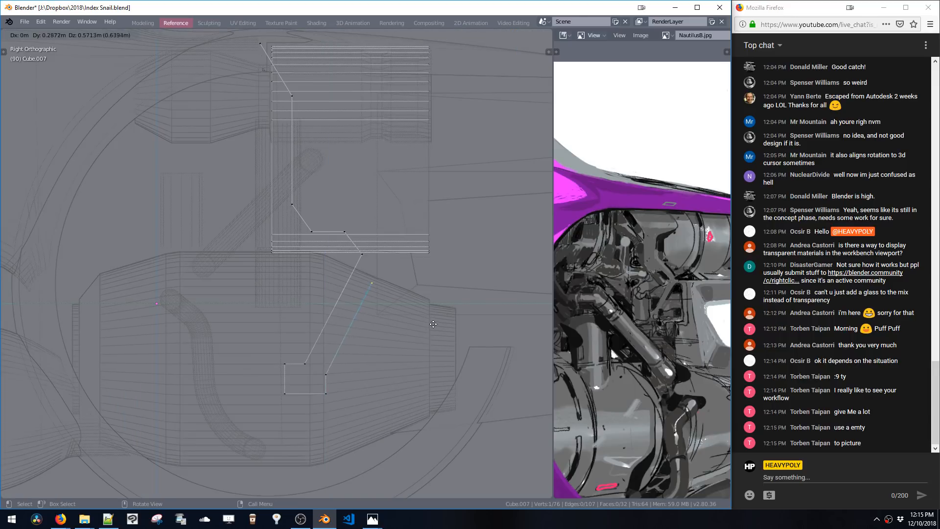
click(440, 310)
key(e)
key(y)
click(470, 310)
key(e)
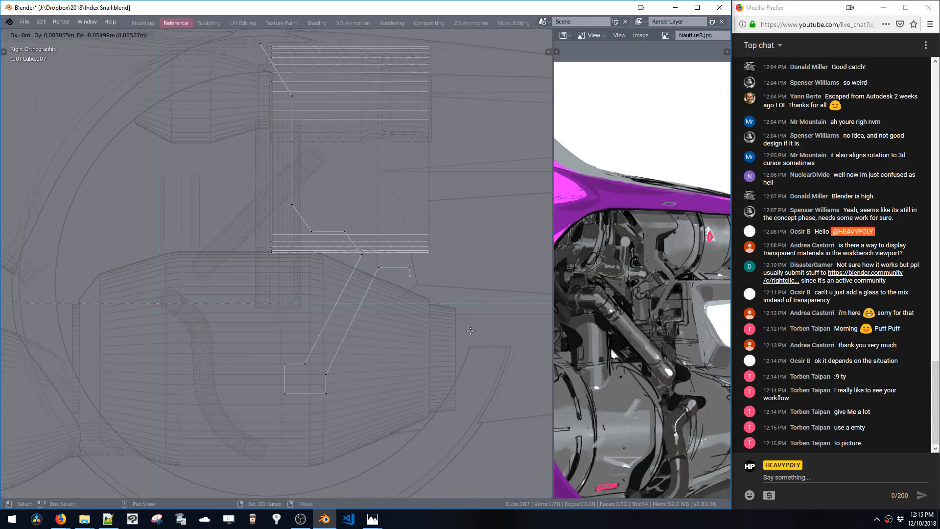
key(z)
click(471, 429)
Extrude further axis-locked segments along Y and Z, including one 0.284 m along Y
key(e)
key(y)
click(444, 438)
key(e)
key(z)
key(y)
click(490, 442)
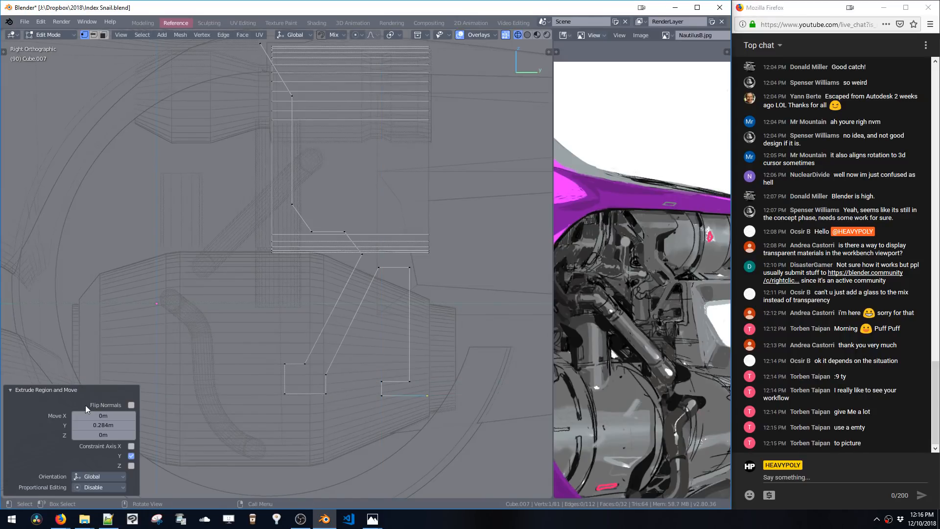
click(58, 392)
key(e)
key(z)
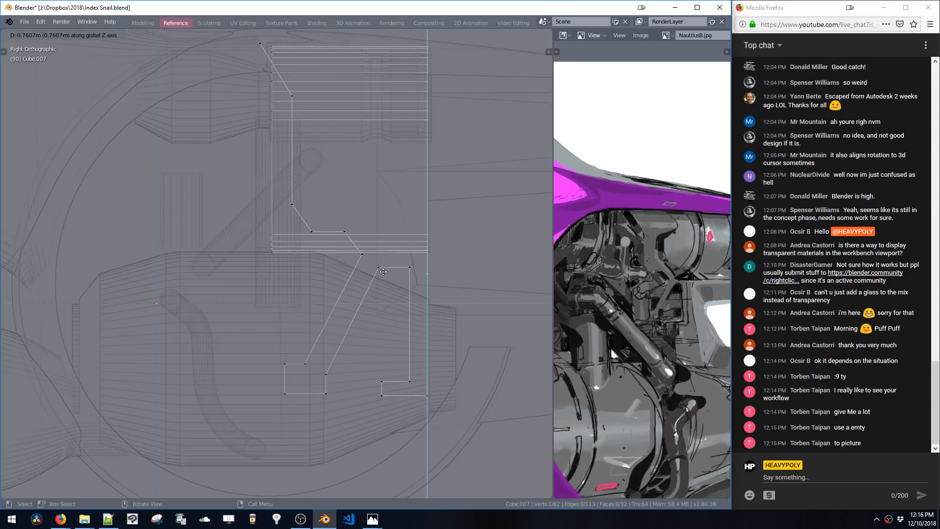
key(y)
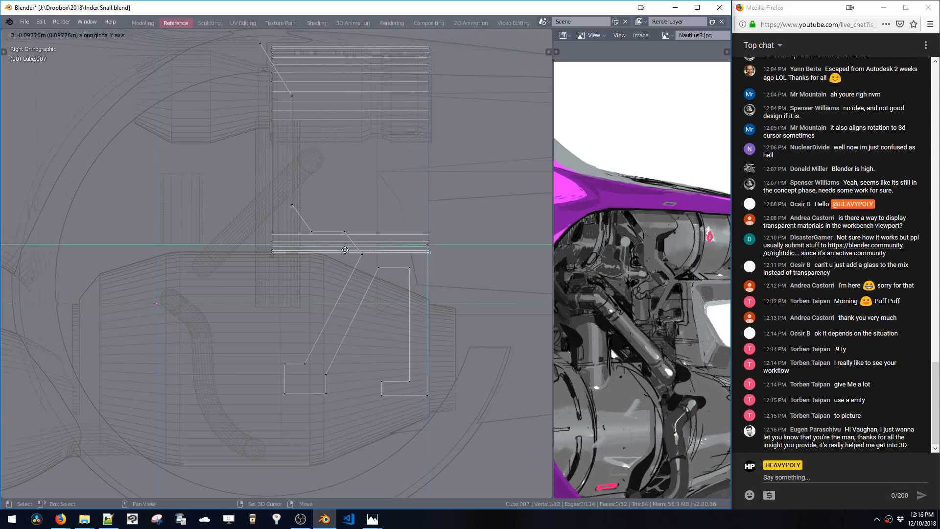
click(328, 259)
Extrude another segment upward along Z and reposition its end vertex beside the panel's left edge
key(e)
key(z)
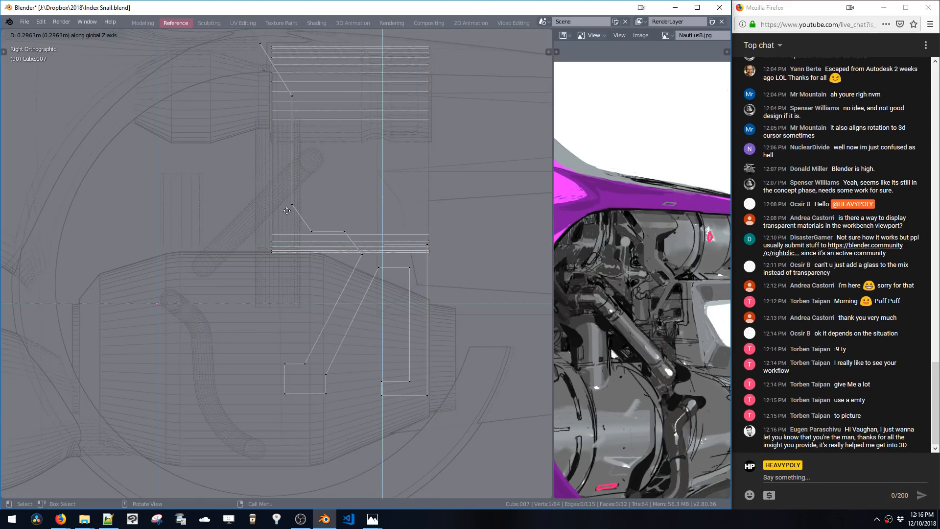
key(y)
click(304, 208)
key(g)
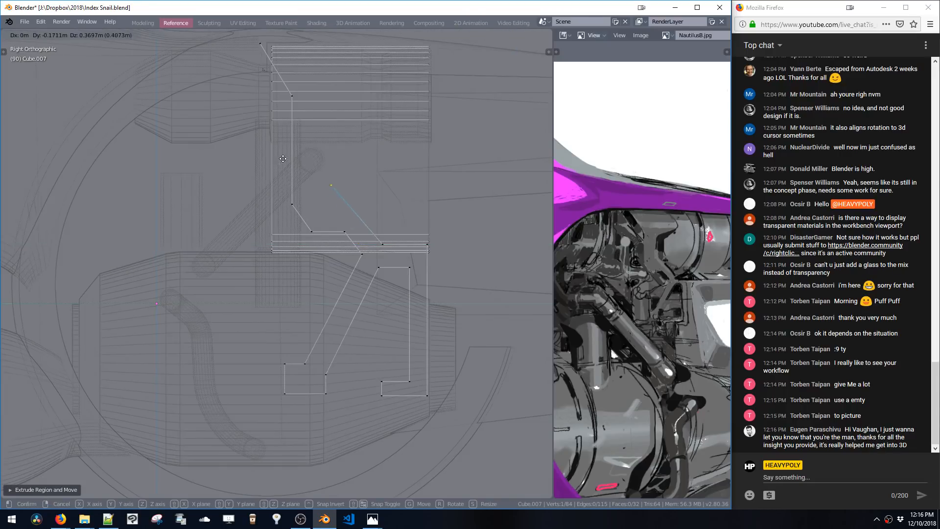
click(291, 163)
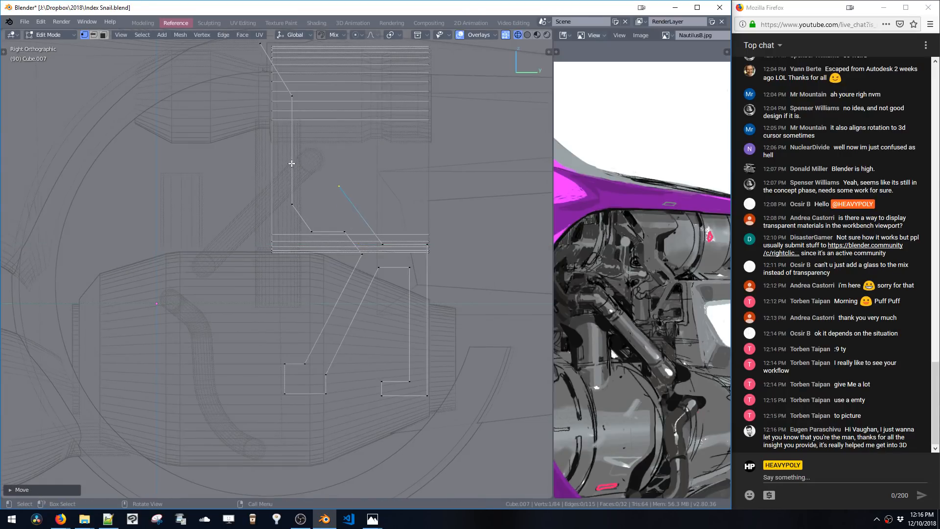
Slide a path vertex along Y, then select the path end and extrude it up along Z
shift+click(382, 244)
key(g)
key(y)
click(375, 245)
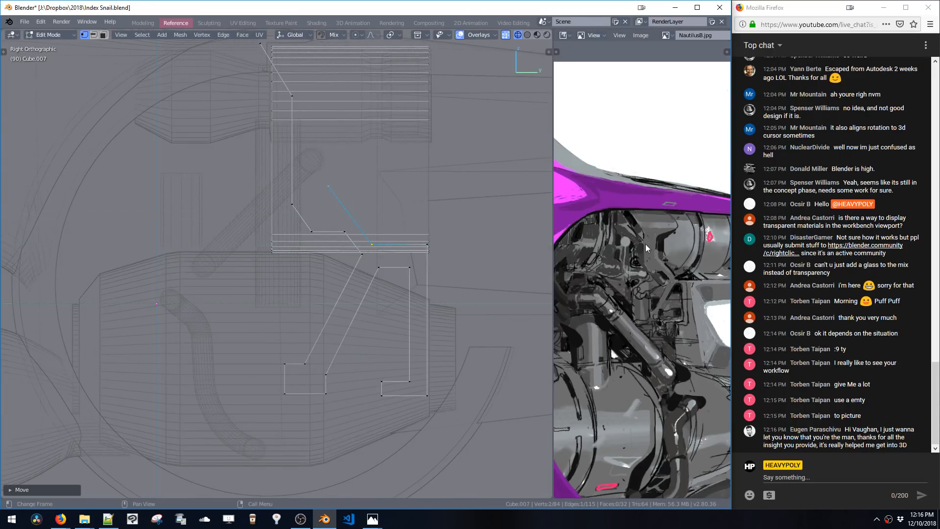
click(328, 186)
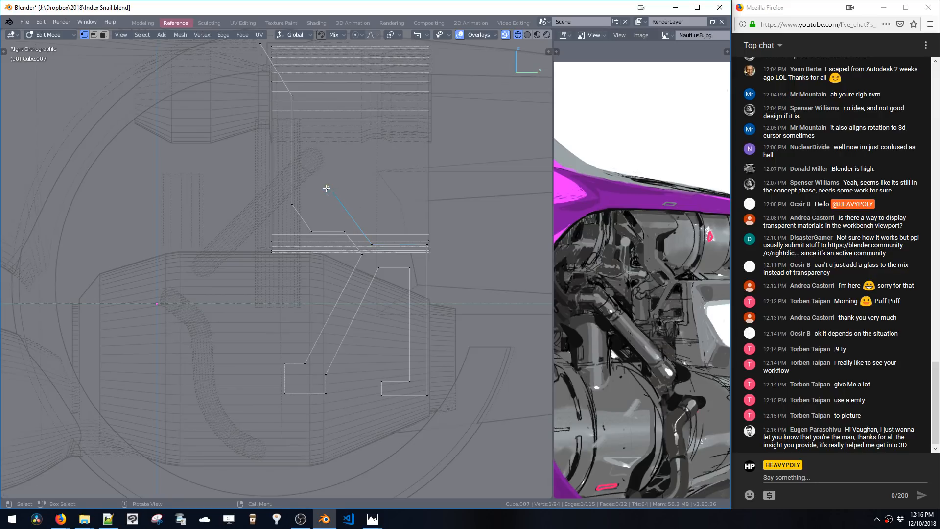
mouse_move(336, 181)
shift+middle_down()
mouse_move(346, 215)
mouse_move(347, 177)
mouse_move(347, 189)
shift+middle_up()
key(e)
key(z)
click(352, 157)
Rotate the last segment about -14°, nudge it along Z, and extrude the path end up to the panel's top
key(r)
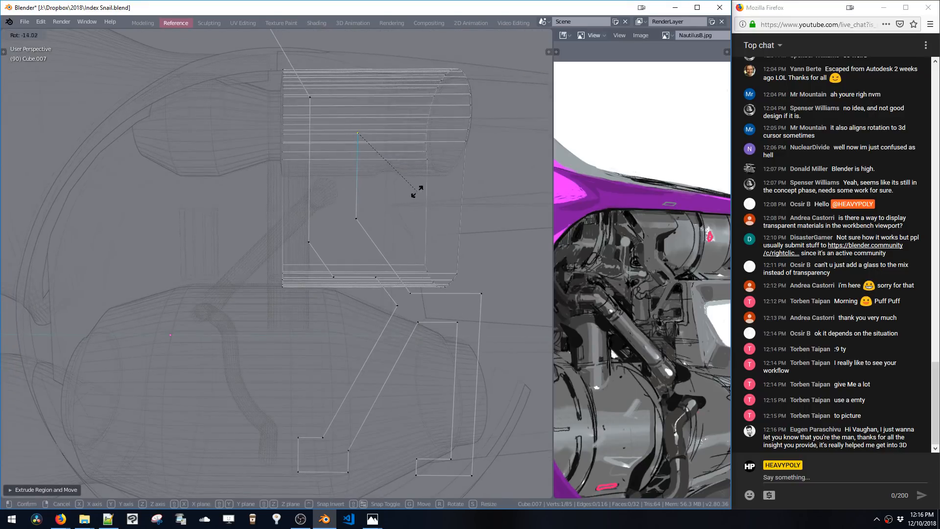
click(393, 191)
key(KP_3)
key(g)
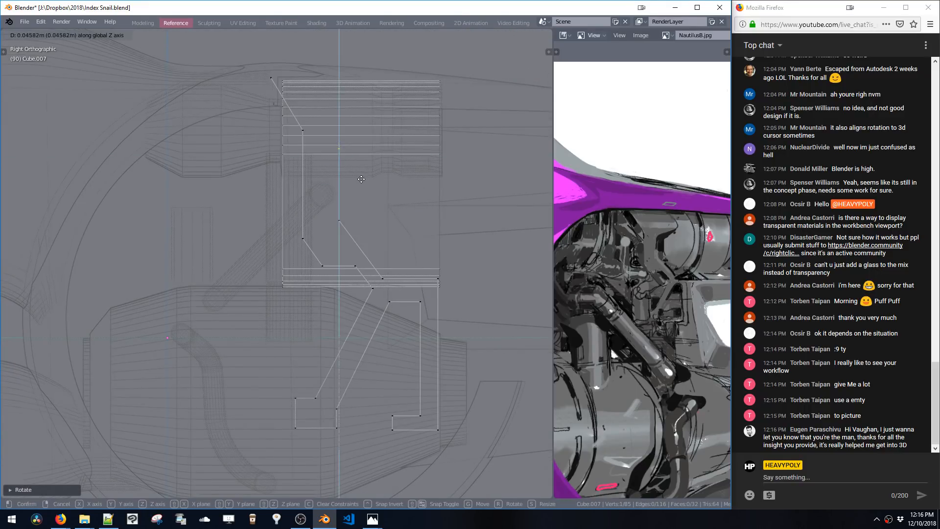
click(441, 144)
key(e)
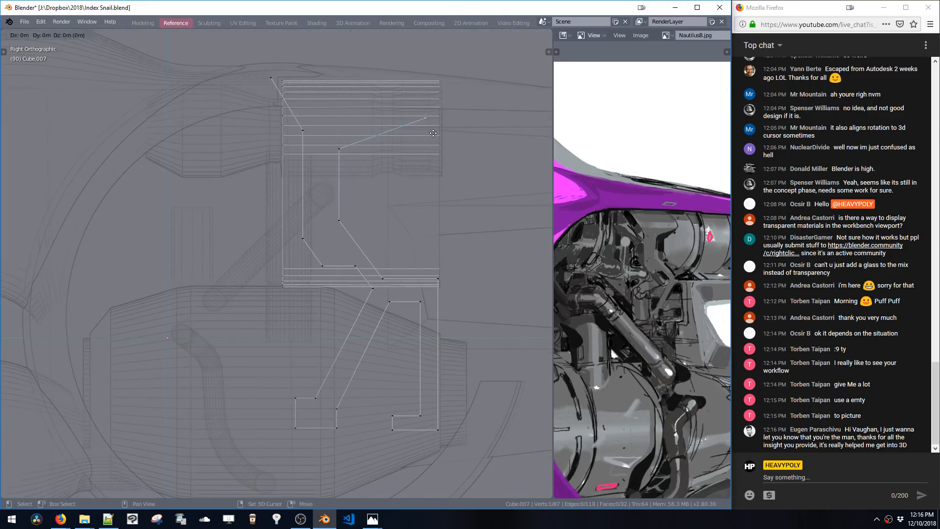
key(z)
click(431, 84)
Select the panel and move it about 1.12 m down along Z, then undo the move
shift+middle_drag(405, 232, 417, 205)
click(444, 240)
double_click(444, 240)
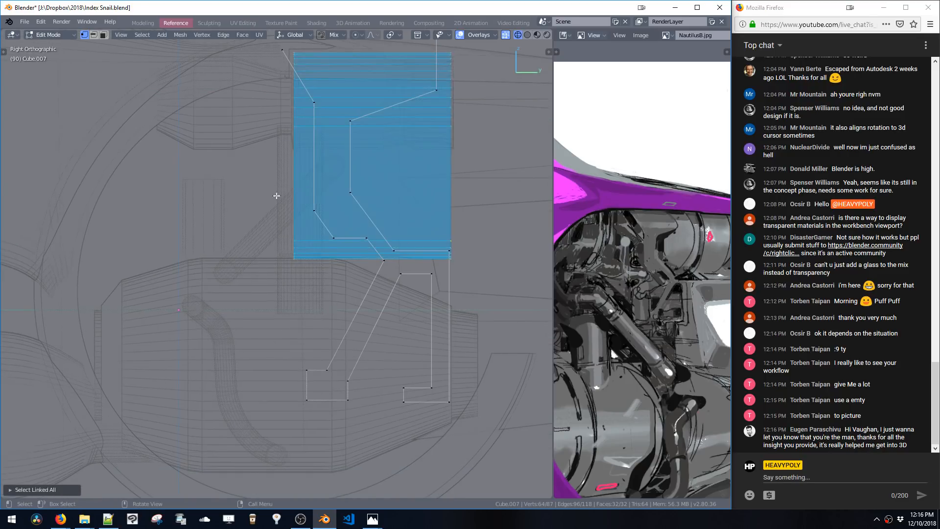
shift+middle_drag(277, 78, 281, 119)
ctrl+drag(277, 81, 476, 208)
shift+middle_drag(422, 222, 411, 182)
key(g)
key(z)
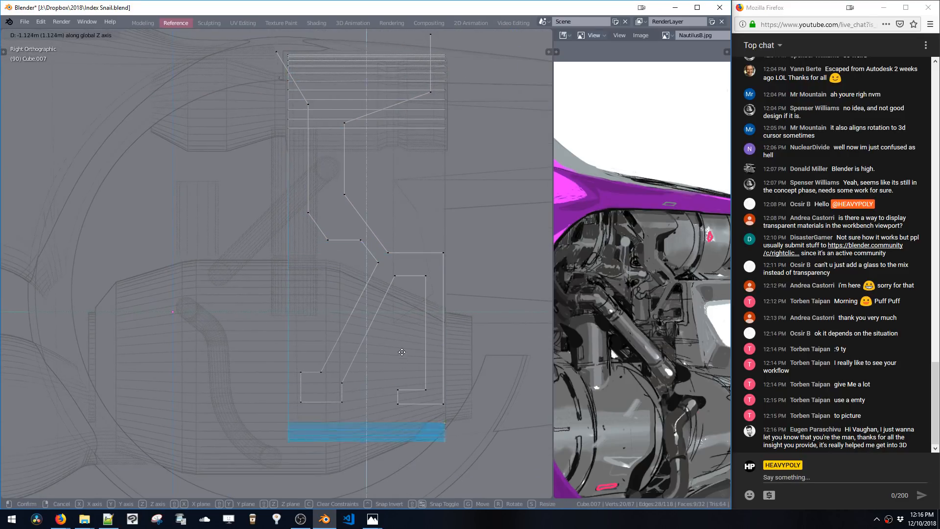
click(402, 354)
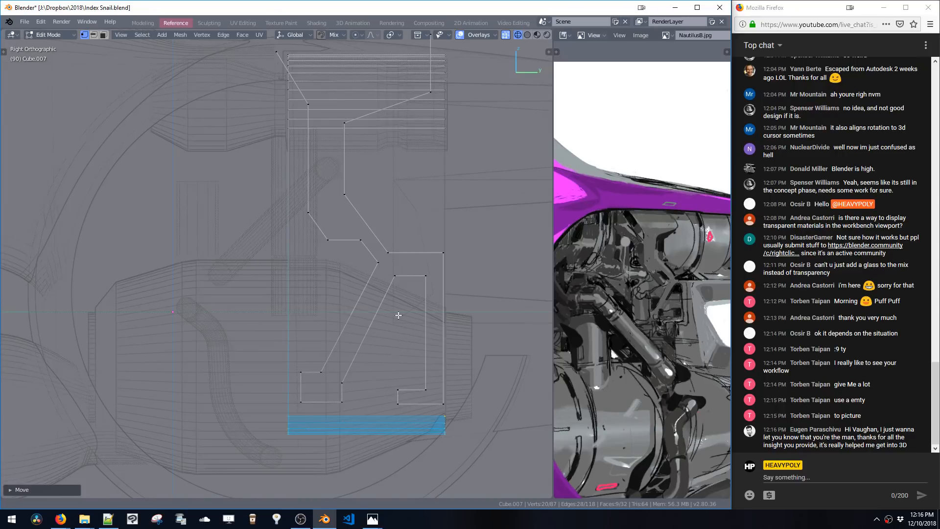
shift+middle_drag(399, 315, 404, 301)
ctrl+middle_drag(403, 300, 395, 352)
key(ctrl+z)
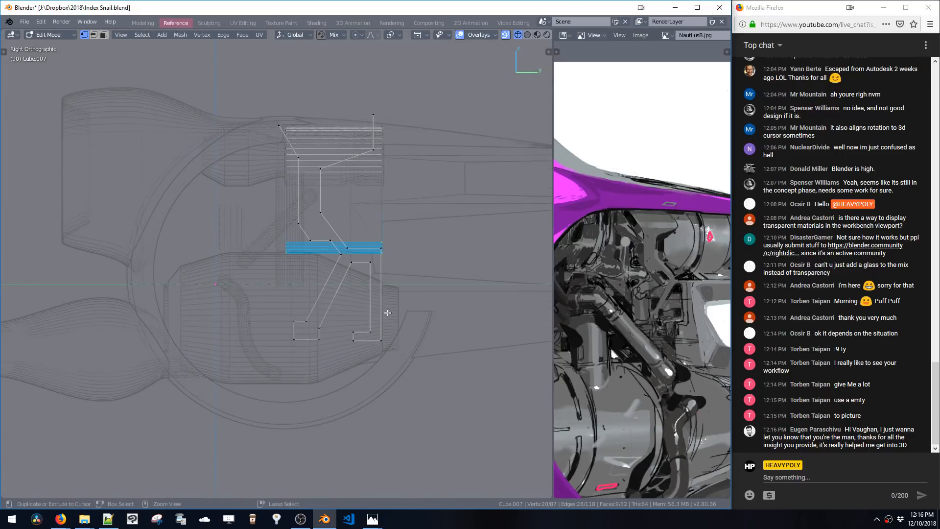
Select the whole wire path and separate it into its own object
alt+click(331, 290)
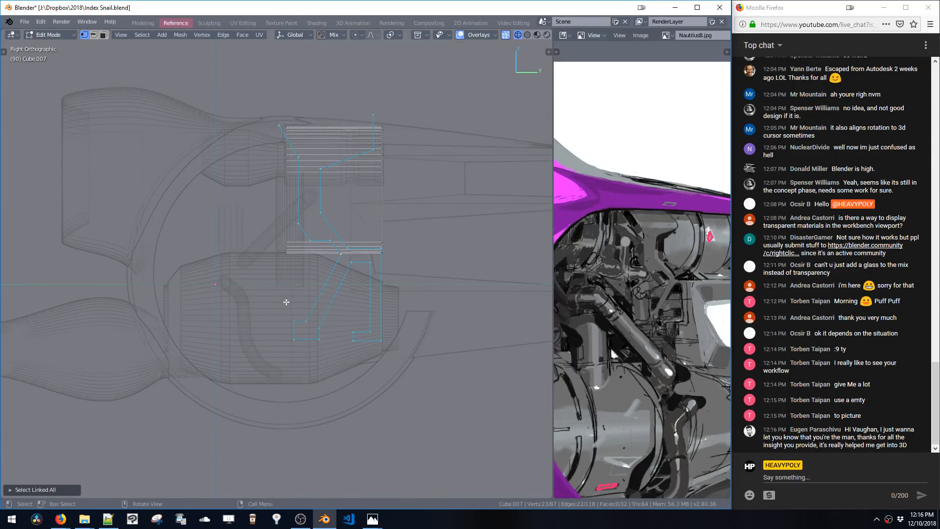
key(p)
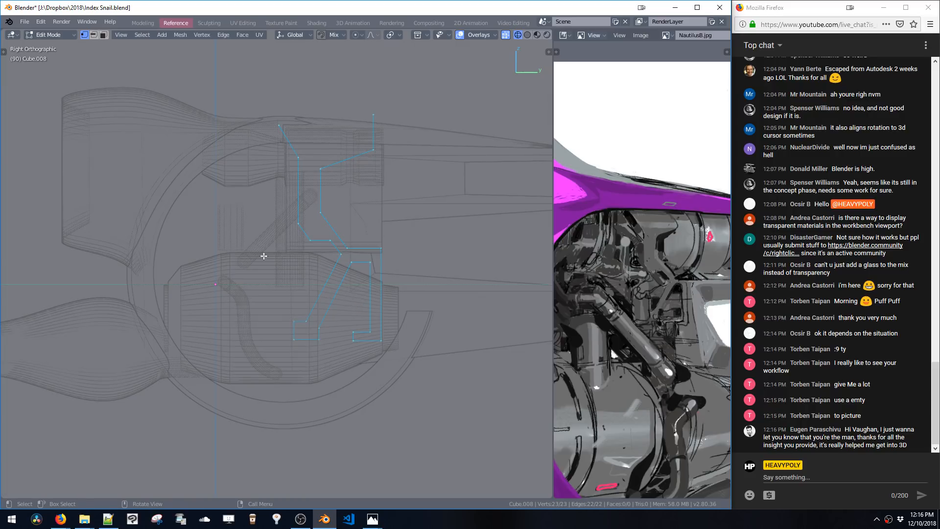
Adjust the separated path's top corner vertex, then select all its vertices and fill them with a face
drag(247, 244, 387, 384)
click(278, 127)
key(g)
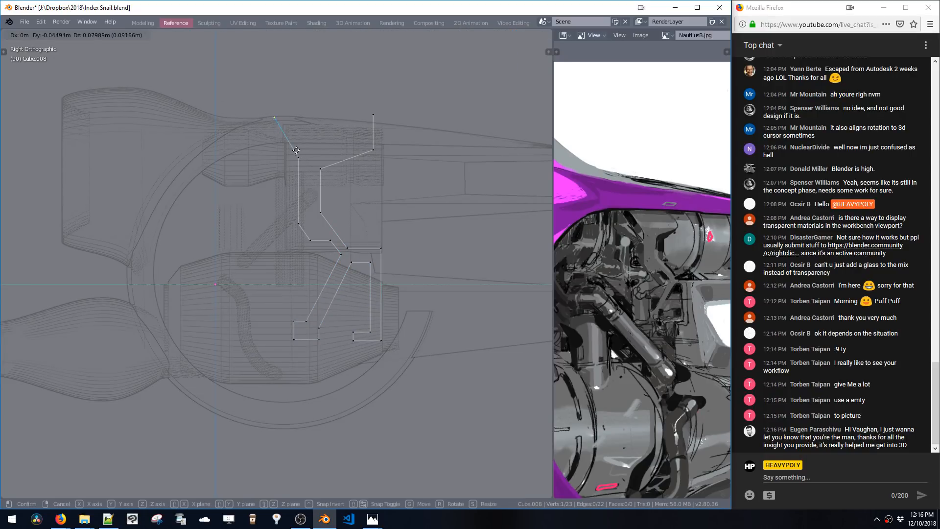
click(289, 140)
key(a)
key(f)
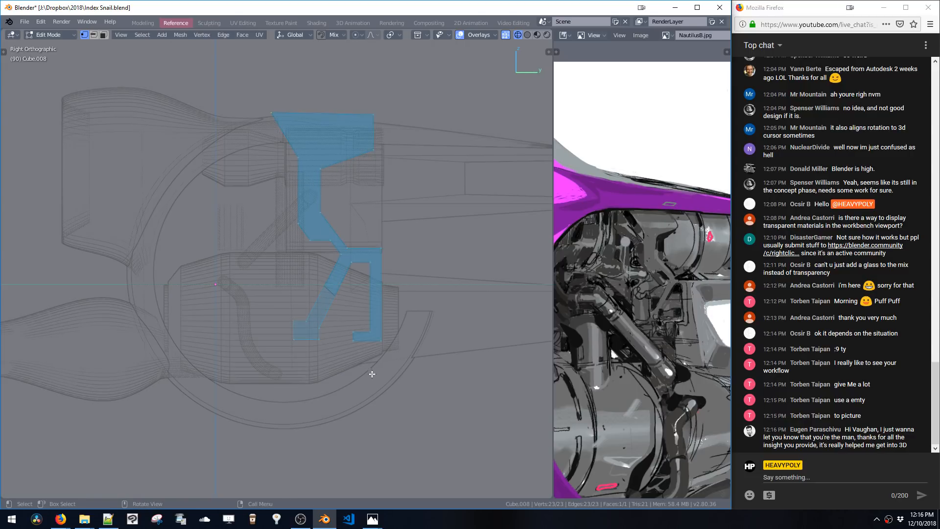
Move edges of the filled shape along Y to widen its lower diagonal section
key(2)
click(353, 264)
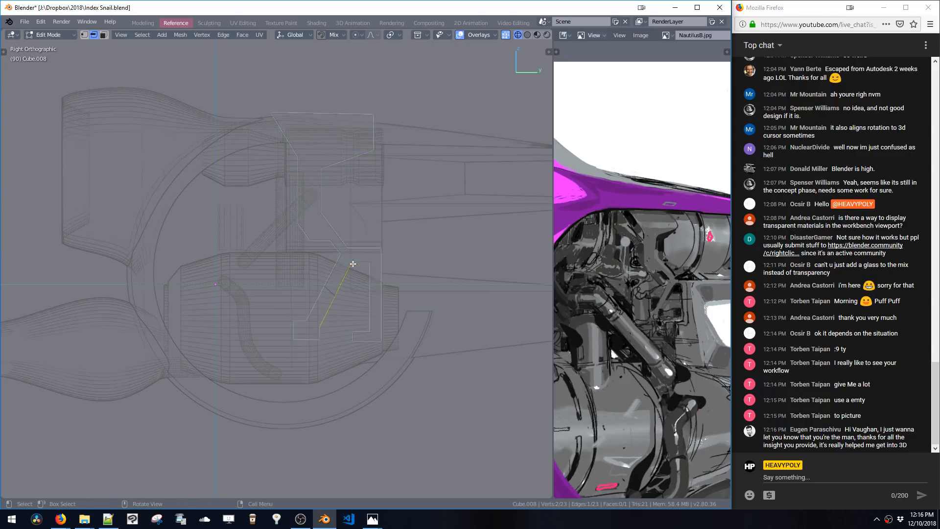
key(g)
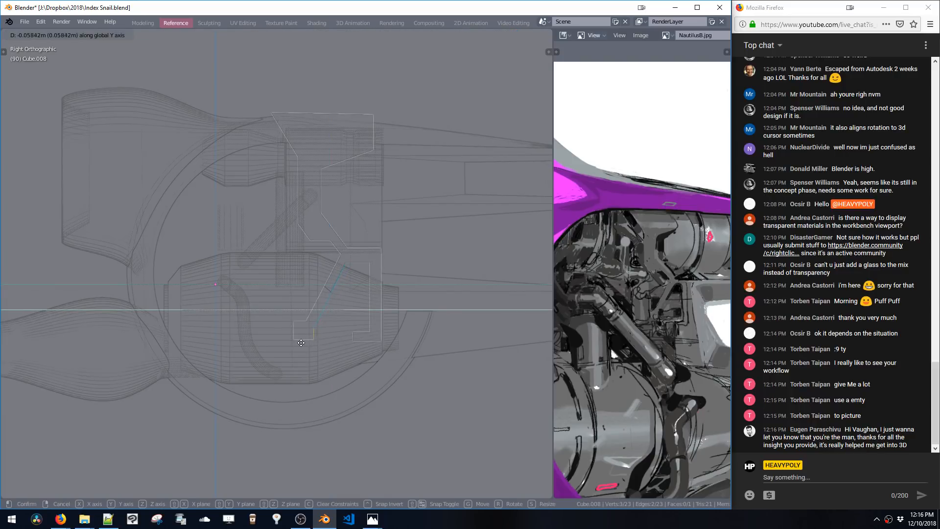
click(306, 341)
drag(355, 236, 417, 344)
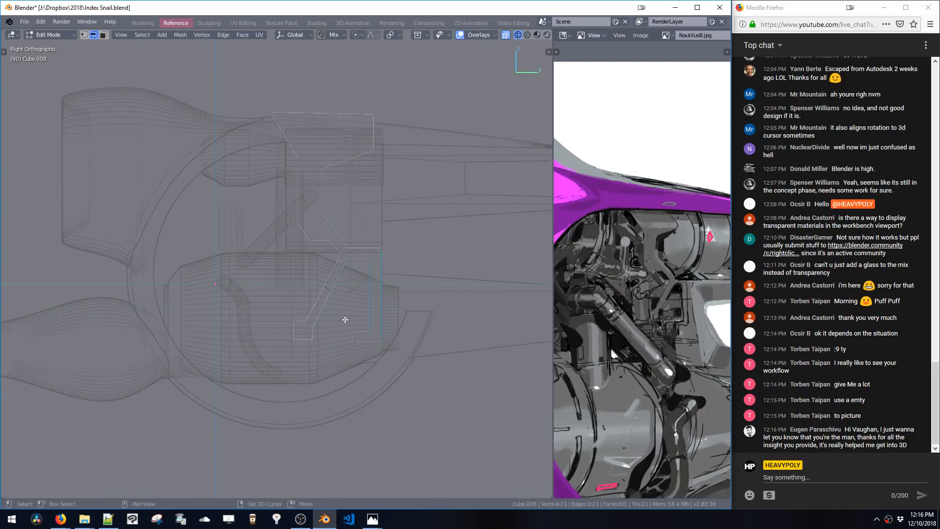
shift+drag(346, 319, 390, 361)
key(g)
key(y)
click(385, 357)
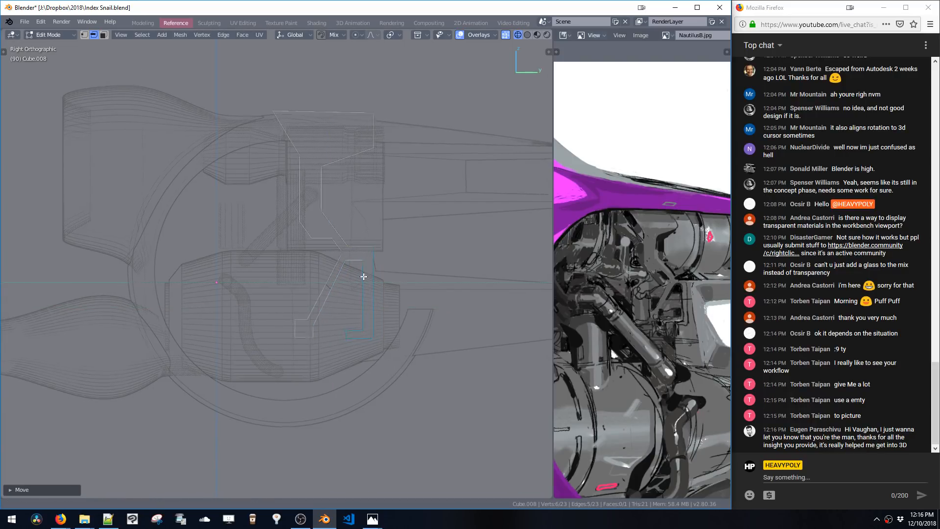
shift+middle_drag(363, 273, 371, 295)
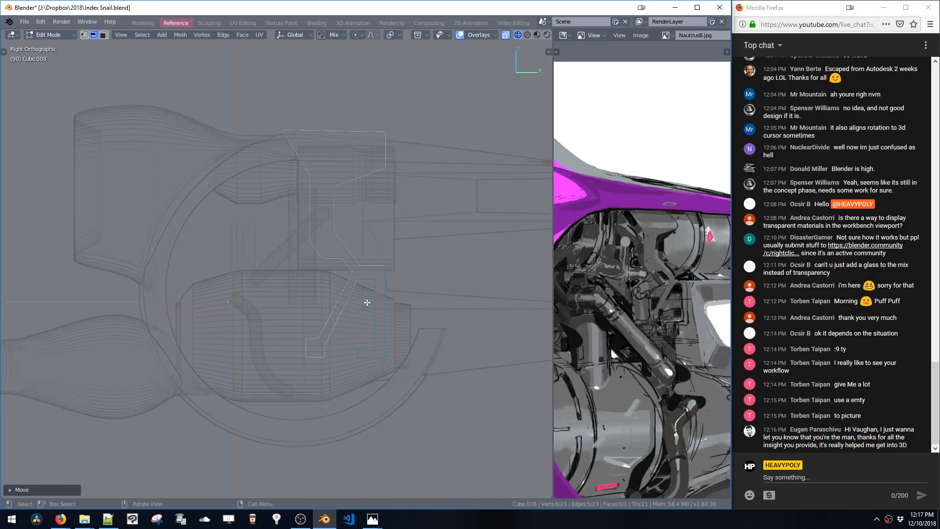
Box-select part of the shape and move it to tighten the lower section
drag(302, 258, 411, 377)
key(g)
click(395, 338)
key(a)
key(a)
key(space)
click(412, 284)
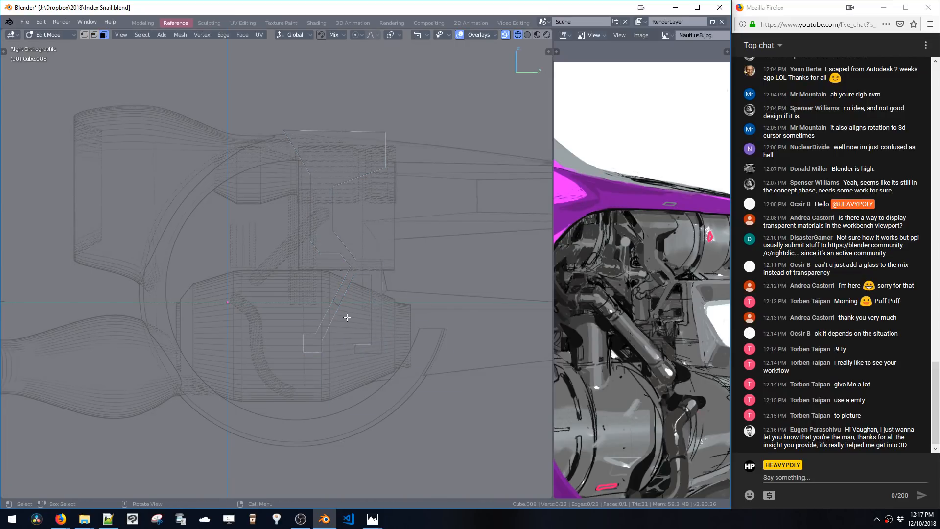
Select the whole shape, then scale it down and reposition it to fit inside the upper engine panel
key(ctrl+l)
drag(192, 97, 478, 435)
key(s)
click(392, 317)
key(g)
click(408, 278)
key(s)
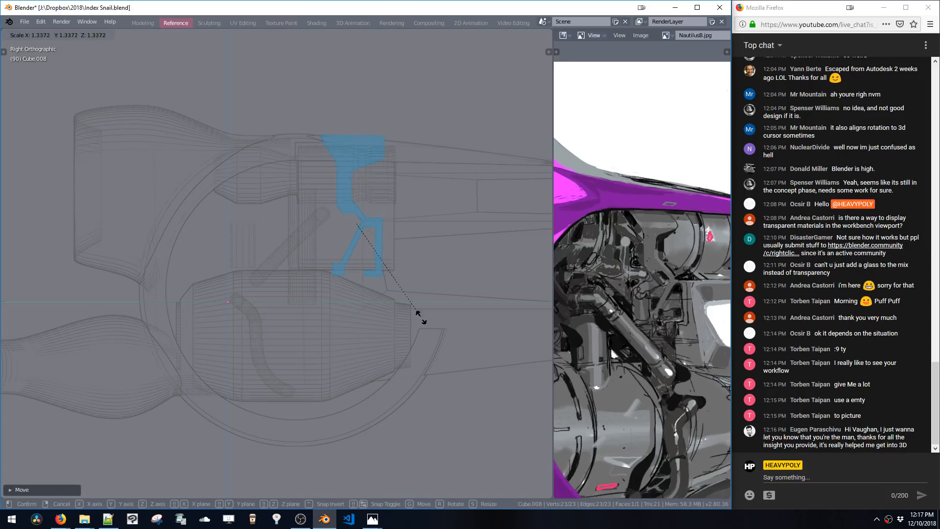
click(428, 332)
key(s)
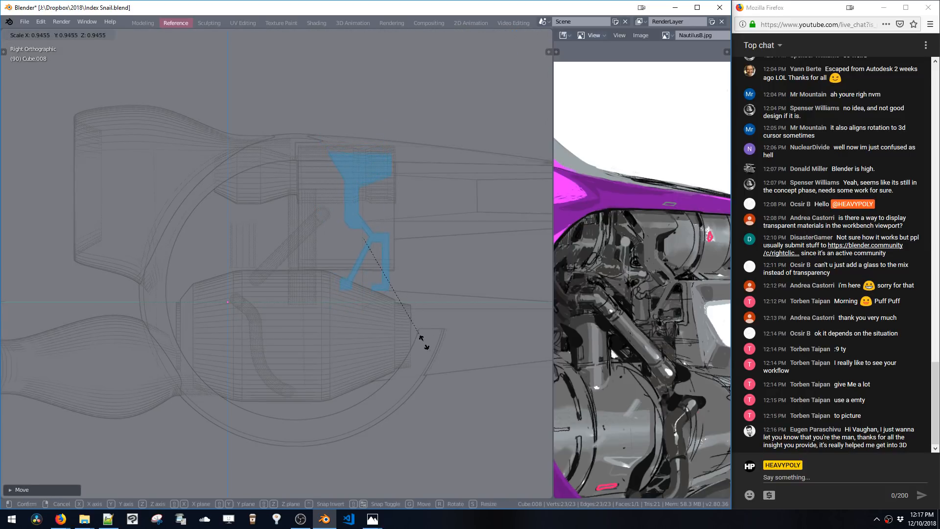
click(419, 316)
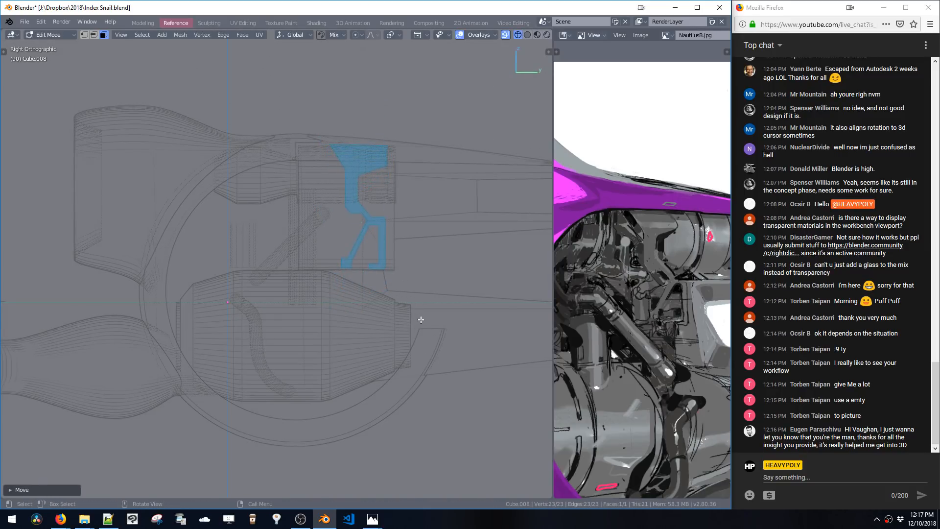
key(s)
click(419, 316)
key(g)
click(403, 312)
key(s)
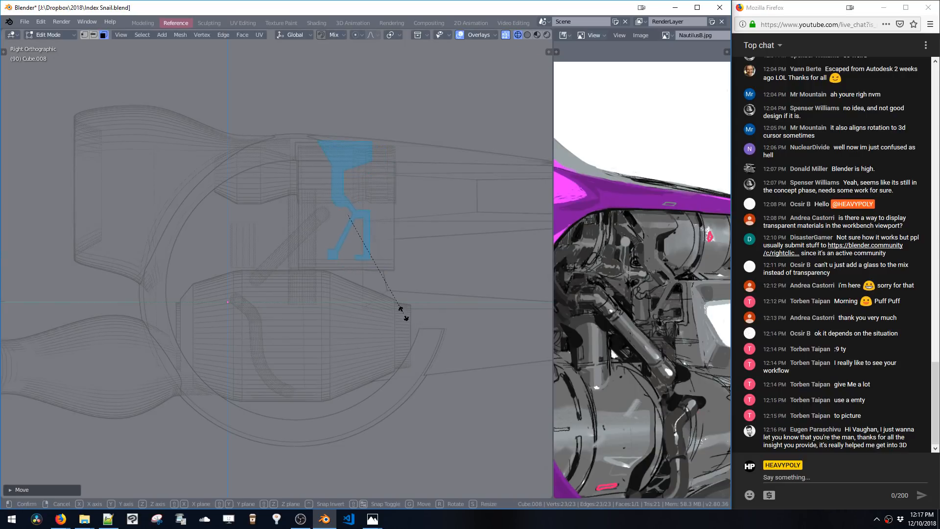
click(385, 295)
key(g)
click(383, 276)
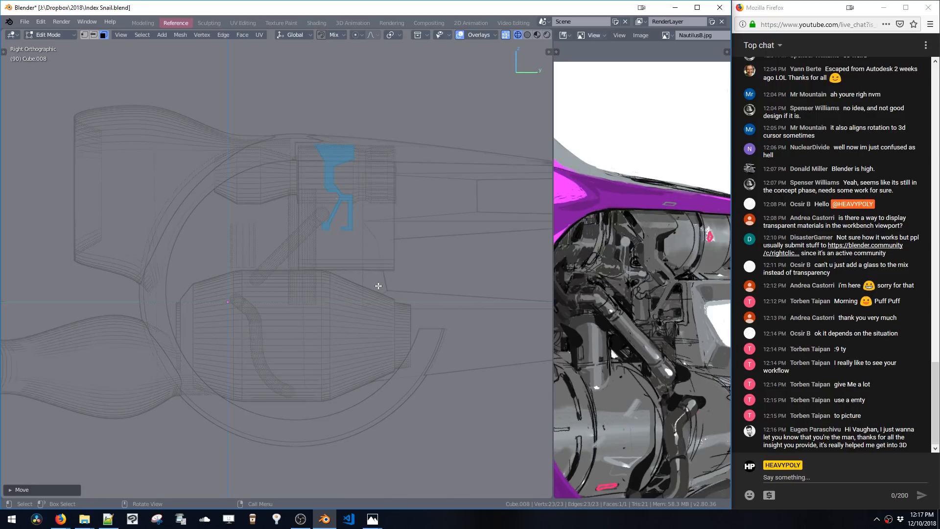
Leave edit mode and select the panel object
scroll(379, 286, down, 4)
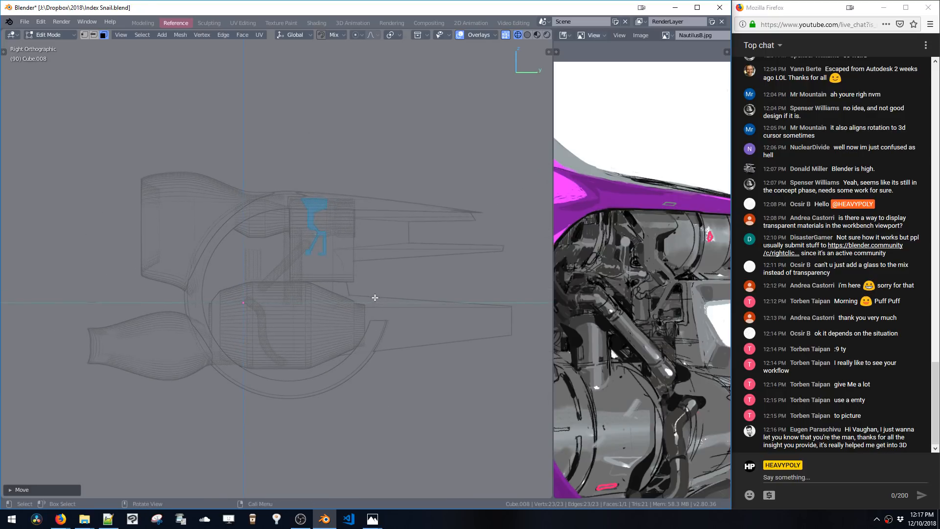
scroll(357, 226, up, 5)
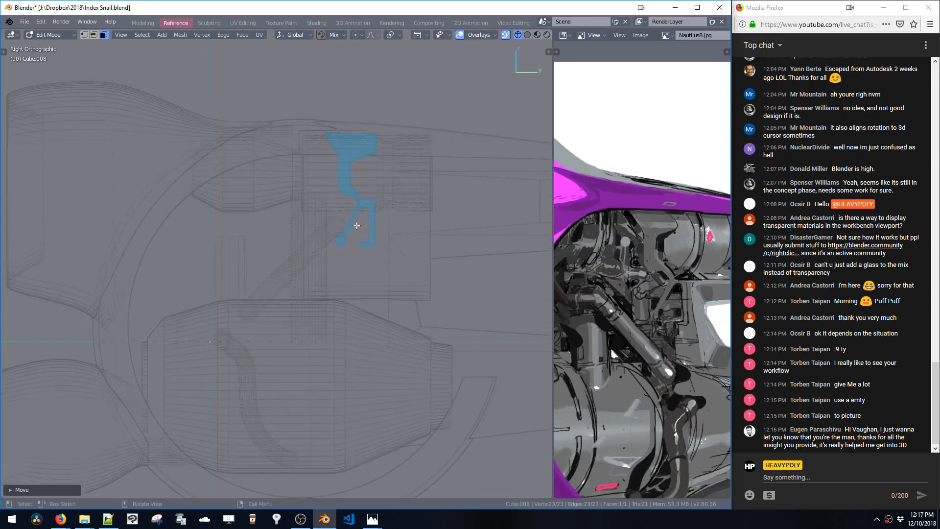
key(Tab)
click(357, 289)
click(358, 284)
middle_drag(359, 284, 384, 287)
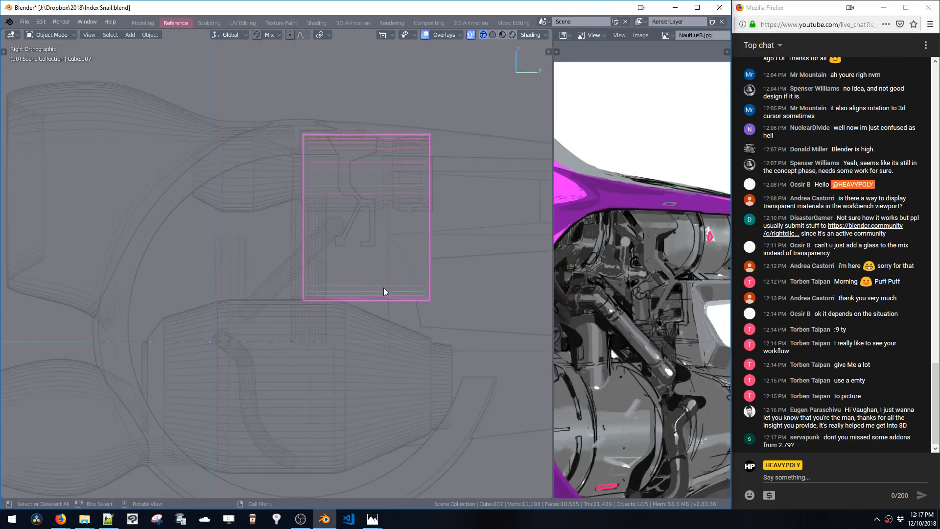
Enter edit mode on the filled shape and select an edge on its inner curve
key(v)
click(324, 272)
ctrl+middle_drag(372, 249, 325, 258)
key(ctrl+space)
key(ctrl+space)
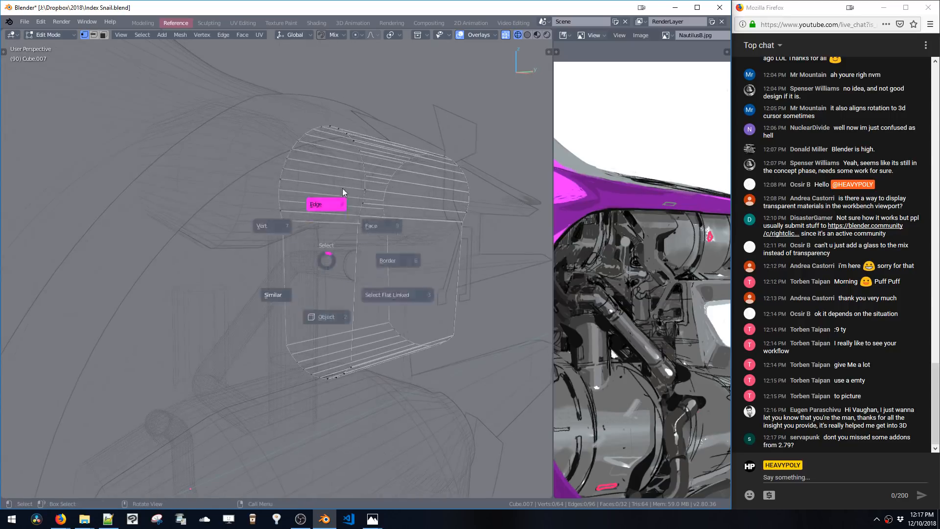
click(378, 217)
middle_drag(378, 217, 380, 256)
key(x)
click(379, 210)
key(x)
click(379, 201)
key(ctrl+z)
key(ctrl+z)
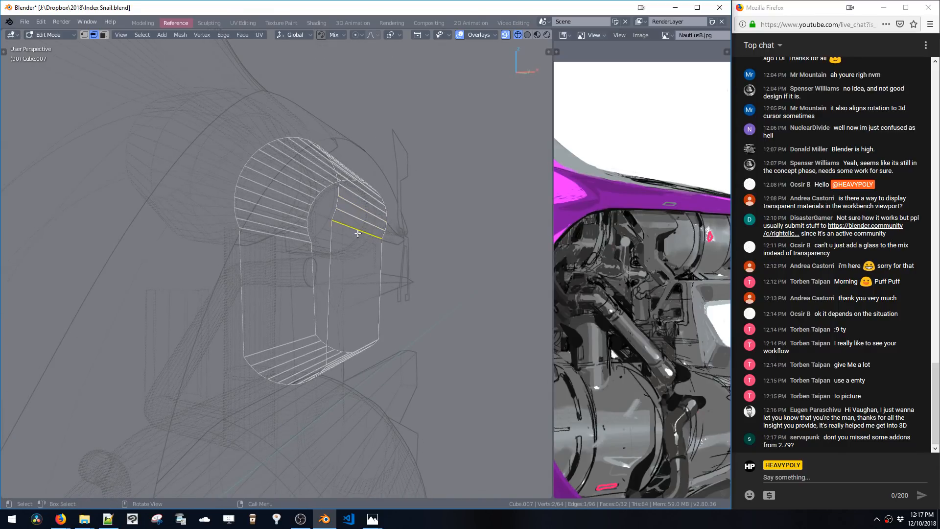
Move the selected edge along Z and X to reshape the shape's inner opening
key(g)
key(z)
click(347, 298)
key(g)
key(x)
click(342, 296)
key(g)
key(z)
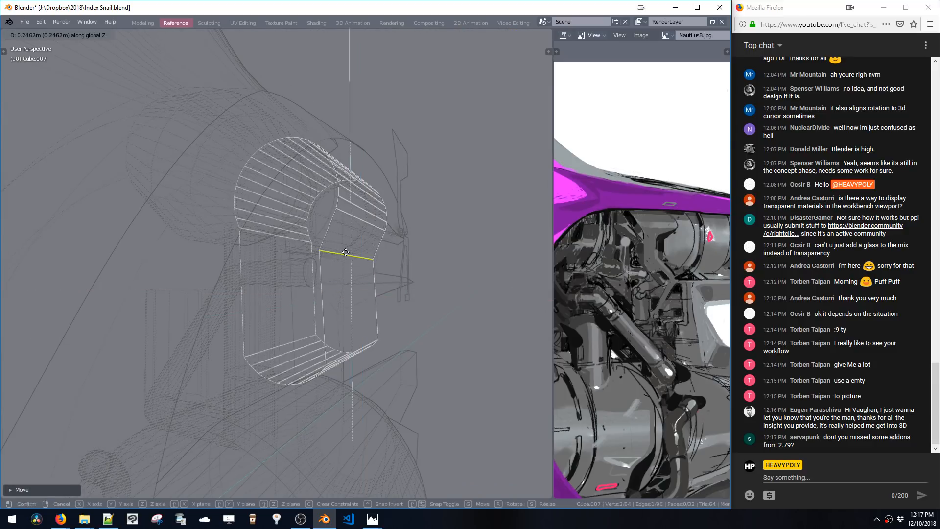
click(346, 253)
middle_drag(345, 252, 354, 269)
Delete most of the shape in front view, keeping only the upper right arc of its outline
drag(211, 99, 313, 393)
key(x)
key(x)
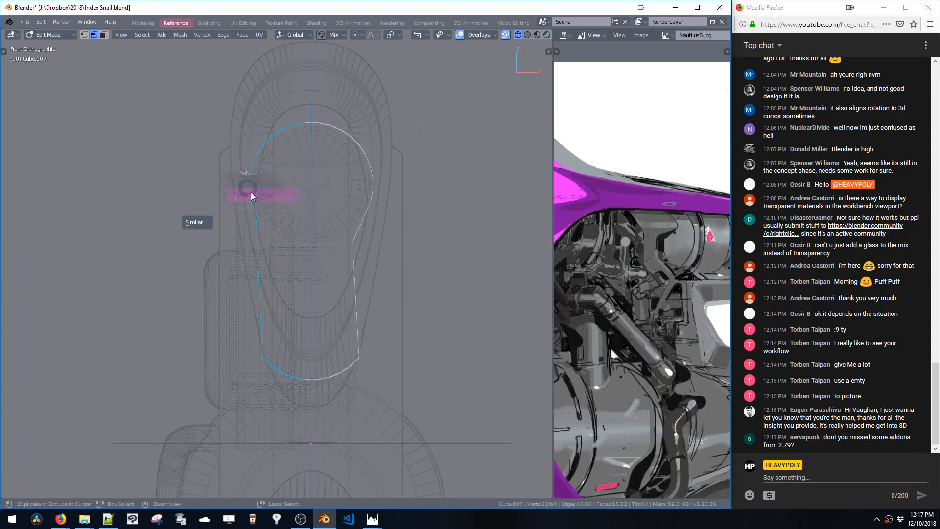
click(251, 193)
key(ctrl+z)
key(shift+x)
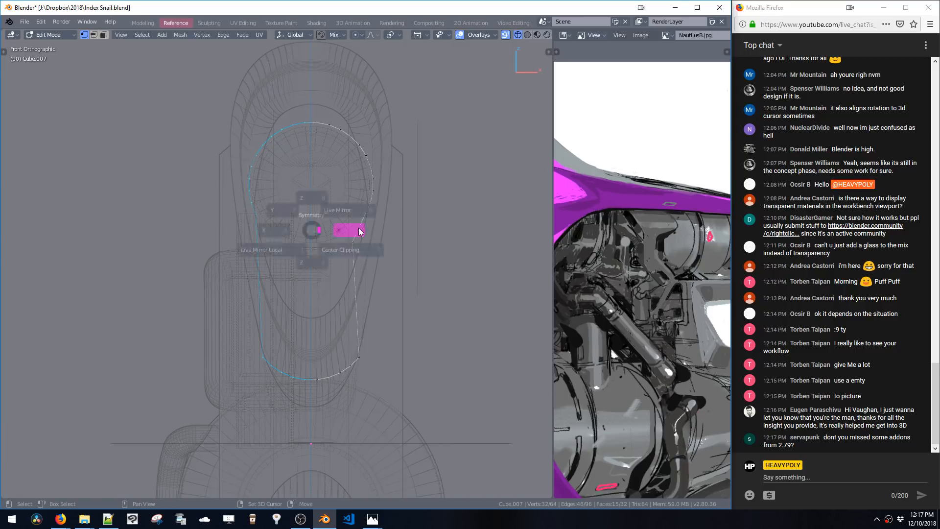
click(360, 231)
drag(188, 79, 307, 392)
key(x)
click(308, 391)
drag(288, 307, 372, 395)
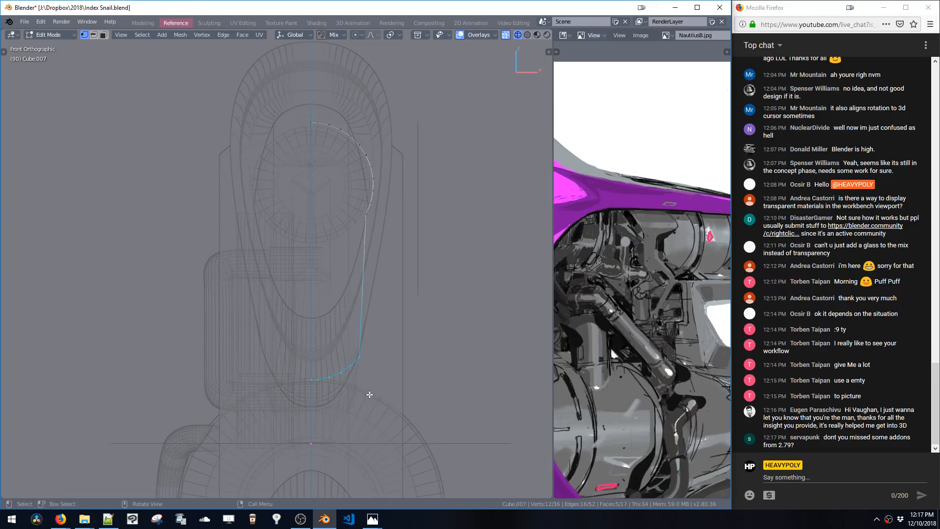
key(x)
key(space)
click(367, 220)
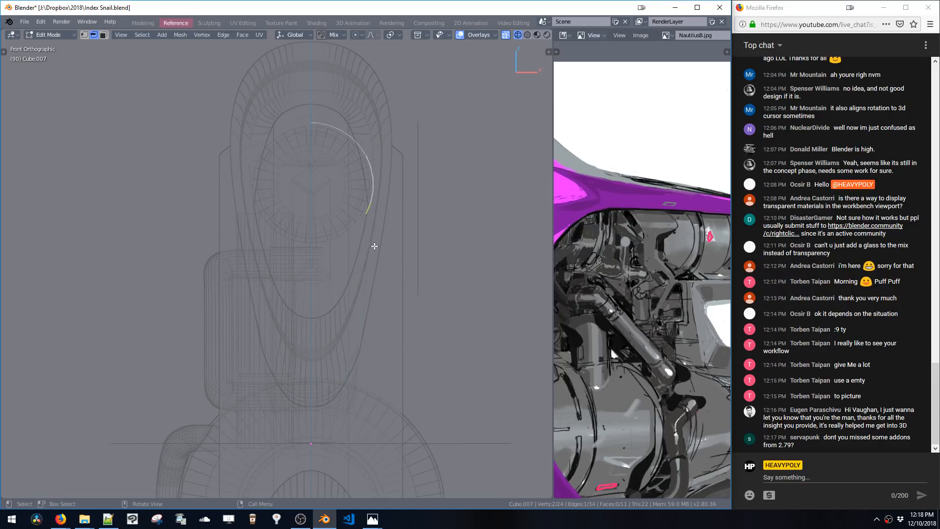
middle_drag(375, 246, 289, 252)
key(a)
click(491, 189)
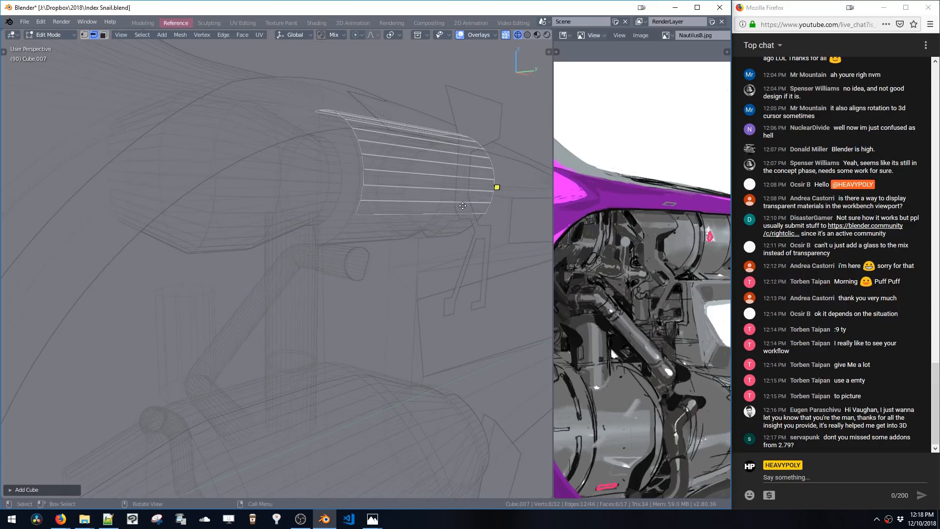
key(ctrl+z)
key(ctrl+z)
key(ctrl+z)
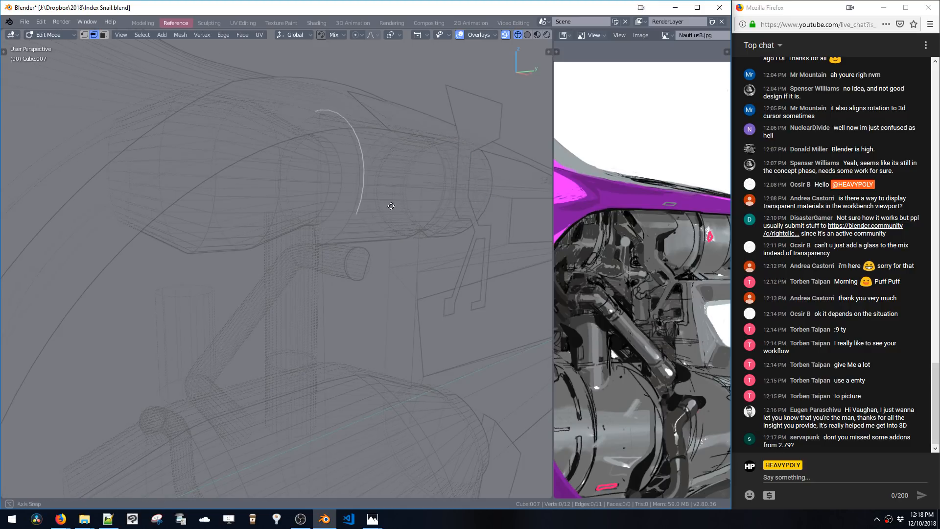
Extrude a new segment down from the arc's lower end in front view
middle_drag(385, 226, 425, 228)
key(space)
click(362, 162)
key(KP_3)
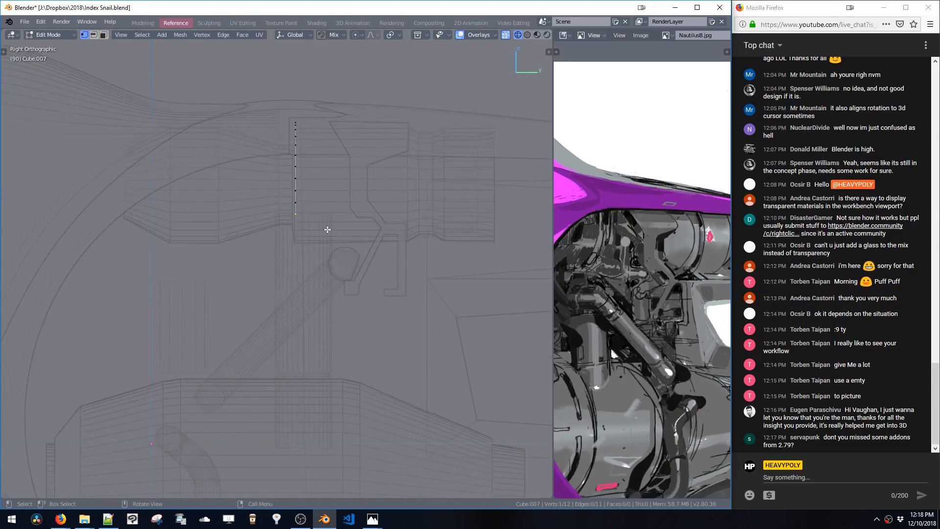
key(KP_1)
click(346, 311)
shift+drag(352, 309, 365, 271)
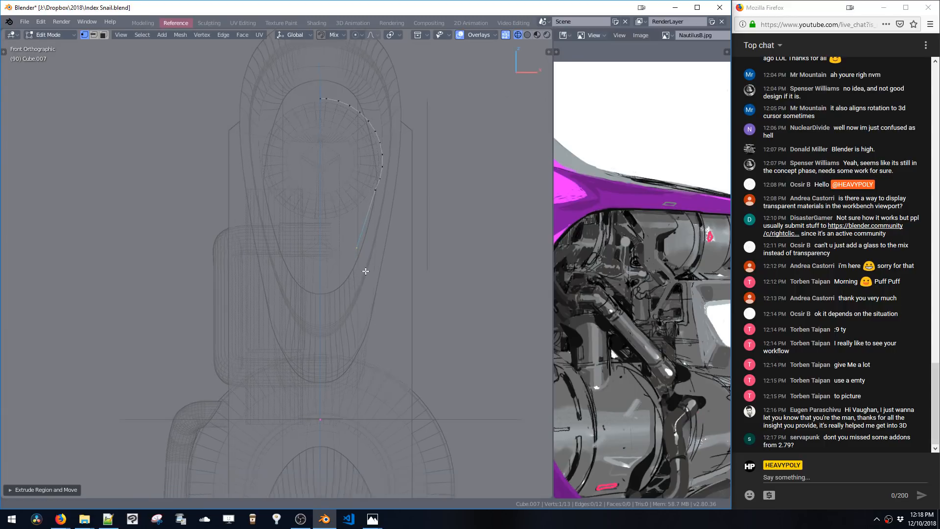
shift+middle_drag(366, 271, 378, 254)
Extrude further vertices downward to continue the path along the reference outline
key(g)
click(376, 265)
key(e)
click(373, 269)
key(e)
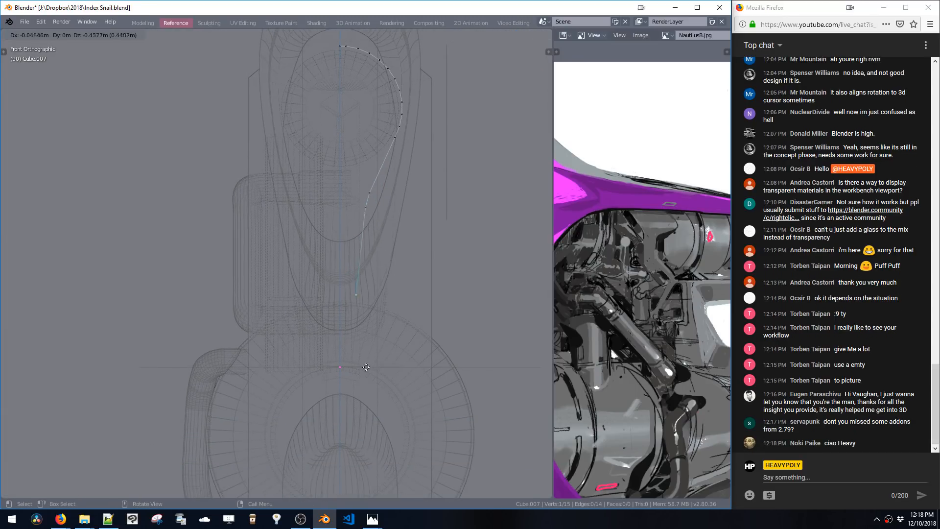
click(372, 370)
key(e)
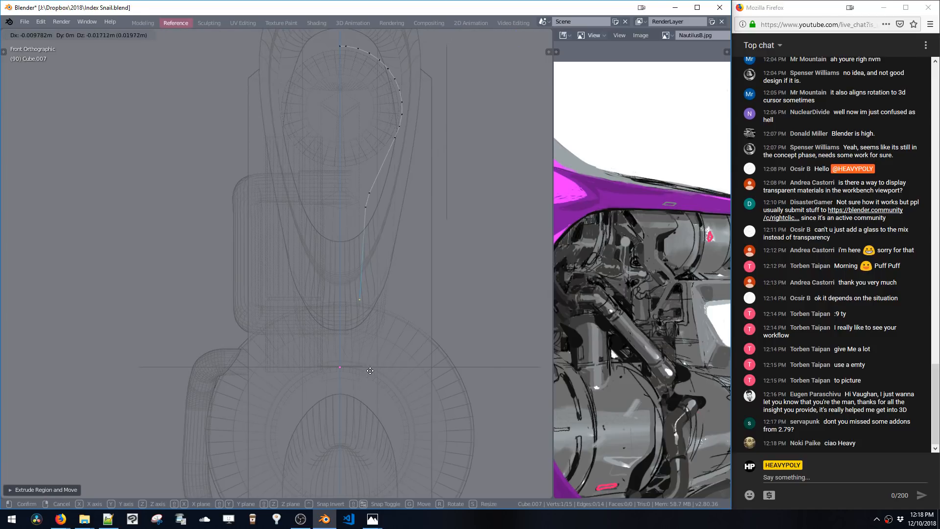
click(371, 370)
key(g)
click(368, 353)
drag(348, 184, 385, 211)
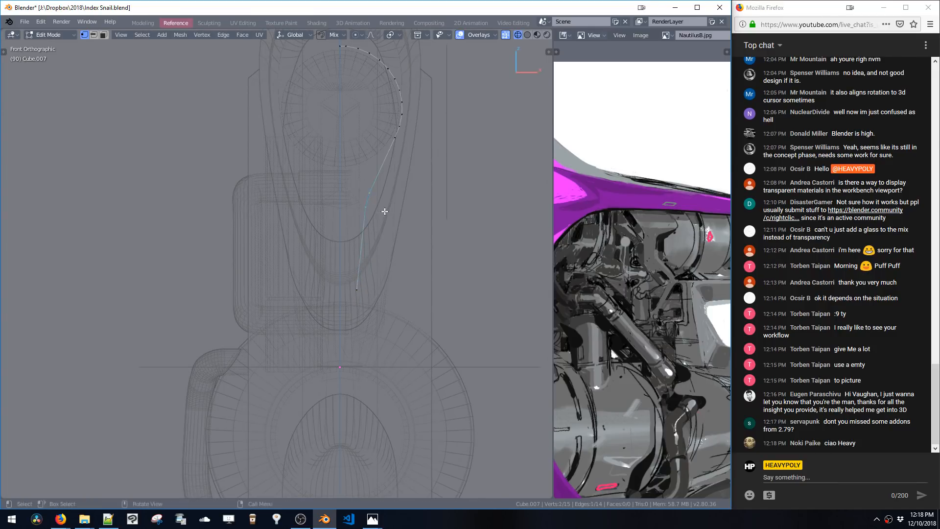
Move and extrude the path's lower vertices down to the panel's bottom, adding a short sideways end segment
key(g)
click(387, 186)
click(348, 278)
key(g)
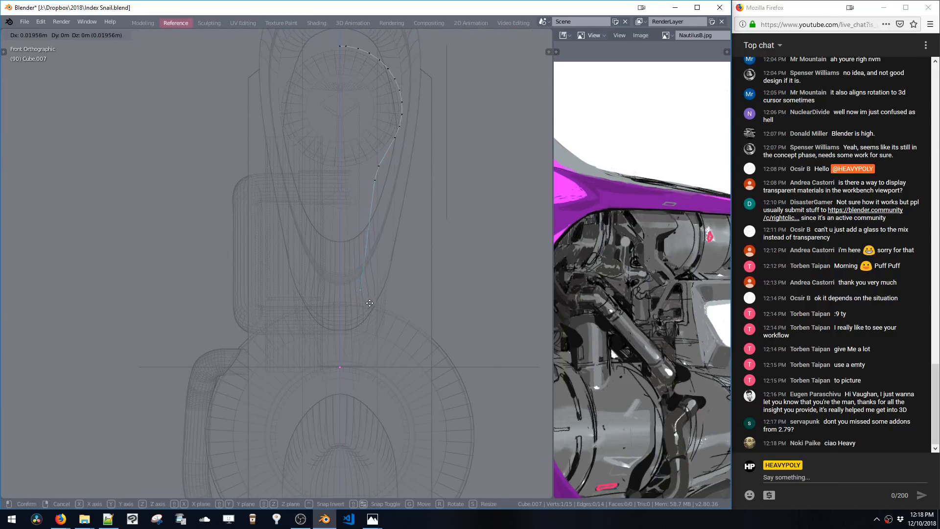
click(368, 303)
key(e)
click(368, 318)
key(e)
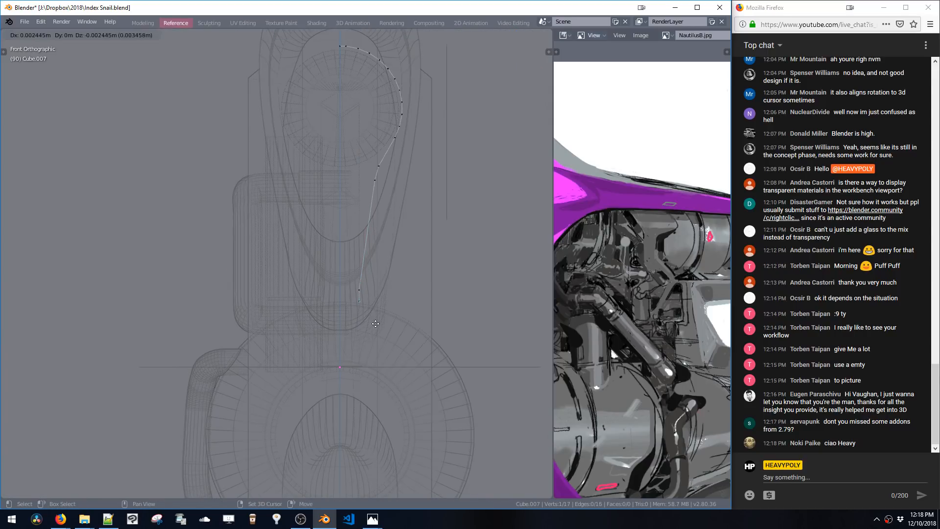
click(390, 327)
drag(348, 279, 395, 322)
key(g)
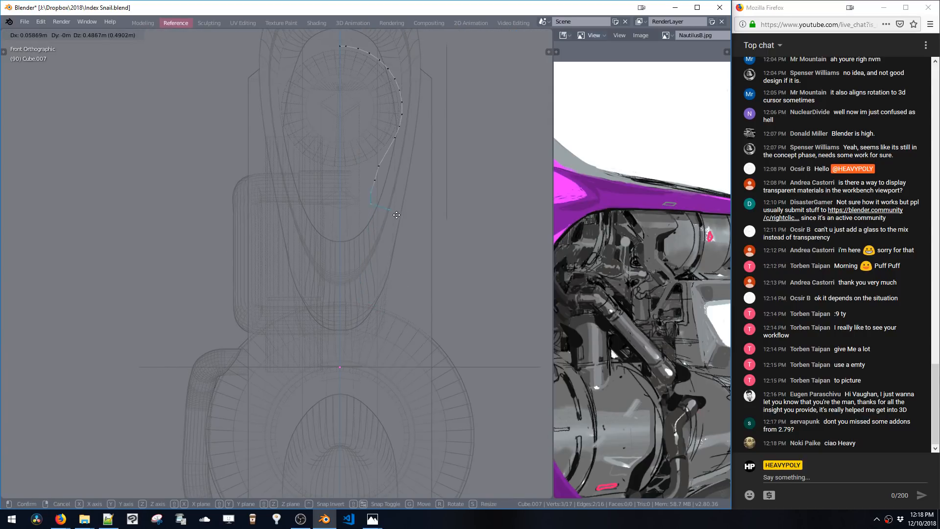
click(402, 224)
shift+middle_drag(446, 217, 410, 294)
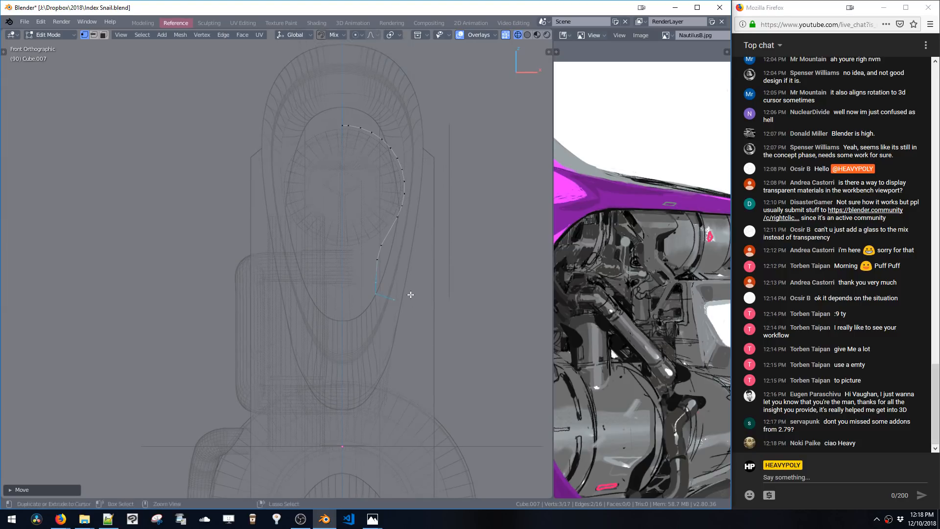
Reposition the lower path vertices to refine the bottom corner
scroll(406, 293, up, 1)
drag(363, 264, 422, 362)
key(g)
click(397, 280)
key(g)
click(428, 361)
click(394, 268)
key(g)
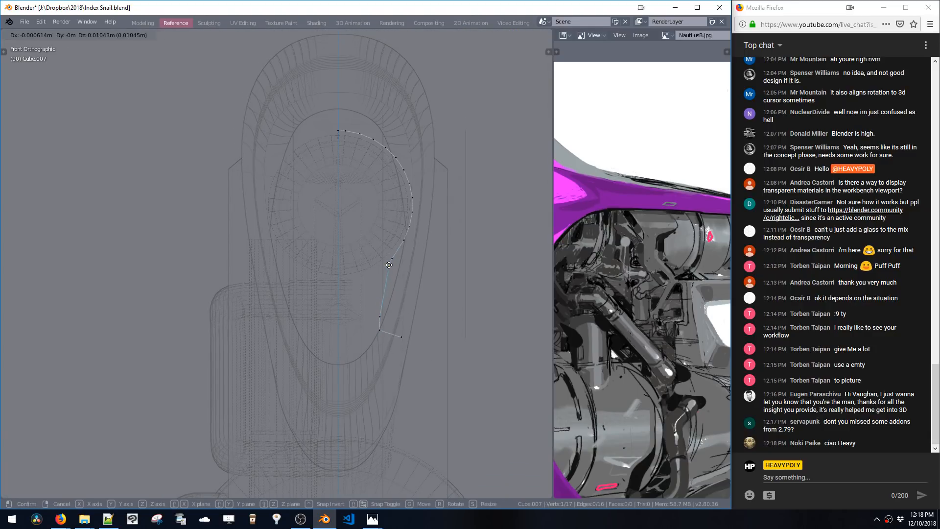
click(389, 249)
click(399, 338)
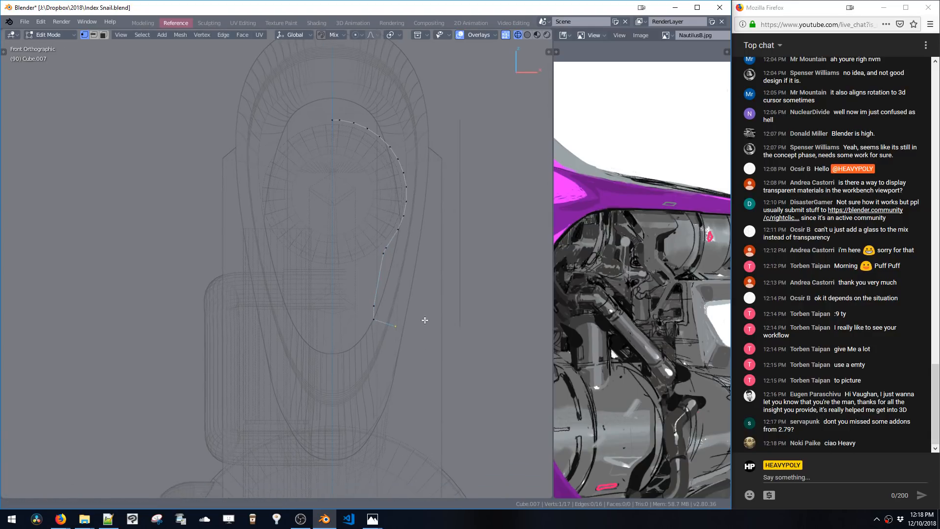
shift+middle_drag(432, 326, 418, 305)
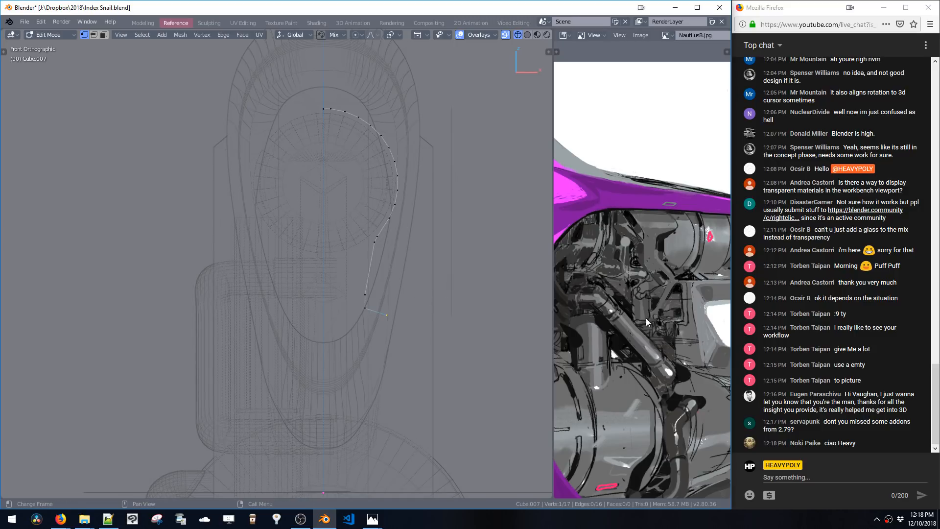
Move the bottom path vertex along X
key(g)
key(x)
click(371, 324)
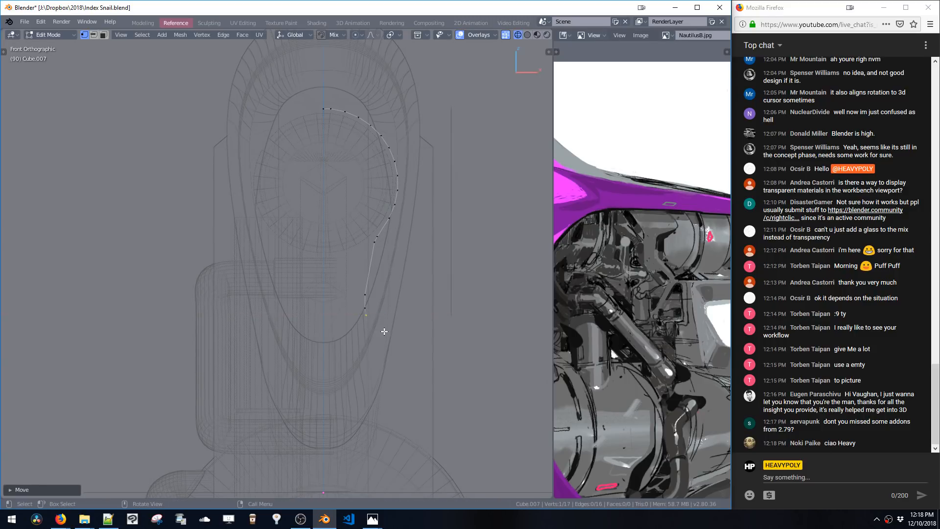
Rotate the selected bottom vertices 90 degrees with the Side rotate option, undoing a first Front rotation
drag(348, 279, 387, 344)
key(ctrl+alt+r)
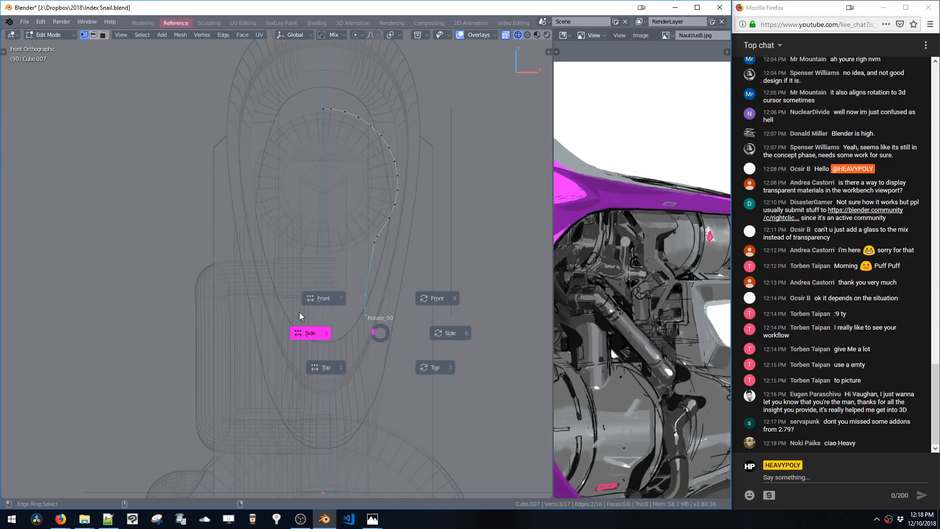
click(318, 296)
key(ctrl+alt+r)
key(Escape)
key(ctrl+z)
key(ctrl+alt+r)
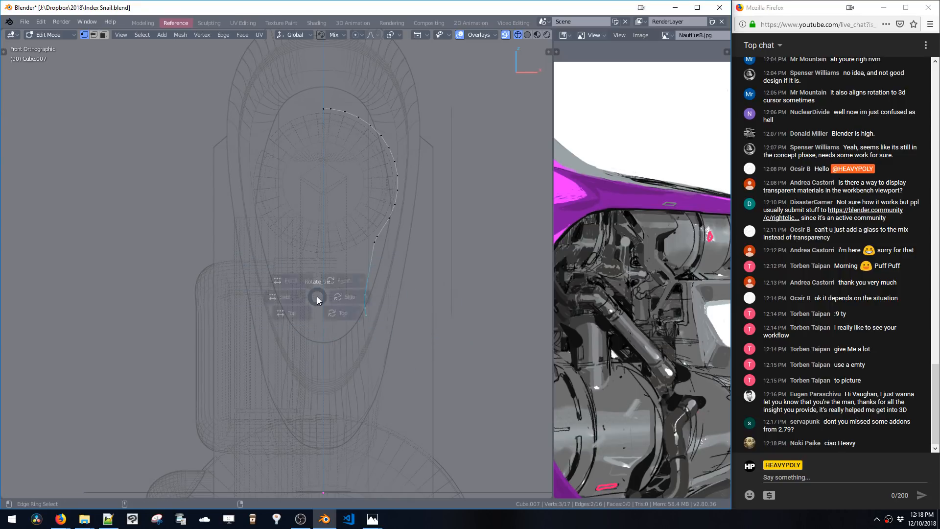
click(268, 300)
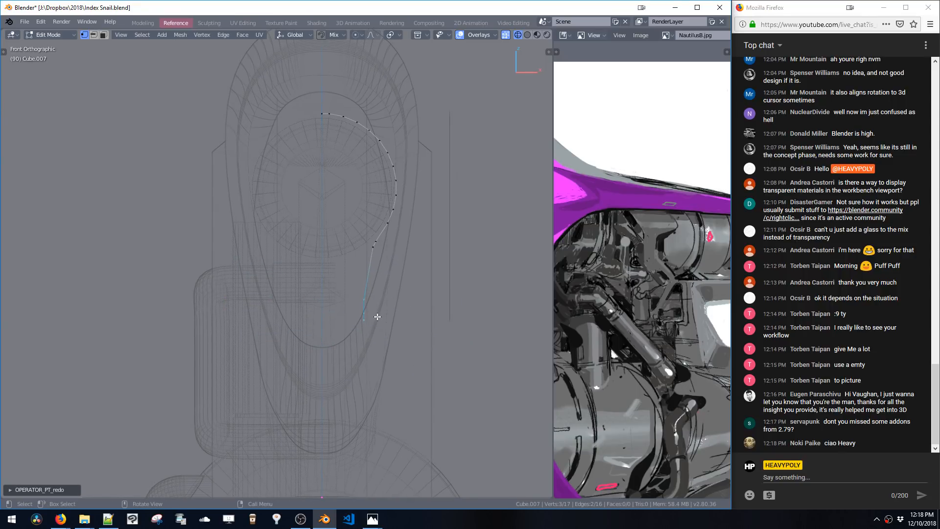
Select the whole path, extrude it along Y into a surface, and leave edit mode
middle_drag(375, 315, 245, 162)
key(a)
mouse_move(357, 311)
middle_down()
mouse_move(386, 296)
mouse_move(368, 296)
middle_up()
middle_drag(370, 263, 359, 265)
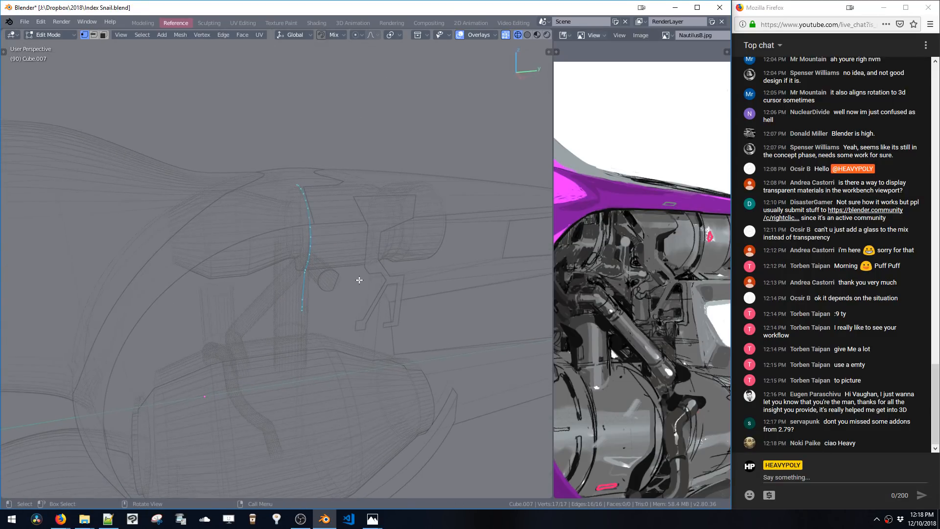
key(e)
key(y)
click(483, 274)
middle_drag(483, 274, 453, 312)
key(Tab)
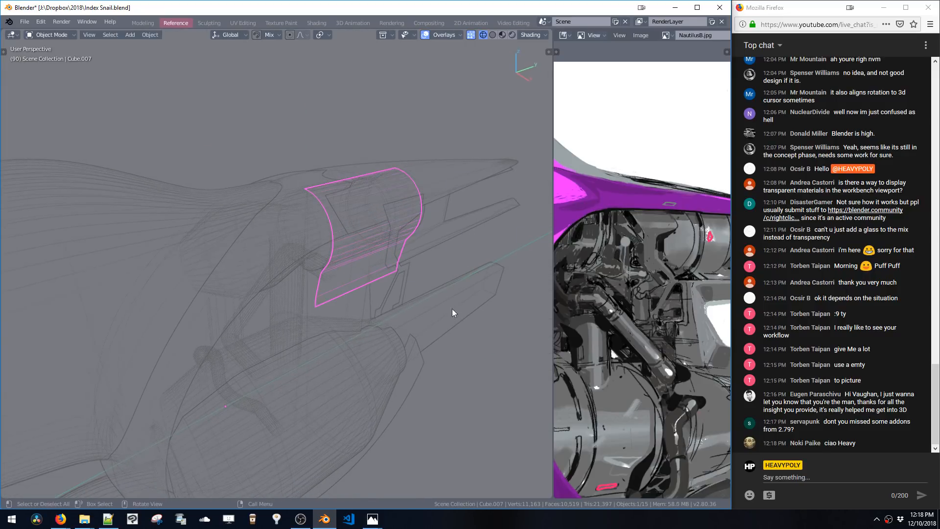
Select the adjacent panel object and shrink/fatten its mesh in edit mode
click(410, 278)
mouse_move(375, 278)
middle_down()
mouse_move(384, 279)
mouse_move(371, 274)
middle_up()
key(Tab)
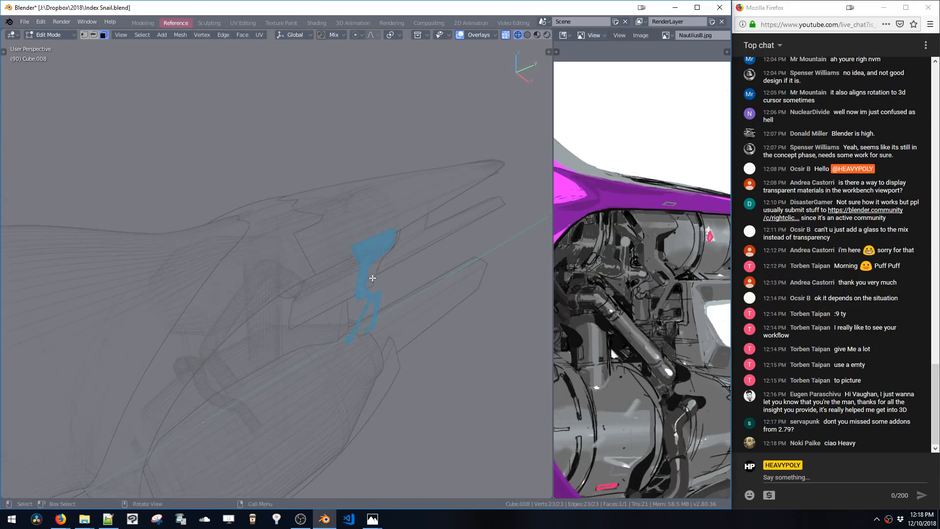
key(alt+s)
click(345, 226)
middle_drag(345, 227, 344, 249)
key(Tab)
Cycle the selection through the overlapping objects around the engine panel to find the right one
shift+click(294, 324)
click(324, 313)
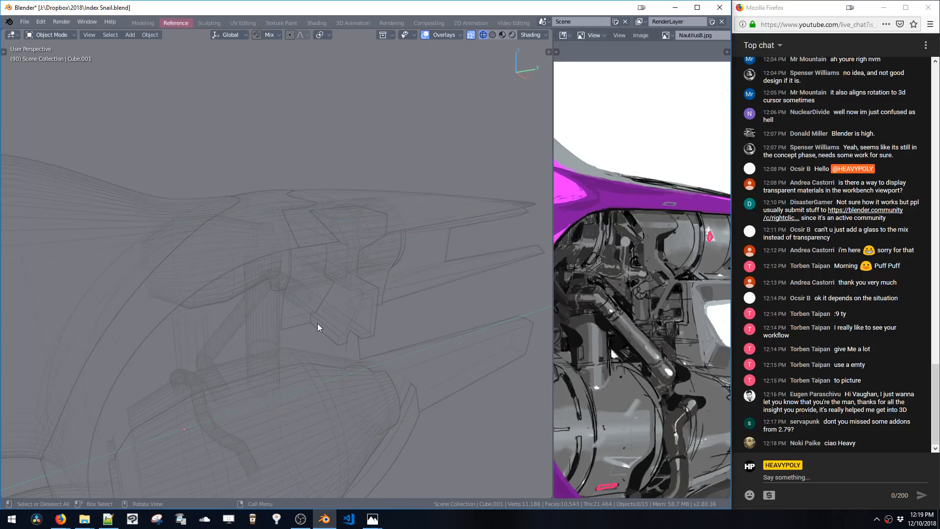
click(317, 323)
shift+click(300, 325)
click(314, 324)
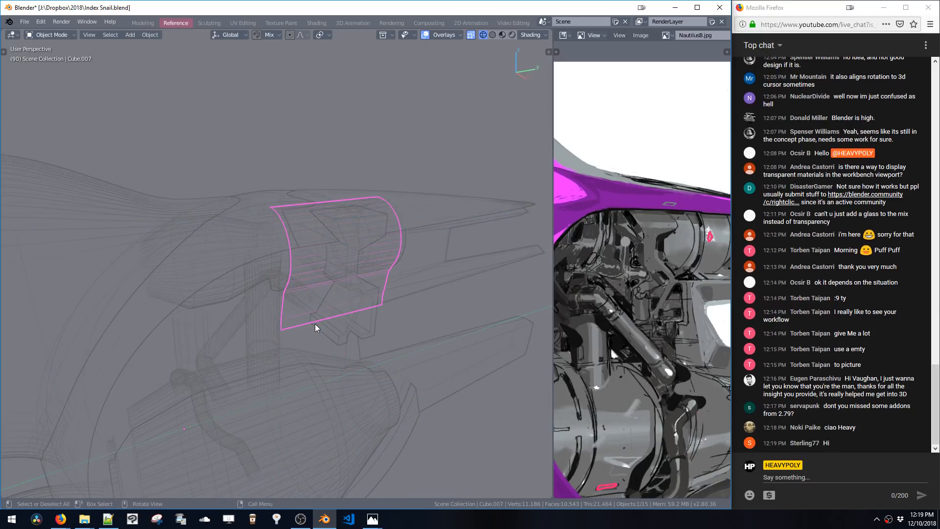
click(316, 324)
click(306, 324)
click(311, 322)
click(315, 322)
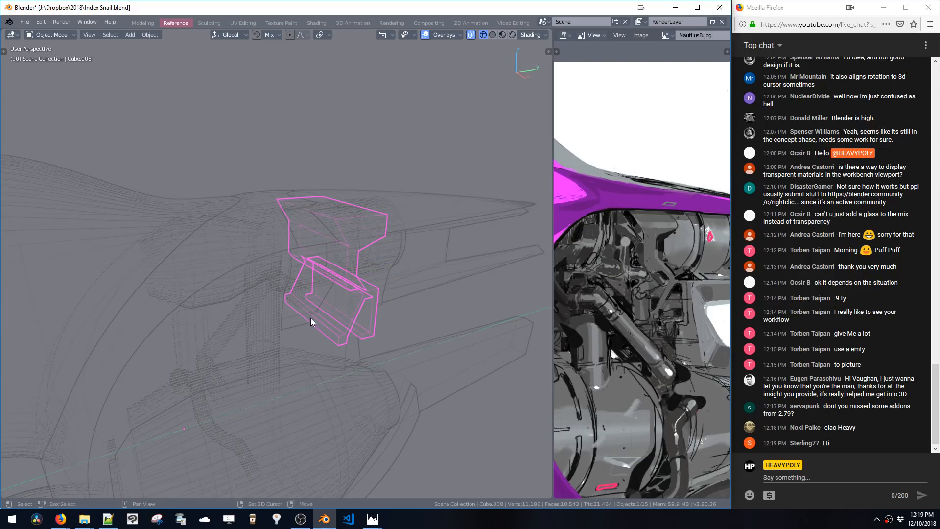
shift+click(311, 319)
middle_drag(313, 315, 348, 367)
Select the extruded surface together with the engine panel and add a Live Intersect boolean between them
click(341, 374)
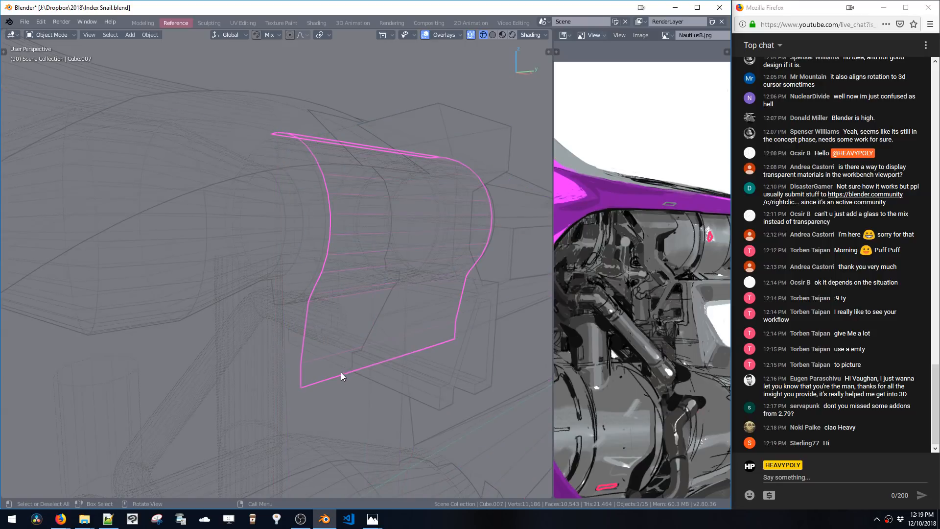
click(358, 375)
shift+click(343, 374)
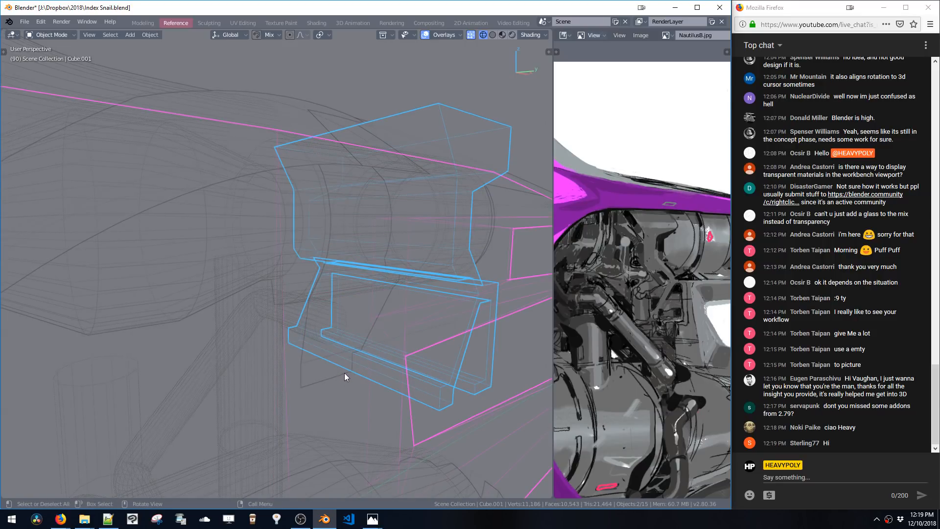
click(345, 365)
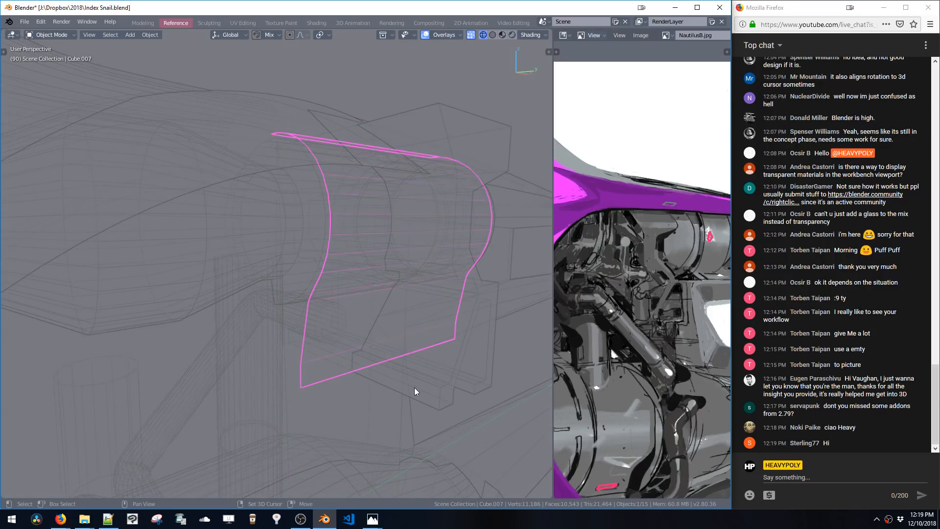
shift+click(449, 394)
key(ctrl+shift+b)
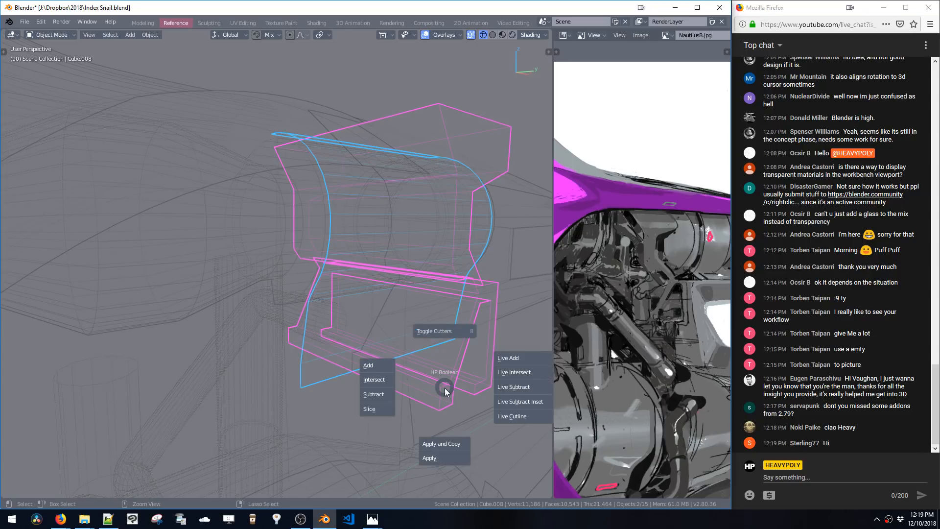
click(505, 372)
Add a Solidify modifier to the intersected panel, collapse the other modifiers, and set its thickness to about 0.026 m
middle_drag(340, 283, 406, 257)
key(v)
key(shift+x)
click(451, 235)
key(v)
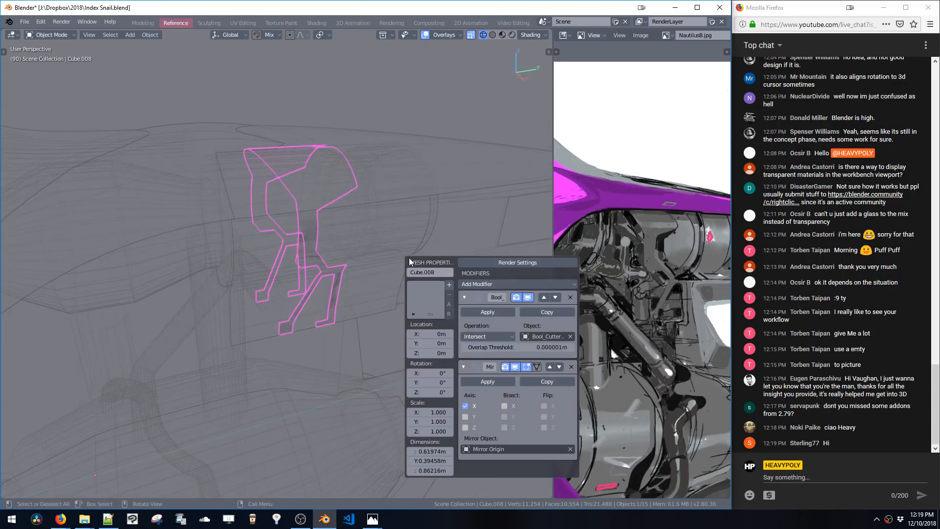
click(463, 285)
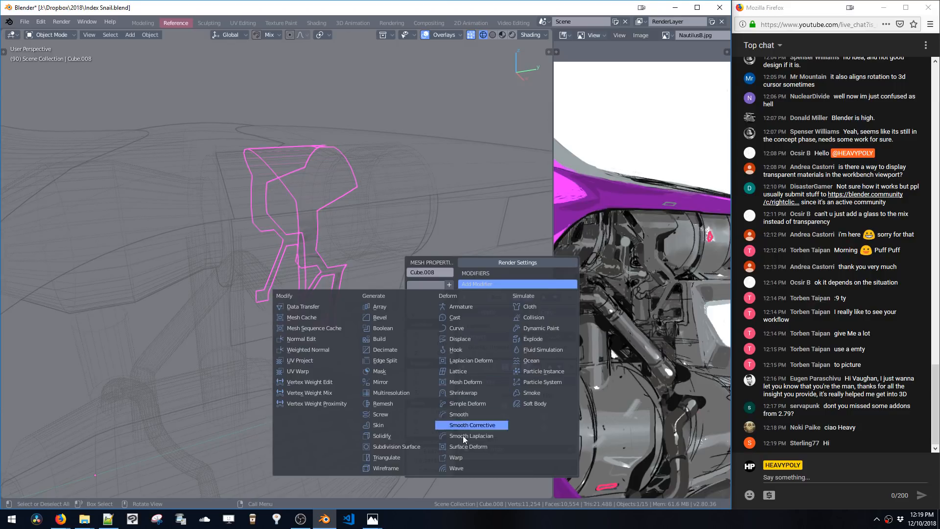
click(380, 434)
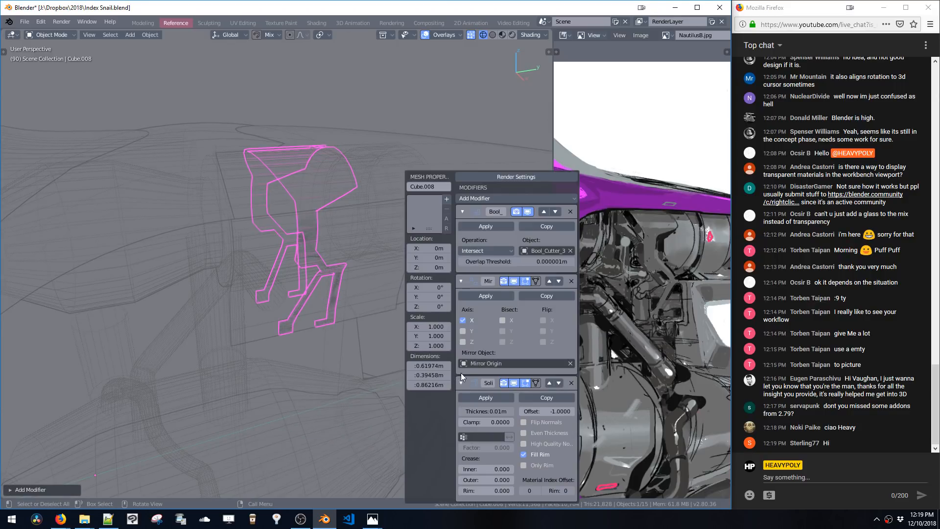
click(461, 282)
click(463, 211)
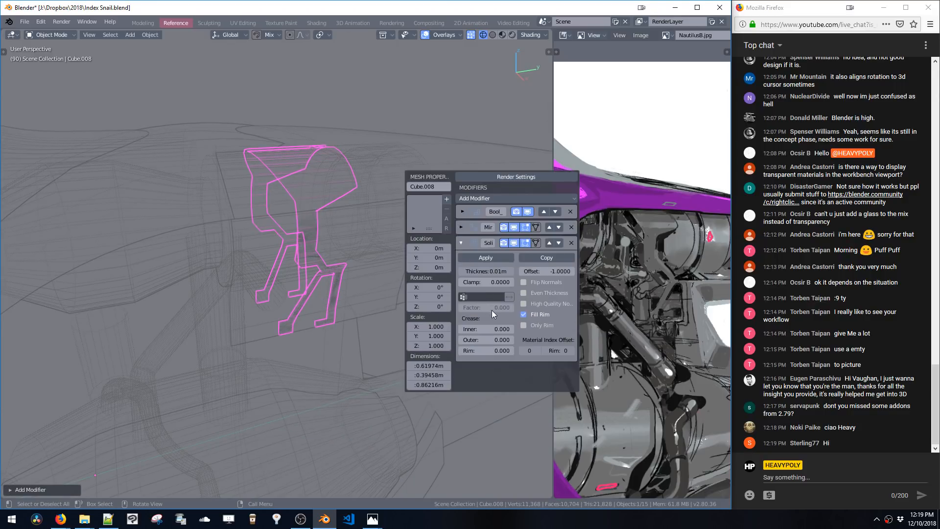
drag(487, 272, 507, 272)
Switch the viewport to rendered shading to inspect the panel against the engine
middle_drag(335, 189, 365, 203)
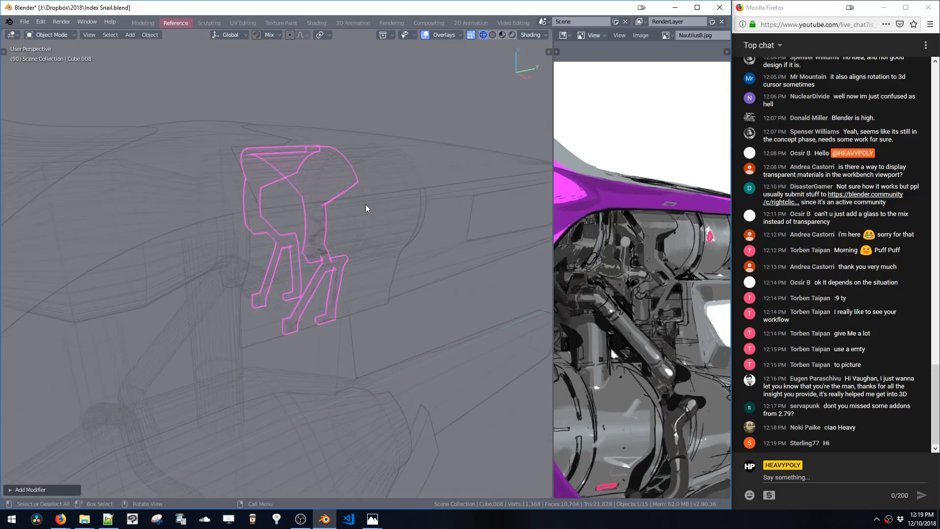
mouse_move(392, 287)
middle_down()
mouse_move(387, 307)
mouse_move(410, 280)
mouse_move(399, 240)
mouse_move(351, 228)
mouse_move(422, 236)
mouse_move(382, 234)
mouse_move(370, 269)
mouse_move(380, 251)
mouse_move(455, 287)
mouse_move(463, 282)
middle_up()
click(386, 296)
key(z)
key(equal)
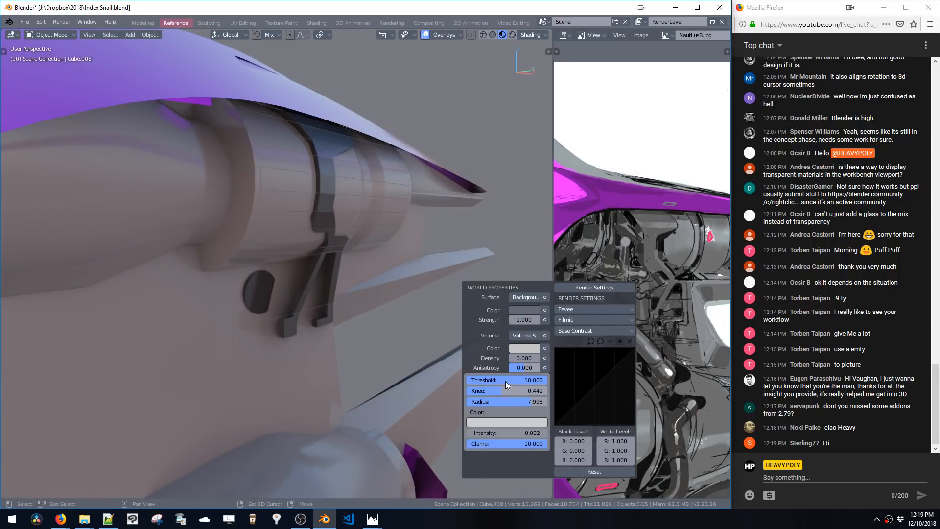
Reselect the panel and reduce its Solidify thickness to about 0.014 m
key(shift+v)
click(341, 206)
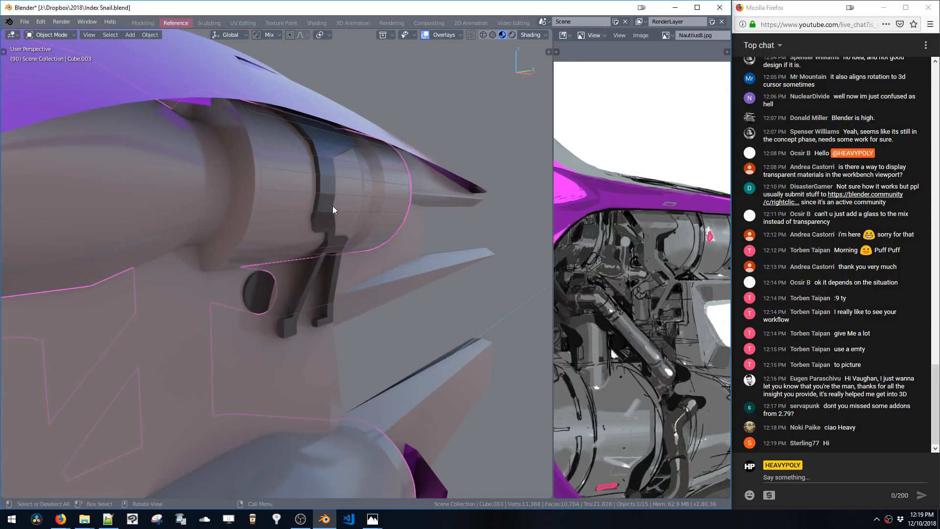
click(330, 207)
key(shift+v)
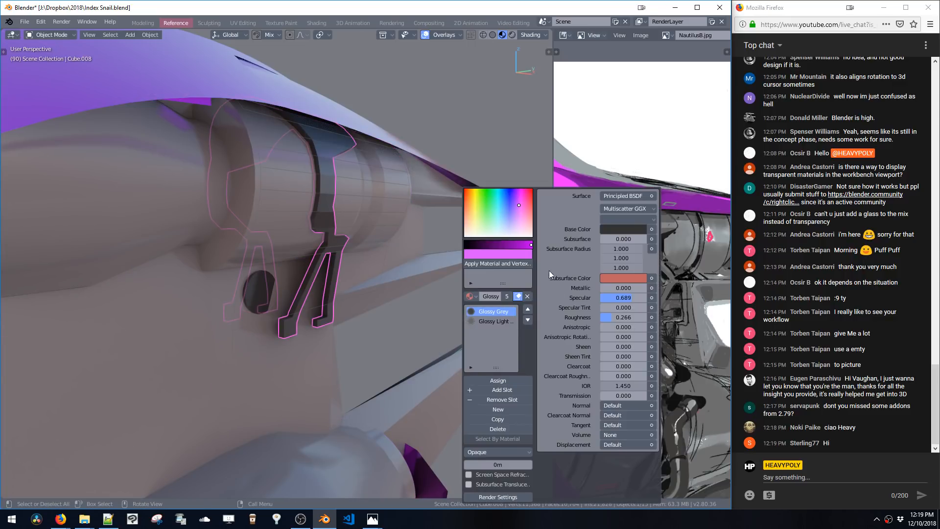
key(ctrl+shift+v)
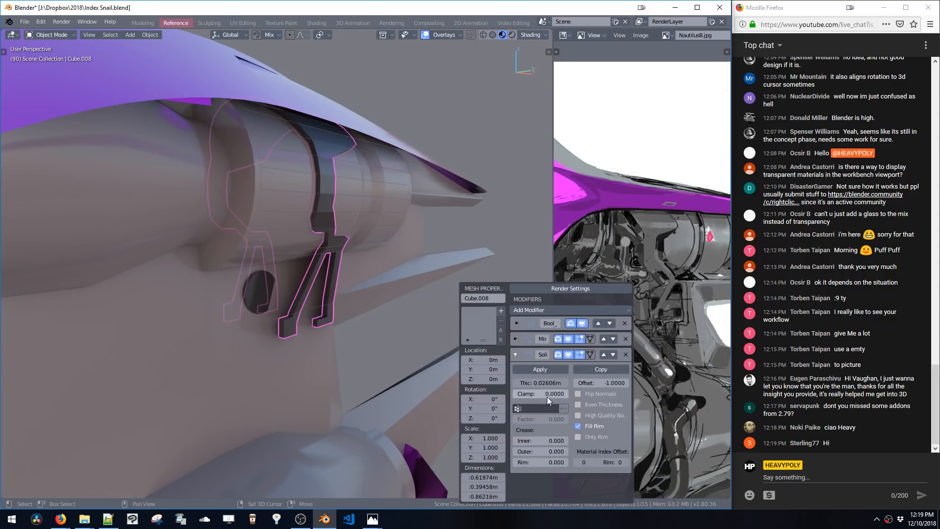
drag(545, 381, 518, 388)
Edit the cutter surface and add edge loops across it with Subdivide Cylinder
middle_drag(309, 205, 337, 189)
click(351, 201)
click(349, 198)
key(Tab)
click(339, 227)
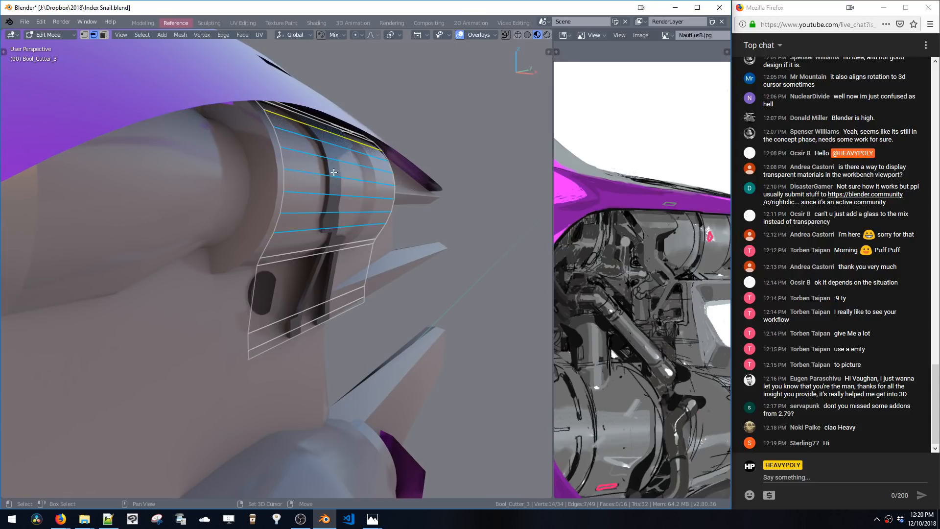
middle_drag(360, 229, 392, 182)
shift+scroll(198, 234, up, 1)
middle_drag(386, 266, 414, 291)
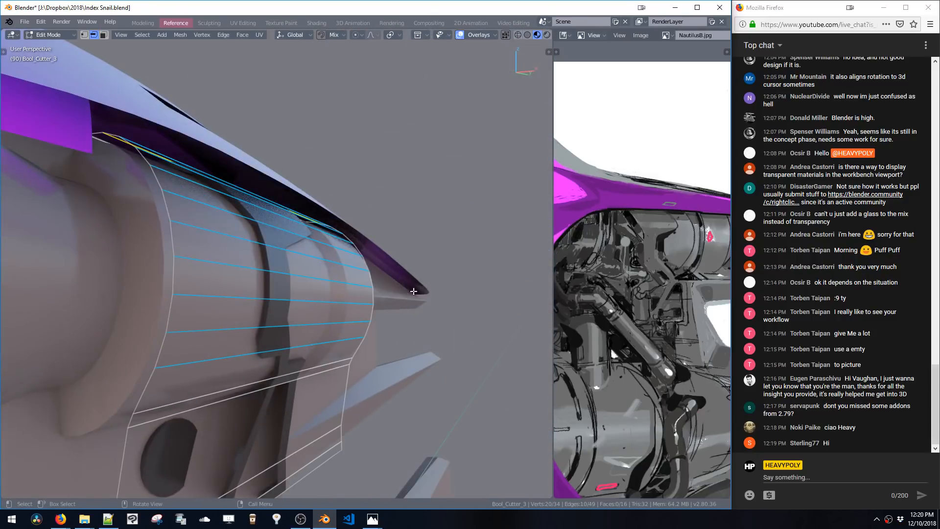
key(ctrl+b)
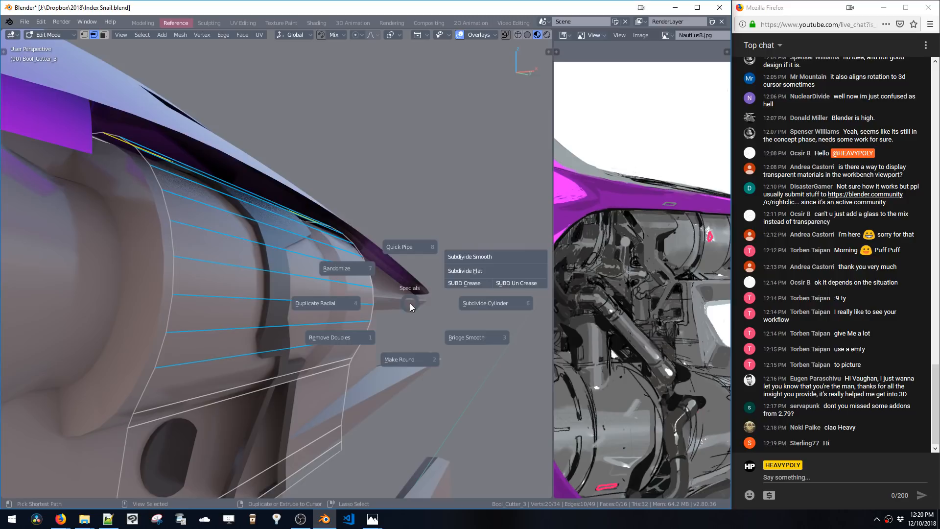
click(477, 303)
key(Tab)
middle_drag(431, 300, 391, 266)
key(Tab)
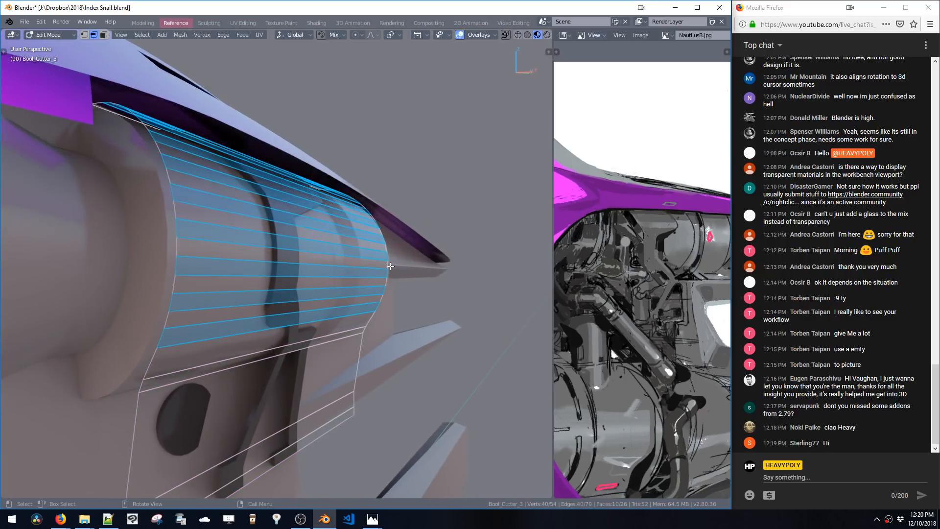
Select edge loops on the cutter surface, return to object mode, and shade the surface smooth
click(334, 309)
shift+scroll(334, 311, up, 11)
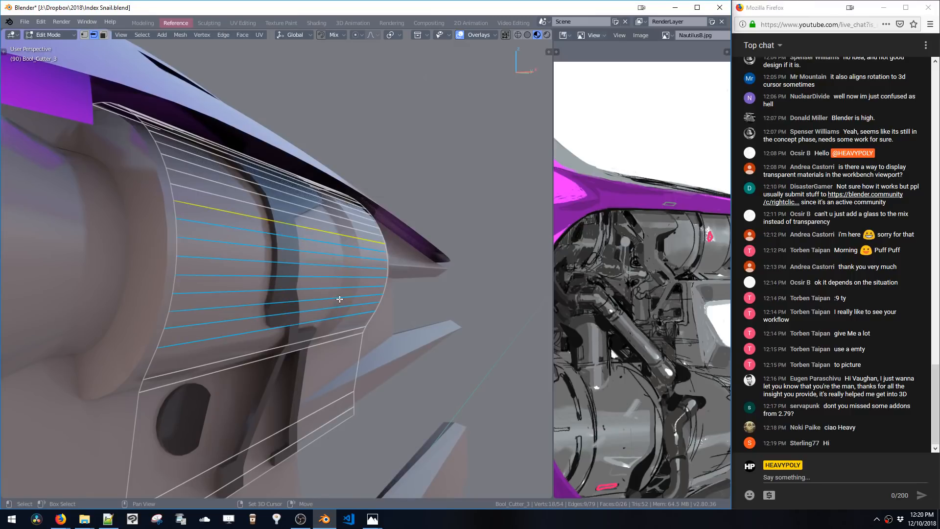
mouse_move(339, 294)
middle_down()
mouse_move(389, 298)
mouse_move(374, 322)
middle_up()
key(ctrl+d)
click(351, 305)
key(space)
key(z)
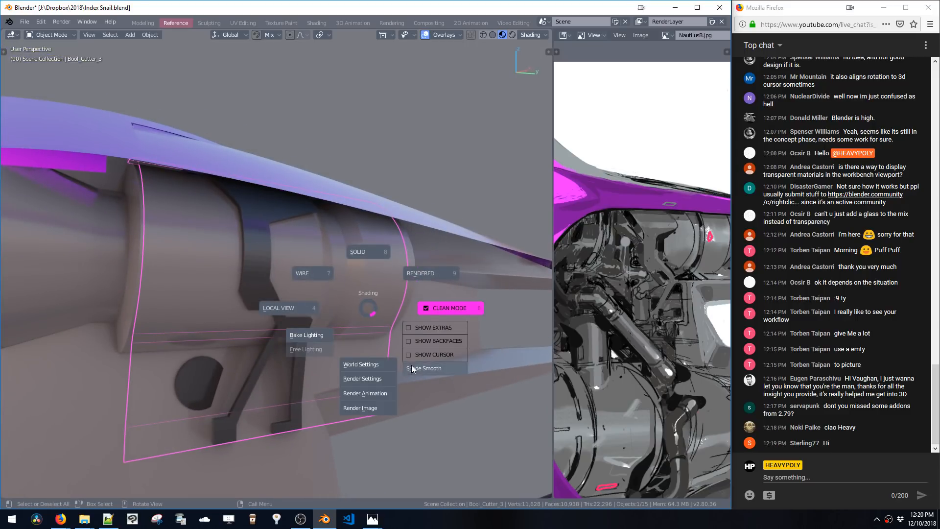
click(411, 368)
Reselect the engine panel object and enter its edit mode
mouse_move(411, 368)
middle_down()
mouse_move(374, 279)
mouse_move(317, 273)
mouse_move(380, 275)
mouse_move(384, 291)
mouse_move(404, 262)
mouse_move(375, 294)
mouse_move(377, 256)
mouse_move(342, 250)
mouse_move(351, 285)
mouse_move(306, 268)
middle_up()
key(shift+b)
click(382, 223)
key(ctrl+b)
click(375, 202)
click(401, 258)
key(space)
click(401, 254)
key(space)
click(382, 343)
click(339, 268)
click(306, 269)
key(Tab)
key(Tab)
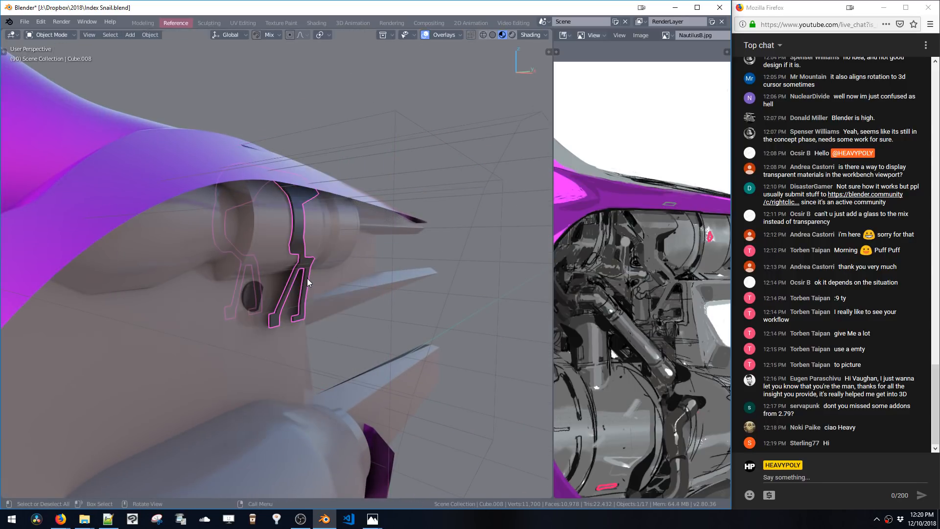
key(Tab)
Delete the unneeded mirrored half of the panel mesh, leaving a single profile
middle_drag(323, 227, 306, 311)
click(319, 245)
key(space)
click(352, 257)
double_click(311, 260)
key(x)
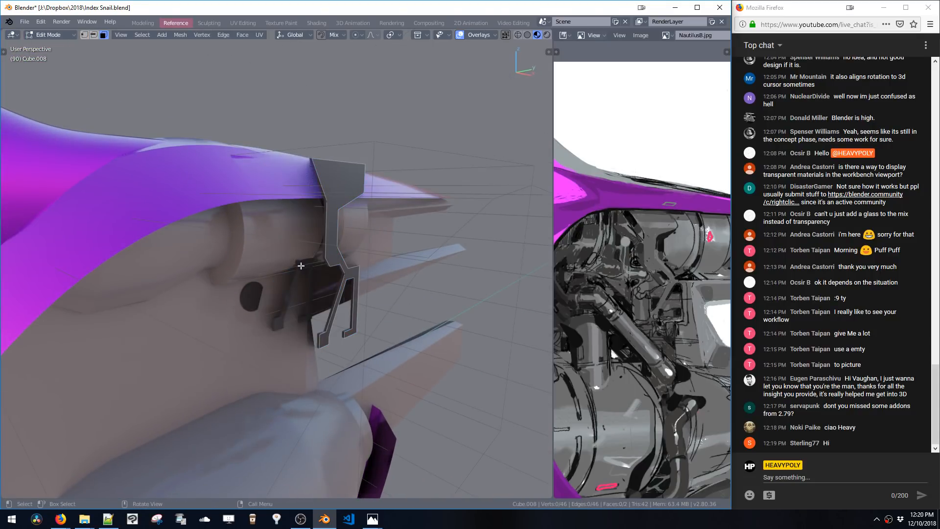
middle_drag(272, 244, 208, 216)
drag(186, 153, 298, 330)
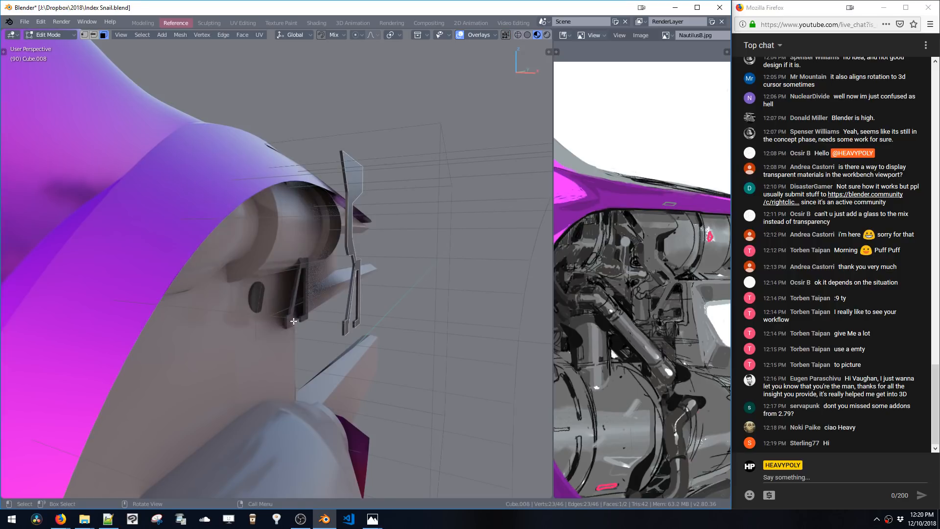
key(x)
middle_drag(293, 311, 352, 235)
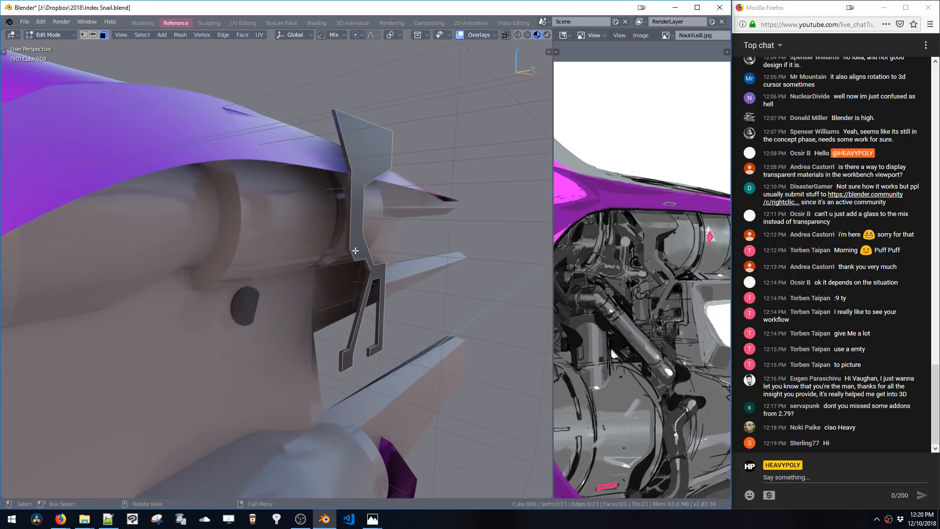
Add another Solidify modifier to the panel, move it to the top of the stack, and thicken it
key(v)
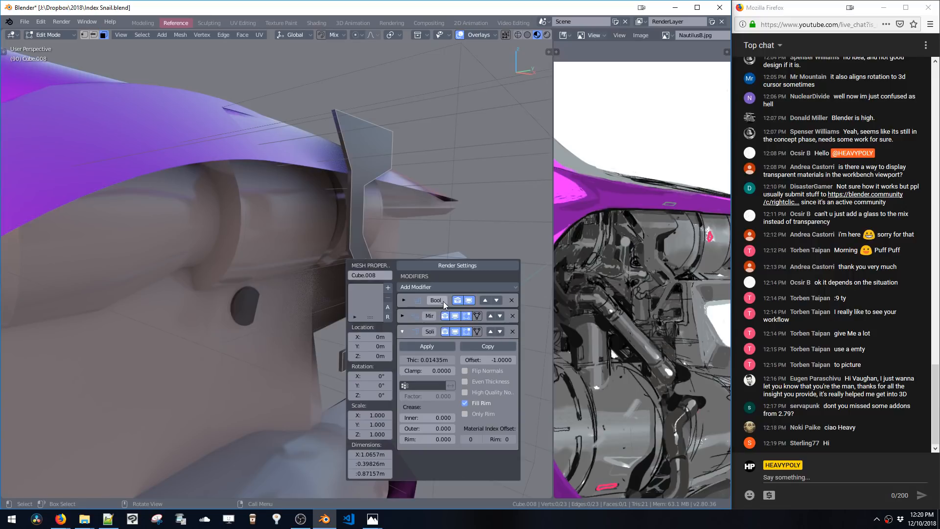
click(417, 287)
click(317, 321)
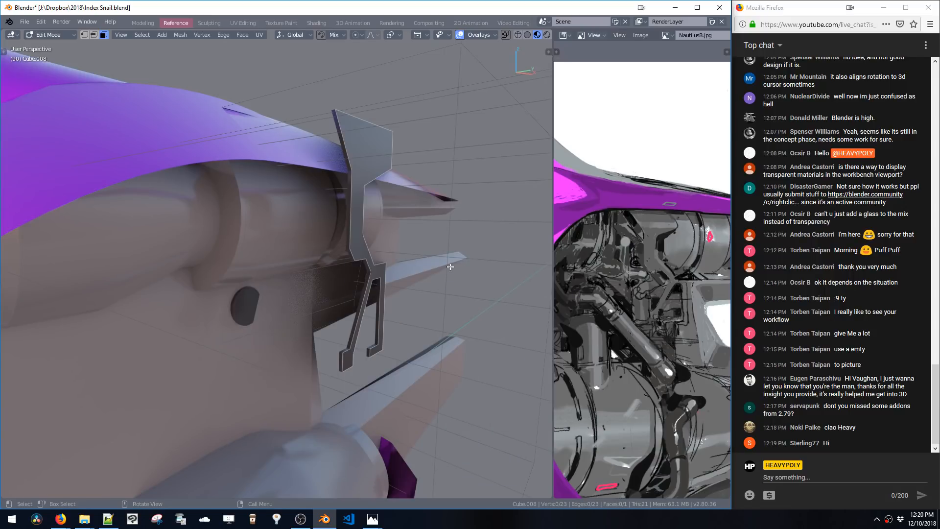
key(v)
click(527, 293)
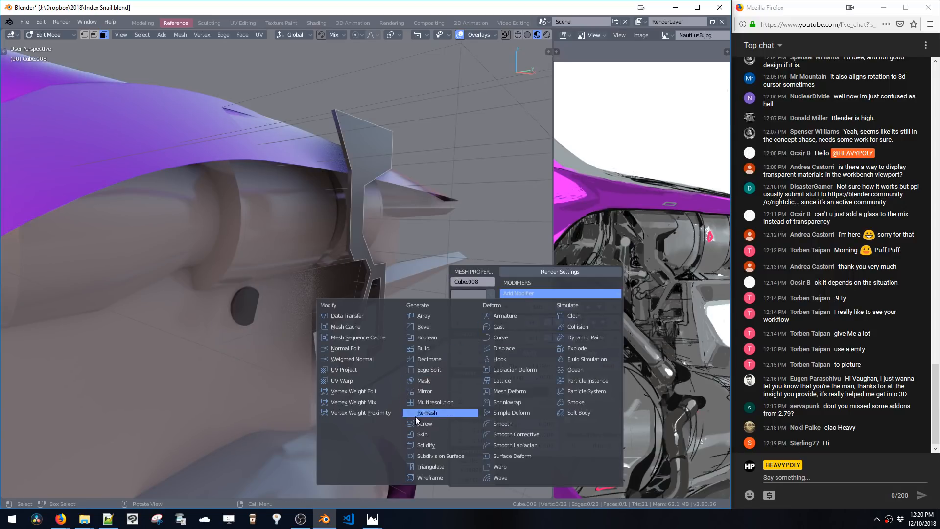
click(425, 445)
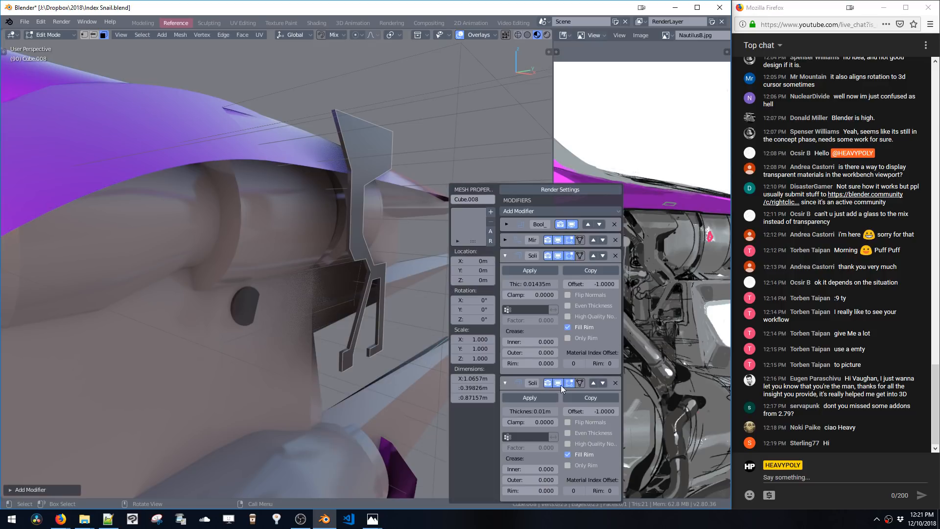
click(593, 384)
click(592, 255)
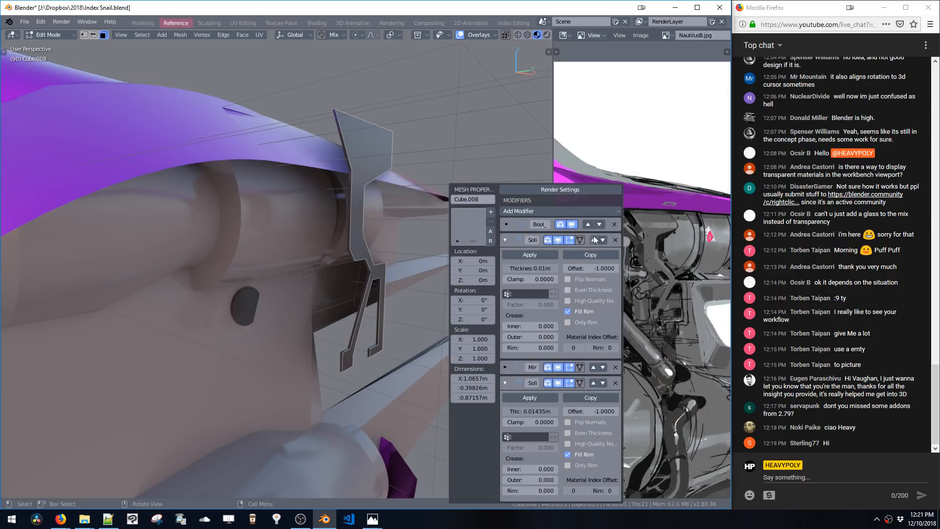
click(592, 238)
drag(537, 253, 593, 252)
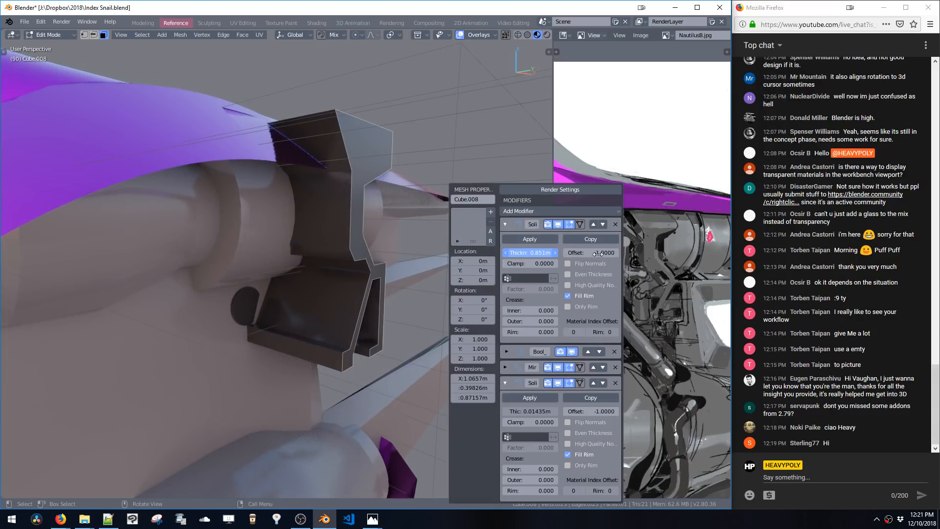
Select a lower corner vertex of the panel profile and move it downward
middle_drag(387, 259, 367, 239)
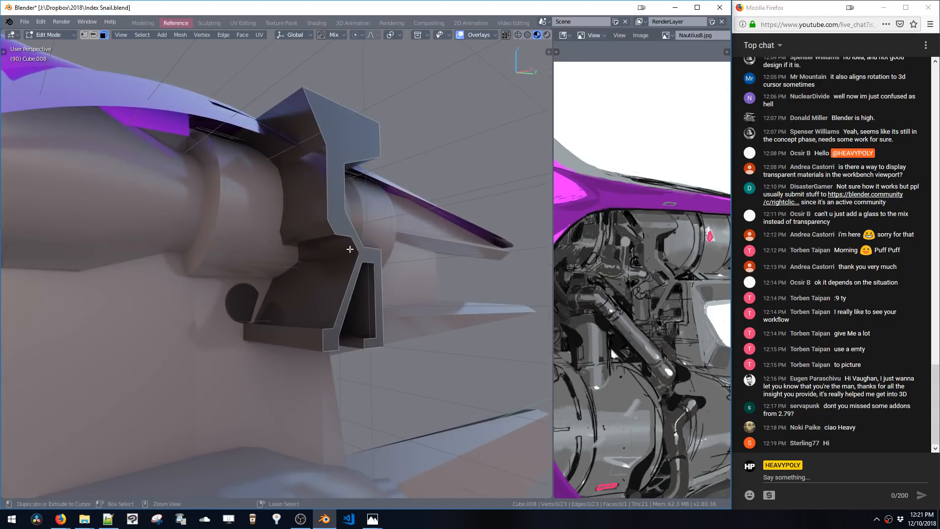
key(1)
click(335, 227)
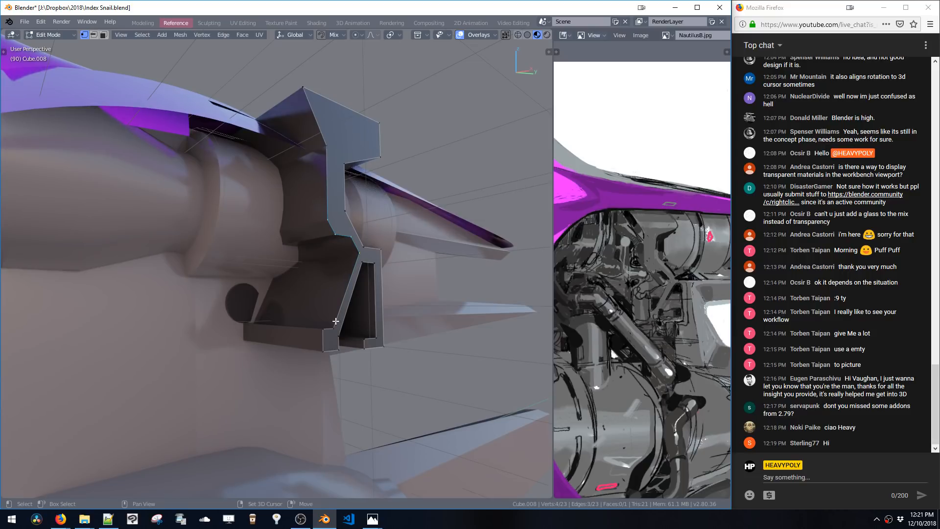
middle_drag(337, 338, 333, 253)
shift+click(333, 247)
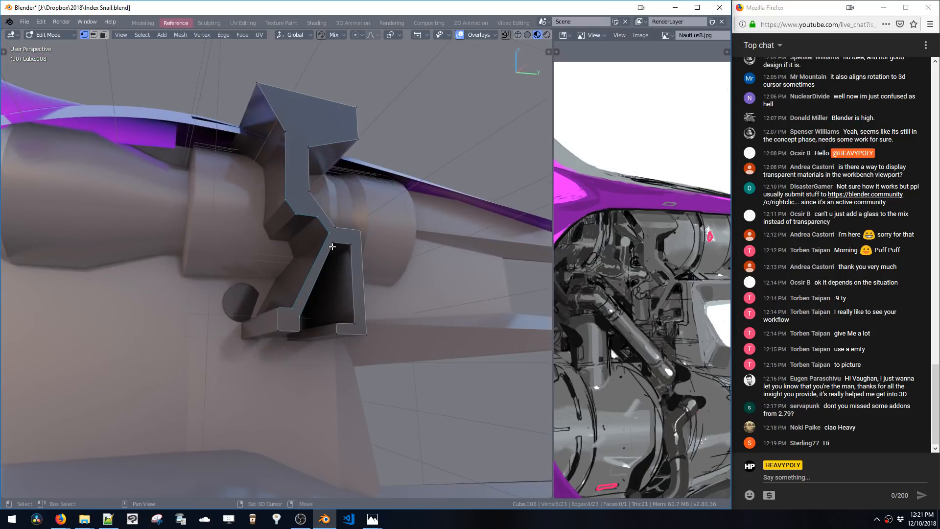
shift+click(352, 325)
middle_drag(352, 324, 353, 356)
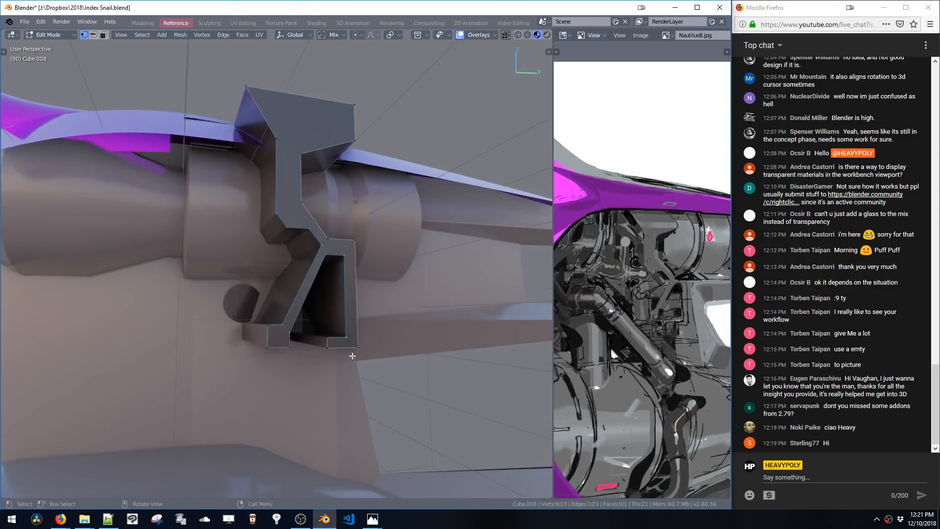
Try a vertex bevel on the corner, cancel it, and undo the last two changes
key(ctrl+shift+b)
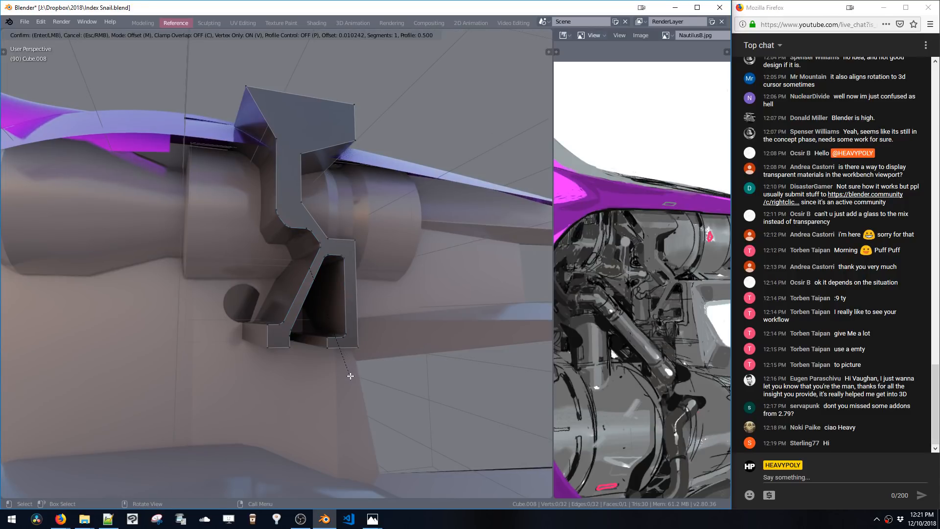
key(Escape)
middle_drag(349, 375, 319, 318)
key(ctrl+z)
key(ctrl+z)
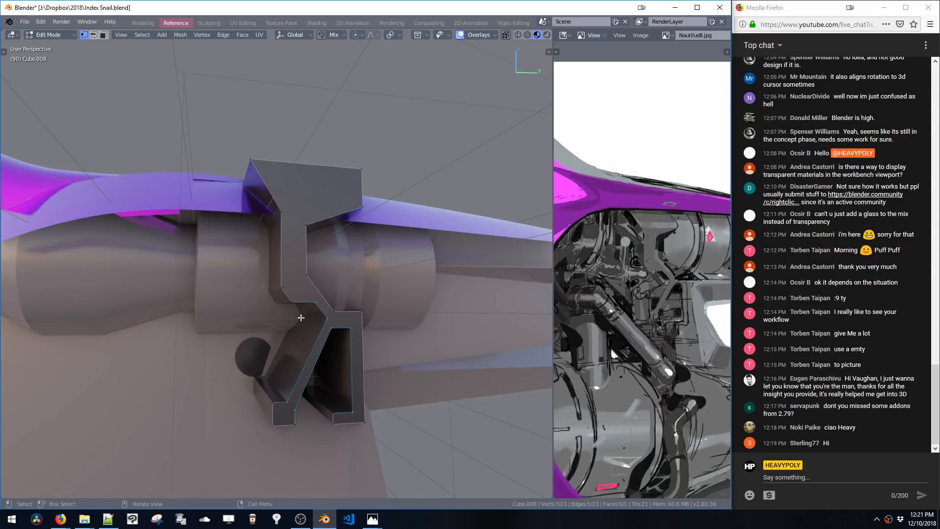
Bevel several inner corner vertices of the panel profile with vertex bevels
key(ctrl+shift+b)
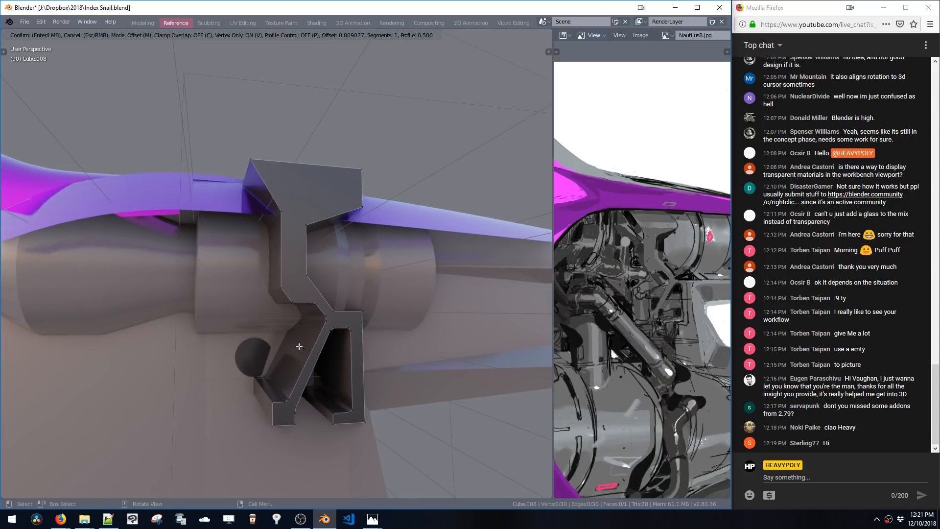
click(284, 336)
click(291, 302)
shift+click(280, 289)
key(ctrl+shift+b)
scroll(244, 312, up, 4)
click(236, 320)
click(314, 275)
key(ctrl+shift+b)
scroll(319, 338, up, 4)
click(325, 369)
middle_drag(326, 370, 304, 245)
scroll(295, 271, up, 6)
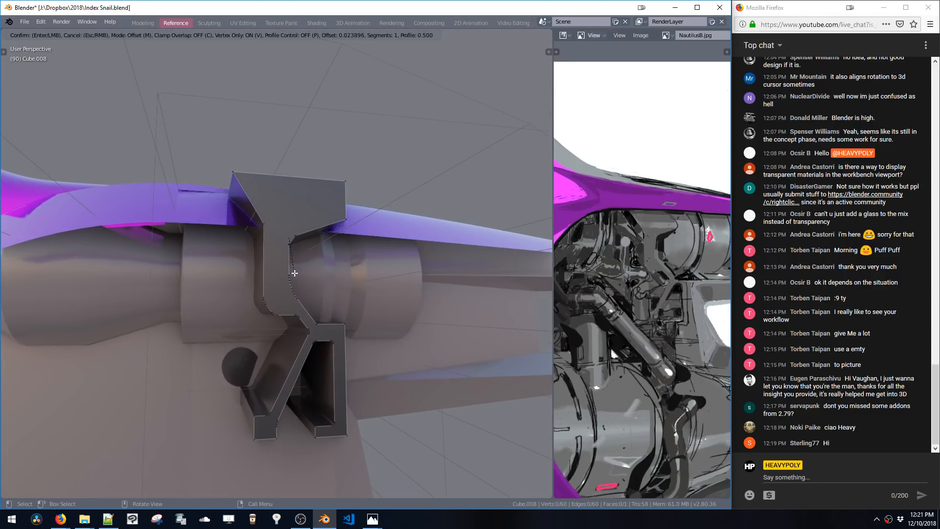
Apply vertex bevels to the remaining sharp corners along the panel profile's upper and middle section
click(295, 278)
shift+middle_drag(333, 233, 317, 276)
click(334, 258)
key(ctrl+shift+b)
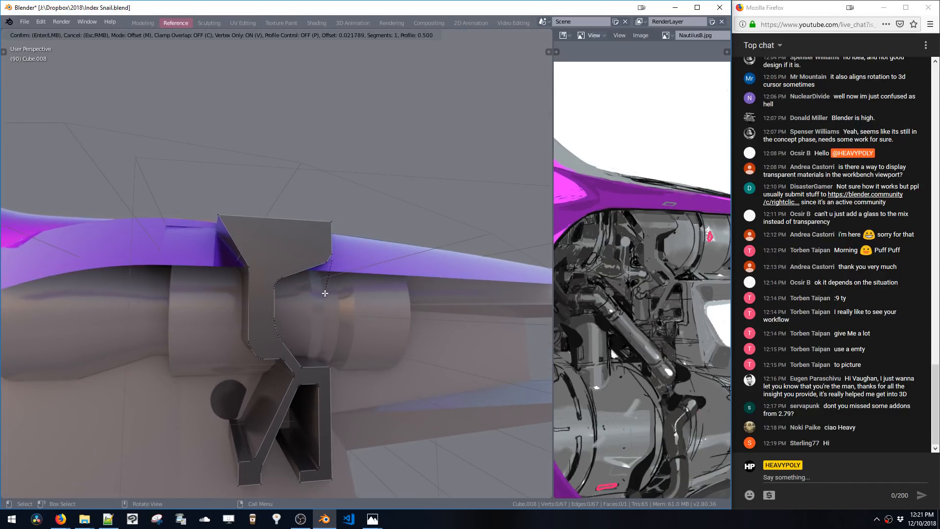
click(326, 269)
click(240, 267)
key(ctrl+shift+b)
click(244, 343)
shift+middle_drag(294, 323, 236, 150)
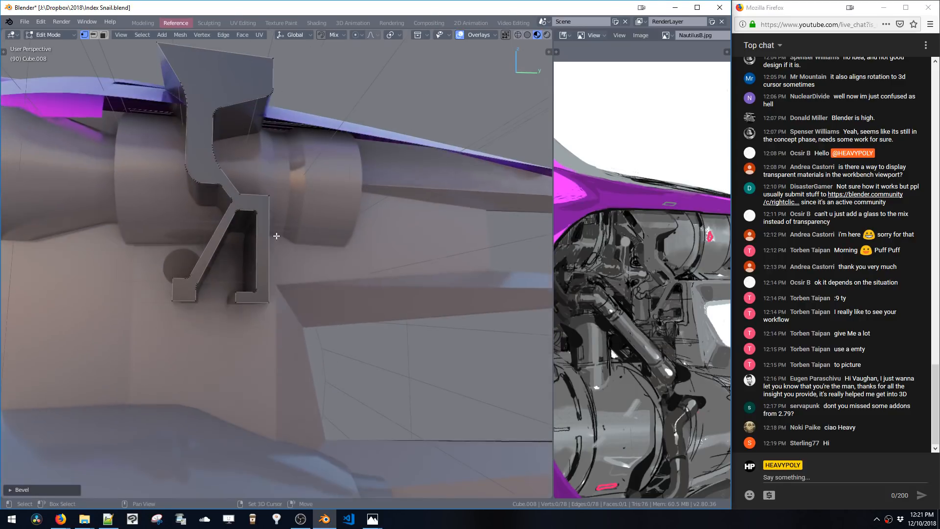
shift+middle_drag(267, 223, 278, 216)
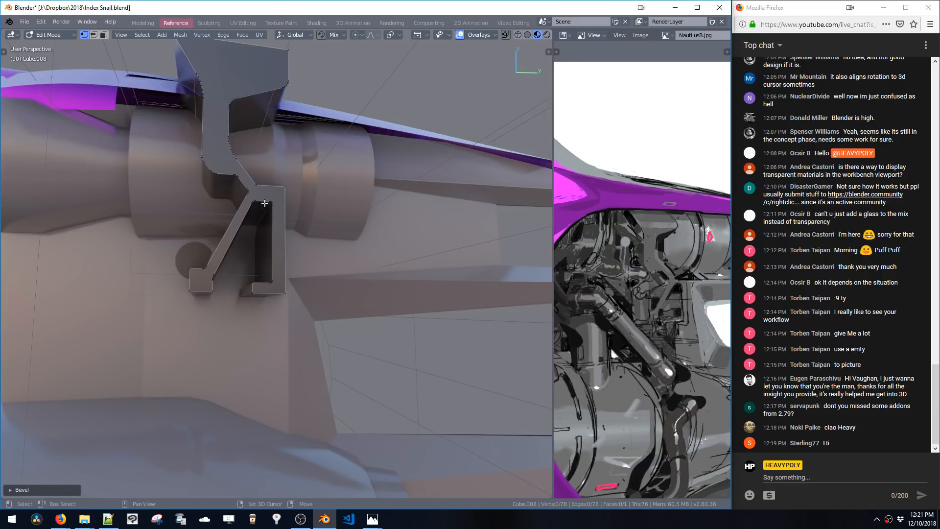
click(254, 188)
key(ctrl+shift+b)
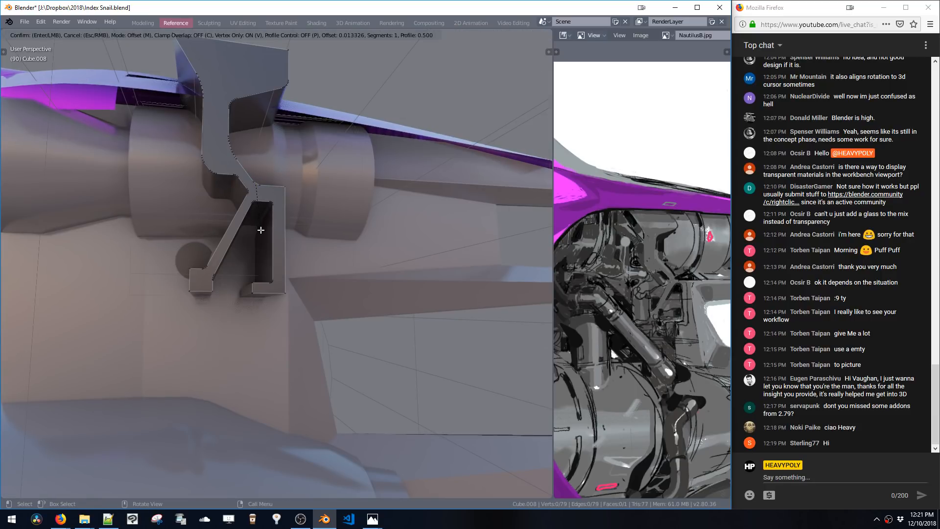
click(262, 235)
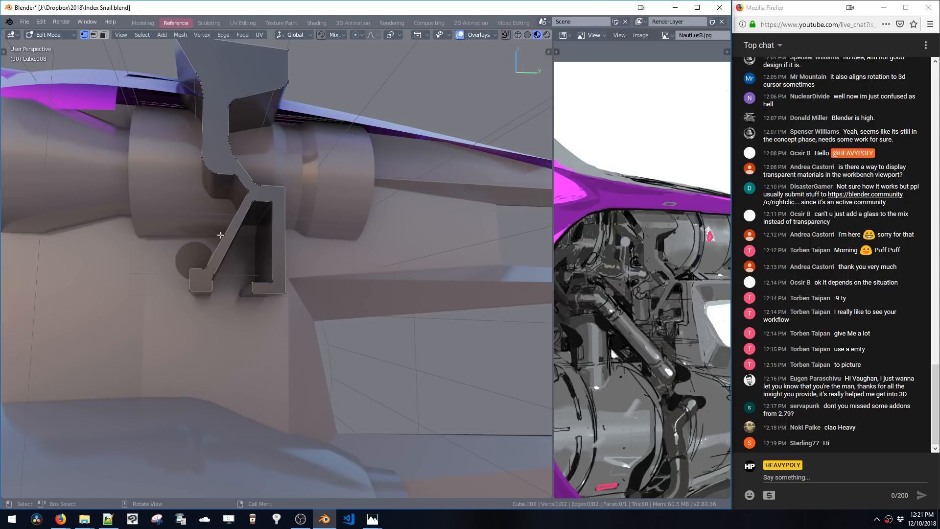
Switch to editing the engine cylinder and scale a selected face ring along the Y axis to about 0.6
key(Tab)
middle_drag(240, 237, 275, 260)
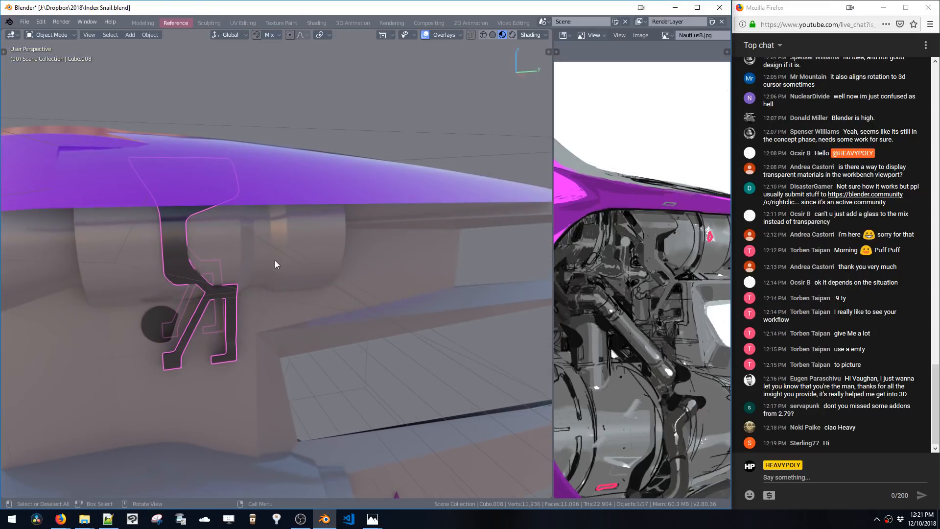
click(278, 269)
key(Tab)
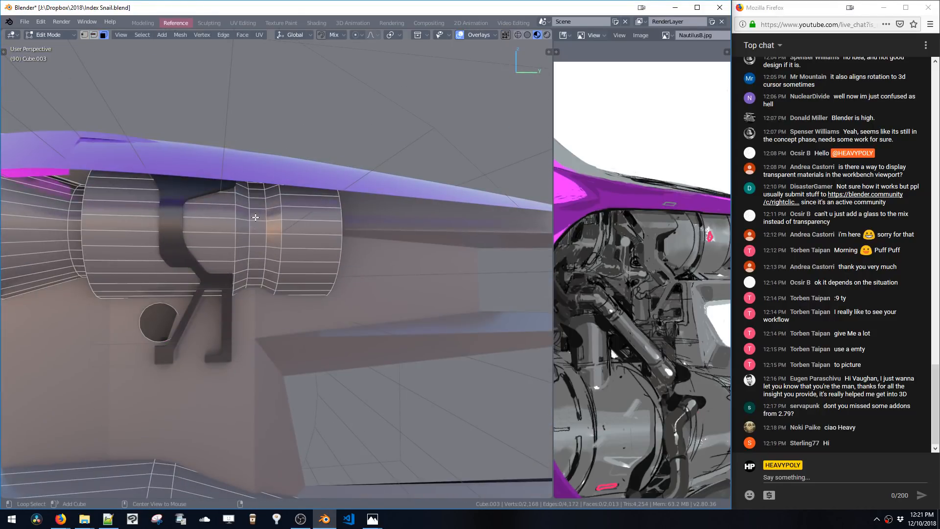
alt+click(251, 244)
key(s)
click(284, 297)
key(s)
key(y)
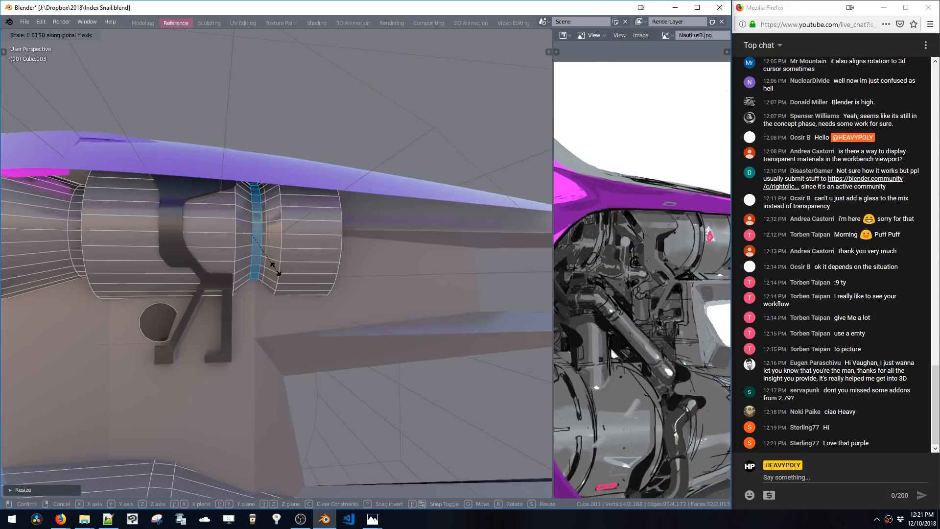
click(268, 263)
mouse_move(269, 263)
middle_down()
mouse_move(293, 255)
mouse_move(309, 269)
mouse_move(251, 266)
mouse_move(269, 274)
middle_up()
Select a face on the engine cylinder's rear section and open the add menu, then cancel it
key(Tab)
key(Tab)
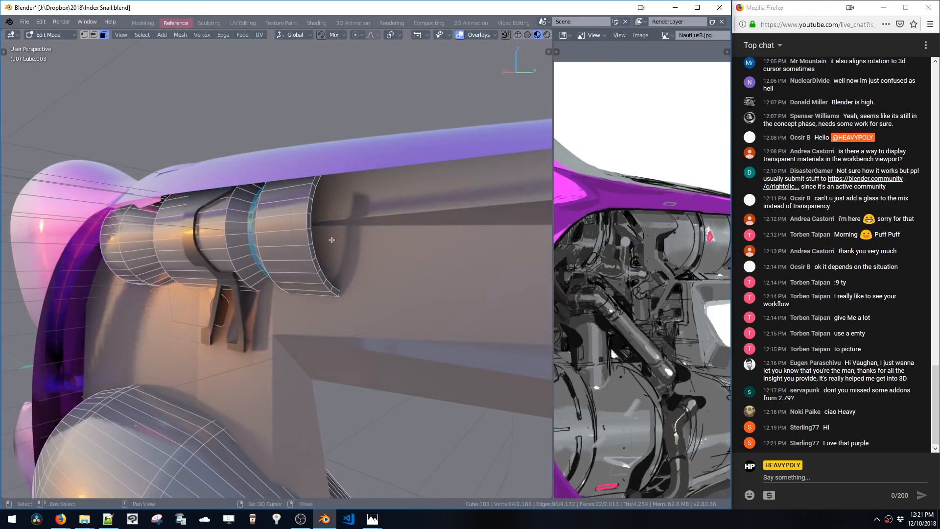
middle_drag(256, 224, 311, 243)
key(2)
click(296, 228)
key(3)
click(345, 236)
key(shift+a)
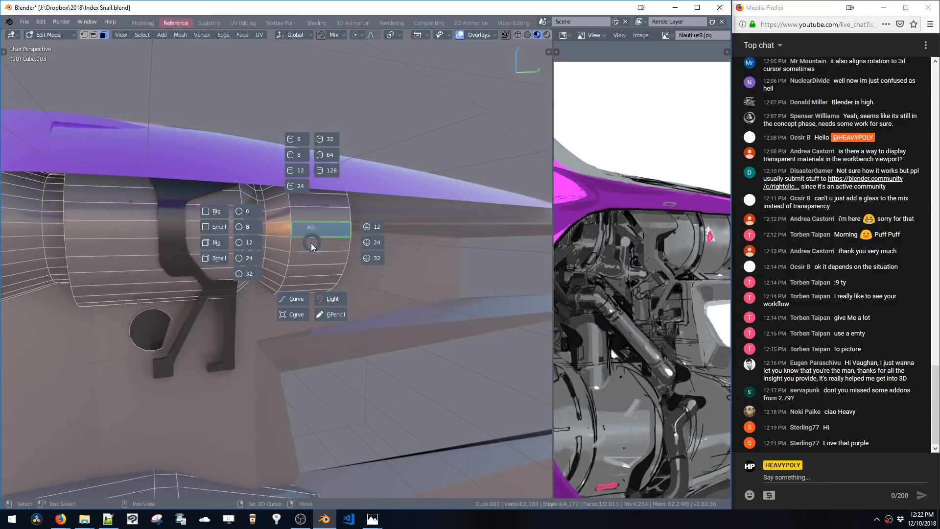
key(Escape)
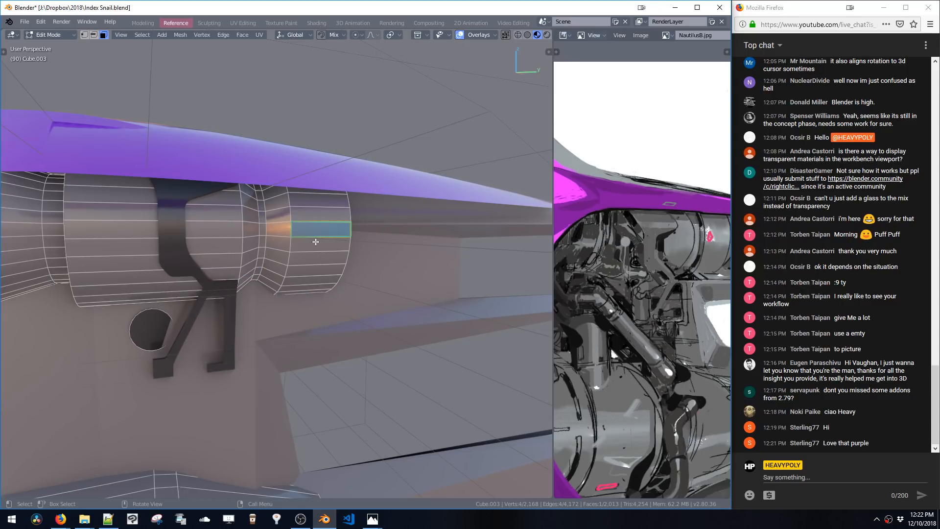
key(shift+a)
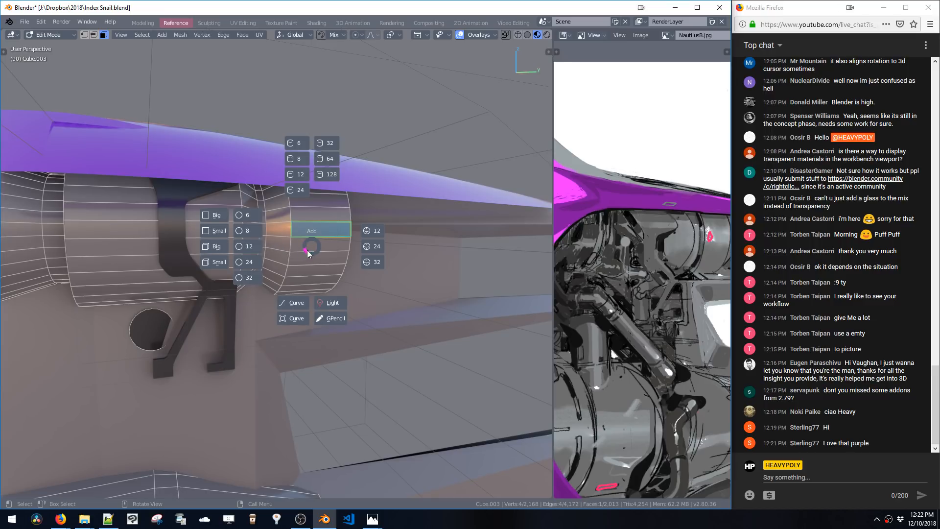
click(310, 247)
key(shift+a)
click(309, 248)
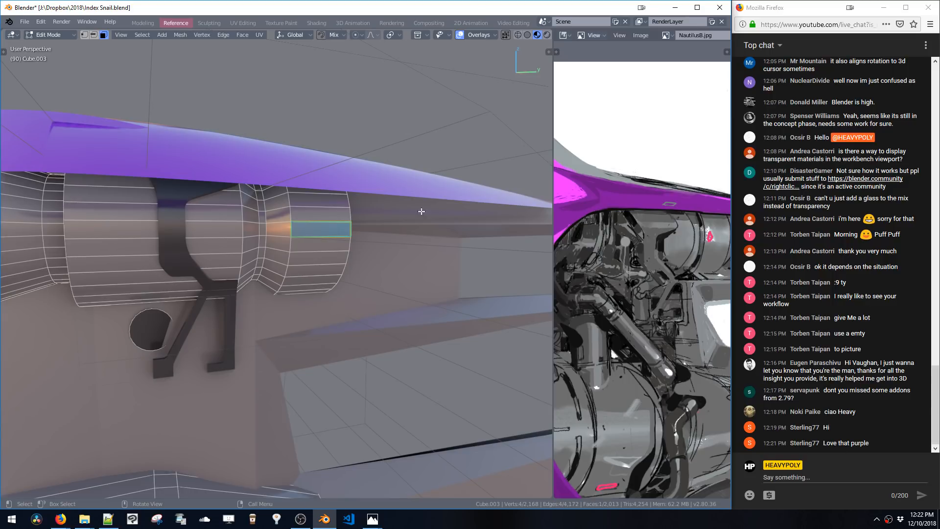
mouse_move(366, 267)
middle_down()
mouse_move(348, 266)
mouse_move(359, 267)
middle_up()
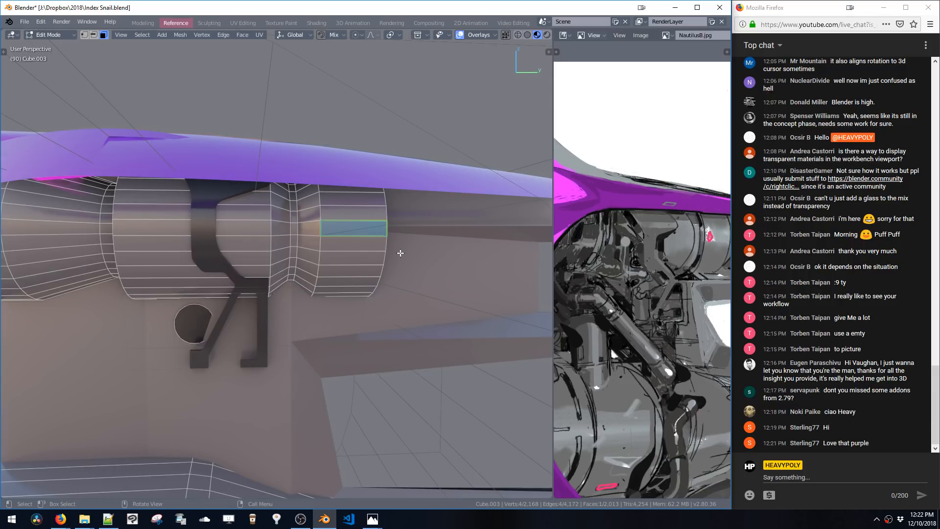
Frame the view on the engine cylinder's front ring and select a face on it
shift+middle_drag(399, 252, 271, 274)
shift+click(319, 213)
key(KP_Decimal)
scroll(252, 232, down, 6)
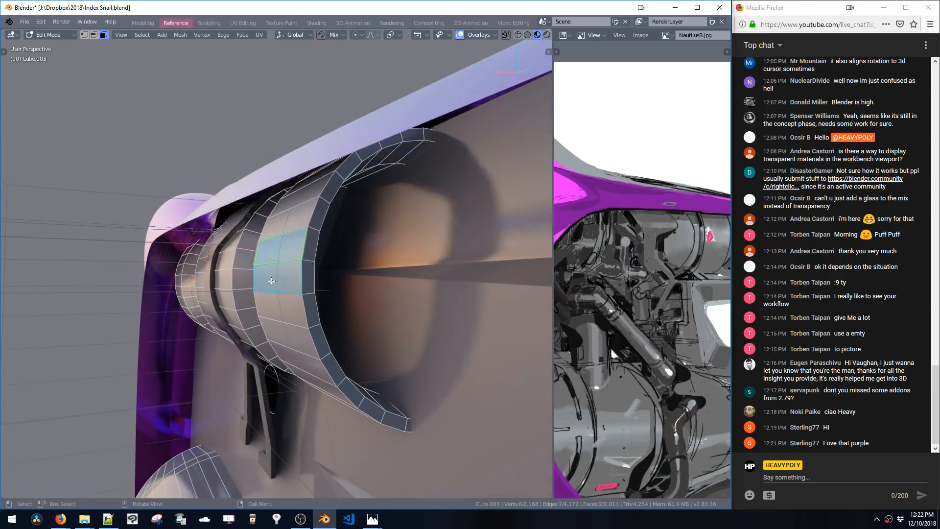
shift+click(272, 259)
shift+click(272, 259)
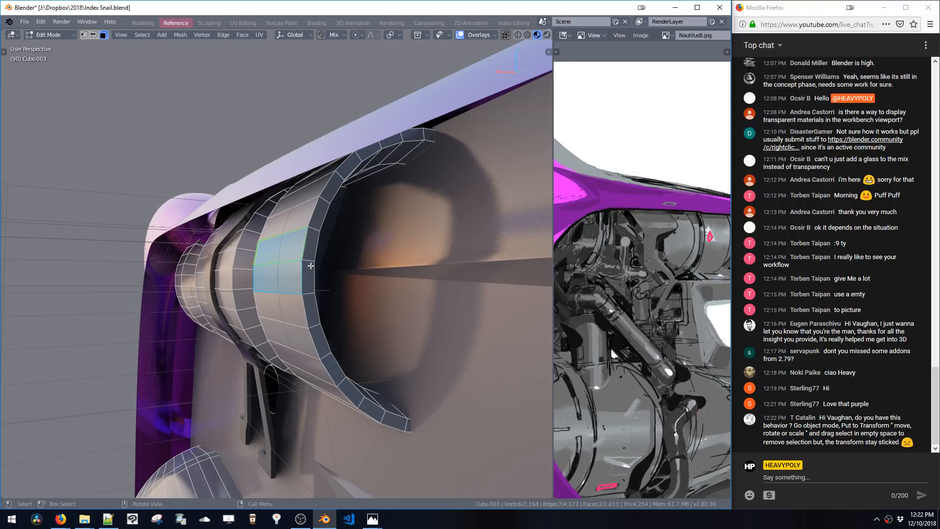
key(space)
double_click(325, 217)
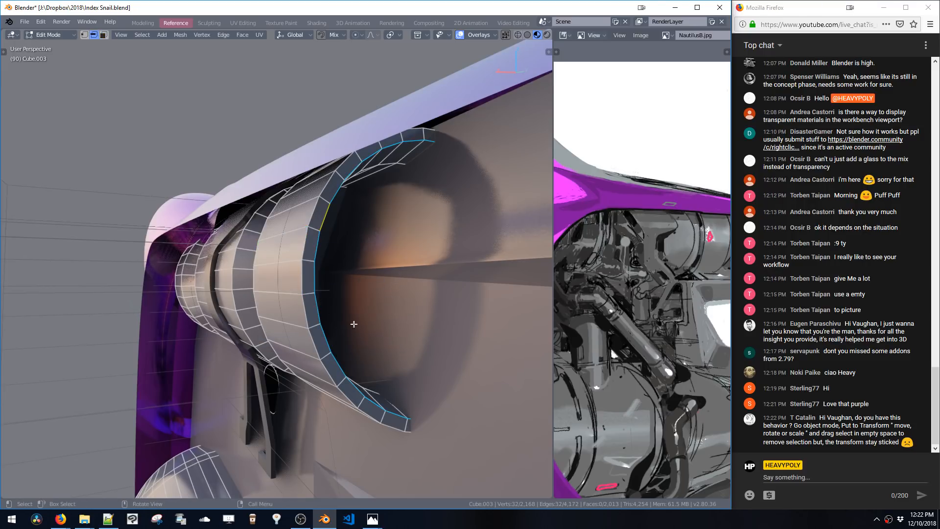
key(ctrl+b)
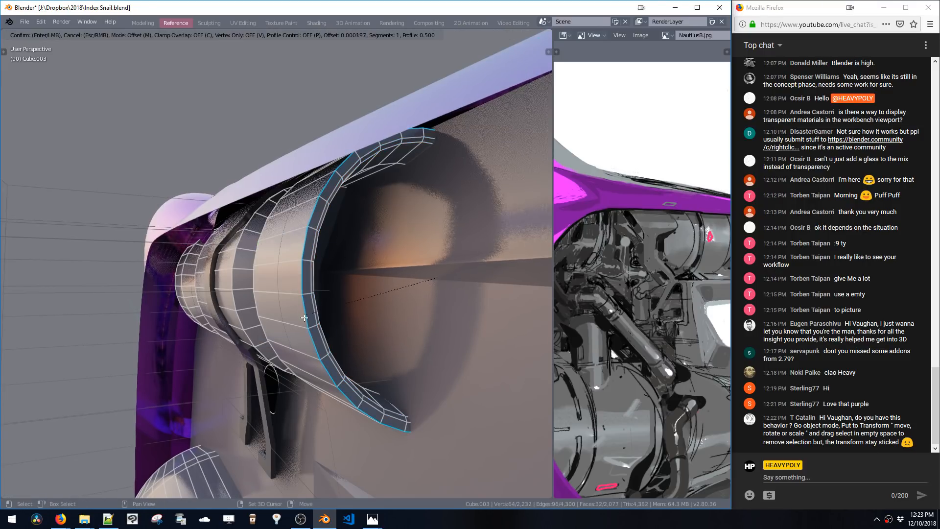
key(Escape)
Select an edge loop near the engine cylinder's front ring and bevel it
alt+click(252, 299)
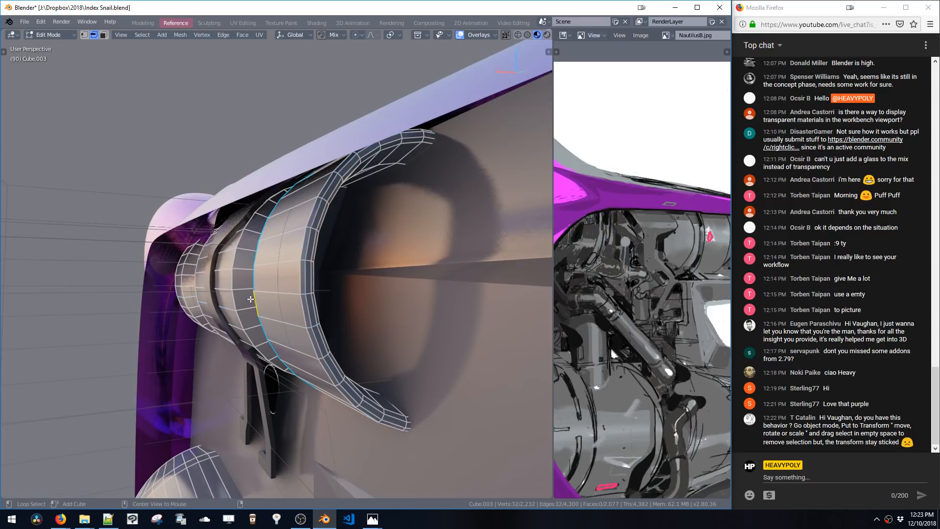
alt+shift+click(236, 300)
key(ctrl+b)
click(231, 303)
Bevel another edge loop on the cylinder's middle section
middle_drag(245, 306, 320, 313)
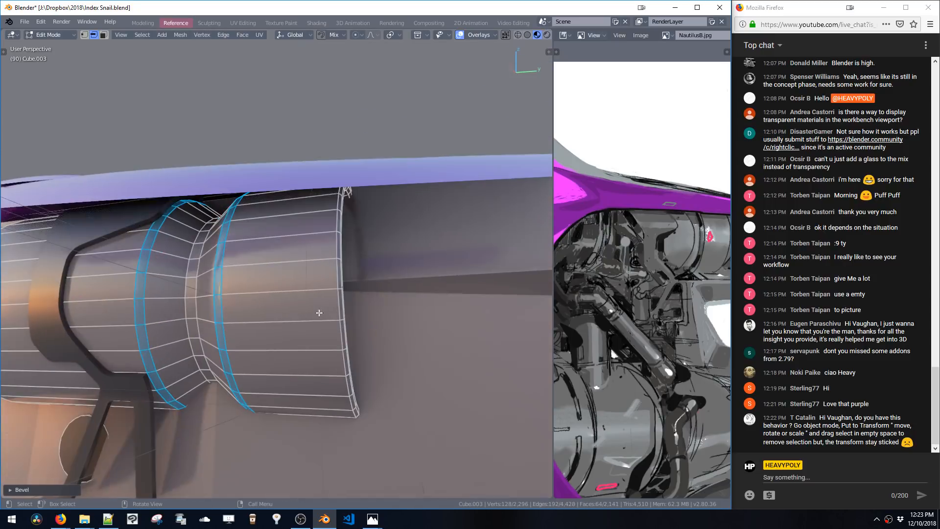
alt+click(209, 294)
key(ctrl+b)
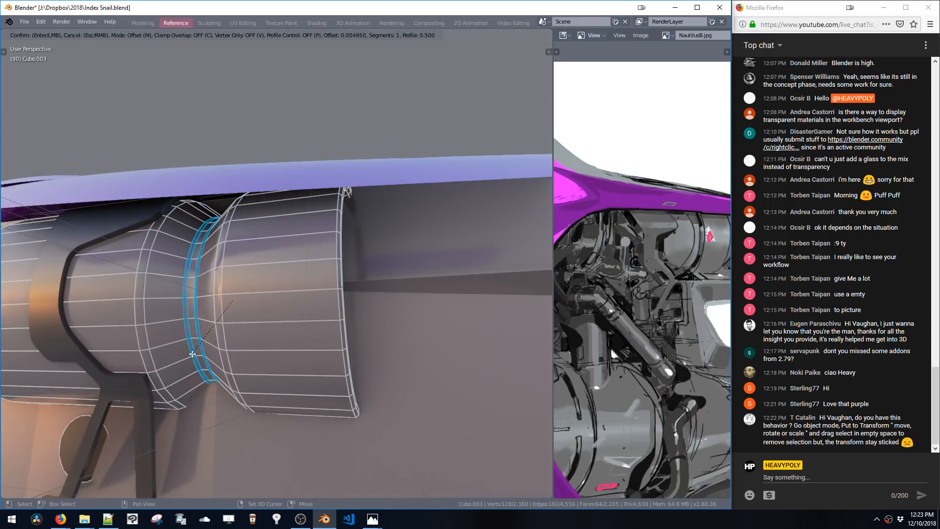
click(192, 353)
Bevel two adjacent edge loops at the cylinder's rear ring
key(KP_Decimal)
scroll(231, 300, down, 4)
middle_drag(231, 300, 357, 299)
alt+click(180, 280)
middle_drag(183, 280, 251, 289)
alt+shift+click(257, 290)
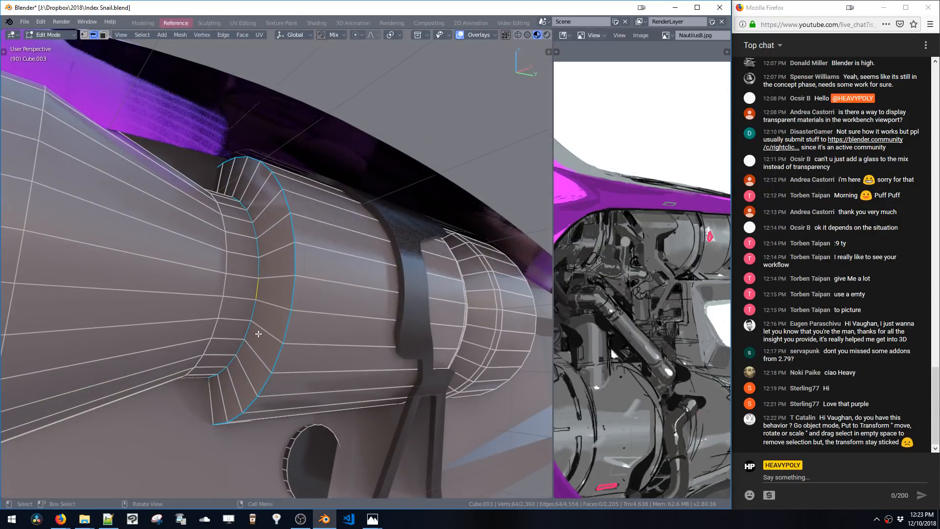
key(ctrl+b)
click(252, 326)
alt+click(229, 303)
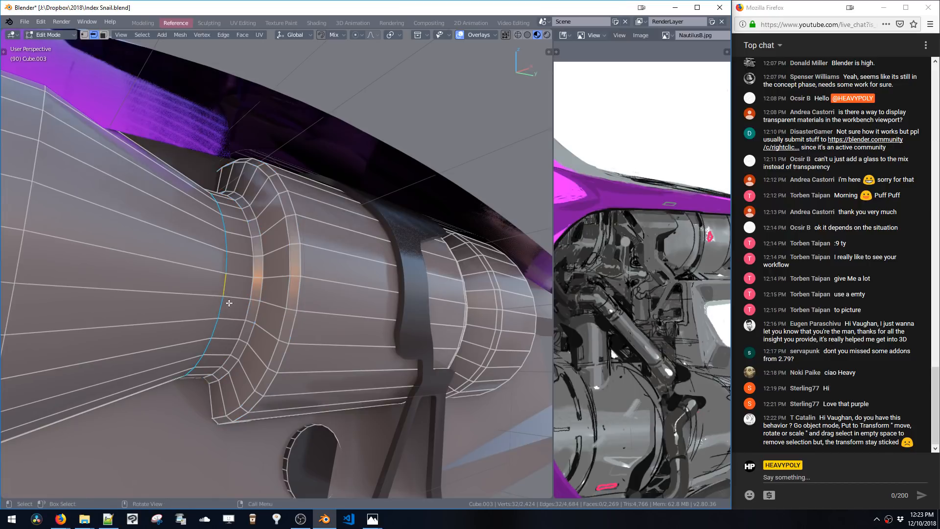
key(ctrl+b)
click(214, 337)
Bevel the loop along the cylinder body, redoing the bevel with added segments
middle_drag(214, 336, 194, 336)
key(ctrl+b)
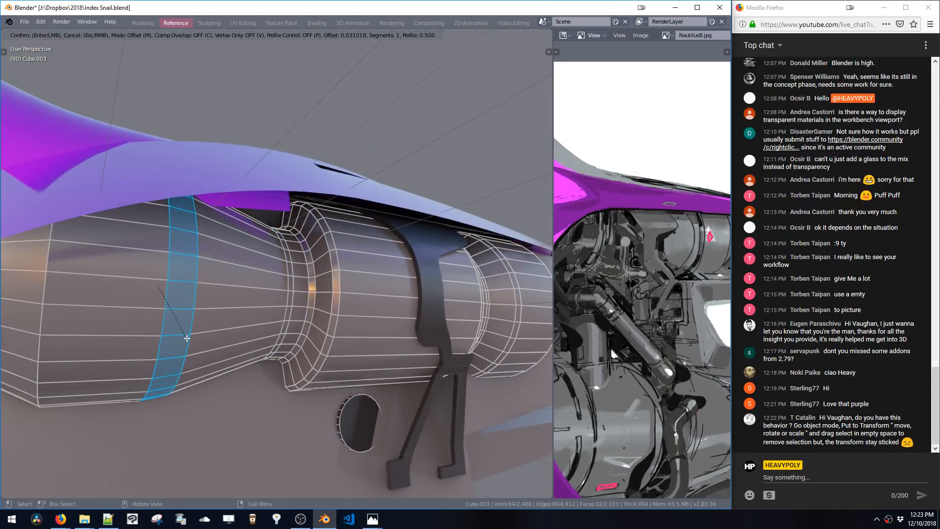
scroll(184, 377, up, 2)
click(182, 390)
middle_drag(183, 391, 313, 412)
key(ctrl+z)
key(ctrl+b)
scroll(220, 416, up, 1)
scroll(220, 416, up, 6)
click(219, 404)
Bevel one more edge loop on the cylinder's rear section
alt+click(234, 335)
key(ctrl+b)
click(232, 353)
Select all lengthwise edge loops along the engine cylinder and bevel them narrowly
alt+click(361, 292)
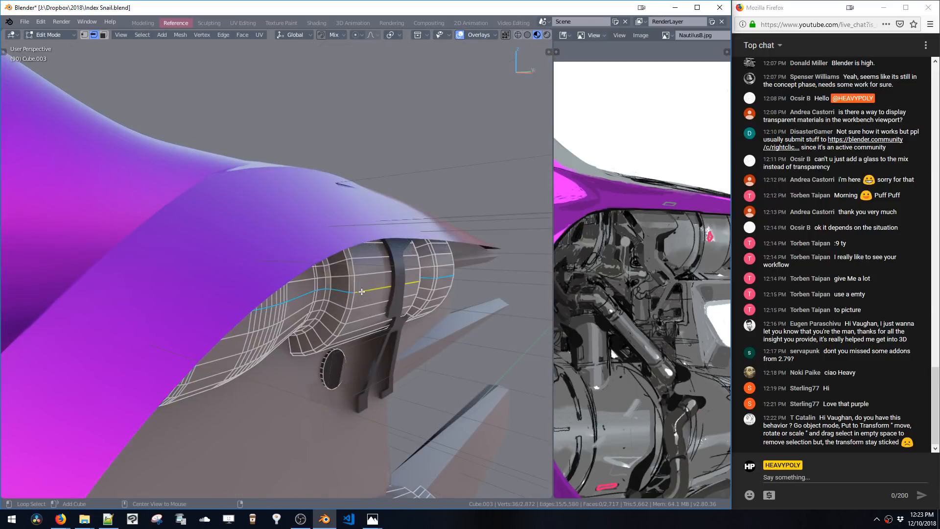
alt+click(362, 292)
middle_drag(422, 342, 448, 358)
alt+shift+double_click(452, 366)
key(ctrl+b)
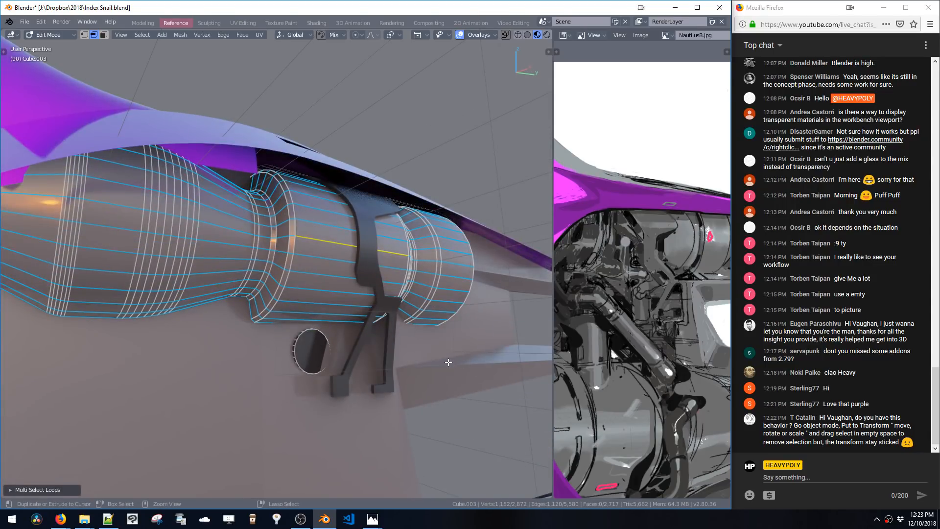
key(ctrl+d)
click(507, 361)
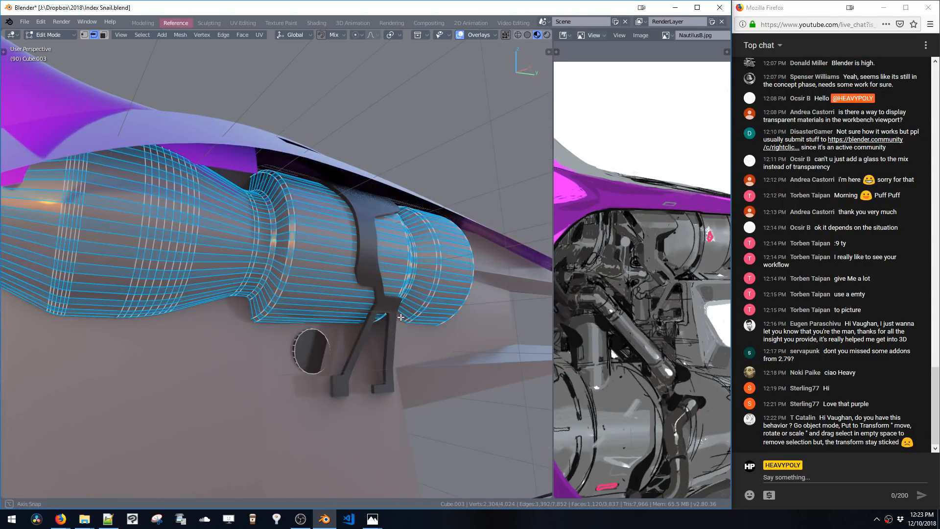
middle_drag(400, 318, 363, 328)
Return to Object Mode and activate the Transform tool from the toolbar
key(Tab)
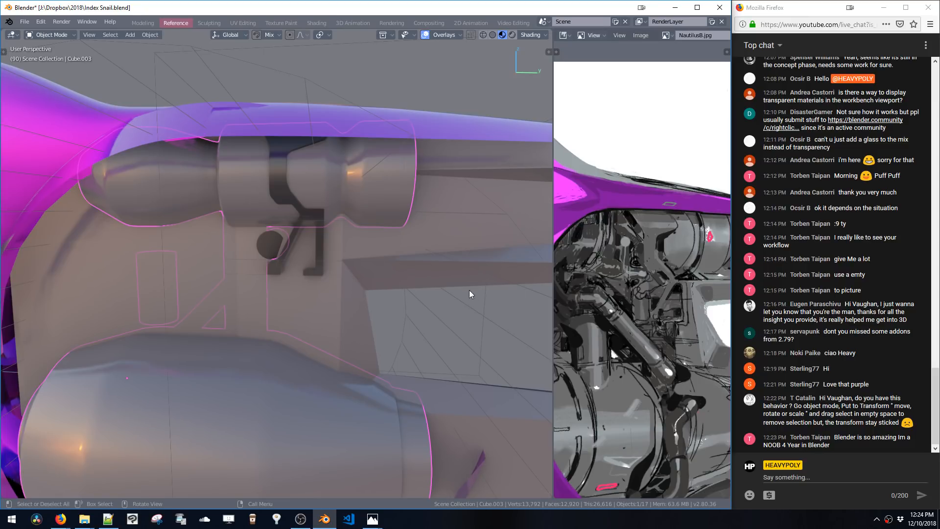
middle_drag(467, 261, 447, 254)
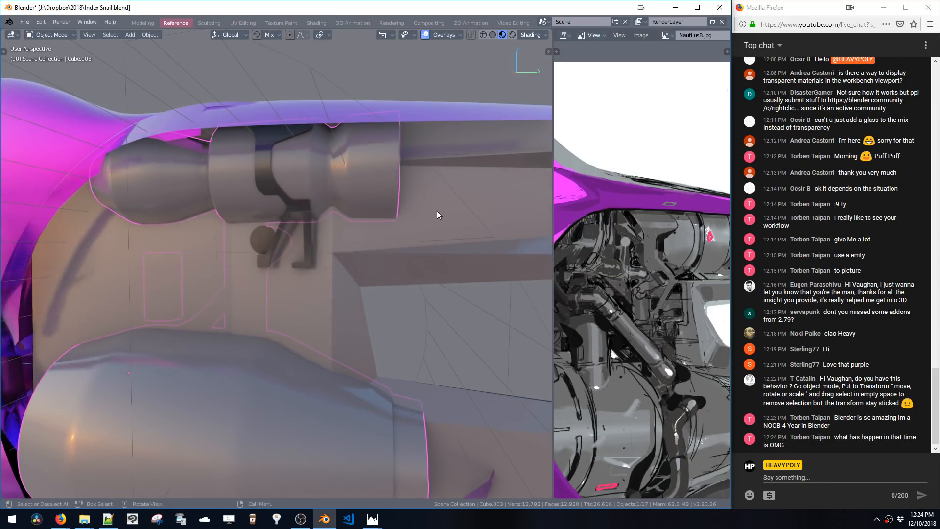
middle_drag(411, 208, 213, 174)
key(t)
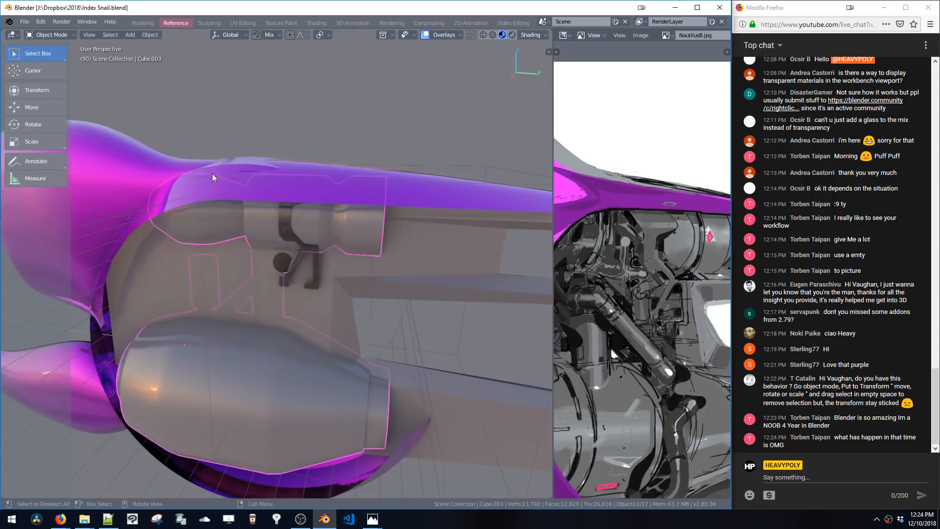
click(38, 90)
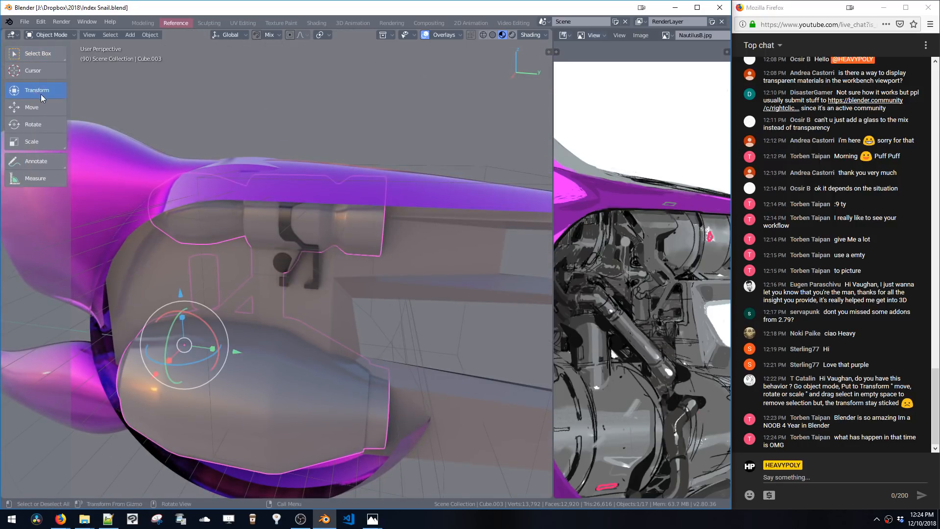
click(31, 109)
click(30, 125)
key(alt+a)
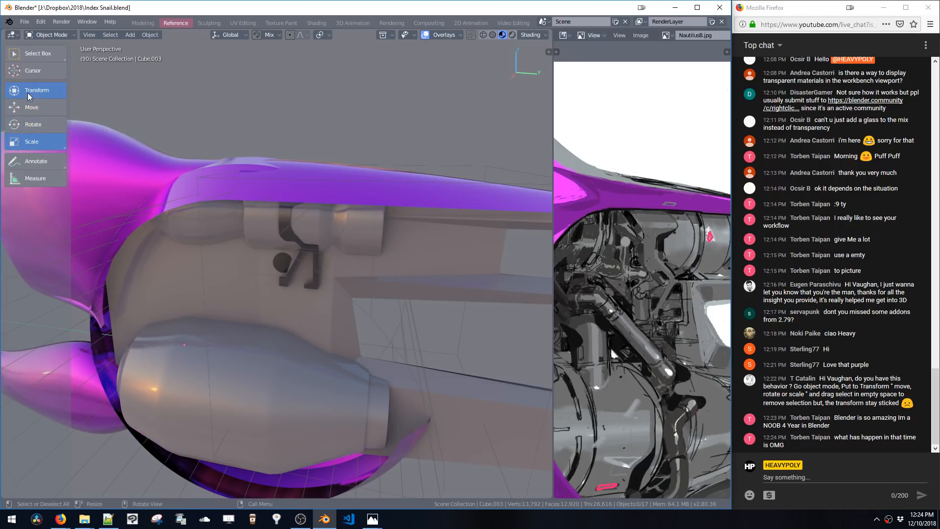
click(28, 92)
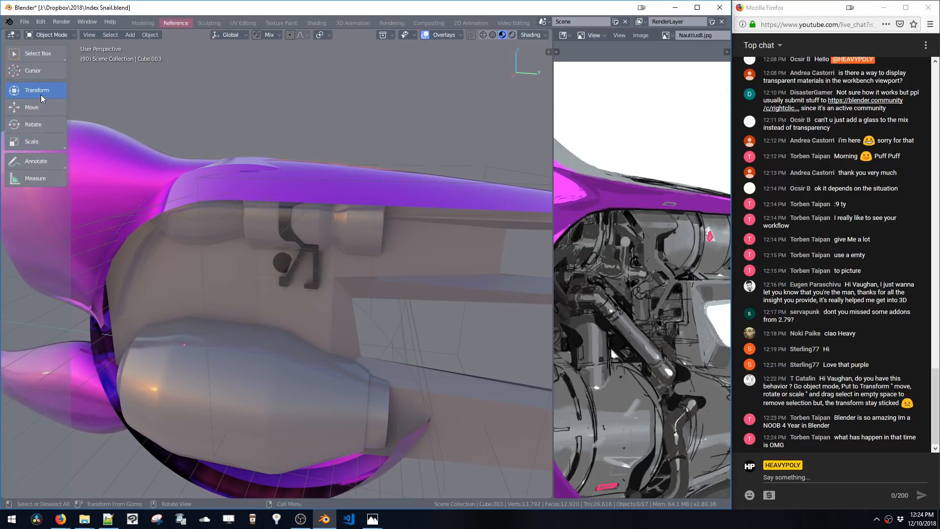
Try moving the selected engine part with the Transform gizmo, undoing each move
click(260, 222)
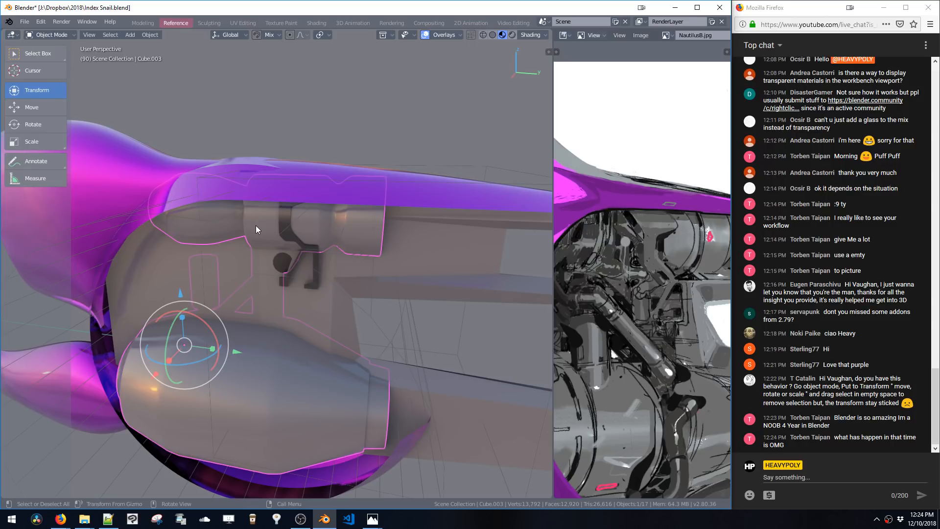
scroll(256, 225, down, 4)
click(424, 278)
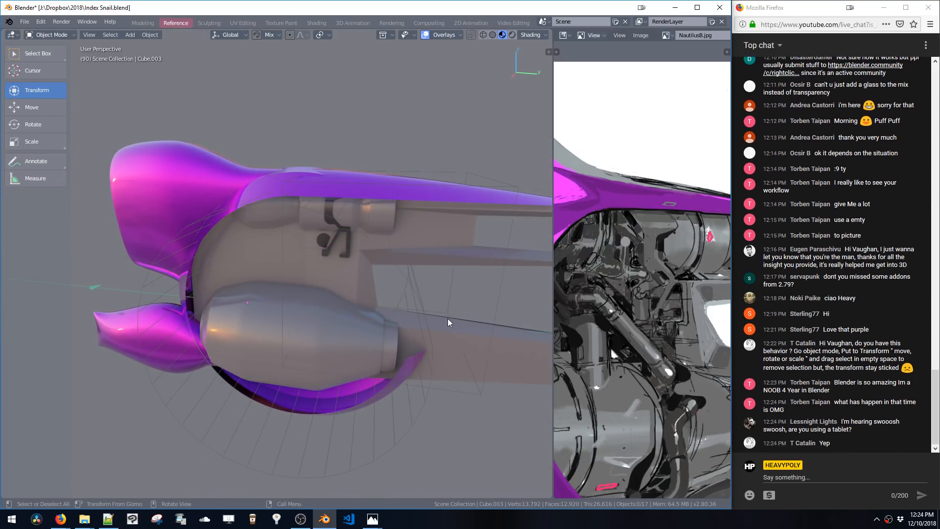
middle_drag(440, 319, 351, 216)
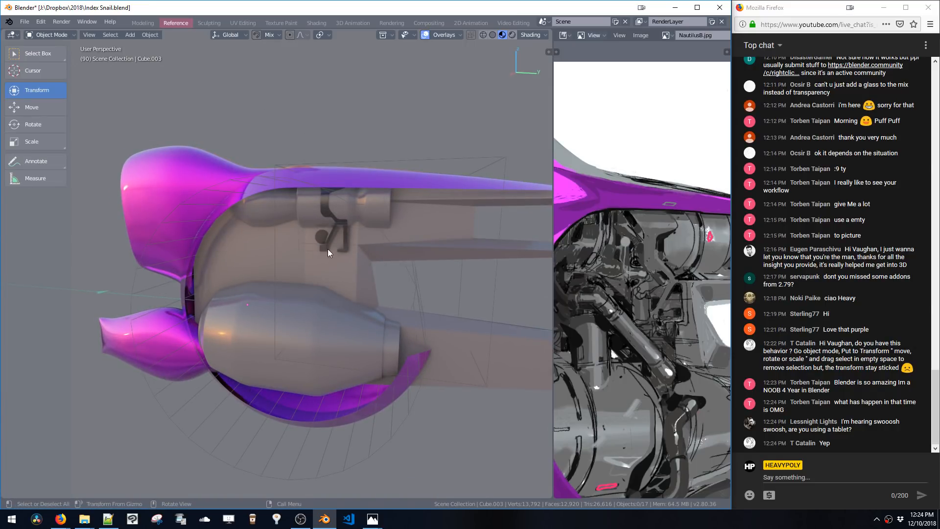
click(269, 206)
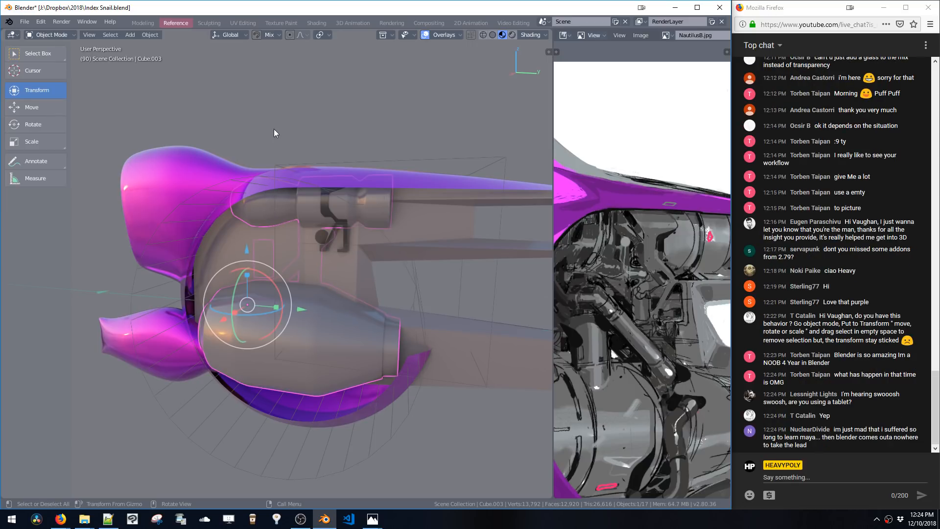
drag(272, 122, 328, 197)
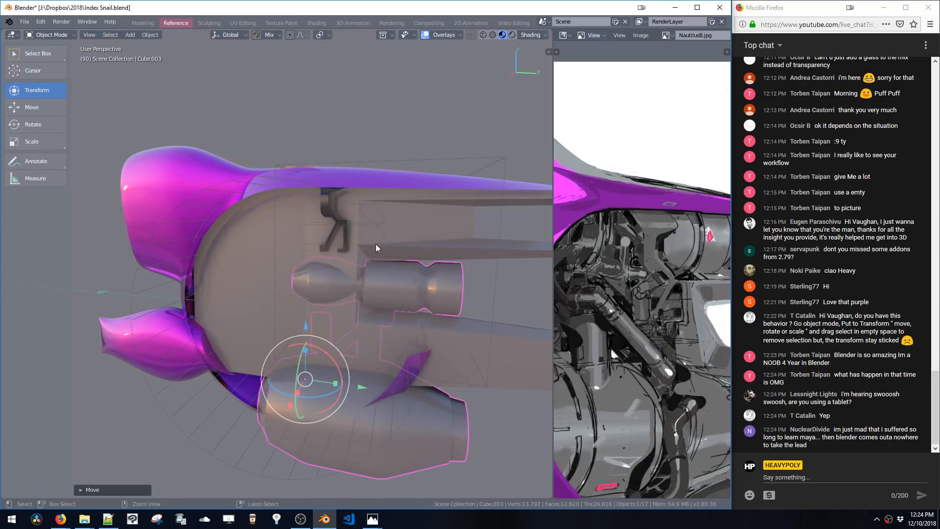
key(ctrl+z)
click(466, 287)
click(354, 214)
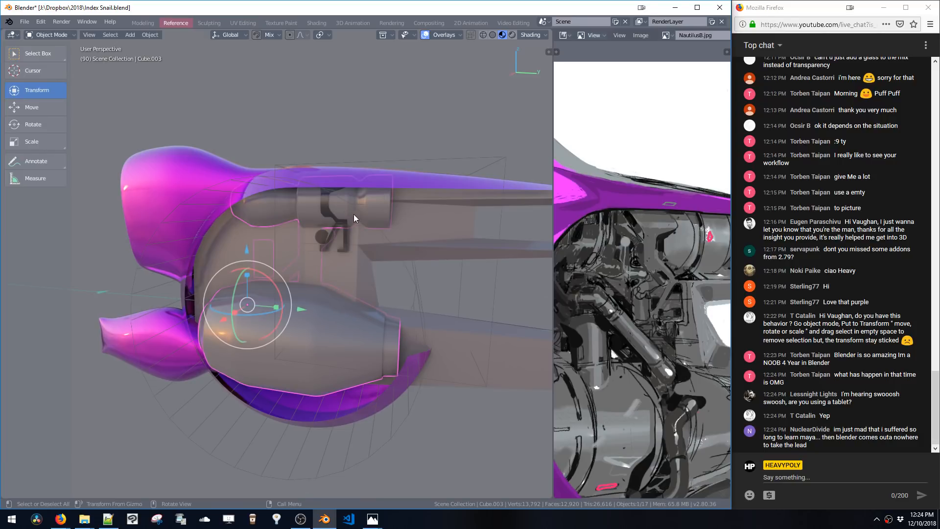
click(416, 291)
click(350, 211)
drag(251, 307, 335, 346)
key(ctrl+z)
Try translating the engine along different gizmo axes, undoing every attempt
middle_drag(274, 268, 270, 297)
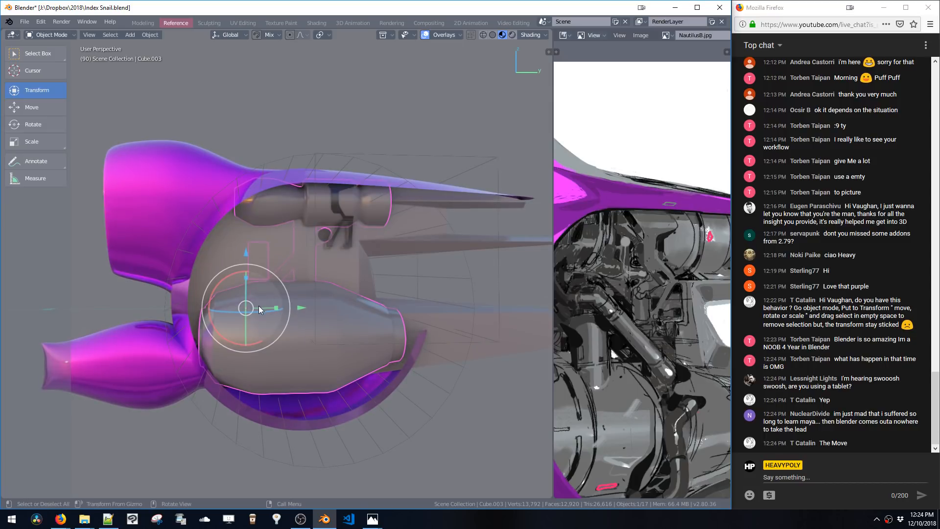
drag(258, 305, 354, 277)
key(ctrl+z)
middle_drag(356, 278, 296, 300)
drag(301, 308, 467, 318)
key(ctrl+z)
key(ctrl+z)
click(302, 308)
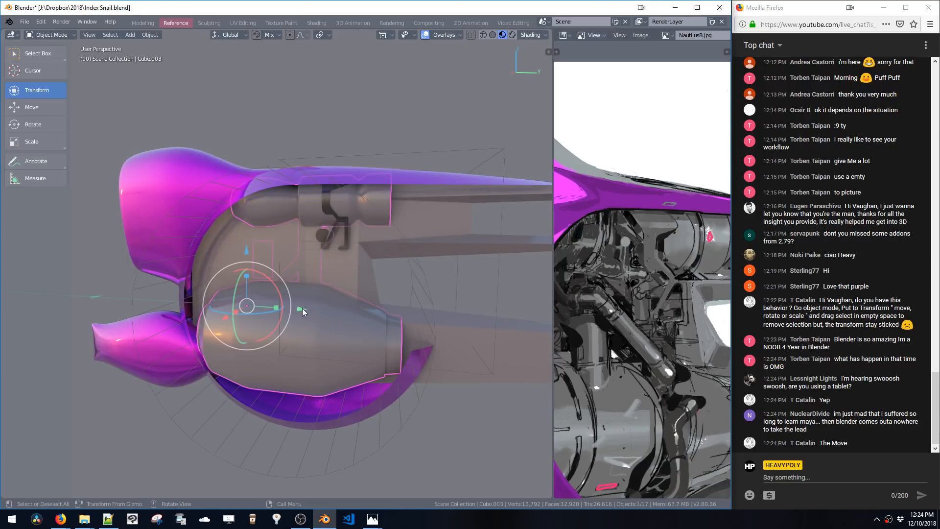
drag(299, 310, 156, 301)
key(ctrl+z)
drag(247, 286, 251, 294)
key(ctrl+z)
middle_drag(259, 288, 262, 274)
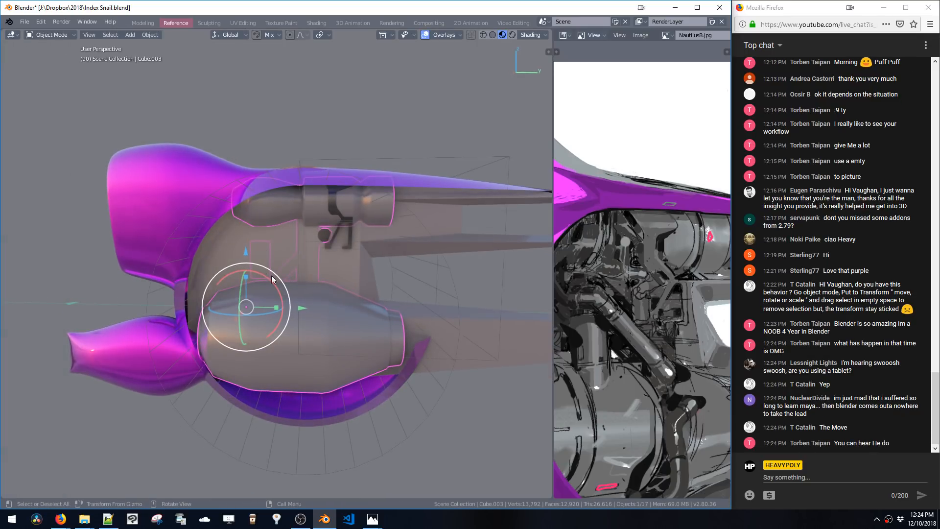
key(space)
shift+middle_drag(314, 242, 347, 249)
key(space)
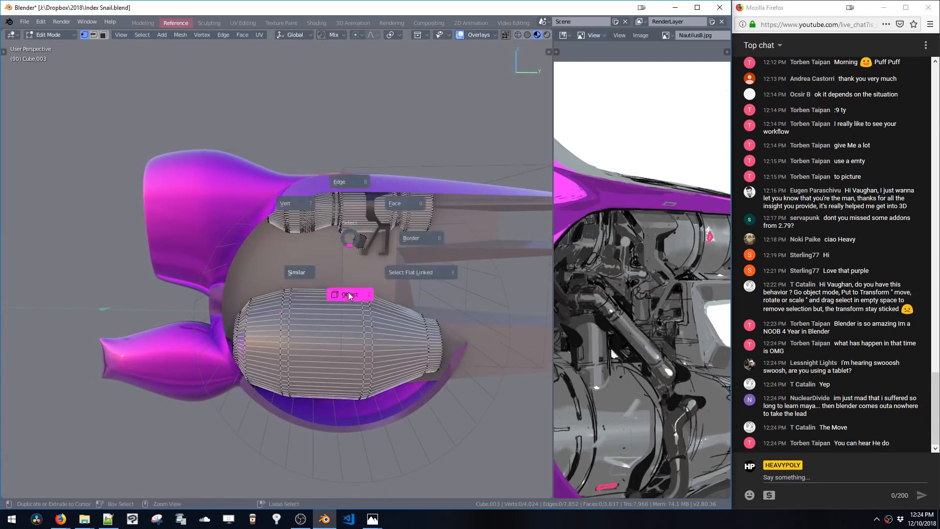
mouse_move(348, 294)
middle_down()
mouse_move(348, 275)
mouse_move(340, 289)
middle_up()
drag(333, 314, 365, 319)
key(ctrl+z)
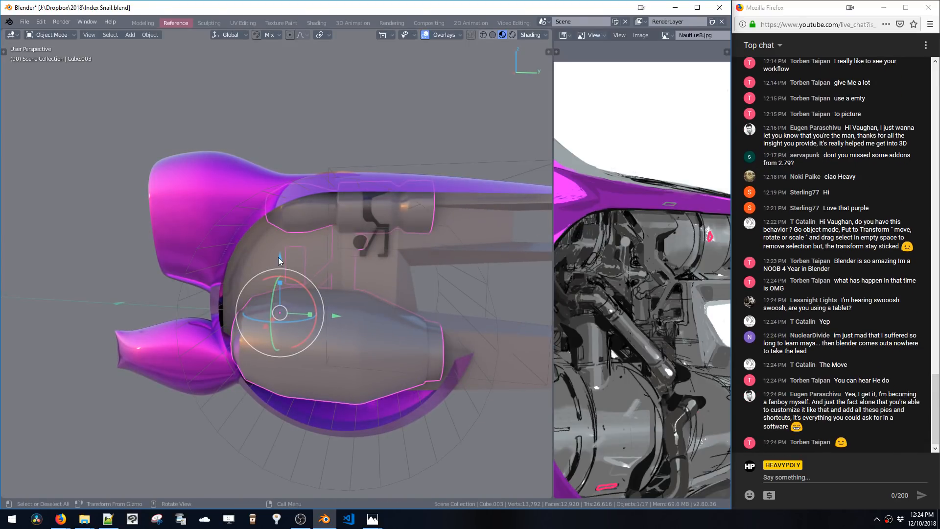
Switch the active tool back to Select Box and hide the toolbar
middle_drag(288, 269, 305, 247)
key(t)
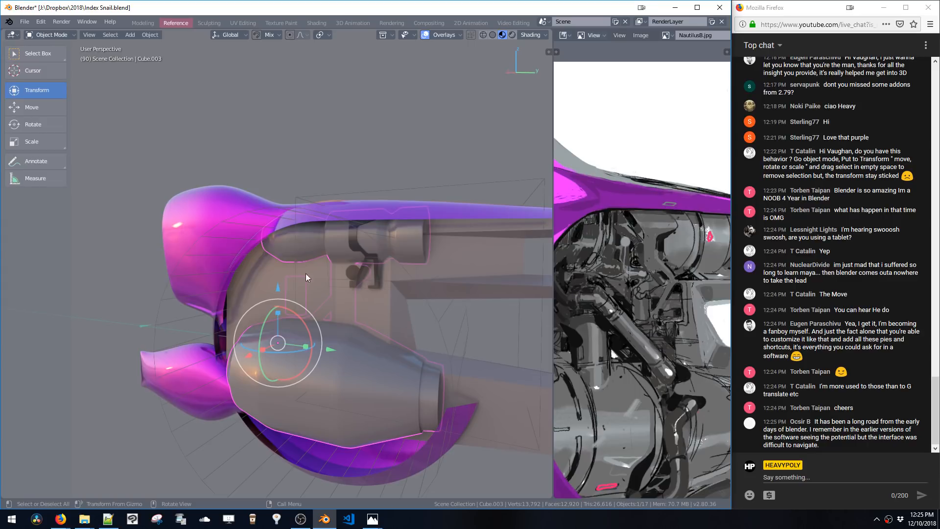
click(435, 310)
middle_drag(430, 264, 401, 227)
middle_drag(380, 257, 328, 261)
click(290, 328)
middle_drag(291, 327, 432, 228)
key(Tab)
key(space)
click(401, 302)
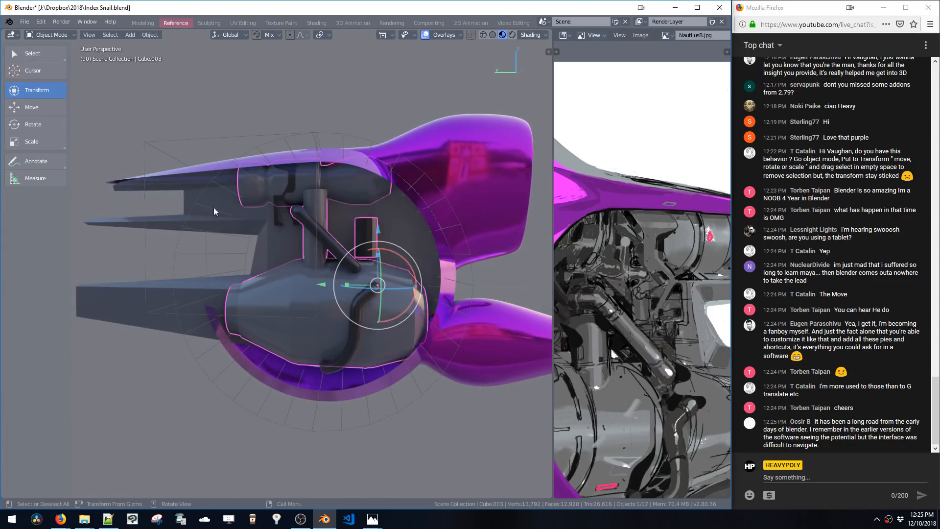
click(39, 54)
key(t)
Enlarge the reference image editor beside the viewport and zoom into the reference image
shift+middle_drag(361, 224, 366, 220)
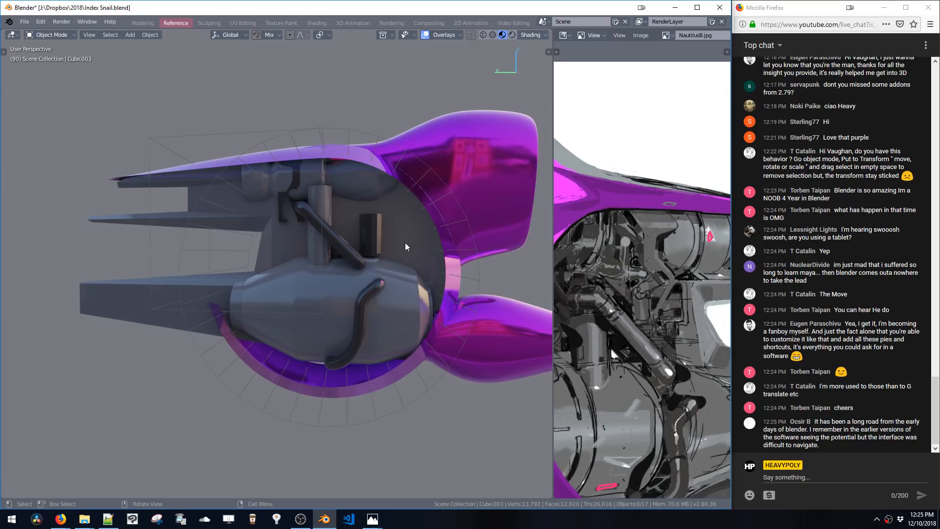
shift+middle_drag(383, 282, 365, 272)
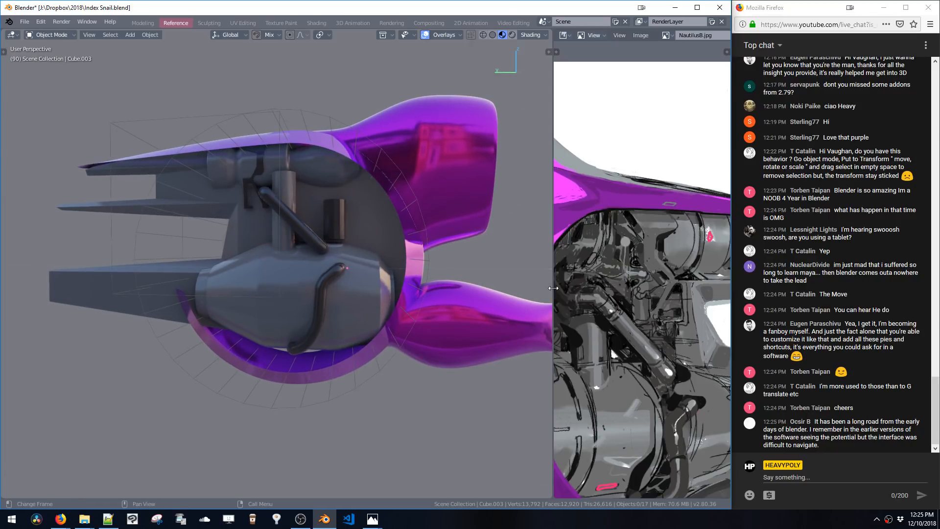
drag(553, 288, 395, 289)
scroll(527, 322, down, 4)
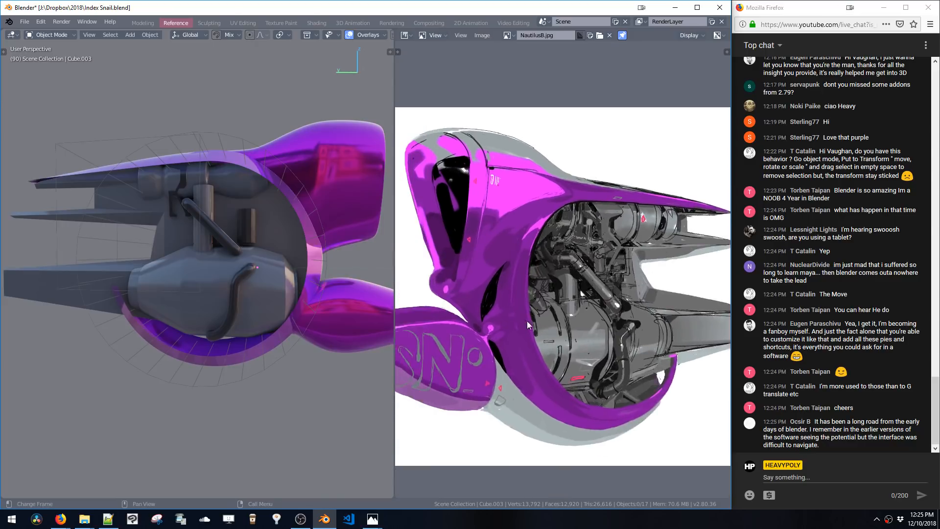
scroll(527, 321, down, 2)
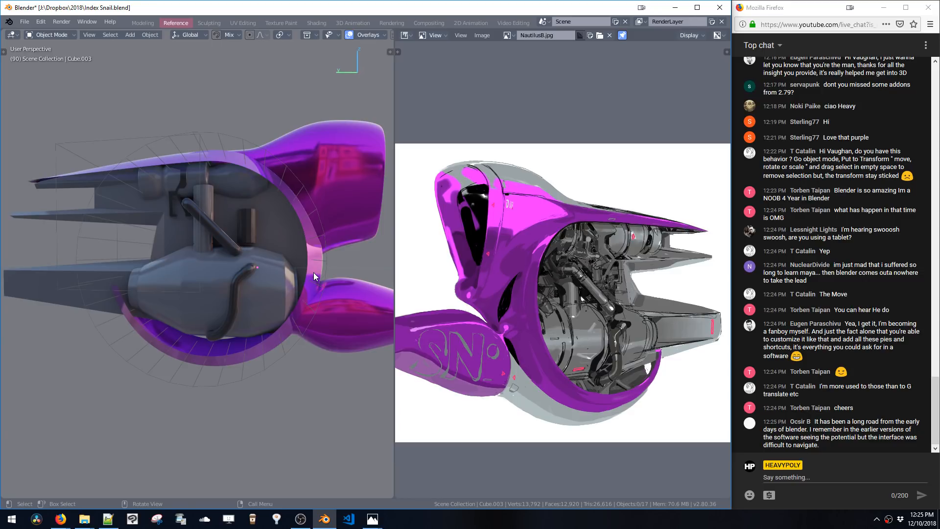
Enter Edit Mode on the engine part and move a selected element along the Z axis
key(z)
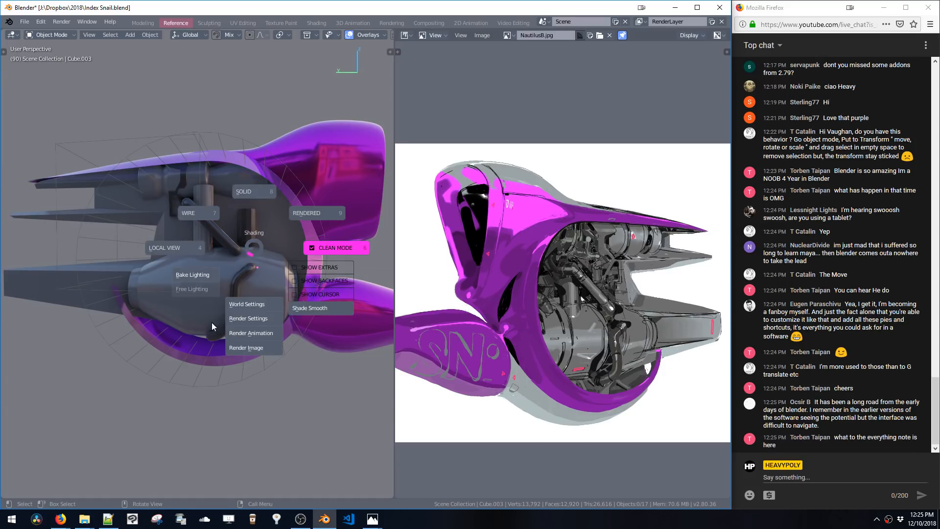
key(Escape)
mouse_move(262, 248)
shift+middle_down()
mouse_move(324, 186)
mouse_move(283, 228)
mouse_move(266, 227)
shift+middle_up()
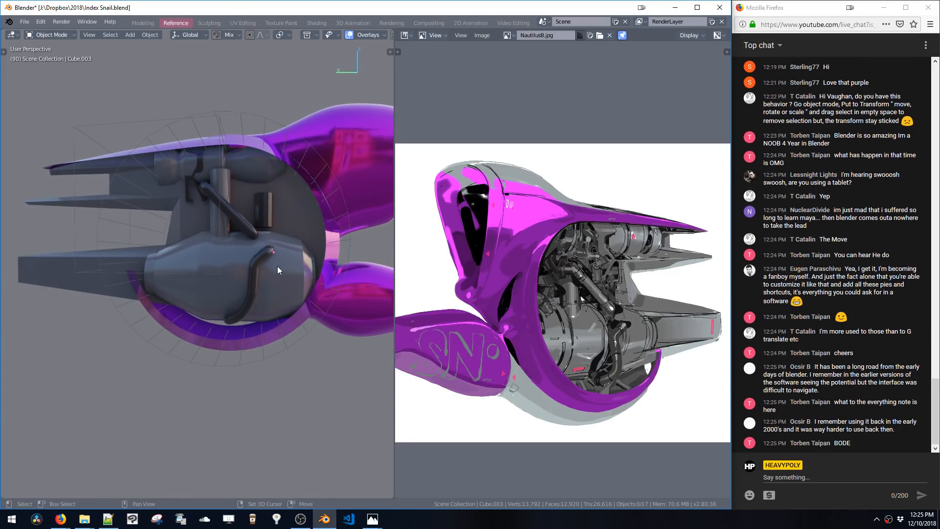
shift+middle_drag(280, 264, 196, 200)
key(Tab)
click(220, 193)
key(g)
key(z)
click(219, 208)
Select the linked pipe meshes on the engine and separate them into their own object
drag(173, 205, 257, 241)
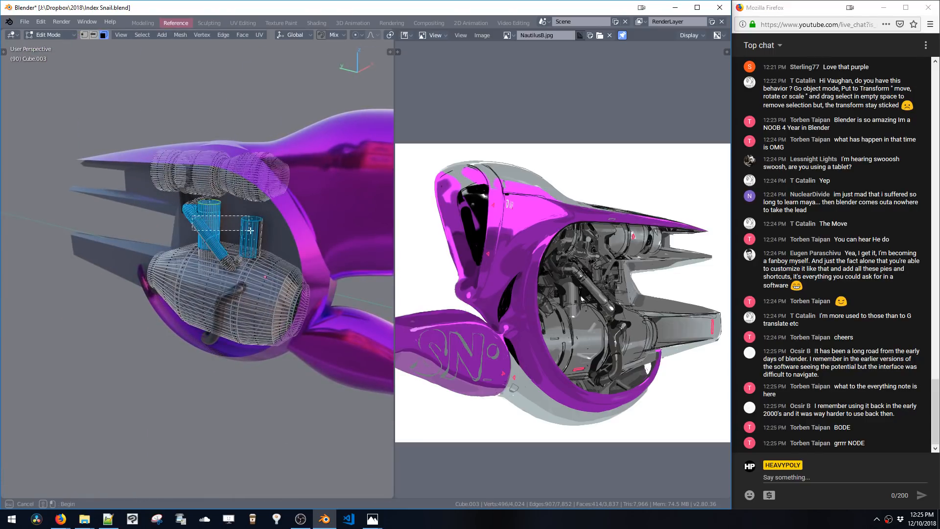
key(ctrl+l)
drag(189, 211, 261, 228)
key(ctrl+l)
middle_drag(210, 213, 263, 245)
key(p)
Enable Live Mirror symmetry from the symmetry pie and leave Edit Mode
key(shift+x)
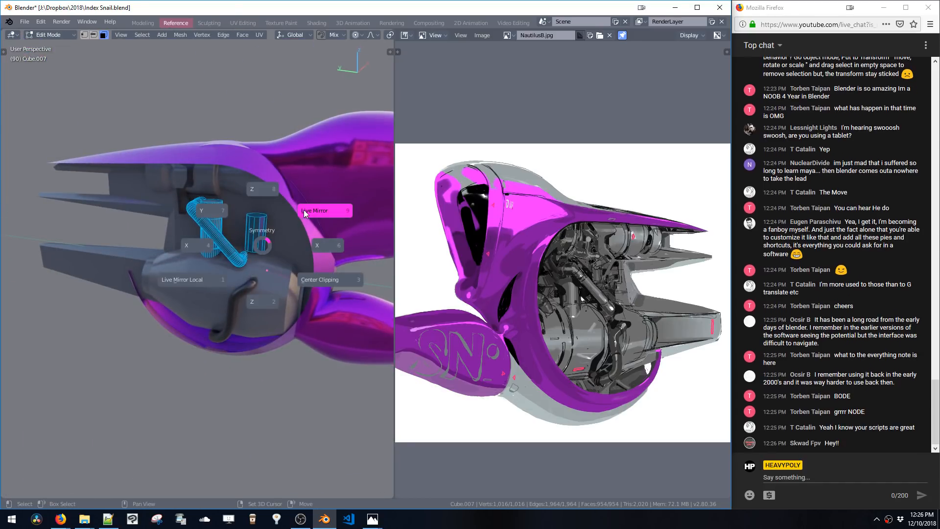
click(302, 210)
middle_drag(302, 209, 298, 251)
key(Tab)
Select the engine housing, turn the reference area into a Properties editor, and remove its Mirror Base modifier
click(204, 280)
key(v)
key(ctrl+alt+space)
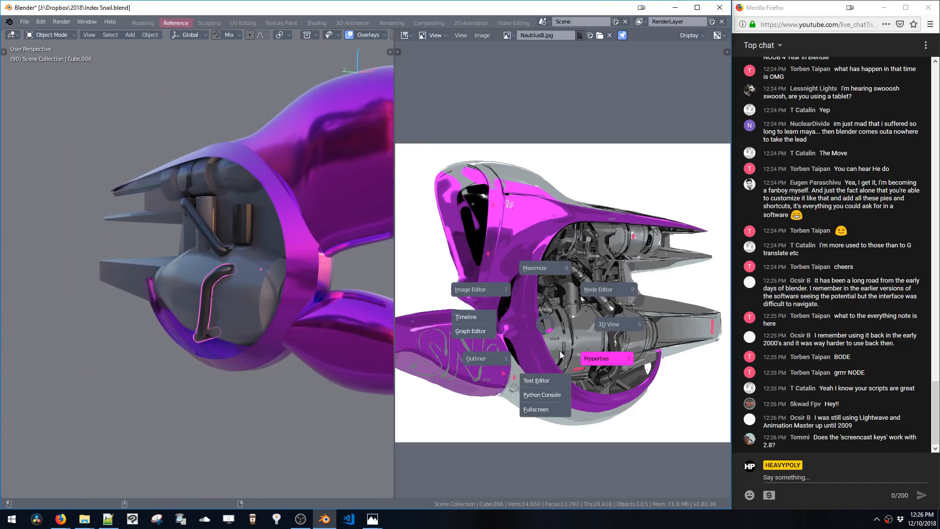
click(587, 359)
click(403, 170)
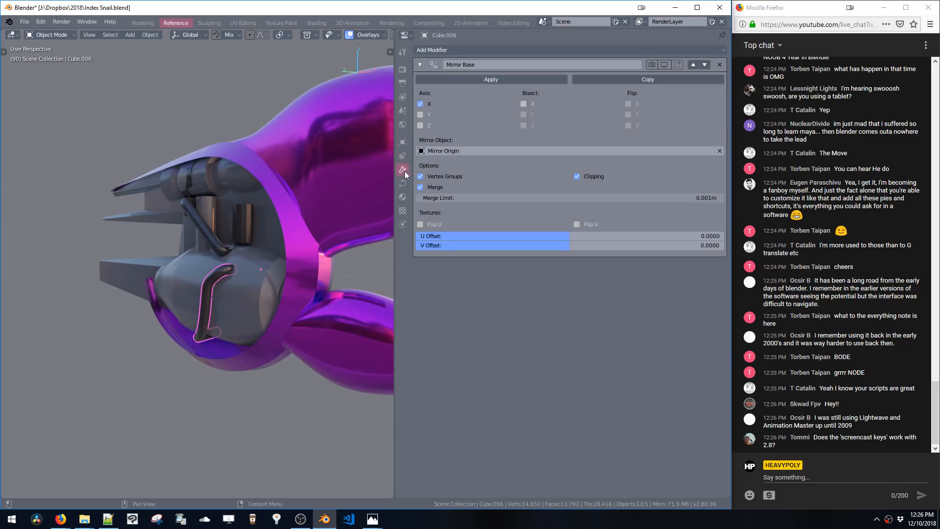
click(718, 66)
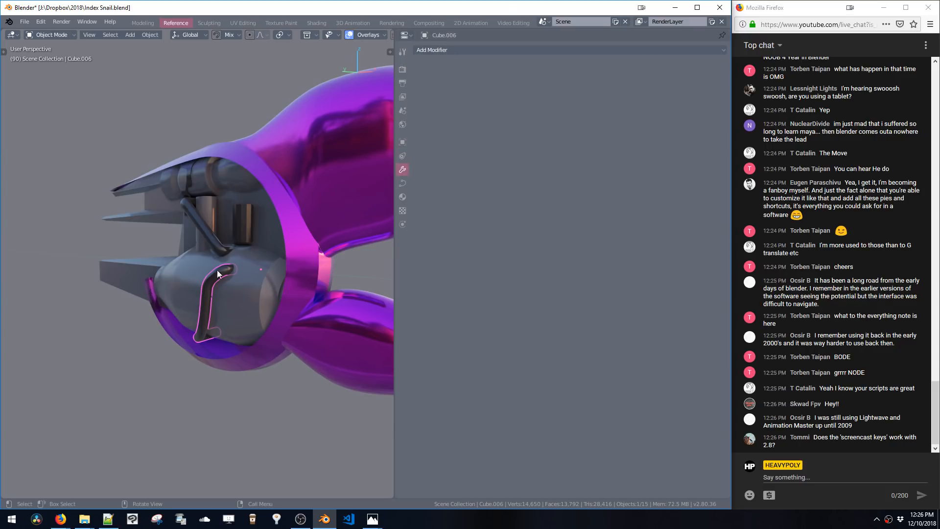
Try adding Bevel and Screw modifiers to the housing, removing each one again
click(432, 49)
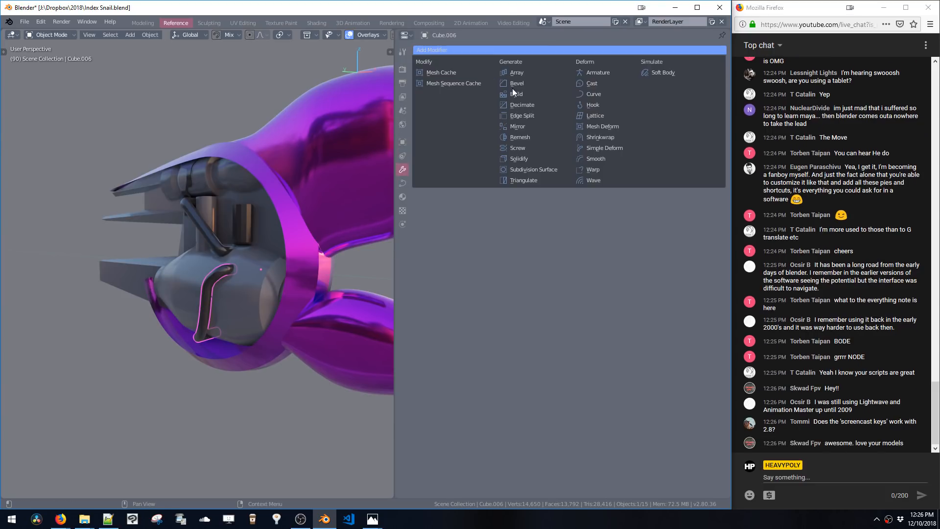
click(540, 84)
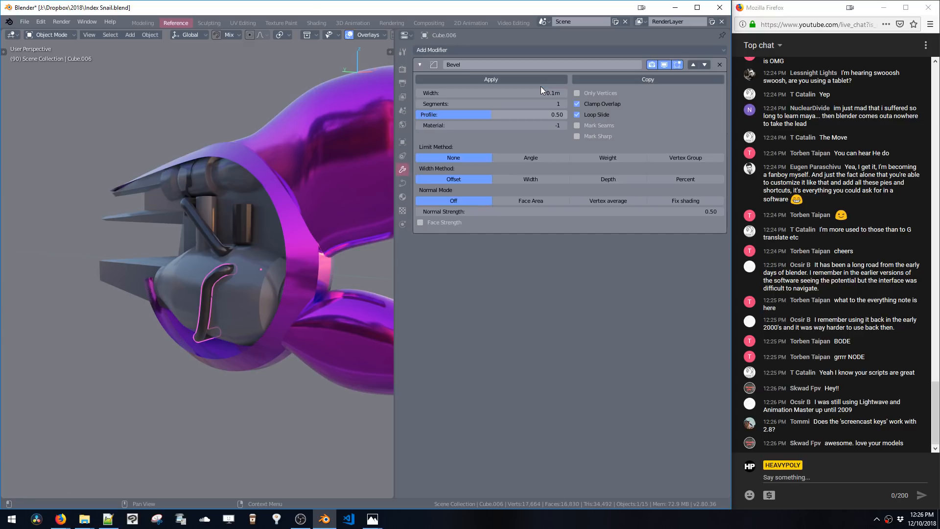
click(719, 66)
click(670, 50)
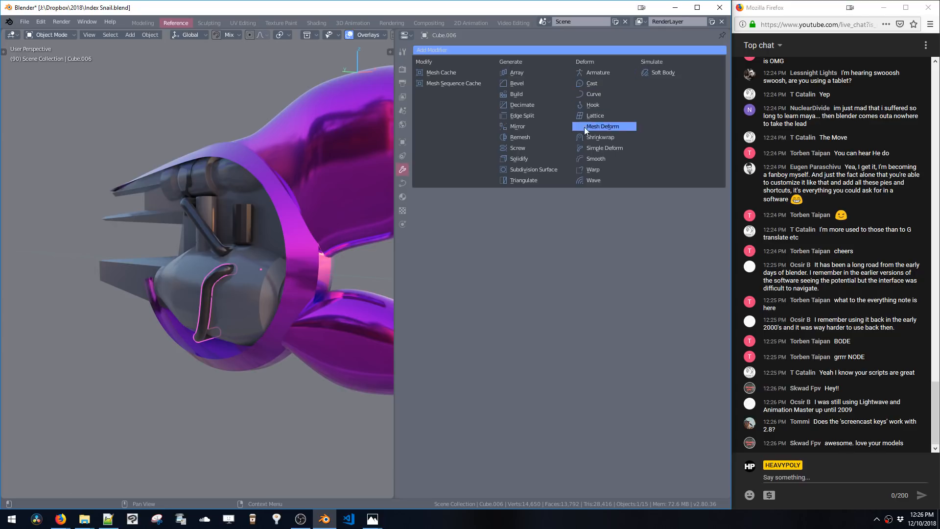
click(514, 147)
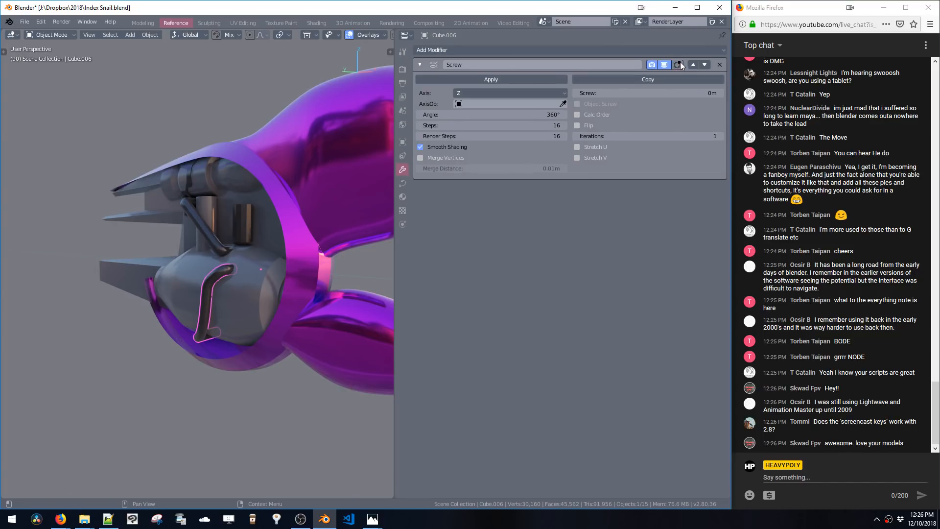
click(656, 90)
drag(677, 95, 651, 94)
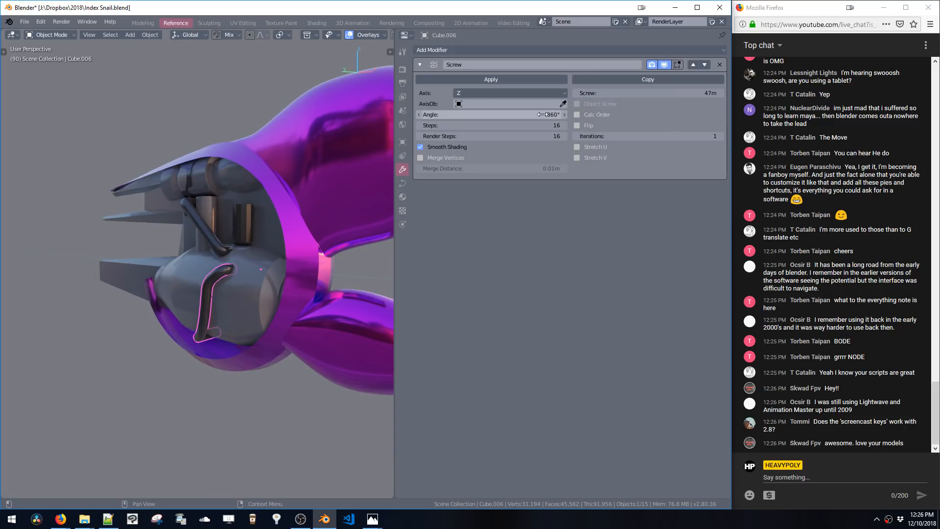
click(720, 64)
click(627, 51)
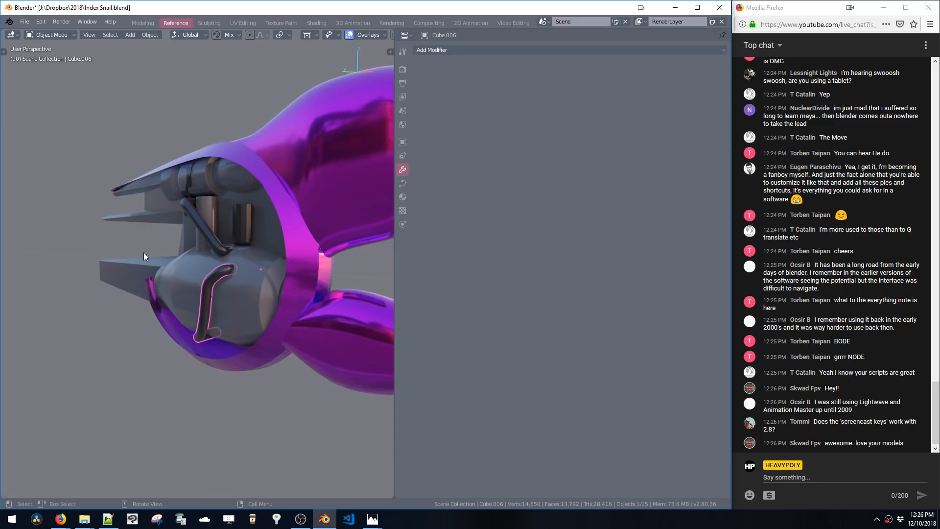
Undo the last edit and frame the selected L-shaped pipe in the viewport
key(Tab)
key(ctrl+z)
key(KP_Decimal)
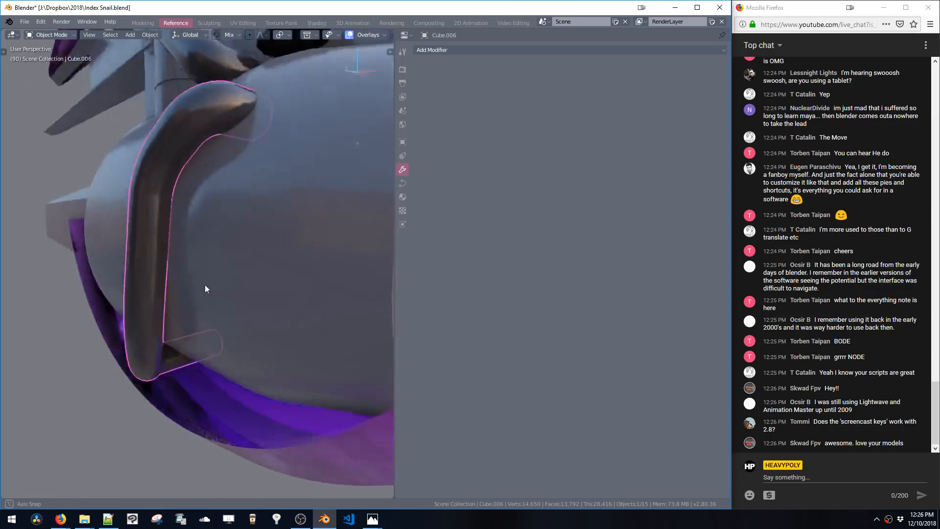
middle_drag(205, 284, 187, 294)
ctrl+middle_drag(186, 294, 190, 273)
Mirror the selected pipe across the X axis using the symmetry pie
key(shift+x)
click(233, 236)
middle_drag(233, 237, 353, 200)
click(718, 66)
middle_drag(342, 161, 254, 211)
key(shift+x)
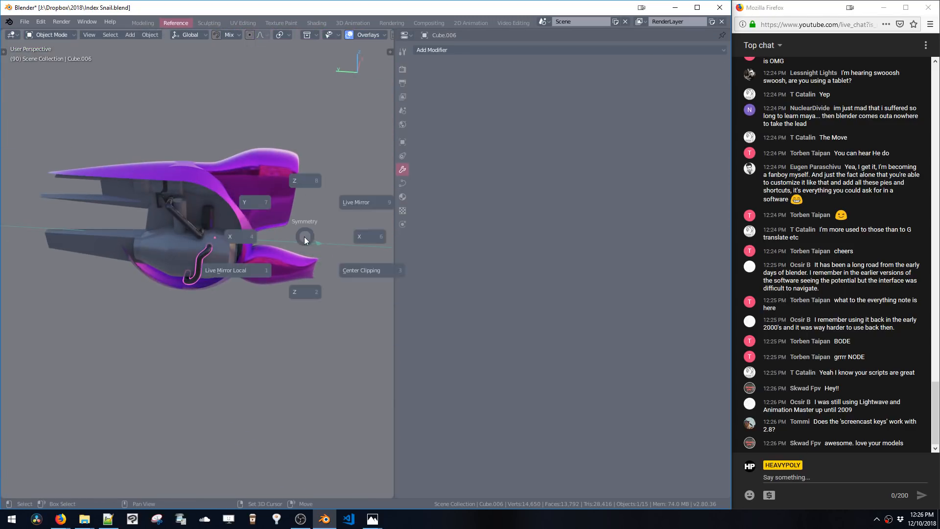
click(362, 237)
middle_drag(361, 237, 311, 223)
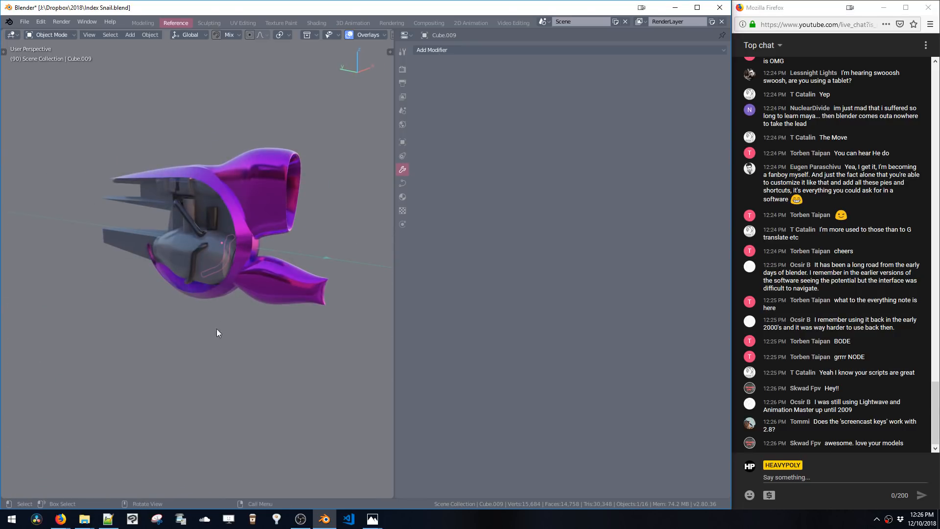
Bring the reference image back beside the viewport and zoom it out to show the whole vehicle
middle_drag(217, 332, 257, 289)
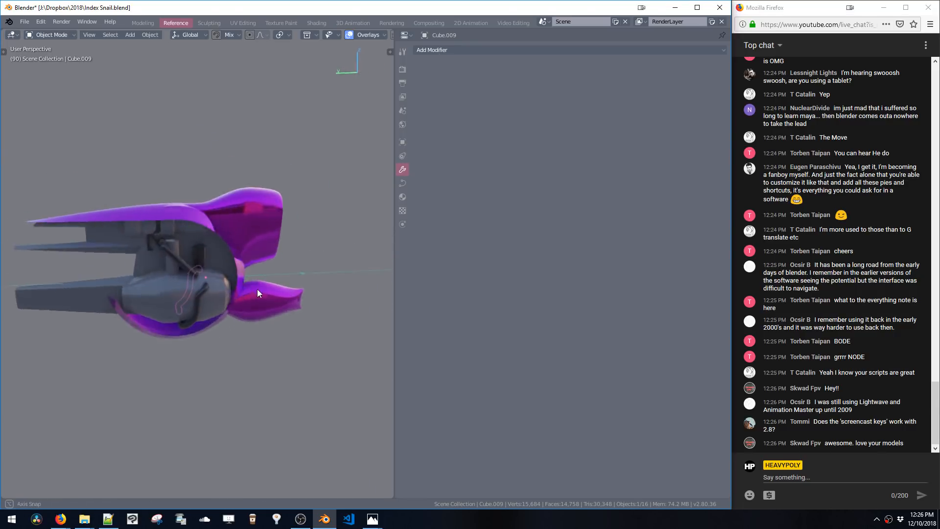
key(ctrl+space)
click(414, 242)
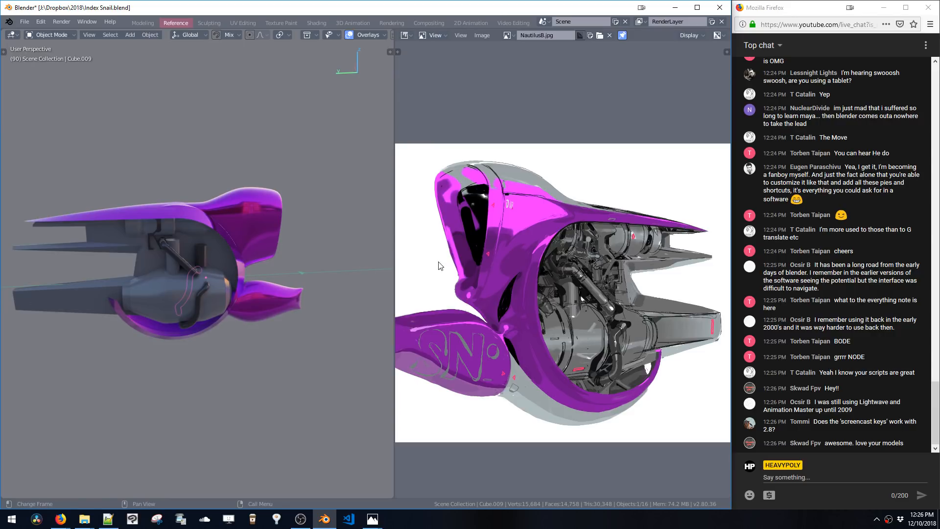
scroll(460, 286, up, 1)
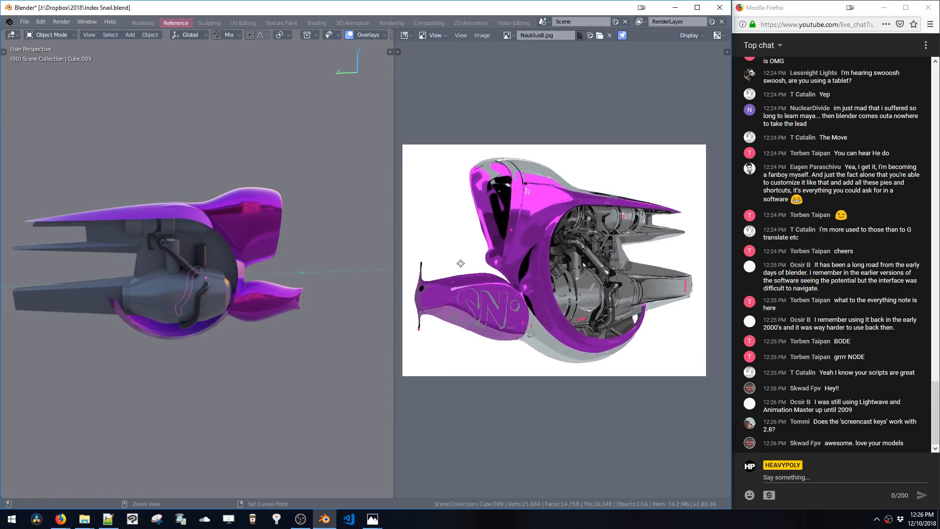
middle_drag(301, 299, 260, 276)
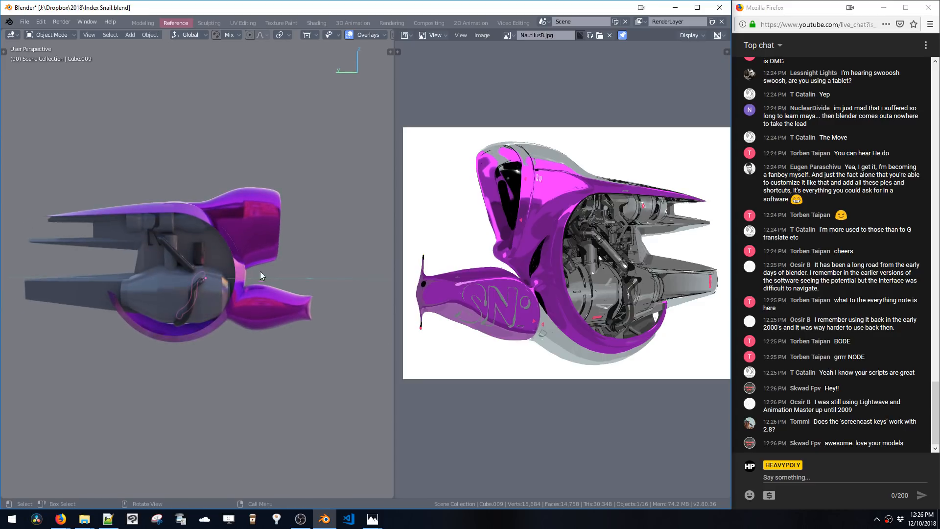
Select the upper shell, enter Edit Mode and switch to the left orthographic view
click(274, 229)
key(ctrl+space)
click(274, 160)
key(v)
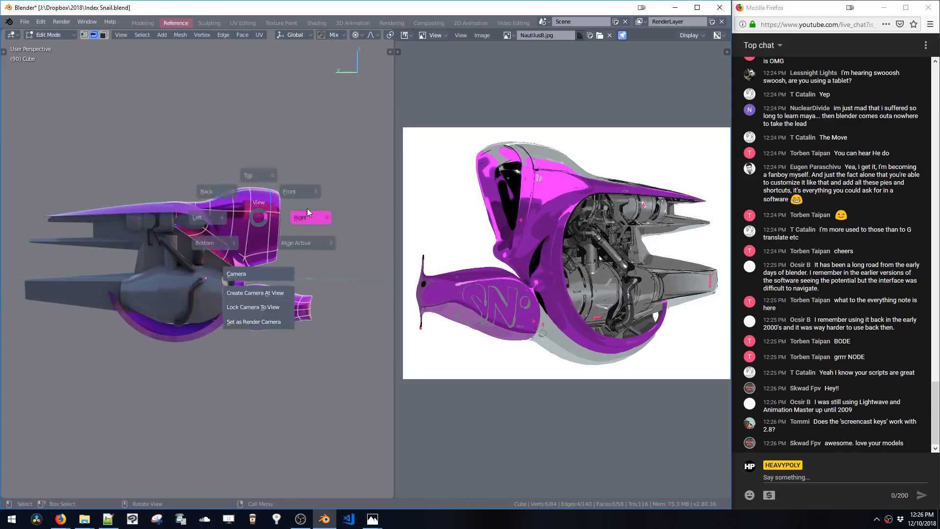
click(311, 213)
key(v)
click(247, 223)
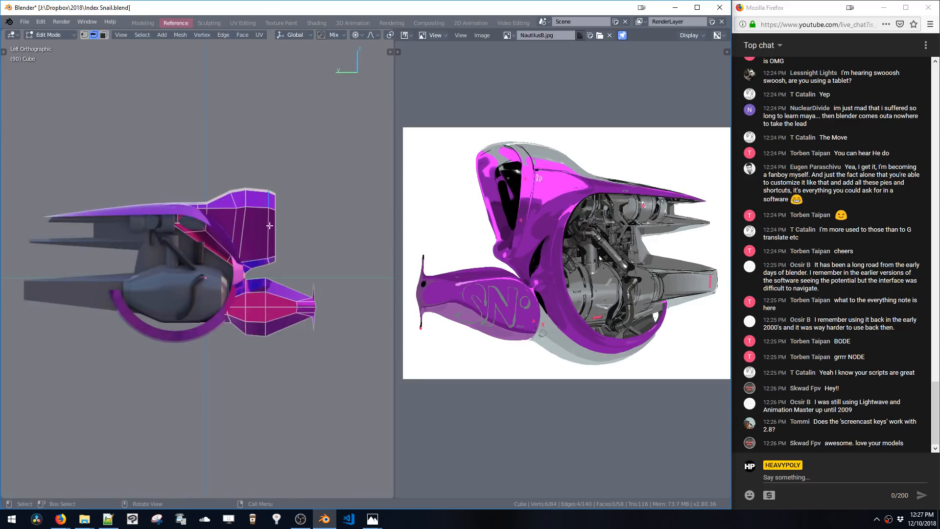
ctrl+middle_drag(269, 225, 289, 194)
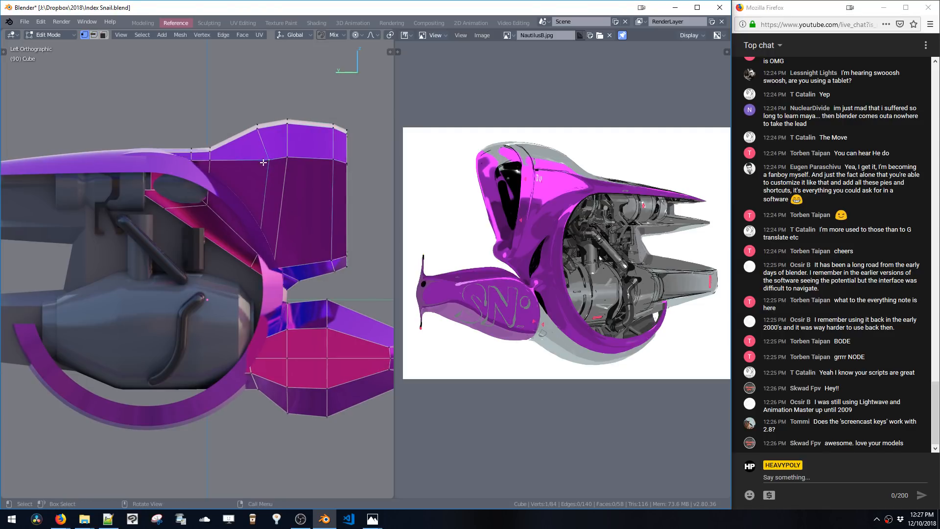
Switch to vertex select and move vertices along the shell's front edge to follow the reference outline
key(1)
click(267, 163)
key(g)
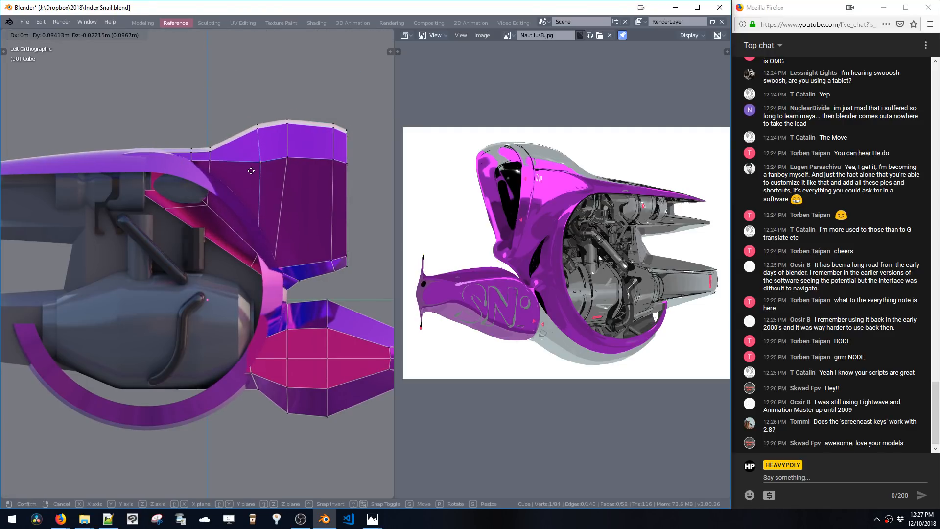
click(286, 170)
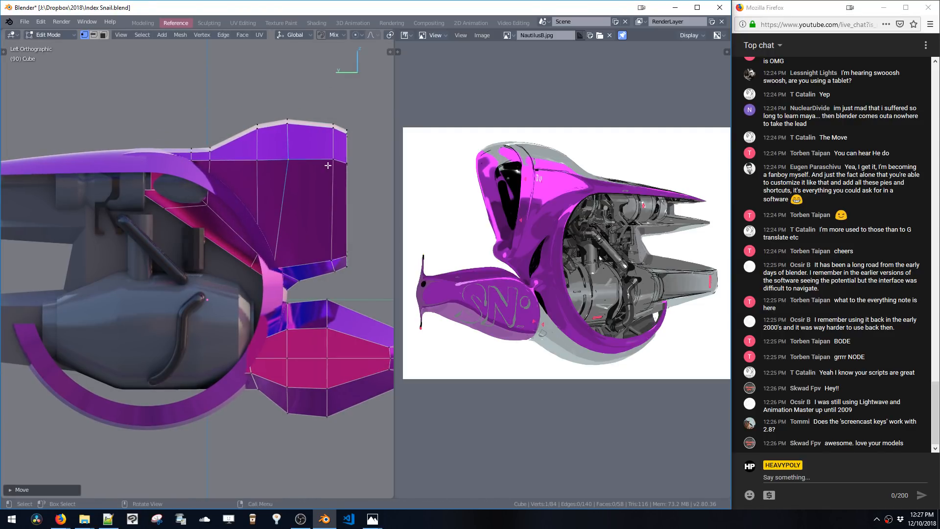
key(g)
click(321, 172)
click(270, 280)
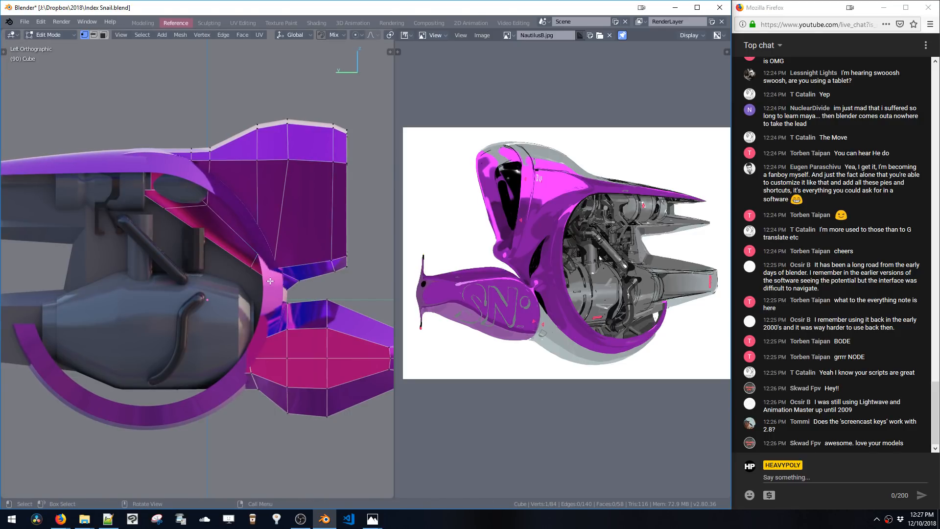
key(g)
click(309, 273)
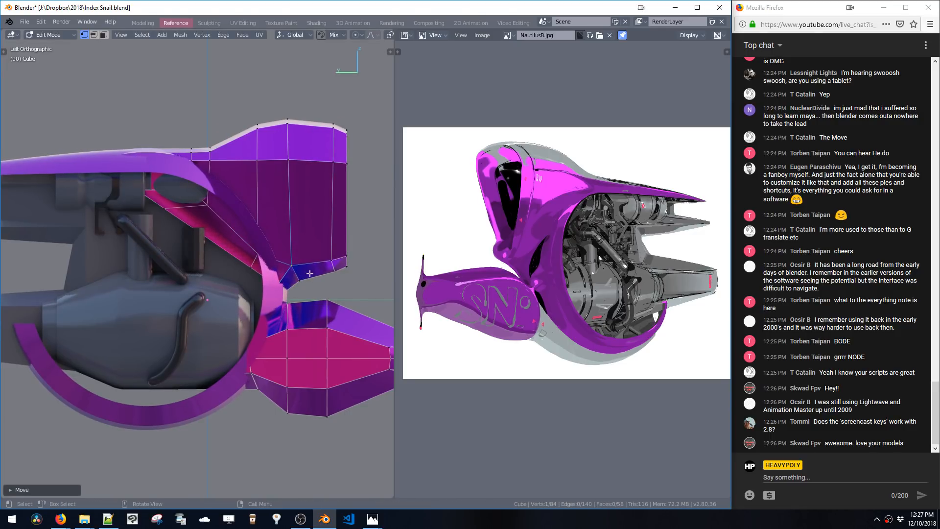
Reposition the vertices at the shell's lower notch to match the reference
click(328, 265)
key(g)
click(326, 263)
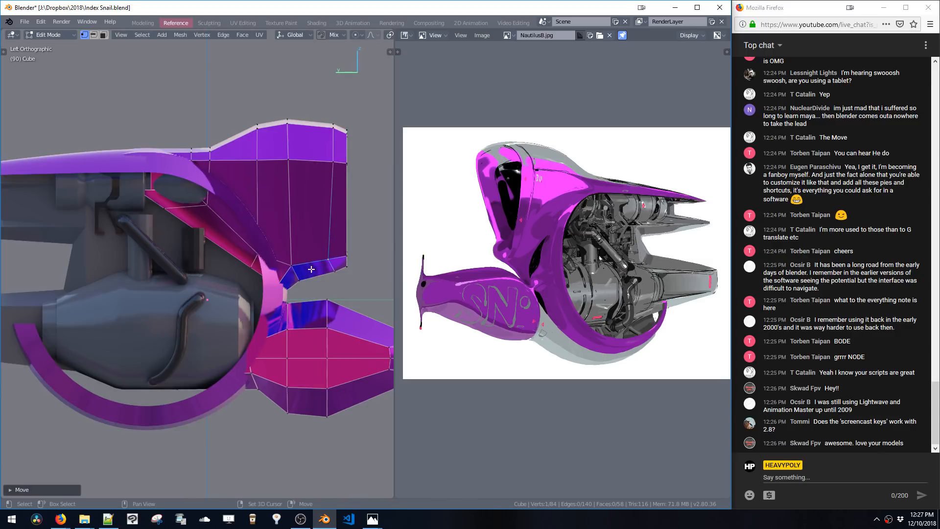
click(333, 273)
key(g)
click(313, 274)
Move the vertices at the shell's top rear corner and leave Edit Mode to check the shape
click(334, 163)
key(g)
click(324, 168)
shift+click(333, 124)
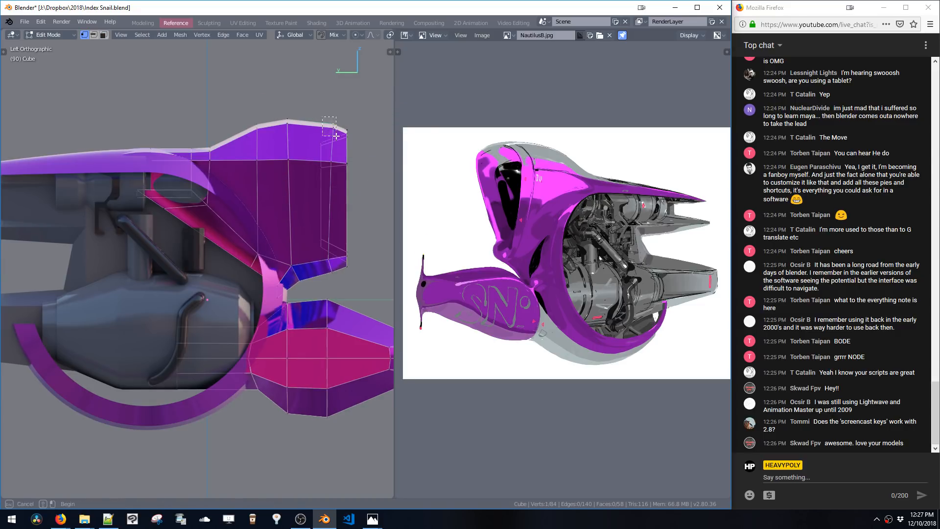
key(g)
click(310, 136)
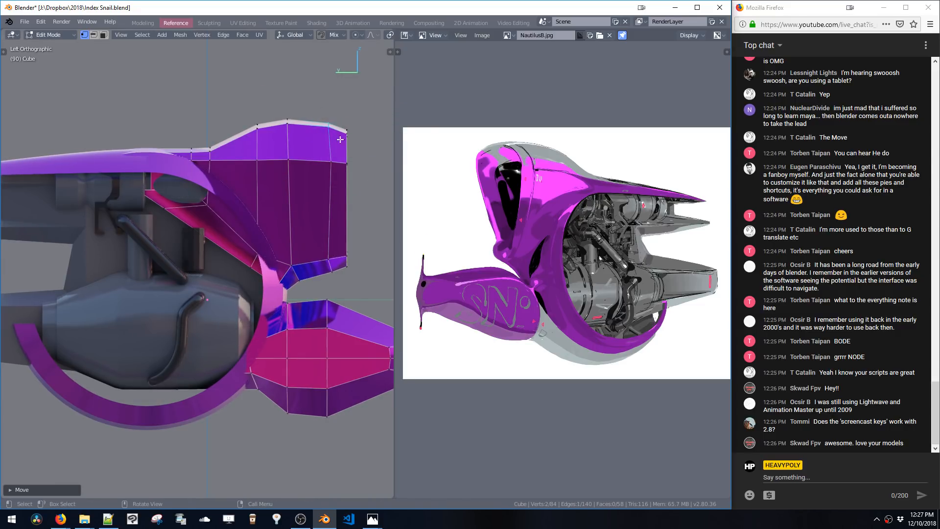
click(331, 162)
key(g)
click(323, 166)
key(Tab)
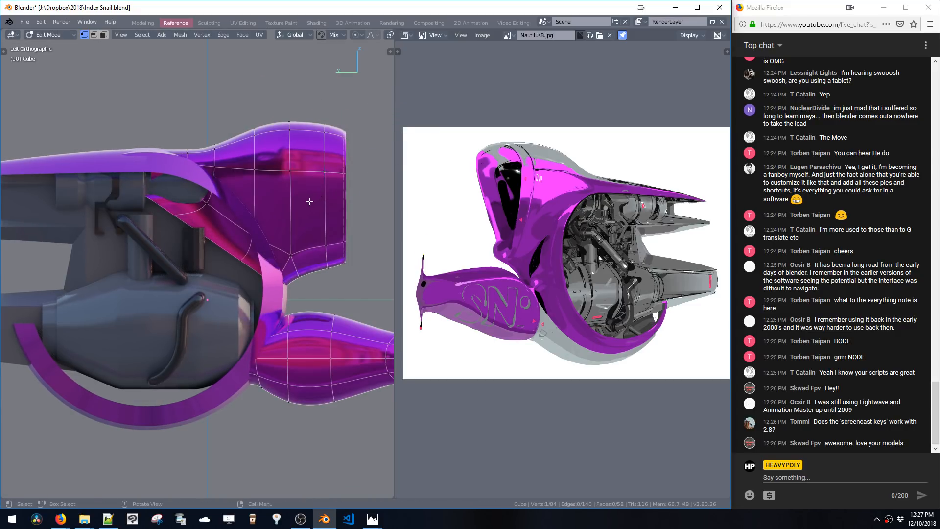
Re-enter Edit Mode and adjust the top rear corner vertices of the shell again
key(Tab)
shift+click(328, 126)
key(g)
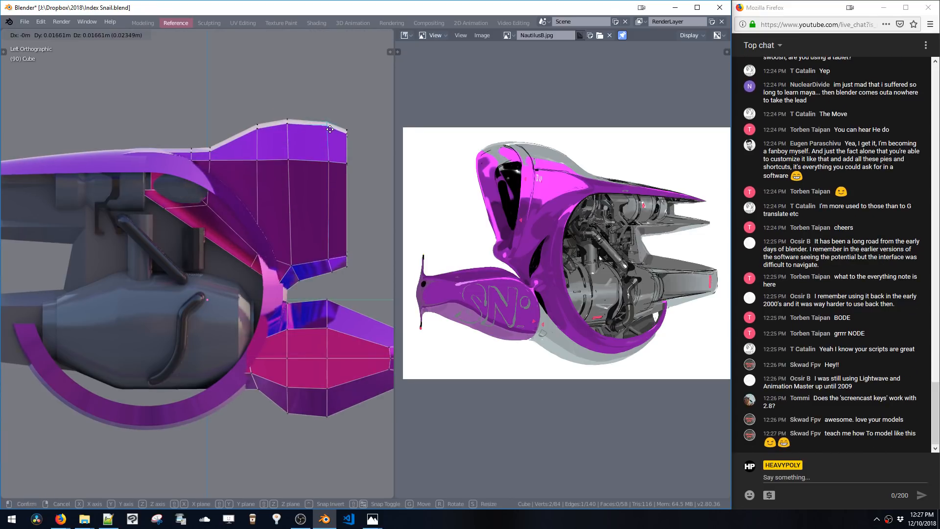
click(328, 127)
drag(336, 125, 351, 142)
key(g)
click(350, 135)
key(Tab)
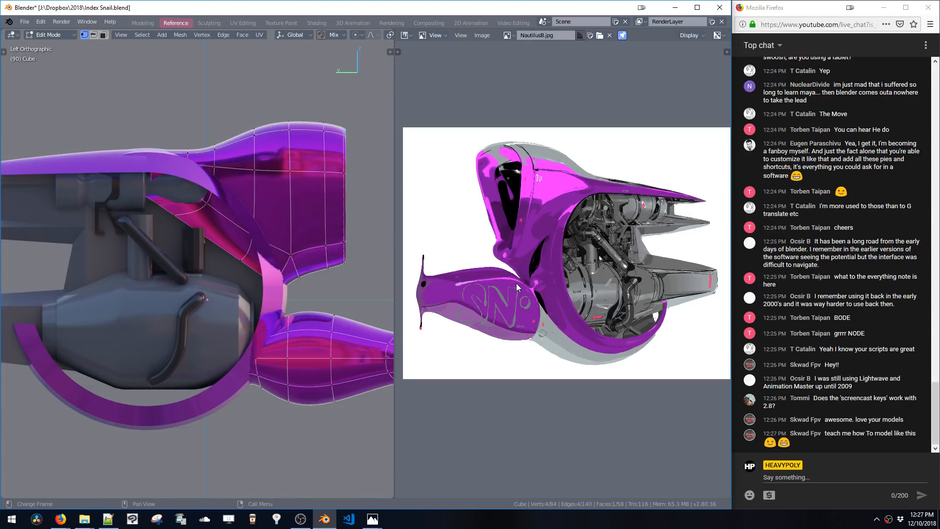
Re-enter Edit Mode, select a vertex at the shell's lower notch and switch to wireframe display
key(Tab)
middle_drag(284, 293, 291, 279)
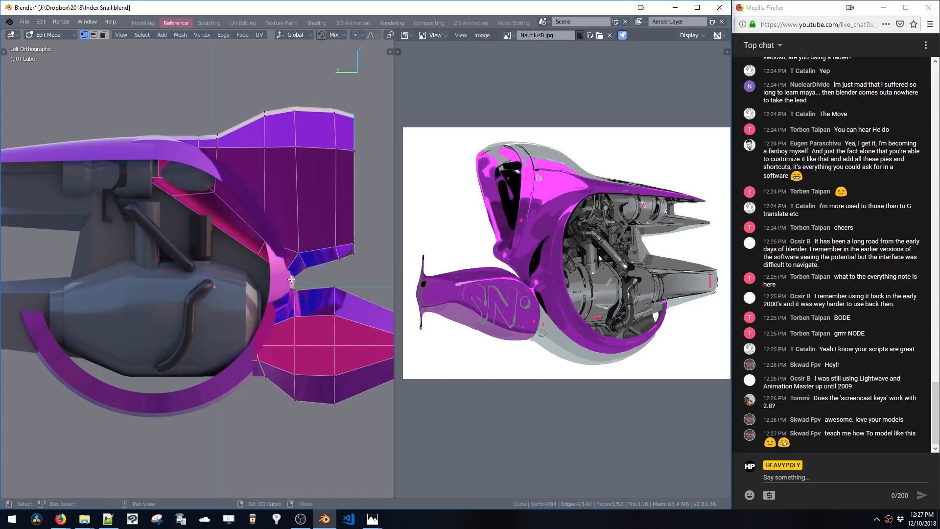
key(a)
click(286, 277)
key(shift+z)
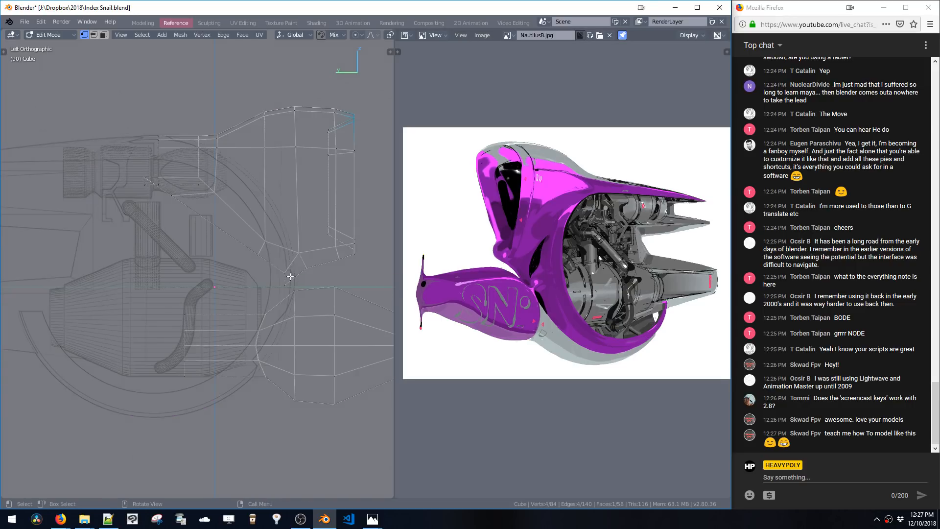
Move the selected vertex at the shell's lower notch to match the reference
drag(272, 263, 289, 288)
key(g)
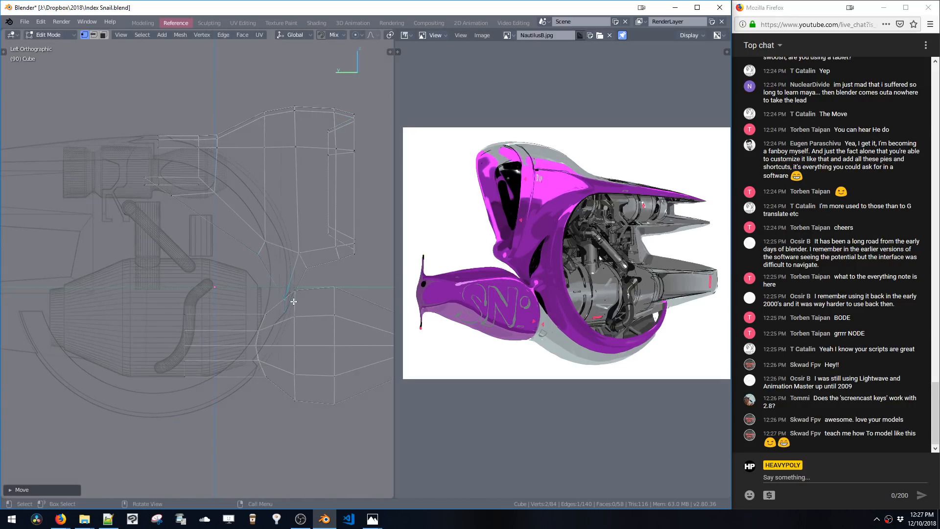
click(317, 277)
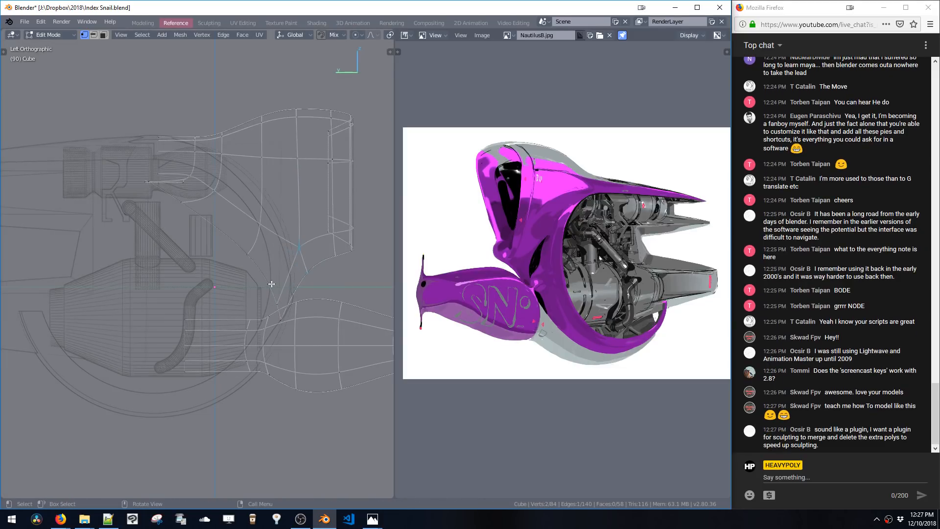
Box-select the vertices at the shell's lower notch and reposition them
drag(264, 288, 283, 316)
key(g)
click(293, 301)
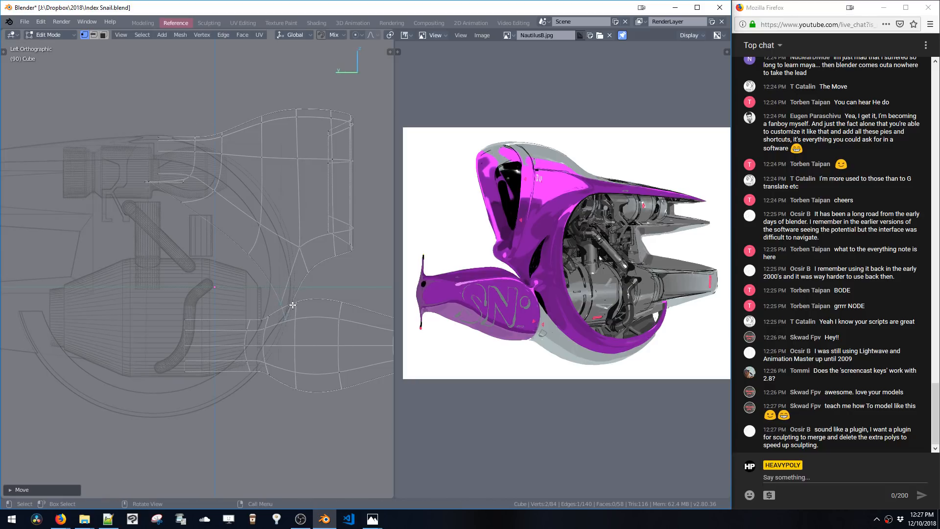
key(g)
click(293, 301)
Switch to edge selection and move an edge loop on the lower tube section
shift+middle_drag(297, 305, 278, 284)
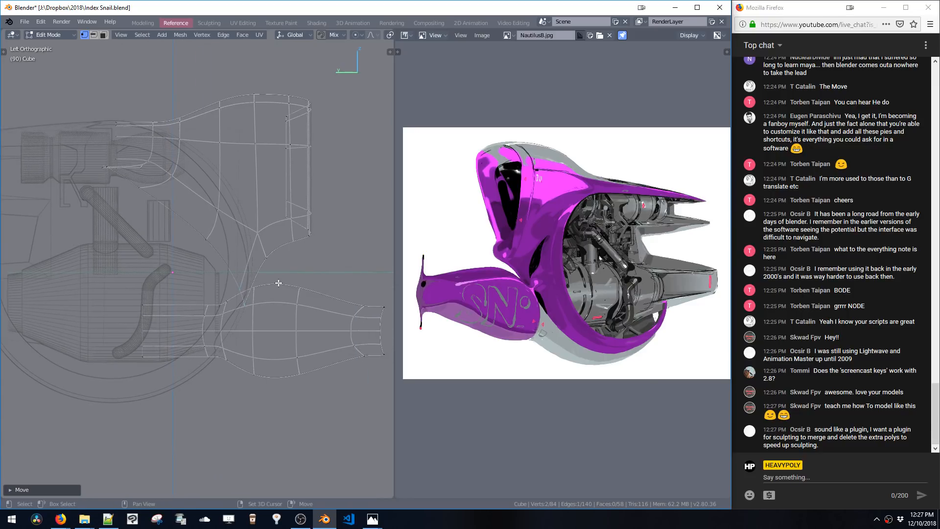
click(255, 292)
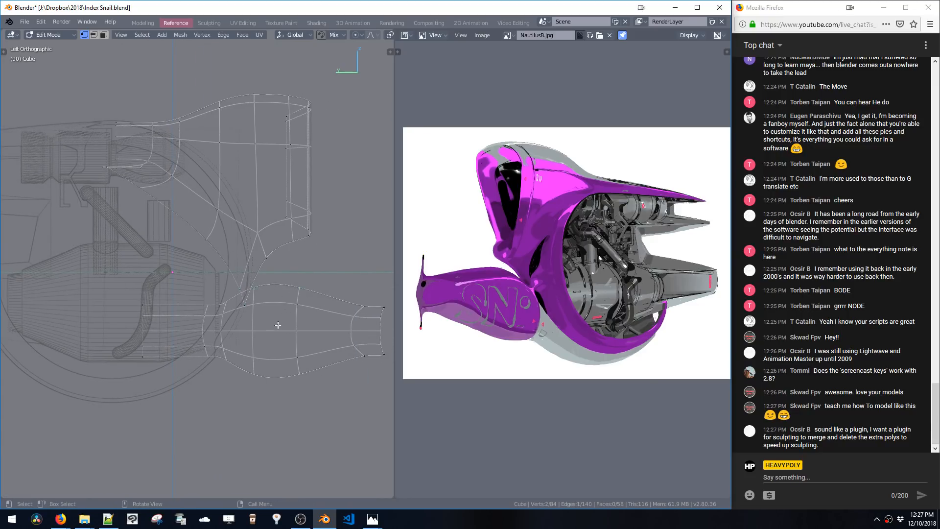
key(2)
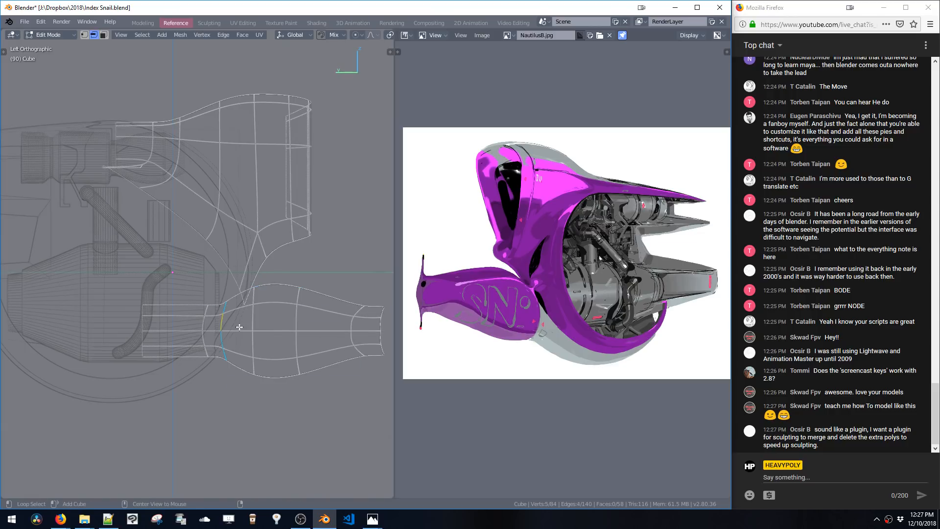
alt+shift+click(256, 326)
key(g)
click(262, 326)
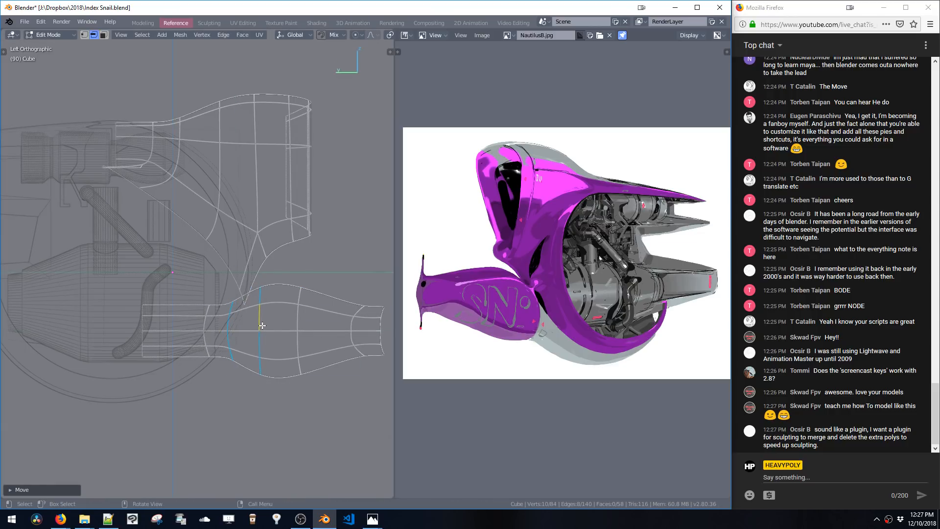
Scale the selected tube edge loop along Y and slide it along Y to shape the tube's neck
key(s)
key(y)
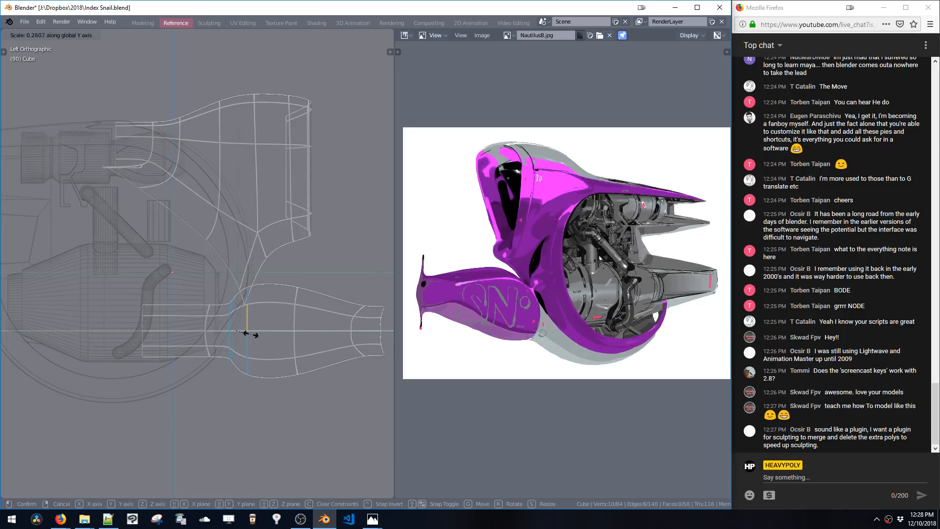
click(255, 335)
key(g)
key(y)
click(269, 334)
key(s)
key(y)
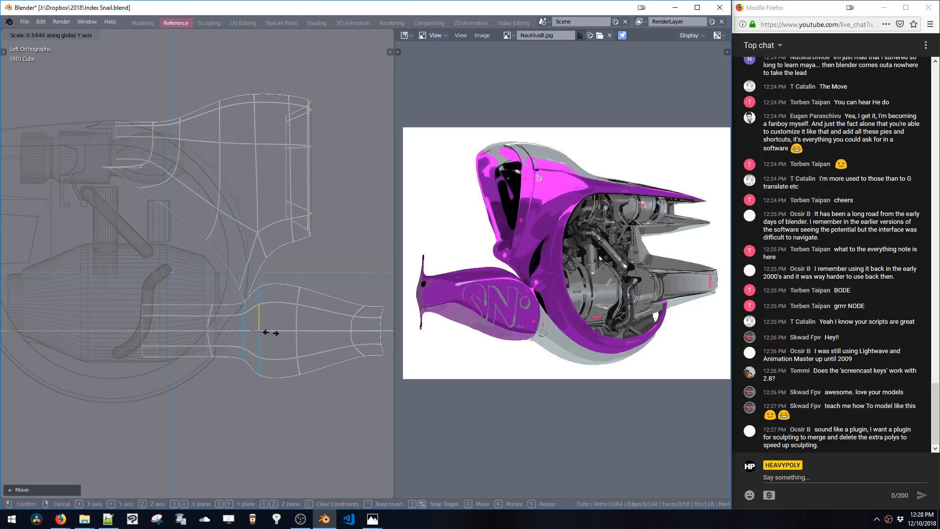
click(264, 333)
Scale another tube loop along Y, move it along Y, and toggle Edit Mode to check the shape
key(s)
key(y)
click(353, 340)
key(g)
key(y)
click(296, 329)
key(Tab)
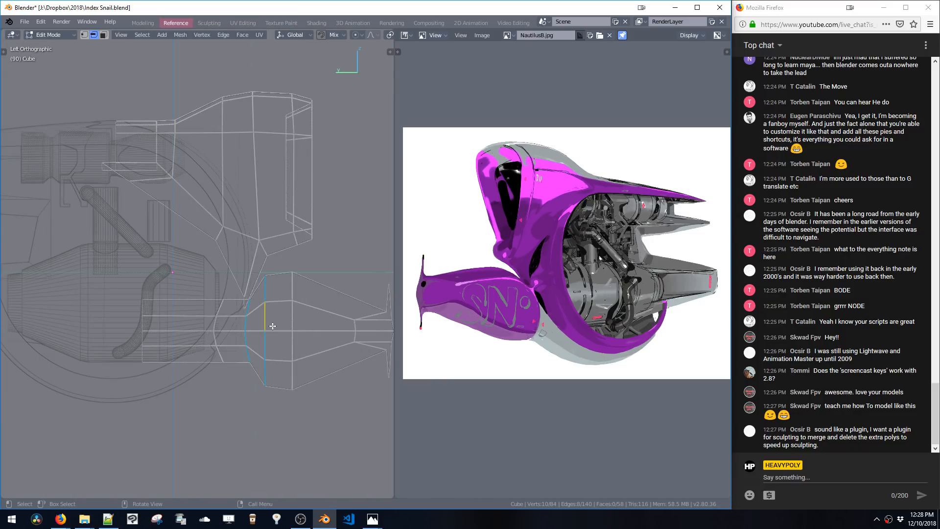
Select an edge loop in the tube's middle and slide it along Y
click(262, 318)
key(g)
key(y)
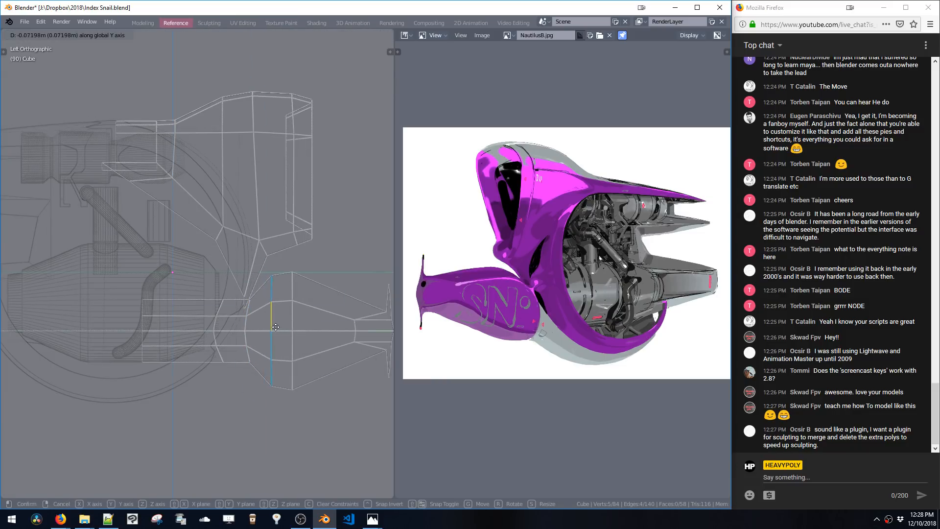
click(273, 327)
Move the next tube edge loop along Y and scale it along Z
alt+click(298, 327)
key(g)
key(y)
click(308, 330)
key(s)
key(z)
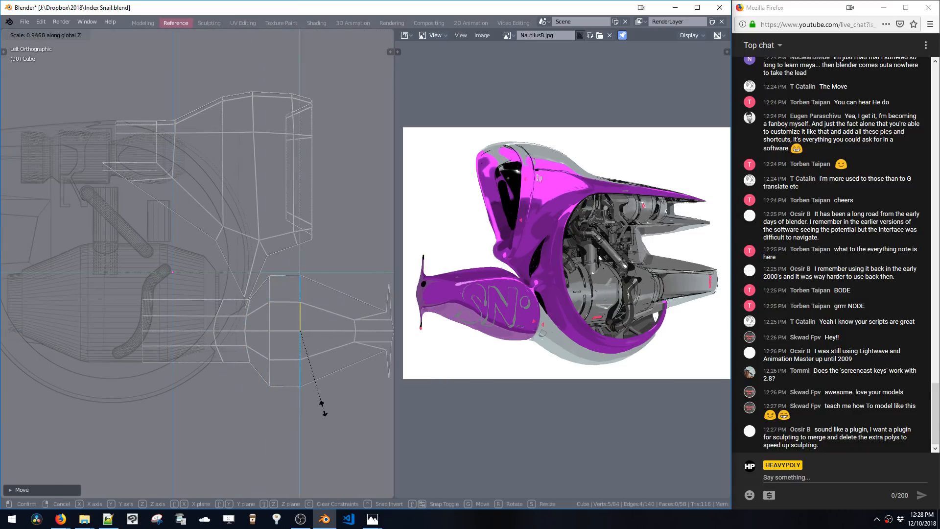
click(324, 406)
Move that tube edge loop along Y again and toggle Edit Mode
key(g)
key(y)
click(328, 405)
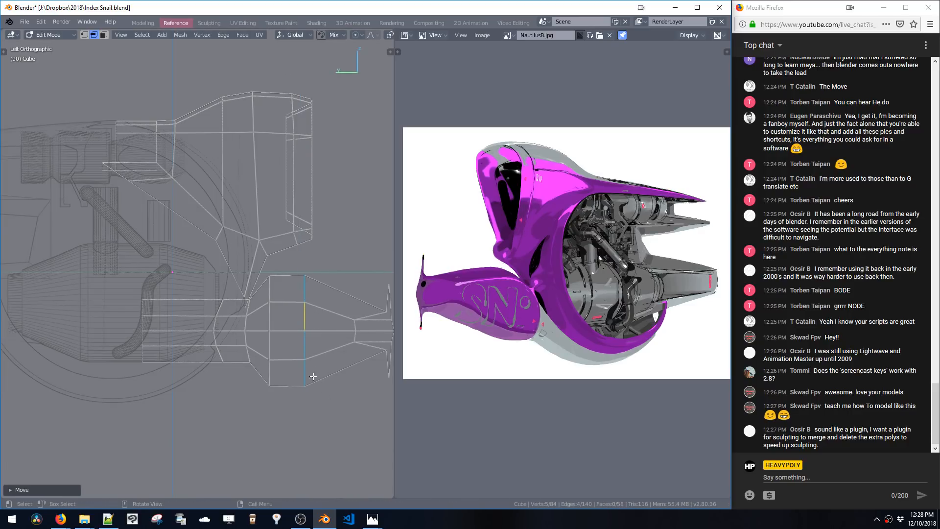
key(Tab)
Select a tube edge loop and slide it along Y
alt+click(276, 320)
key(g)
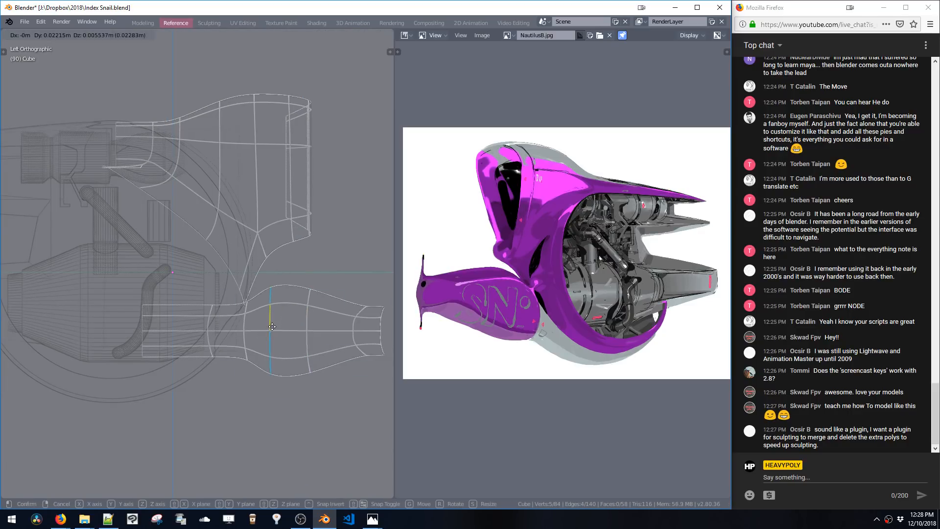
key(y)
click(265, 328)
mouse_move(265, 328)
shift+middle_down()
mouse_move(311, 319)
mouse_move(278, 319)
shift+middle_up()
key(space)
key(space)
Slide another tube edge loop along Y and leave Edit Mode
alt+click(254, 314)
key(g)
key(y)
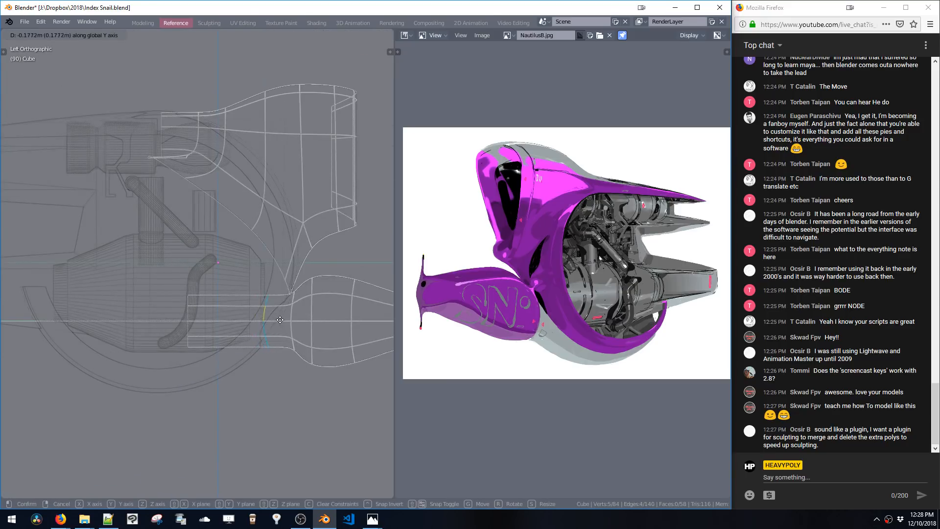
click(286, 324)
alt+click(189, 323)
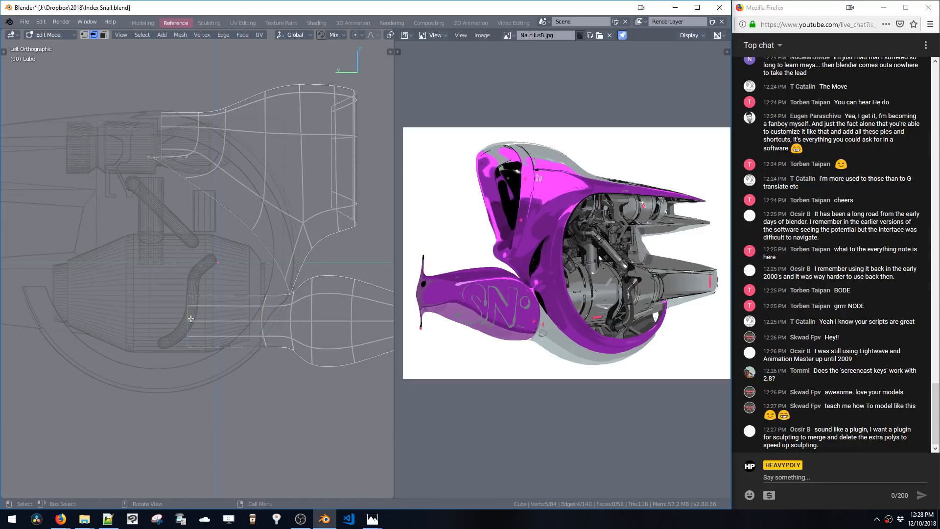
key(x)
key(Tab)
shift+middle_drag(298, 317, 266, 318)
key(a)
key(a)
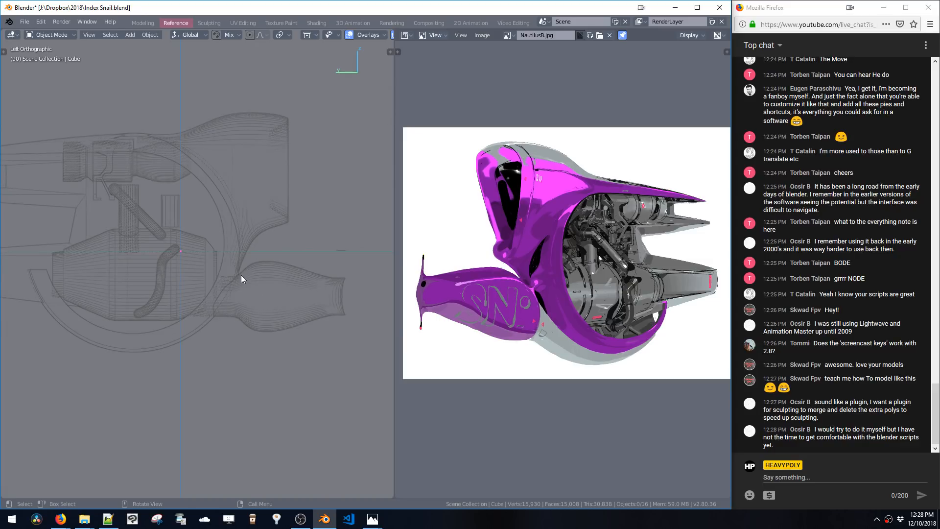
Re-enter Edit Mode, select two edge loops at the tube's front end, scale them along Z and move them along Y
key(Tab)
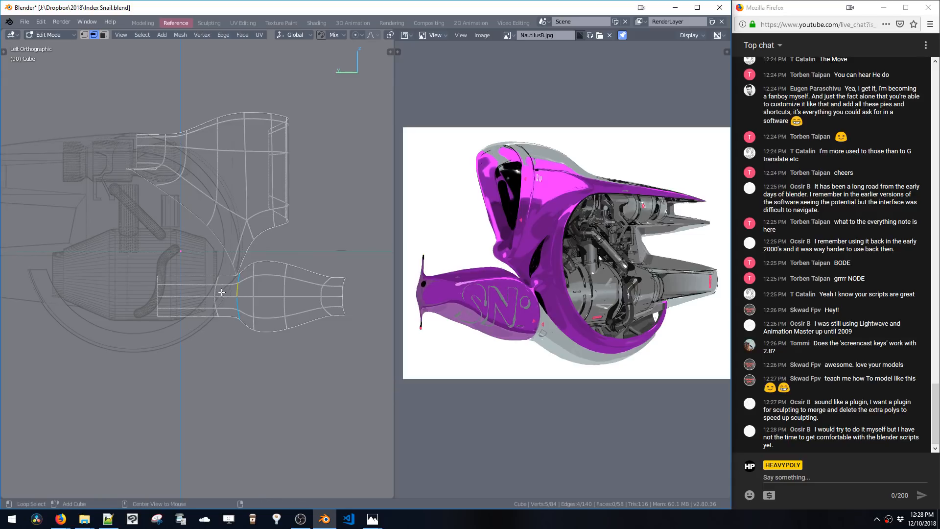
alt+shift+click(217, 294)
alt+shift+click(157, 290)
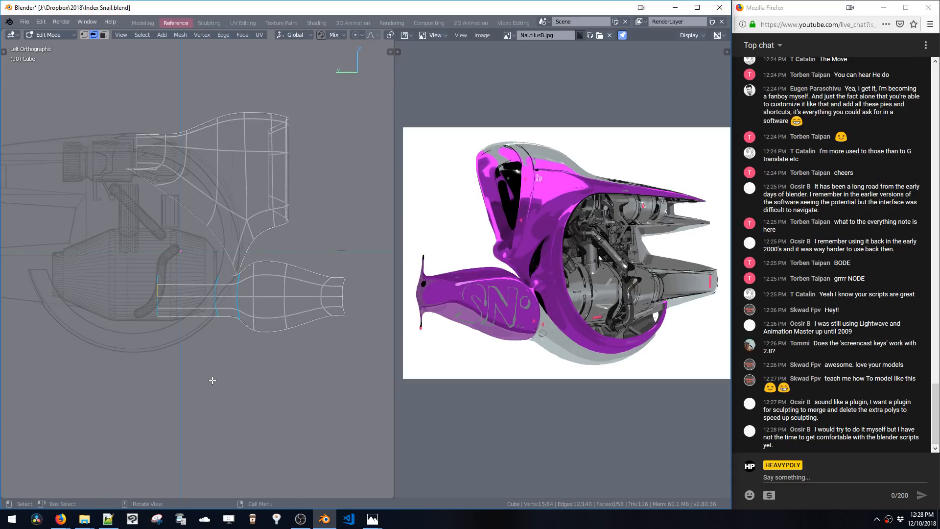
key(s)
key(z)
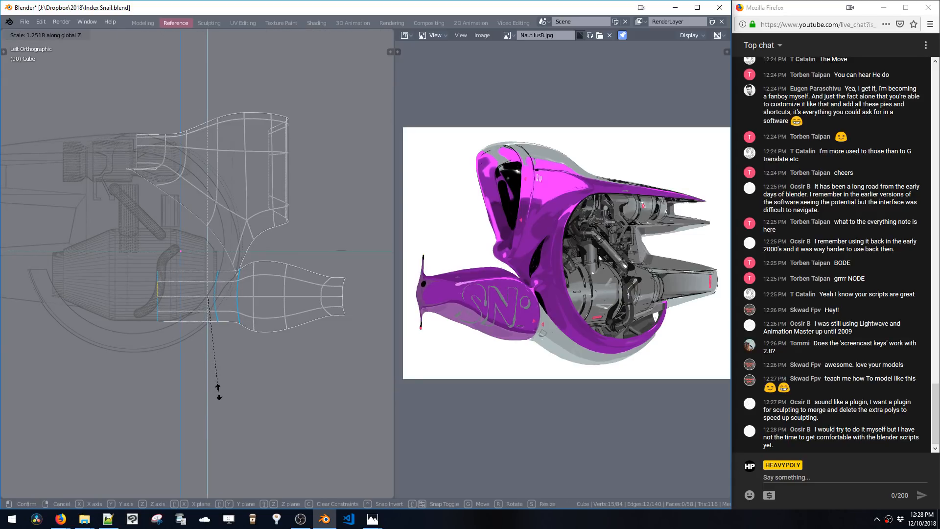
click(218, 390)
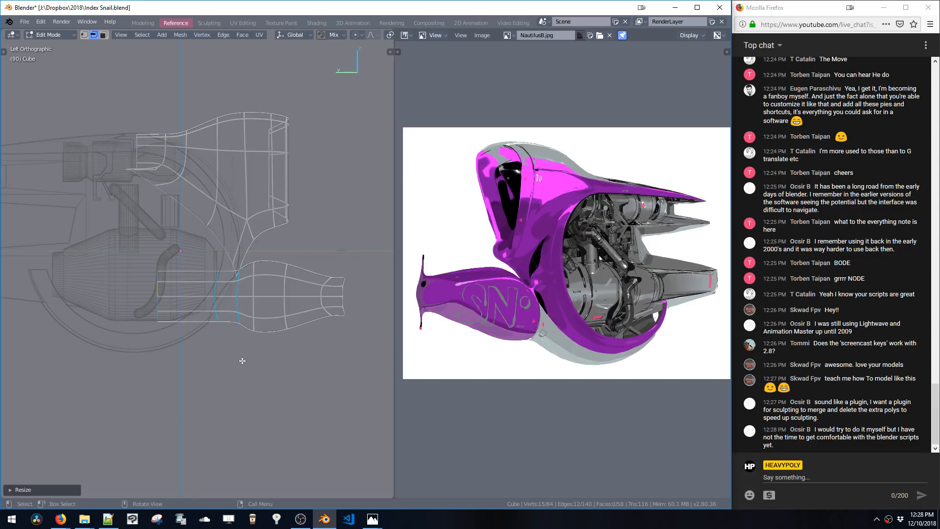
key(g)
key(y)
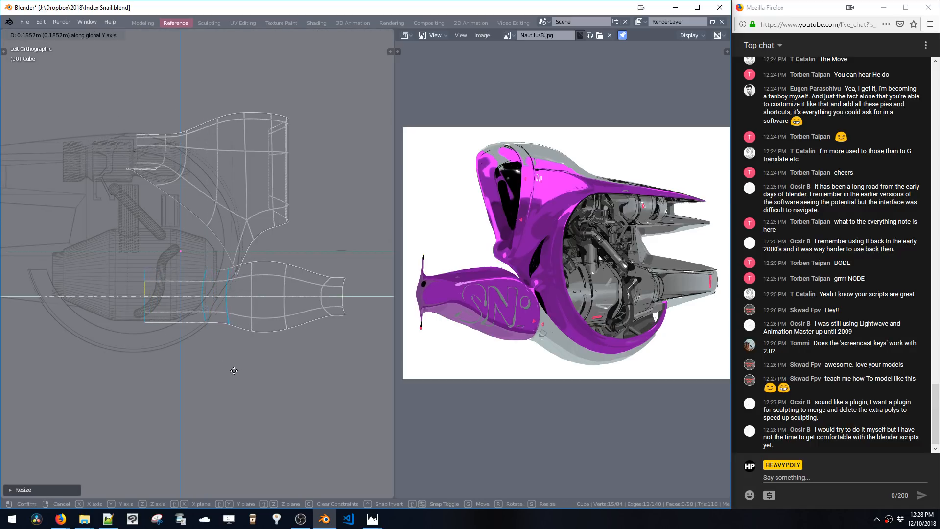
click(293, 379)
Switch to vertex selection, box-select the bottom vertices at the tube's front and move them along Z
alt+click(219, 321)
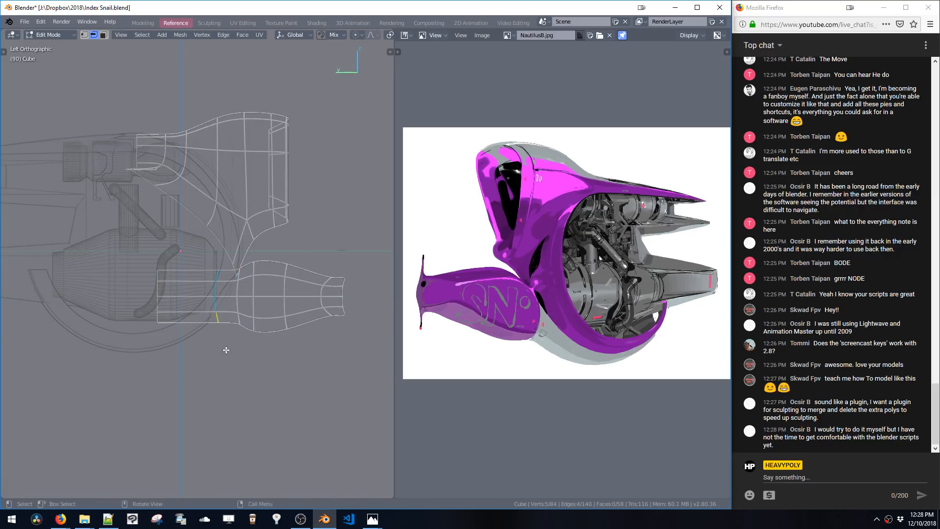
key(1)
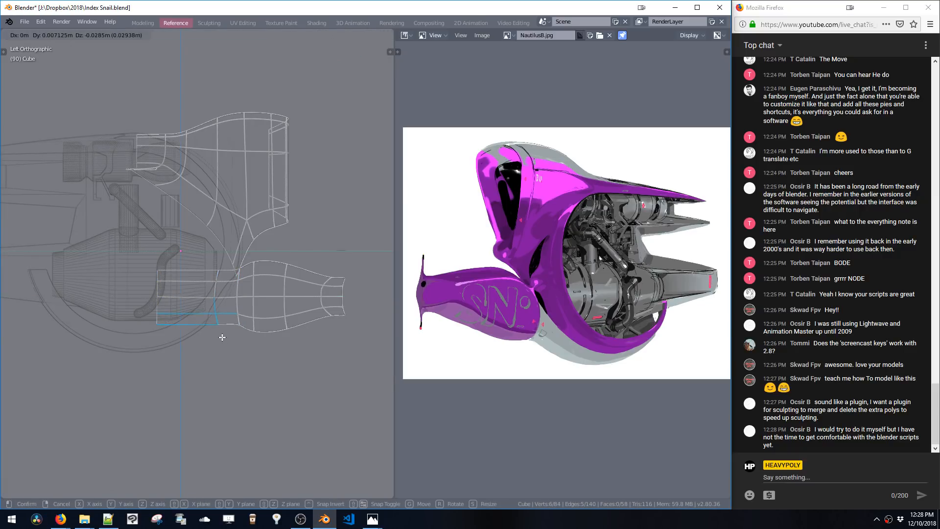
key(b)
drag(216, 315, 225, 333)
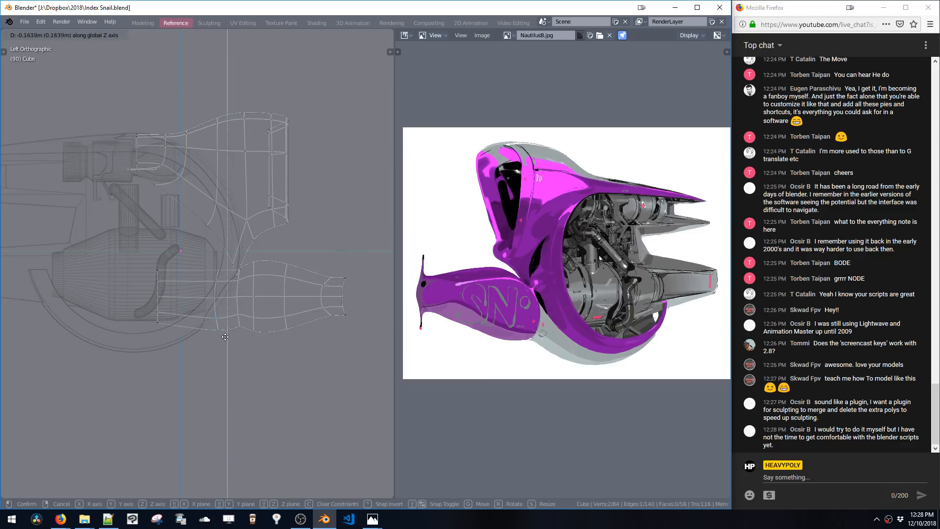
key(g)
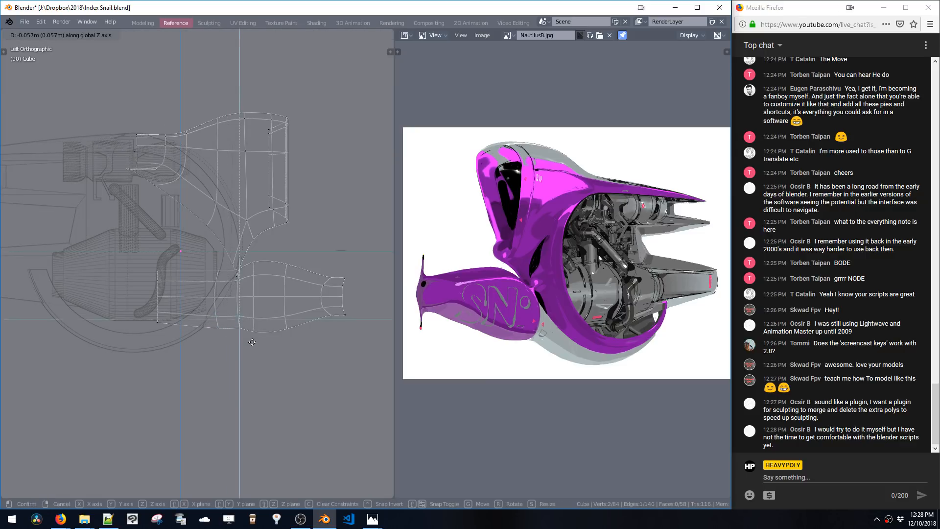
key(z)
click(252, 350)
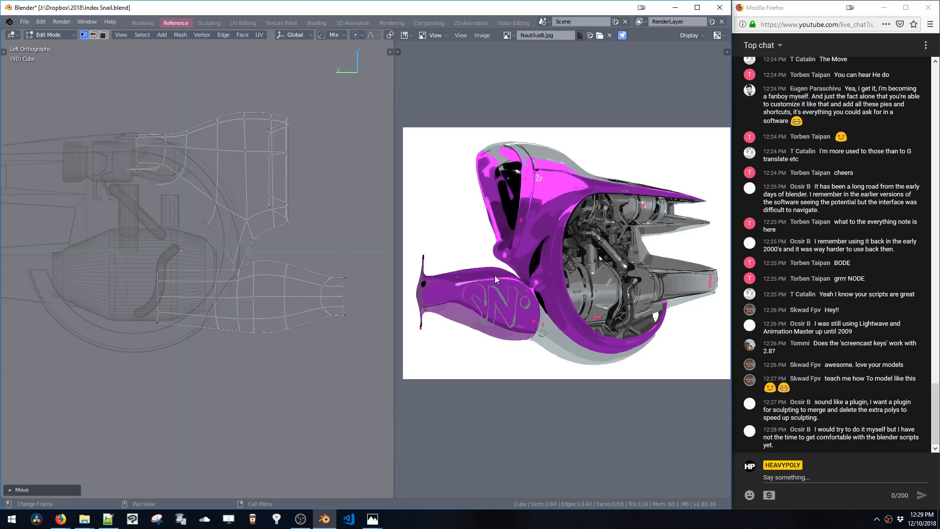
Switch to edge selection and dissolve the selected edges on the tube
scroll(246, 275, up, 4)
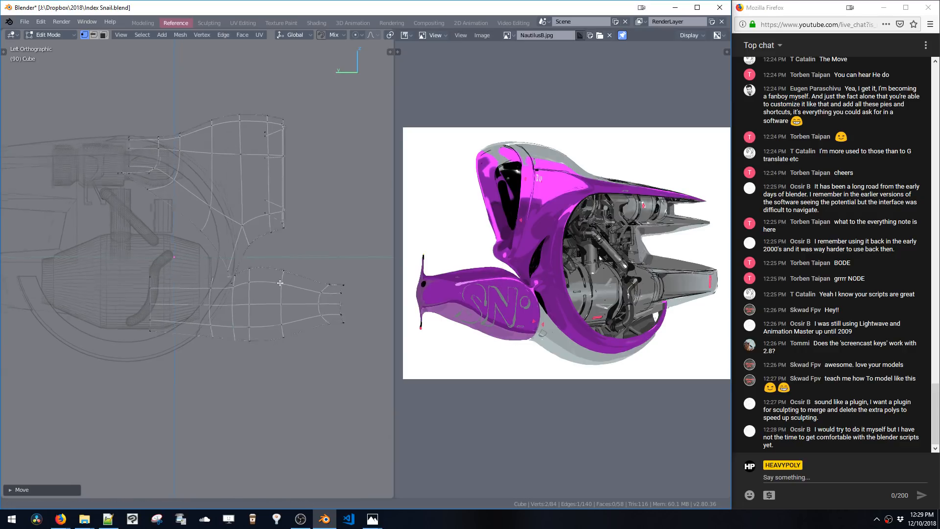
key(2)
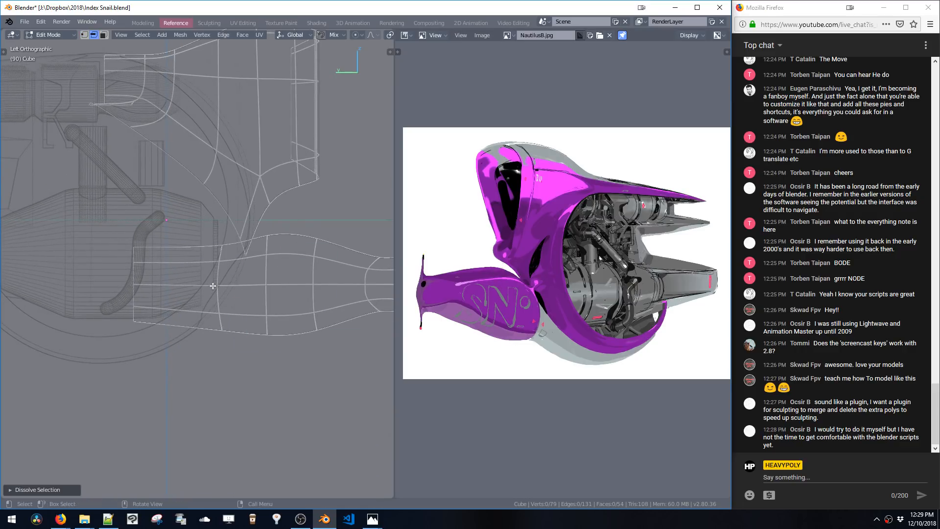
key(ctrl+x)
click(244, 305)
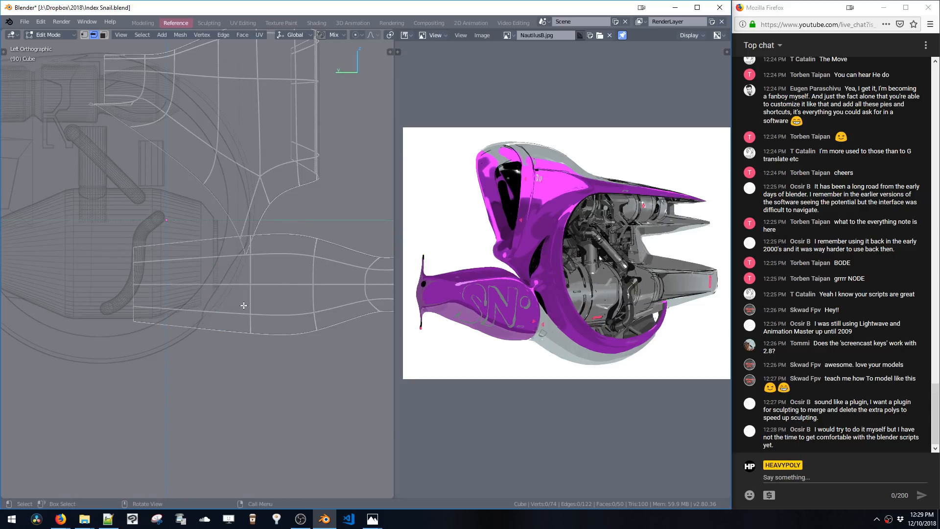
Box-select vertices along the tube's lower edge in Edit Mode and move them along Y
key(Tab)
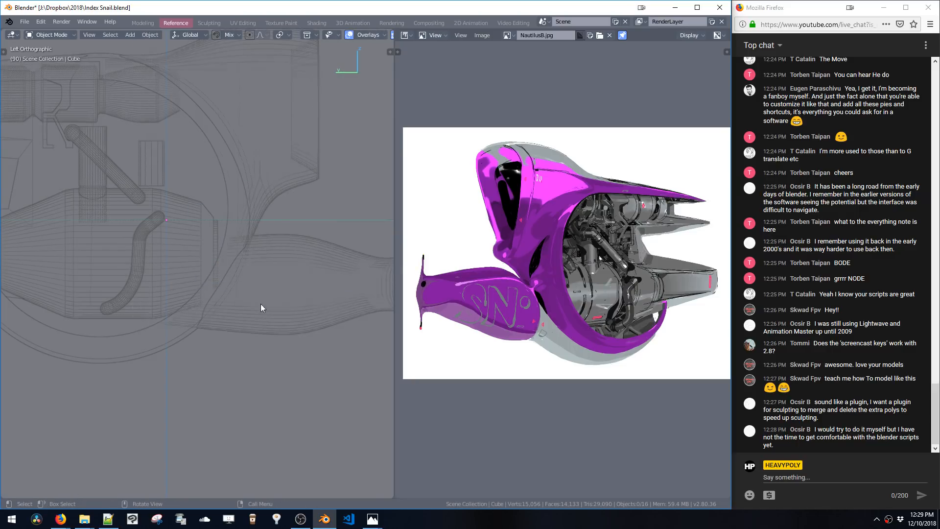
right_drag(278, 275, 218, 211)
shift+middle_drag(244, 252, 231, 245)
shift+drag(249, 216, 259, 288)
shift+middle_drag(258, 288, 245, 273)
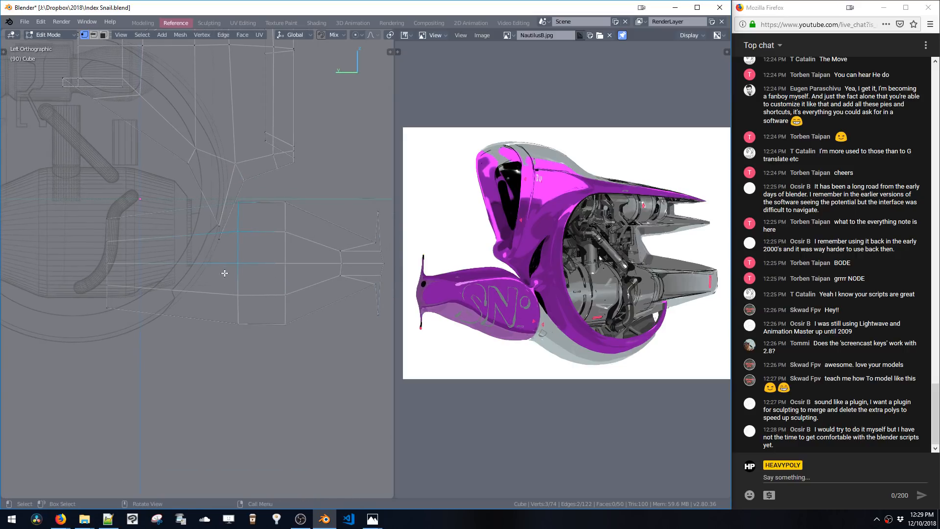
drag(224, 273, 252, 341)
key(g)
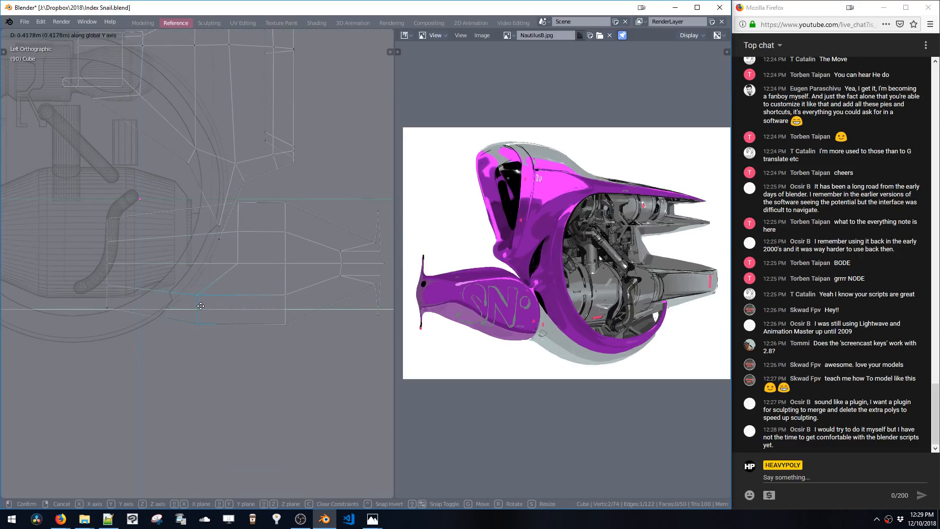
click(211, 297)
Select the diagonal edge at the tube's lower front and undo the last operation
right_drag(204, 312, 210, 262)
alt+click(215, 291)
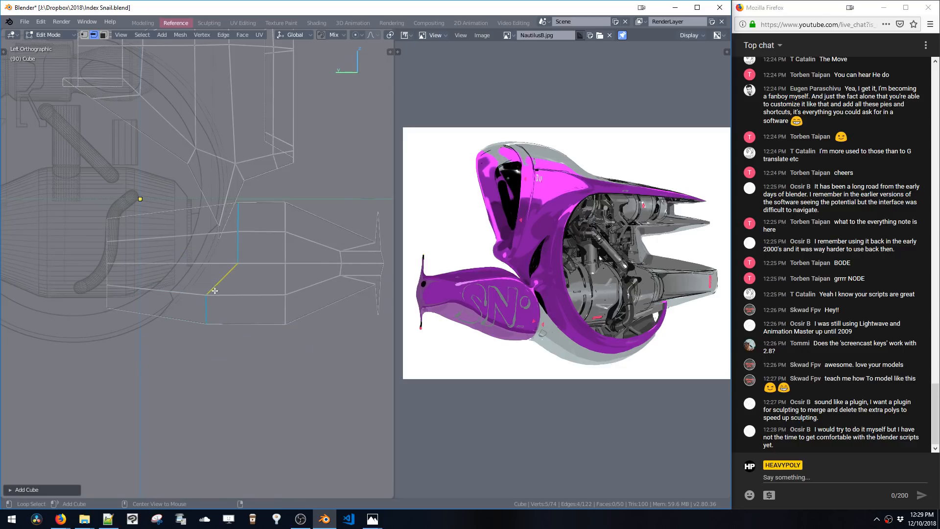
key(ctrl+z)
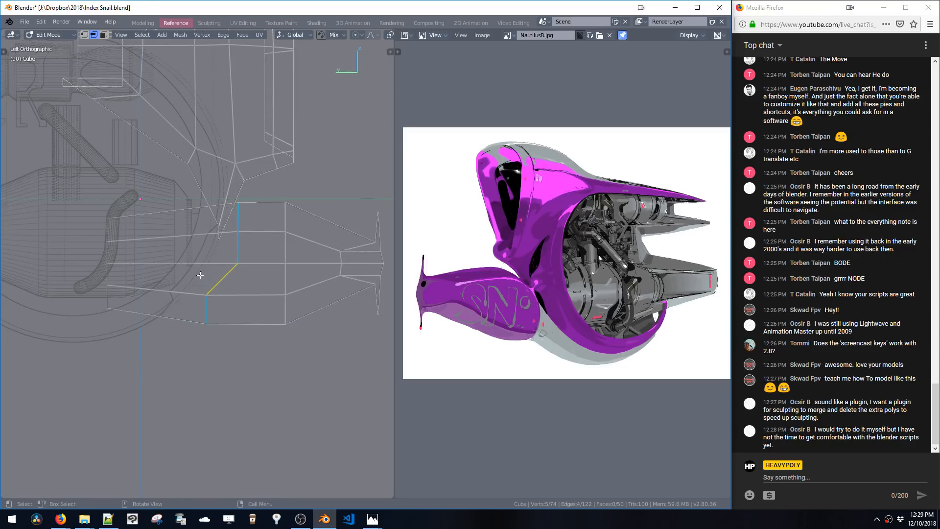
Switch to vertex selection and slide a vertex along the tube's front edge
key(1)
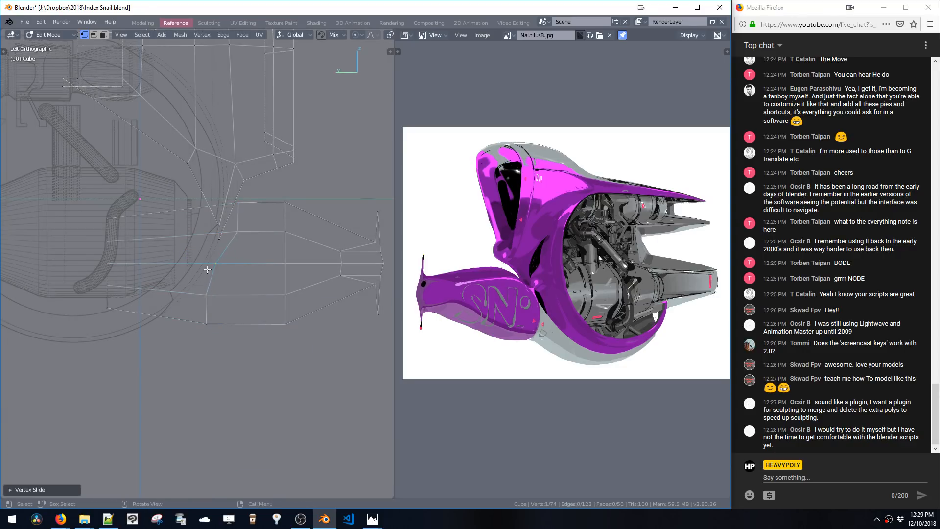
click(233, 233)
key(g)
key(g)
click(219, 234)
Box-select a column of vertices on the tube, shear them and move them along Y
shift+middle_drag(273, 254, 269, 246)
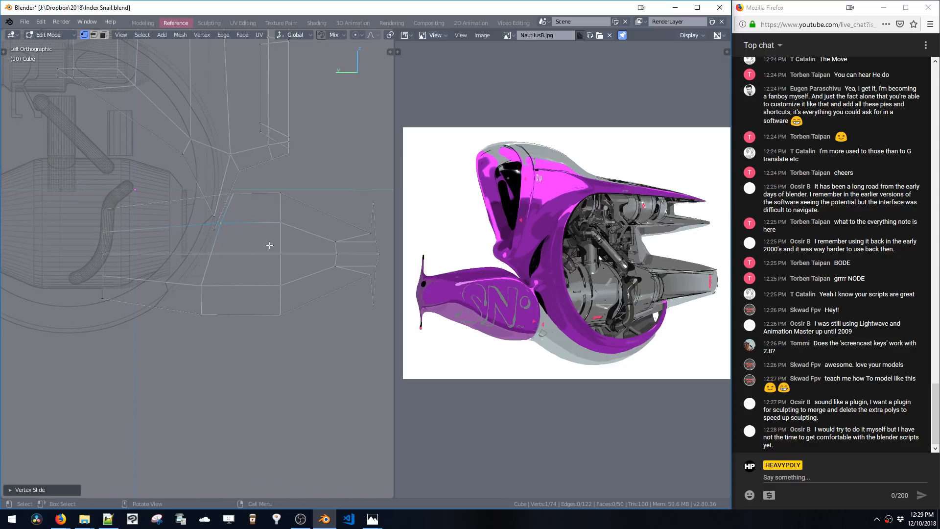
click(271, 180)
drag(271, 181, 294, 320)
key(ctrl+shift+space)
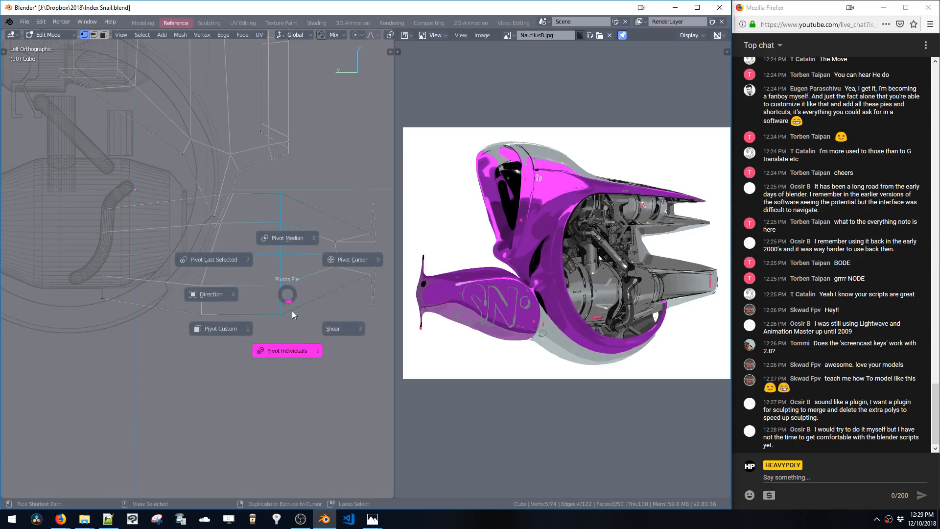
click(342, 328)
click(366, 335)
key(g)
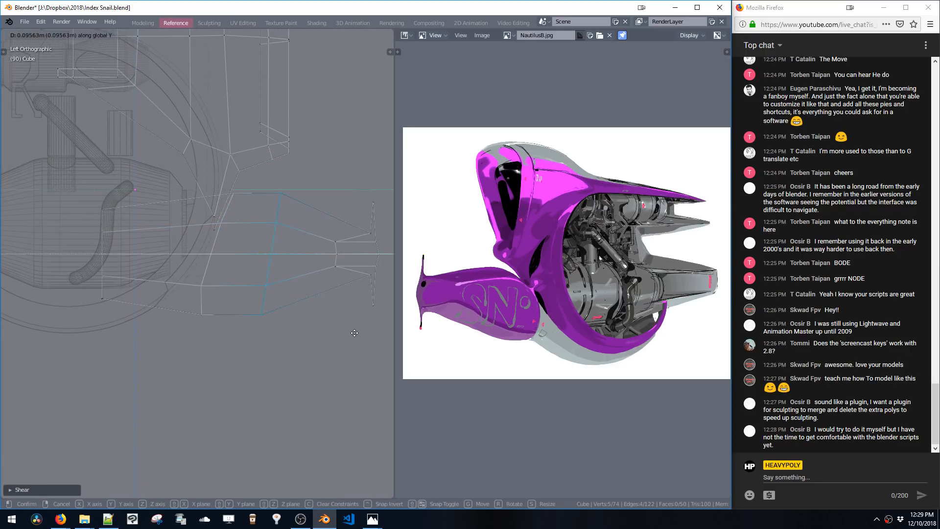
click(356, 332)
Select a vertex on the tube's underside, shear it and scale the selection along Y
alt+click(208, 263)
key(ctrl+space)
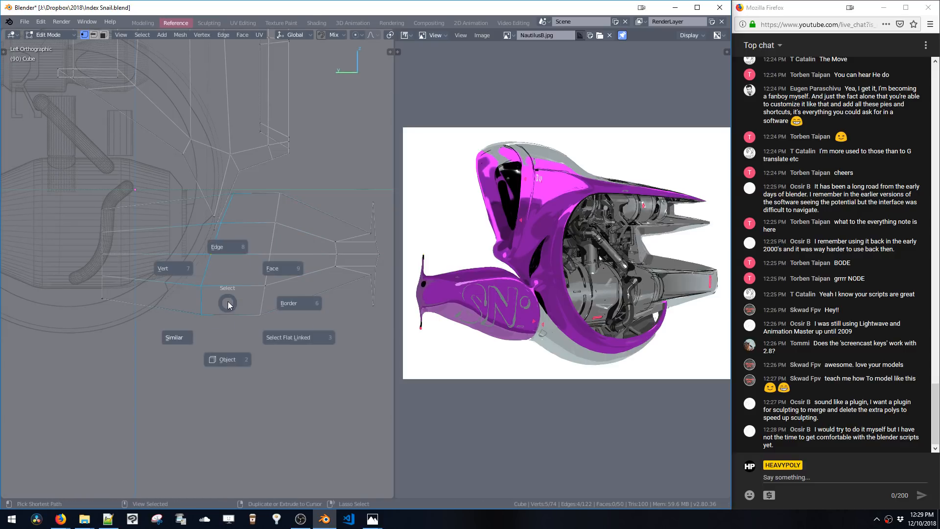
key(Escape)
key(ctrl+shift+space)
click(267, 338)
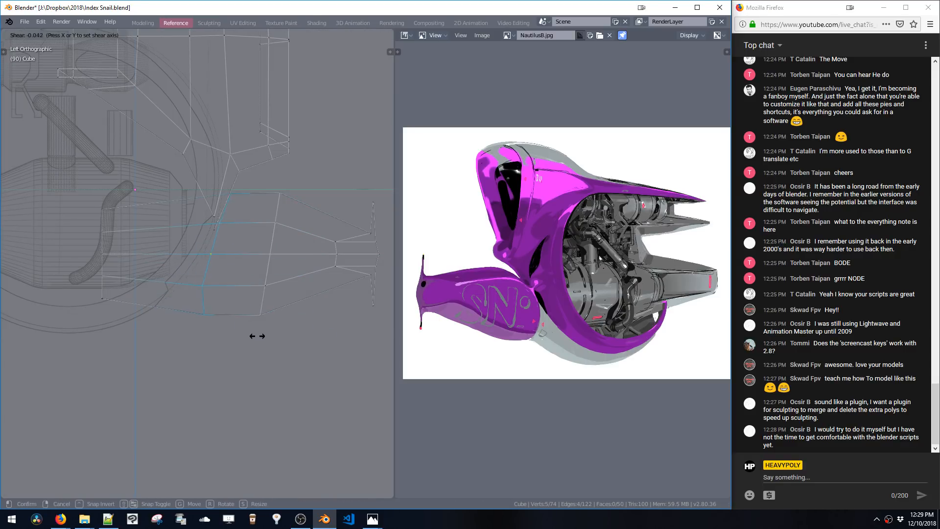
click(286, 339)
key(s)
key(y)
click(293, 292)
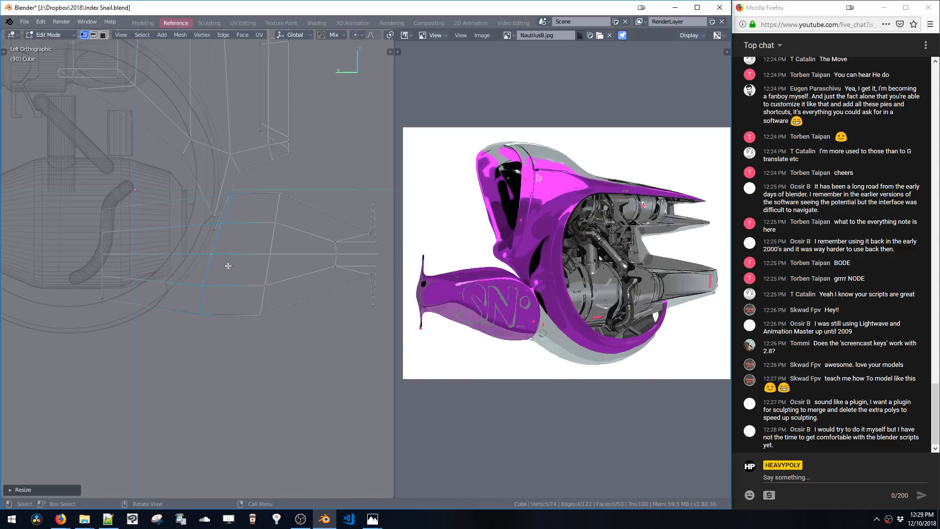
Box-select vertices at the tube's lower front and move them
drag(192, 306, 214, 331)
key(g)
click(210, 333)
Box-select another group of tube vertices and shear them
shift+middle_drag(159, 214, 203, 210)
drag(137, 198, 168, 303)
shift+middle_drag(192, 272, 230, 250)
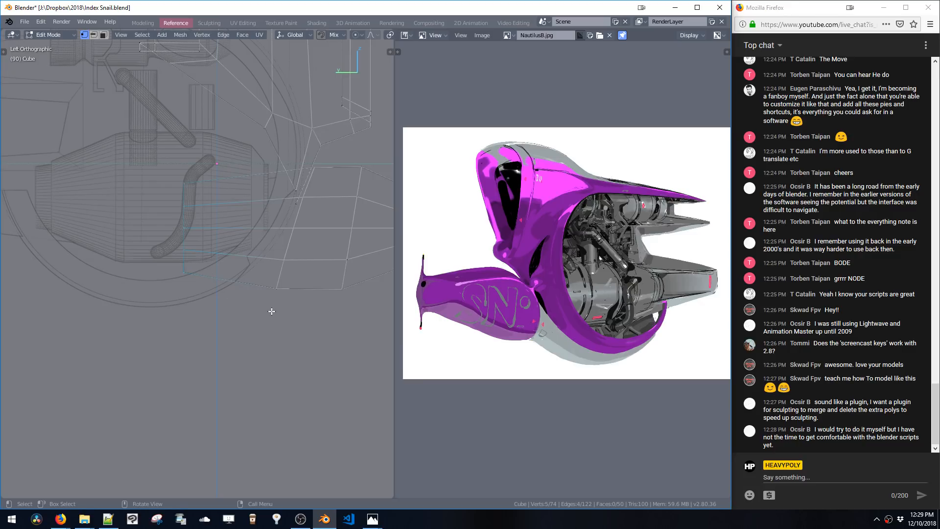
key(shift+s)
click(314, 346)
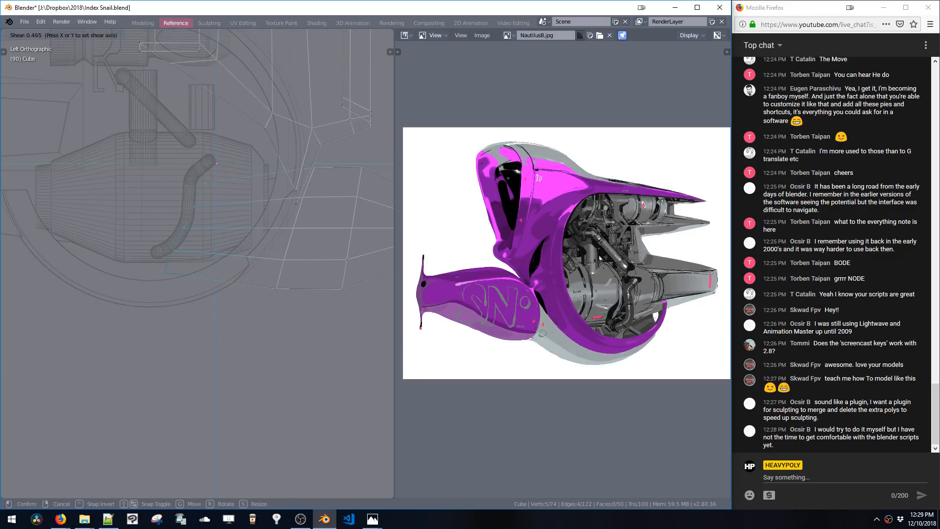
Select a vertex on the tube's lower edge and refine its position with several moves and scales
click(224, 294)
key(g)
click(230, 341)
key(s)
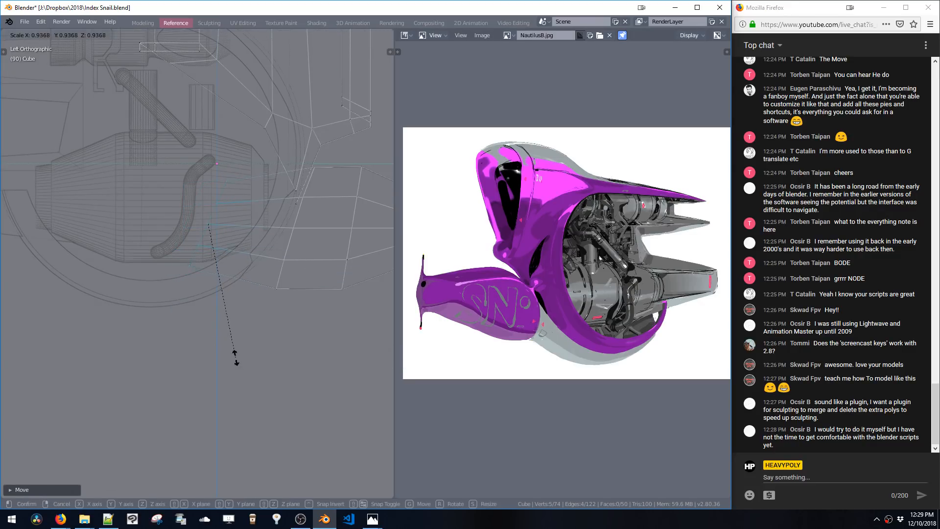
click(235, 341)
key(g)
click(225, 338)
key(s)
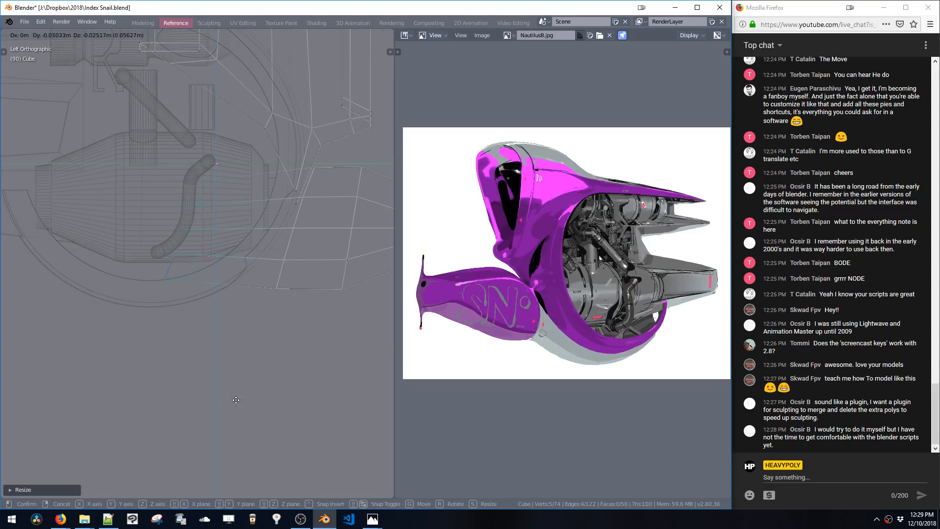
click(226, 365)
key(g)
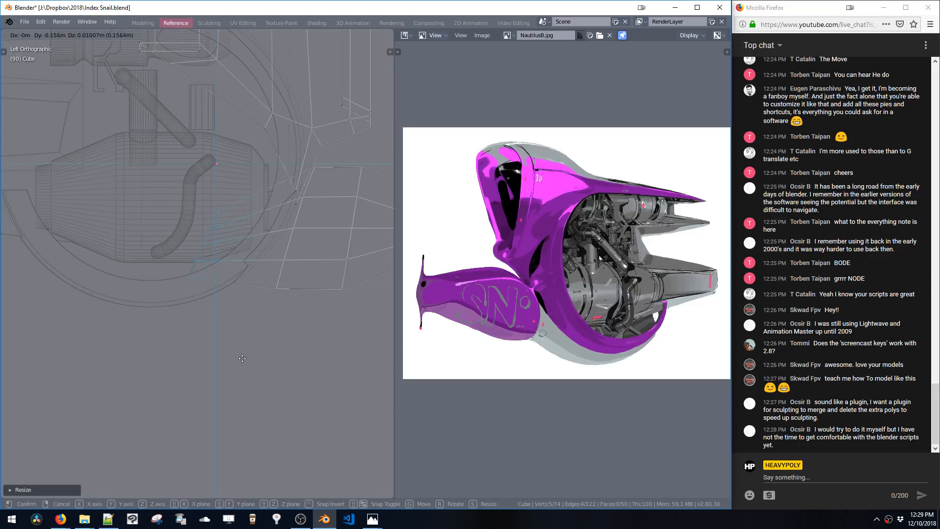
click(268, 362)
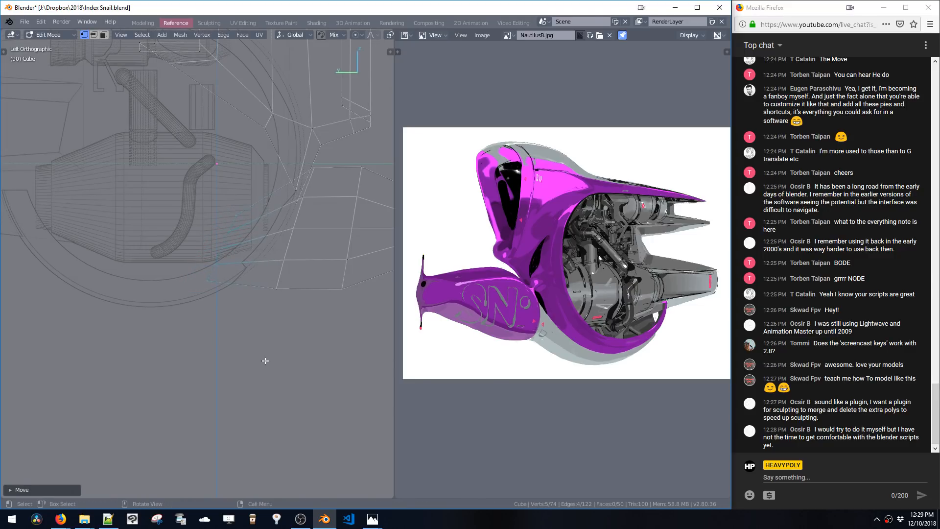
key(g)
click(263, 349)
shift+middle_drag(296, 313, 263, 313)
Select faces at the tube's front in perspective view and scale them along Z
key(Tab)
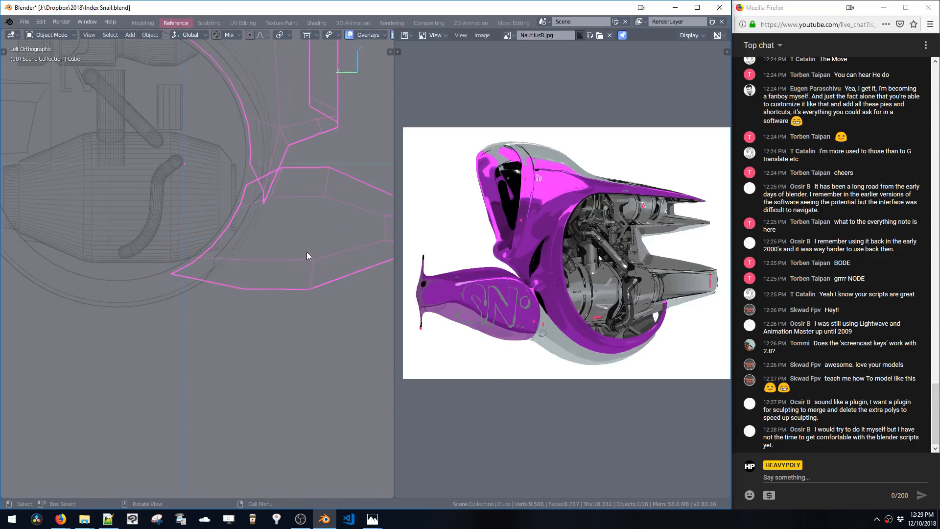
middle_drag(307, 252, 265, 251)
key(Tab)
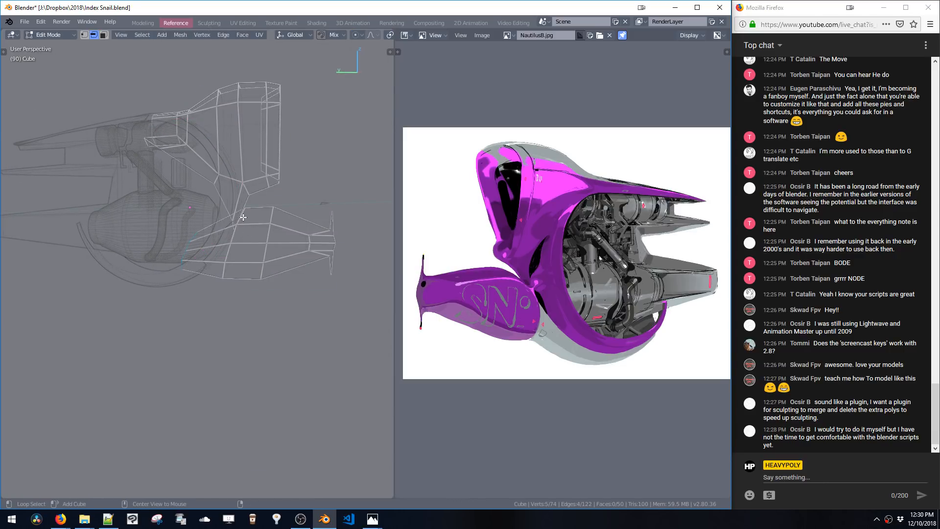
key(space)
alt+click(254, 224)
key(s)
key(z)
click(245, 303)
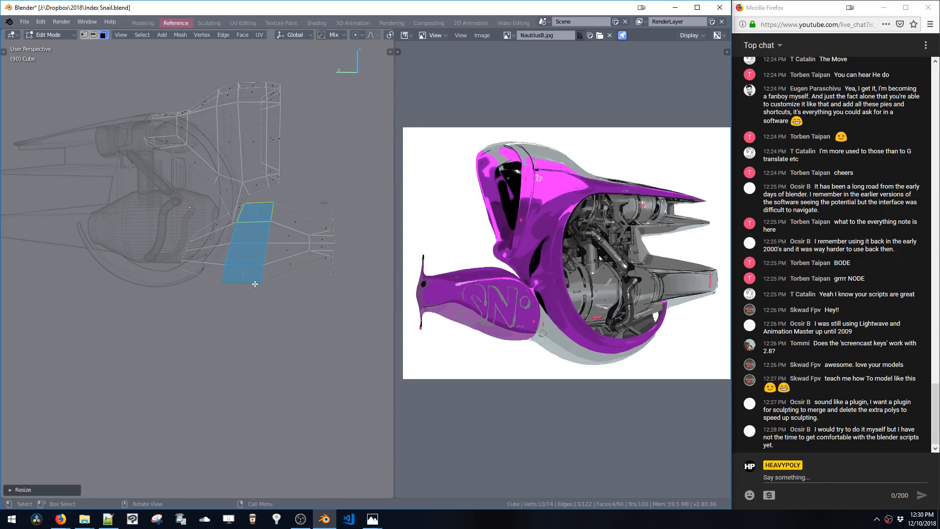
Move the selected tube faces along Y
key(Tab)
mouse_move(259, 290)
middle_down()
mouse_move(273, 283)
mouse_move(244, 310)
mouse_move(200, 304)
mouse_move(243, 293)
mouse_move(275, 269)
mouse_move(268, 260)
middle_up()
key(Tab)
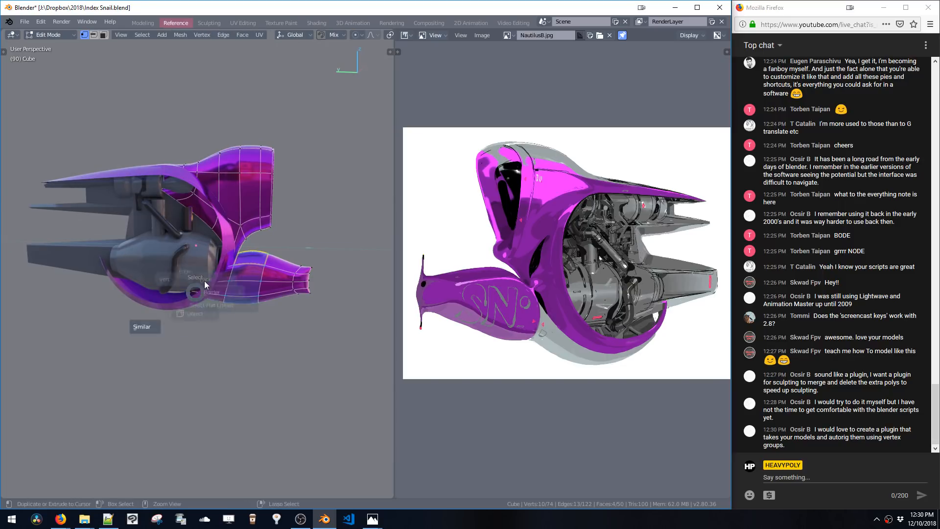
key(g)
key(y)
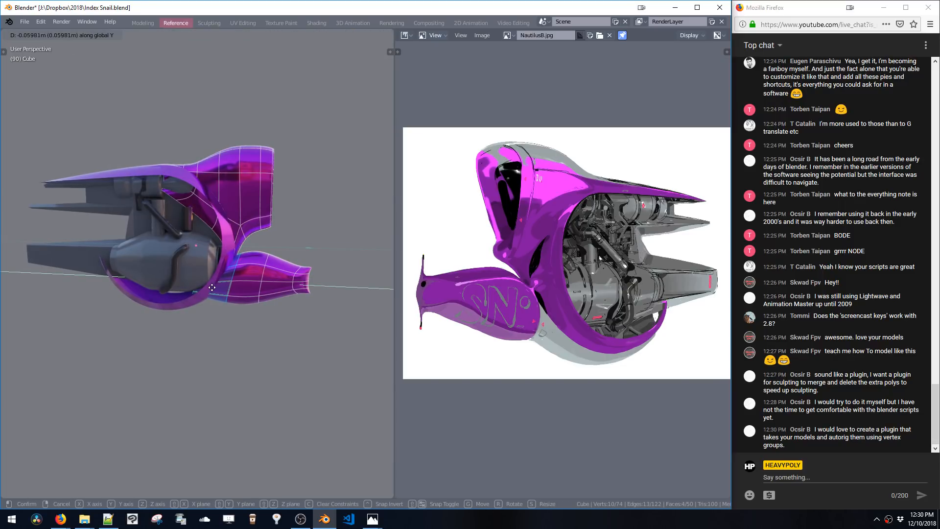
click(209, 287)
Add a loop cut across the tube and slide it into place
key(space)
key(ctrl+r)
click(251, 263)
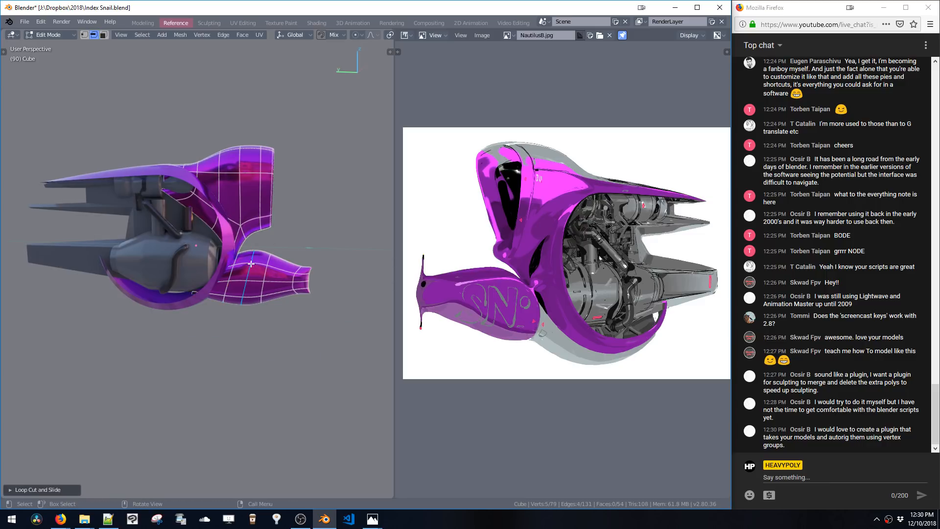
ctrl+middle_drag(267, 288, 268, 227)
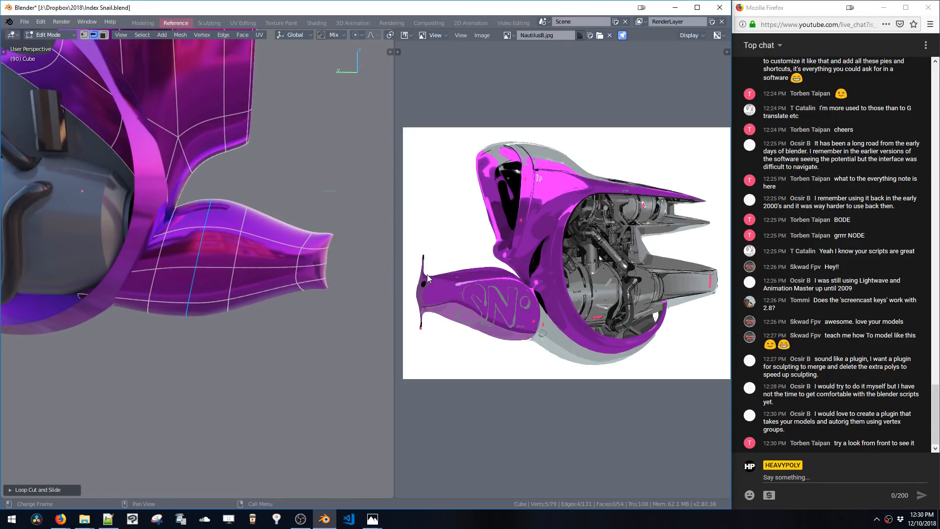
Select an edge loop on the tube and dissolve it
double_click(299, 244)
key(Tab)
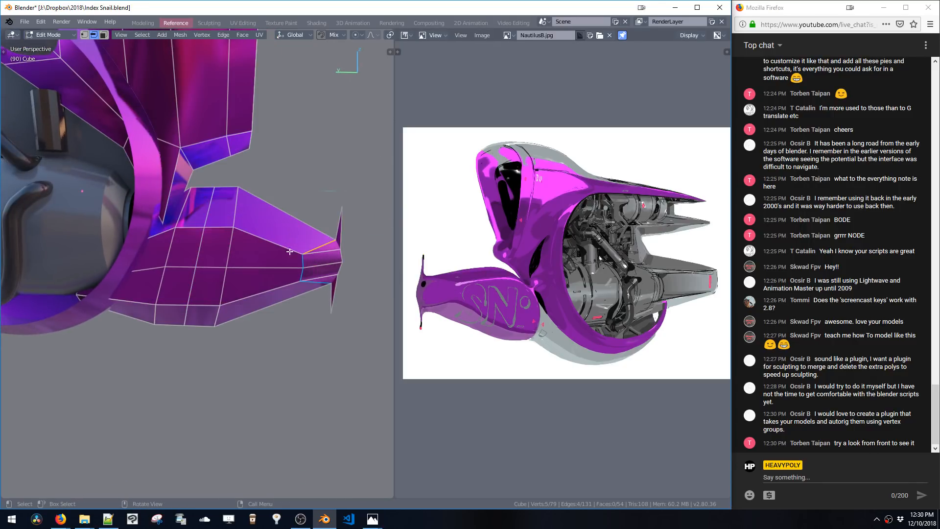
double_click(231, 235)
key(ctrl+x)
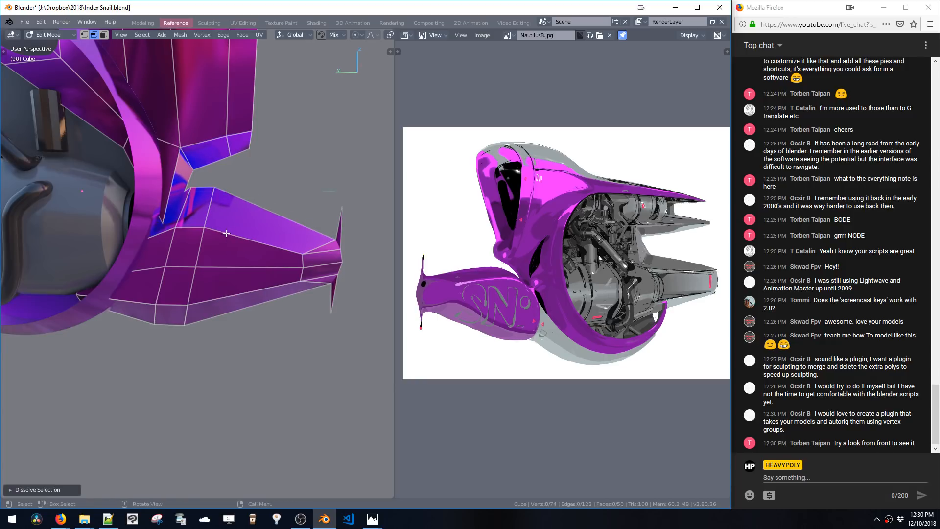
Select the whole linked tube mesh and reposition it with moves along Y
key(Tab)
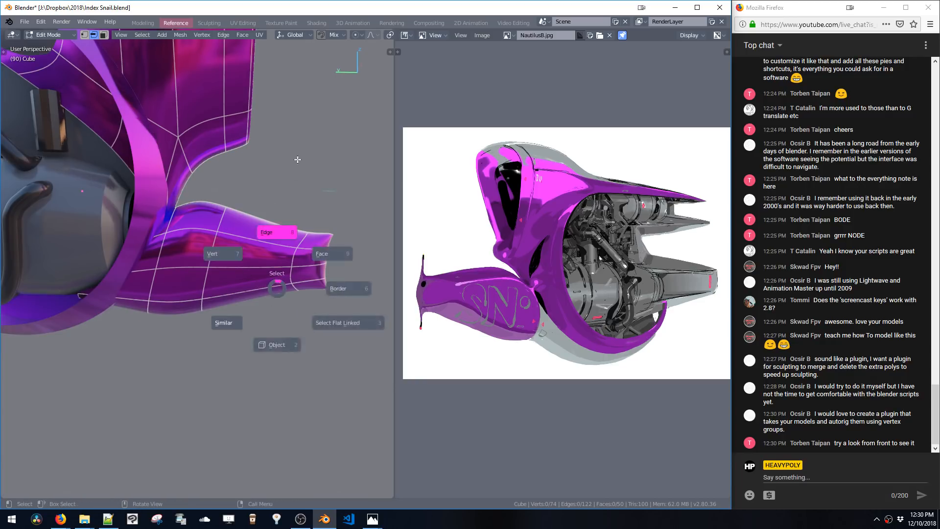
key(Tab)
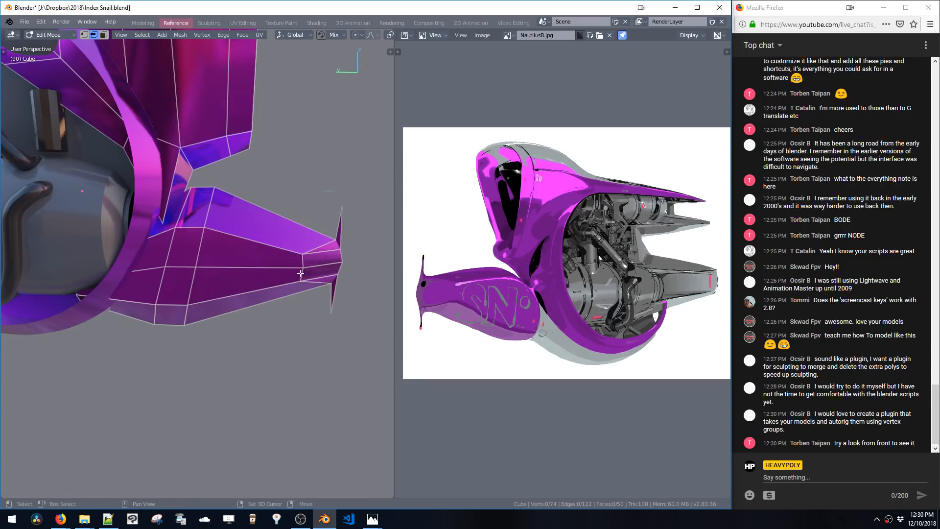
middle_drag(319, 258, 274, 251)
shift+middle_drag(274, 252, 242, 273)
click(243, 275)
key(ctrl+l)
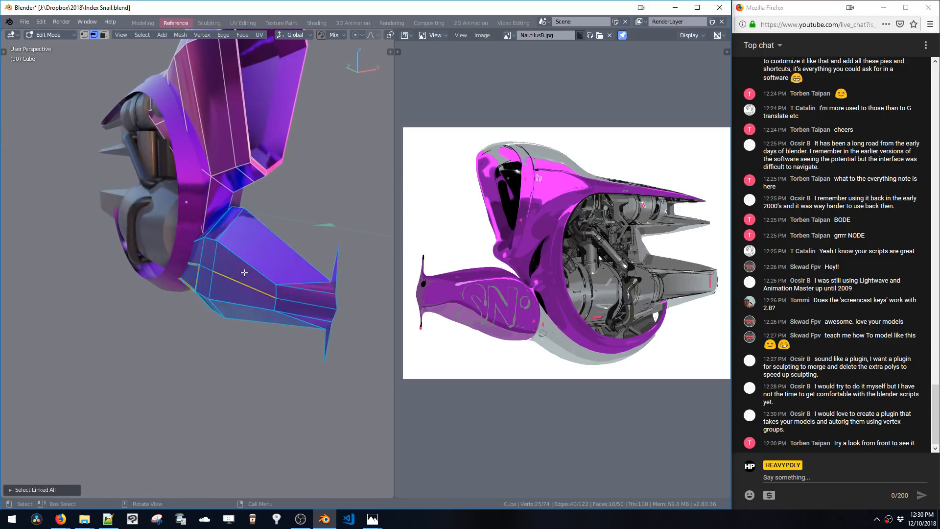
key(g)
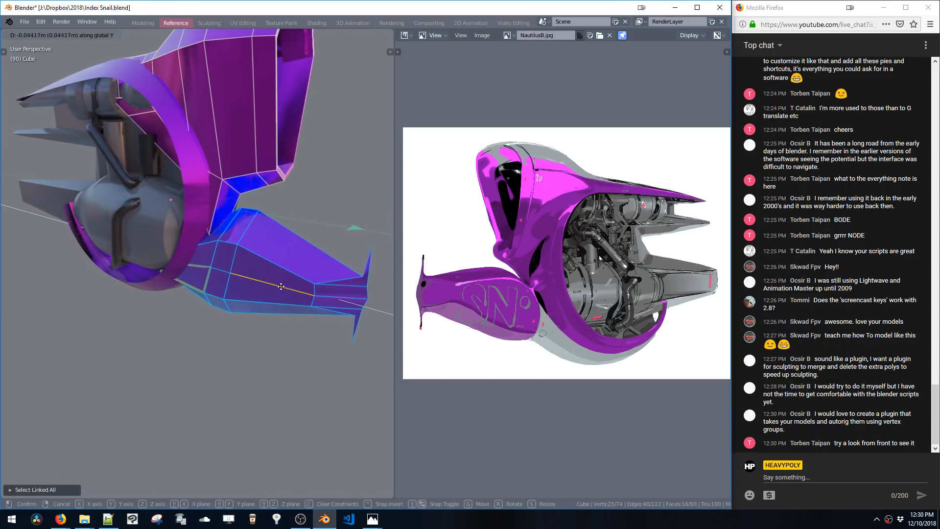
click(286, 286)
key(Tab)
middle_drag(285, 285, 250, 241)
key(g)
click(283, 251)
key(Tab)
Switch to editing the engine cylinder, select a band of its faces and scale it down
click(233, 235)
click(232, 246)
key(space)
click(238, 204)
scroll(248, 235, up, 5)
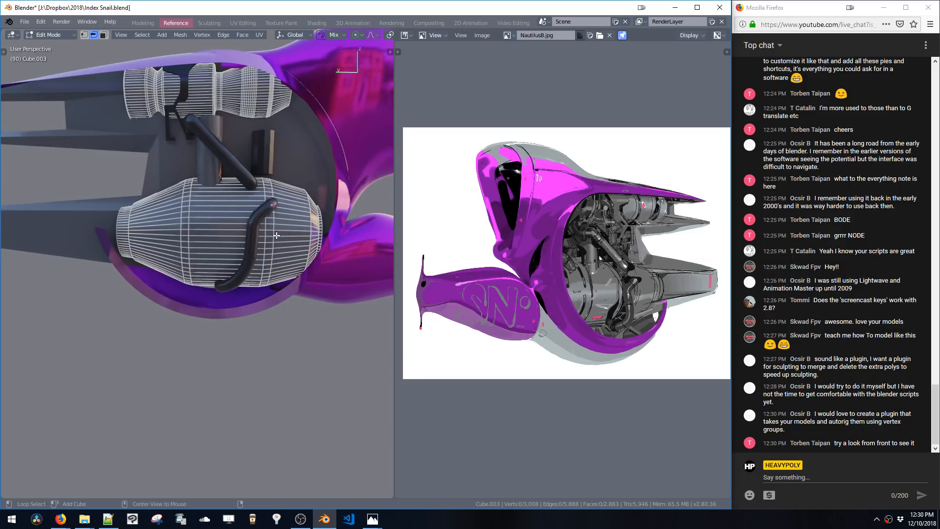
alt+shift+click(189, 233)
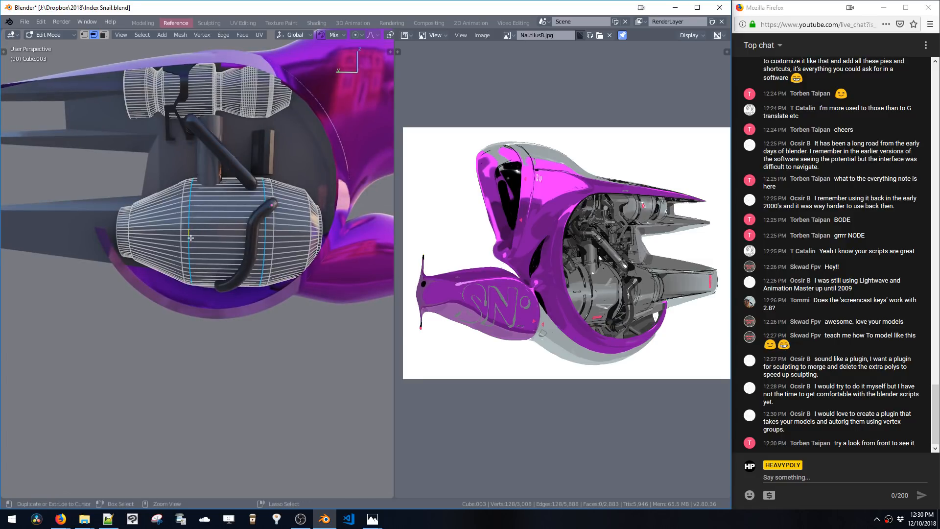
key(x)
key(space)
click(240, 212)
key(s)
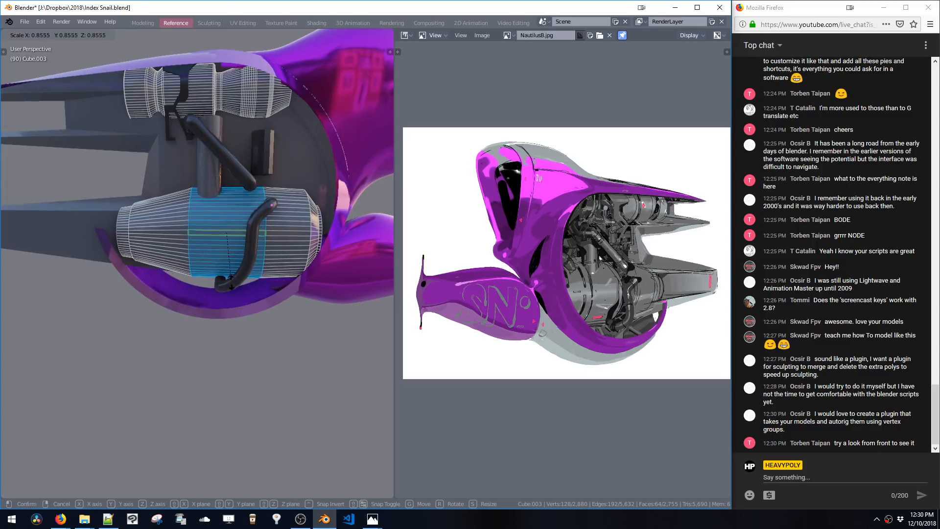
click(227, 266)
Select an edge loop on the engine cylinder, move it and bevel it
key(space)
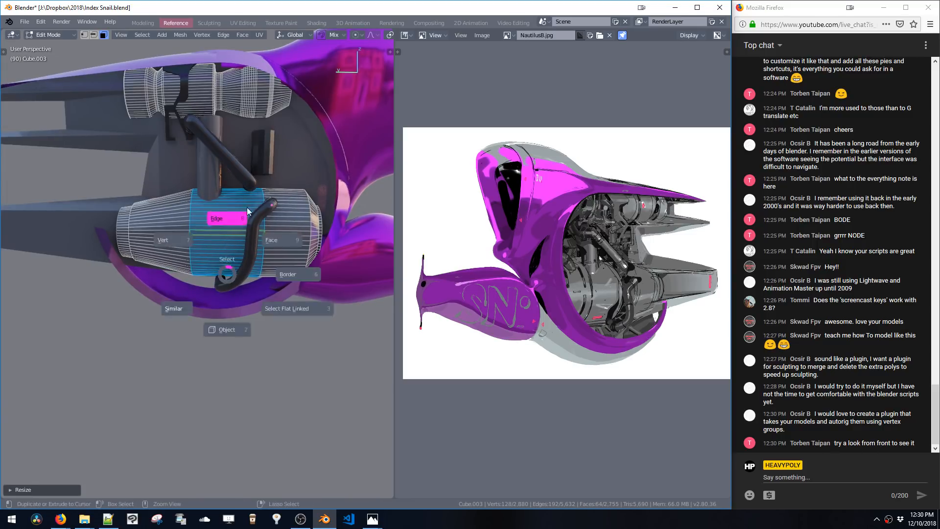
click(278, 248)
alt+click(265, 234)
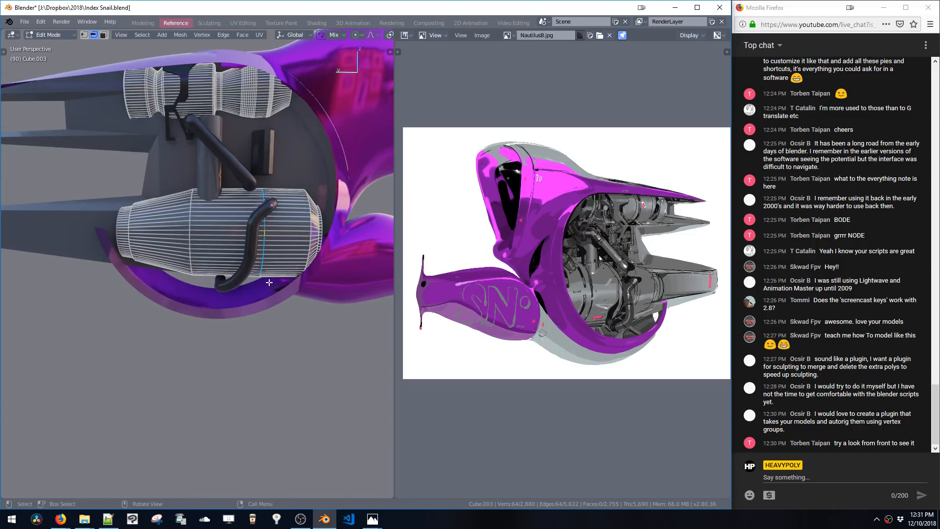
key(g)
click(272, 281)
key(ctrl+b)
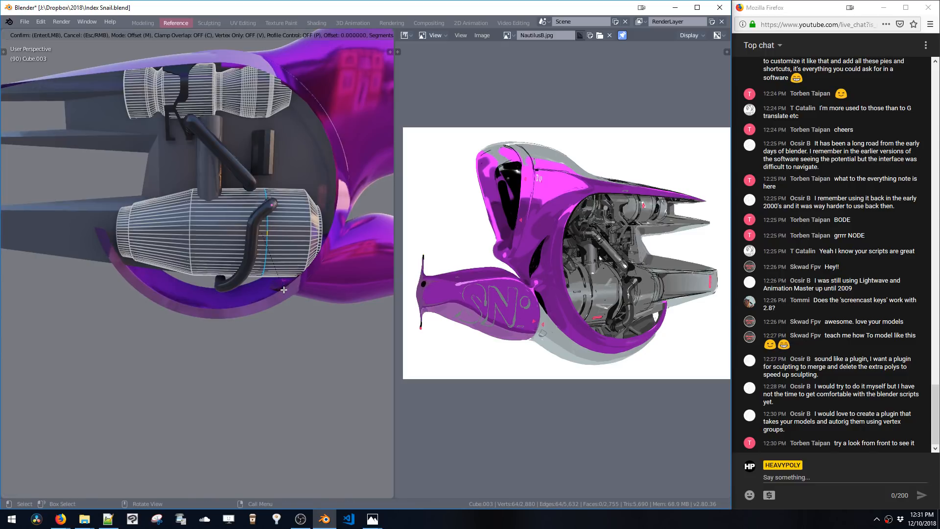
click(288, 297)
Add a small plane in the side view next to the engine cylinder
key(space)
click(315, 255)
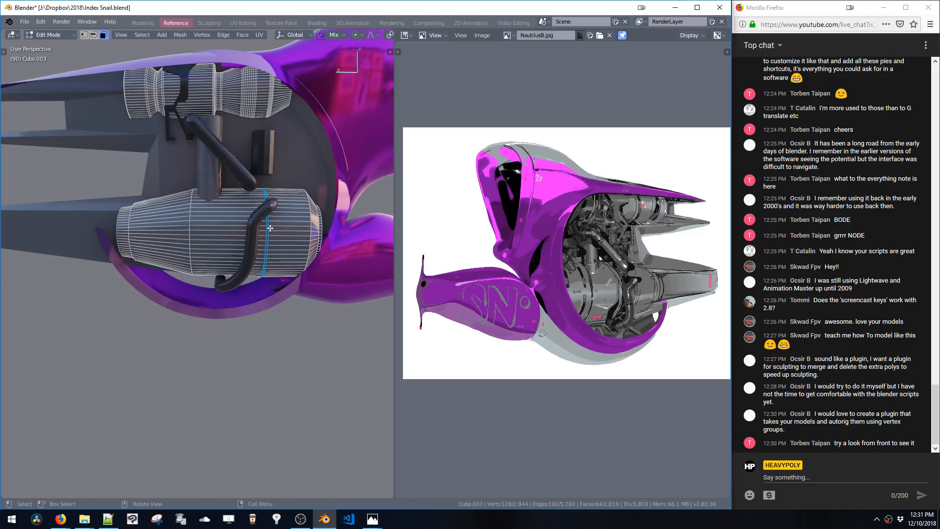
key(ctrl+KP_3)
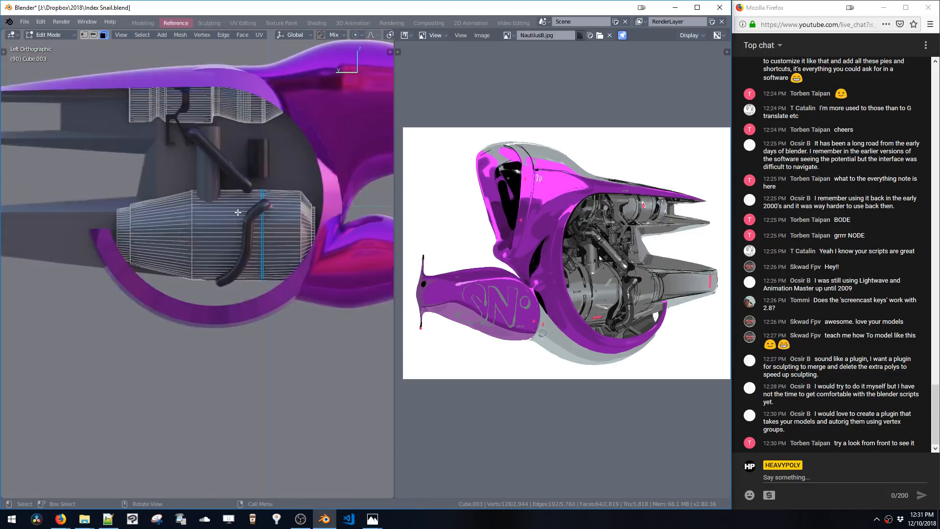
key(1)
click(257, 219)
key(shift+a)
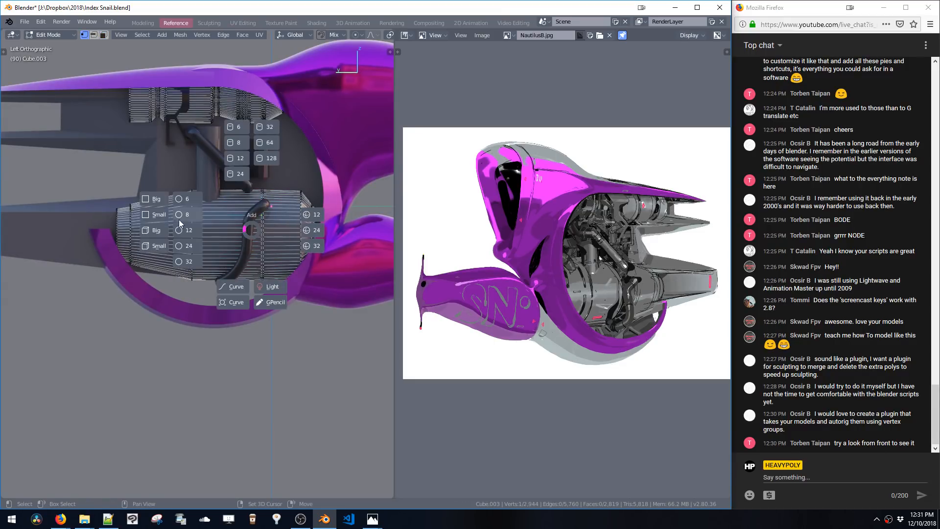
click(156, 216)
click(266, 267)
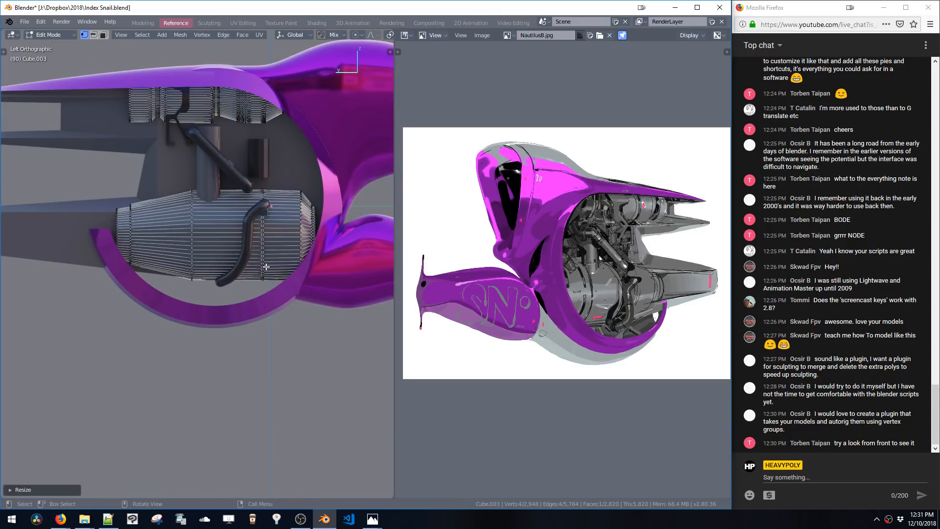
Separate the plane into its own object, move it and scale it along Z and Y into a thin vertical strip
key(p)
key(g)
click(227, 251)
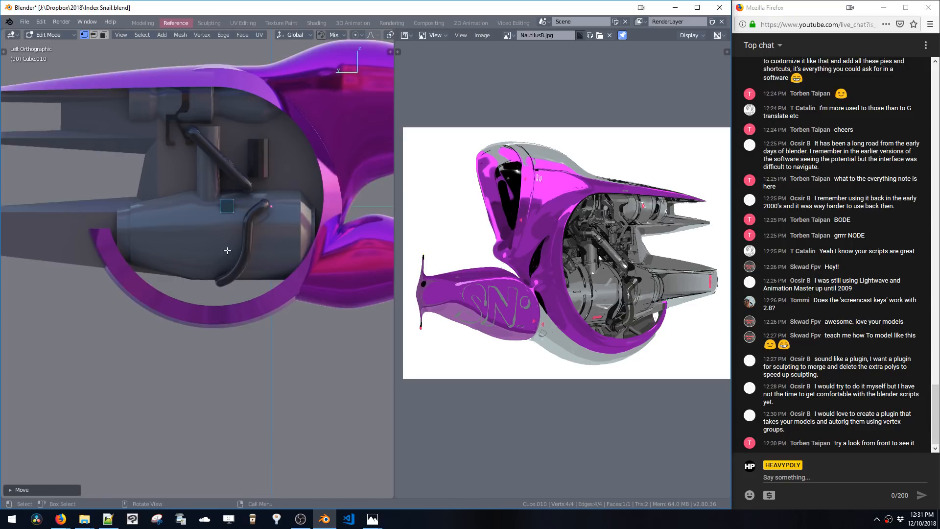
key(s)
key(z)
click(237, 326)
key(s)
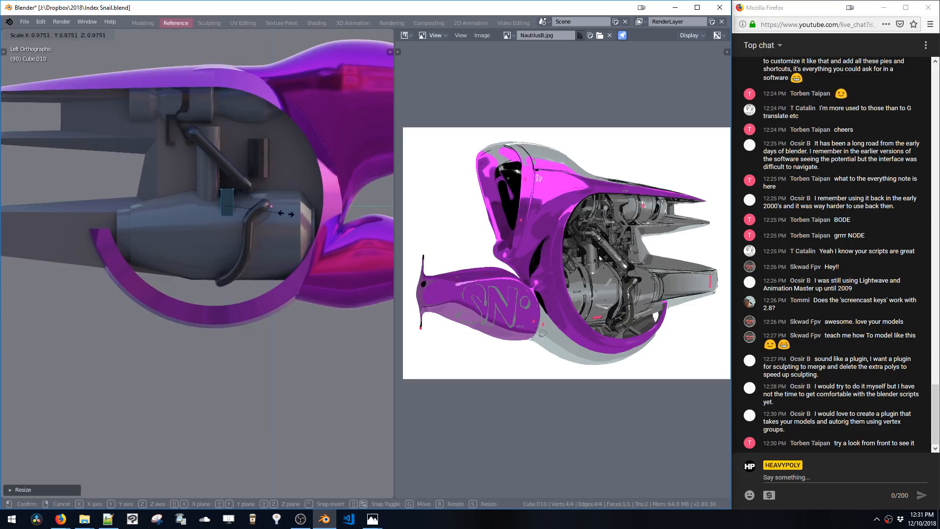
key(y)
click(252, 222)
Switch to wireframe display and adjust the strip's position and its width along Y
key(z)
click(221, 195)
ctrl+middle_drag(228, 206, 252, 184)
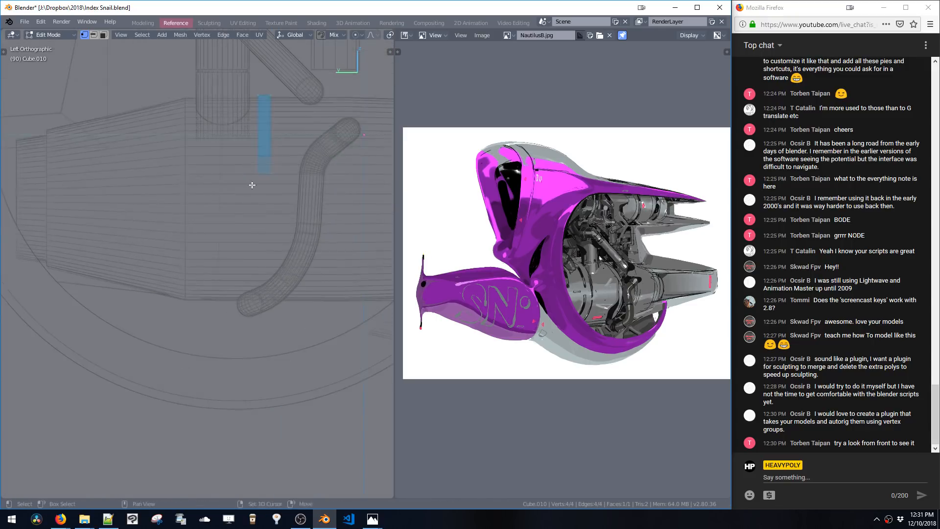
shift+middle_drag(329, 216, 298, 283)
key(g)
click(299, 279)
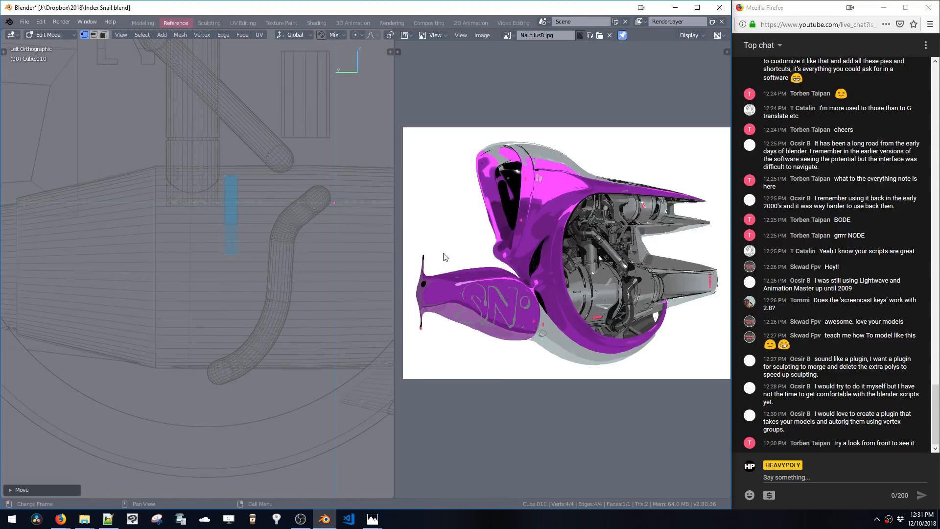
key(s)
key(y)
click(297, 234)
Bevel the strip's corner vertices to round its ends
shift+middle_drag(249, 240, 266, 254)
key(space)
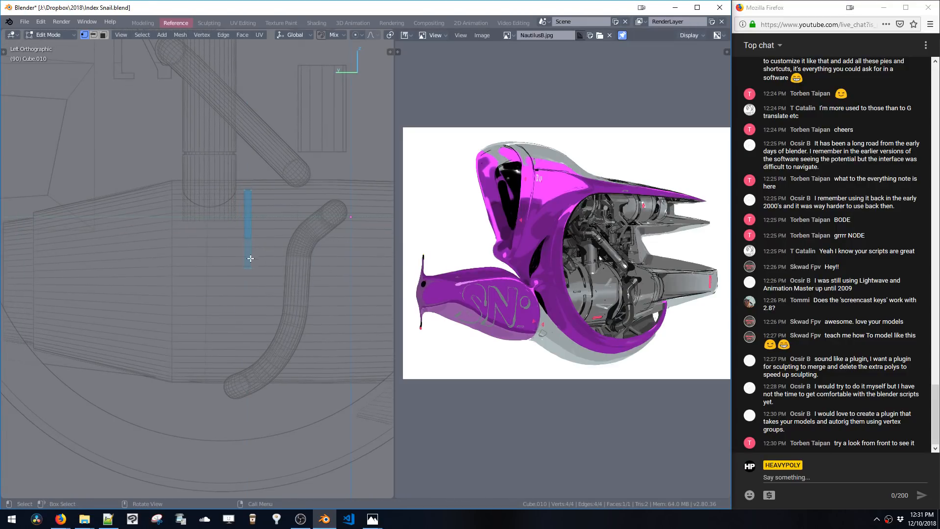
key(ctrl+shift+b)
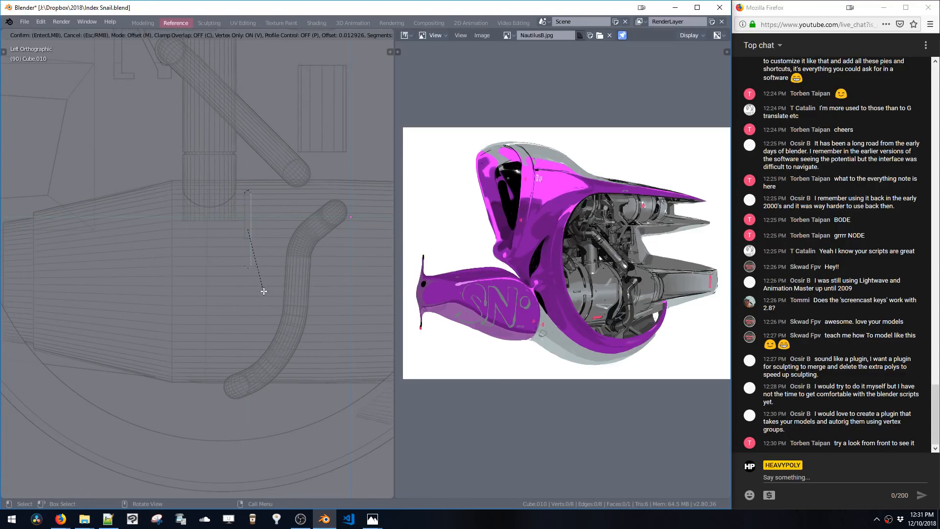
click(264, 293)
Duplicate the strip and move the copy down along Z
key(g)
key(z)
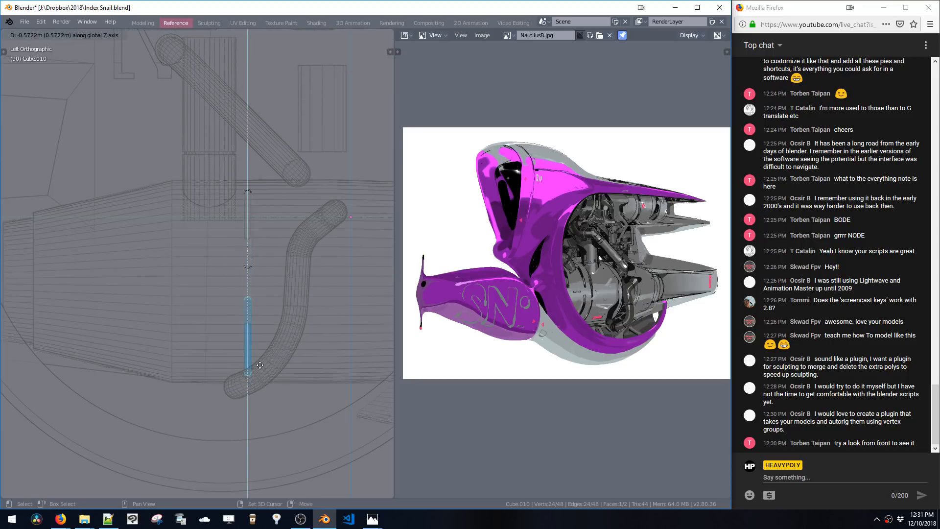
shift+middle_drag(264, 306, 254, 313)
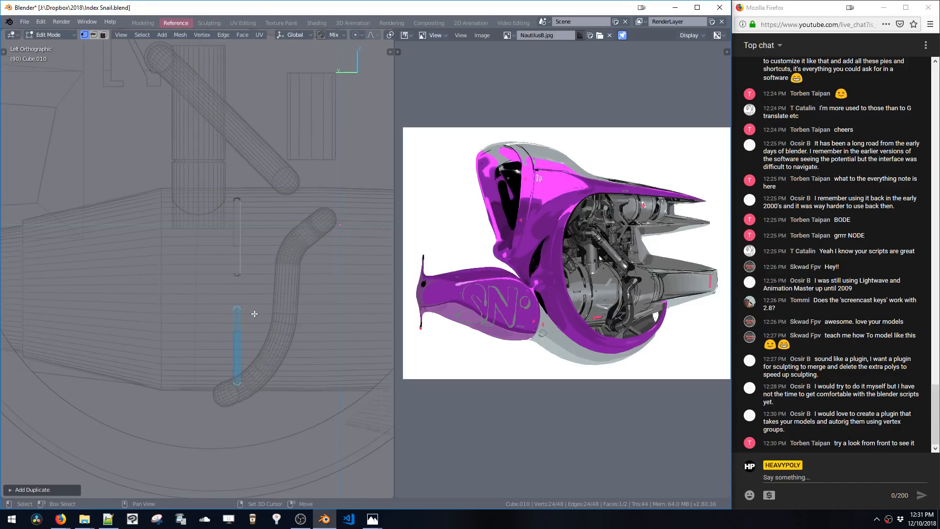
Extrude the upper strip, scale it down to about 0.72 and move it along Z
scroll(262, 281, up, 2)
shift+middle_drag(259, 275, 251, 267)
key(e)
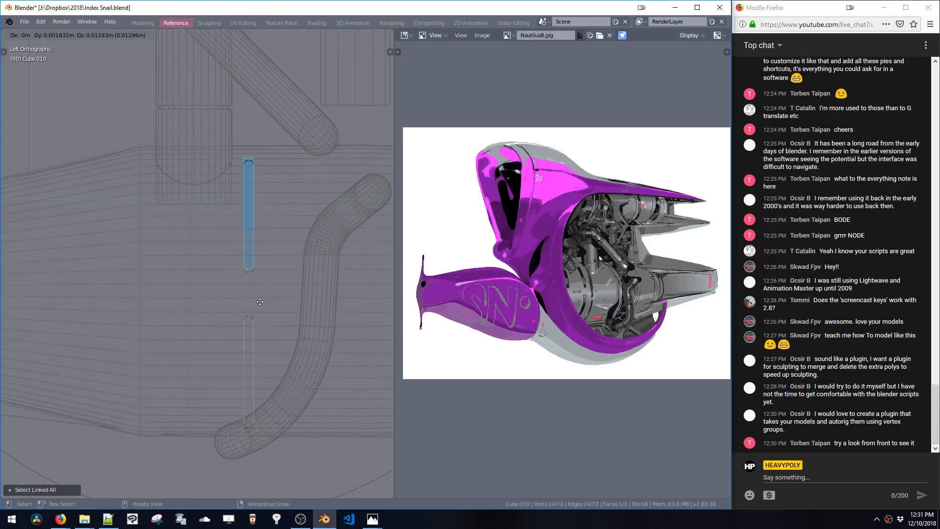
click(263, 308)
key(s)
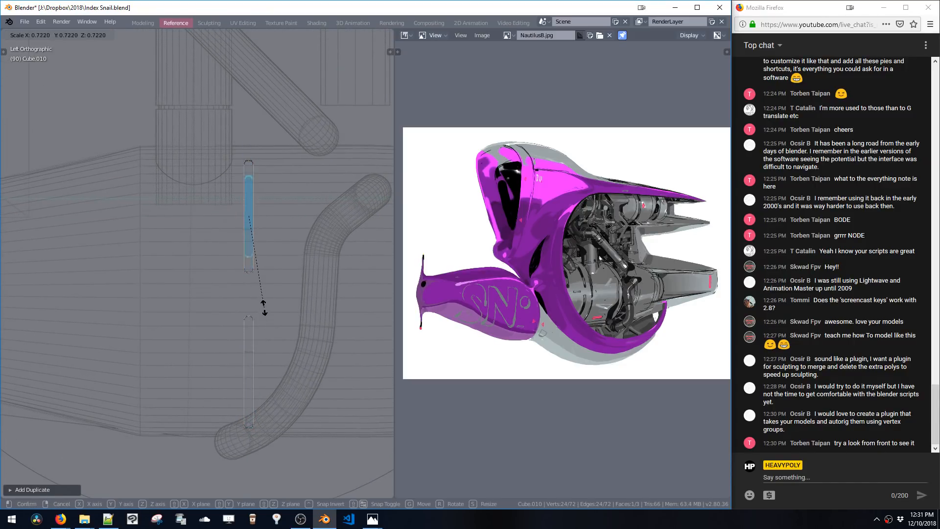
click(260, 284)
key(g)
key(z)
click(268, 268)
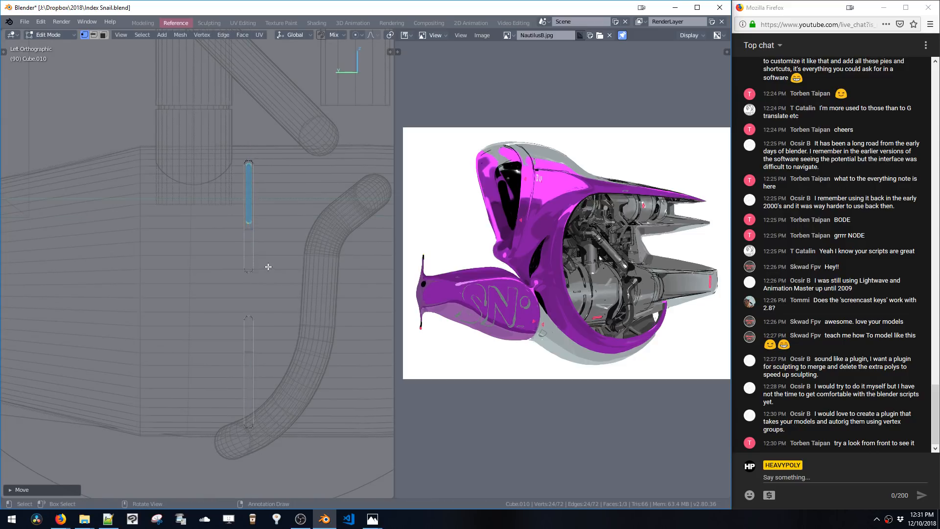
Select the upper strip and extrude it twice along its normals to give it thickness
key(ctrl+l)
middle_drag(258, 267, 303, 286)
key(e)
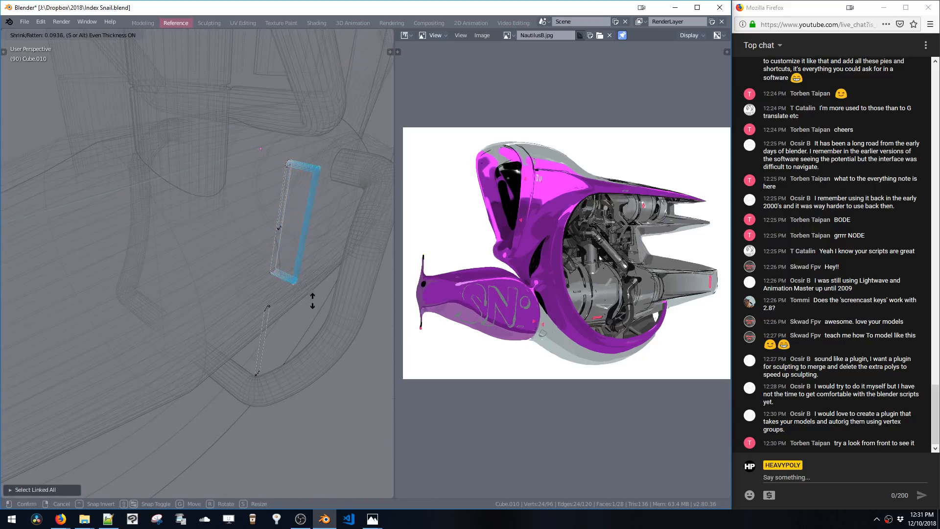
click(315, 308)
key(e)
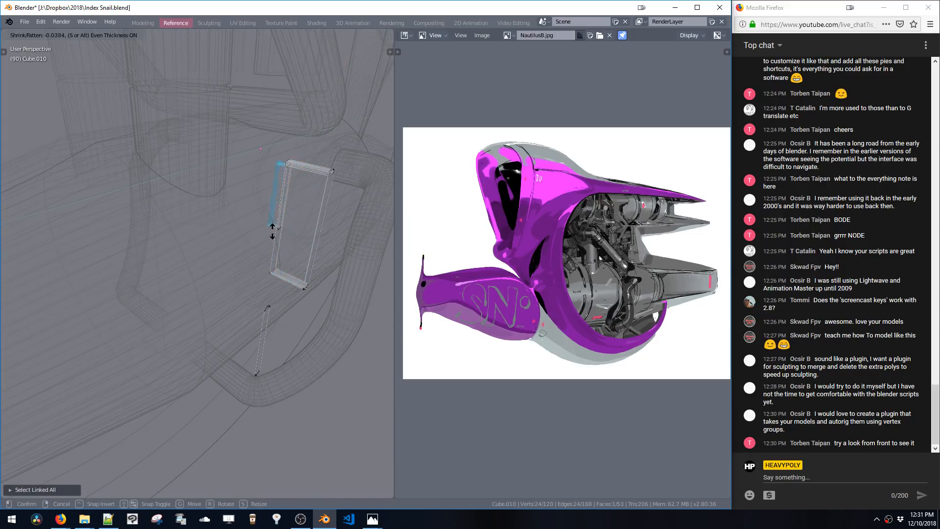
click(248, 215)
Select one linked part of the strip, move it along X and bevel its edges
key(ctrl+l)
middle_drag(249, 216, 275, 226)
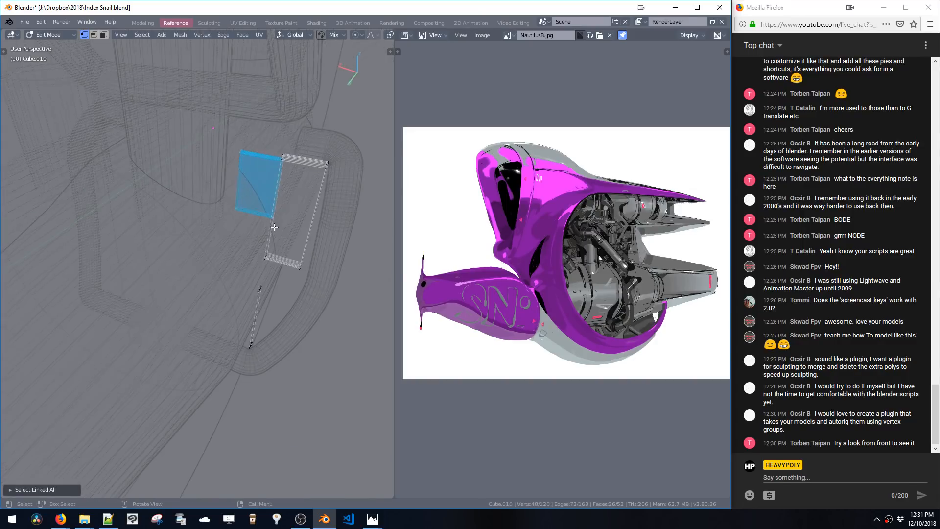
key(g)
key(x)
click(276, 228)
key(ctrl+b)
click(212, 205)
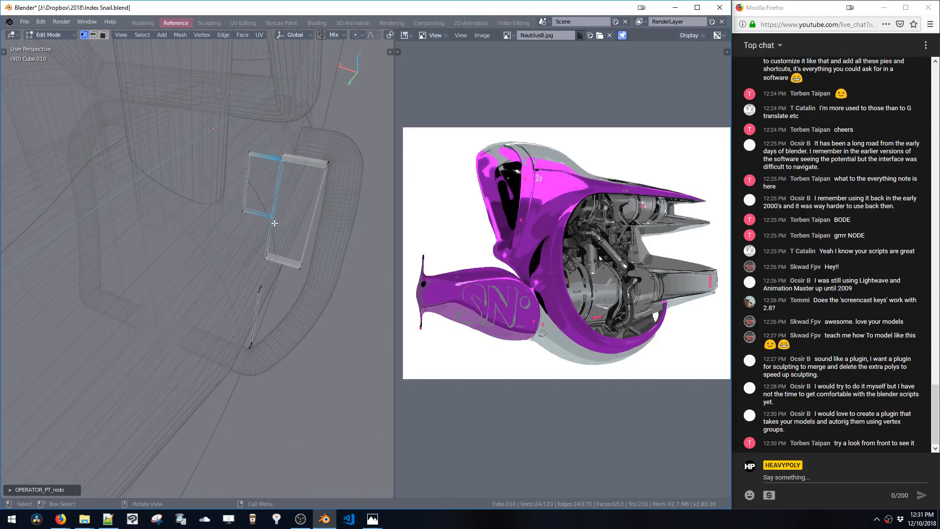
middle_drag(211, 206, 272, 168)
Reshape the bracket by selecting edge loops and moving them along X
double_click(259, 307)
key(x)
middle_drag(259, 308, 253, 252)
middle_drag(253, 186, 235, 220)
double_click(279, 223)
key(g)
key(x)
click(256, 221)
key(space)
click(287, 222)
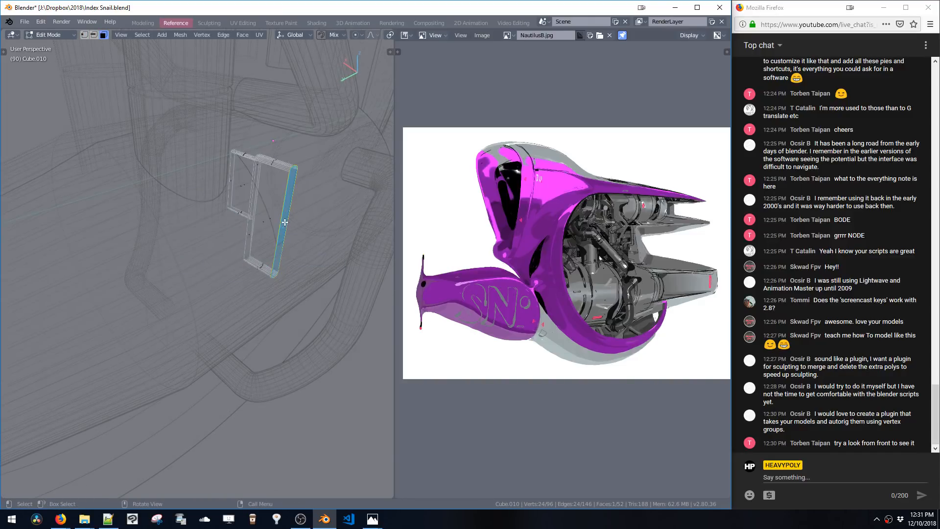
key(g)
key(x)
click(303, 257)
middle_drag(303, 257, 209, 240)
Select the whole bracket and rotate it about 32 degrees around Y
key(ctrl+l)
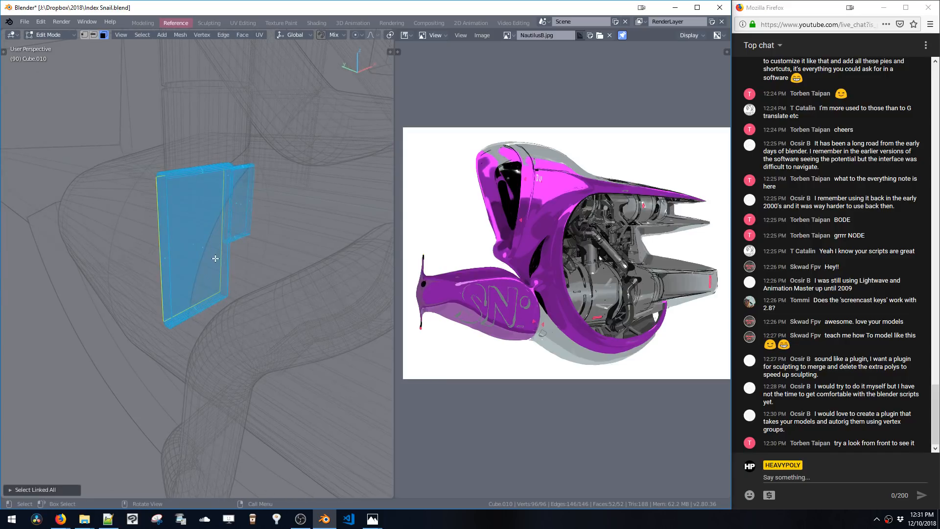
key(r)
key(y)
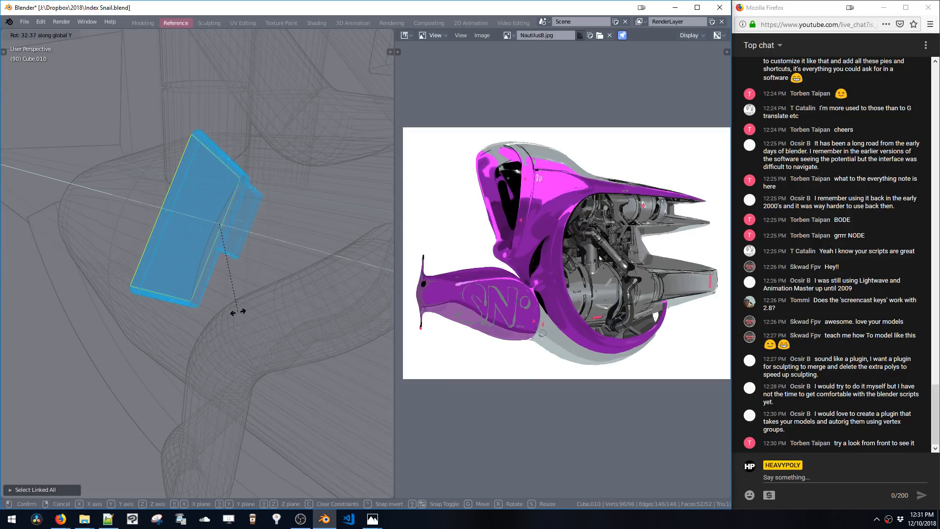
click(237, 313)
middle_drag(237, 312, 300, 234)
Duplicate the bracket and mirror the copy vertically beneath the original in the right view
key(space)
click(277, 202)
click(225, 218)
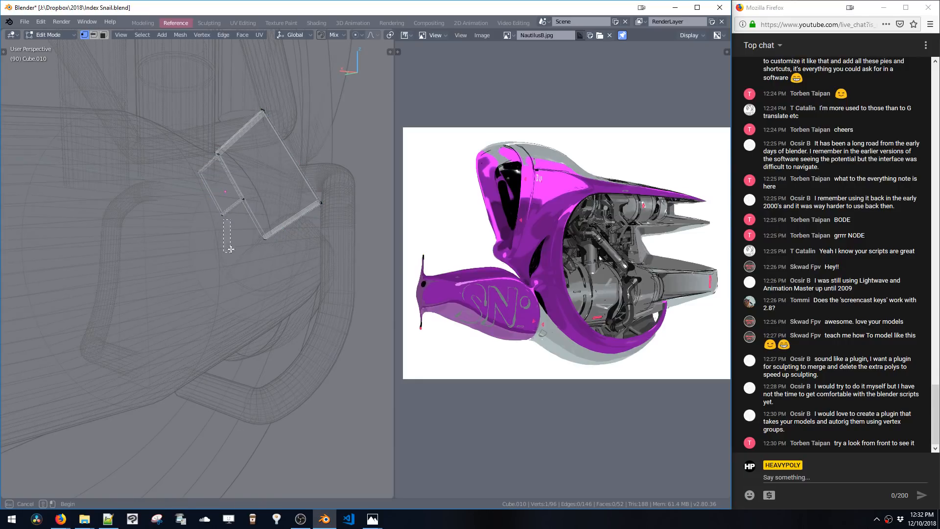
alt+middle_drag(222, 220, 235, 238)
key(shift+space)
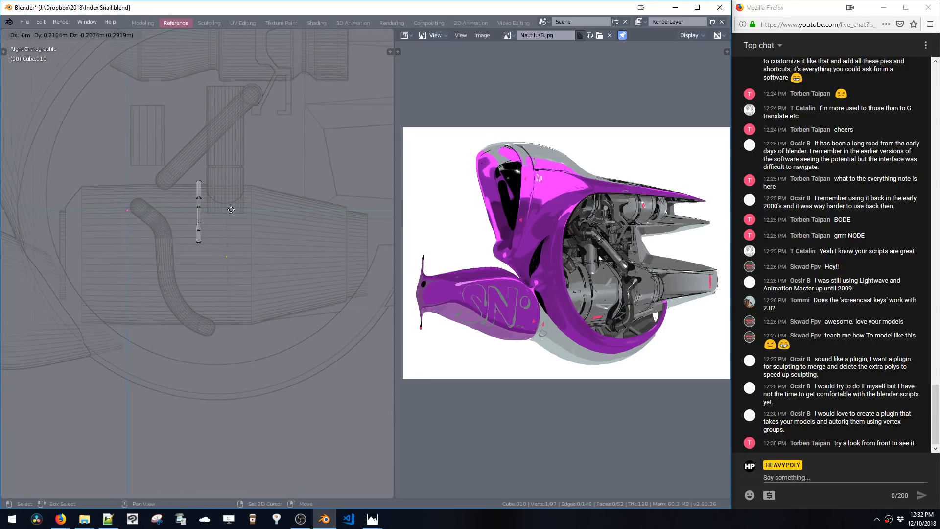
key(shift+d)
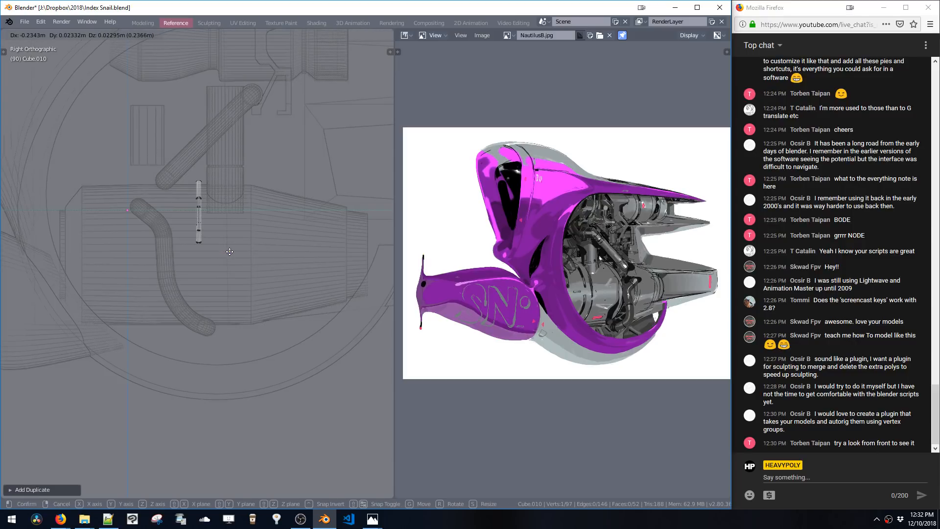
click(228, 251)
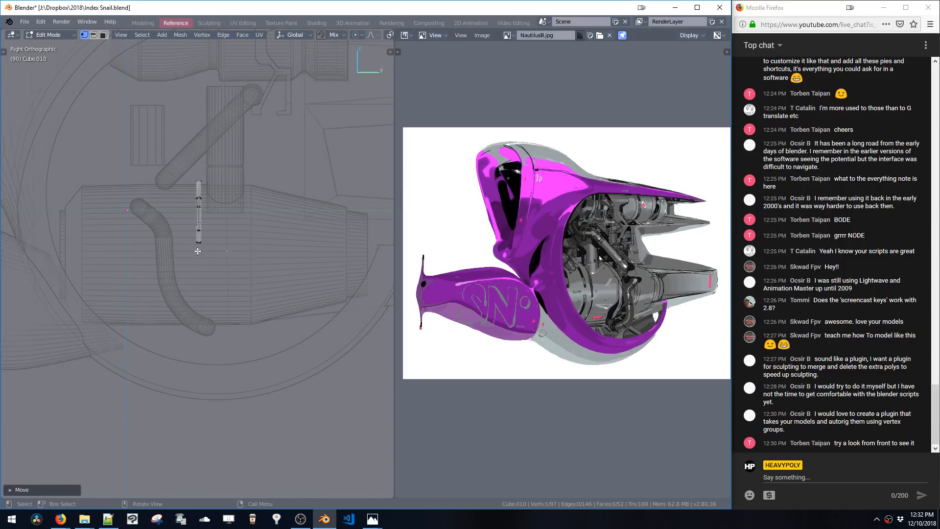
key(ctrl+shift+g)
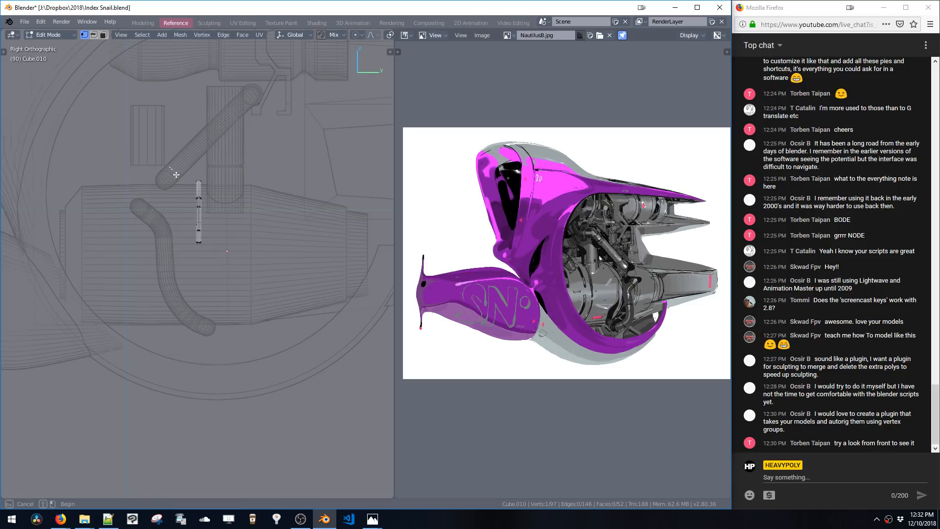
drag(176, 175, 221, 259)
key(shift+x)
click(199, 326)
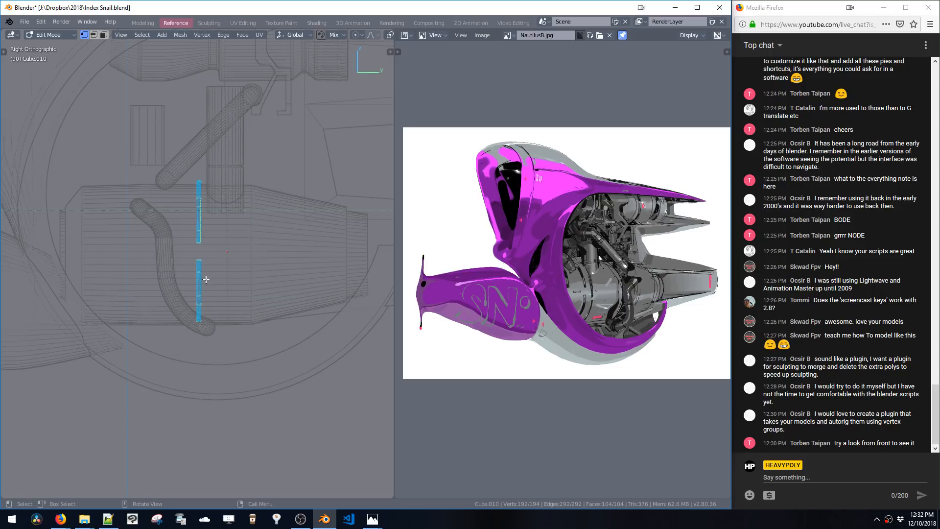
Mirror the bracket pair across X to the other side of the tube and return to object mode
key(3)
middle_drag(218, 249, 300, 232)
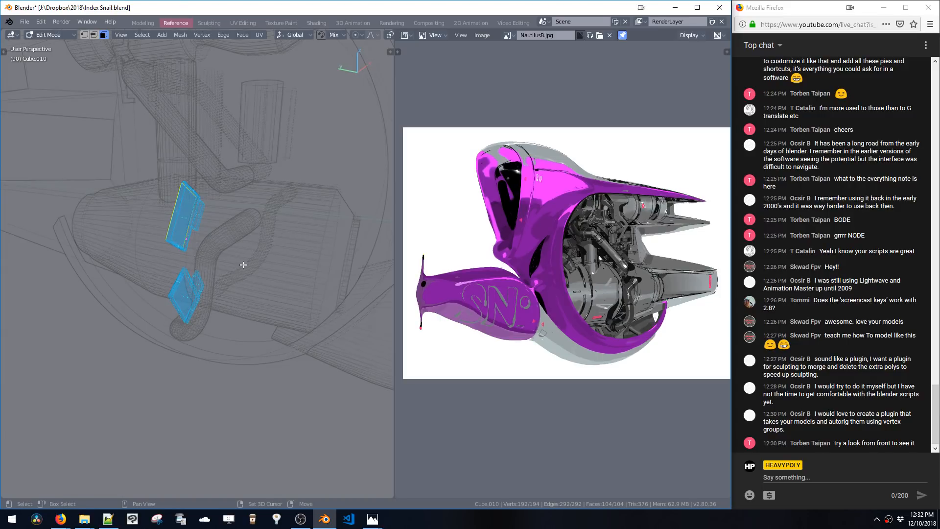
key(shift+x)
click(331, 203)
key(space)
click(289, 246)
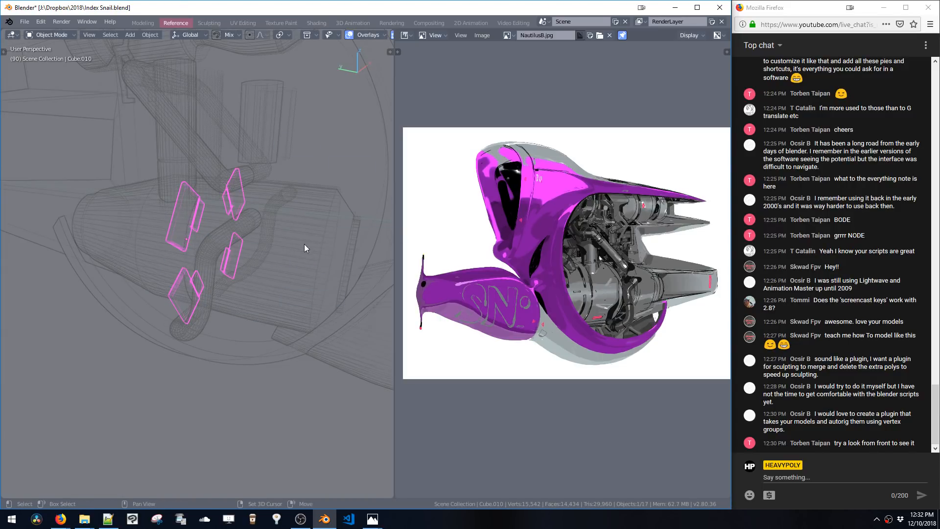
Select and inspect the new bracket pieces against the surrounding shell and engine objects
shift+click(290, 251)
click(177, 221)
shift+click(152, 223)
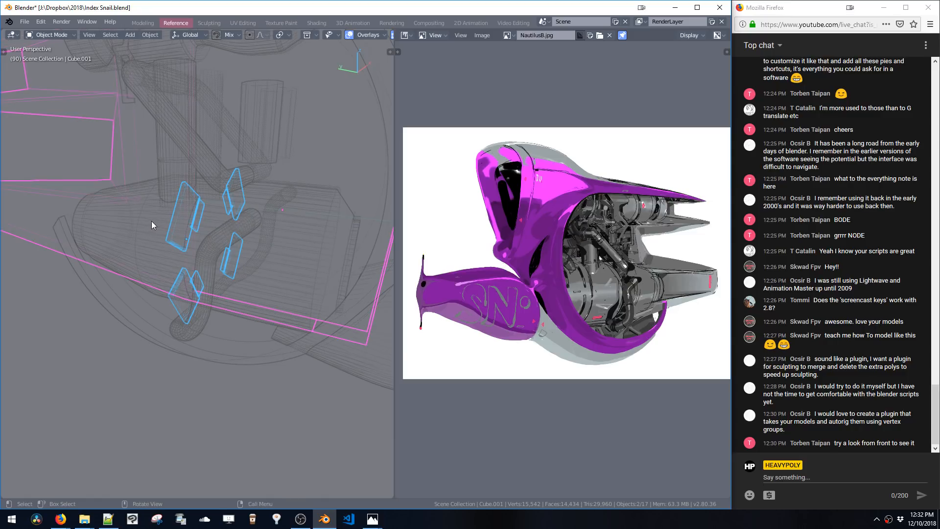
middle_drag(151, 222, 205, 226)
click(201, 228)
click(201, 228)
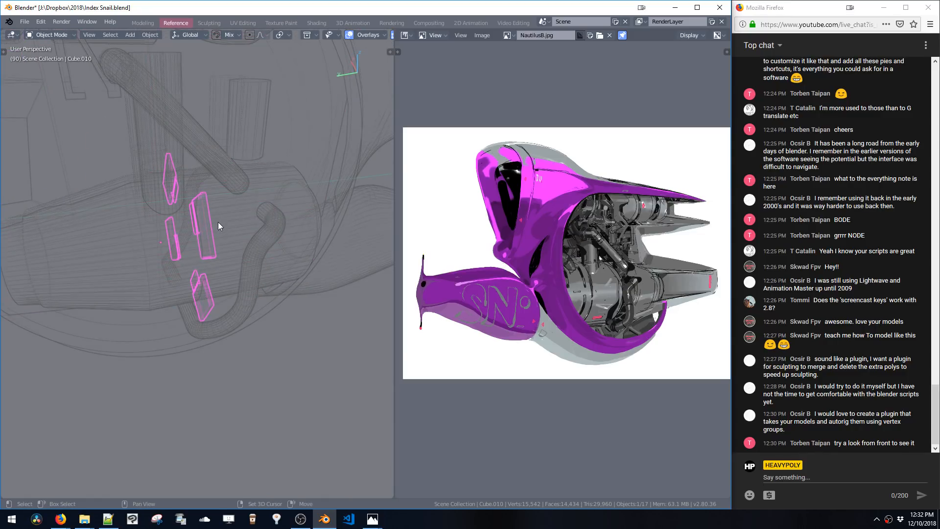
shift+click(218, 222)
click(209, 228)
click(212, 225)
shift+click(302, 176)
middle_drag(239, 178, 207, 218)
scroll(249, 220, up, 4)
scroll(250, 217, down, 3)
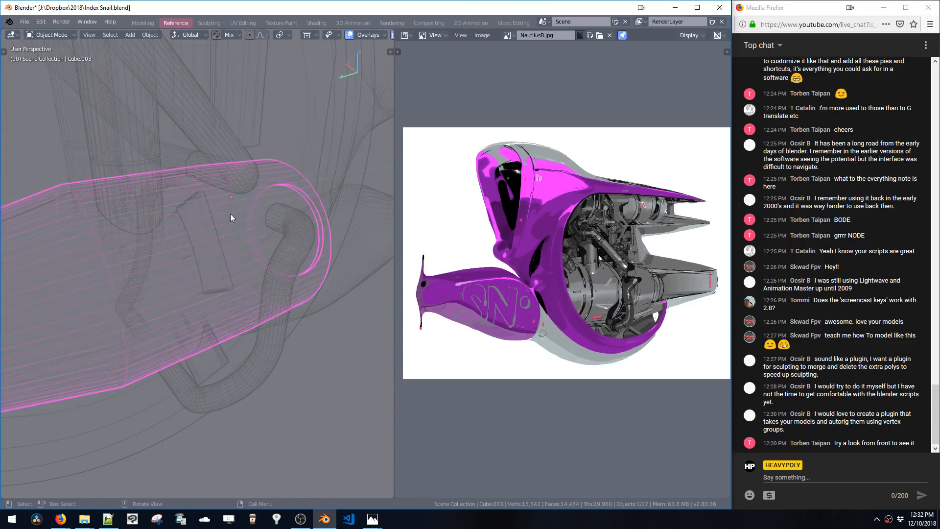
click(216, 218)
shift+click(288, 165)
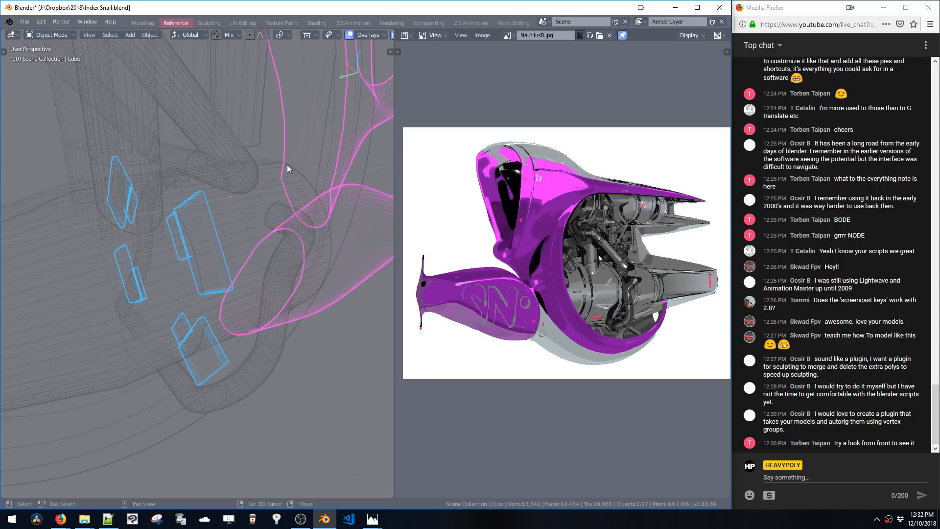
click(210, 216)
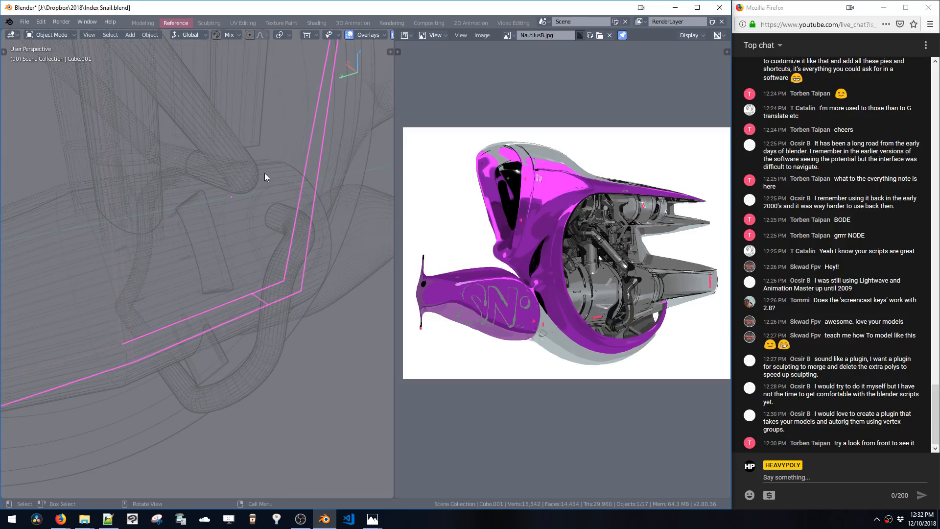
click(207, 213)
click(211, 212)
click(210, 212)
click(210, 213)
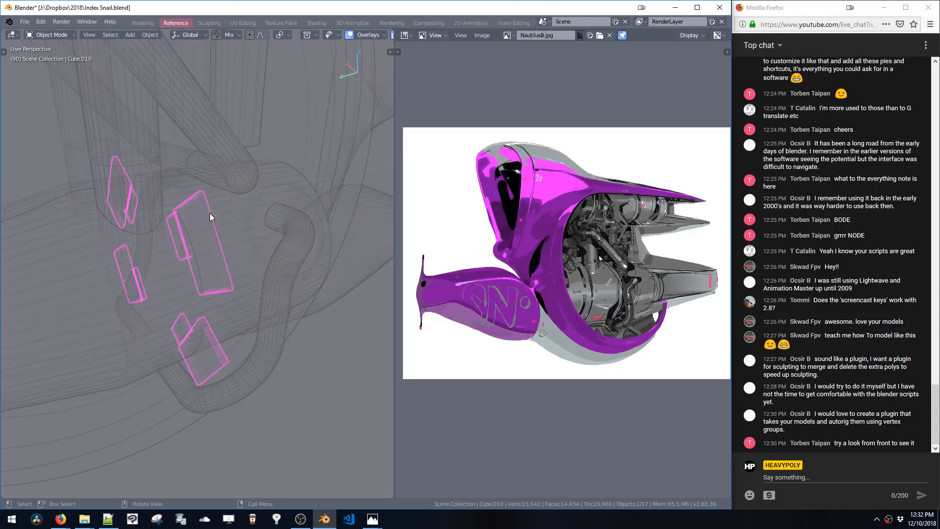
Orbit and zoom around the engine tube to inspect the new bracket pieces from several angles
middle_drag(210, 214, 83, 189)
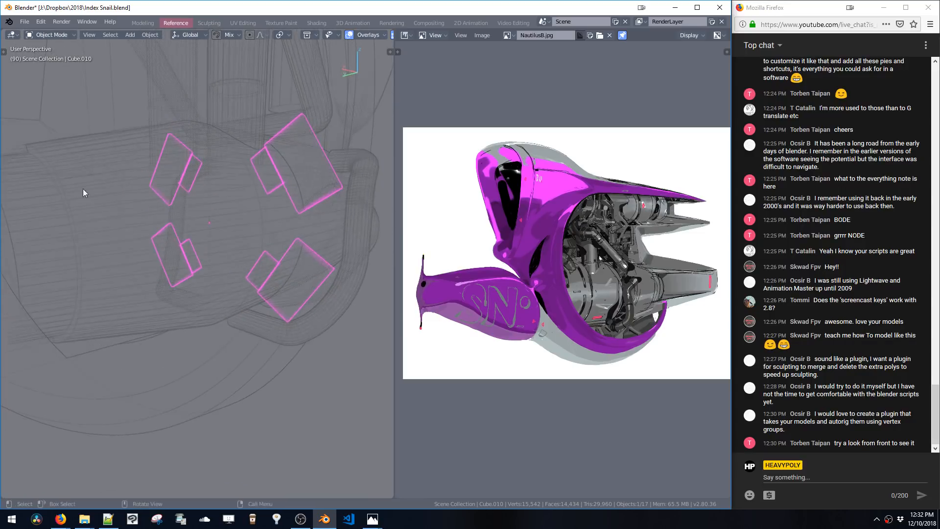
scroll(158, 213, up, 4)
shift+click(139, 212)
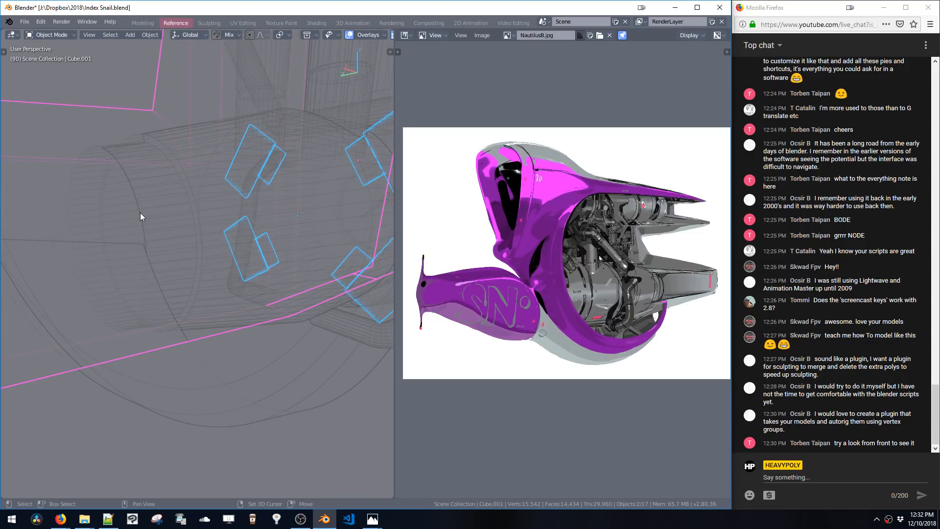
middle_drag(139, 213, 130, 261)
key(ctrl+z)
scroll(326, 258, up, 3)
middle_drag(310, 234, 345, 207)
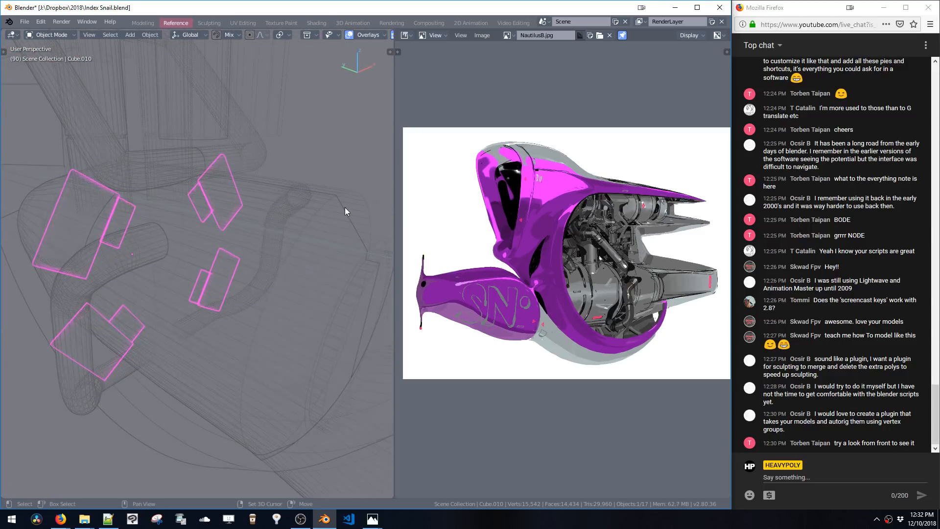
shift+click(343, 208)
key(ctrl+z)
Select the bracket pieces and the engine tube, and cut the brackets into the tube with a Live Subtract boolean
middle_drag(251, 215, 193, 258)
click(192, 258)
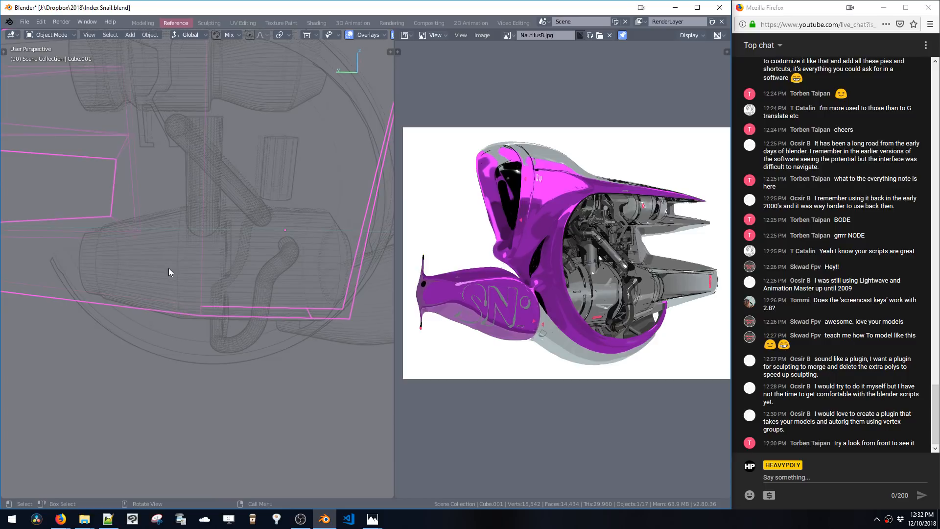
shift+click(228, 251)
middle_drag(225, 254, 243, 244)
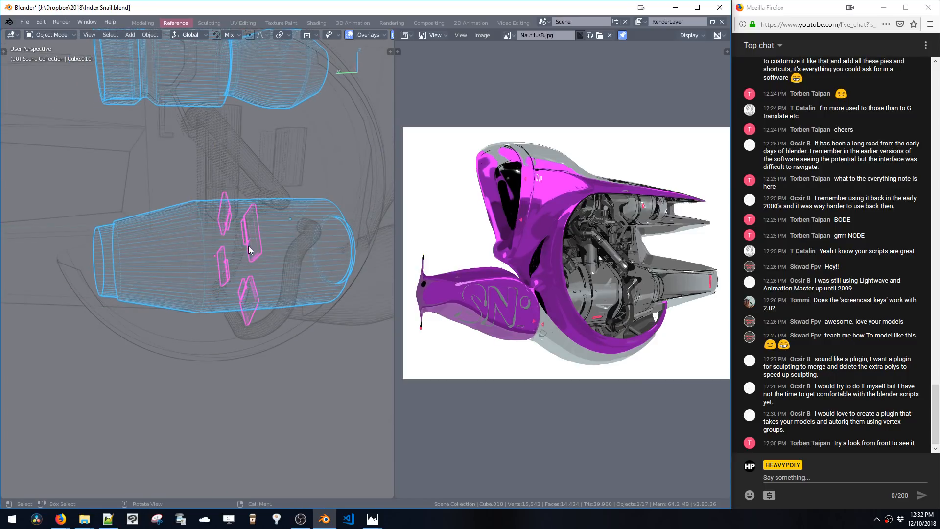
click(249, 244)
click(249, 242)
key(z)
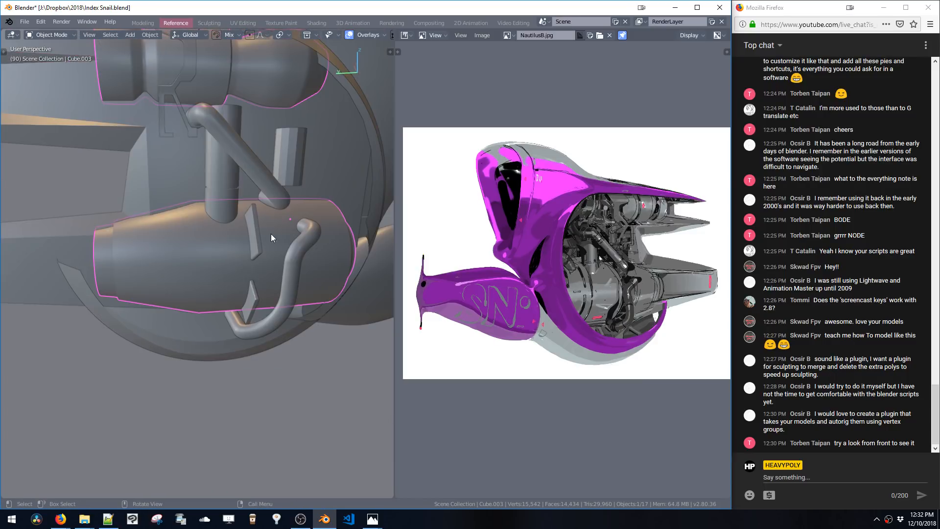
click(254, 236)
shift+click(230, 248)
key(ctrl+b)
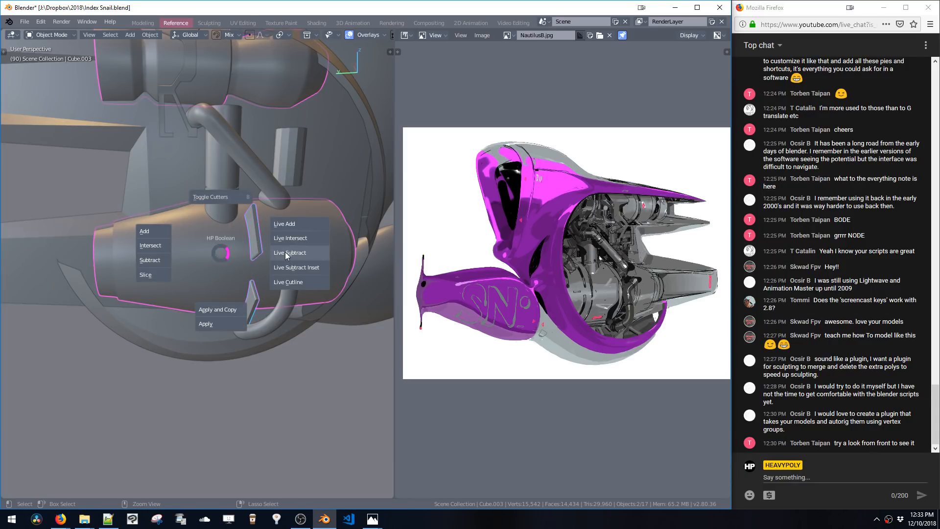
click(285, 253)
Edit the boolean cutter and duplicate its pieces about 0.26 m along Y
scroll(235, 246, up, 8)
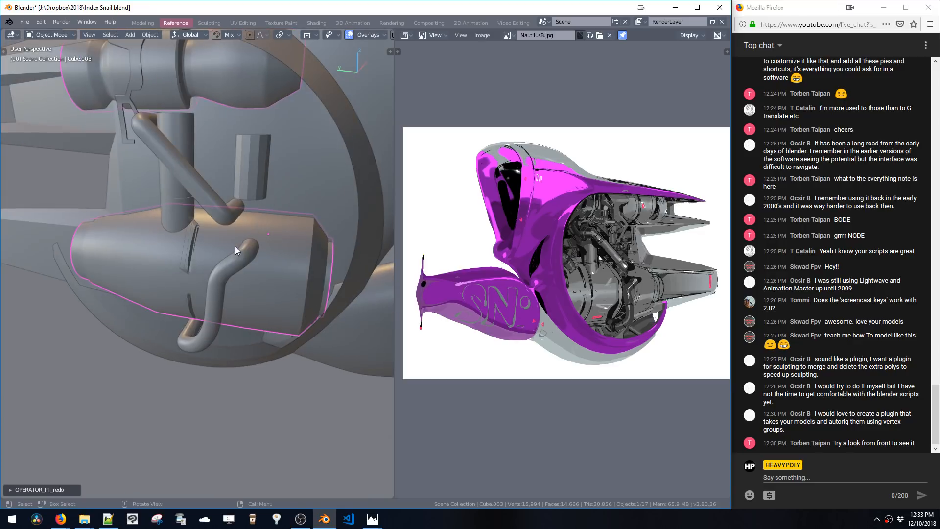
middle_drag(250, 210, 257, 255)
click(292, 232)
key(ctrl+space)
click(296, 219)
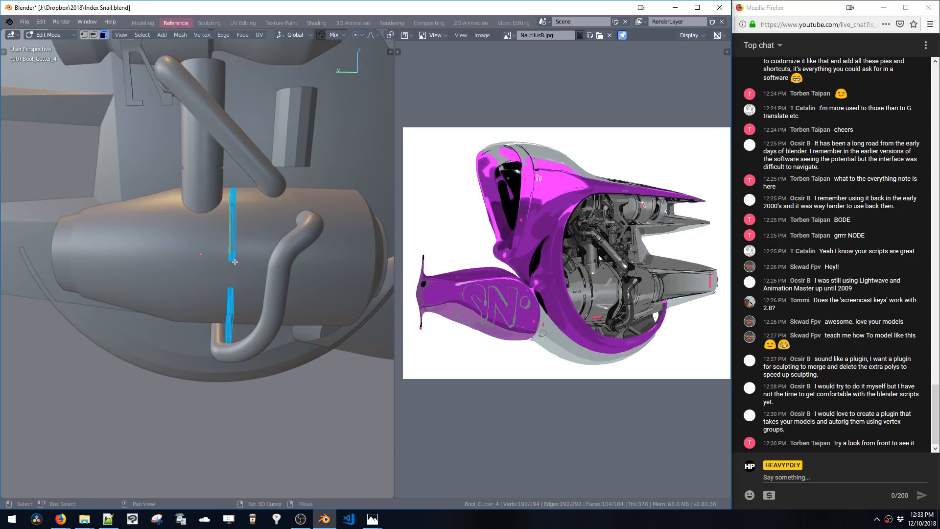
key(shift+d)
key(y)
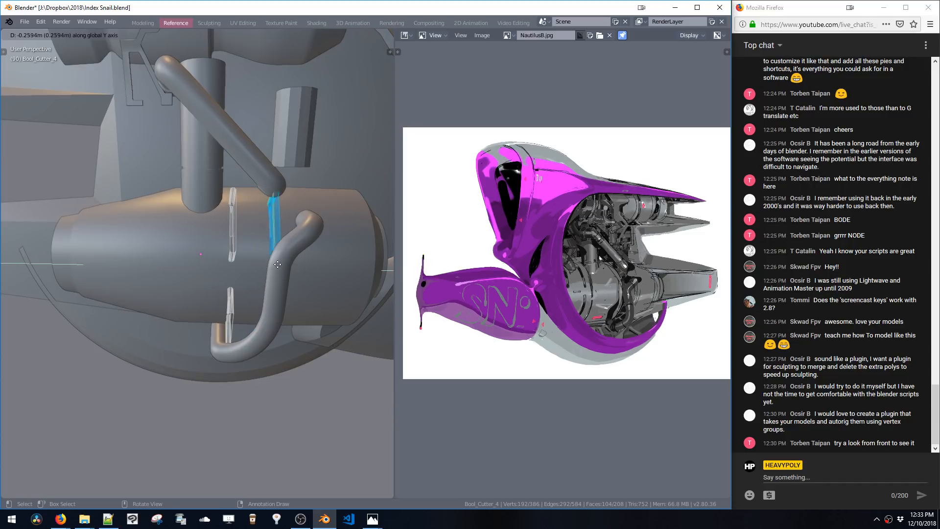
click(282, 264)
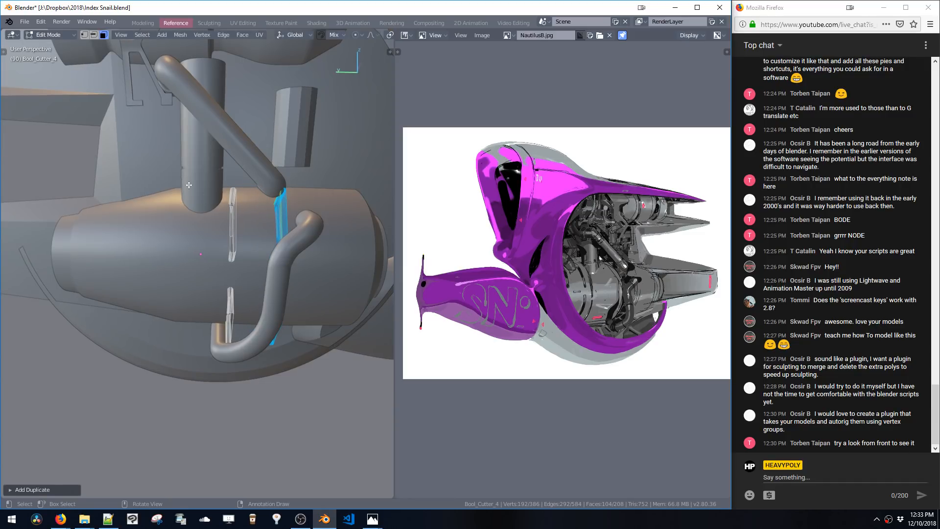
Box-select cutter pieces and move them along Y beside the curved pipe
drag(211, 172, 306, 374)
shift+middle_drag(306, 373, 246, 362)
key(g)
key(y)
click(300, 279)
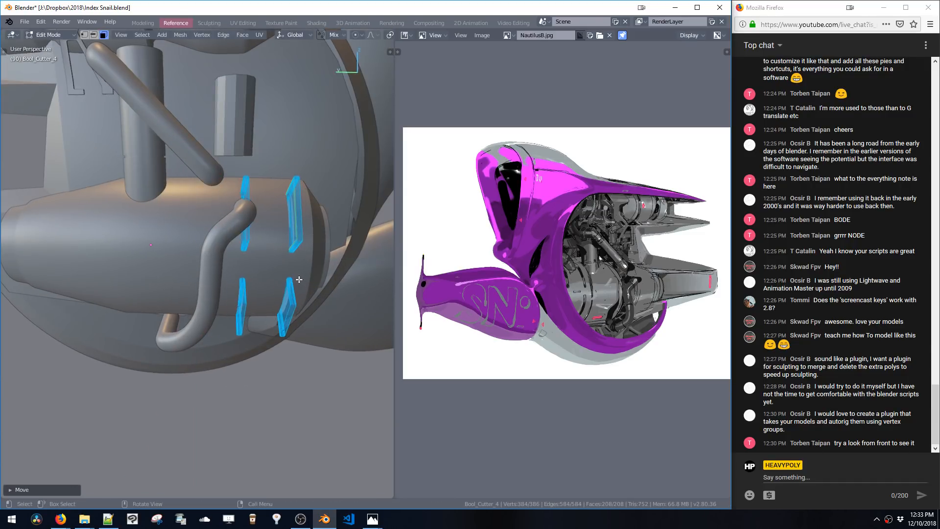
key(g)
key(y)
click(295, 274)
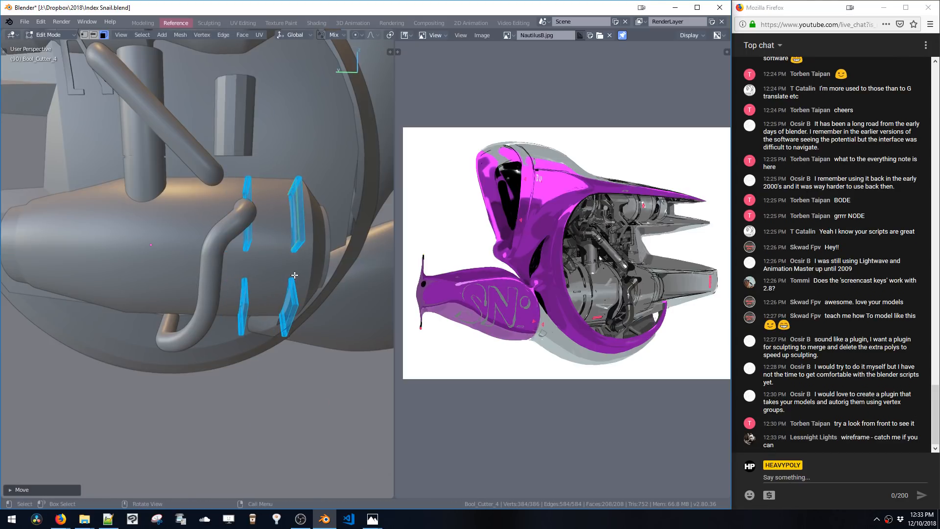
Move another cutter pair along Y, toggling edit mode to check the grooves against the pipe
key(ctrl+space)
click(287, 326)
click(229, 235)
key(g)
key(y)
shift+middle_drag(227, 235, 226, 197)
click(241, 250)
key(Tab)
key(g)
key(y)
click(256, 272)
key(Tab)
Enter edit mode on the engine tube and slide an edge loop about 0.07 m along Y
key(a)
click(245, 205)
key(Tab)
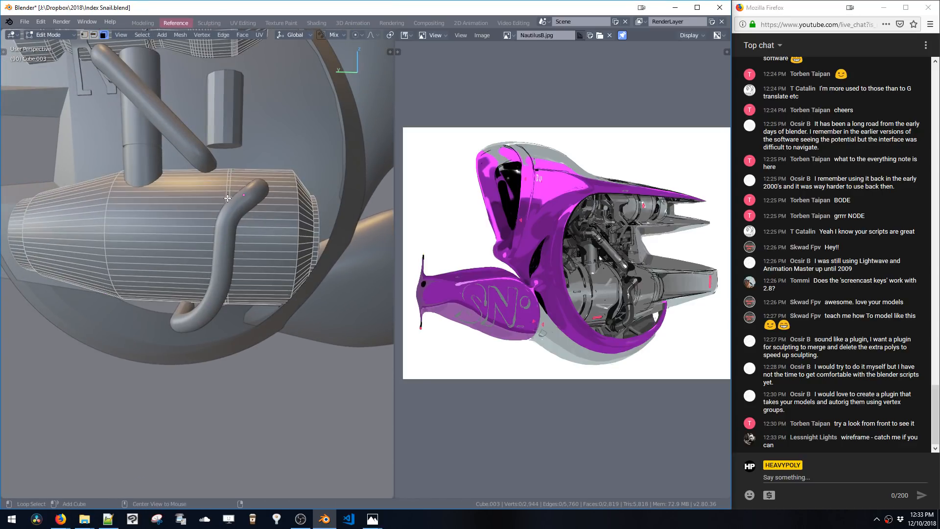
alt+click(226, 197)
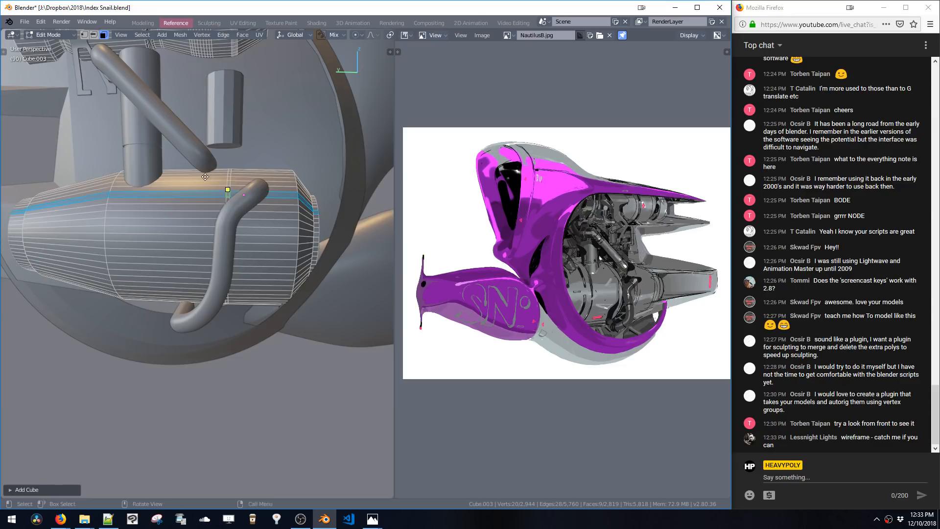
alt+click(228, 190)
key(g)
key(y)
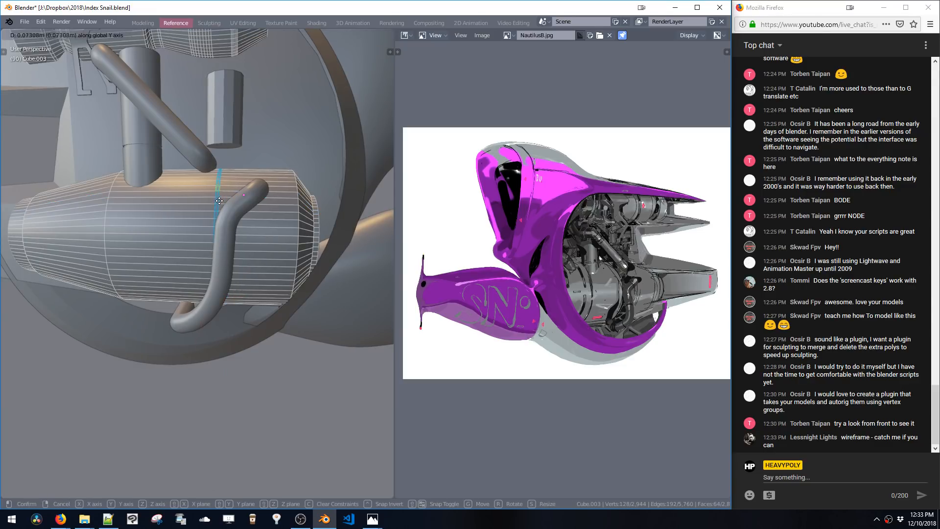
click(209, 201)
Move a second tube edge loop along Y and shrink/fatten it to form a groove
middle_drag(208, 202, 212, 239)
key(g)
key(y)
click(216, 241)
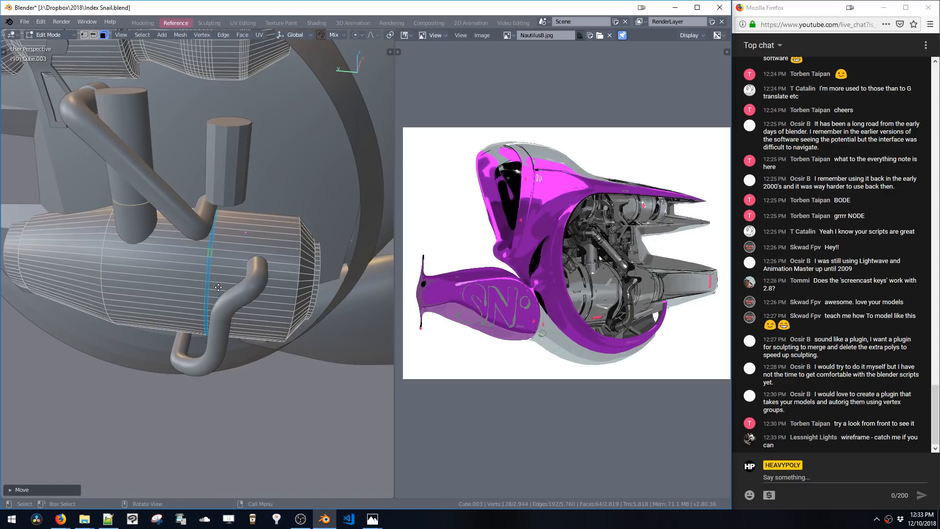
key(alt+s)
click(219, 282)
Reposition the groove loop along Y next to the curved pipe
key(Tab)
middle_drag(221, 277, 242, 246)
key(Tab)
key(g)
key(y)
click(230, 235)
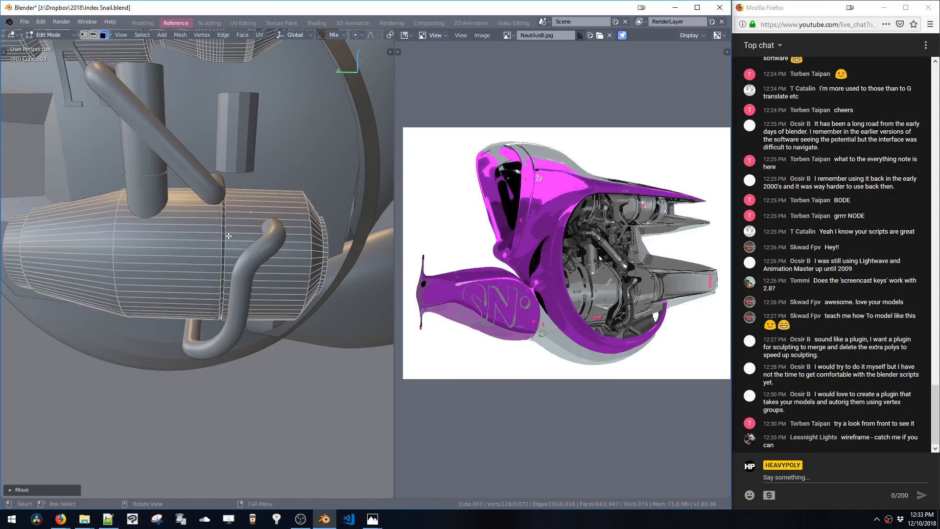
alt+click(225, 233)
Nudge the groove loop along Y and grow the selection before leaving edit mode
key(g)
key(y)
click(224, 234)
alt+click(223, 230)
key(ctrl+KP_Add)
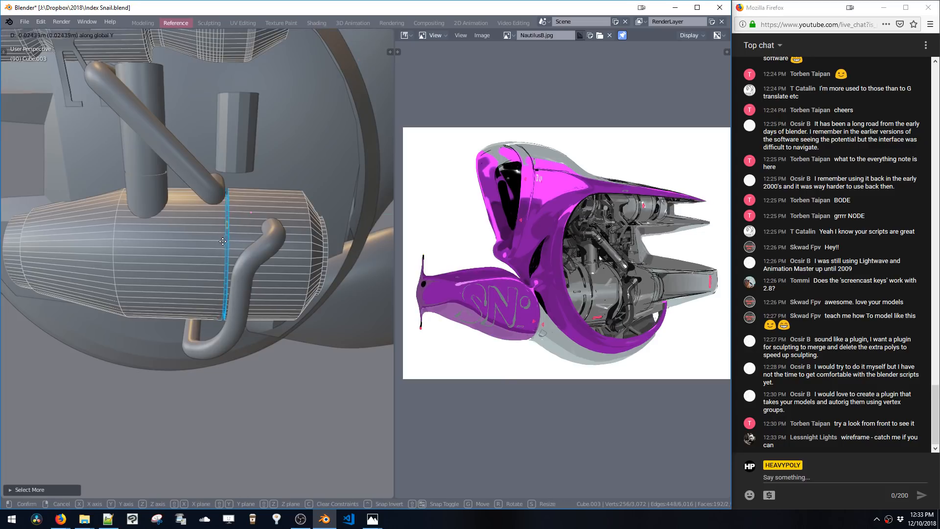
key(Tab)
middle_drag(220, 240, 247, 236)
ctrl+middle_drag(262, 193, 260, 214)
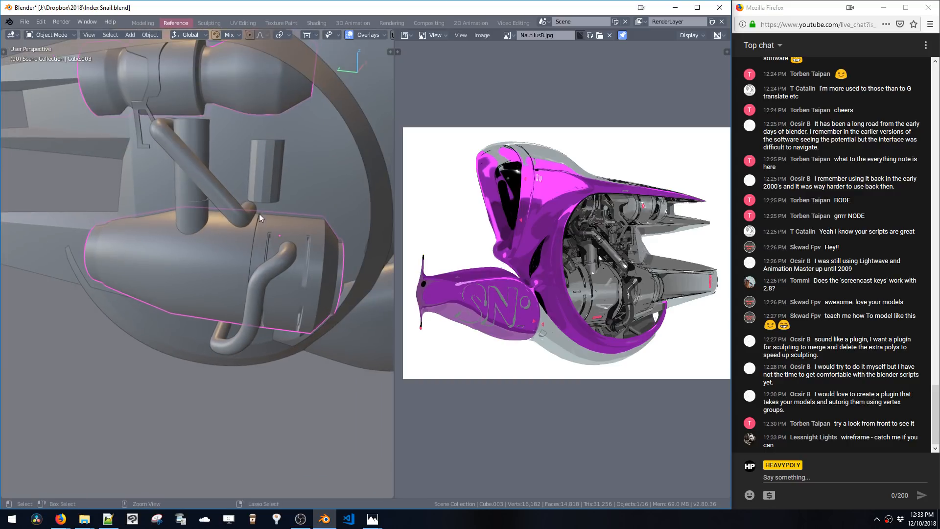
Edit the support strut object, select its diagonal rod as linked geometry, and rotate it 90 degrees around X
click(268, 182)
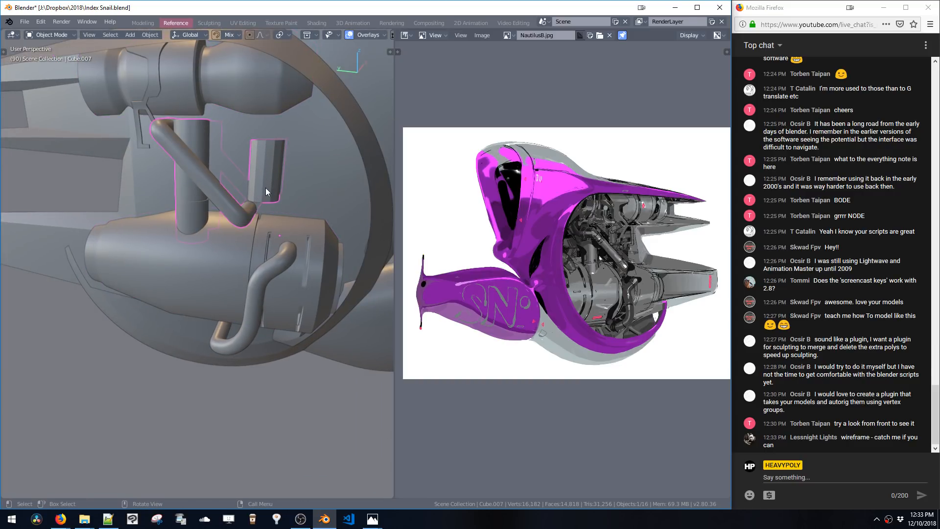
shift+middle_drag(272, 185, 272, 163)
key(Tab)
click(204, 182)
key(ctrl+l)
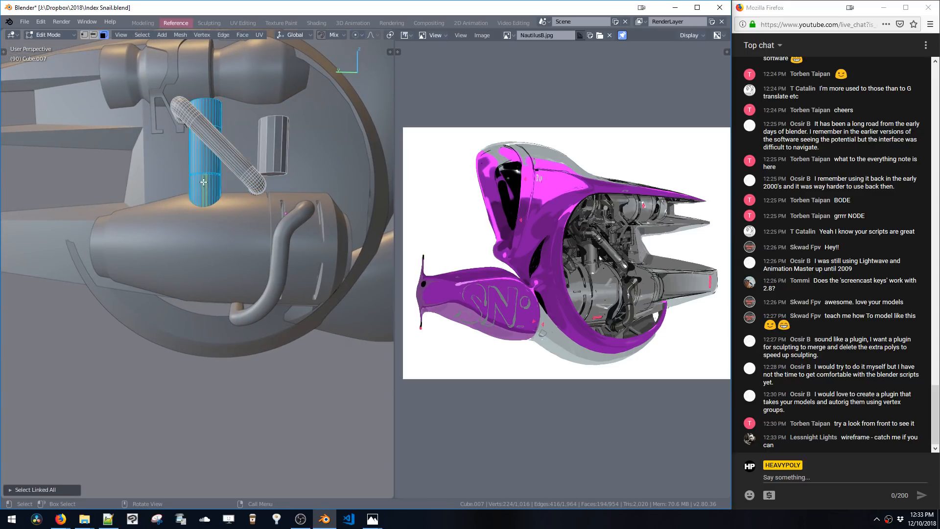
shift+click(234, 163)
key(ctrl+l)
shift+click(268, 171)
key(ctrl+l)
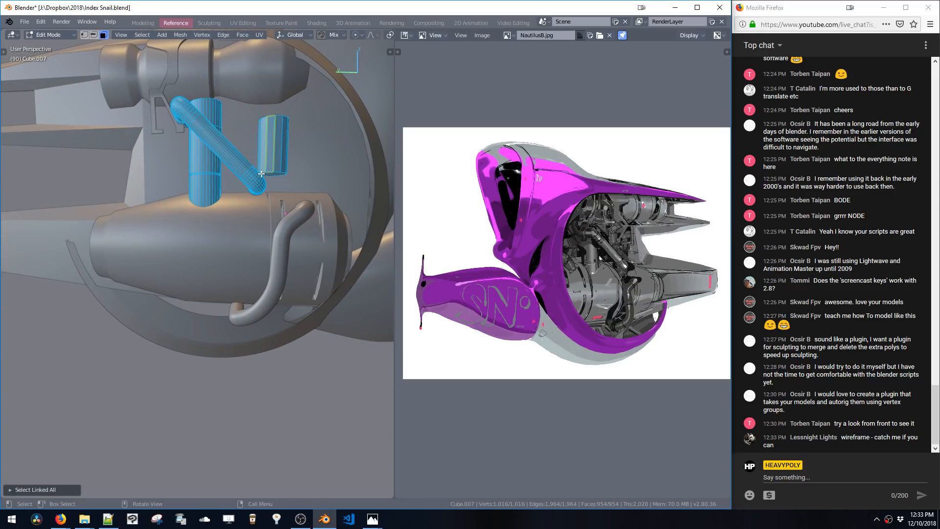
click(255, 180)
key(ctrl+l)
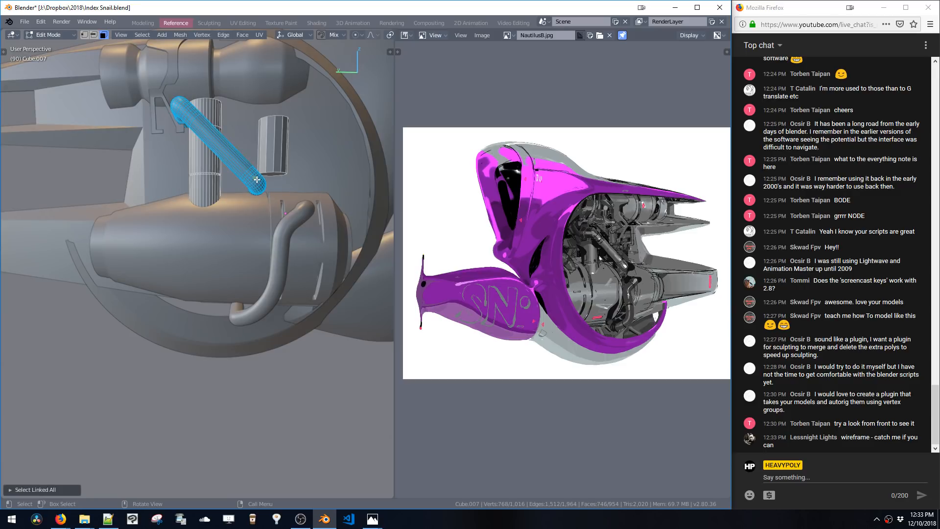
scroll(257, 180, down, 5)
scroll(252, 218, up, 5)
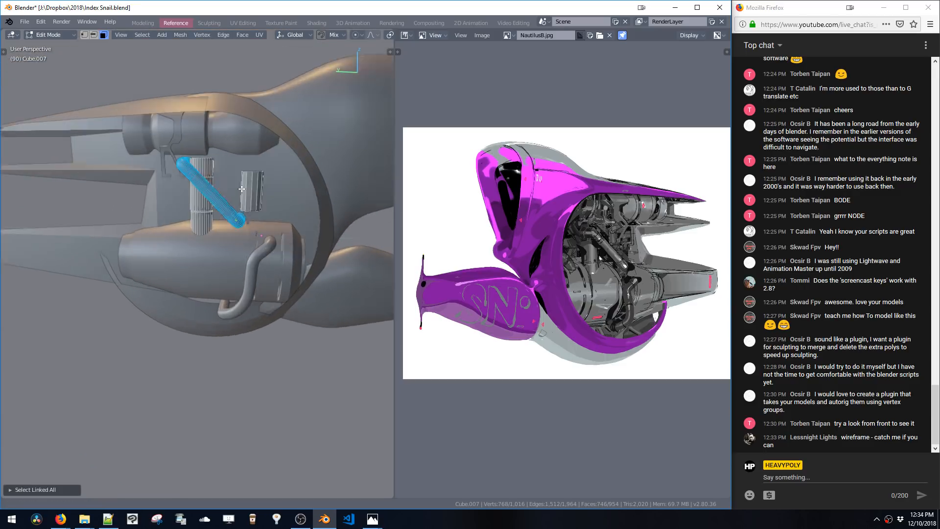
key(r)
key(x)
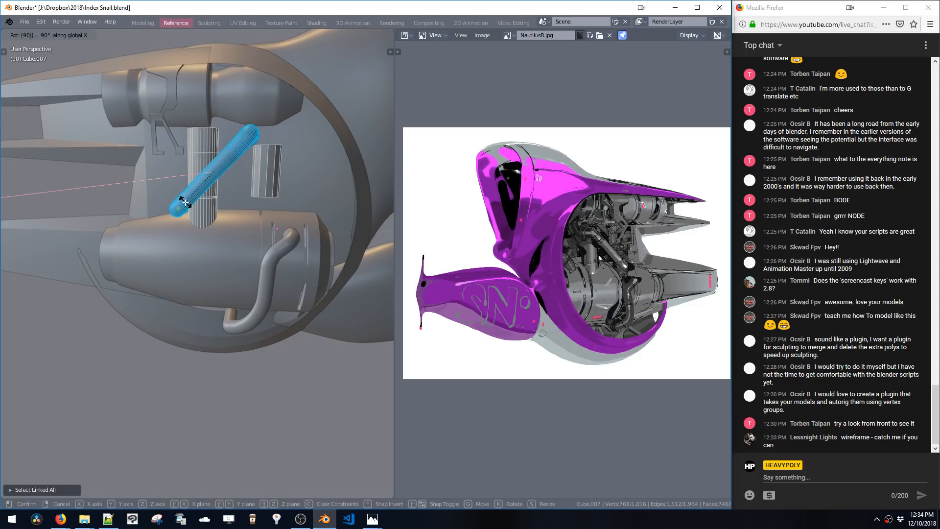
click(186, 203)
Move the vertical post along Y so it sits beside the diagonal rod's lower end
double_click(202, 211)
double_click(263, 193)
key(g)
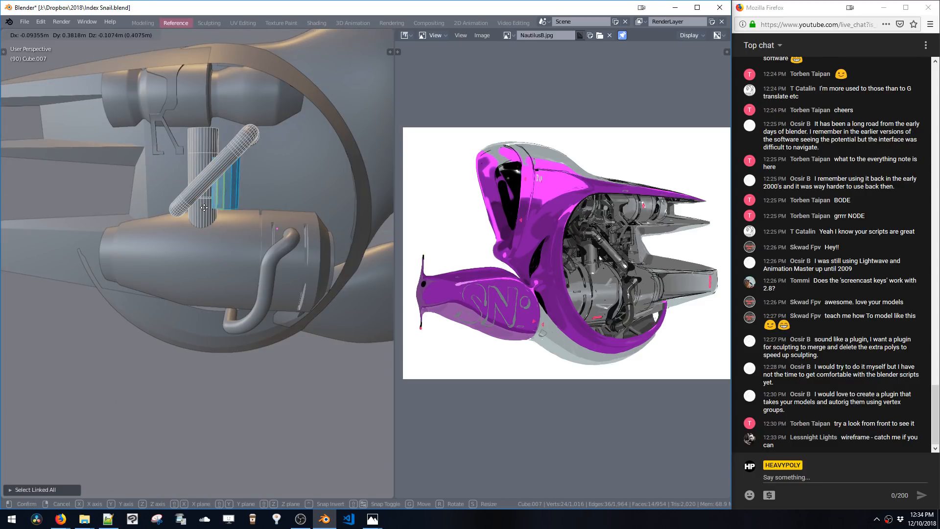
click(216, 212)
key(x)
double_click(203, 211)
key(g)
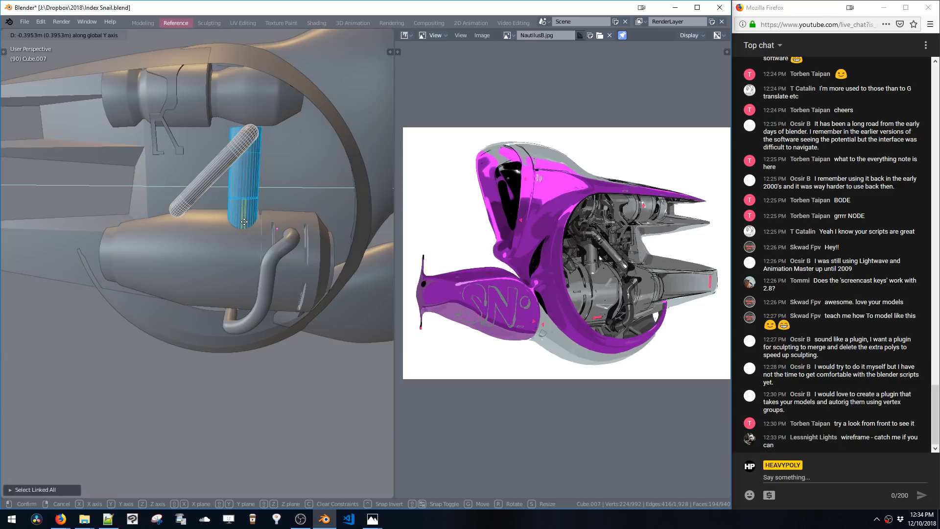
click(235, 223)
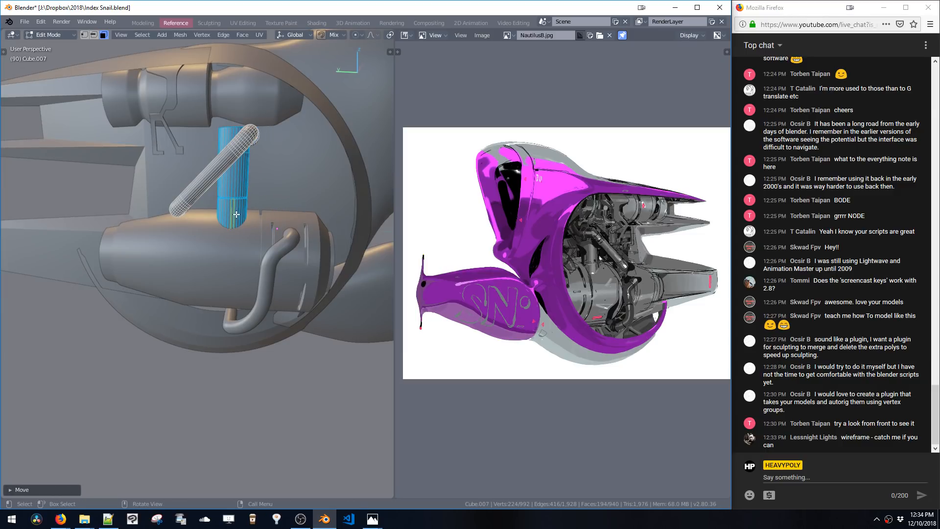
key(g)
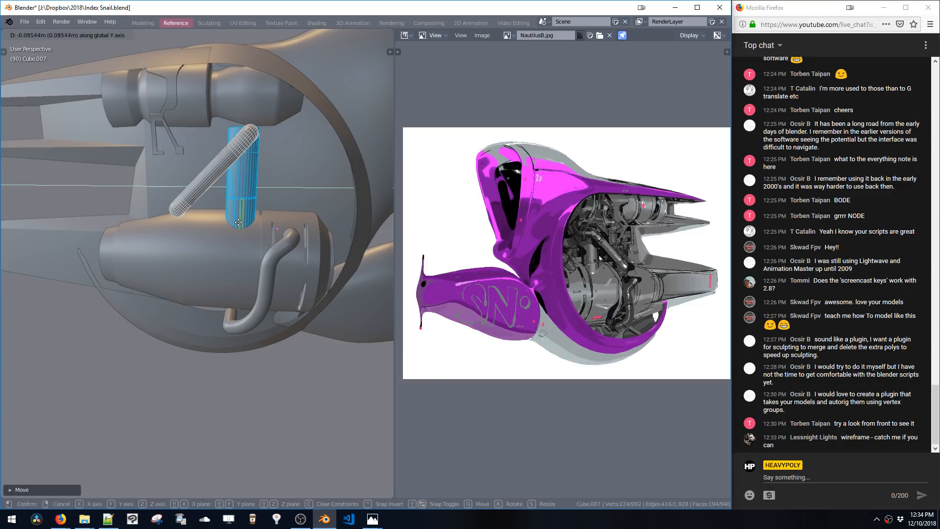
click(236, 218)
Select the diagonal rod and move it along Z
double_click(211, 177)
key(g)
key(z)
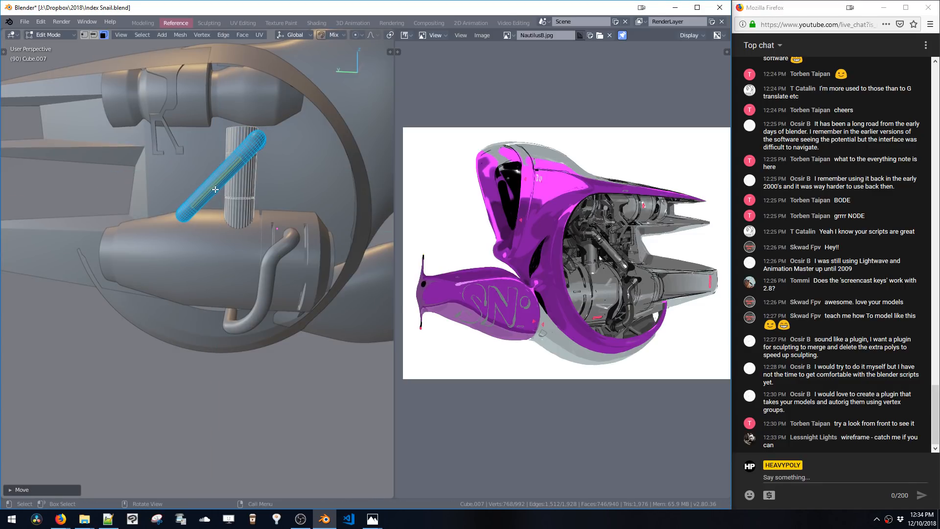
click(215, 190)
Try to shrink/fatten the selected rod geometry
middle_drag(215, 190, 244, 193)
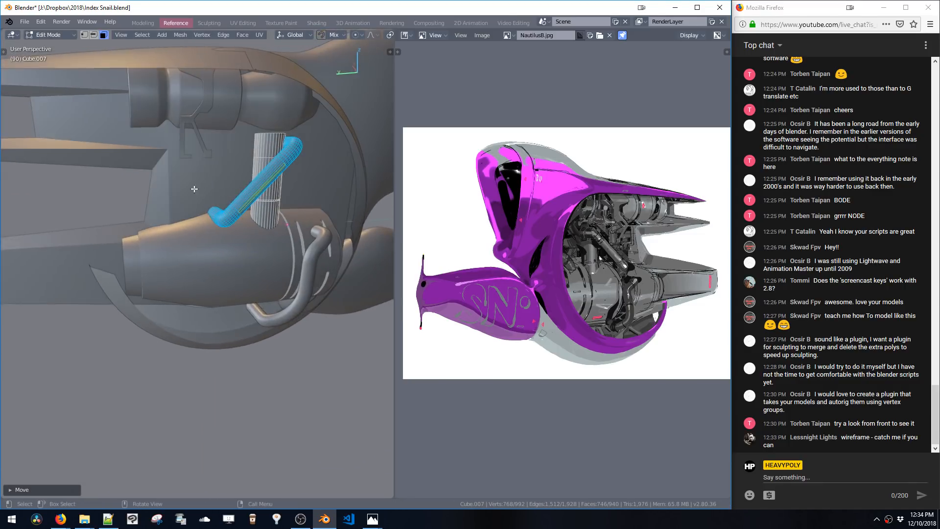
drag(195, 189, 240, 229)
middle_drag(225, 216, 212, 214)
key(alt+s)
click(213, 207)
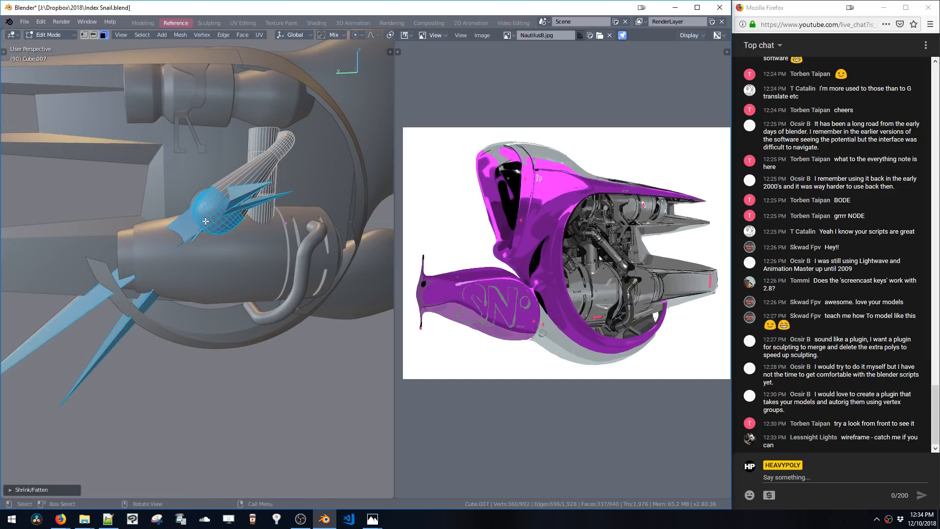
key(ctrl+z)
In the left orthographic view, move the selected rod end down onto the engine tube
key(KP_3)
key(KP_1)
key(ctrl+KP_3)
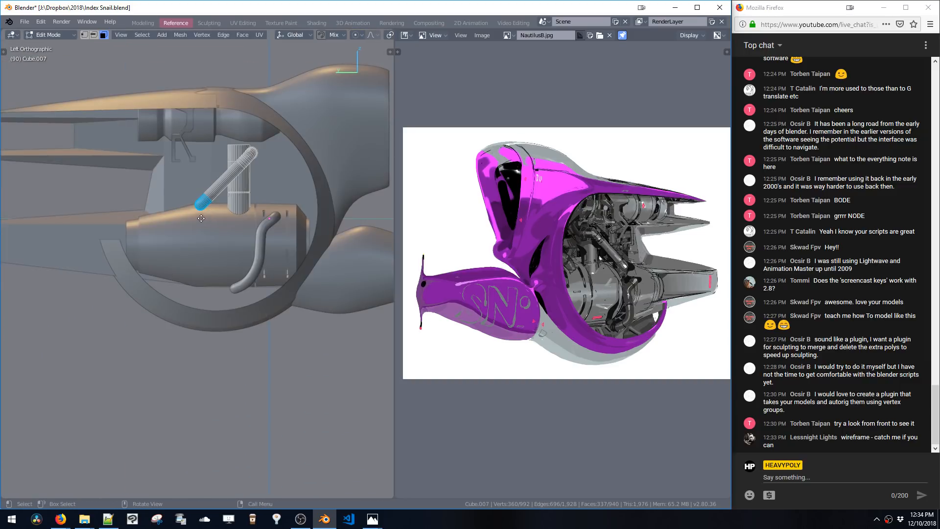
key(g)
click(197, 219)
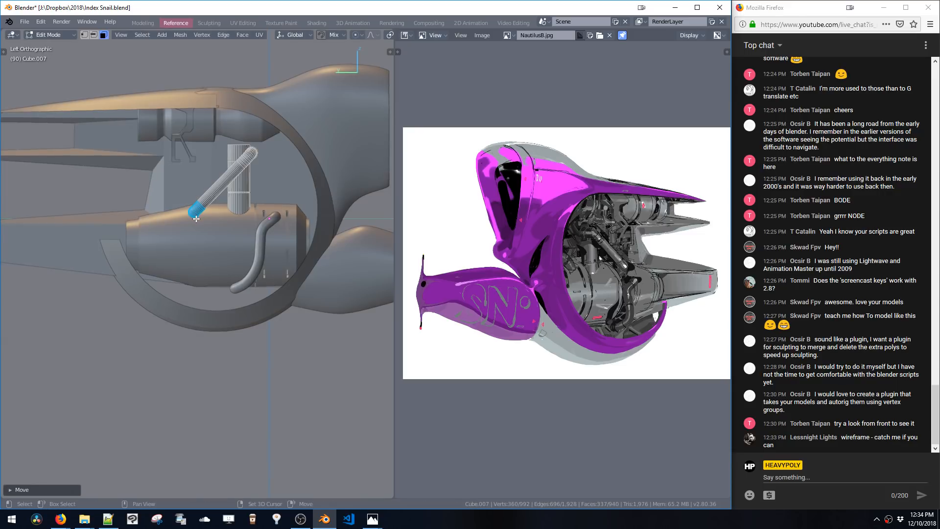
Select the whole diagonal rod and rotate it about the Y axis
key(ctrl+l)
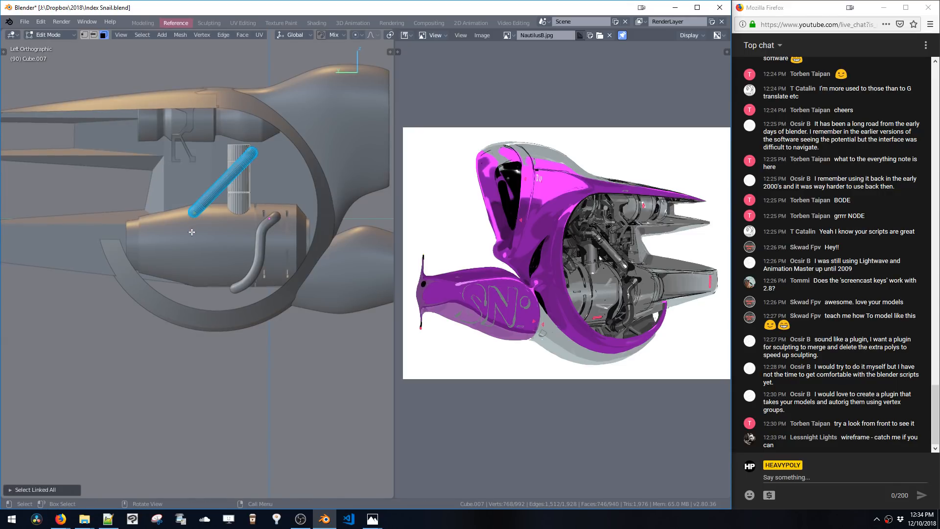
key(ctrl+z)
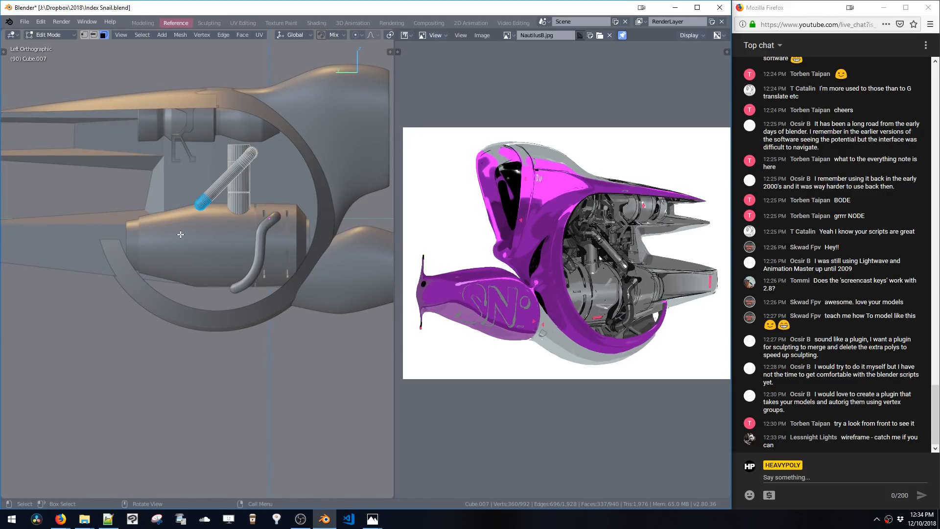
key(ctrl+l)
key(r)
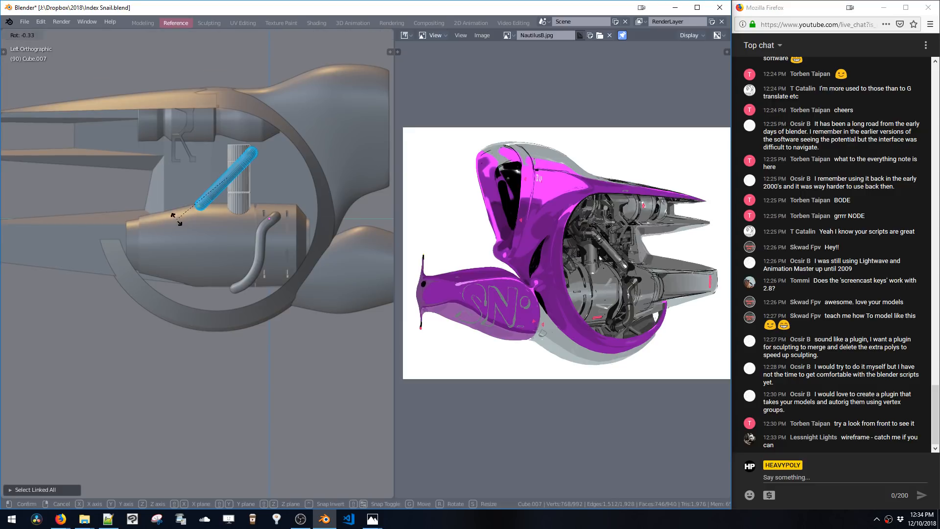
key(y)
click(176, 229)
key(g)
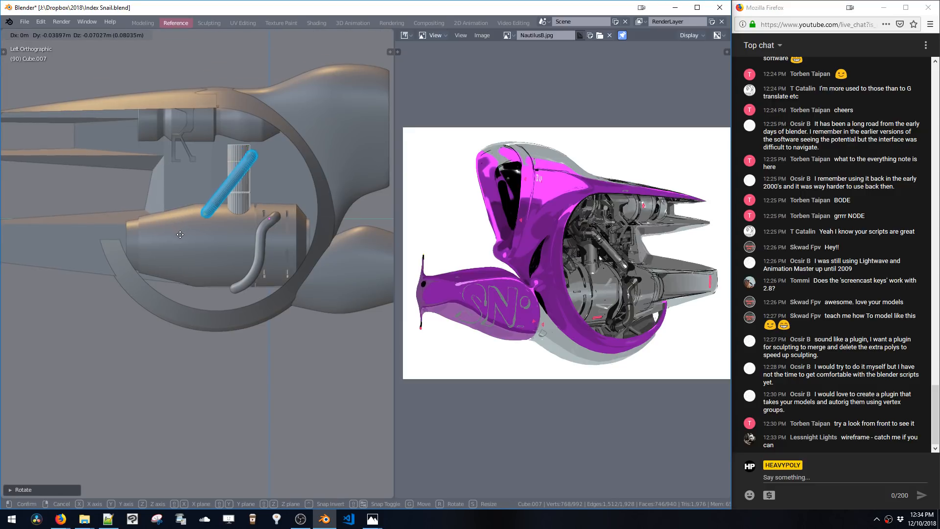
click(203, 223)
key(ctrl+z)
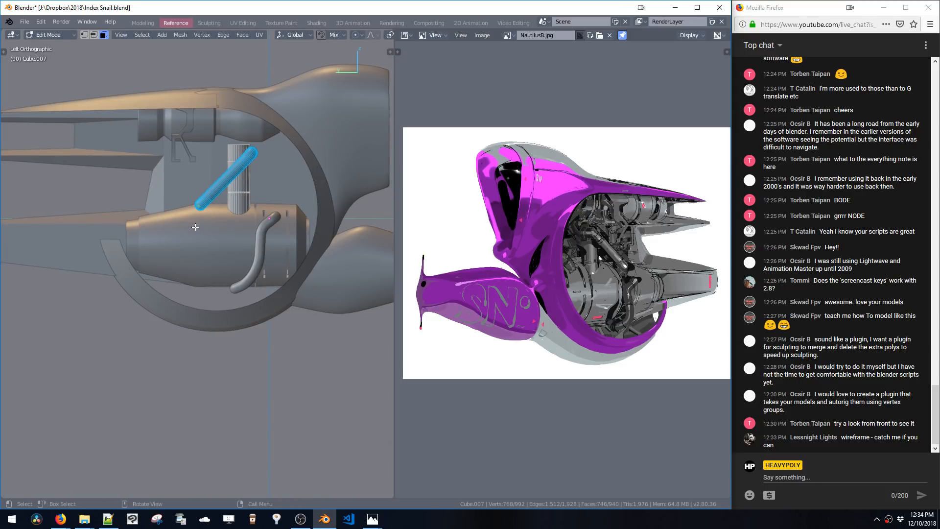
Reposition the diagonal rod so its lower end rests on the engine tube
key(g)
click(200, 237)
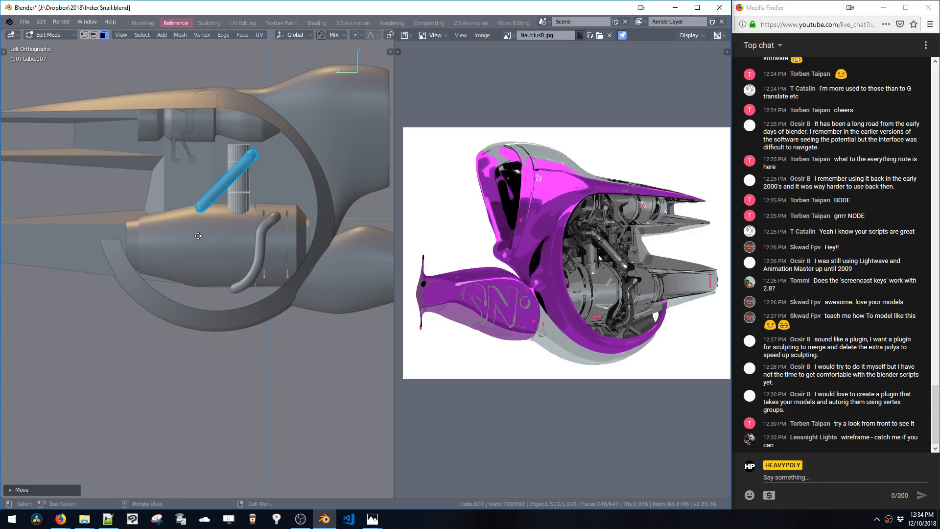
key(g)
click(192, 242)
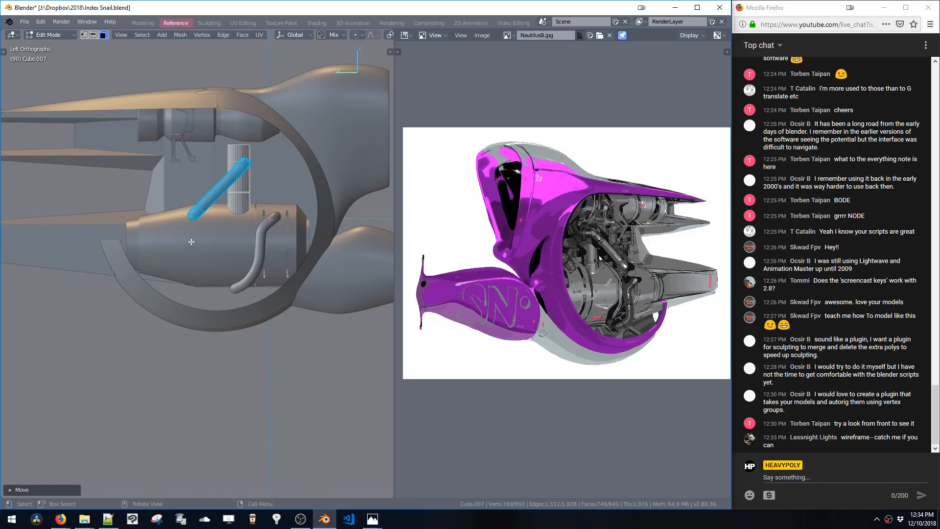
key(g)
click(180, 209)
Select the rod's upper section and move it to extend the rod toward the vertical post's top
ctrl+drag(181, 196, 209, 232)
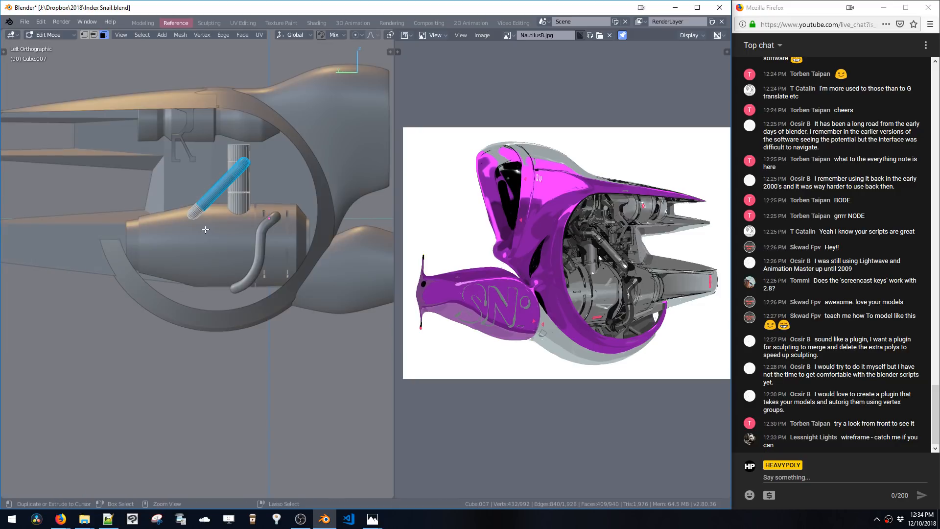
key(space)
ctrl+drag(173, 196, 212, 227)
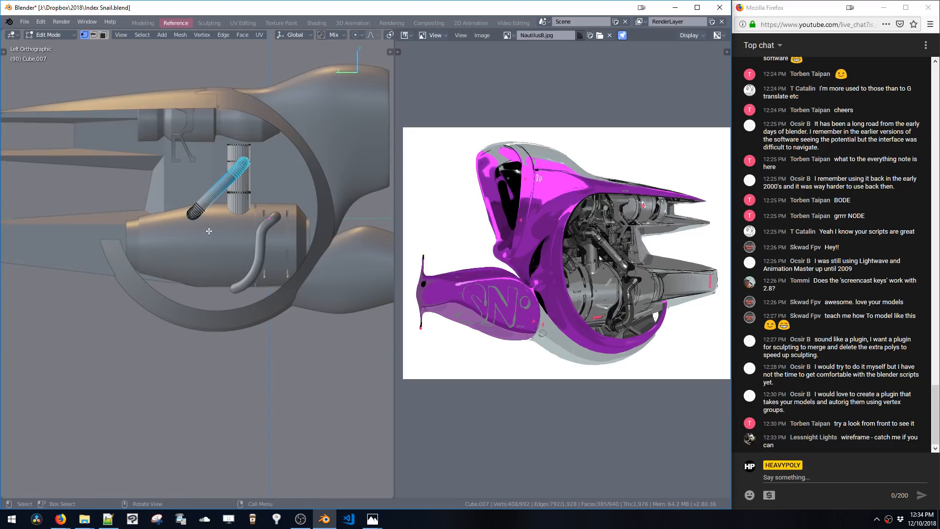
key(g)
click(212, 218)
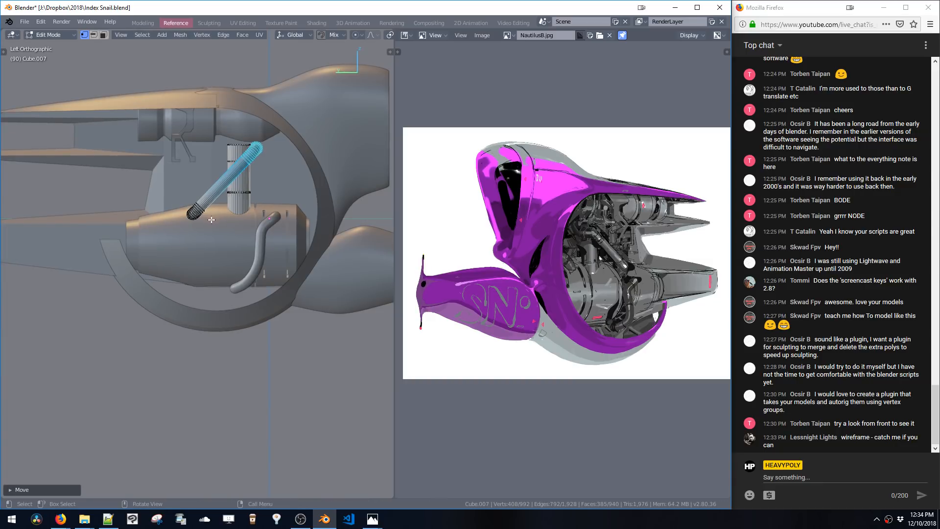
In object mode, select the bracket's boolean cutter, move it along Y, and save the file
key(Tab)
shift+middle_drag(234, 202, 213, 201)
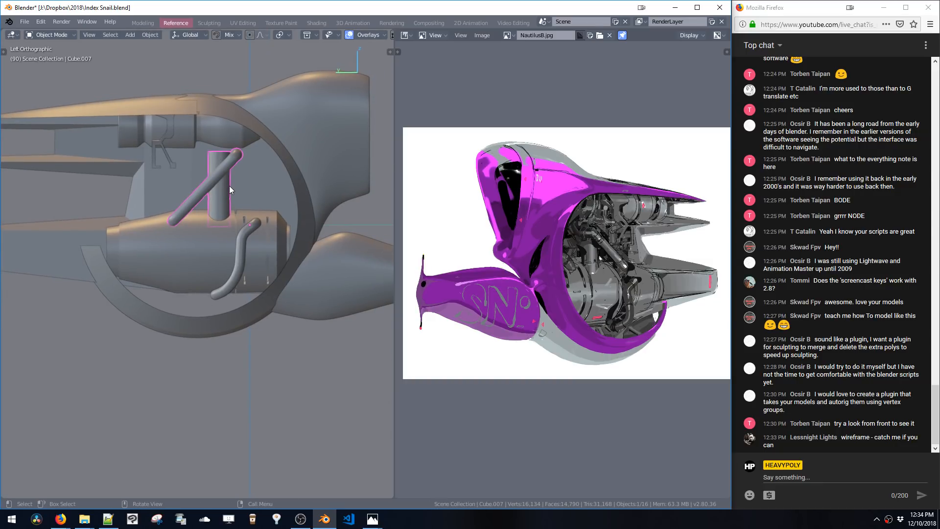
click(173, 161)
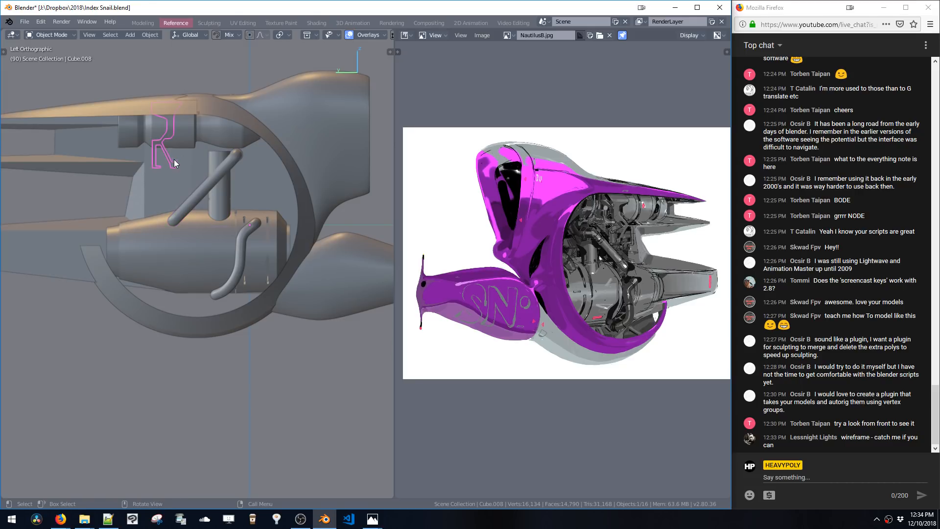
middle_drag(174, 160, 216, 184)
middle_drag(226, 143, 264, 198)
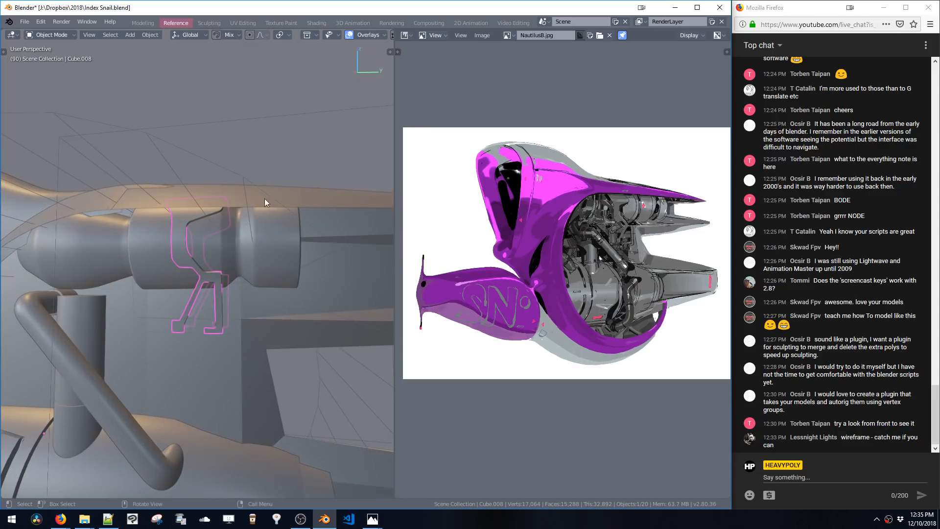
click(240, 282)
middle_drag(233, 273, 60, 241)
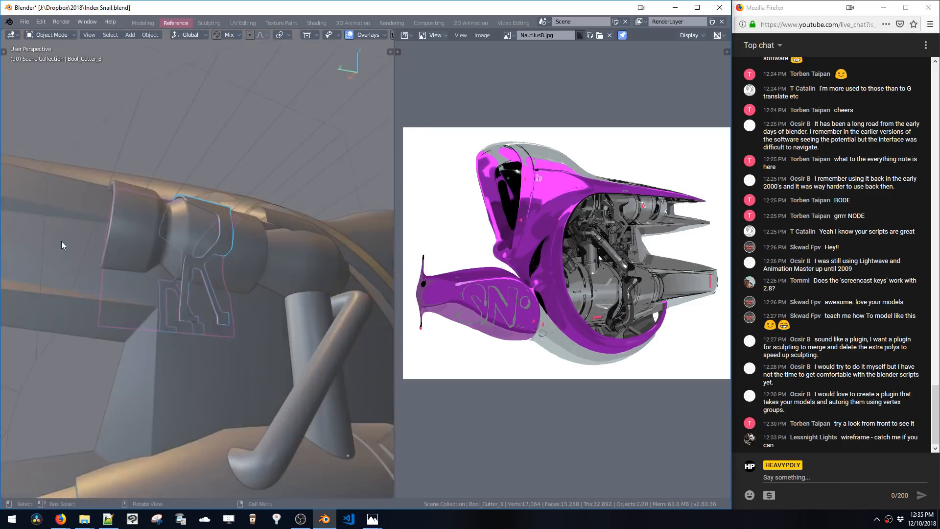
middle_drag(129, 239, 208, 259)
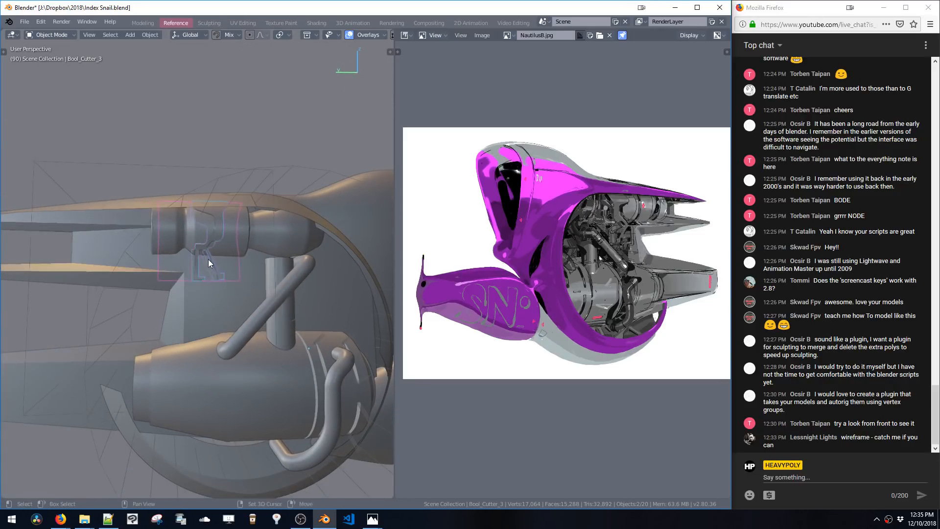
key(g)
key(y)
click(246, 234)
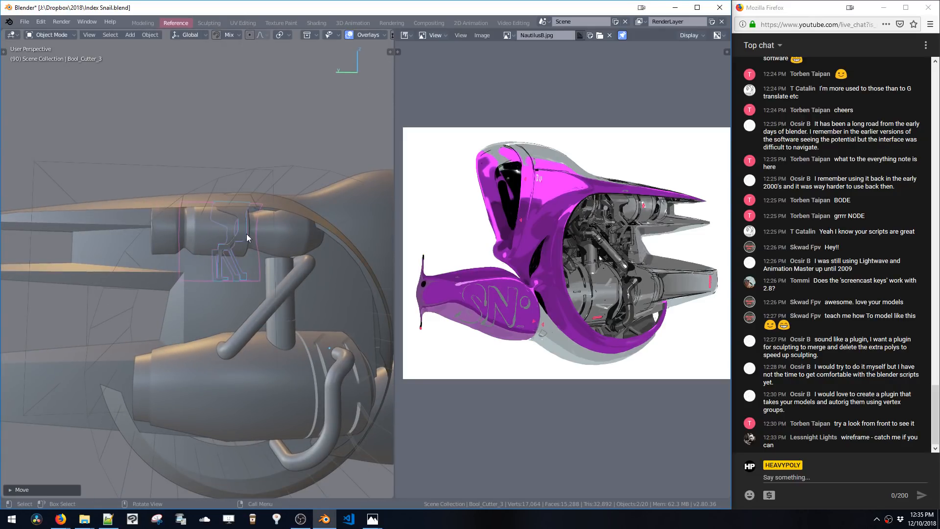
mouse_move(245, 277)
middle_down()
mouse_move(175, 252)
mouse_move(204, 257)
mouse_move(212, 292)
mouse_move(217, 237)
mouse_move(240, 251)
mouse_move(246, 234)
mouse_move(243, 215)
mouse_move(204, 213)
mouse_move(249, 202)
mouse_move(220, 214)
mouse_move(250, 218)
middle_up()
key(ctrl+s)
Enter edit mode on the finned side panel and move a selected edge loop along X
click(281, 248)
key(shift+a)
key(shift+z)
click(267, 195)
click(233, 240)
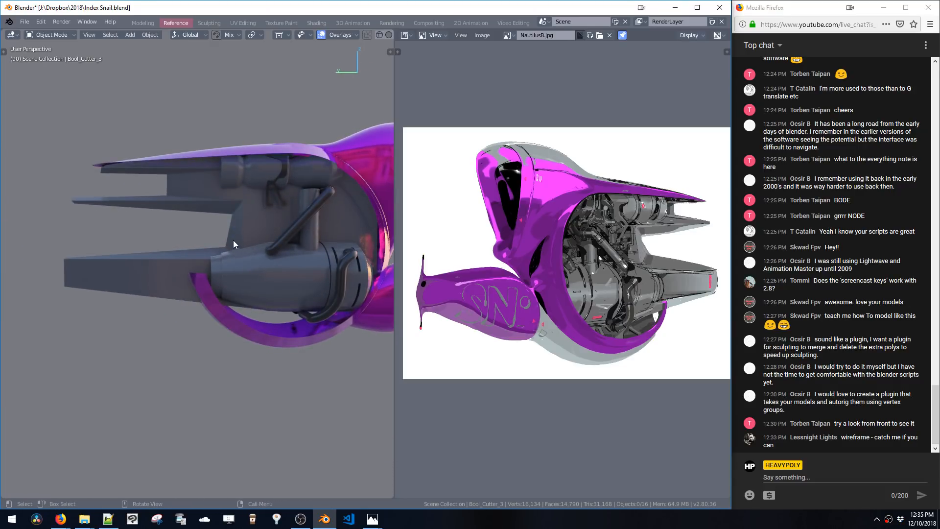
key(Tab)
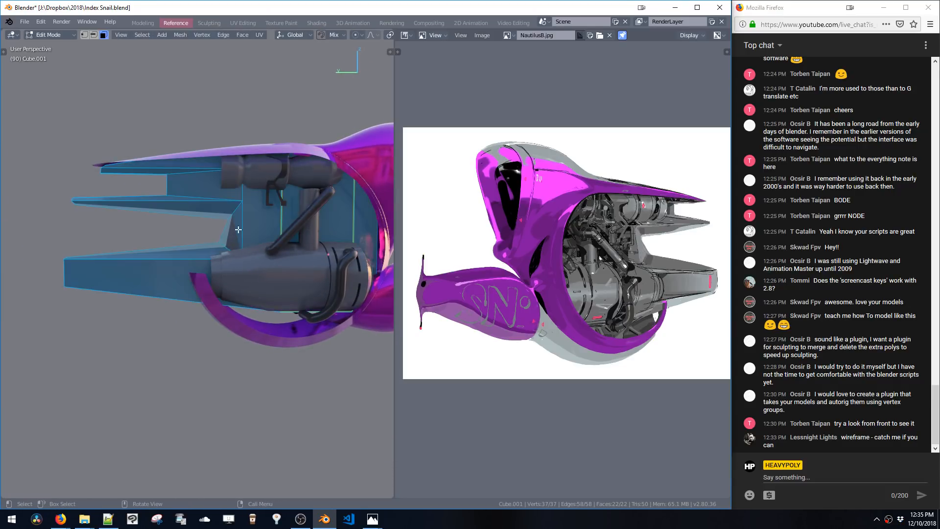
key(2)
double_click(202, 247)
middle_drag(202, 247, 237, 239)
key(g)
key(x)
click(277, 251)
Raise the lower fin's outer top edge along Z by about 0.2 m
click(215, 250)
key(space)
click(199, 256)
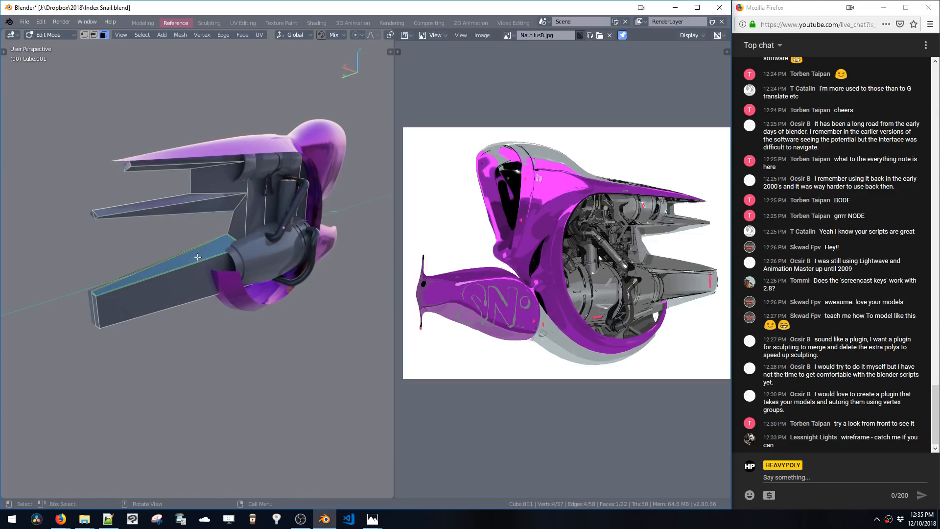
key(g)
key(z)
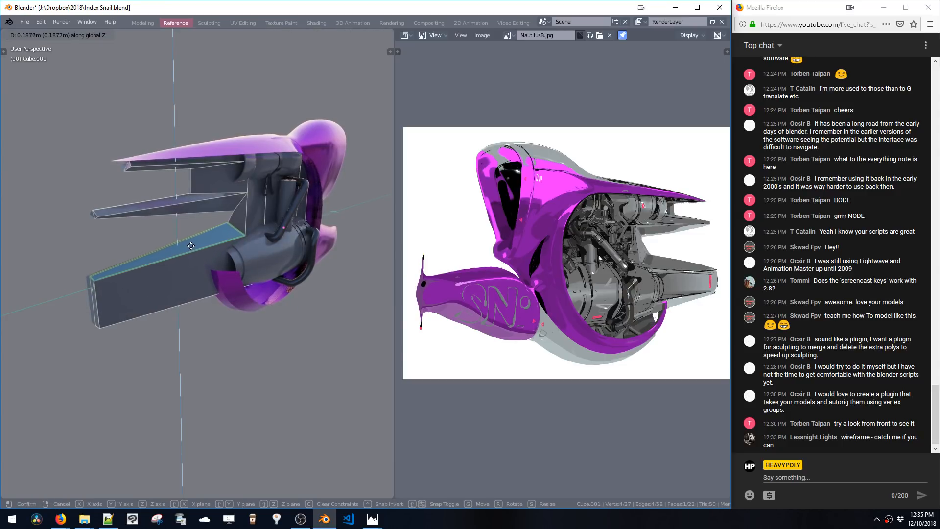
click(190, 244)
middle_drag(247, 231, 218, 226)
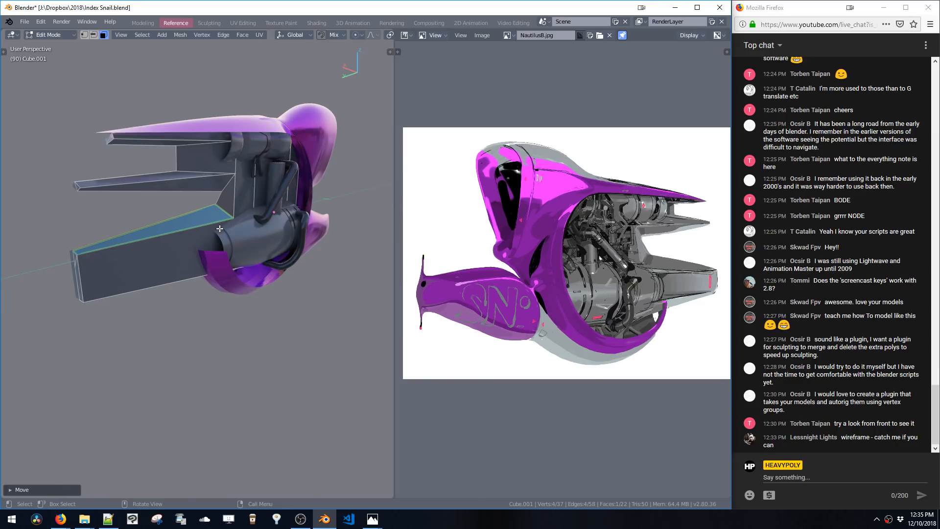
Move the lower fin's inner corner vertex down along Z by about 0.05 m
key(2)
middle_drag(220, 228, 208, 206)
key(1)
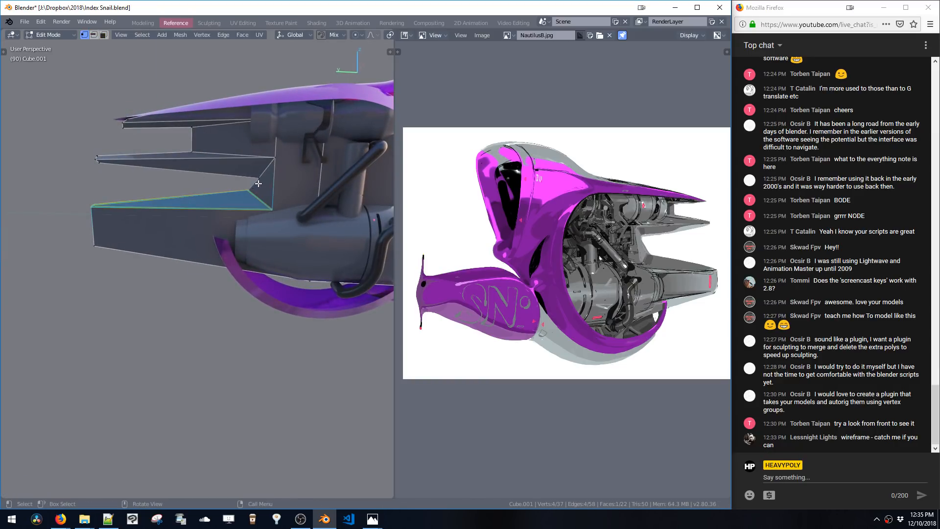
key(g)
key(y)
drag(249, 188, 250, 179)
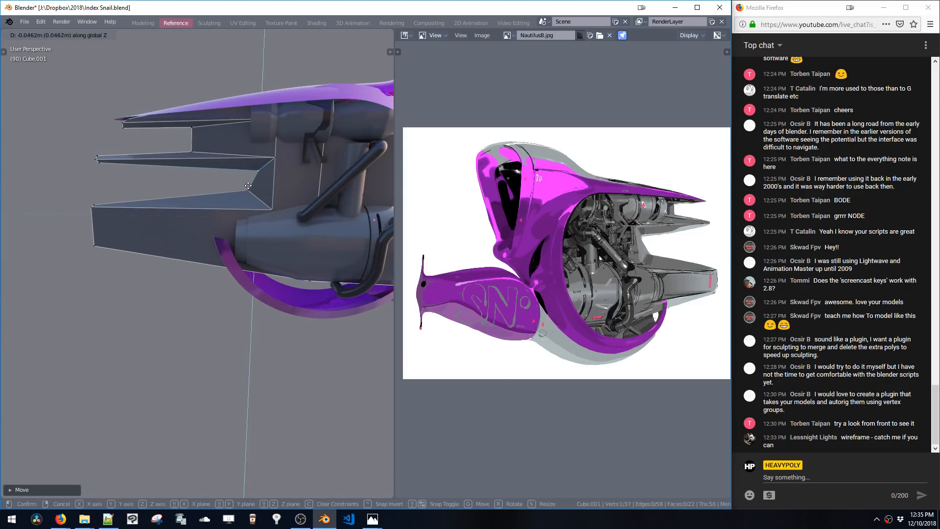
Add a loop cut near the middle fin's tip and move it along Z
middle_drag(233, 180, 216, 172)
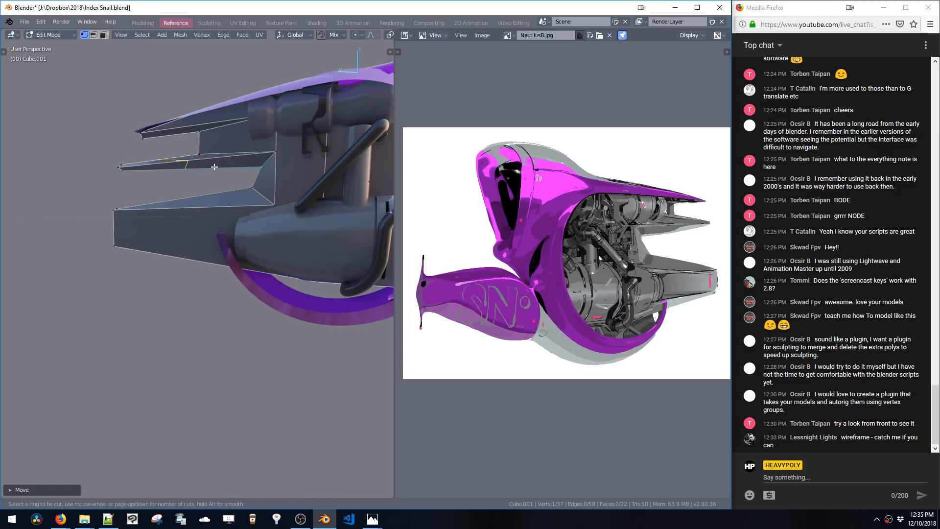
drag(214, 166, 204, 167)
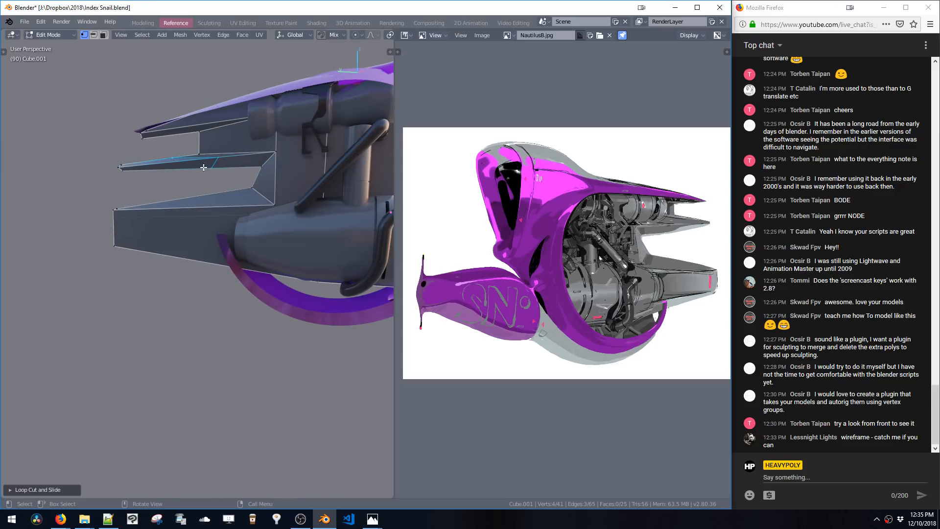
key(g)
key(z)
click(121, 173)
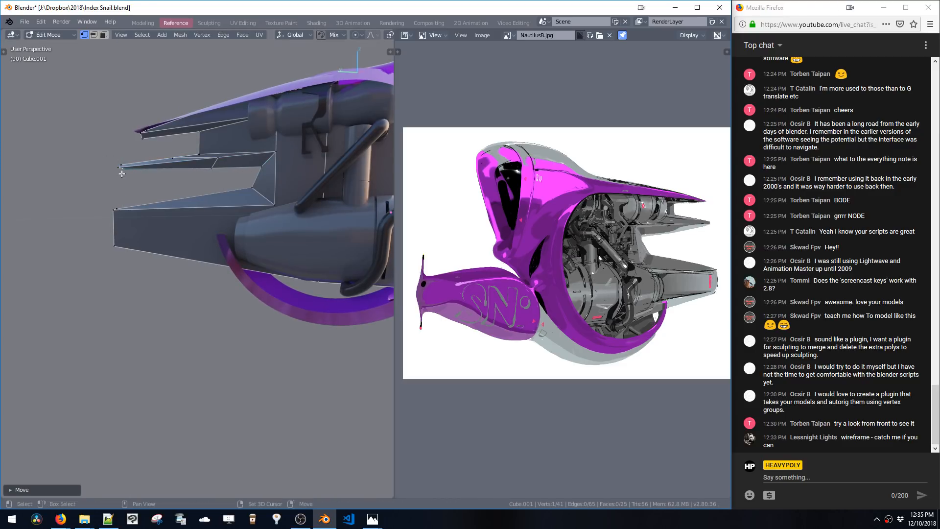
Adjust the middle fin's tip vertices along Z to taper the fin
middle_drag(147, 184, 212, 183)
key(g)
key(z)
click(211, 190)
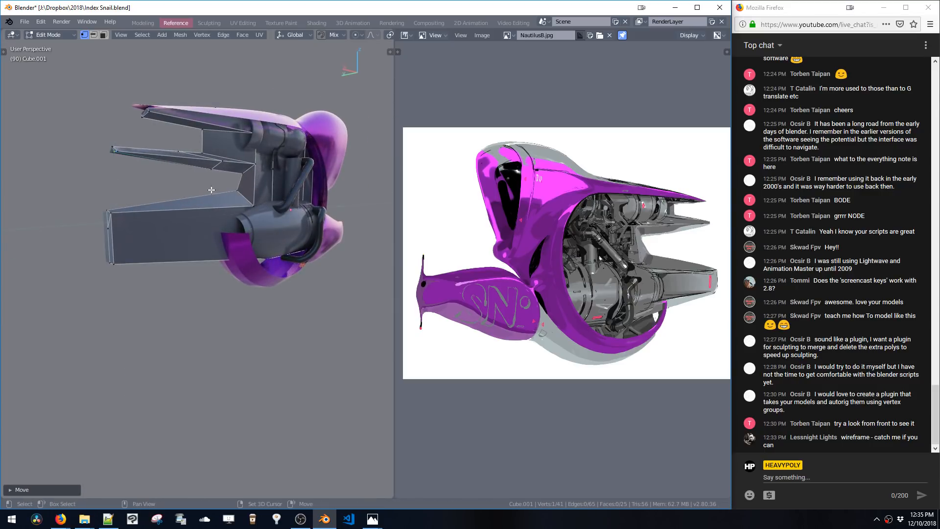
key(g)
key(z)
click(115, 160)
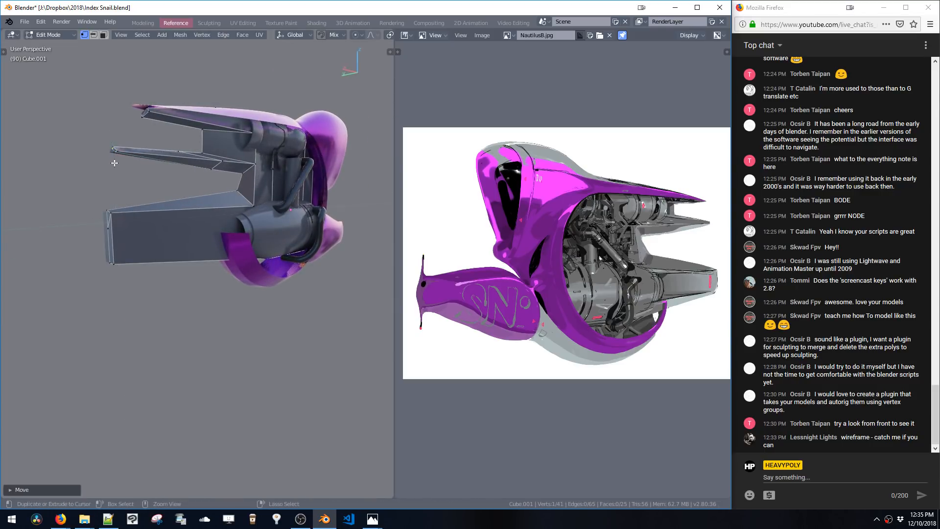
click(116, 150)
key(g)
key(z)
click(115, 153)
click(111, 146)
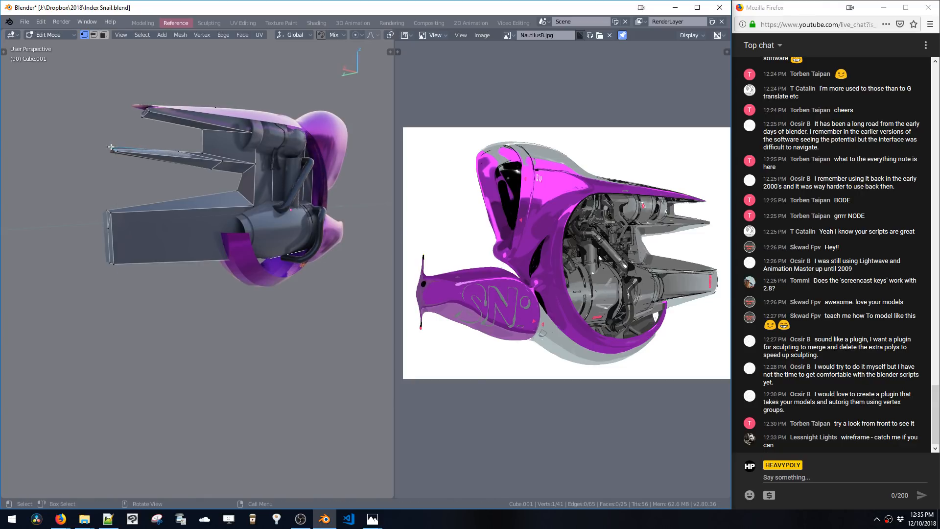
Move the selected fin vertices slightly along X and return to object mode
middle_drag(133, 161, 186, 194)
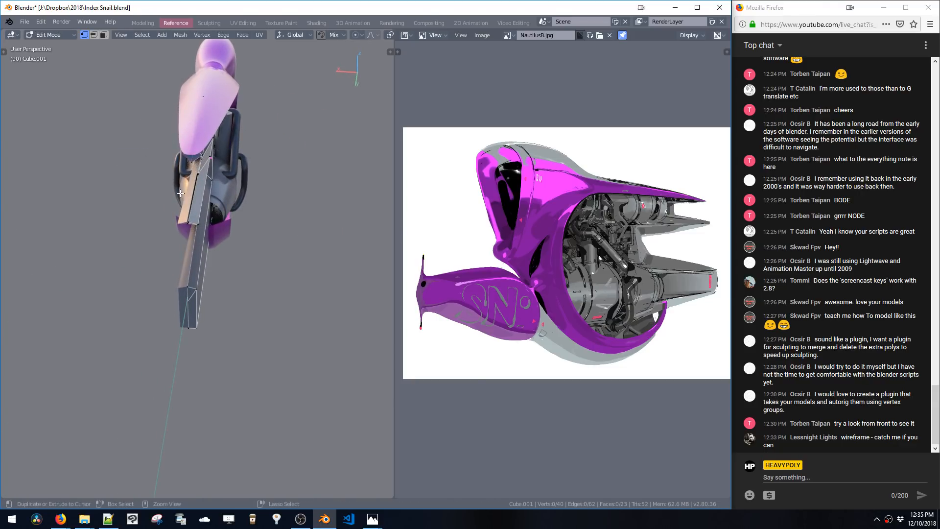
key(g)
key(x)
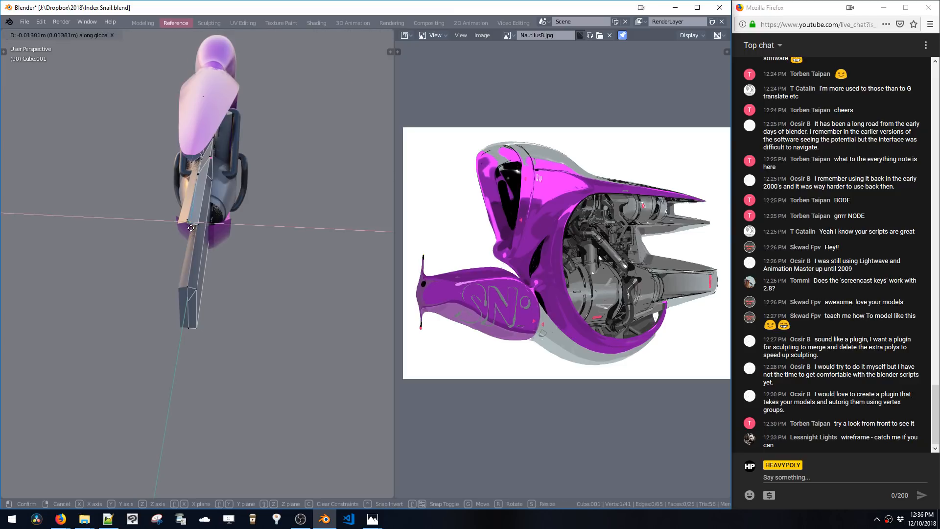
click(191, 228)
key(g)
click(191, 227)
middle_drag(191, 227, 140, 183)
key(Tab)
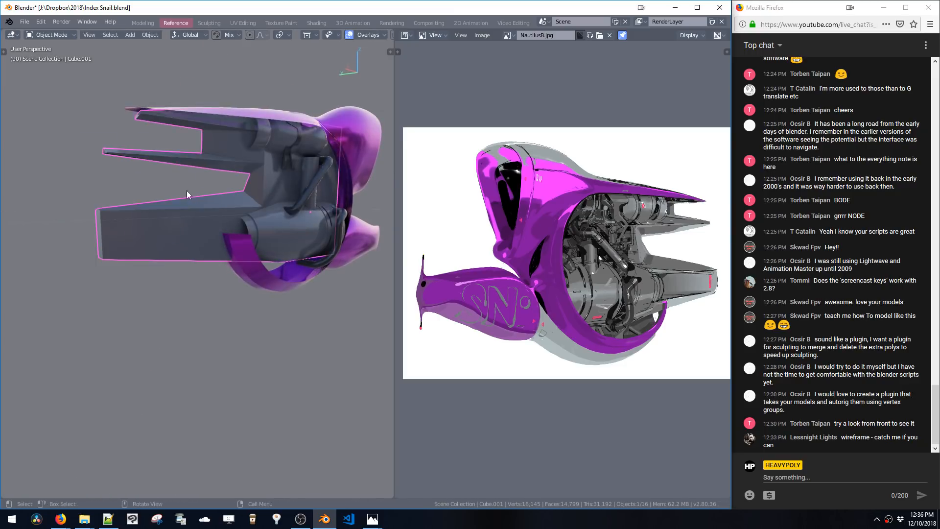
scroll(152, 184, up, 5)
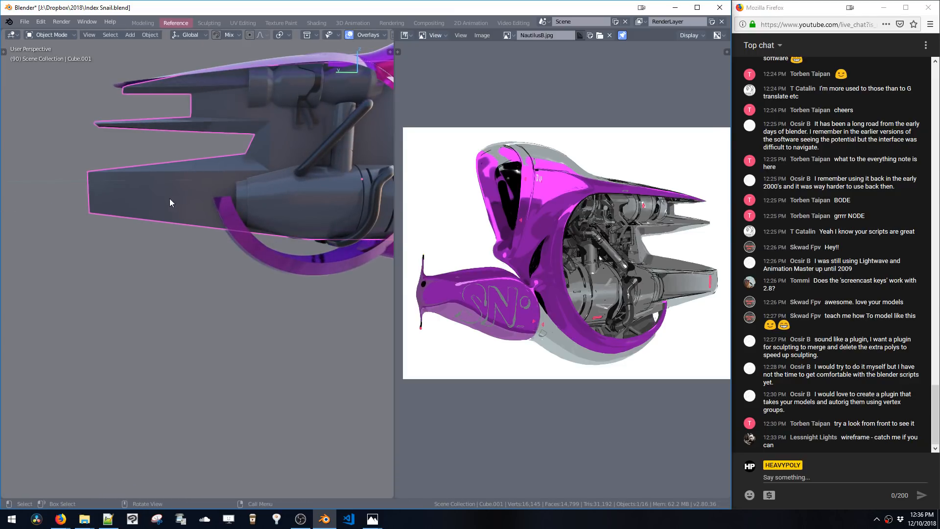
scroll(170, 202, down, 3)
mouse_move(234, 207)
middle_down()
mouse_move(263, 209)
mouse_move(239, 209)
middle_up()
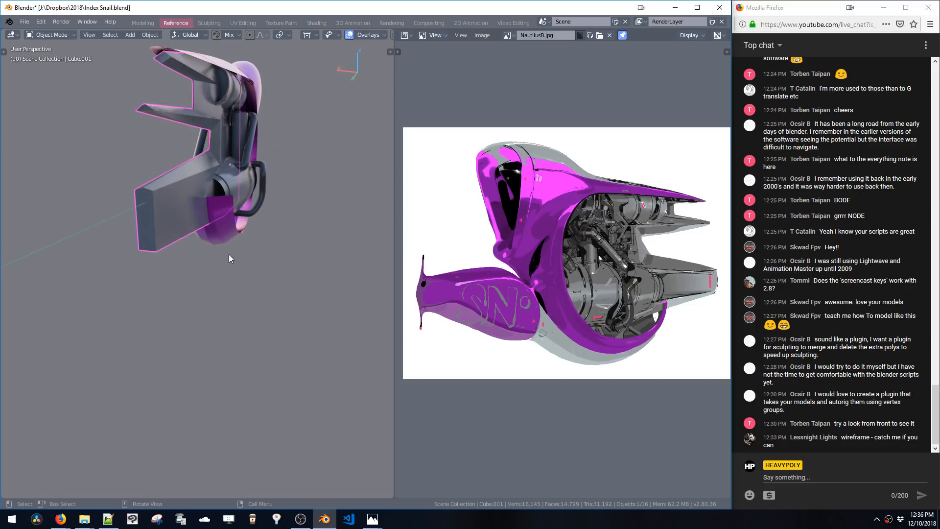
Add a small cube in edit mode at the lower fin's front edge and scale it down
key(shift+a)
key(space)
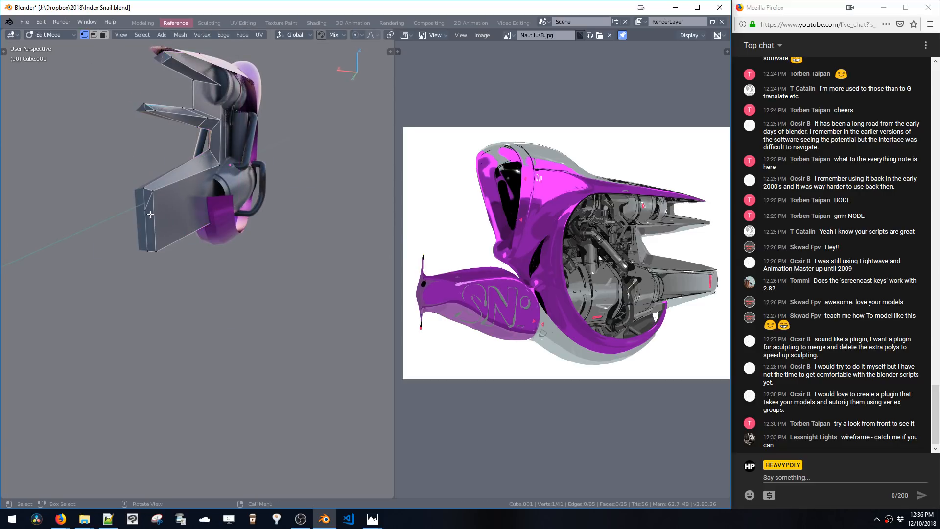
key(ctrl+Tab)
click(156, 236)
click(155, 230)
key(shift+a)
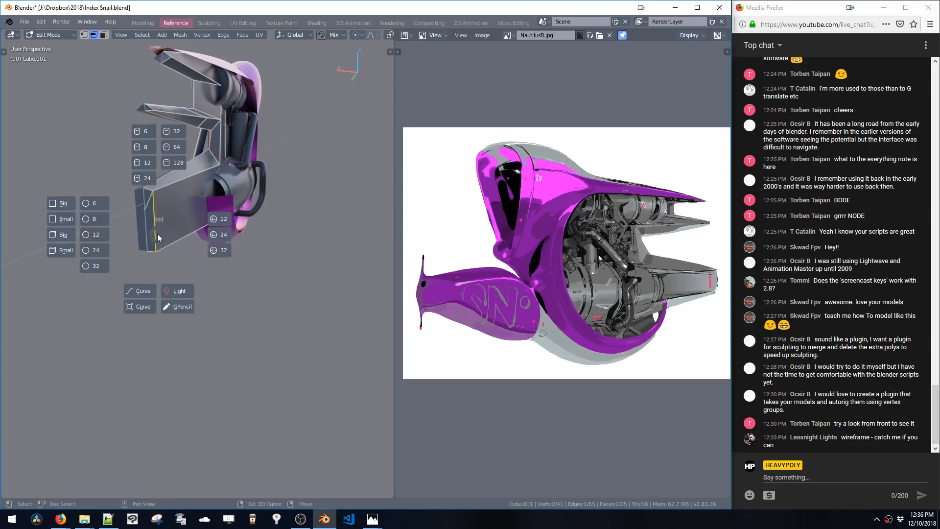
click(70, 249)
key(s)
click(172, 282)
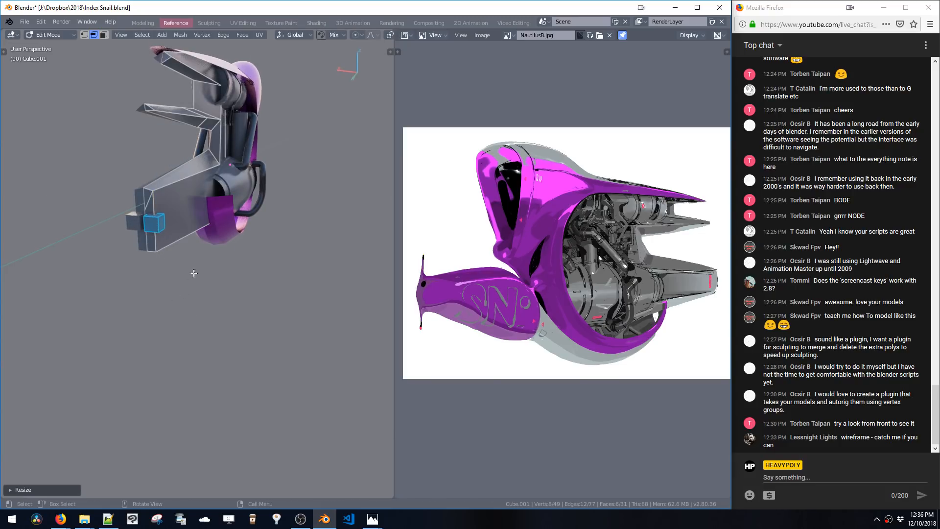
Move the small cube along Y and stretch it along Y into a bar beside the lower fin
scroll(143, 229, up, 5)
key(g)
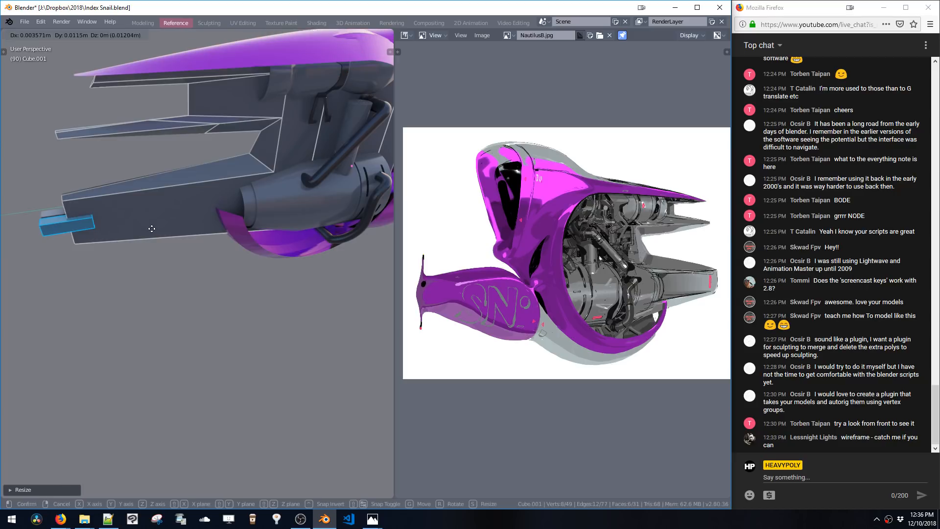
key(y)
click(161, 228)
key(s)
key(y)
click(200, 228)
Switch to face selection, select the bar's faces and scale them along Z by about 1.28
key(3)
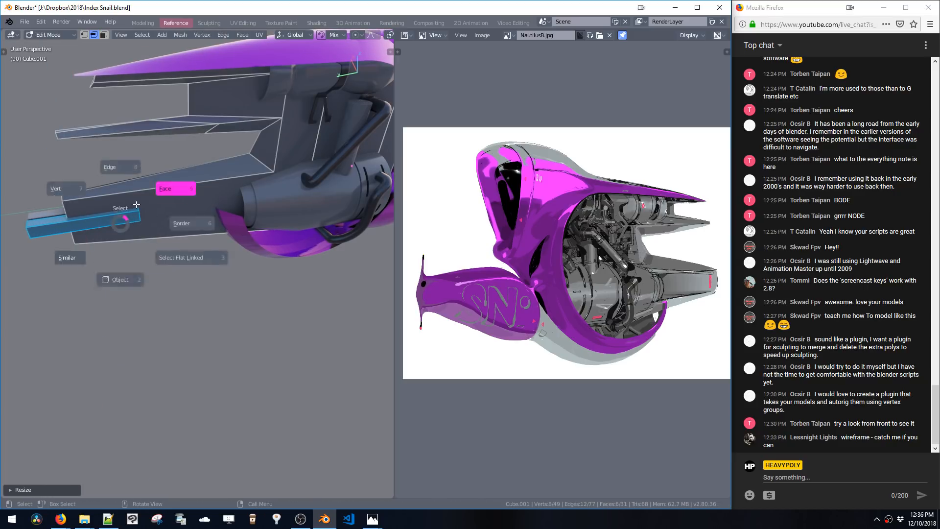
click(122, 224)
middle_drag(119, 210, 143, 176)
key(s)
key(z)
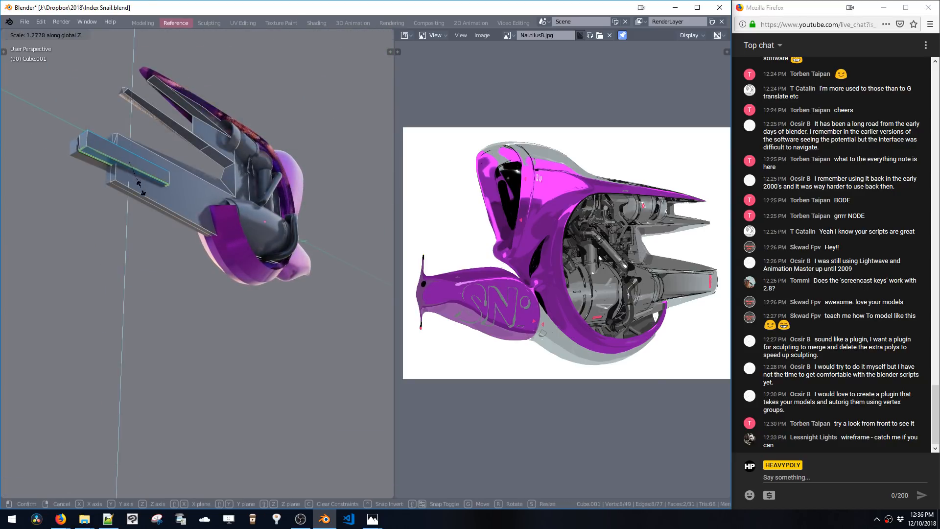
click(136, 234)
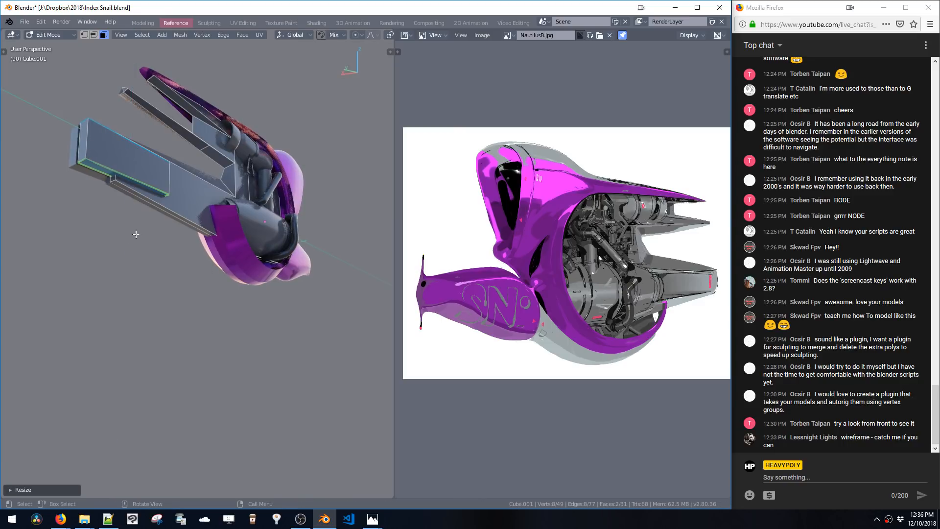
Select the bar's end face near the fin
middle_drag(159, 214, 122, 235)
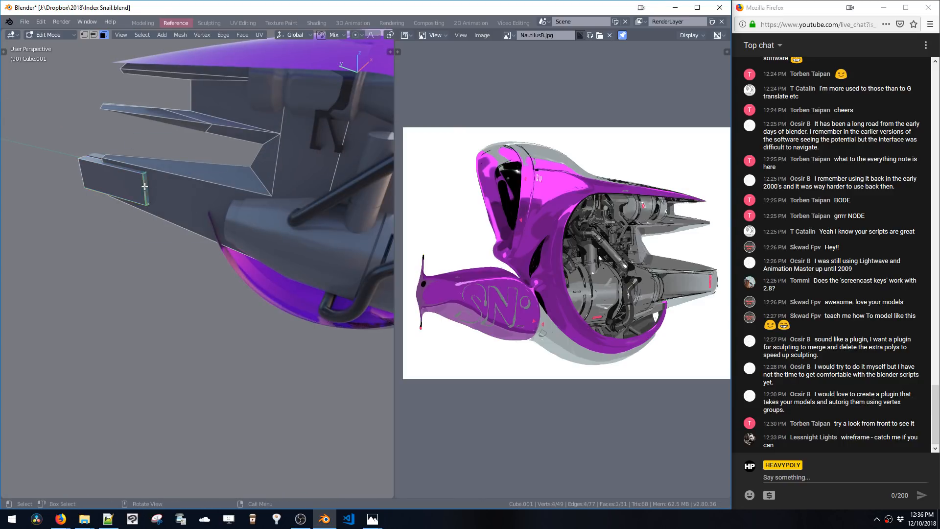
middle_drag(194, 183, 236, 225)
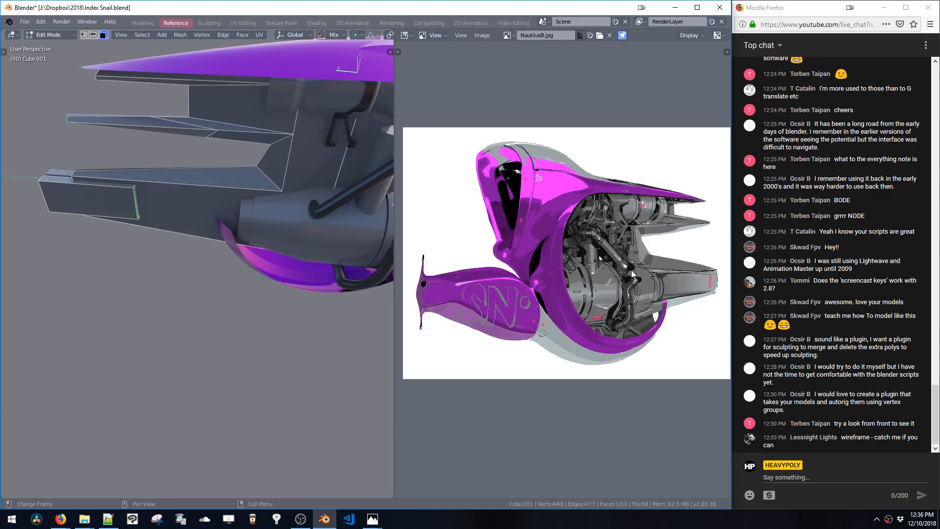
Move the bar's selected end face along Y toward the lower fin
key(g)
key(y)
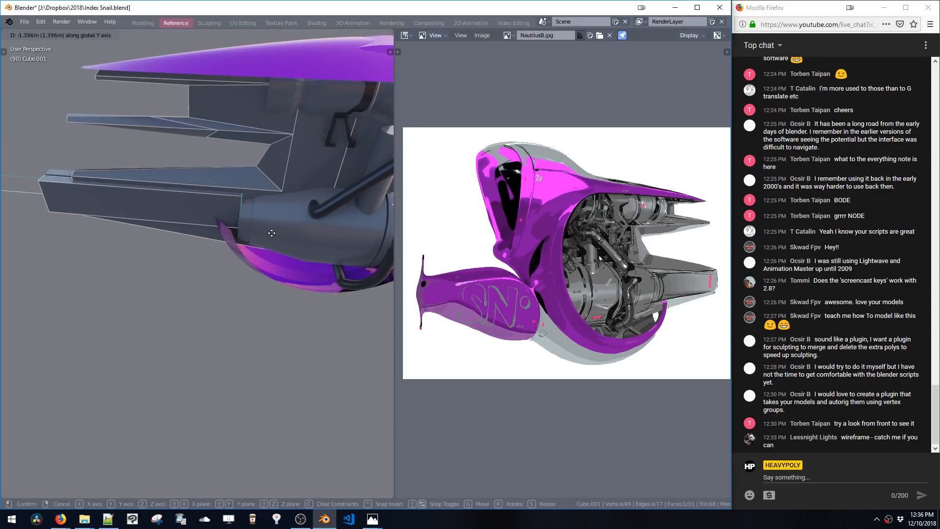
click(271, 228)
Switch to edge selection, select the bar's end edges and move them along X
key(2)
click(241, 213)
middle_drag(245, 215, 235, 197)
key(g)
key(x)
click(299, 237)
Try to turn a copy of the bar into a live subtract boolean cutter and review the body's modifiers
key(ctrl+b)
click(363, 222)
key(ctrl+l)
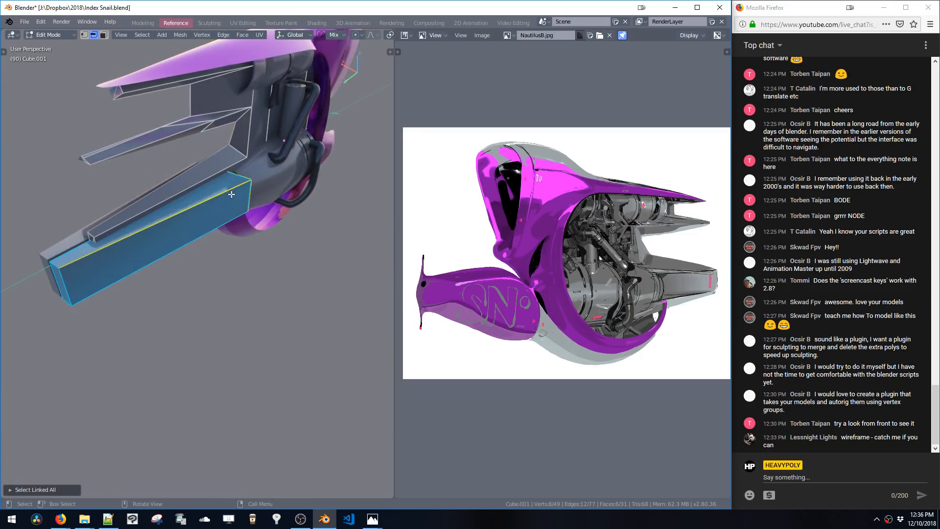
key(ctrl+b)
click(294, 195)
middle_drag(294, 198, 237, 188)
double_click(232, 189)
key(ctrl+shift+v)
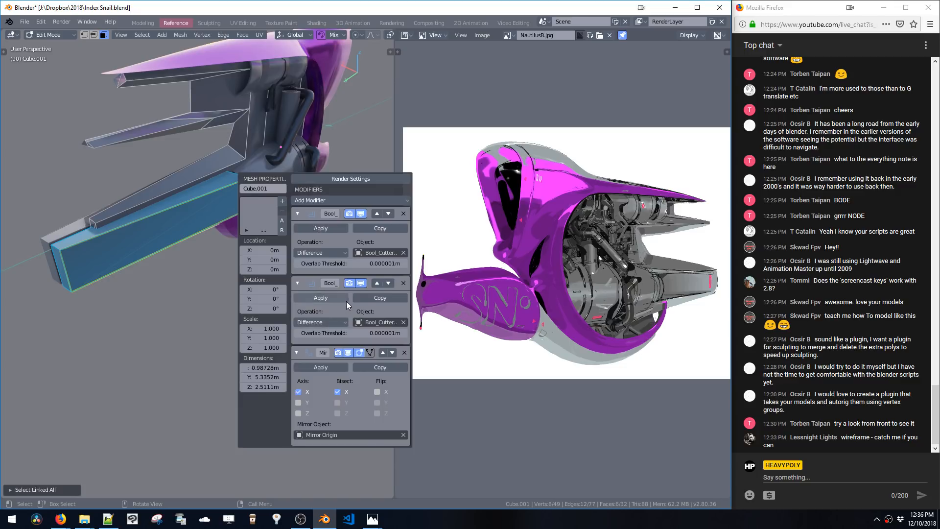
Remove the extra boolean modifier from the body and delete its Bool_Cutter_6 cutter object
click(402, 285)
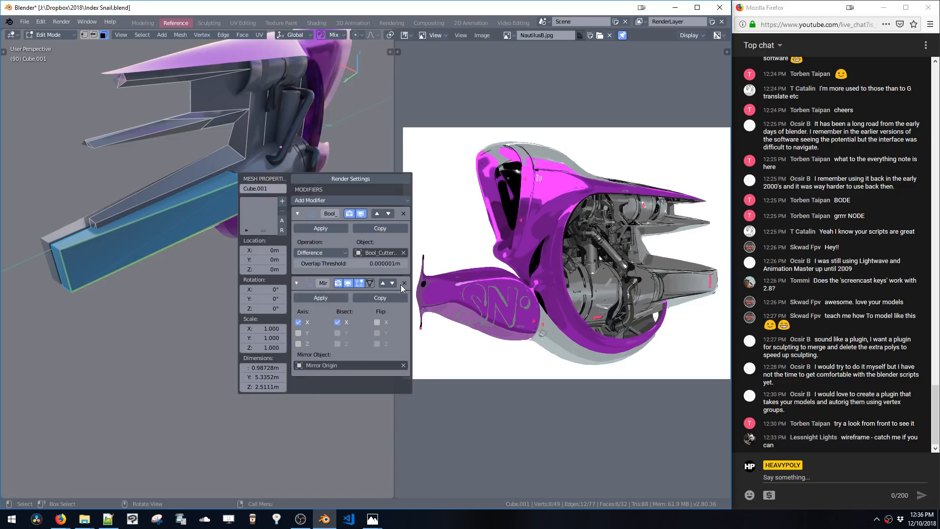
key(Tab)
key(Tab)
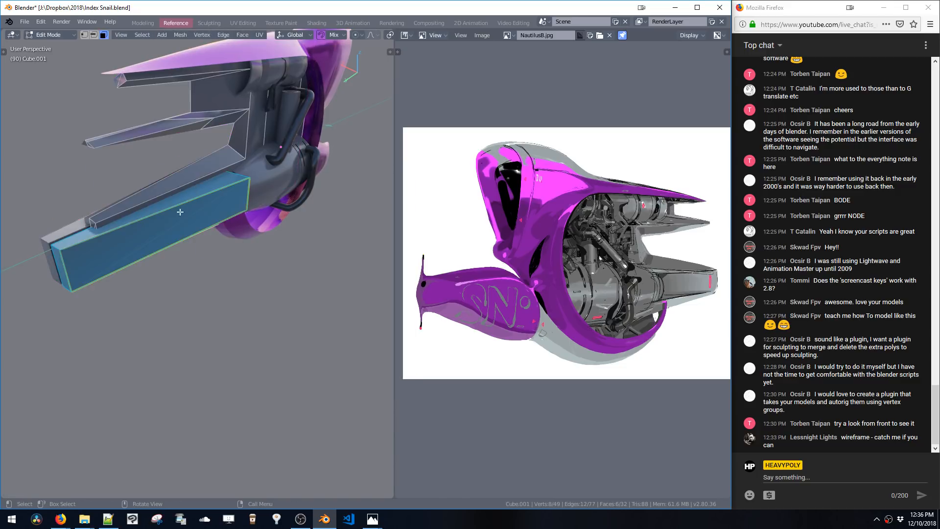
key(Tab)
click(171, 227)
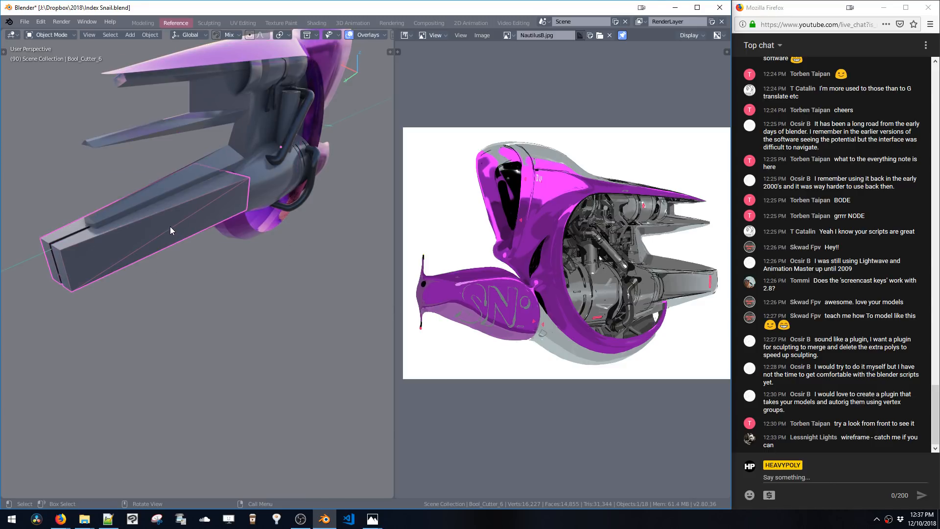
key(g)
click(204, 251)
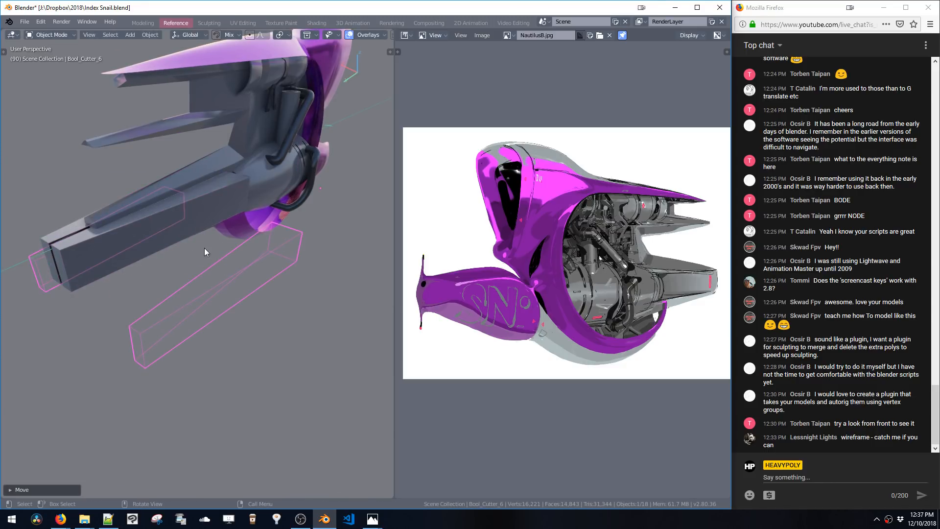
key(x)
click(196, 228)
Enter edit mode and move the whole bar outward, away from the lower fin
key(Tab)
key(Tab)
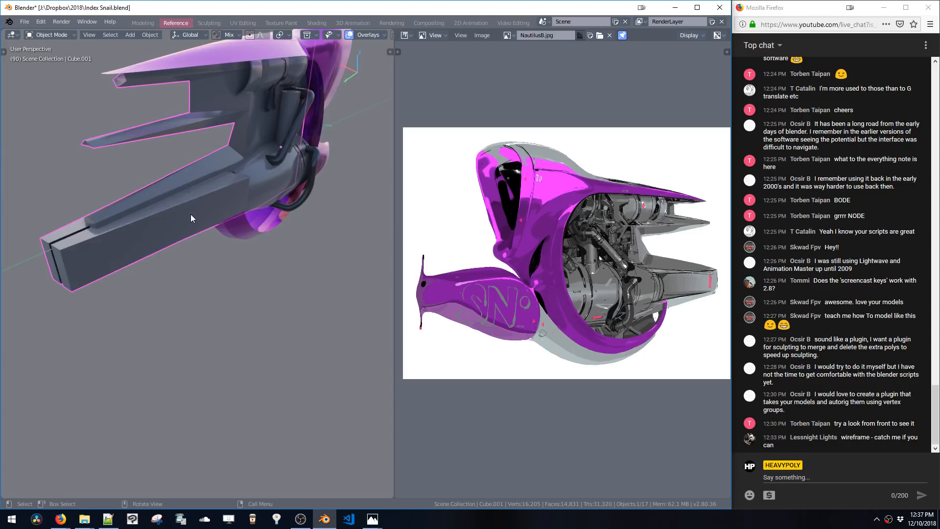
key(Tab)
key(g)
click(235, 253)
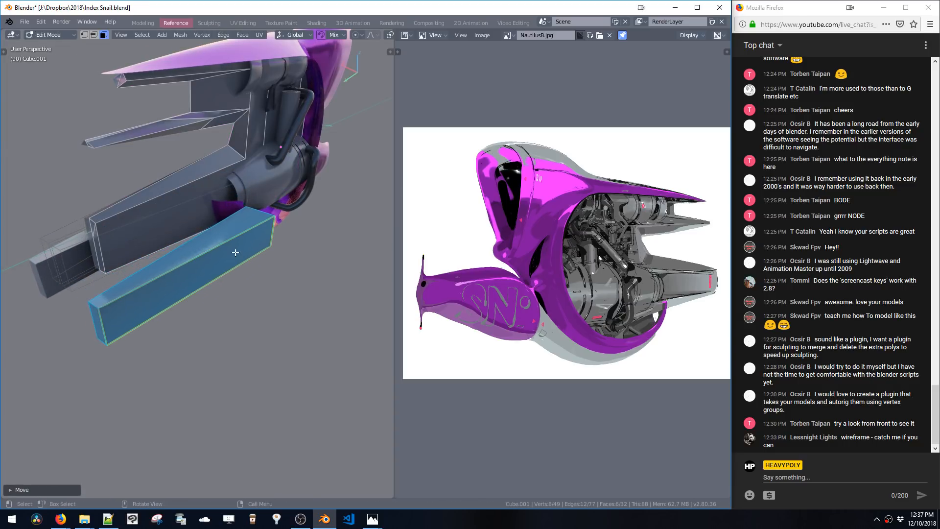
Select the existing Bool_Cutter_5 object and inspect the body's boolean and mirror modifiers
key(space)
key(space)
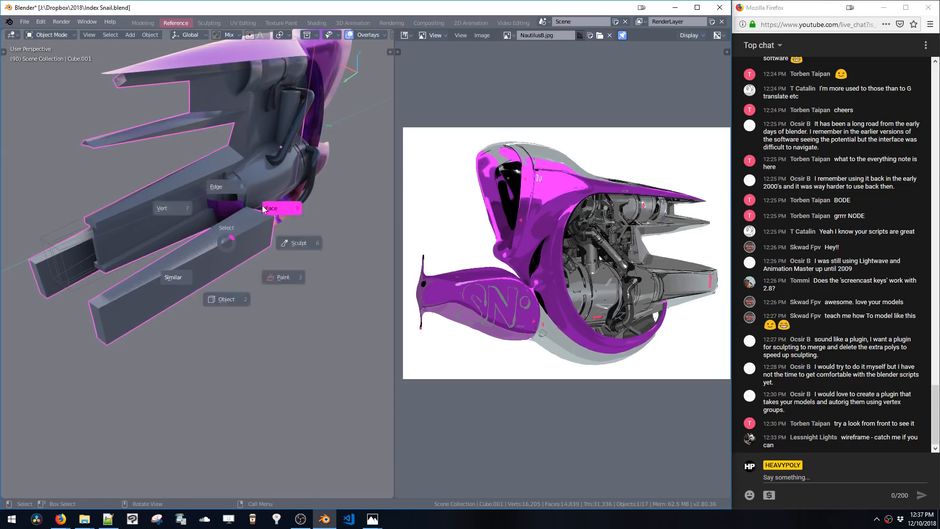
key(x)
key(space)
click(213, 227)
click(202, 196)
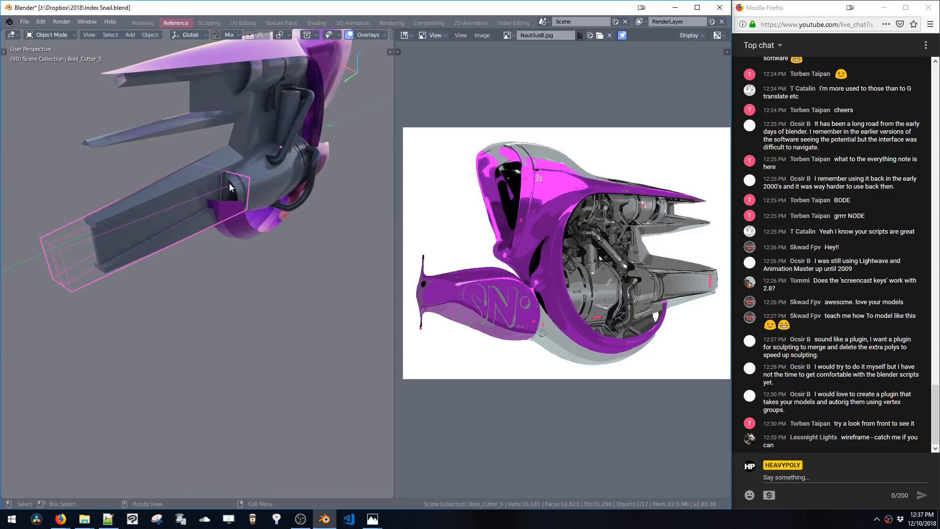
middle_drag(230, 183, 282, 189)
key(v)
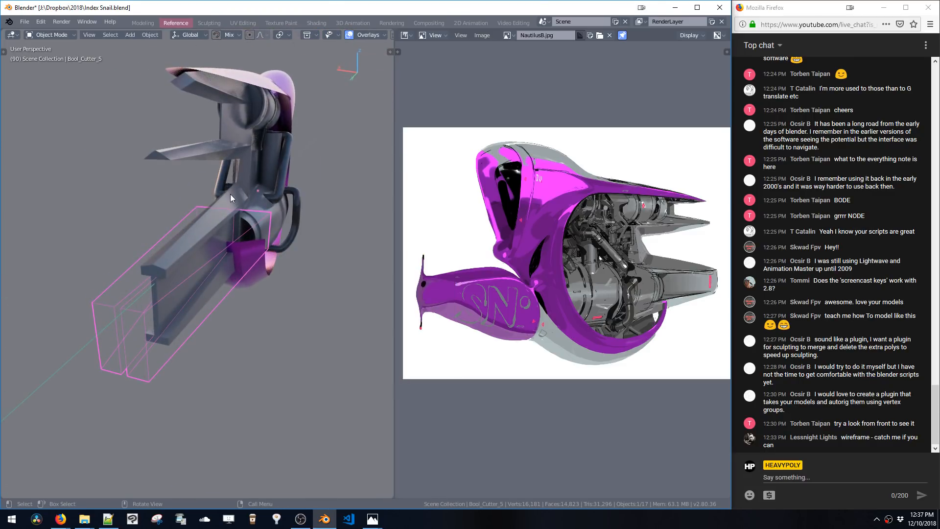
click(230, 201)
key(v)
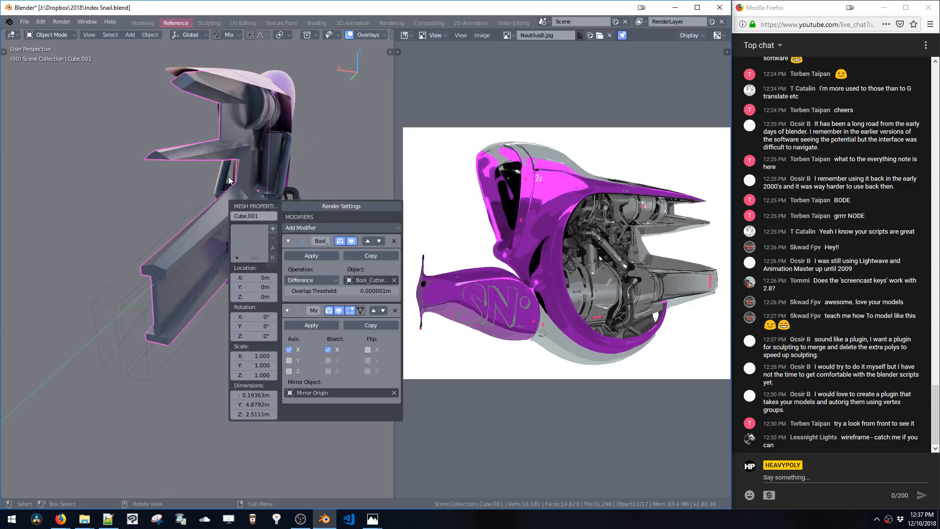
click(225, 247)
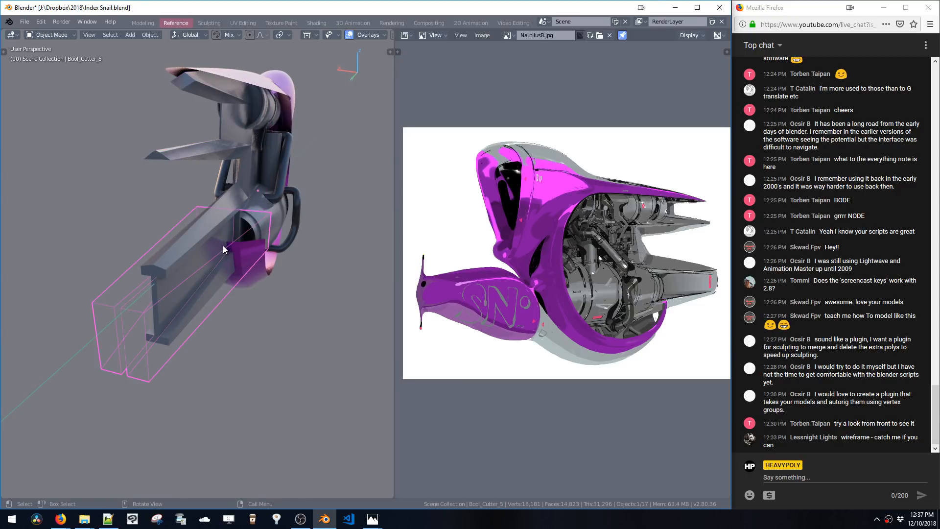
Delete the old Bool_Cutter_5 cutter so only the mirror modifier remains on the body
shift+click(213, 225)
key(ctrl+KP_Add)
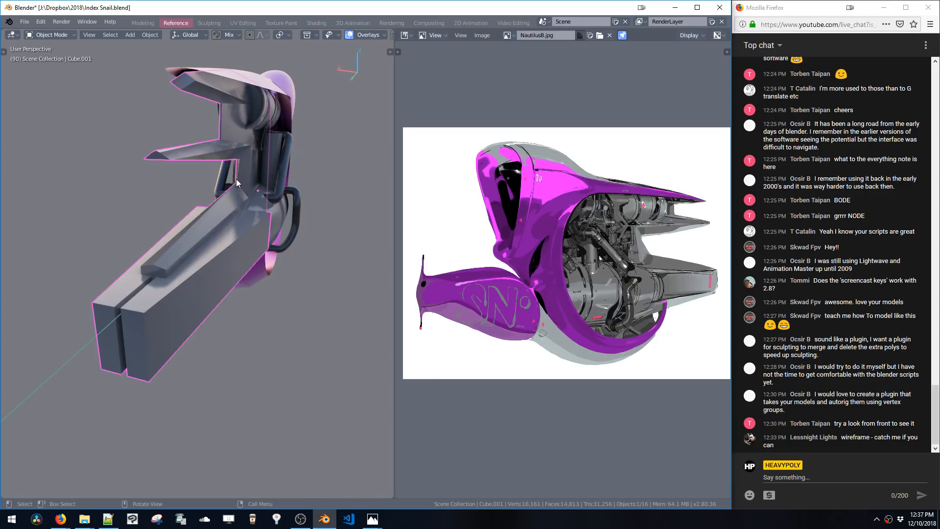
key(shift+v)
key(ctrl+v)
click(349, 274)
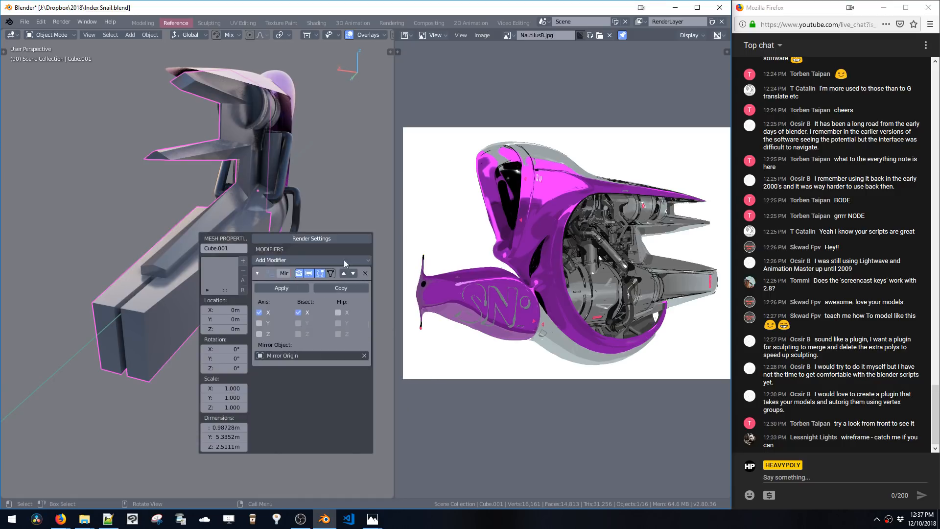
Select the whole bar and make it a Live Subtract boolean cutter against the body
key(Tab)
key(ctrl+l)
key(ctrl+shift+b)
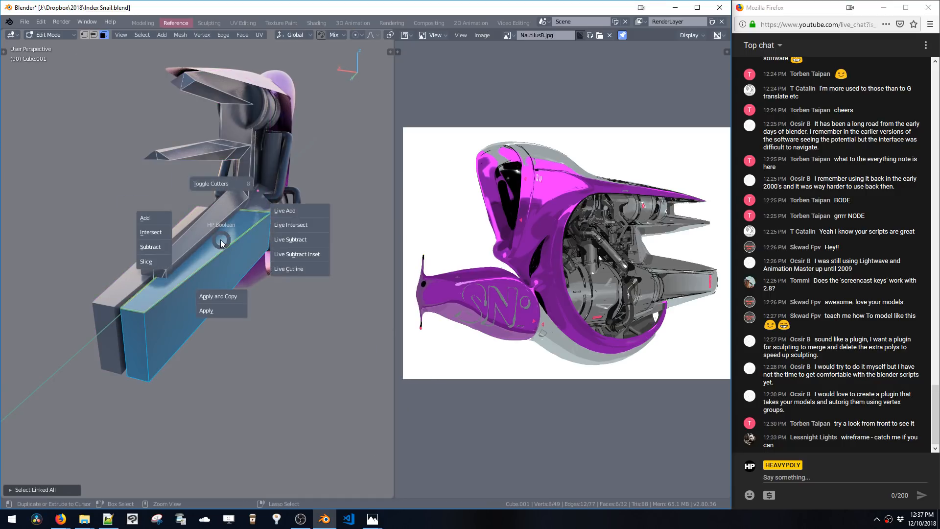
click(281, 240)
middle_drag(275, 222, 274, 219)
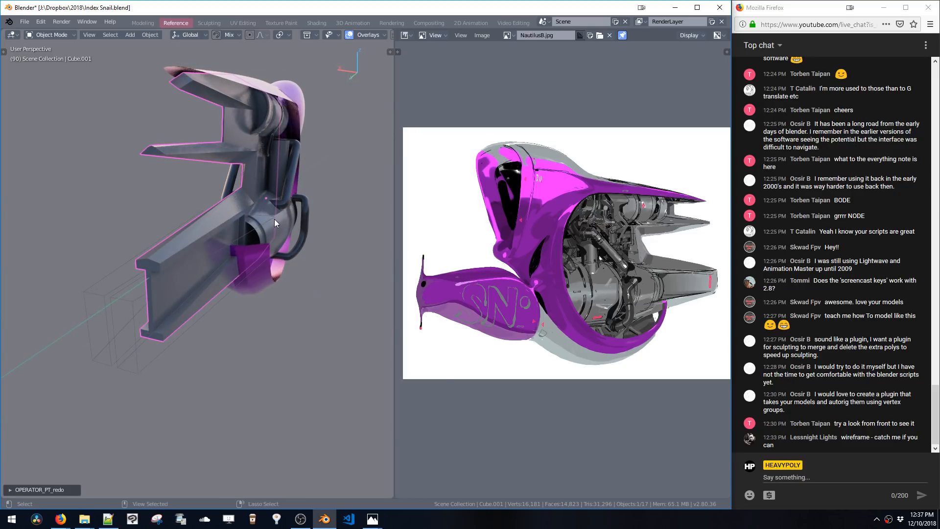
key(v)
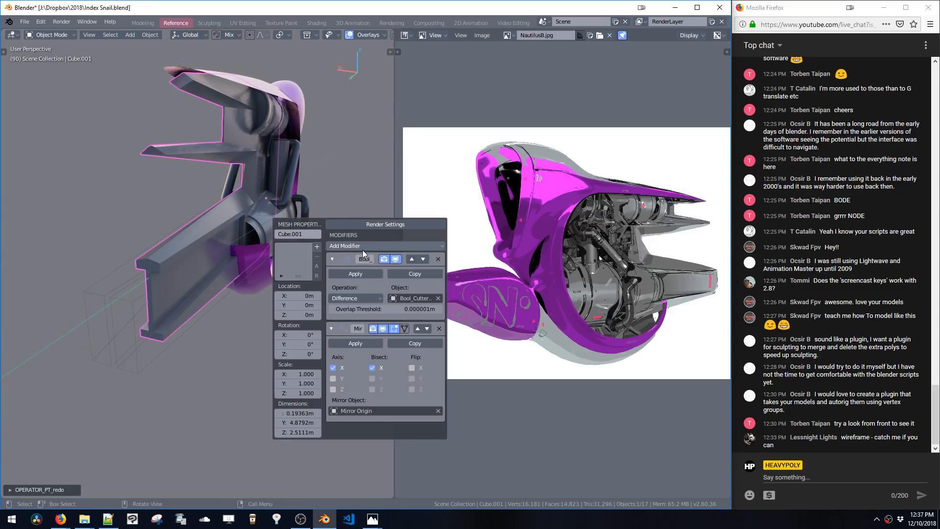
Select the new cutter, enter edit mode and move its end faces along Y twice
middle_drag(284, 220, 241, 252)
click(274, 240)
key(Tab)
click(264, 257)
click(272, 260)
key(g)
key(y)
click(293, 264)
key(g)
key(y)
click(304, 256)
key(2)
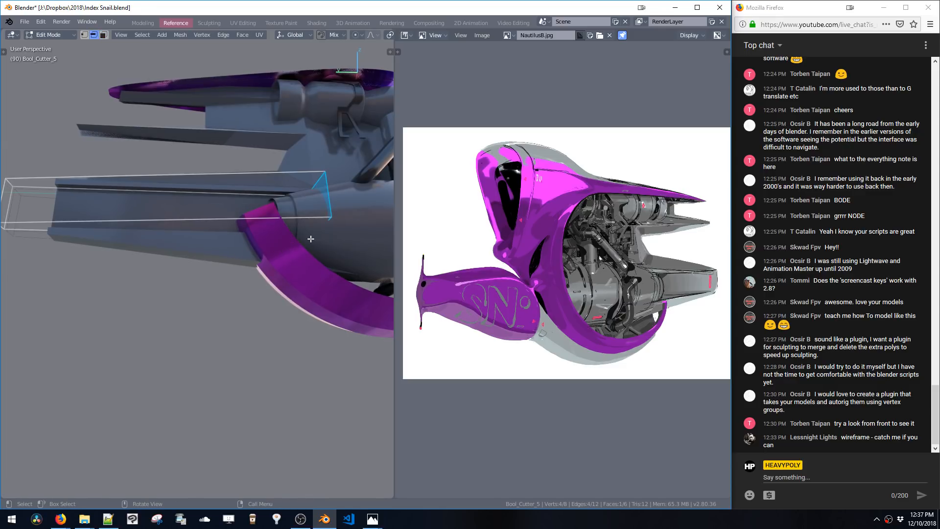
Lower the cutter's selected edge, leave edit mode and delete the selected object
key(g)
click(326, 240)
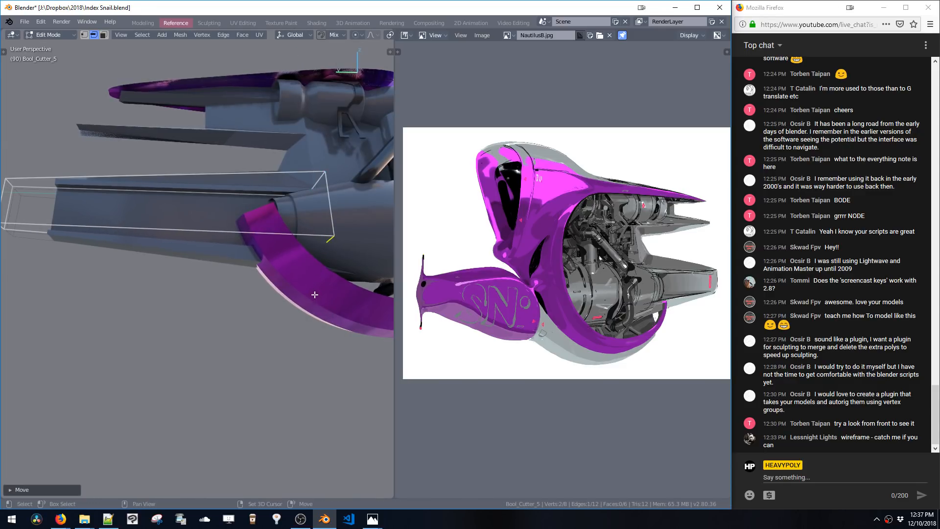
middle_drag(326, 240, 366, 345)
key(Tab)
middle_drag(286, 206, 188, 266)
key(Delete)
Change the viewport shading and toggle Scene Lights and Scene World in the shading options
key(z)
key(z)
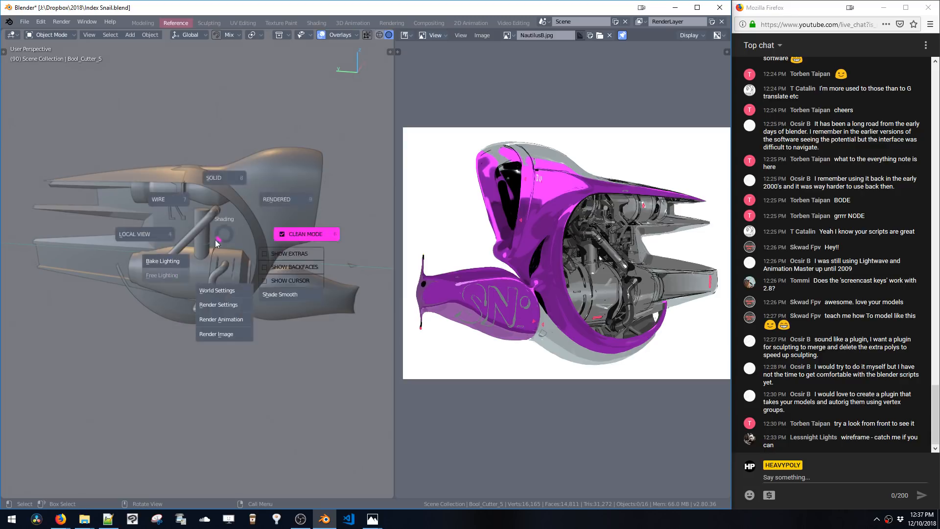
key(z)
middle_drag(228, 242, 223, 243)
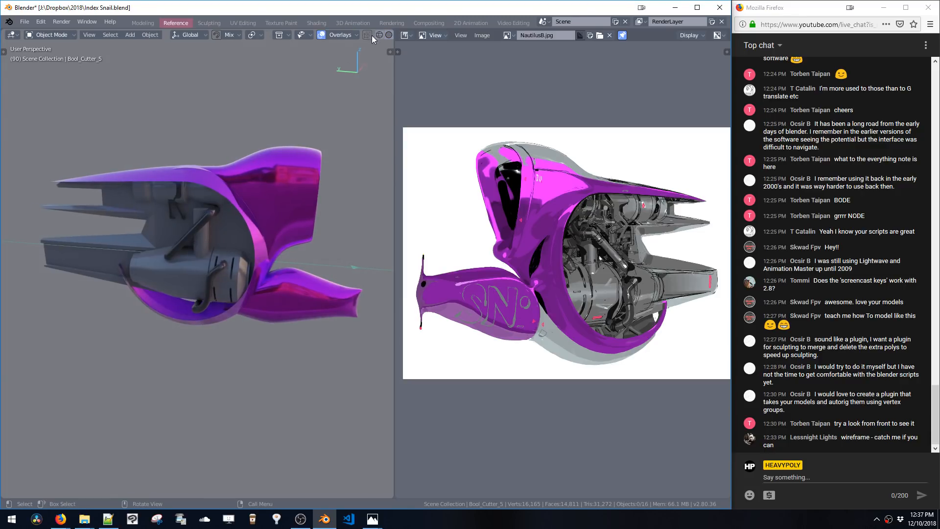
scroll(371, 36, down, 3)
click(372, 36)
click(325, 75)
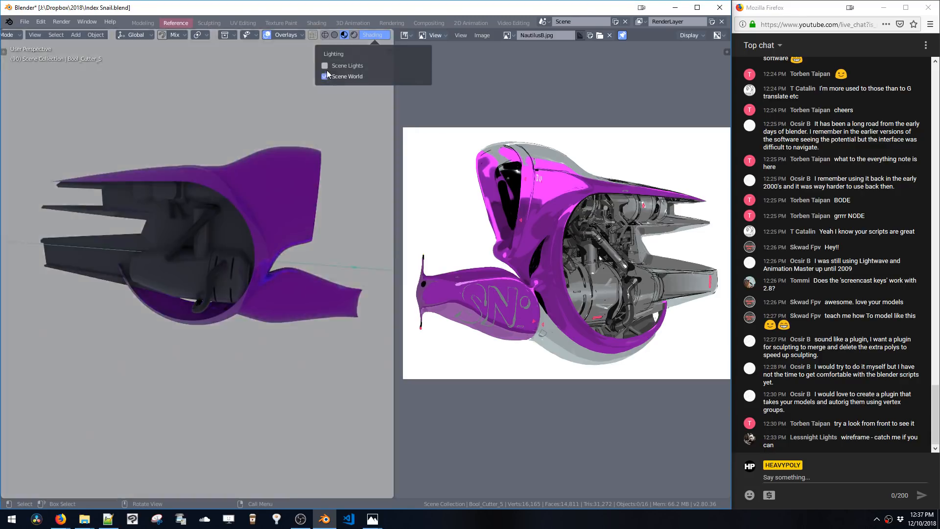
click(325, 75)
middle_drag(255, 198, 305, 205)
key(grave)
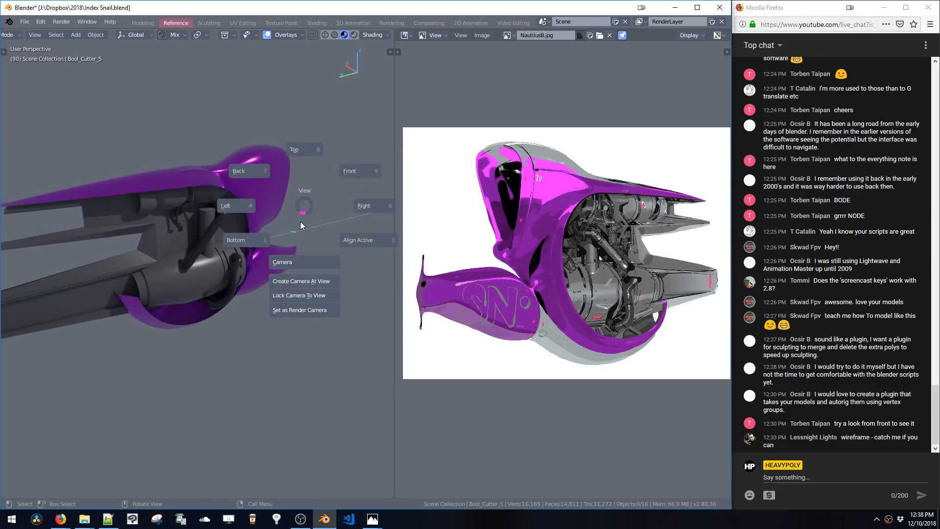
key(Escape)
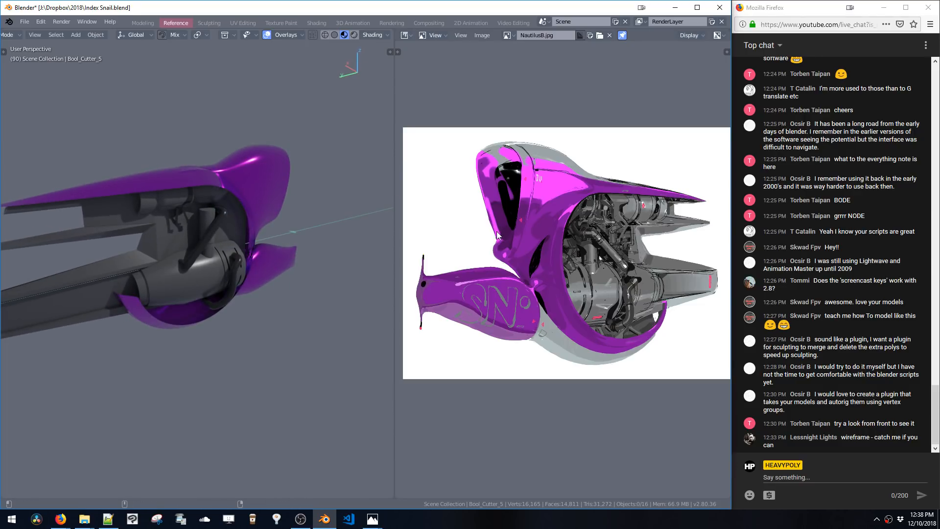
key(ctrl+space)
key(Escape)
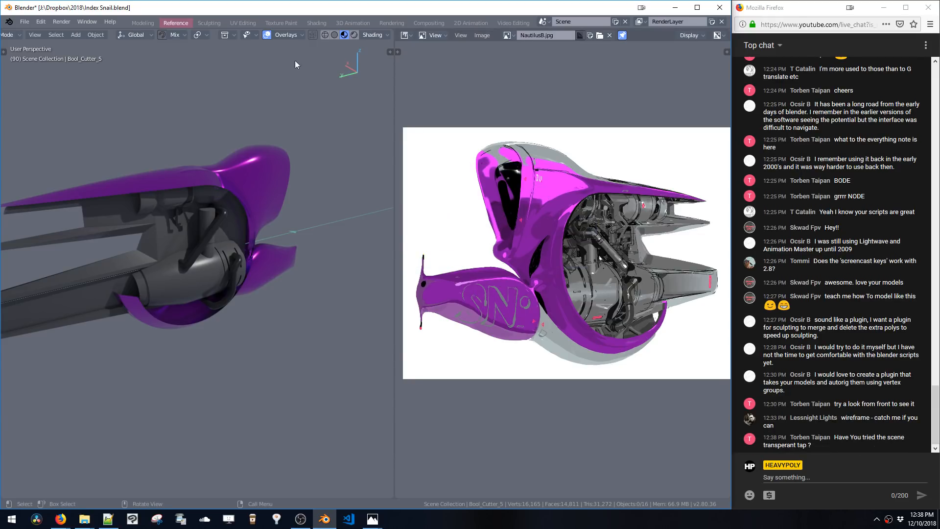
Switch to the Modeling workspace, show NautilusB.jpg in its image editor and widen the 3D viewport
click(143, 23)
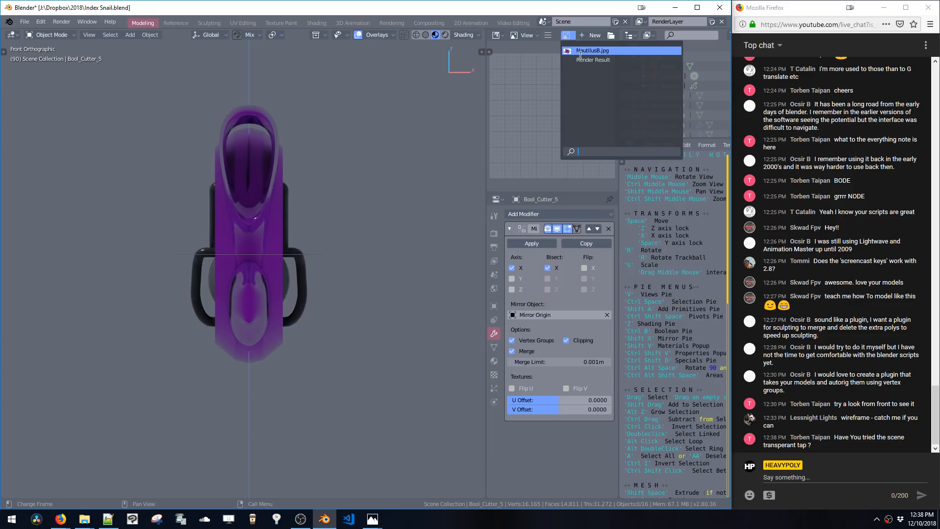
click(581, 51)
scroll(513, 104, down, 5)
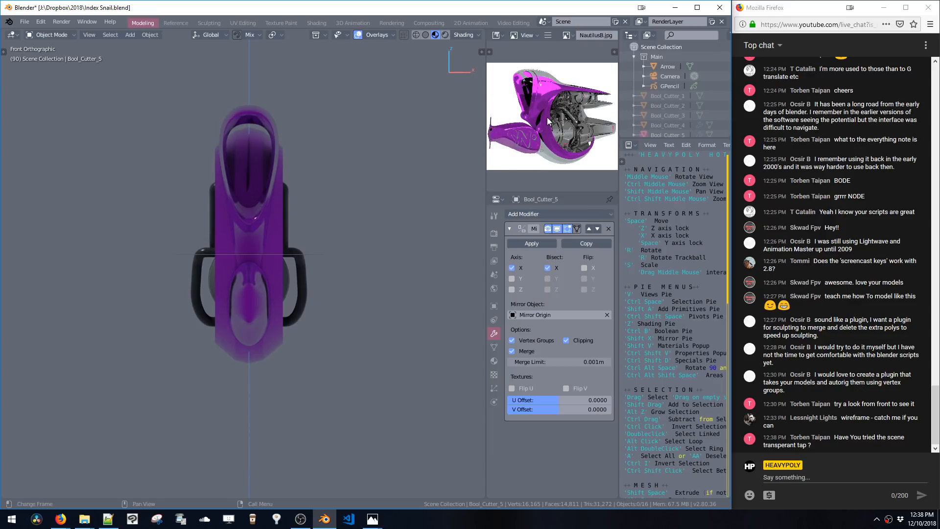
drag(486, 131, 381, 137)
Delete the selected cutter object and save the file
middle_drag(171, 205, 273, 254)
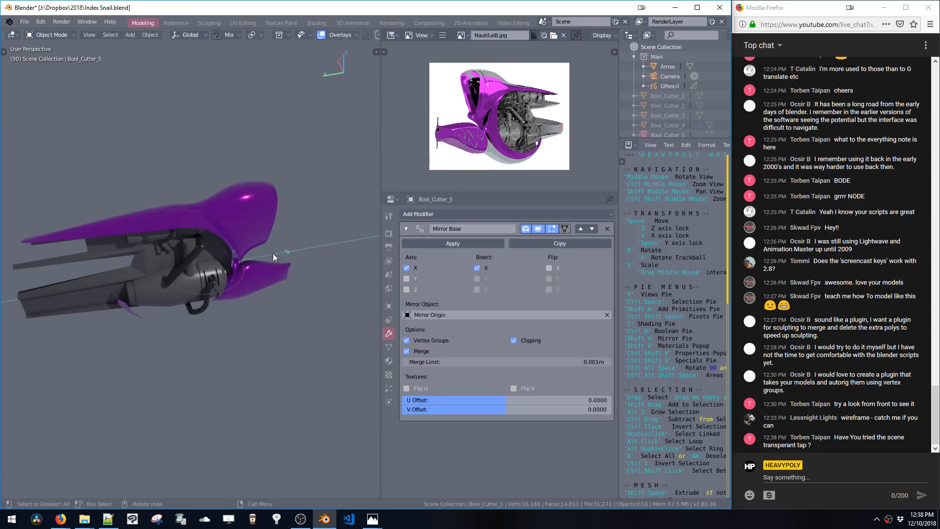
key(Delete)
middle_drag(232, 285, 226, 242)
key(ctrl+s)
click(248, 237)
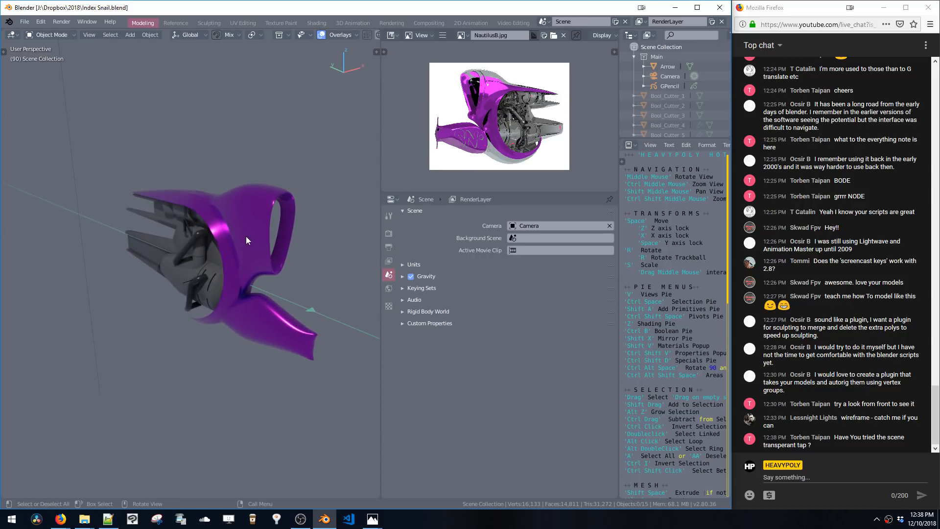
key(z)
click(301, 269)
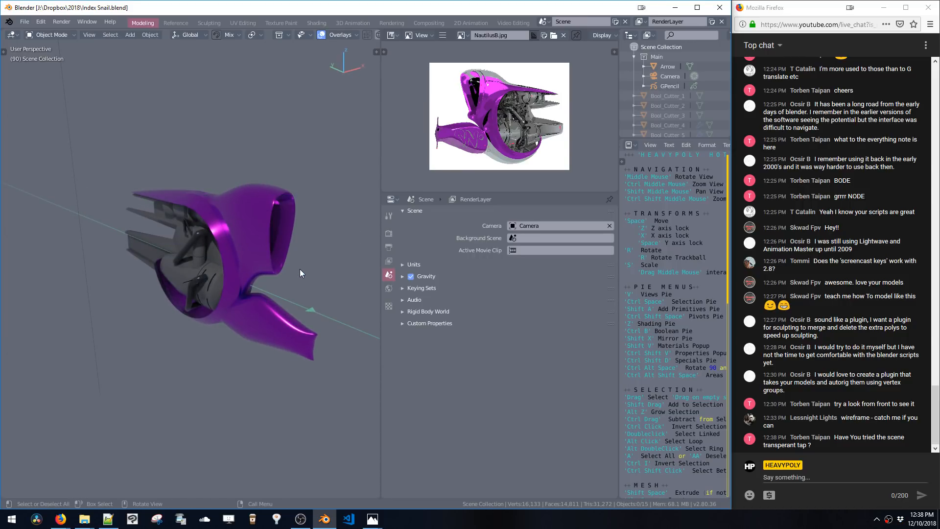
mouse_move(300, 269)
middle_down()
mouse_move(263, 202)
mouse_move(211, 204)
mouse_move(208, 211)
mouse_move(239, 219)
middle_up()
key(z)
click(272, 206)
key(z)
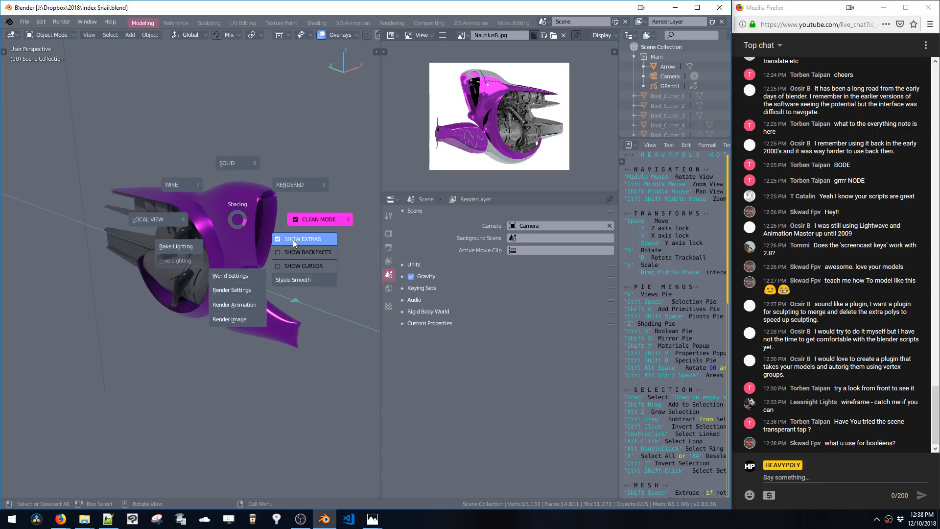
Toggle Show Extras and enable Show Backfaces in the viewport shading pie
click(293, 240)
key(z)
click(330, 257)
key(z)
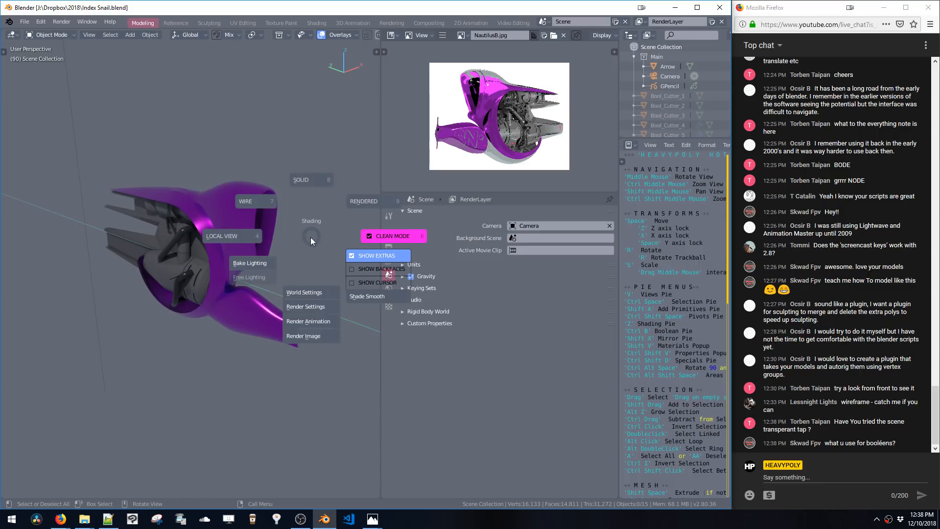
click(357, 272)
key(z)
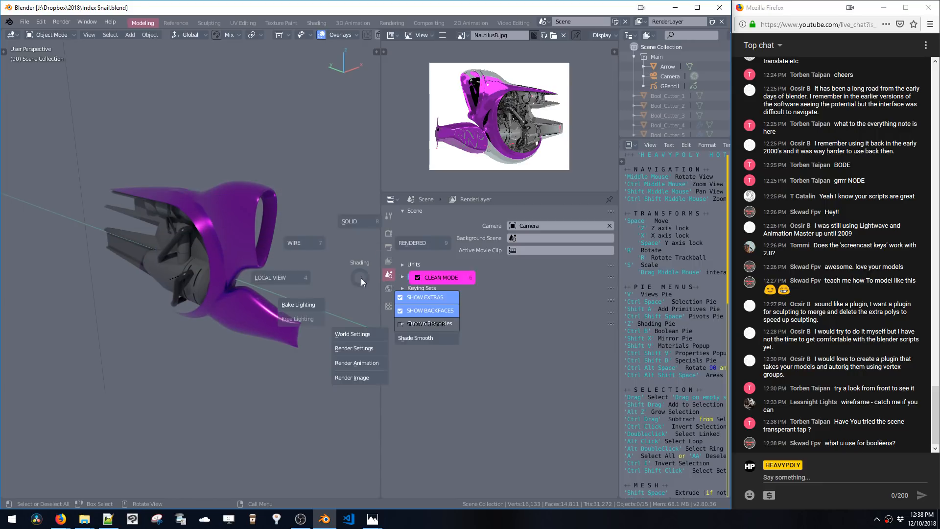
Switch to Notepad++ and relabel the extras, backfaces and cursor toggles in the shading pie script as HIDE
click(404, 311)
click(109, 520)
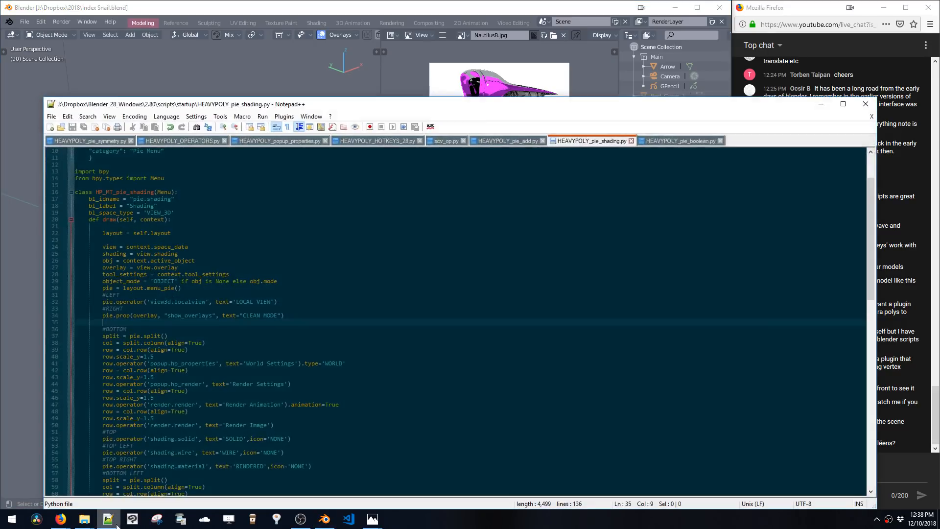
scroll(204, 356, down, 10)
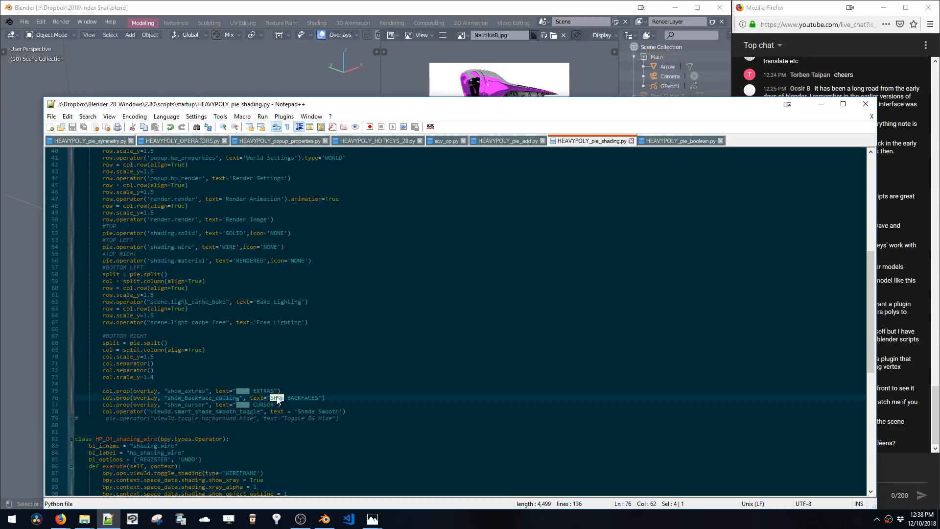
text(HIDE)
click(259, 57)
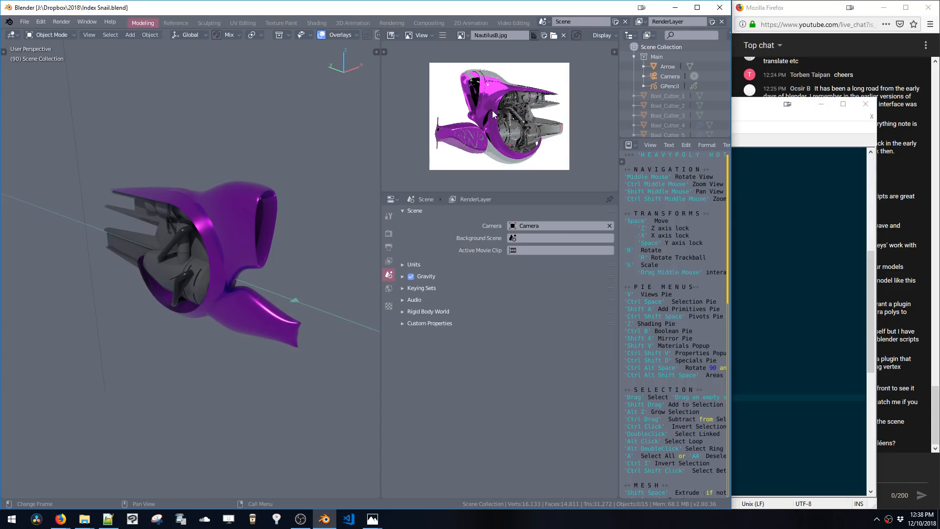
Select the scene light, switch it to an Area light and set its size to about 0.274 m by 85.7 m
scroll(639, 101, down, 6)
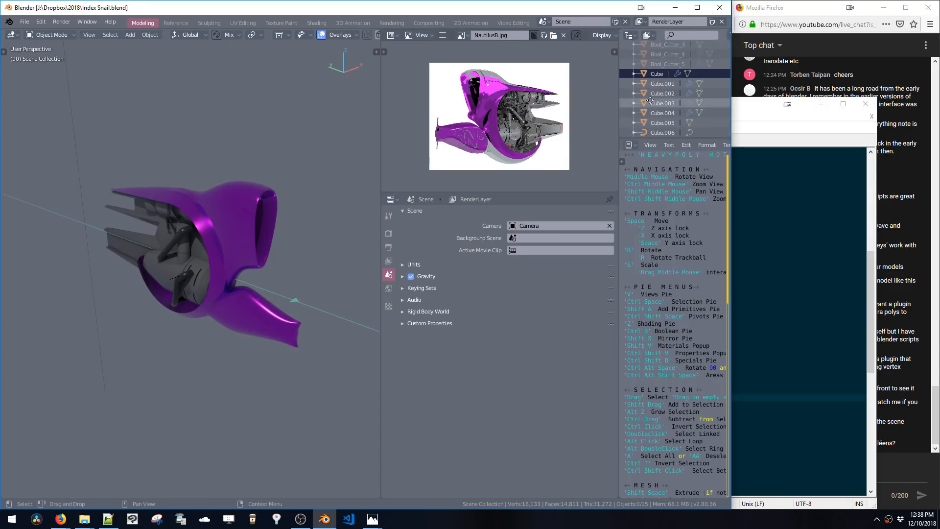
click(656, 123)
middle_drag(234, 194, 259, 205)
key(ctrl+shift+v)
click(283, 238)
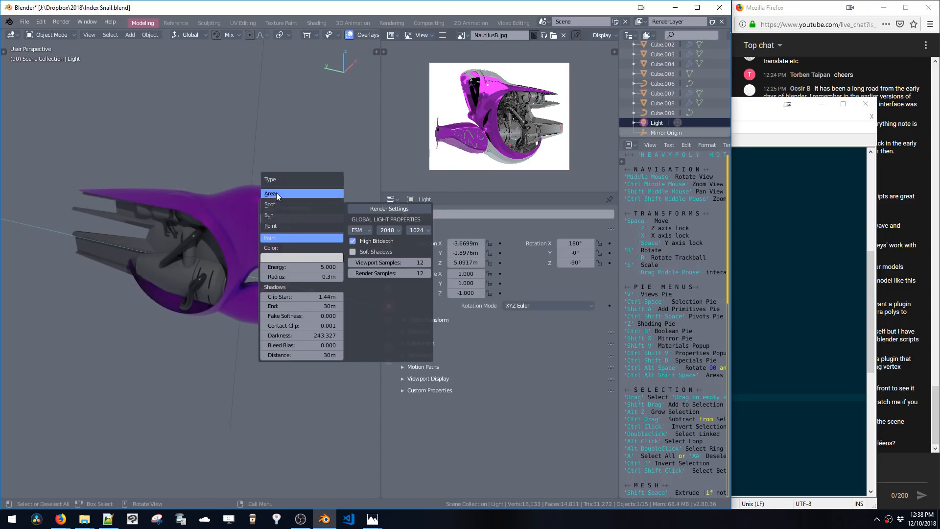
click(276, 193)
click(283, 280)
click(281, 256)
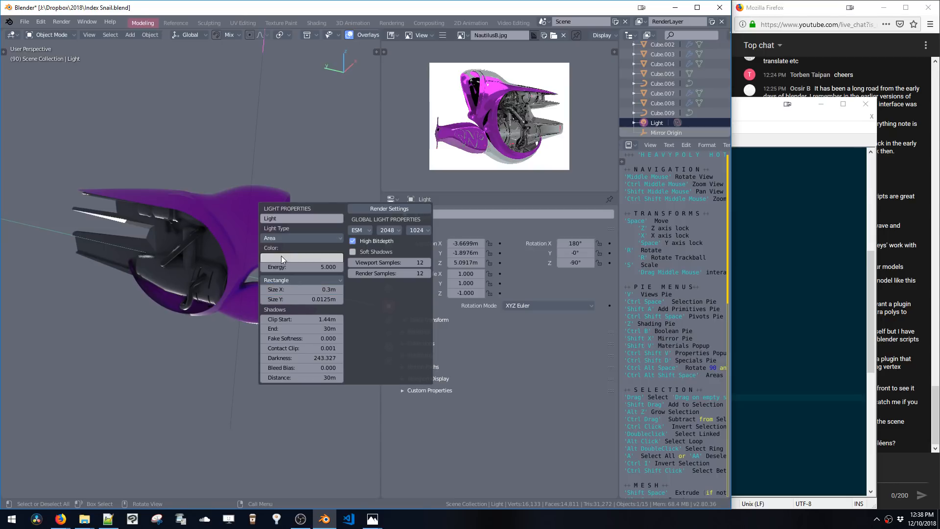
drag(289, 299, 289, 299)
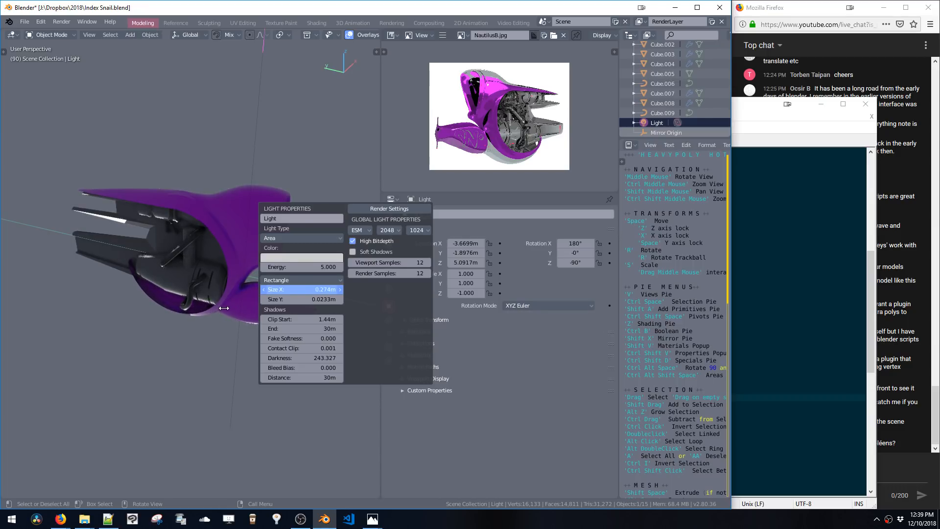
drag(389, 306, 580, 320)
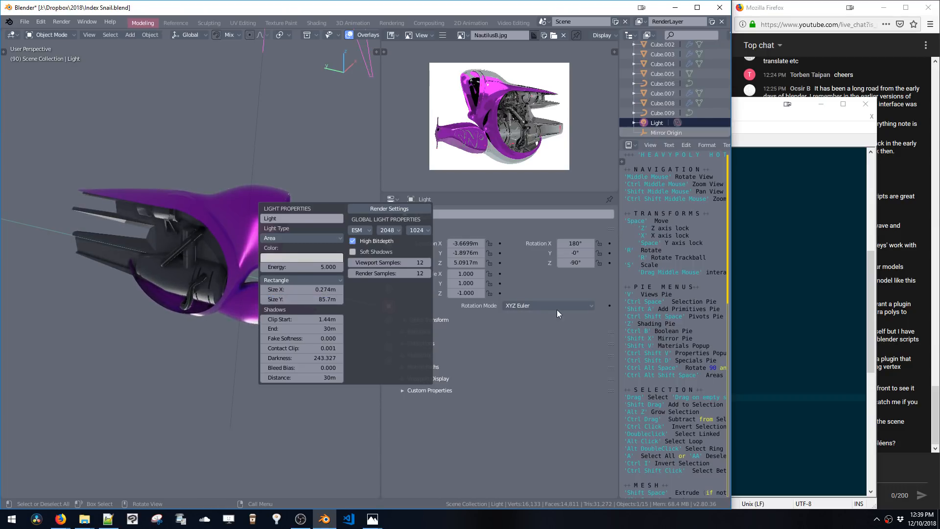
Rotate the area light 90 degrees and reposition it along the X and Z axes around the vehicle
middle_drag(195, 215, 274, 278)
key(ctrl+alt+space)
click(292, 268)
key(space)
key(x)
click(221, 263)
key(space)
key(z)
click(215, 344)
key(space)
key(z)
click(275, 258)
Set the light's energy to about 5.96 and size X to about 1.82 m, and reposition it along X and Z
key(ctrl+shift+v)
drag(341, 343, 369, 351)
key(space)
key(x)
middle_drag(230, 250, 96, 247)
click(214, 258)
key(space)
key(z)
click(132, 215)
key(space)
key(x)
click(183, 239)
key(space)
key(x)
click(213, 231)
Duplicate the area light and position the copy along the X and Z axes above the vehicle
key(shift+d)
key(x)
click(230, 247)
key(ctrl+shift+v)
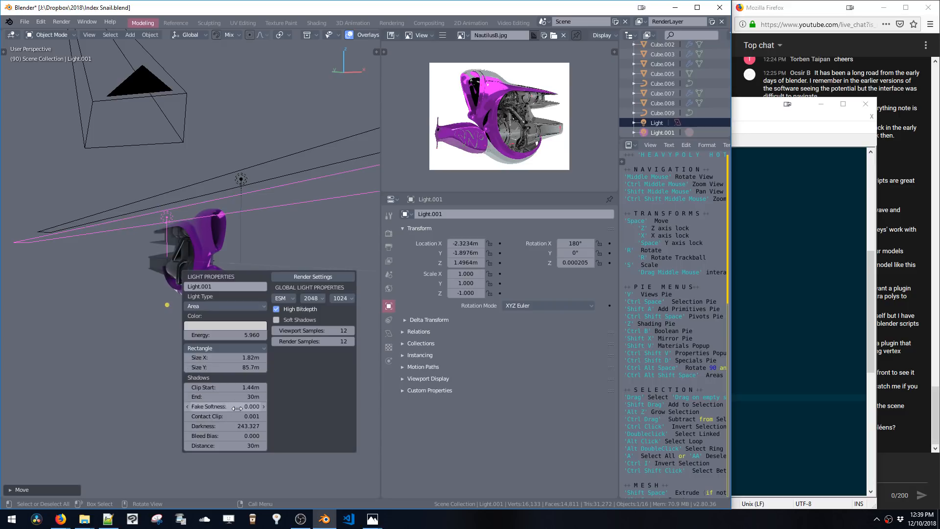
middle_drag(235, 261, 208, 284)
key(space)
key(z)
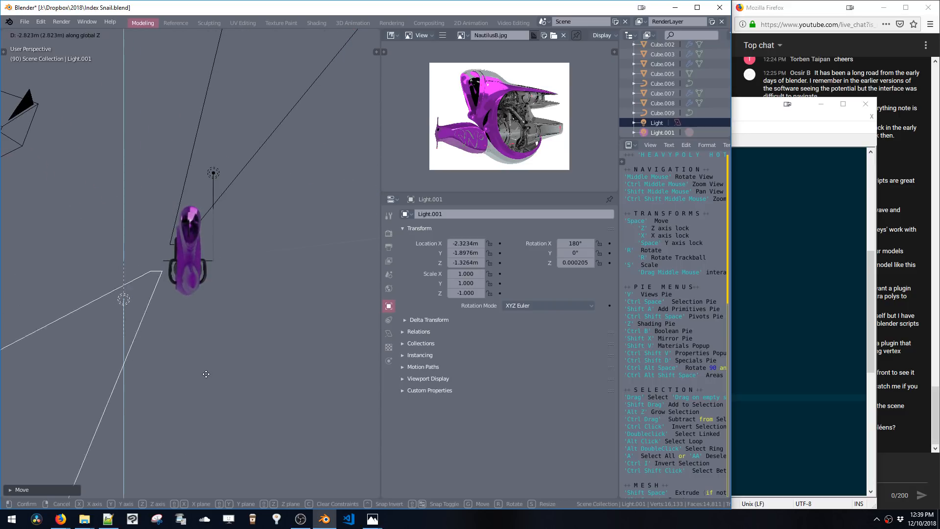
click(200, 241)
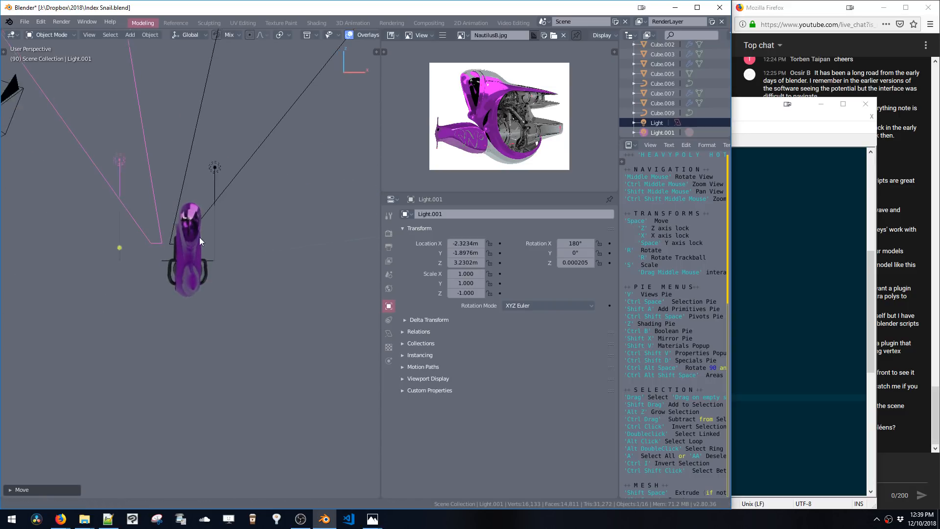
ctrl+middle_drag(199, 237, 212, 200)
middle_drag(213, 200, 201, 278)
key(space)
key(z)
click(195, 263)
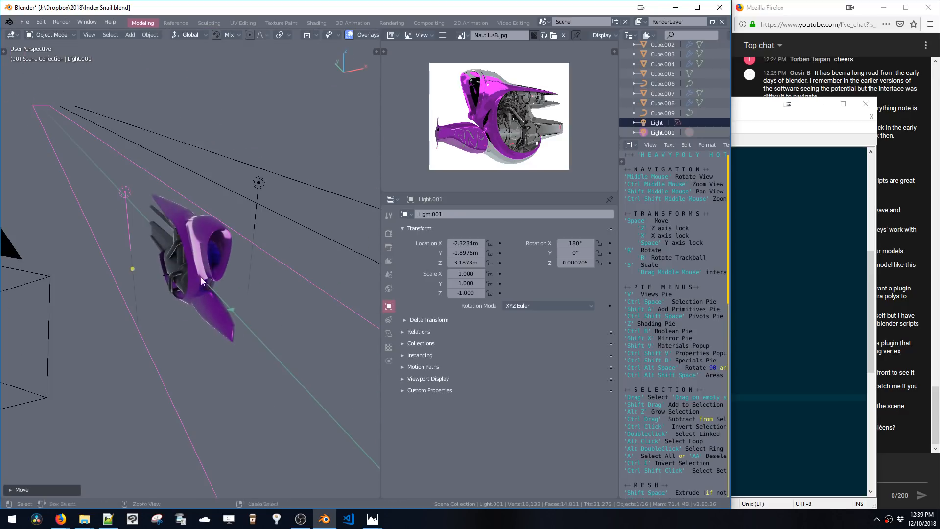
Inspect the Cube, Cube.002 and Cube.004 meshes in Edit Mode
click(205, 257)
key(Tab)
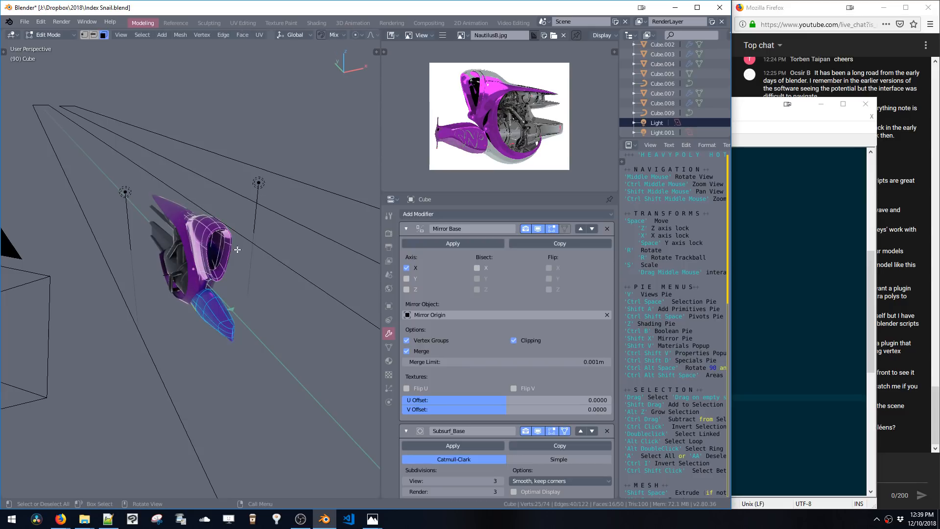
key(ctrl+l)
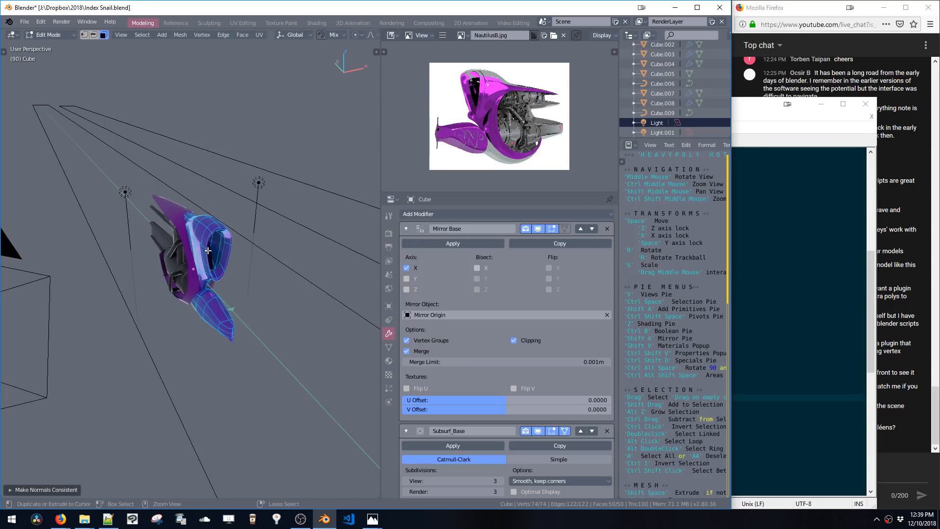
key(ctrl+space)
click(183, 243)
key(ctrl+space)
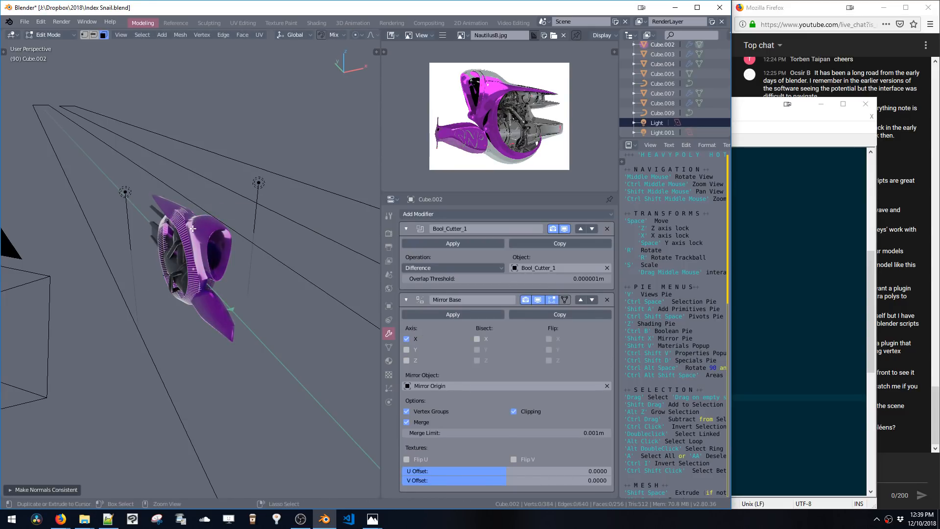
key(a)
key(Tab)
click(170, 206)
key(Tab)
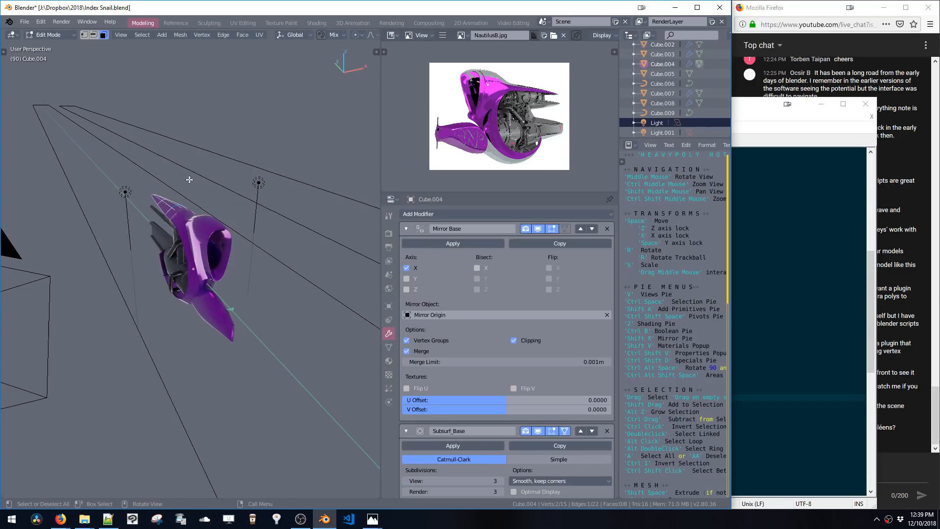
middle_drag(176, 214, 150, 204)
key(Tab)
Select the duplicate light and move it along the Z and X axes
click(141, 200)
key(g)
key(z)
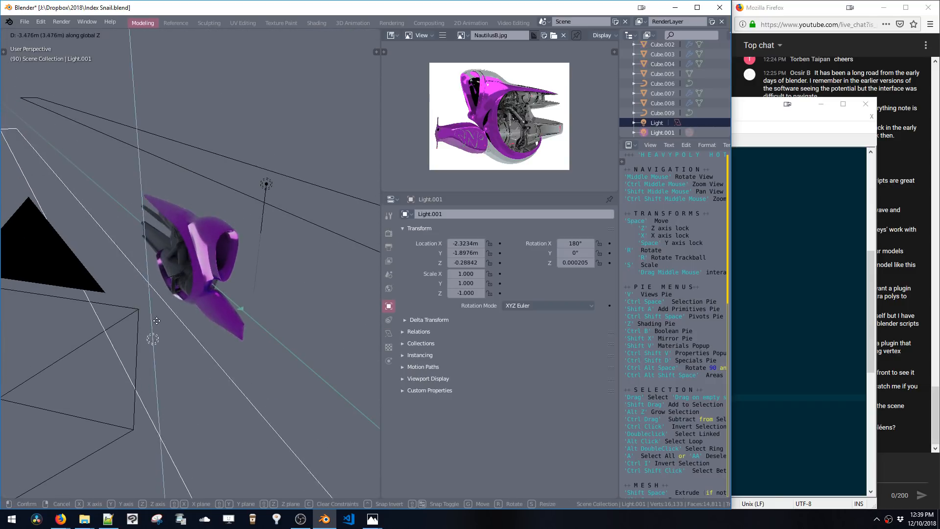
click(151, 217)
key(space)
key(x)
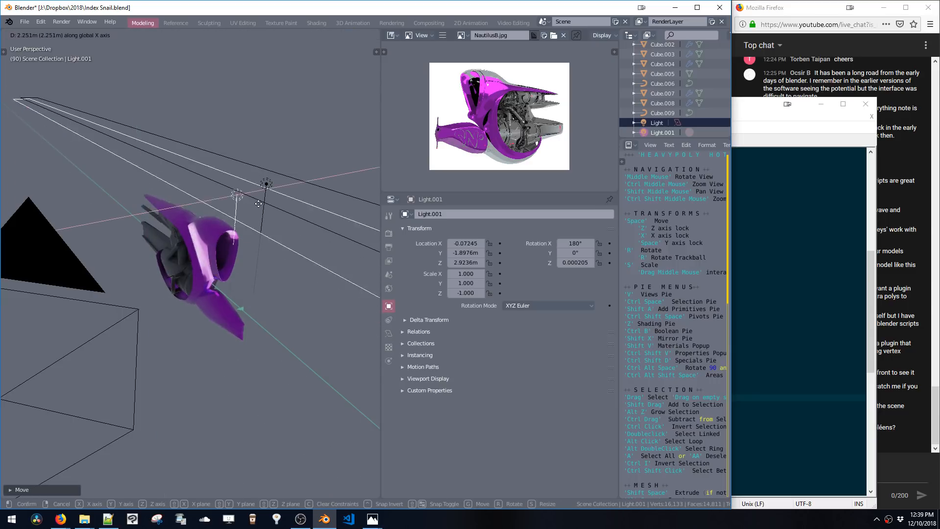
click(201, 226)
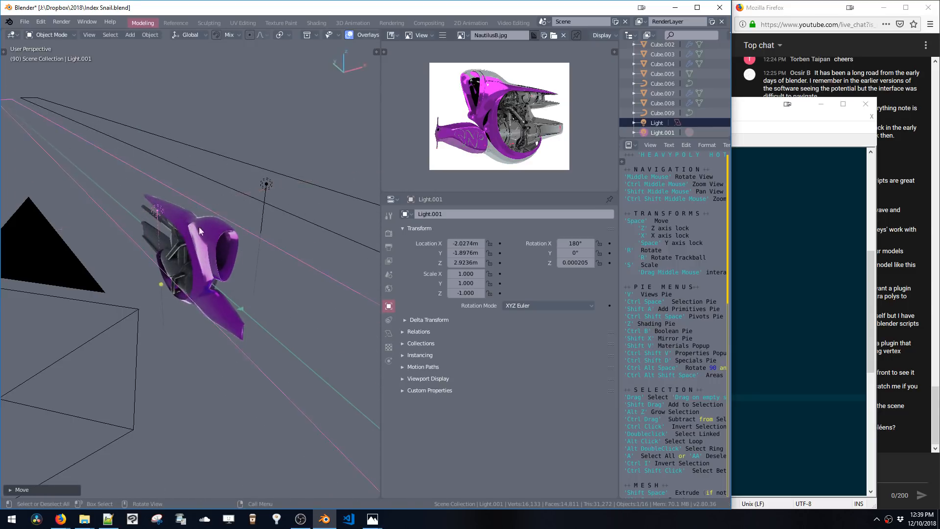
middle_drag(199, 227, 321, 226)
key(space)
key(x)
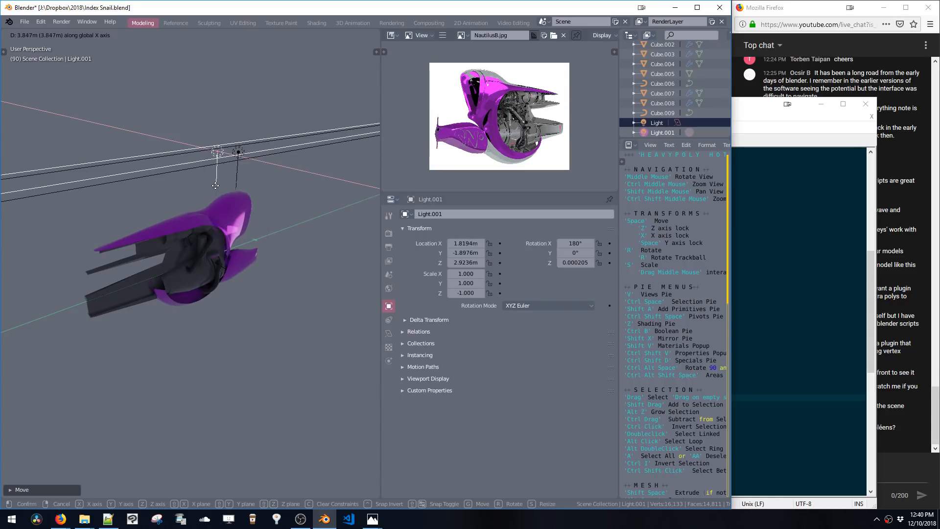
click(281, 234)
Review the vehicle's glossy material and move the duplicate light closer in front of the vehicle
mouse_move(280, 233)
middle_down()
mouse_move(169, 180)
mouse_move(219, 190)
mouse_move(204, 205)
mouse_move(269, 245)
middle_up()
click(217, 219)
key(shift+v)
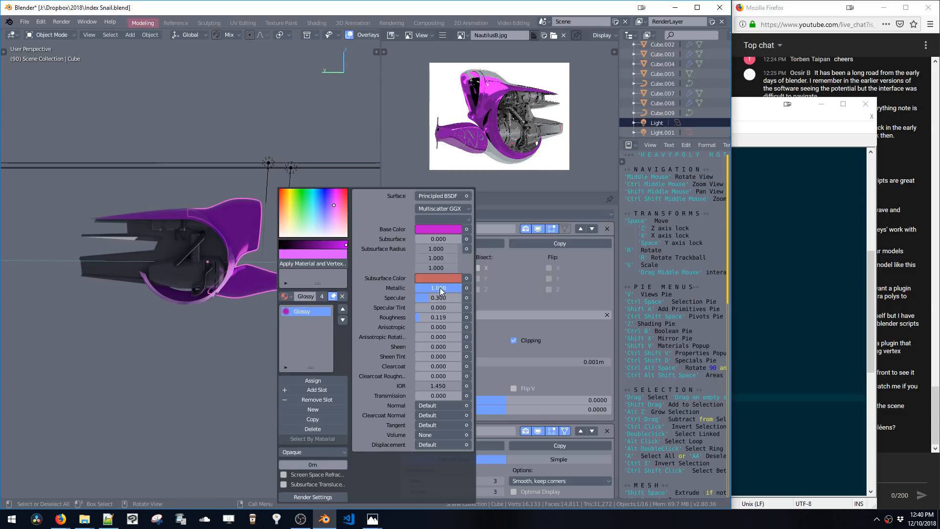
middle_drag(228, 219, 203, 216)
click(285, 224)
key(space)
click(287, 239)
key(space)
mouse_move(203, 216)
middle_down()
mouse_move(342, 233)
mouse_move(286, 186)
mouse_move(228, 188)
mouse_move(216, 214)
middle_up()
click(248, 221)
key(space)
middle_drag(217, 214, 223, 239)
click(161, 224)
Enable Soft Shadows for the duplicate area light
key(ctrl+shift+v)
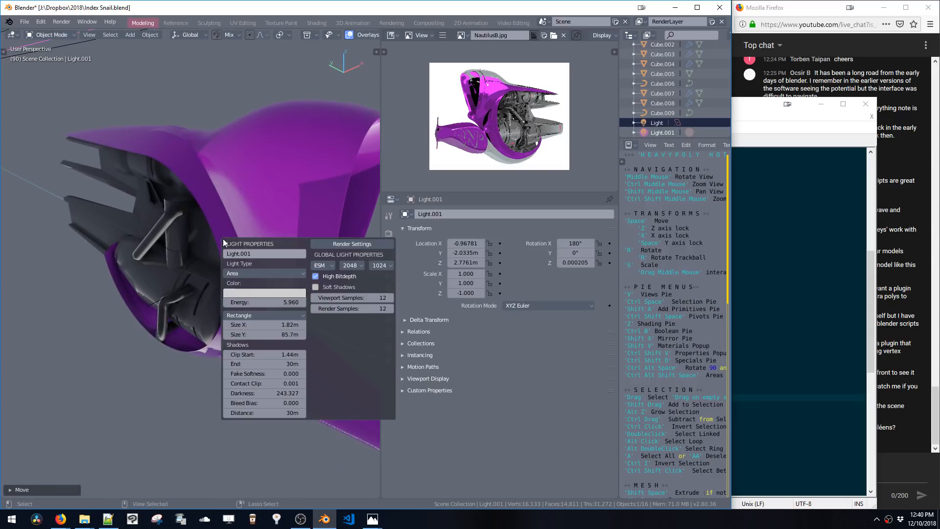
click(317, 288)
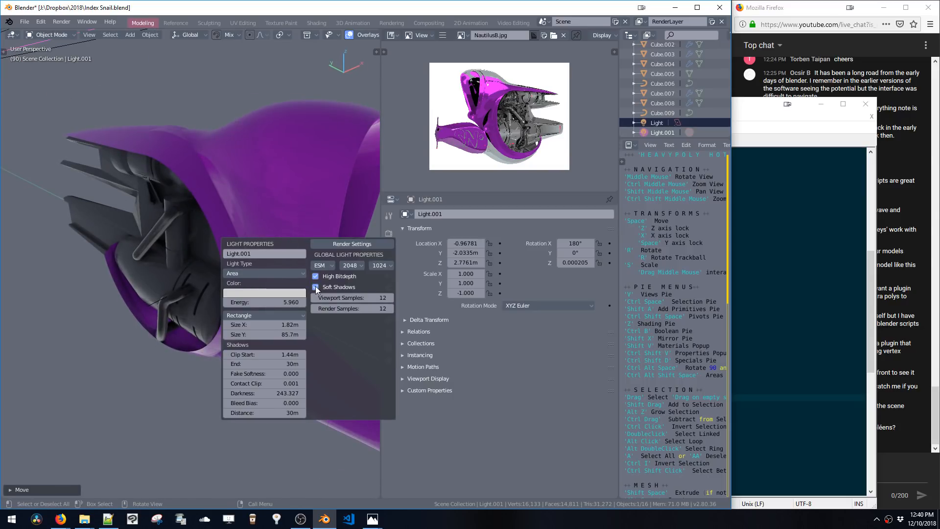
click(316, 287)
click(316, 287)
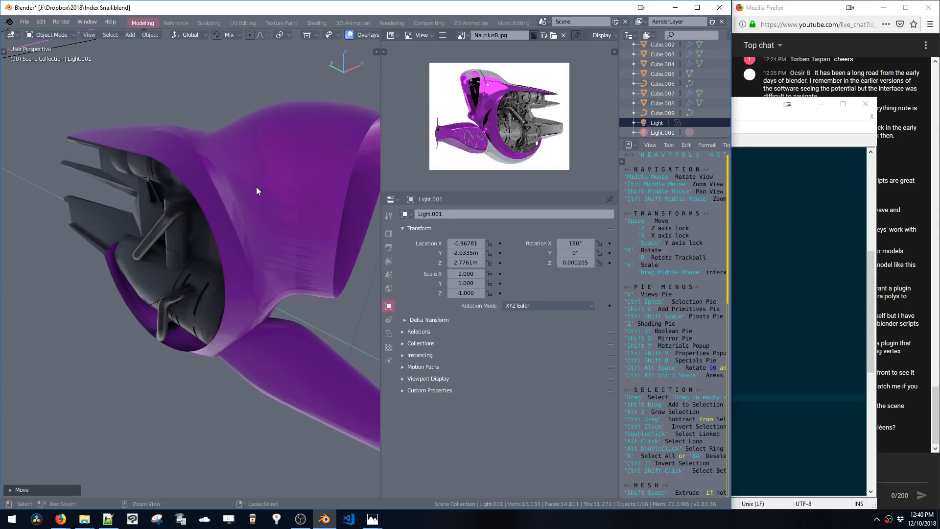
Delete the duplicate area light and add a new point light at the vehicle
middle_drag(257, 187, 241, 210)
key(Delete)
click(196, 219)
key(Tab)
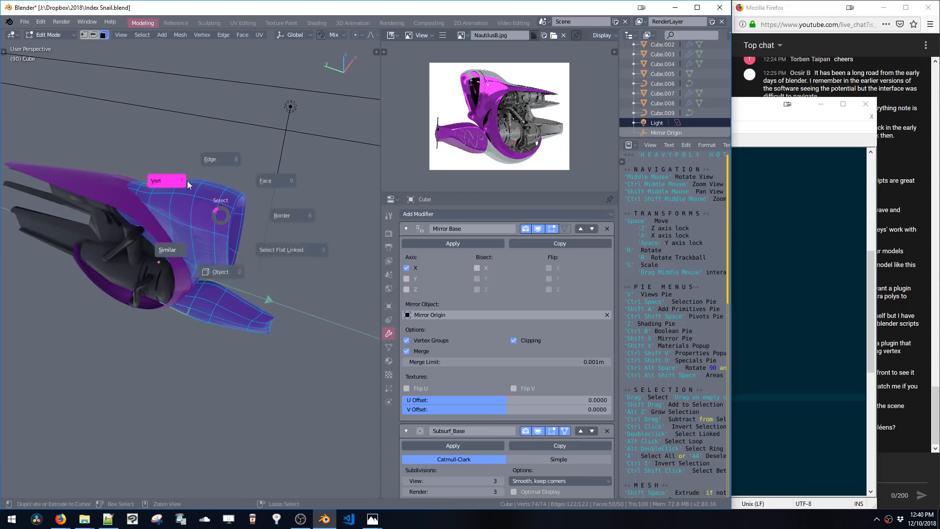
click(191, 214)
key(shift+a)
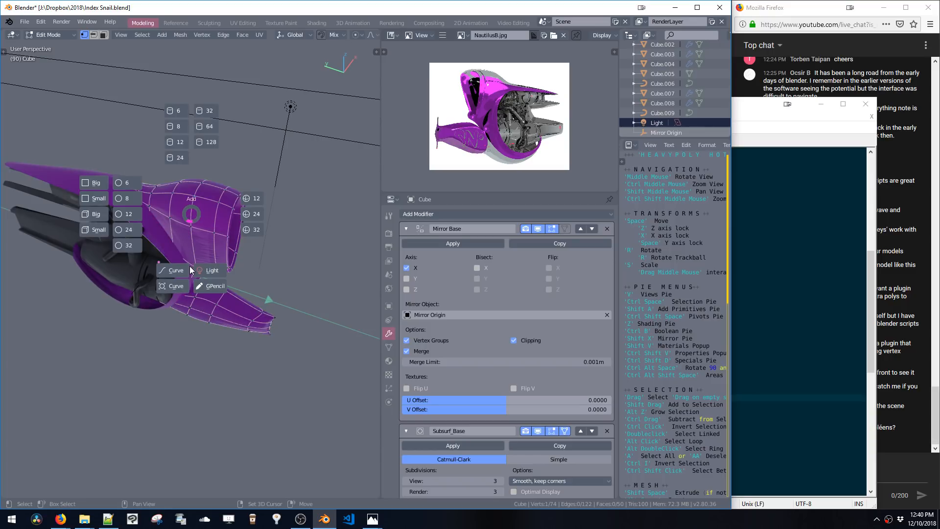
click(205, 273)
click(201, 177)
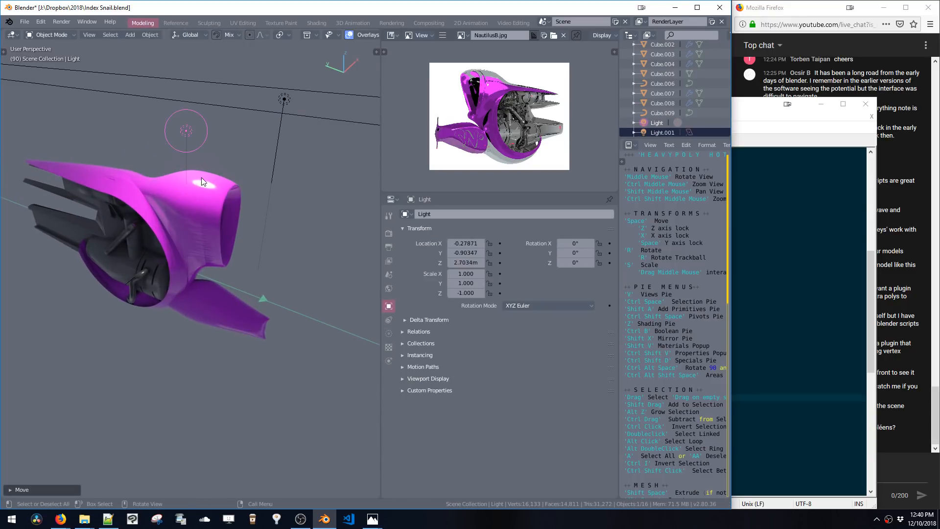
Raise the new point light along Z and delete the old area light
key(g)
key(z)
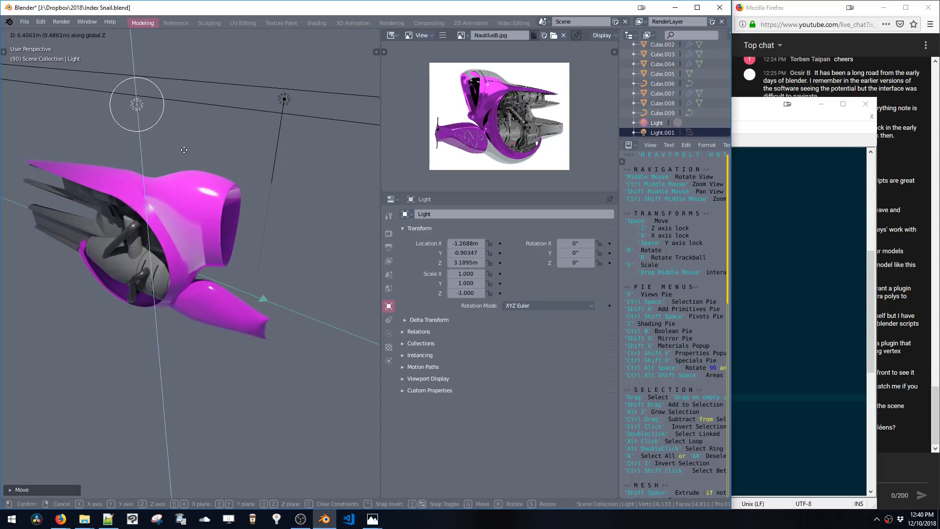
click(189, 162)
click(282, 99)
key(x)
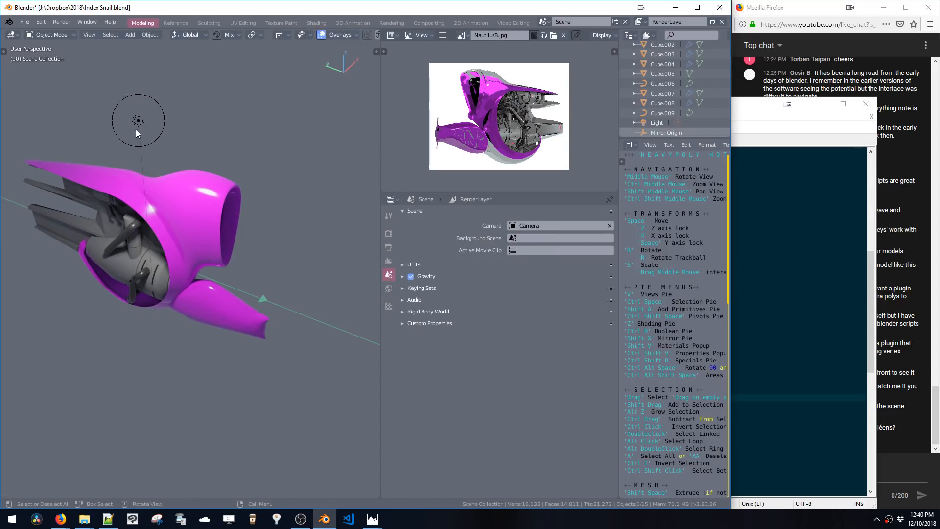
Move the point light above and in front of the vehicle
click(137, 125)
middle_drag(157, 139, 203, 142)
key(space)
click(307, 145)
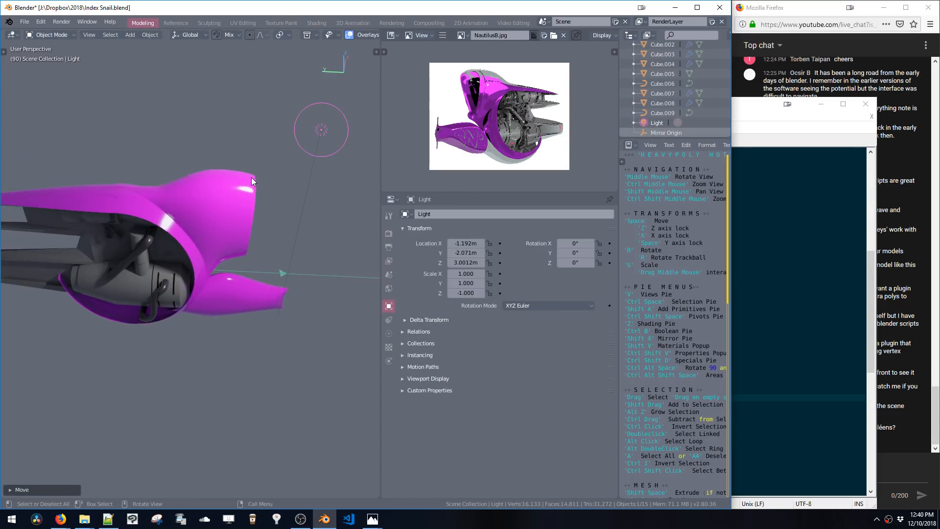
middle_drag(252, 177, 207, 175)
Raise the metallic value of the vehicle's glossy material
click(187, 197)
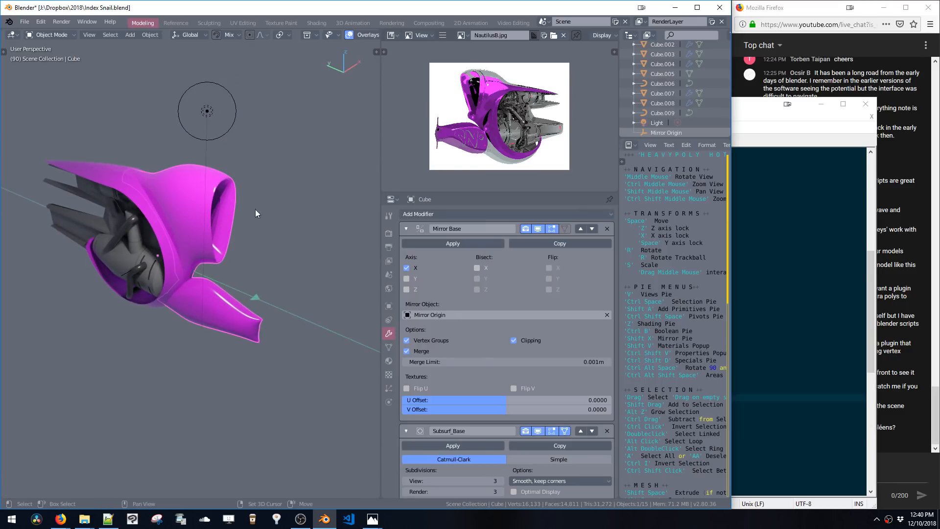
key(shift+v)
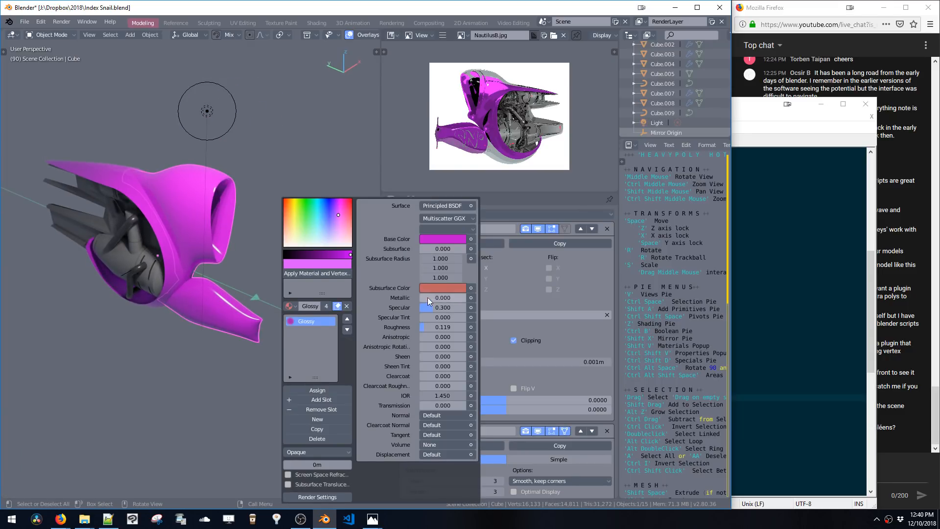
drag(428, 298, 509, 303)
Change the point light to an Area light and rotate it to a Y rotation of 180°
click(202, 108)
middle_drag(201, 108, 275, 163)
key(ctrl+shift+v)
click(312, 196)
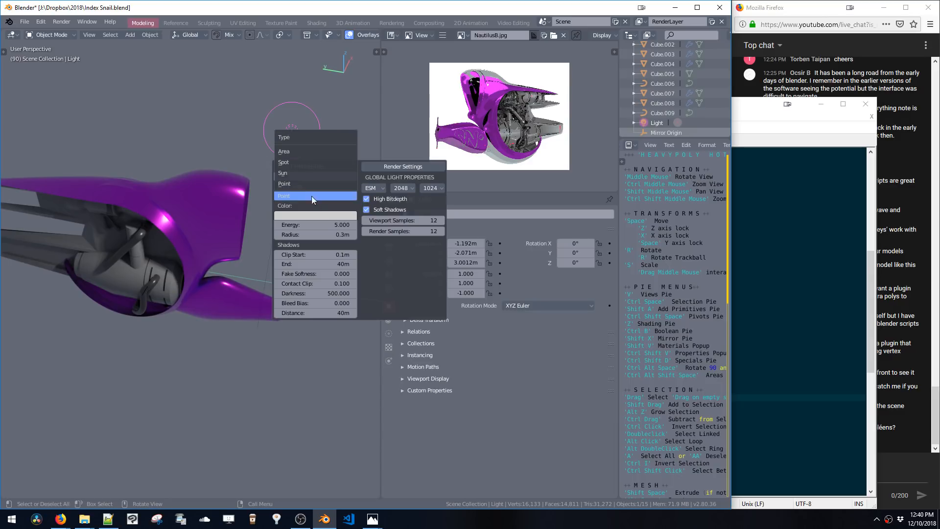
click(298, 152)
middle_drag(270, 132, 295, 160)
key(ctrl+alt+space)
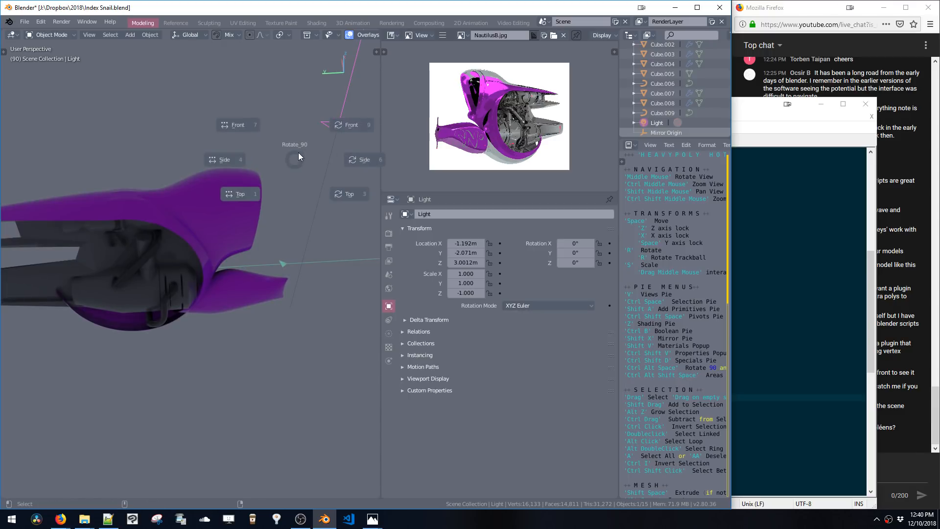
click(334, 127)
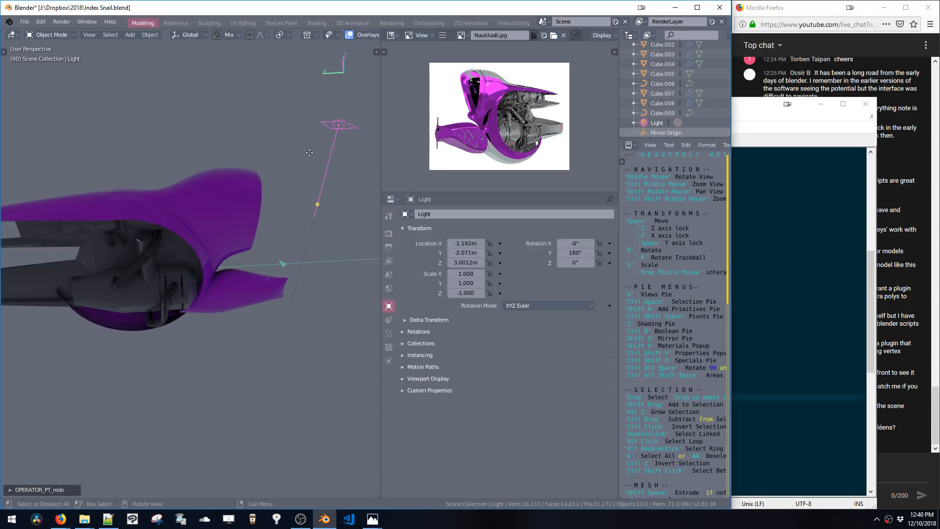
Move the area light closer to the vehicle and lower it along Z
mouse_move(312, 152)
middle_down()
mouse_move(285, 164)
mouse_move(294, 153)
middle_up()
key(space)
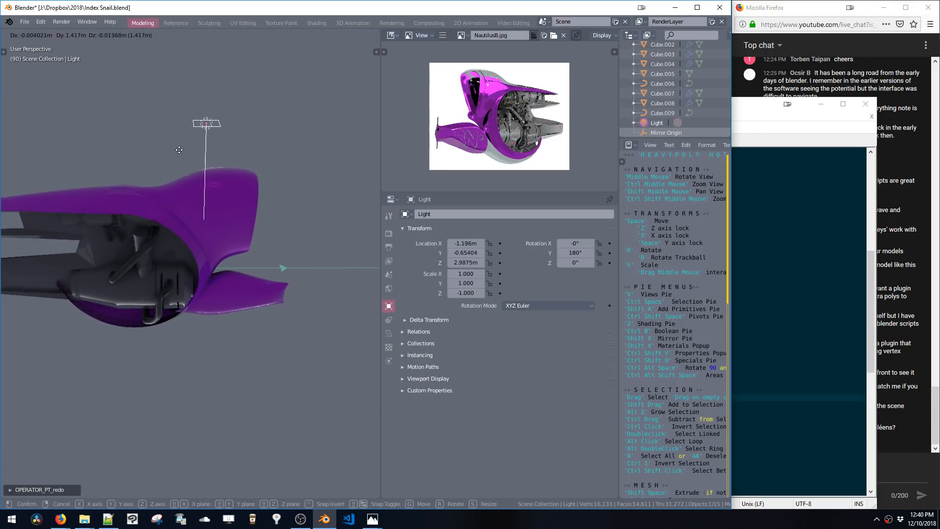
click(233, 168)
middle_drag(233, 168, 306, 244)
key(space)
click(243, 169)
key(space)
key(z)
click(248, 216)
Enlarge the area light to about 0.68 m and change its shape to Ellipse
key(ctrl+shift+v)
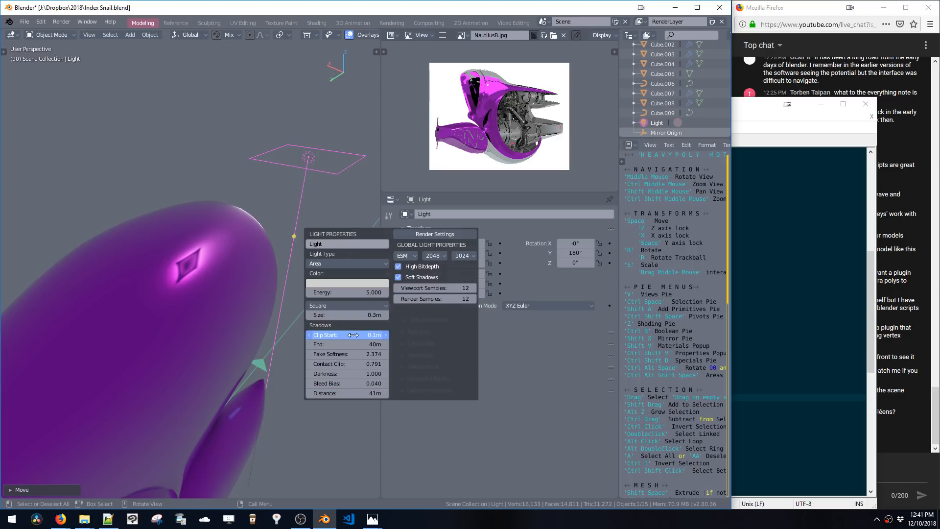
mouse_move(353, 335)
mouse_down()
mouse_move(293, 336)
mouse_move(320, 315)
mouse_move(355, 322)
mouse_up()
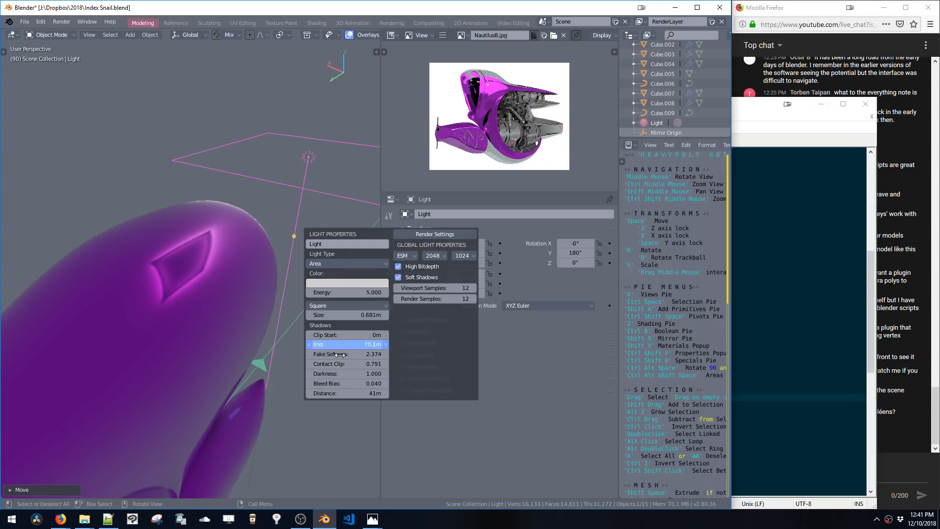
click(321, 263)
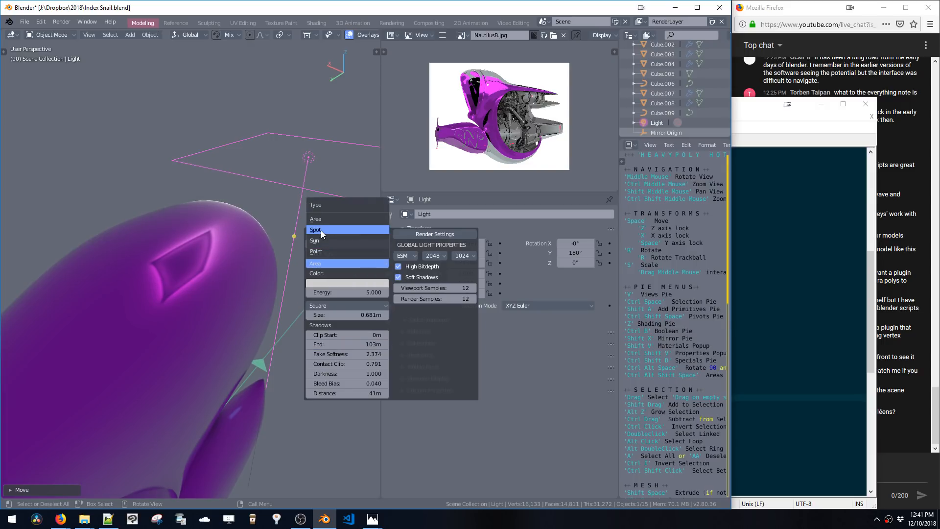
key(shift+v)
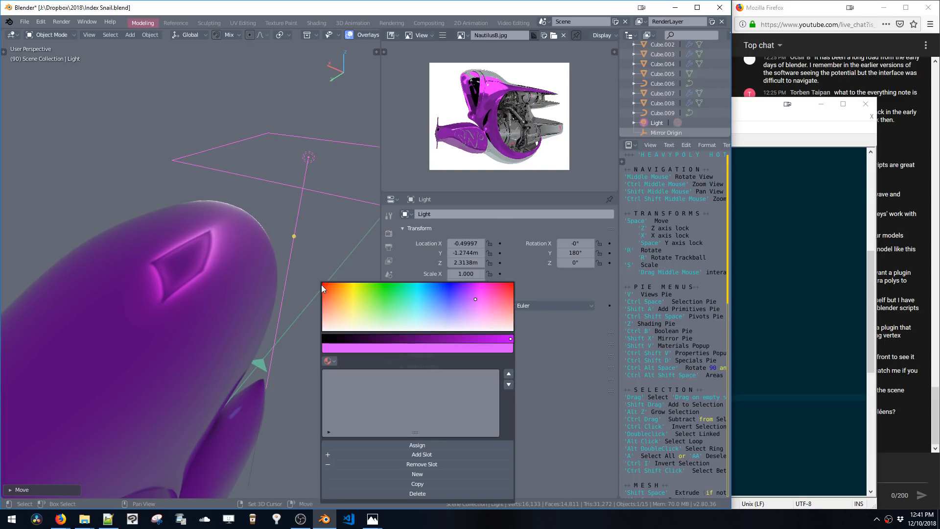
key(ctrl+shift+v)
click(323, 337)
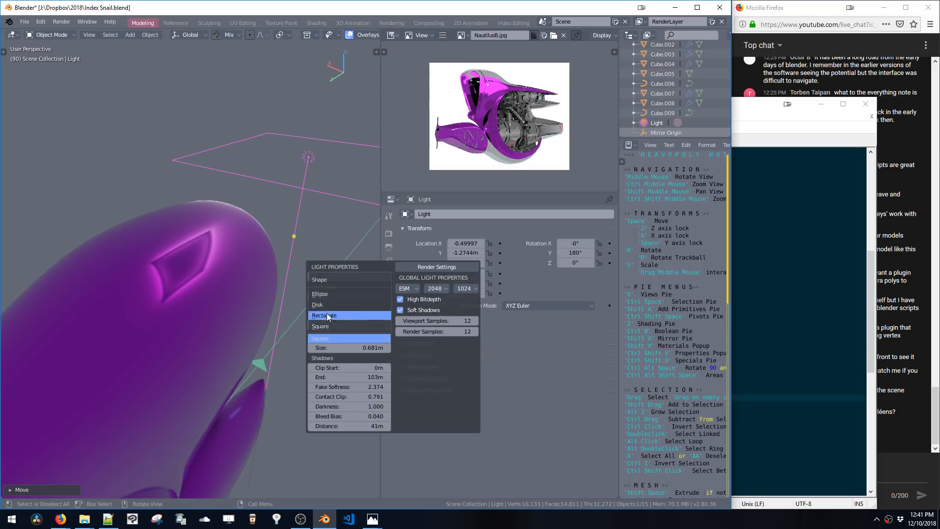
click(327, 305)
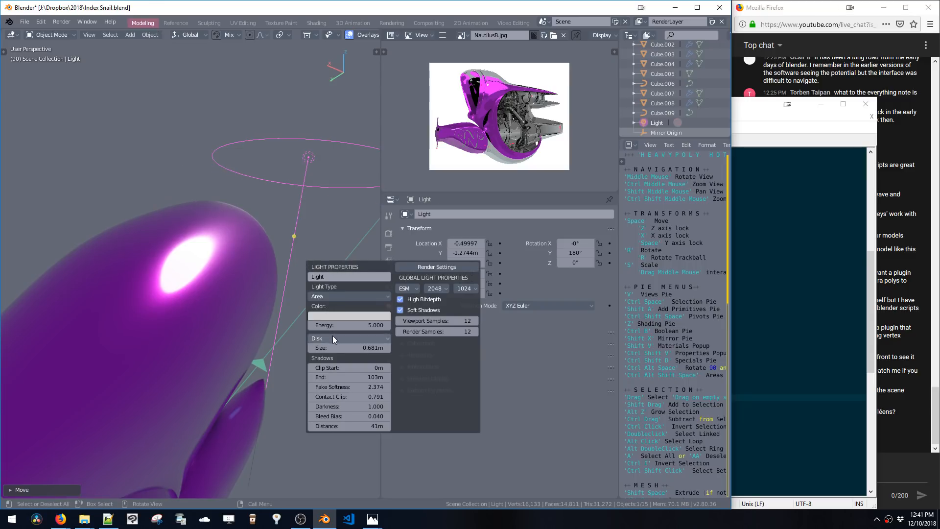
click(333, 337)
click(333, 325)
click(331, 334)
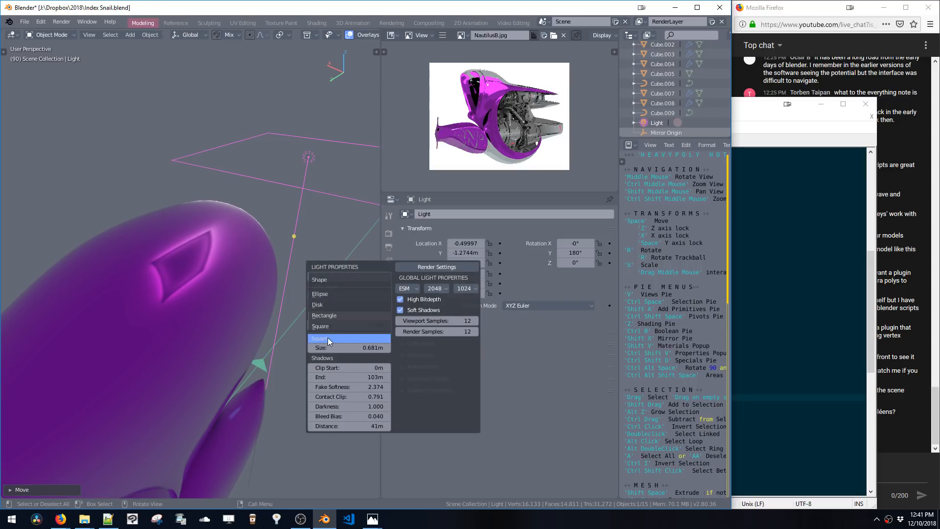
click(325, 305)
click(325, 327)
key(Return)
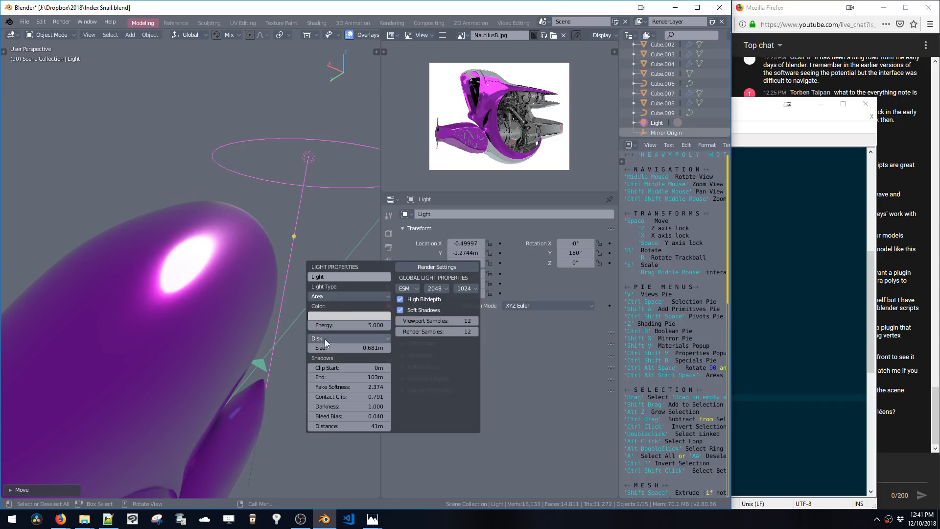
click(325, 339)
click(328, 294)
Rotate the ellipse light 90° about Z
middle_drag(269, 196, 201, 215)
ctrl+middle_drag(226, 264, 232, 296)
key(ctrl+alt+space)
click(265, 312)
Stretch the ellipse light's size to about 16 m by 1.47 m
key(ctrl+shift+v)
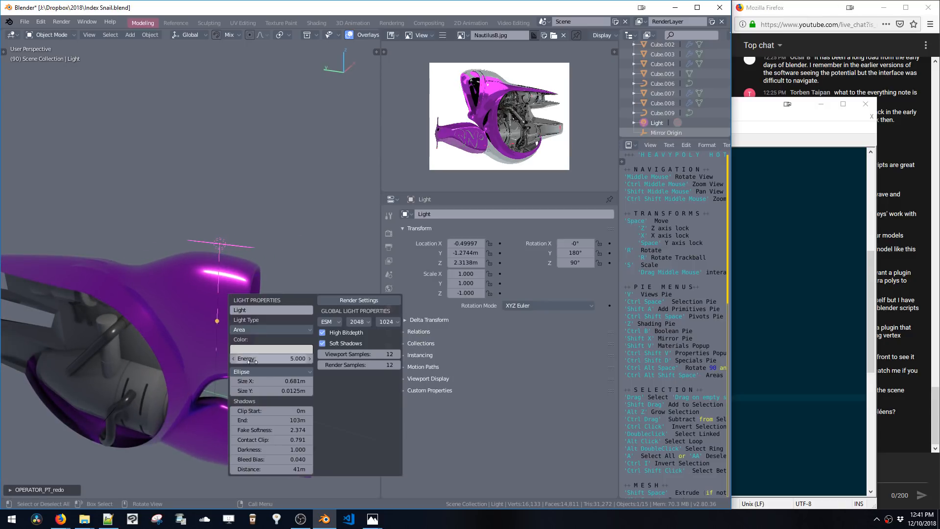
drag(285, 395, 365, 374)
Reposition the ellipse light over the vehicle's centre along Y and X
middle_drag(240, 245, 183, 277)
key(space)
key(space)
click(163, 273)
key(space)
key(x)
click(136, 266)
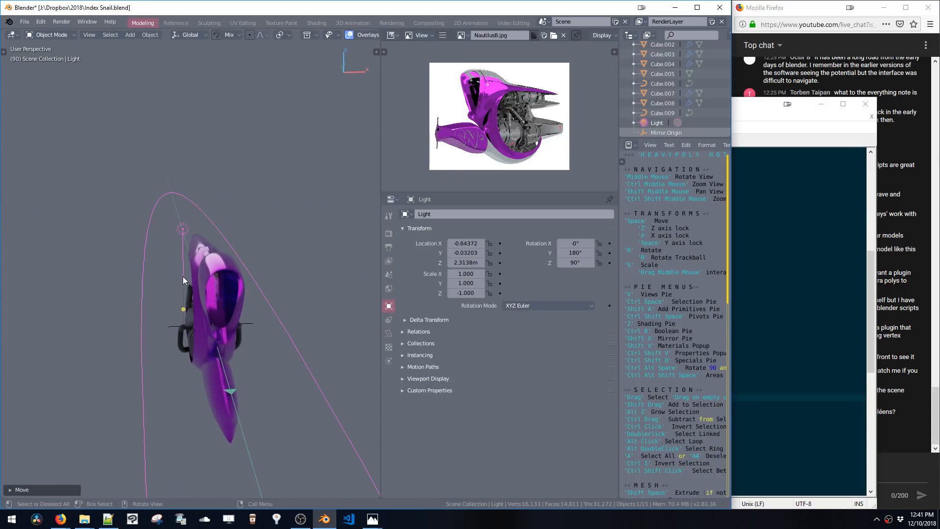
Duplicate the light and move the copy along X to the other side of the vehicle
key(shift+d)
key(x)
click(287, 272)
middle_drag(287, 272, 233, 252)
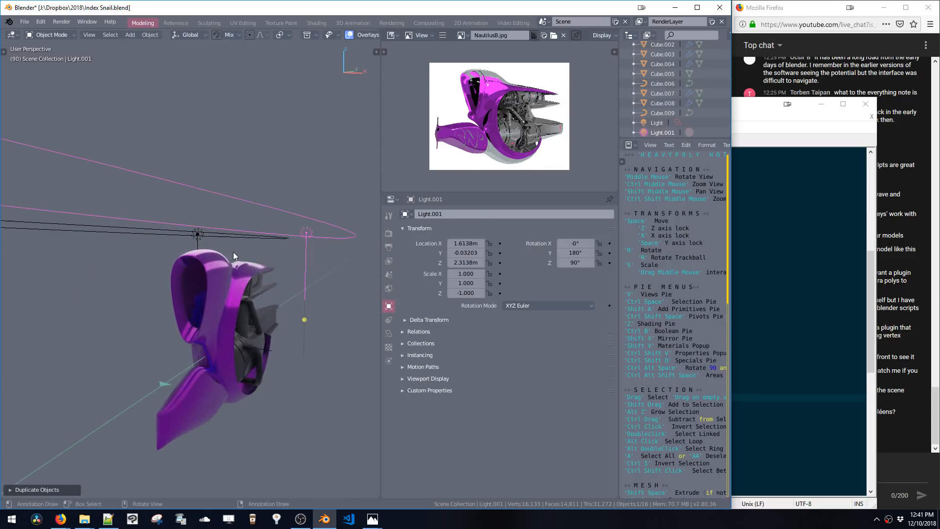
Duplicate the light again and move the copy down along Z below the vehicle
key(shift+d)
key(z)
click(239, 378)
shift+middle_drag(239, 379, 226, 269)
Rotate the lower light in 90° increments about X to an X rotation of -450°
key(ctrl+alt+space)
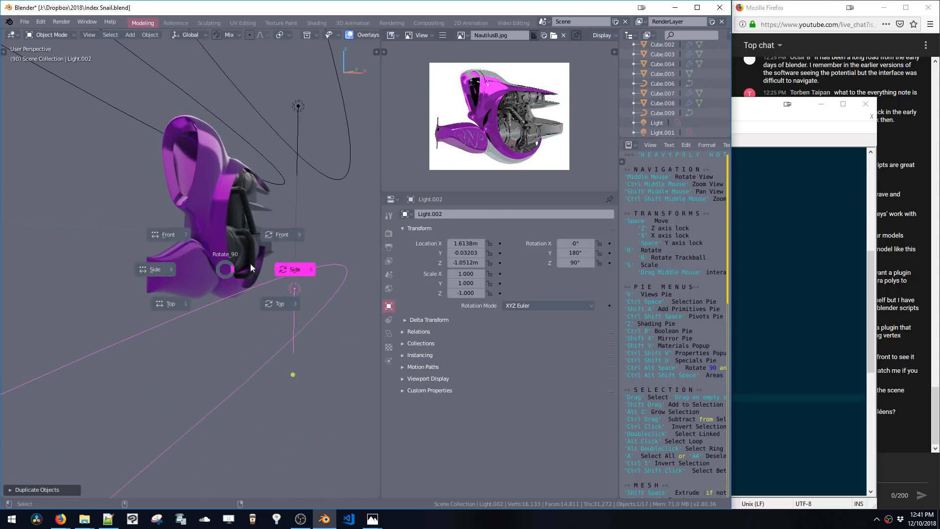
click(252, 264)
key(ctrl+alt+space)
click(260, 259)
key(ctrl+alt+space)
click(272, 237)
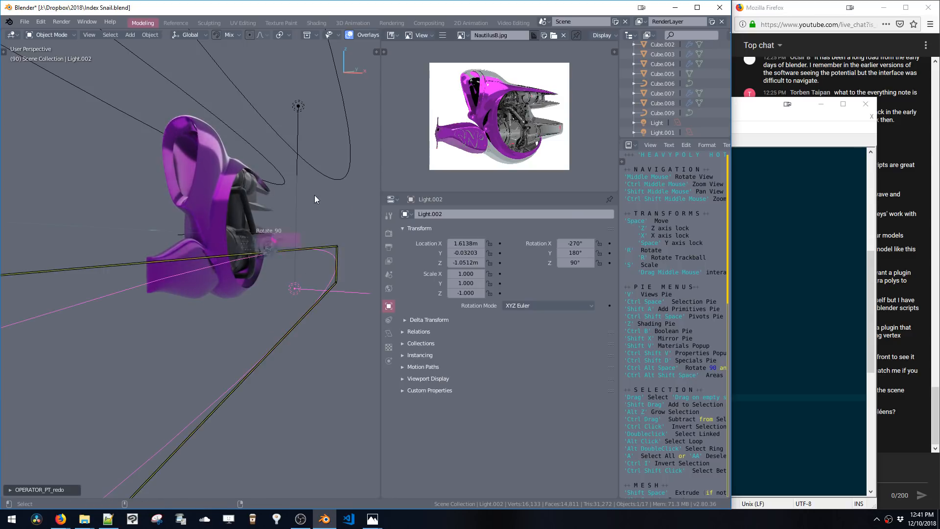
key(ctrl+alt+space)
click(280, 240)
key(ctrl+alt+space)
click(283, 238)
middle_drag(271, 251, 318, 275)
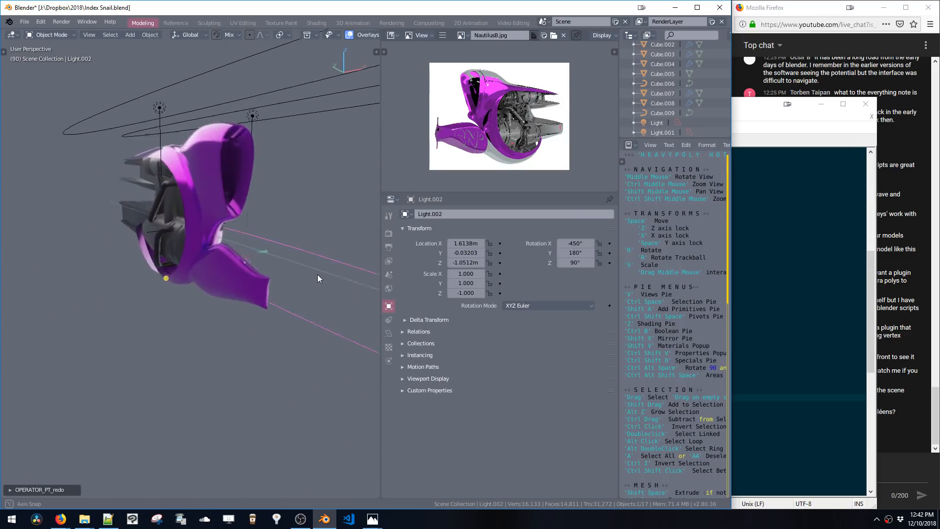
Move the lower light along X to about -2.35 m and rotate it to an X rotation of -630°
key(space)
key(x)
click(155, 286)
middle_drag(155, 286, 189, 260)
key(ctrl+alt+space)
click(207, 269)
key(ctrl+alt+space)
click(220, 264)
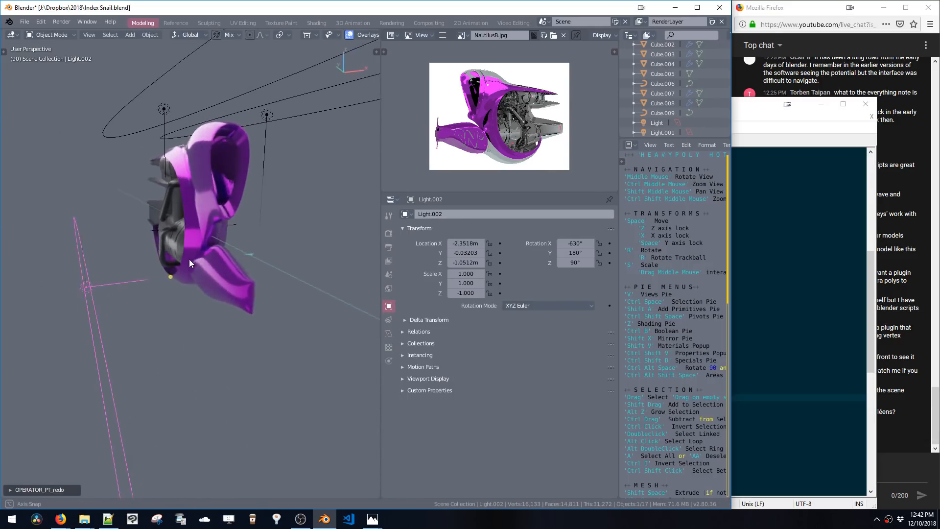
Nudge the lower light along X and lower it along Z
key(space)
key(x)
click(255, 248)
middle_drag(254, 248, 269, 232)
key(space)
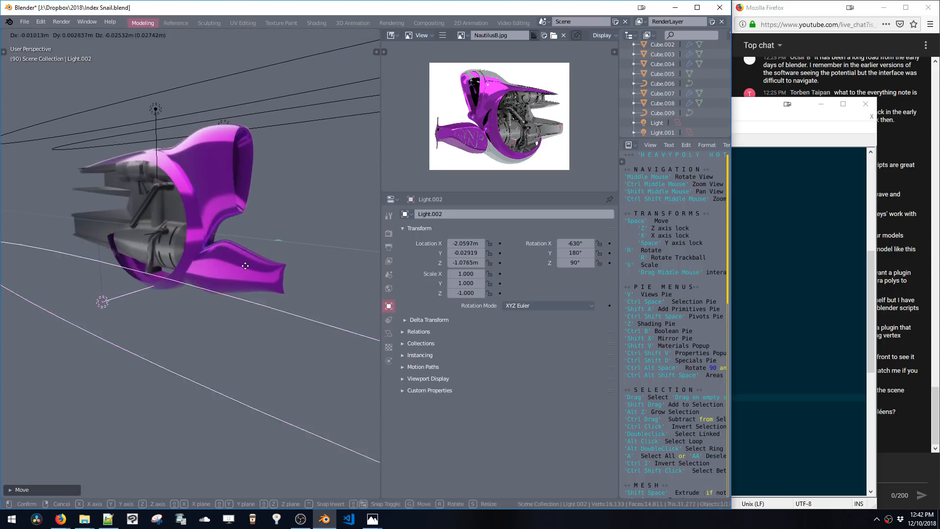
key(z)
click(254, 281)
middle_drag(254, 281, 254, 274)
Set the world background strength to 0
key(ctrl+shift+v)
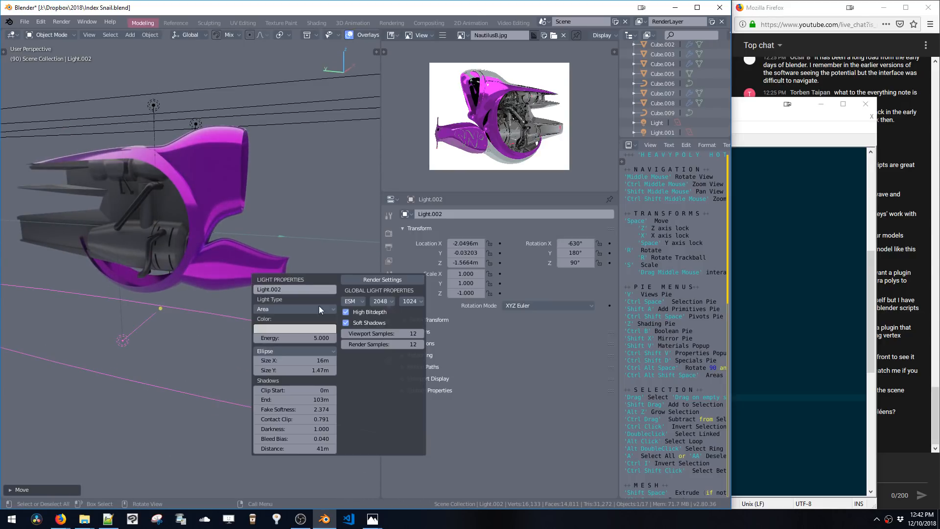
middle_drag(248, 234, 292, 220)
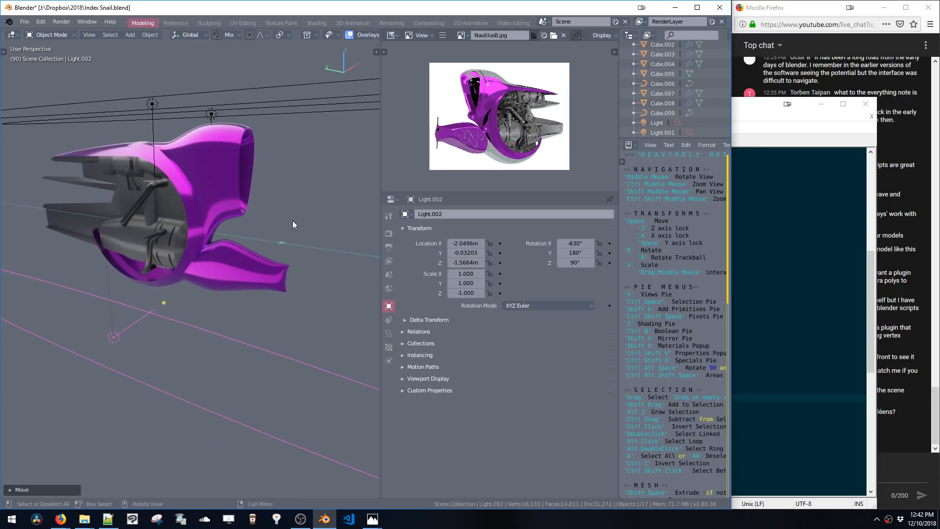
key(ctrl+shift+v)
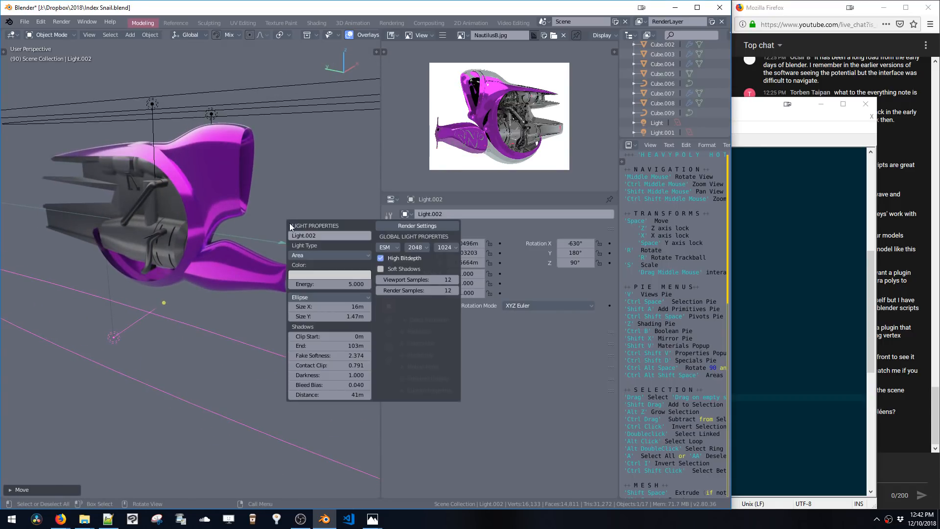
click(396, 226)
click(459, 362)
click(455, 372)
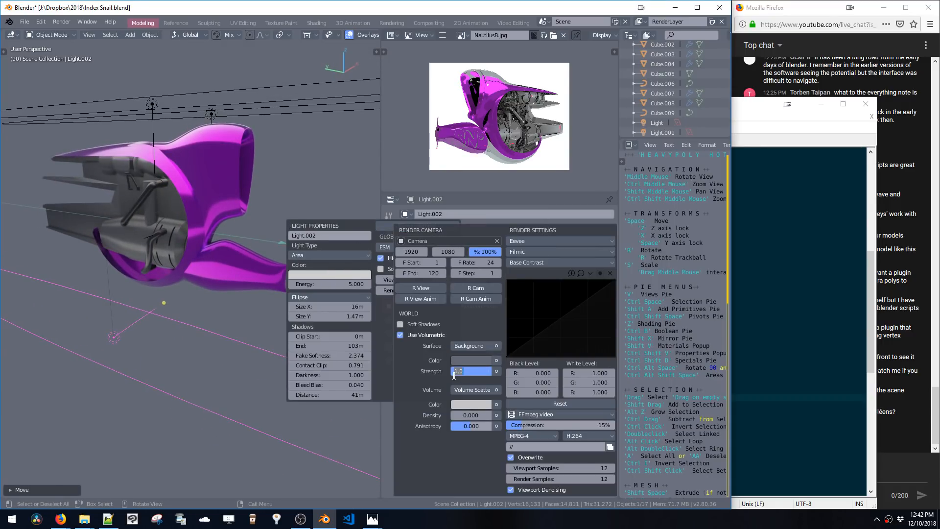
text(0)
key(Return)
Lower the bottom light further along Z
mouse_move(195, 138)
middle_down()
mouse_move(233, 152)
mouse_move(256, 195)
middle_up()
key(z)
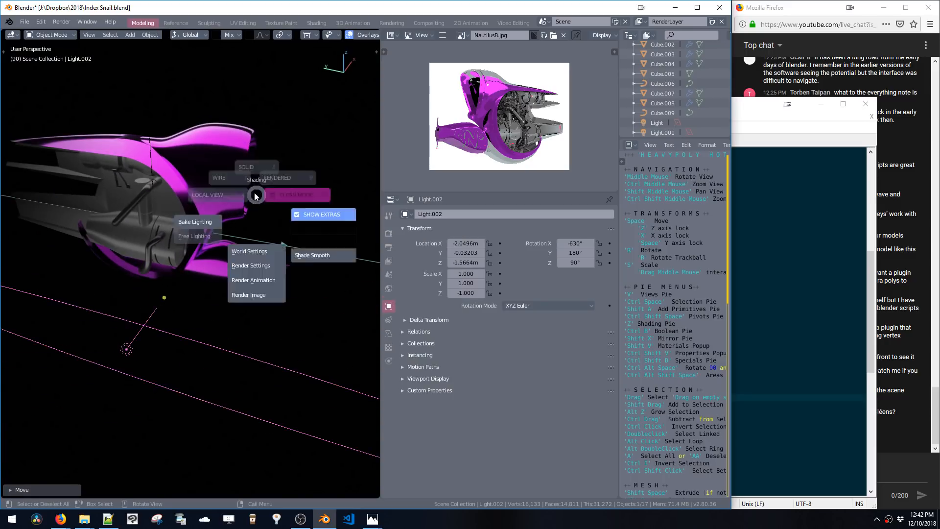
mouse_move(192, 246)
middle_down()
mouse_move(245, 225)
mouse_move(210, 193)
mouse_move(275, 215)
middle_up()
key(g)
key(z)
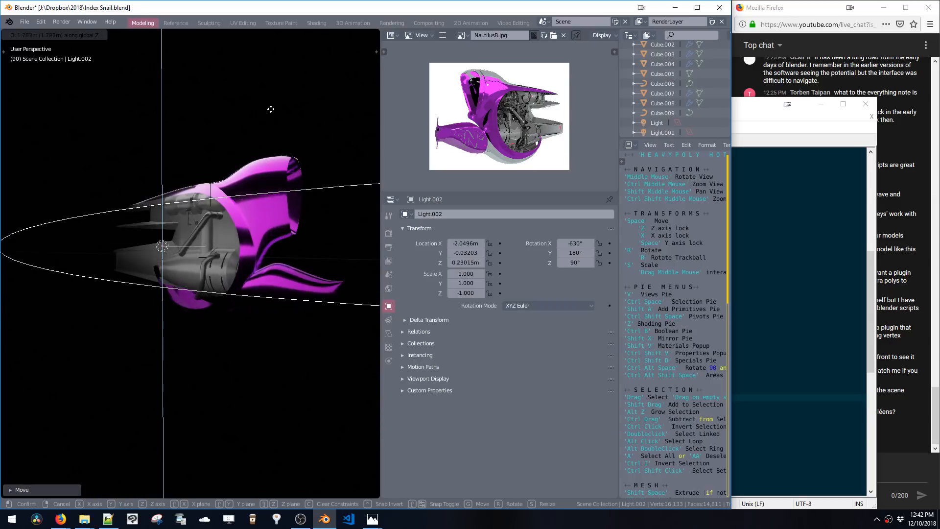
click(265, 229)
mouse_move(267, 234)
middle_down()
mouse_move(255, 221)
mouse_move(271, 219)
middle_up()
Raise the world background strength to 0.3
key(ctrl+shift+v)
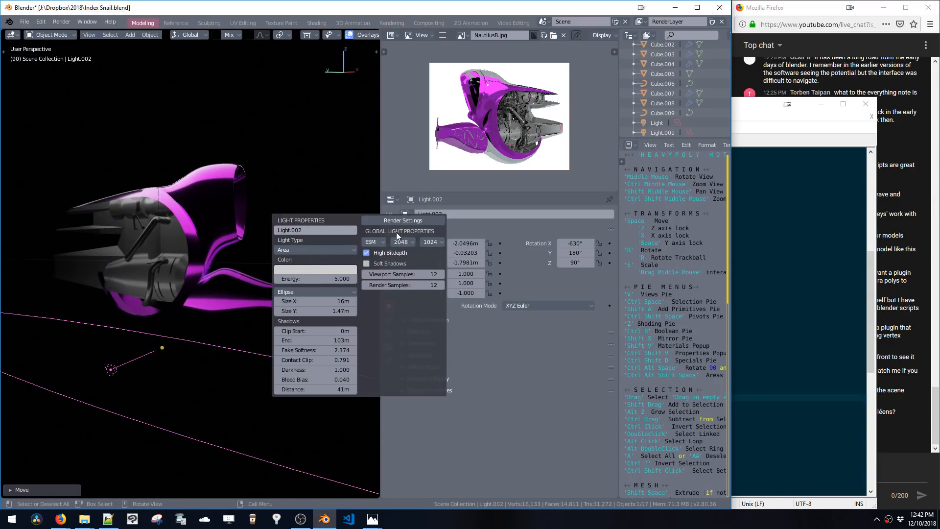
click(402, 221)
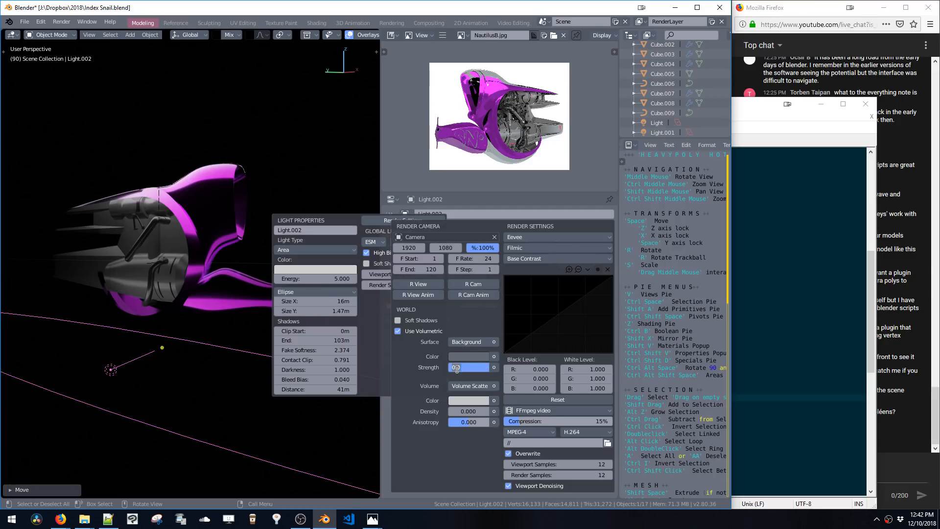
key(Return)
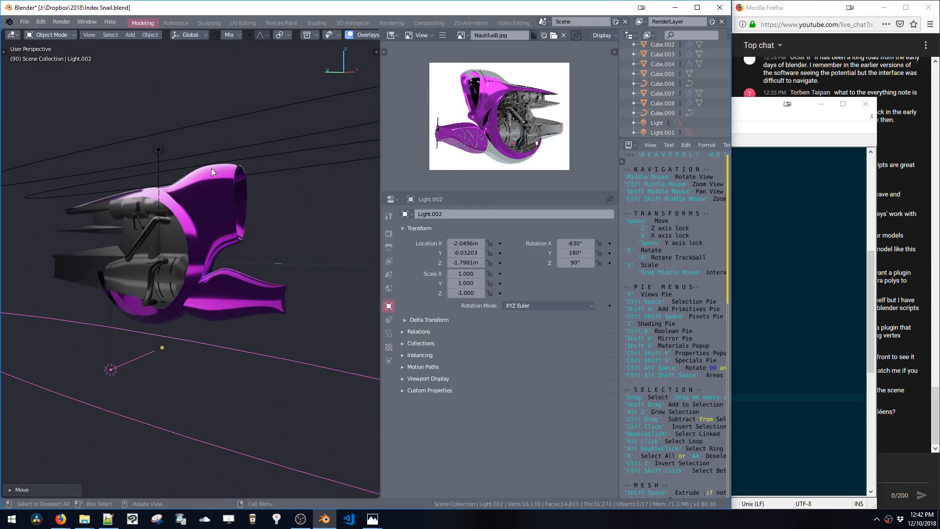
Select the top light and move it along X to about -1.86 m
middle_drag(211, 168, 244, 251)
click(190, 158)
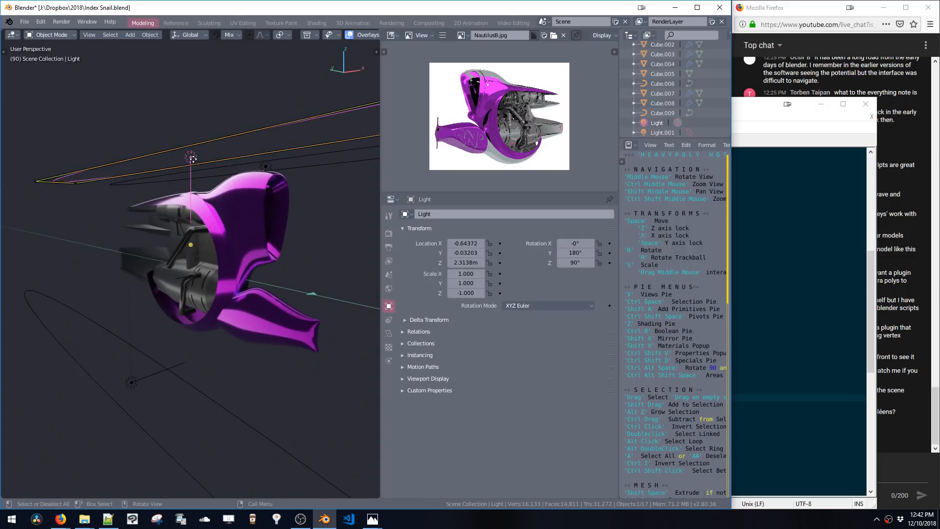
key(g)
key(x)
click(138, 164)
Rotate the top light to an X rotation of -90°
key(ctrl+alt+space)
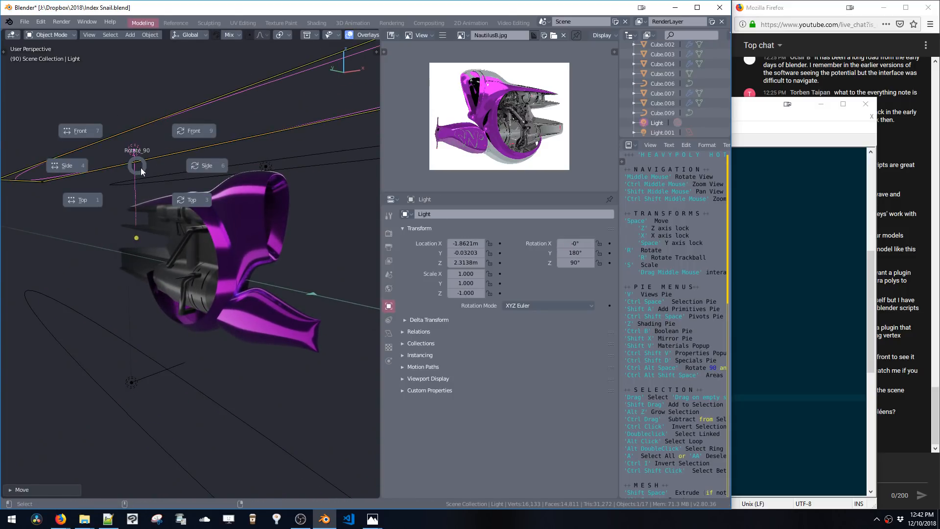
click(195, 131)
mouse_move(184, 190)
middle_down()
mouse_move(196, 184)
mouse_move(188, 182)
middle_up()
Lower the top light along Z and rotate it to an X rotation of -270°
key(ctrl+shift+v)
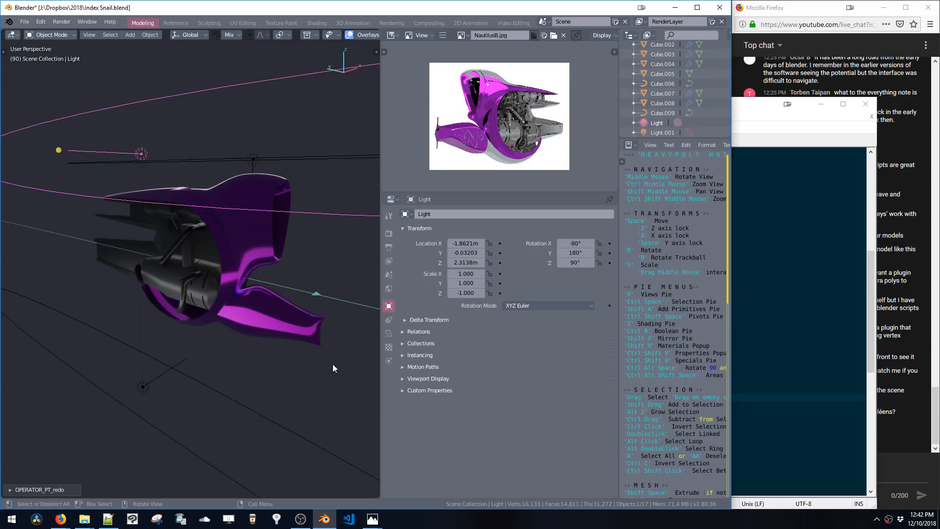
key(space)
key(z)
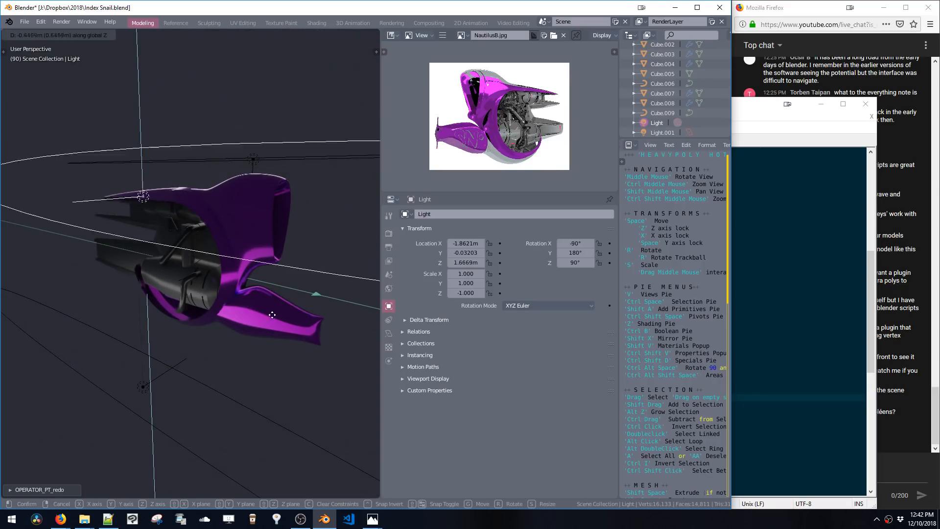
click(273, 312)
key(ctrl+alt+space)
click(304, 306)
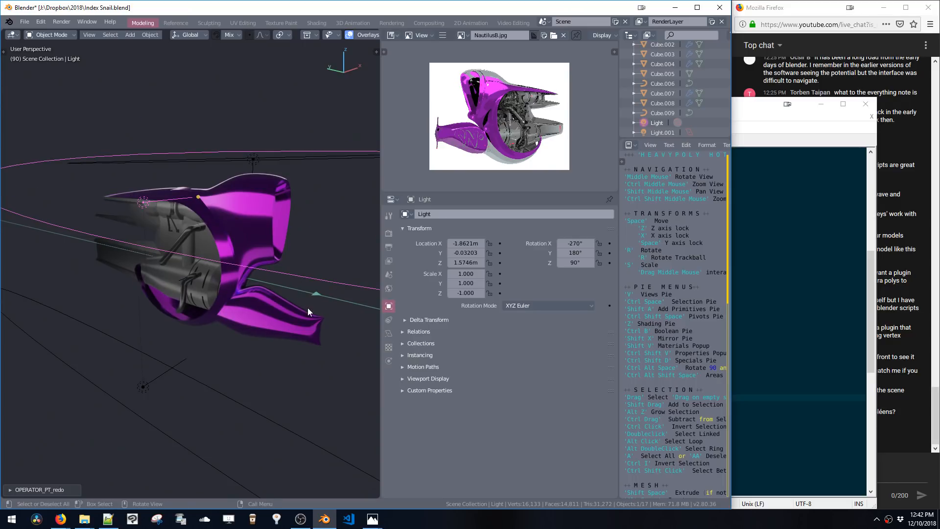
Set the top light's ellipse Size Y to 3 m
key(ctrl+shift+v)
mouse_move(334, 419)
mouse_down()
mouse_move(387, 428)
mouse_move(378, 429)
mouse_up()
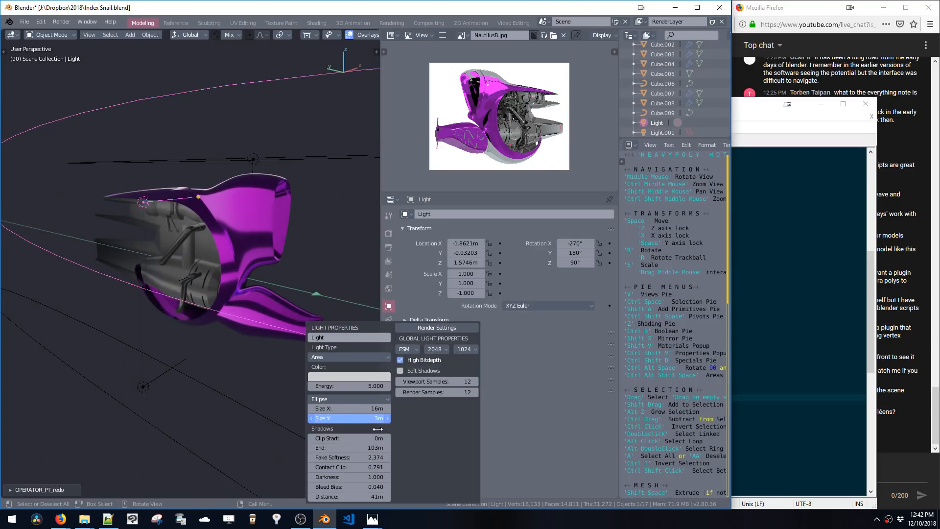
key(z)
click(295, 371)
key(z)
click(263, 341)
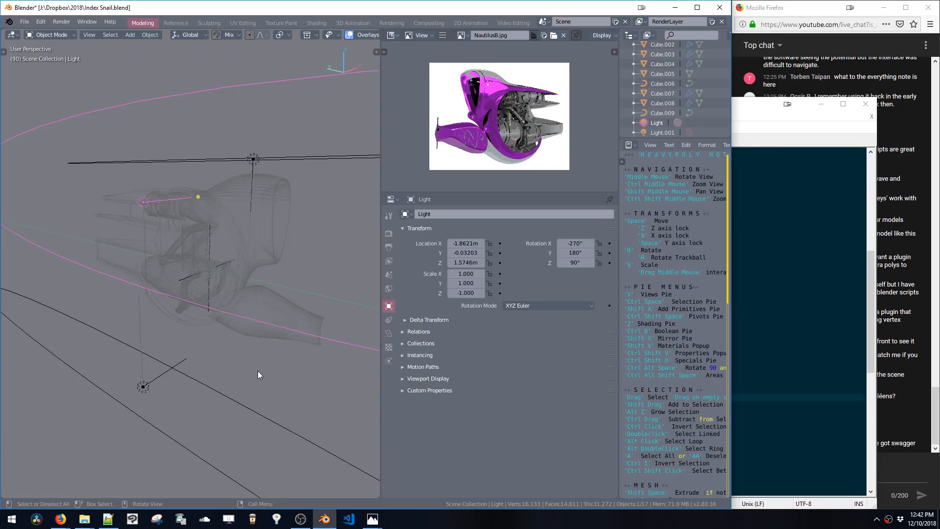
Lower the top light slightly along Z
key(g)
key(z)
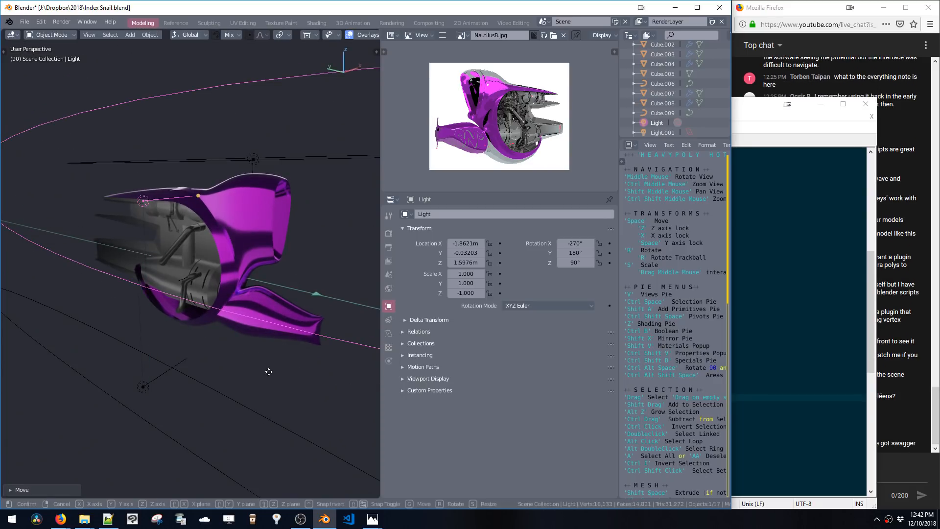
click(268, 384)
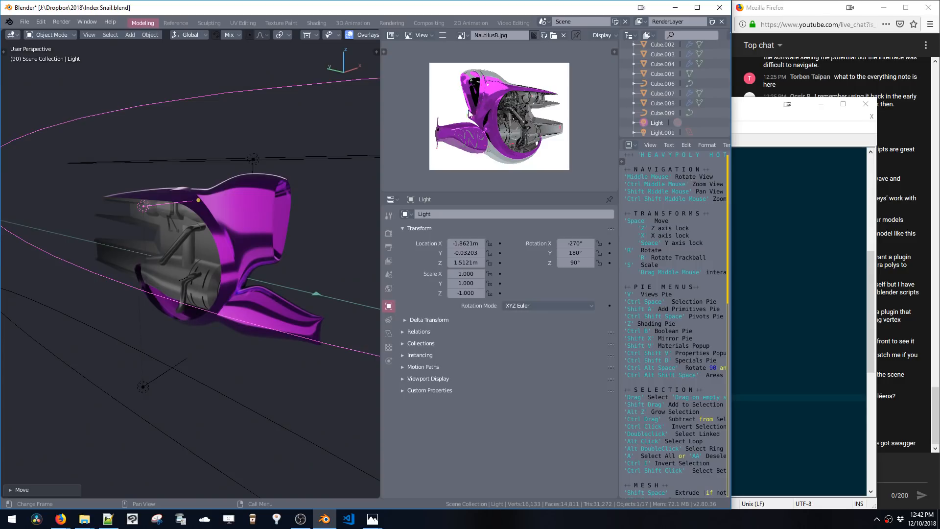
Delete the bottom area light Light.002
shift+middle_drag(296, 319, 319, 256)
click(277, 313)
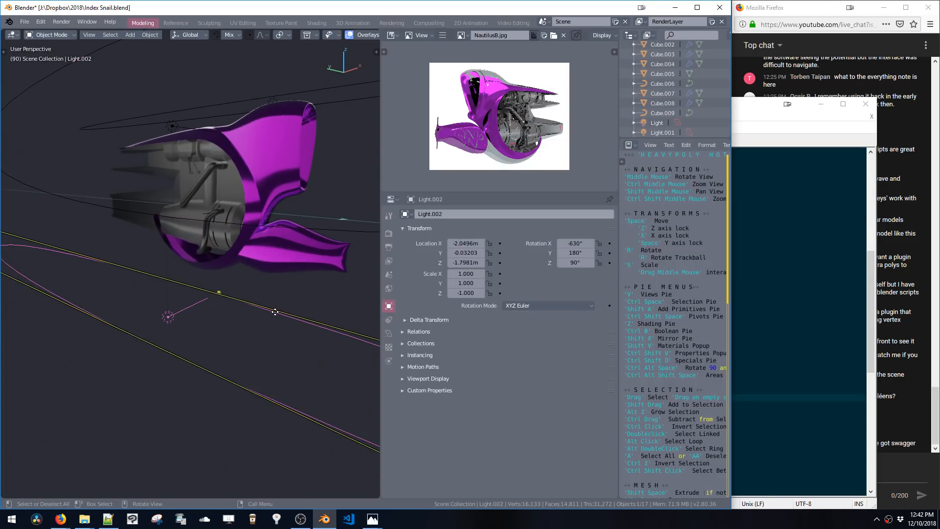
key(x)
Select Light.001 and nudge it slightly along the X axis
shift+middle_drag(284, 300, 245, 340)
click(293, 128)
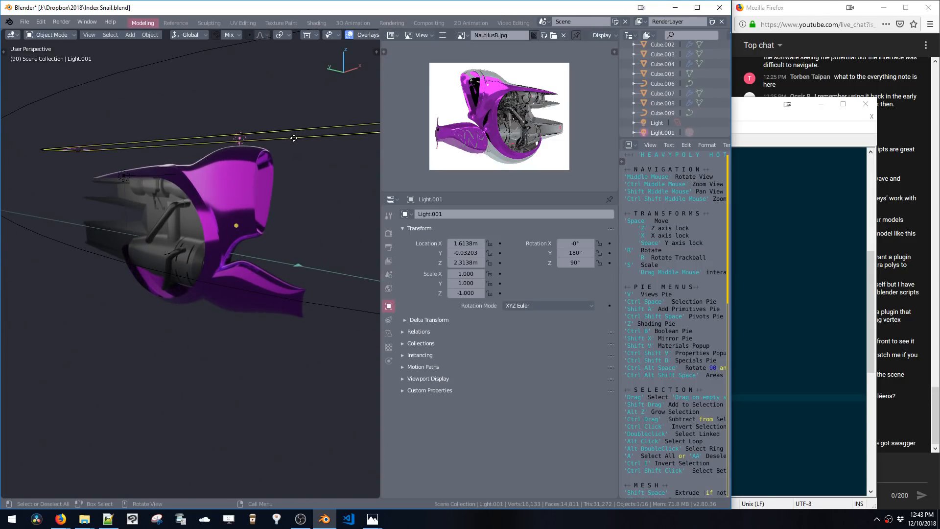
key(g)
key(x)
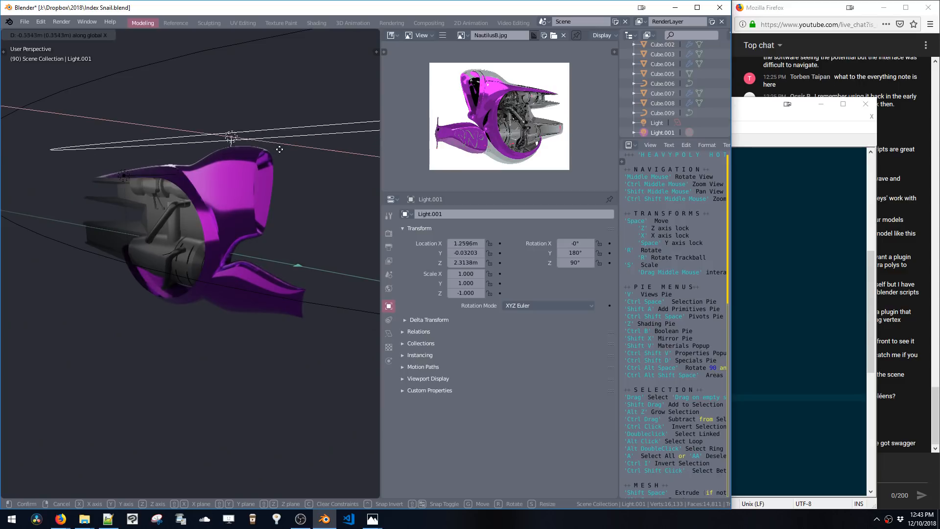
click(293, 148)
Set Light.001's color to light blue (R 0.489, G 0.833, B 1.000) and lower its shadow Darkness
key(ctrl+shift+v)
drag(338, 258, 382, 261)
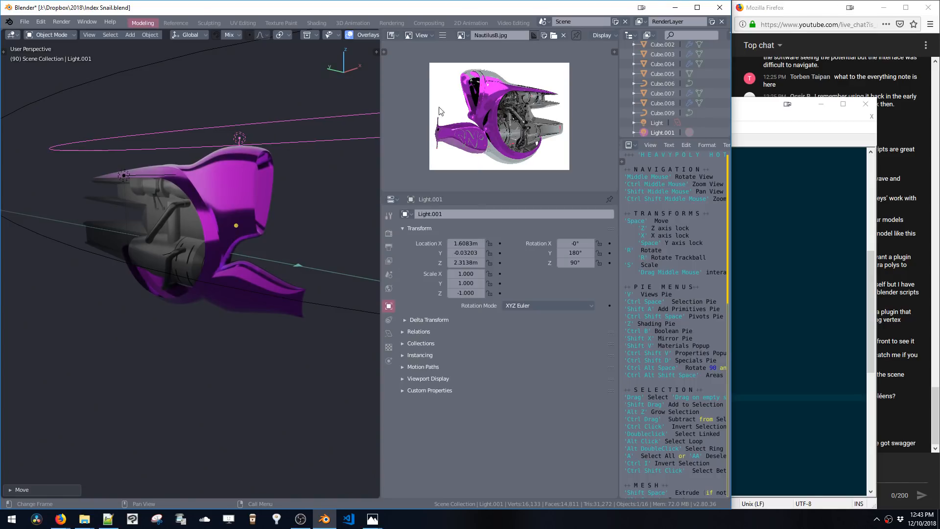
key(ctrl+shift+v)
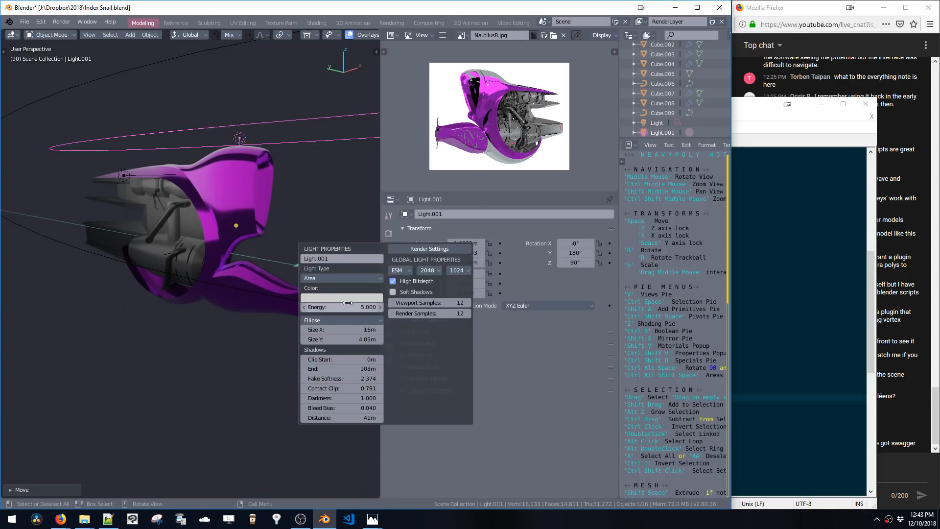
click(347, 299)
mouse_move(345, 218)
mouse_down()
mouse_move(349, 204)
mouse_move(354, 218)
mouse_move(348, 210)
mouse_move(377, 202)
mouse_move(351, 219)
mouse_up()
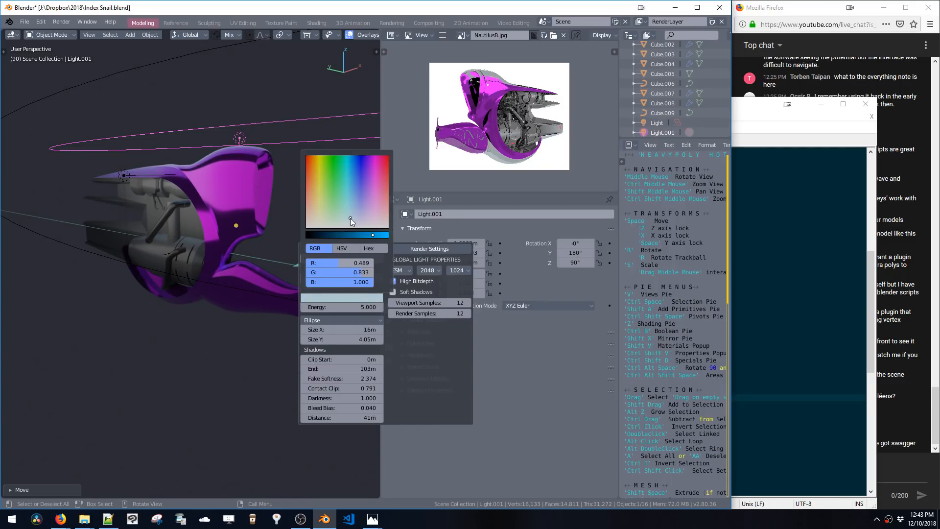
middle_drag(175, 196, 301, 234)
key(ctrl+shift+v)
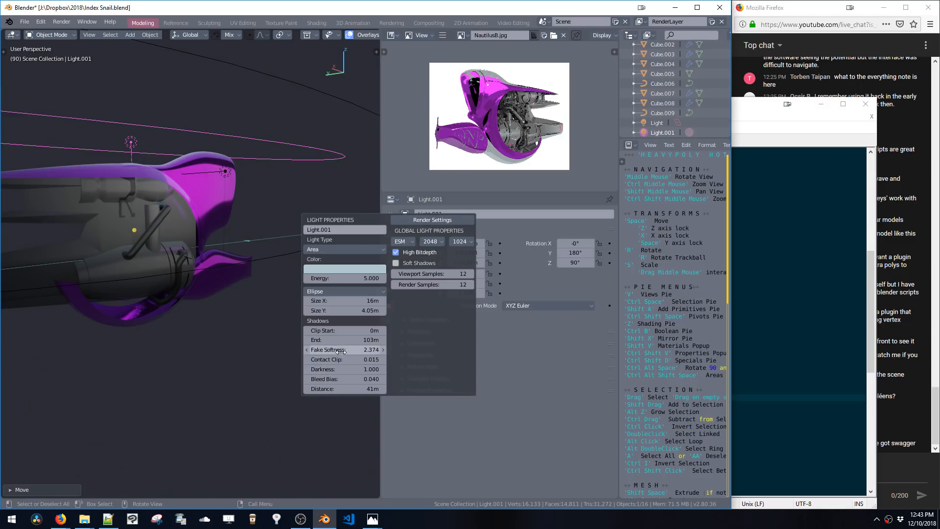
drag(340, 370, 313, 372)
Select the top light and raise it along Z to about 1.7 m
middle_drag(255, 251, 208, 231)
click(160, 203)
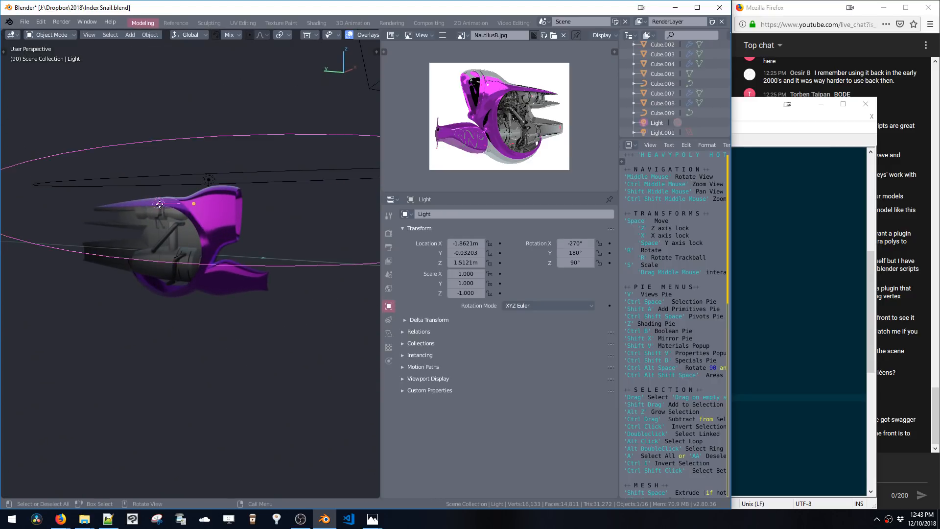
key(g)
key(z)
click(161, 194)
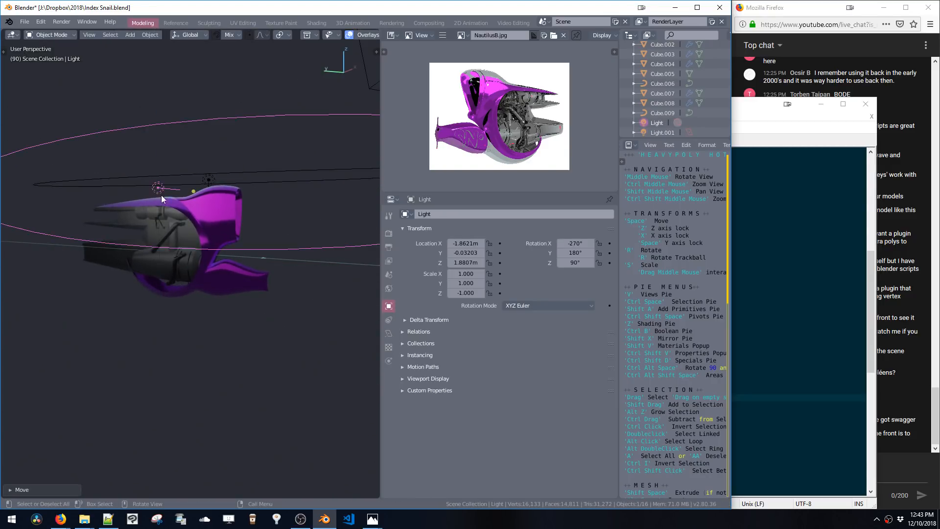
mouse_move(161, 195)
middle_down()
mouse_move(135, 203)
mouse_move(205, 210)
mouse_move(207, 221)
mouse_move(227, 208)
mouse_move(286, 228)
mouse_move(236, 243)
middle_up()
key(space)
key(z)
click(203, 219)
key(z)
click(254, 307)
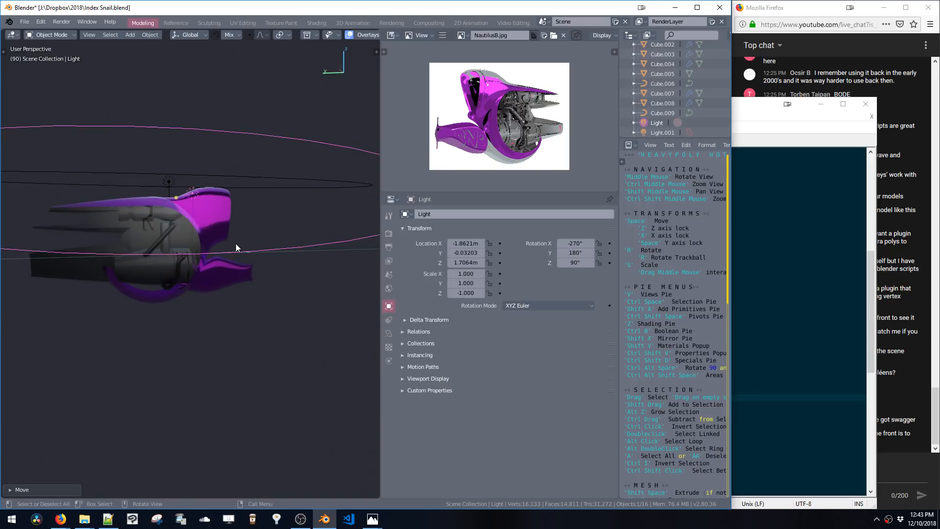
key(shift+a)
mouse_move(223, 247)
mouse_move(214, 389)
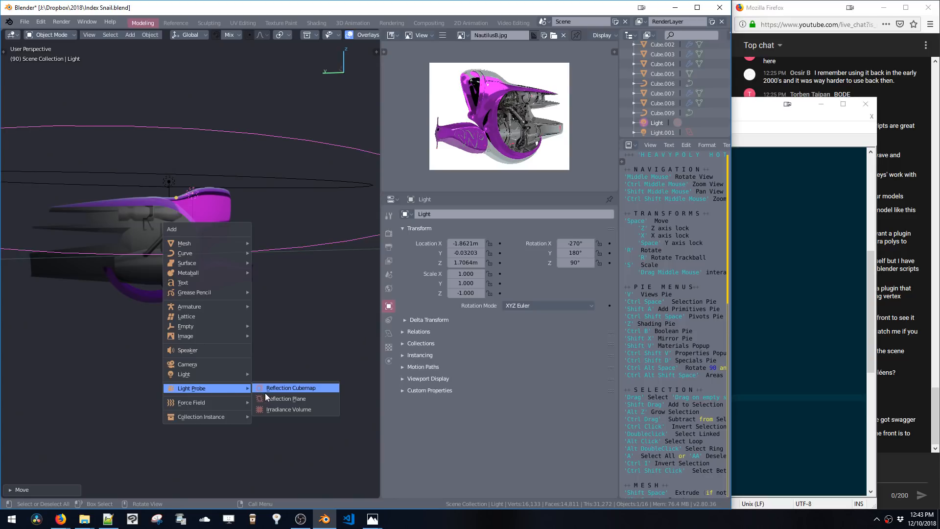
click(268, 409)
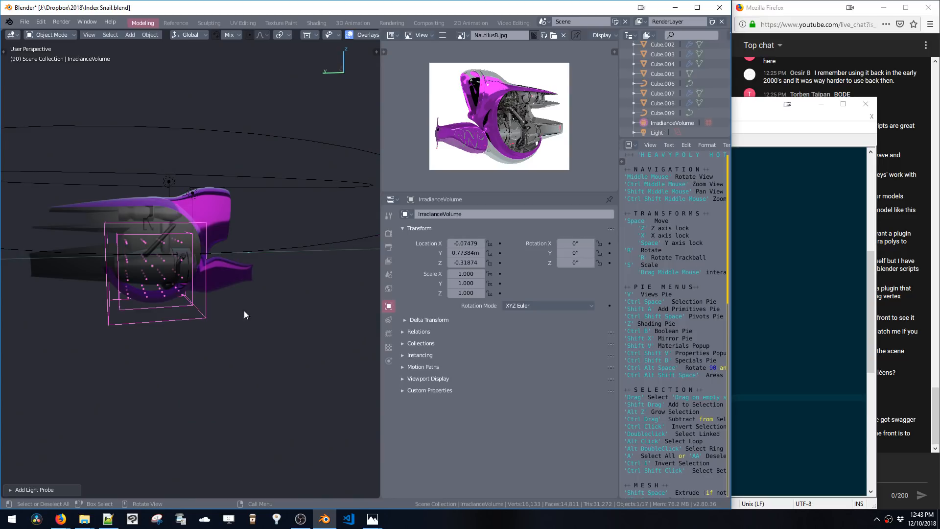
key(s)
click(274, 352)
key(s)
key(y)
click(325, 317)
middle_drag(323, 315, 334, 262)
key(s)
key(z)
click(286, 325)
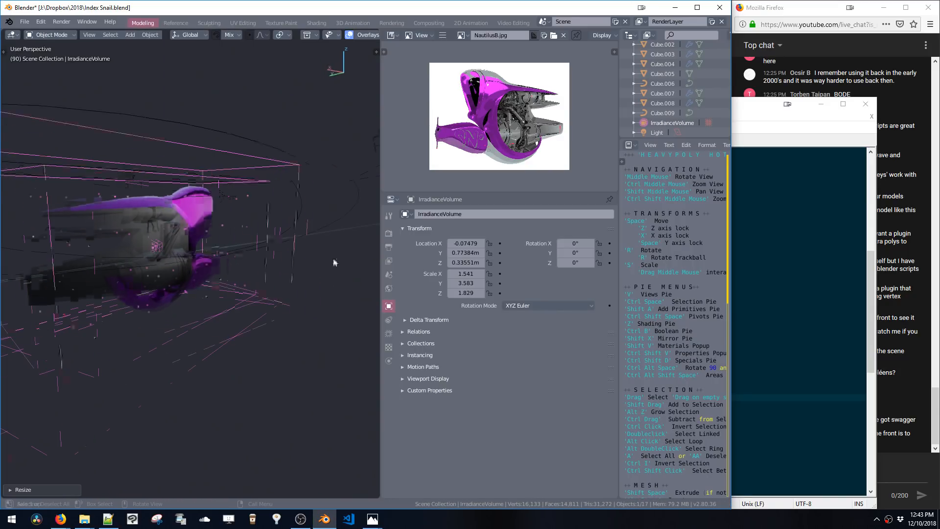
key(Delete)
Add a reflection cubemap light probe at the vehicle and bake the scene lighting
key(shift+a)
mouse_move(263, 267)
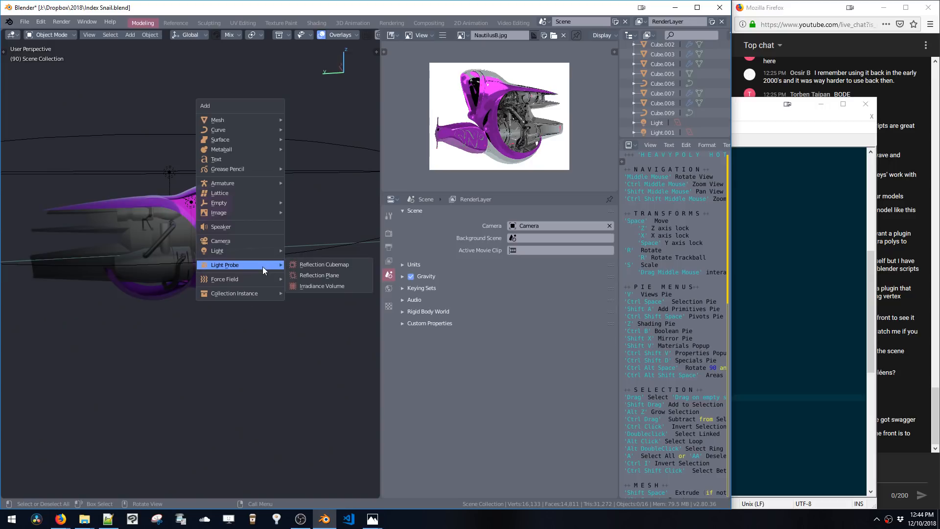
click(304, 263)
key(space)
click(200, 235)
key(z)
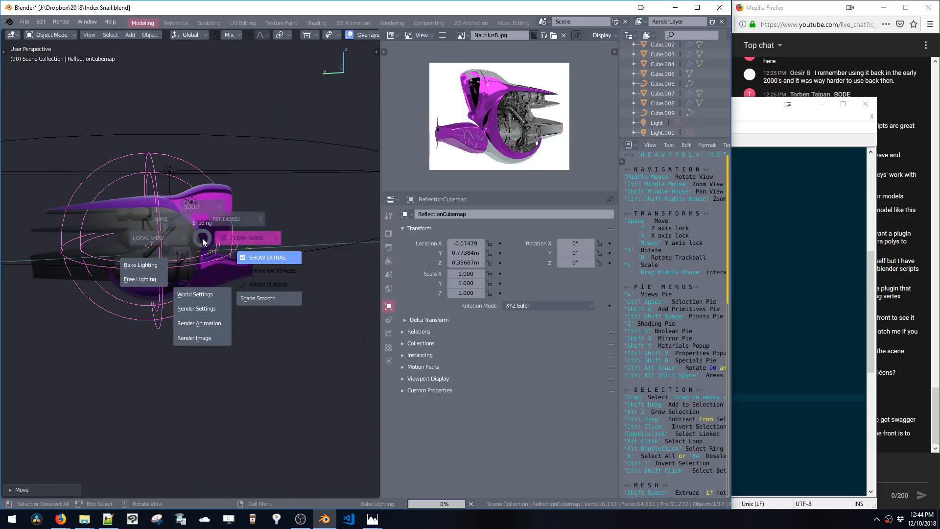
click(147, 265)
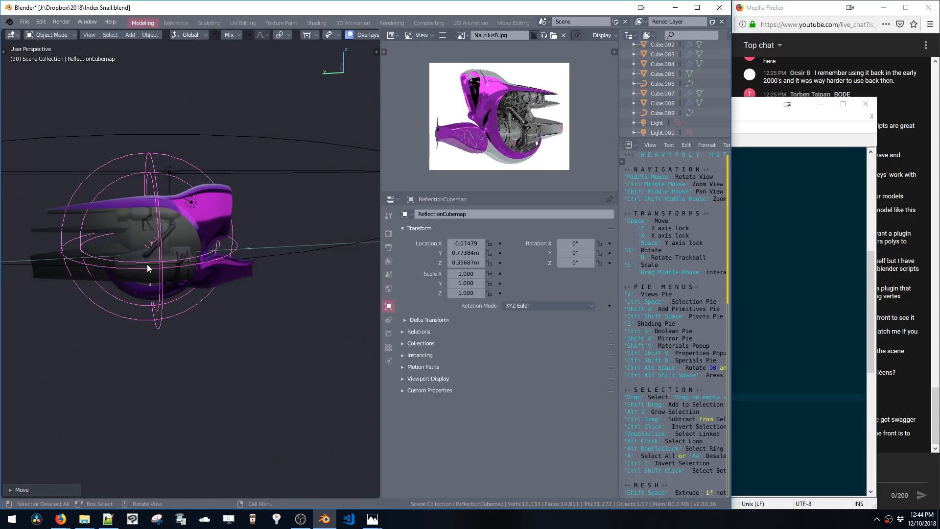
Delete the reflection cubemap probe
mouse_move(183, 246)
middle_down()
mouse_move(242, 244)
mouse_move(278, 292)
mouse_move(237, 296)
mouse_move(233, 280)
mouse_move(222, 294)
mouse_move(232, 243)
mouse_move(243, 236)
middle_up()
key(z)
click(157, 268)
click(251, 285)
click(250, 284)
key(x)
key(z)
click(180, 332)
Add a plane and move it down along Z beneath the vehicle
key(shift+a)
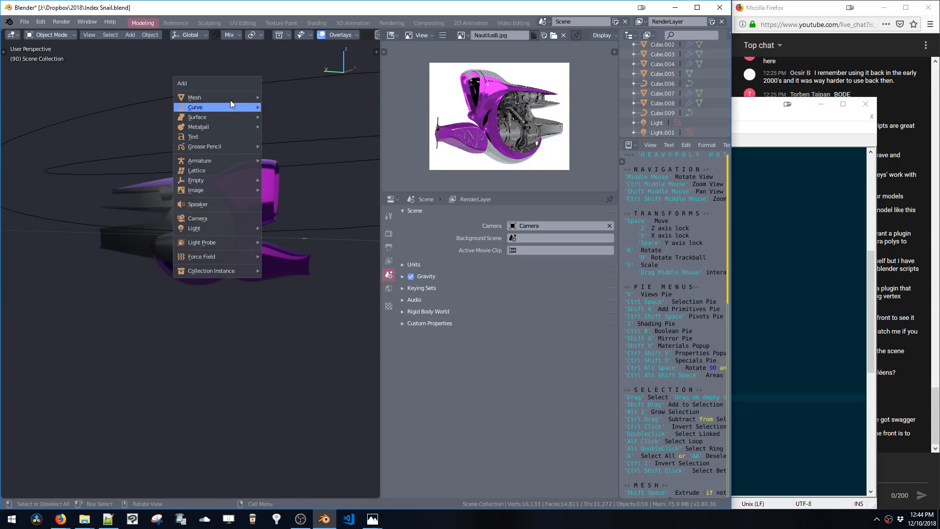
mouse_move(240, 98)
click(273, 99)
key(space)
key(z)
click(227, 287)
Scale the plane up repeatedly into a large ground plane
key(s)
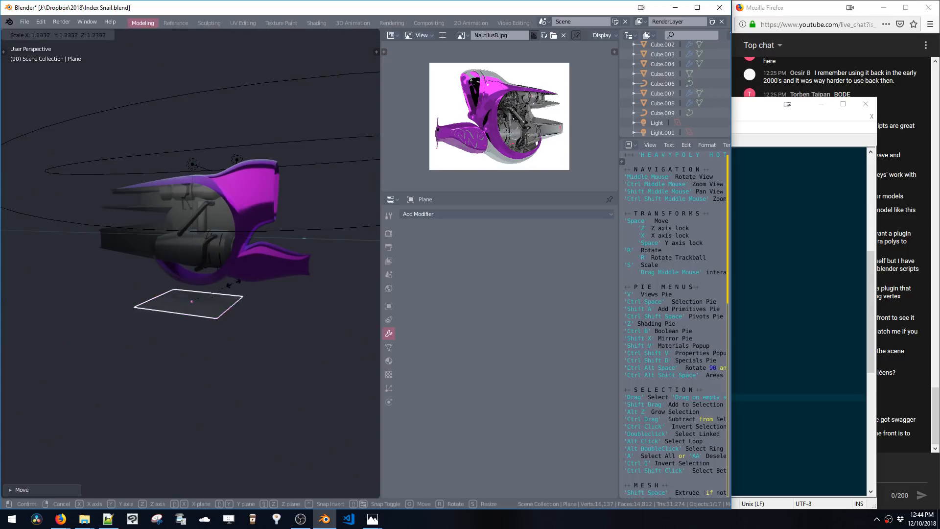
click(328, 392)
key(s)
click(328, 394)
key(s)
click(336, 401)
key(s)
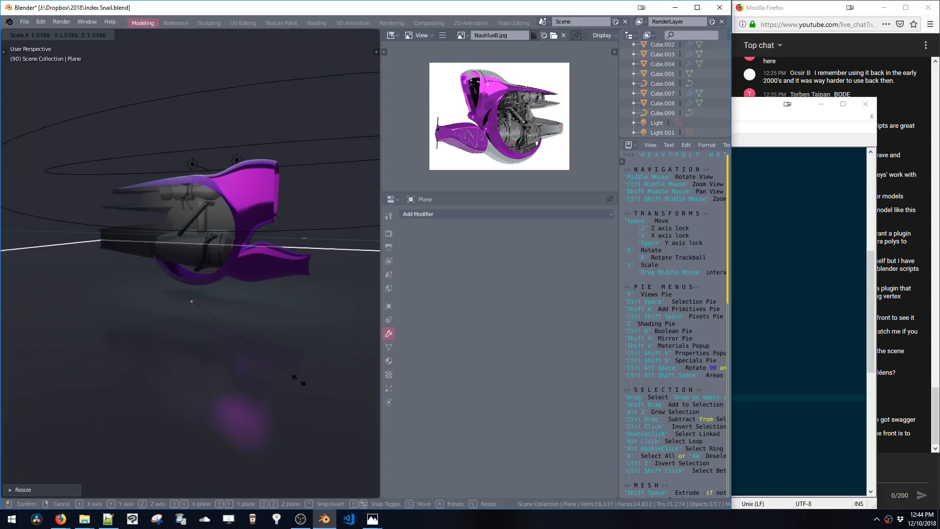
click(272, 352)
key(s)
click(239, 339)
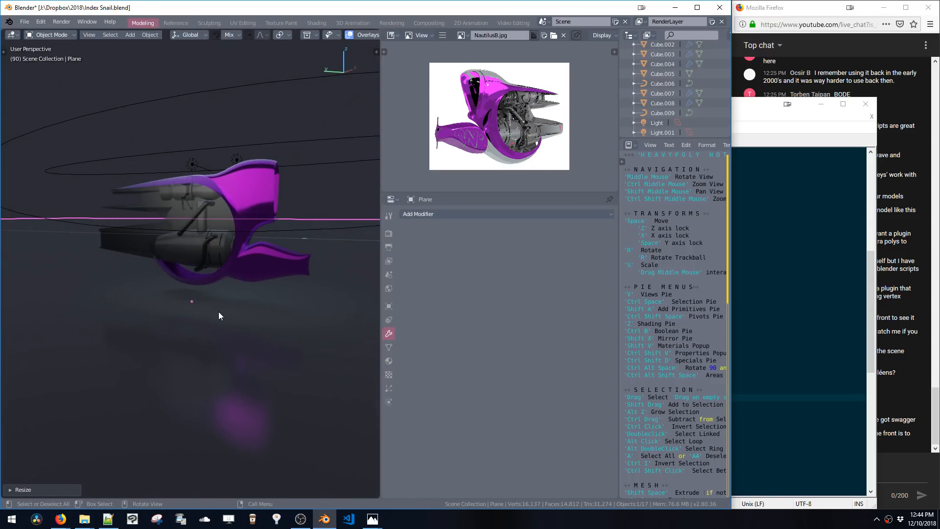
Lower the ground plane about 0.97 m further along Z
middle_drag(219, 311, 266, 318)
key(space)
key(z)
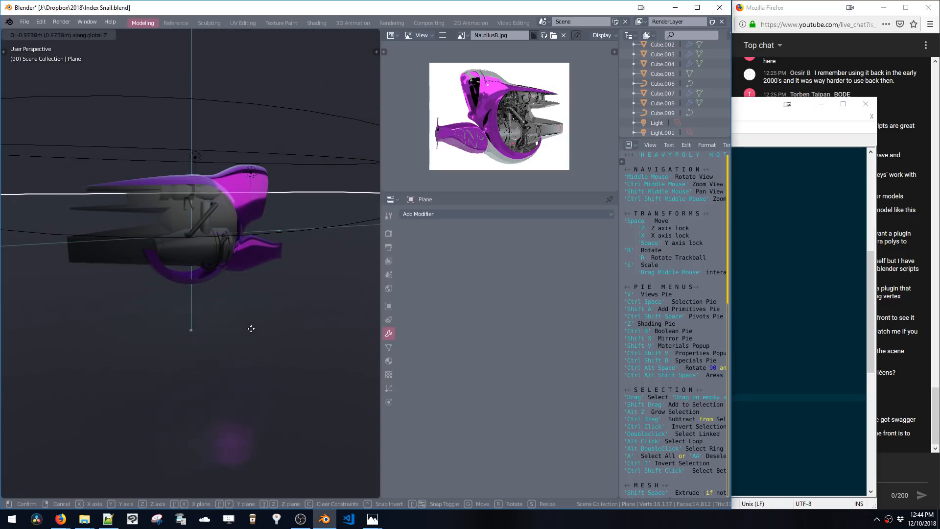
click(250, 335)
Select the Cube.001 body mesh and enter Edit Mode on it
middle_drag(260, 278, 234, 246)
key(a)
key(a)
key(z)
click(240, 255)
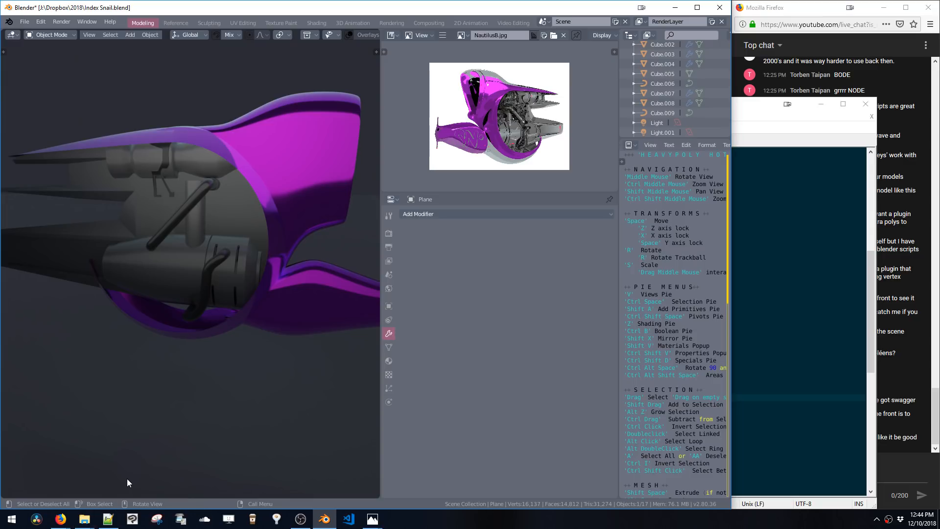
click(240, 219)
key(Tab)
shift+middle_drag(187, 157, 272, 172)
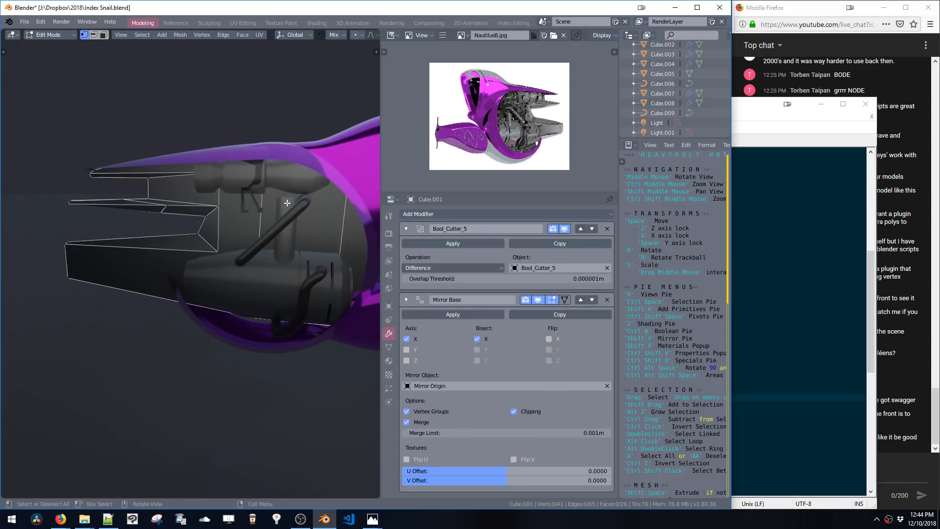
key(ctrl+space)
click(229, 221)
key(shift+a)
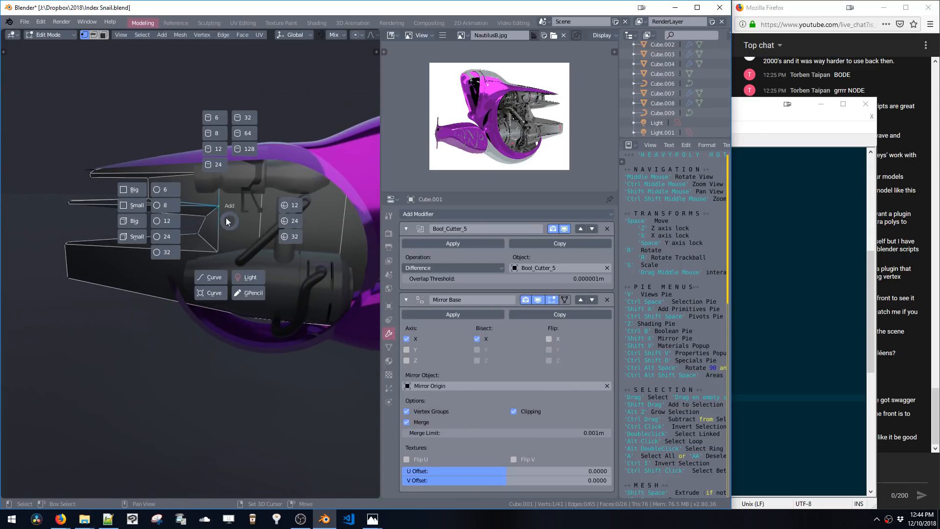
middle_drag(227, 222, 248, 226)
key(shift+a)
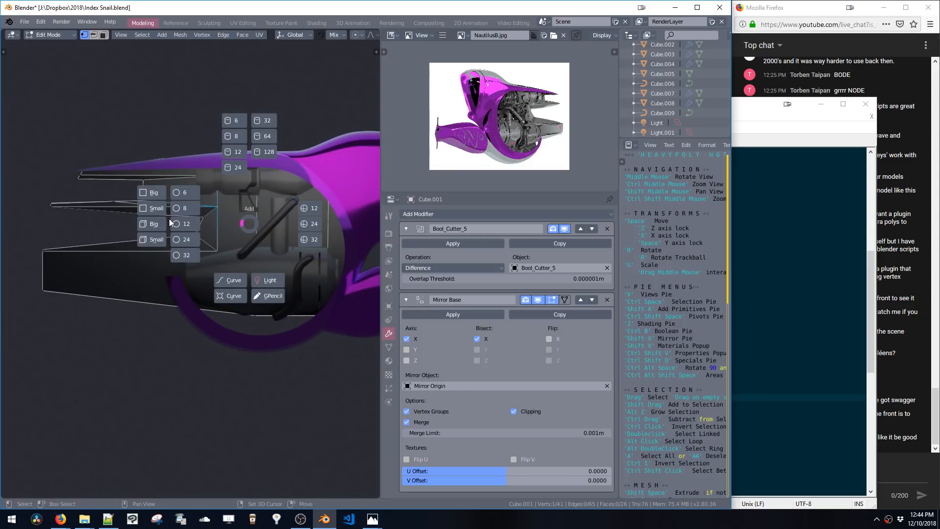
click(181, 255)
key(s)
click(225, 236)
key(space)
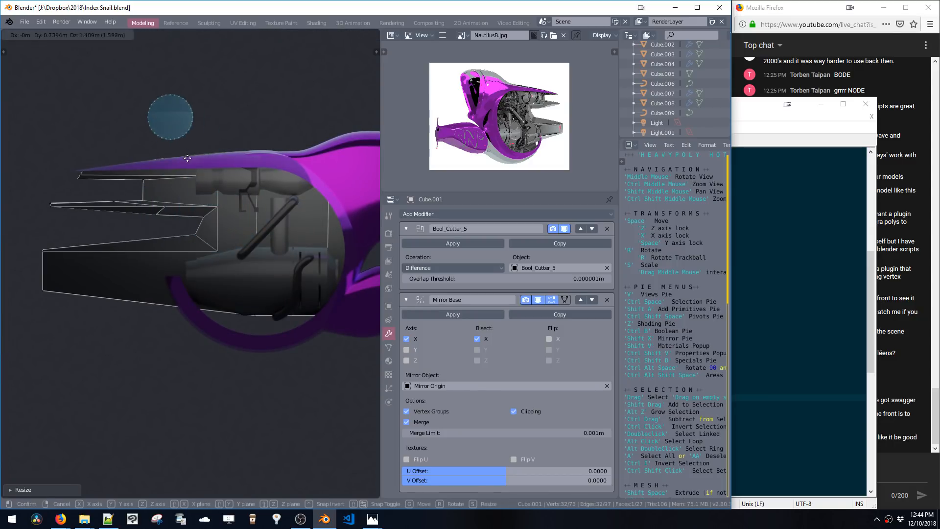
click(194, 172)
key(s)
click(231, 208)
key(space)
click(276, 226)
key(x)
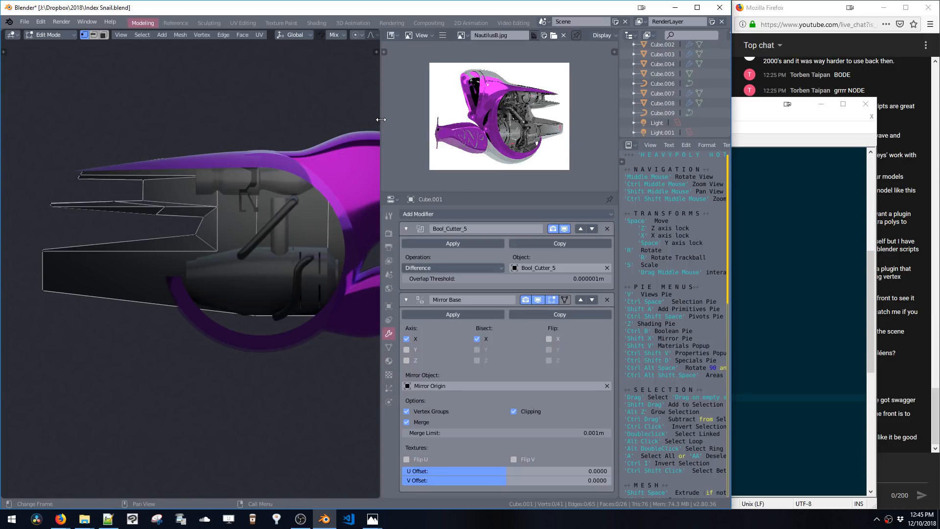
Widen the 3D viewport by moving its border into the image editor
drag(383, 122, 498, 135)
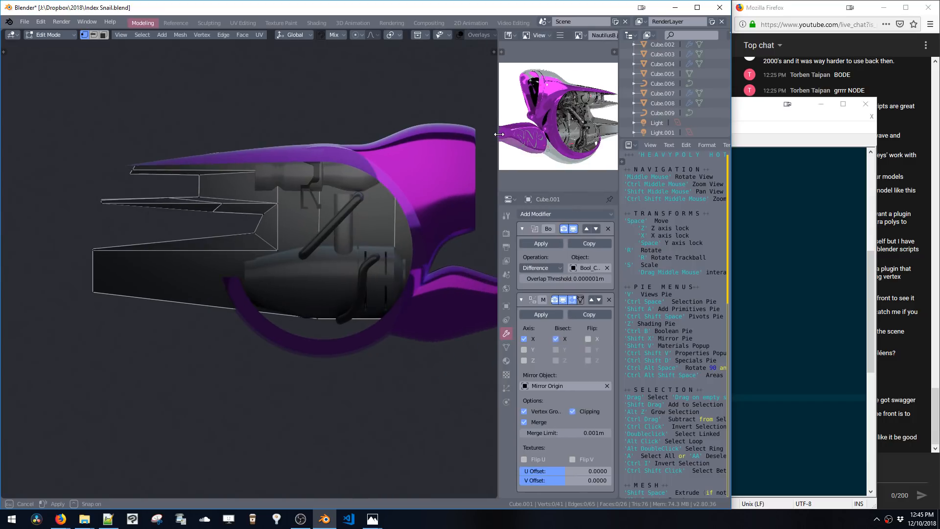
shift+middle_drag(450, 179, 369, 172)
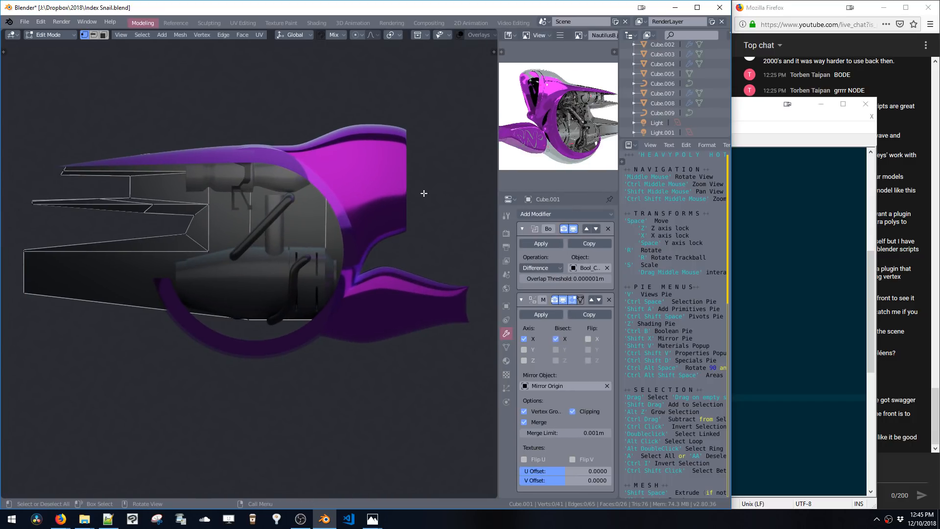
click(822, 103)
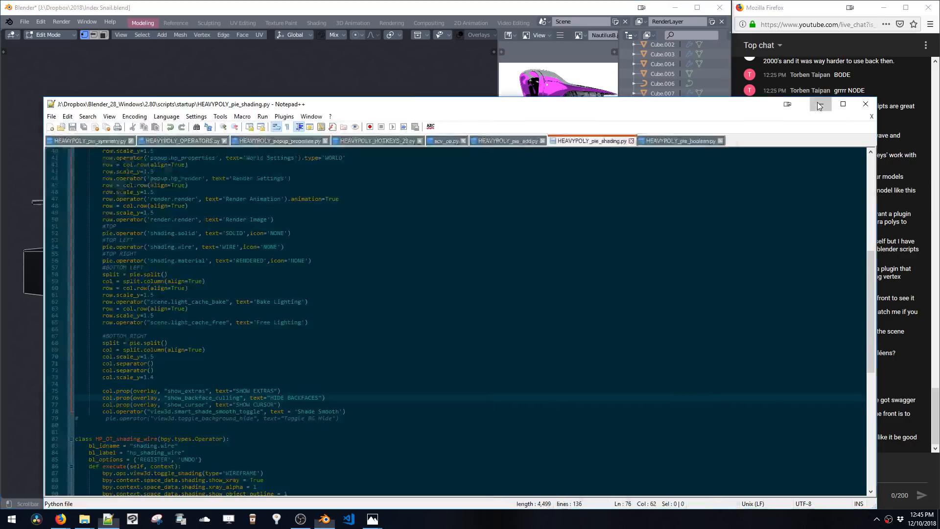
click(819, 199)
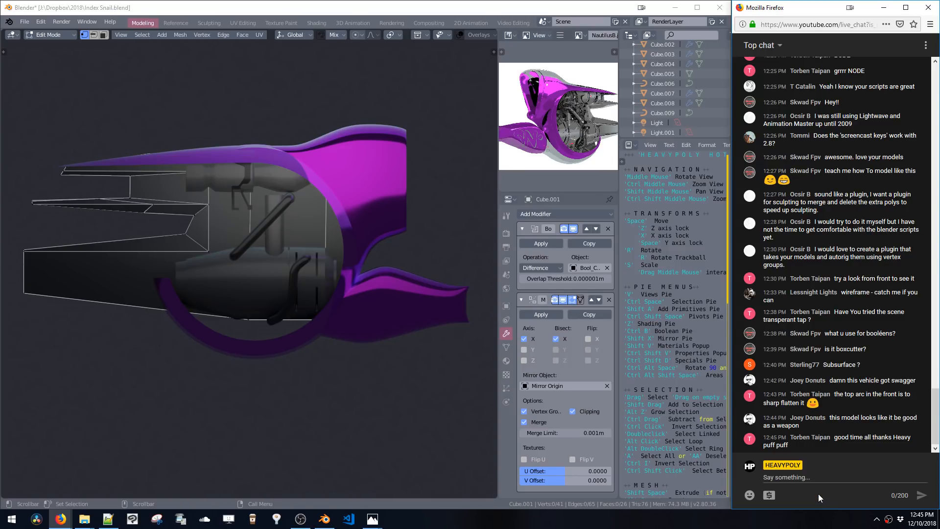
click(885, 521)
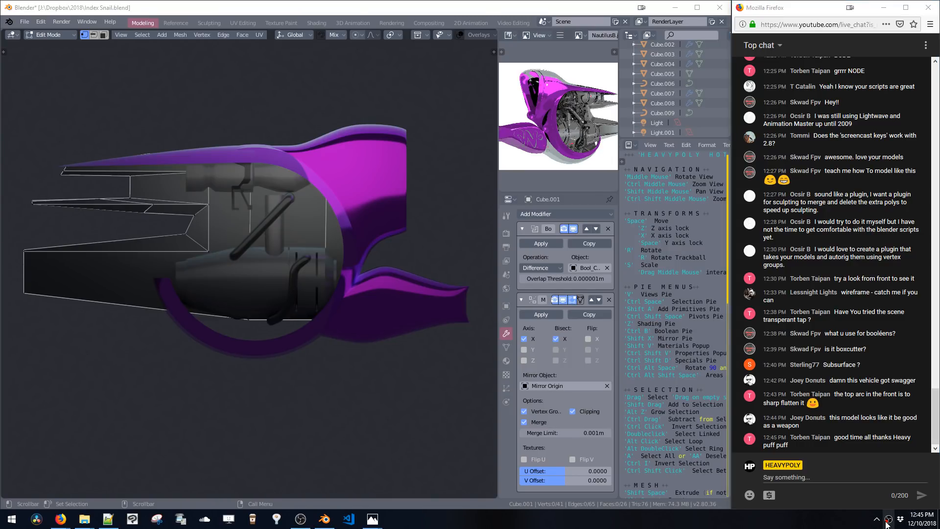